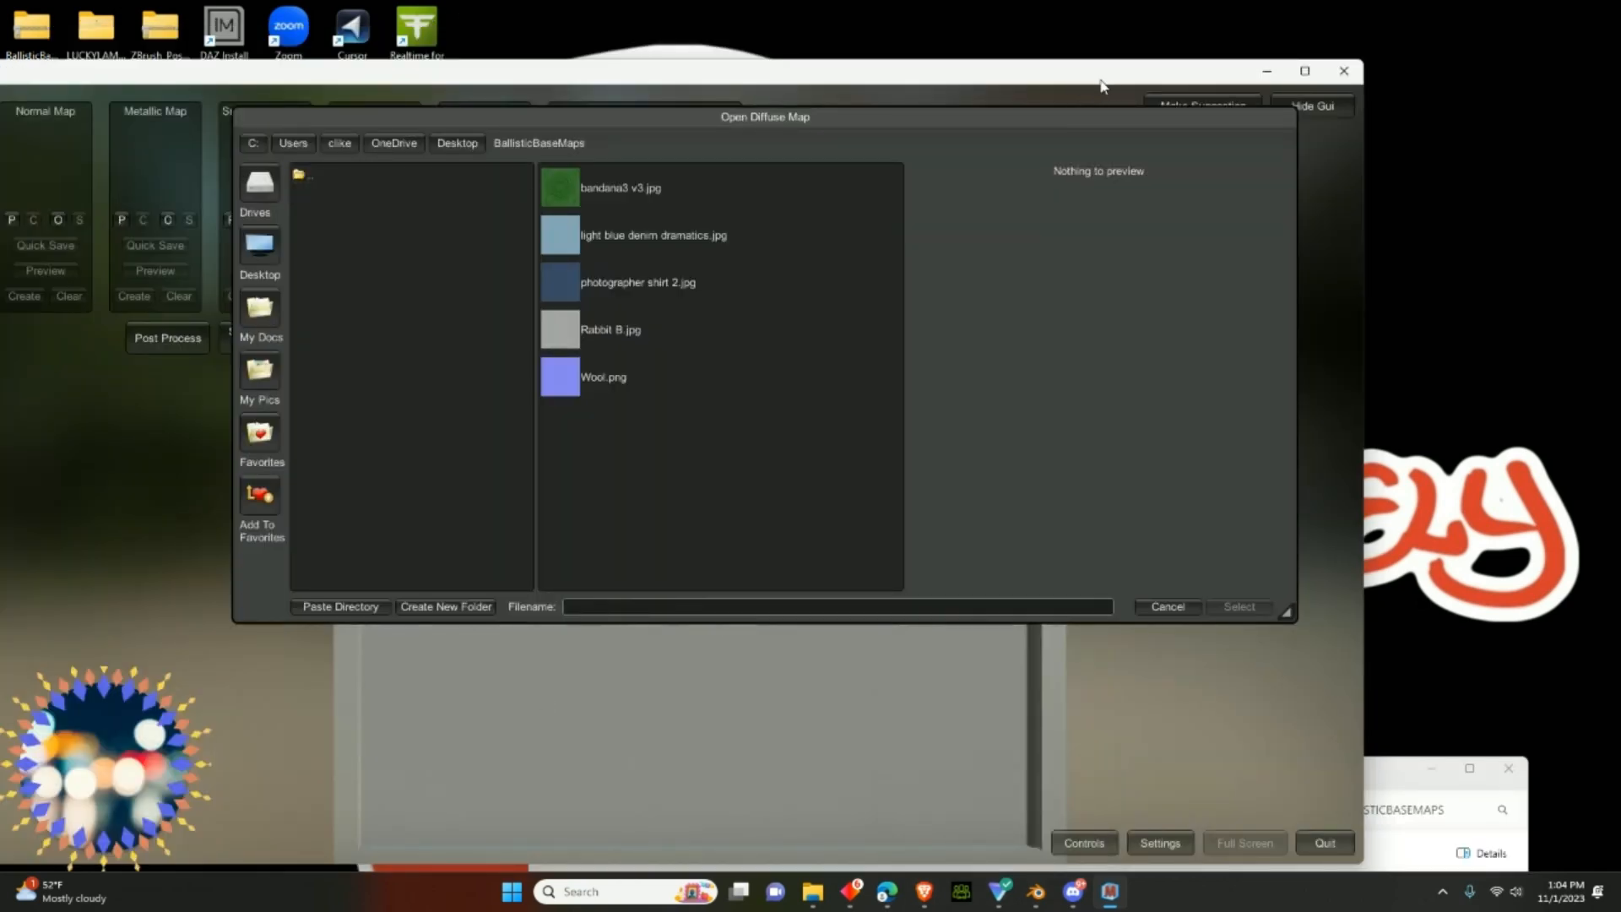
- Reposition the Materialize window and shift the Open Diffuse Map file dialog down to uncover the map slots
left_click_drag(1100, 76, 1340, 653)
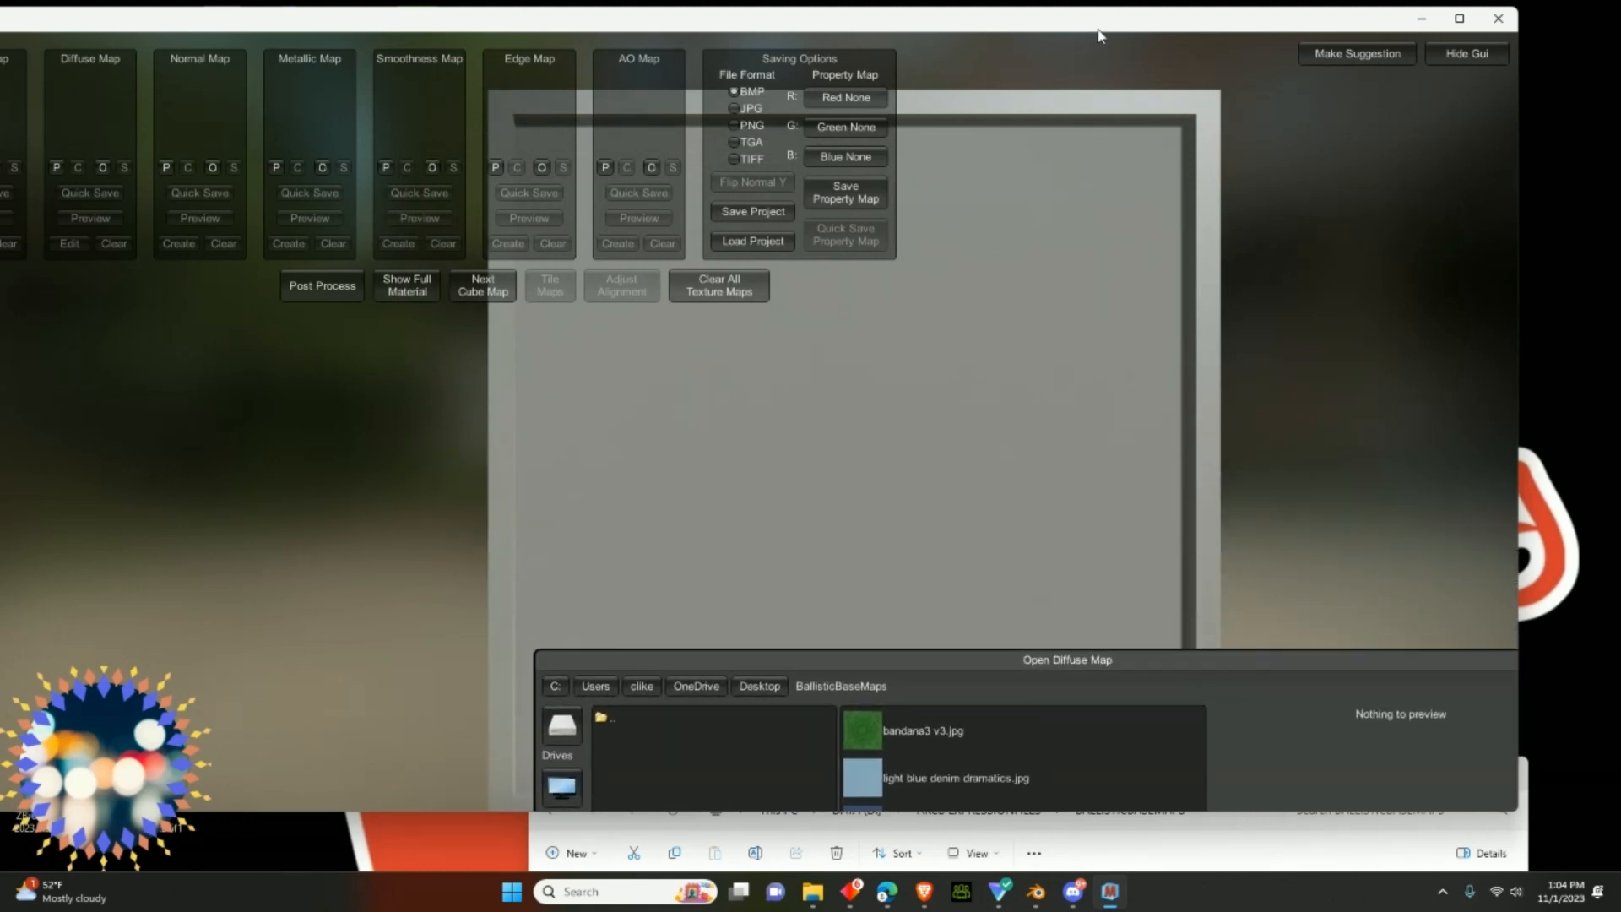
left_click_drag(1100, 30, 1208, 38)
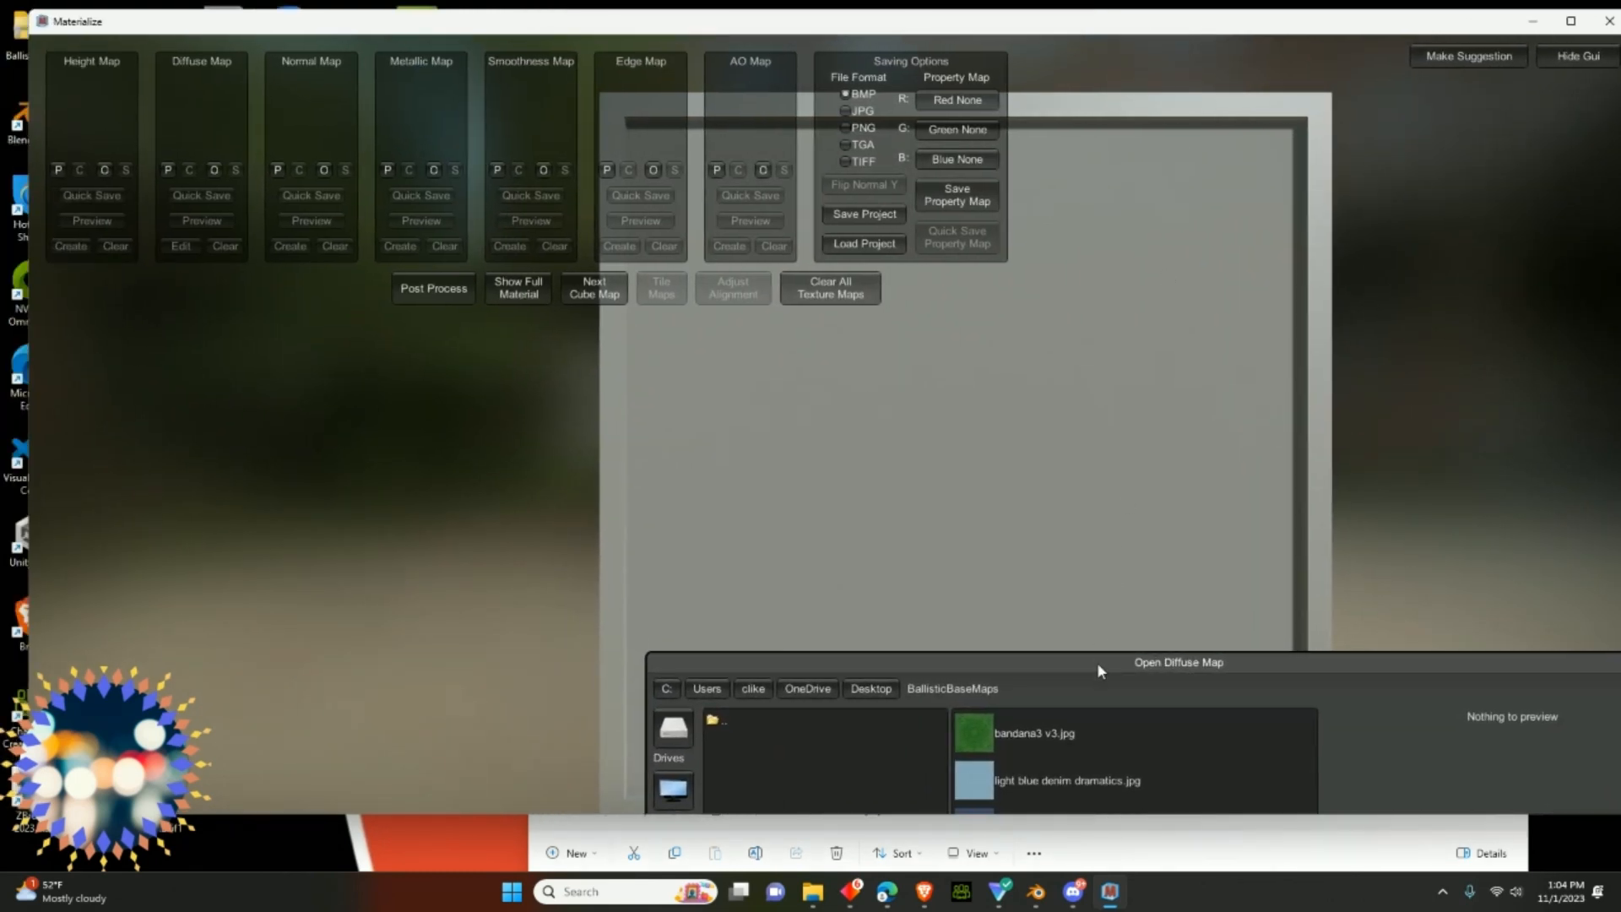
left_click_drag(1097, 662, 839, 806)
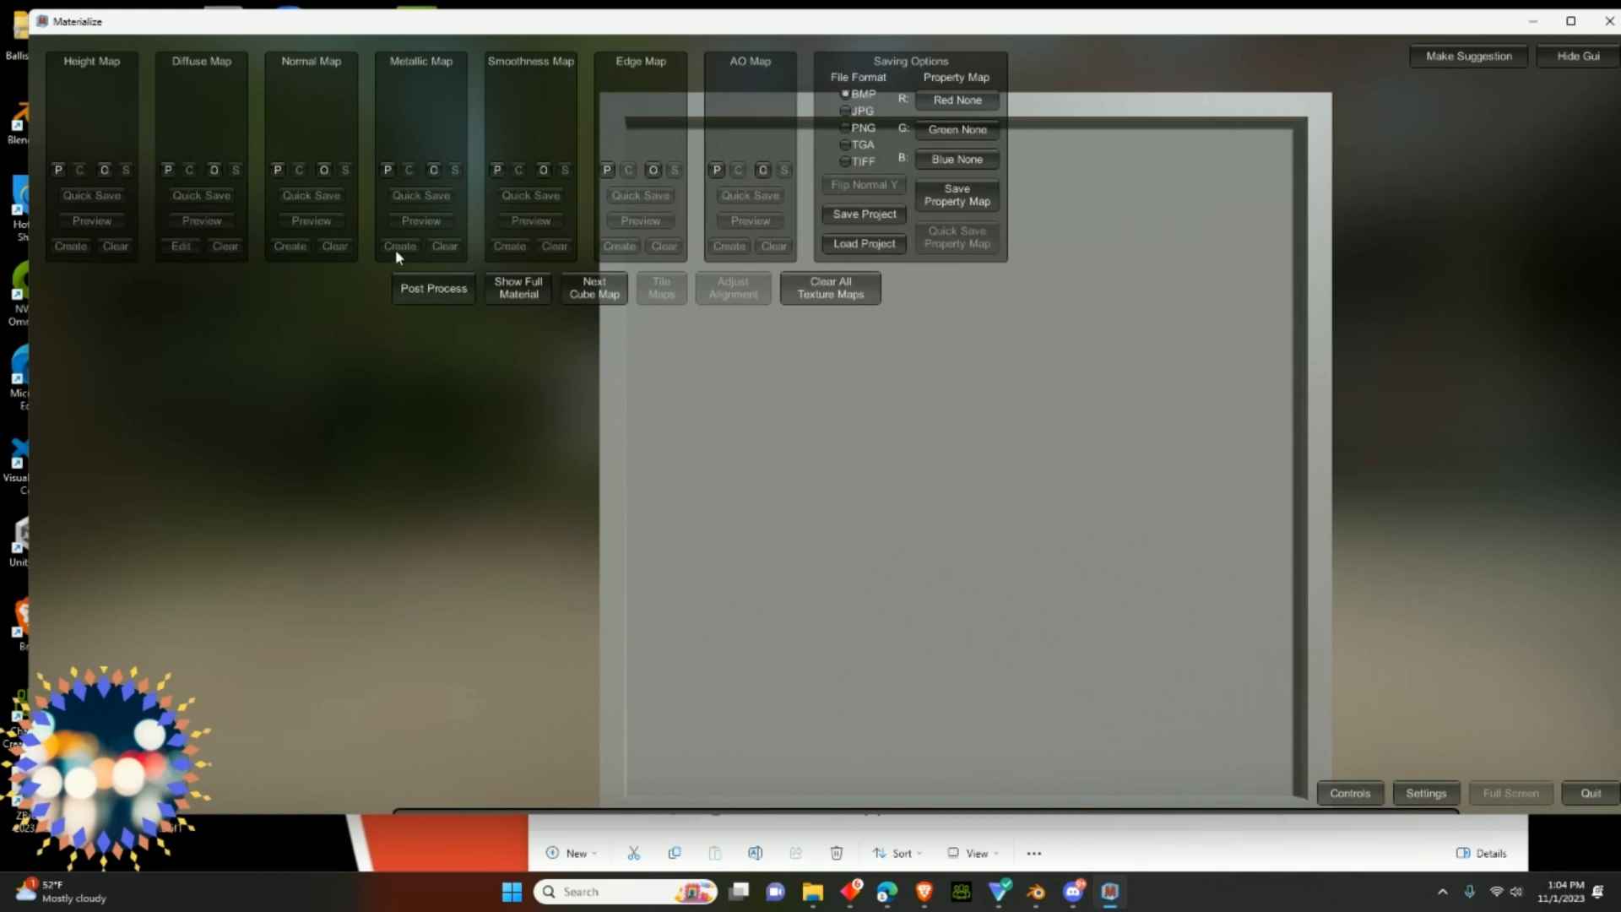
left_click_drag(540, 33, 573, 34)
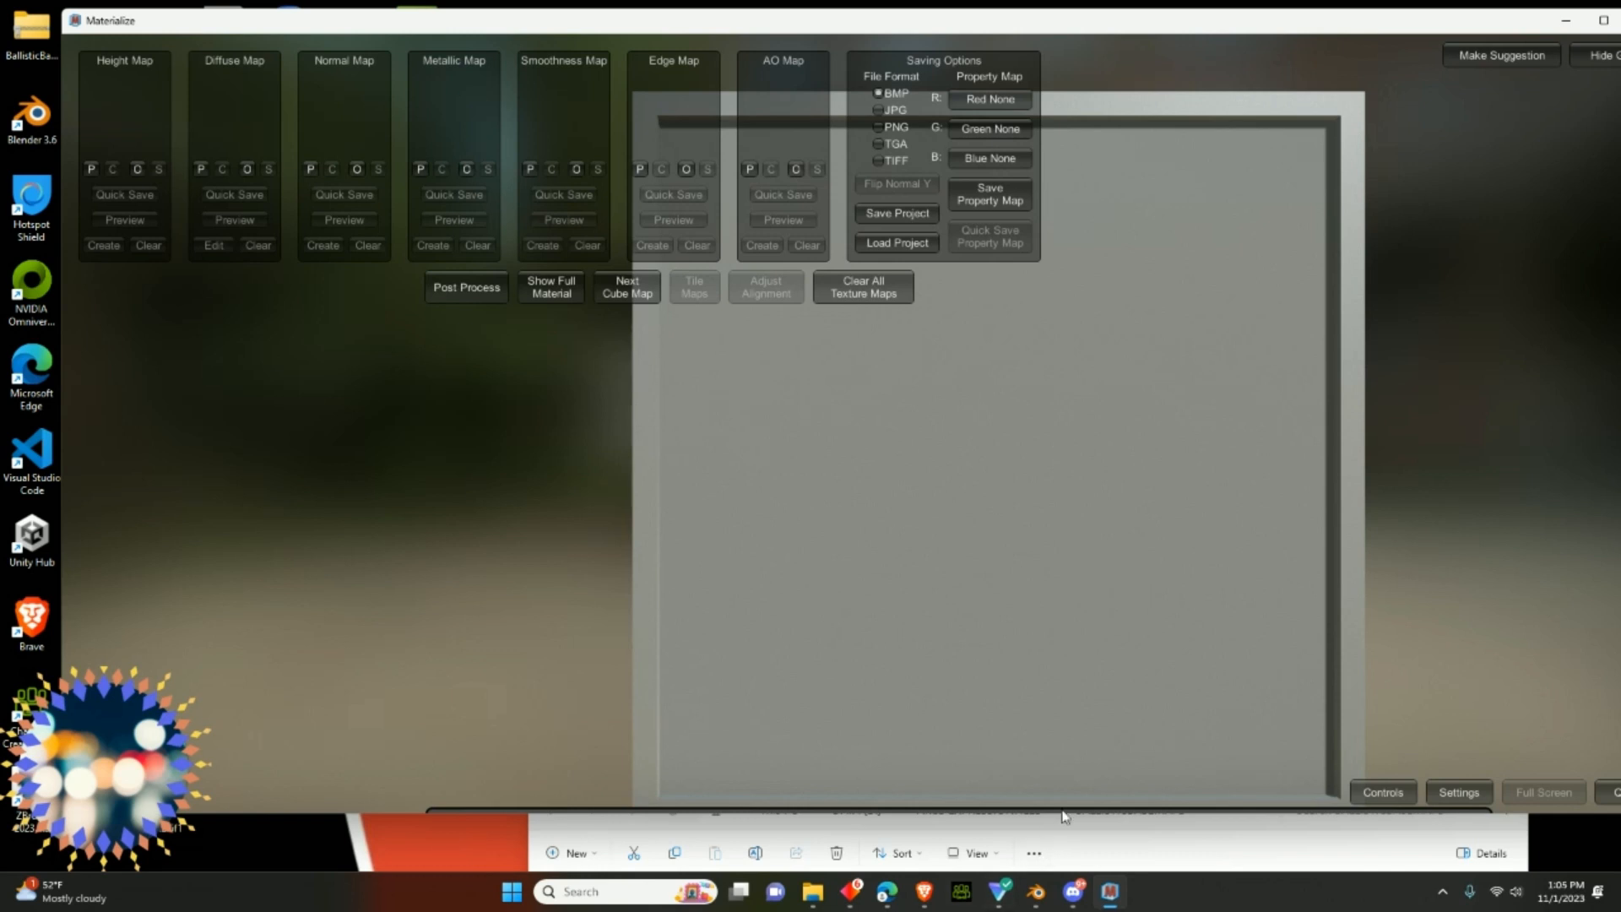
- Switch to File Explorer, move its window fully into view, and open the BallisticBaseMaps subfolder
left_click(1144, 830)
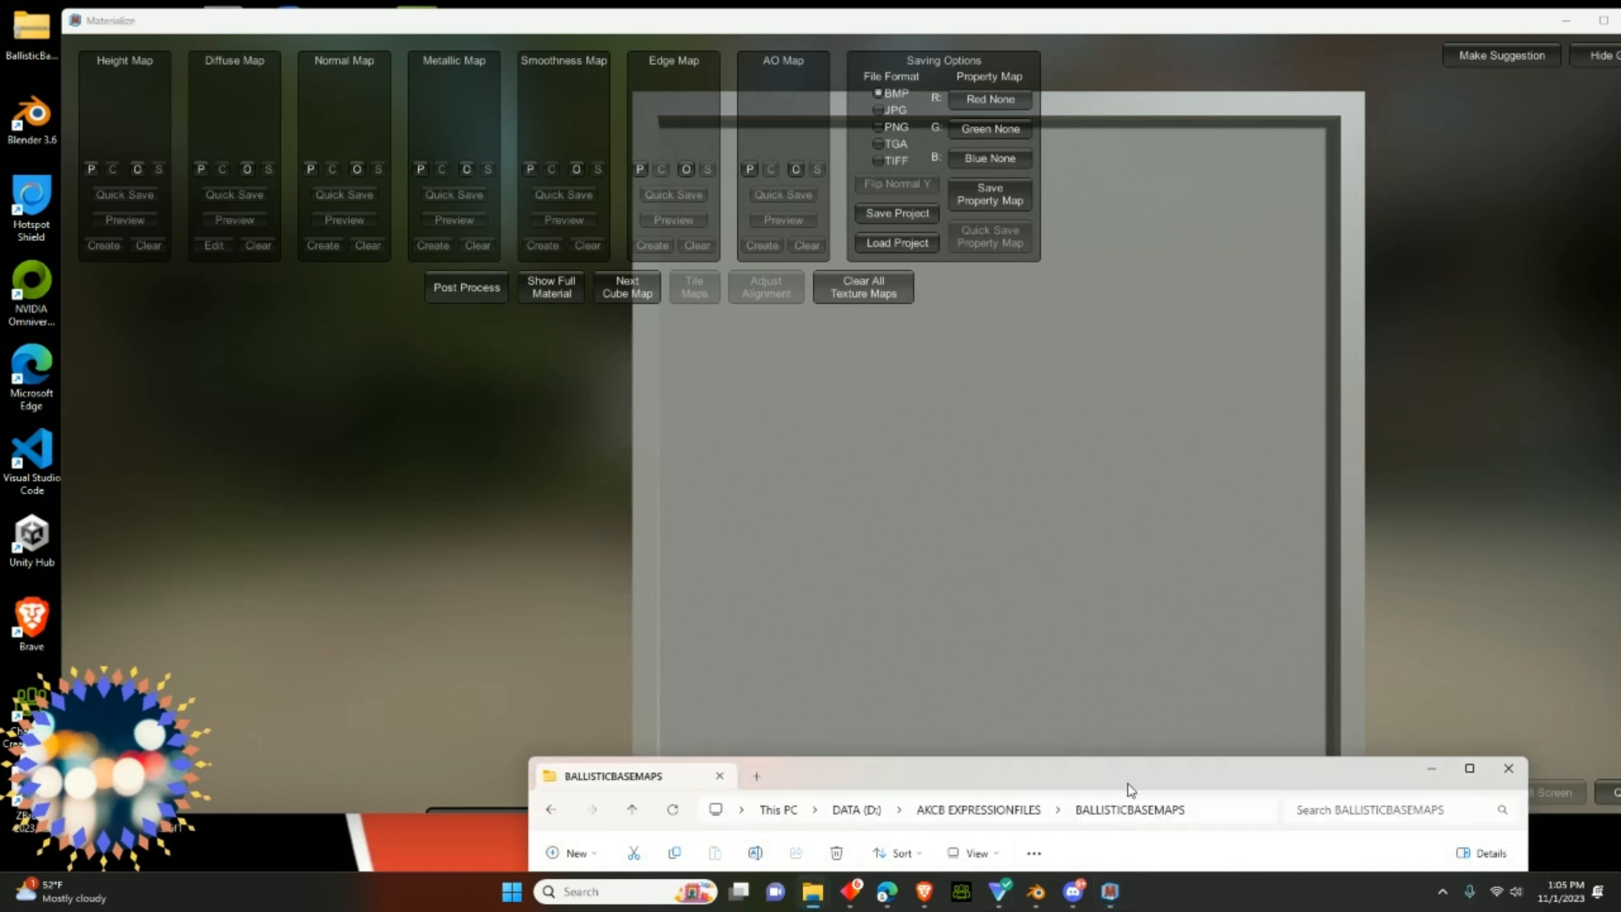
left_click_drag(1130, 787, 1141, 319)
double_click(783, 485)
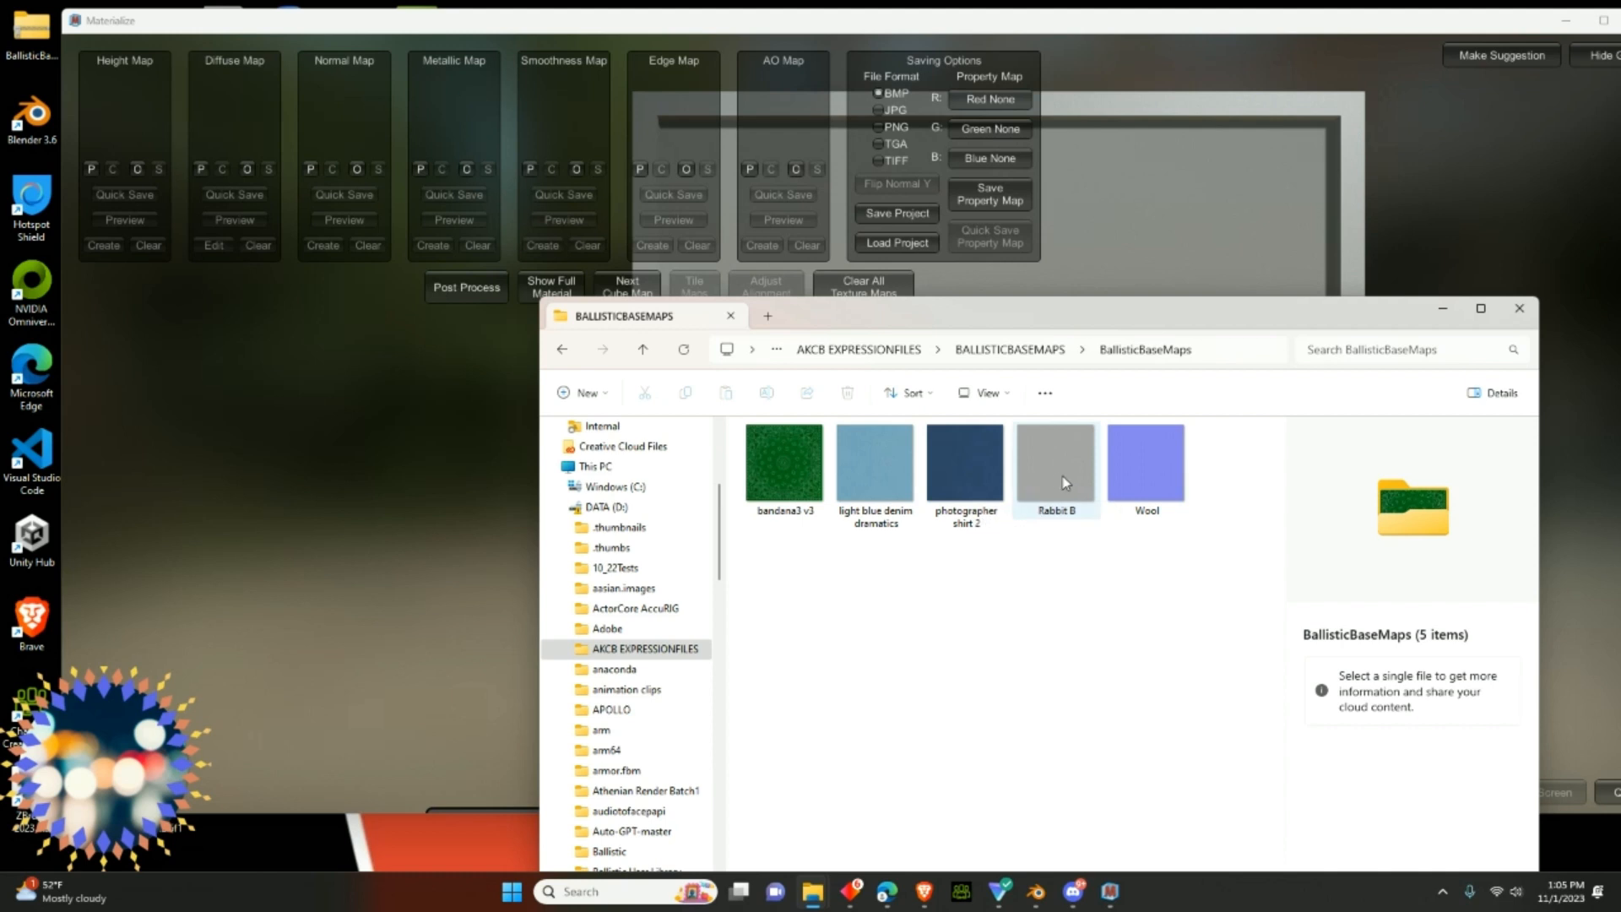
- Try to load the Rabbit B image from the folder into Materialize's Diffuse Map slot
left_click_drag(1037, 476, 274, 160)
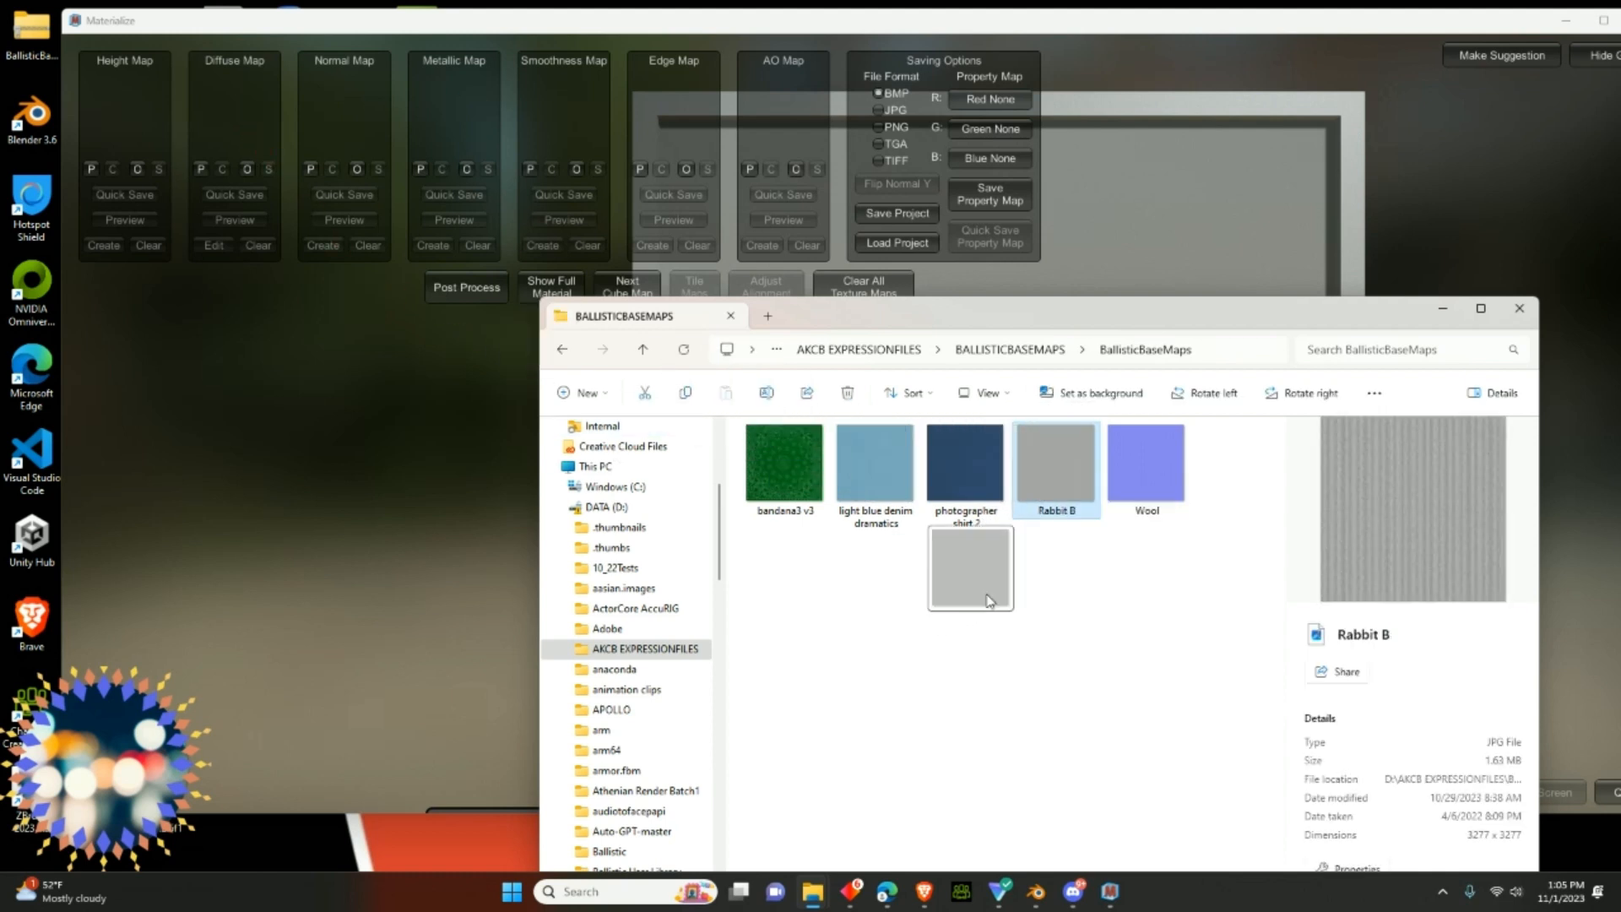
left_click(246, 169)
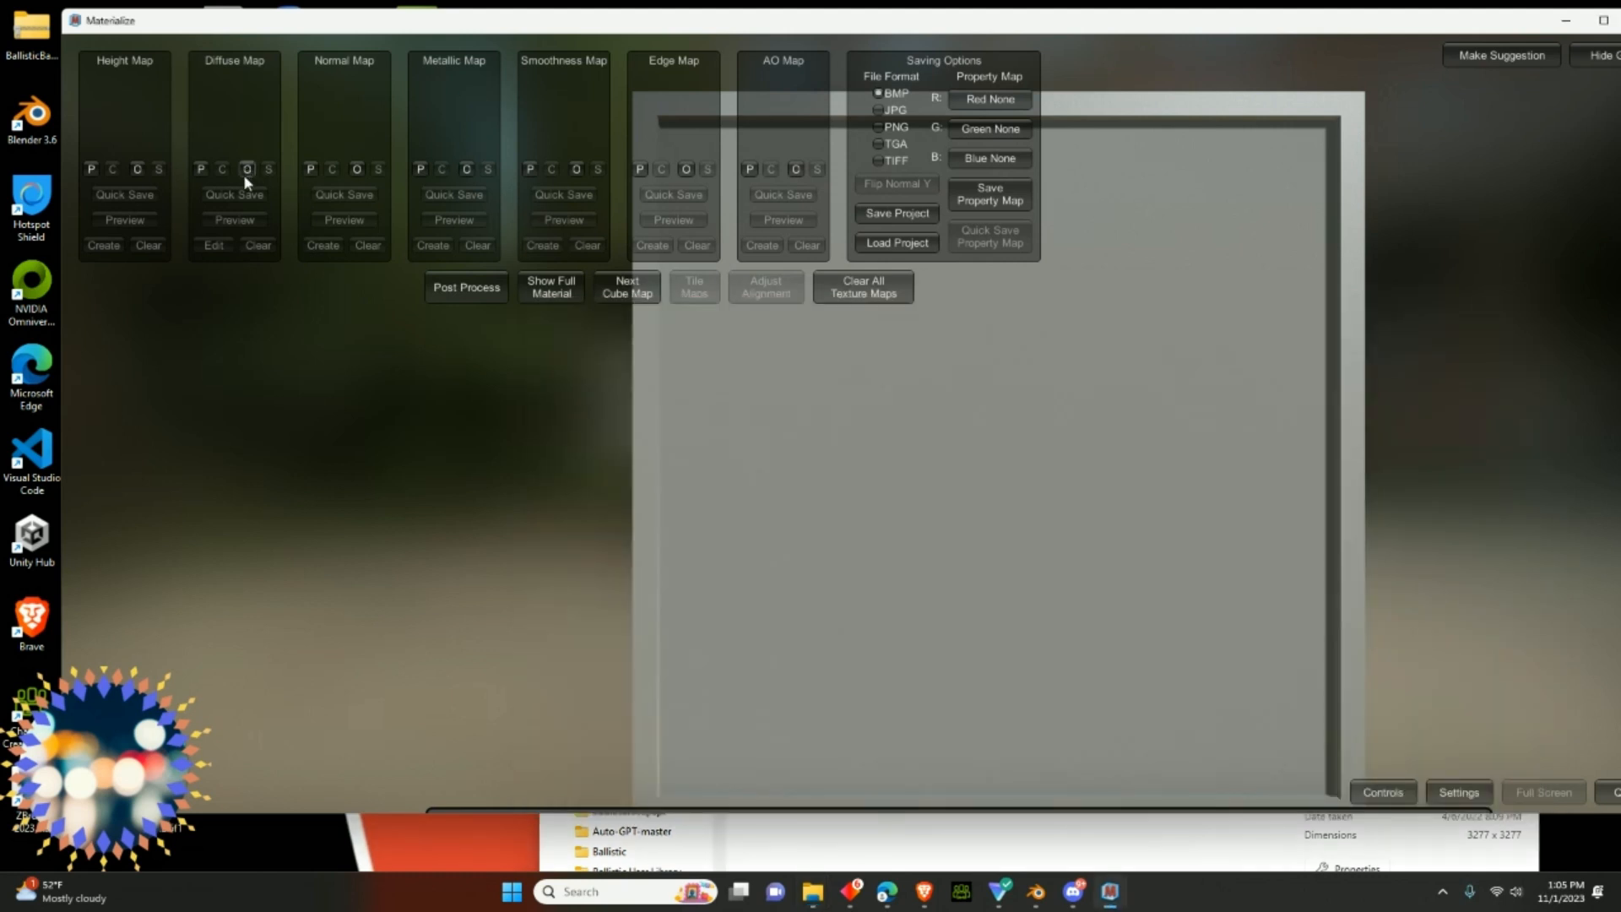
left_click(1180, 849)
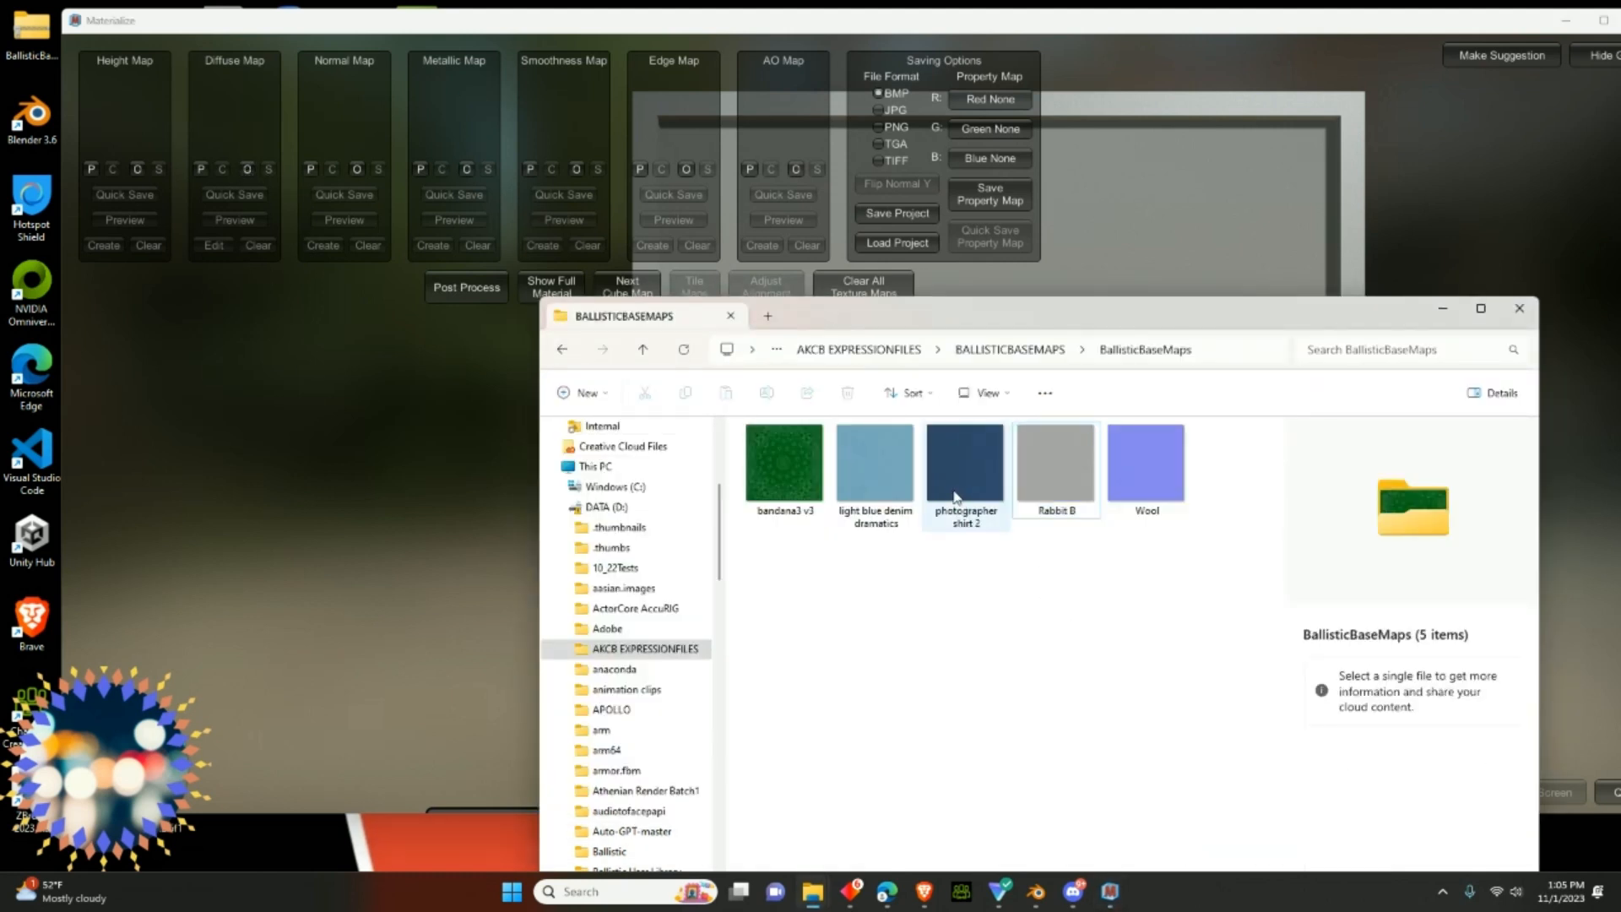
double_click(1046, 497)
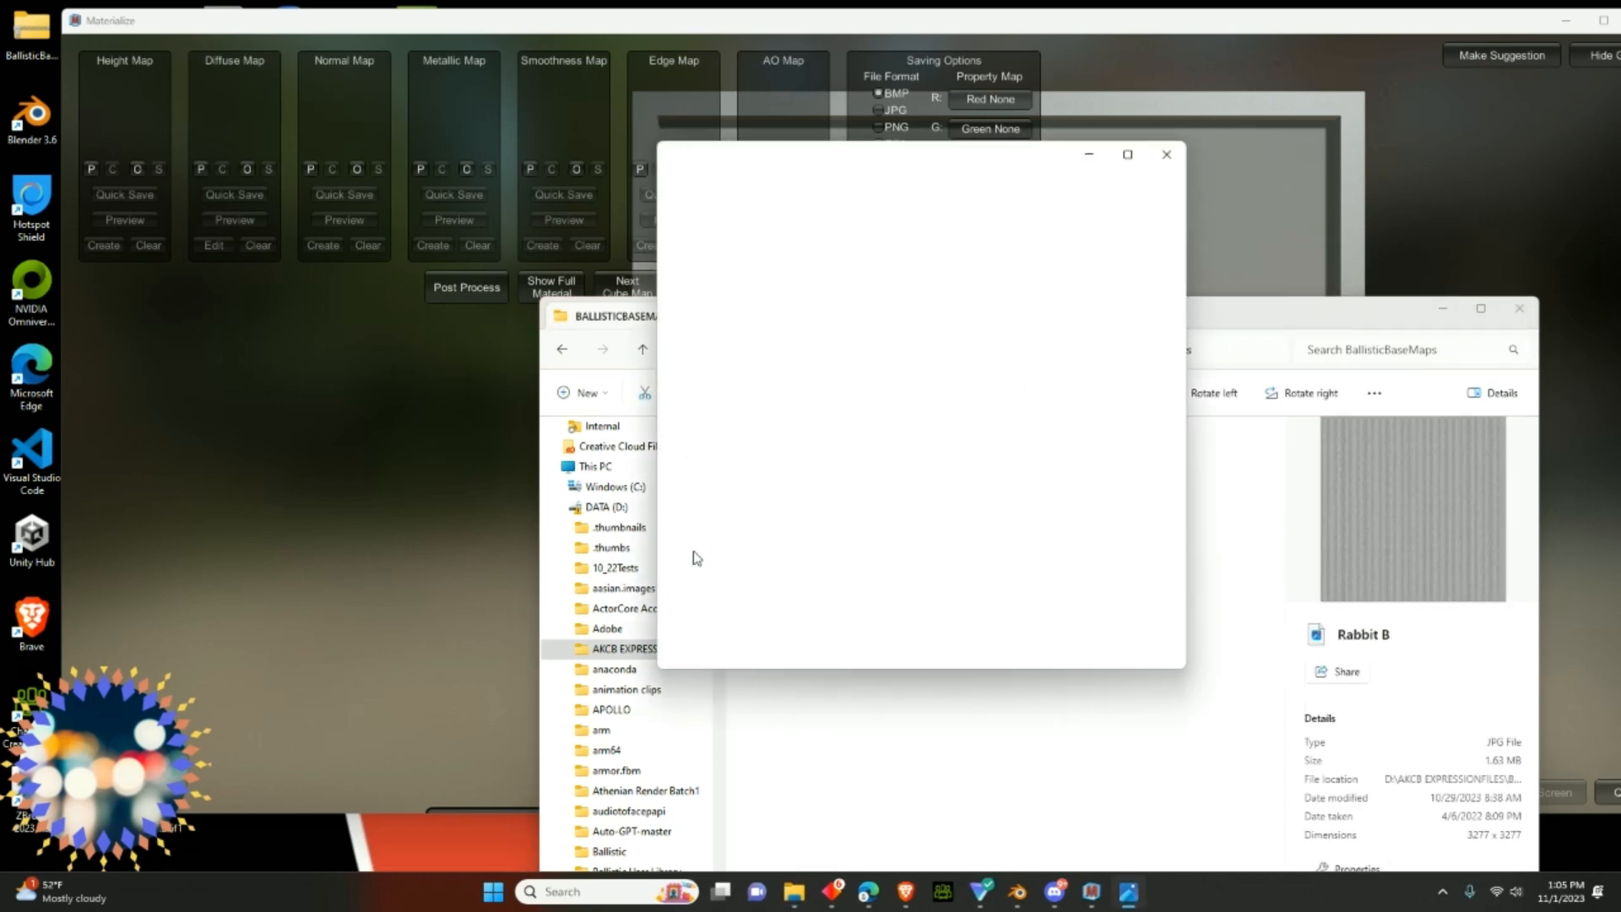
left_click(1168, 149)
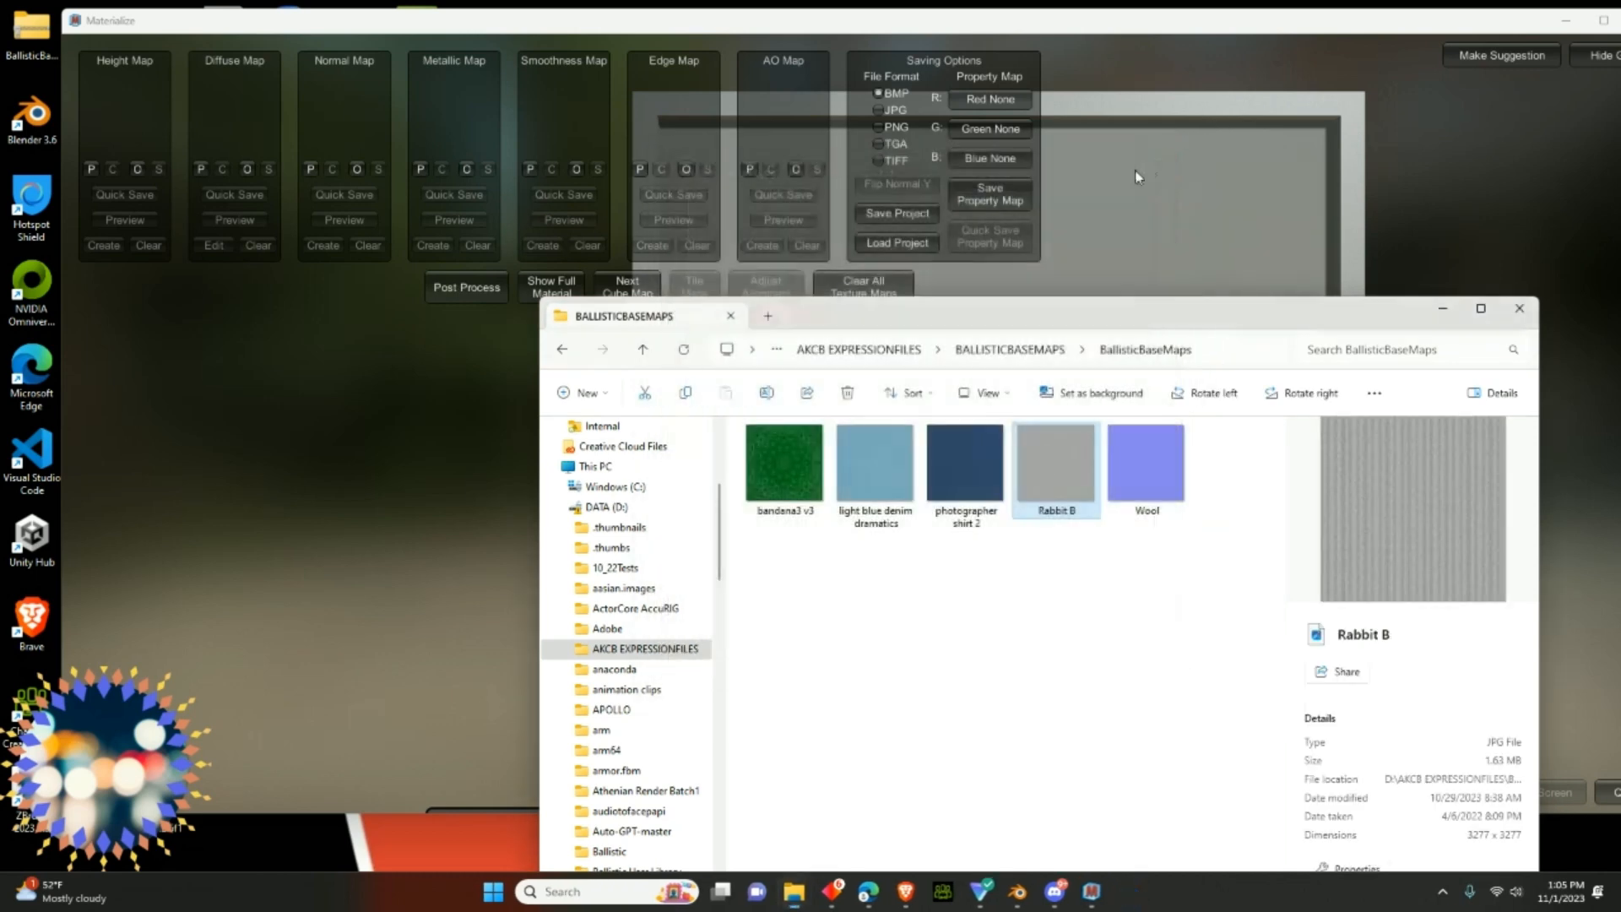
left_click(243, 167)
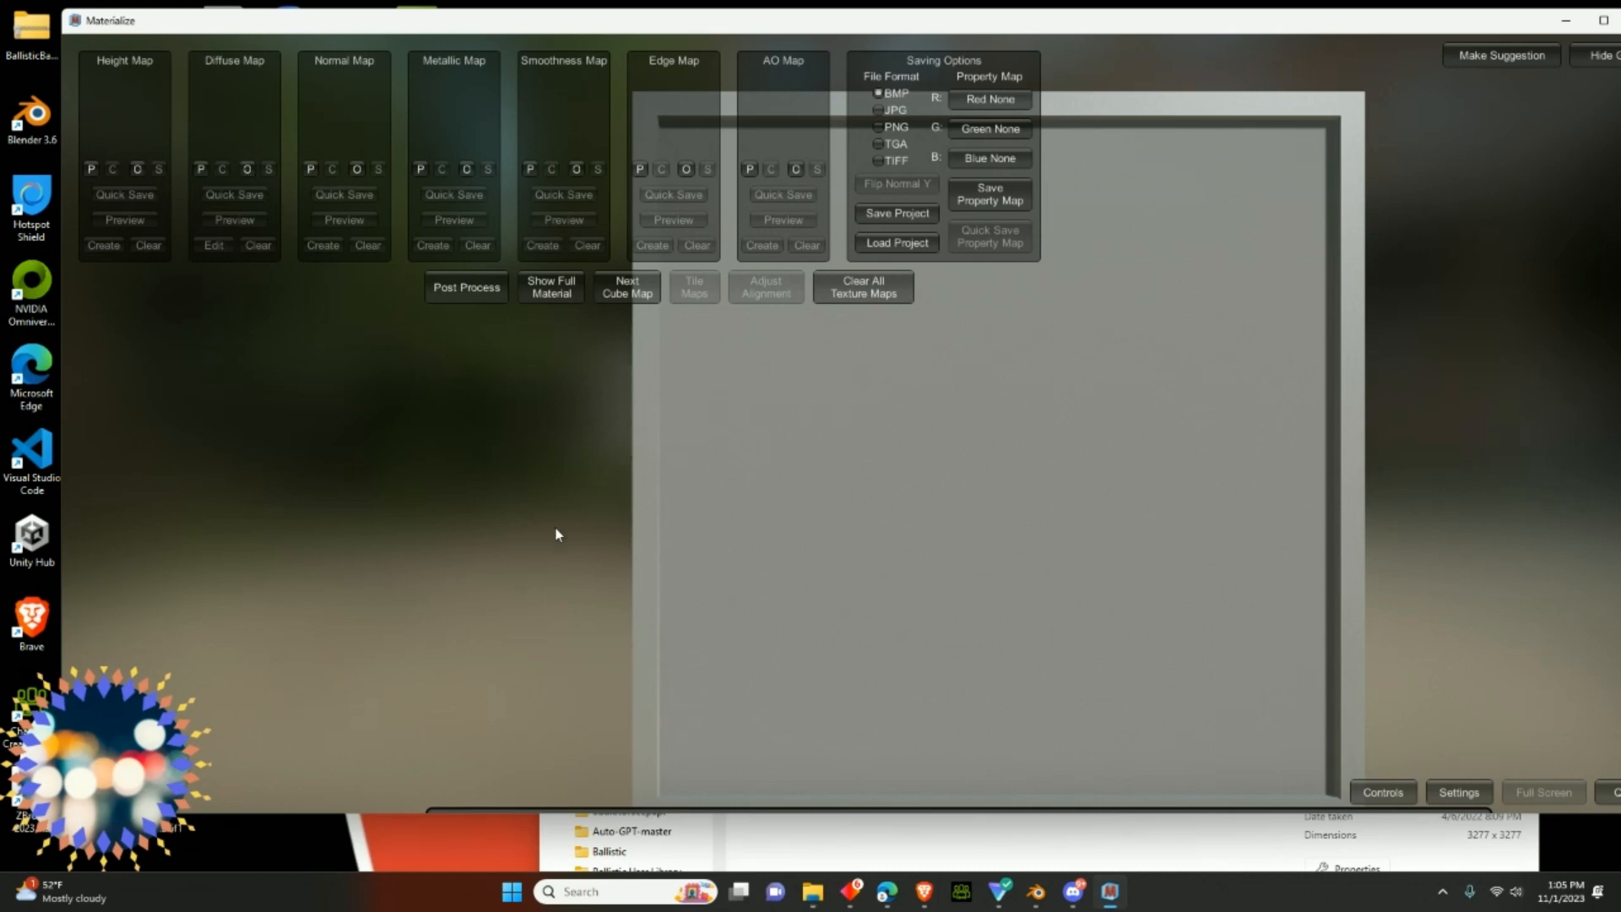
- Restore the Materialize window, clear all texture maps, and try to open an image file for the Diffuse Map
left_click(1566, 20)
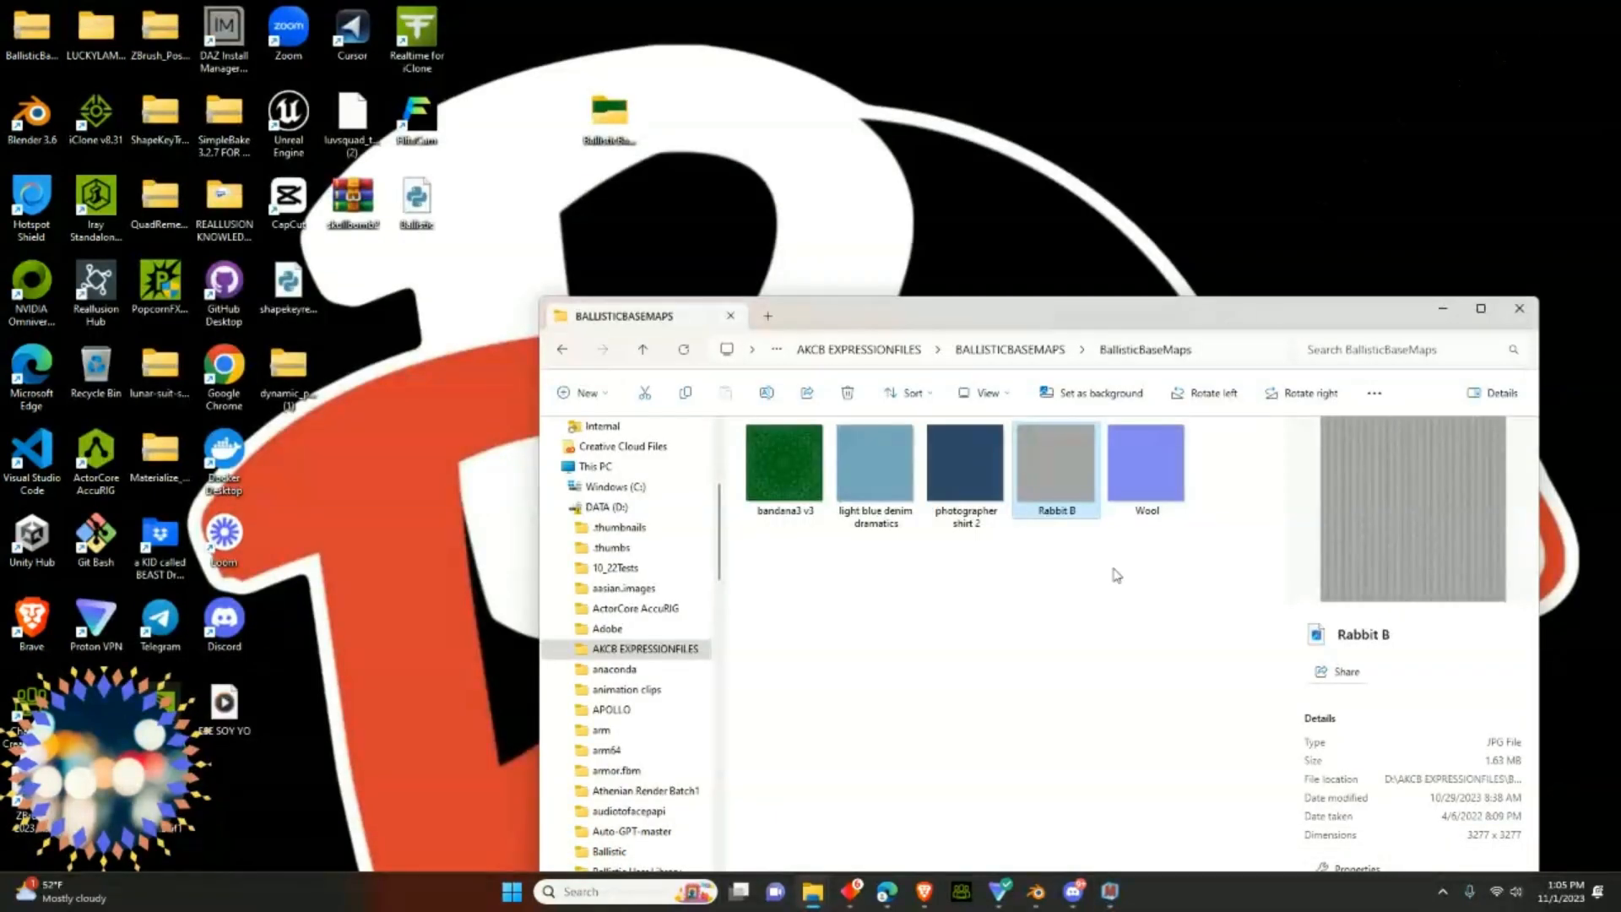
left_click(1109, 890)
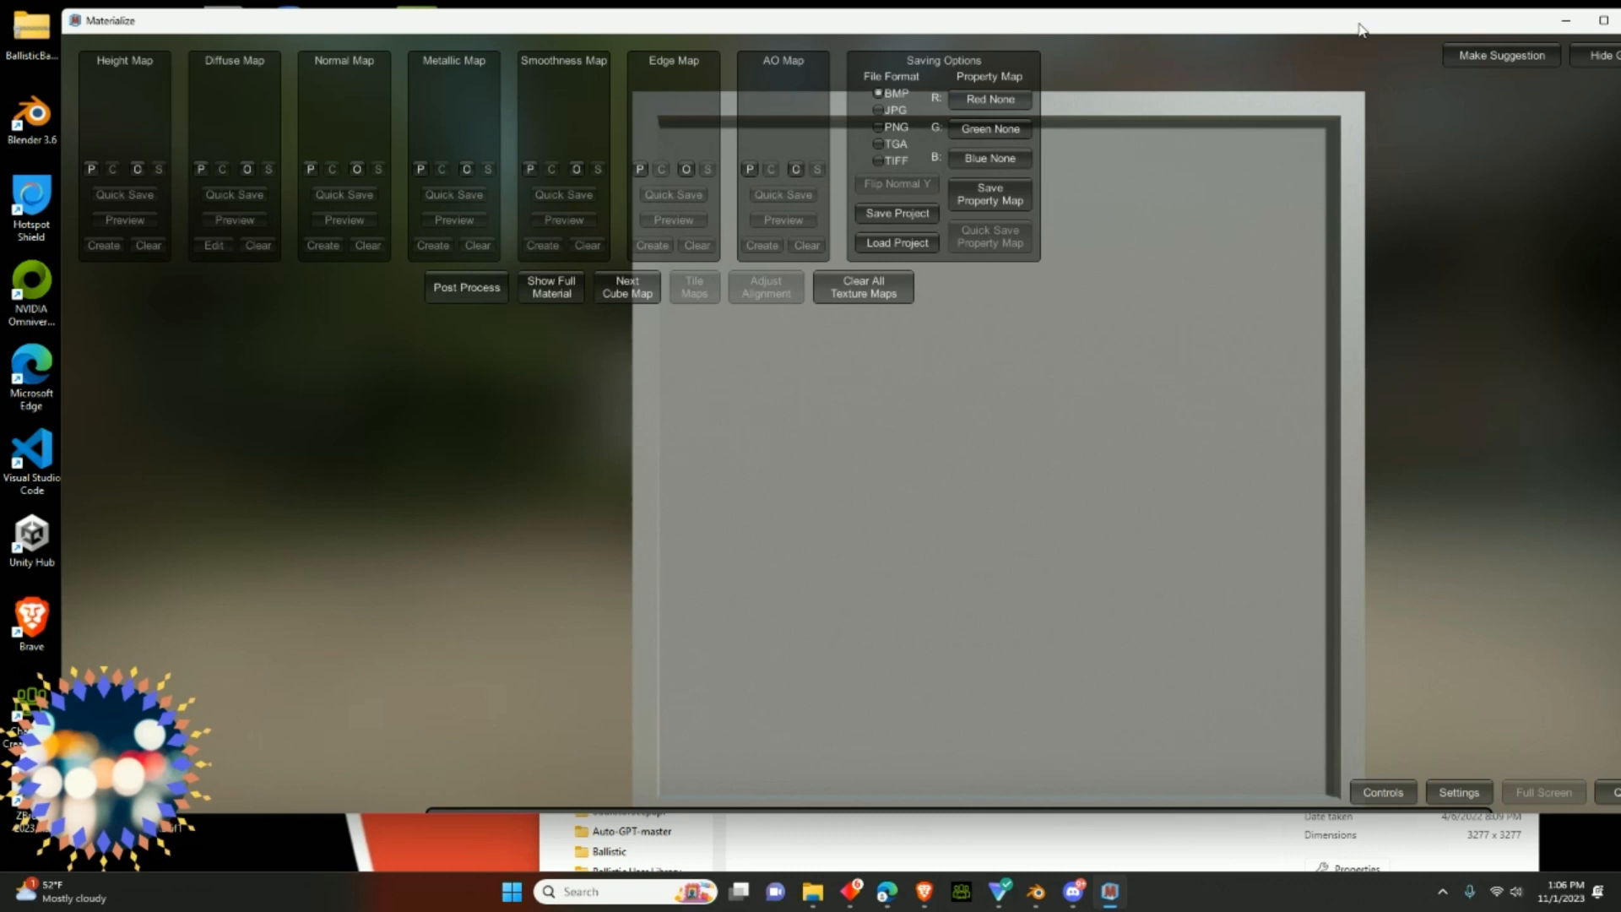
left_click_drag(1358, 23, 1342, 47)
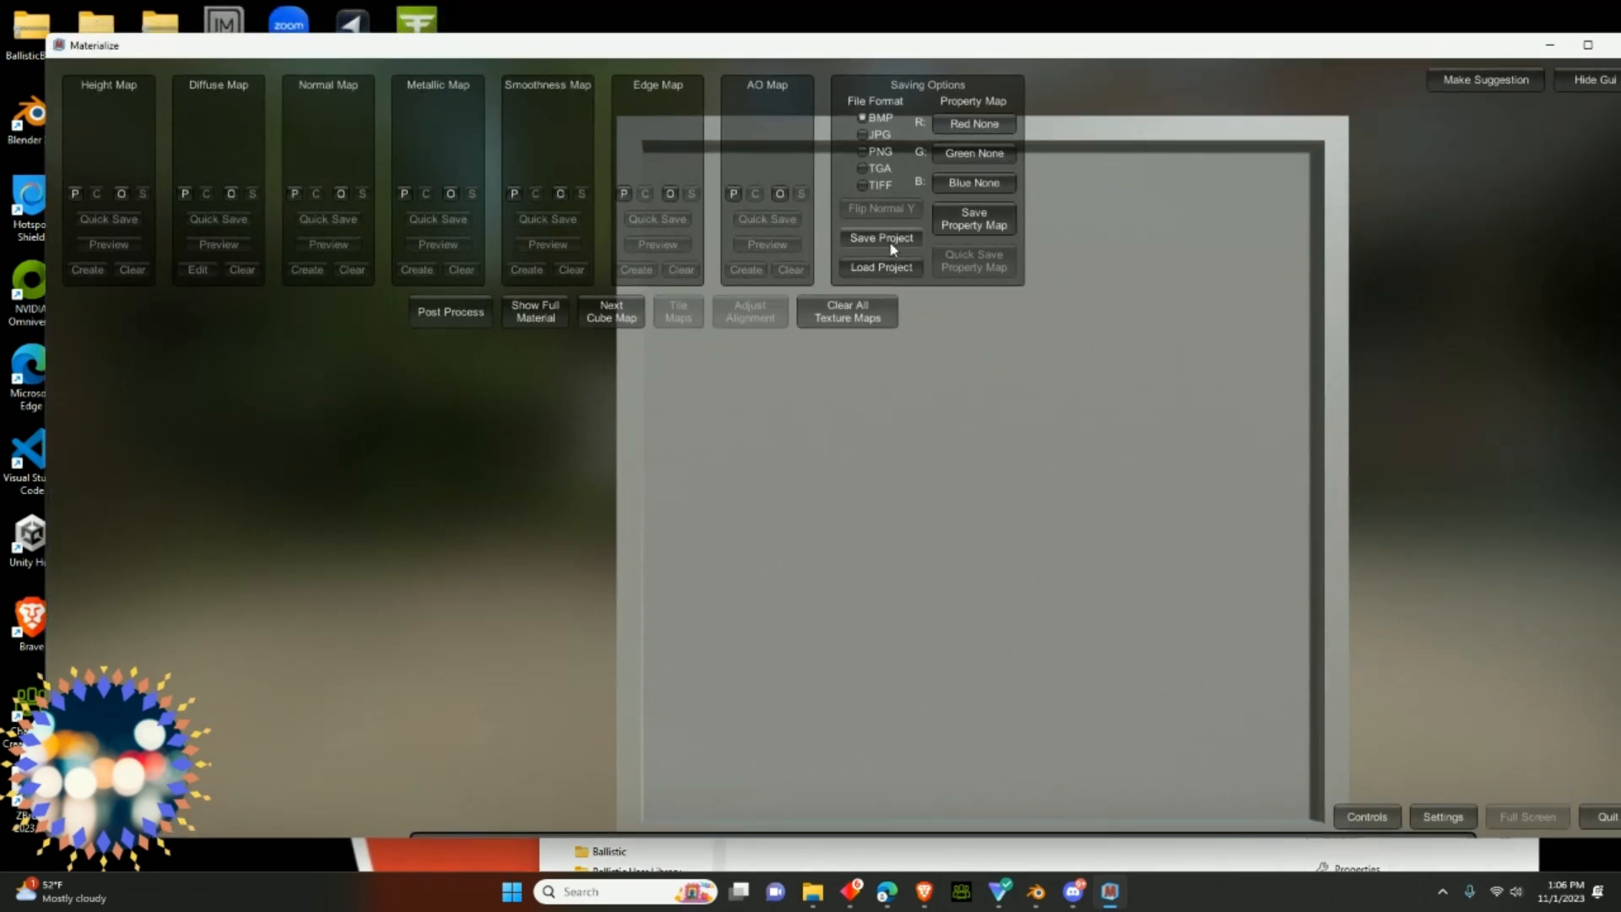
left_click(804, 310)
left_click(826, 380)
left_click(231, 193)
- Bring the BallisticBaseMaps folder back to the front and retry placing Rabbit B in the Diffuse Map slot
left_click(887, 900)
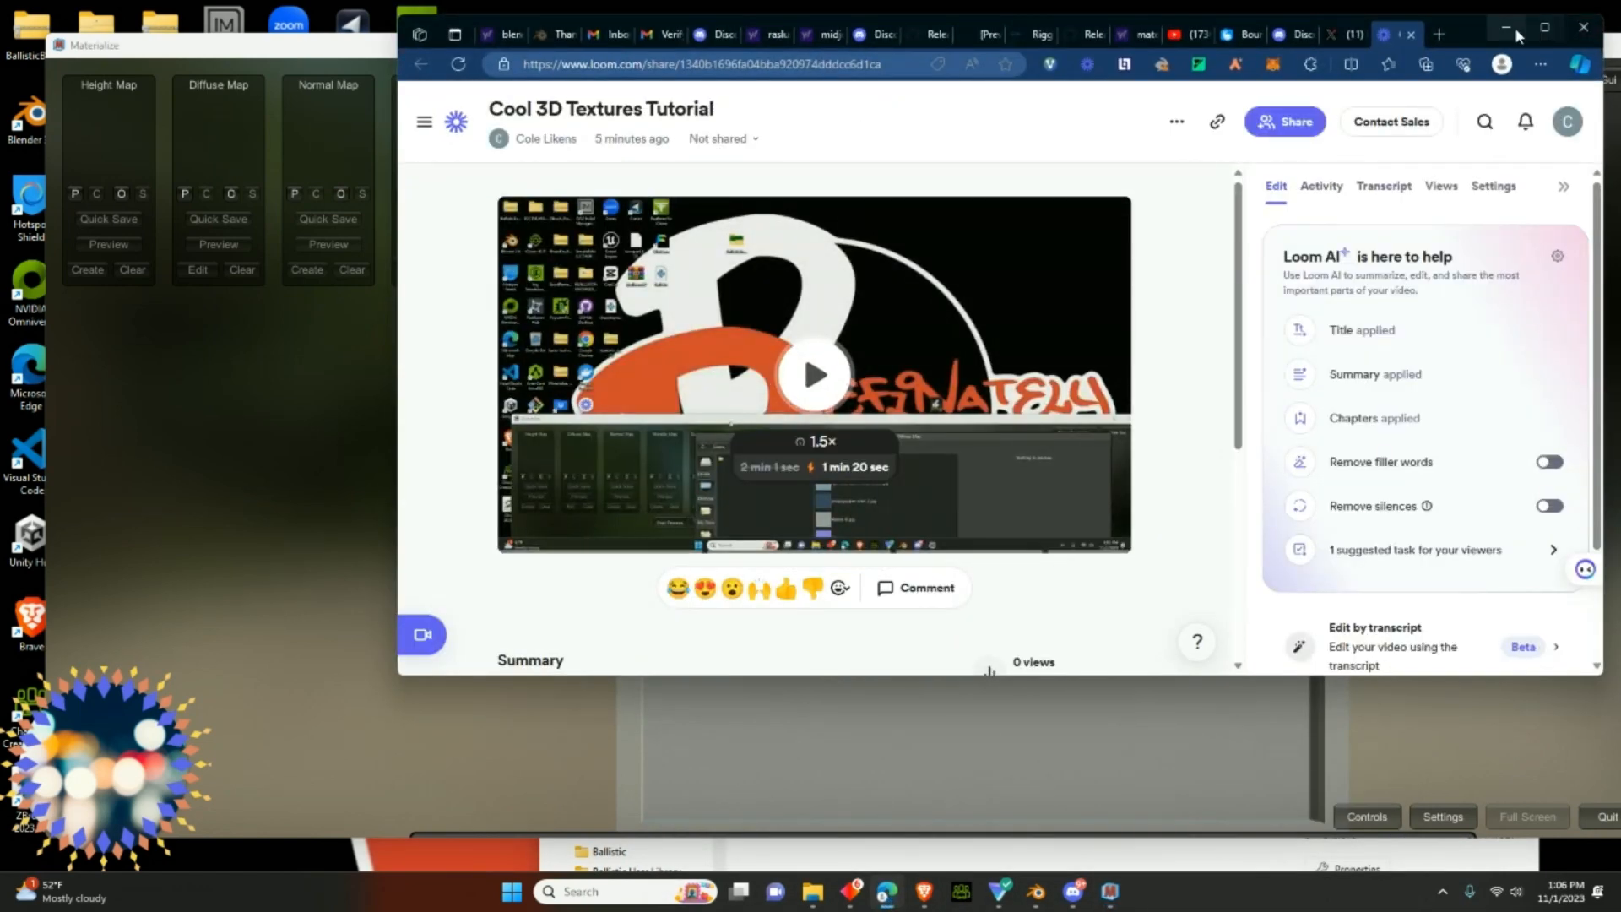
left_click(1507, 28)
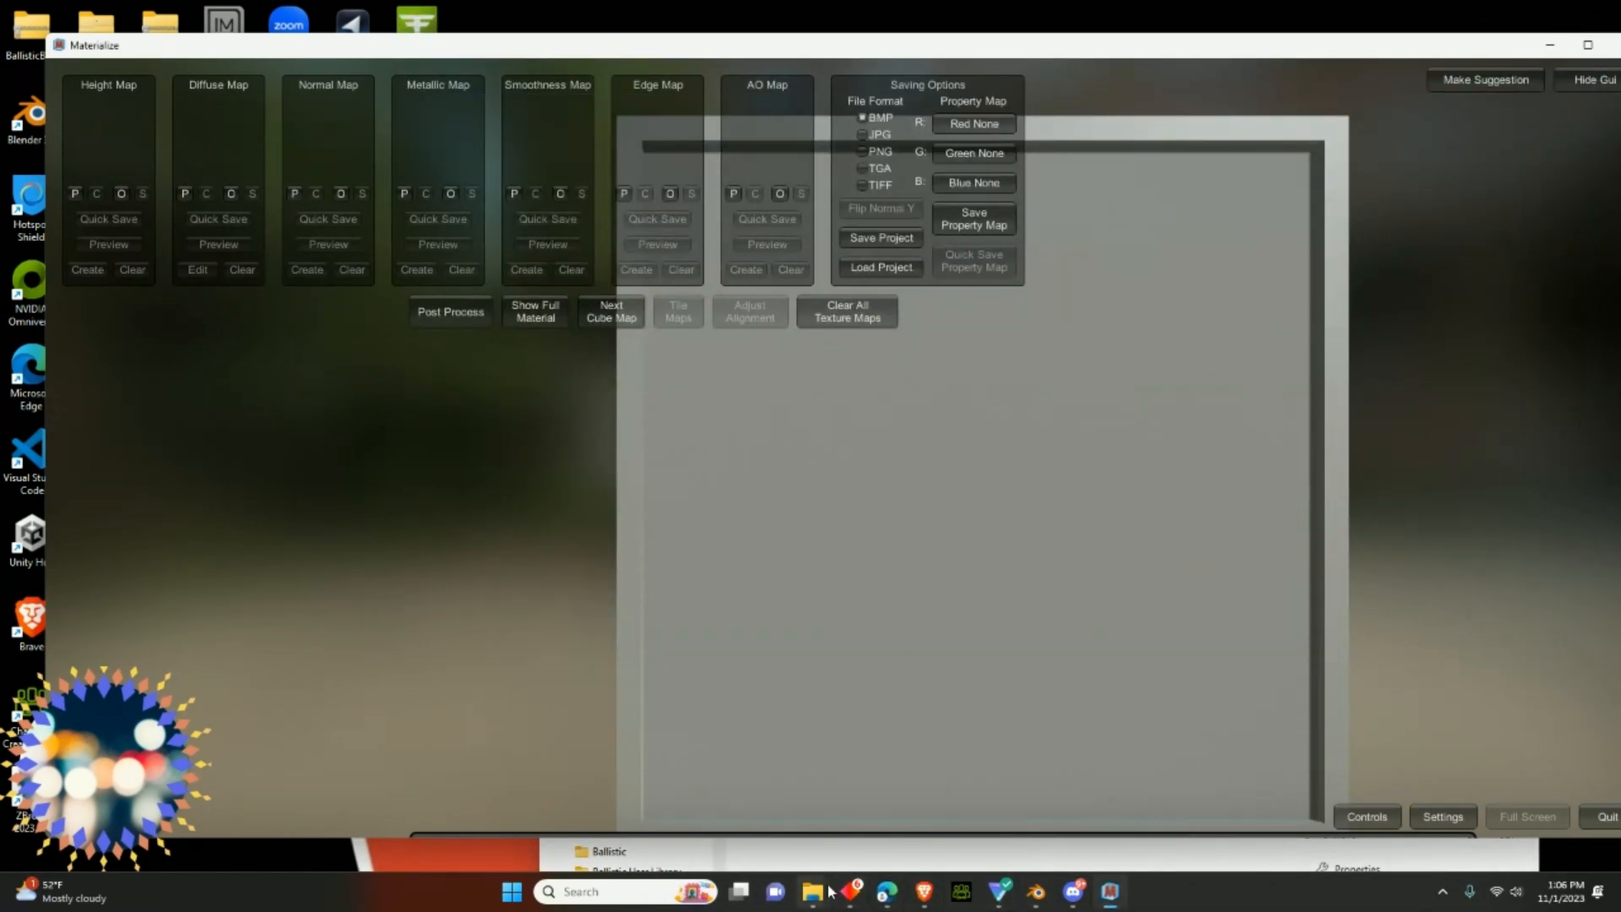
mouse_move(829, 891)
left_click(770, 802)
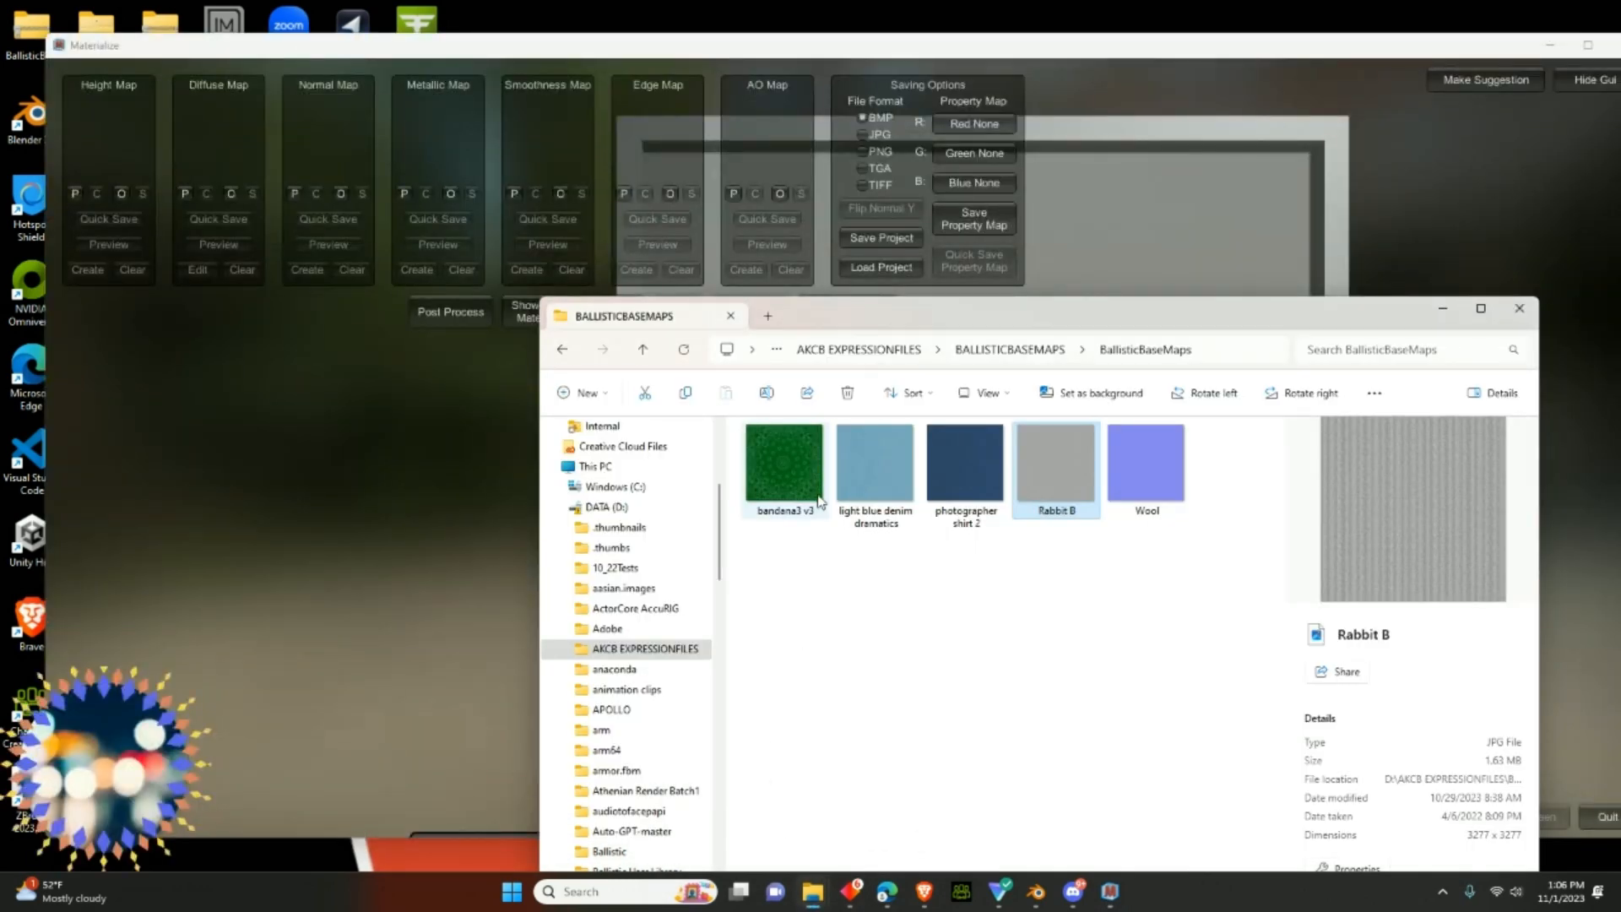
left_click_drag(817, 322, 900, 270)
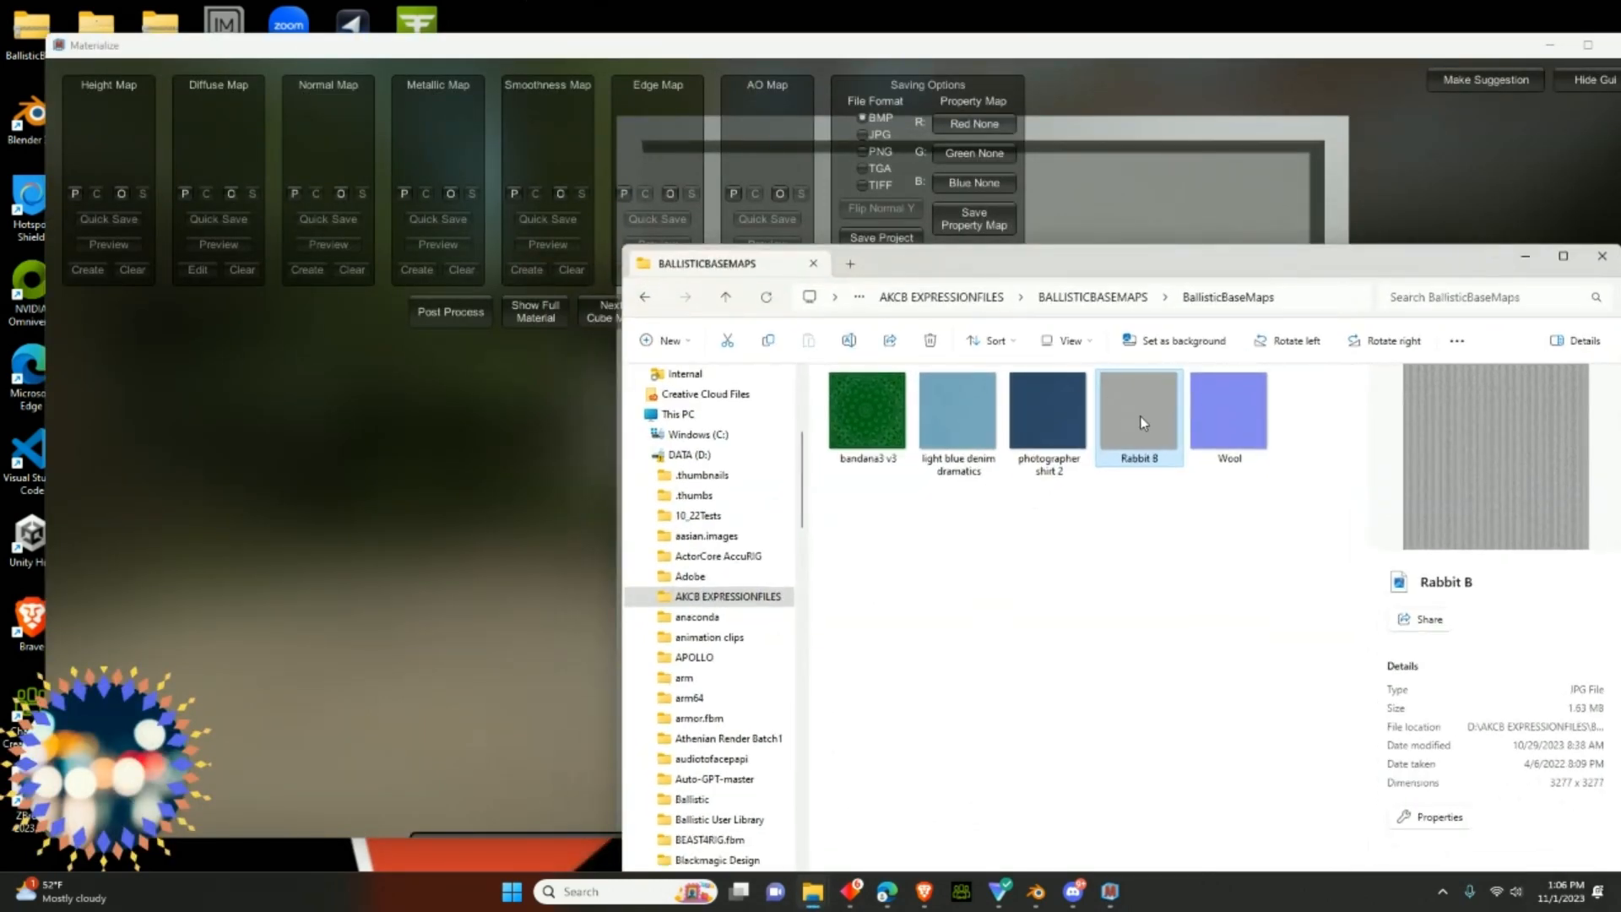
left_click_drag(1140, 420, 188, 169)
left_click(233, 262)
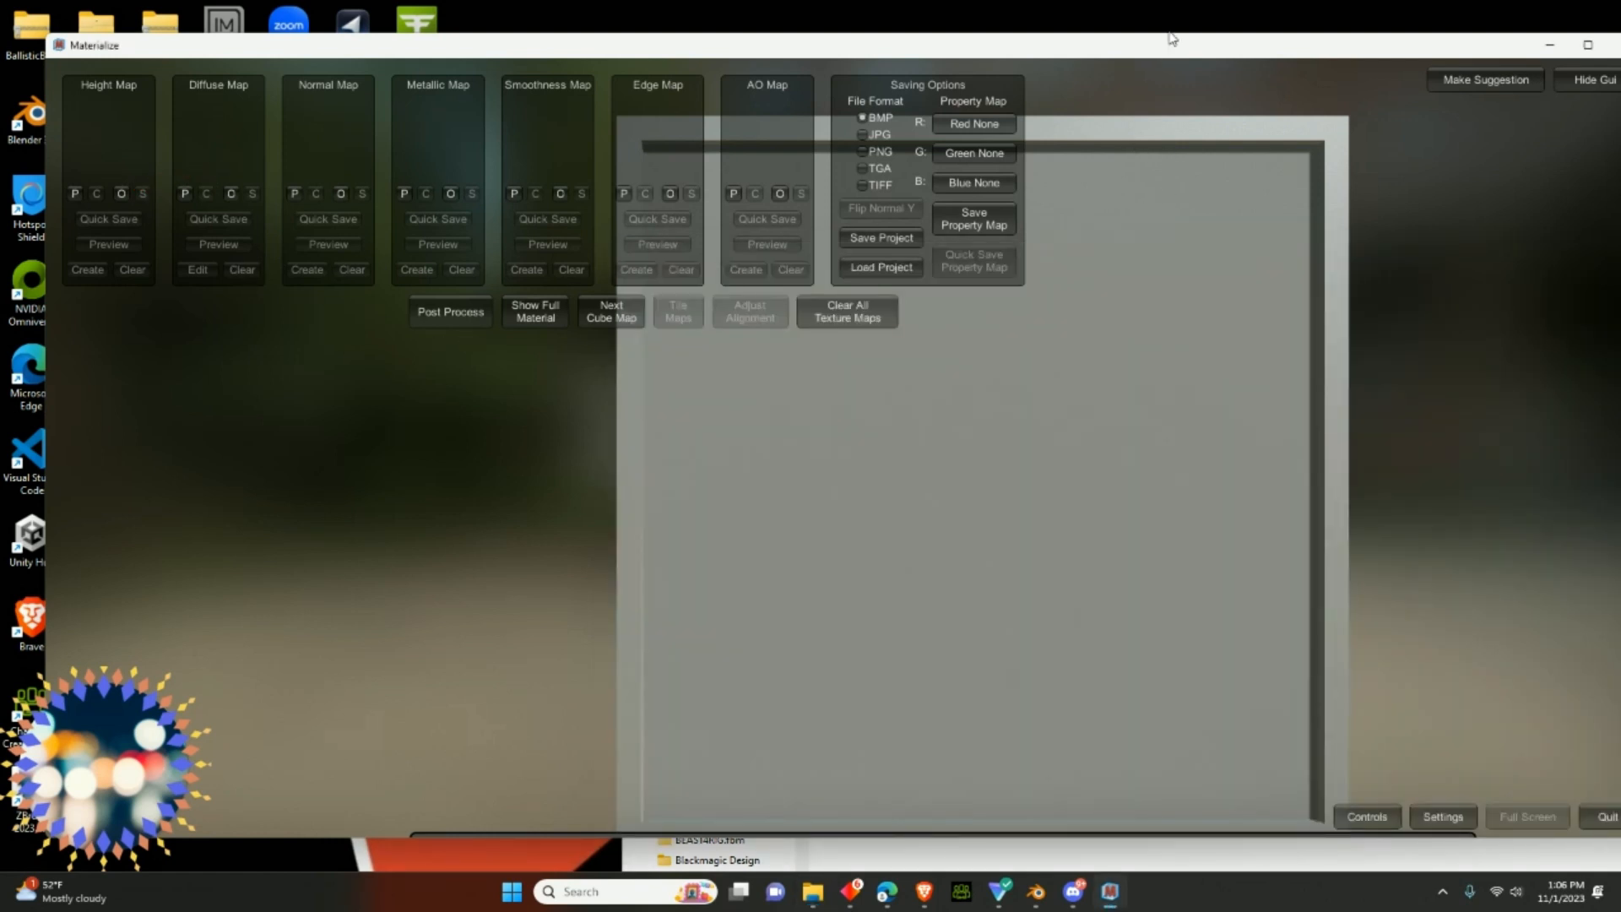
- Quit Materialize and move the BallisticBaseMaps folder window fully into view
left_click_drag(1345, 51, 1237, 57)
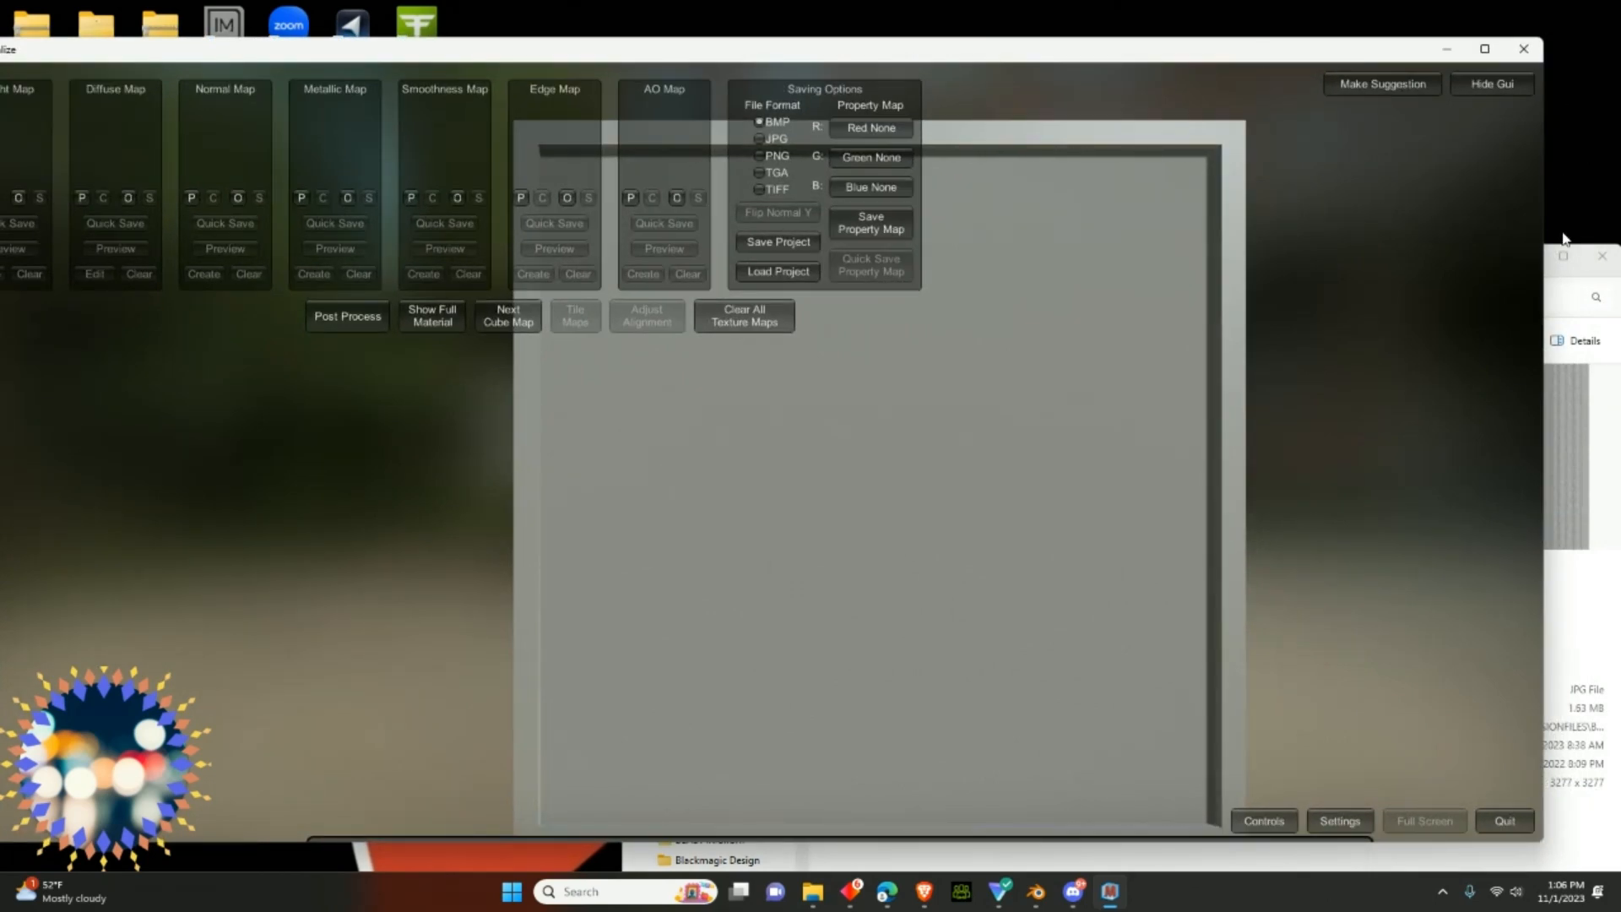
left_click(1494, 819)
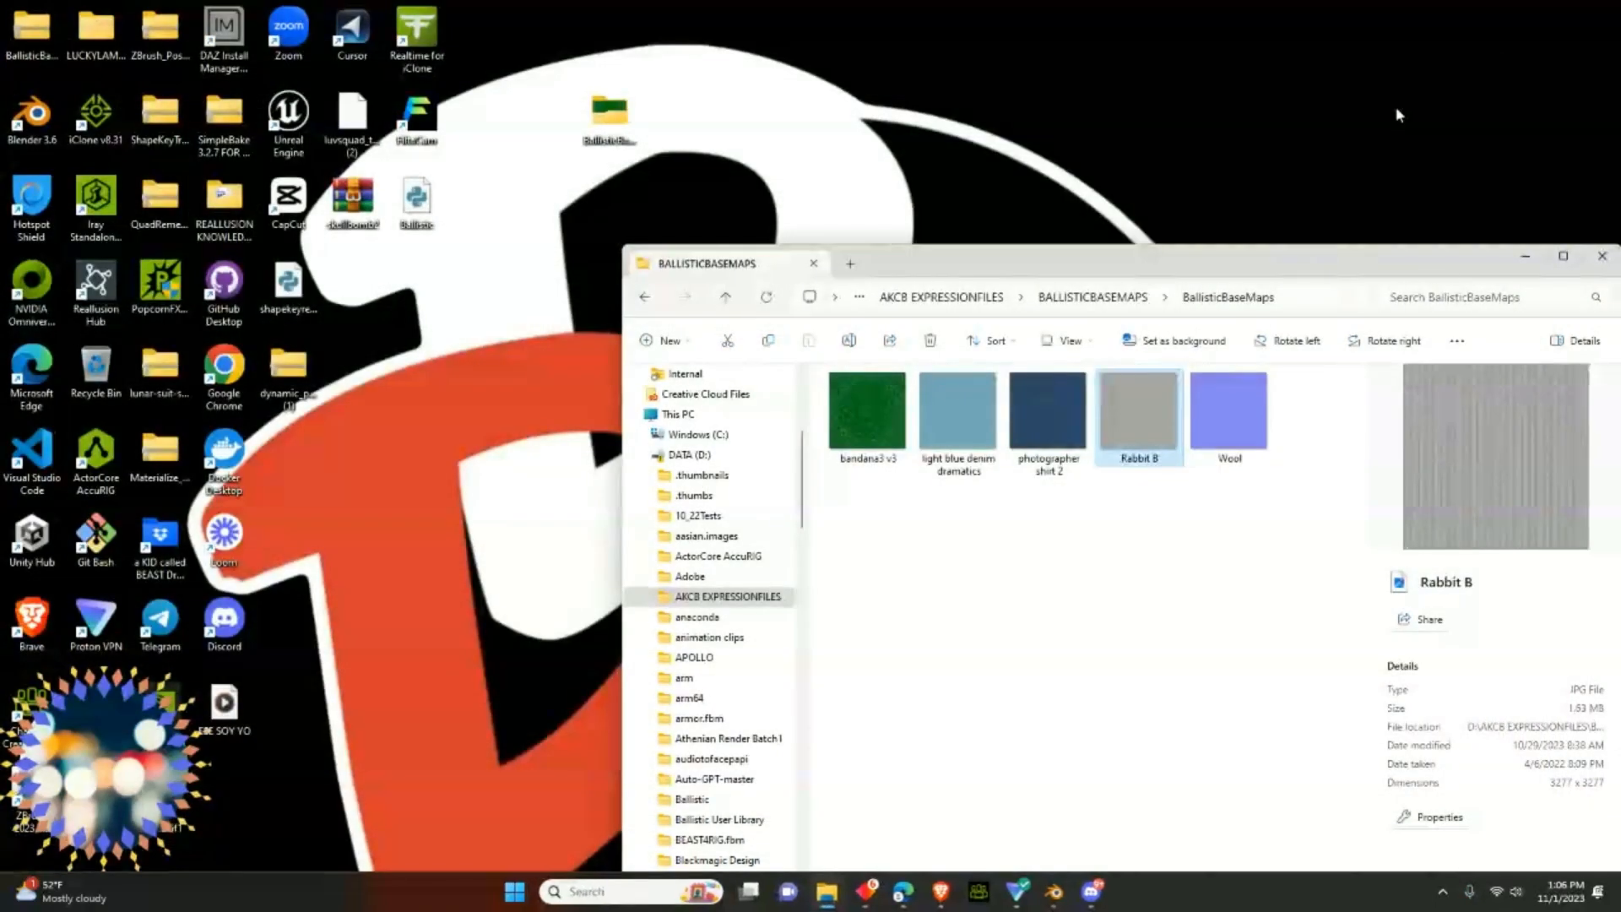
left_click_drag(1101, 264, 1137, 214)
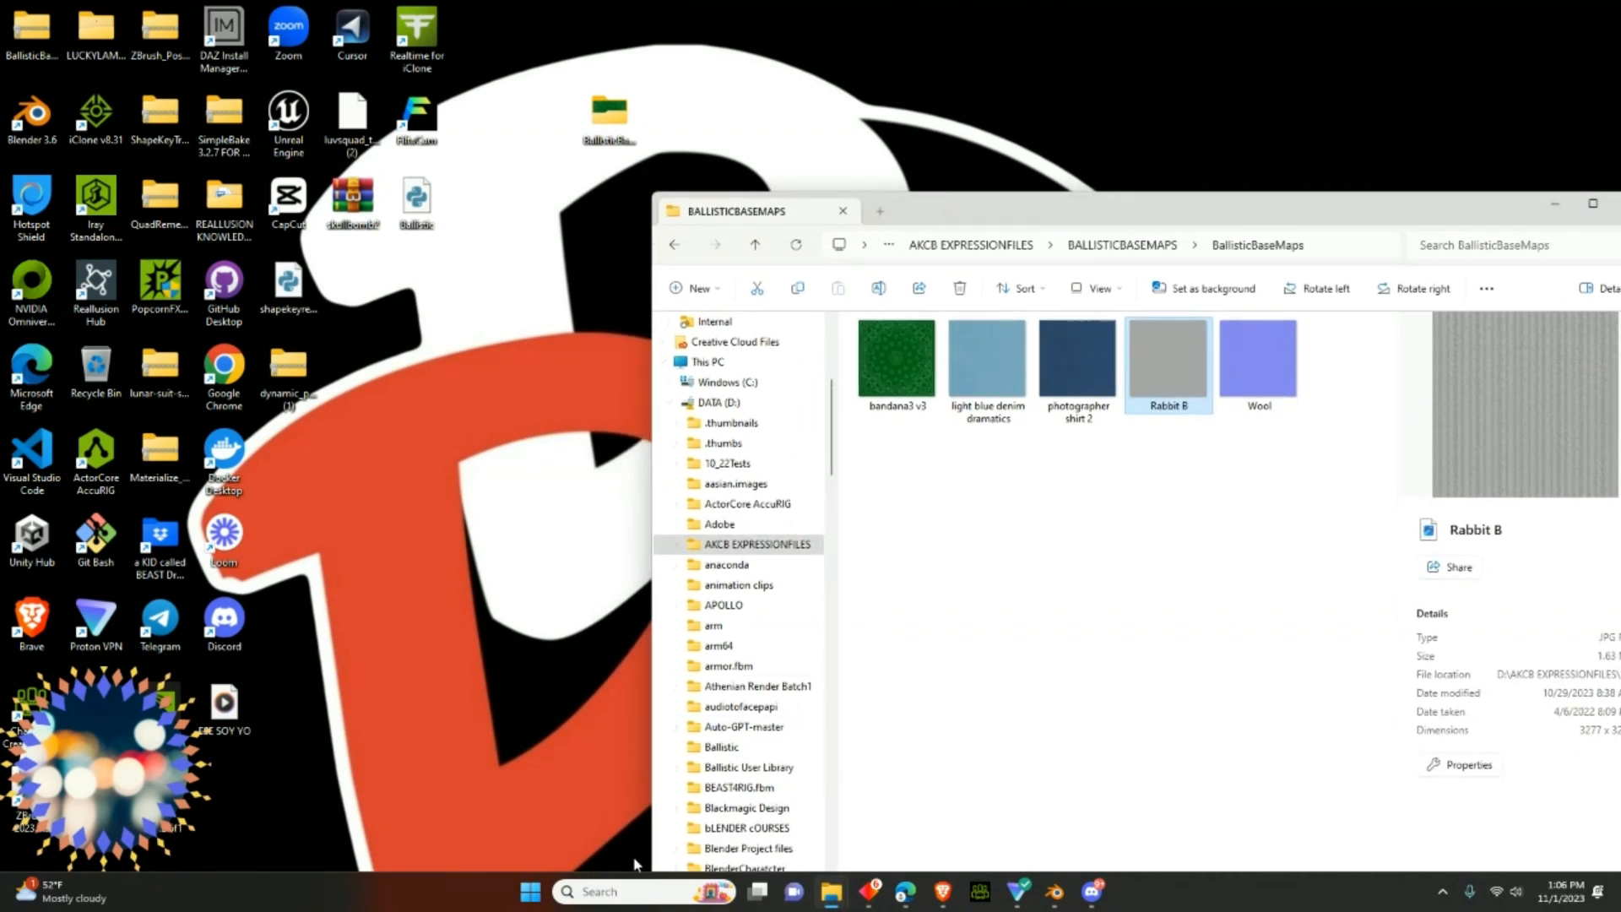
left_click(635, 891)
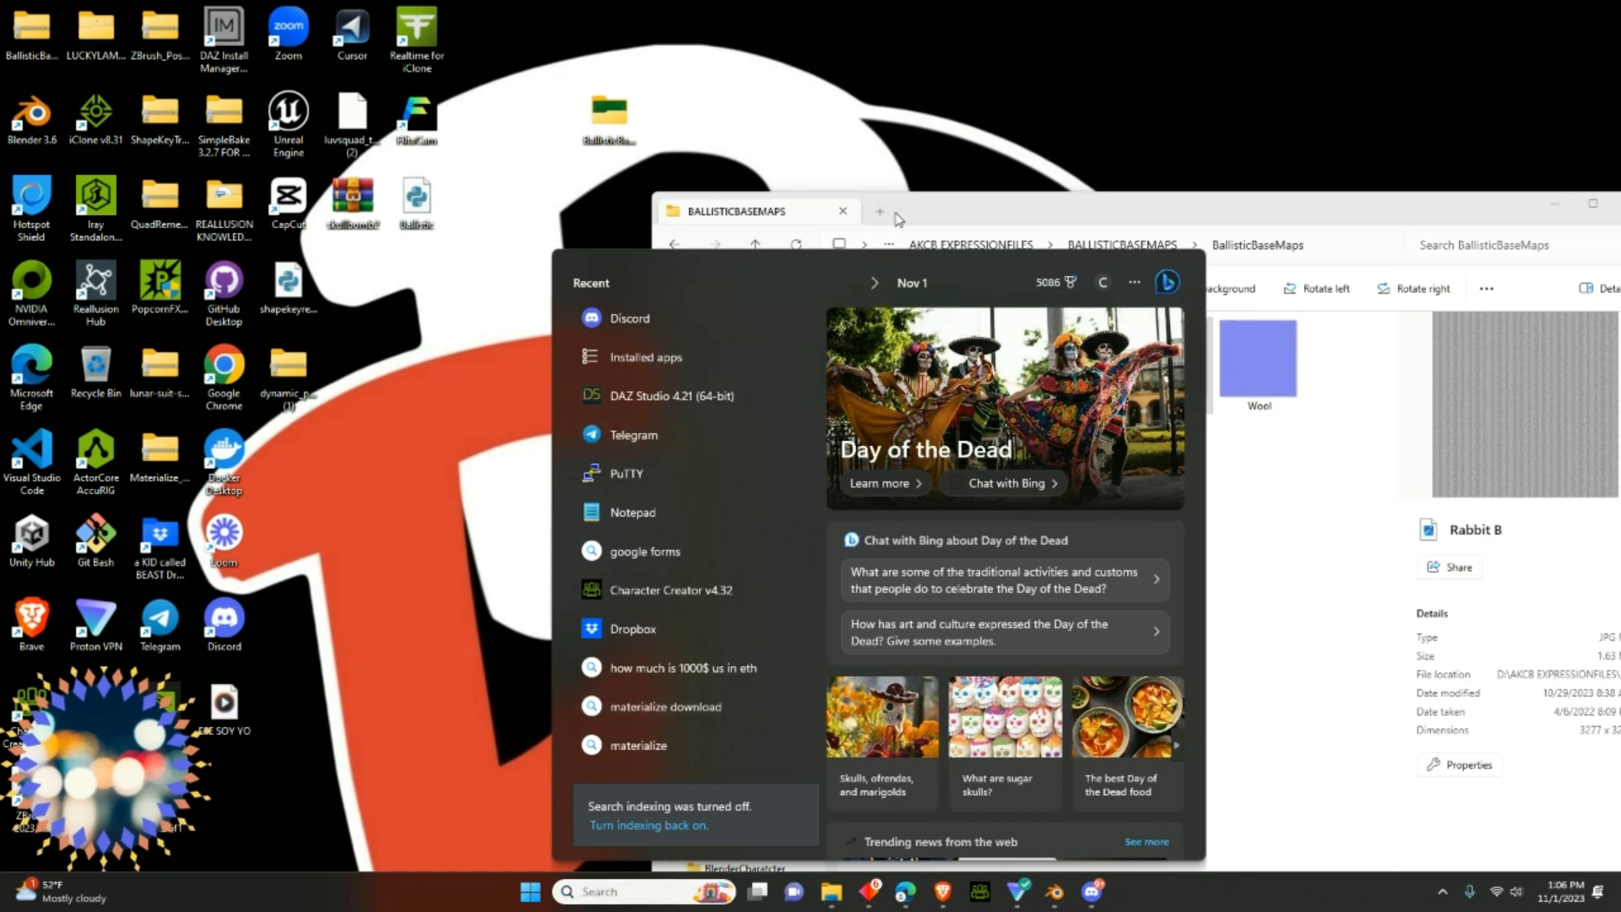
left_click_drag(898, 218, 833, 79)
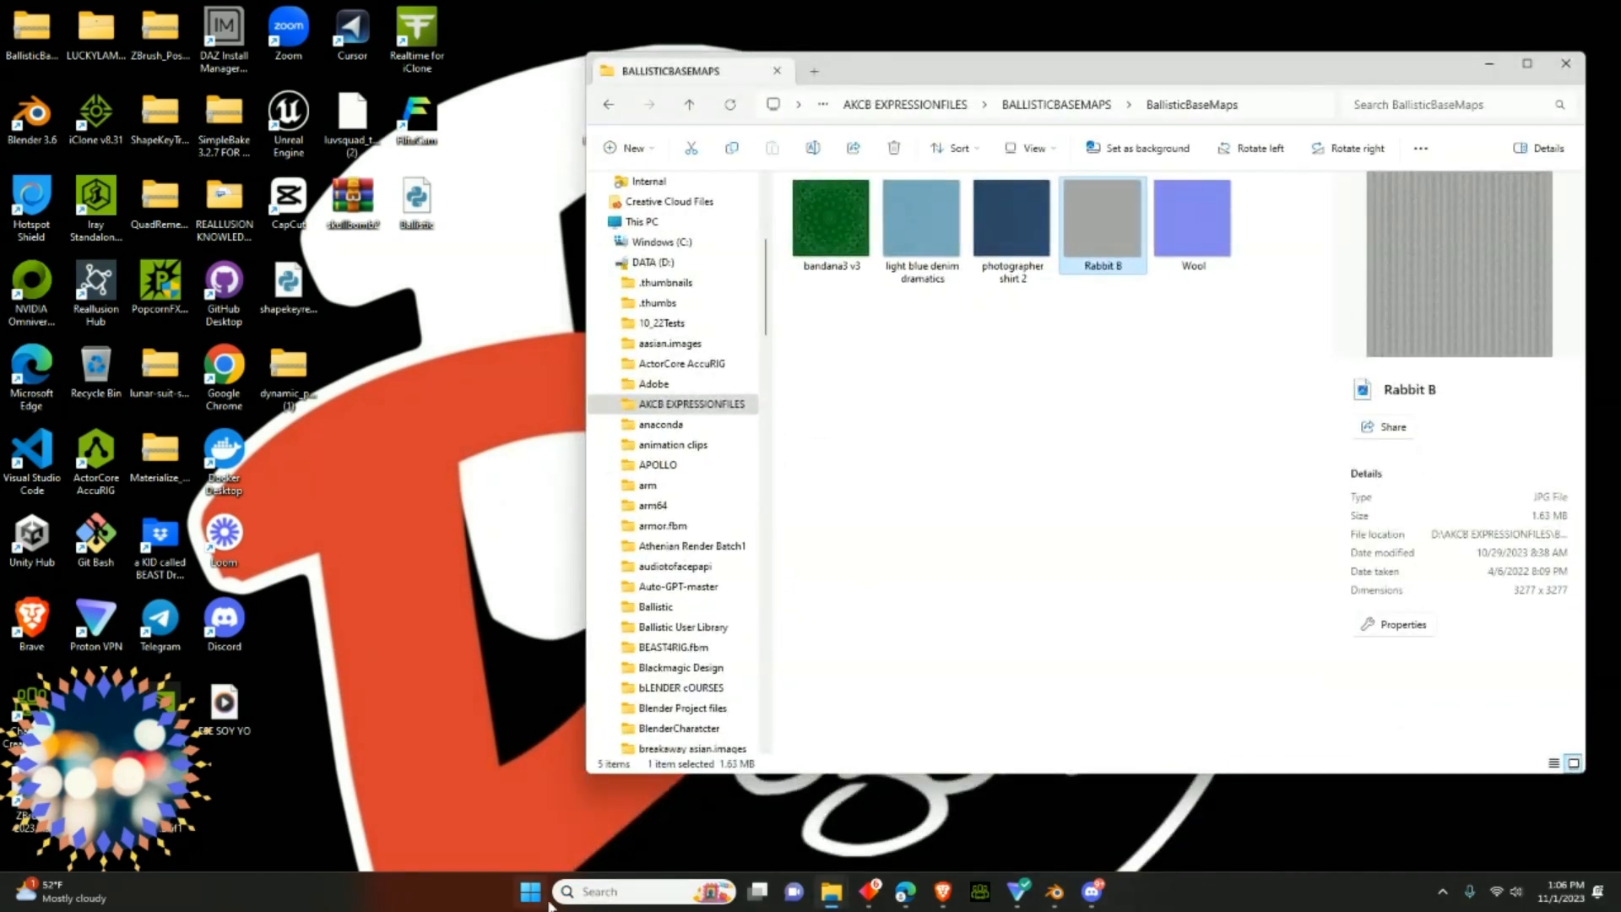
left_click(583, 892)
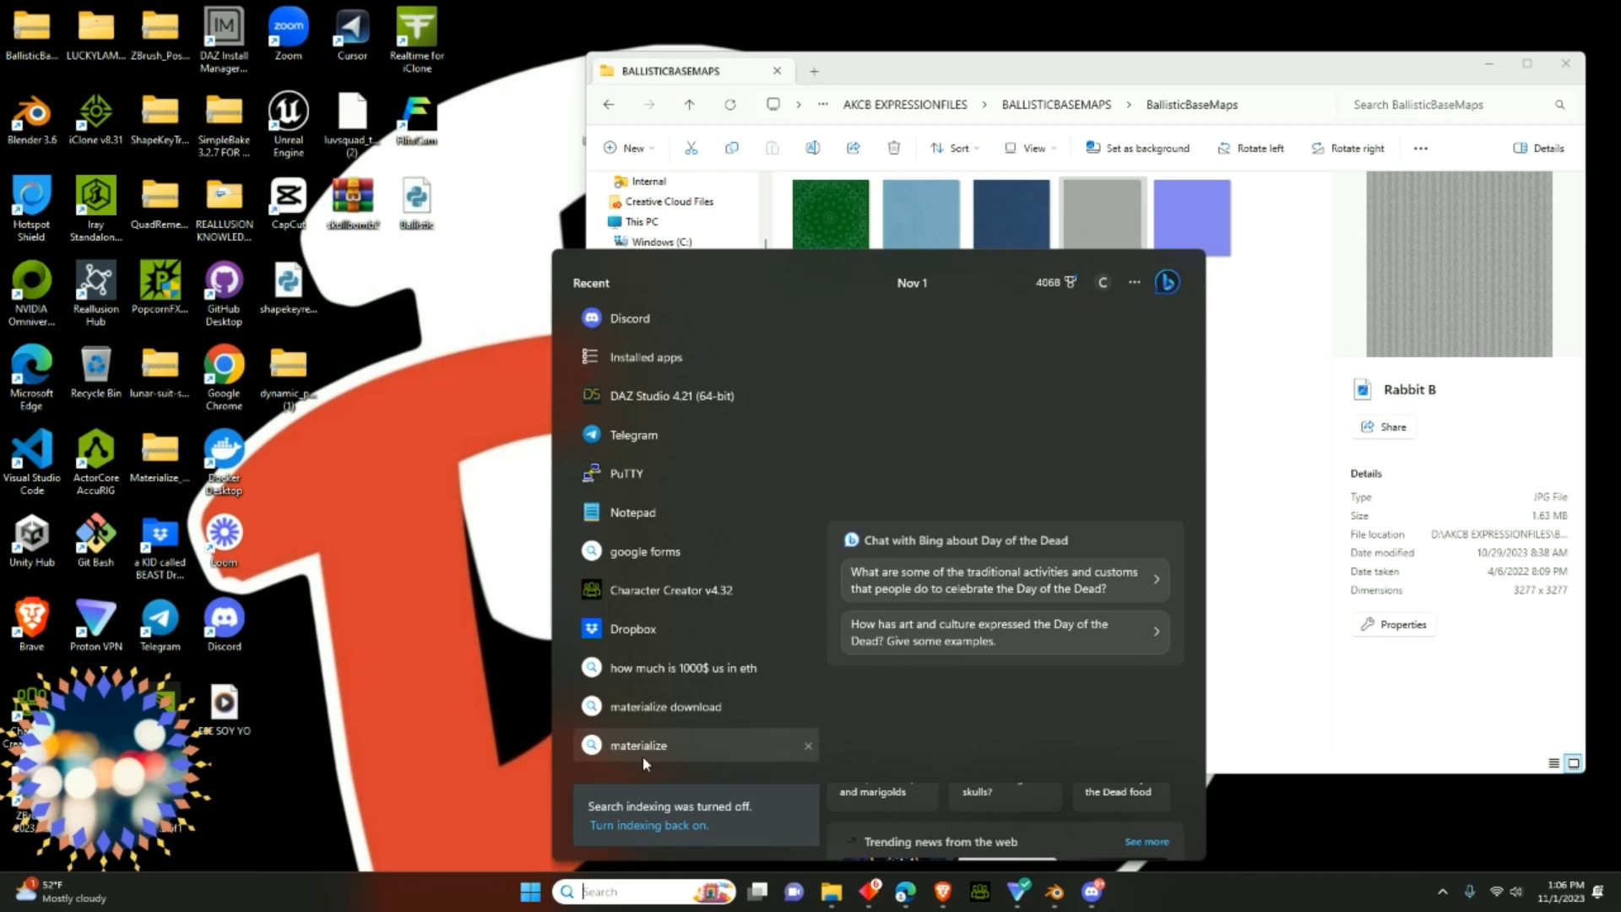
left_click(662, 825)
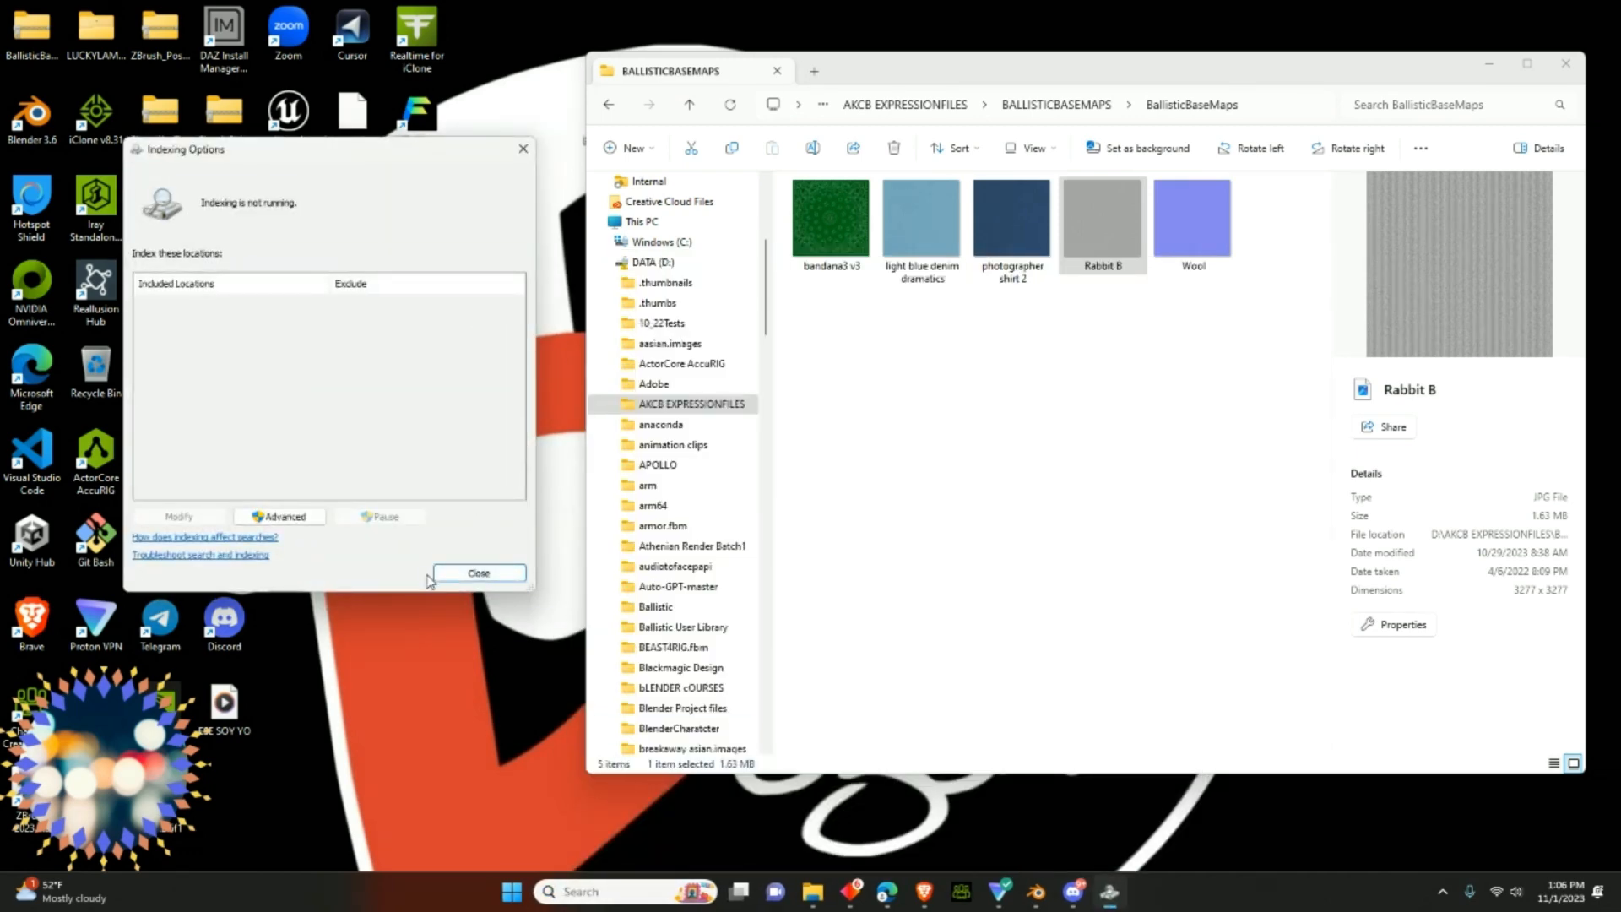
left_click(473, 573)
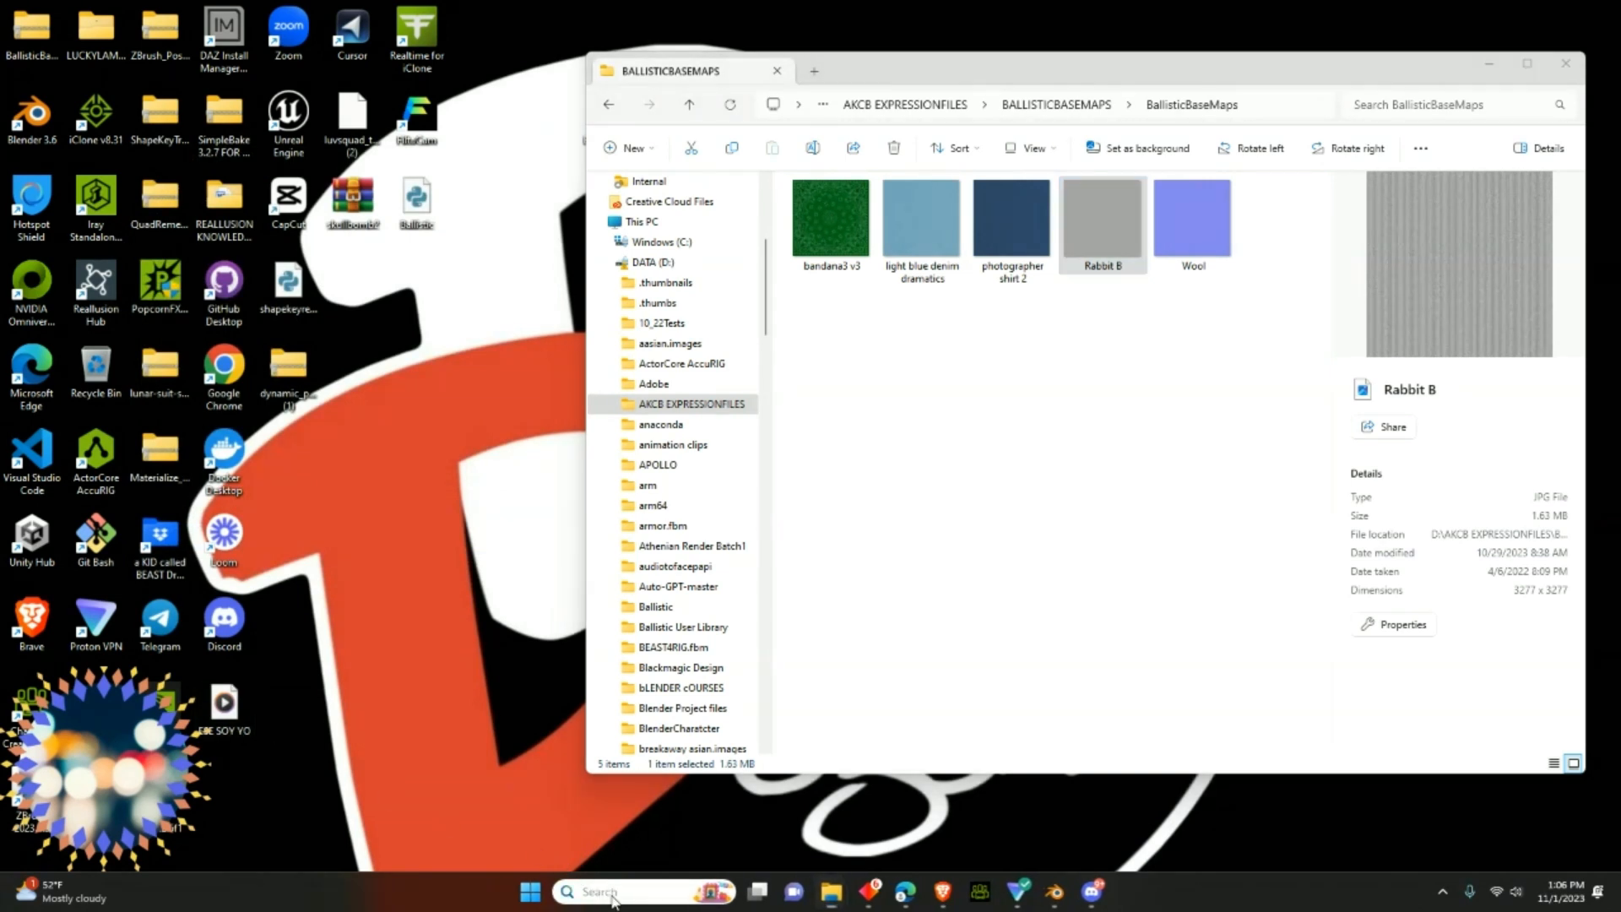
- Search Windows for "mate", check the web results for materialize, and minimize the browser
left_click(612, 897)
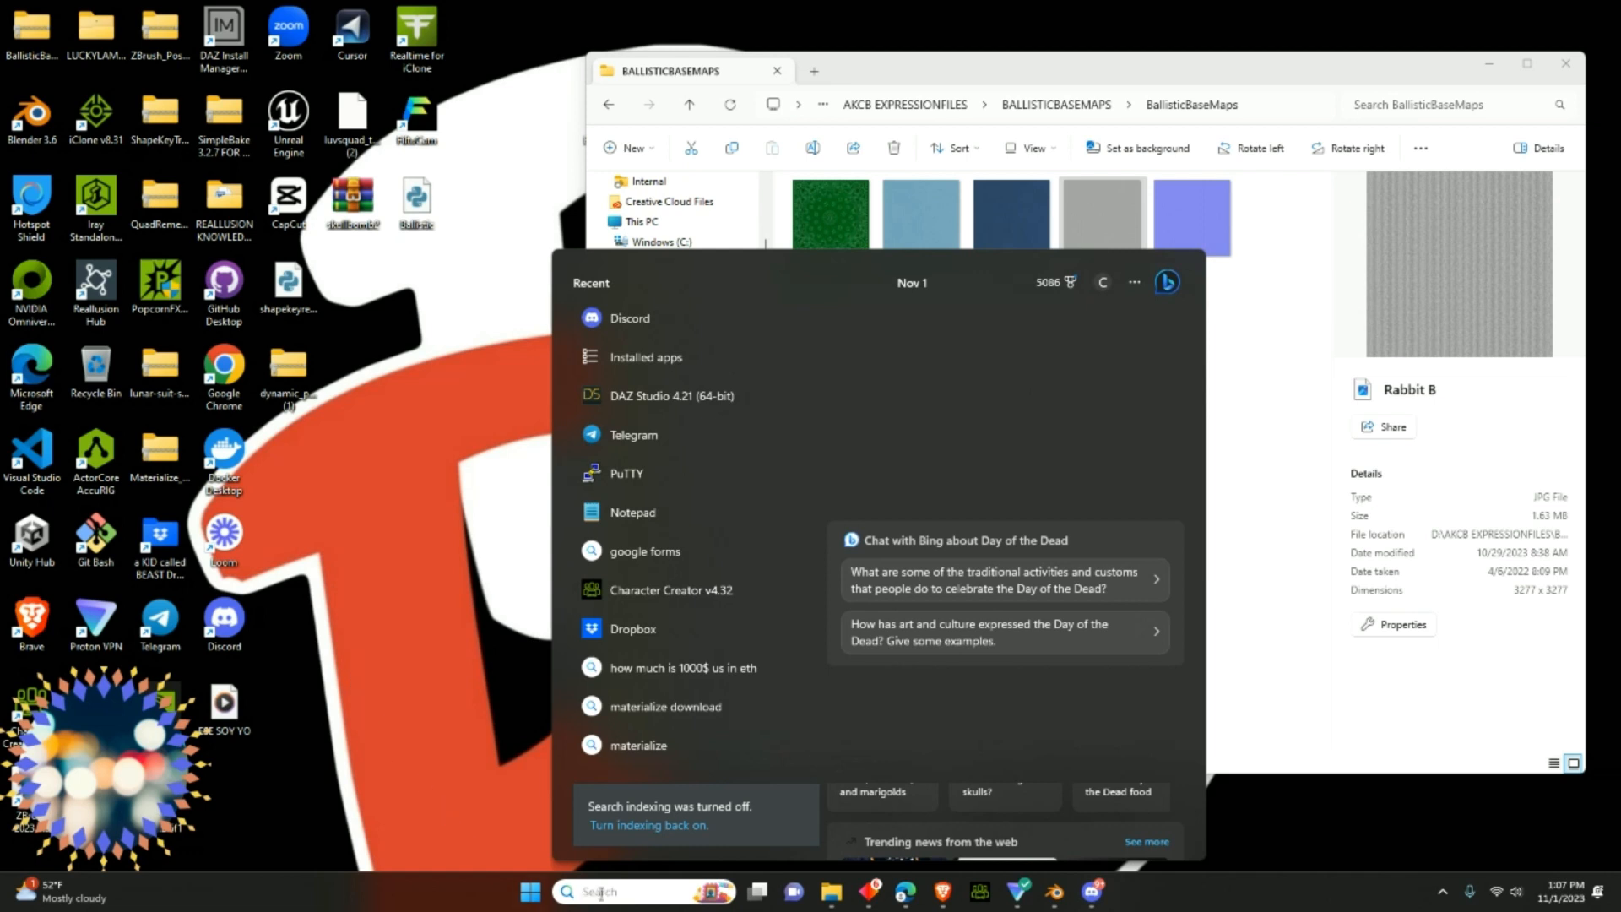
type("mate")
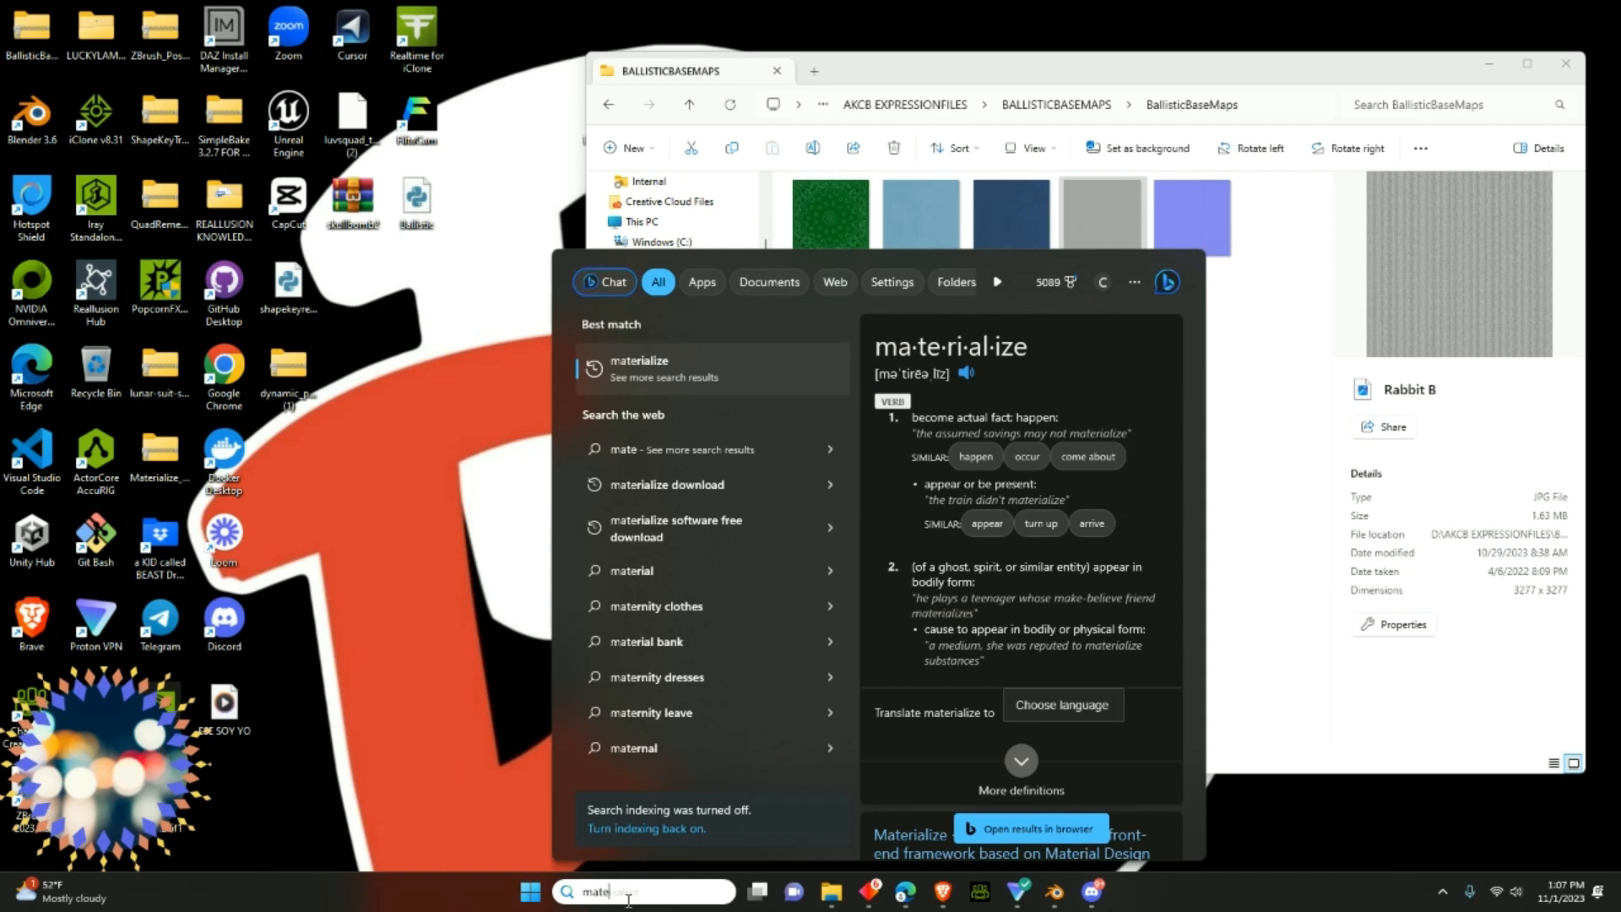
left_click(674, 380)
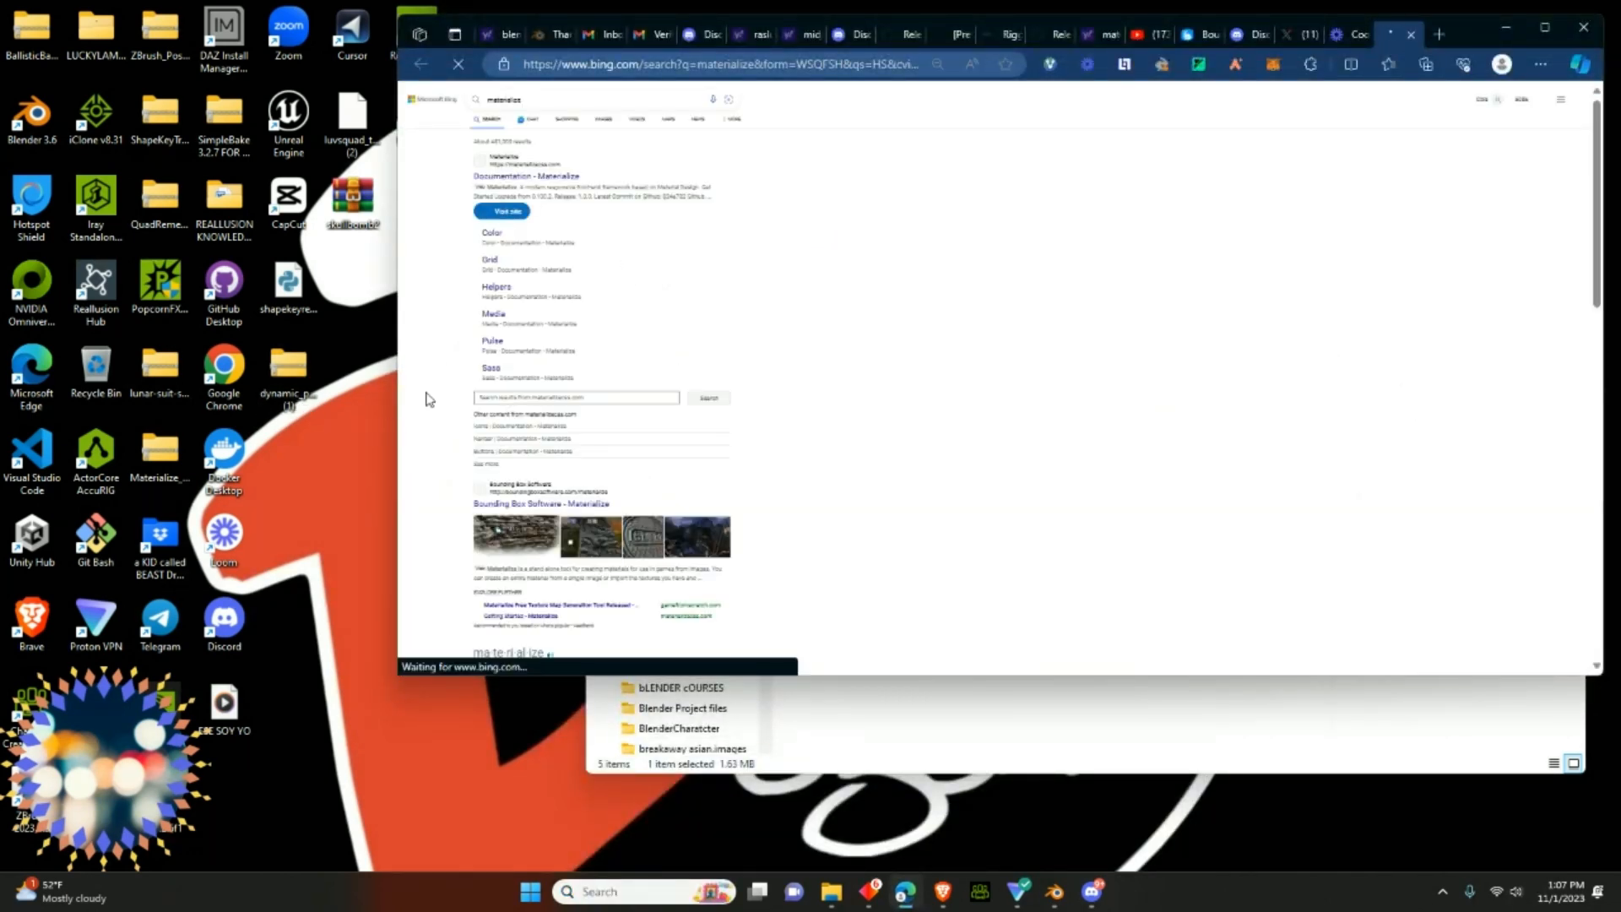
scroll(595, 410, "down", 3)
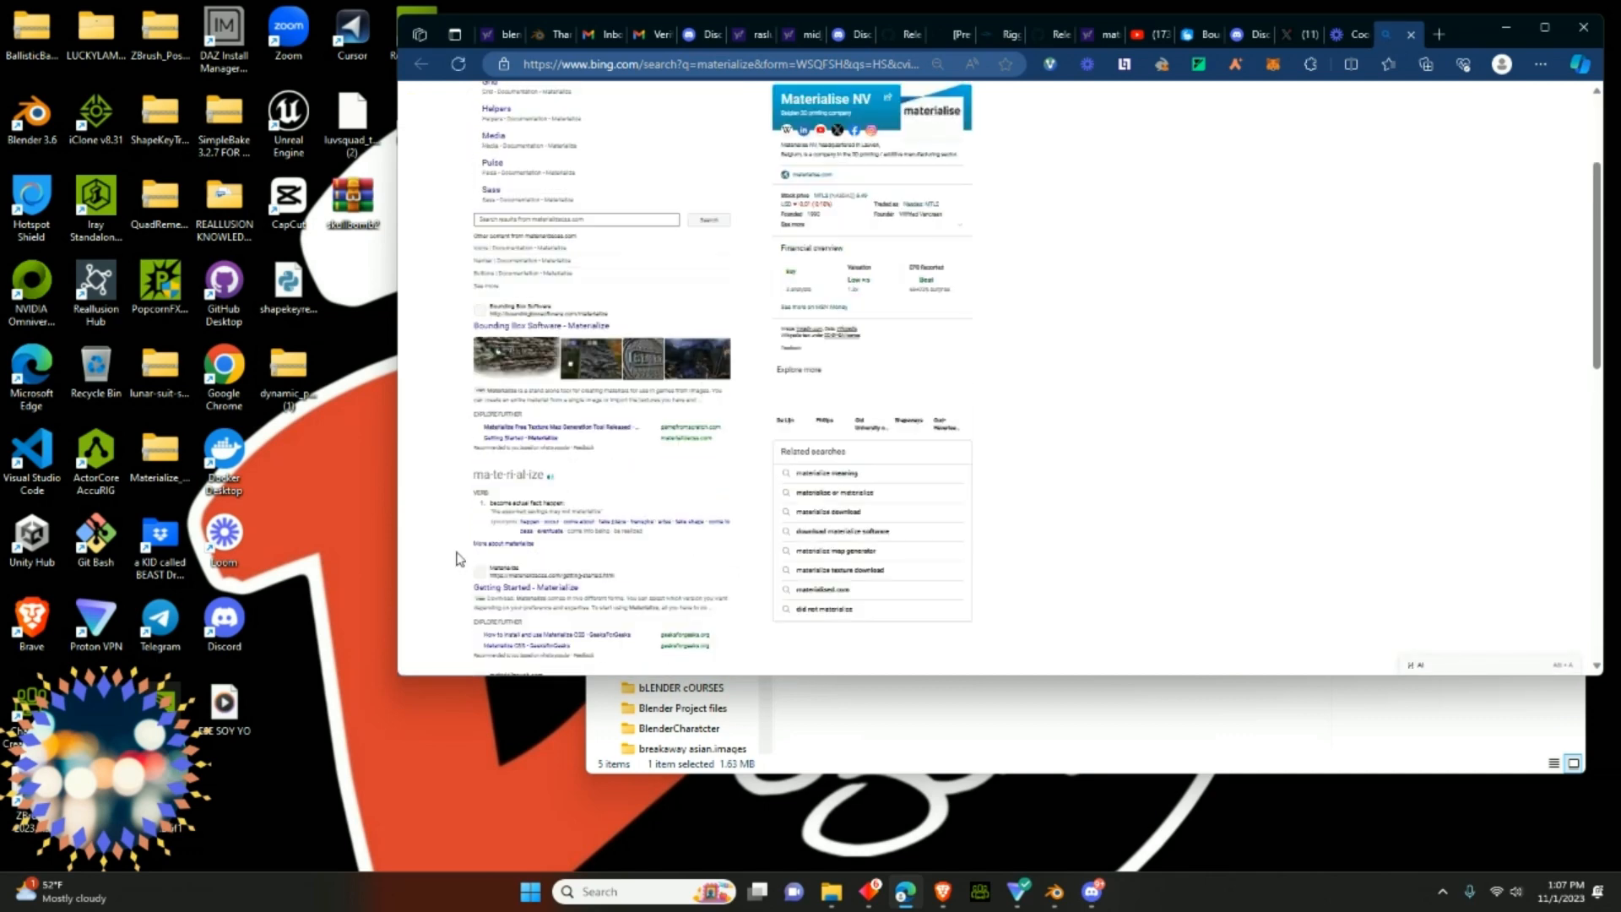
left_click(1509, 32)
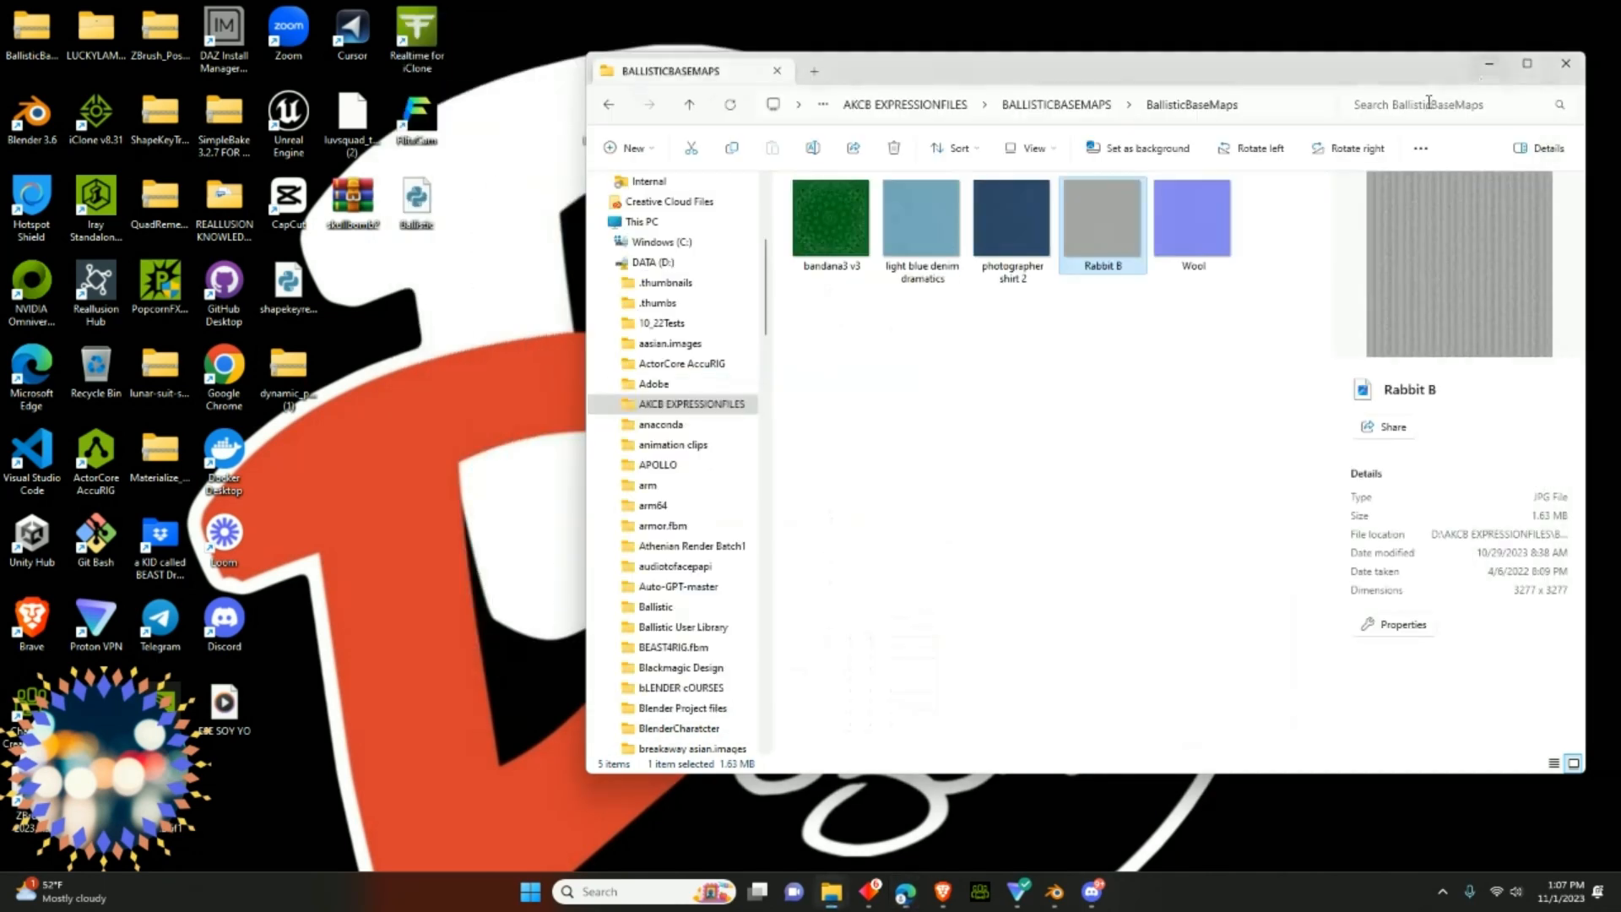
- Go to the Materialize_1.78 folder in Downloads and launch the Materialize application
scroll(724, 229, "up", 3)
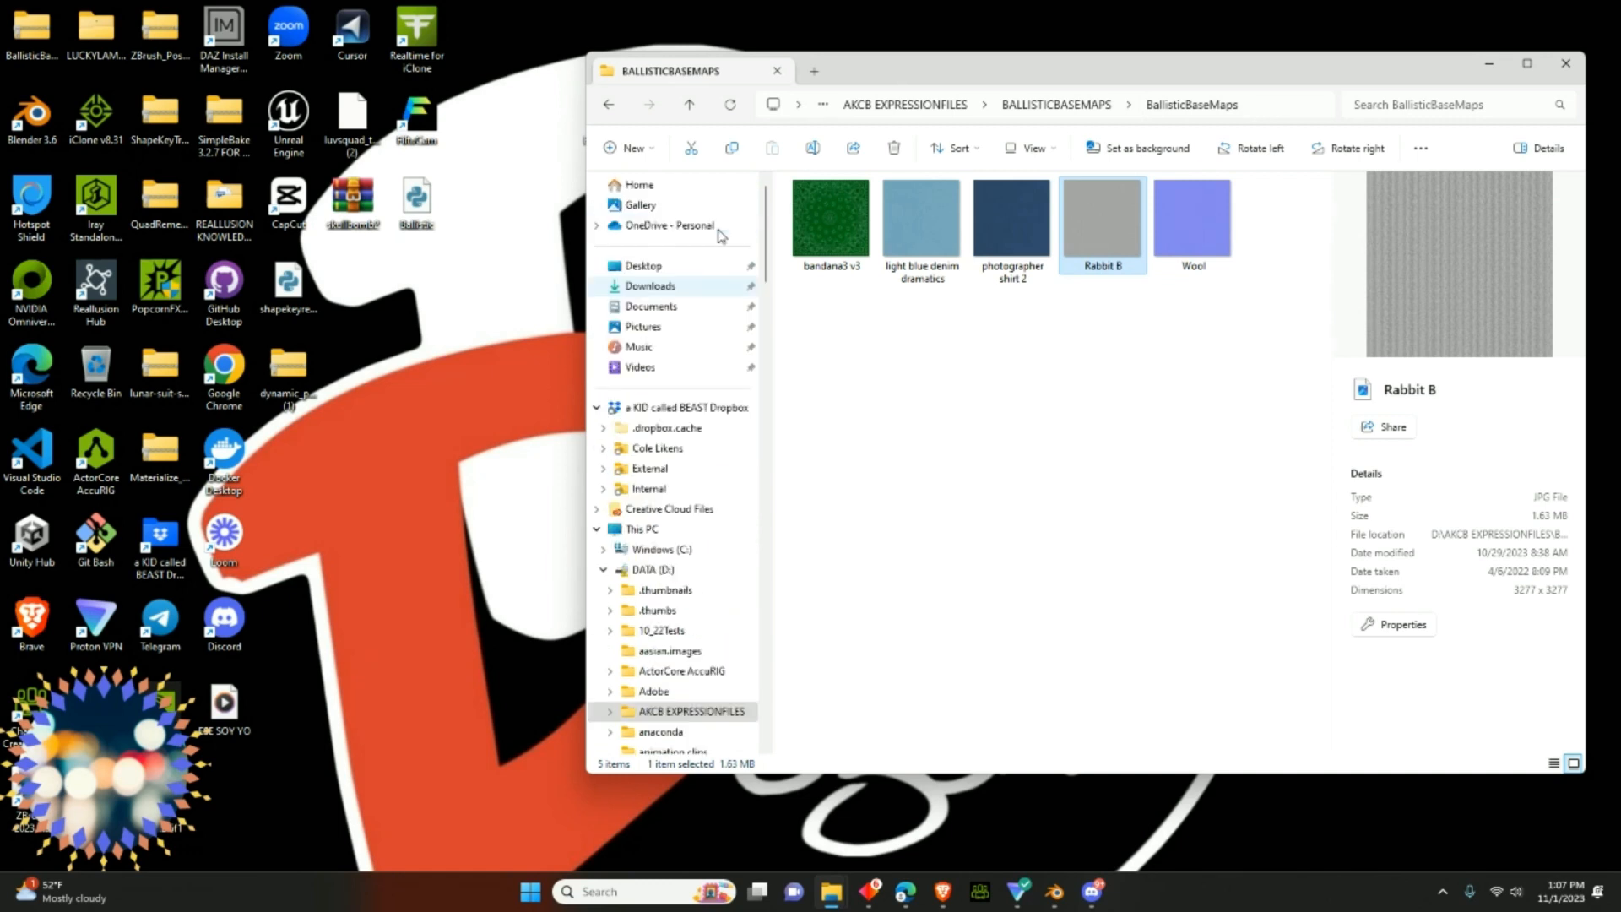
left_click(742, 286)
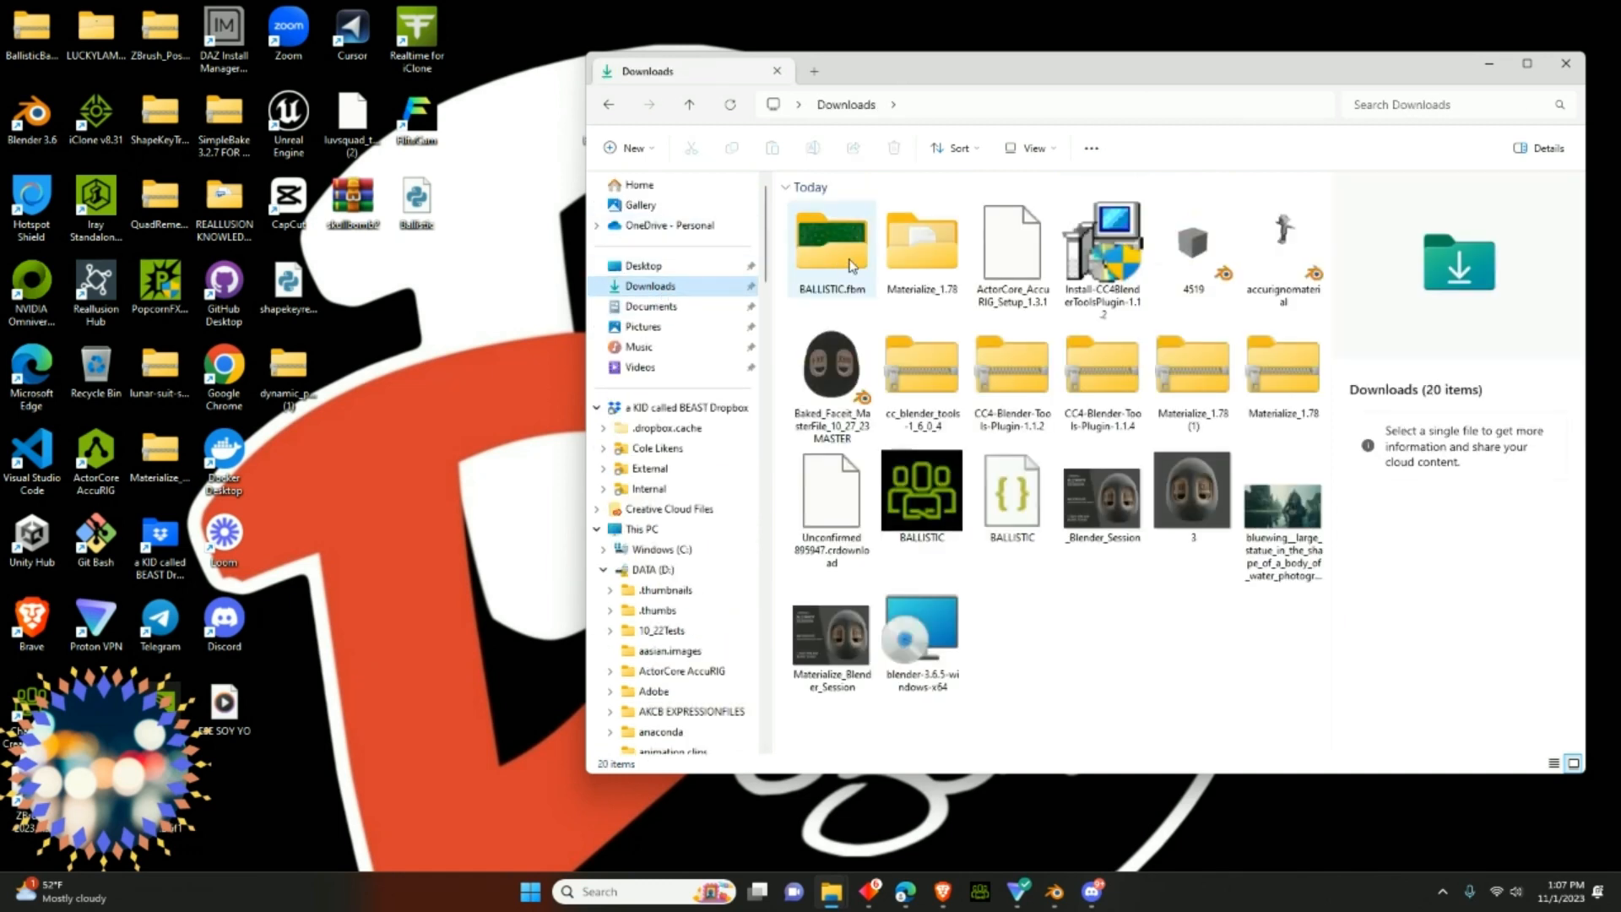
double_click(922, 245)
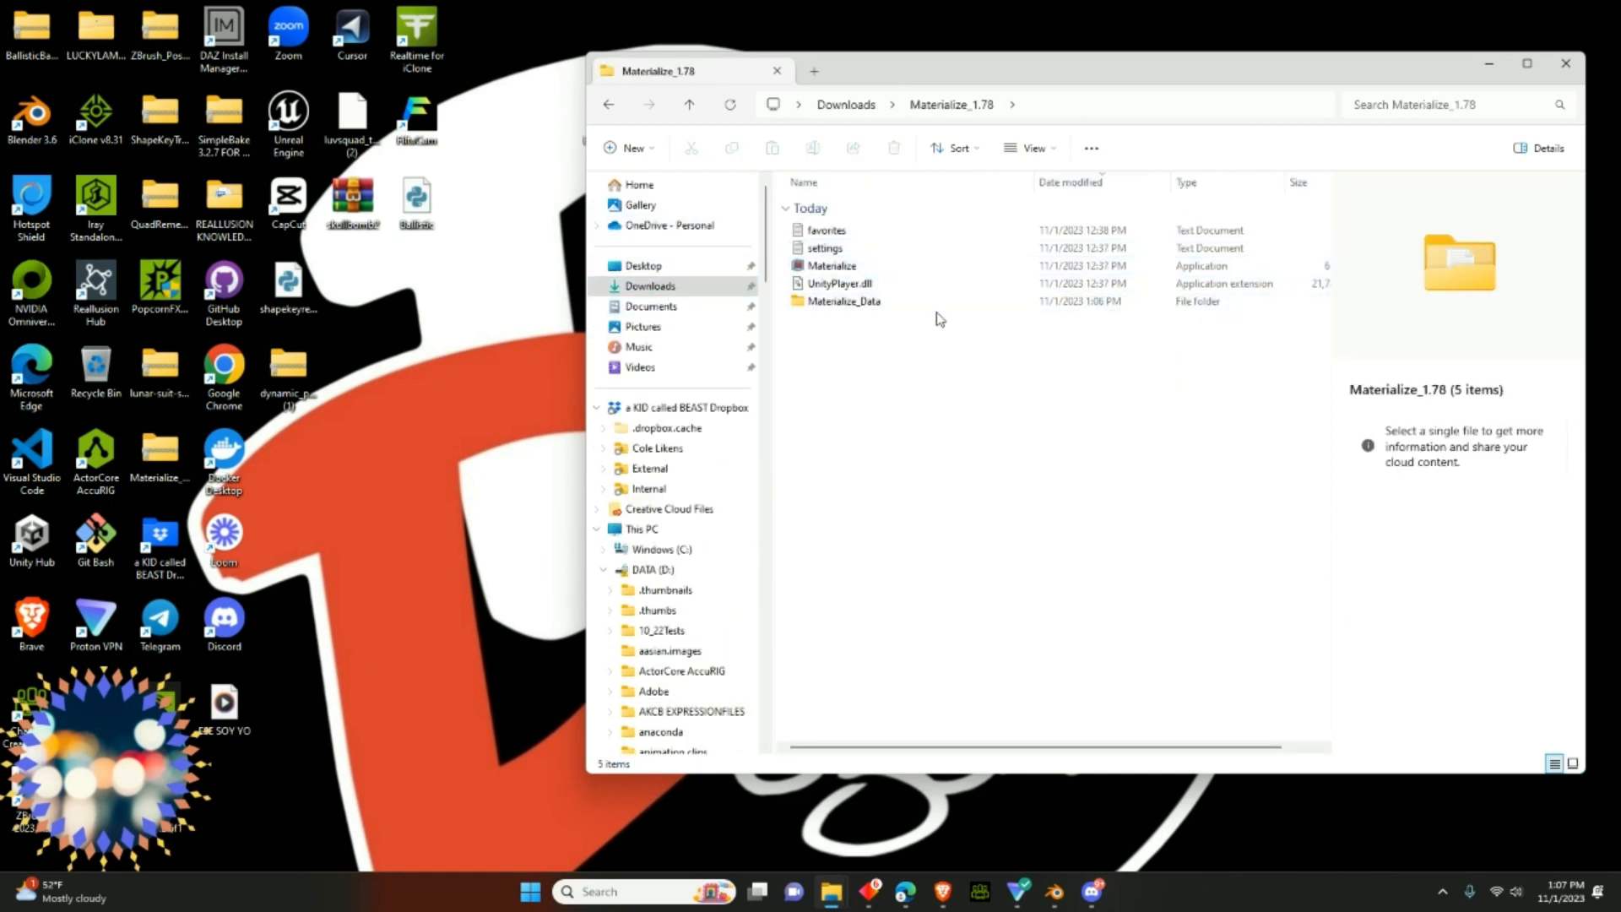
double_click(893, 266)
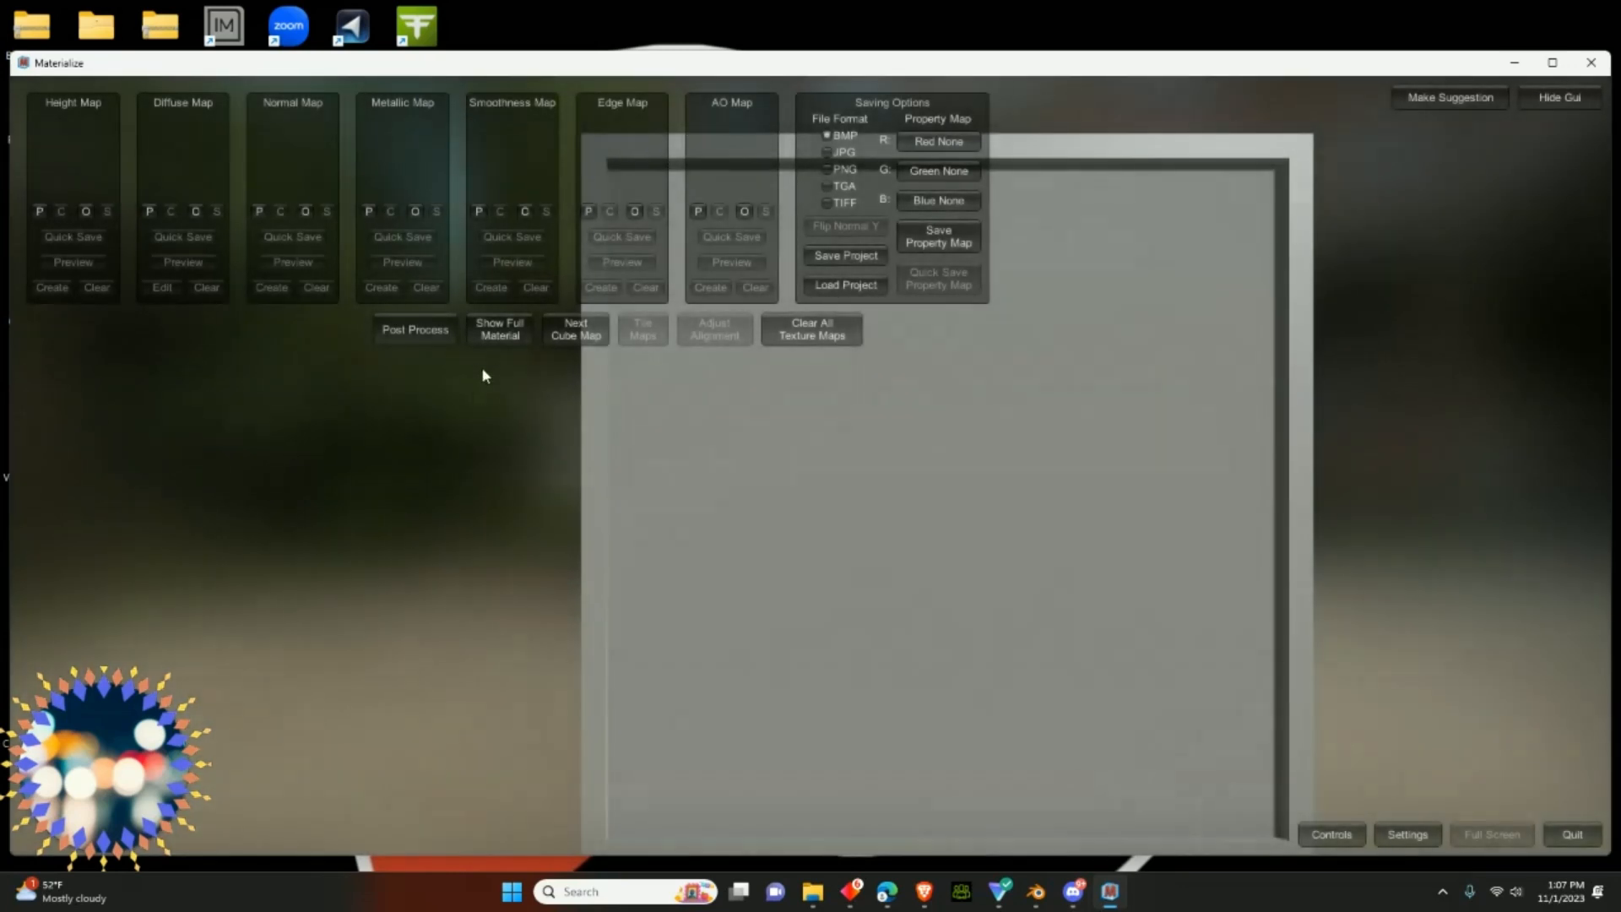
- Load Rabbit B.jpg from the BallisticBaseMaps folder on the Desktop as the Diffuse Map
left_click(195, 211)
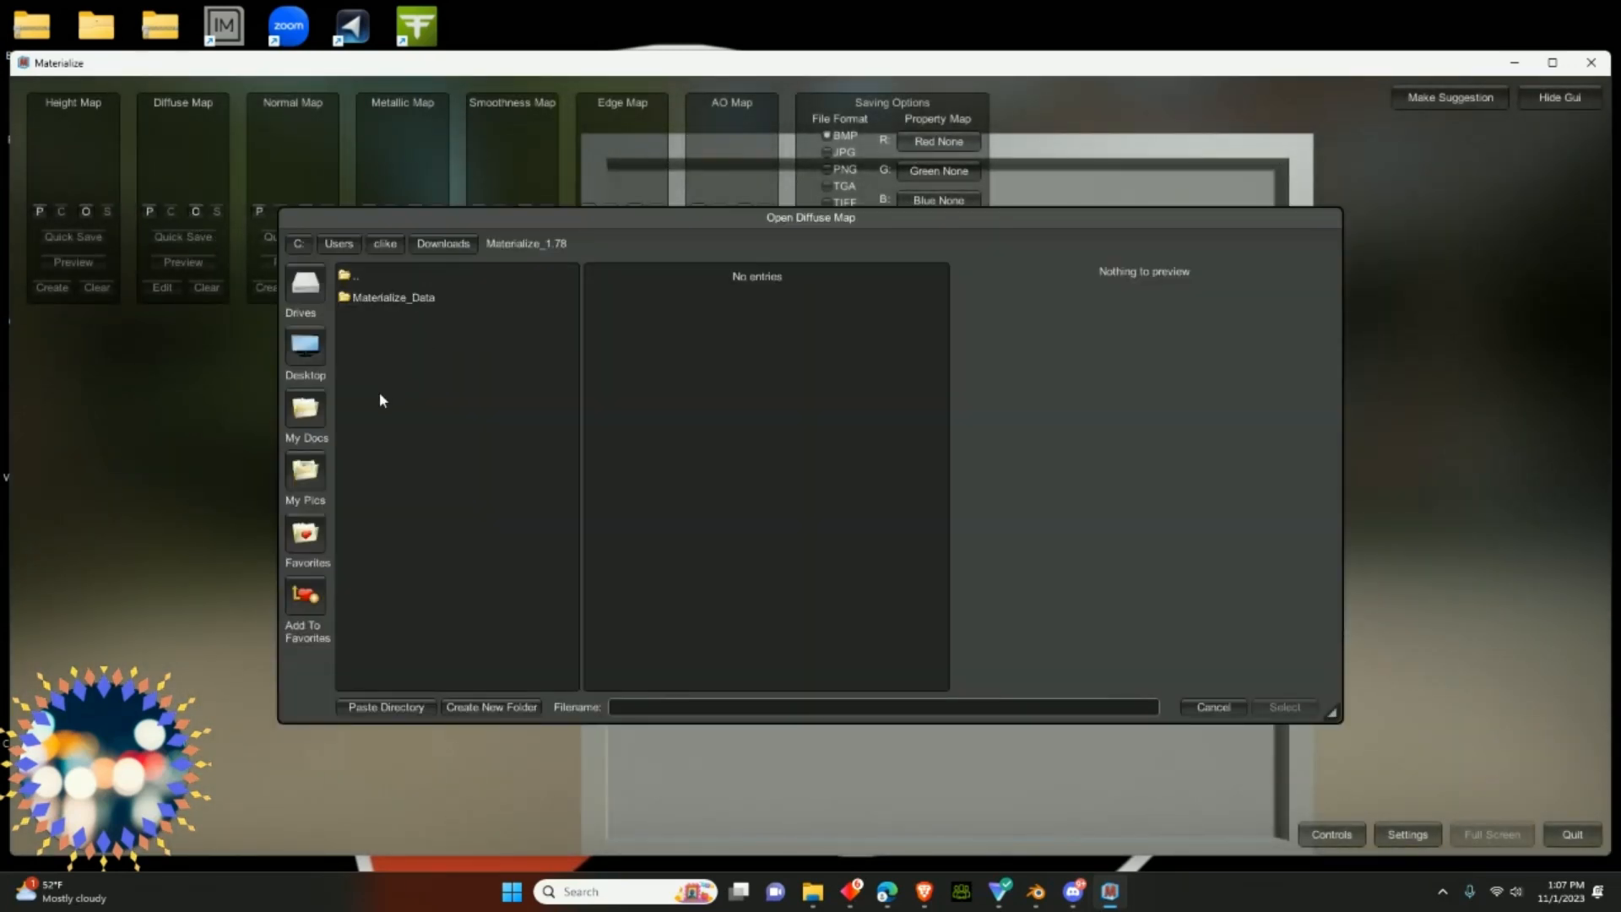
left_click(305, 409)
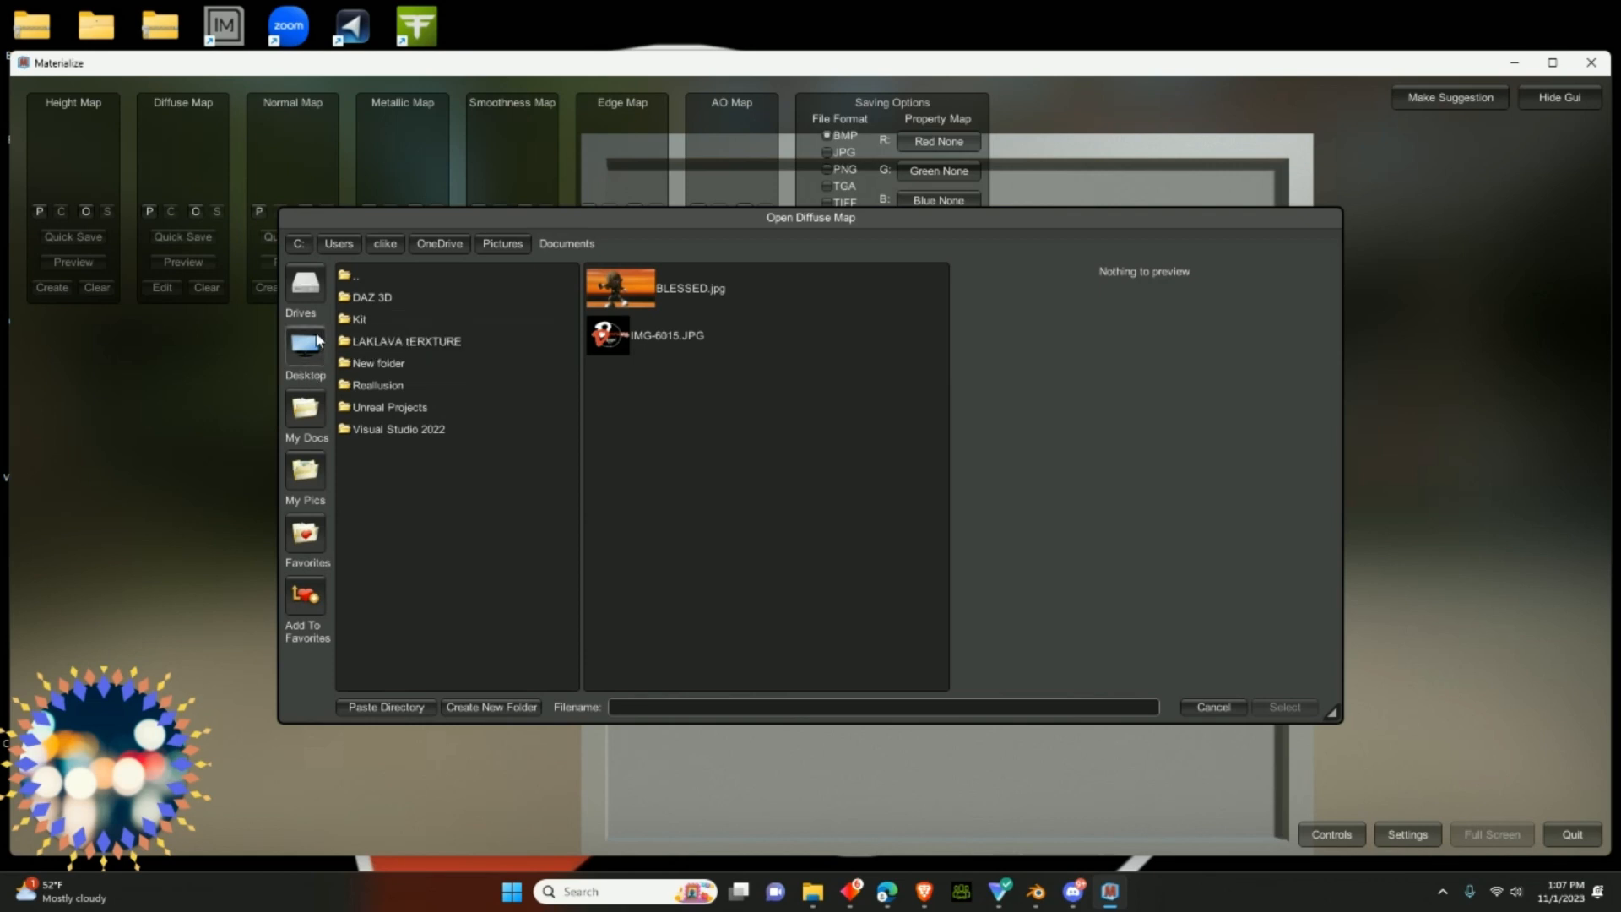
left_click(305, 344)
left_click(369, 300)
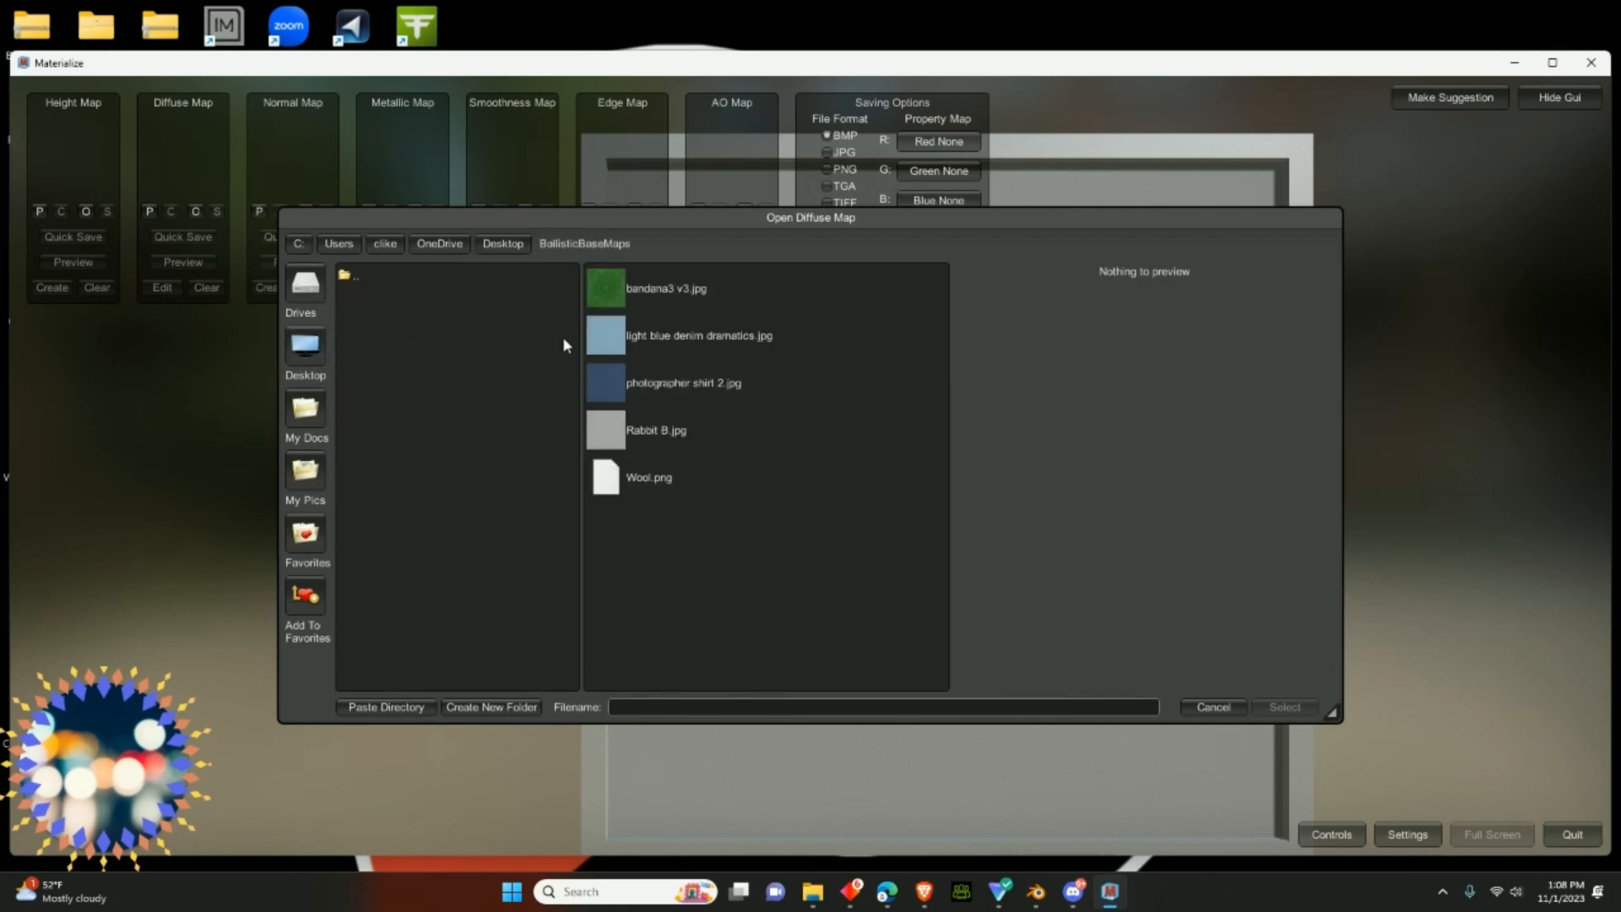
left_click(625, 431)
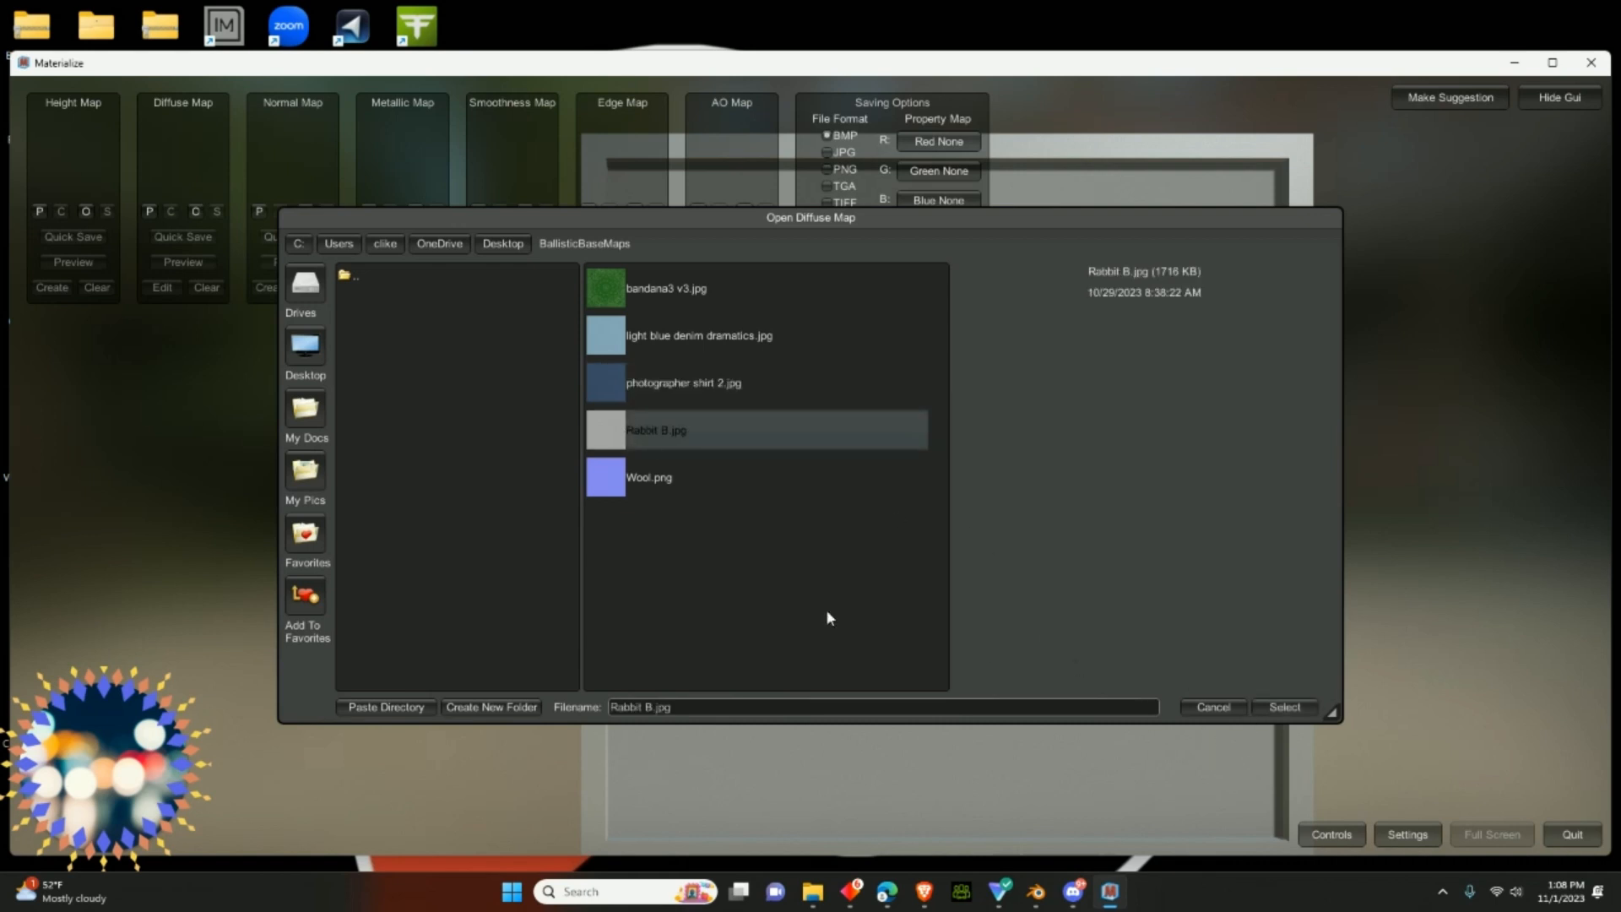
left_click(1281, 707)
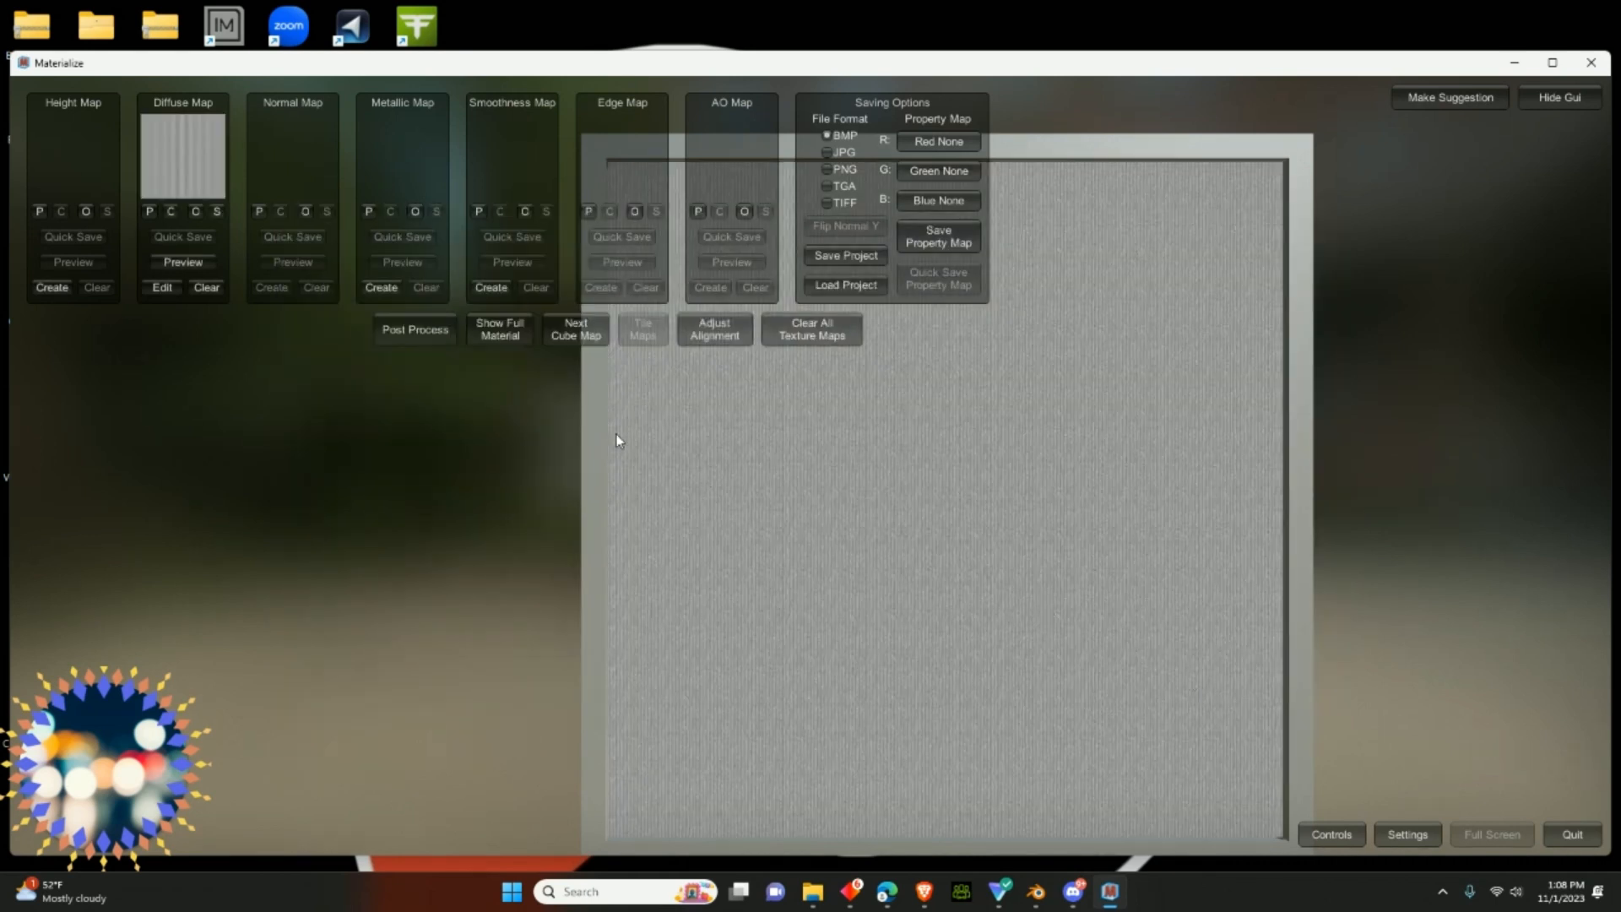
- Open the diffuse map for editing, set its reveal slider to the maximum, and move the Edit Diffuse window so all settings show
left_click(163, 288)
middle_click_drag(879, 503, 910, 462)
scroll(929, 505, "up", 3)
scroll(878, 514, "up", 3)
scroll(910, 462, "down", 5)
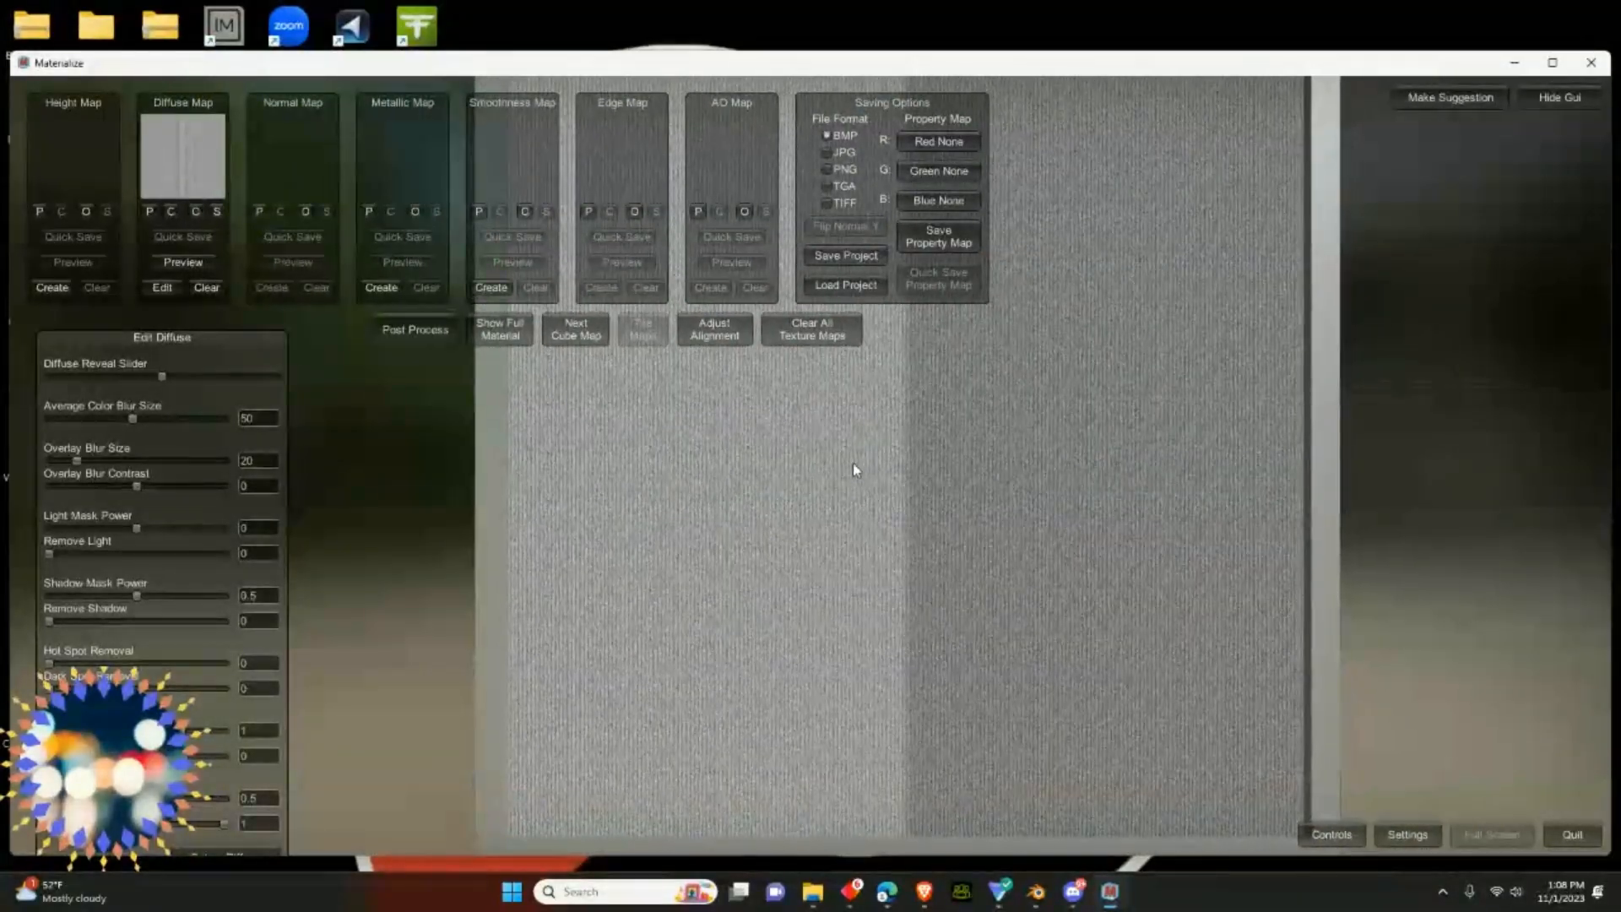
right_click_drag(852, 463, 903, 244)
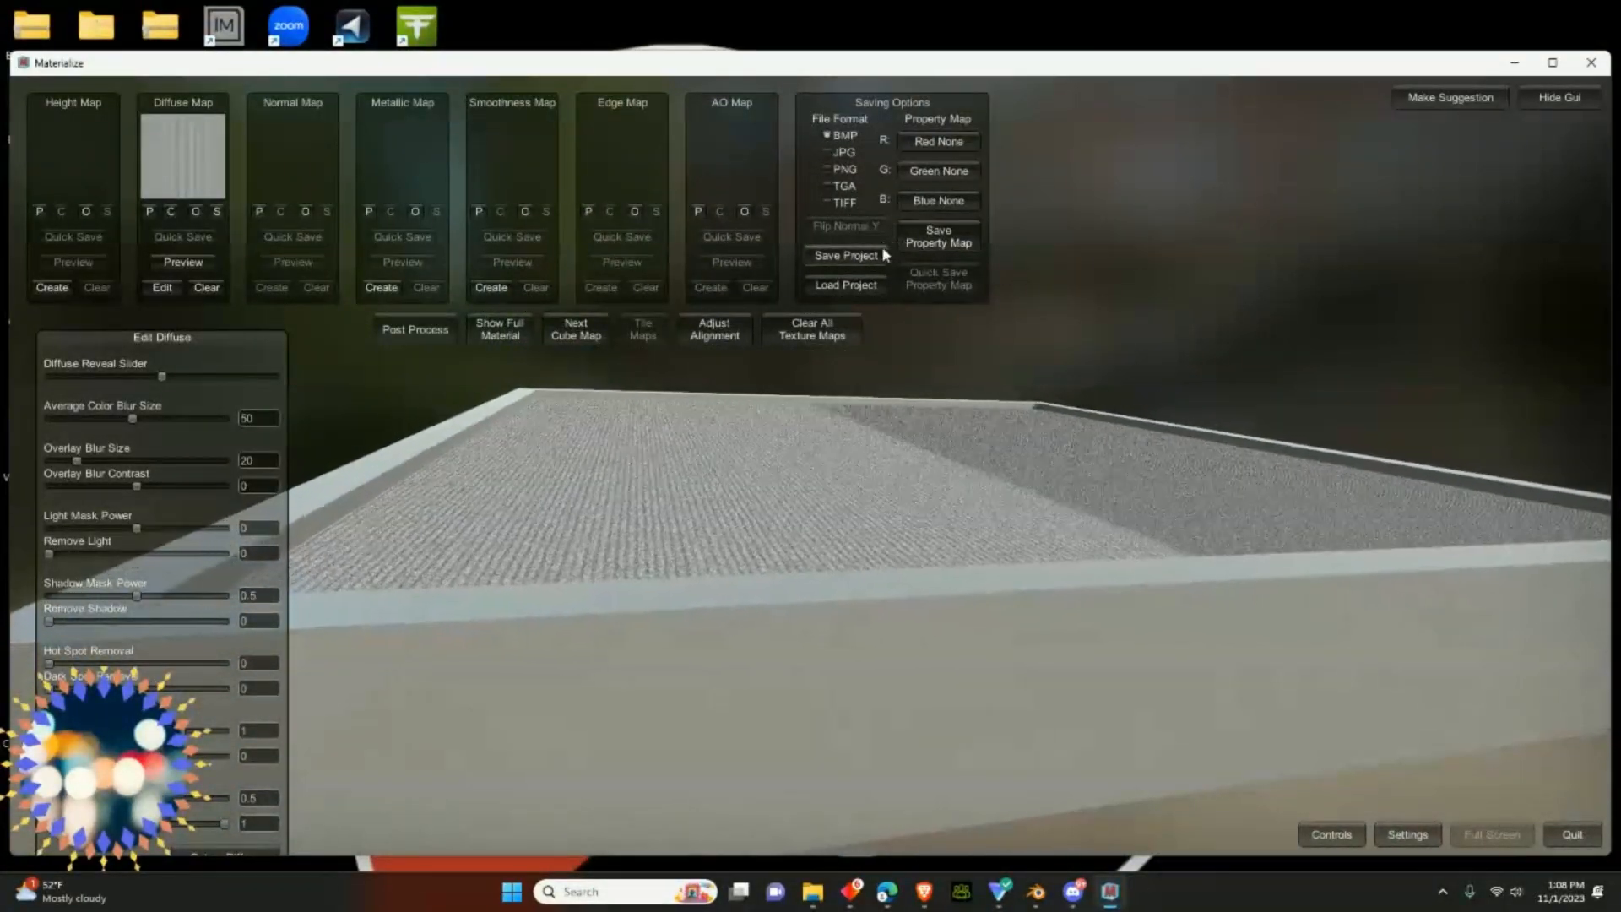
left_click_drag(161, 382, 242, 181)
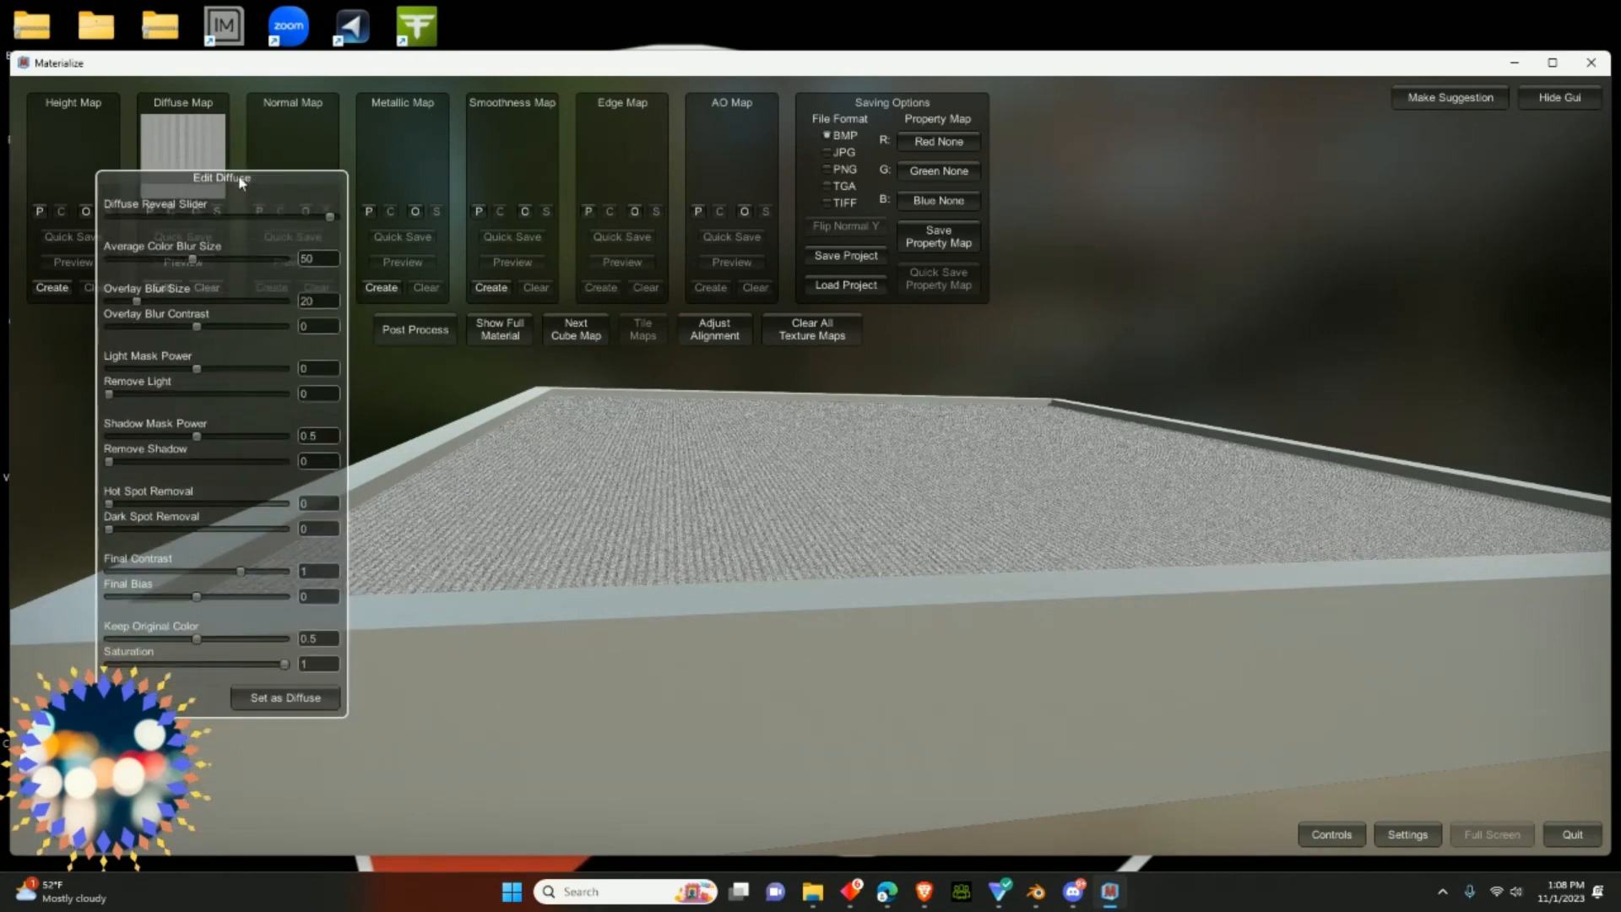
- Set the diffuse map's Average Color Blur Size to 28, Light Mask Power to 0.5865 and Remove Light to 0.8461
left_click_drag(193, 260, 150, 259)
right_click_drag(742, 506, 732, 591)
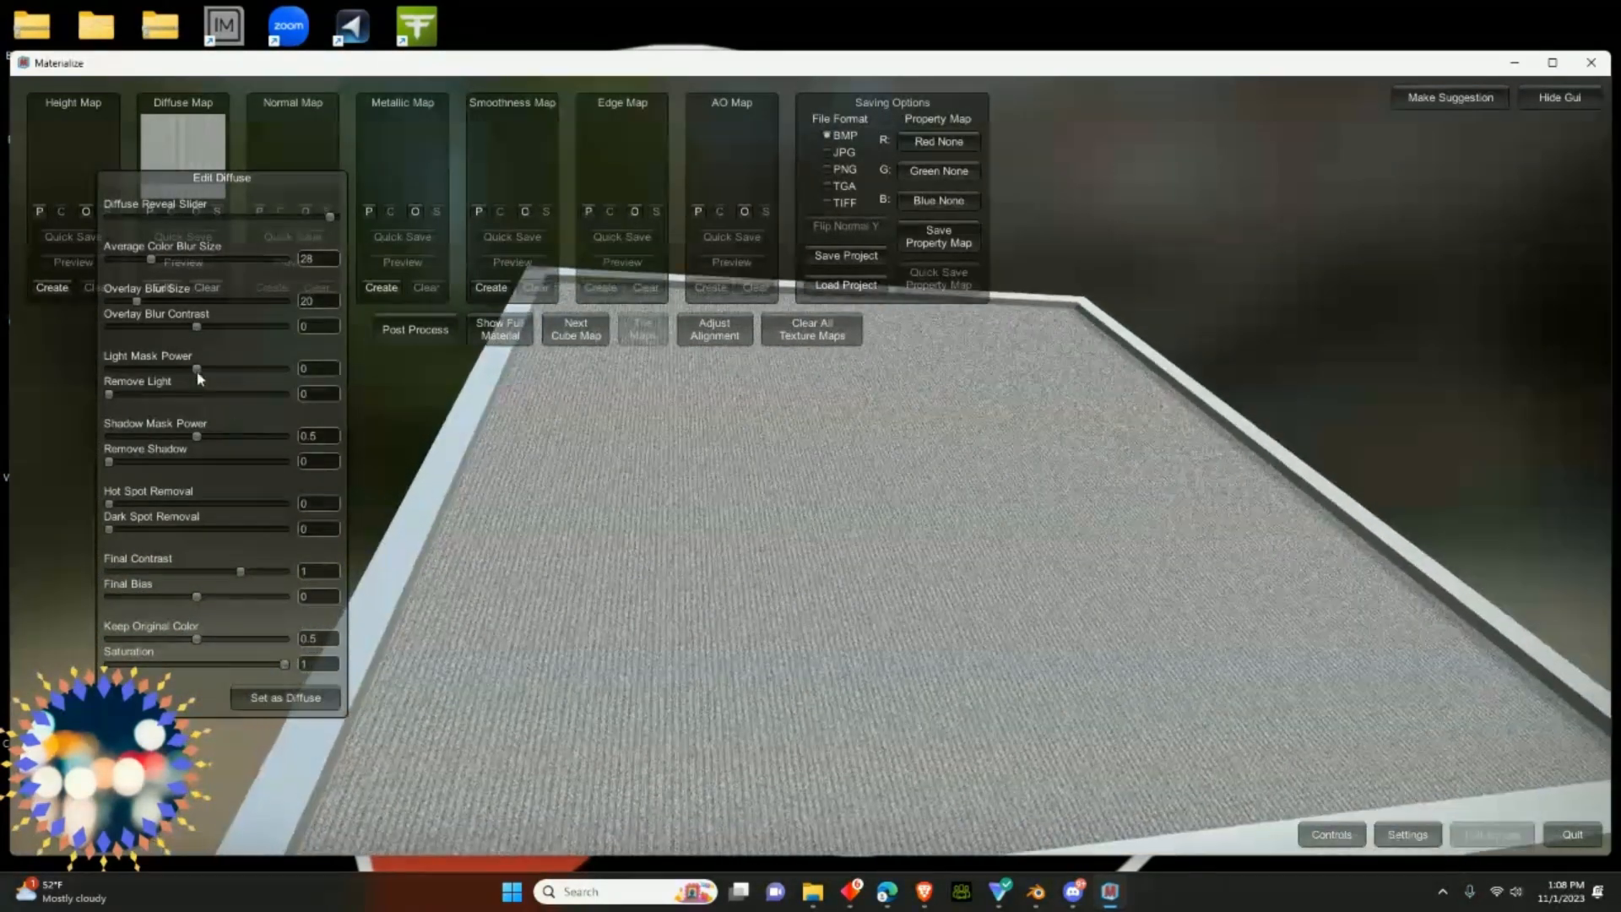
mouse_move(198, 369)
left_mouse_down()
mouse_move(308, 365)
mouse_move(211, 363)
left_mouse_up()
left_click_drag(109, 393, 258, 394)
right_click_drag(589, 490, 588, 473)
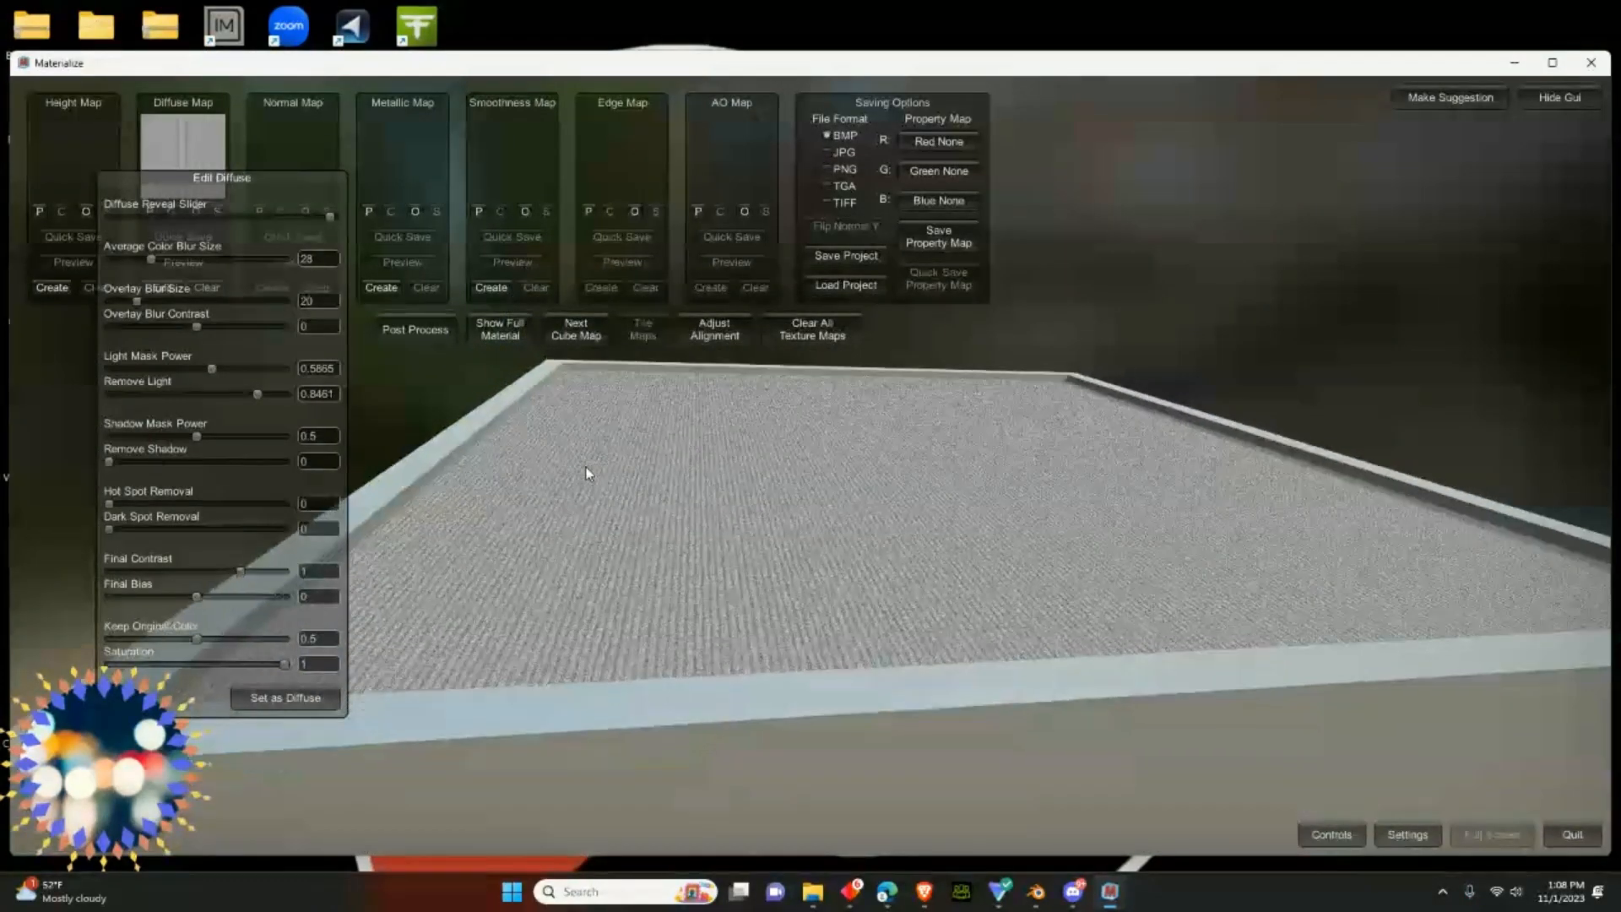
- Set Dark Spot Removal to 0.8894, Hot Spot Removal to 0.6105, Keep Original Color to 0.3509 and Final Bias to -0.182
left_click_drag(112, 530, 265, 529)
left_click_drag(116, 509, 238, 496)
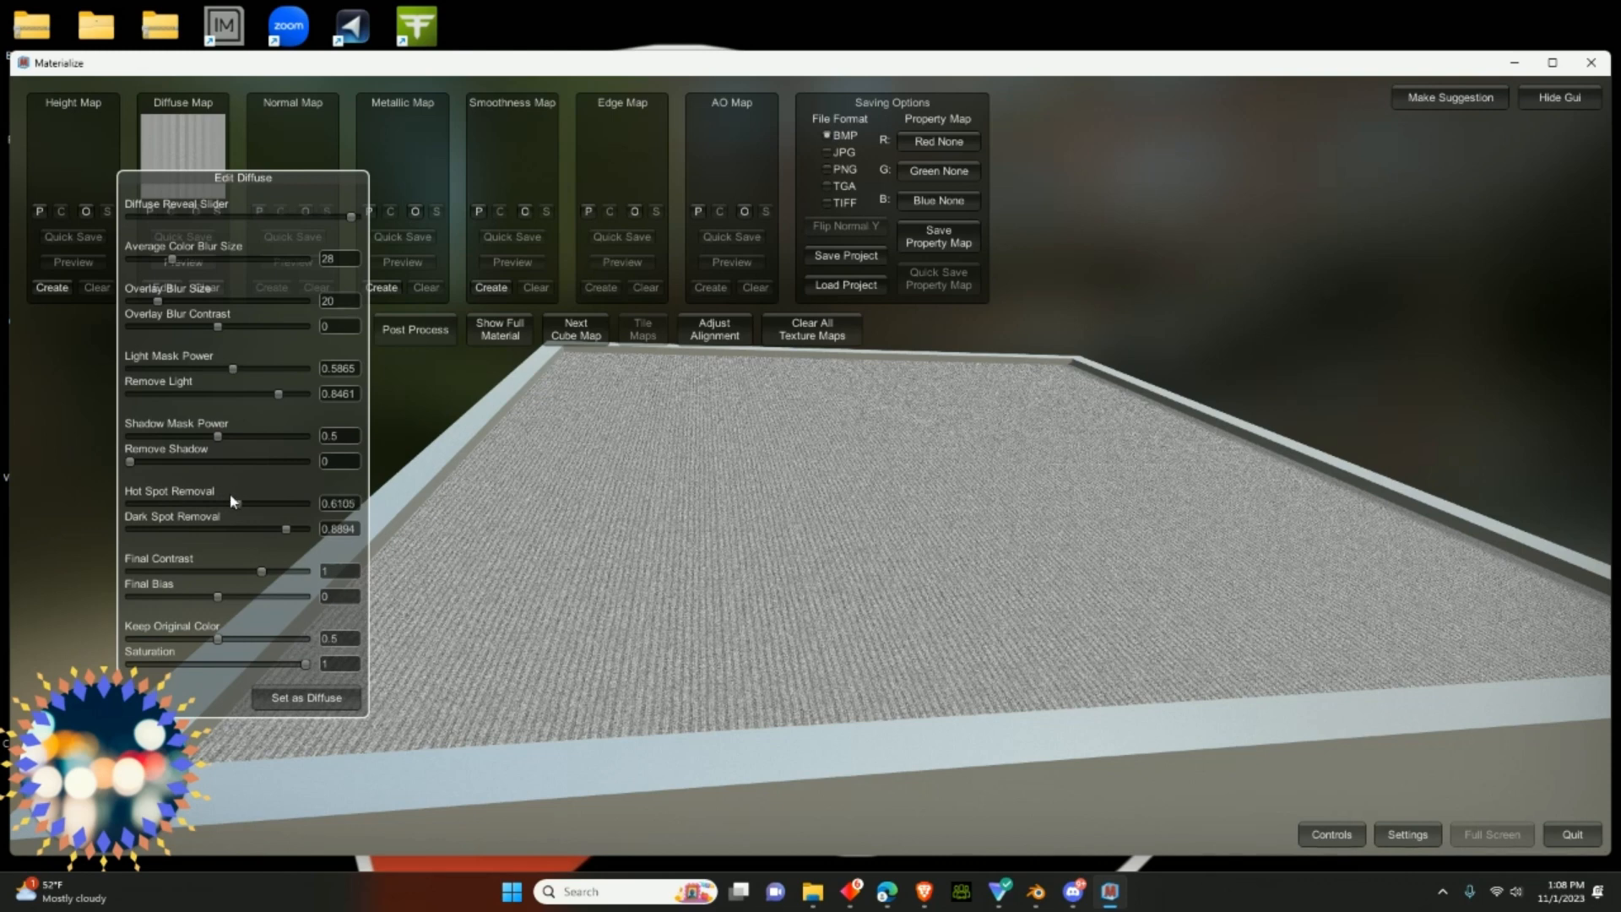
left_click_drag(217, 639, 186, 596)
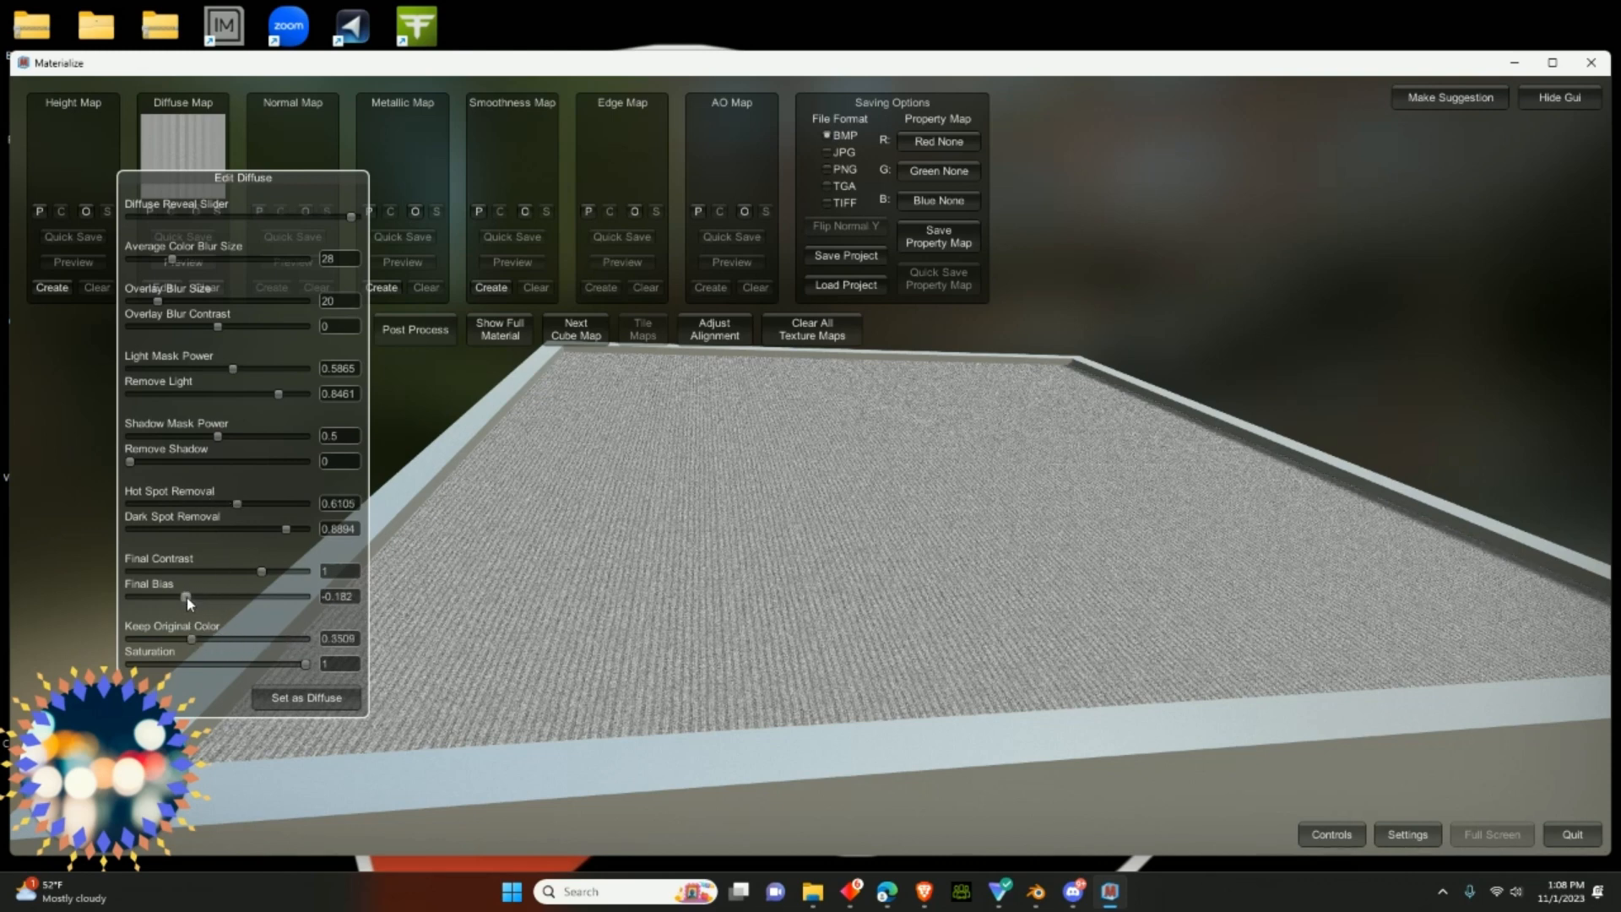
- Set the Diffuse Reveal Slider to its minimum, Overlay Blur Contrast to 0.3557, Overlay Blur Size to 61 and Average Color Blur Size to 21
left_click_drag(351, 217, 101, 265)
mouse_move(215, 330)
left_mouse_down()
mouse_move(155, 330)
mouse_move(235, 328)
left_mouse_up()
scroll(694, 556, "up", 2)
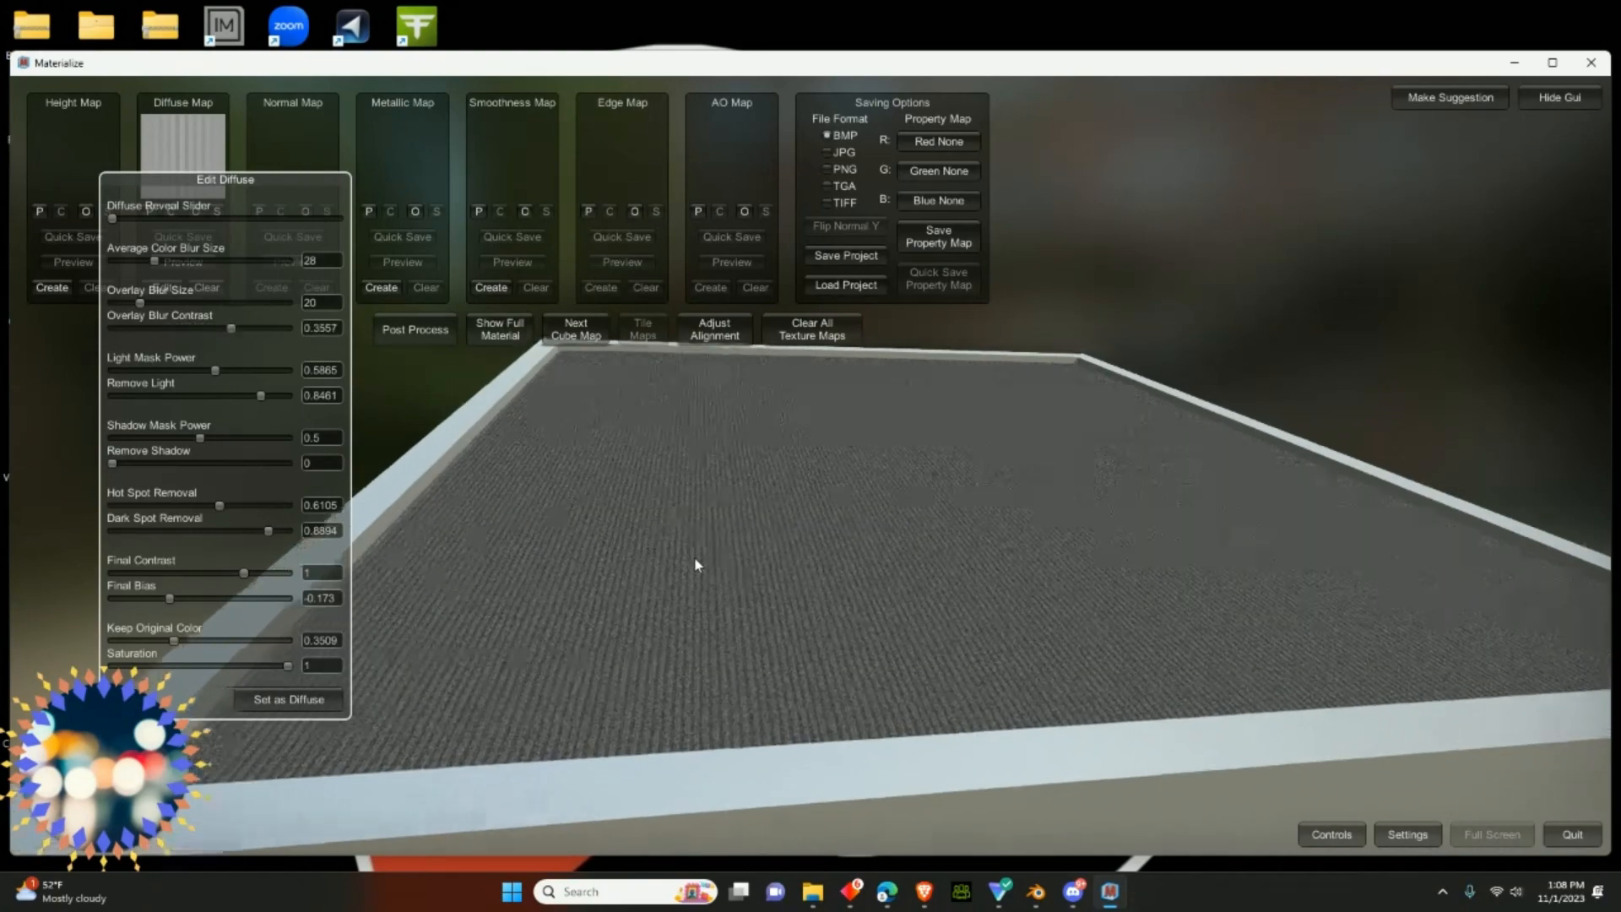
right_click_drag(693, 555, 689, 534)
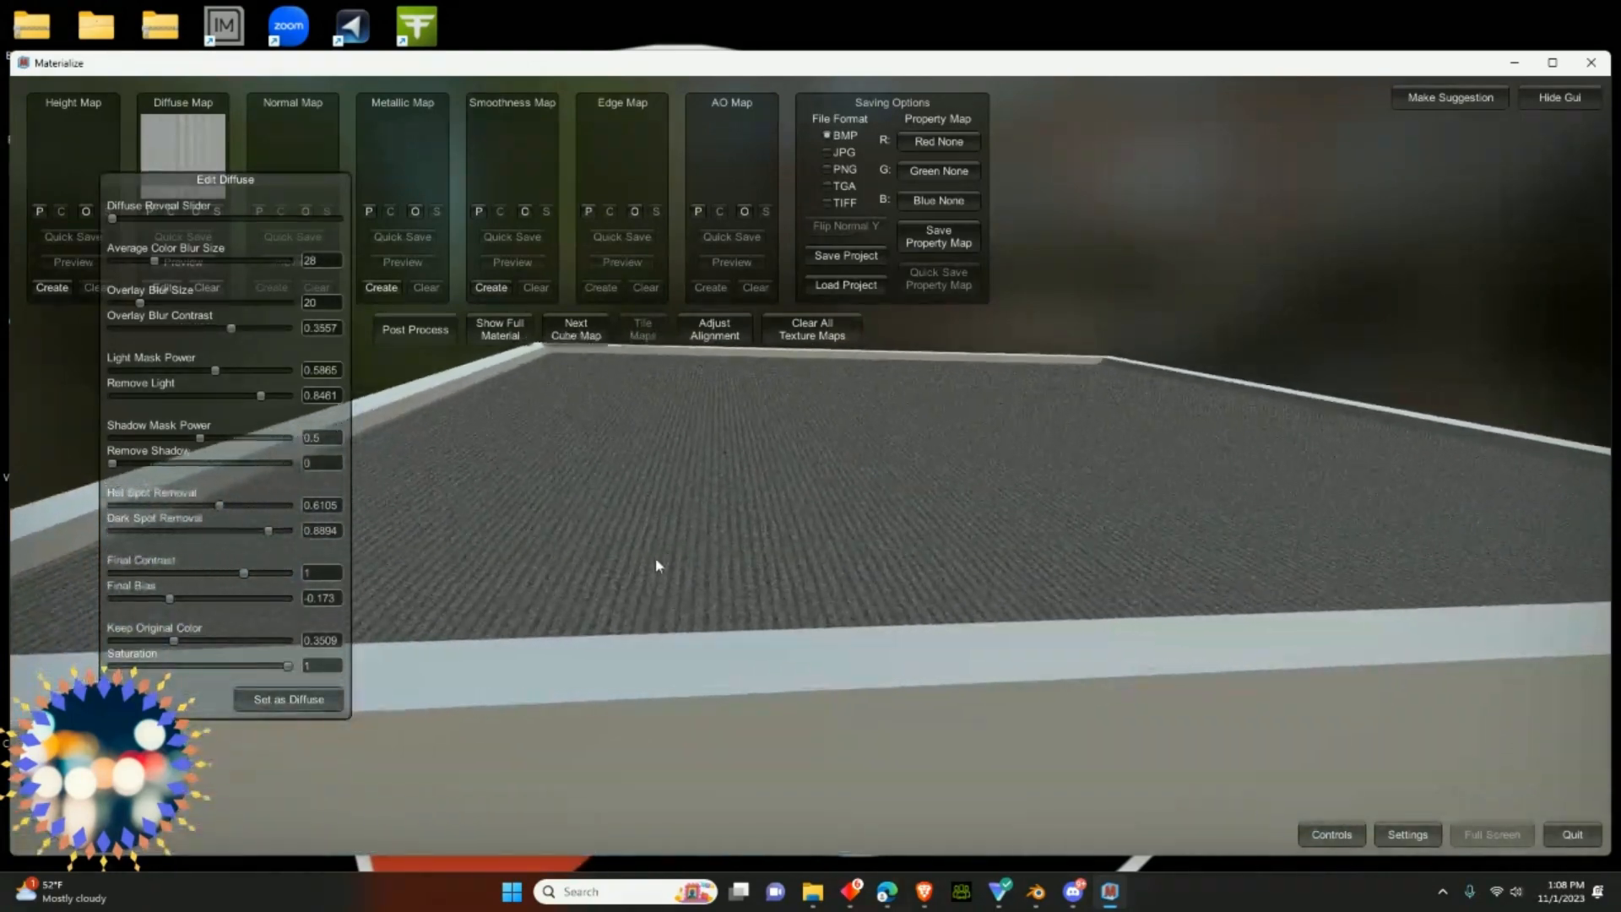
scroll(655, 558, "up", 1)
left_click_drag(140, 303, 217, 312)
mouse_move(156, 261)
left_mouse_down()
mouse_move(229, 258)
mouse_move(144, 277)
left_mouse_up()
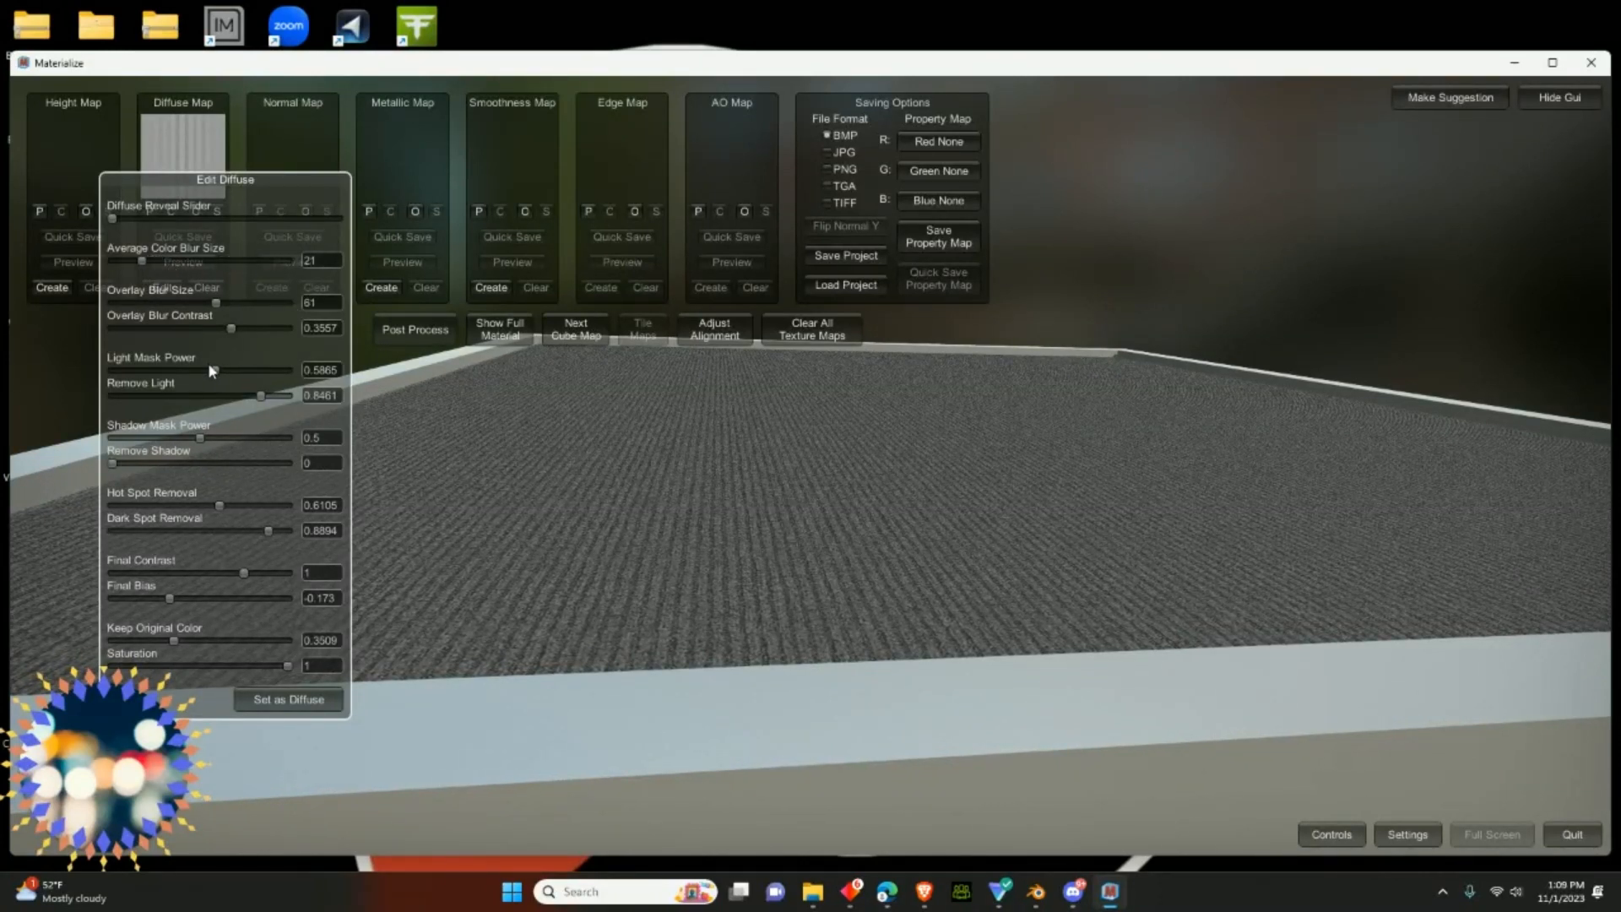
- Set Light Mask Power to 0.9423, Remove Light to 1 and Final Bias to -0.120, and set the result as the diffuse map
left_click_drag(211, 369, 266, 407)
right_click_drag(768, 436, 742, 547)
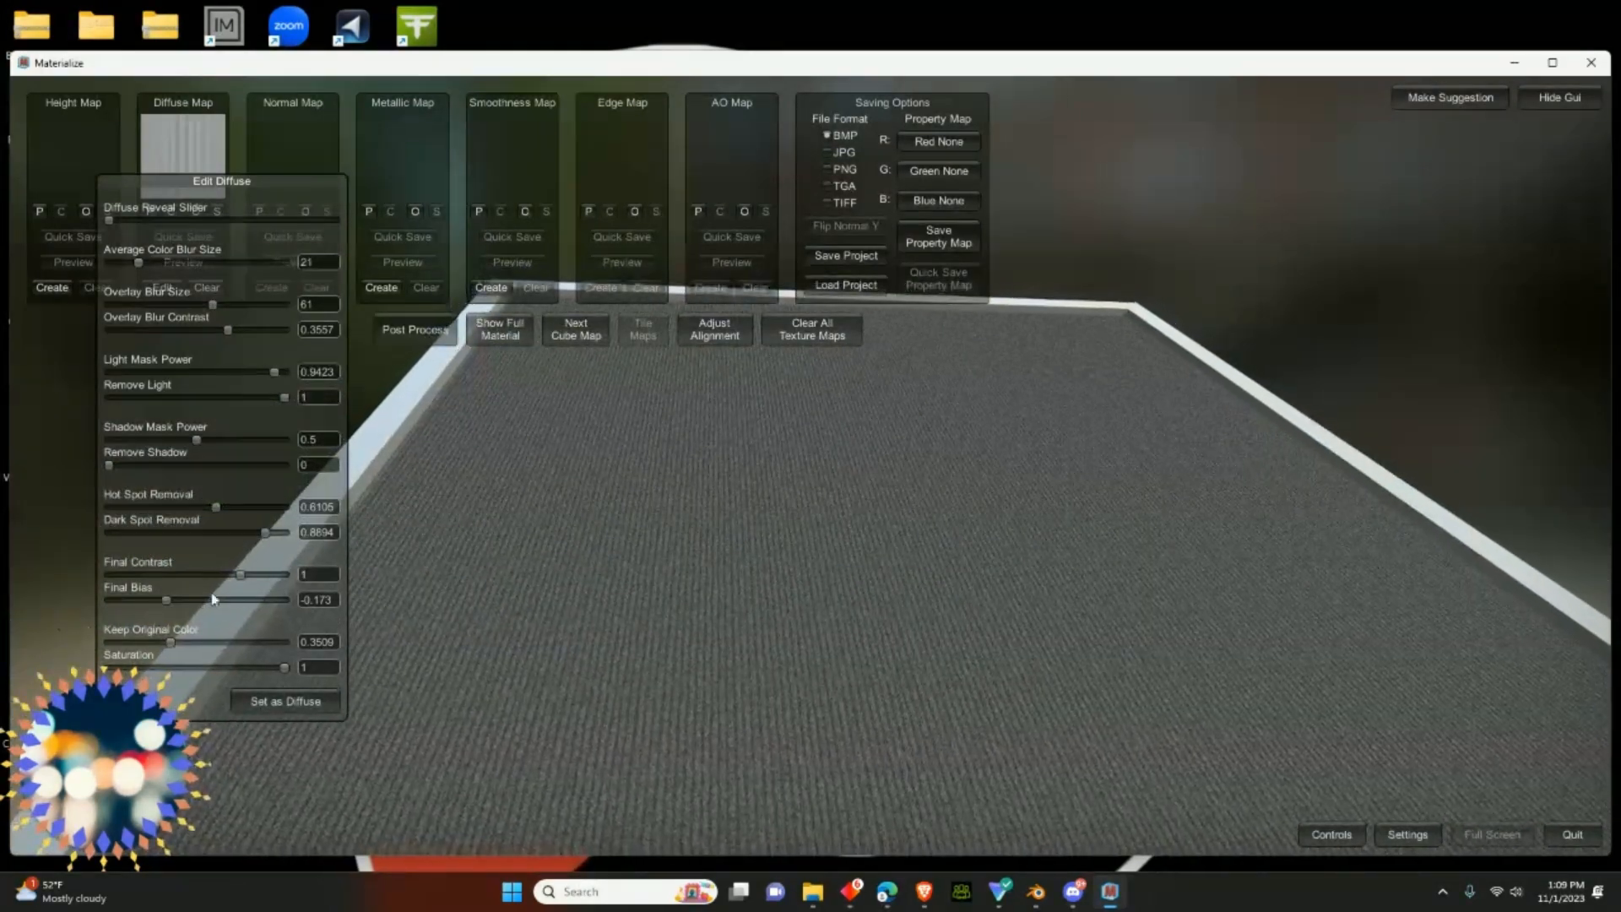
mouse_move(168, 600)
left_mouse_down()
mouse_move(297, 603)
mouse_move(156, 609)
mouse_move(175, 601)
left_mouse_up()
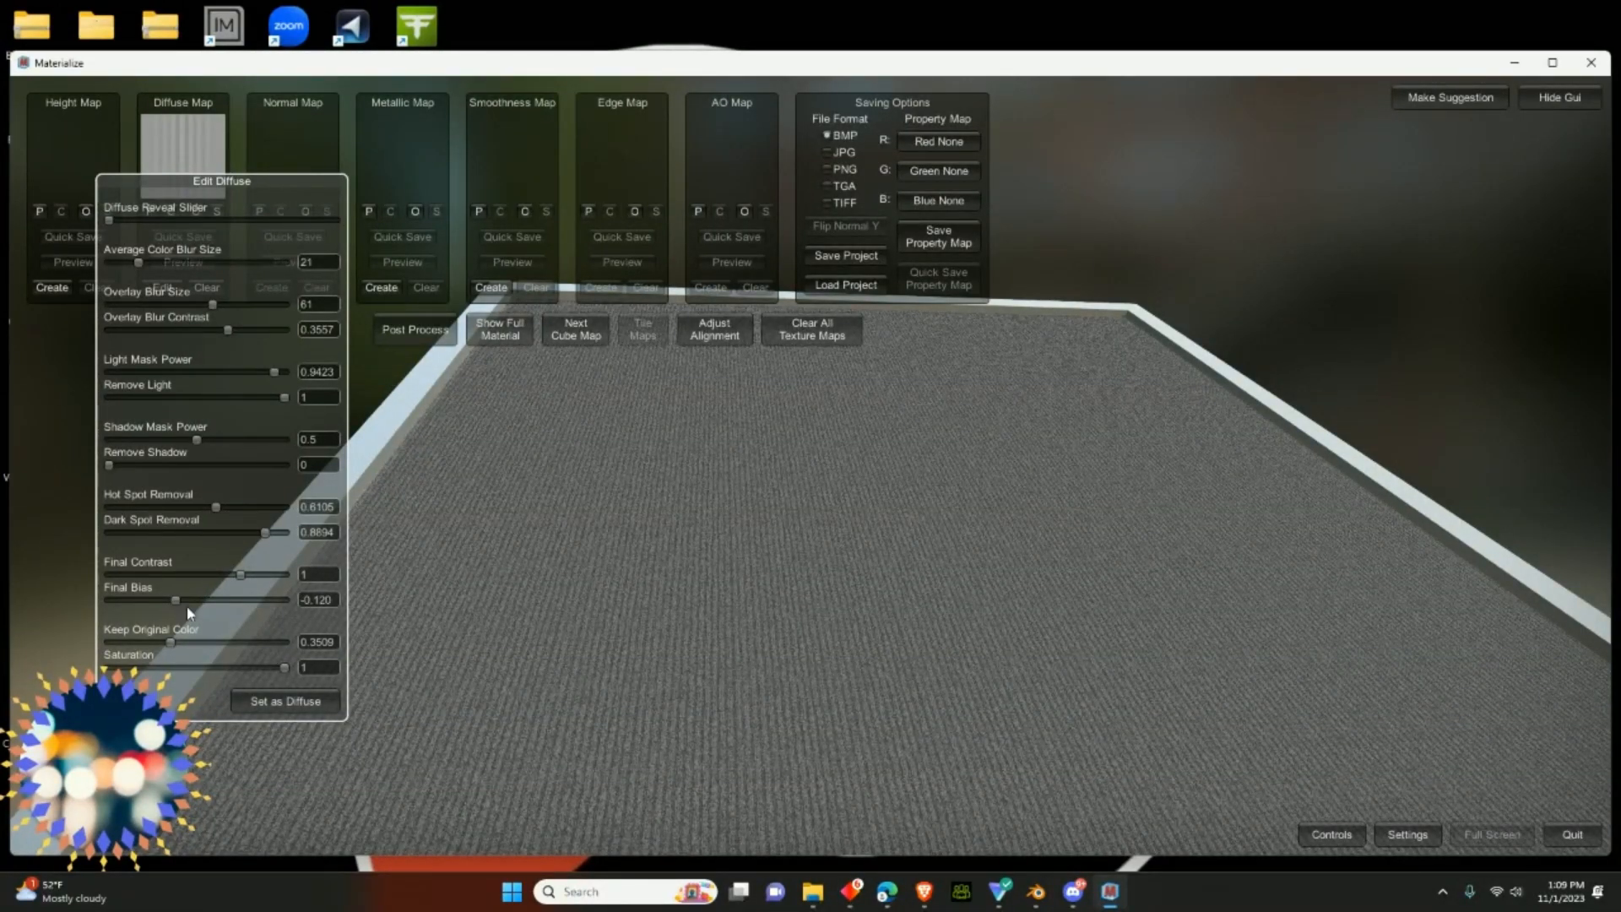
left_click(284, 698)
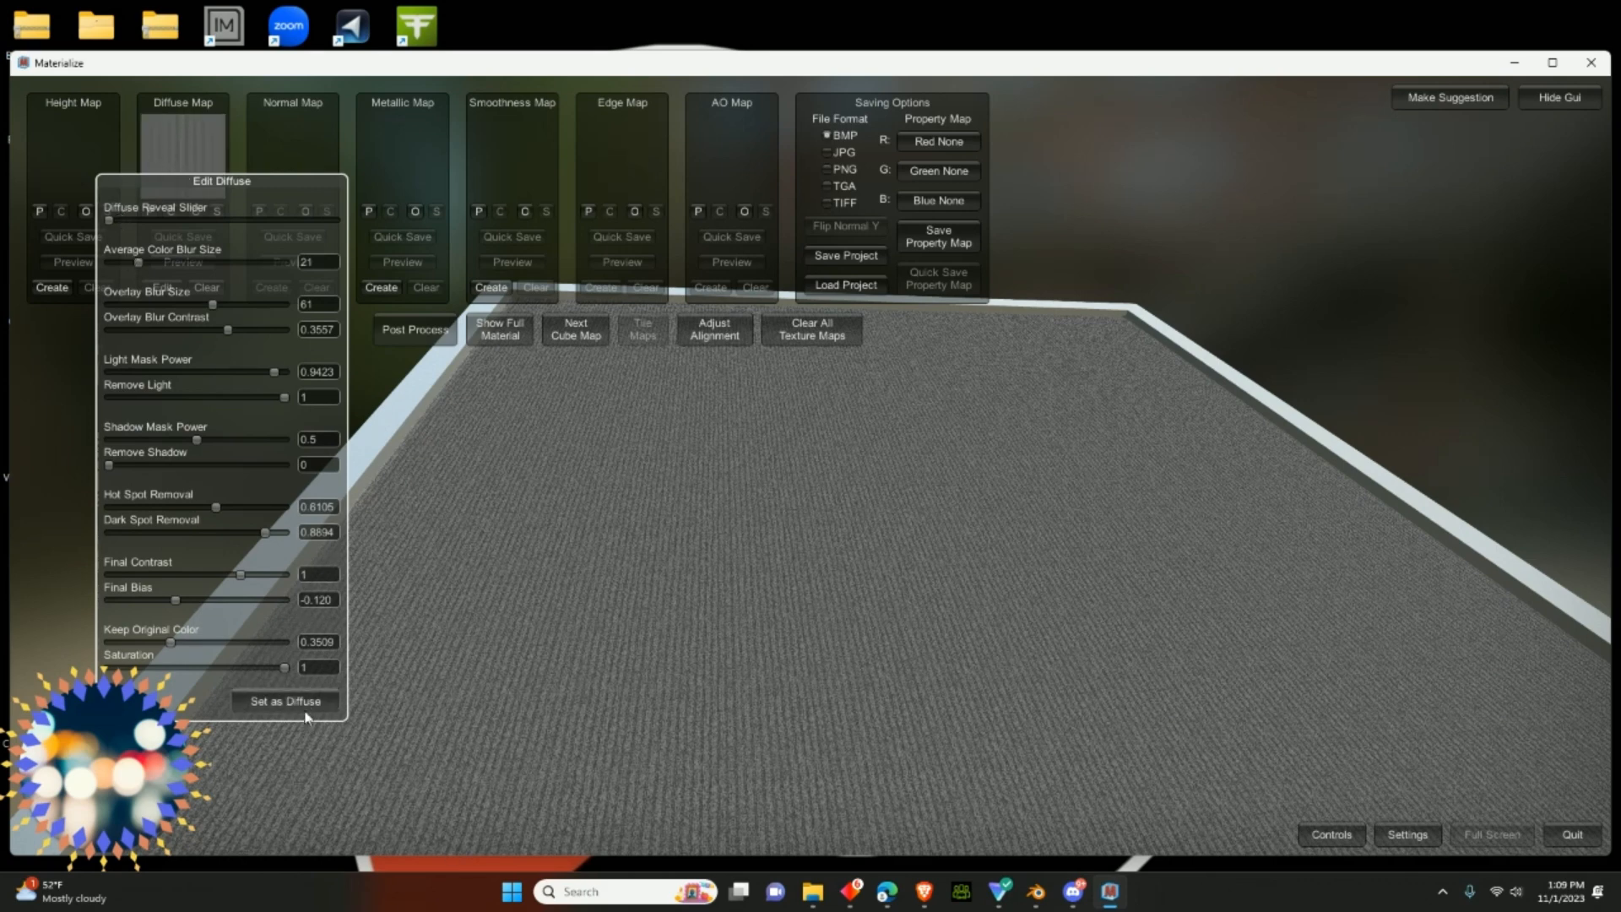
- Move the Edit Diffuse and program windows aside, start creating a height map from the diffuse, and reposition the Height From Diffuse window
left_click_drag(135, 184, 458, 382)
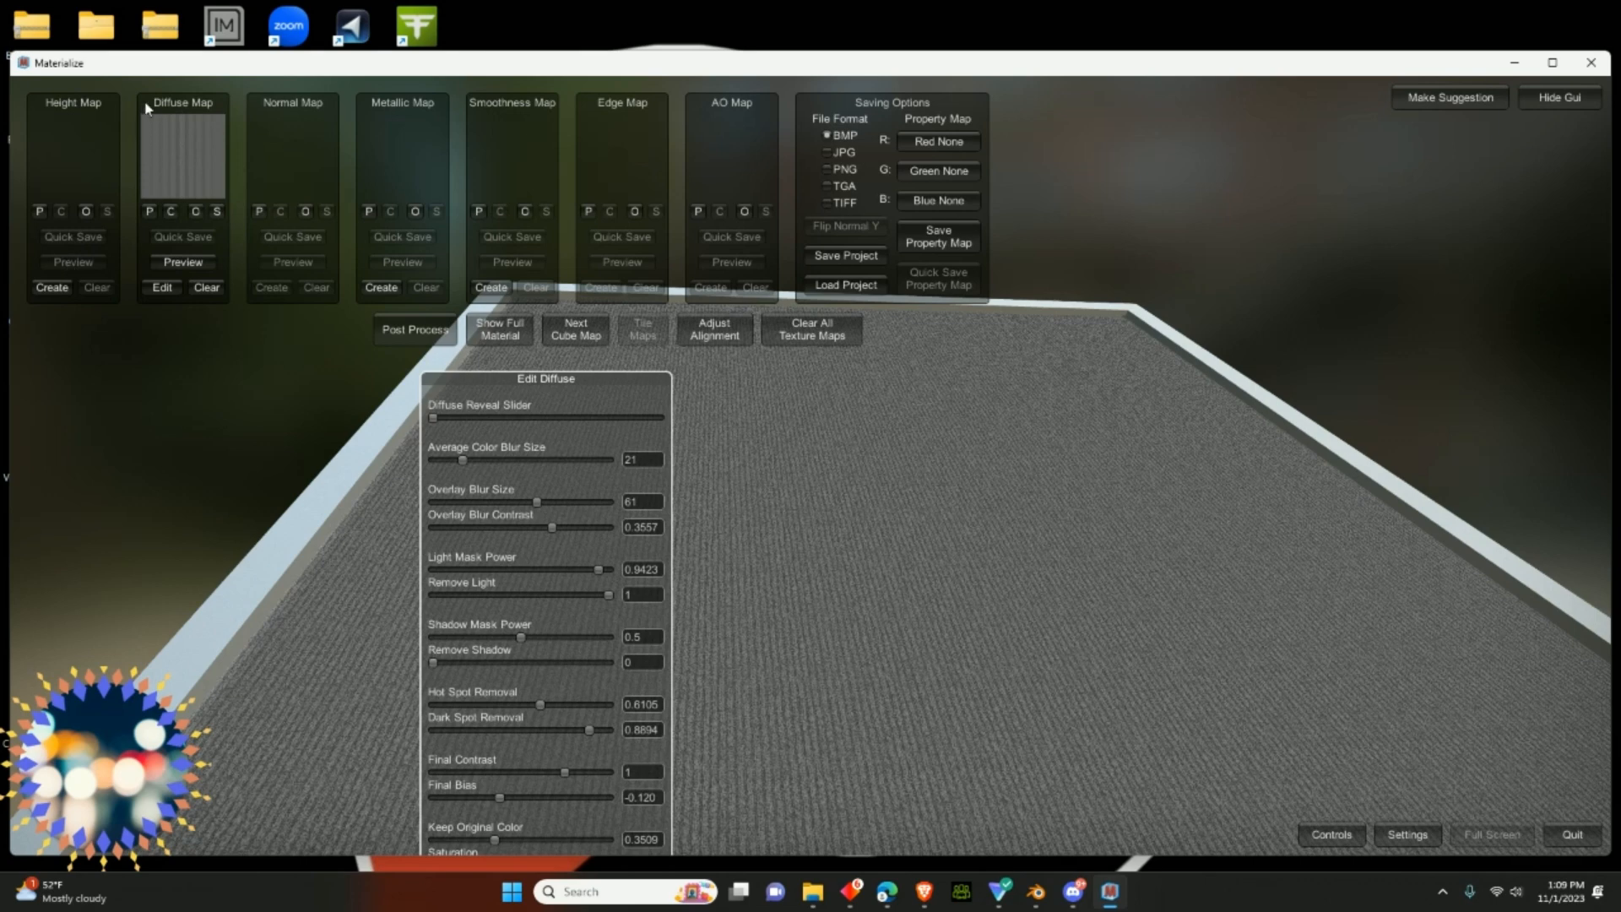
left_click_drag(149, 64, 210, 46)
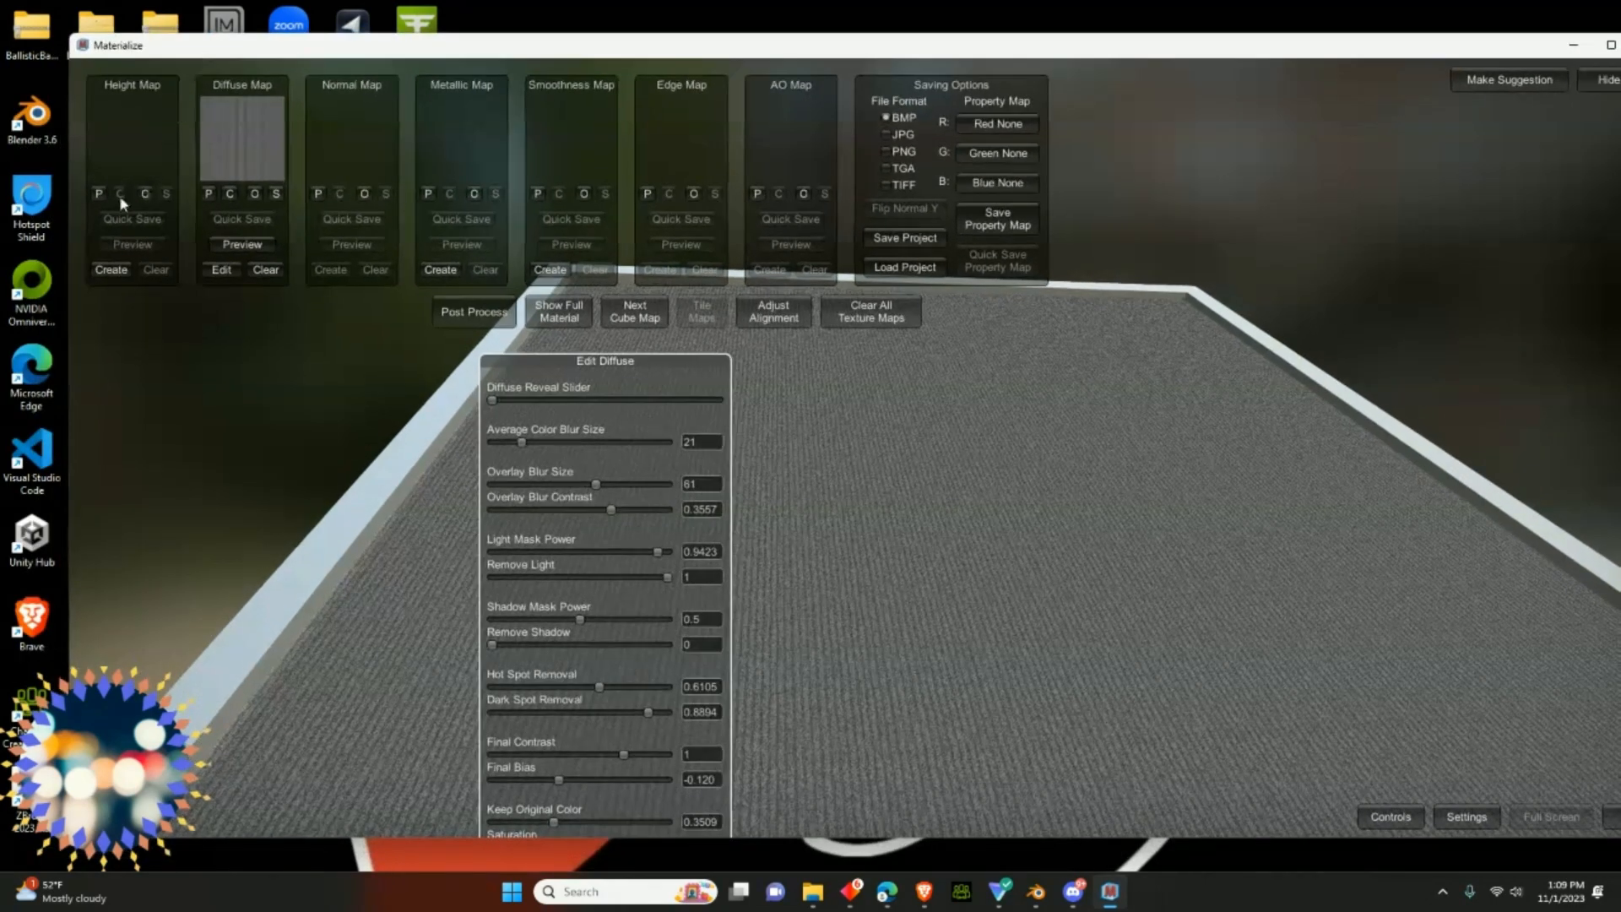
left_click(50, 258)
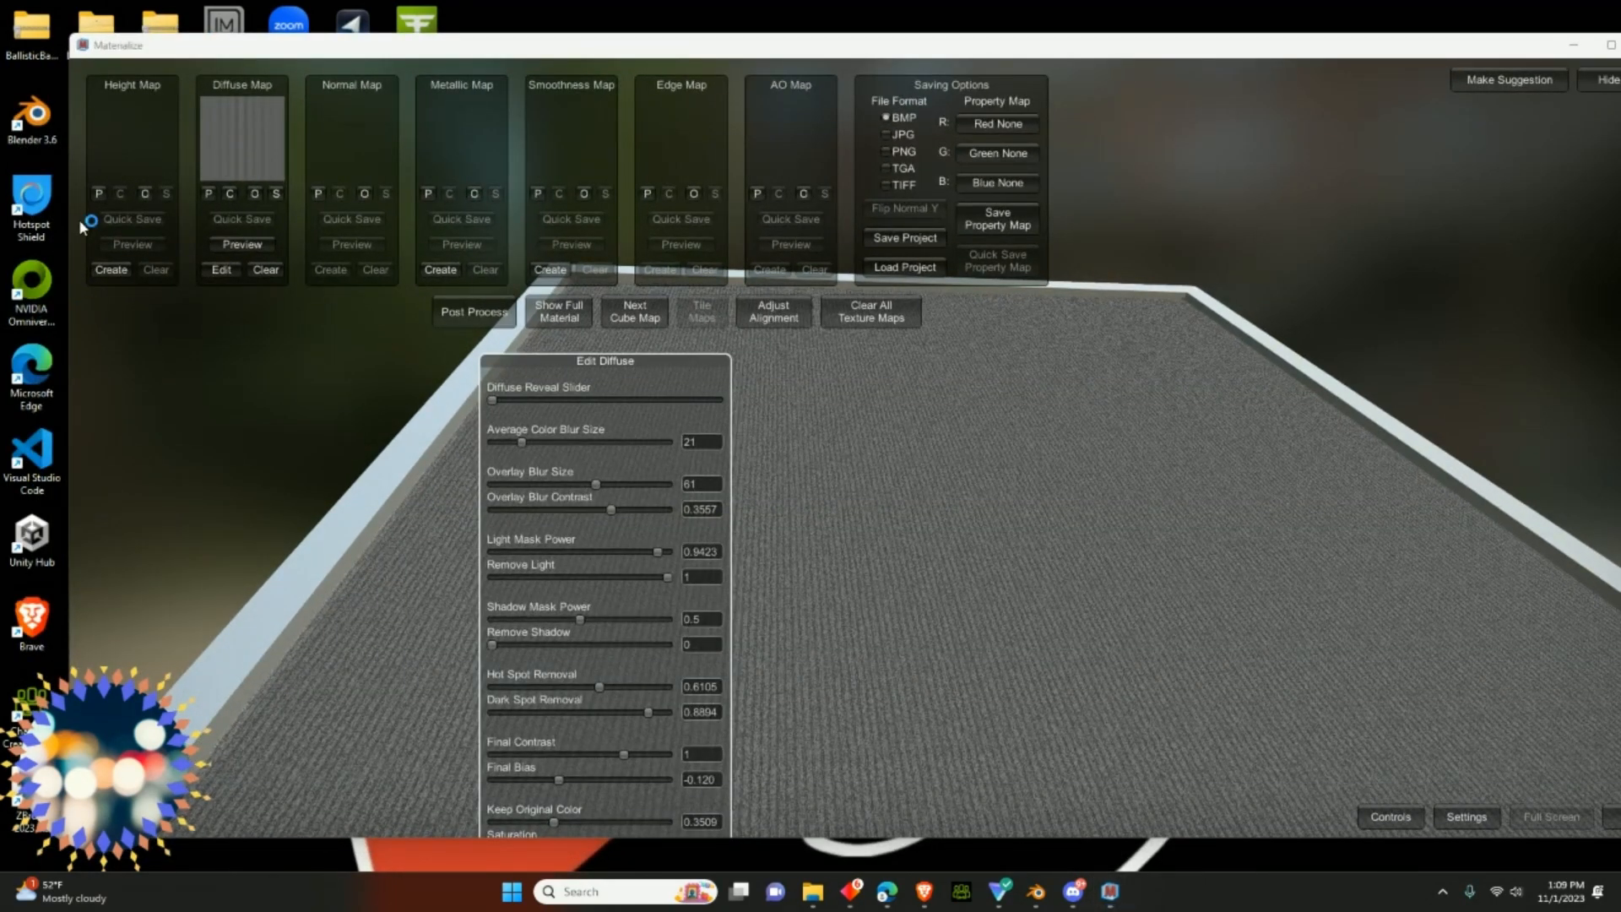
left_click(125, 271)
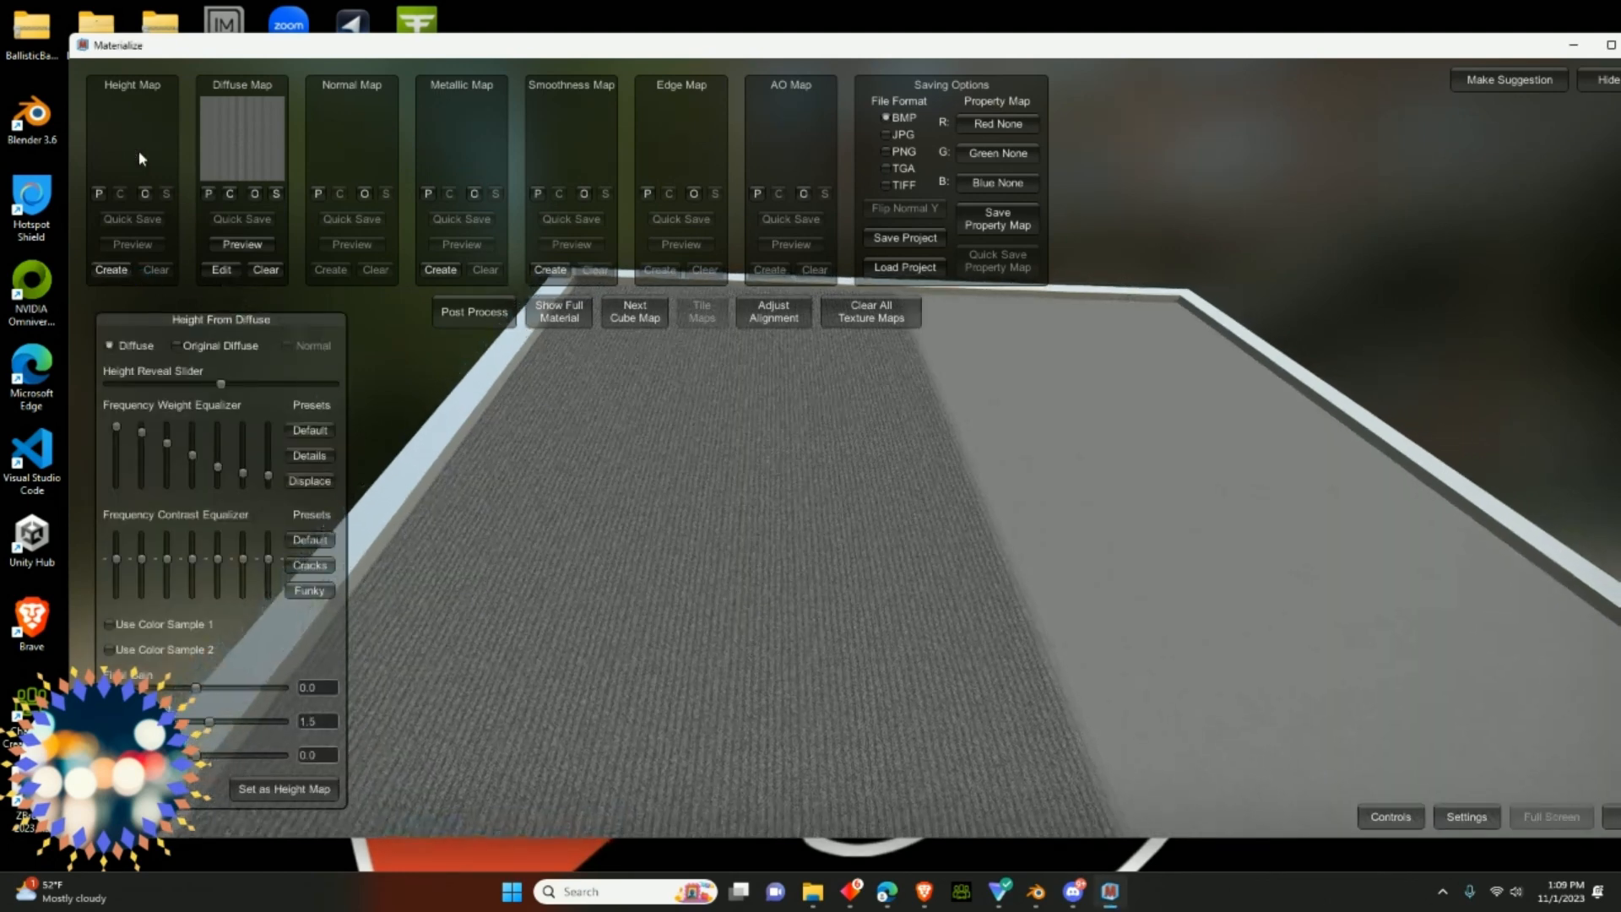
left_click_drag(183, 314, 252, 307)
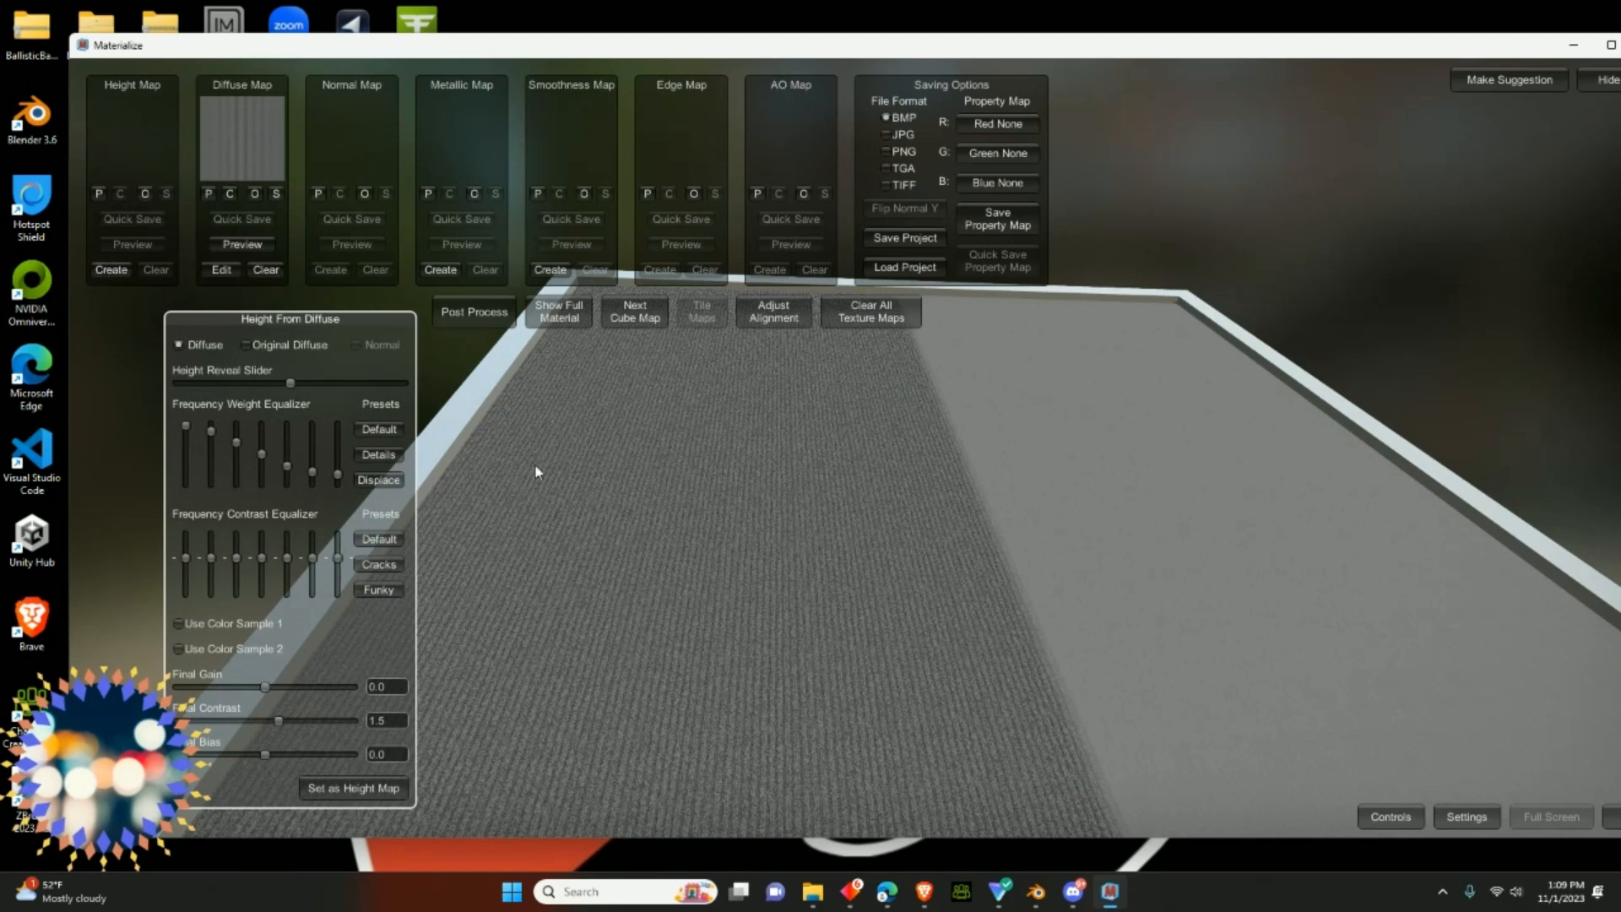
- Extend the height reveal to about 80% and raise the last Frequency Weight Equalizer band to inspect the height effect
left_click_drag(290, 383, 363, 402)
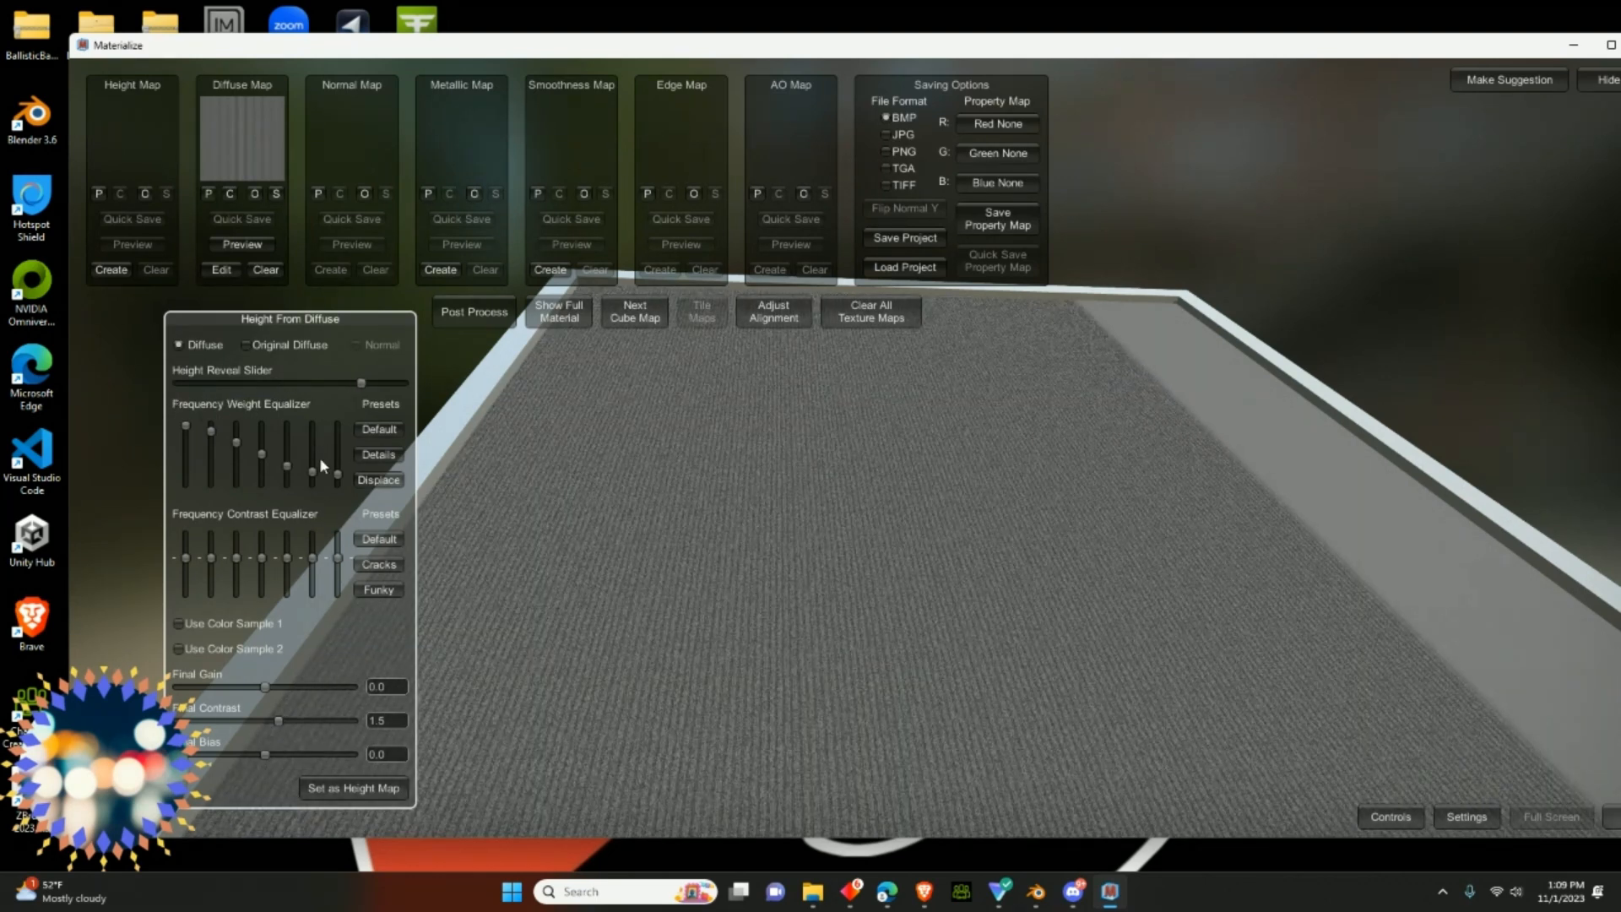
mouse_move(314, 477)
left_mouse_down()
mouse_move(312, 435)
mouse_move(320, 471)
left_mouse_up()
middle_click_drag(673, 486, 662, 446)
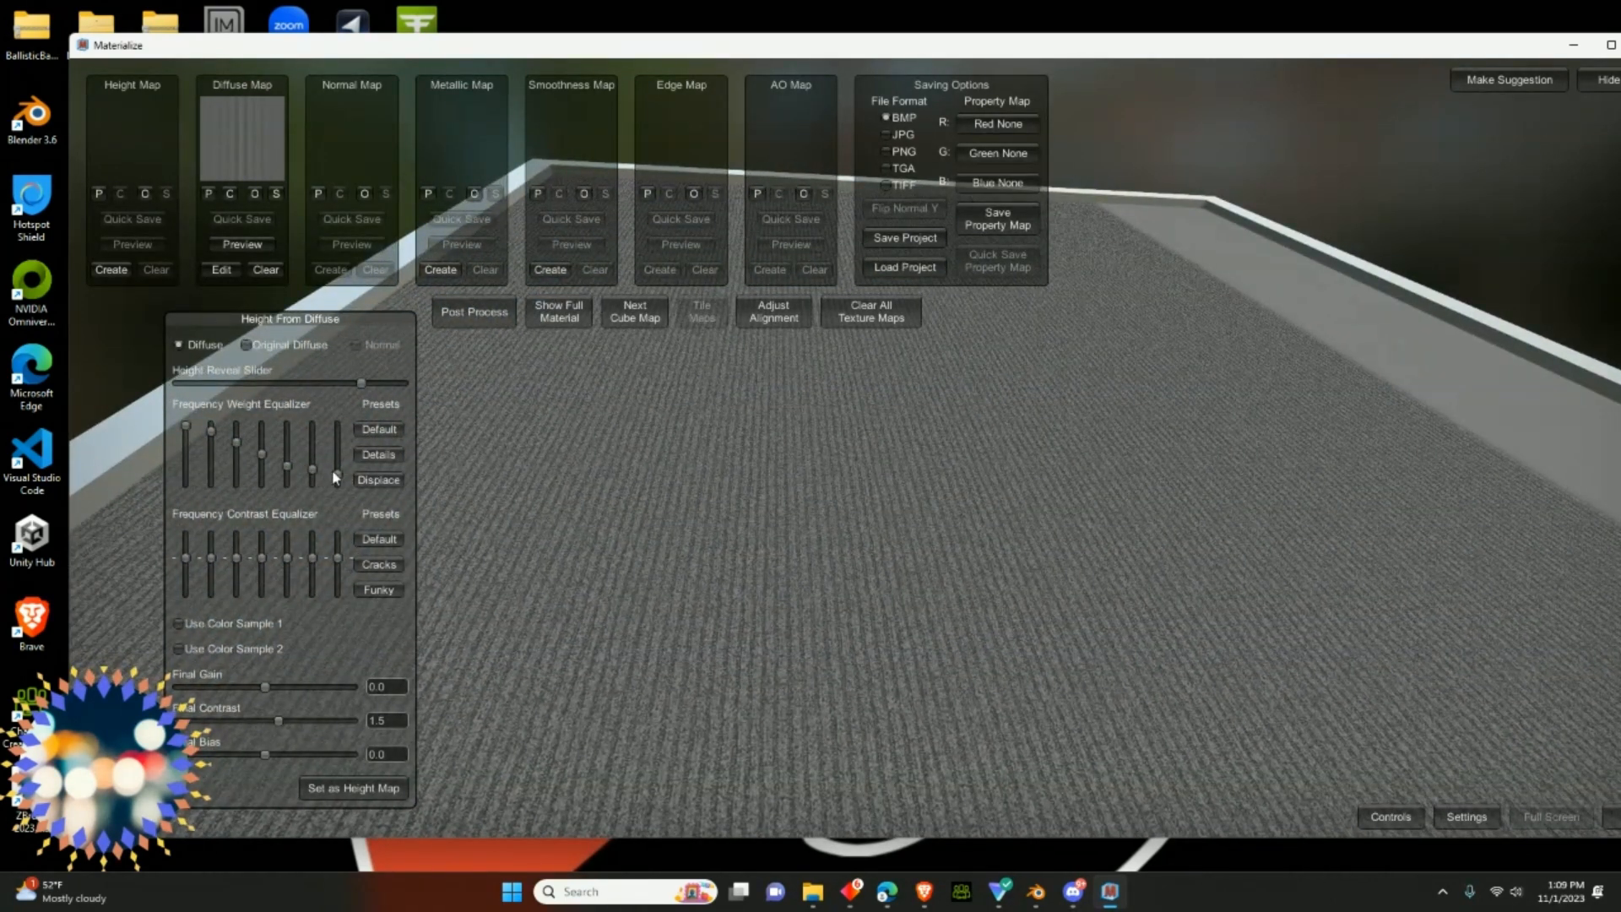
left_click_drag(336, 474, 322, 426)
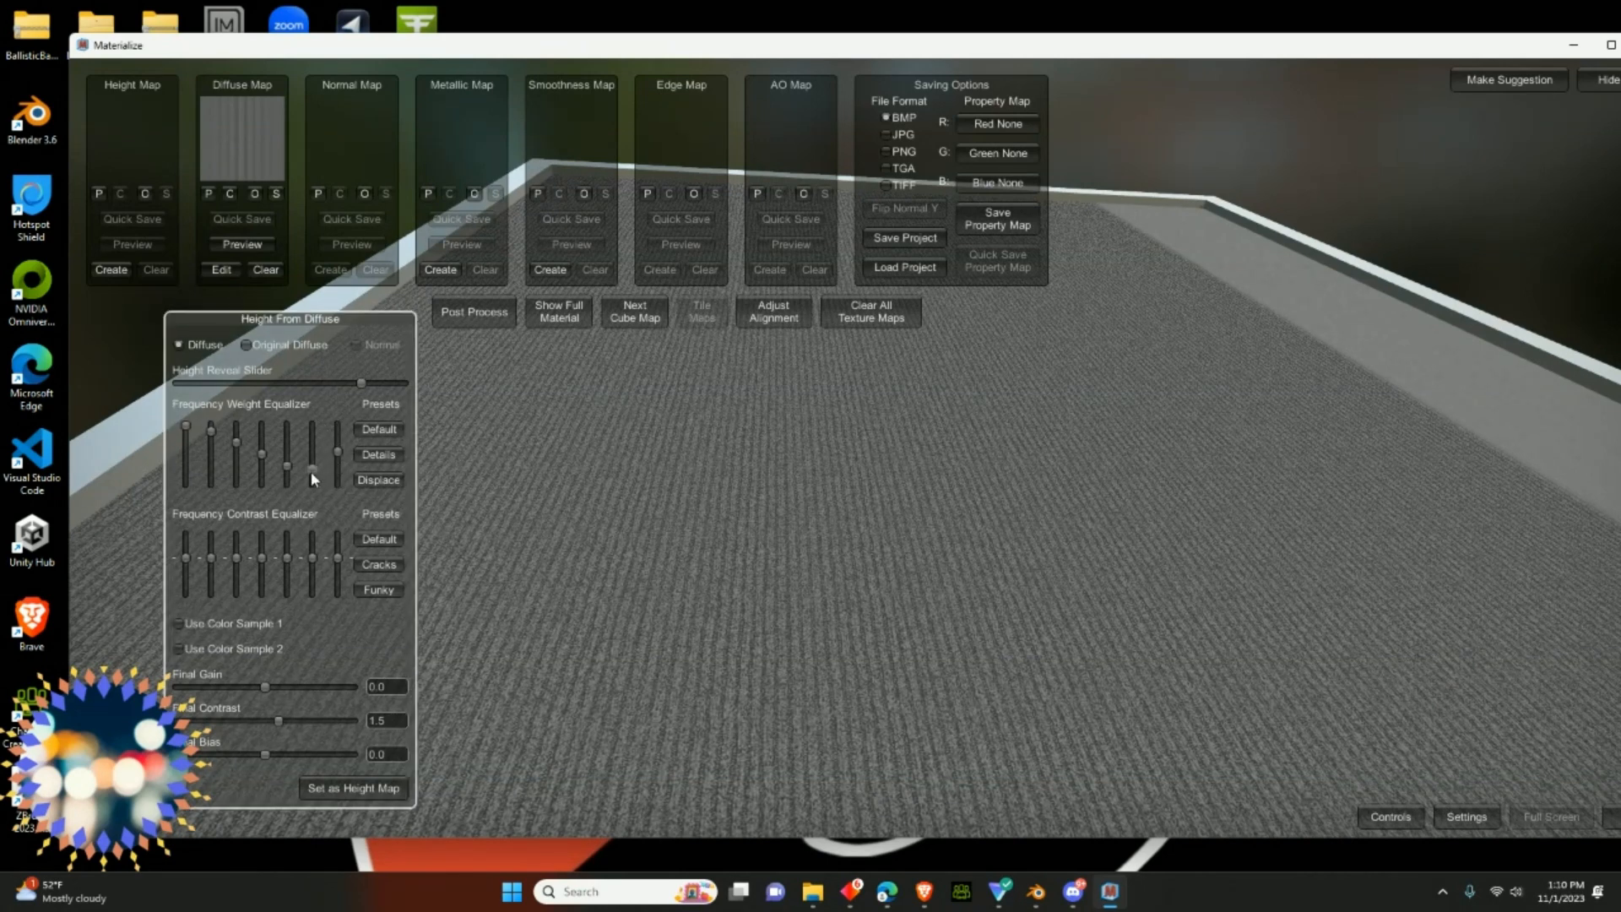
- Compare the Default, Details and Displace frequency weight presets, keep Displace, and set the Height Reveal Slider to its minimum
left_click(382, 479)
left_click(390, 483)
left_click_drag(359, 387, 189, 404)
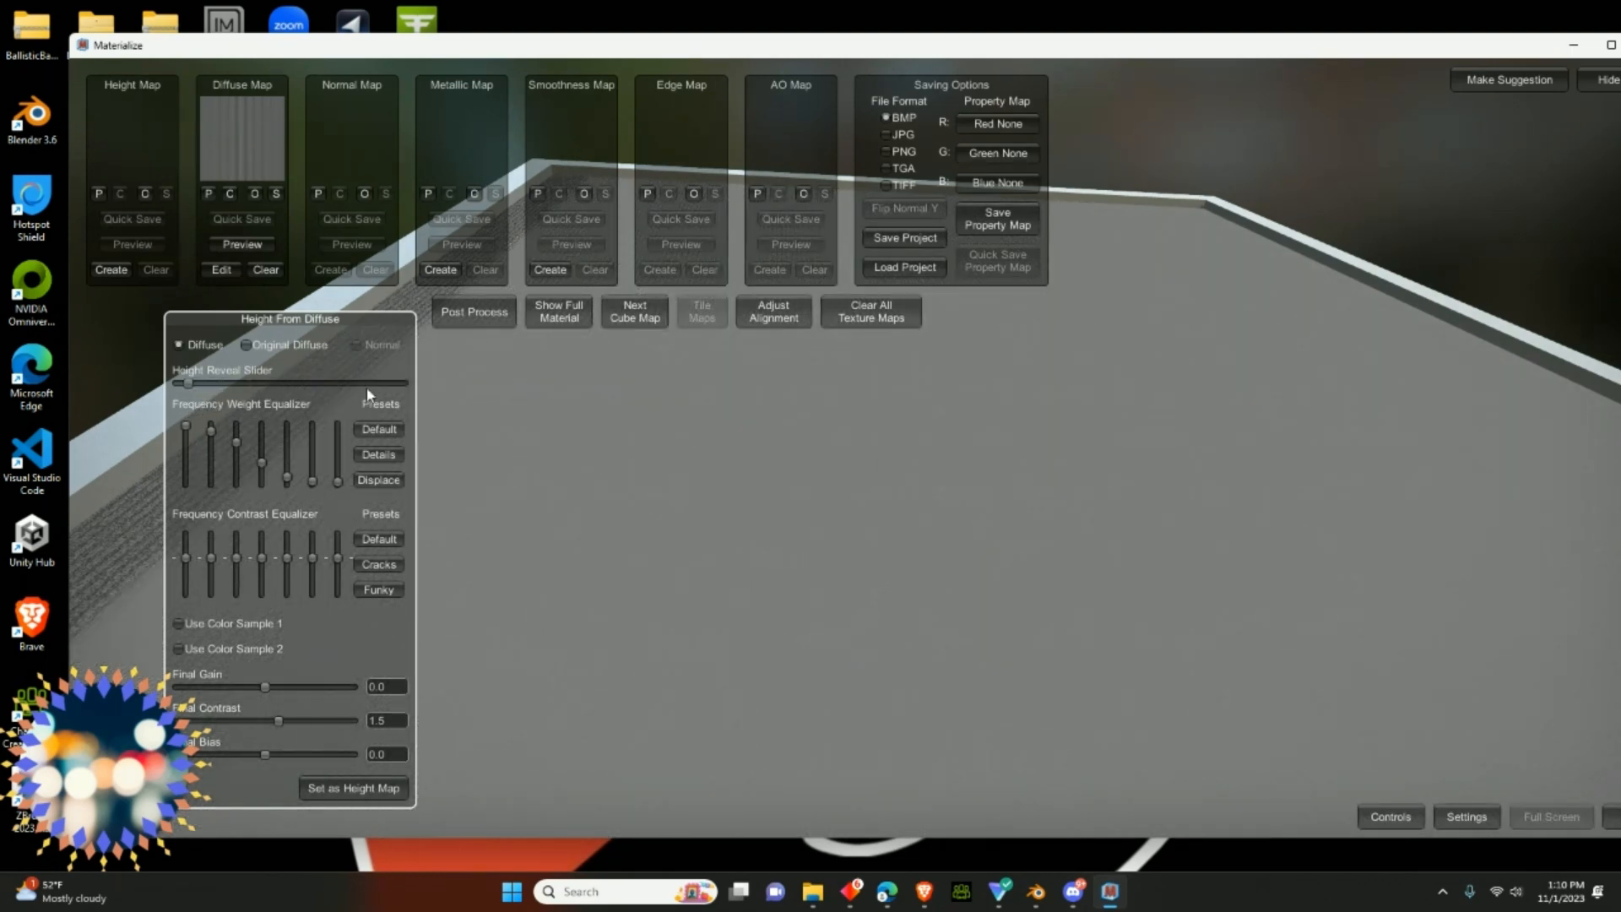
left_click(374, 429)
left_click(374, 457)
left_click(376, 479)
mouse_move(189, 386)
left_mouse_down()
mouse_move(159, 389)
mouse_move(204, 375)
mouse_move(179, 371)
left_mouse_up()
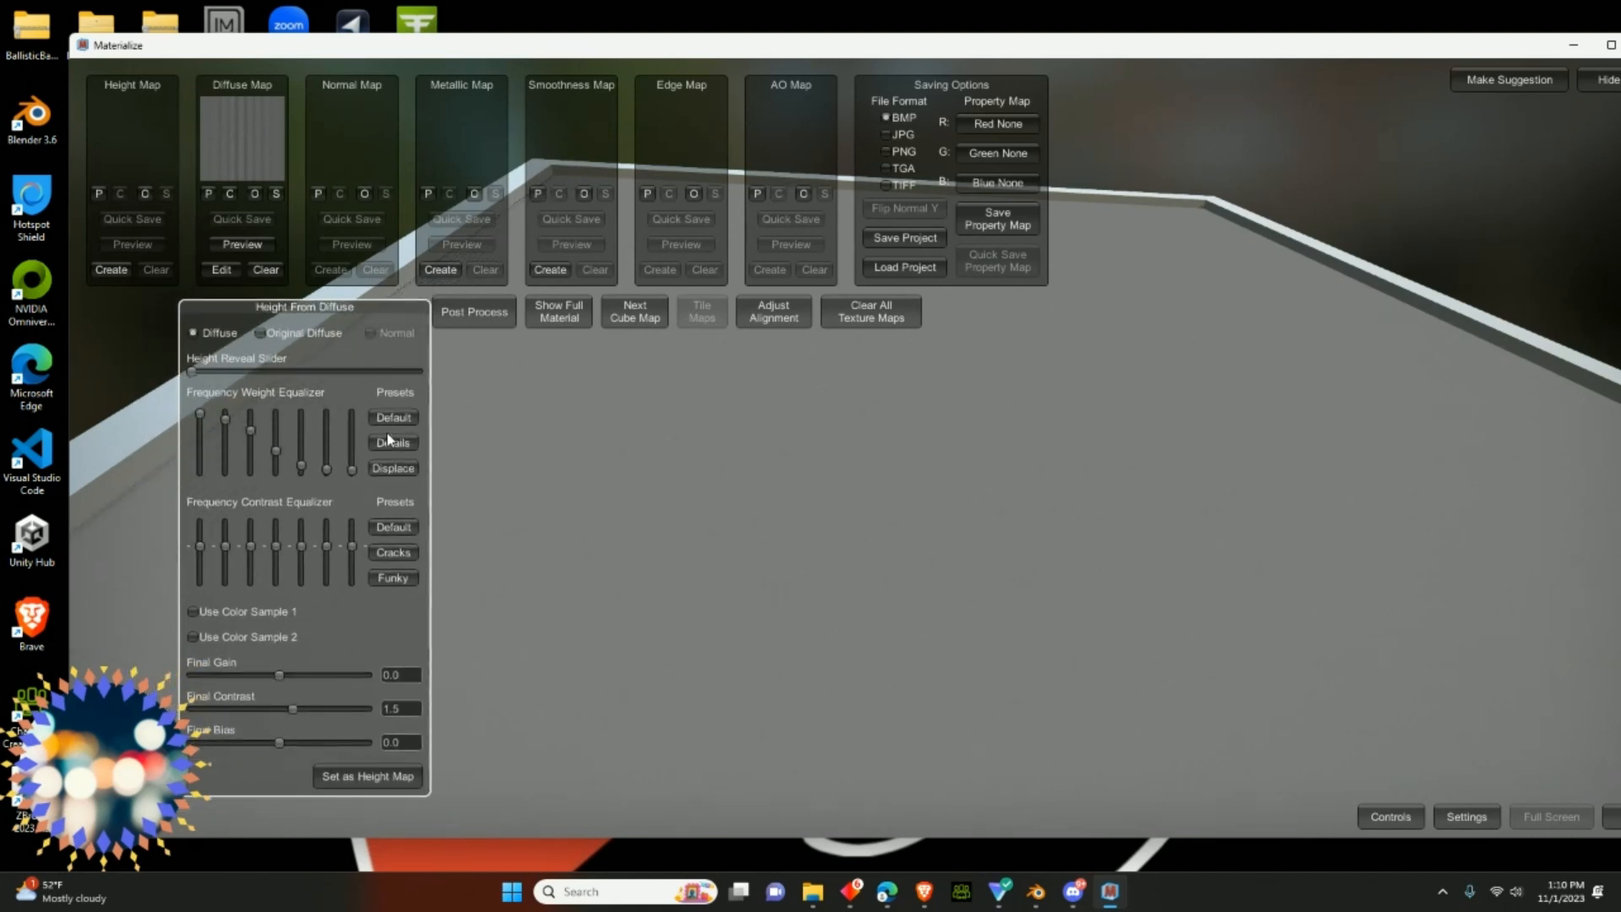
- Reveal about a third of the surface, raise the fourth to seventh frequency weight bands, lower the first two, and move the settings window up
left_click_drag(194, 372, 271, 410)
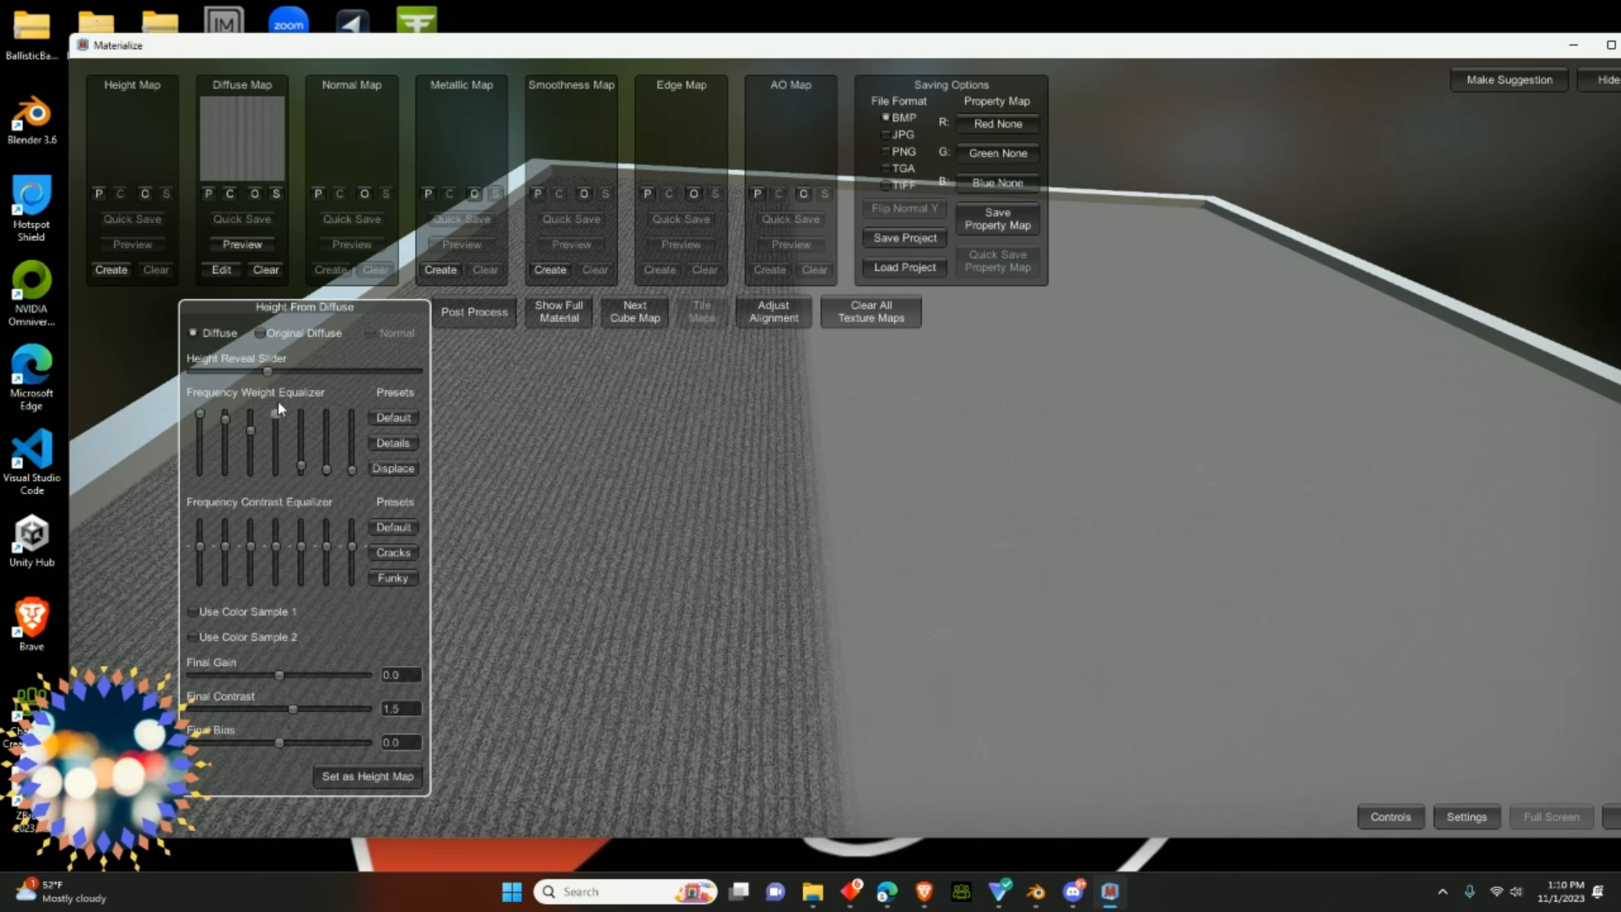
left_click_drag(355, 469, 352, 411)
left_click_drag(329, 468, 324, 446)
left_click_drag(229, 418, 230, 436)
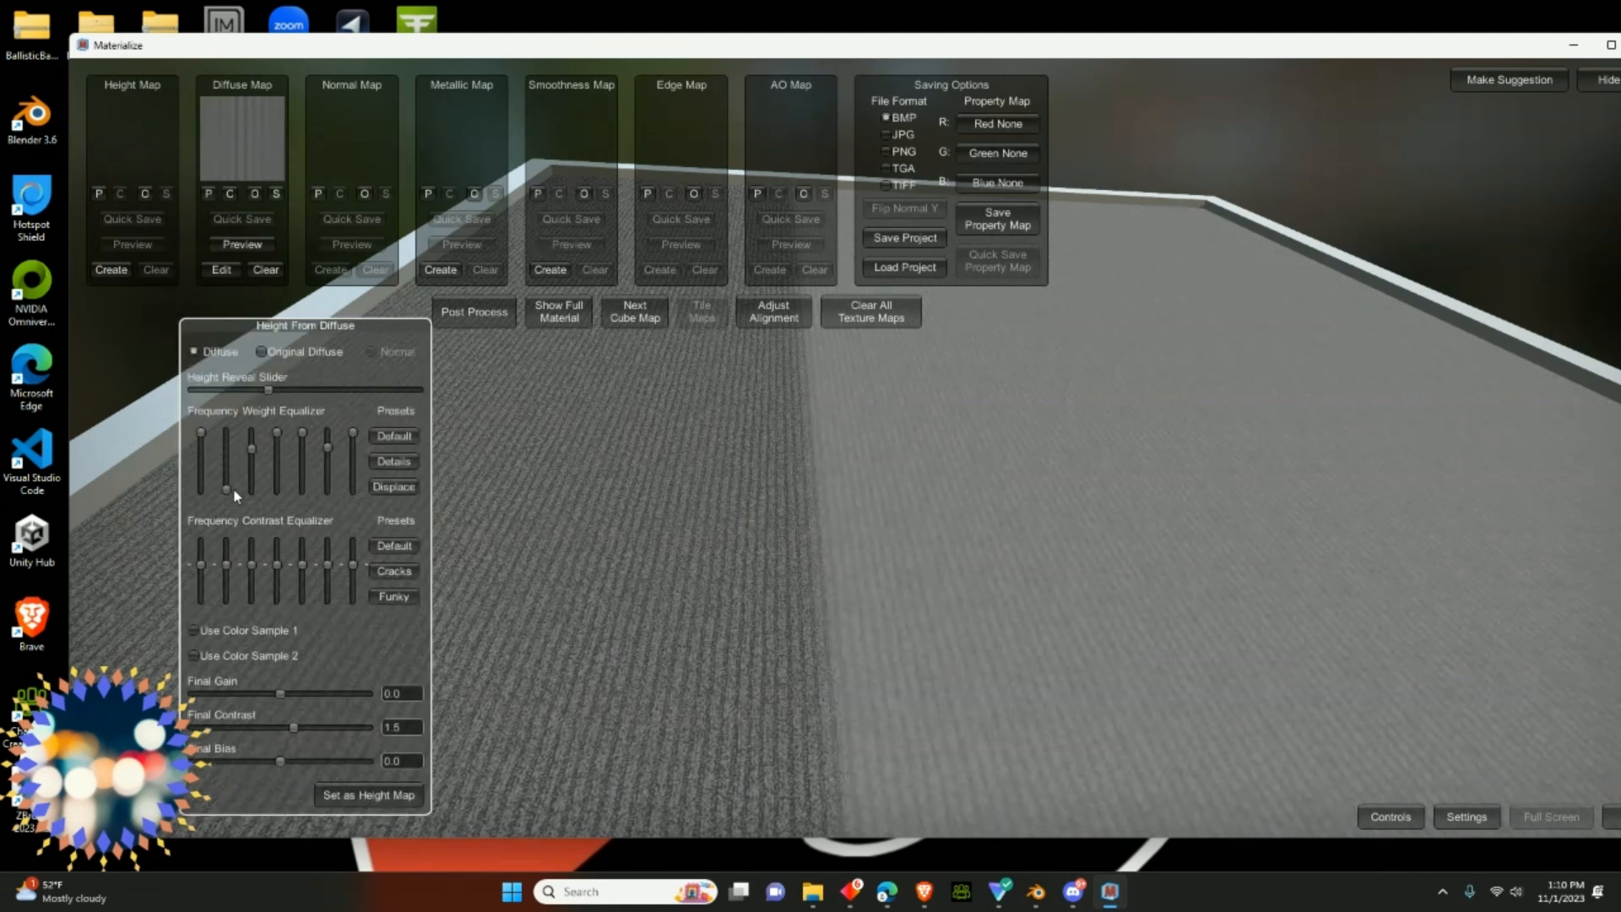
left_click_drag(234, 491, 200, 477)
left_click_drag(265, 326, 295, 146)
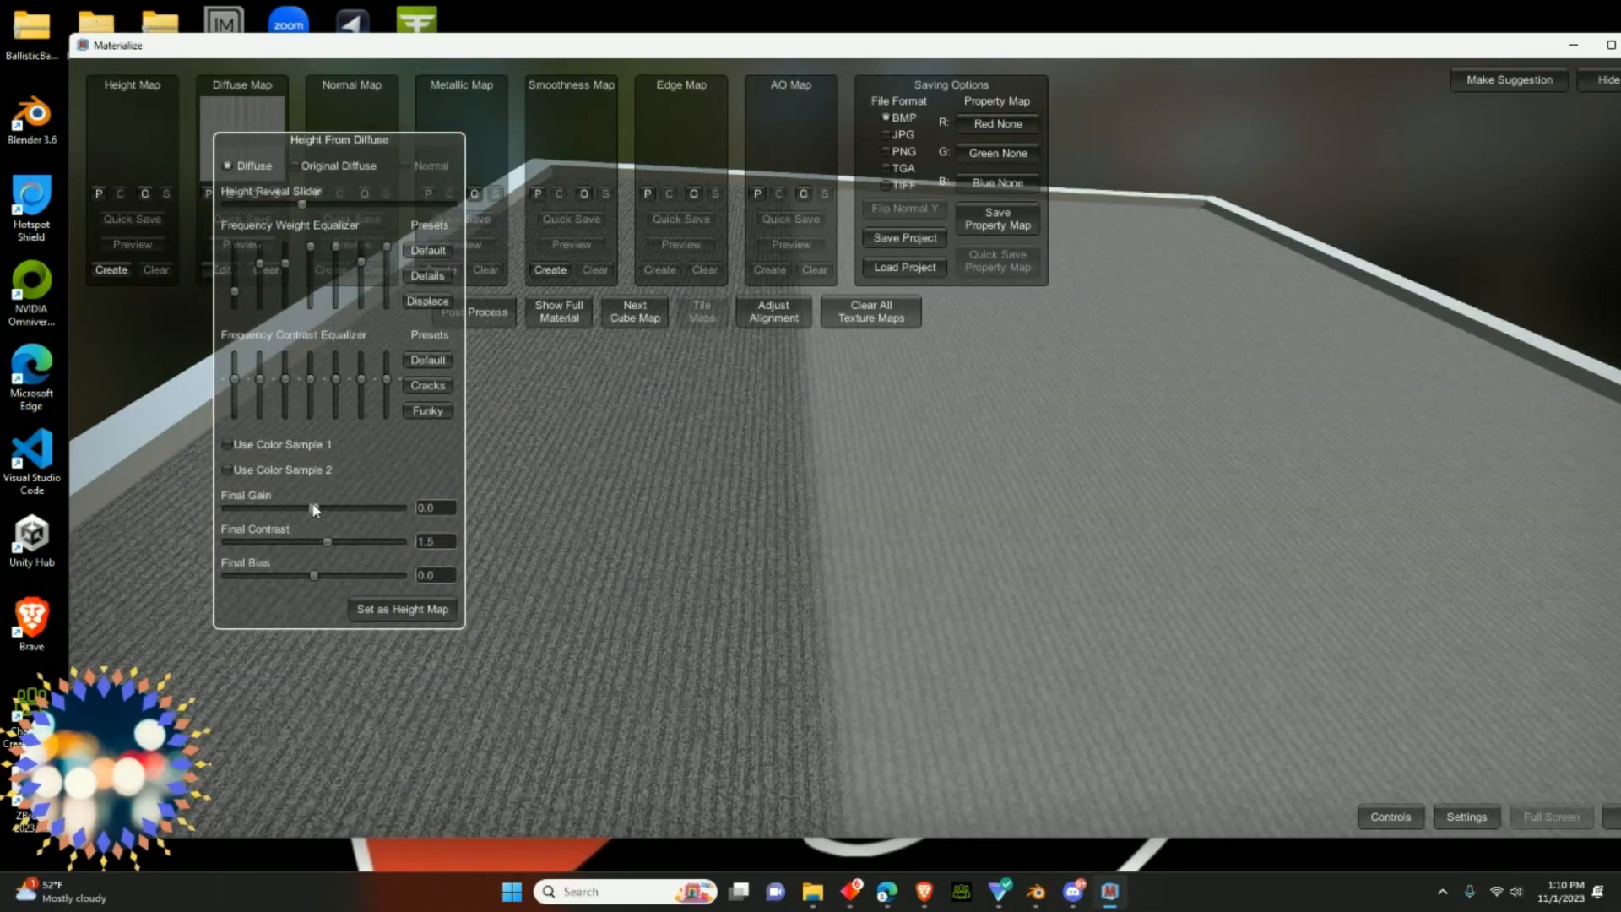
- Set the height map's Final Gain to -0.379, Final Contrast to -8.403 and Final Bias to -0.317, and apply it as the height map
left_click_drag(314, 508, 247, 507)
left_click_drag(327, 541, 258, 541)
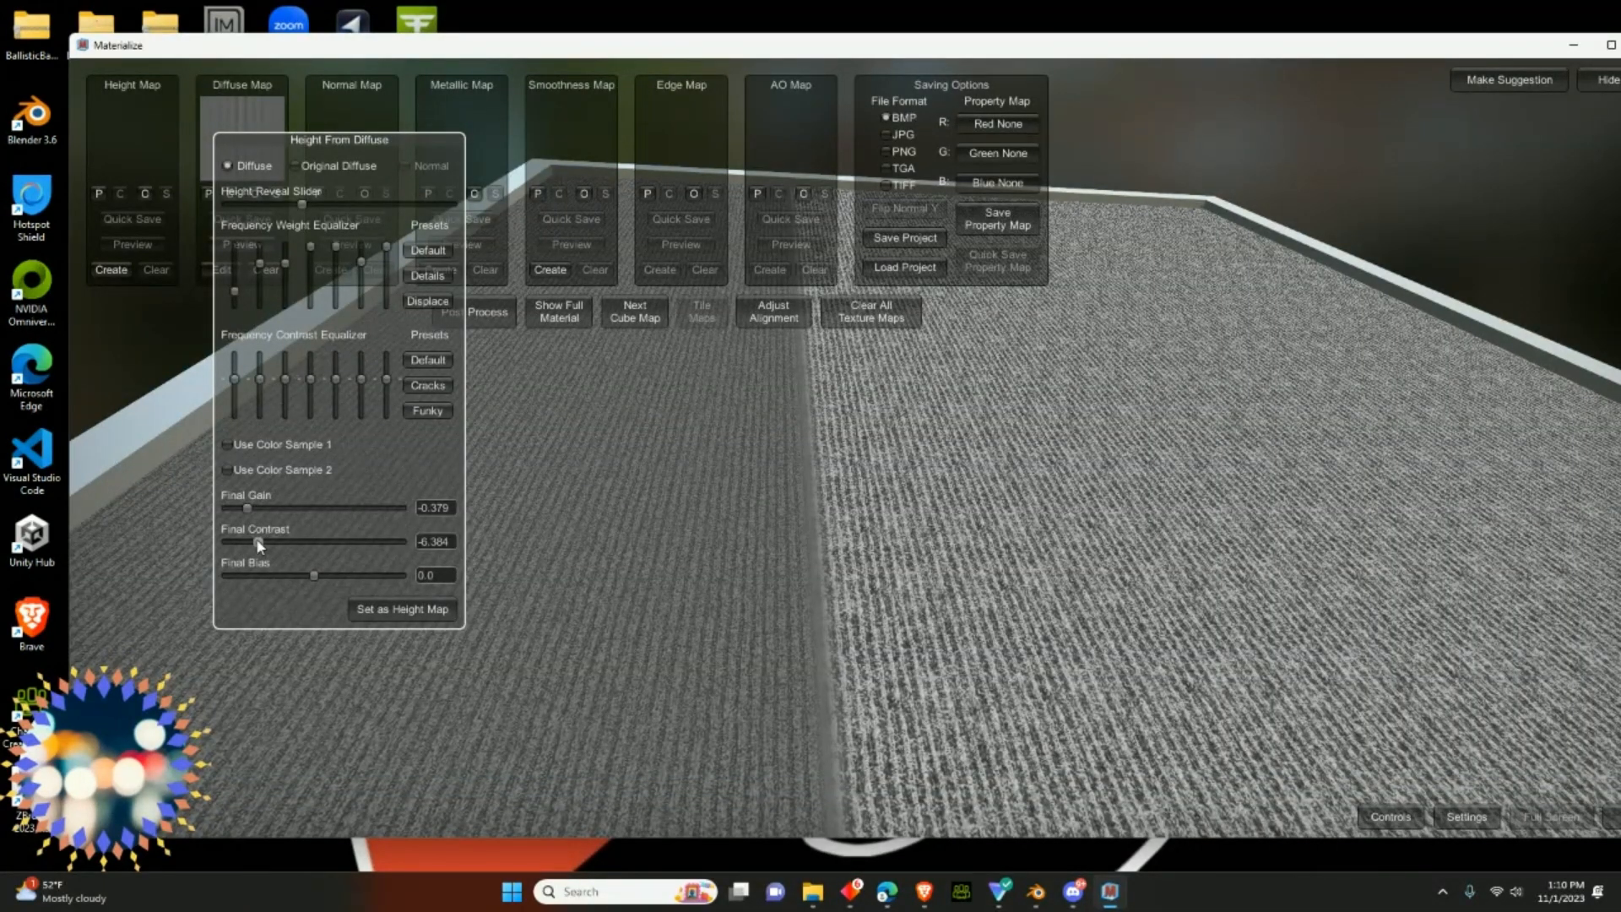
left_click_drag(259, 542, 268, 530)
left_click_drag(269, 532, 239, 532)
mouse_move(313, 575)
left_mouse_down()
mouse_move(263, 579)
mouse_move(306, 578)
mouse_move(287, 585)
left_mouse_up()
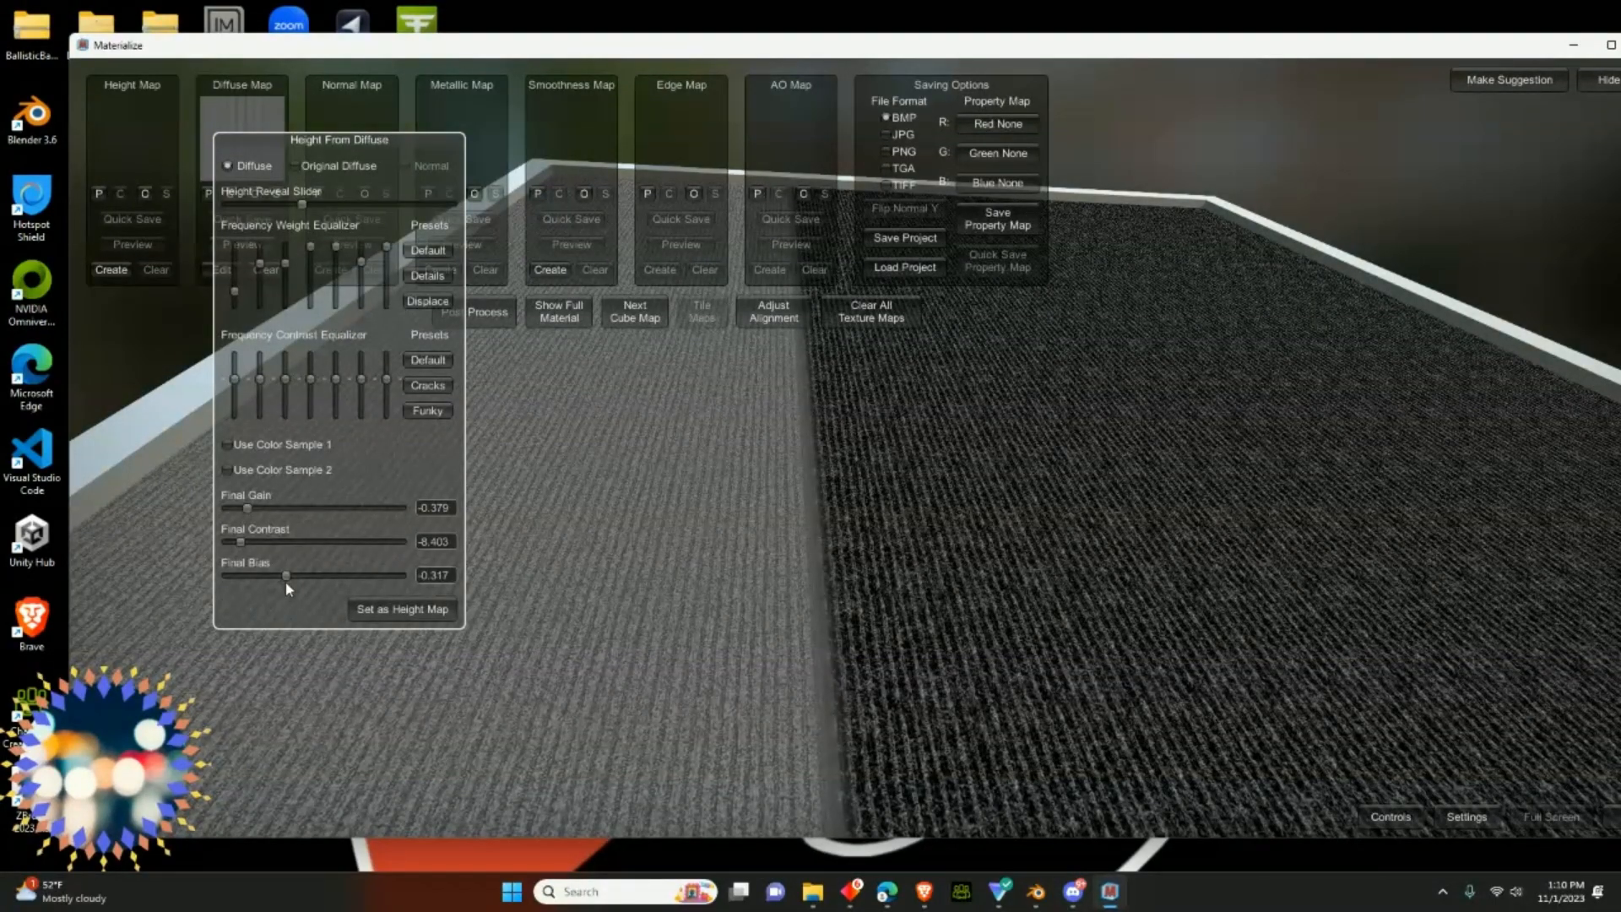
middle_click_drag(715, 550, 246, 690)
left_click(409, 608)
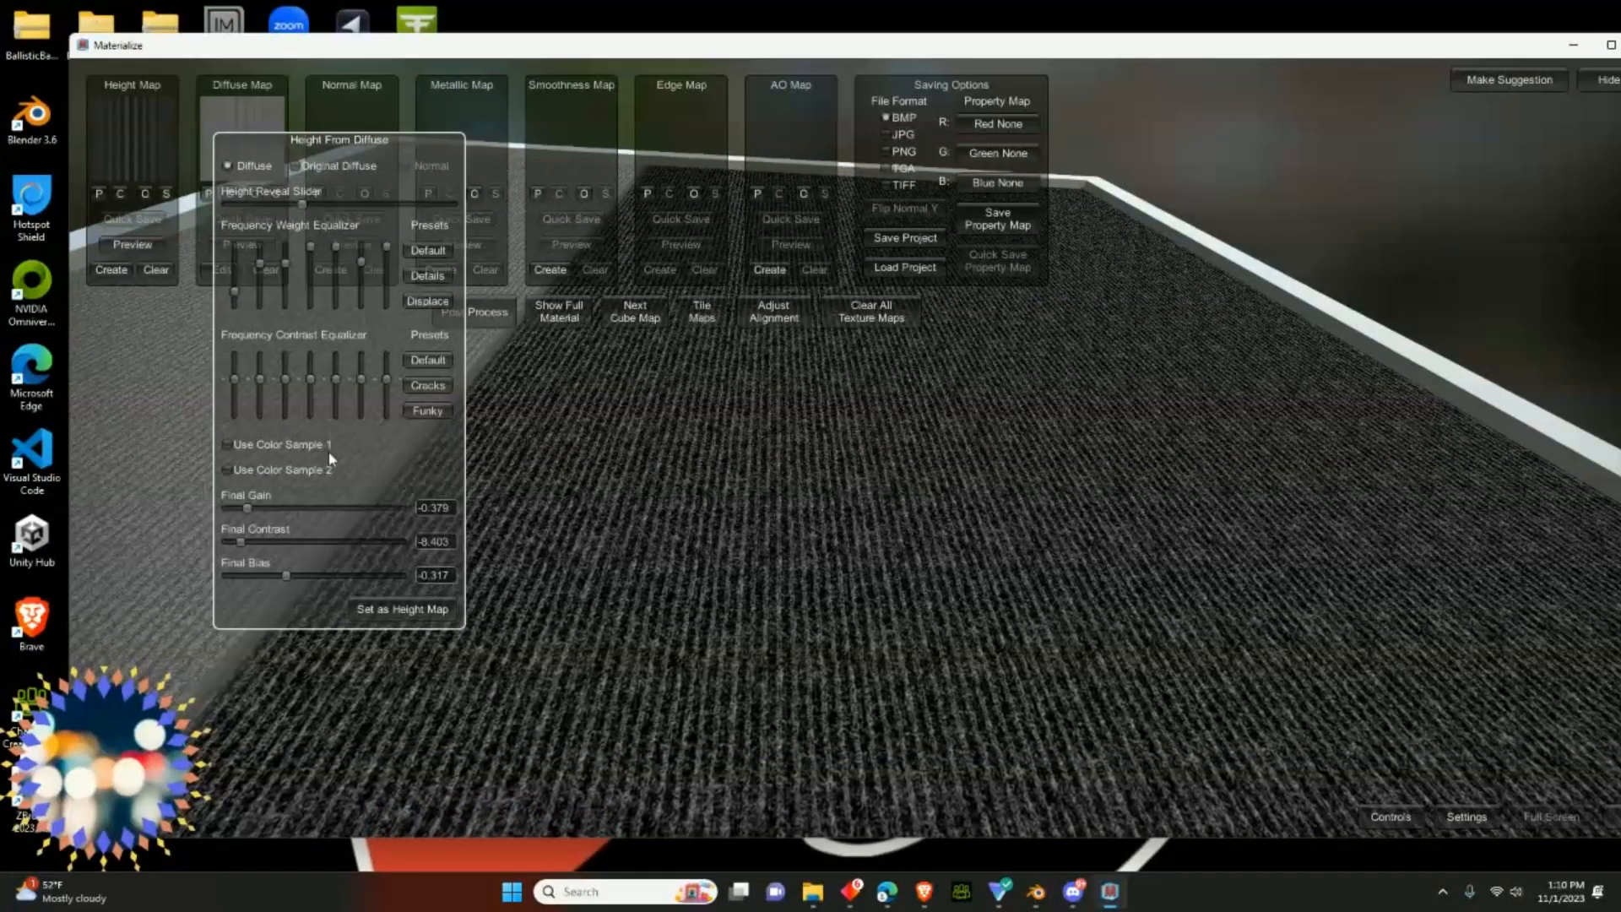
- Move the height settings window aside, start creating a normal map from the height map, and set its Pre Contrast to 37.548
left_click_drag(402, 135, 619, 464)
left_click(332, 271)
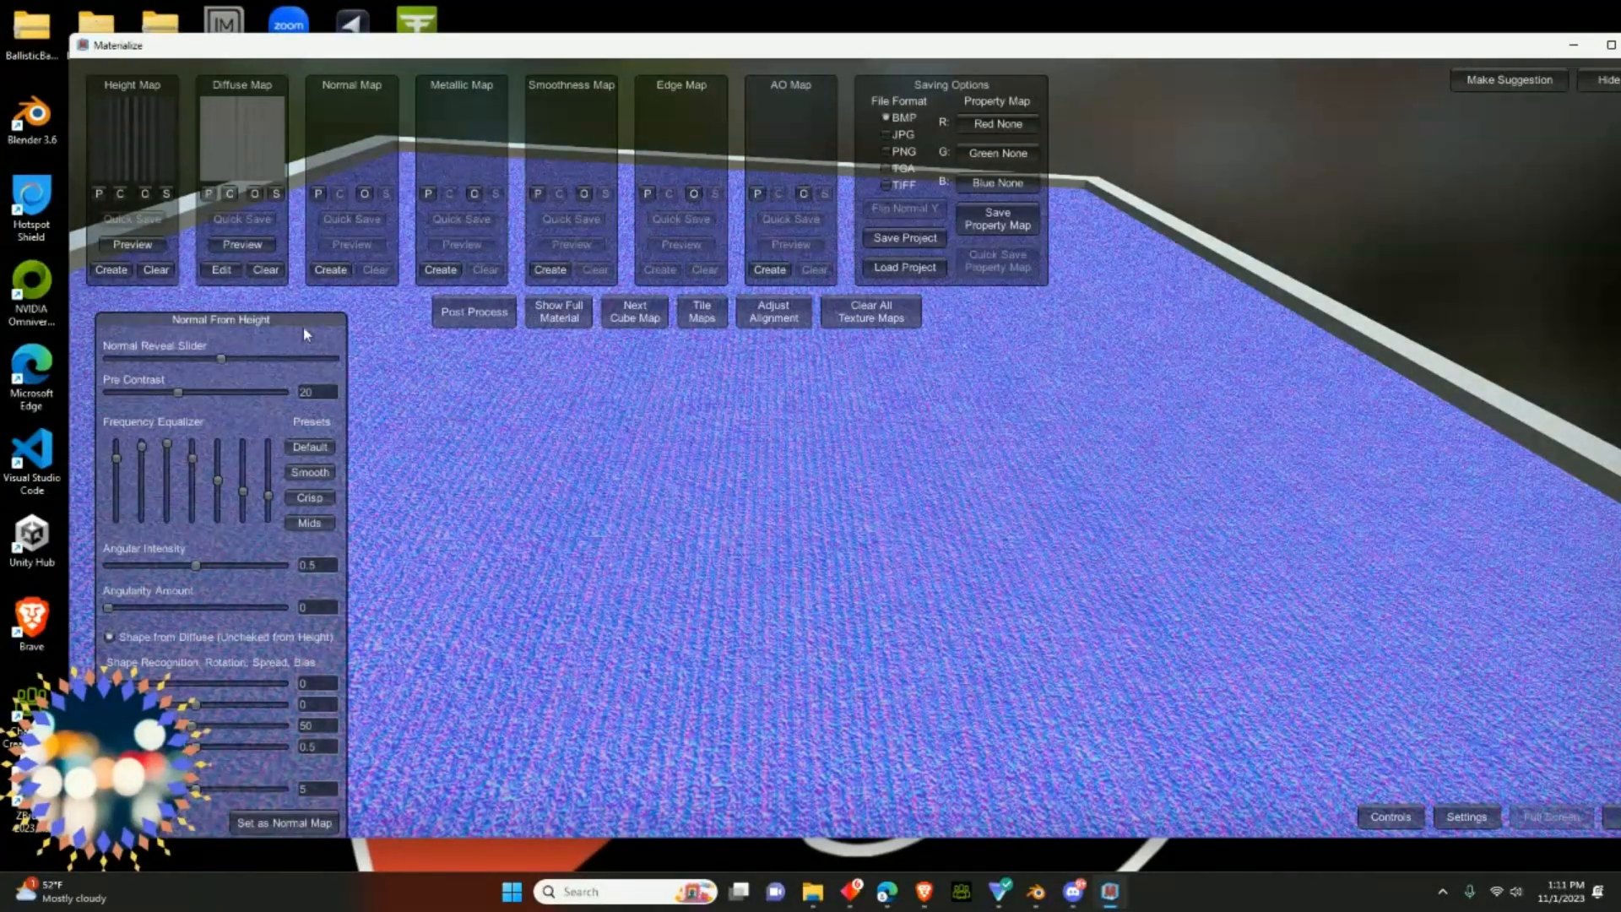
left_click_drag(302, 327, 235, 319)
scroll(549, 447, "down", 2)
mouse_move(549, 450)
middle_mouse_down()
mouse_move(593, 441)
mouse_move(577, 437)
middle_mouse_up()
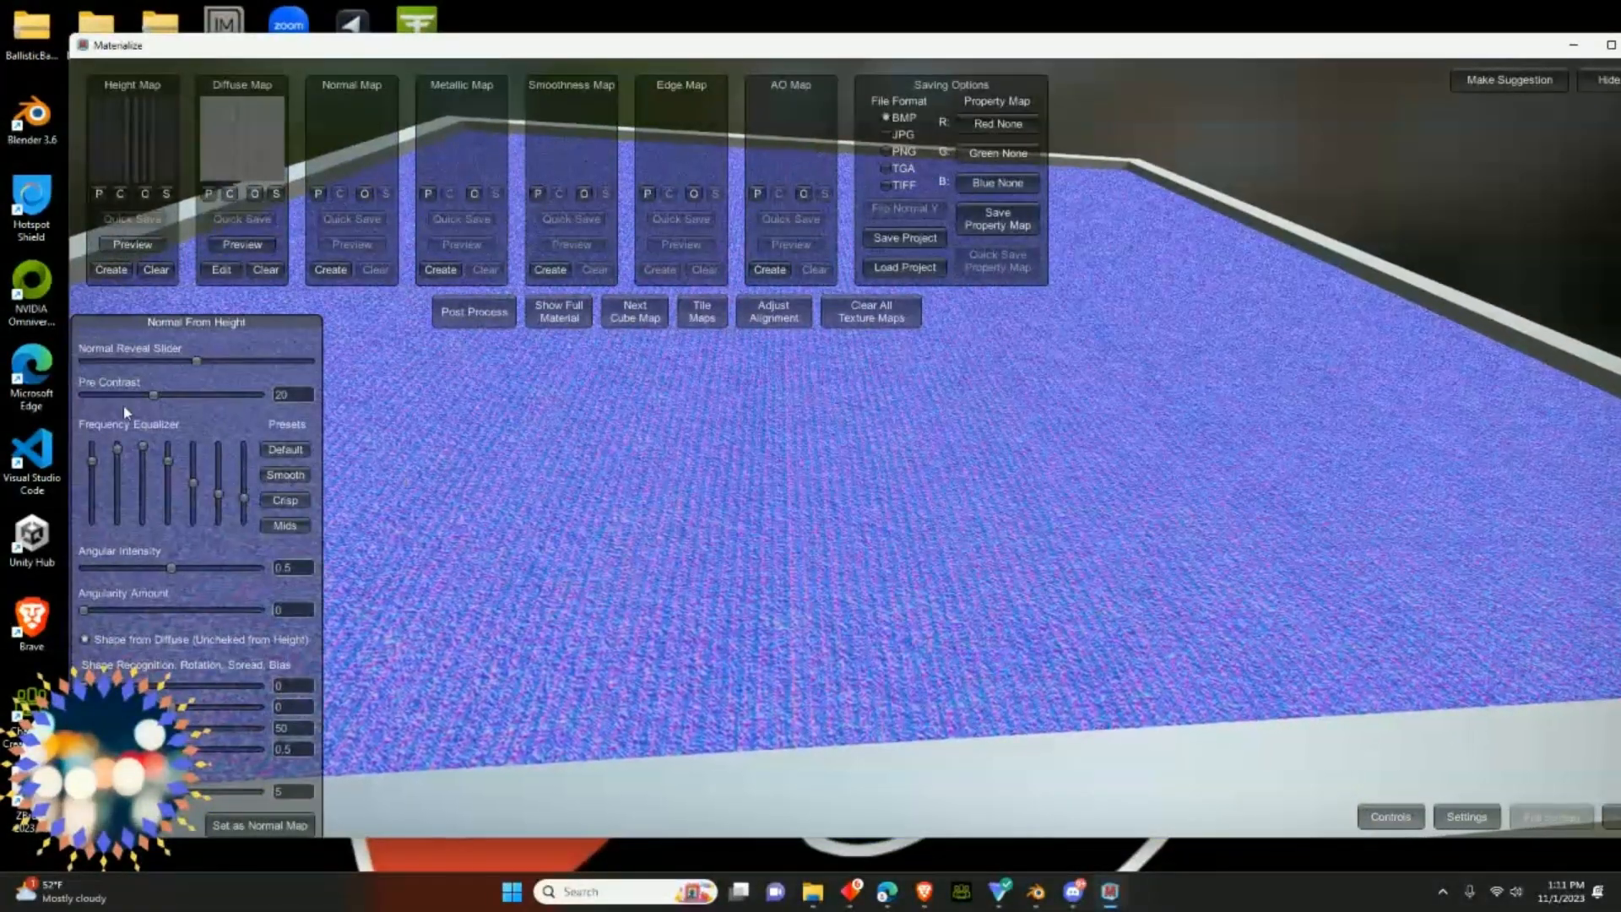
left_click_drag(154, 395, 186, 391)
left_click_drag(226, 394, 216, 394)
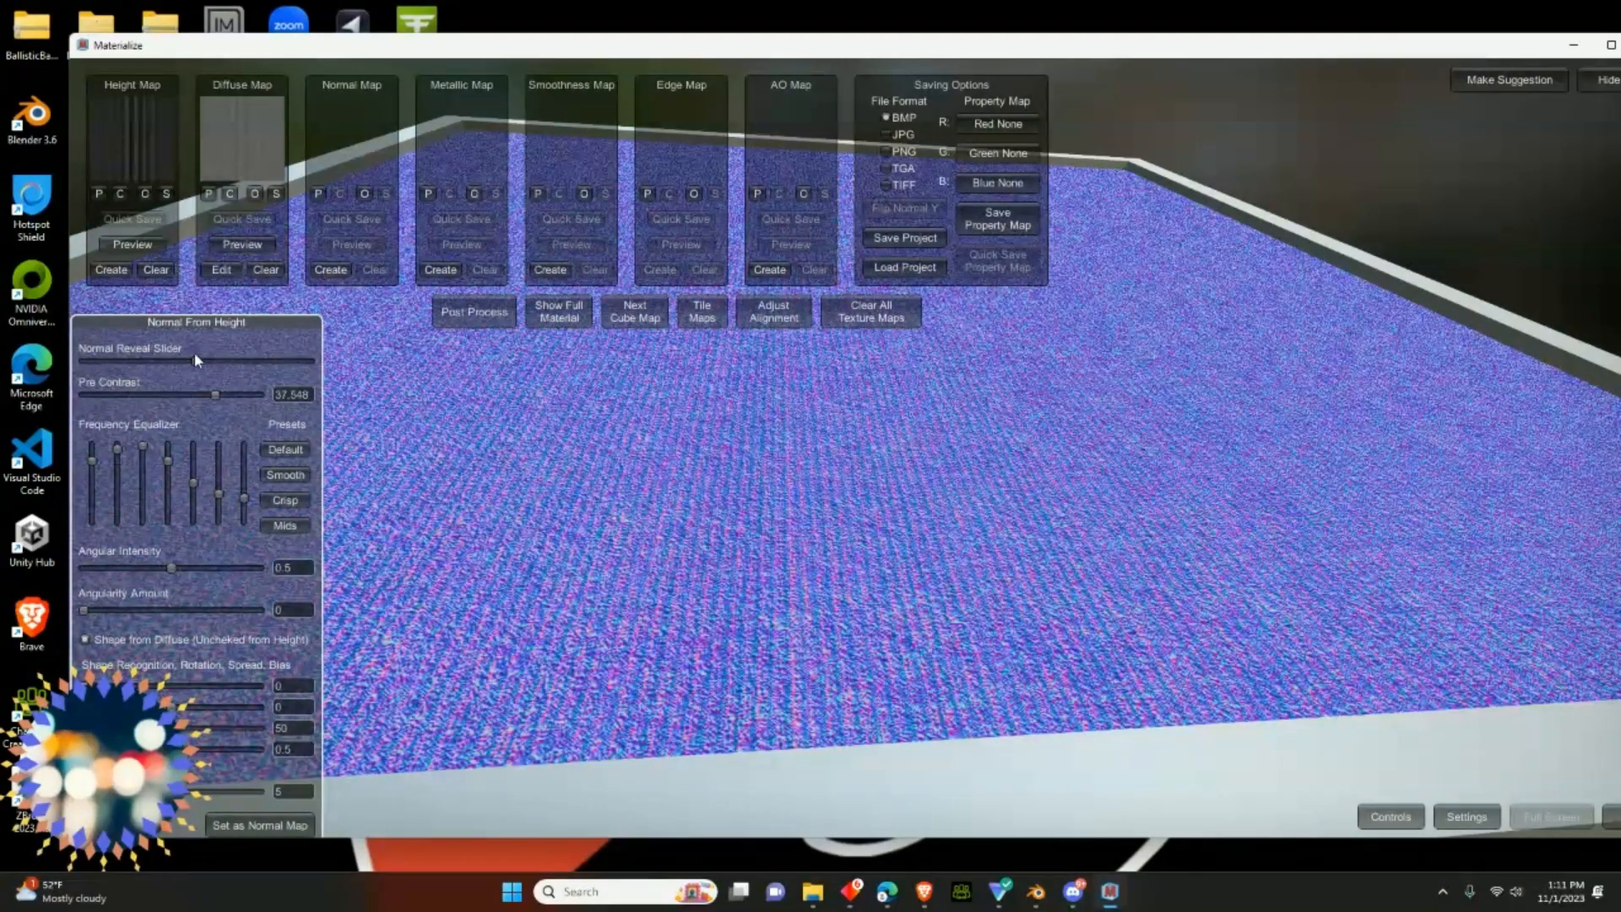
- Set the normal map's Angular Intensity to 0.6826, Angularity Amount to 0.3701, Shape Recognition to 0.4471 and Rotation to 1.1775
left_click_drag(195, 353, 255, 179)
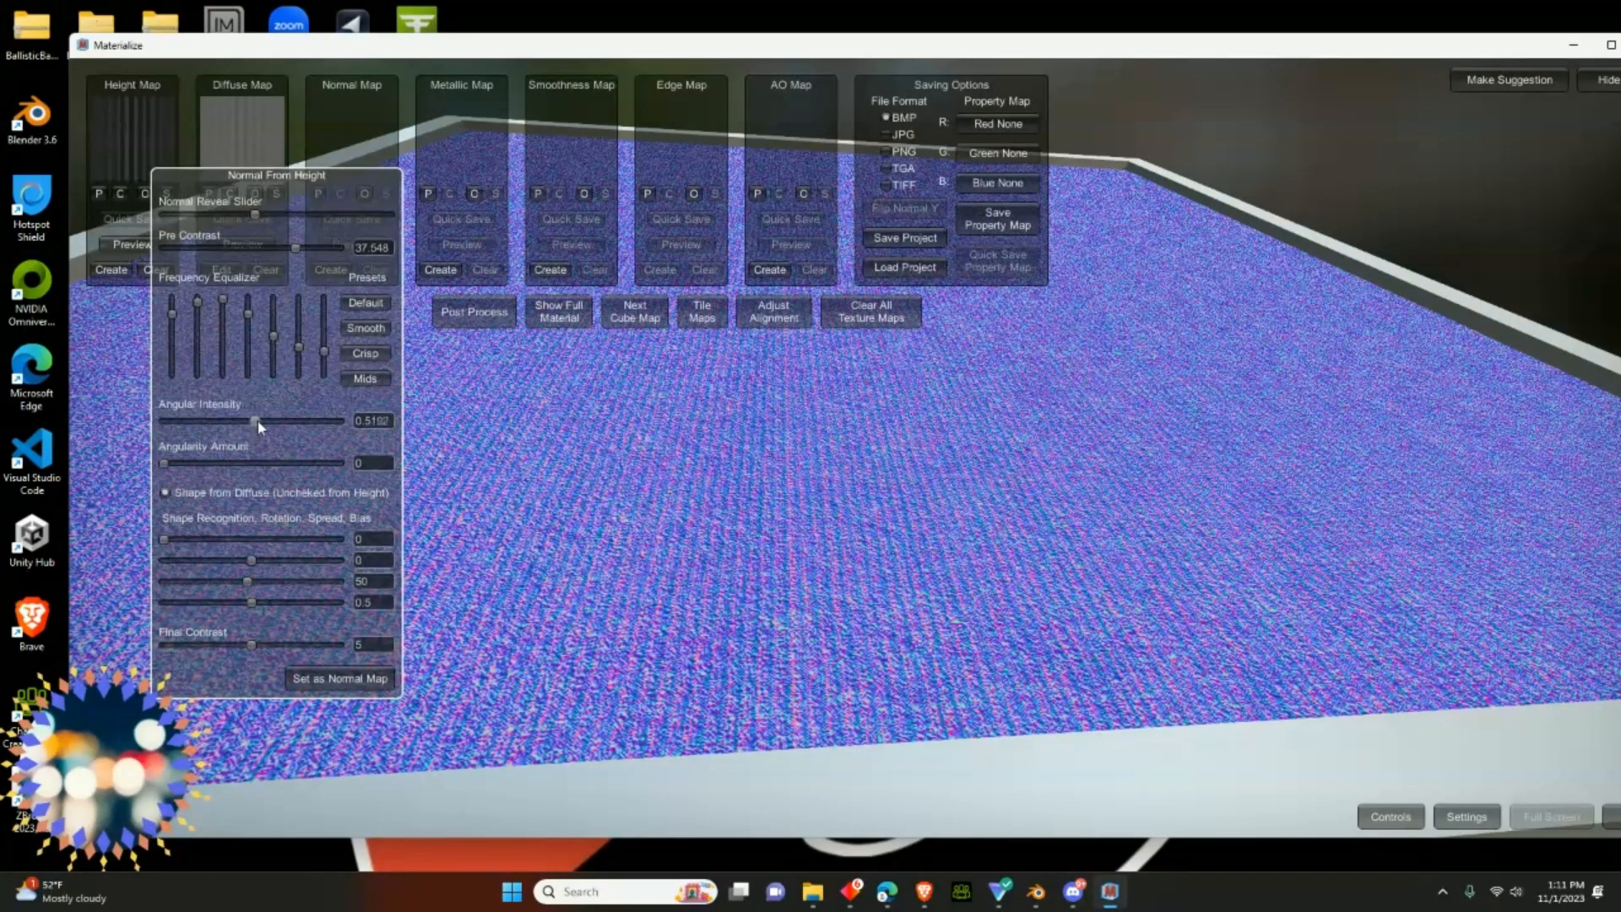
left_click_drag(328, 419, 283, 421)
left_click_drag(164, 463, 229, 466)
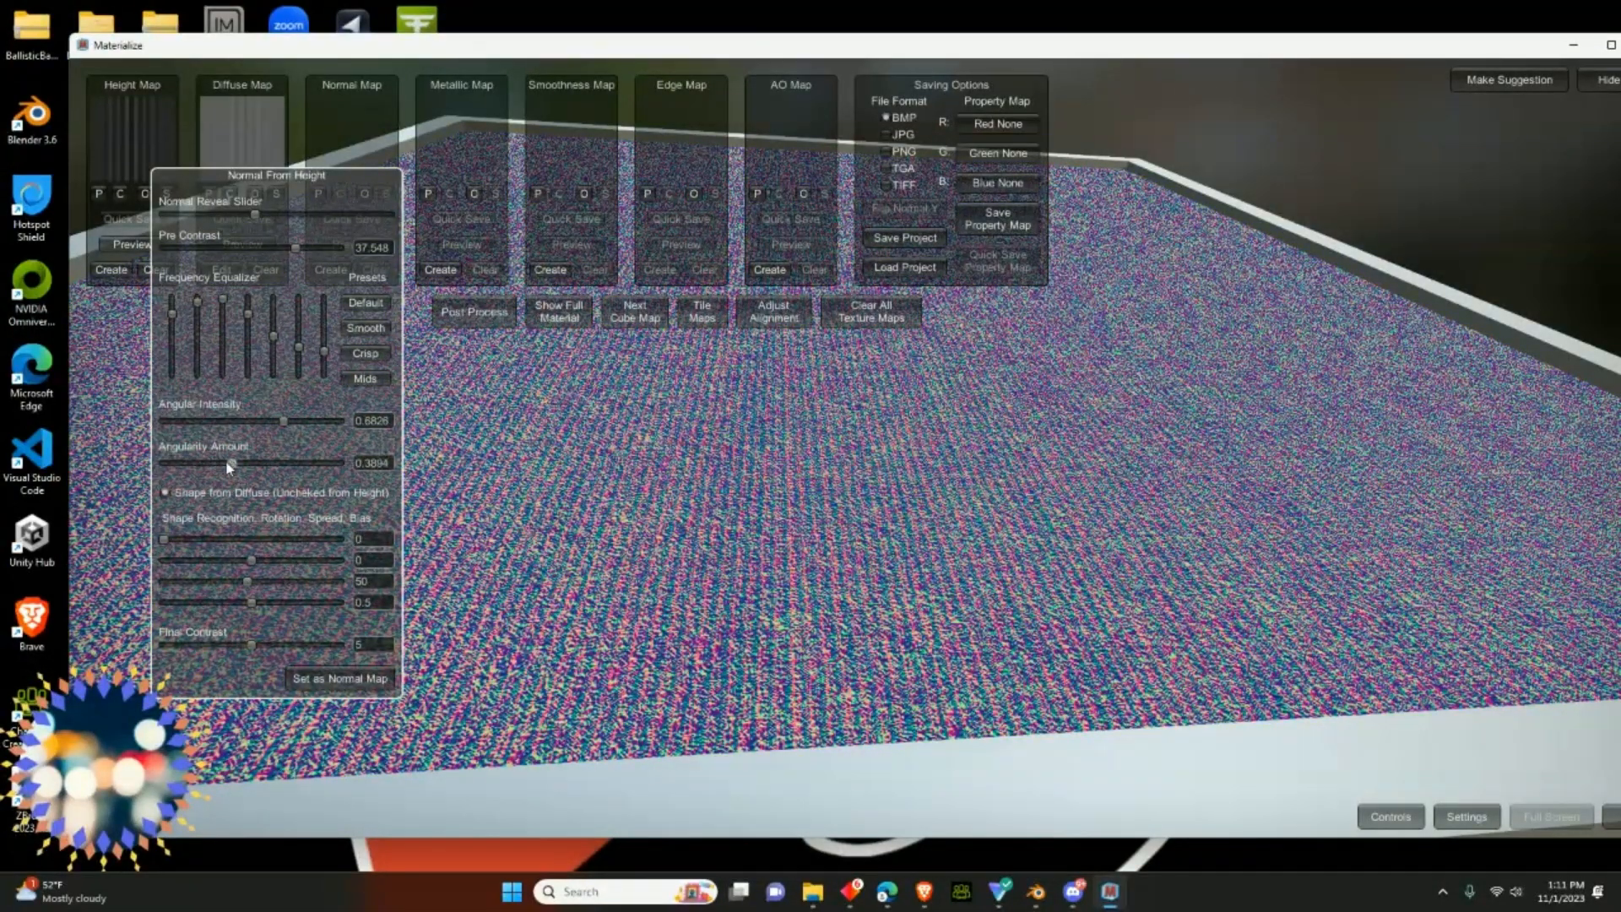
left_click_drag(165, 538, 289, 555)
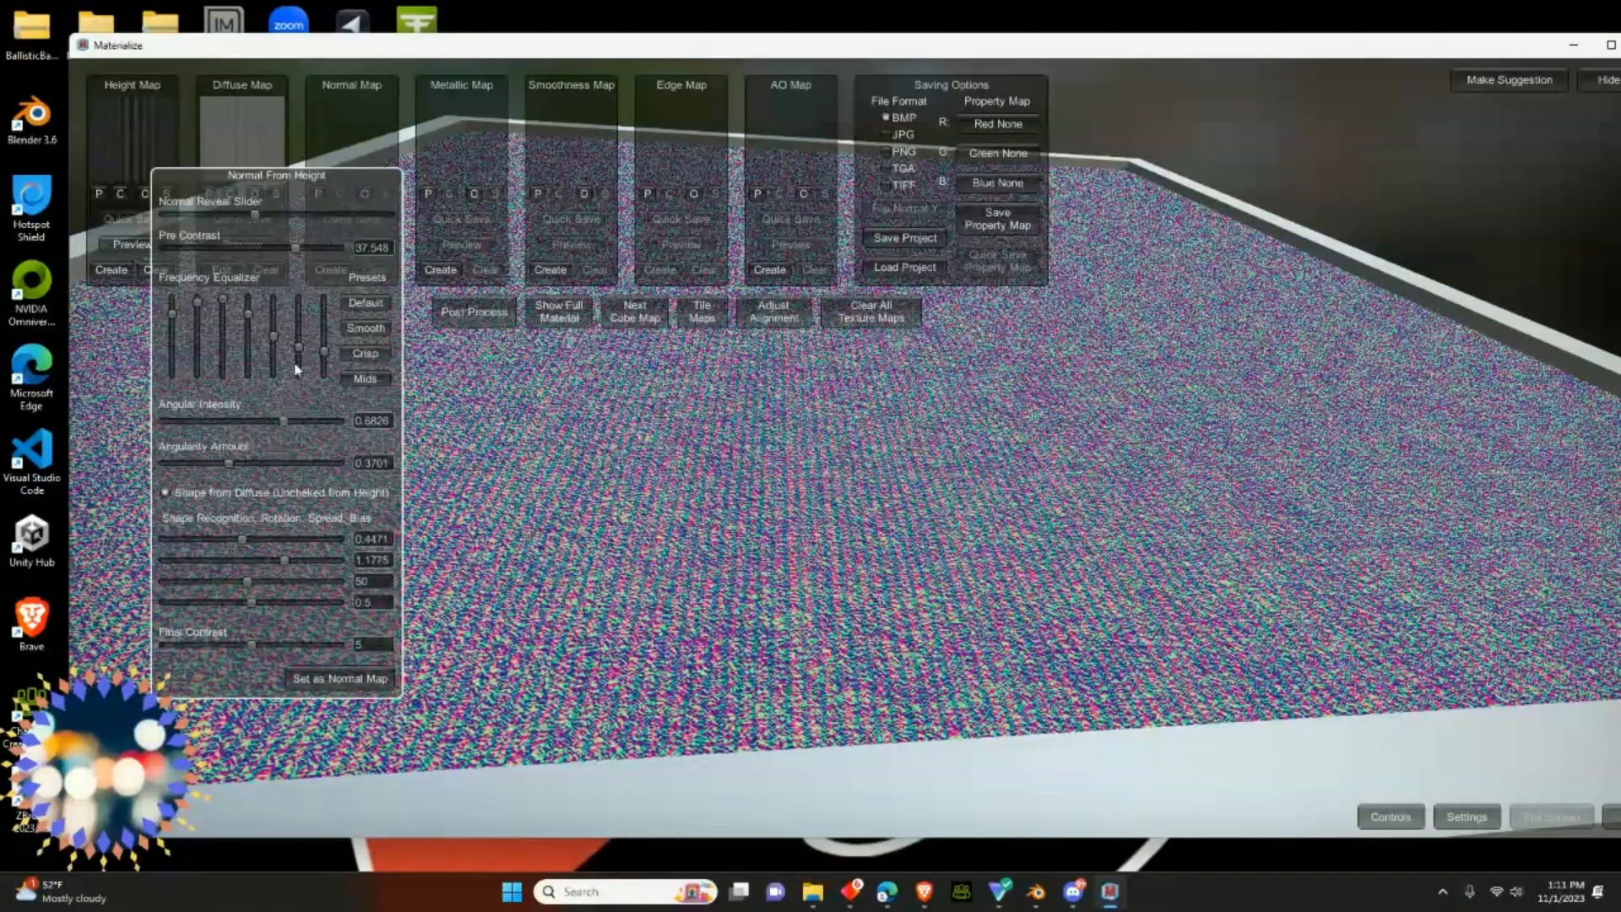
- Set Shape Recognition to 0.5144, Rotation to 1.57, Spread to 45, Bias to 0.5096 and Angularity Amount to 0.5961, and apply the normal map
left_click_drag(299, 191, 325, 125)
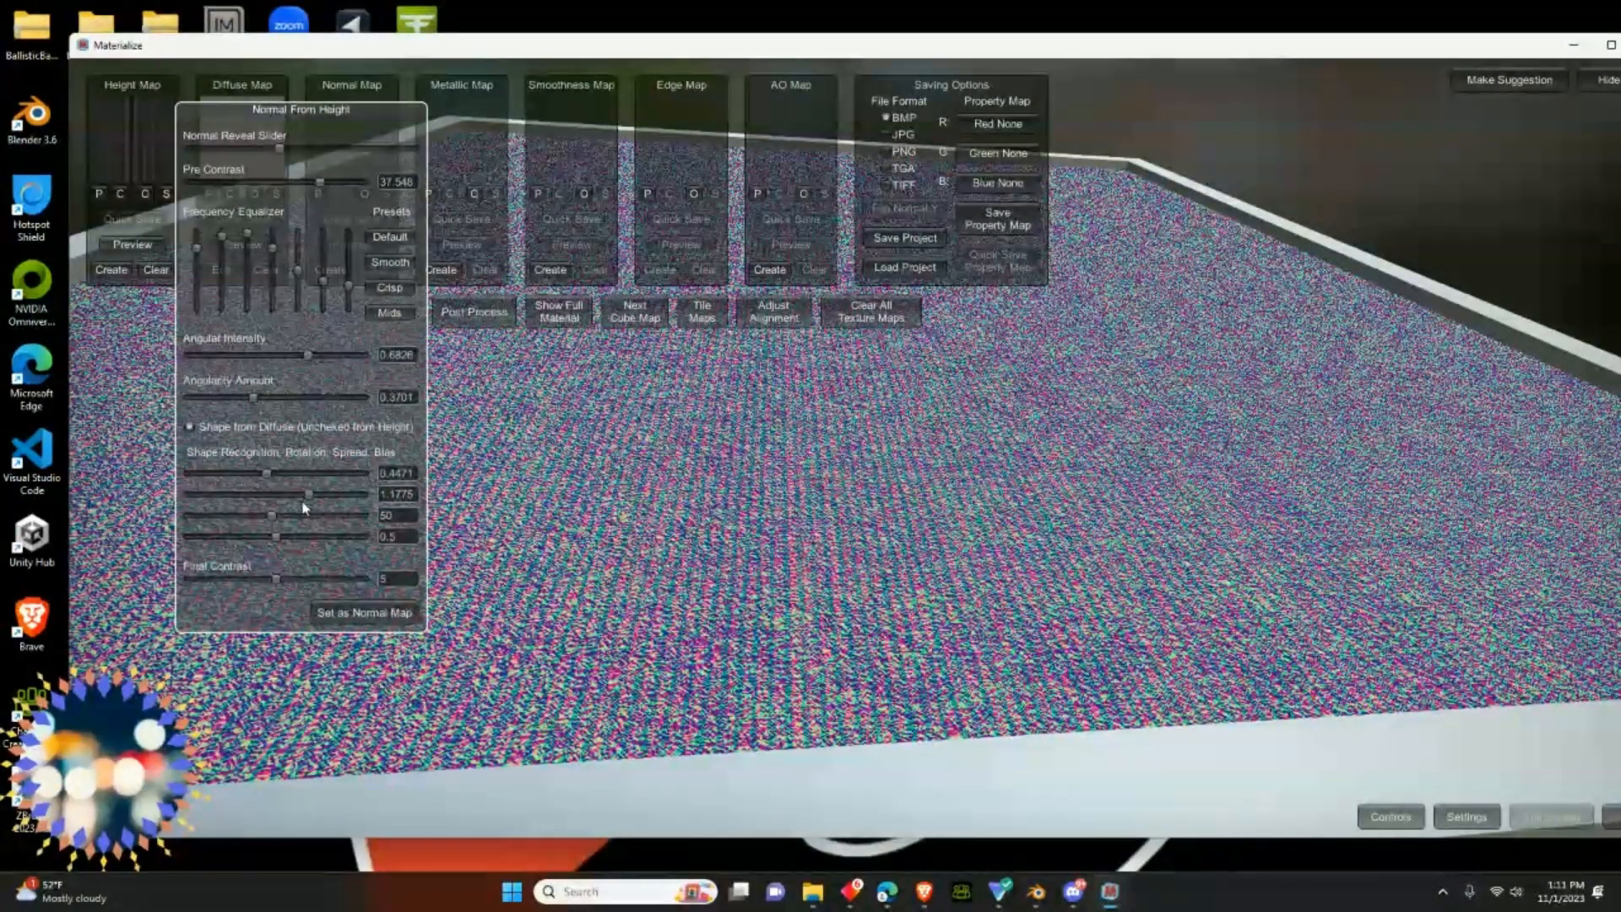
left_click_drag(276, 532, 279, 471)
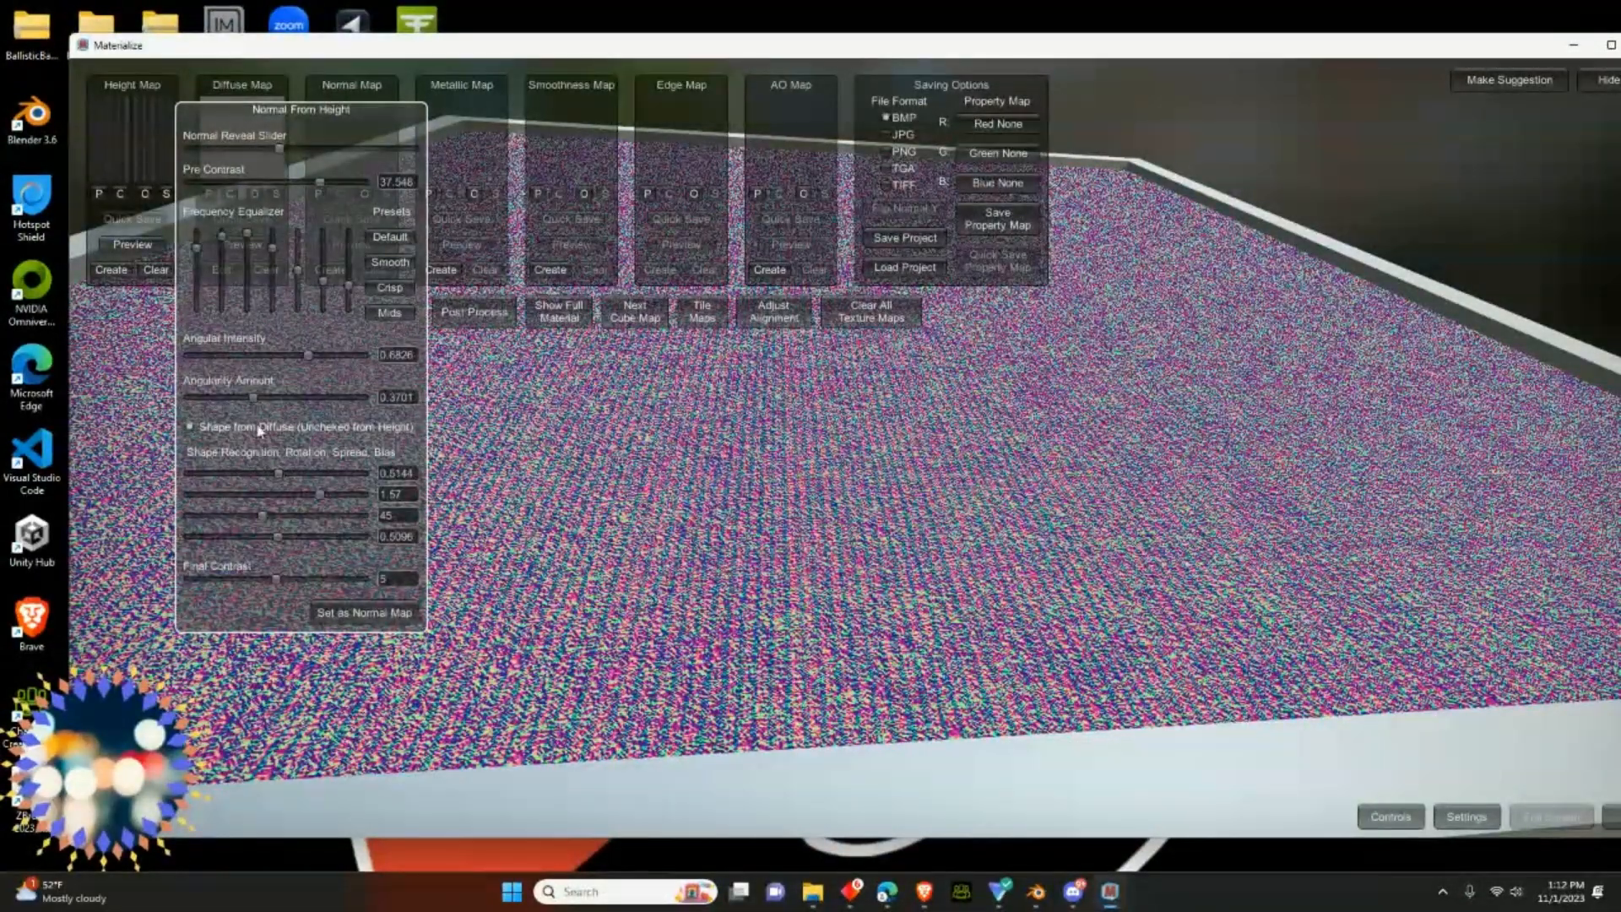
left_click_drag(253, 400, 294, 400)
left_click(360, 614)
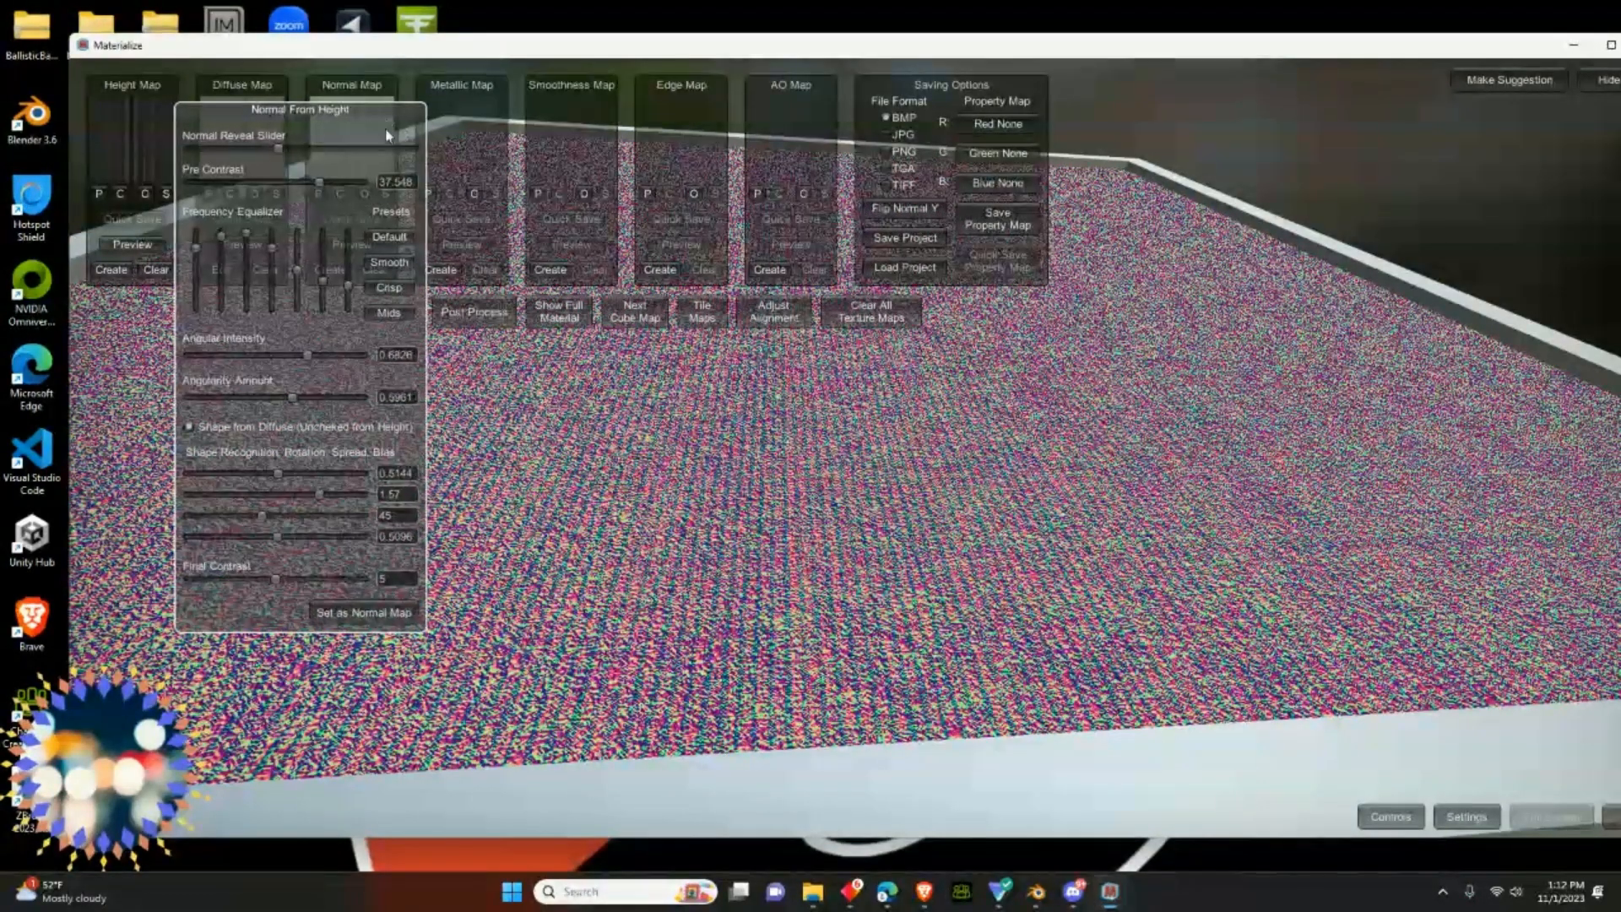
- Move the normal settings window aside, create a metallic map from the original diffuse with the reveal slider at maximum, and apply it
left_click_drag(383, 123, 1418, 152)
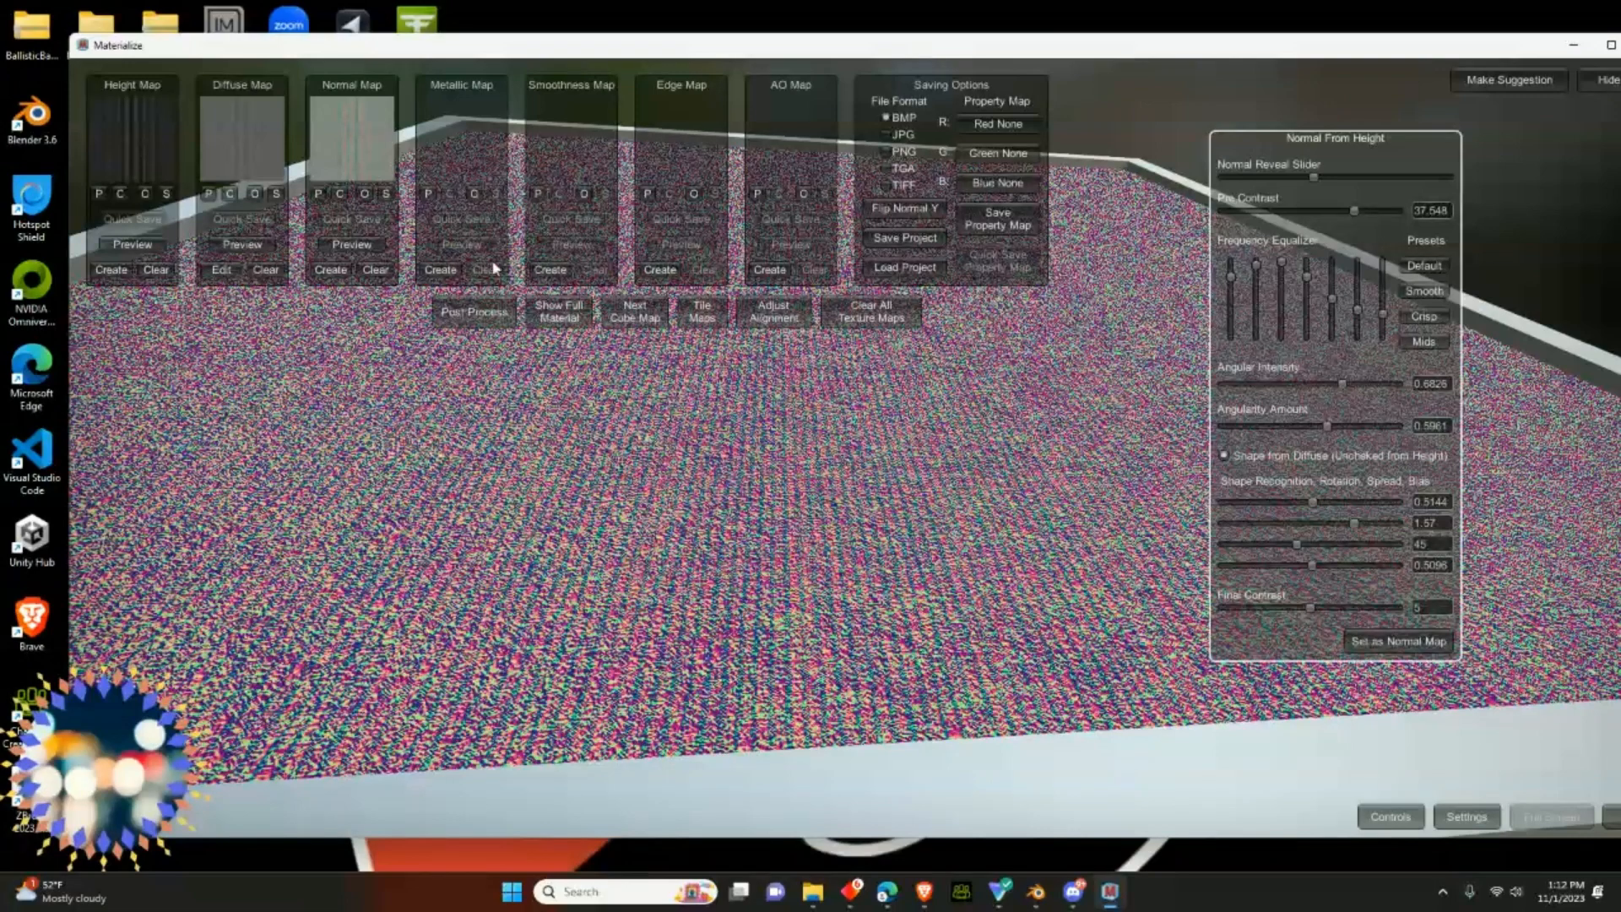
left_click(447, 267)
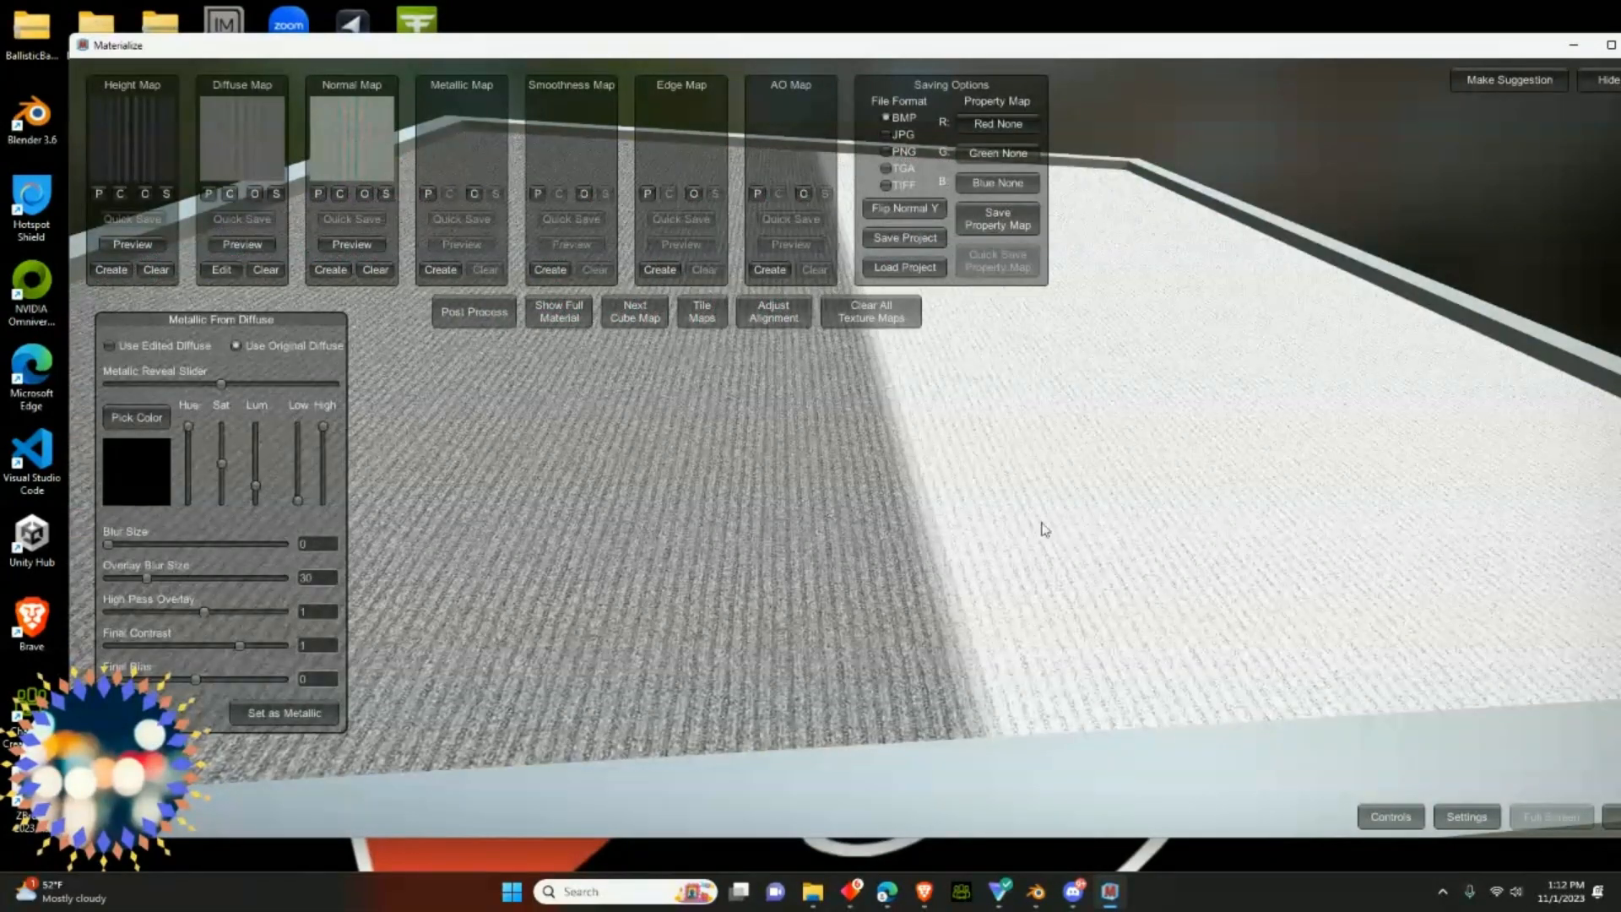
left_click_drag(218, 392, 357, 439)
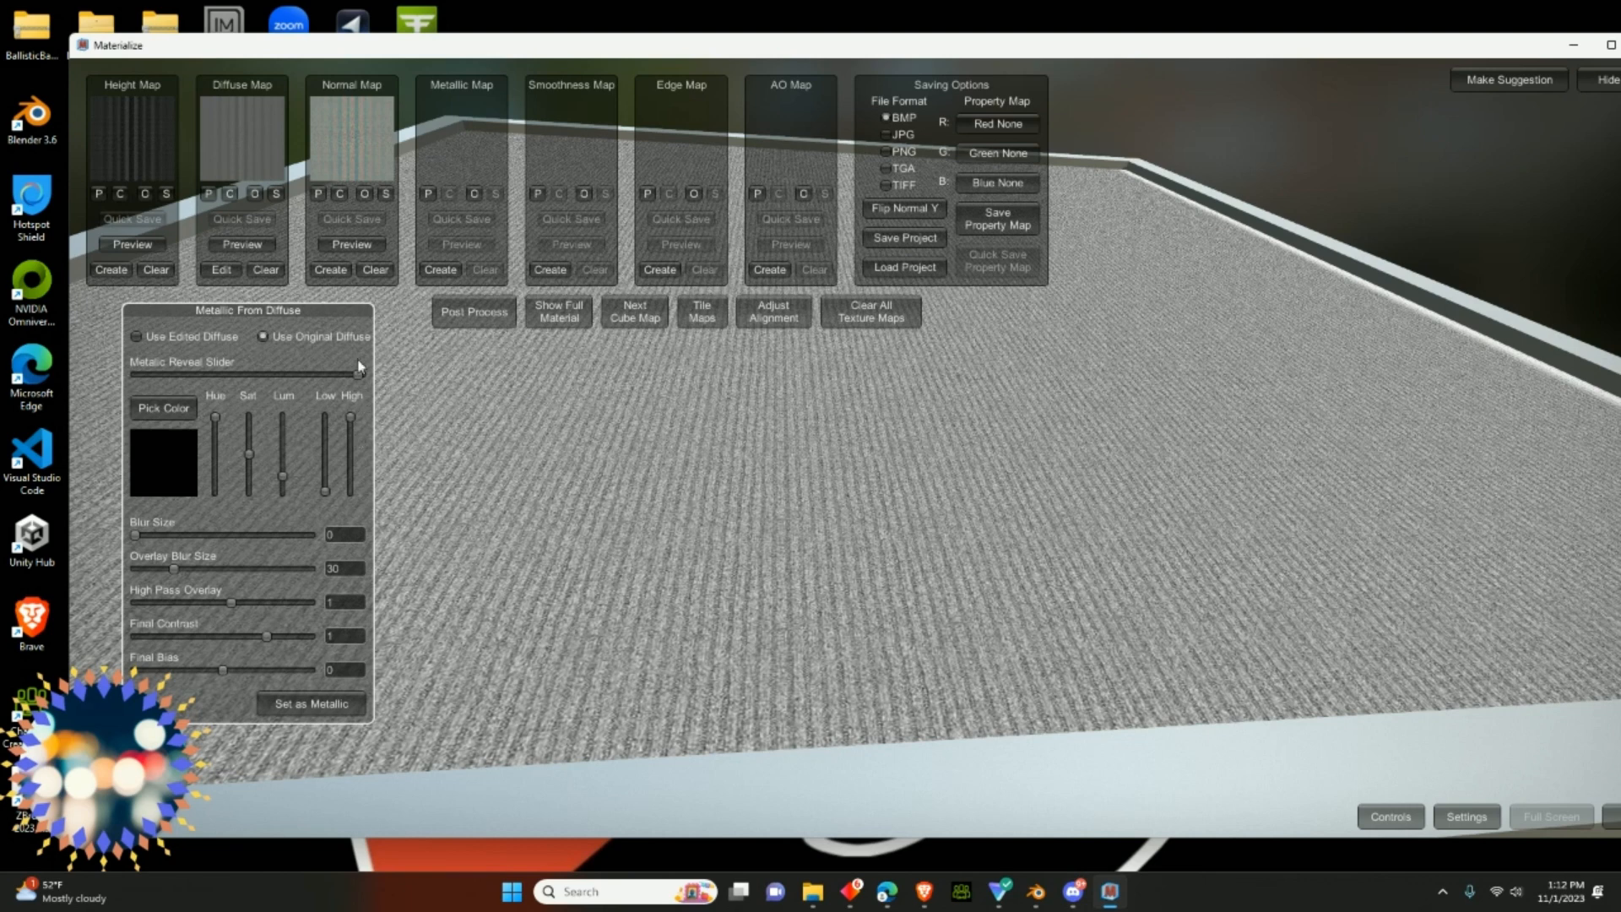
left_click_drag(339, 318, 389, 317)
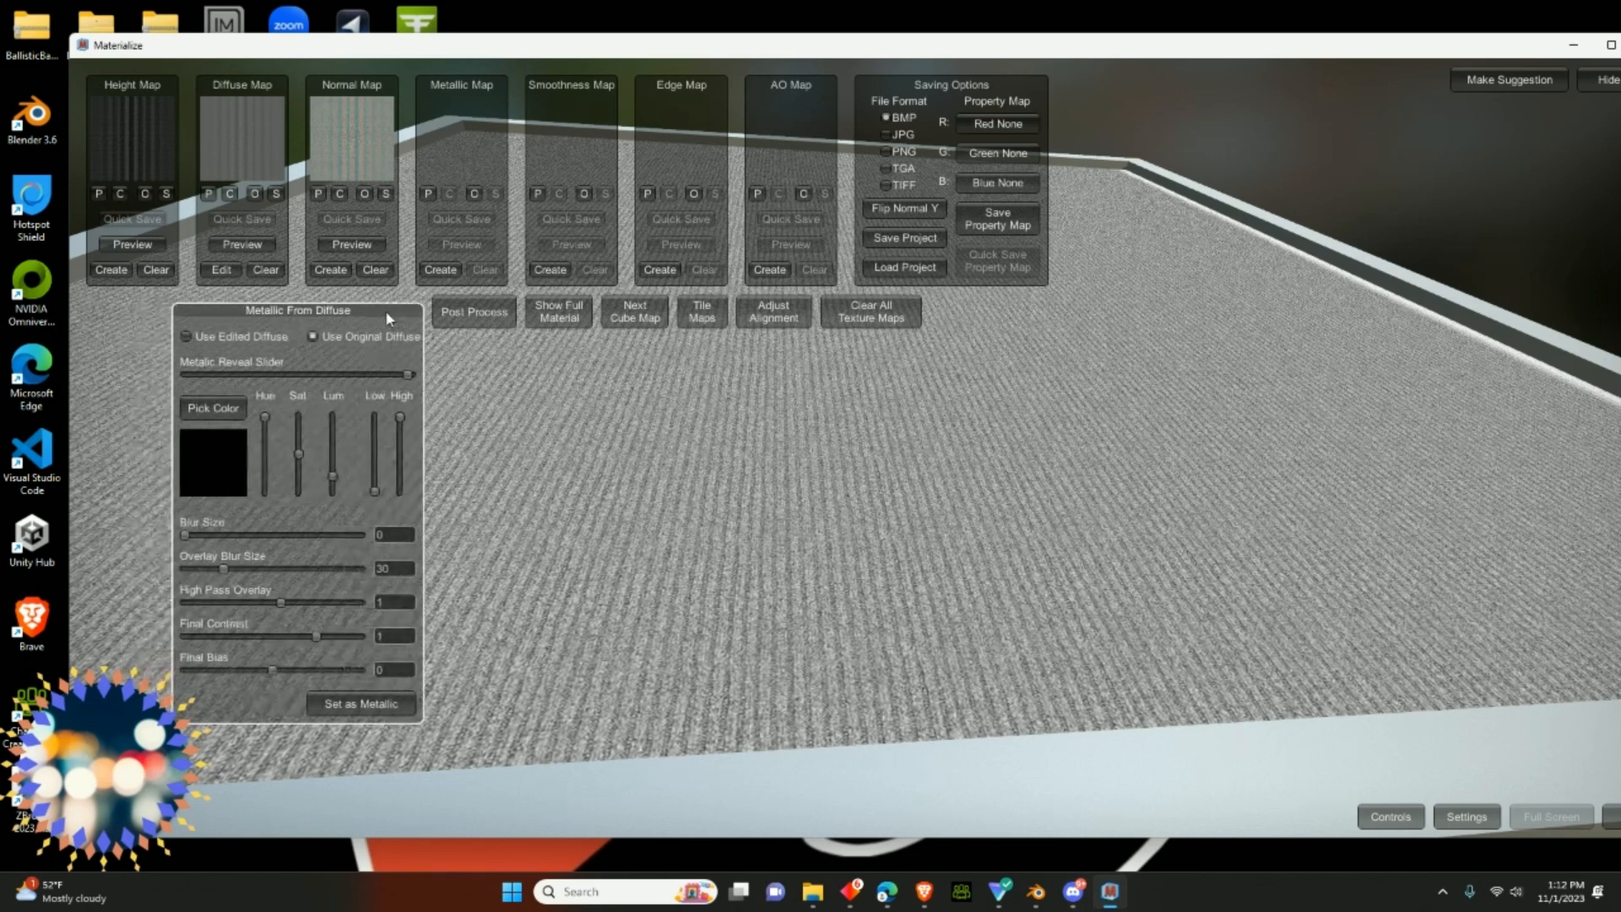
left_click(343, 703)
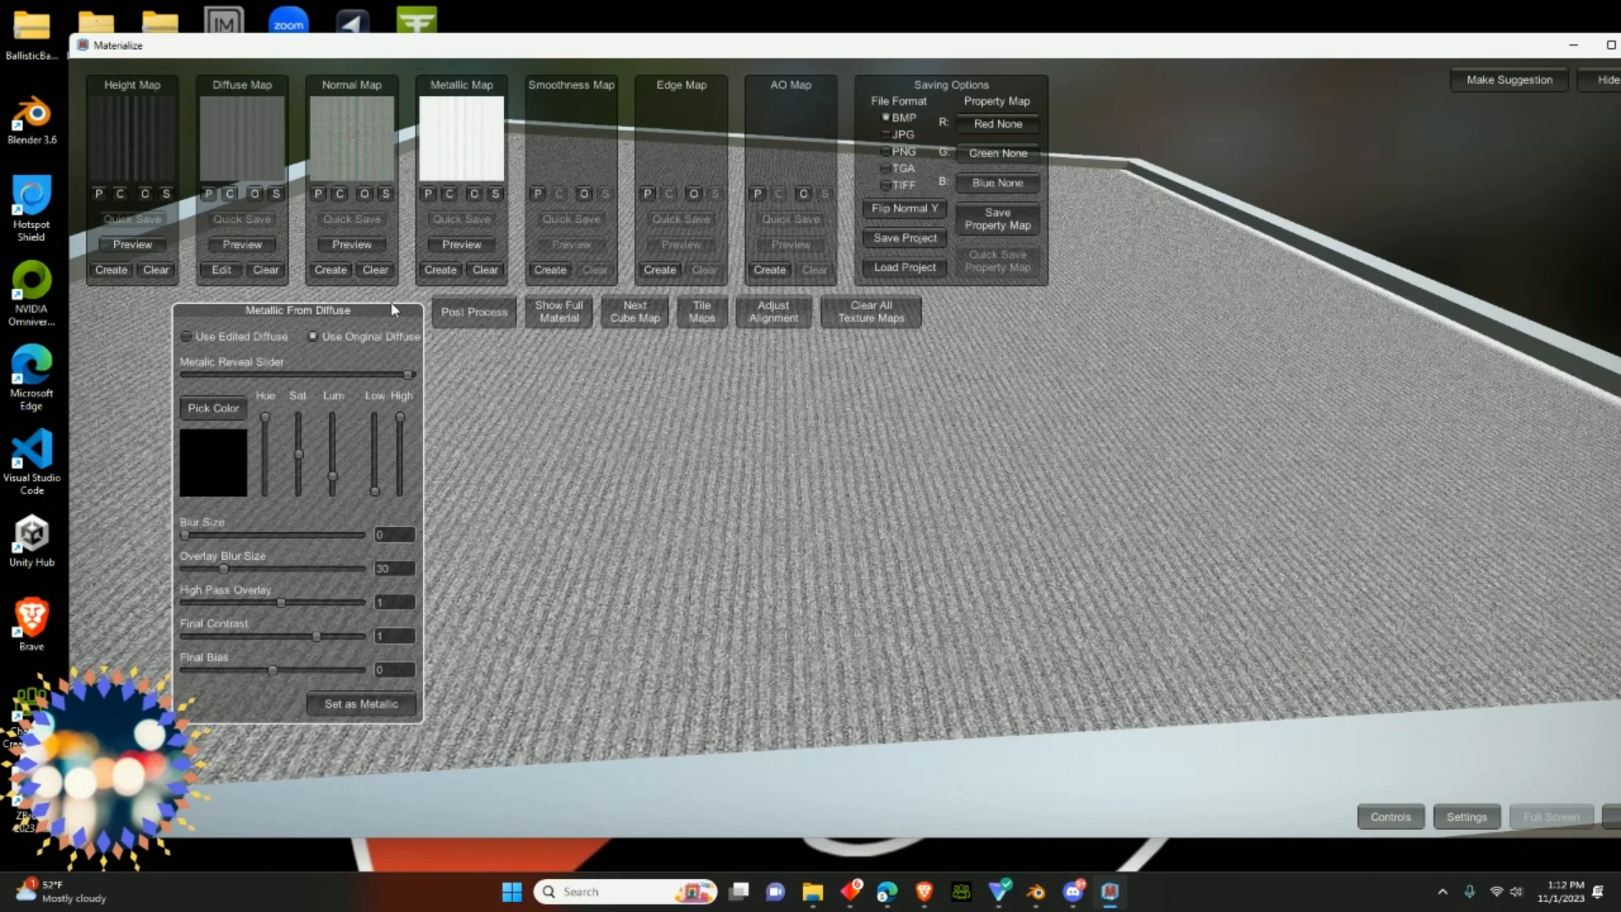
- Start creating a smoothness map from the original diffuse, set Metal Smoothness to 0.3538, and reveal about a third of the surface
left_click_drag(392, 309, 309, 313)
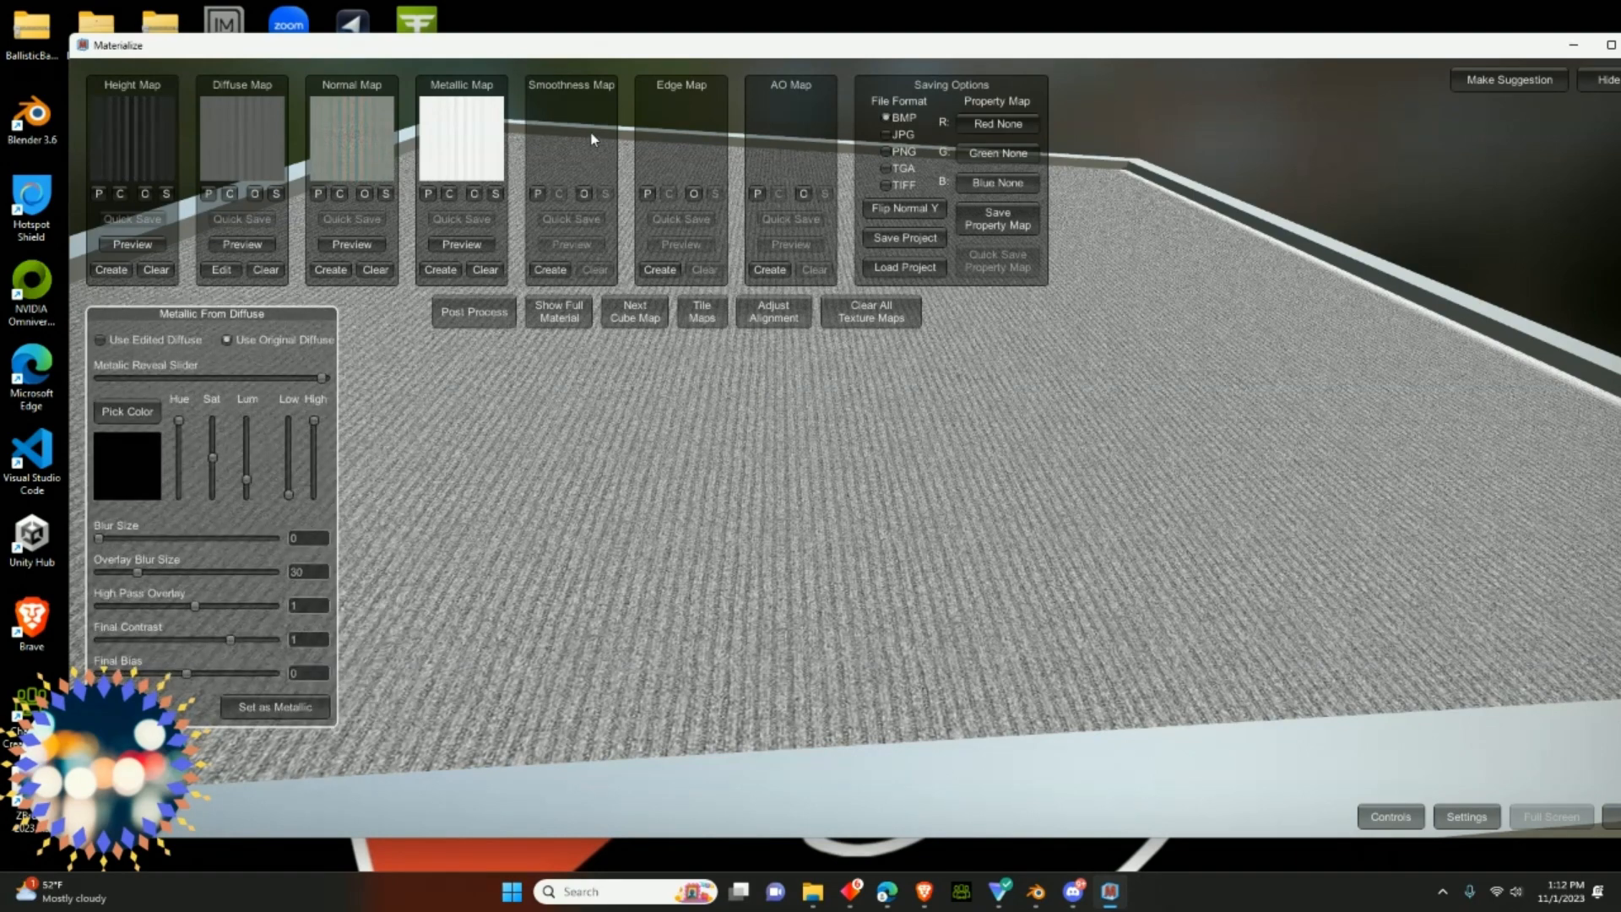
left_click(552, 270)
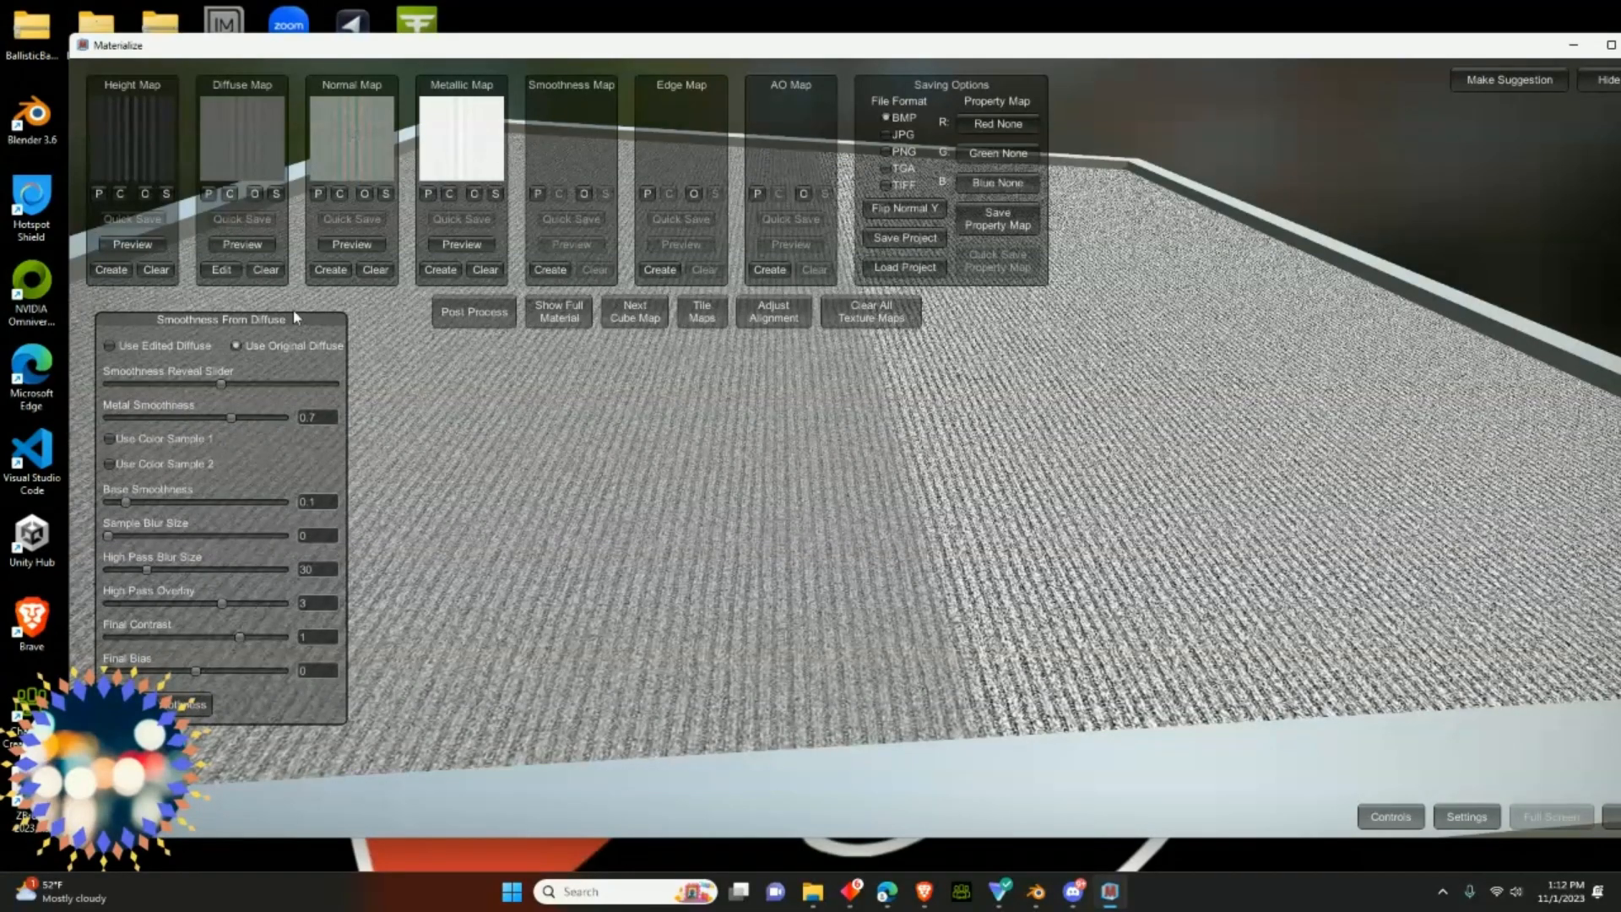
left_click_drag(287, 317, 646, 255)
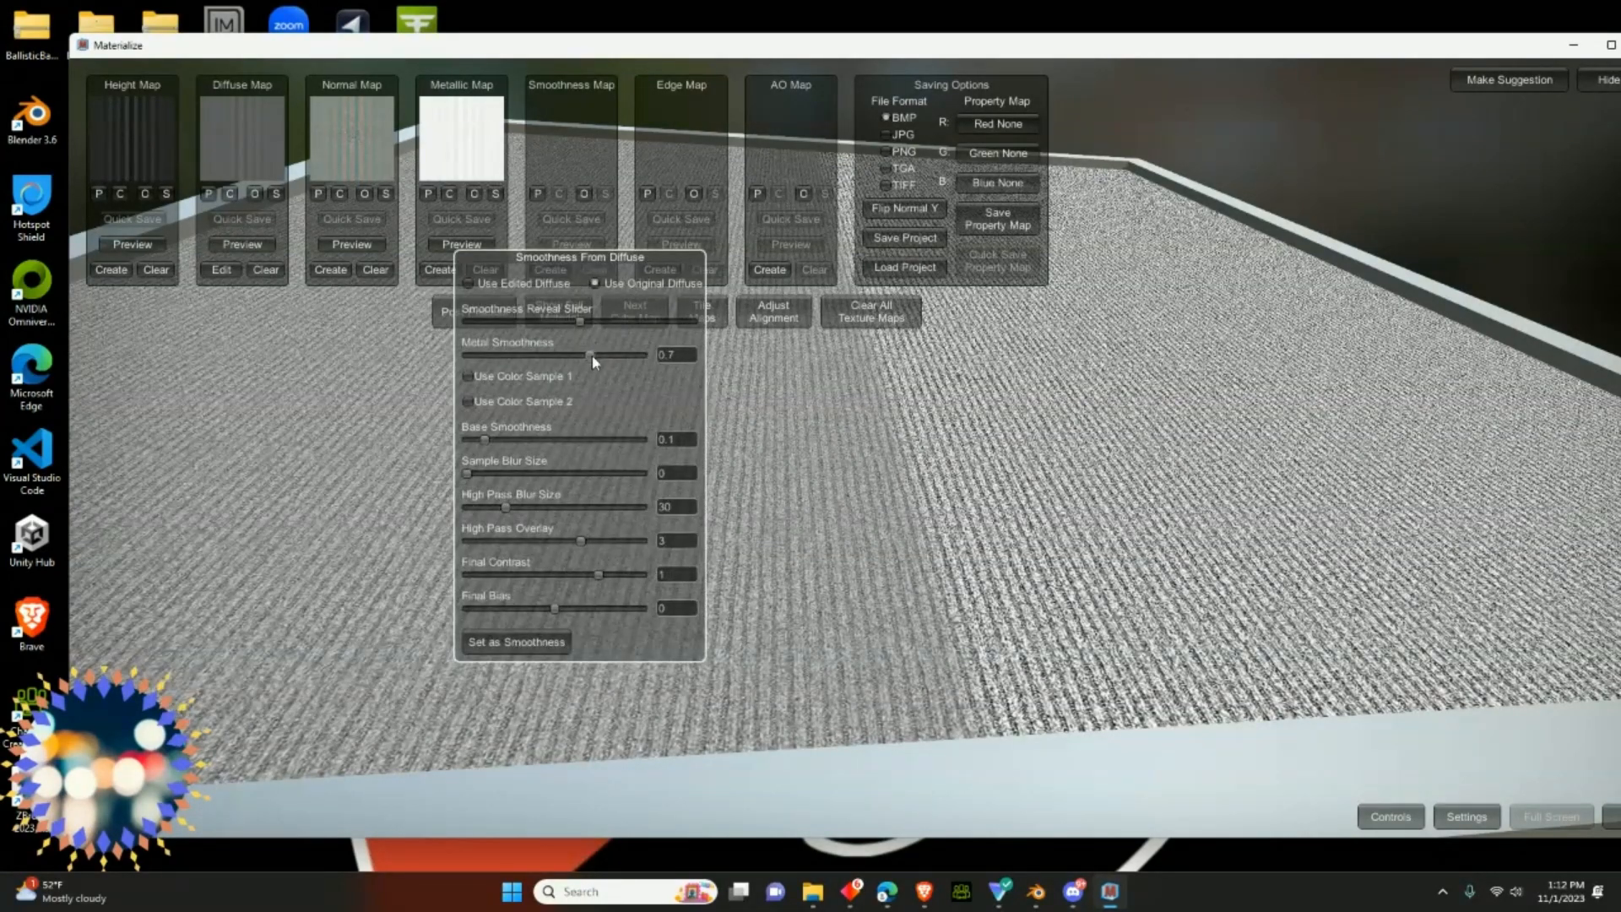
mouse_move(591, 355)
left_mouse_down()
mouse_move(494, 376)
mouse_move(545, 359)
left_mouse_up()
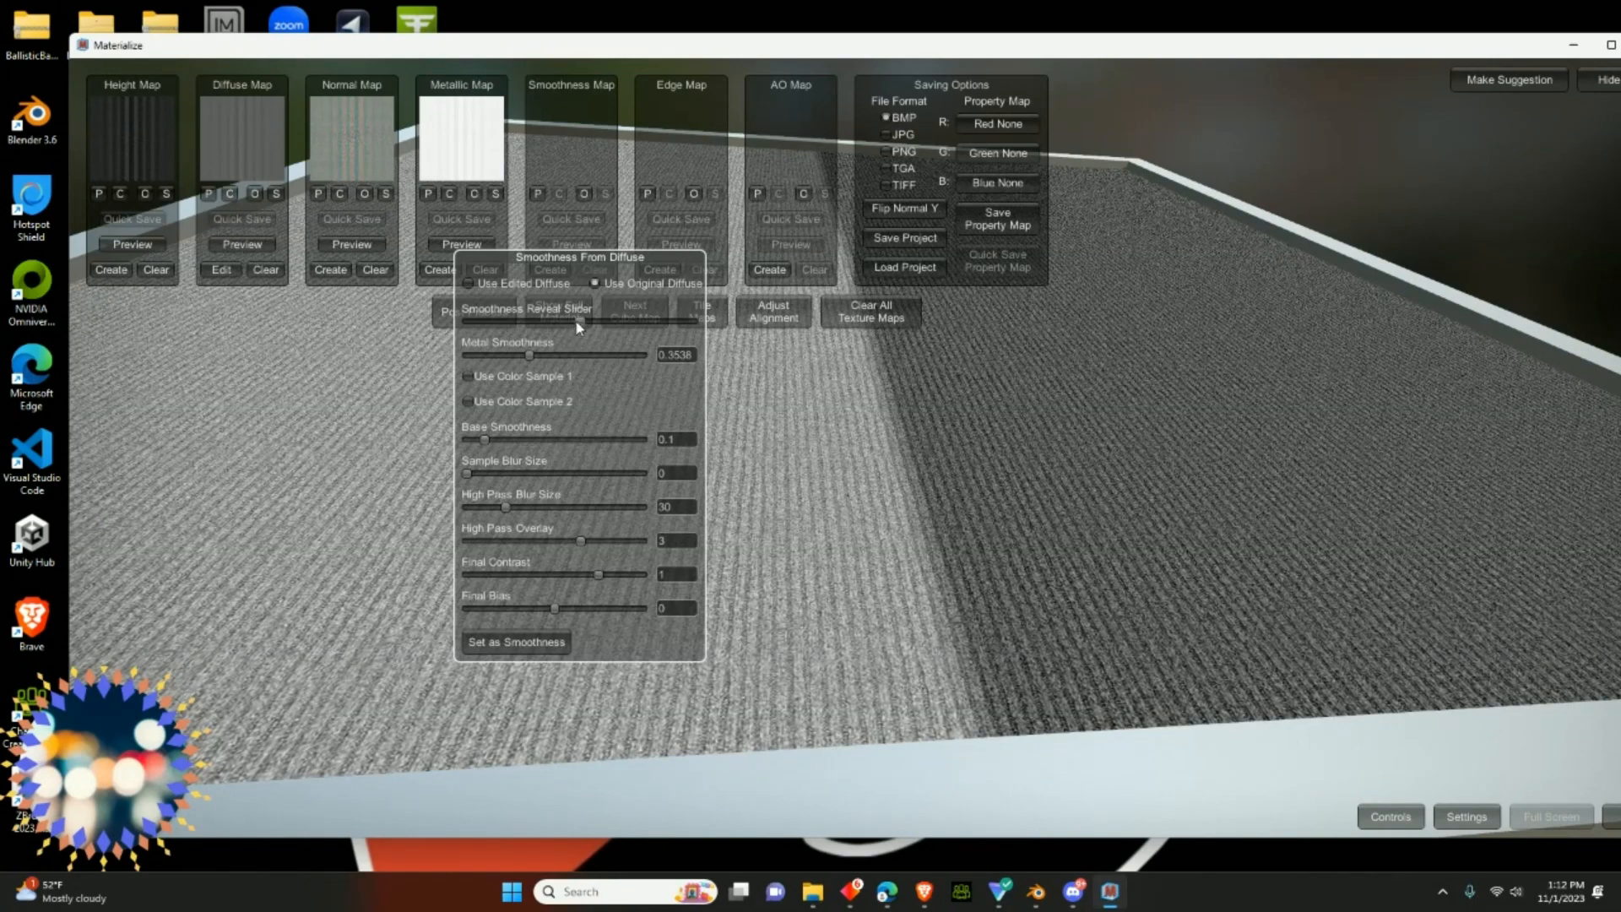
mouse_move(577, 322)
left_mouse_down()
mouse_move(611, 324)
mouse_move(528, 327)
mouse_move(547, 327)
left_mouse_up()
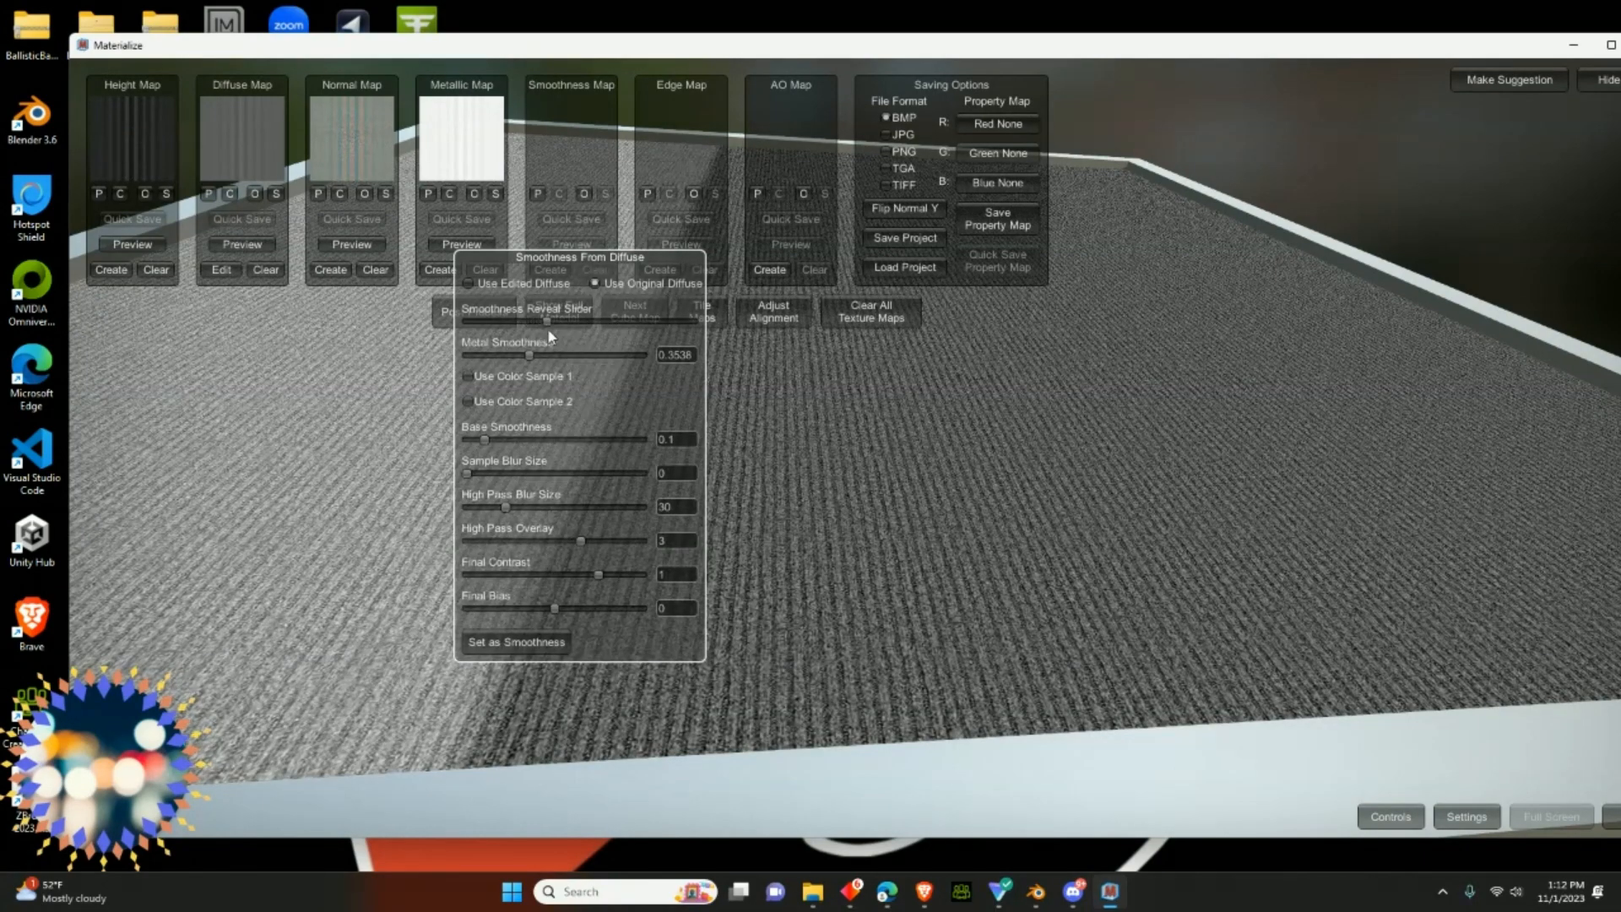
- Set Base Smoothness to about 0.076, Sample Blur Size to 43 and High Pass Overlay to 10, and apply the smoothness map
mouse_move(489, 440)
left_mouse_down()
mouse_move(603, 437)
mouse_move(484, 441)
left_mouse_up()
left_click_drag(594, 473, 554, 475)
left_click_drag(579, 539, 649, 527)
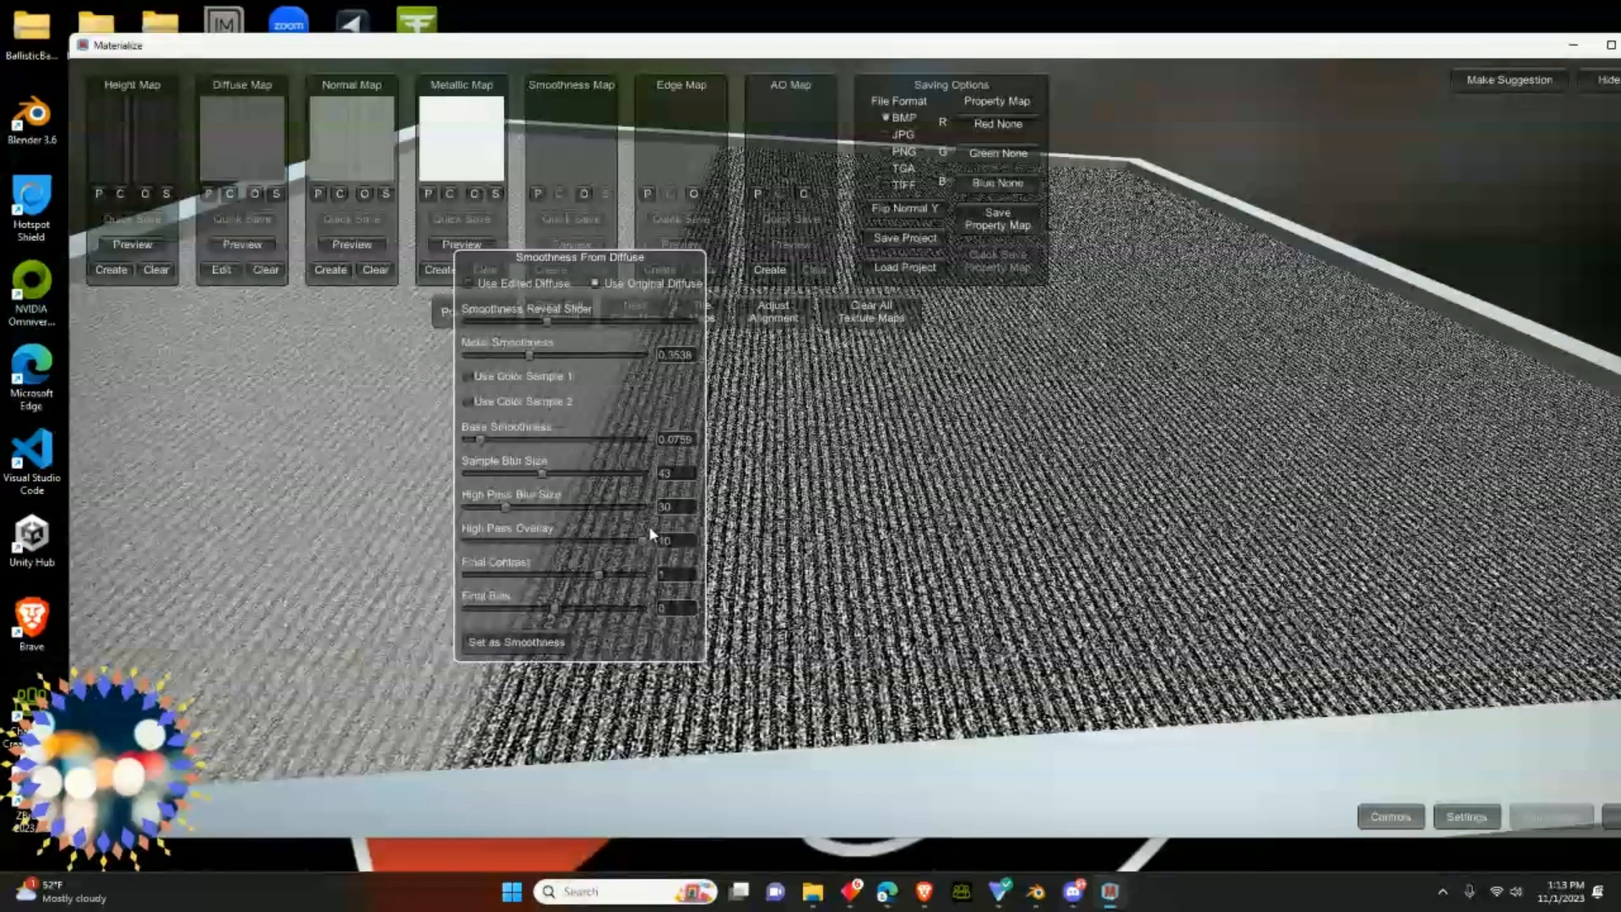
left_click(547, 643)
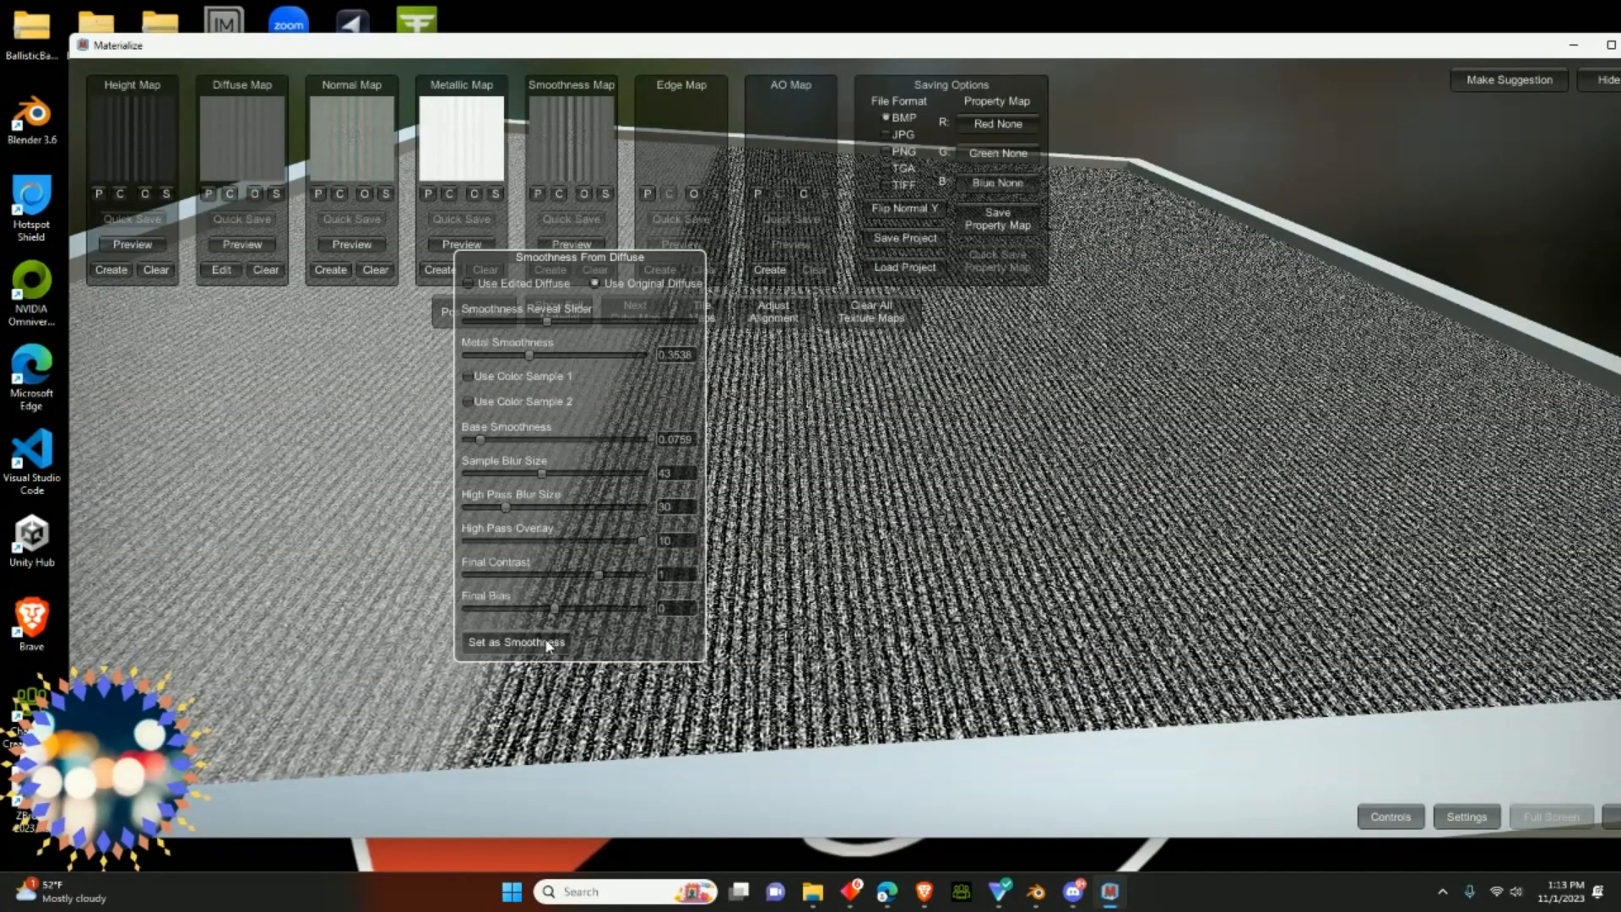
- Start an edge map from the normal, raise the fourth and sixth frequency bands, lower the third, and set Edge Amount to 0.8028
left_click(663, 138)
left_click_drag(678, 260, 496, 411)
left_click(659, 269)
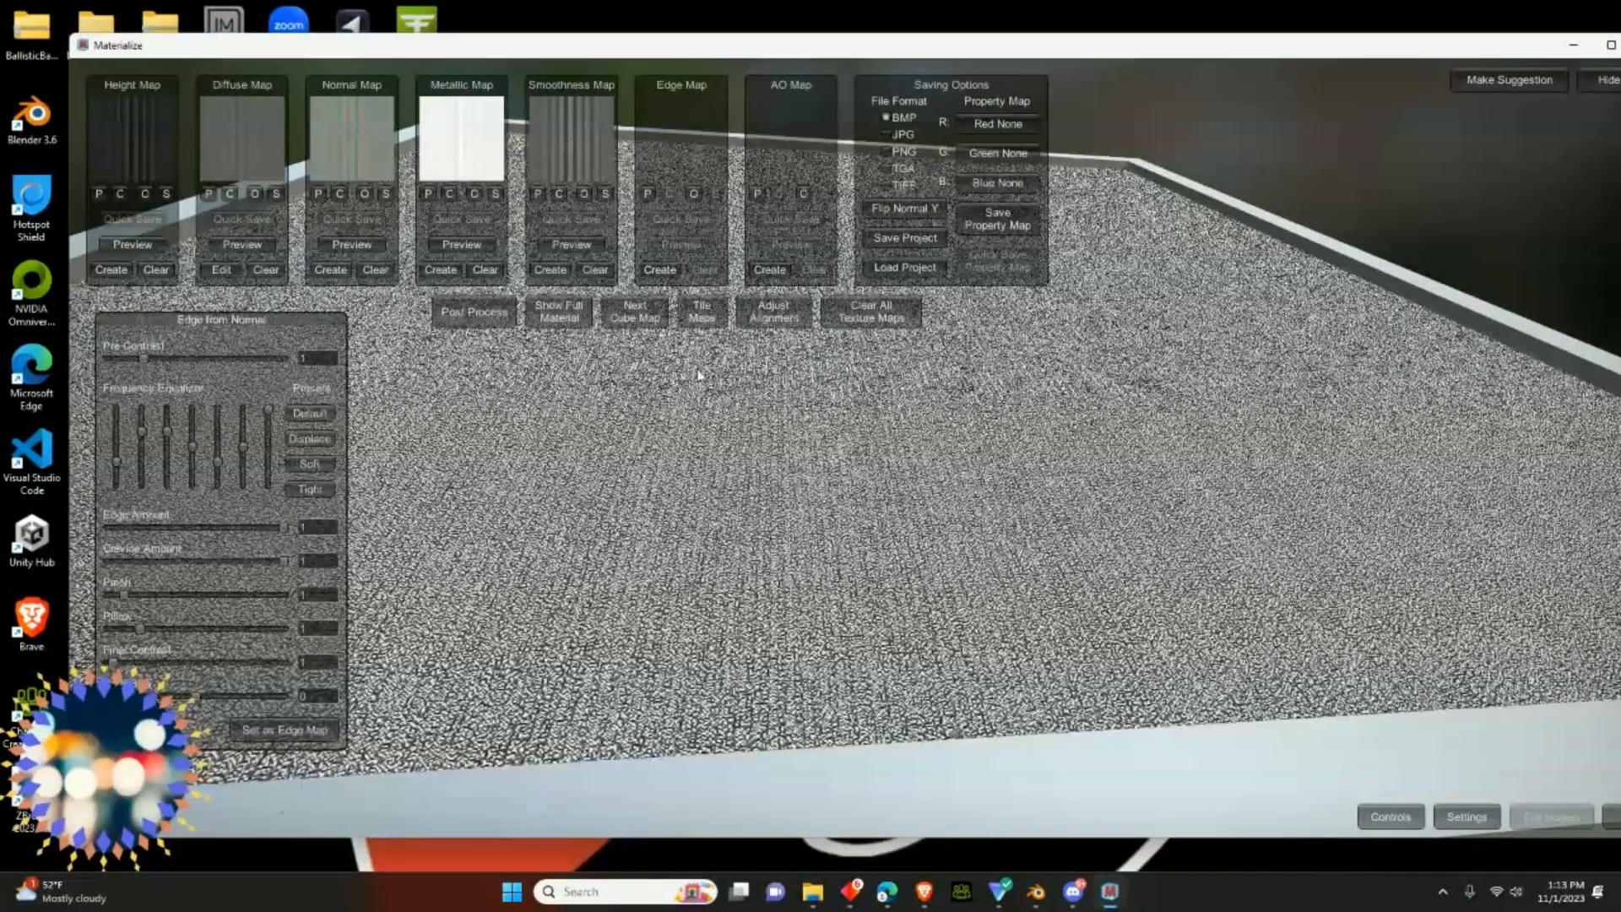
left_click_drag(243, 447, 248, 411)
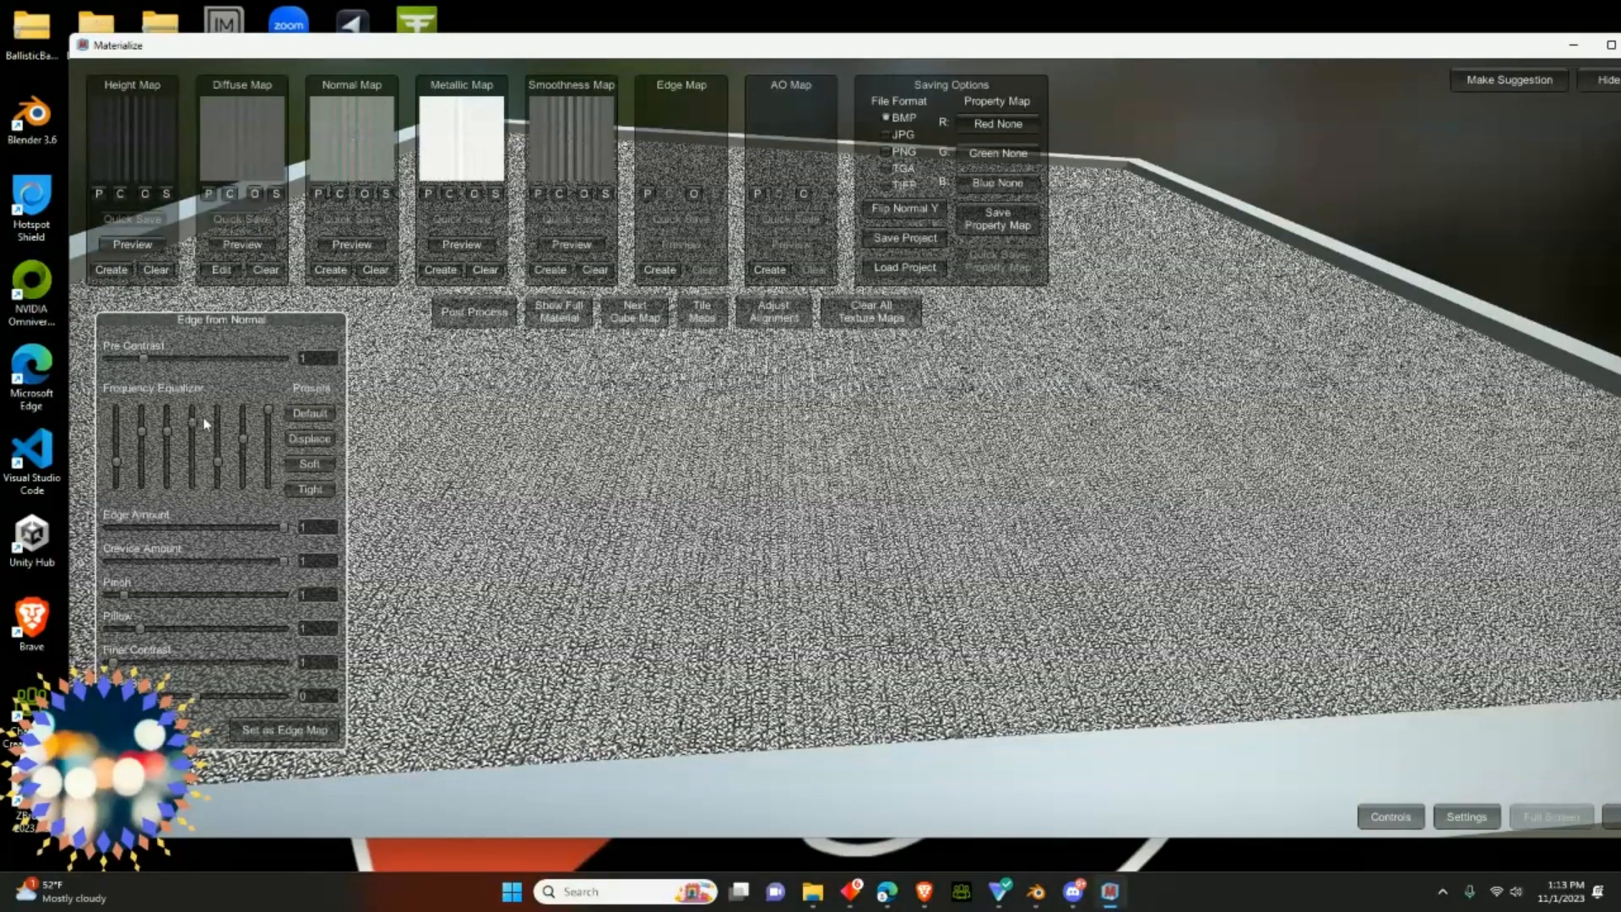
left_click_drag(169, 435, 179, 477)
left_click_drag(284, 527, 250, 528)
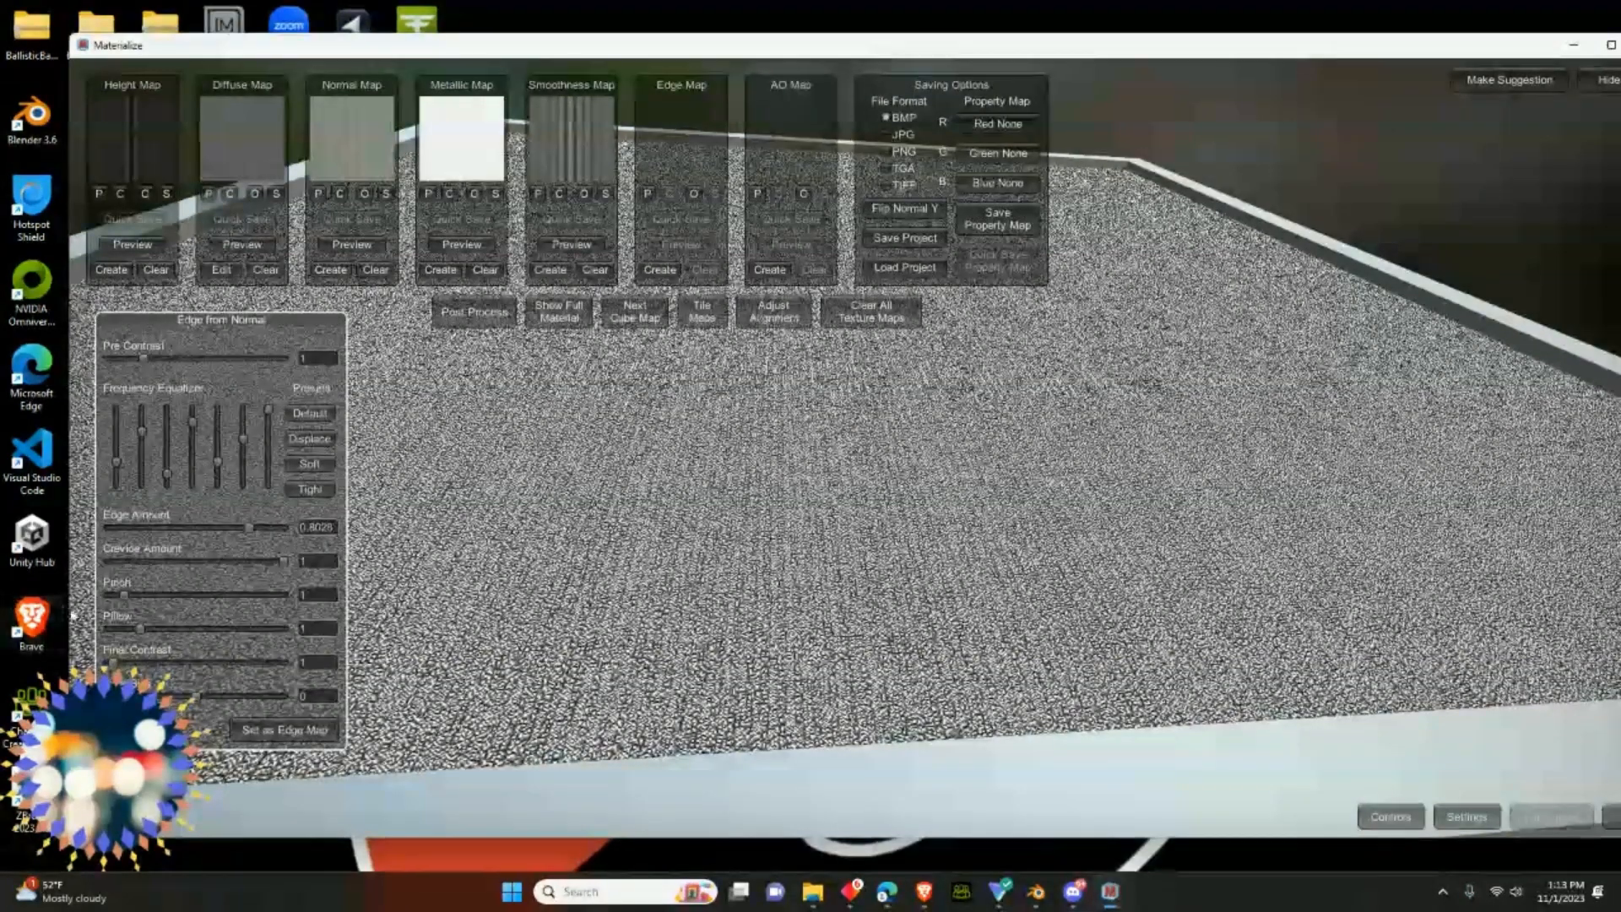
- Set Pinch to 0.1 and Pillow to about 3.43, raise Final Contrast slightly, lower Final Bias, and apply the edge map
left_click_drag(124, 594, 246, 622)
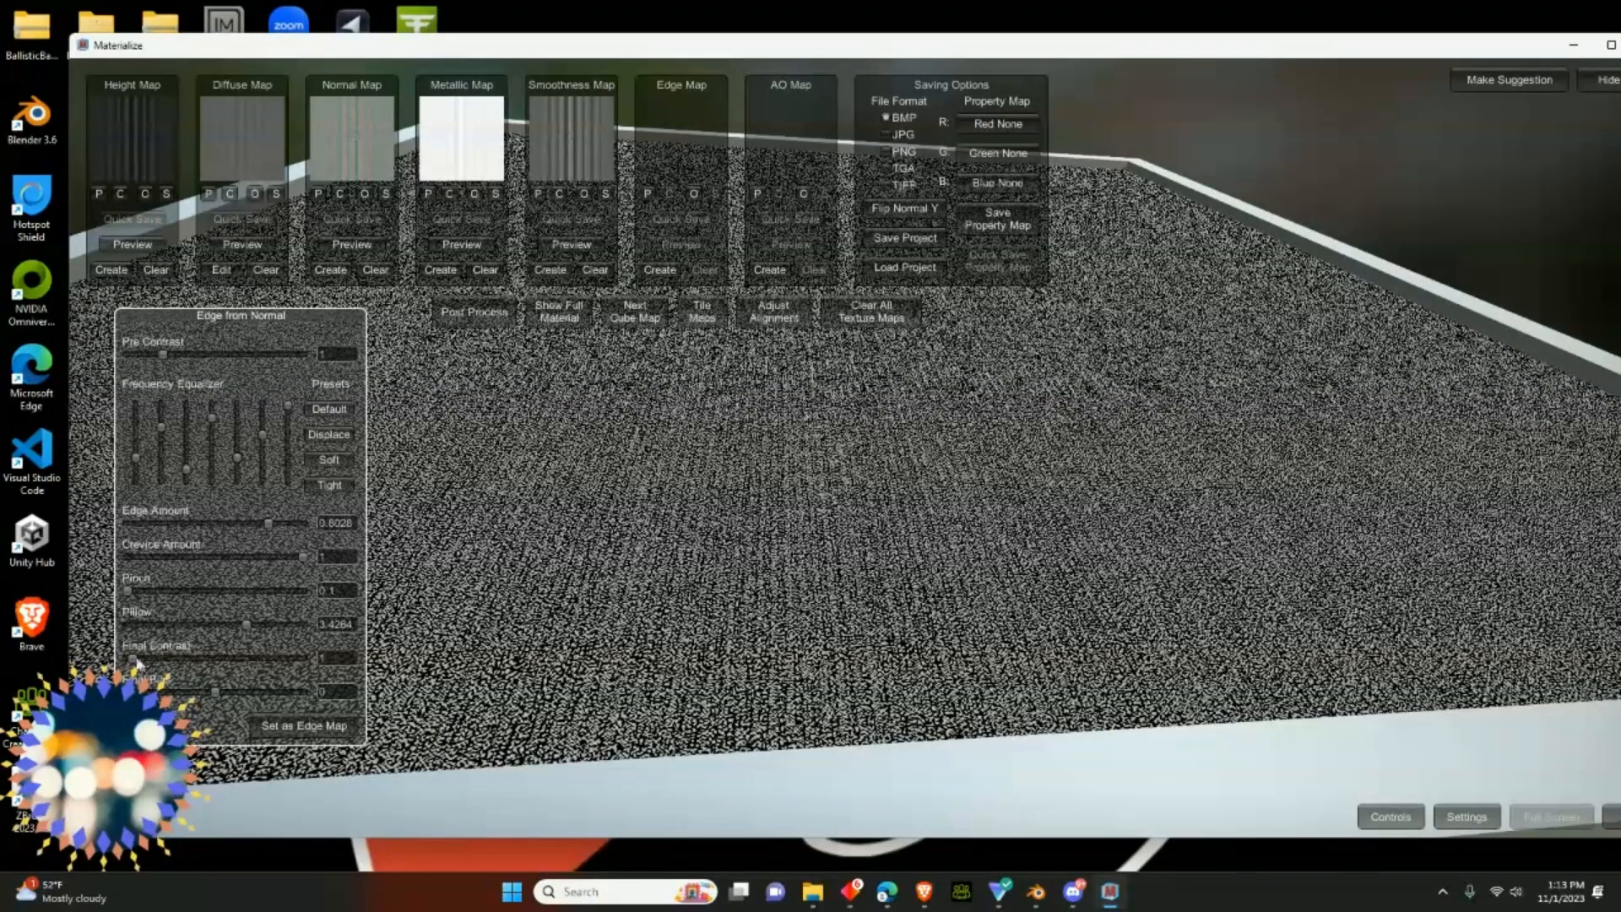
mouse_move(132, 658)
left_mouse_down()
mouse_move(186, 661)
mouse_move(125, 661)
mouse_move(152, 663)
mouse_move(137, 657)
left_mouse_up()
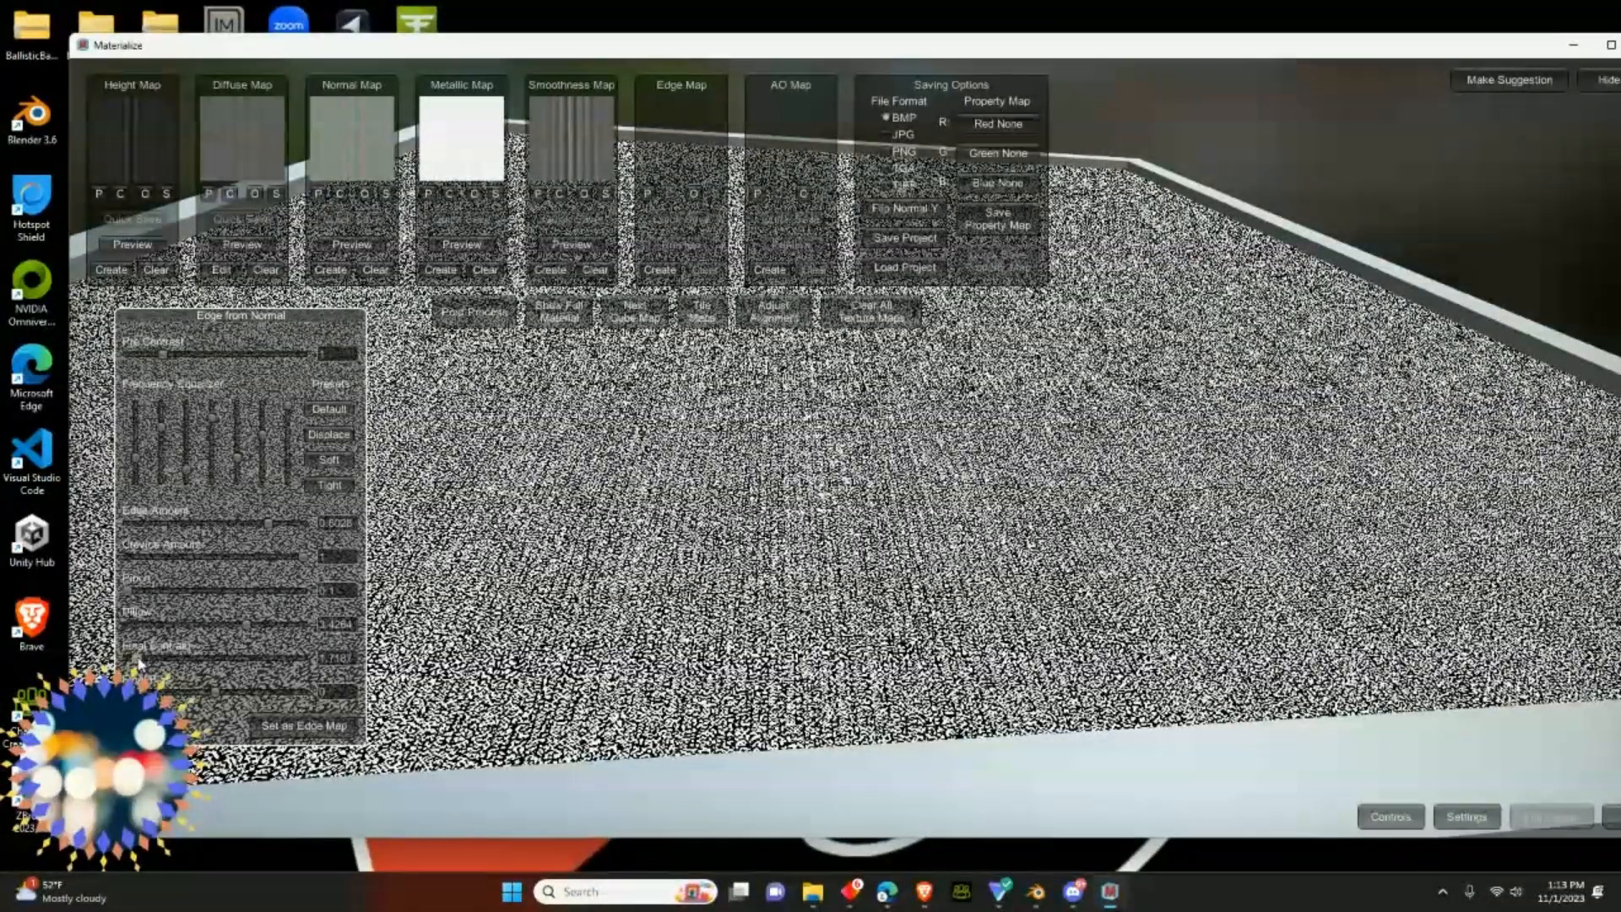
left_click_drag(255, 315, 272, 187)
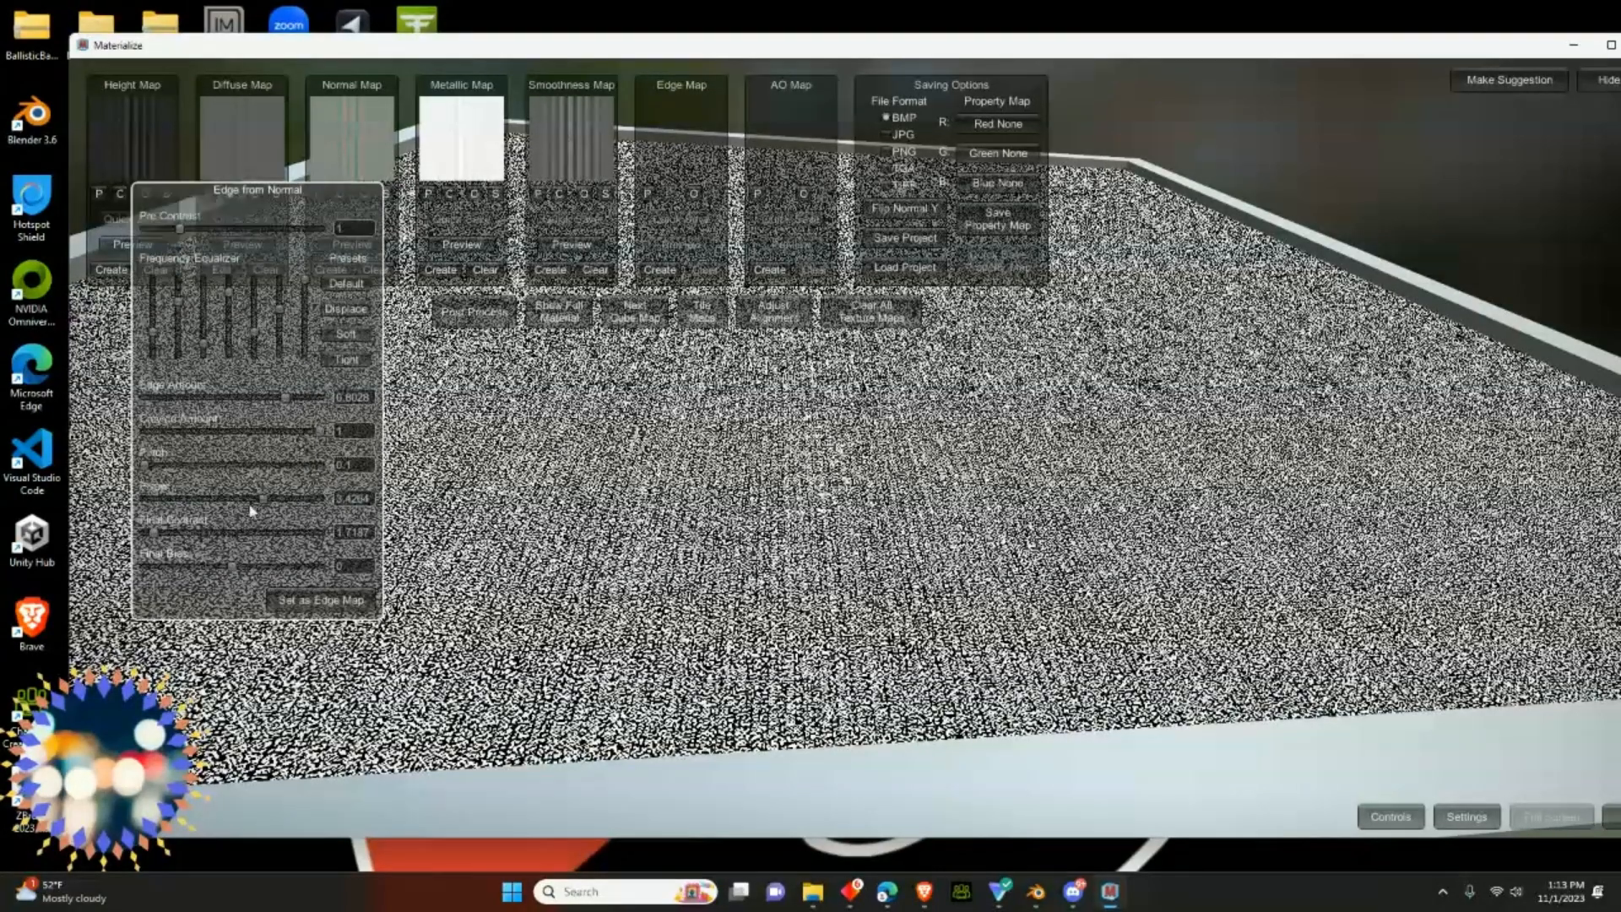
left_click_drag(232, 565, 188, 565)
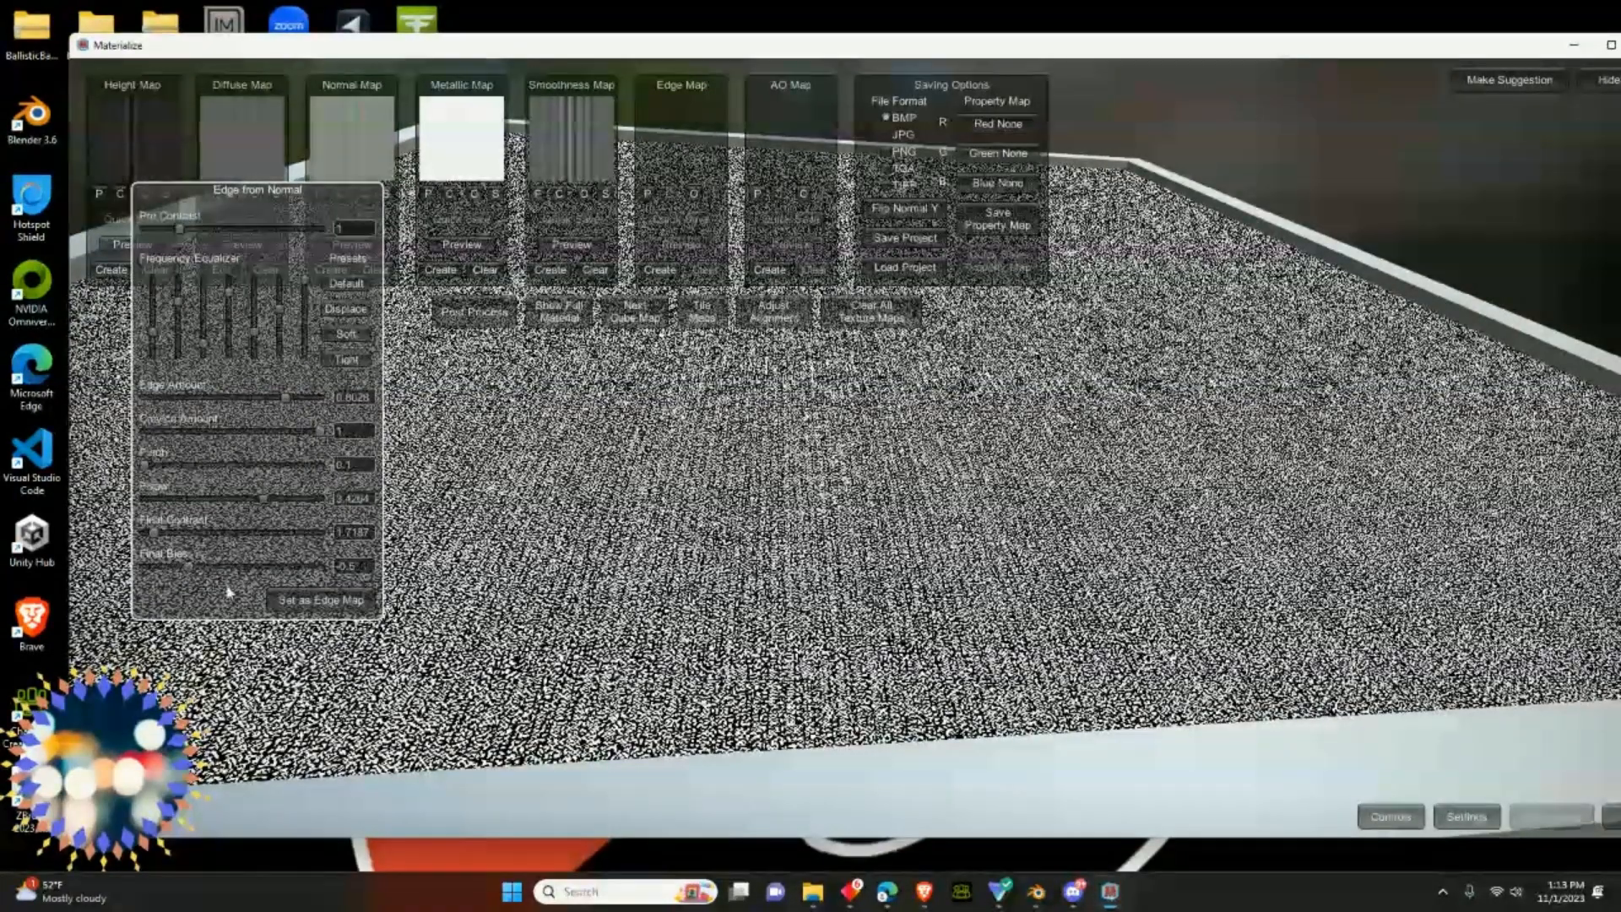
left_click(334, 603)
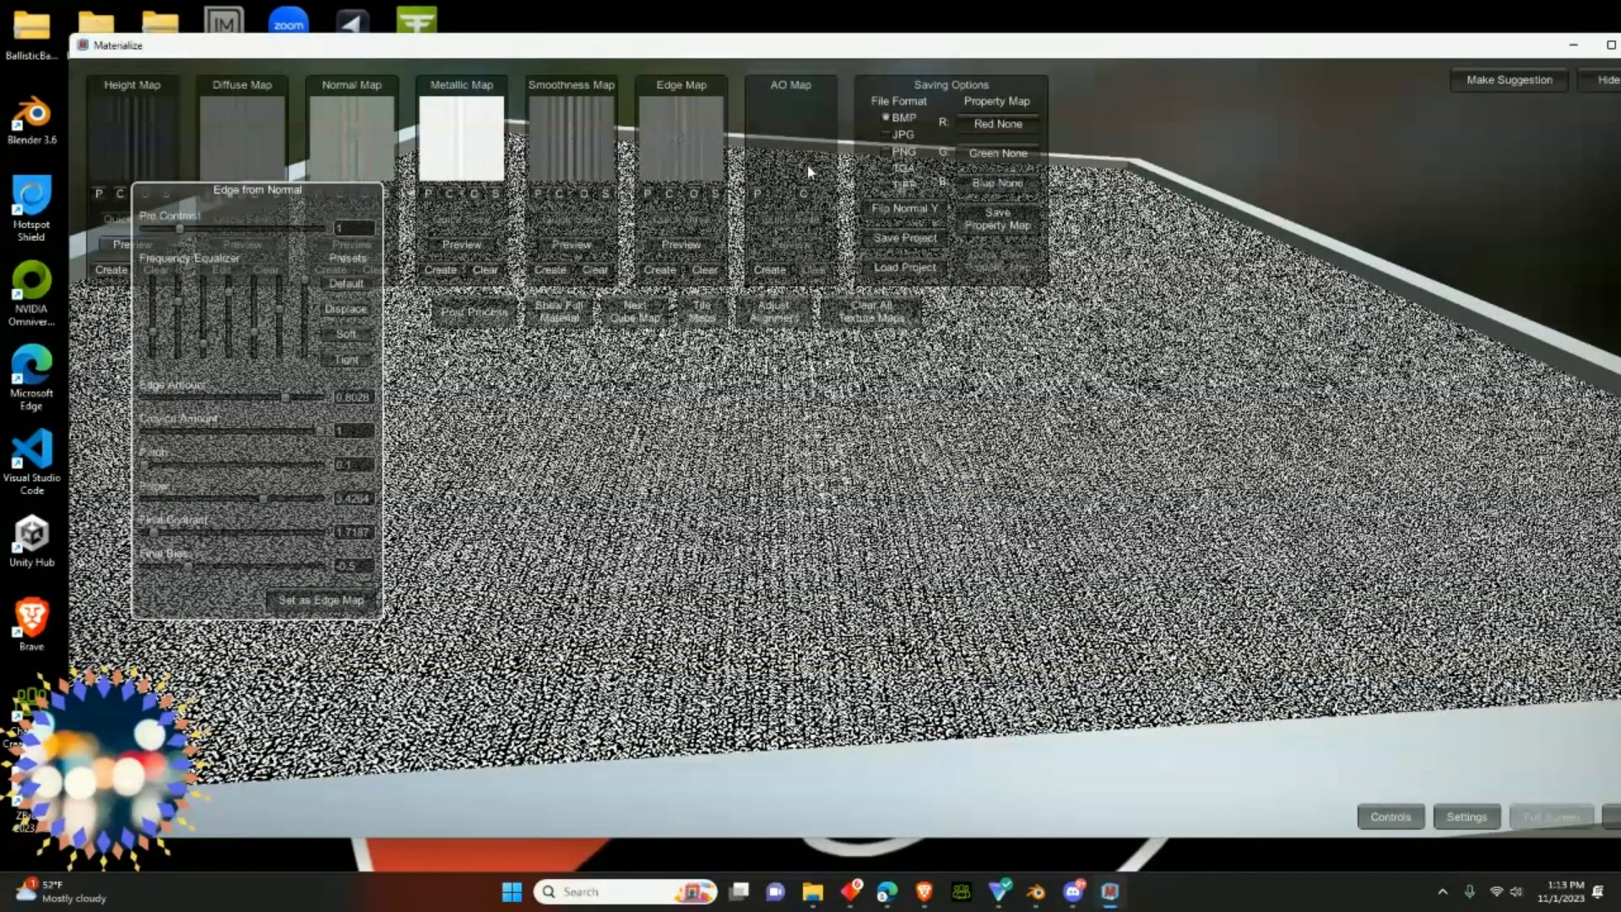
- Start creating an AO map from the normal and depth, and set the AO Bias to 0.0384
left_click(770, 269)
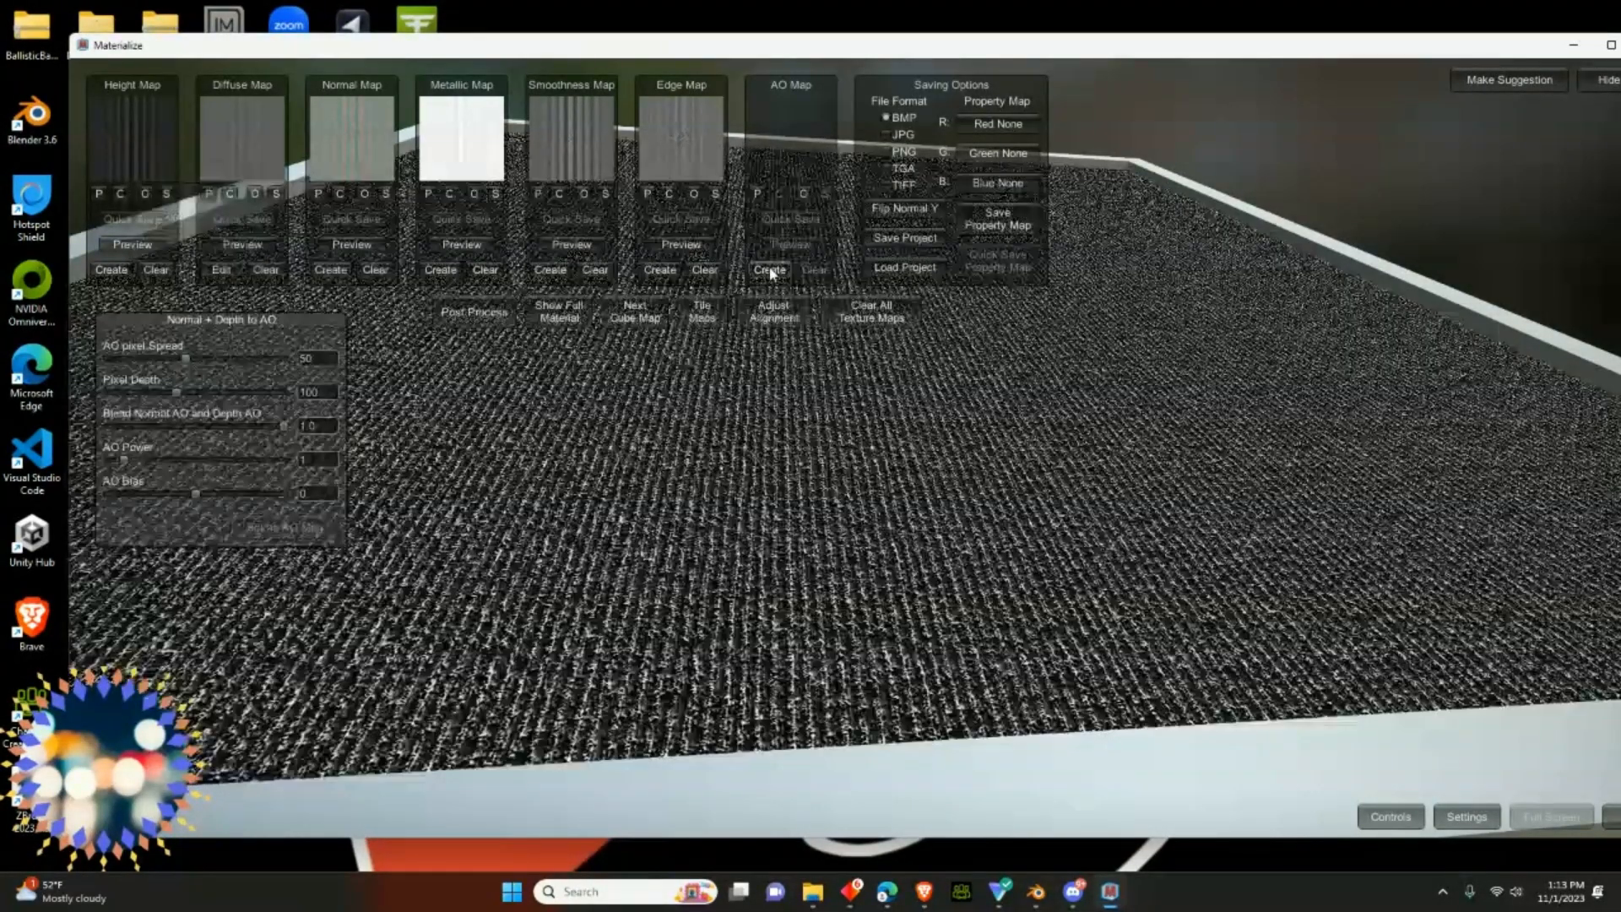
left_click(209, 498)
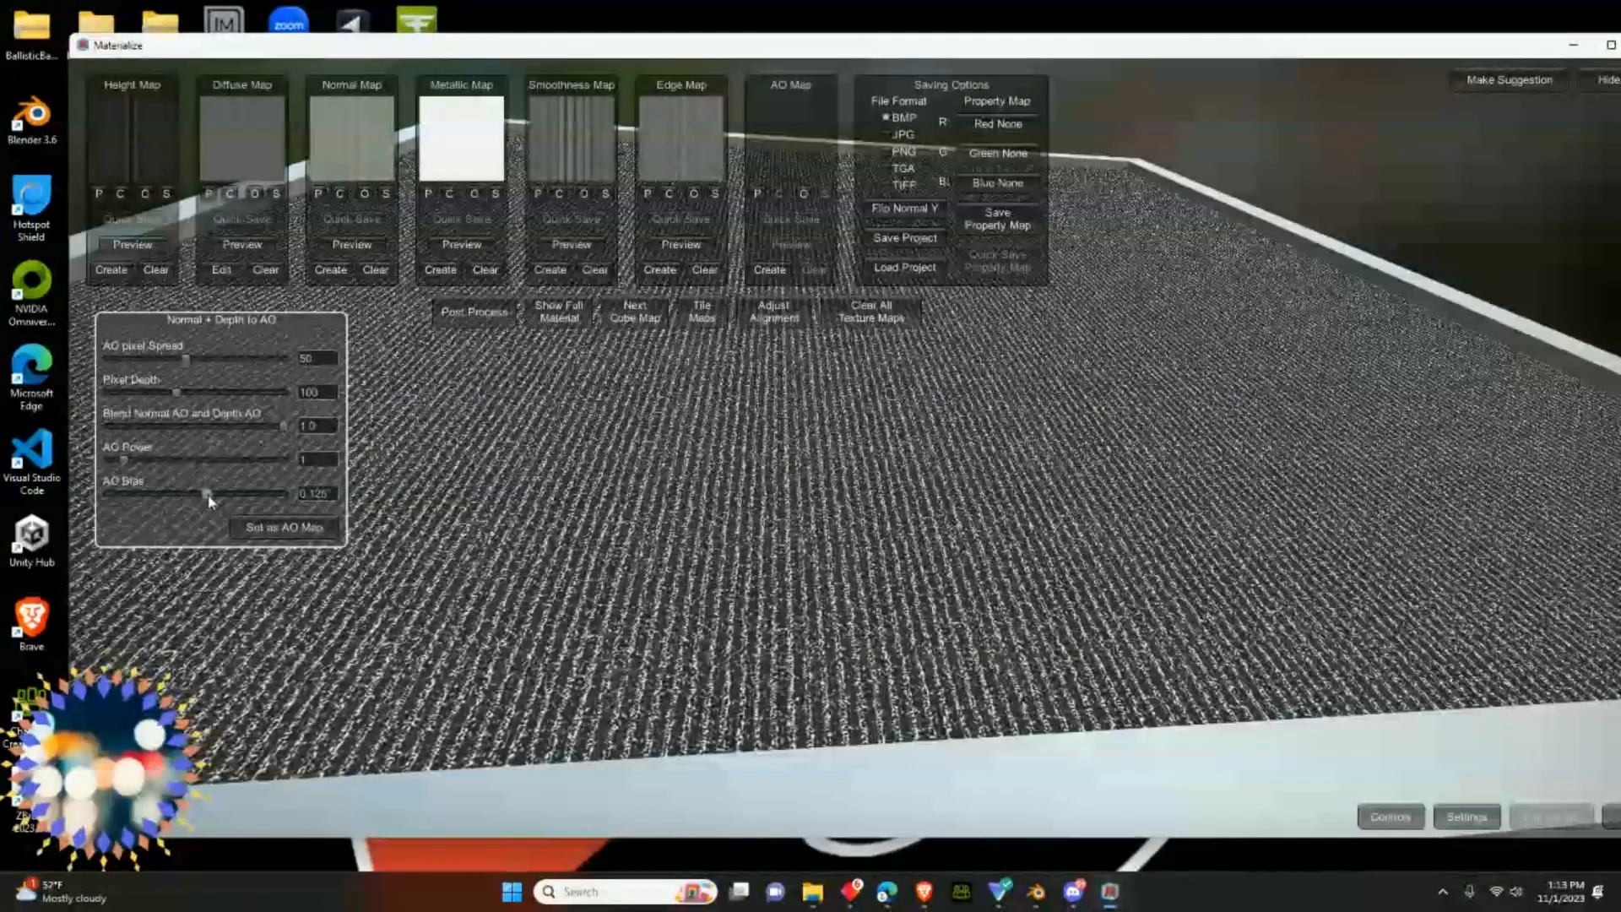
left_click_drag(209, 498, 199, 498)
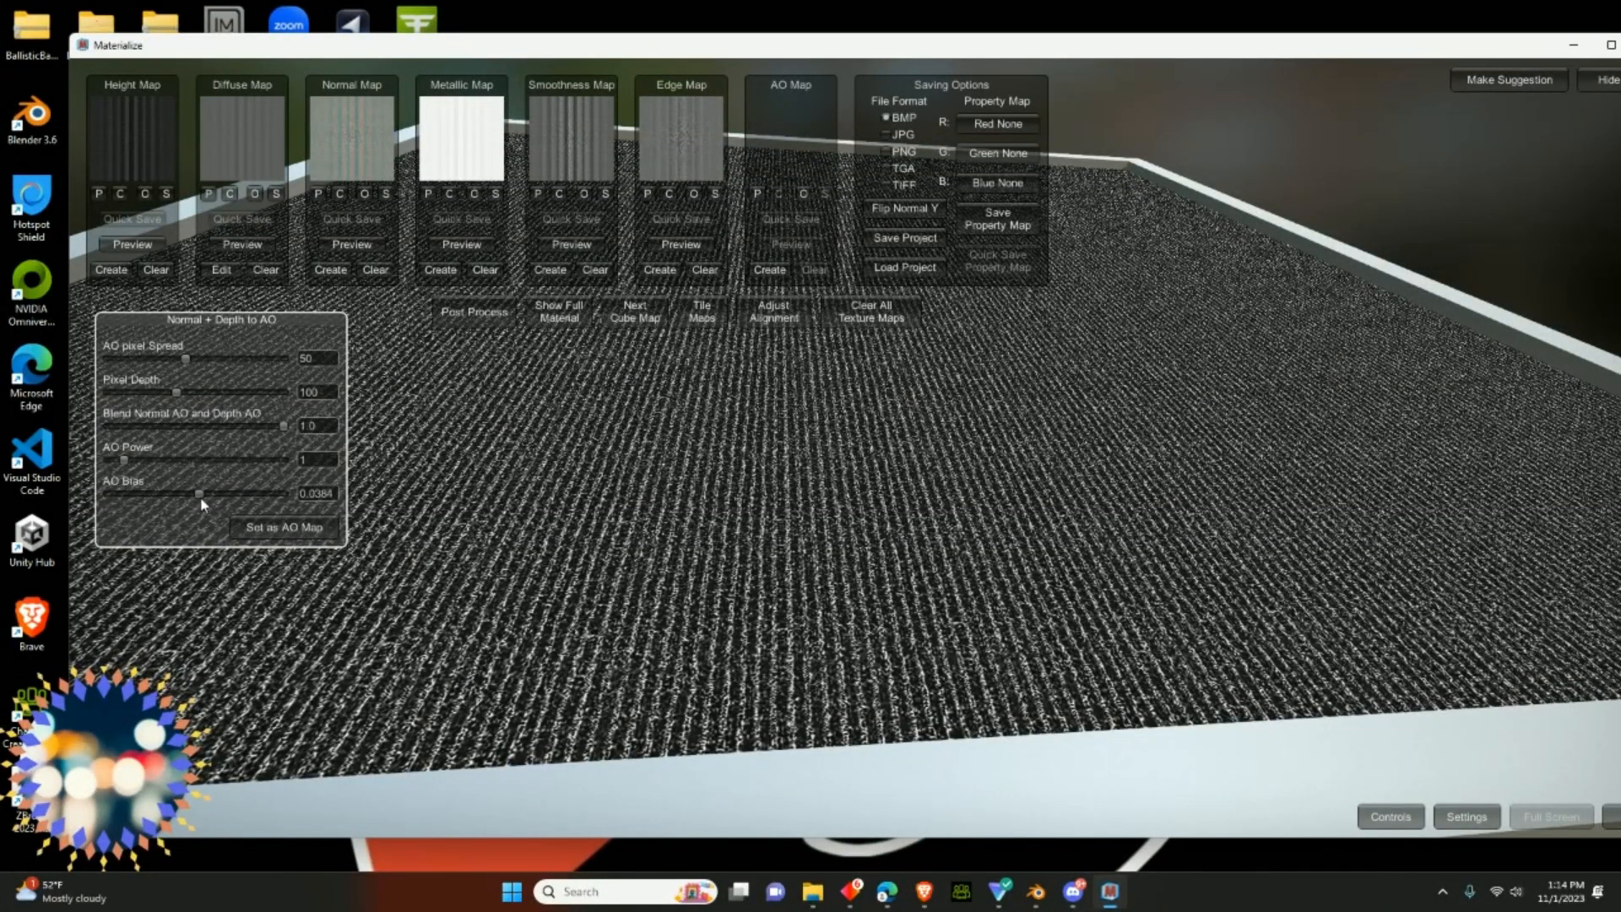
- Set the AO Bias to 0.1153, the AO Power to 2.4754 and the Pixel Depth to 136.92, and lower the normal/depth AO blend
left_click_drag(201, 499, 209, 498)
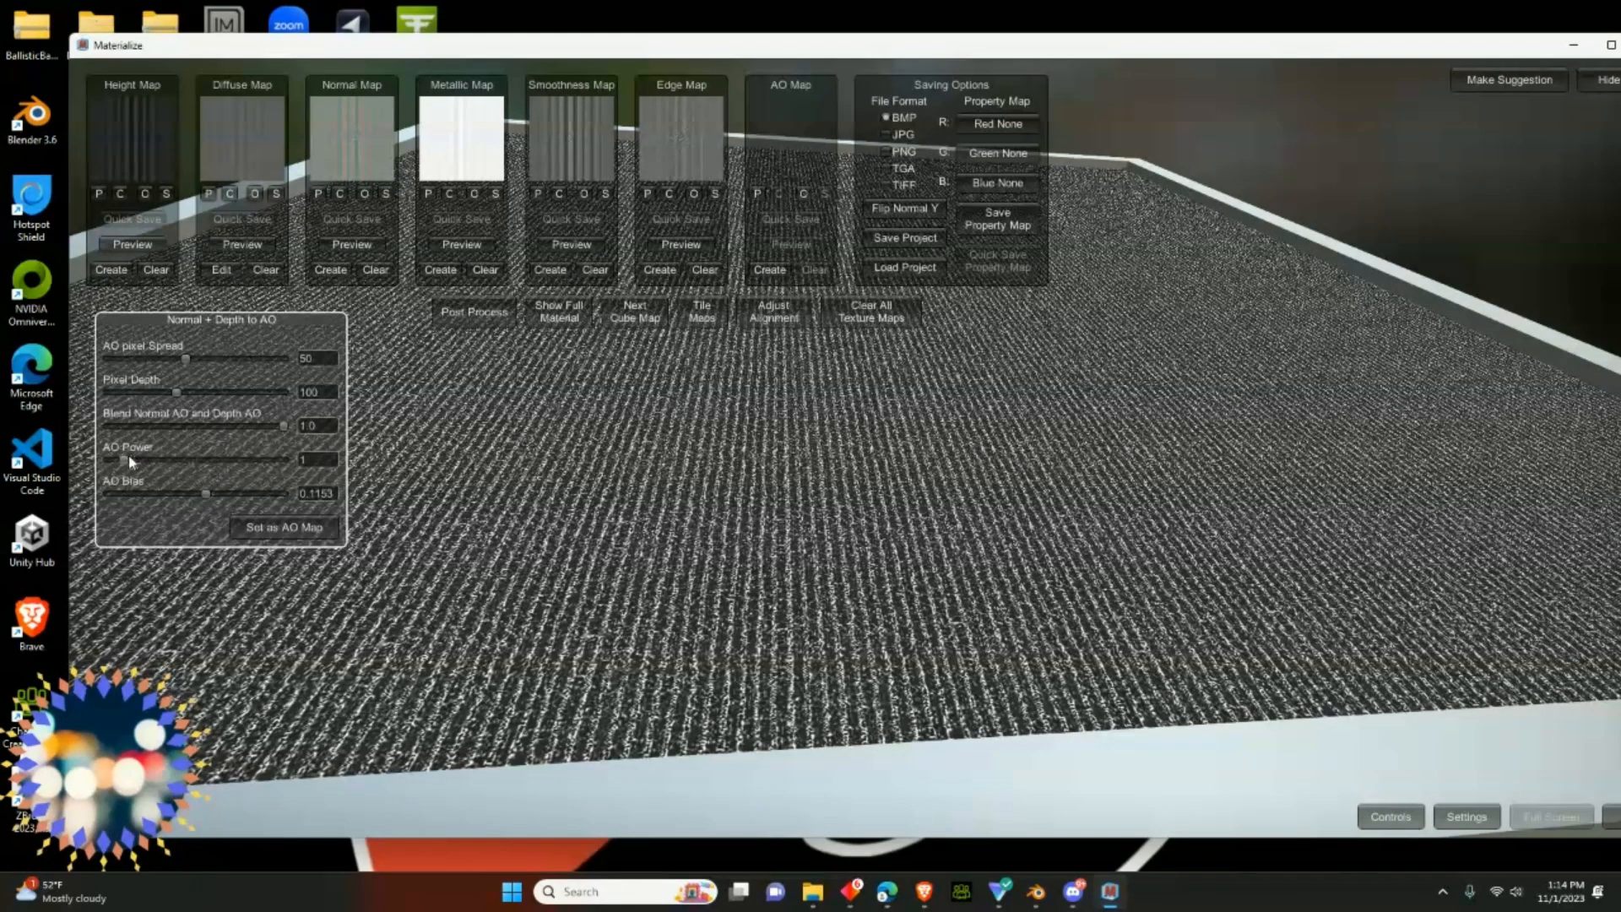
mouse_move(126, 462)
left_mouse_down()
mouse_move(164, 461)
mouse_move(147, 464)
left_mouse_up()
left_click_drag(284, 426, 203, 422)
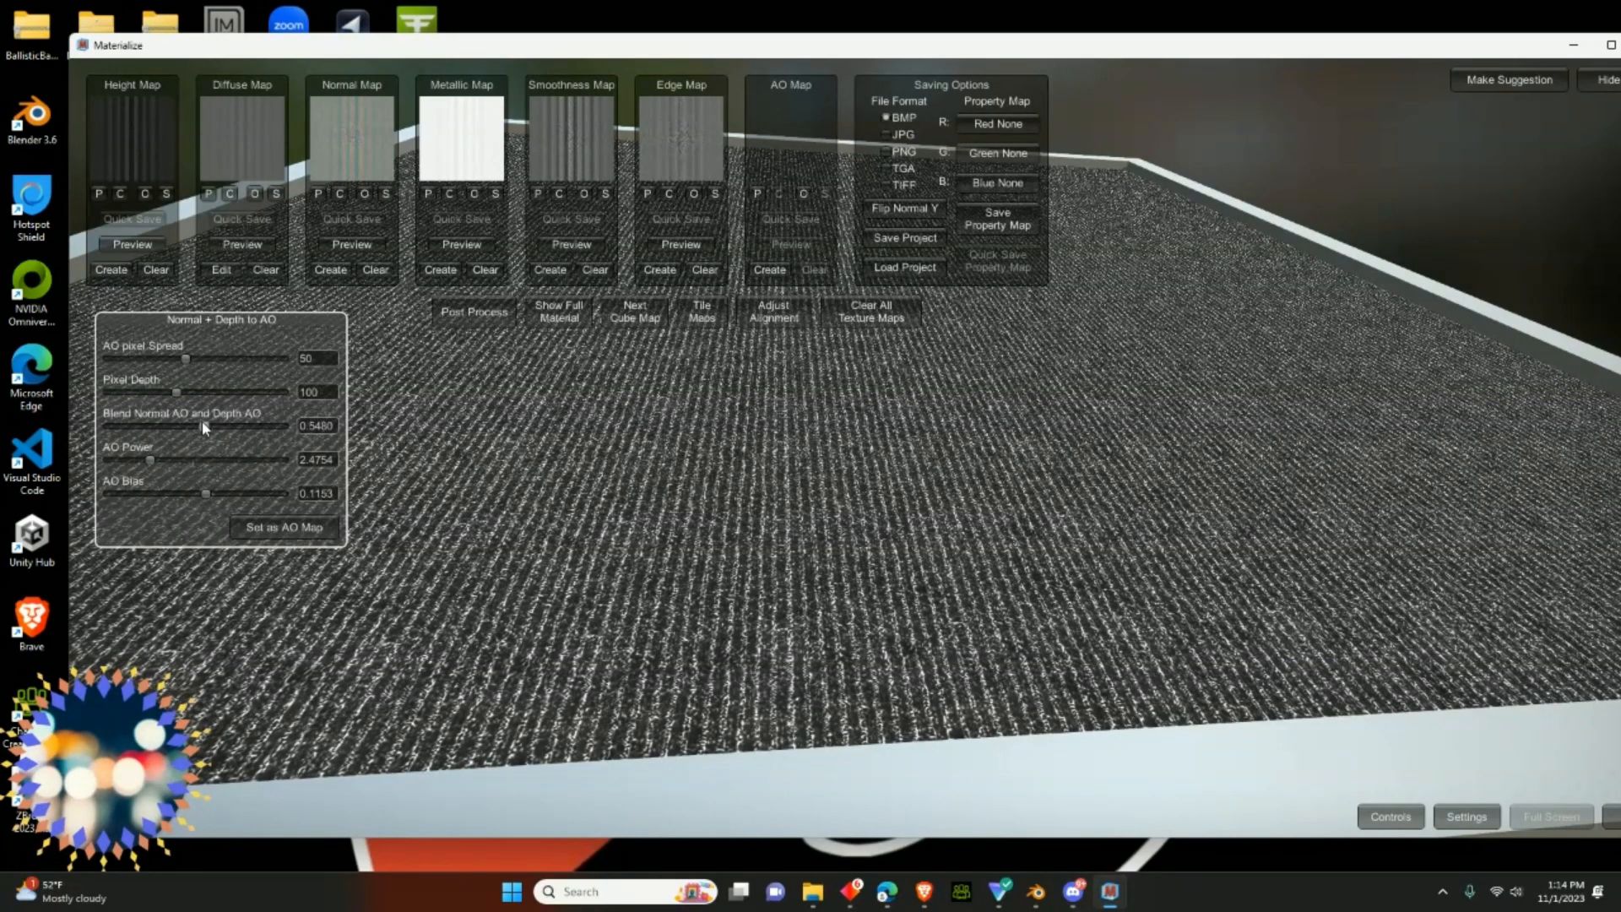
mouse_move(203, 422)
left_mouse_down()
mouse_move(225, 428)
mouse_move(182, 392)
mouse_move(231, 393)
mouse_move(206, 395)
left_mouse_up()
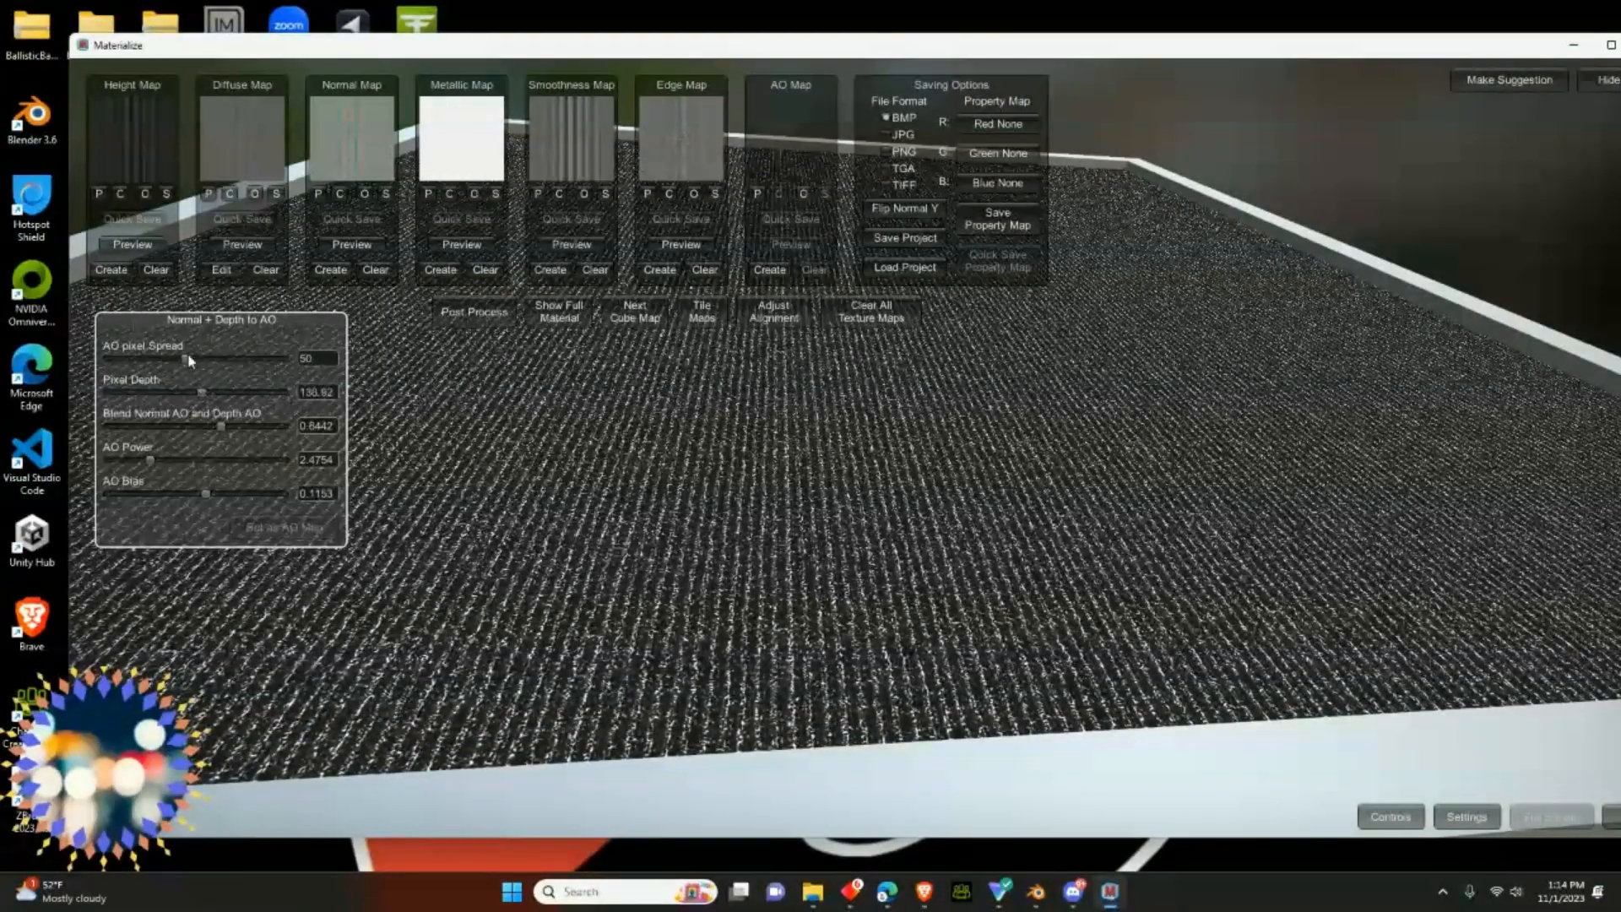
- Set AO Pixel Spread to 56.923 and Blend Normal AO and Depth AO to 0.7211, and apply the AO map
mouse_move(188, 359)
left_mouse_down()
mouse_move(239, 359)
mouse_move(199, 361)
left_mouse_up()
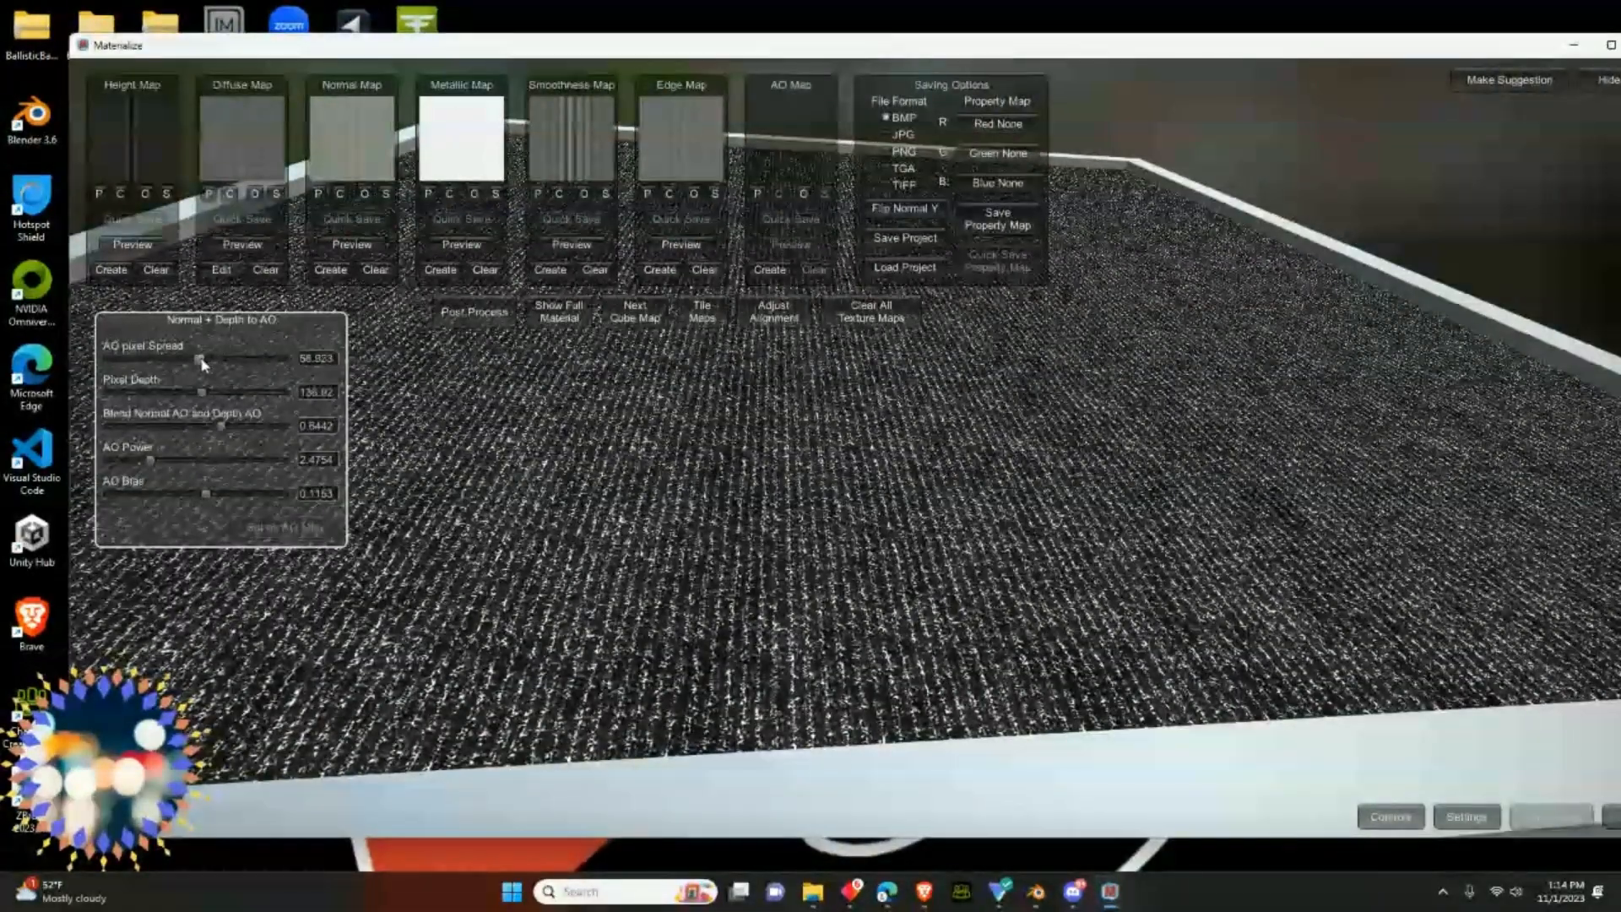
mouse_move(214, 423)
left_mouse_down()
mouse_move(135, 424)
mouse_move(232, 418)
mouse_move(234, 434)
left_mouse_up()
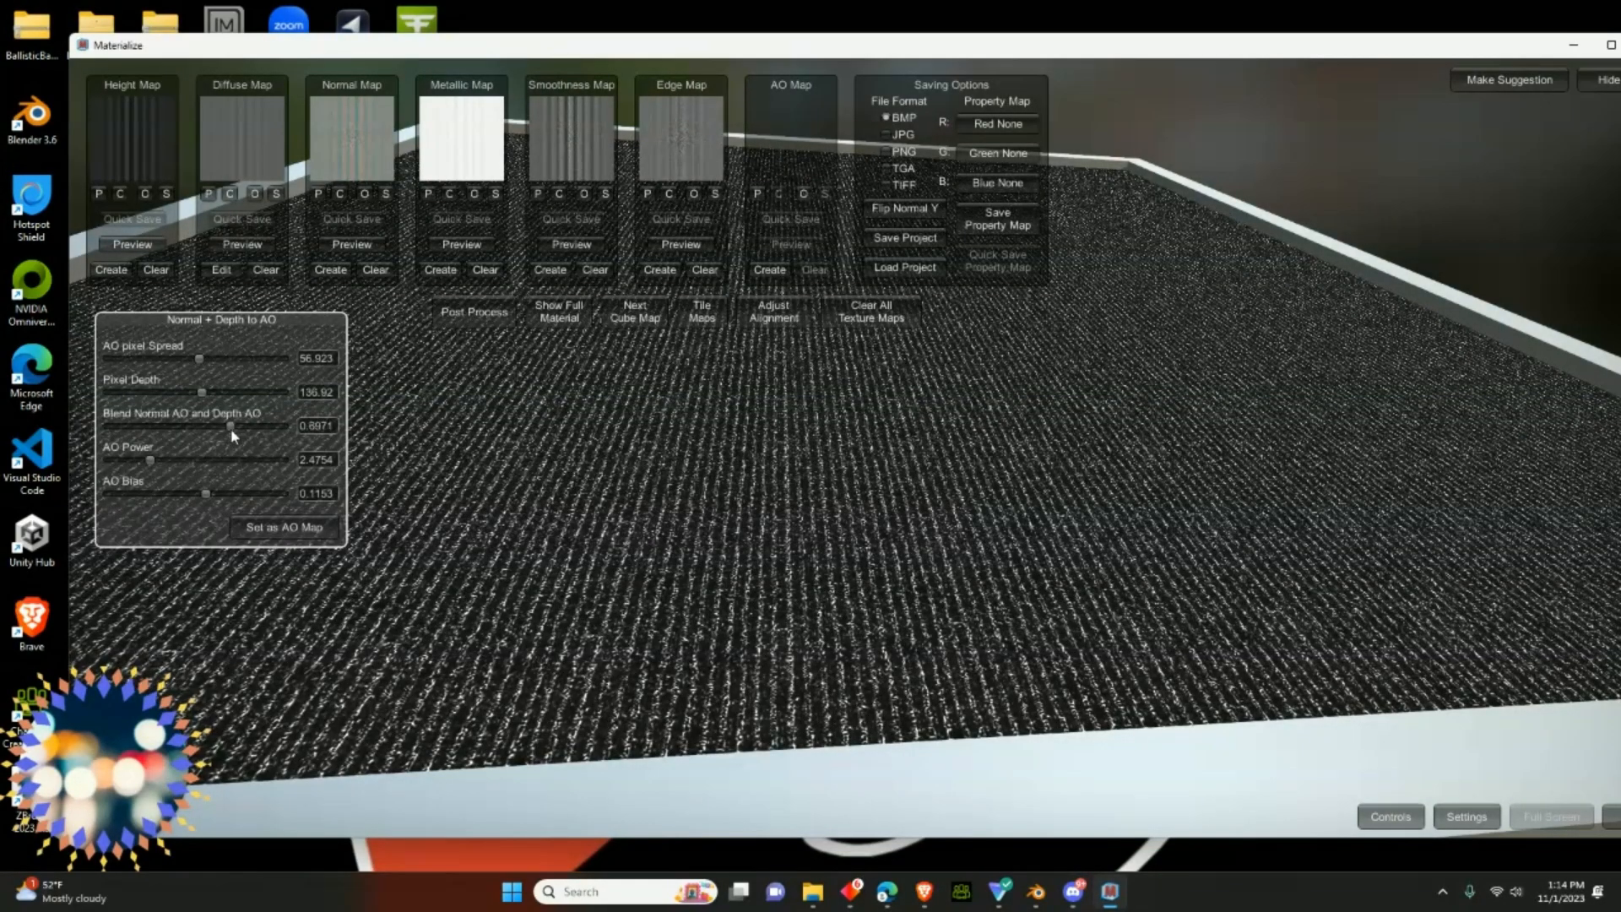
left_click(277, 530)
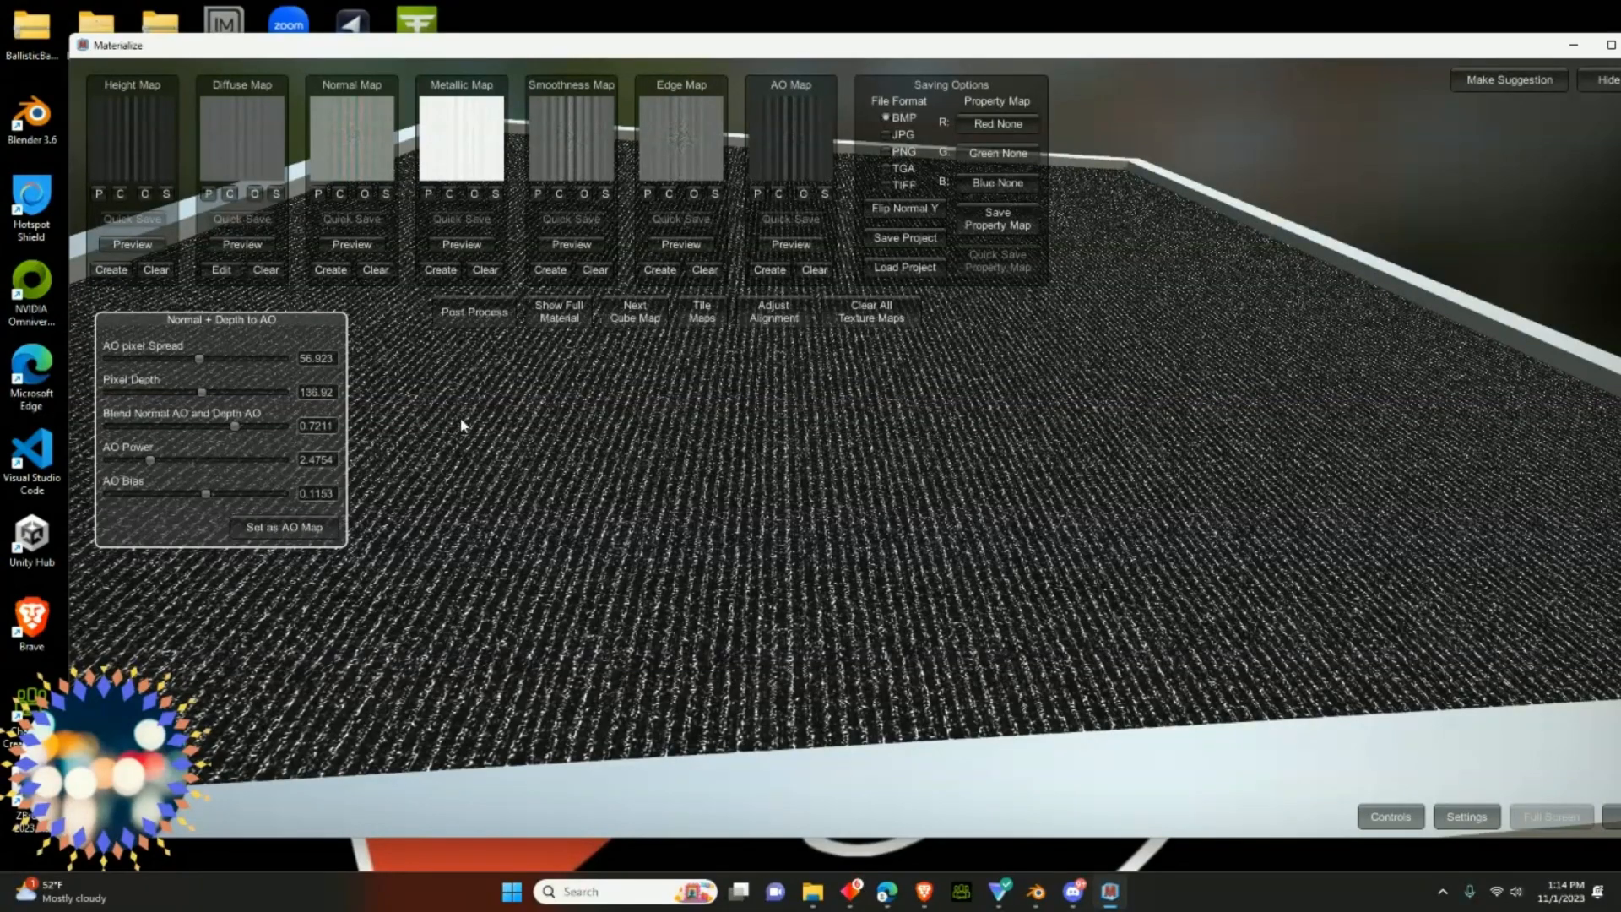
- Show the full material with all maps combined and move its settings window clear of the map thumbnails
scroll(603, 402, "down", 2)
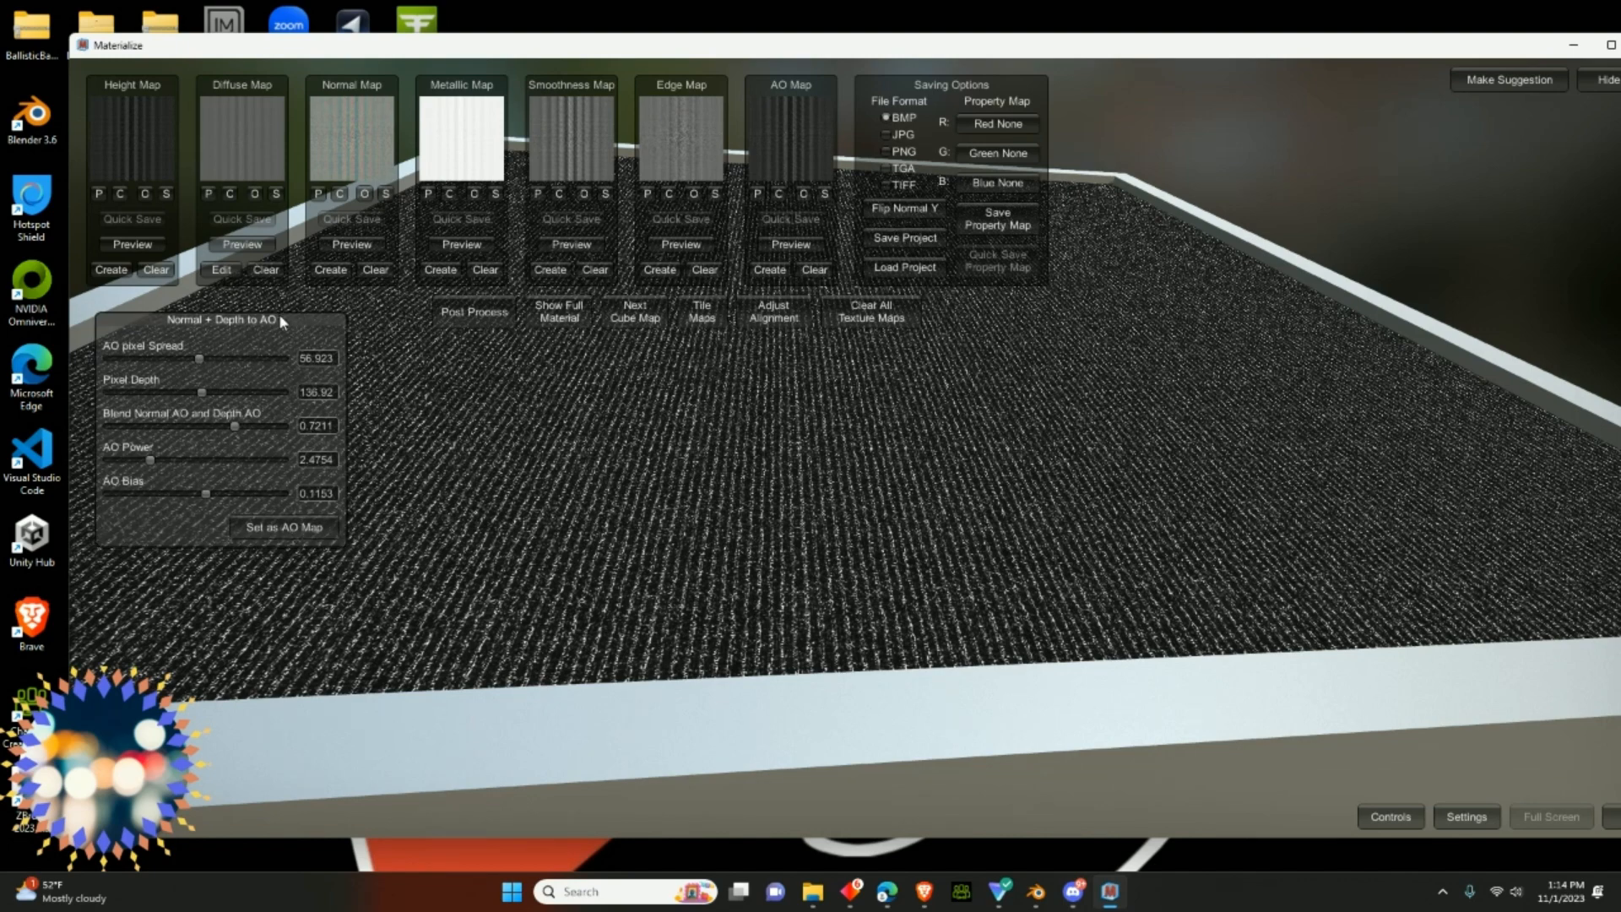
left_click_drag(279, 313, 334, 423)
left_click(575, 312)
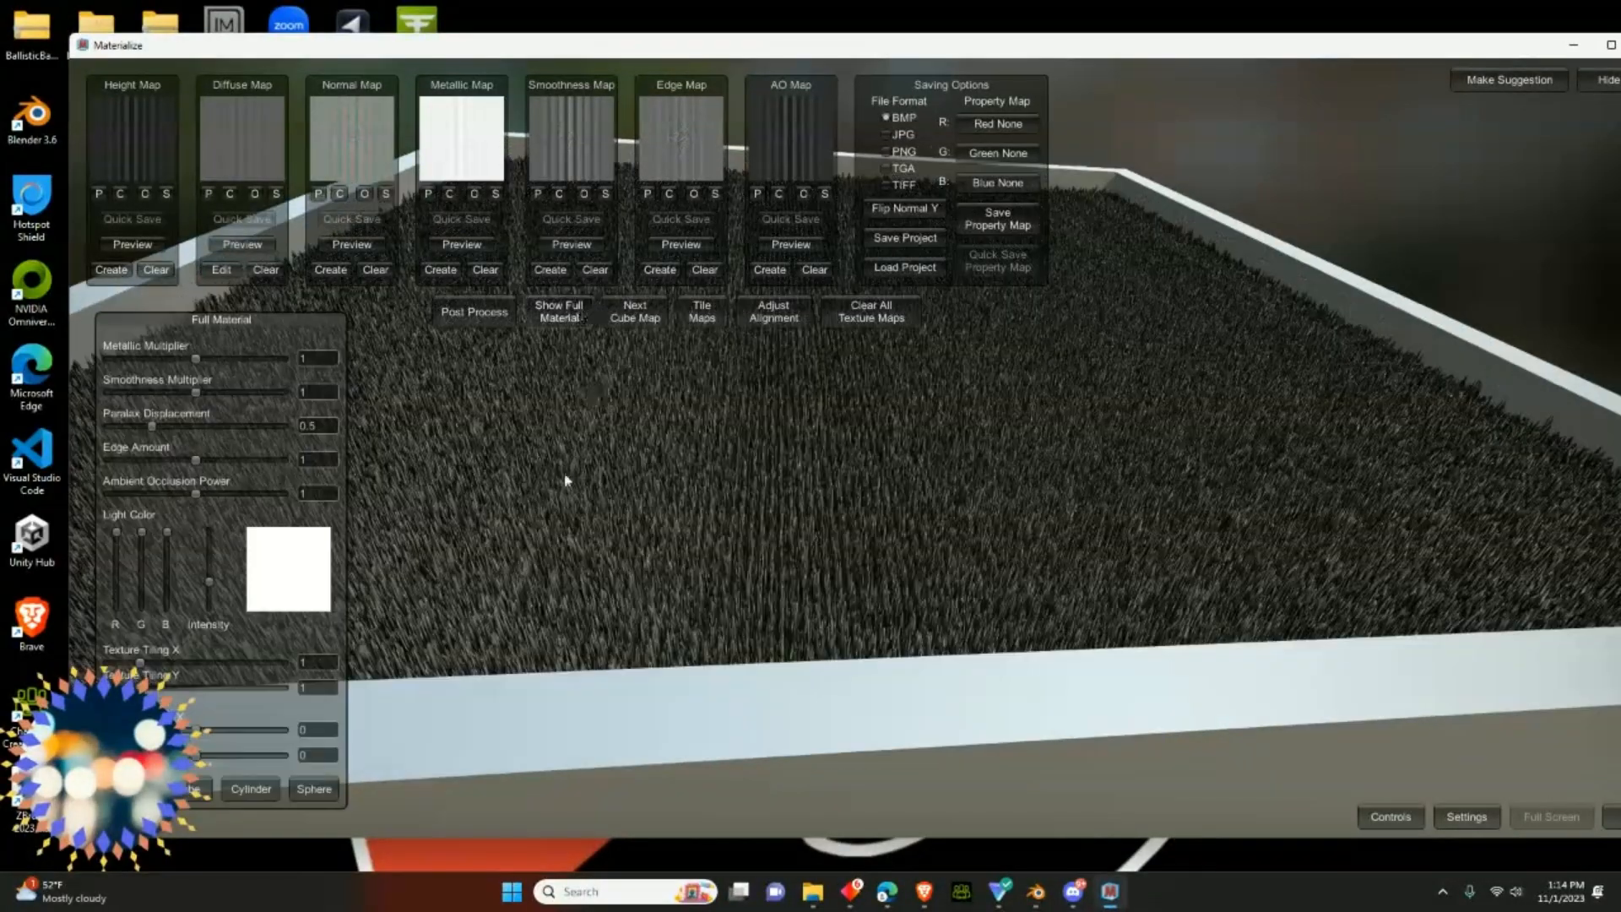
left_click_drag(219, 321, 1389, 74)
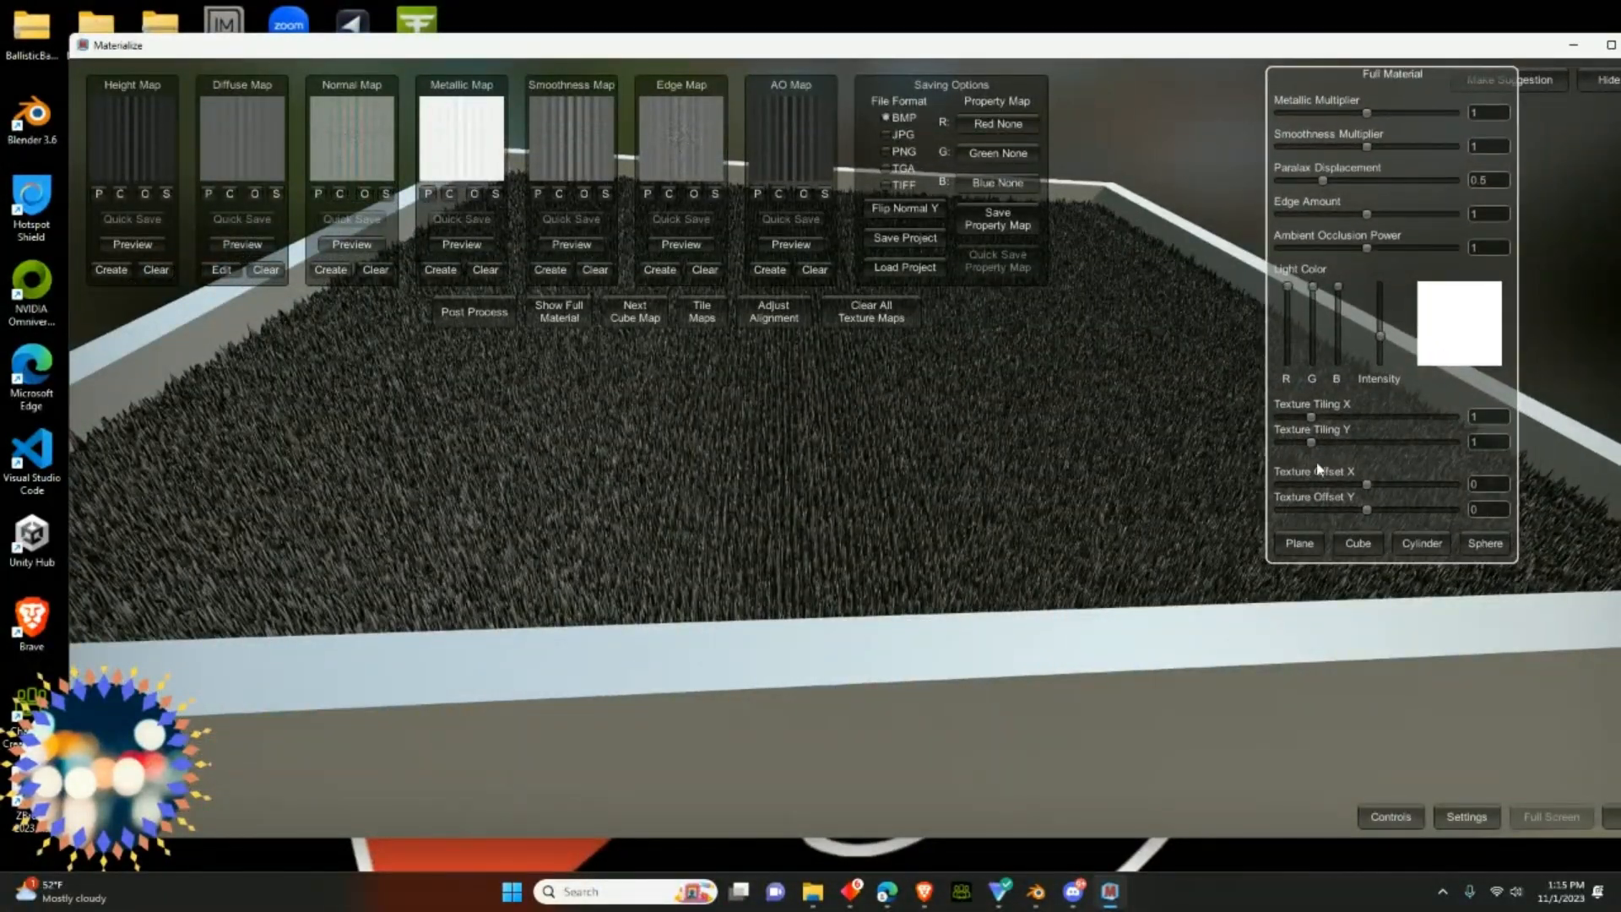
- Preview the full material on a cube and a cylinder, ending on the sphere
left_click(1357, 542)
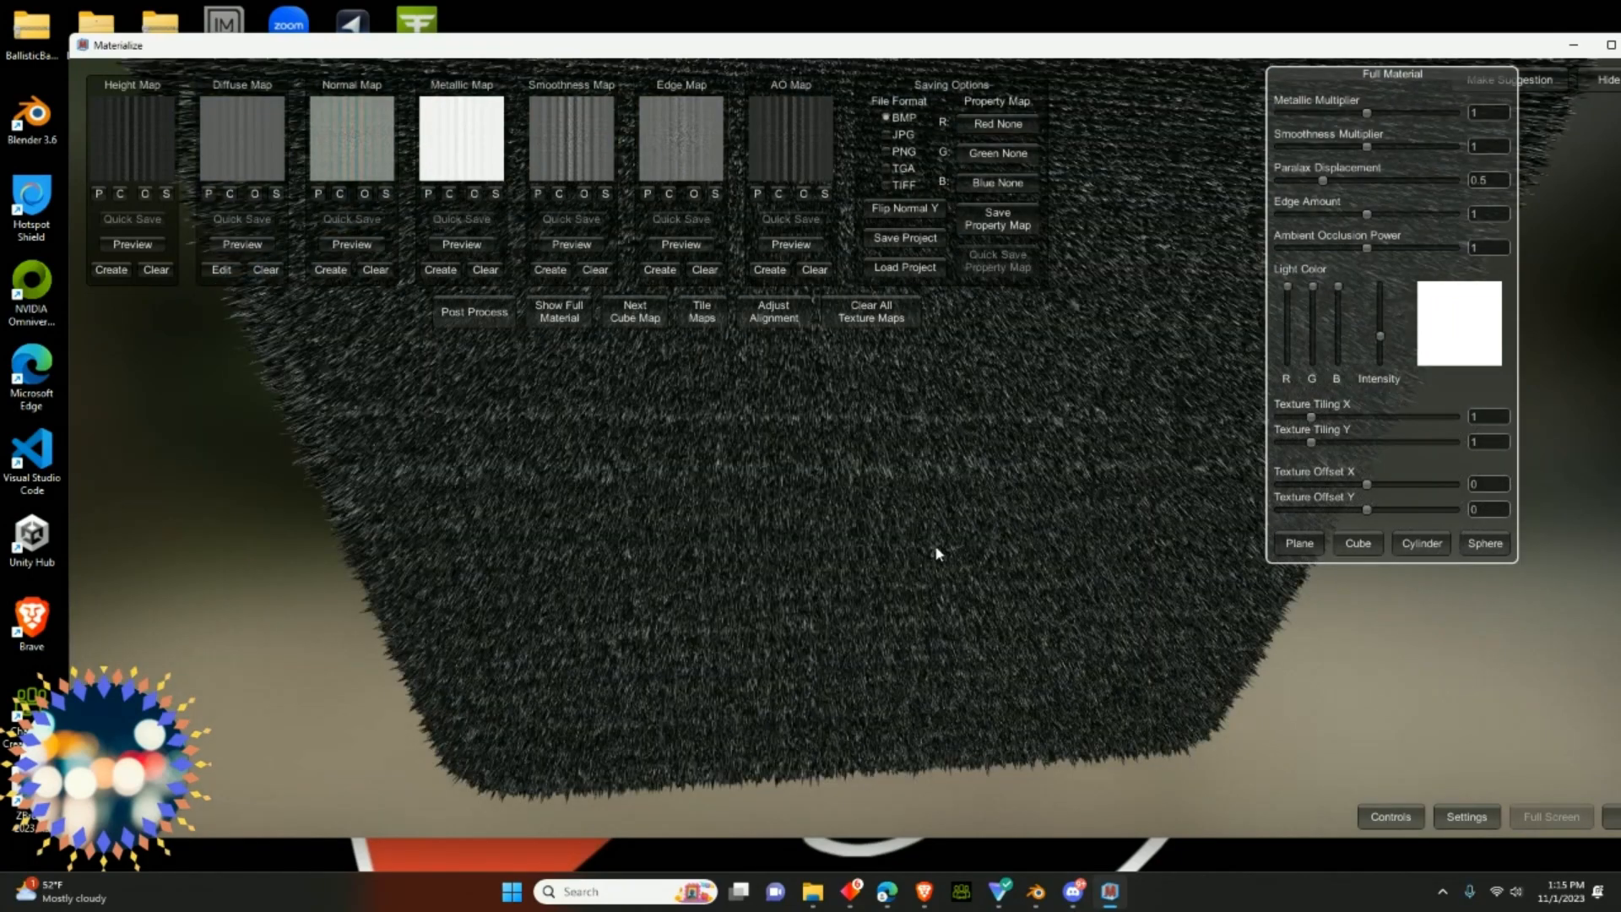
left_click_drag(904, 433, 1147, 350)
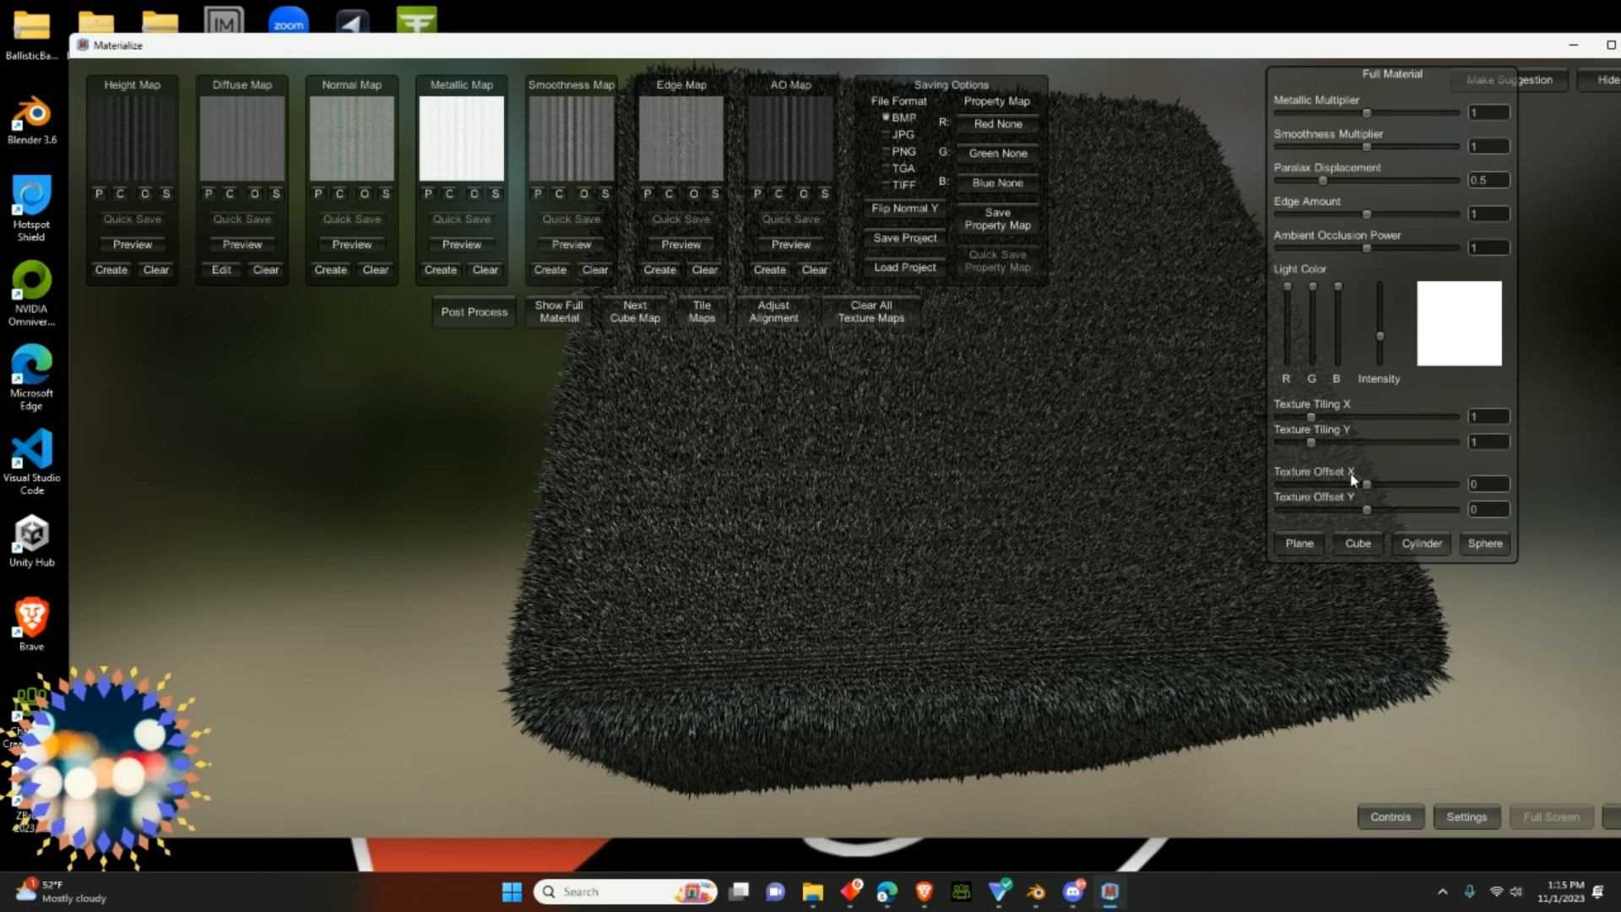
left_click(1422, 542)
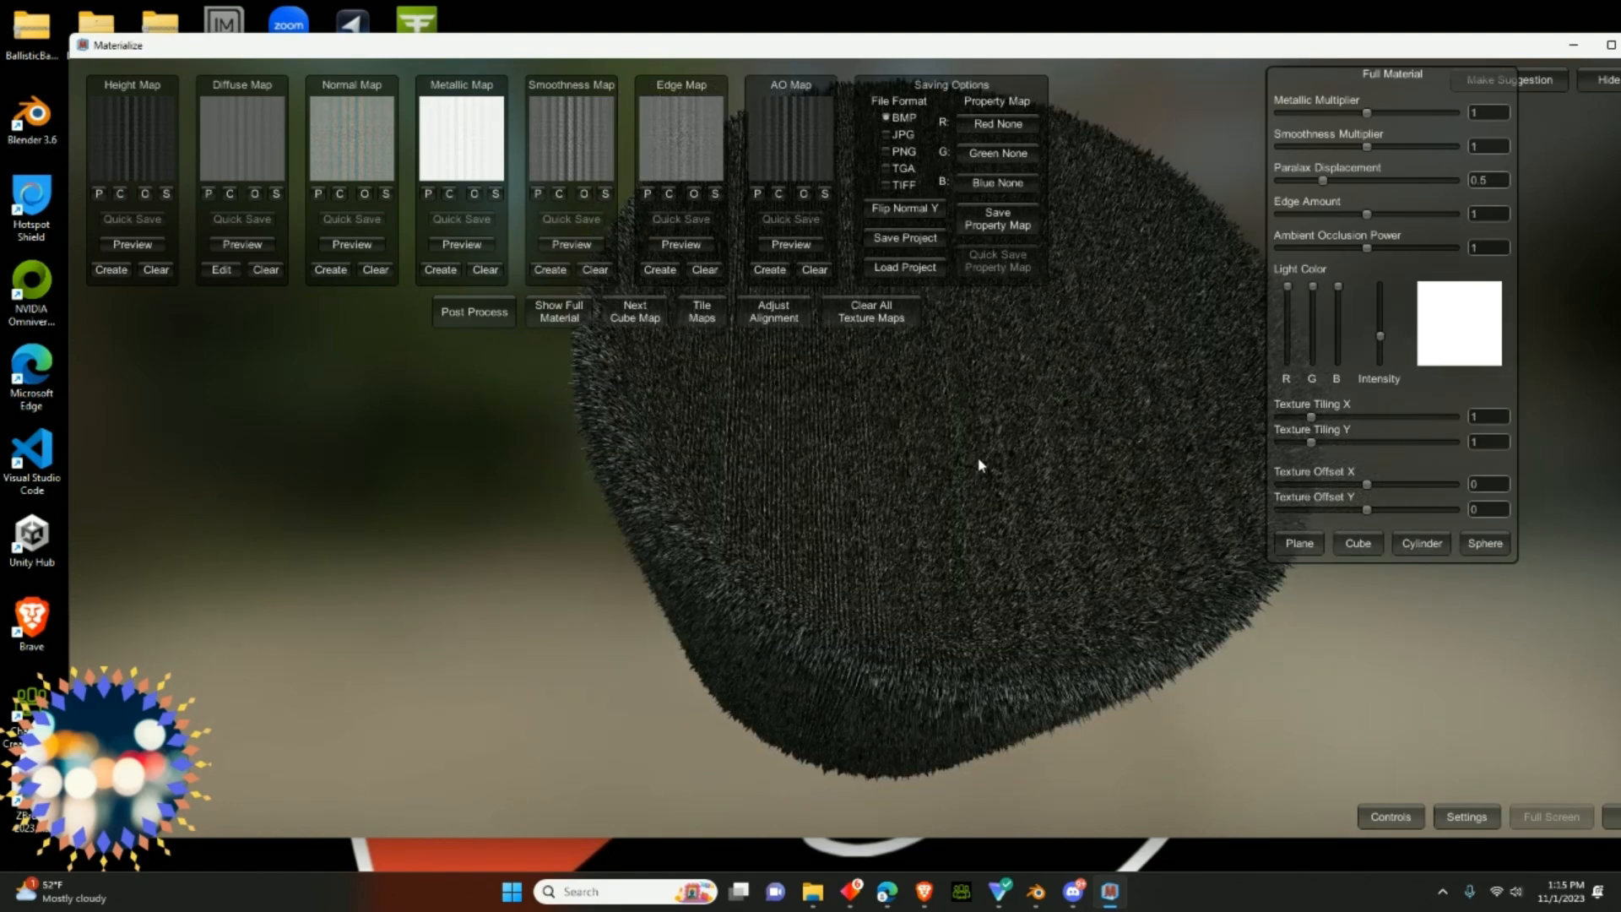
mouse_move(978, 459)
right_mouse_down()
mouse_move(971, 405)
mouse_move(1042, 527)
mouse_move(998, 590)
mouse_move(856, 625)
mouse_move(830, 612)
right_mouse_up()
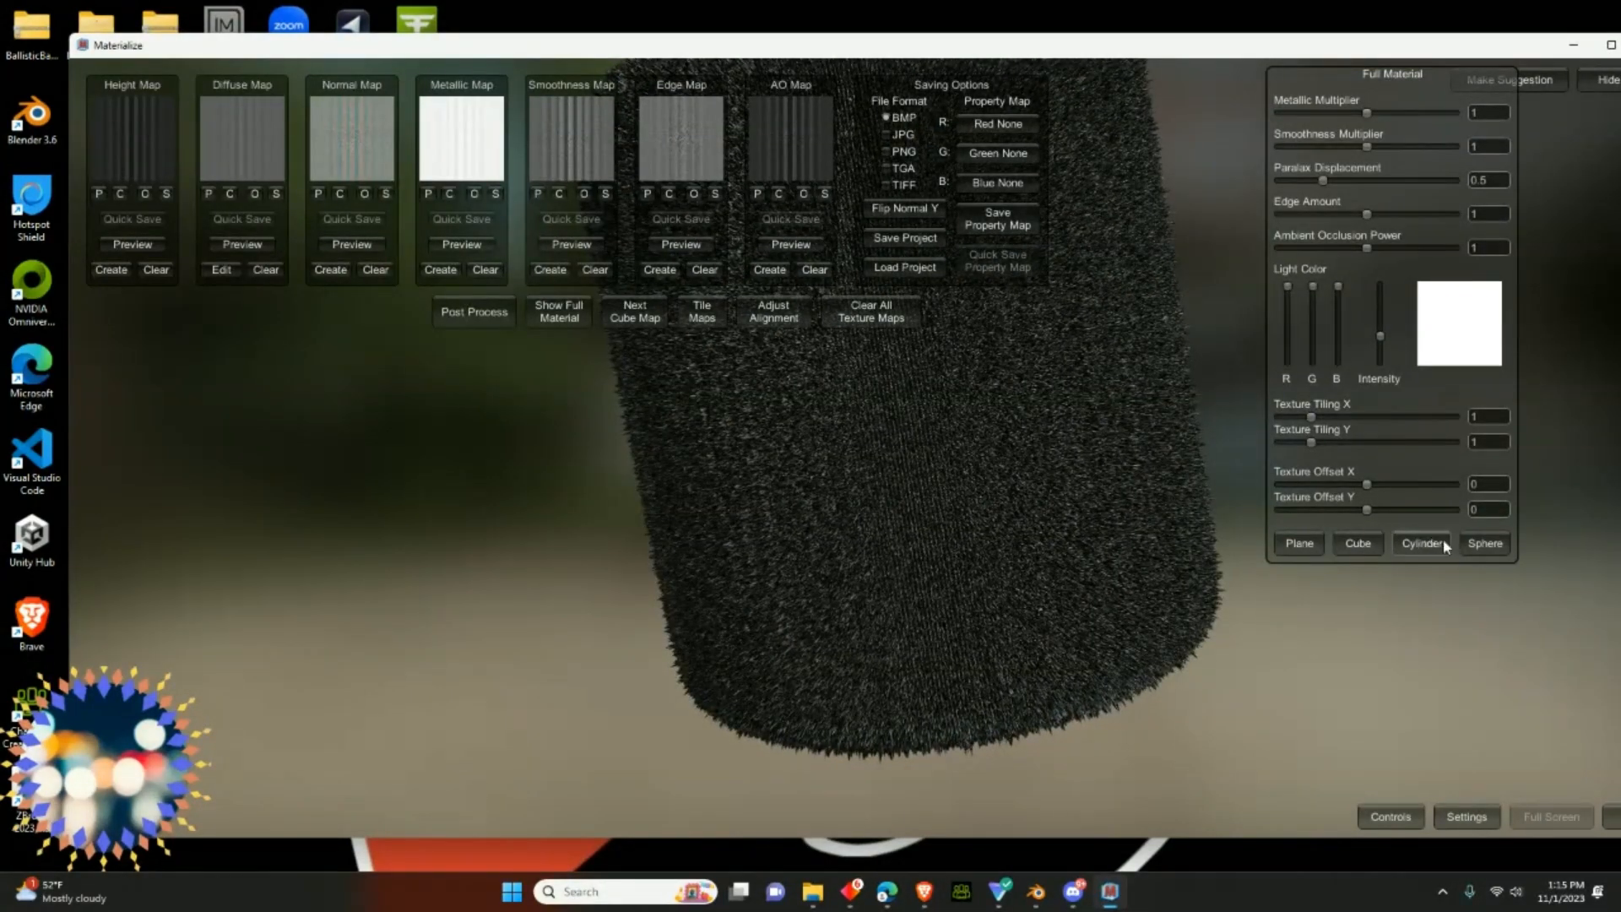
left_click(1485, 543)
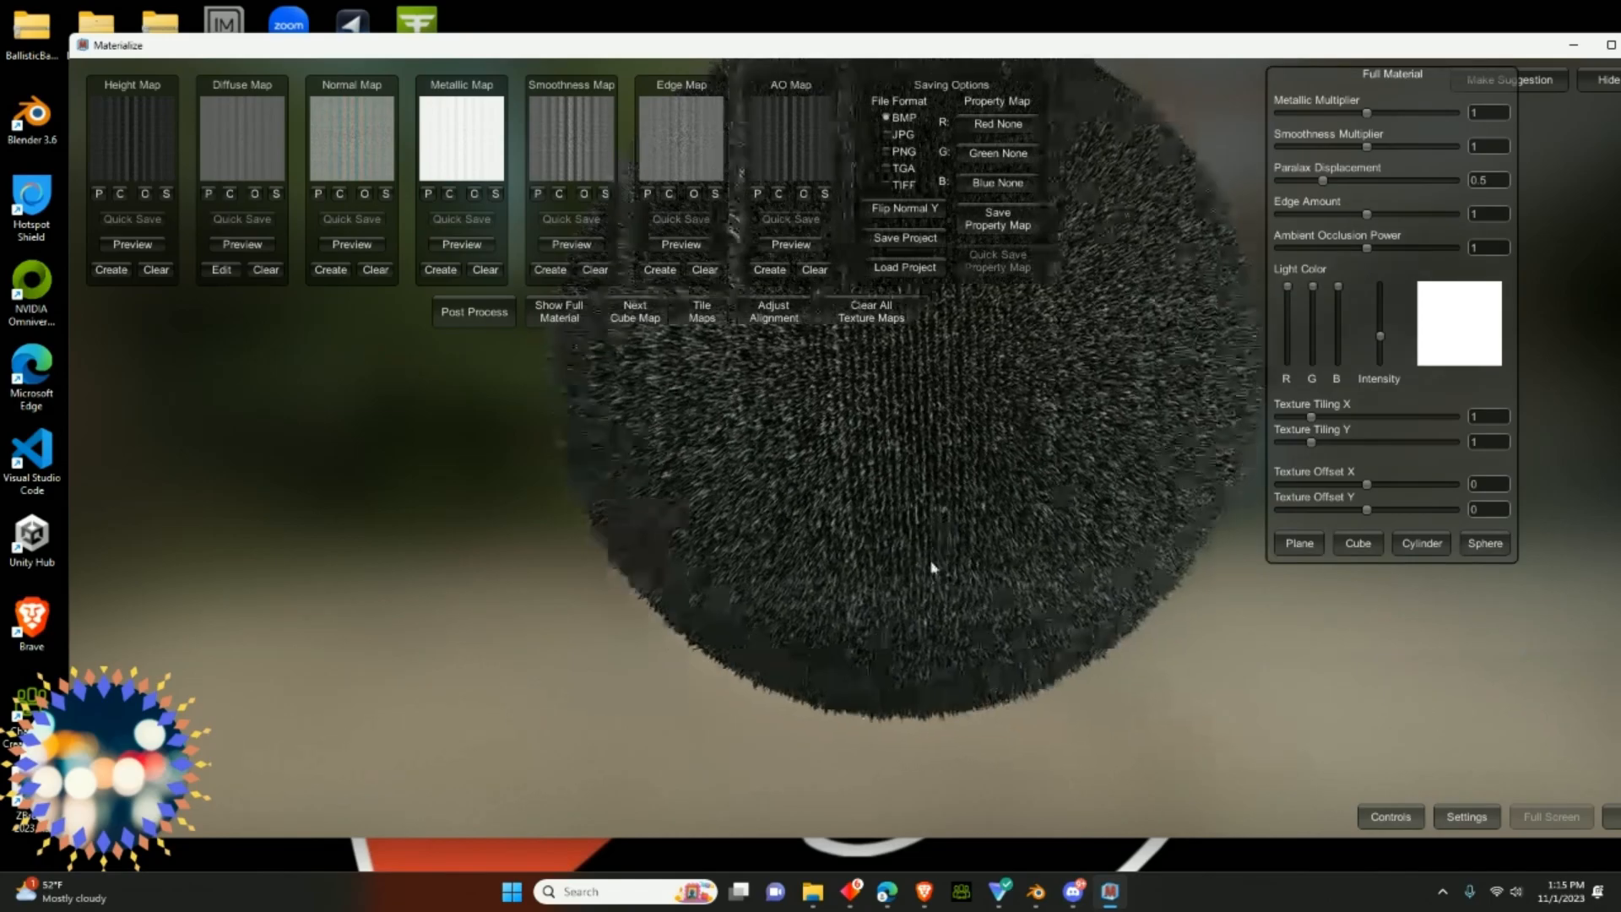
middle_click_drag(821, 464, 770, 533)
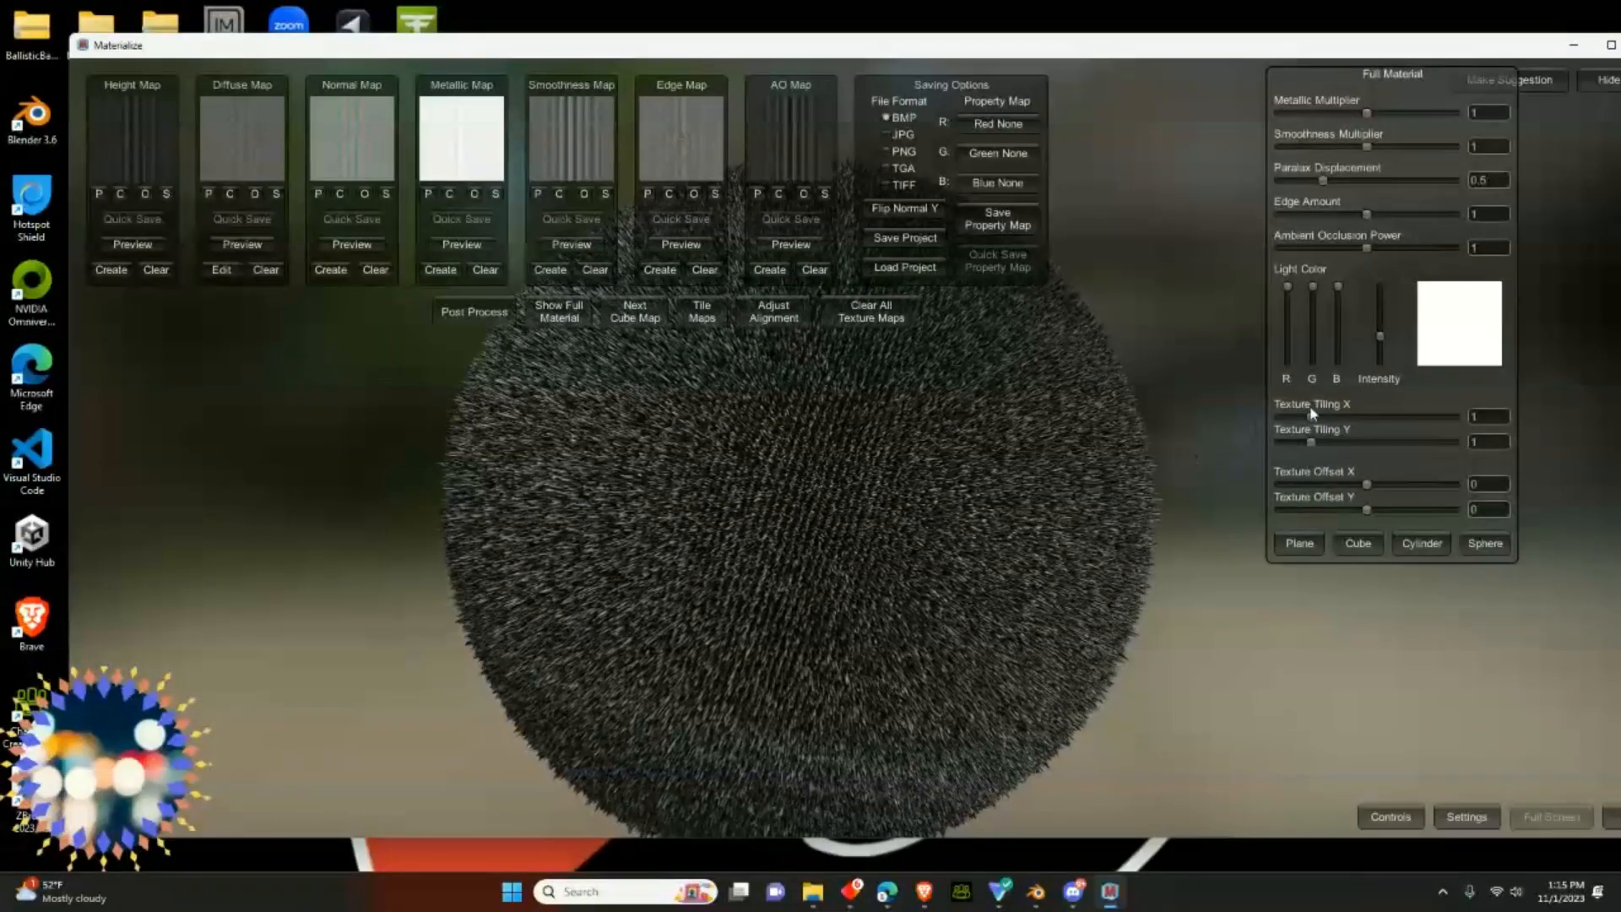
- Try denser texture tiling, settle on 1.0471 for X and 1.7254 for Y, and set the texture offset to X 0.4615 and Y -0.028
left_click_drag(1311, 422, 1416, 416)
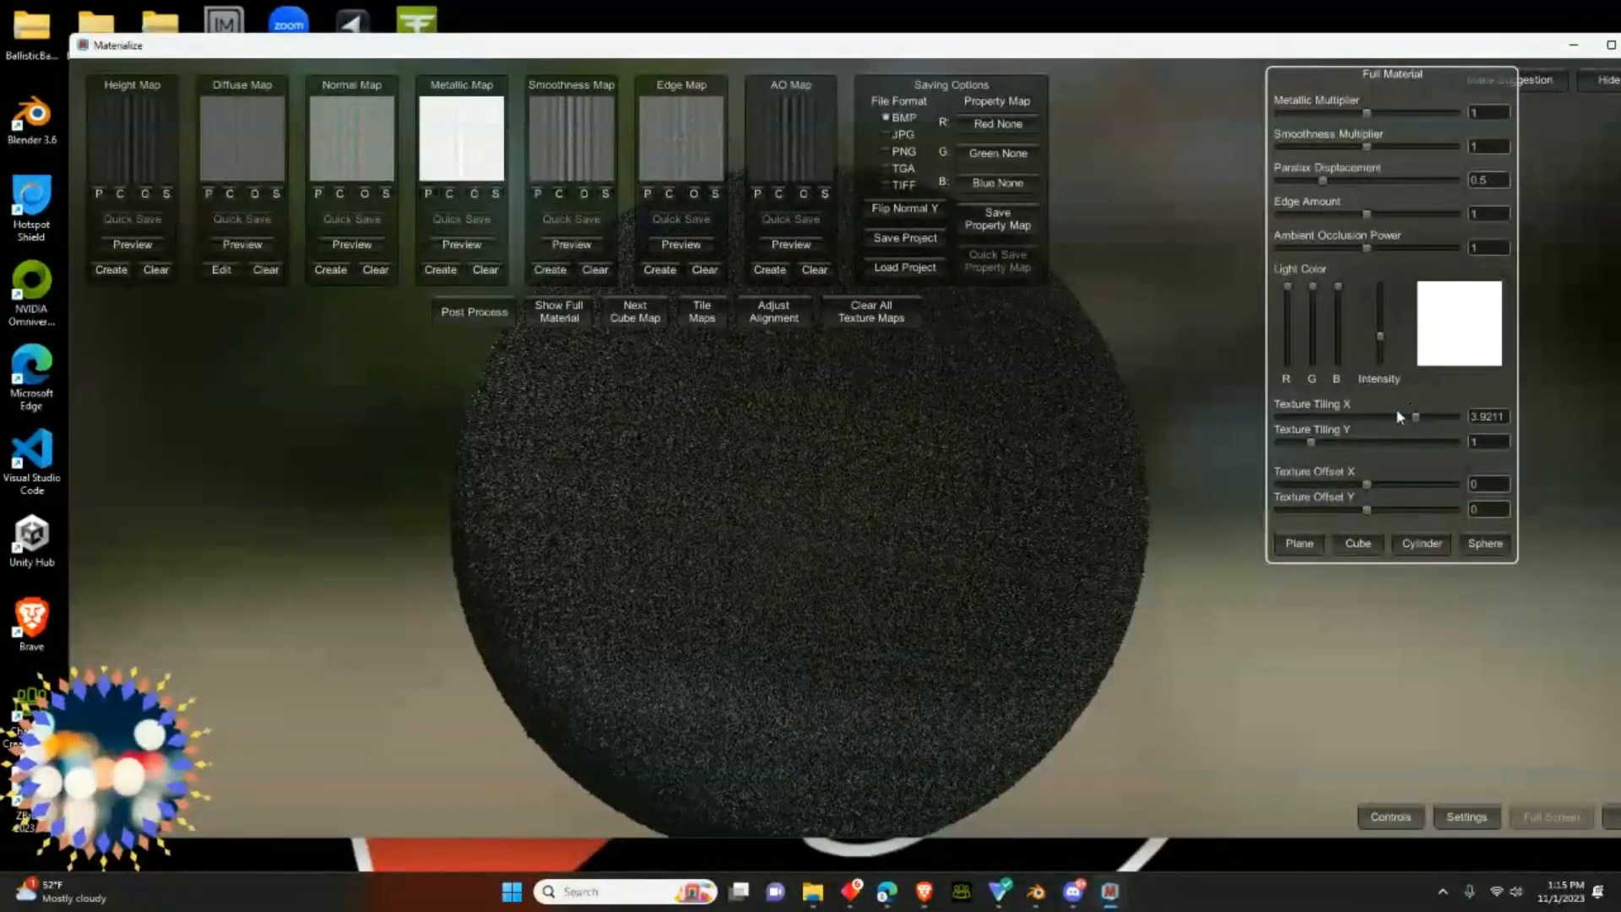
left_click_drag(1314, 438, 1455, 440)
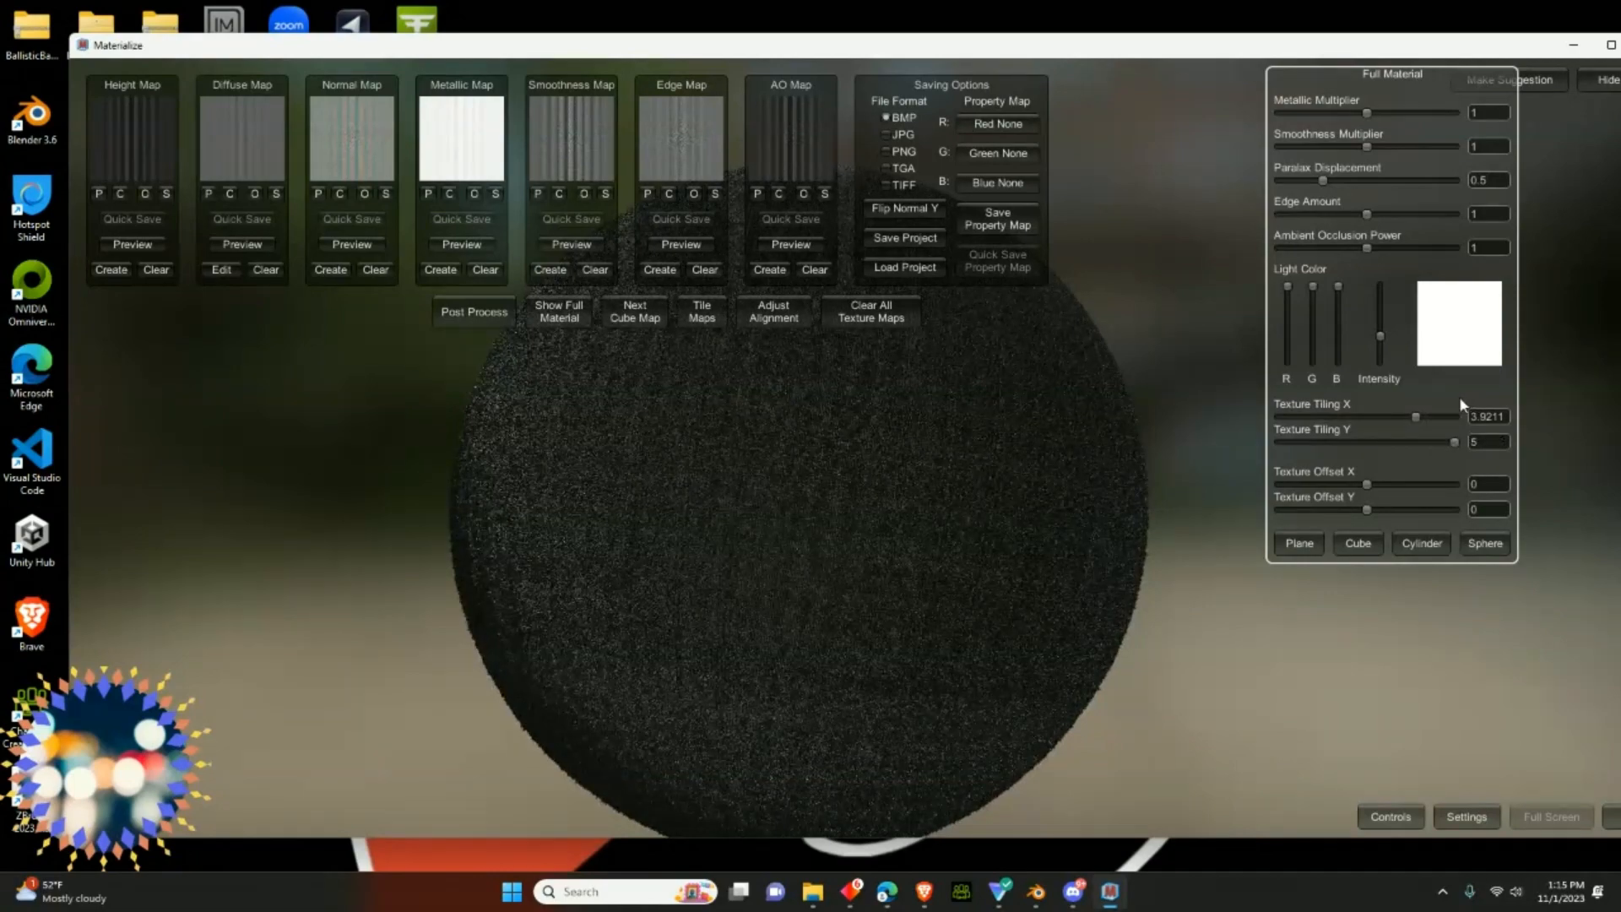
left_click_drag(1414, 422, 1425, 480)
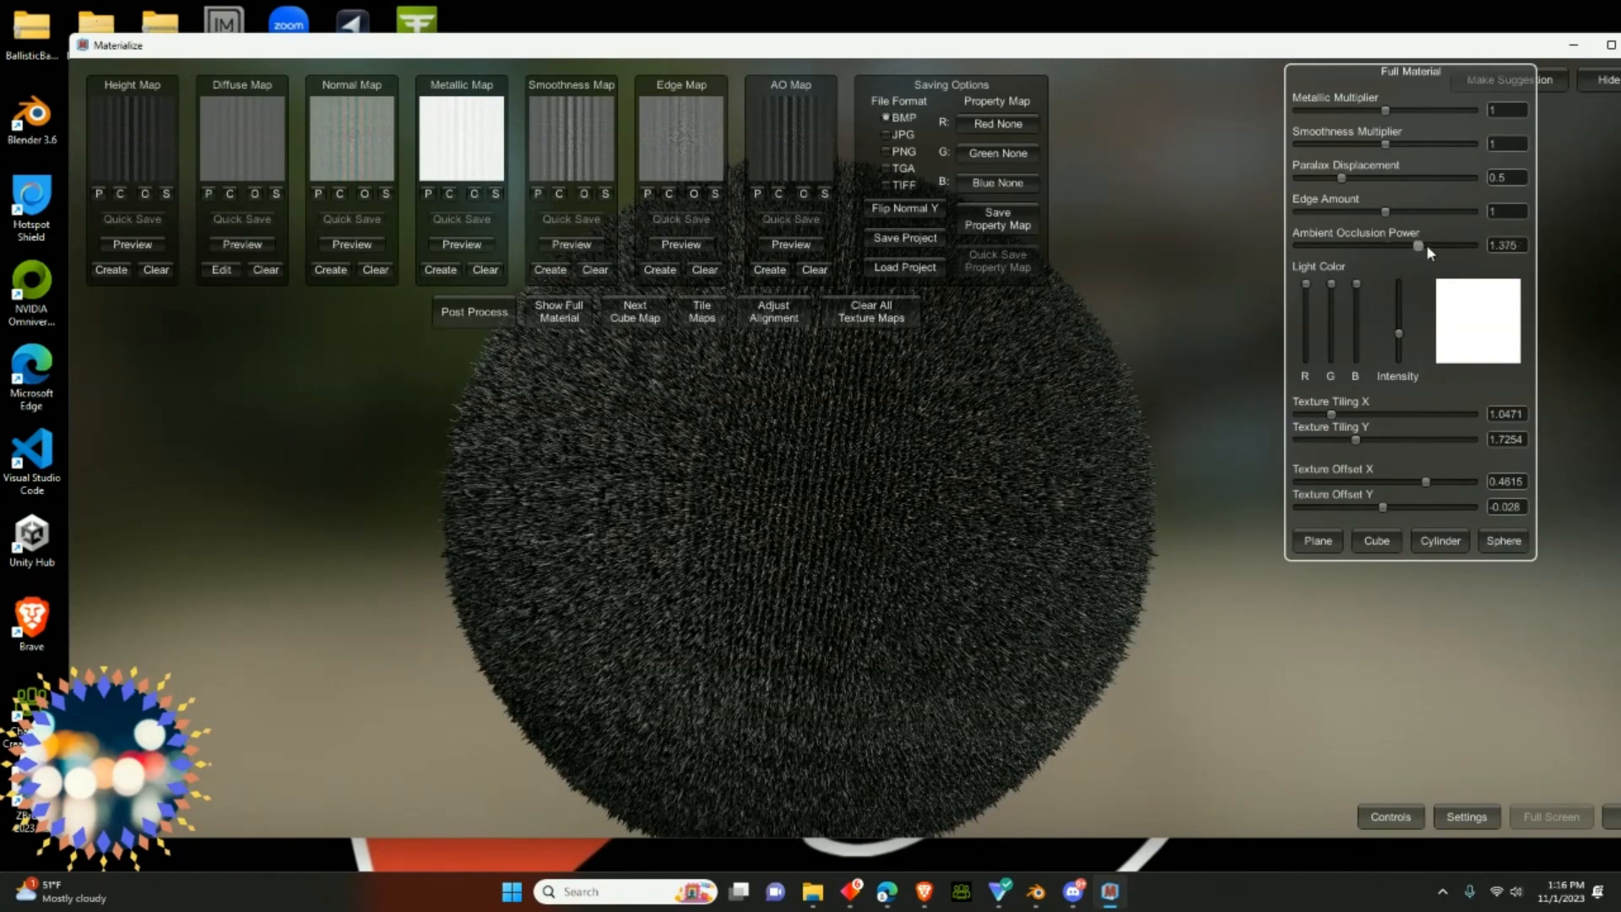
- Set Ambient Occlusion Power to 0.7980, Edge Amount to 1.2211 and Paralax Displacement to 0.2019, with tiling X 0.9764 and Y 1.5605
mouse_move(1426, 247)
left_mouse_down()
mouse_move(1302, 245)
mouse_move(1348, 245)
mouse_move(1338, 216)
mouse_move(1444, 211)
mouse_move(1317, 181)
left_mouse_up()
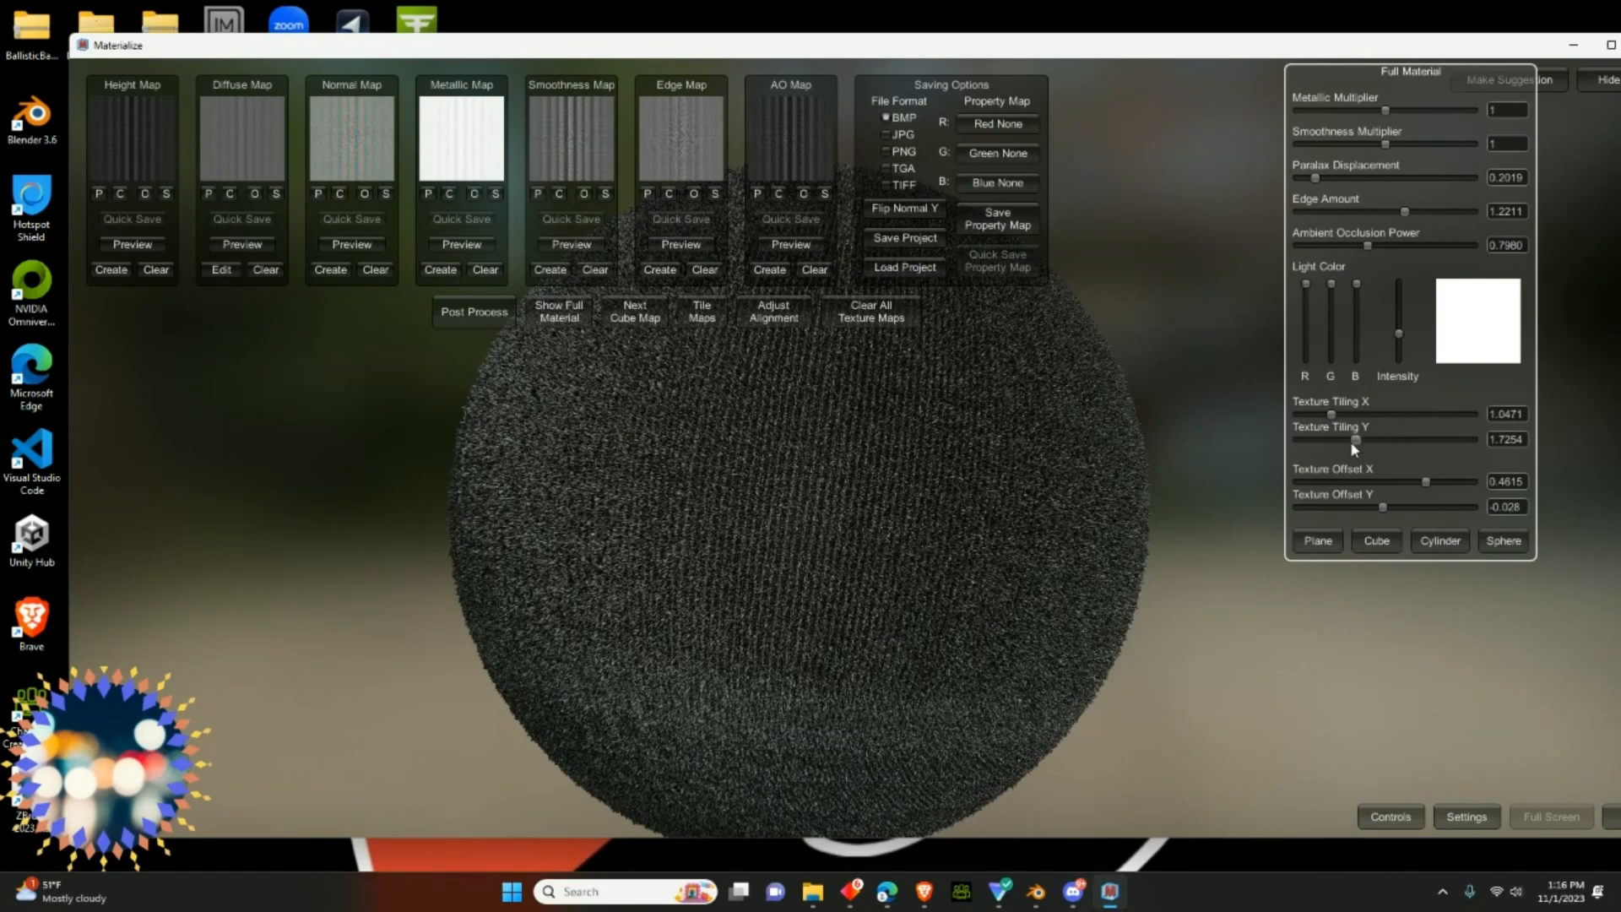
mouse_move(1350, 440)
left_mouse_down()
mouse_move(1376, 431)
mouse_move(1360, 441)
mouse_move(1347, 411)
mouse_move(1385, 414)
mouse_move(1336, 423)
left_mouse_up()
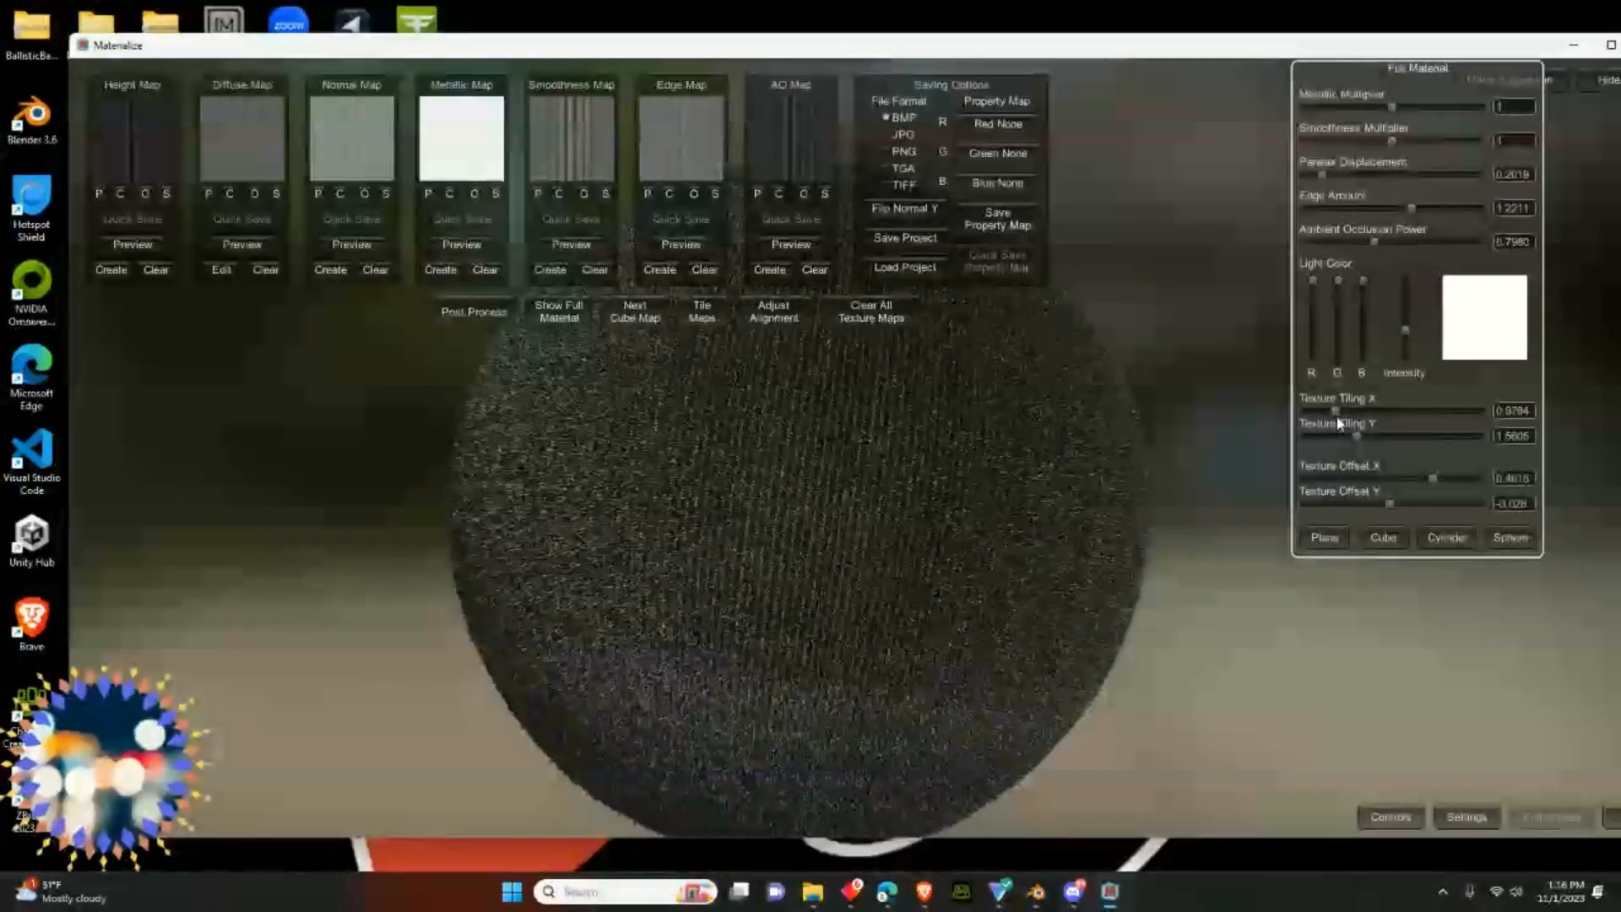
mouse_move(946, 709)
middle_mouse_down()
mouse_move(798, 737)
mouse_move(936, 706)
middle_mouse_up()
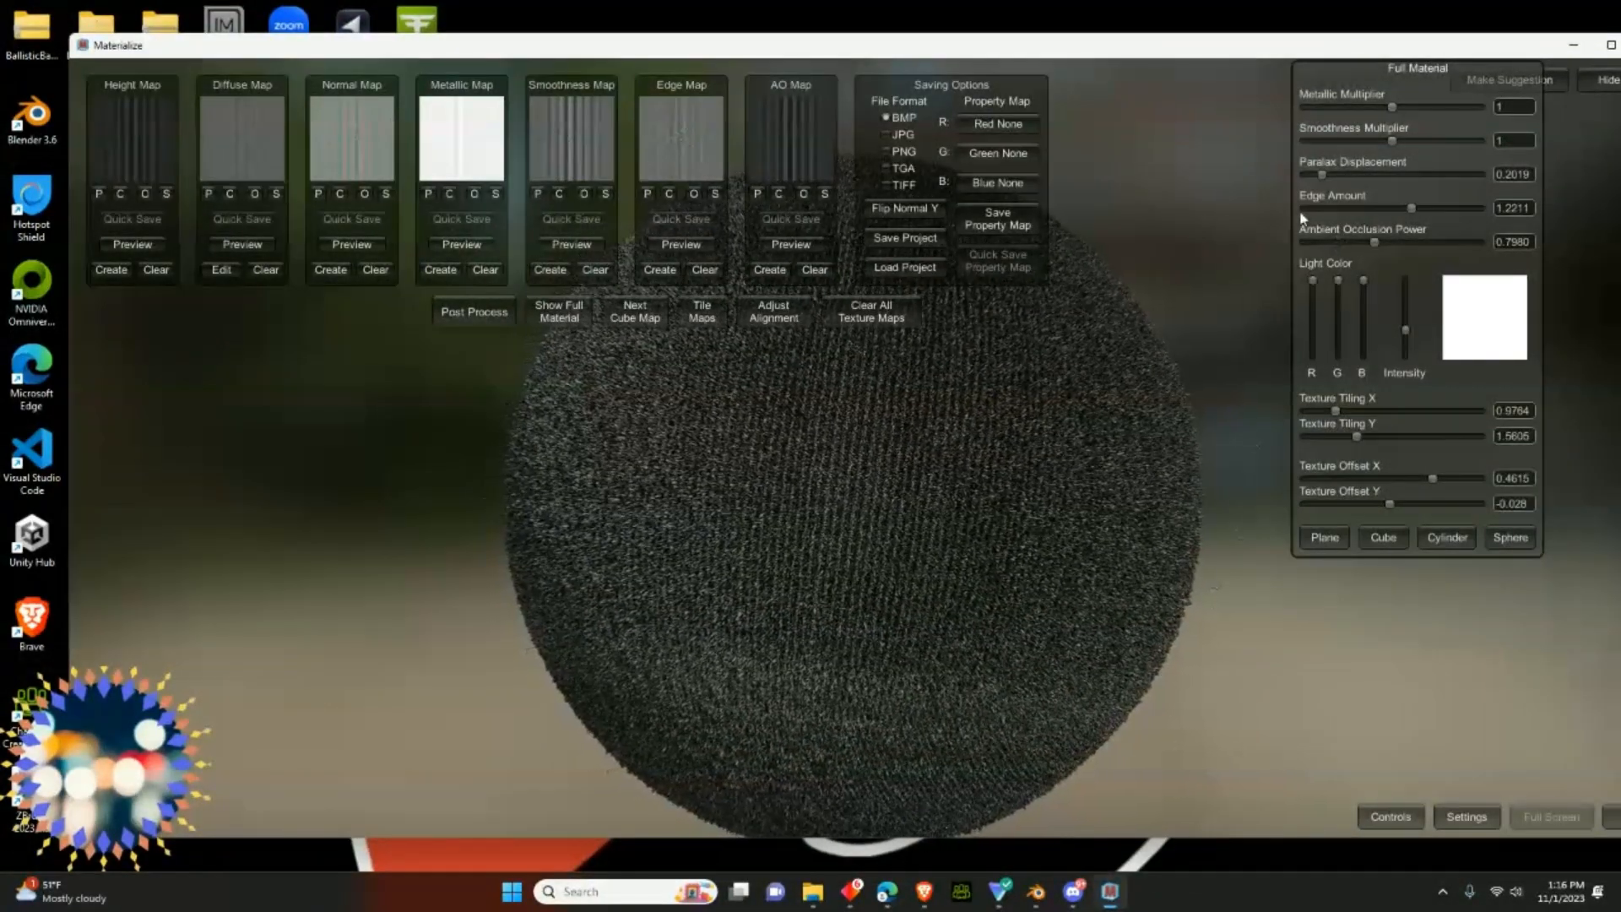
- Set the Metallic Multiplier to 1.0961, the Smoothness Multiplier to 1.5673 and the Paralax Displacement to 0.1923
left_click_drag(1393, 107, 1450, 143)
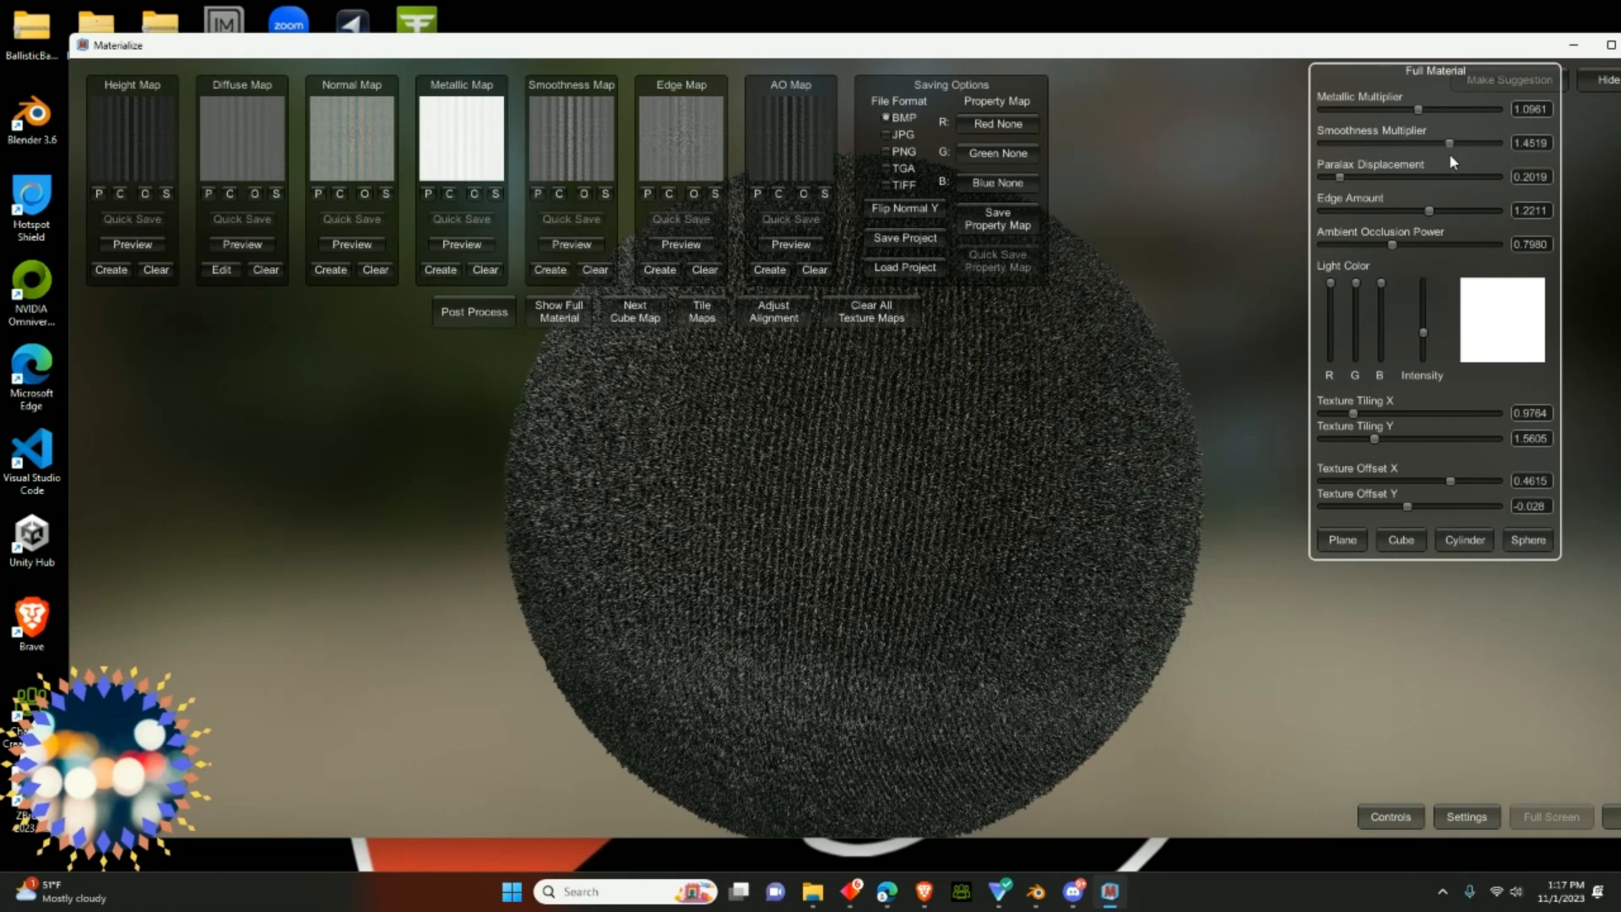
mouse_move(1340, 178)
left_mouse_down()
mouse_move(1363, 180)
mouse_move(1340, 187)
left_mouse_up()
middle_click_drag(1001, 450, 911, 446)
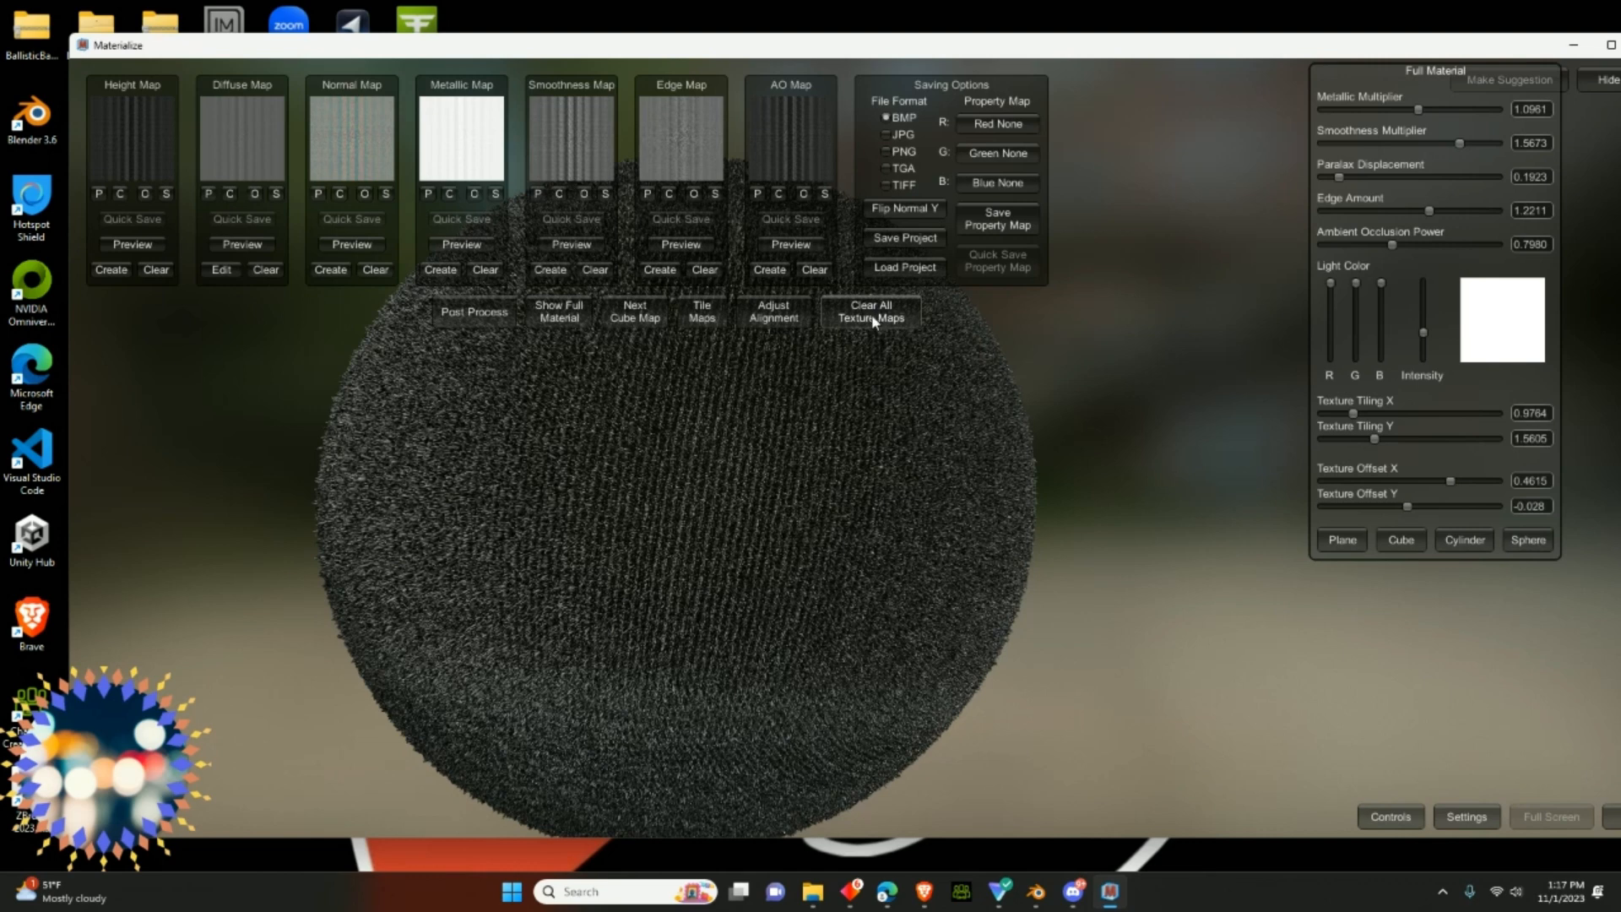
- Start saving the project and create a new folder named Tutorial inside BallisticBaseMaps
left_click(904, 240)
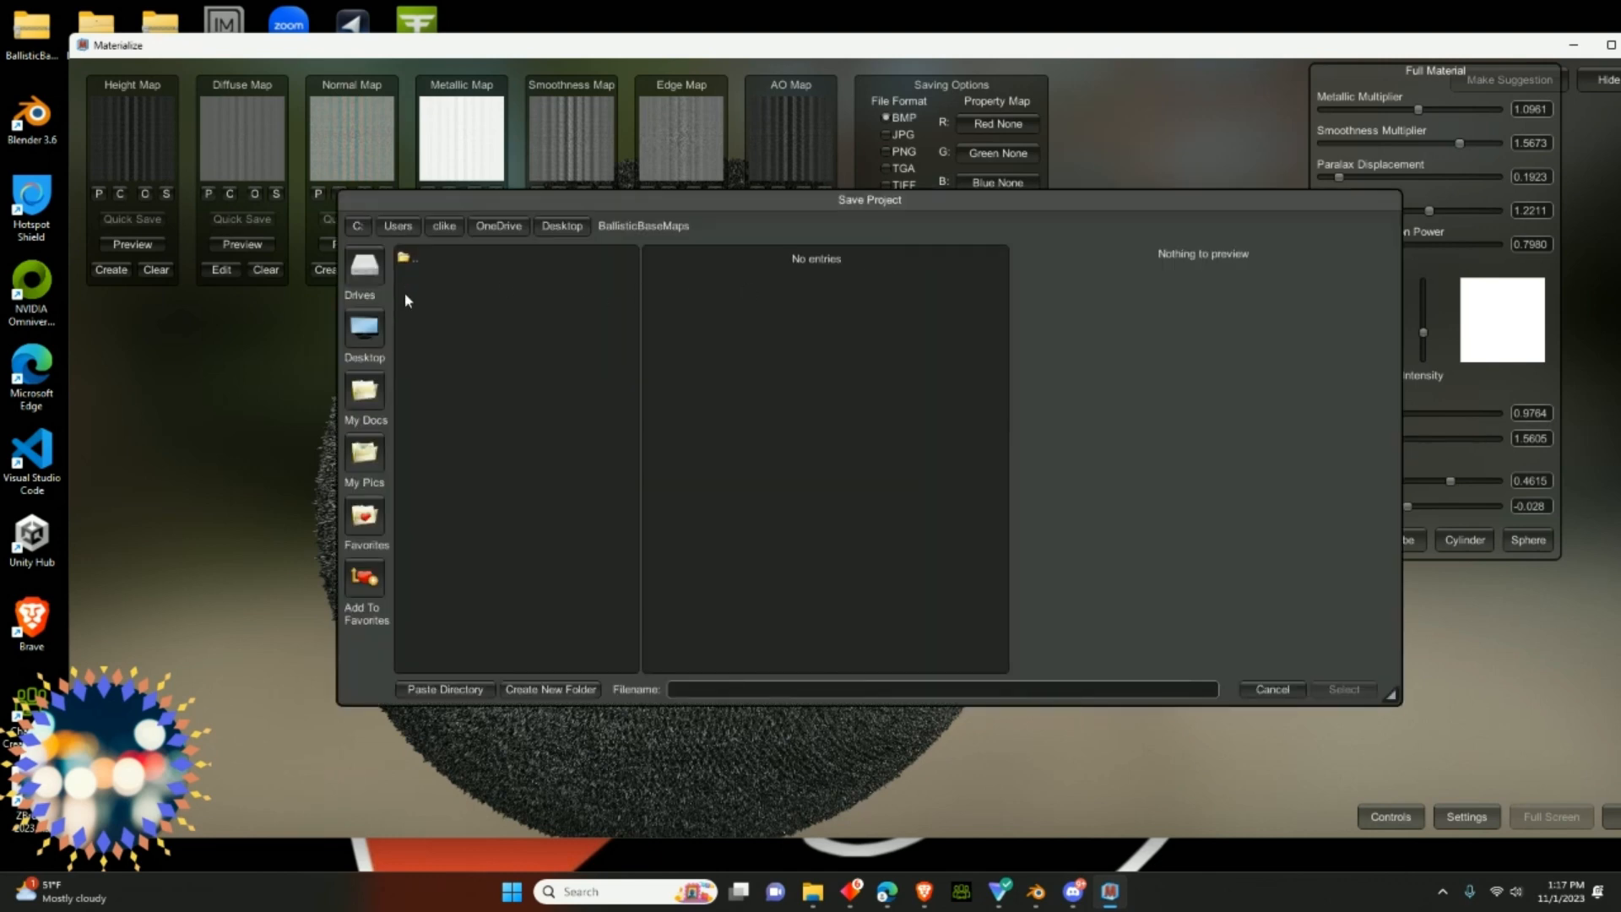
left_click(529, 690)
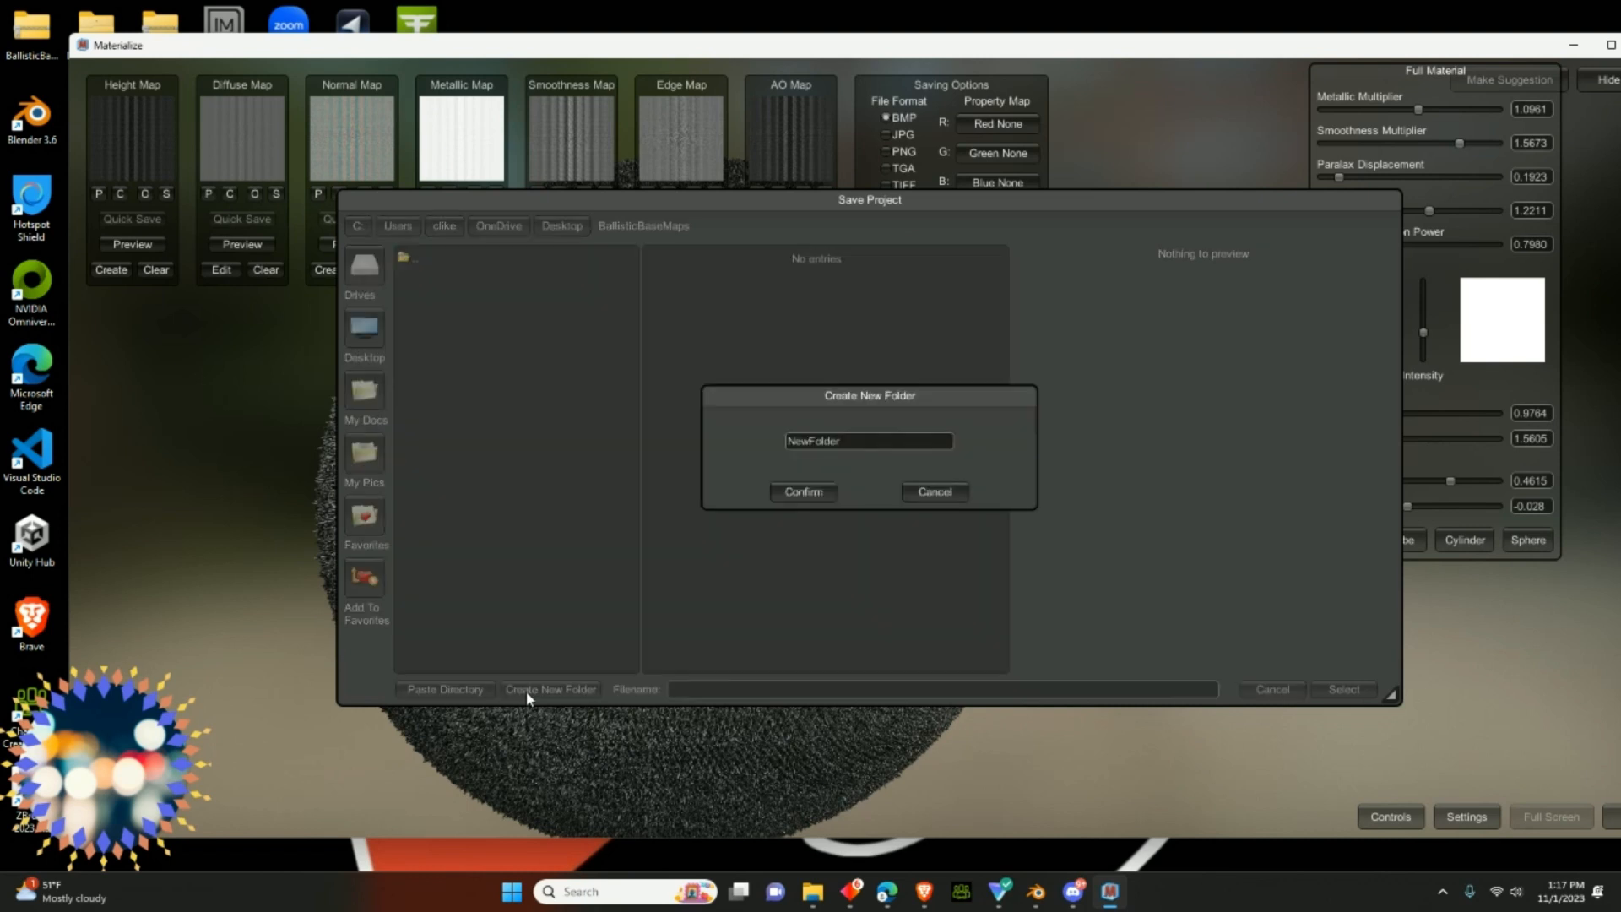
left_click(876, 444)
left_click(812, 491)
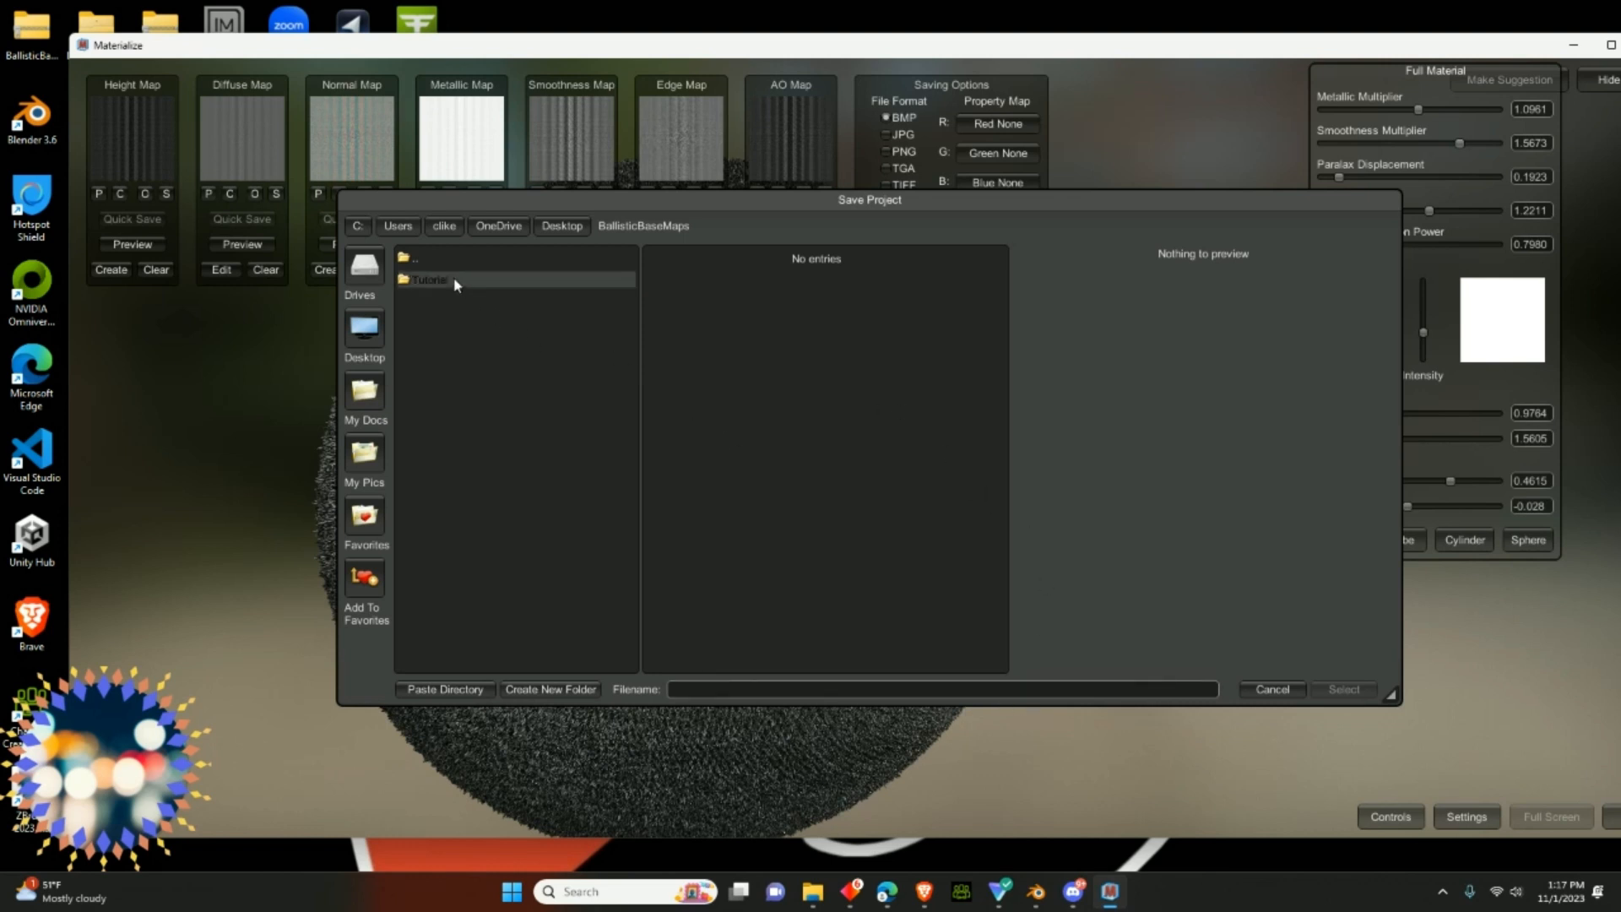
- Save the project under the file name BlendBeast Sample
left_click(708, 690)
type("B")
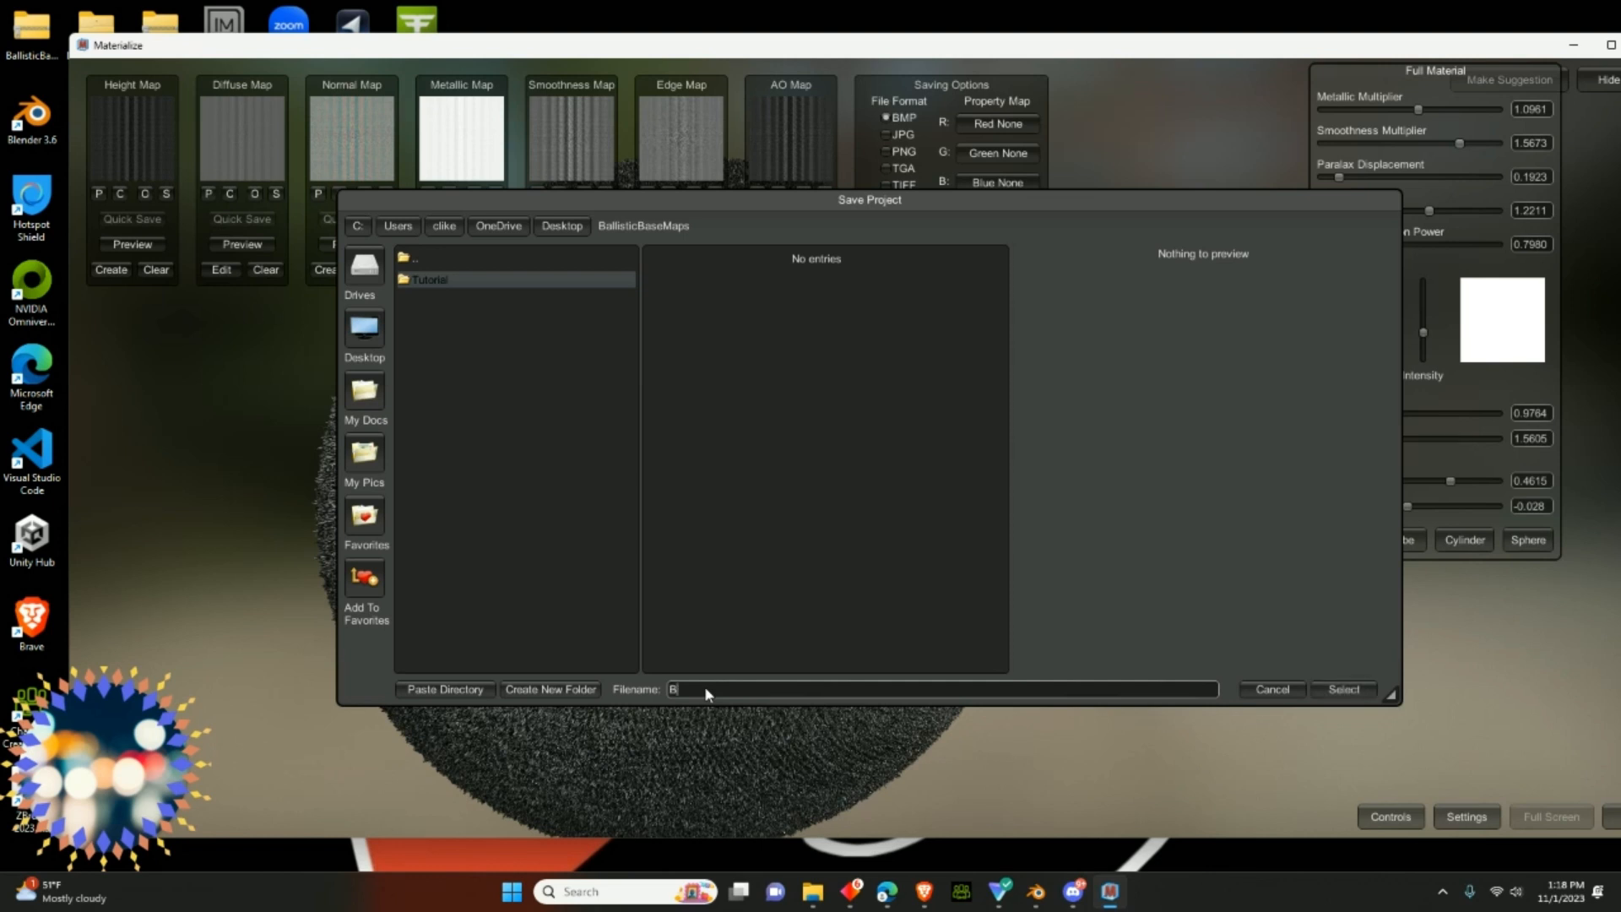
type("lendBeast Sample")
left_click(1328, 689)
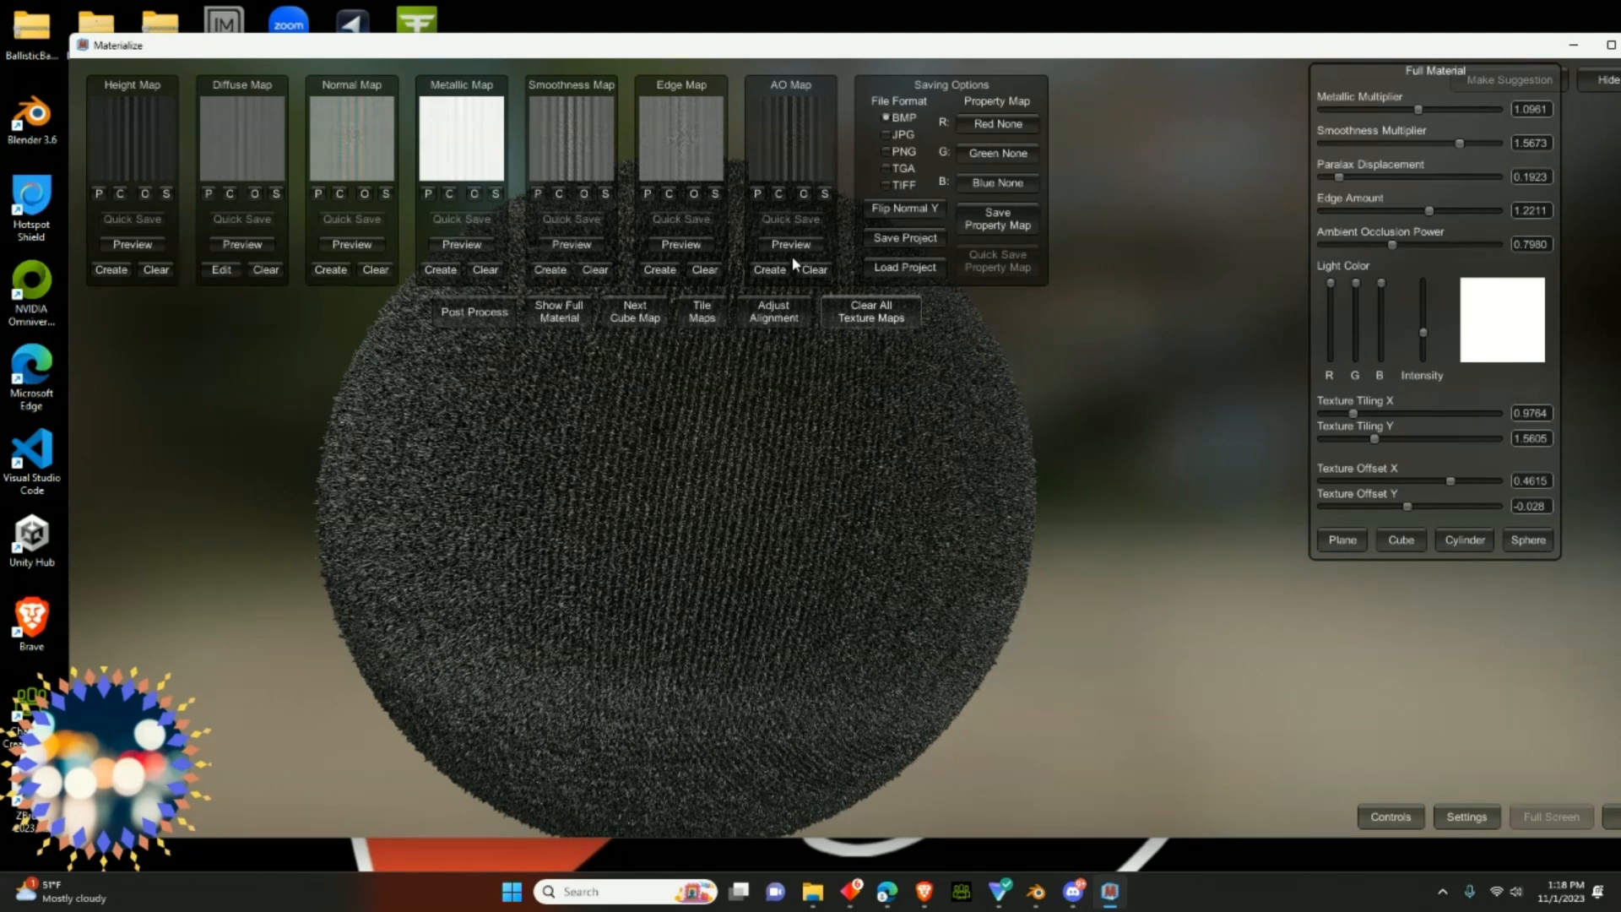
- Open the property map save dialog and check the BlendBeast Sample map files in the BallisticBaseMaps folder
left_click(1009, 224)
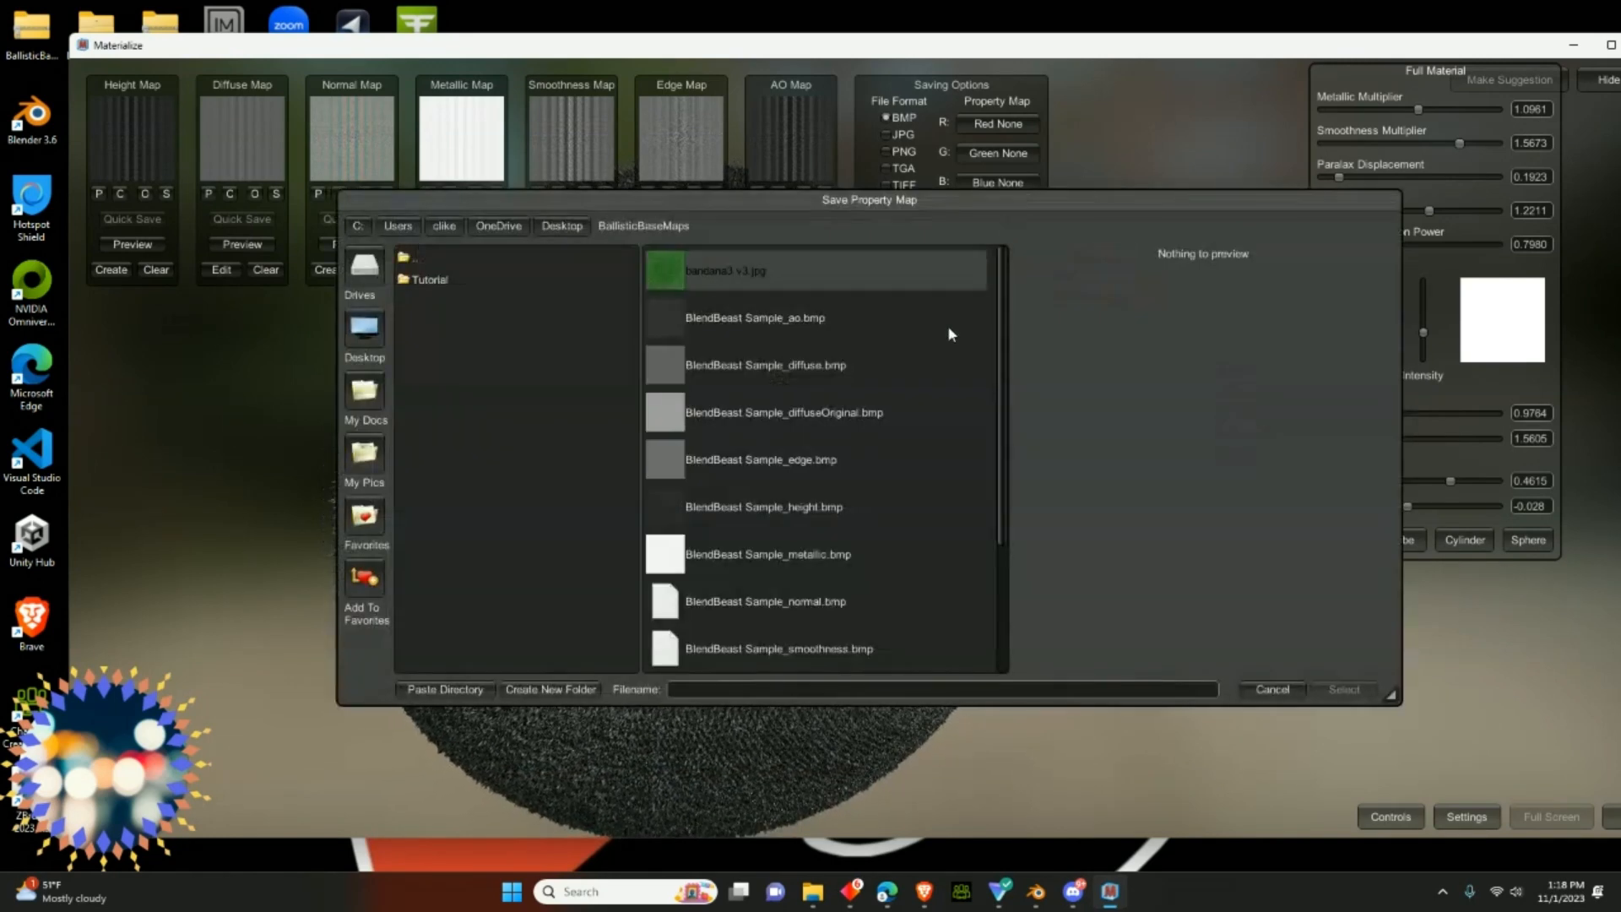
scroll(788, 292, "down", 4)
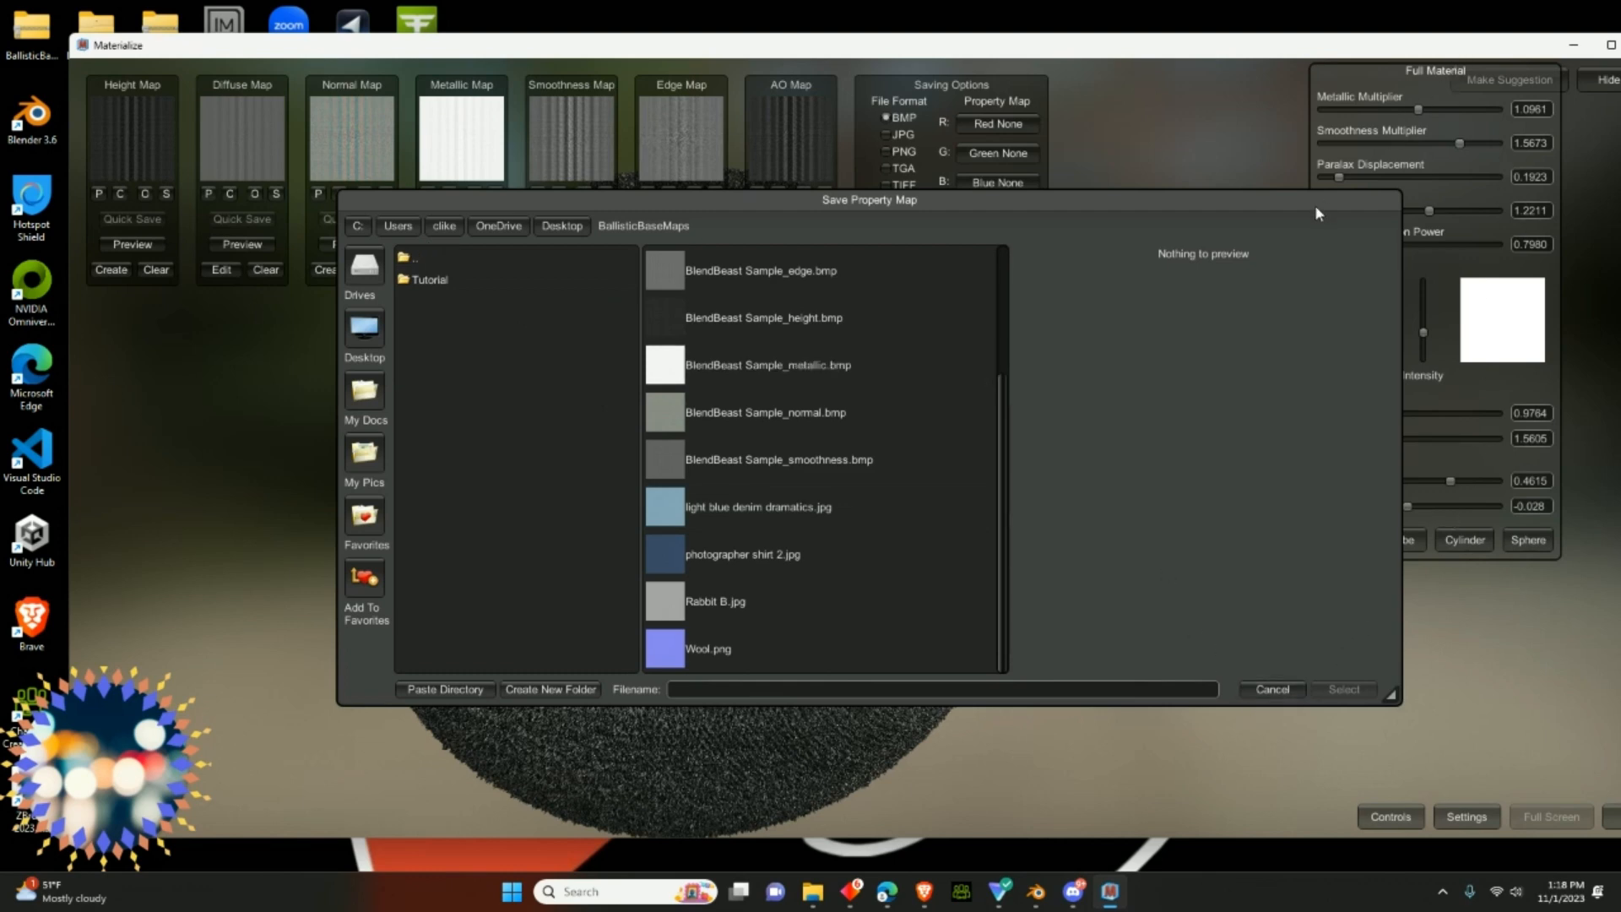
left_click_drag(1314, 205, 1264, 270)
- Put Materialize away and switch to the Blender window with accurignomaterial.blend, framing the two characters
left_click(1611, 44)
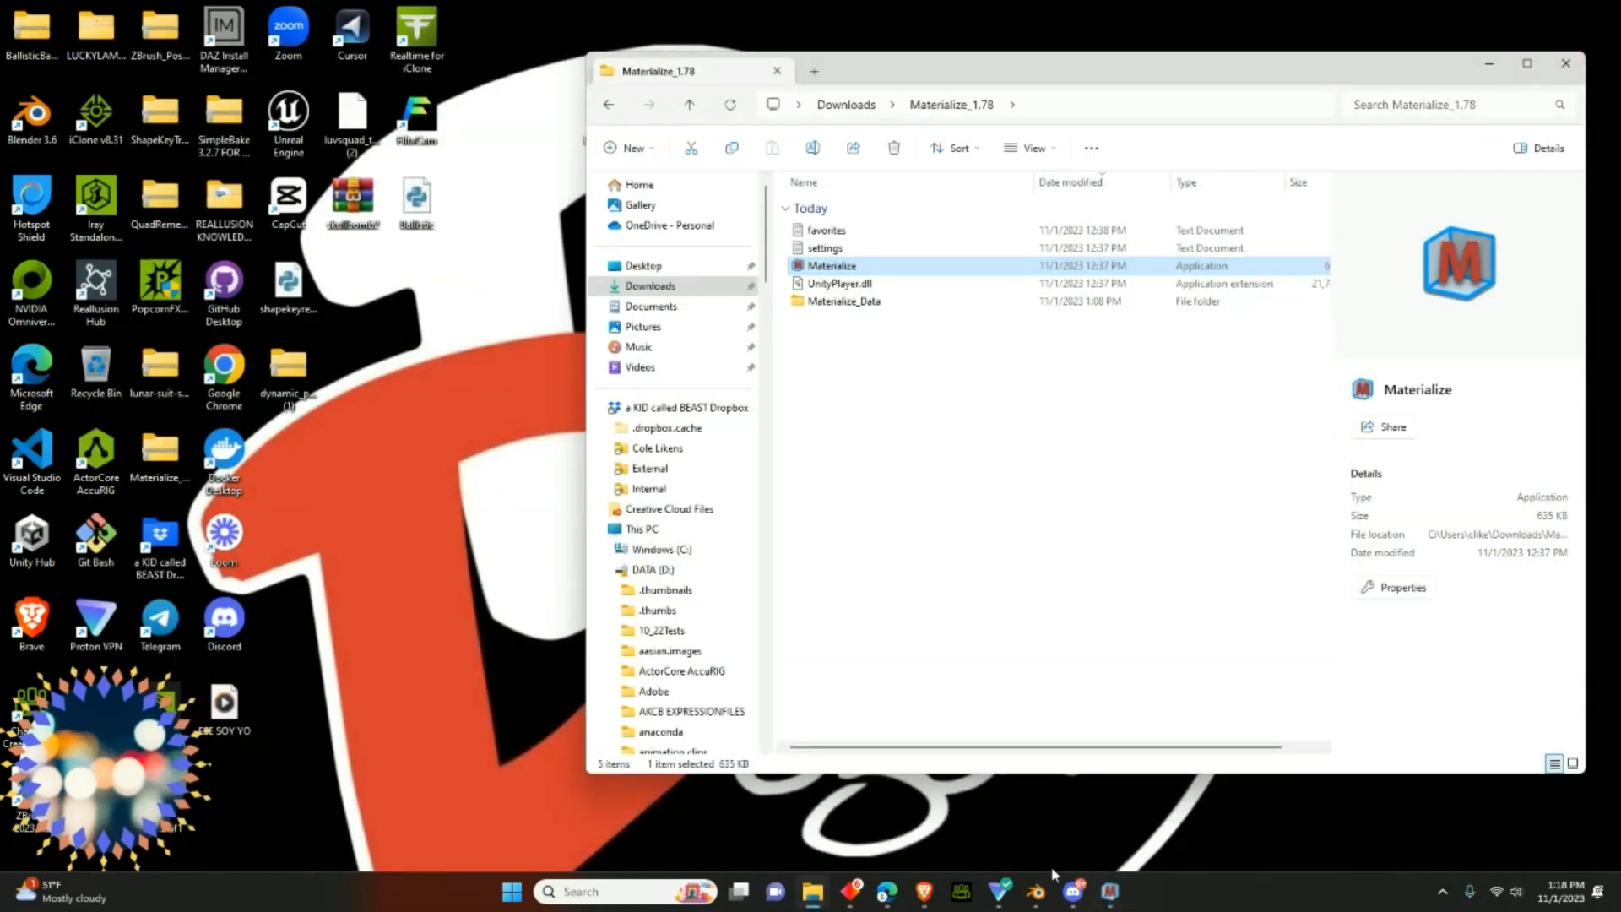
left_click(1031, 896)
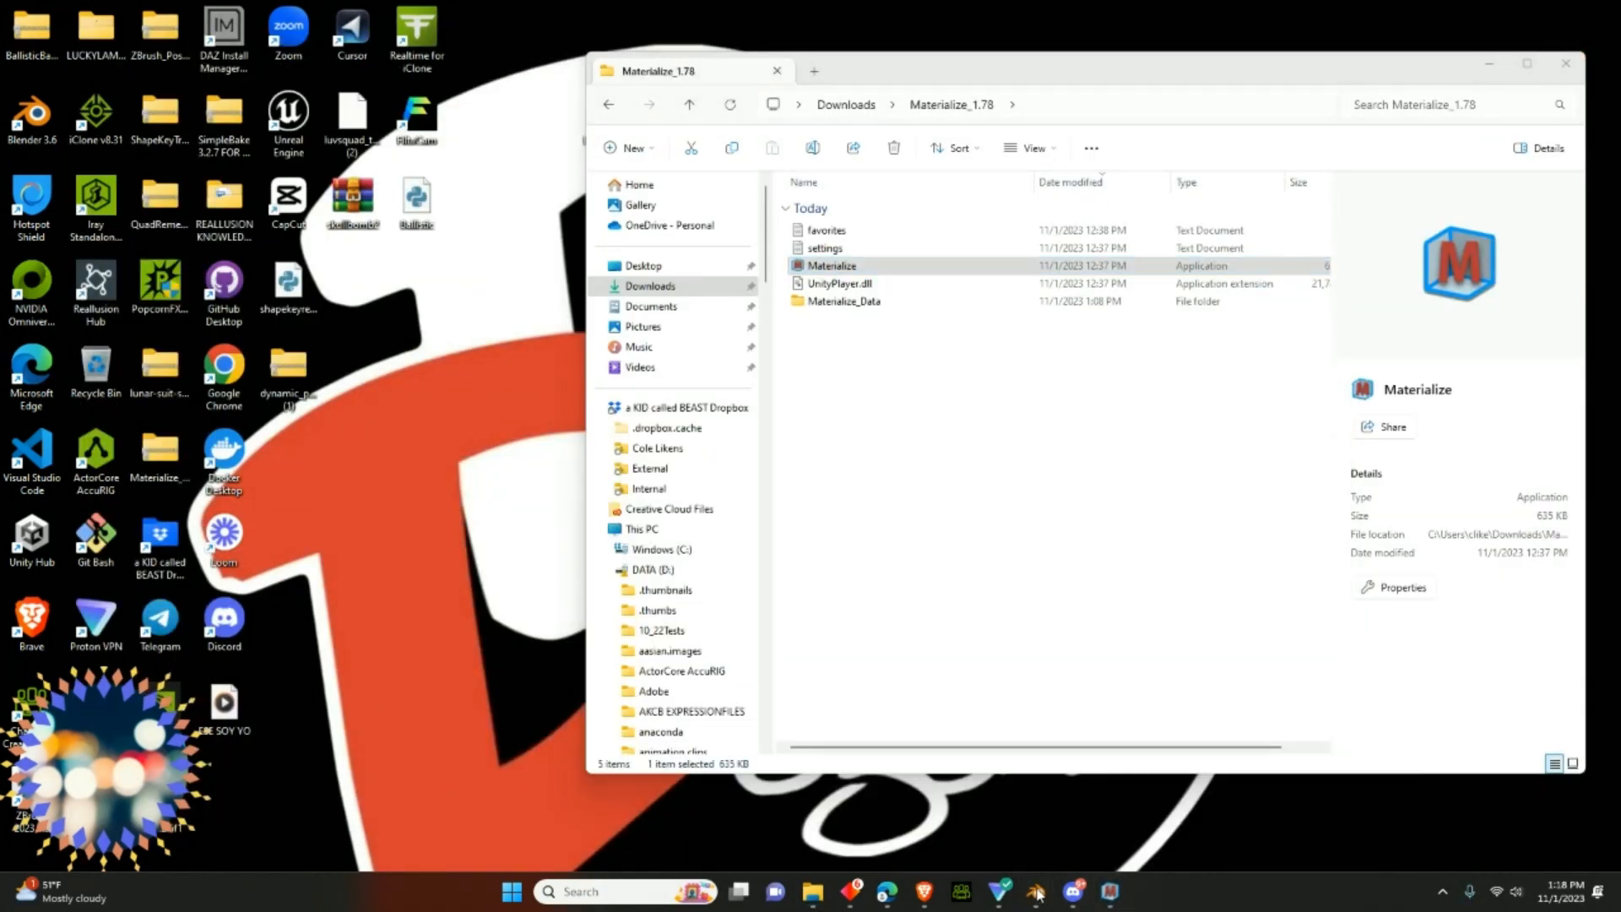
left_click(1037, 891)
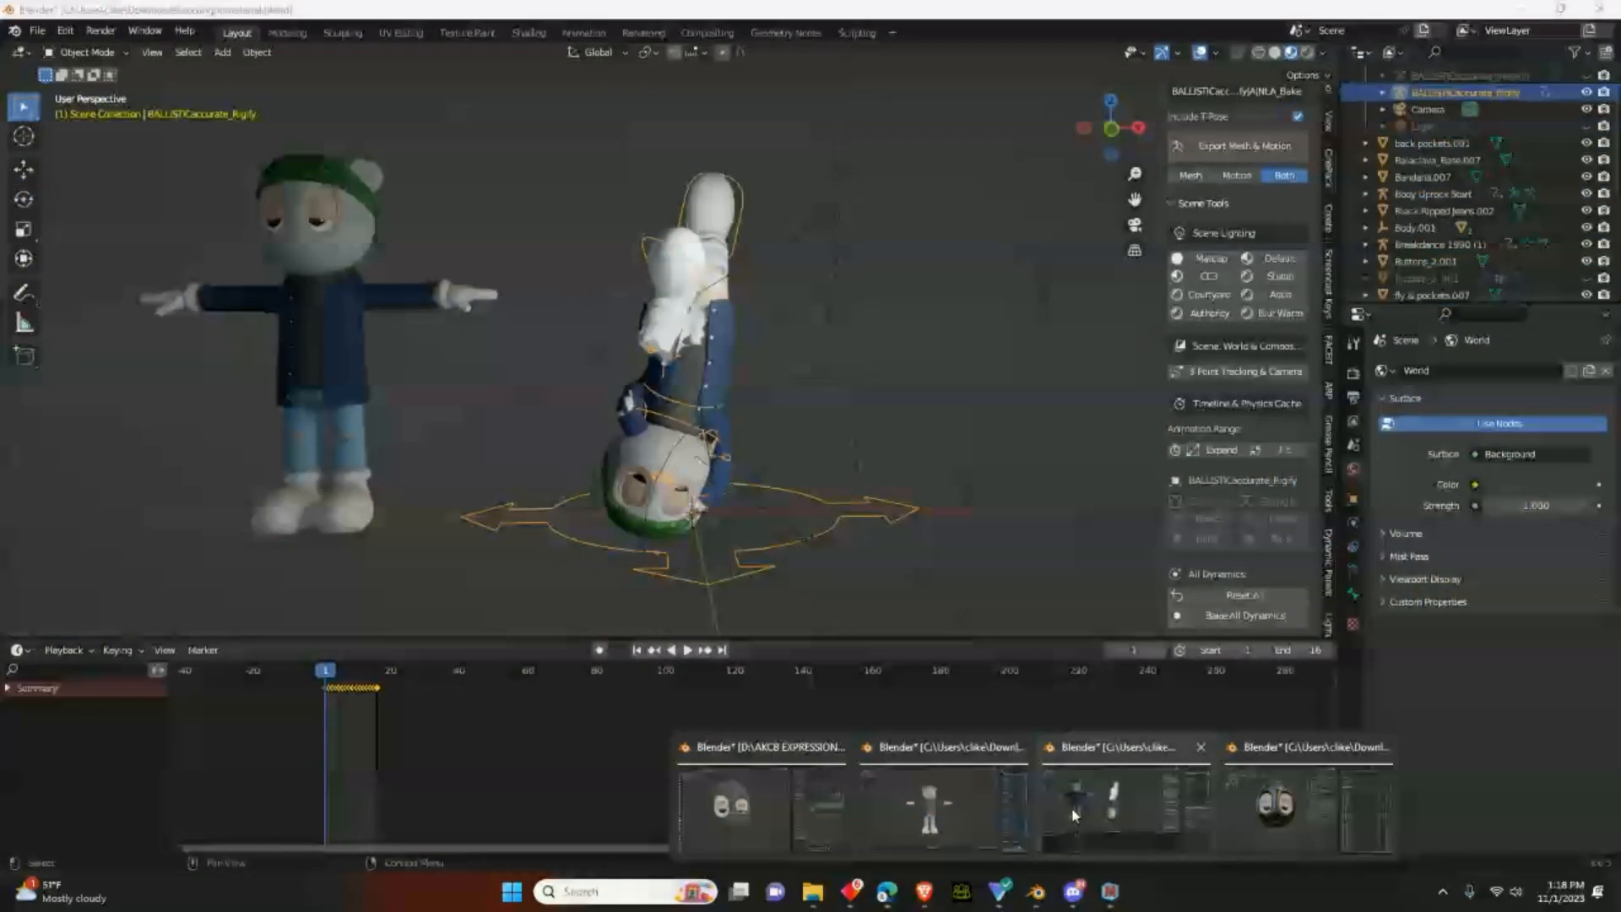
left_click(1074, 815)
middle_click_drag(914, 513, 842, 413)
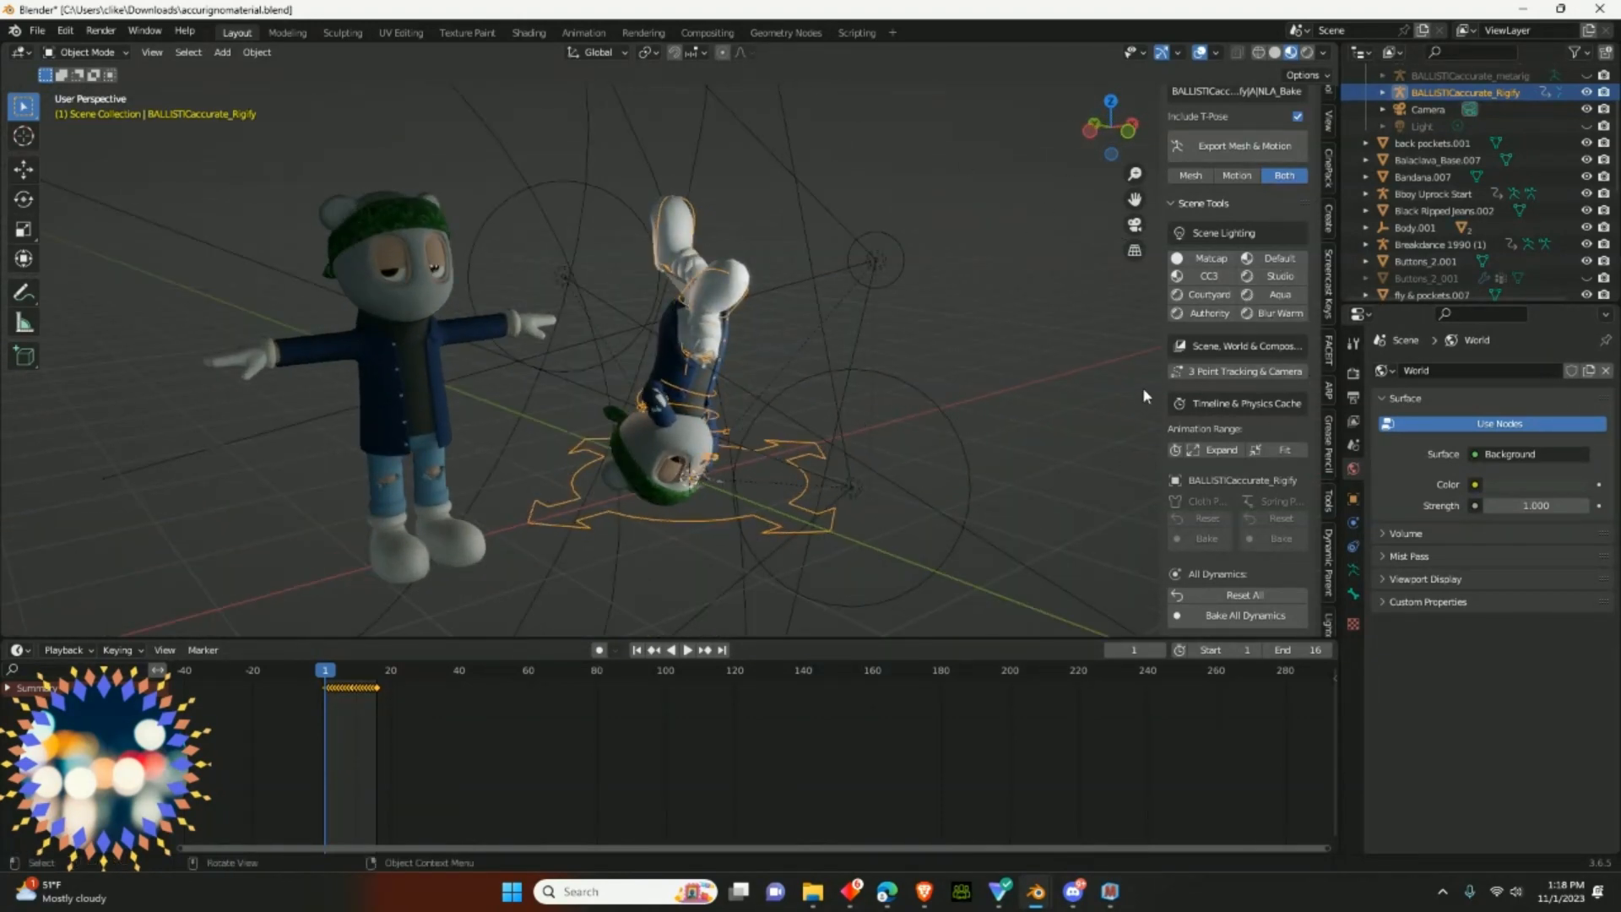
middle_click_drag(1058, 436, 1244, 323, "shift")
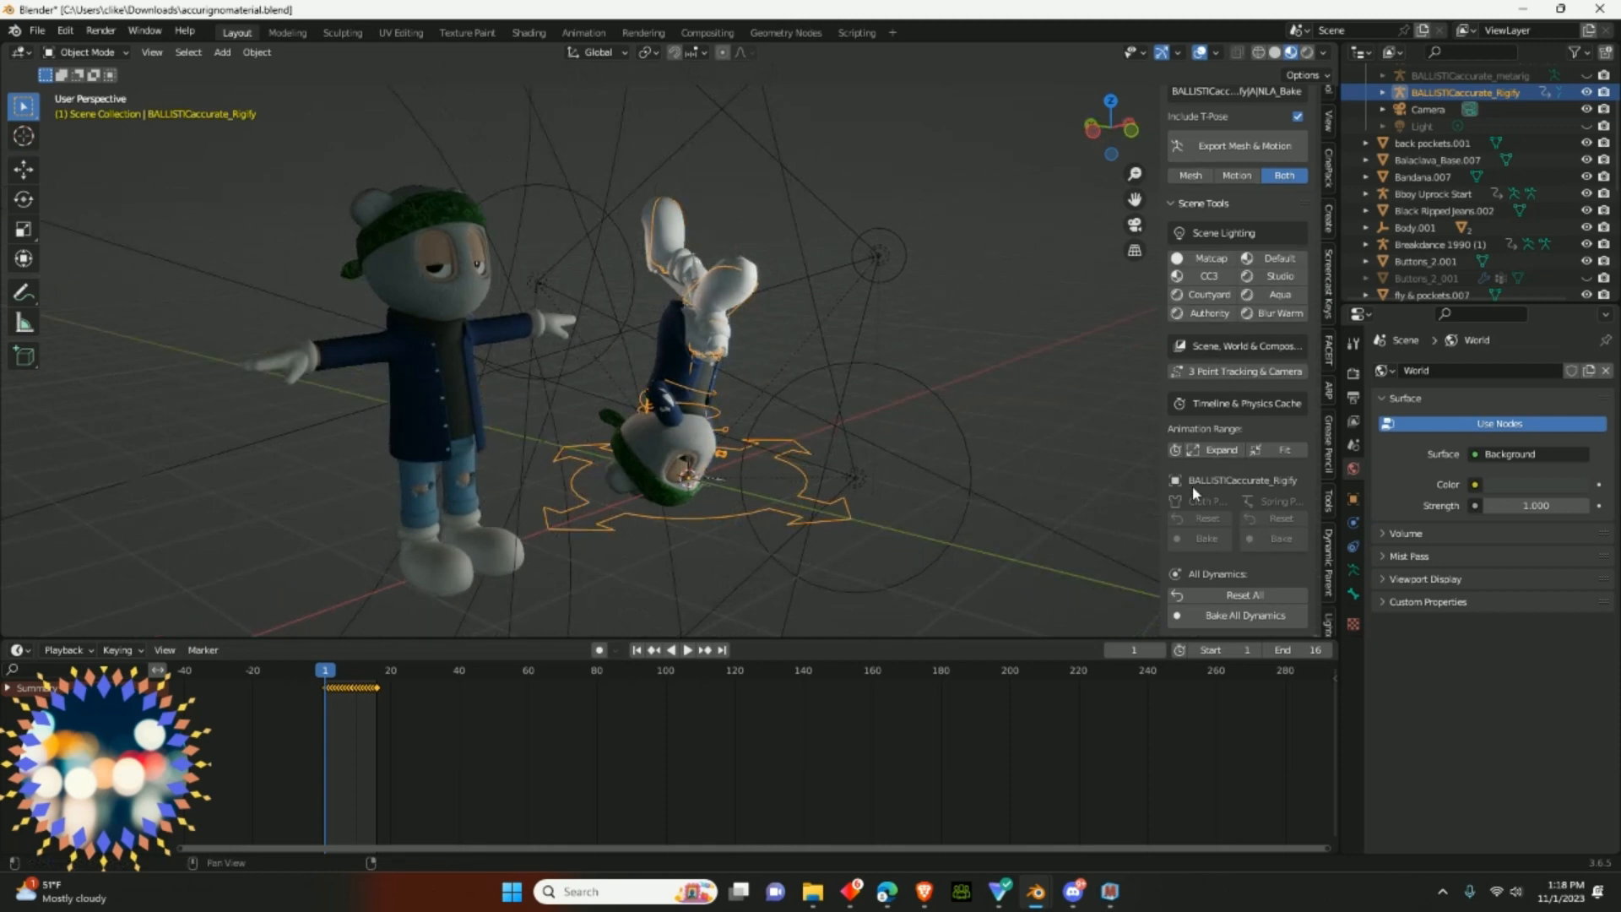
- Delete the upside-down posed character together with its selected rigs and surrounding lights, leaving the T-pose character
middle_click_drag(937, 481, 878, 465)
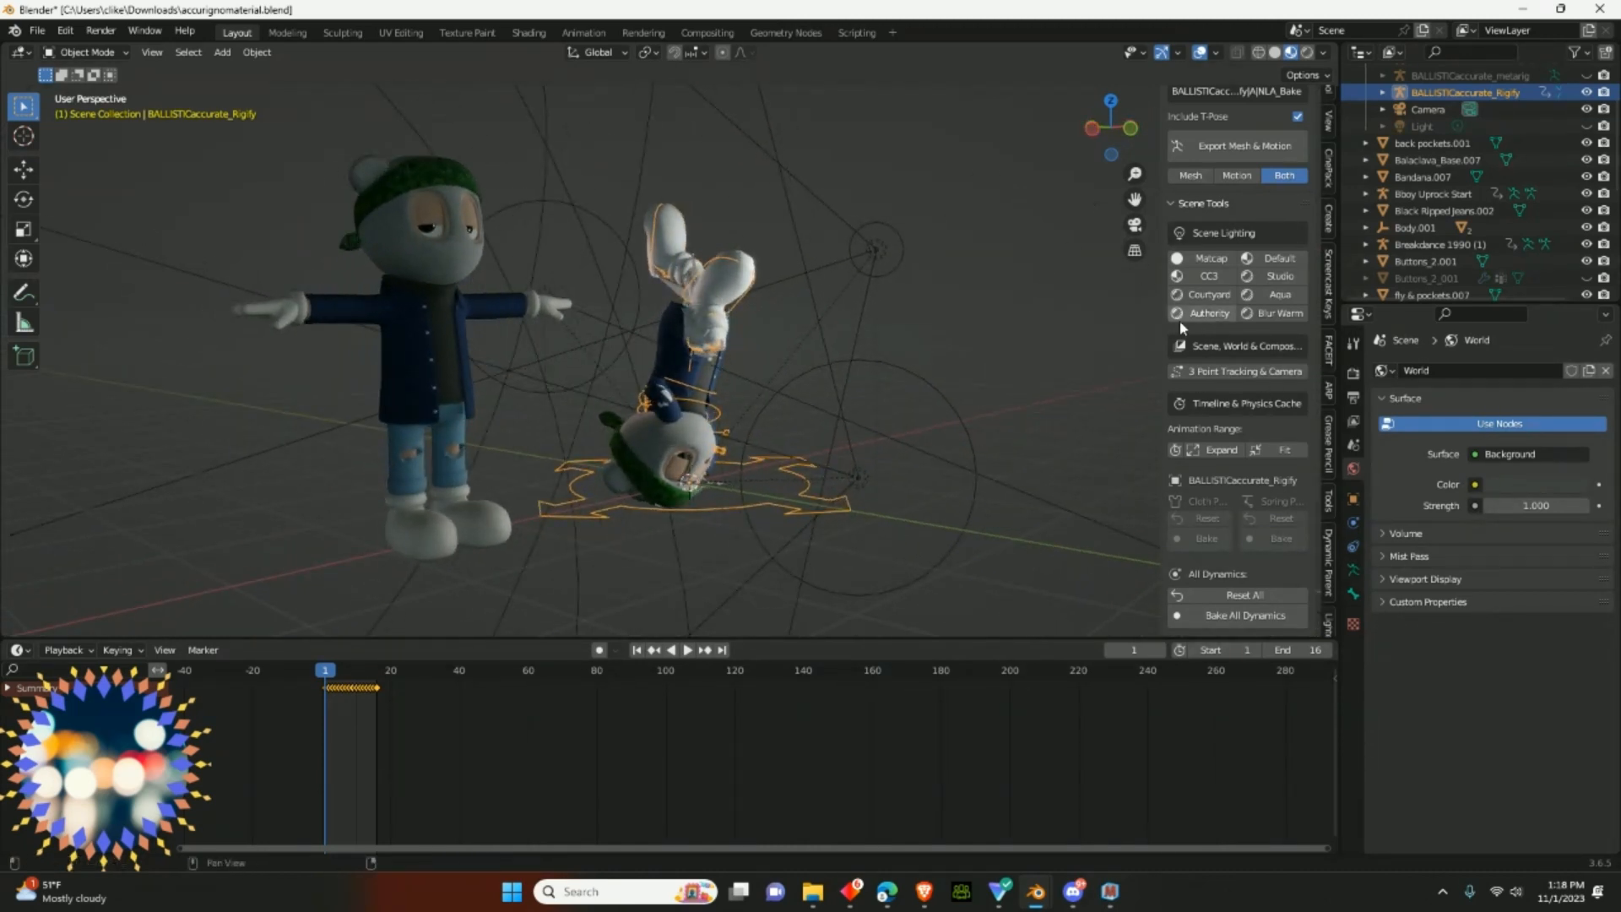
middle_click_drag(821, 436, 782, 429)
scroll(700, 438, "up", 2)
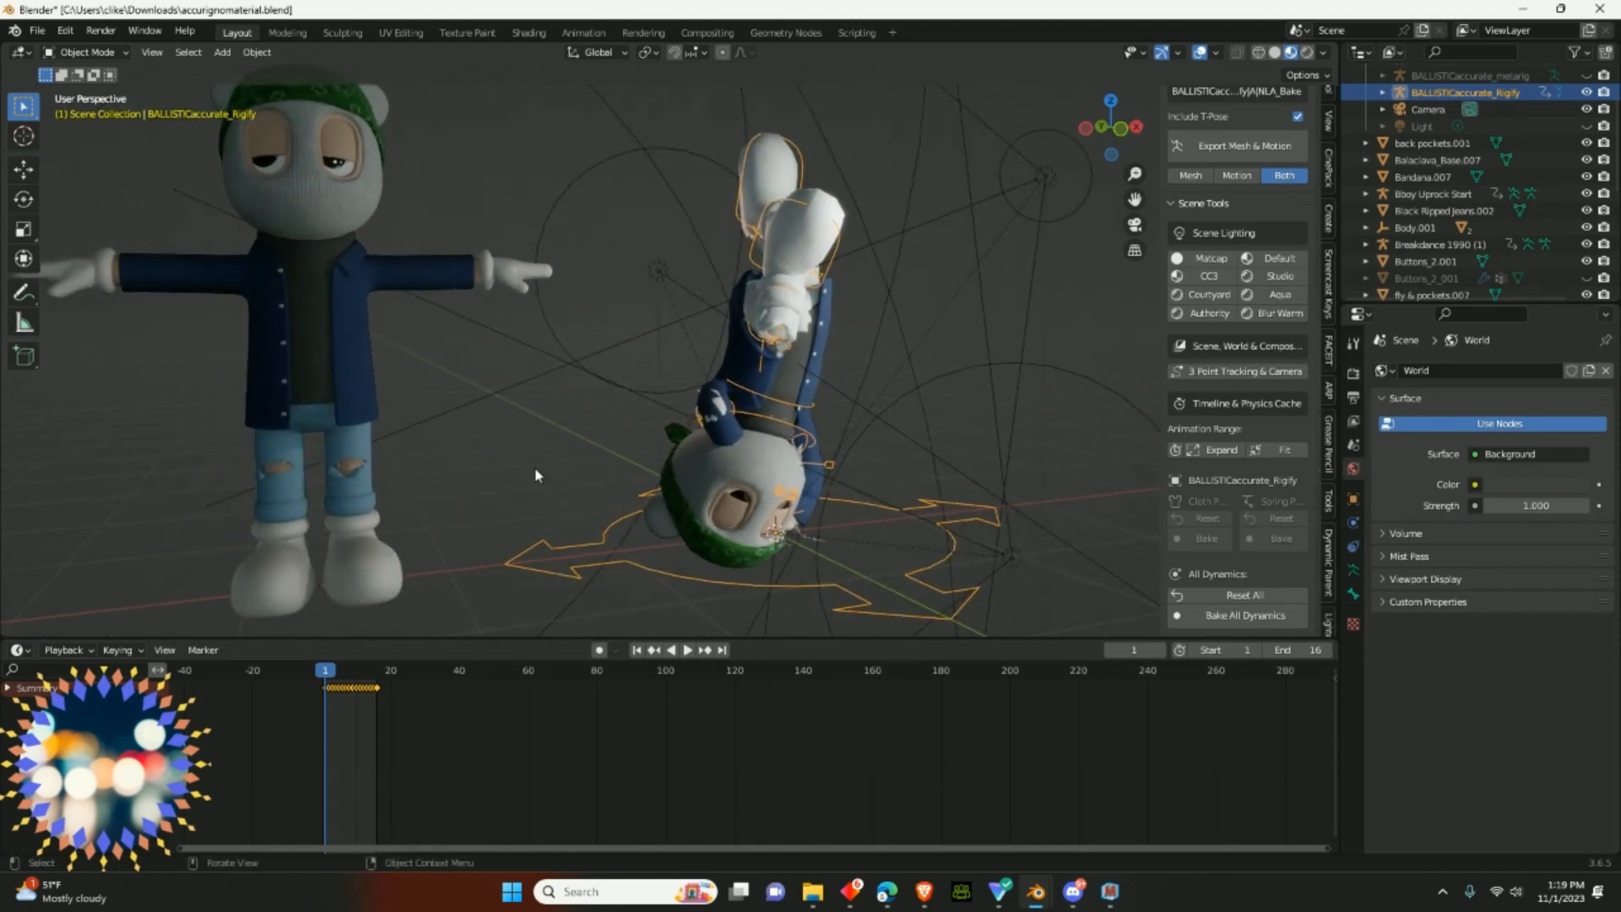
scroll(534, 474, "down", 3)
left_click_drag(623, 182, 850, 494)
key("x")
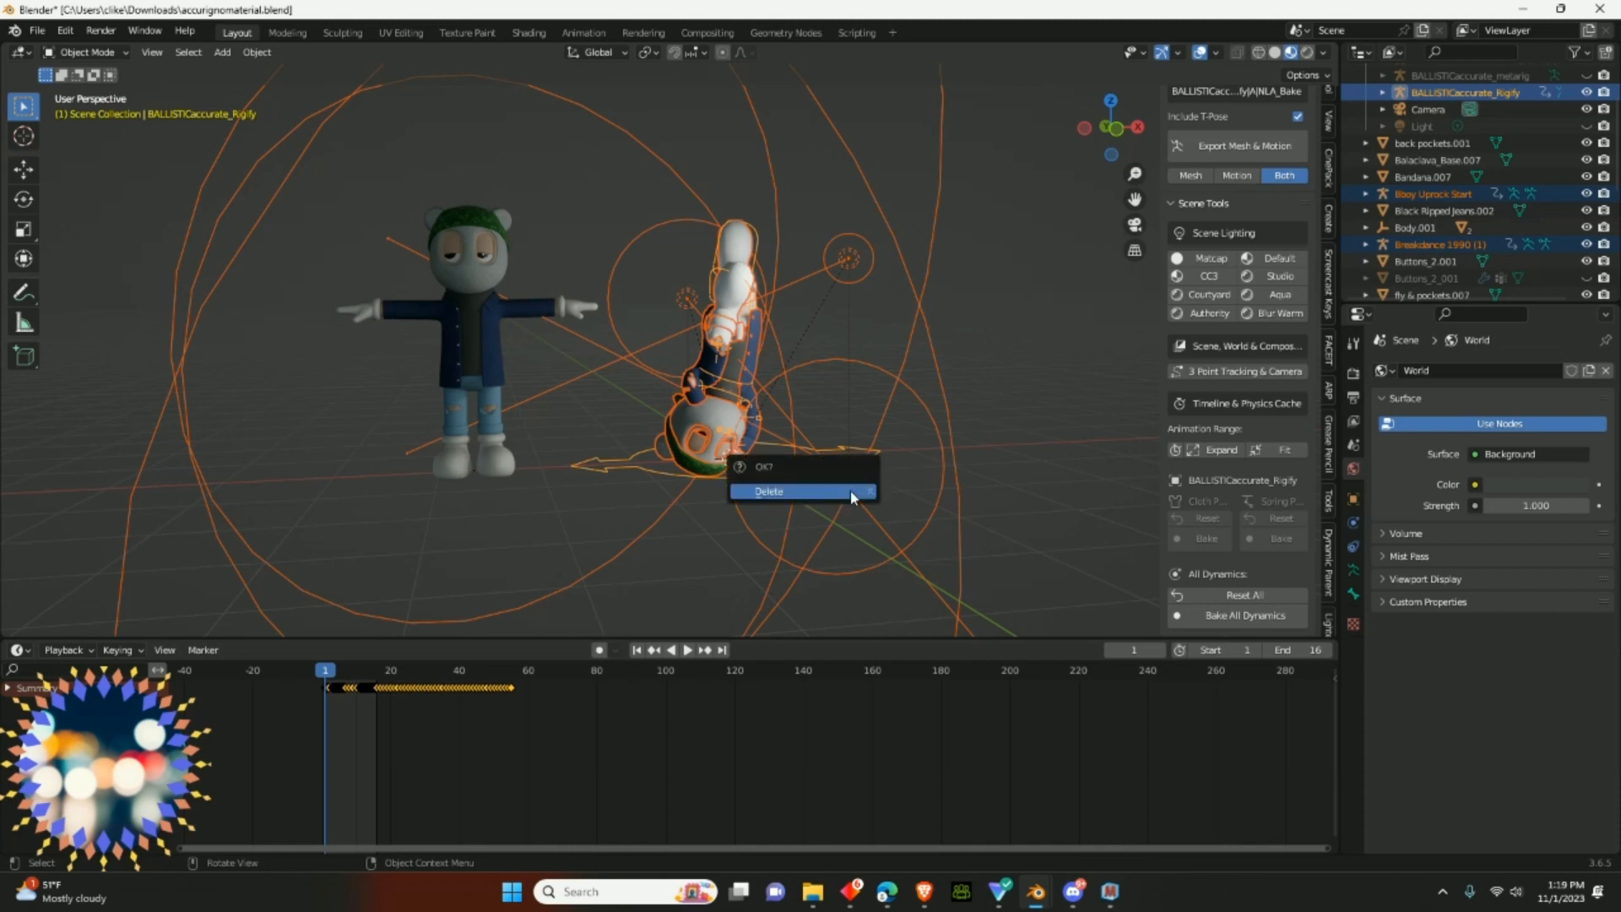
left_click(849, 490)
- Select all parts of the T-pose character and move them to the world origin at the 3D cursor
scroll(734, 477, "up", 3)
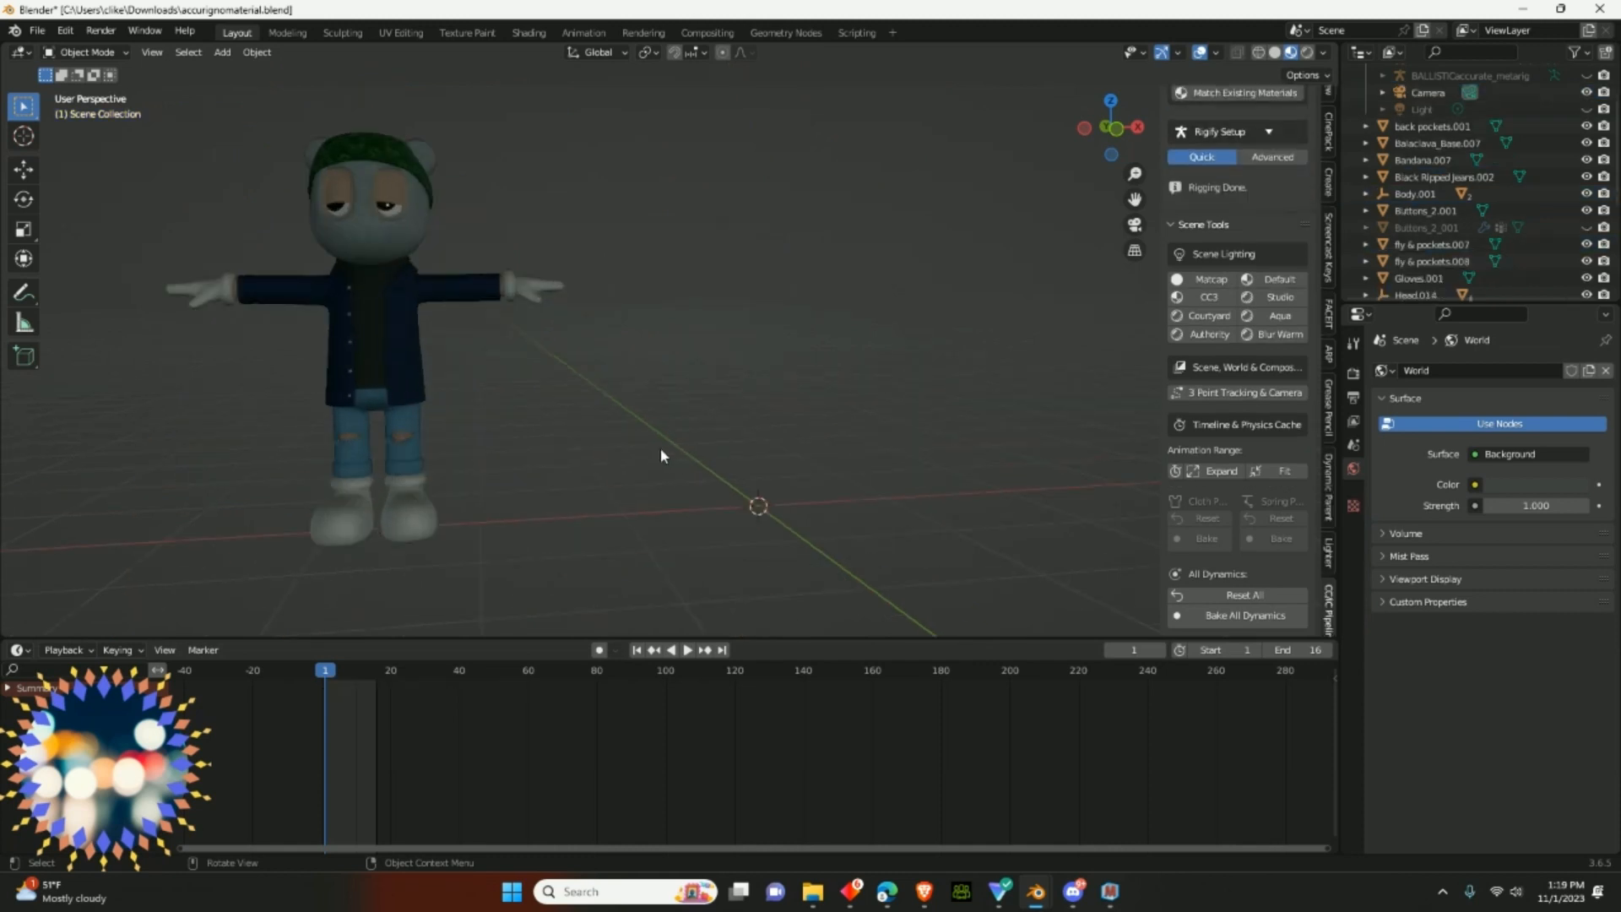
middle_click_drag(660, 447, 955, 427, "shift")
middle_click_drag(483, 169, 547, 206)
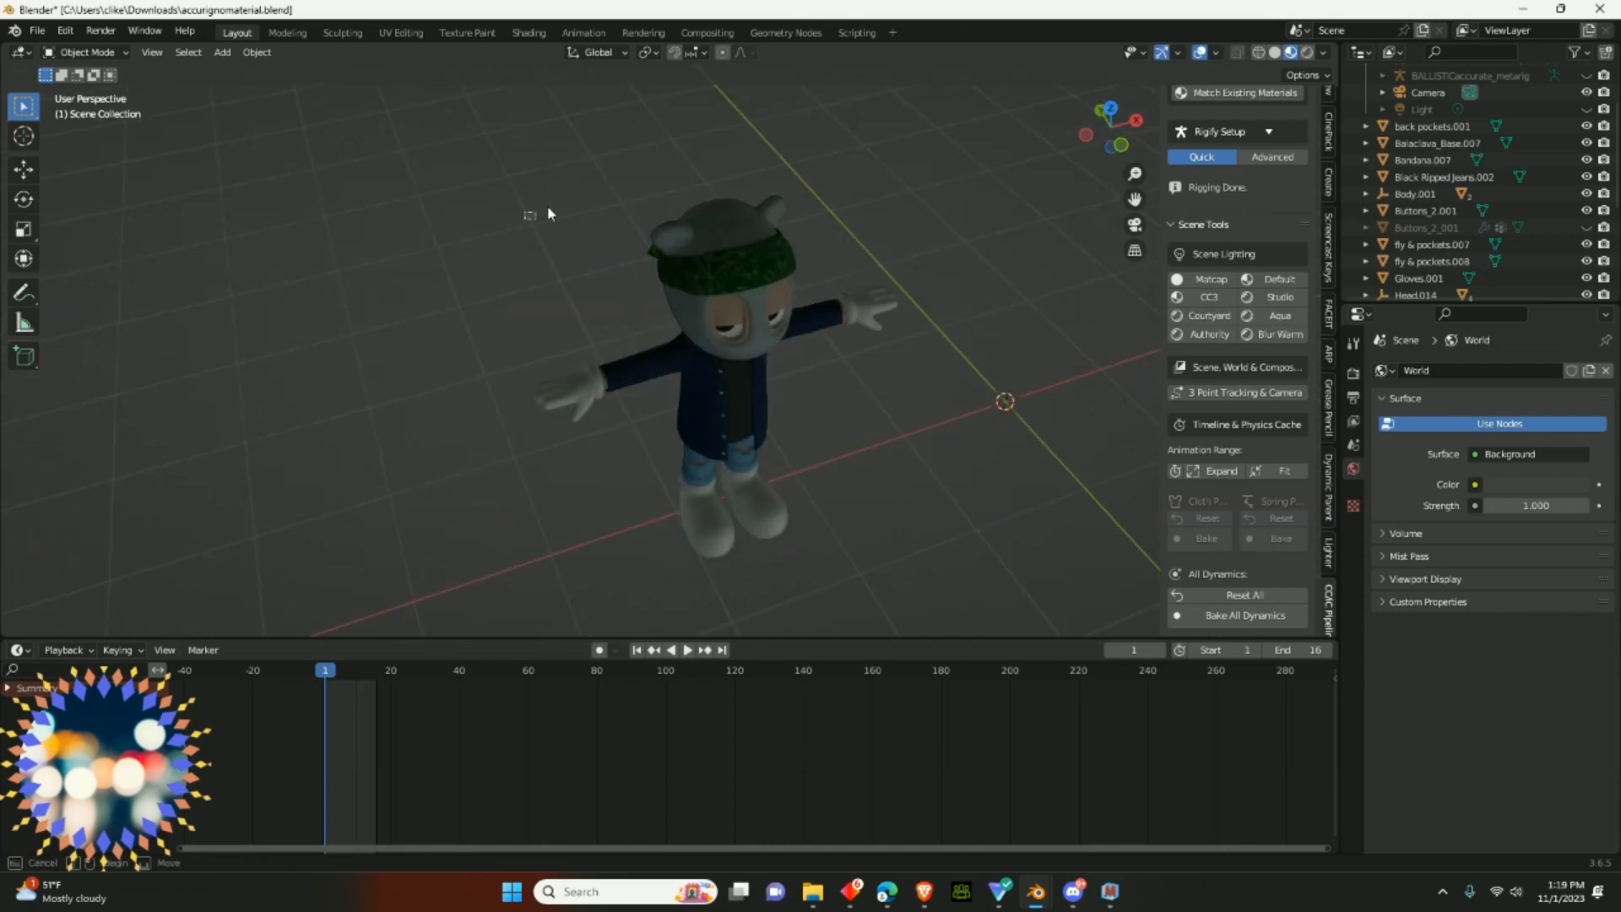
left_click_drag(525, 219, 1074, 538)
middle_click_drag(1075, 538, 894, 447)
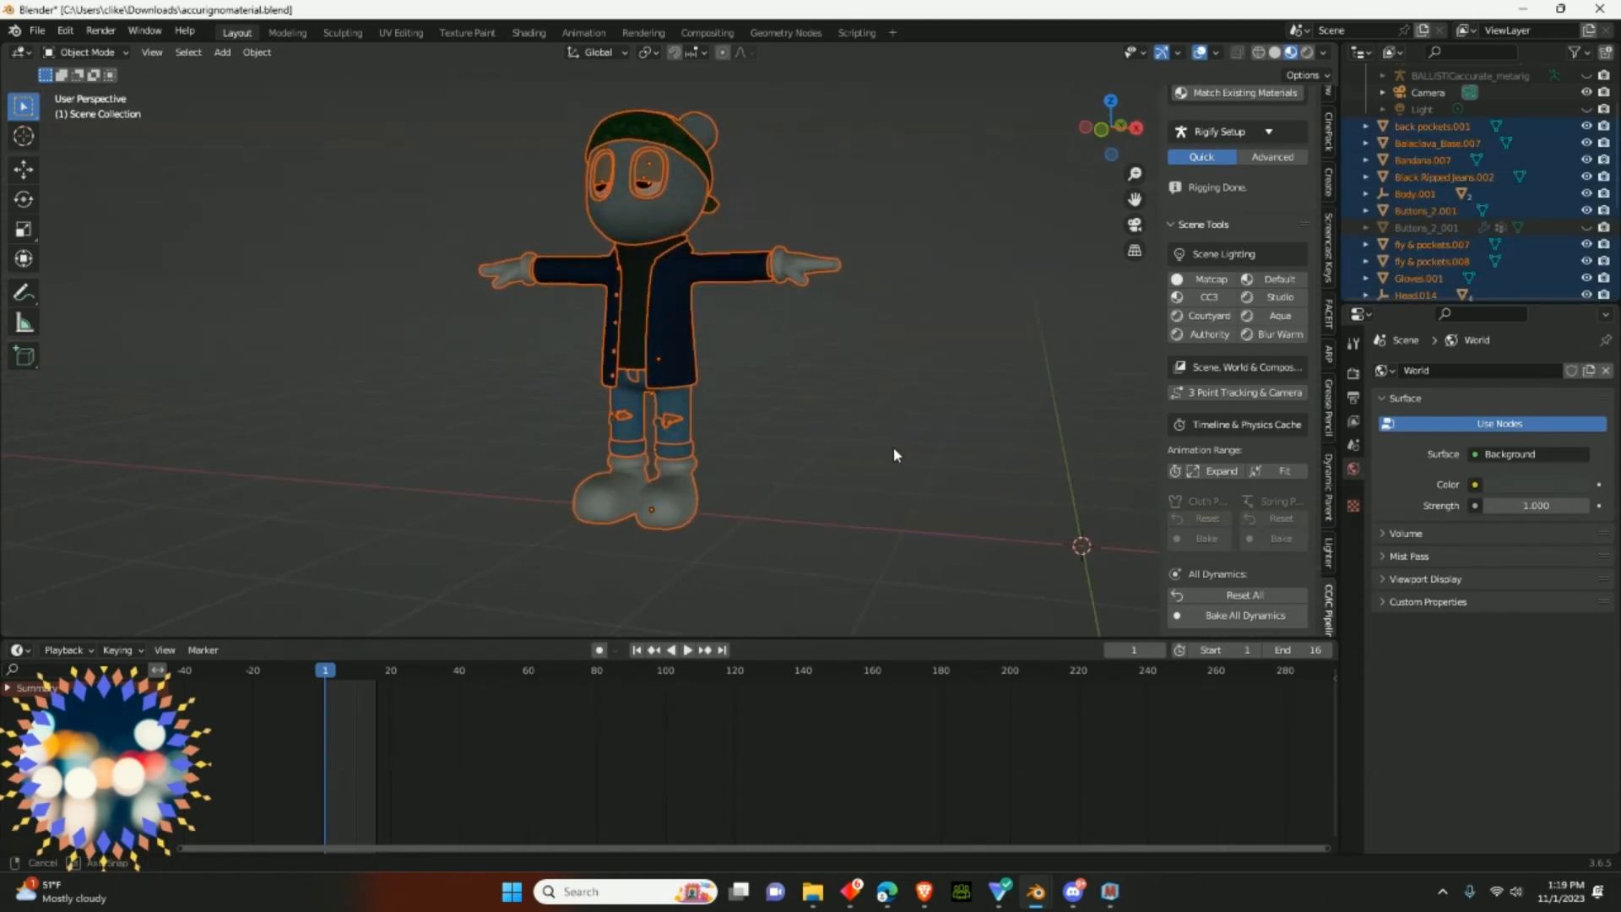
key("g")
left_click(873, 532)
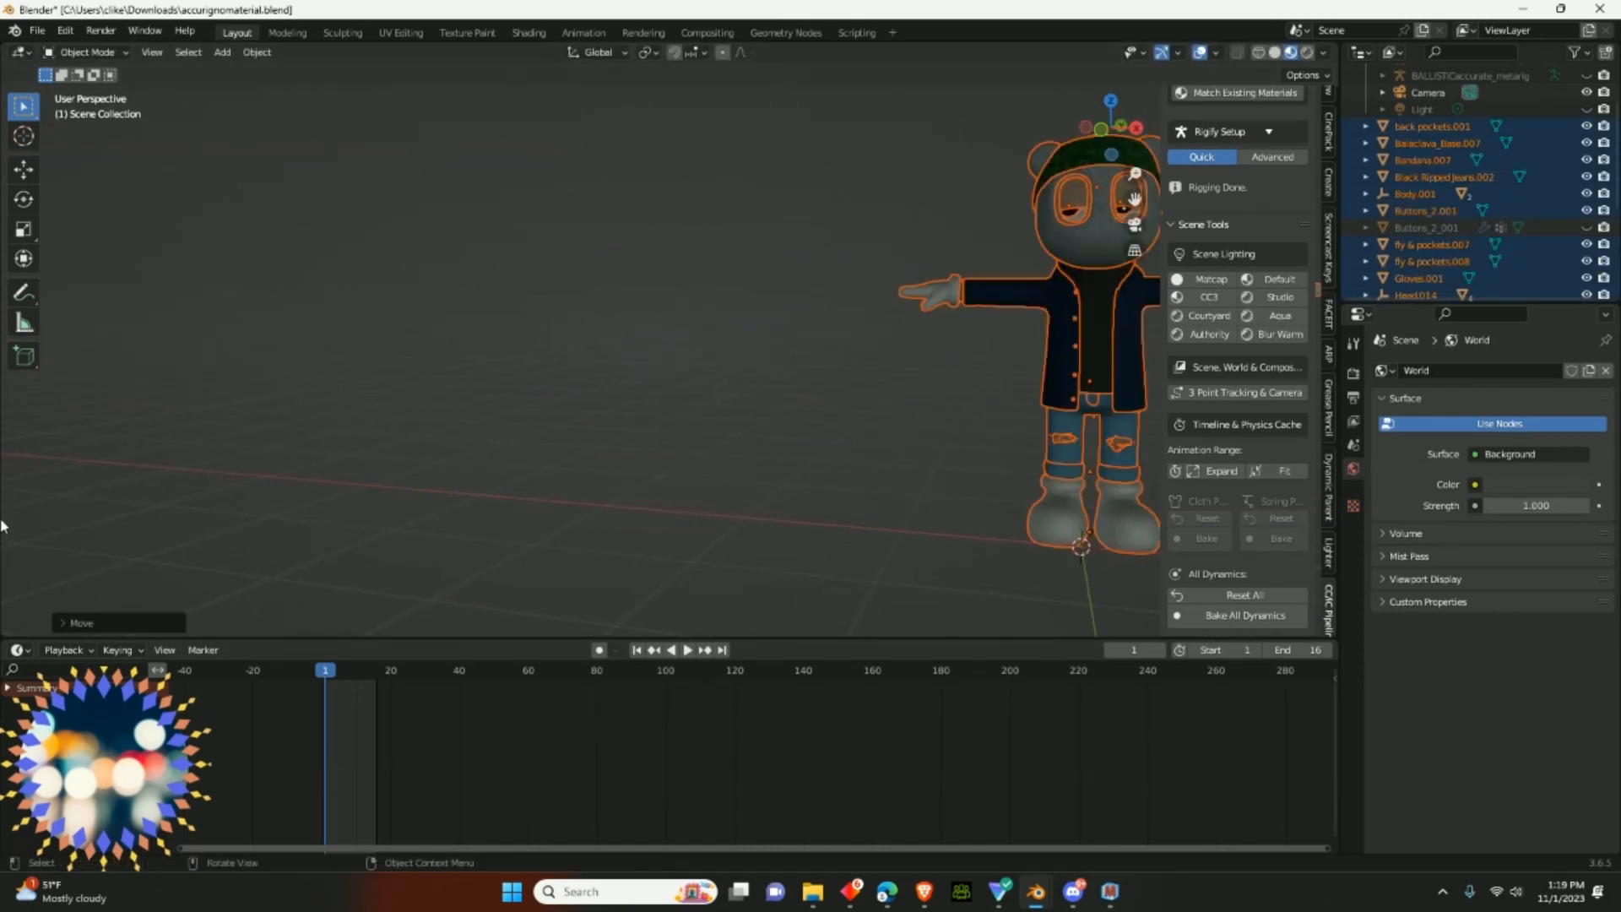
middle_click_drag(872, 529, 814, 513)
middle_click_drag(1081, 499, 822, 409)
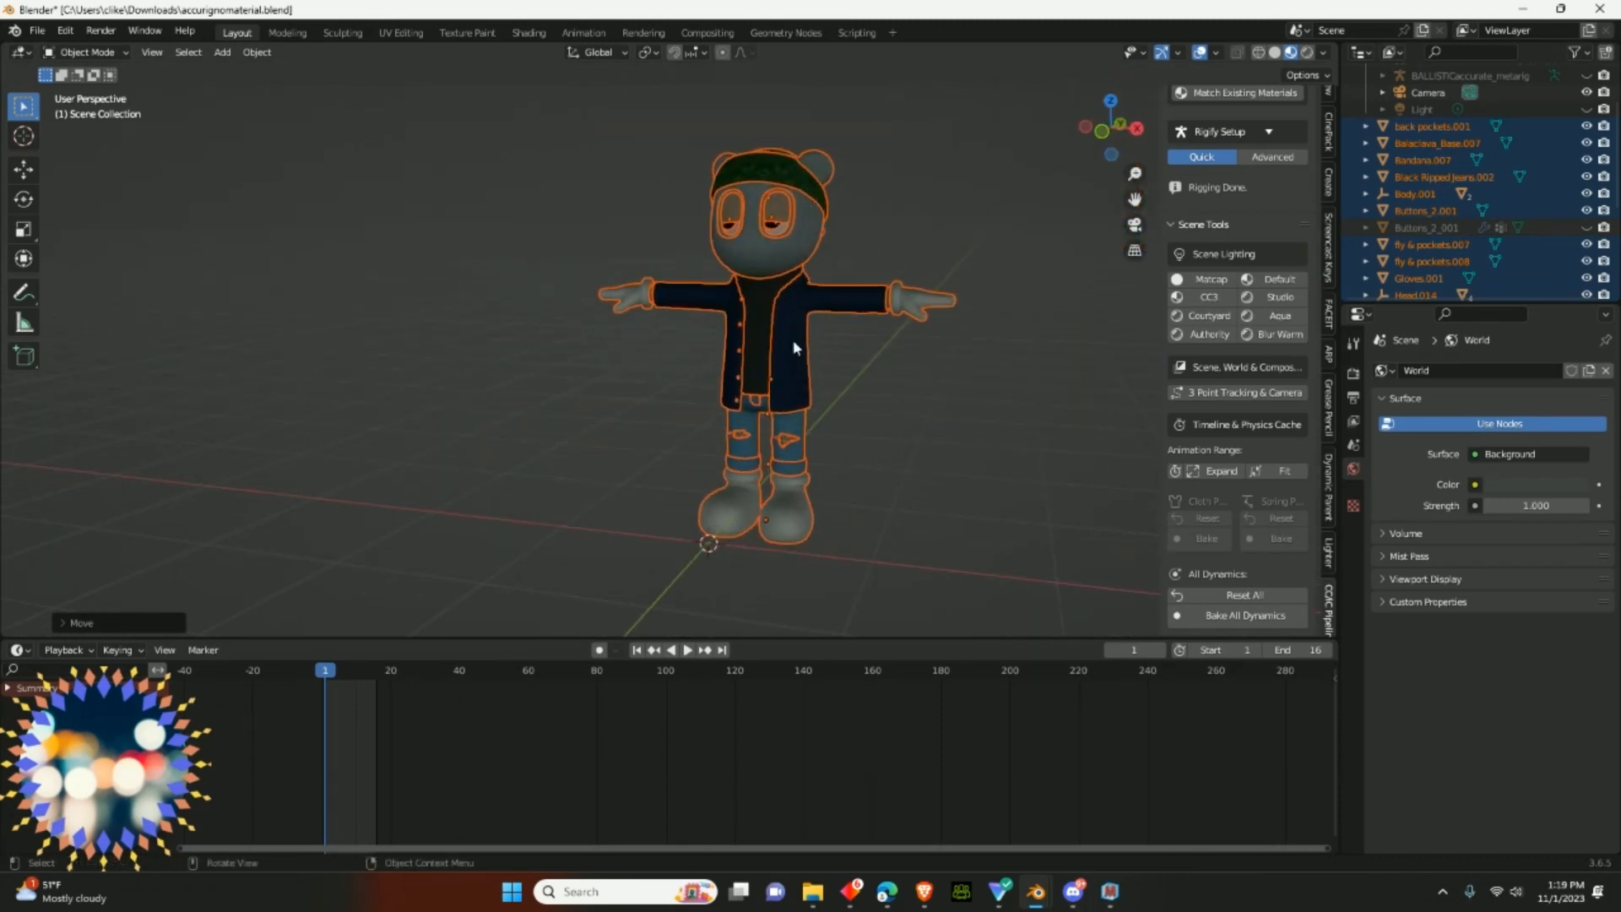
- Select the balaclava head mesh, apply the Authority scene lighting preset, and enlarge the 3D viewport
left_click(774, 270)
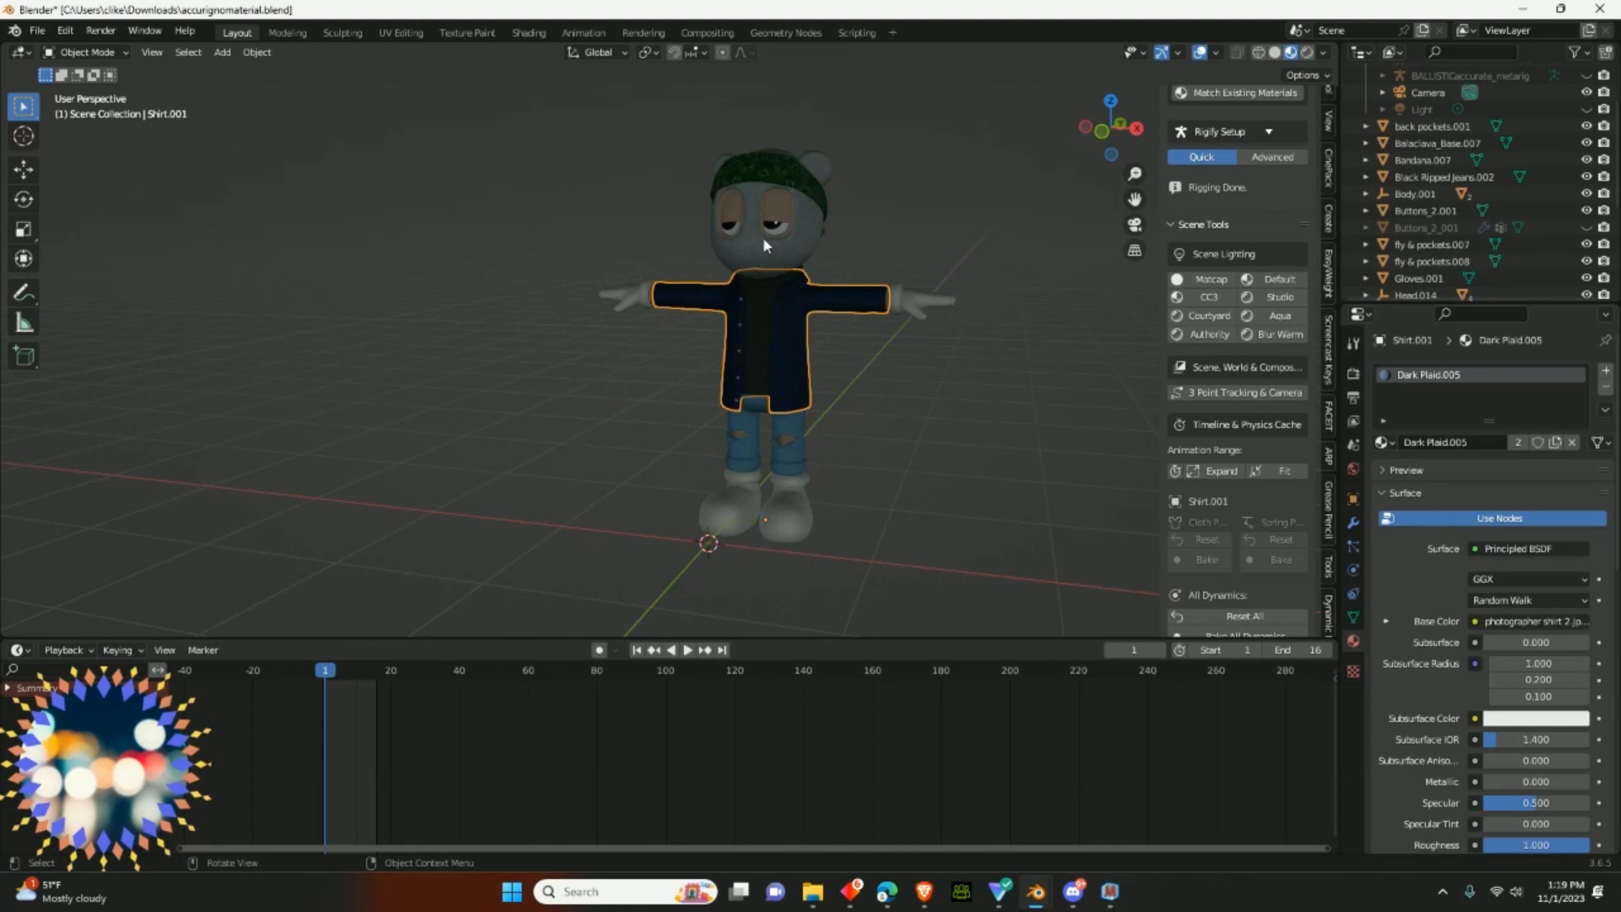
left_click(762, 245)
middle_click_drag(795, 244, 912, 254)
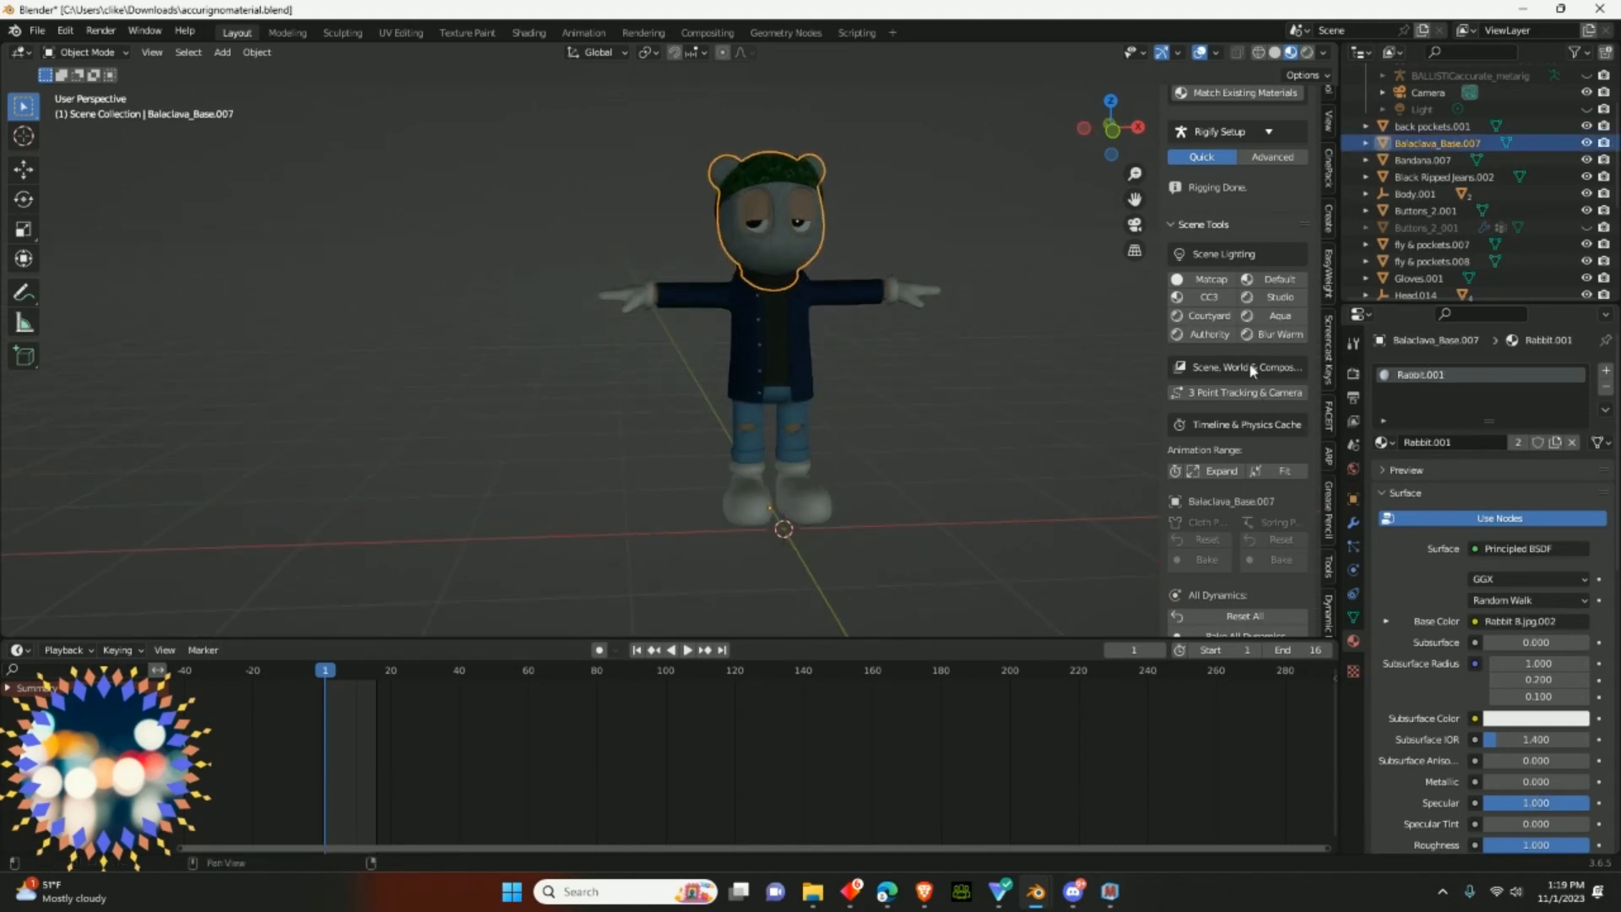
left_click(1209, 314)
mouse_move(1003, 432)
middle_mouse_down()
mouse_move(978, 438)
mouse_move(996, 427)
middle_mouse_up()
scroll(799, 316, "up", 2)
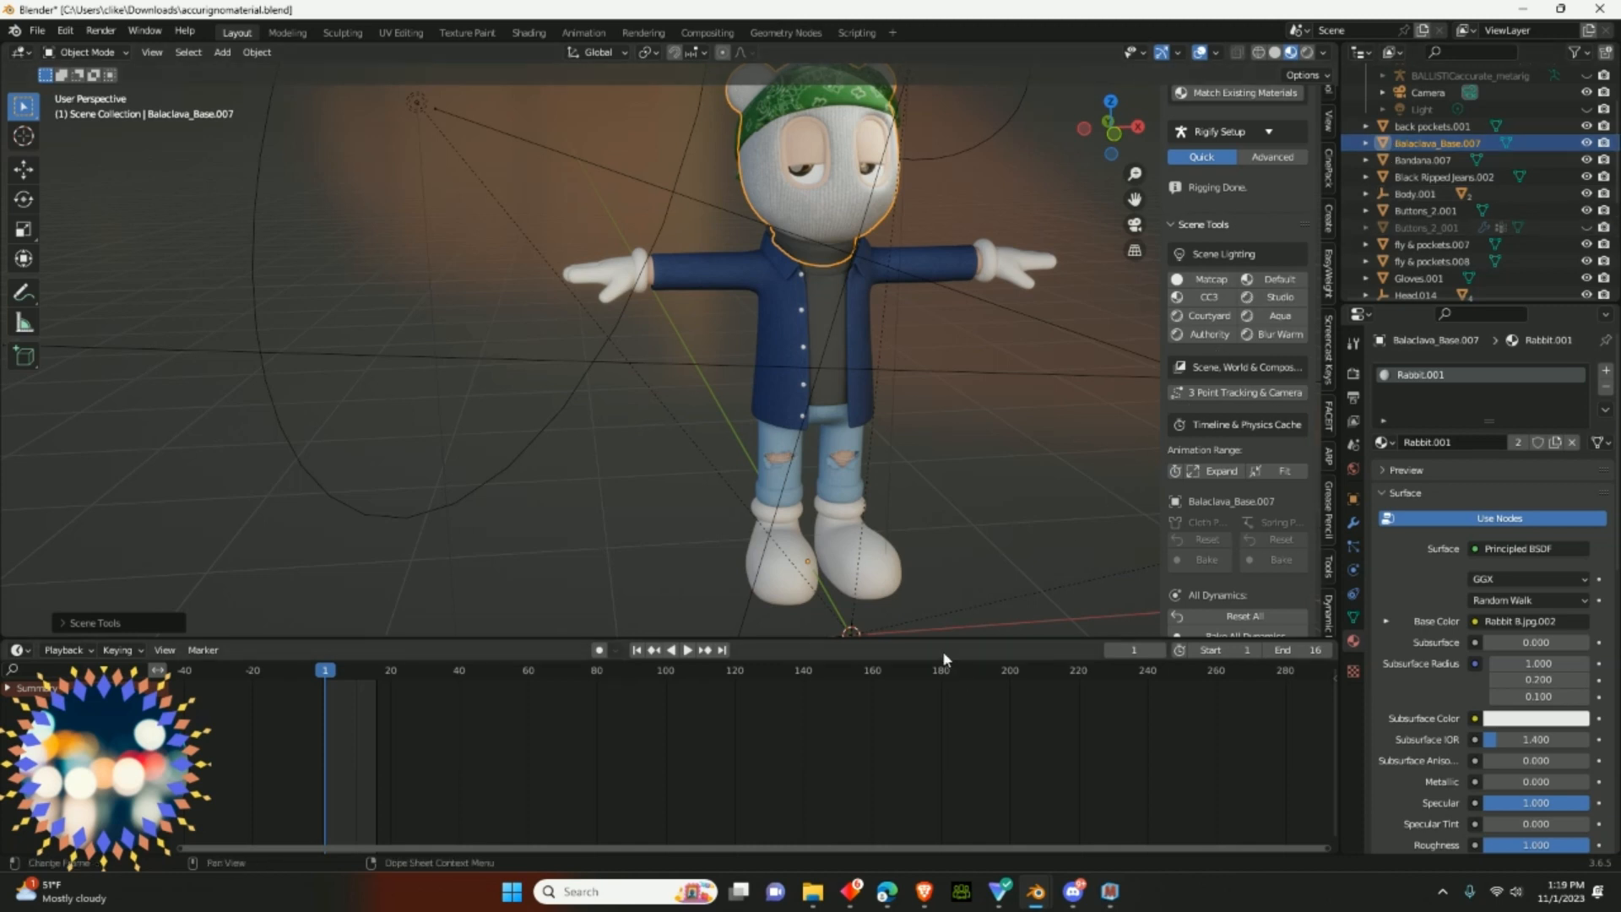
left_click_drag(941, 641, 940, 749)
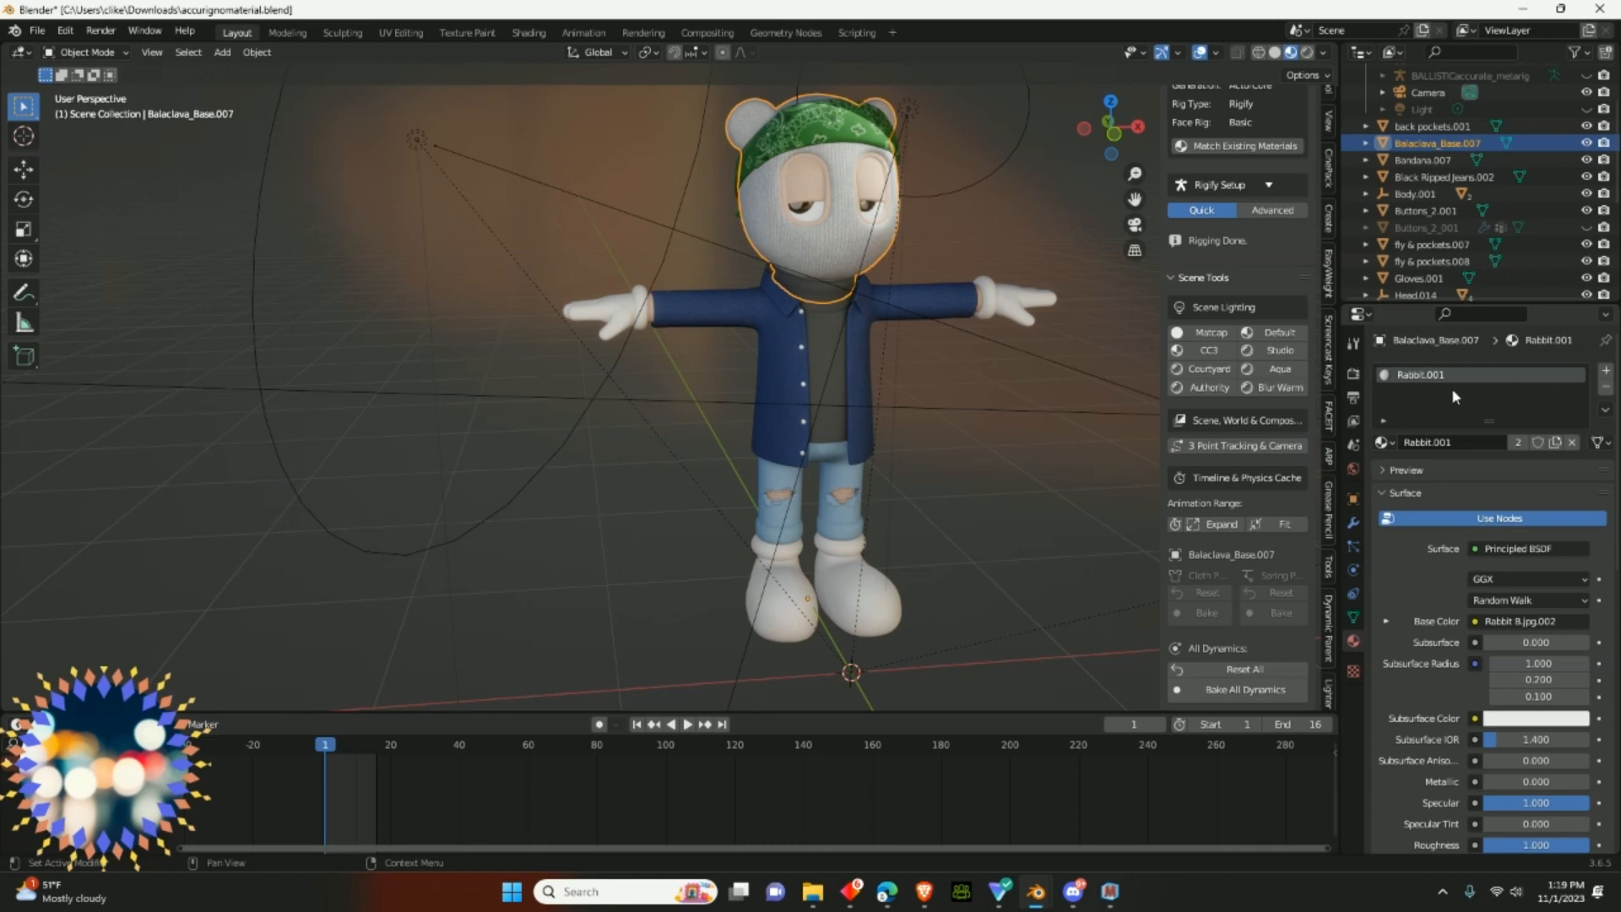
- Look through the available materials for the balaclava mesh and close the list without choosing one
left_click(1391, 440)
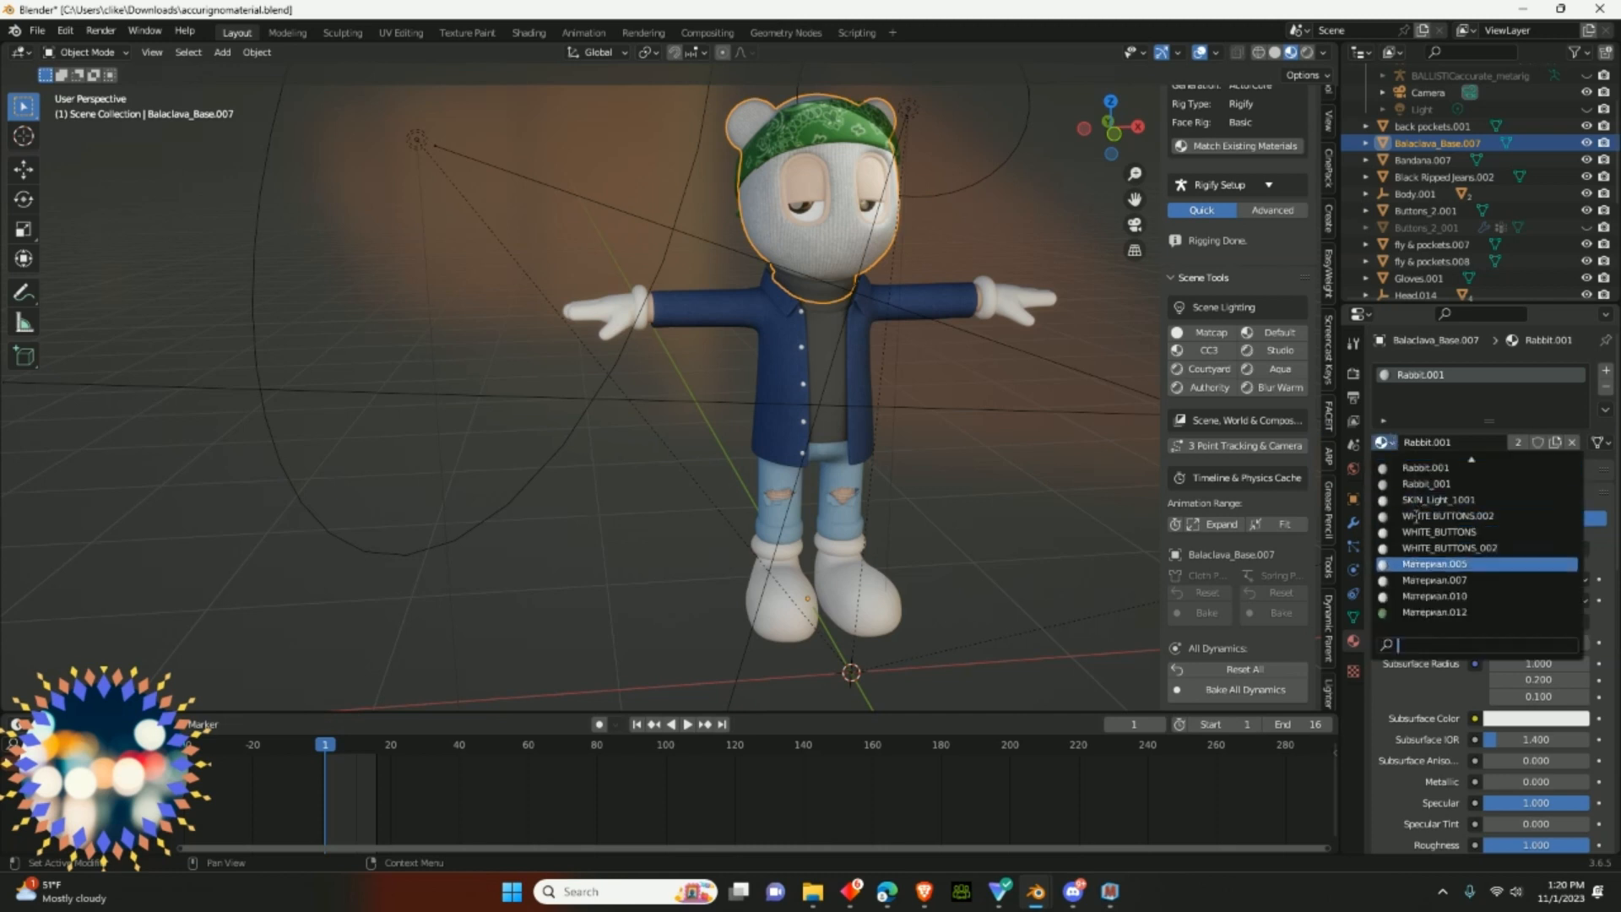
scroll(1425, 606, "up", 13)
scroll(1418, 486, "up", 8)
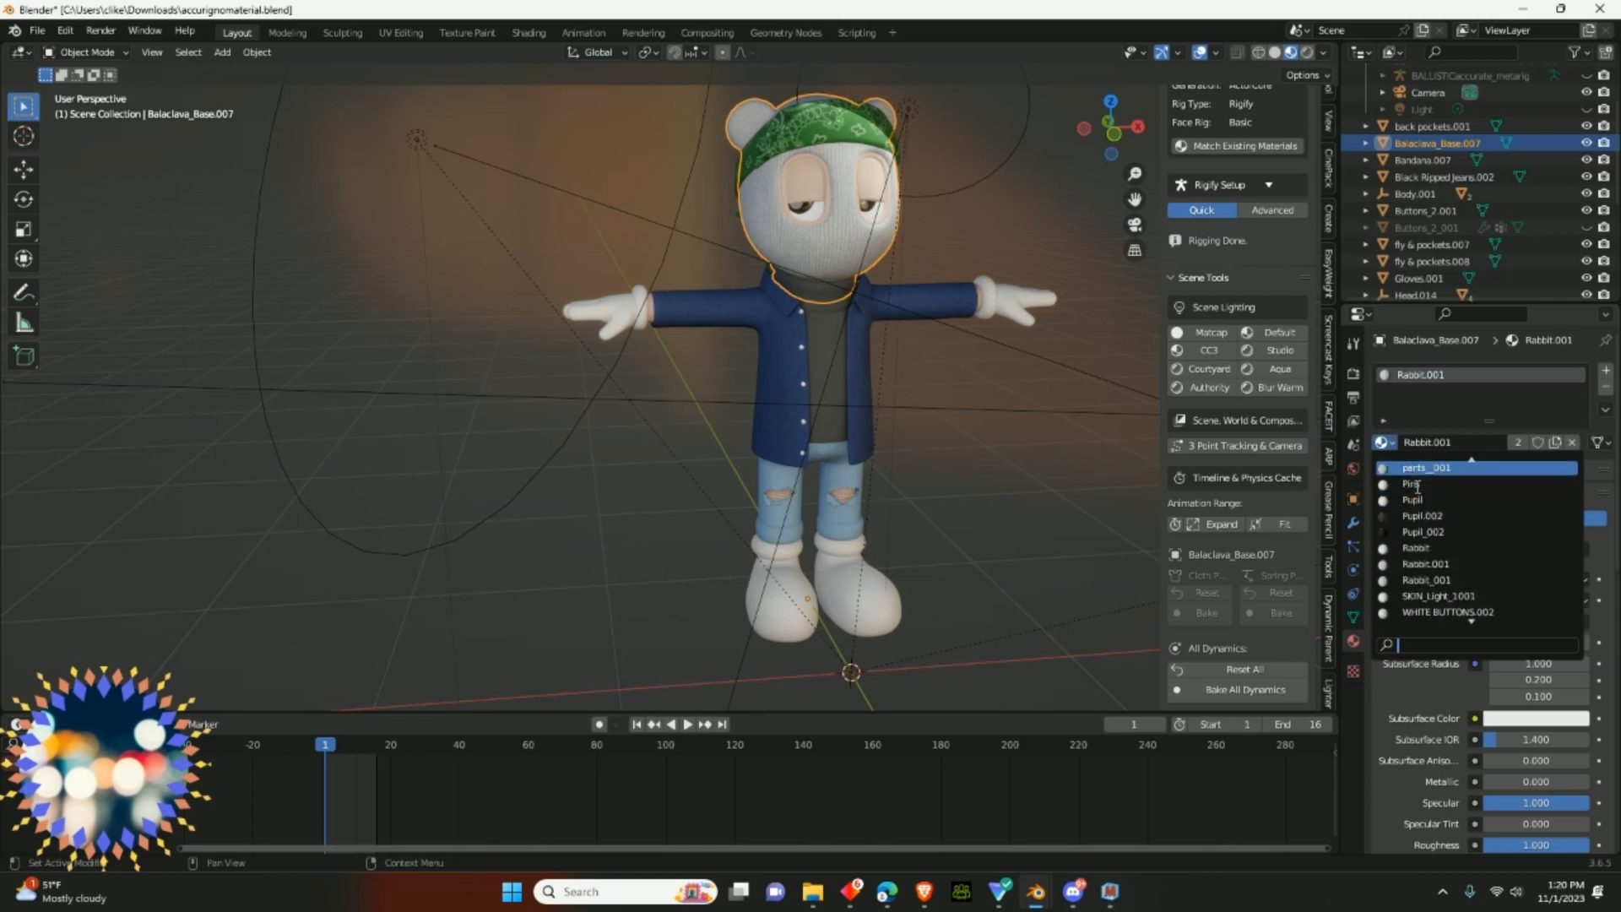
scroll(1419, 486, "up", 8)
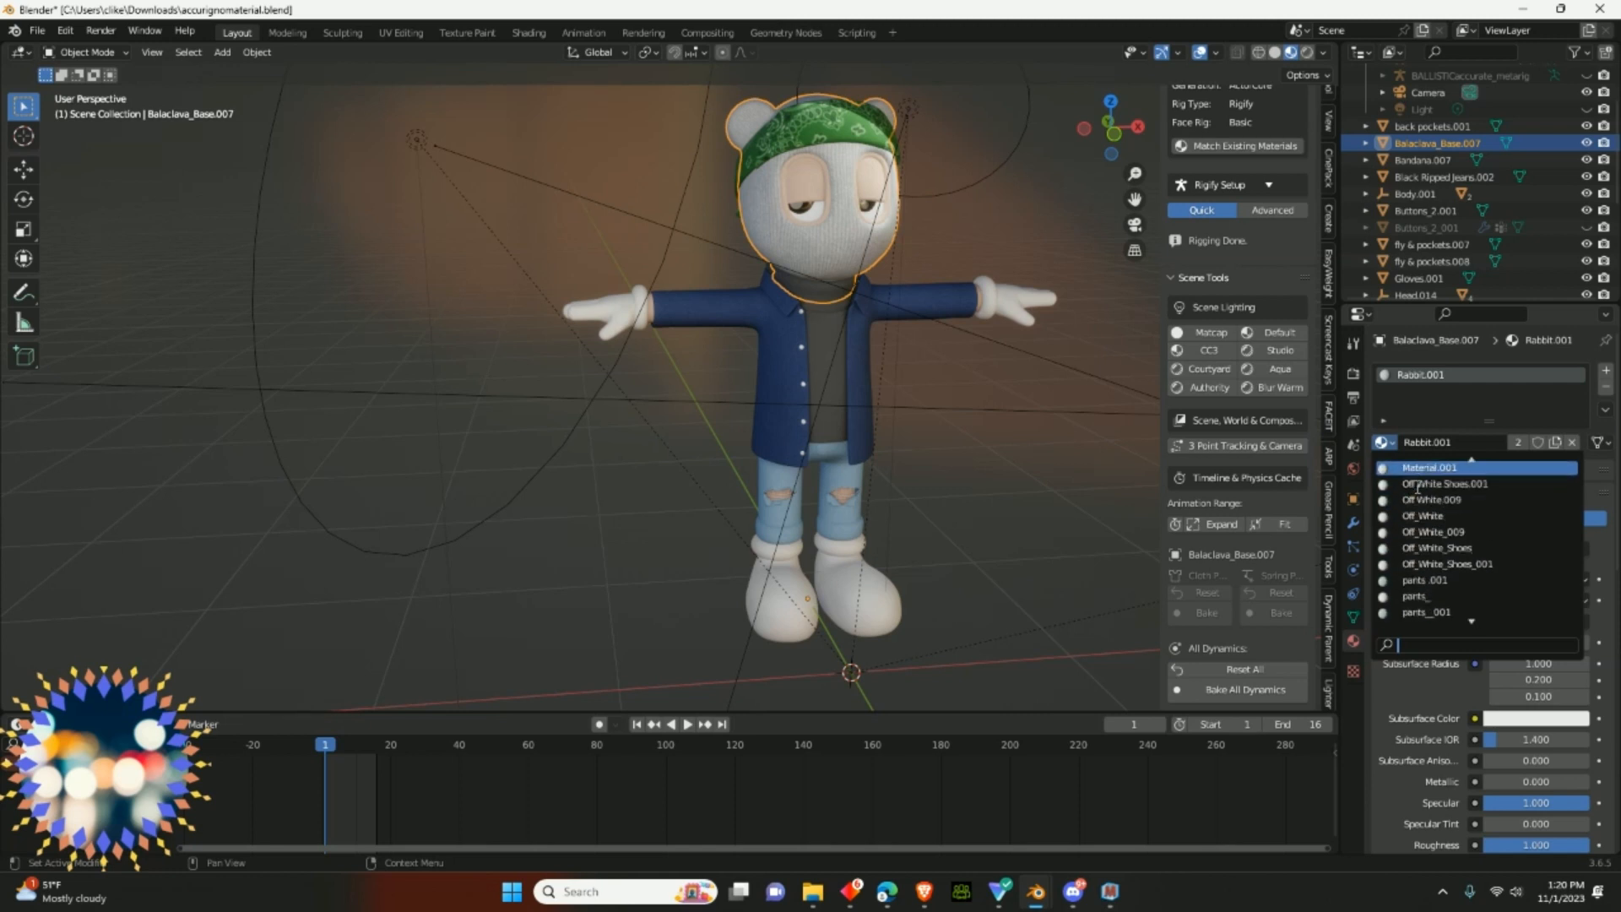
scroll(1418, 486, "up", 5)
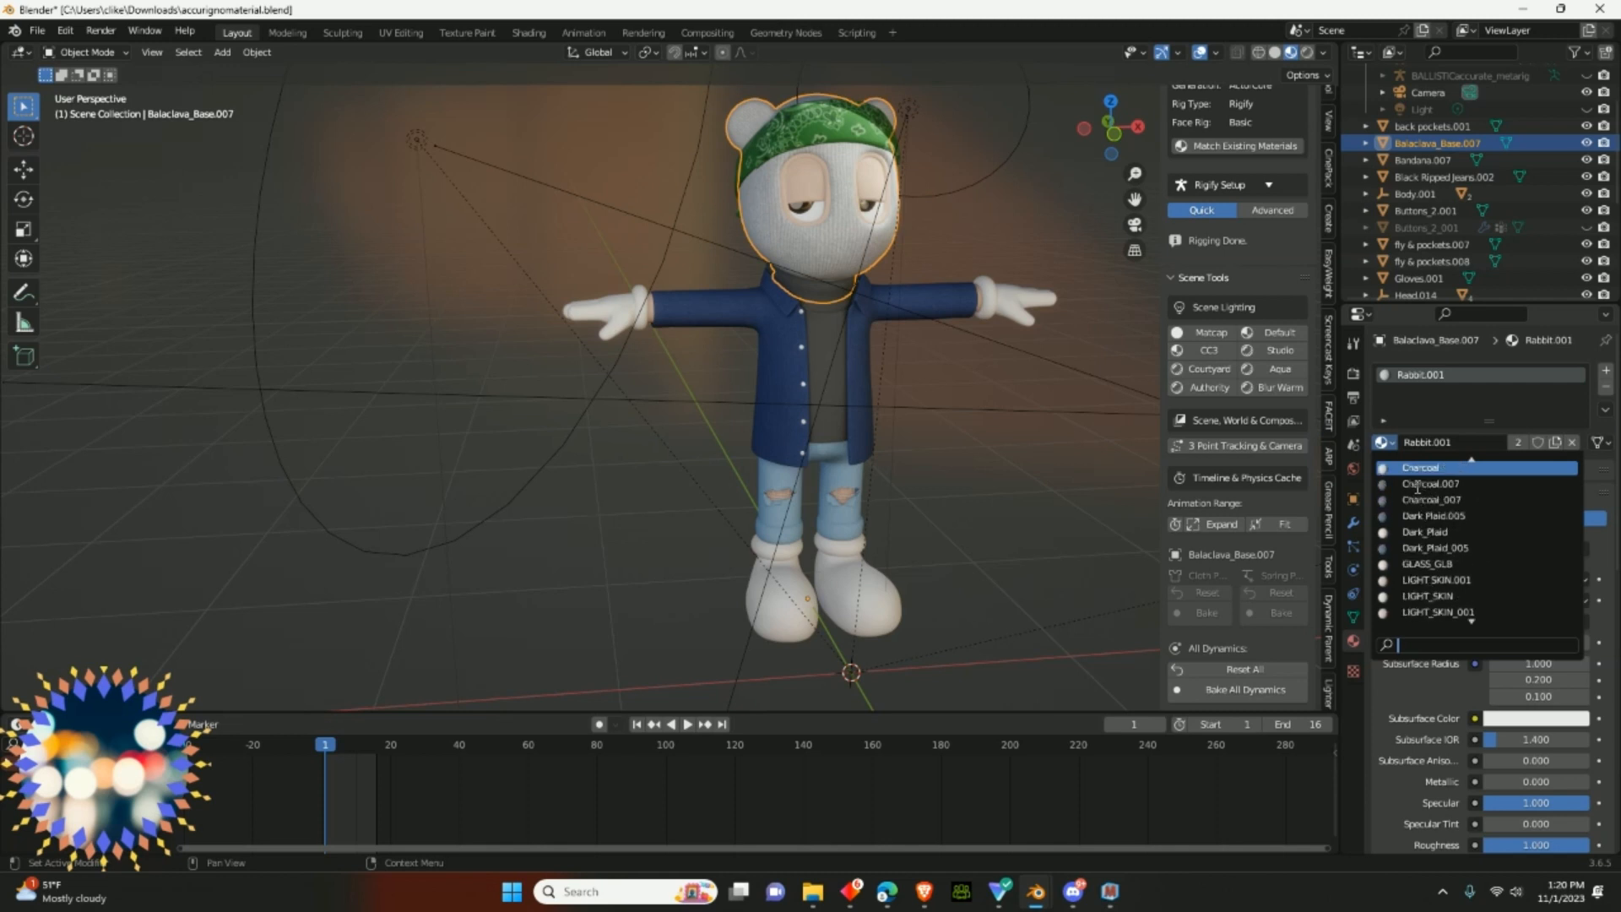
scroll(1418, 487, "up", 1)
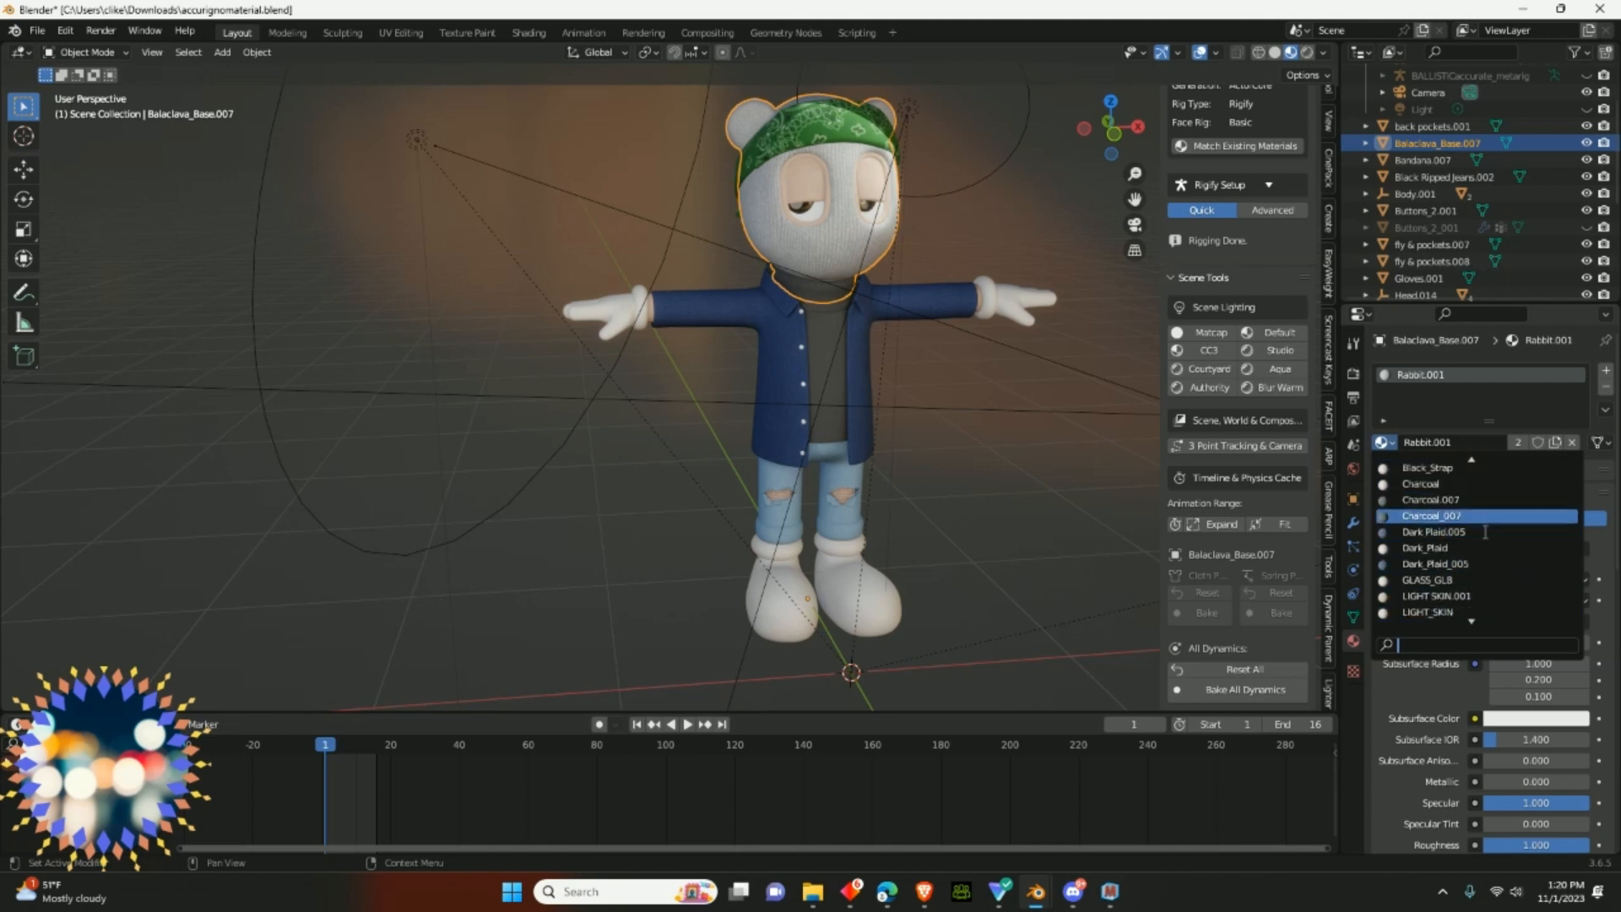
scroll(1485, 532, "up", 7)
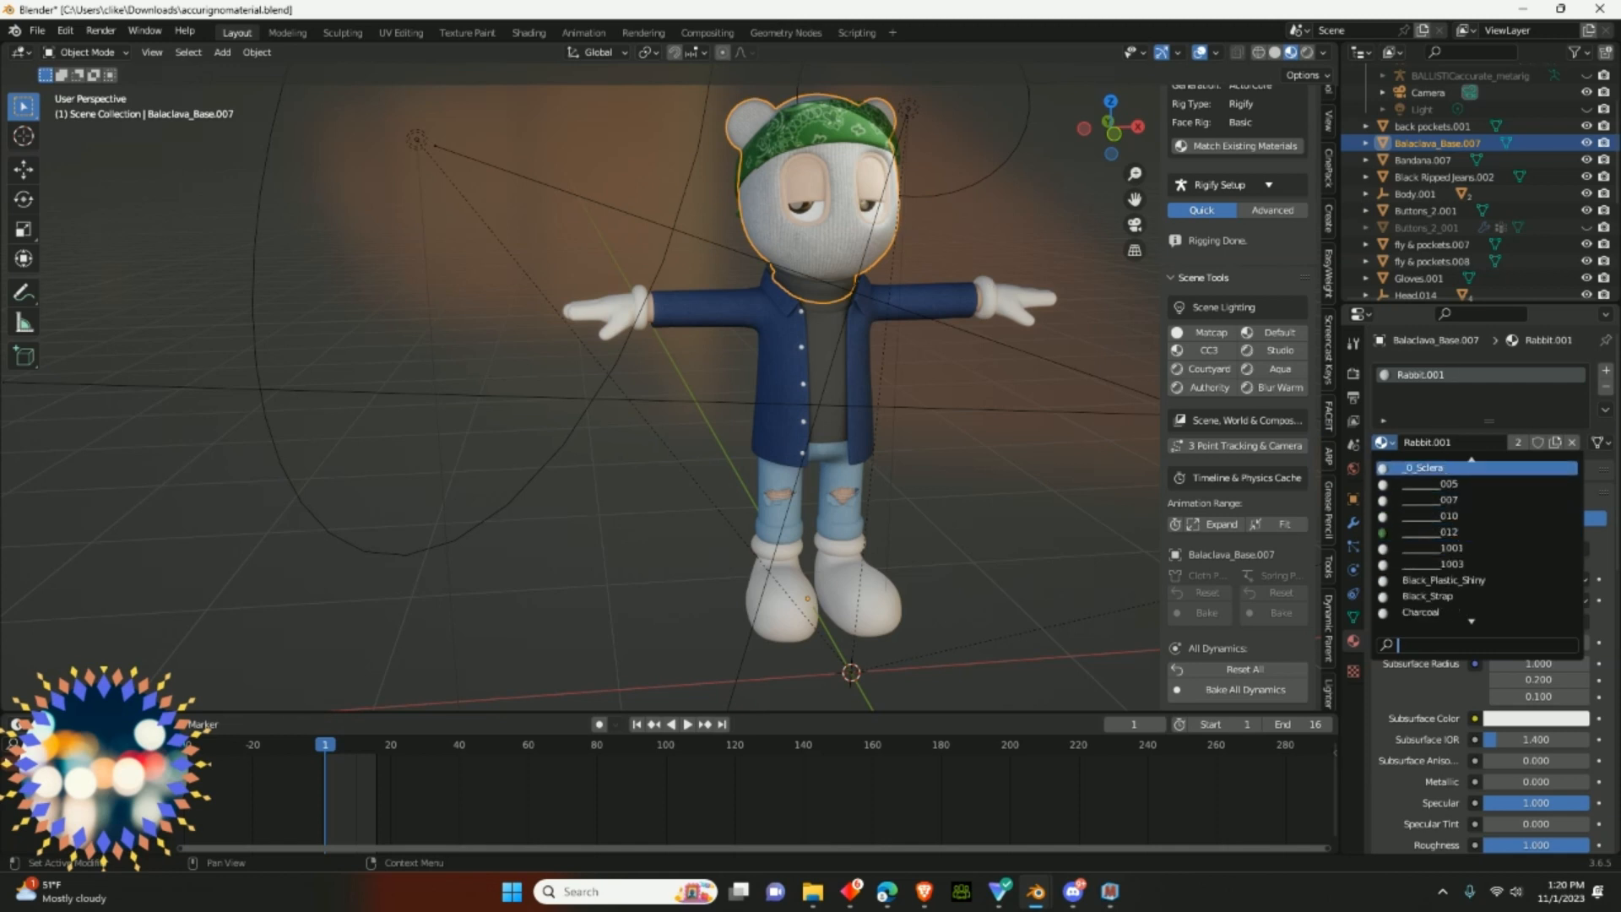
left_click(755, 307)
- Reselect the balaclava head mesh and check its list of available materials again
left_click(832, 260)
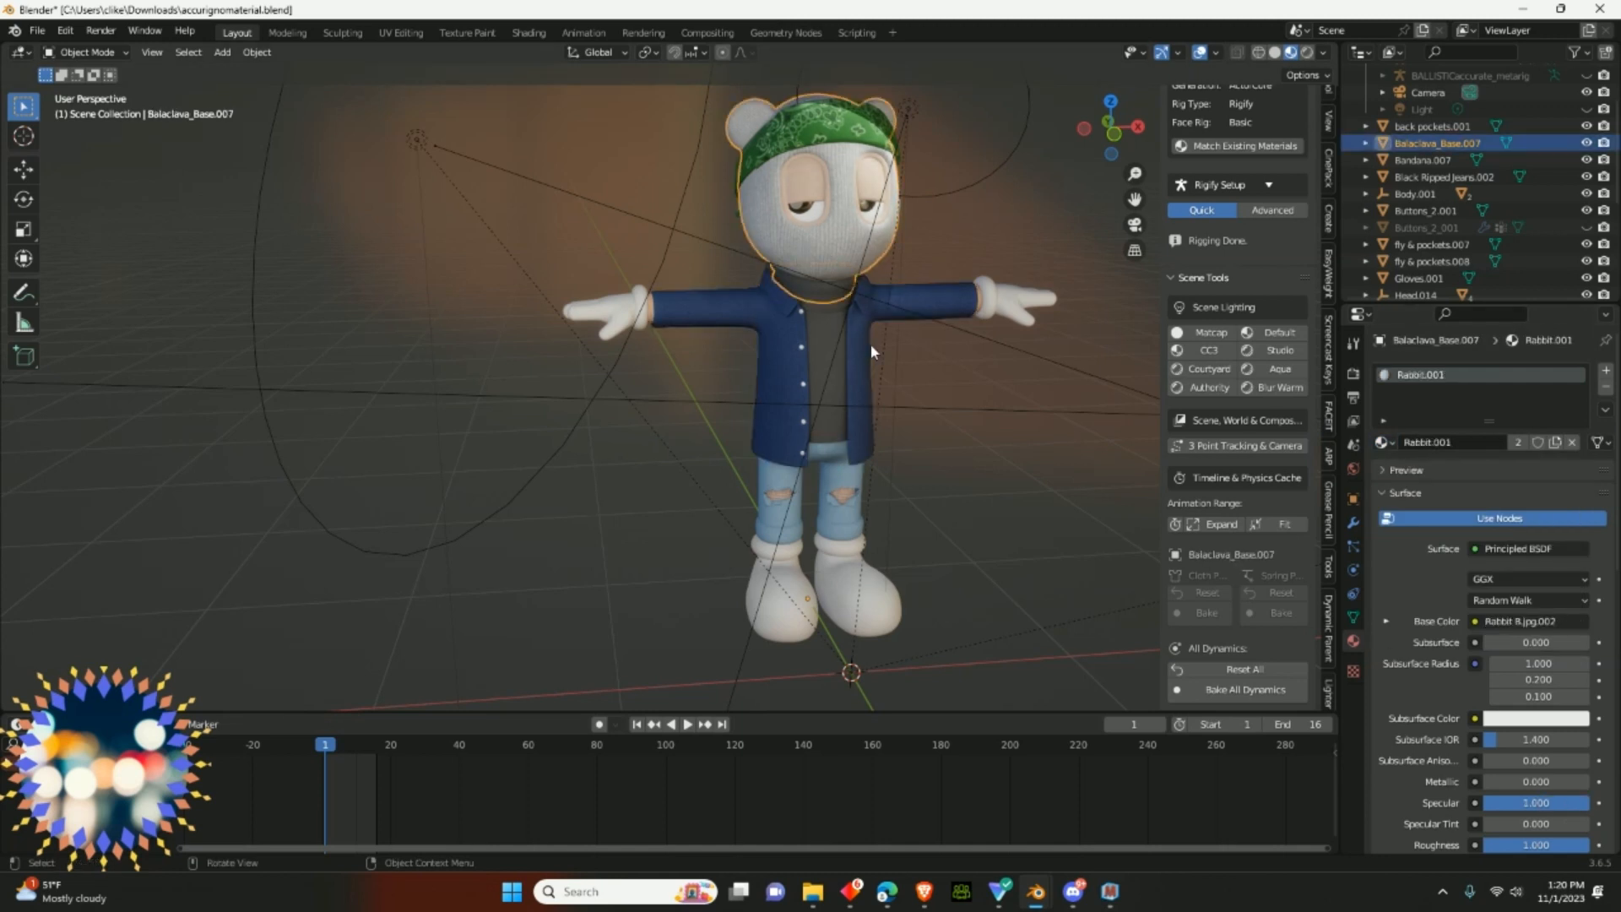
left_click(838, 348)
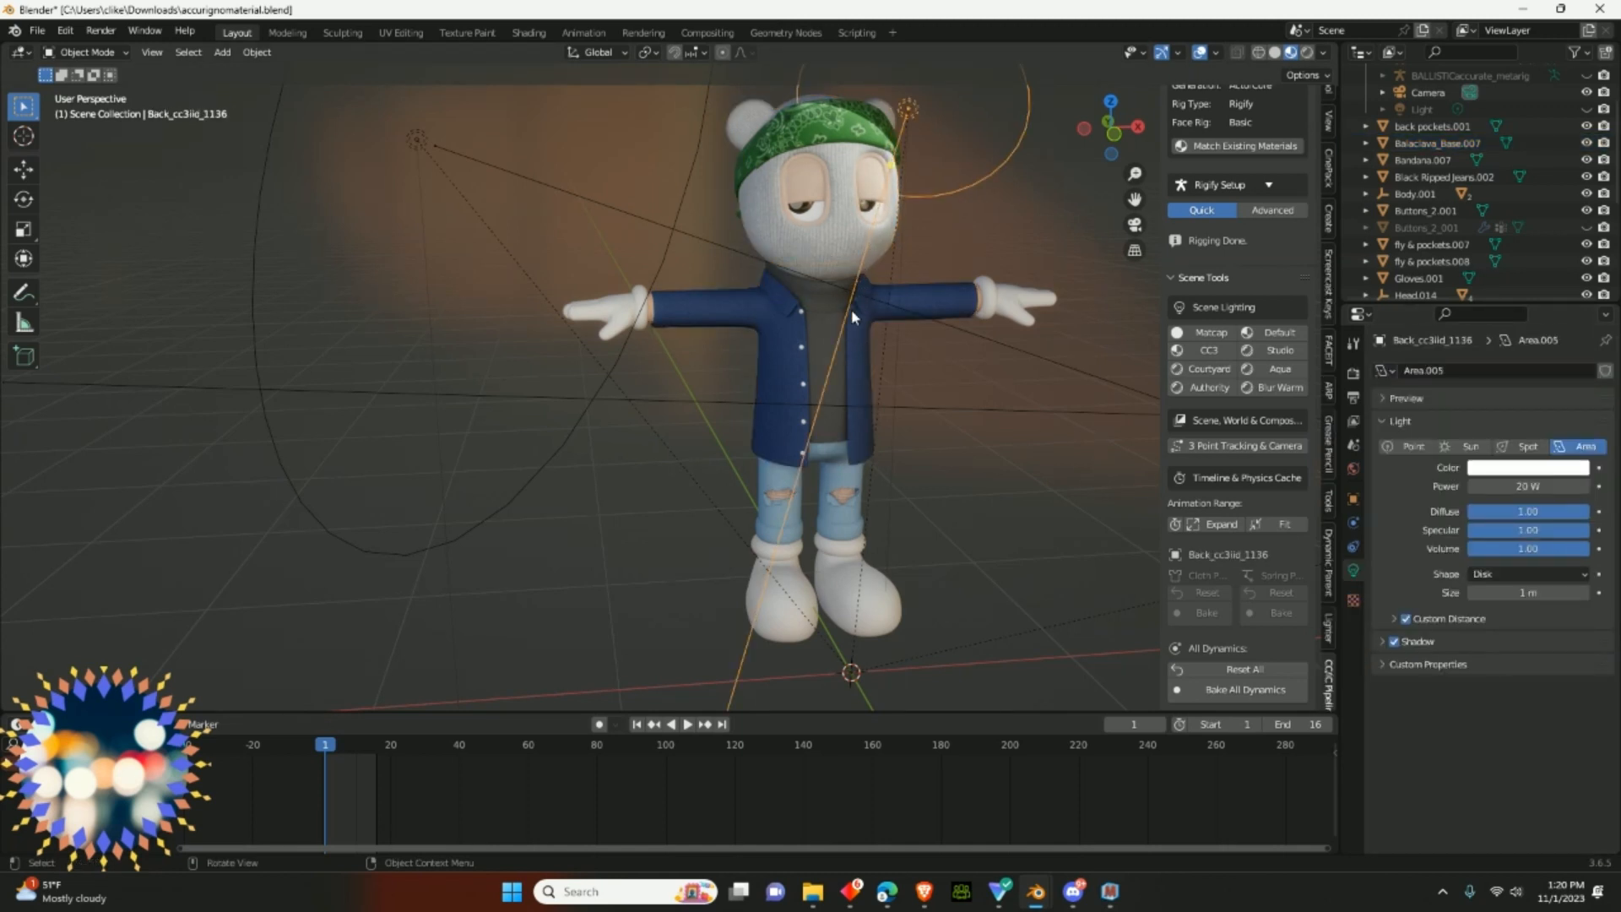
left_click(834, 368)
left_click(837, 271)
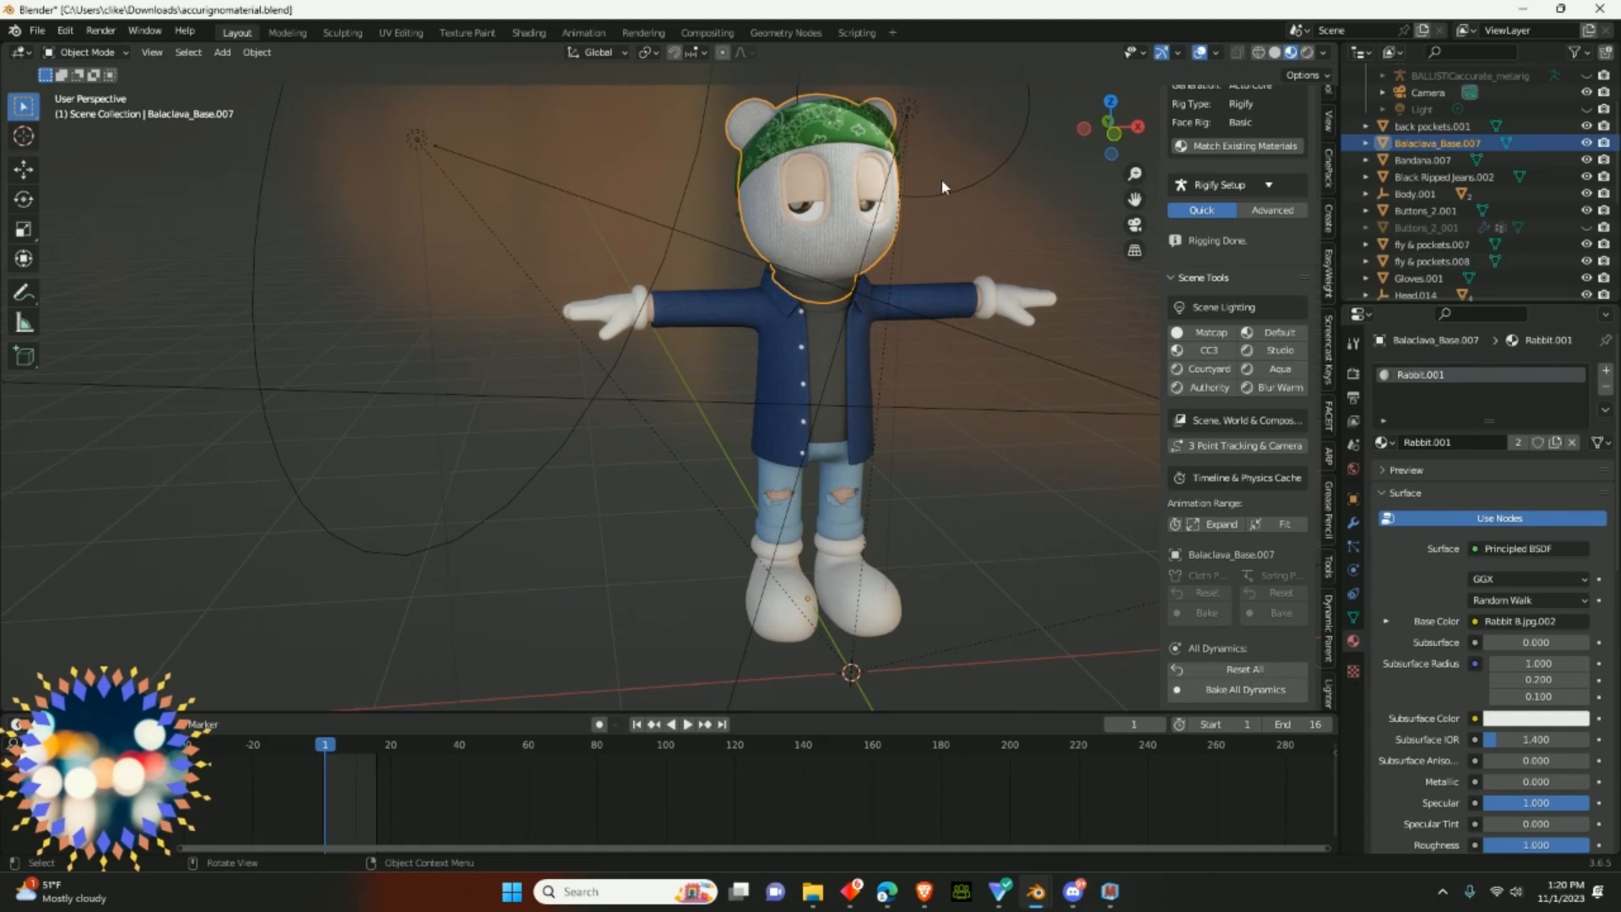
middle_click_drag(971, 182, 924, 184)
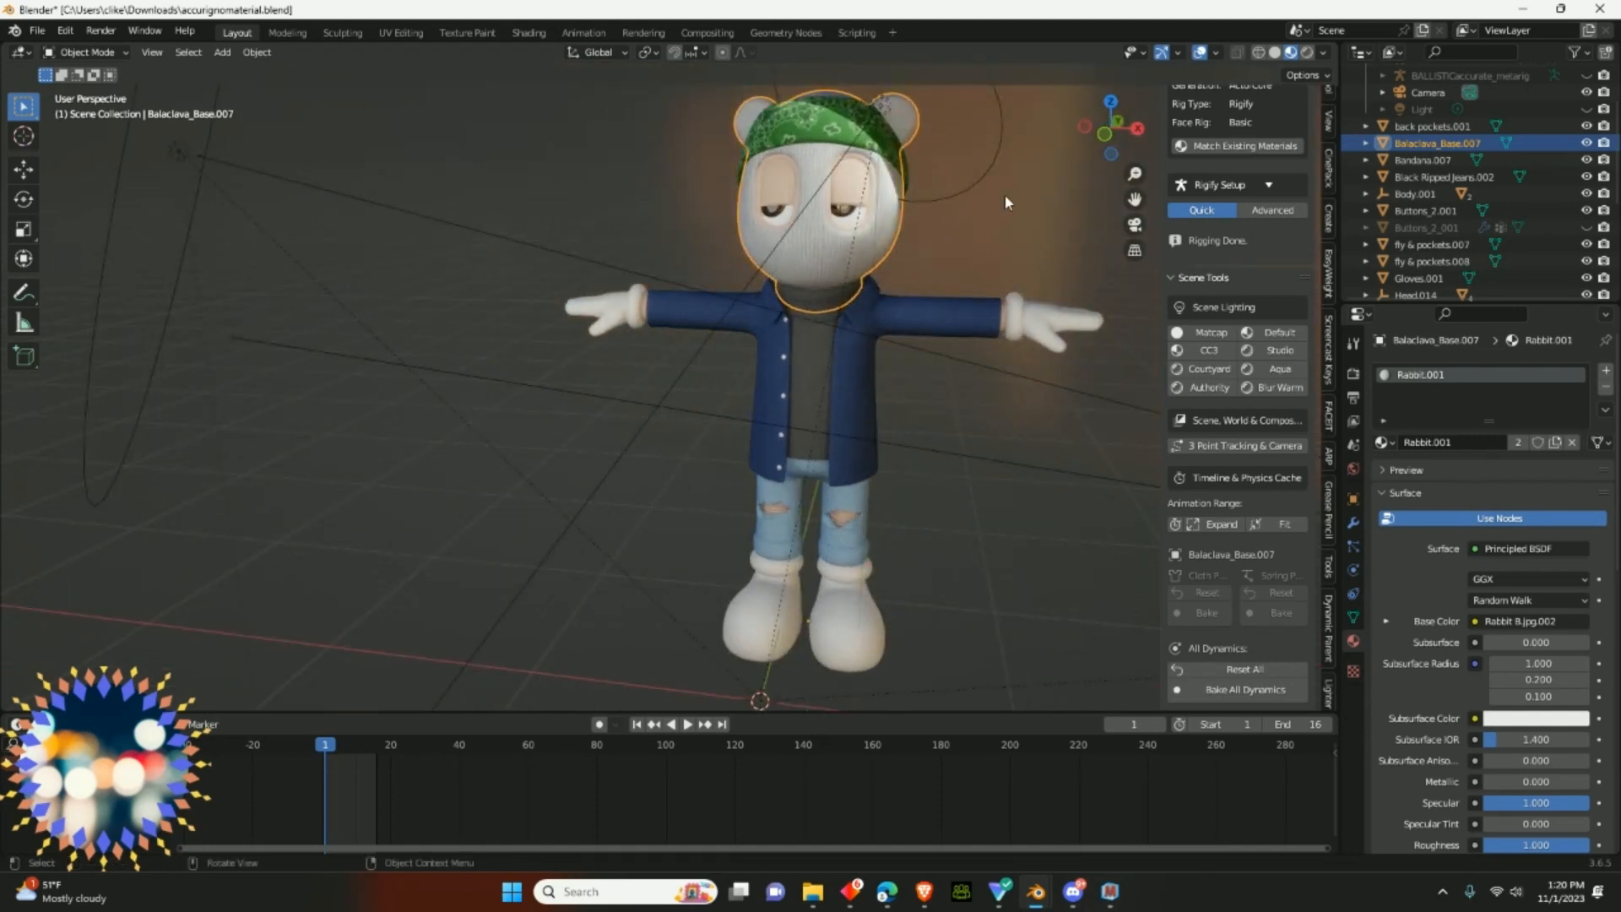
left_click(1385, 443)
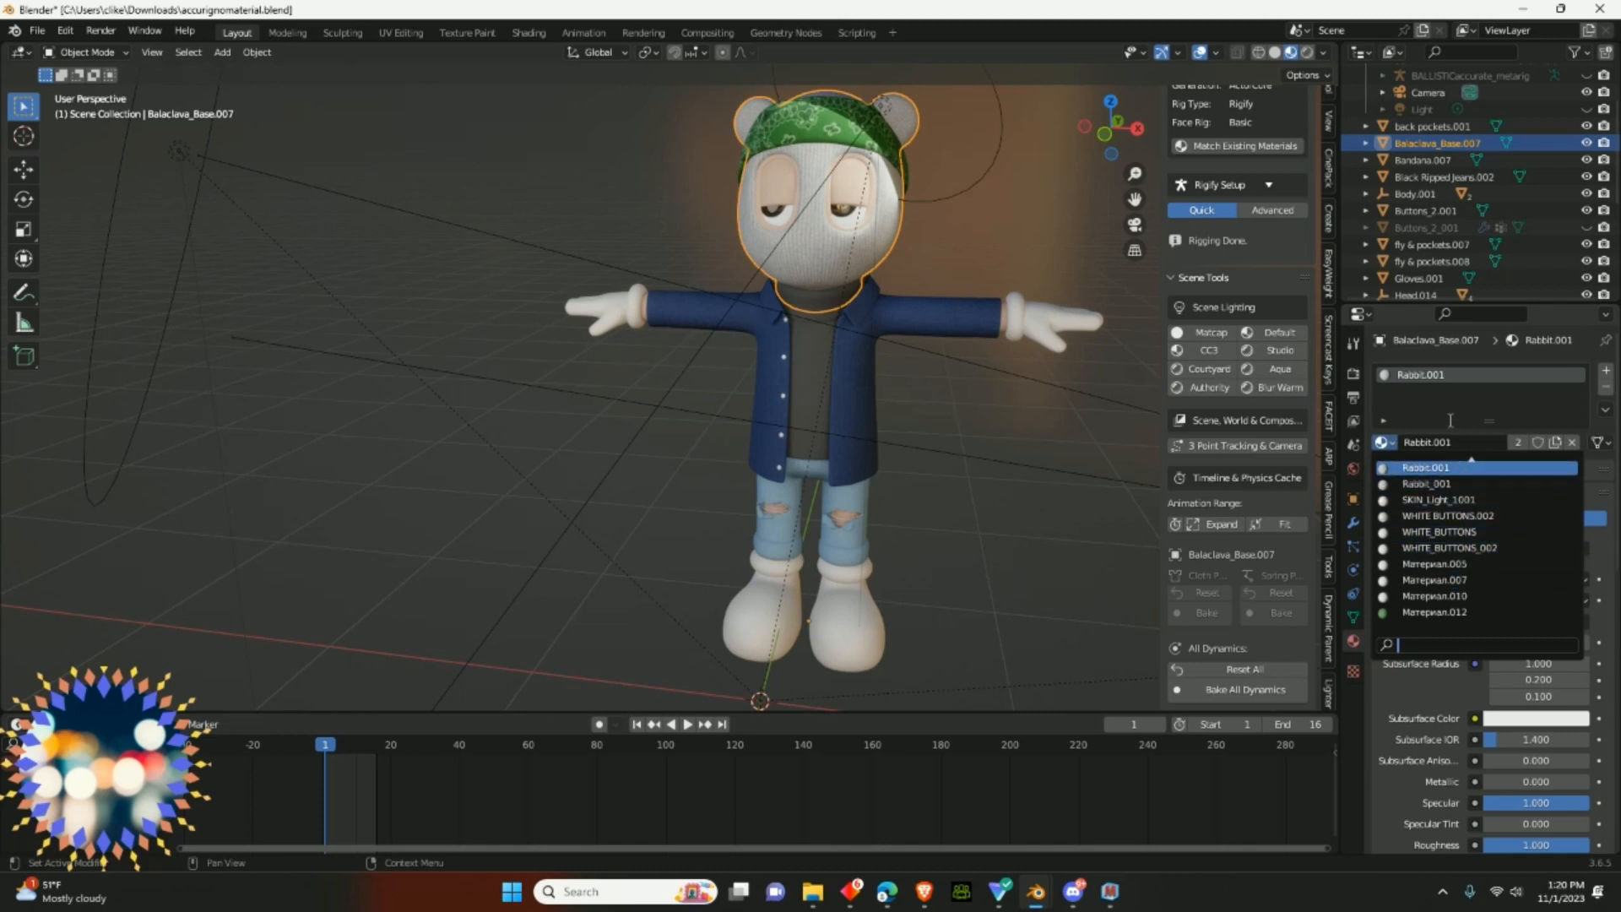
left_click(1385, 442)
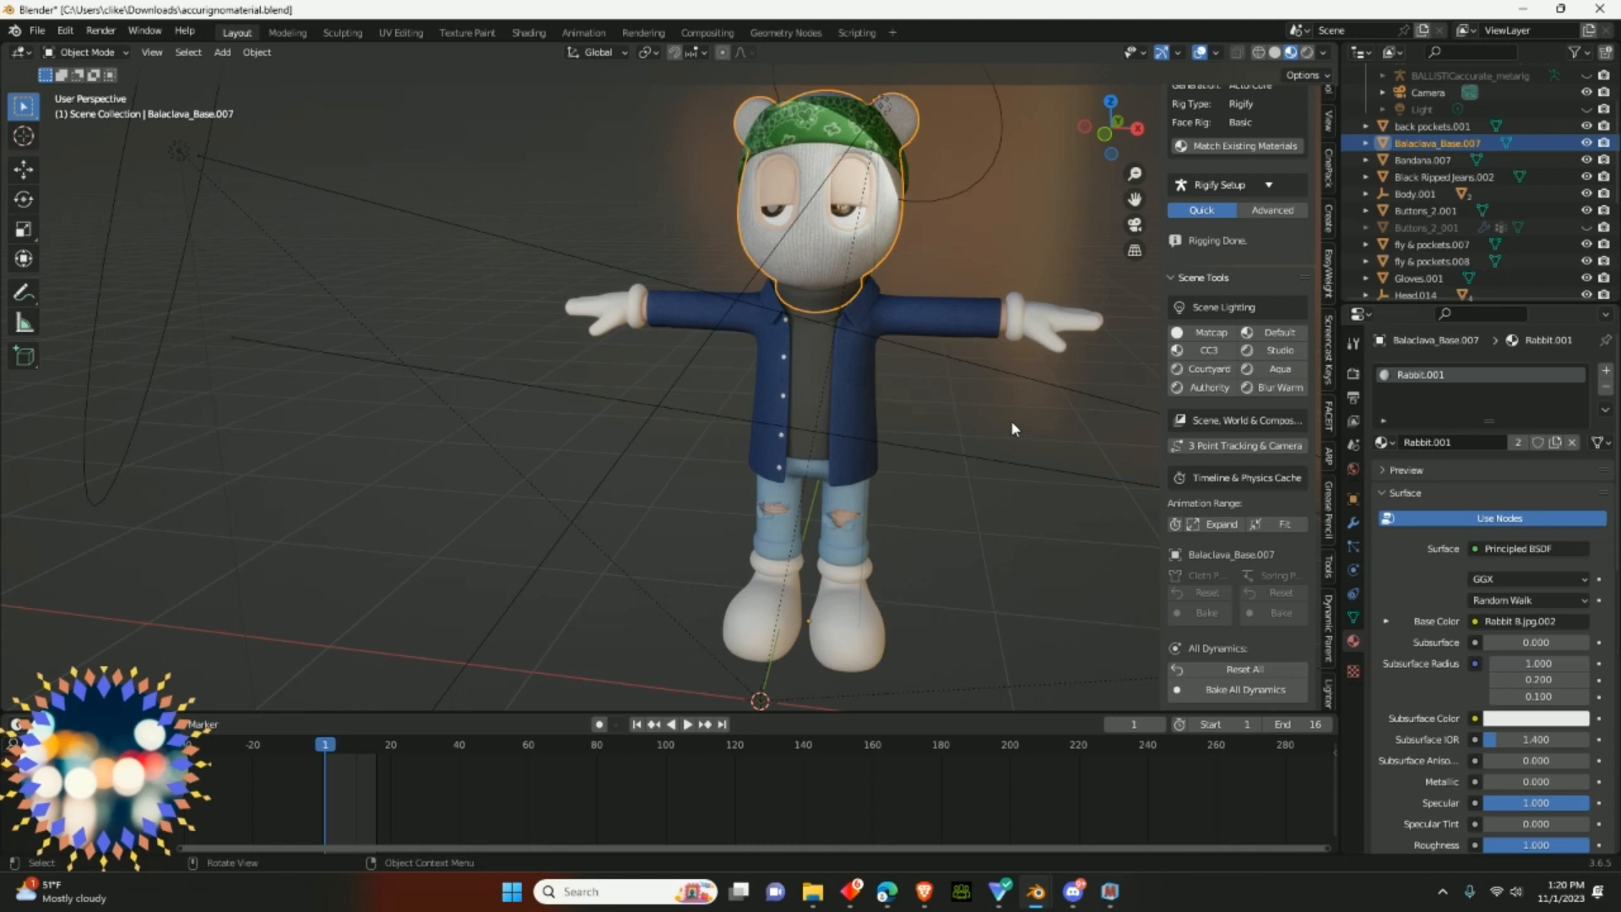
- Replace the balaclava mesh's material with the green bandana material Материал.012 in Edit Mode, and return to Object Mode
key("Tab")
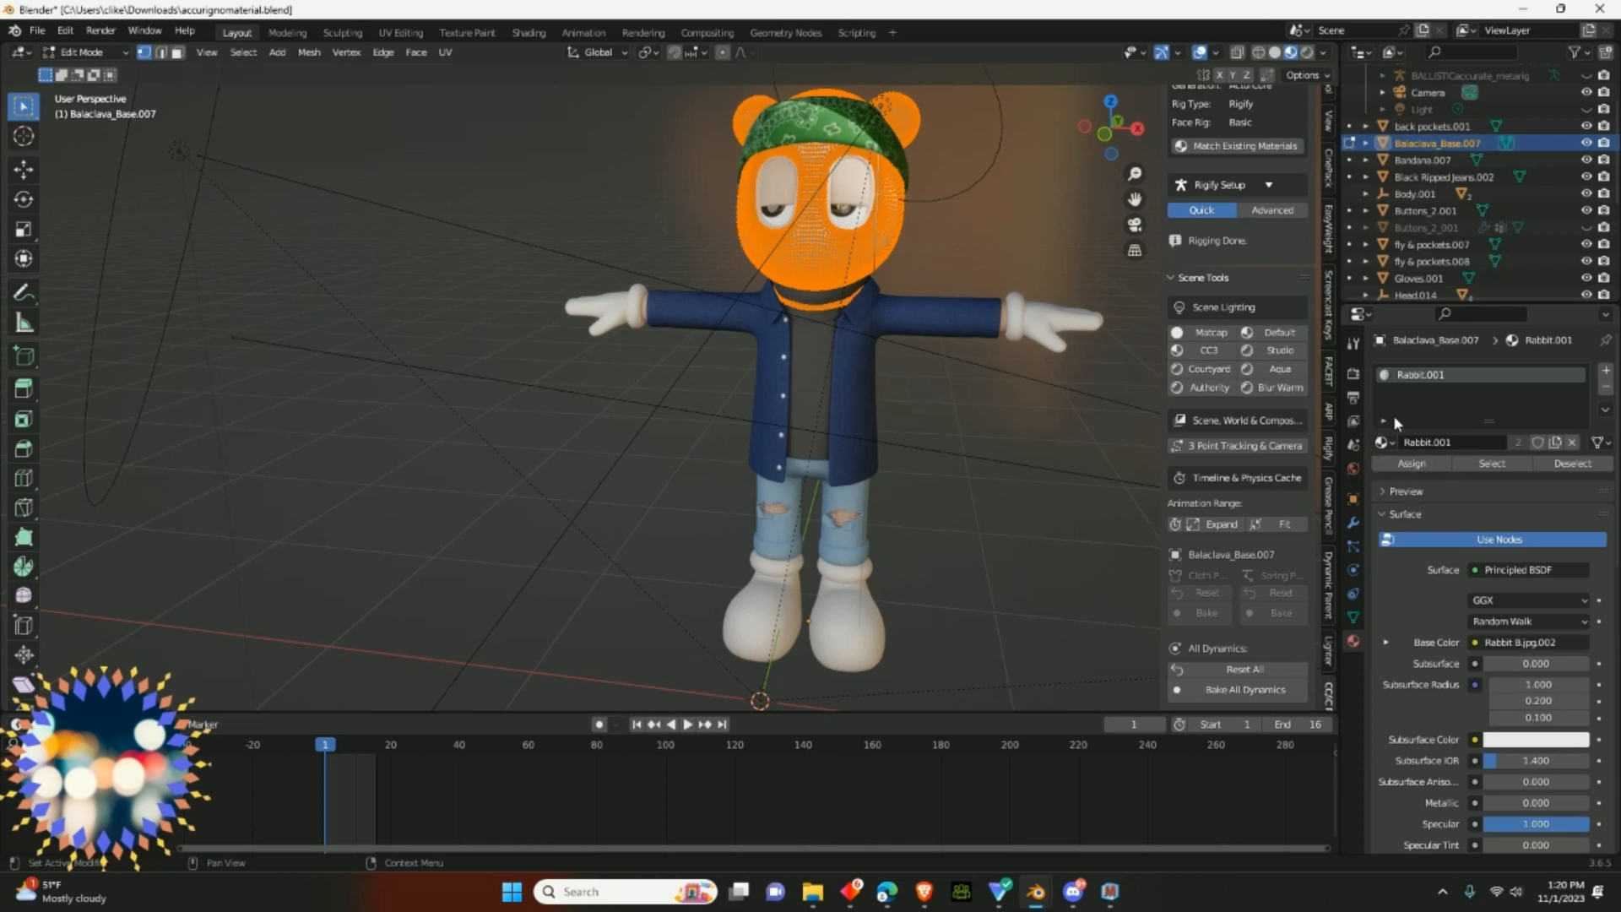
left_click(1384, 441)
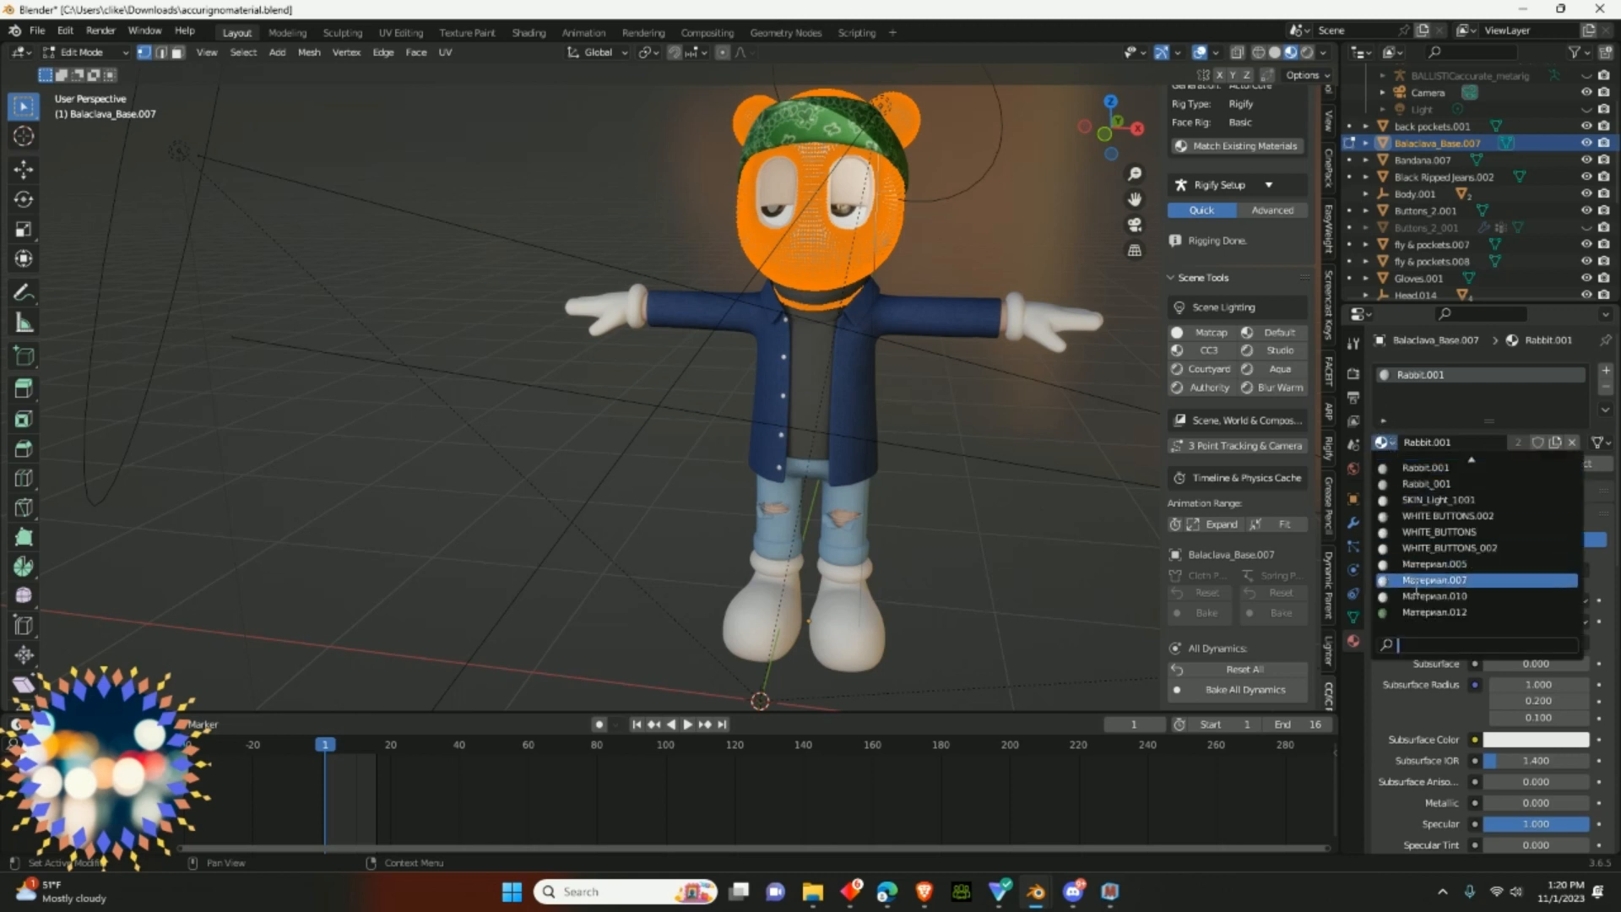
left_click(1425, 613)
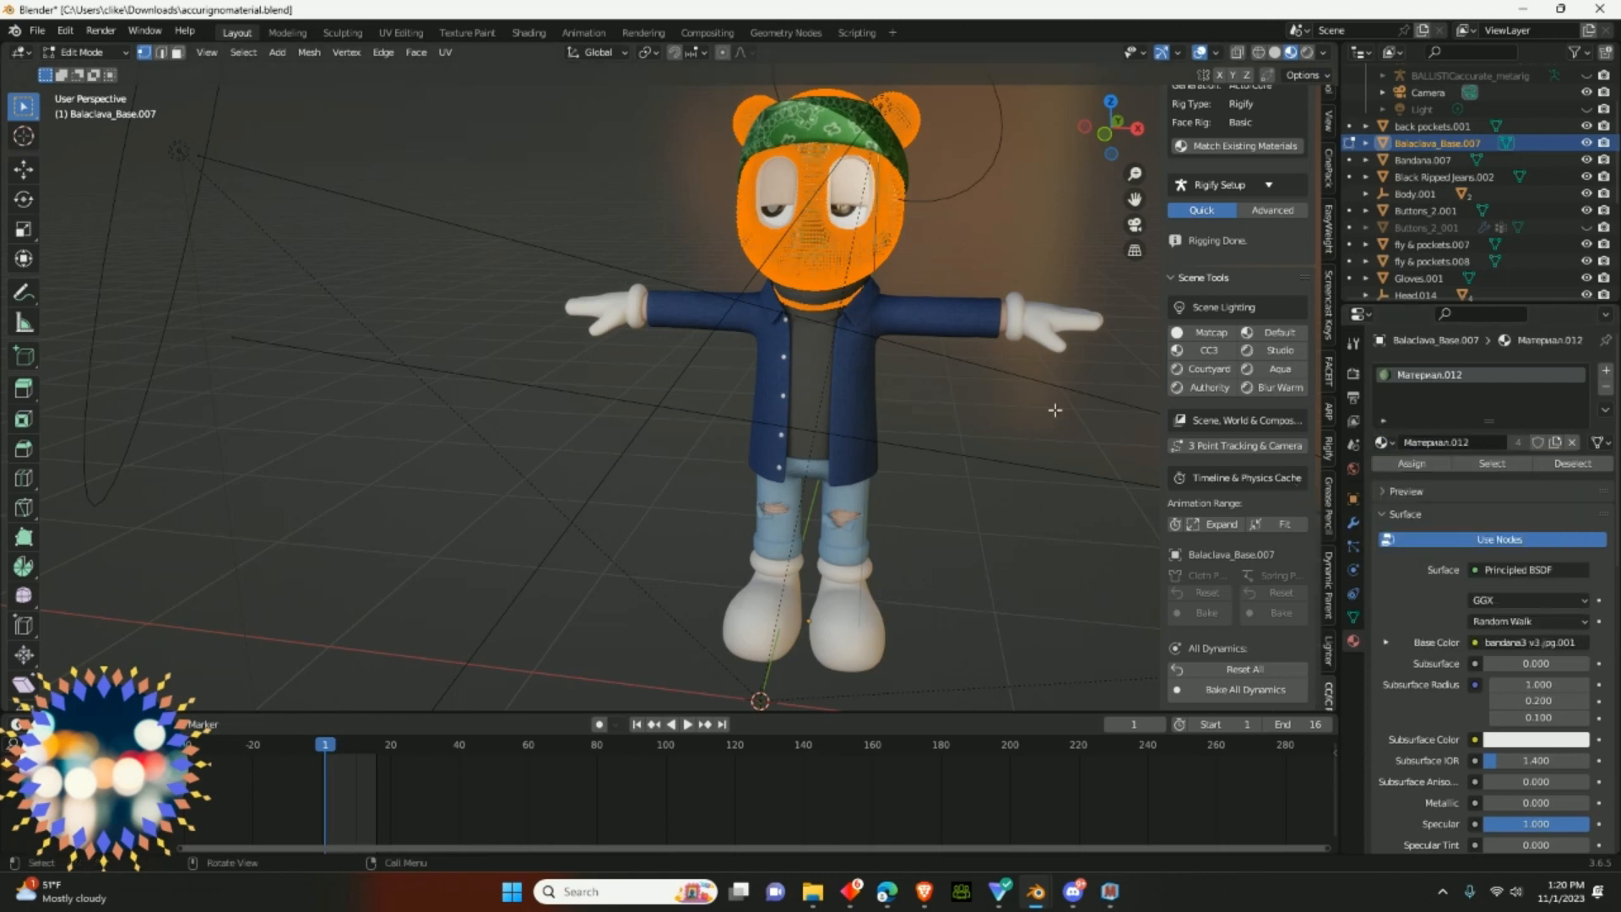
key("Tab")
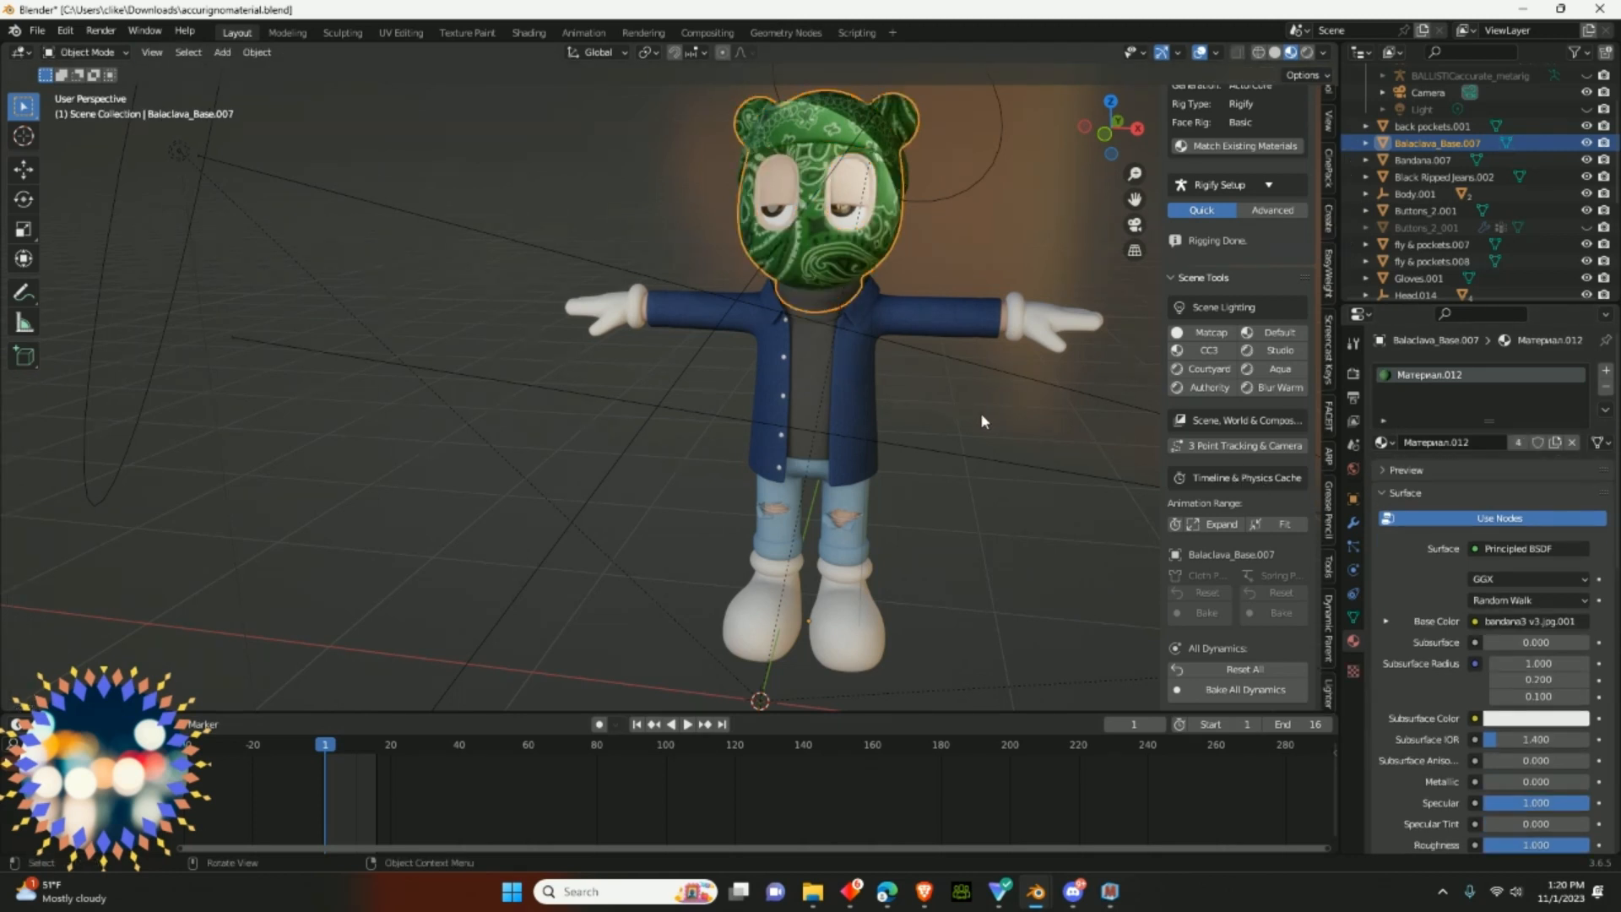
- Inspect the balaclava's mesh in Edit Mode with its vertices deselected, and return to Object Mode
key("Tab")
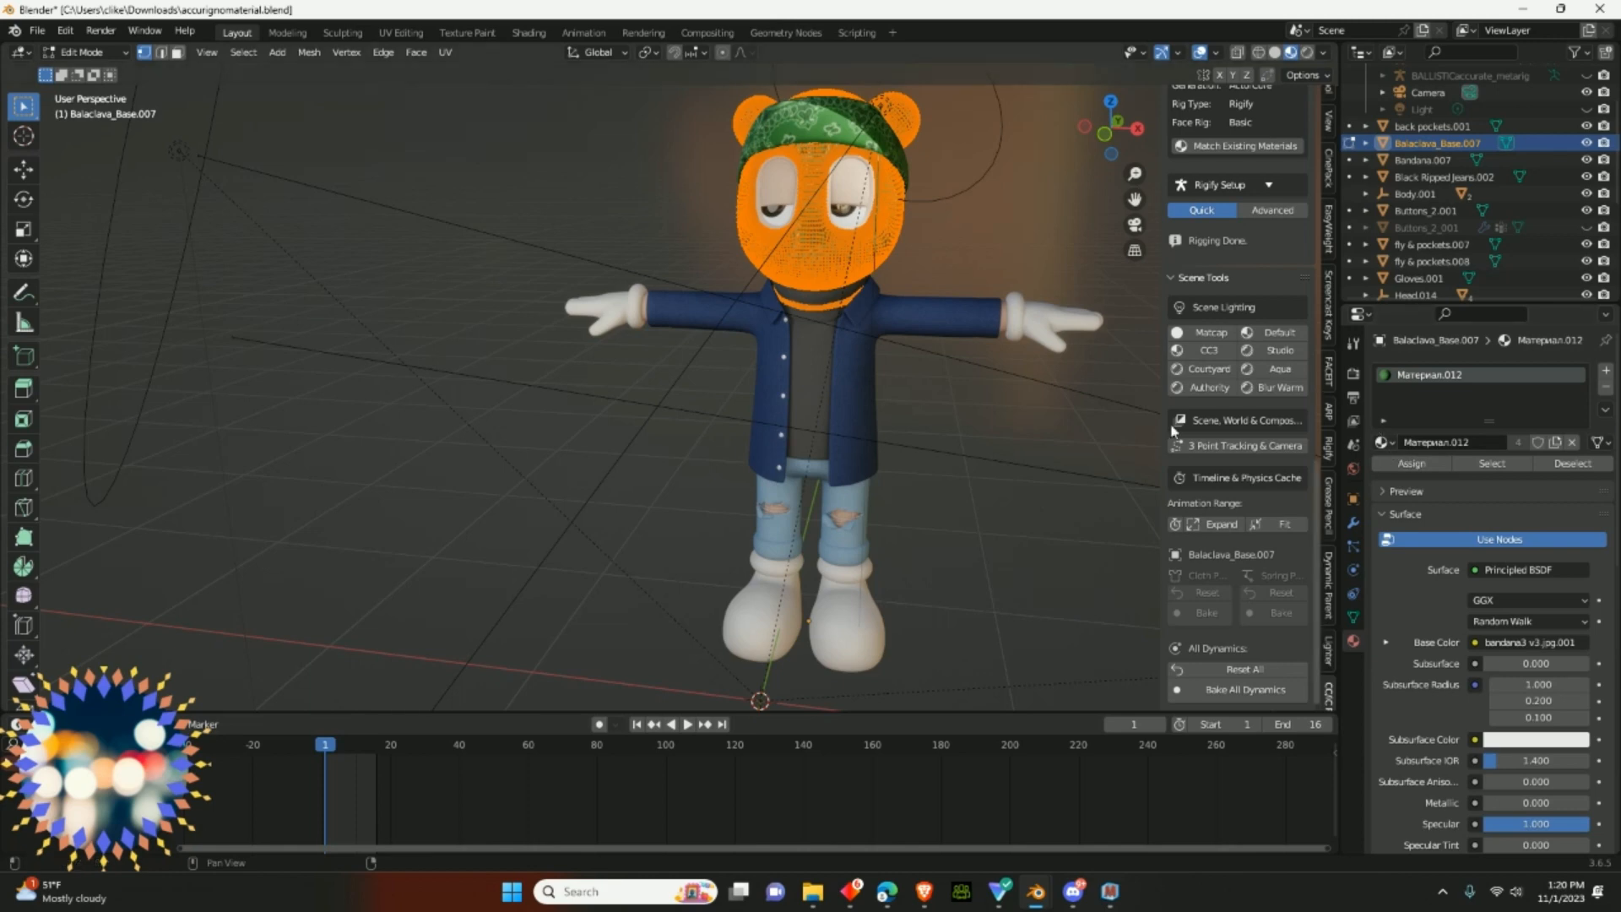
mouse_move(910, 494)
middle_mouse_down()
mouse_move(922, 489)
mouse_move(872, 469)
mouse_move(908, 467)
middle_mouse_up()
left_click(833, 218)
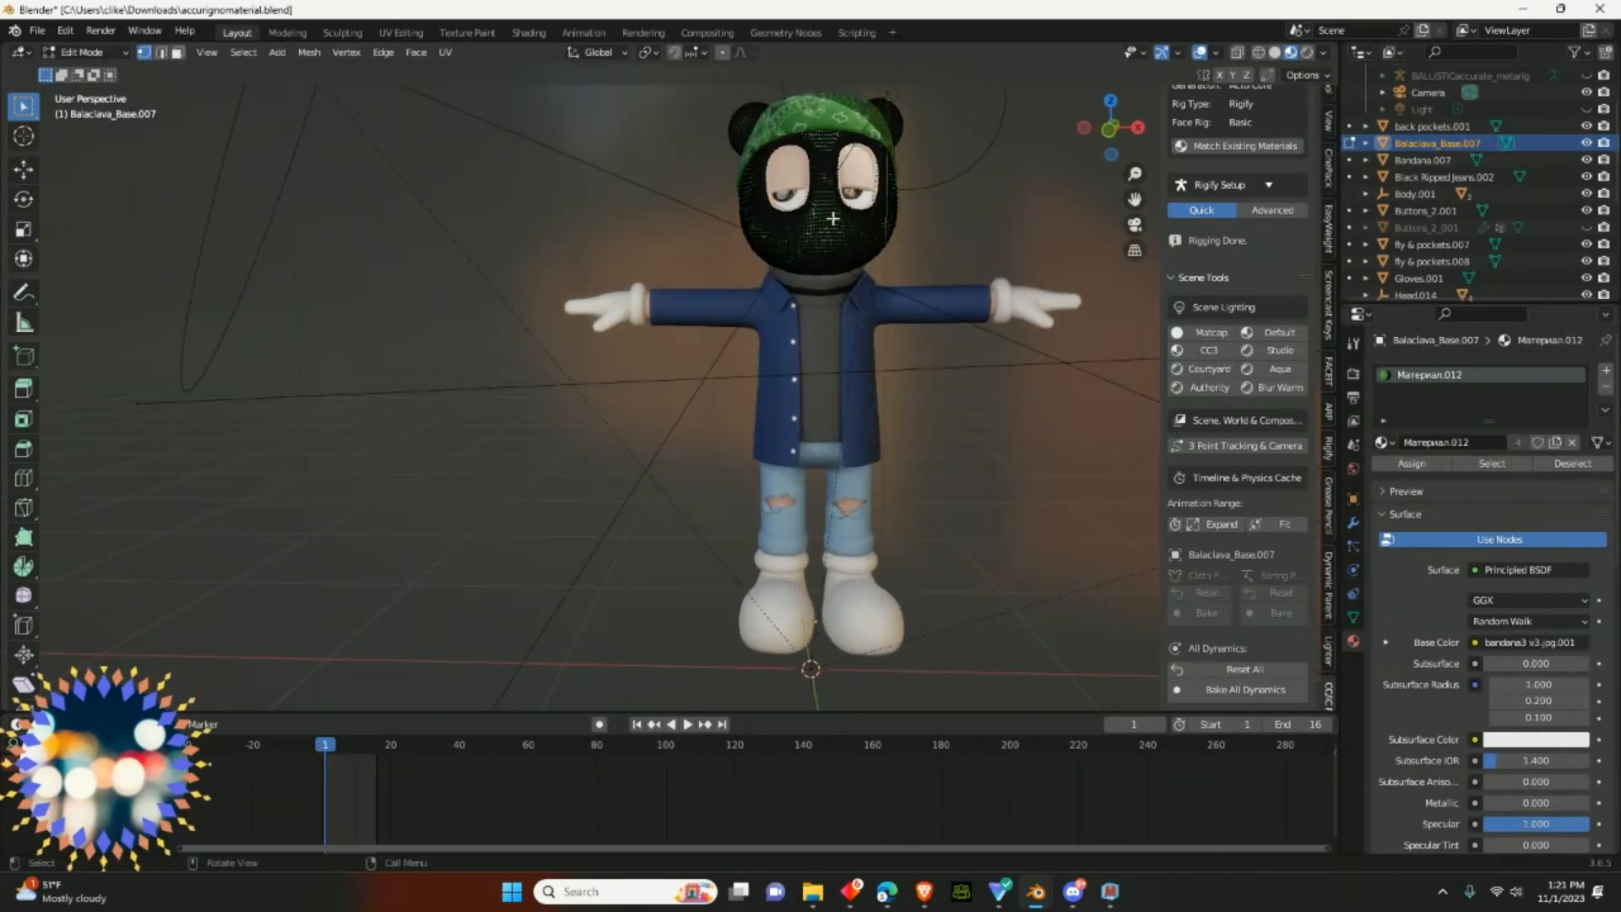
middle_click_drag(834, 218, 868, 312)
scroll(846, 232, "up", 2)
middle_click_drag(882, 316, 827, 378)
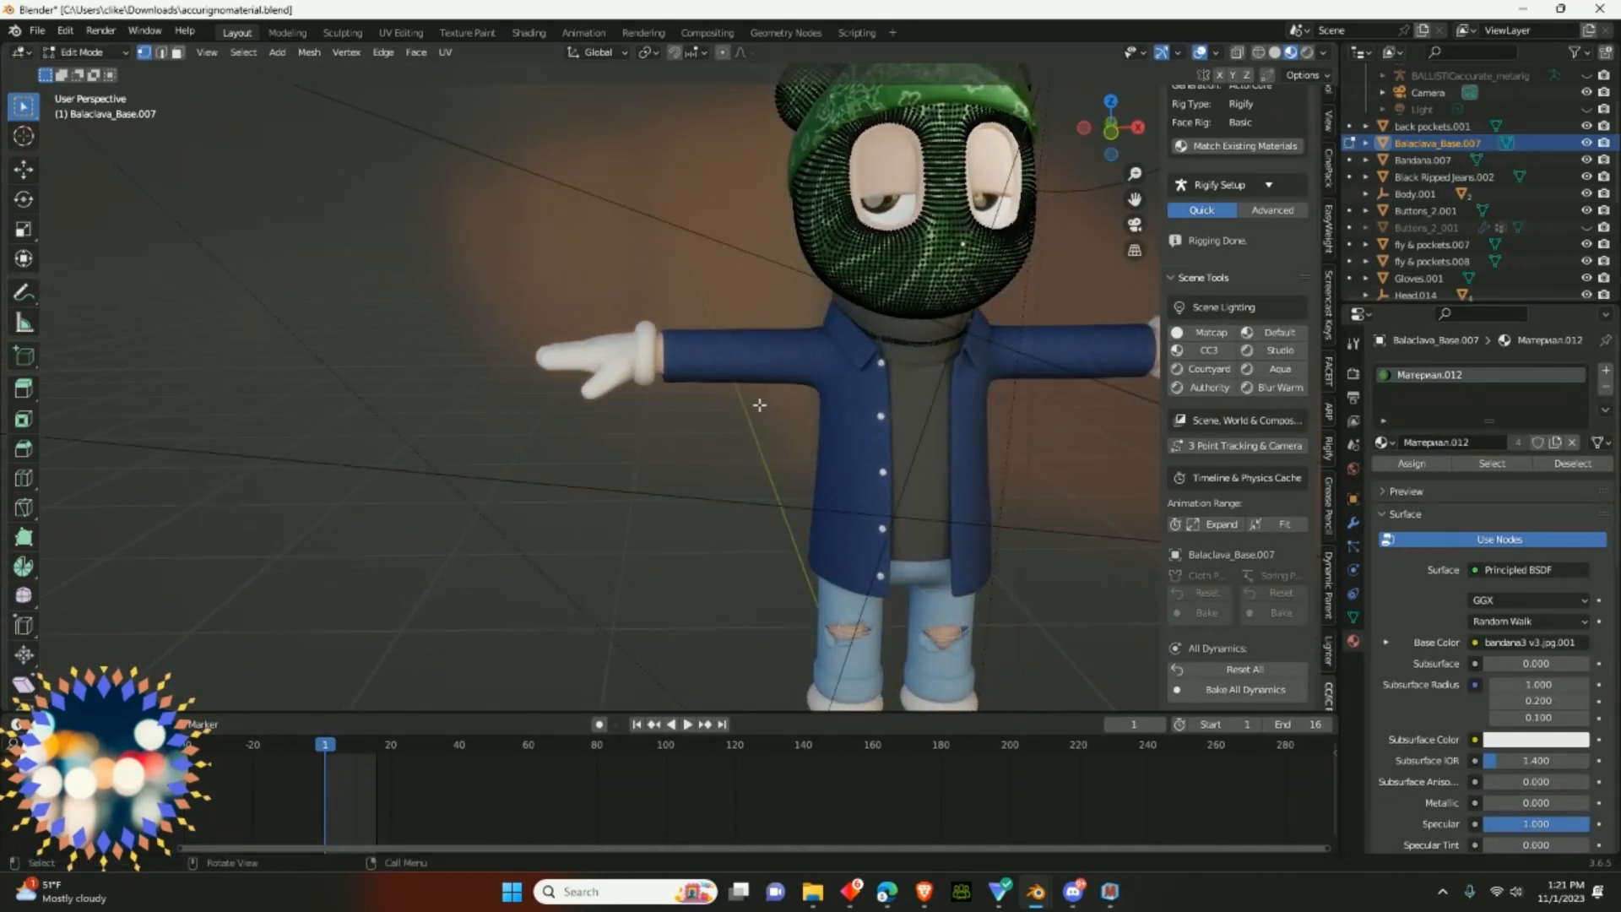
scroll(759, 379, "down", 1)
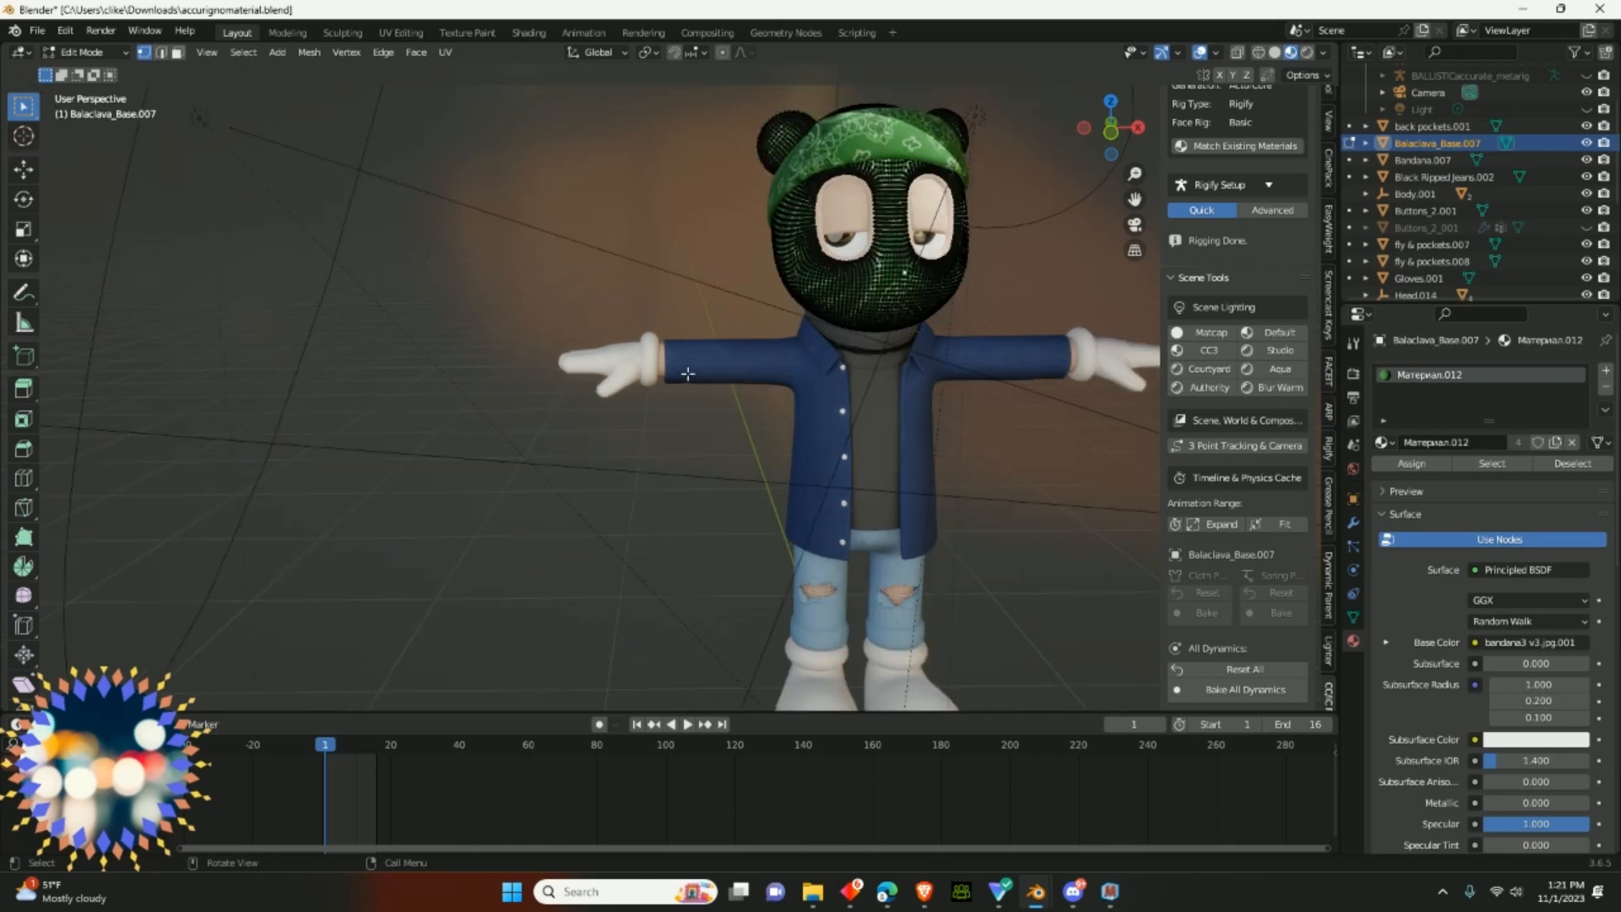
key("Tab")
- Open the gloves mesh in Edit Mode and box-select all visible vertices of the character's right-hand glove
left_click(627, 363)
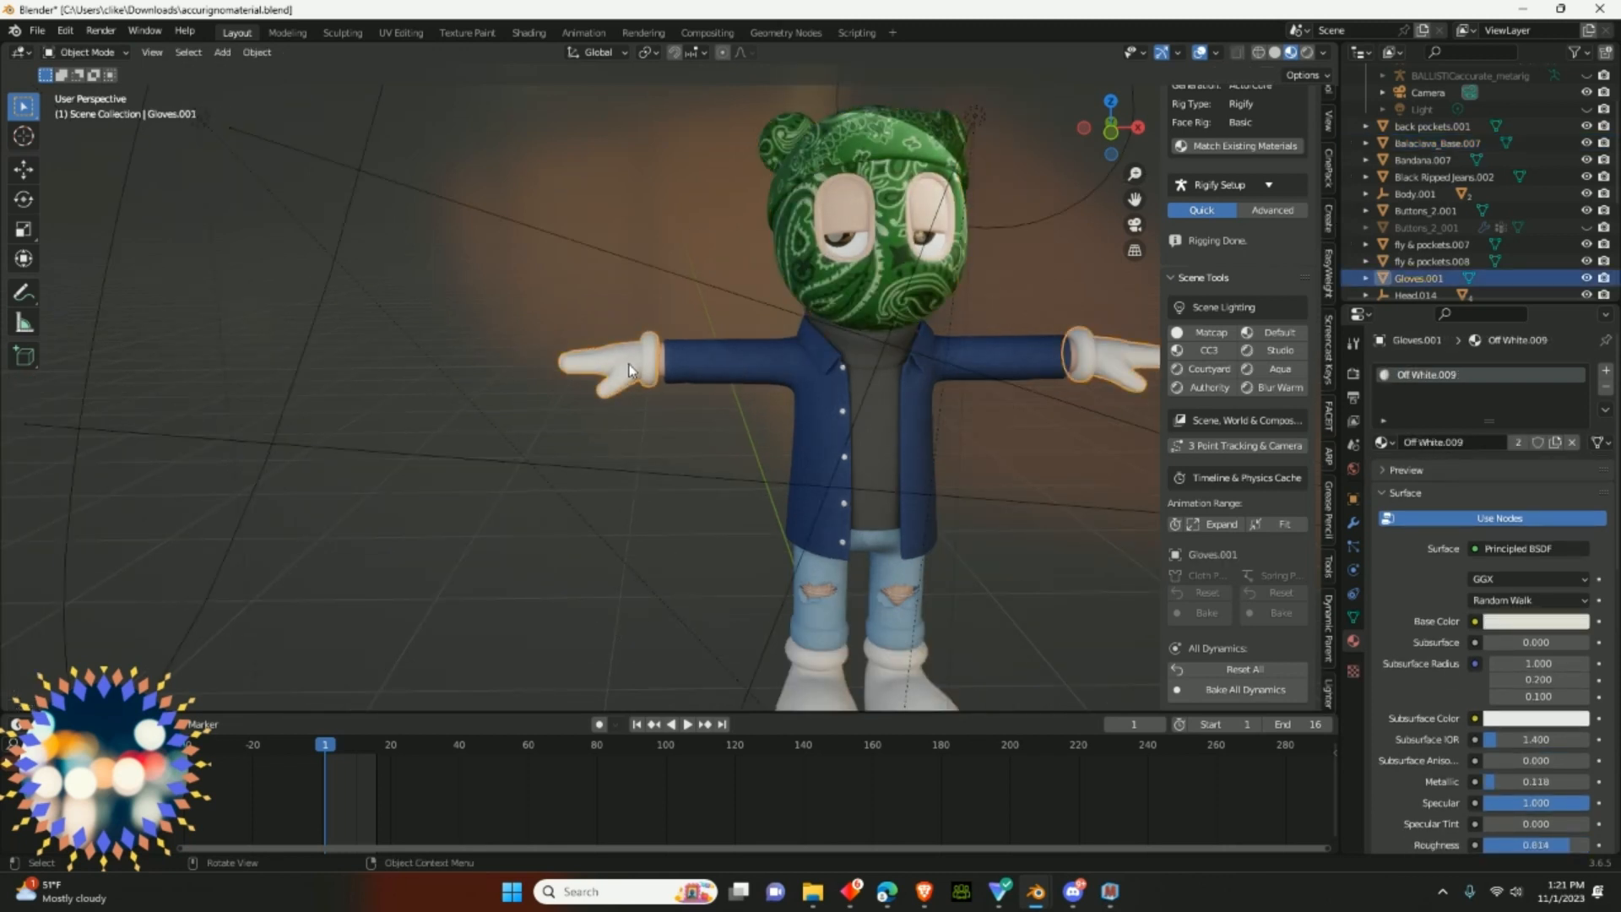
key("Tab")
middle_click_drag(629, 363, 631, 315)
left_click(639, 313)
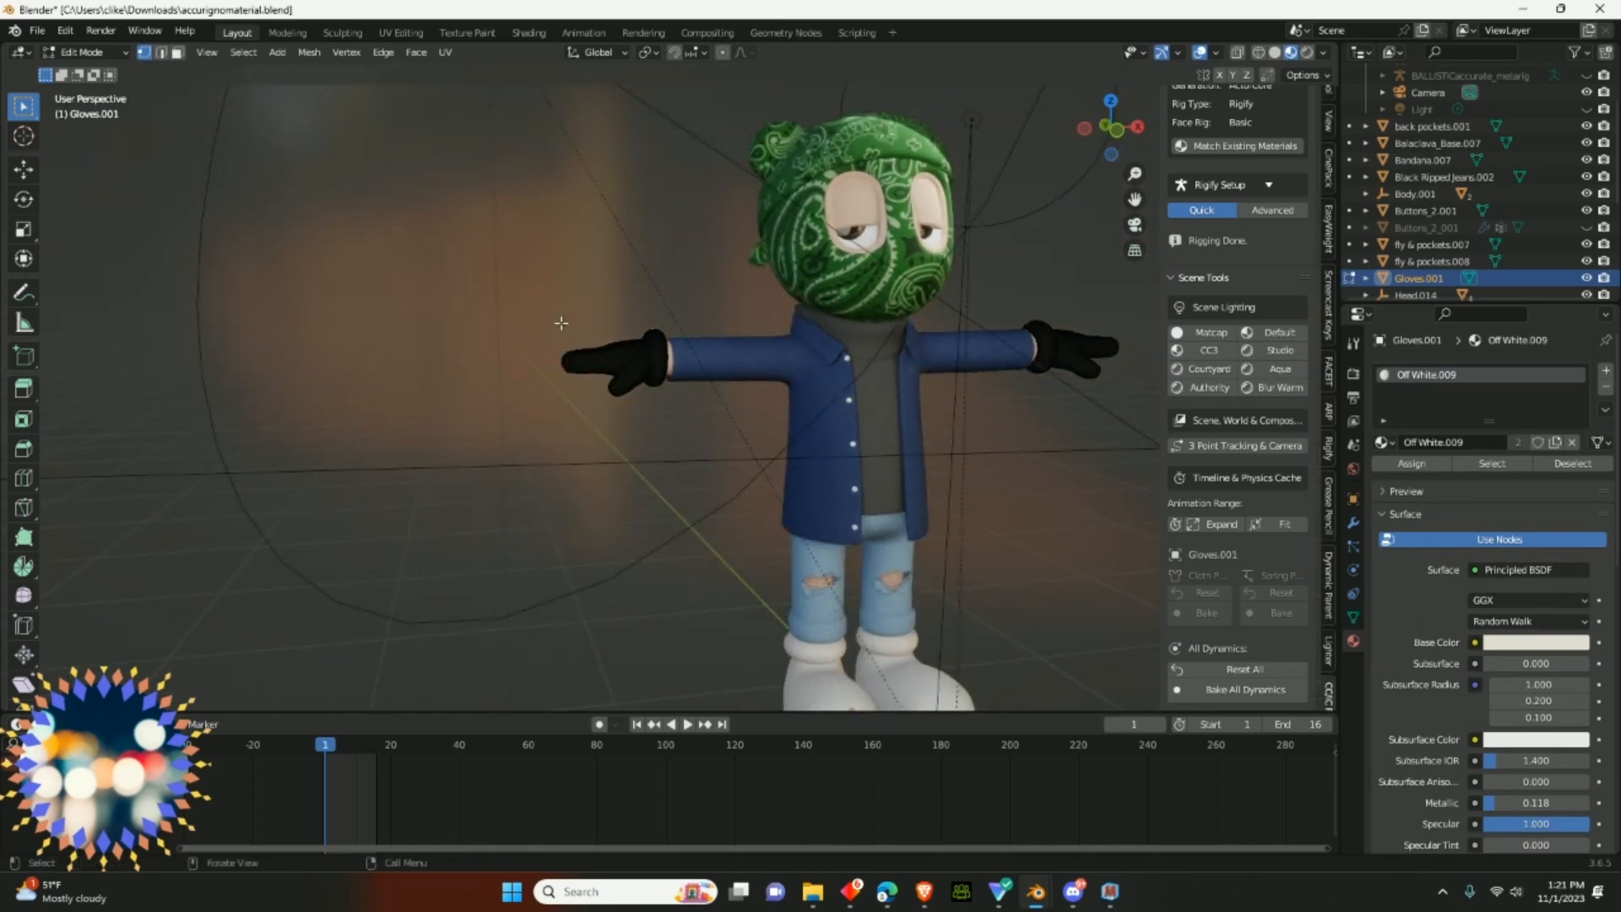
left_click_drag(561, 322, 714, 466)
middle_click_drag(669, 453, 632, 380)
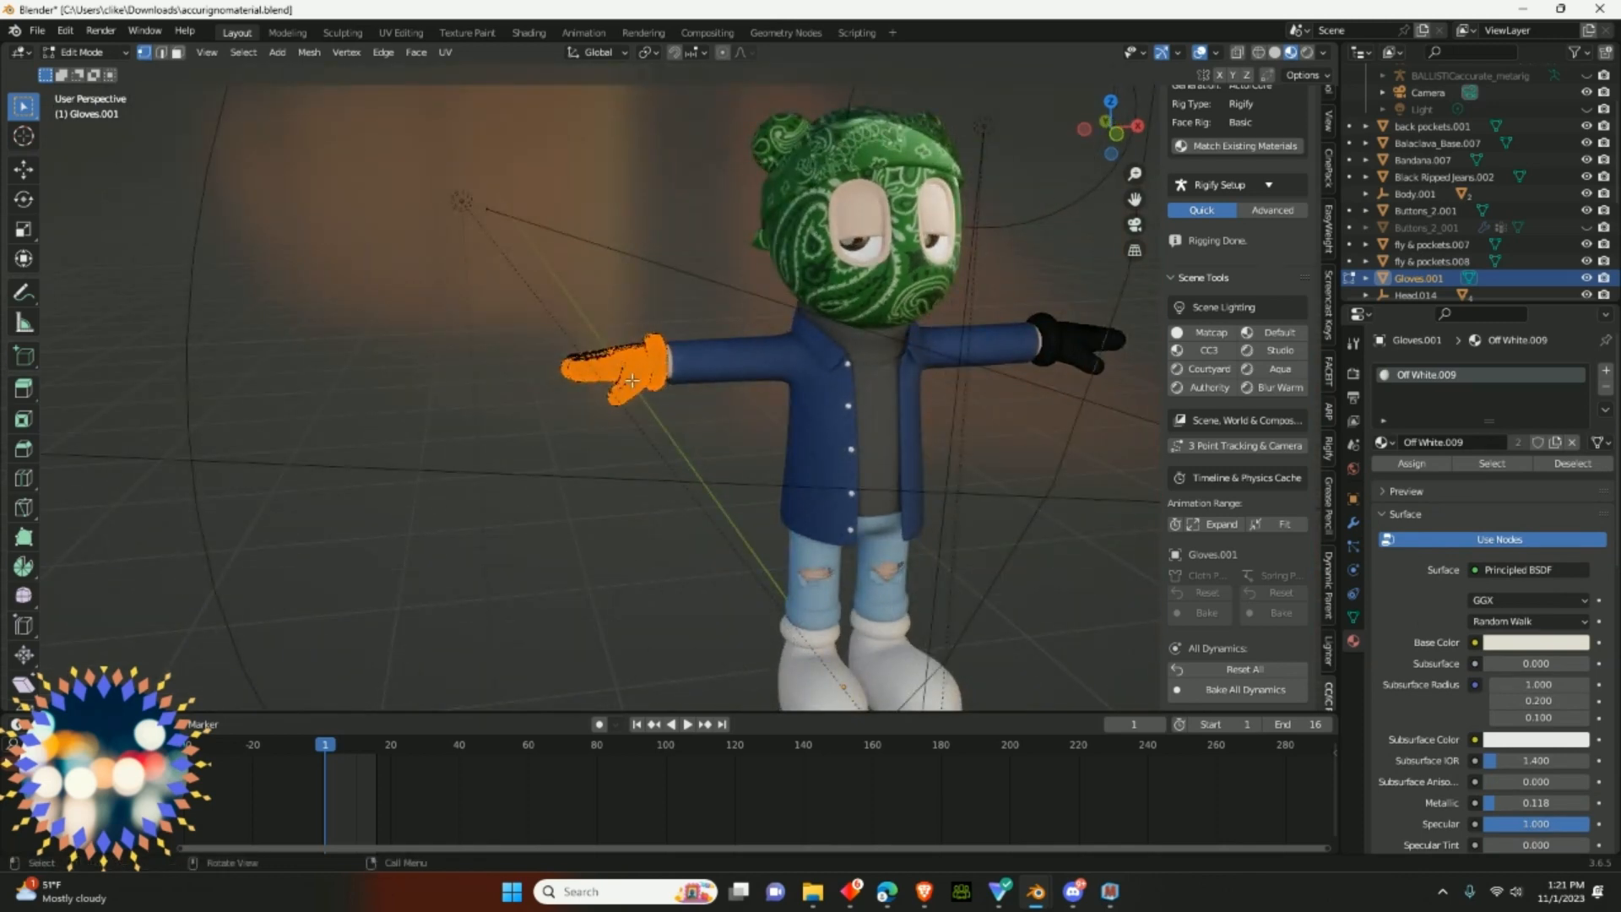
- Clear the vertex selection and reselect the character's right-hand glove from several angles with Circle Select
key("c")
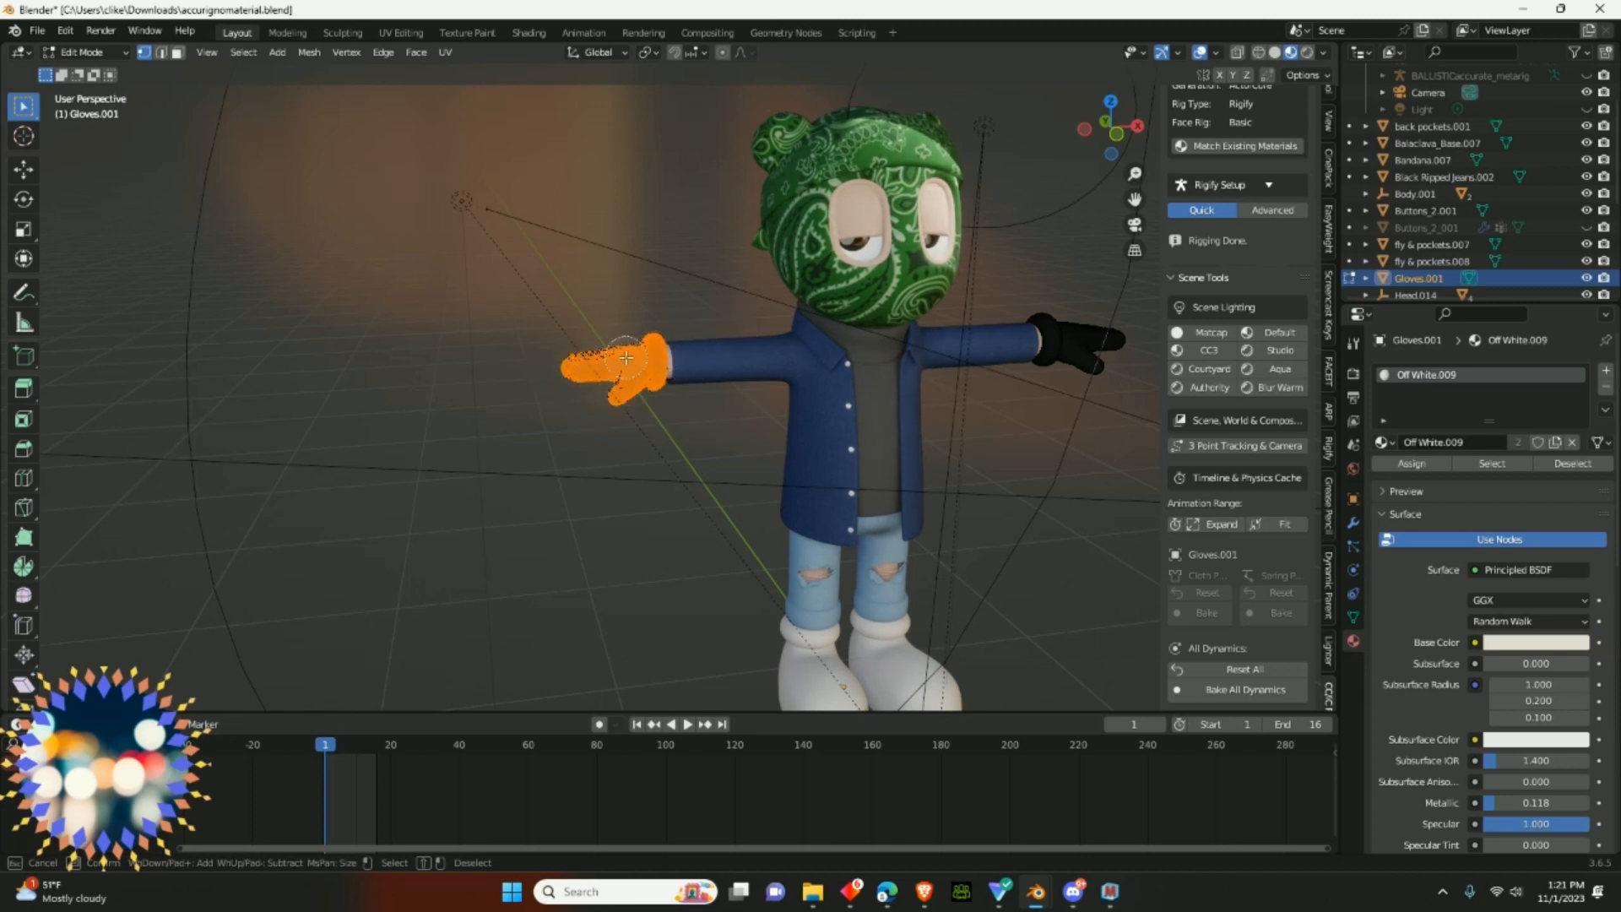
key("Escape")
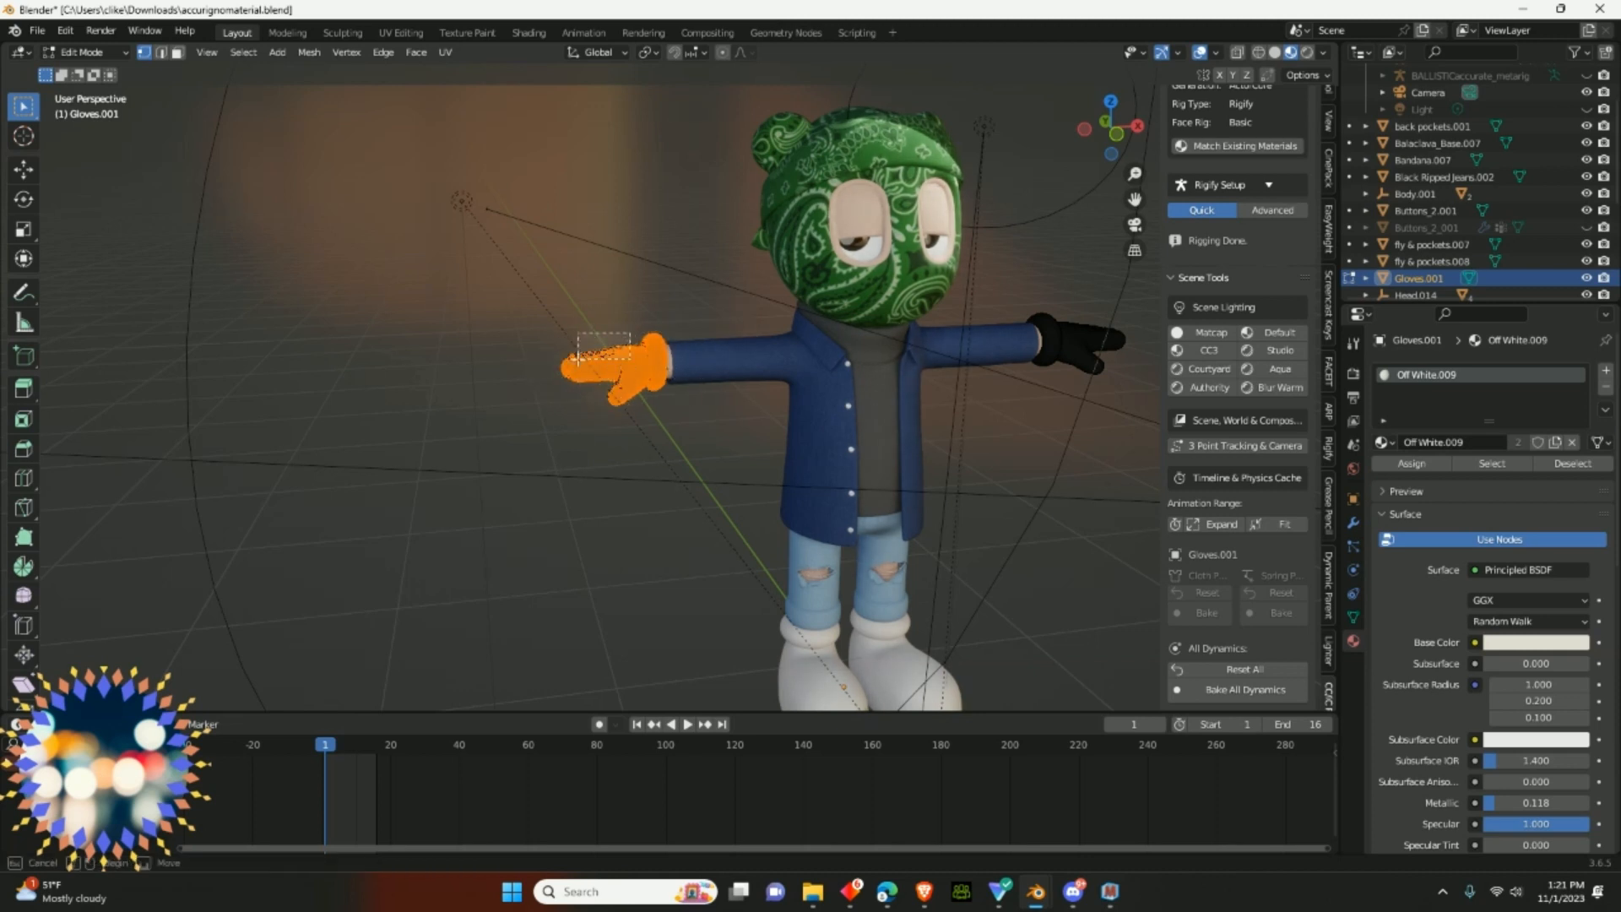
left_click(602, 308)
key("c")
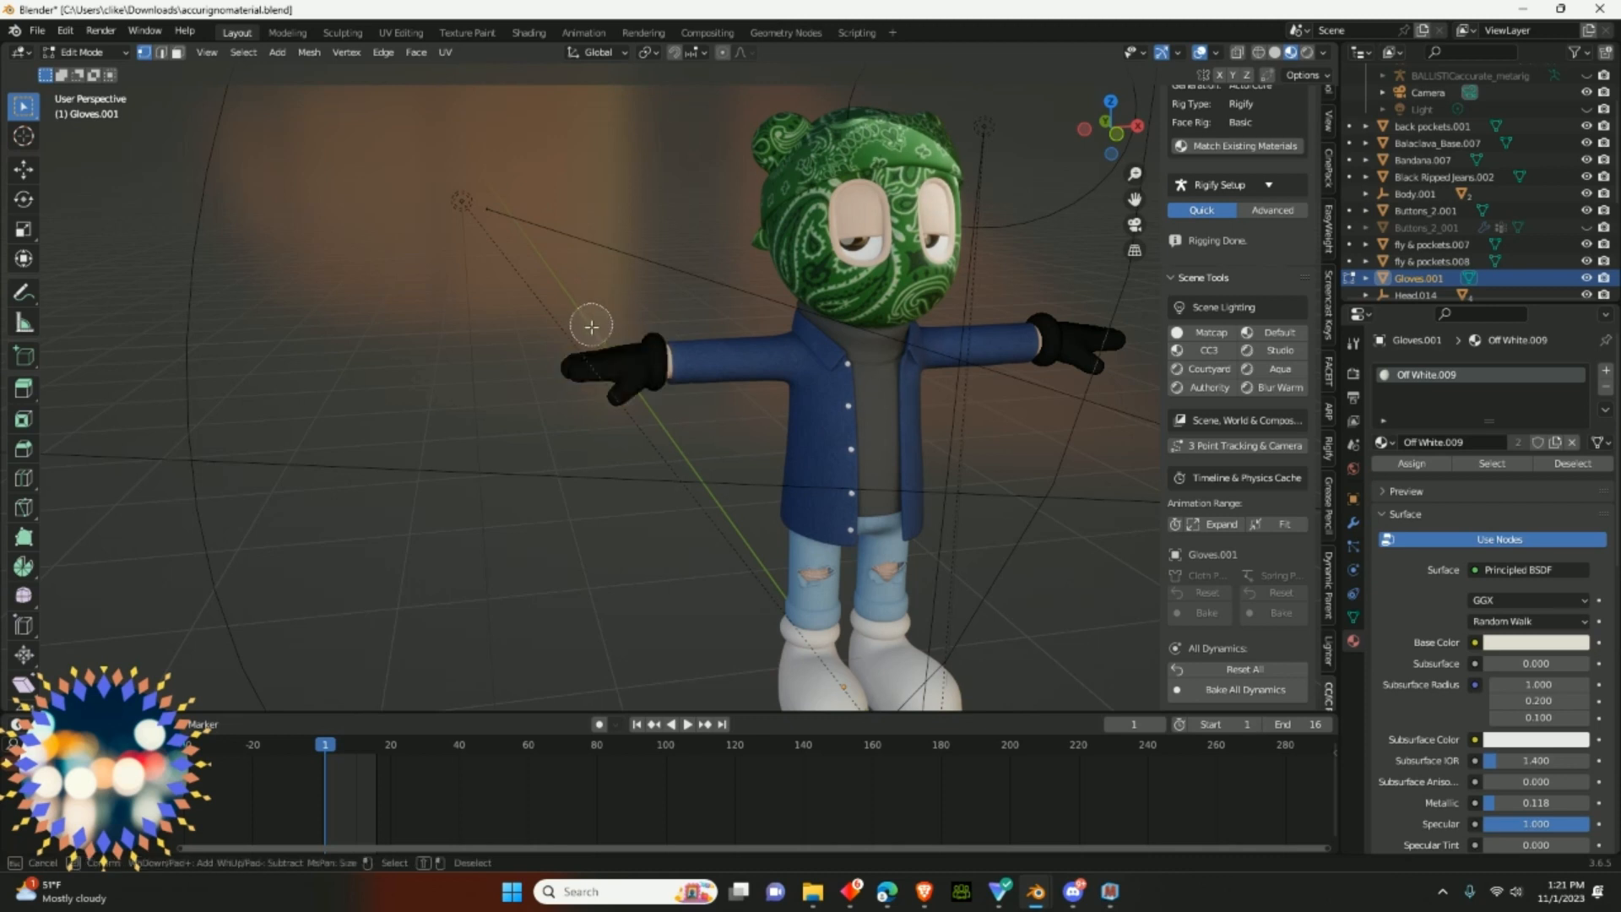
mouse_move(586, 329)
left_mouse_down()
mouse_move(579, 380)
mouse_move(582, 363)
mouse_move(648, 394)
mouse_move(650, 354)
mouse_move(629, 392)
mouse_move(626, 359)
mouse_move(574, 378)
mouse_move(601, 393)
mouse_move(562, 394)
left_mouse_up()
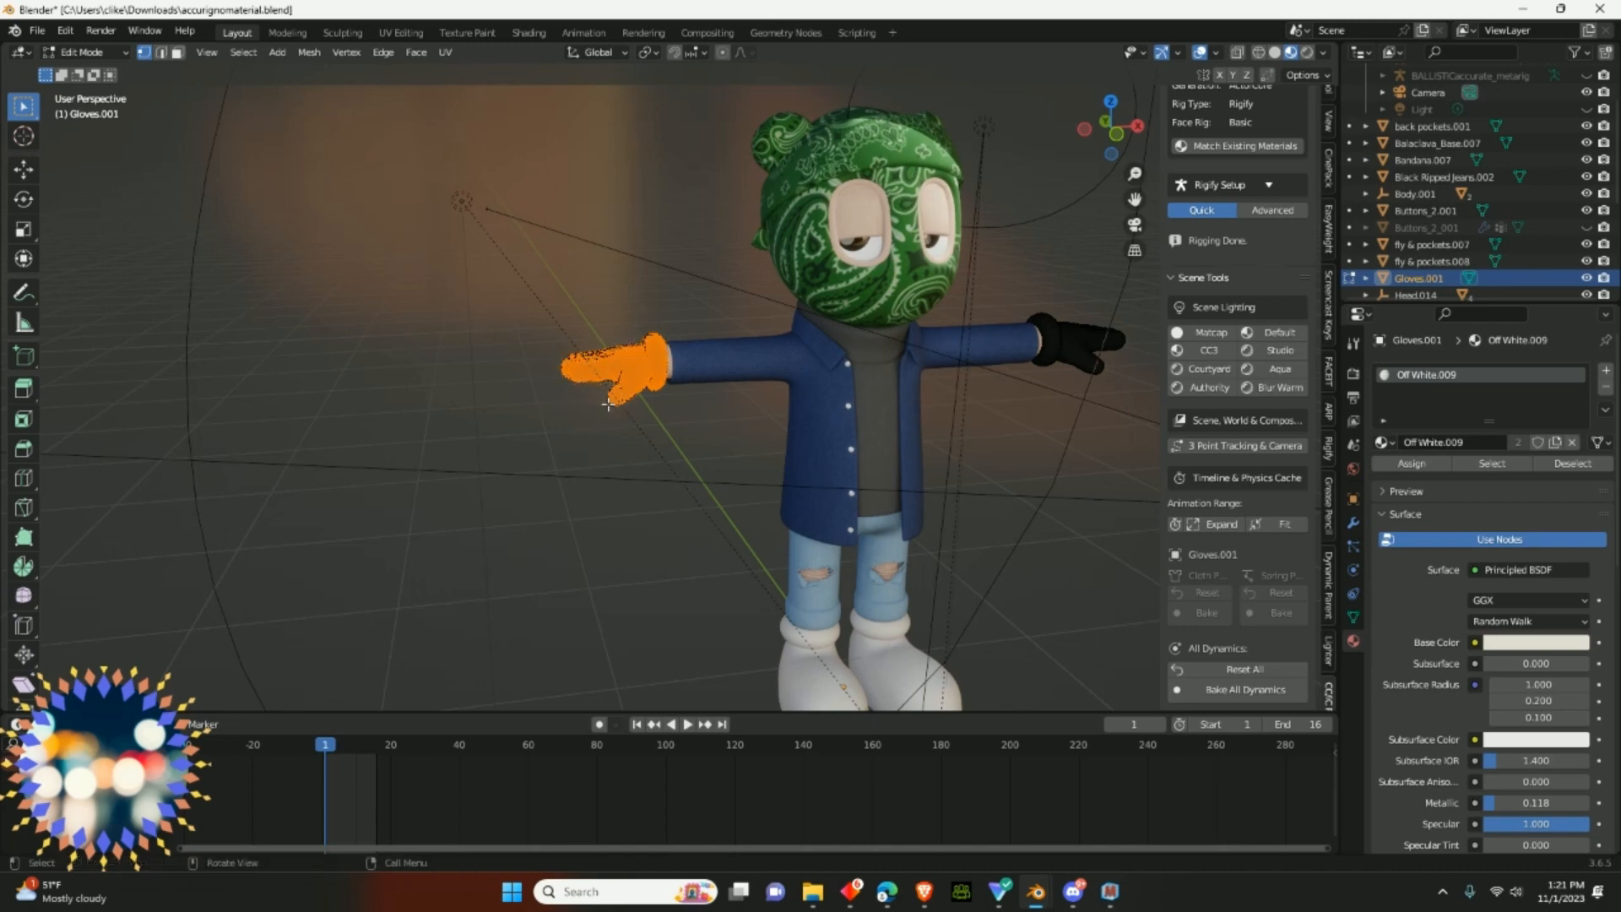
middle_click_drag(563, 394, 710, 366)
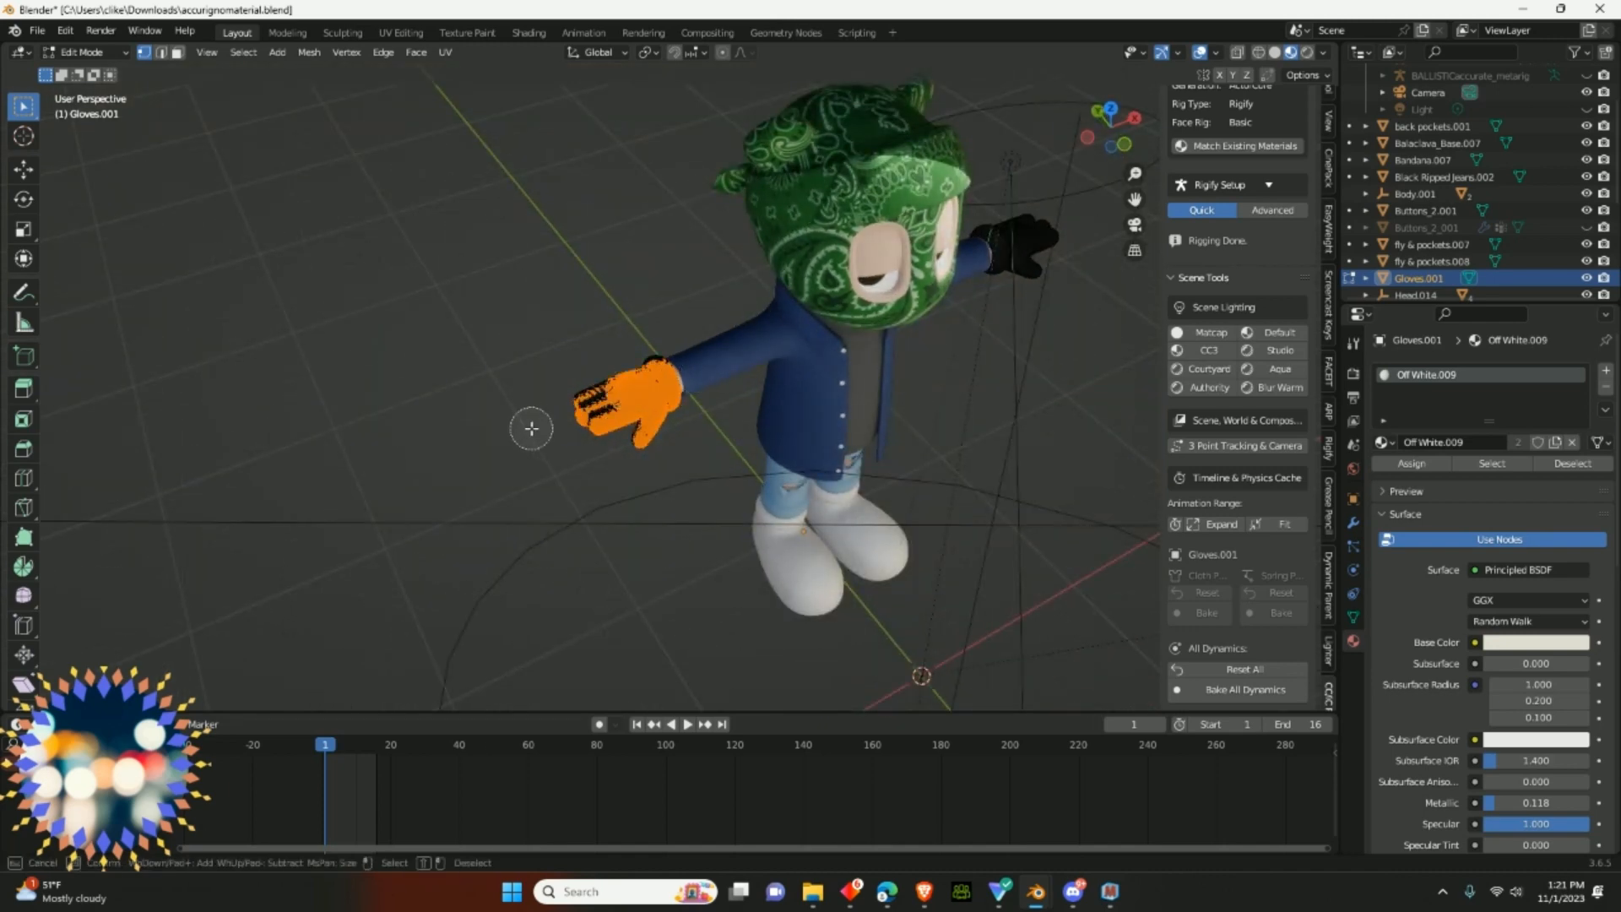
mouse_move(529, 427)
left_mouse_down()
mouse_move(620, 437)
mouse_move(584, 403)
mouse_move(668, 406)
mouse_move(622, 393)
mouse_move(650, 390)
mouse_move(601, 446)
left_mouse_up()
right_click(751, 407)
middle_click_drag(839, 435, 791, 405)
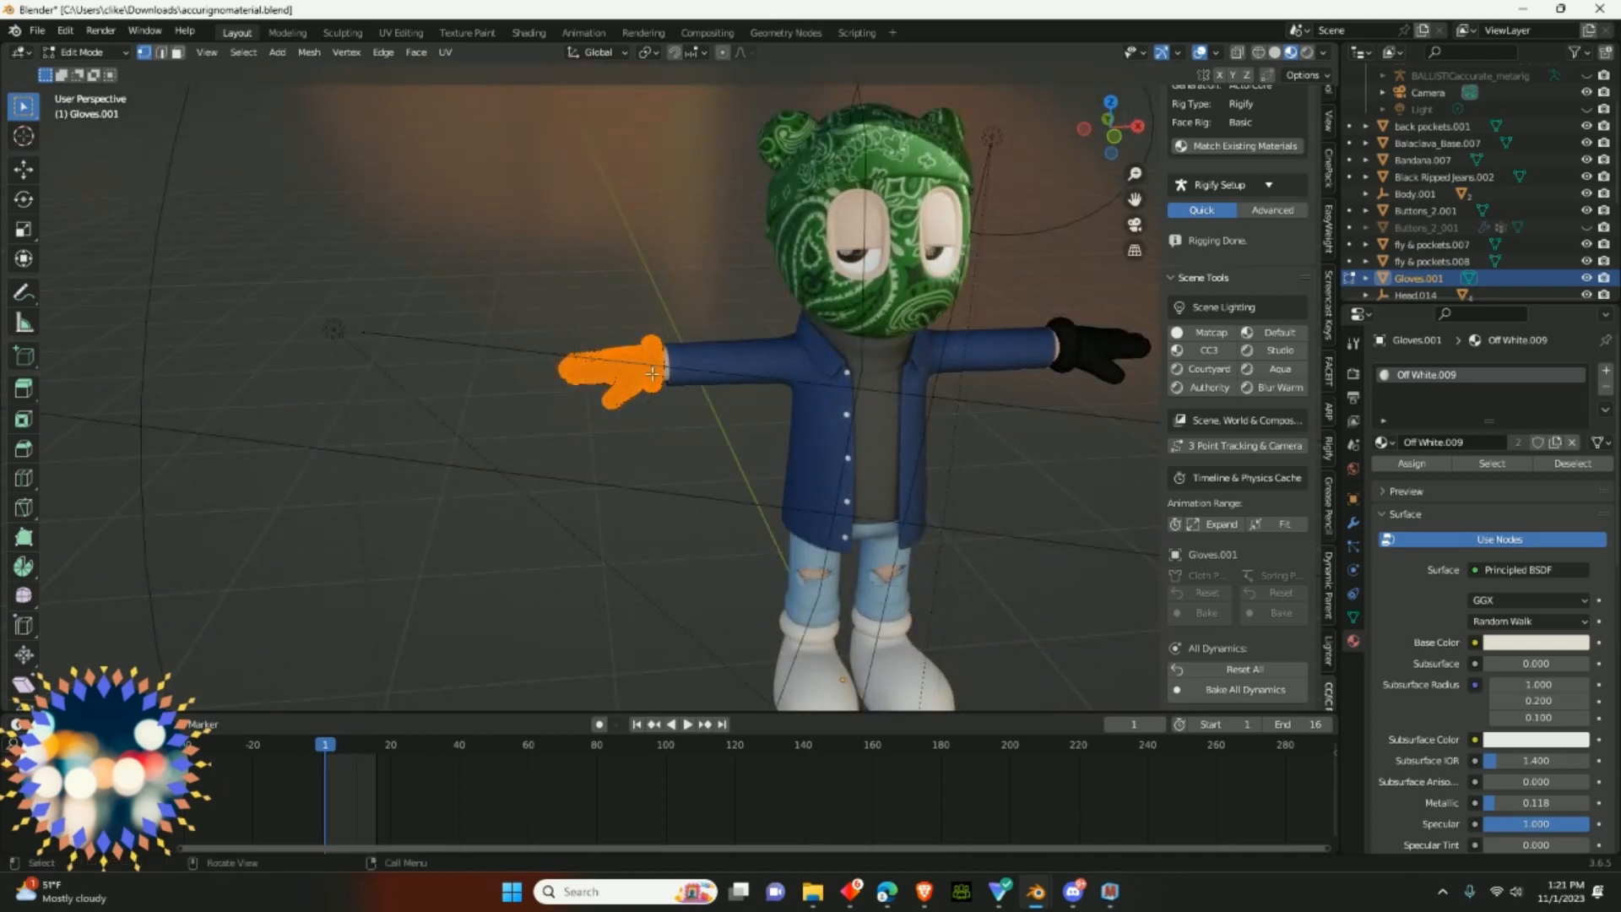
middle_click_drag(653, 373, 626, 379)
- Replace the gloves' material with the green bandana material Материал.012 and assign it to the selected vertices
left_click(1382, 443)
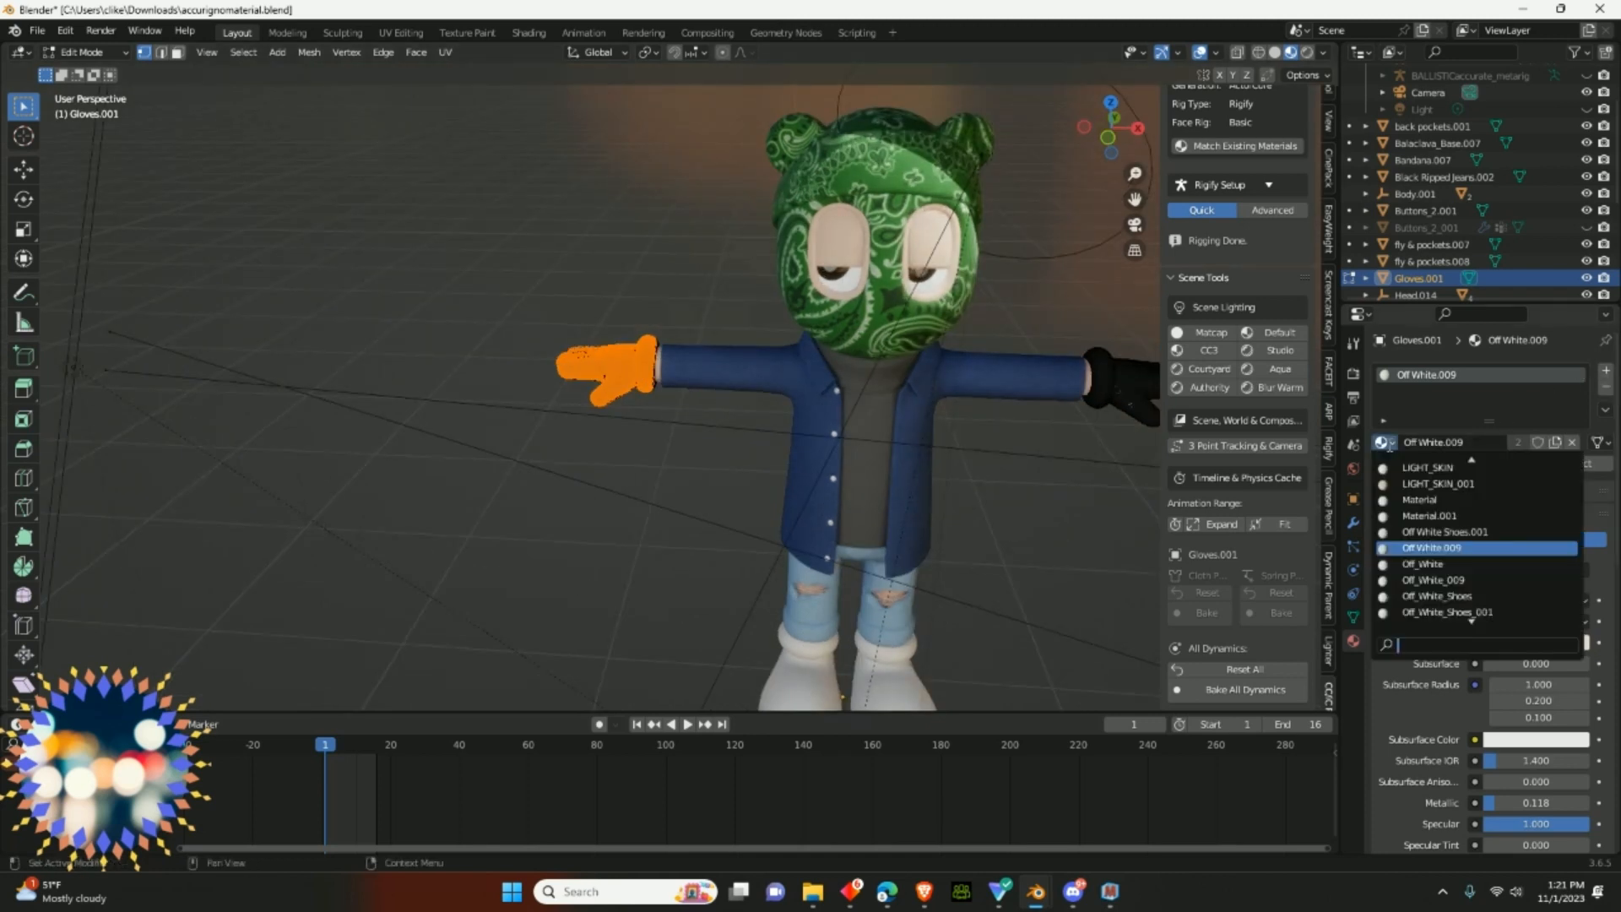
scroll(1439, 597, "down", 8)
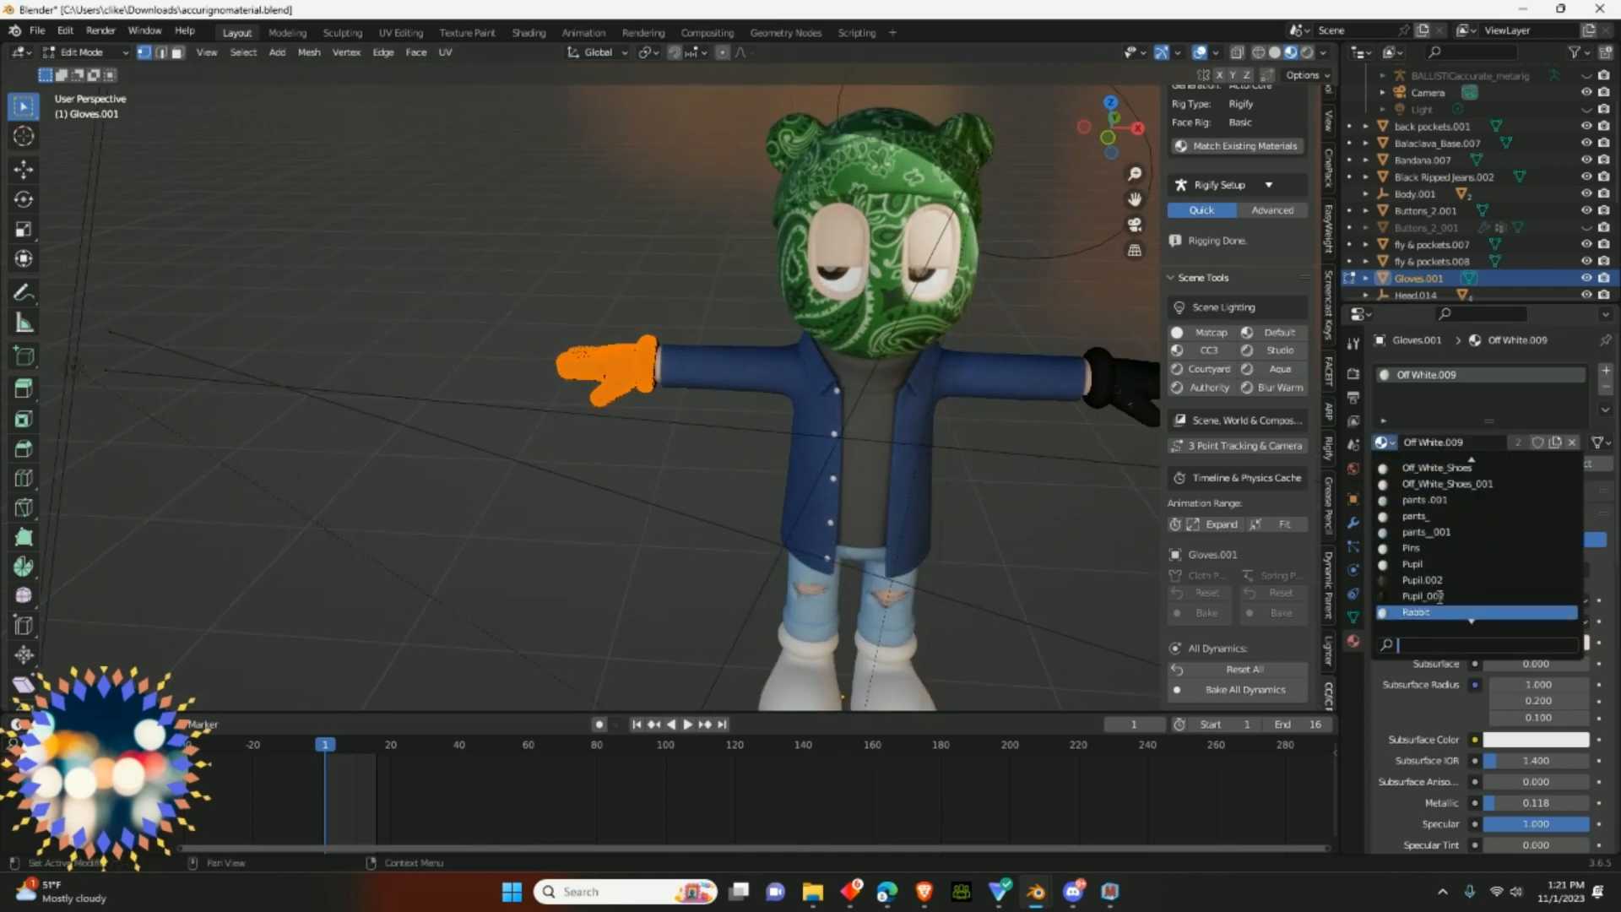
scroll(1439, 597, "down", 9)
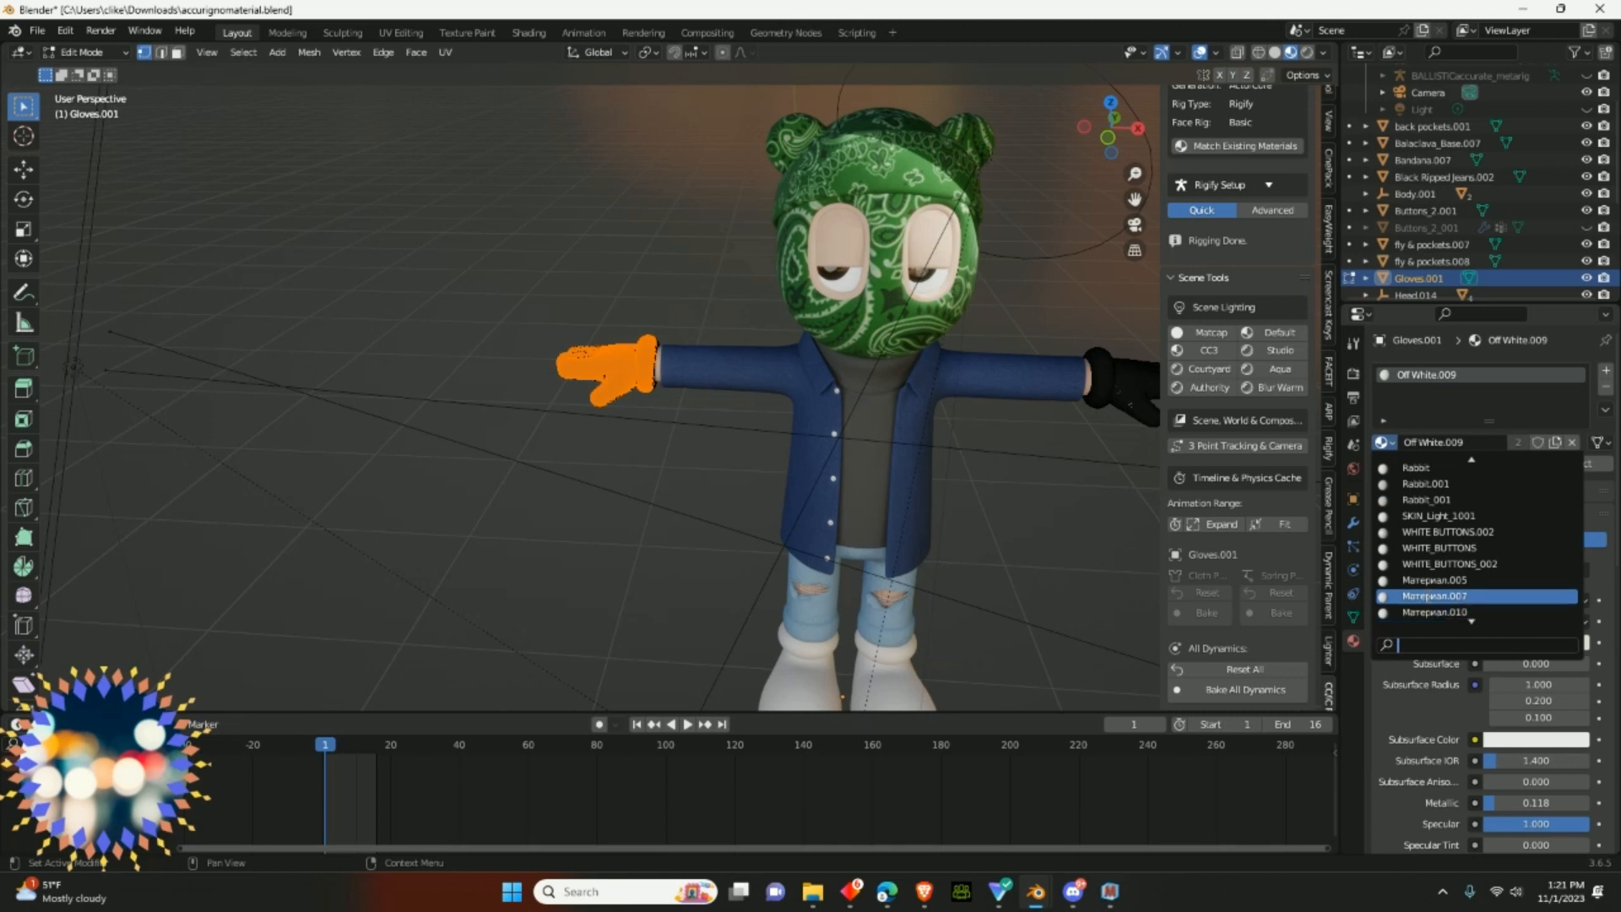
scroll(1435, 596, "down", 2)
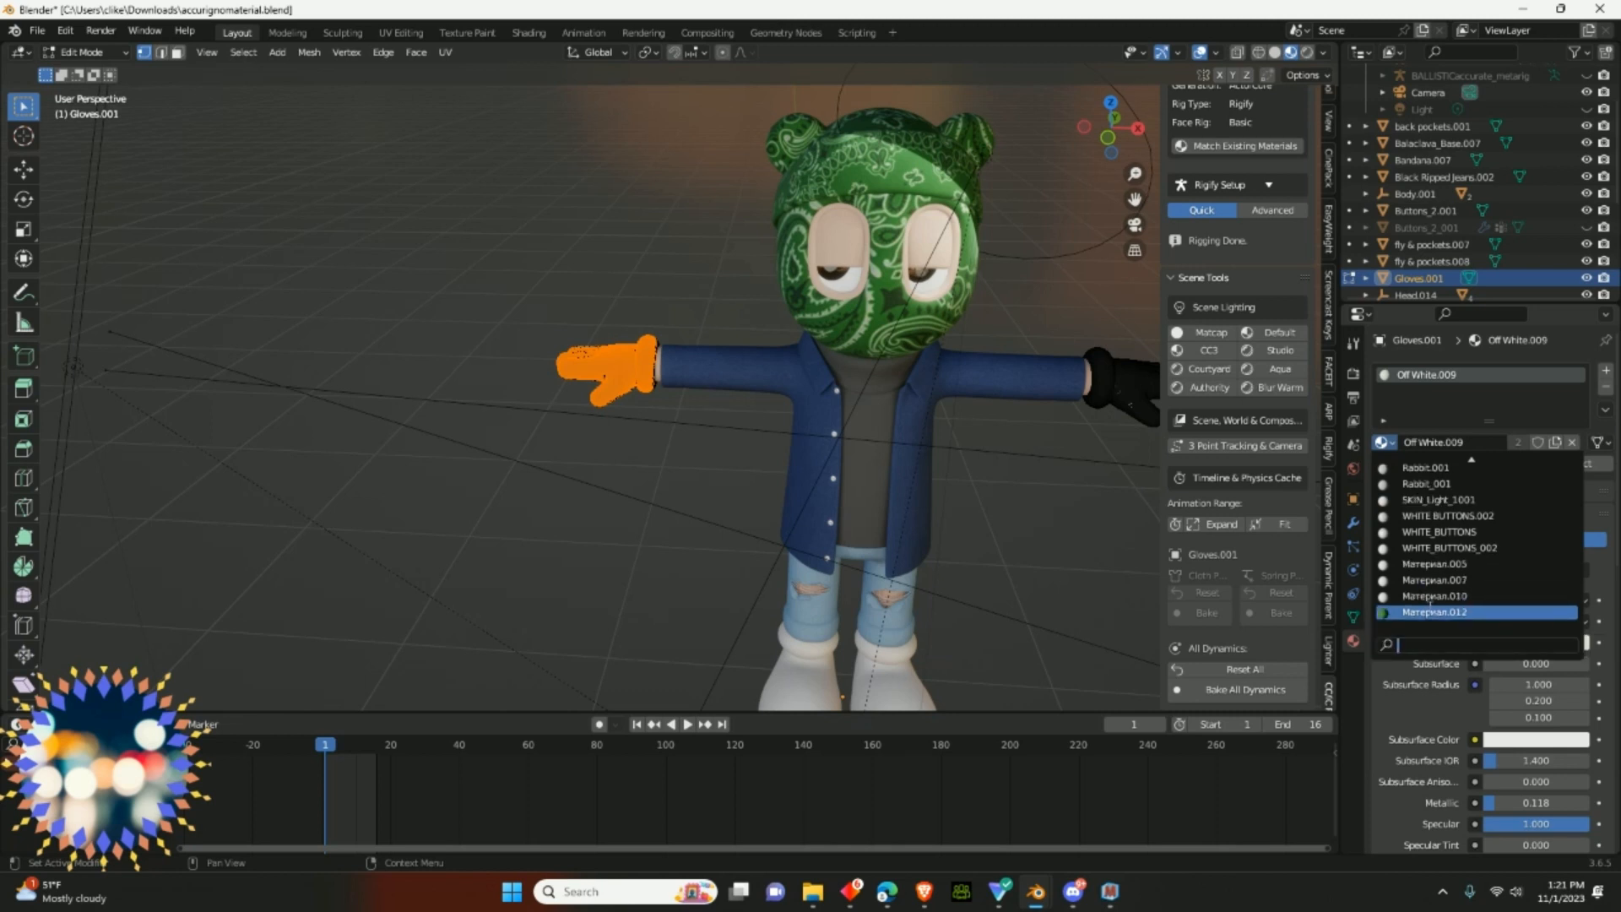
left_click(1433, 612)
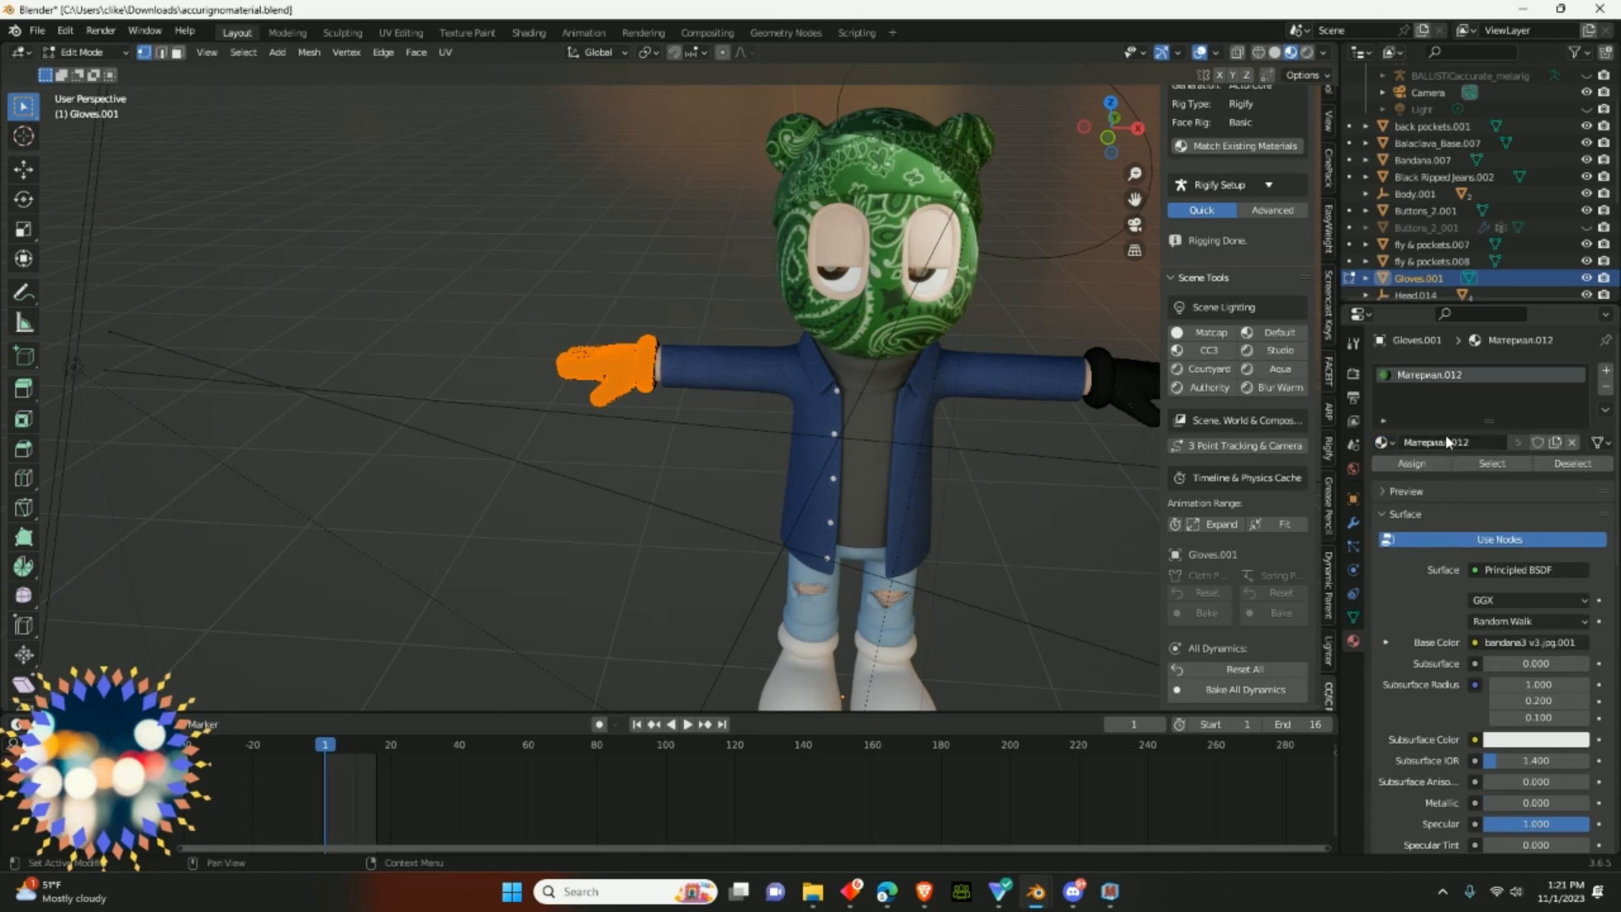
left_click(1442, 464)
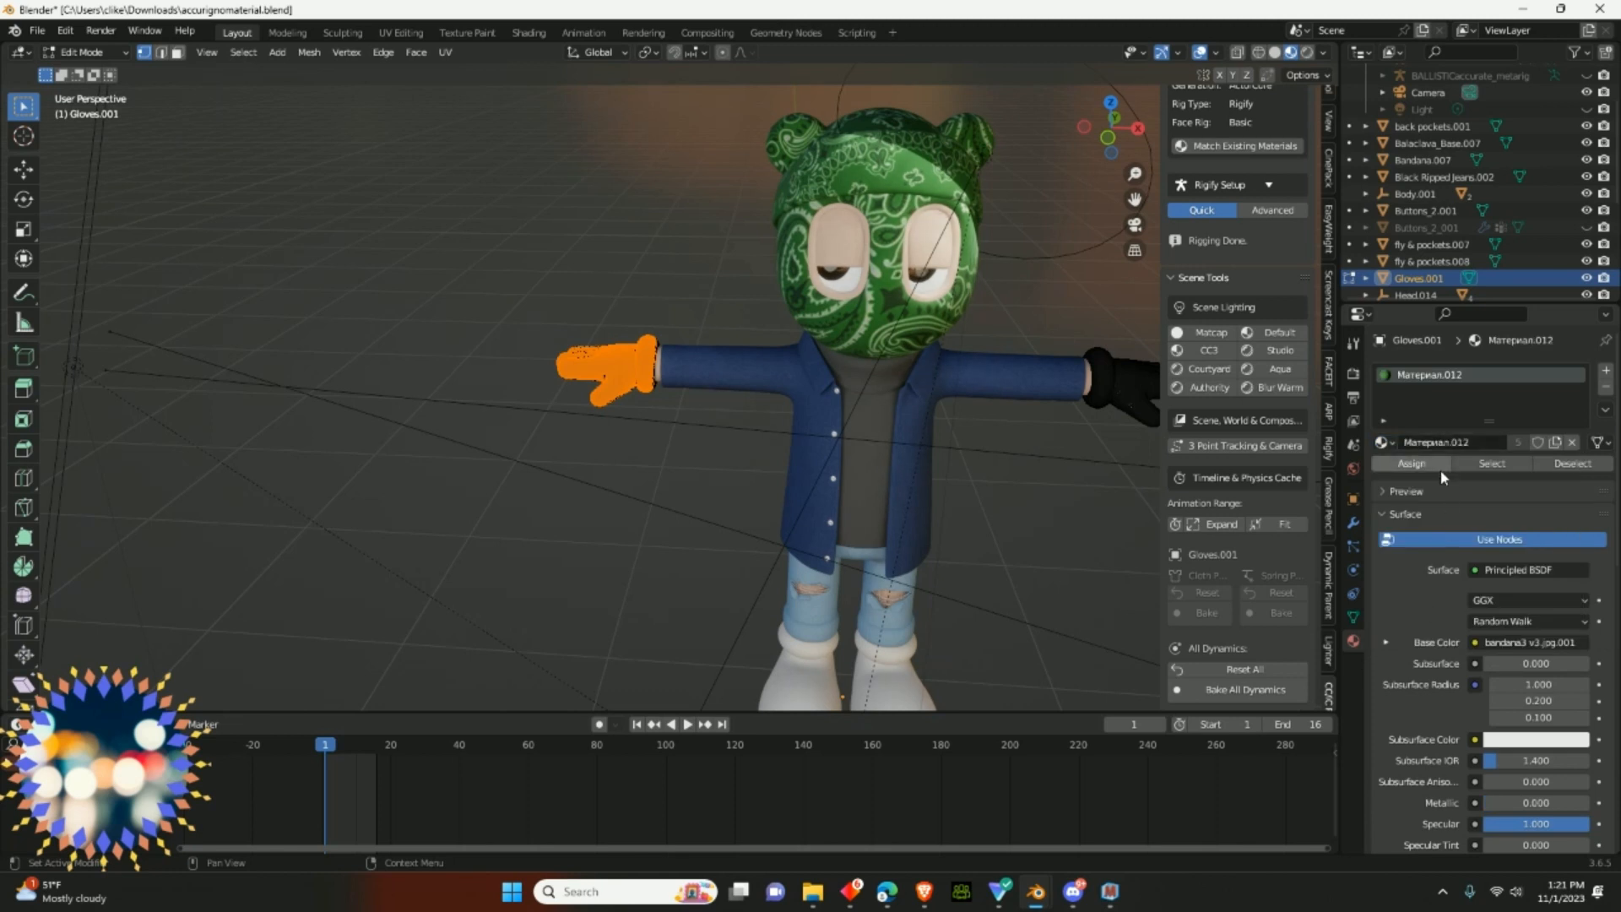
- Add a second material slot to the gloves and set its material to Dark_Plaid_005
left_click(1606, 370)
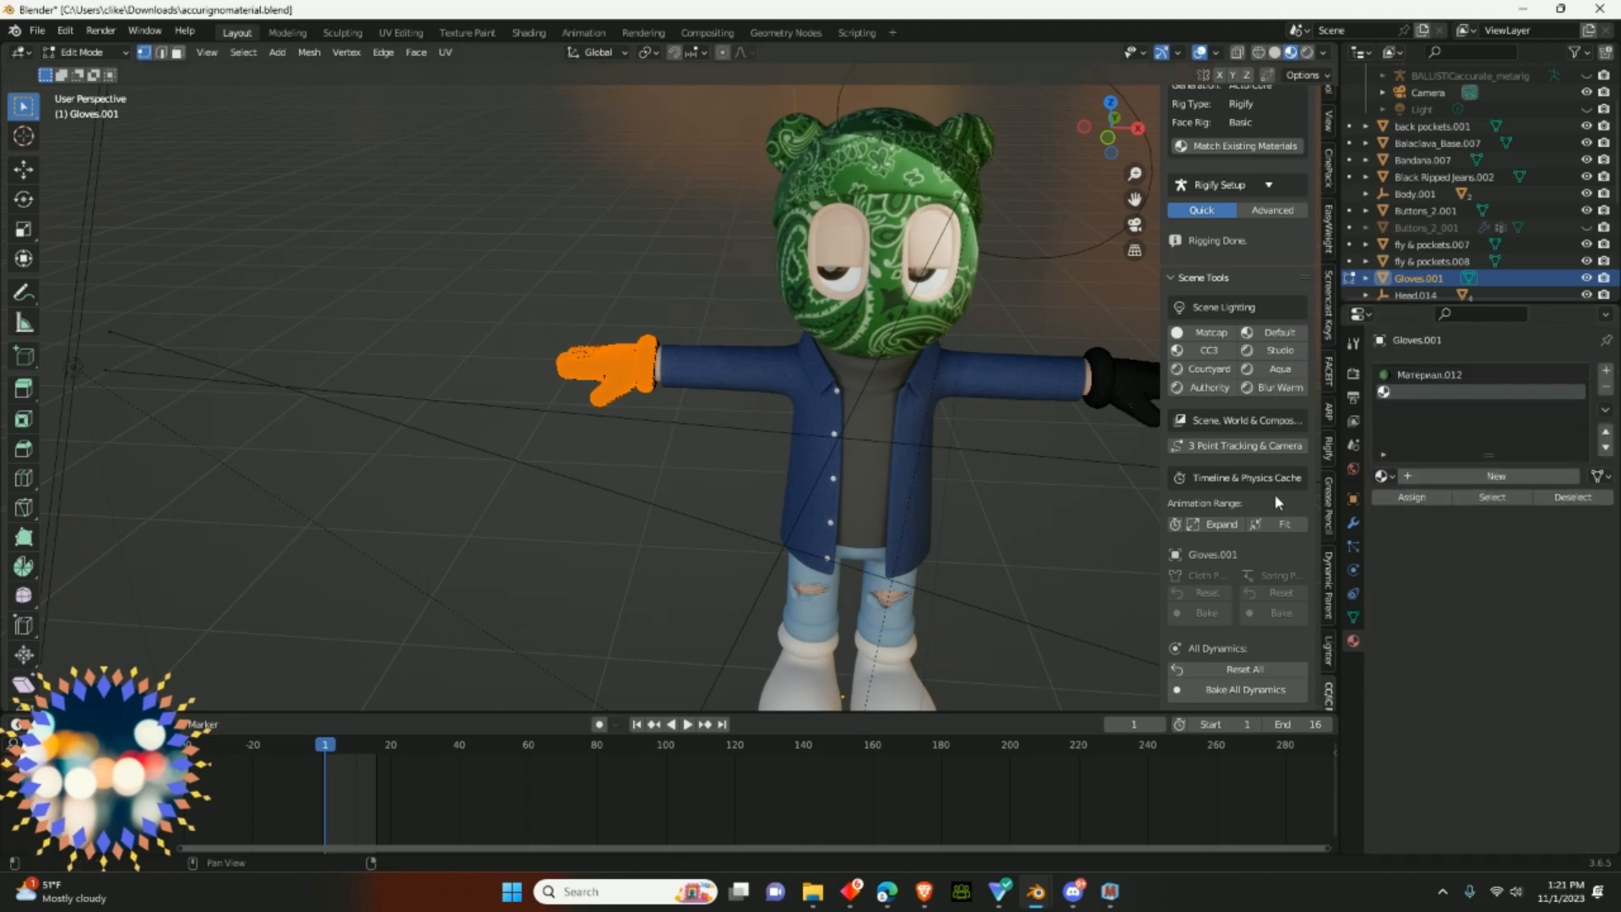
left_click(1436, 476)
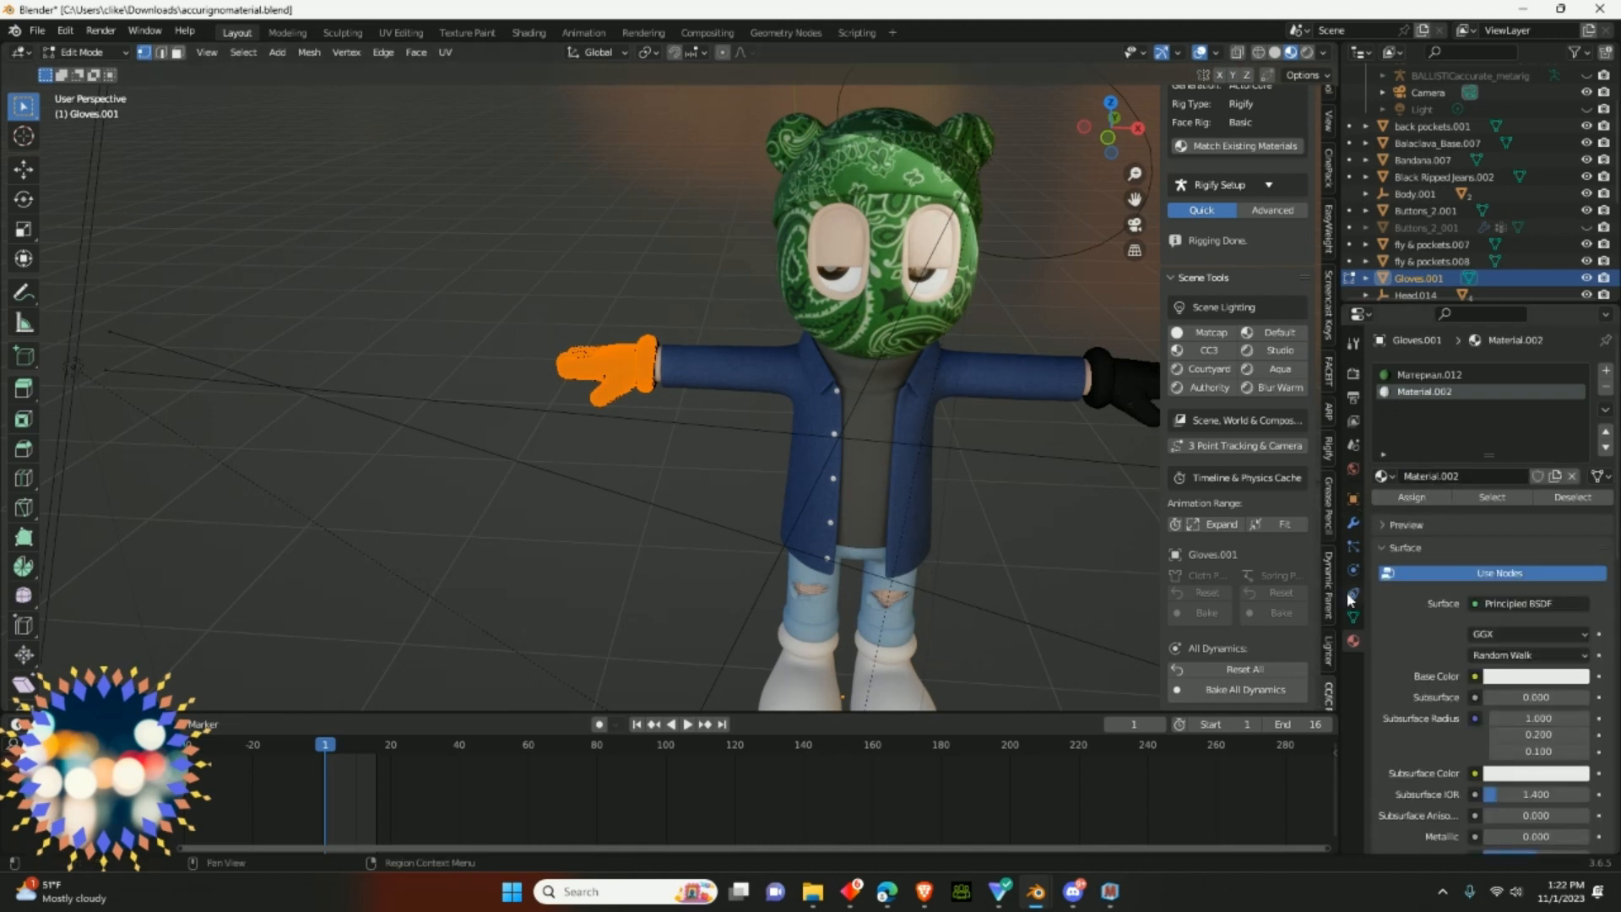
left_click(1381, 477)
scroll(1398, 599, "down", 6)
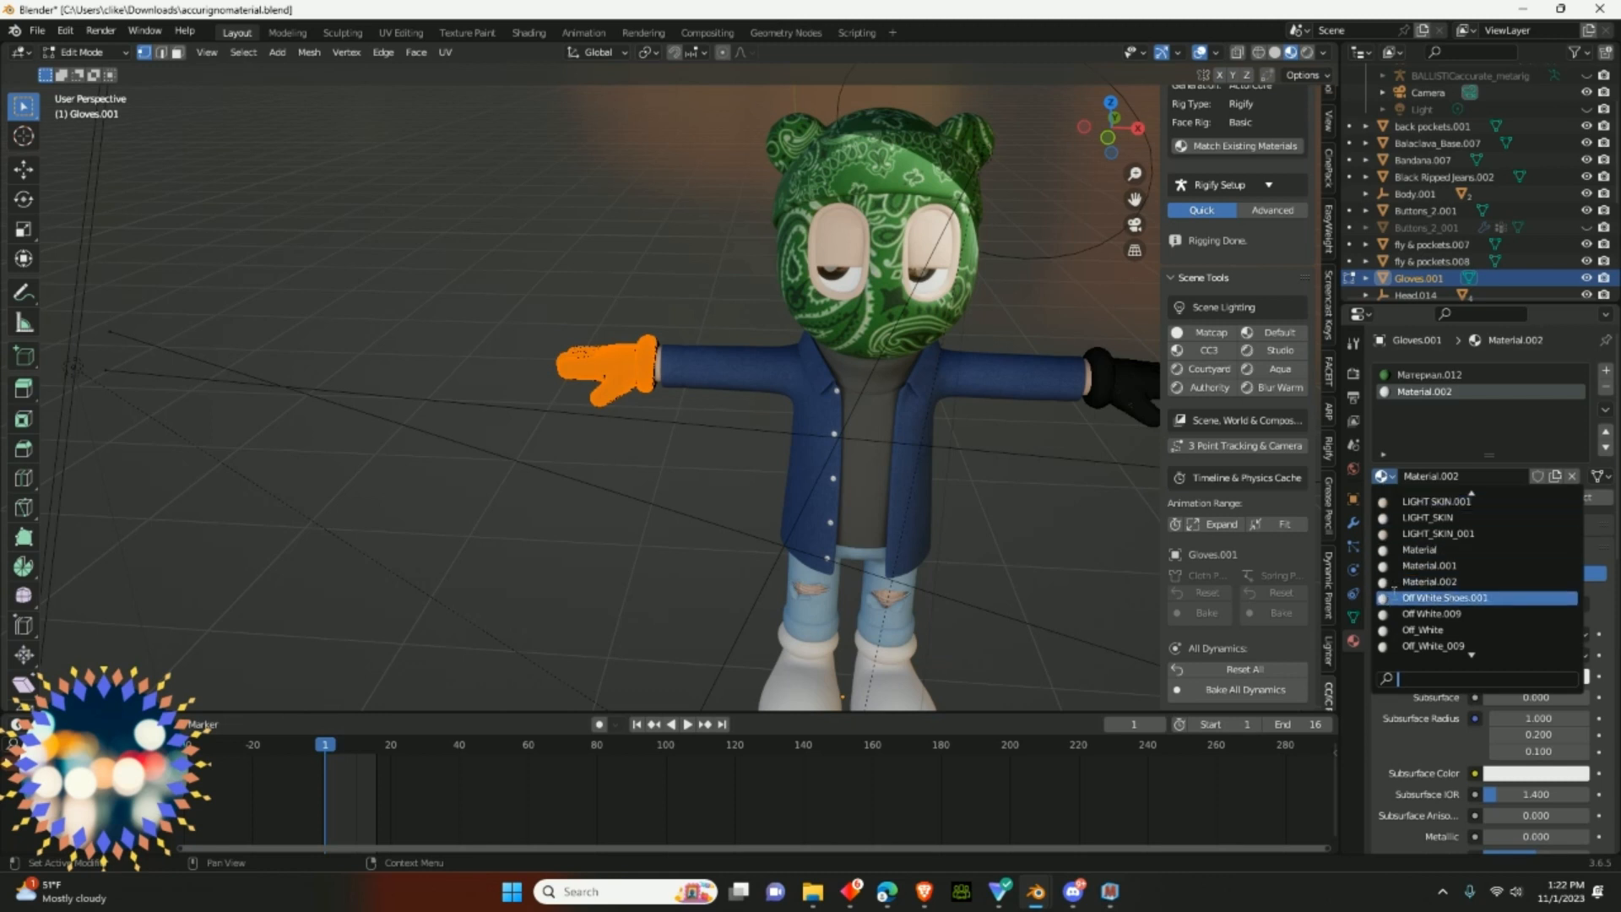
scroll(1397, 599, "down", 10)
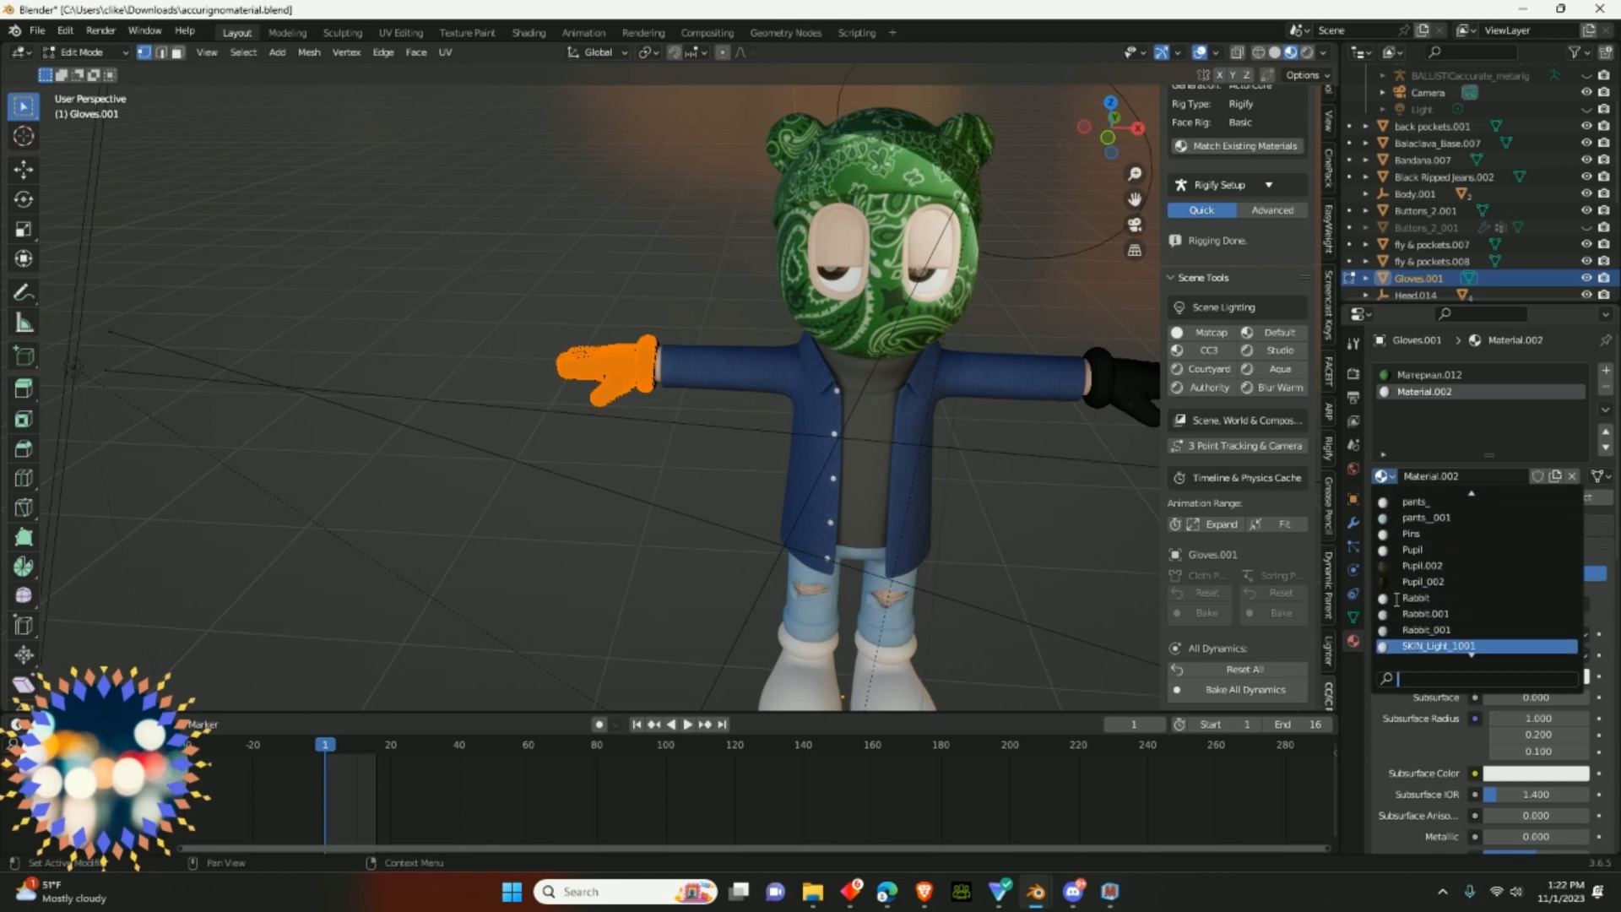
scroll(1397, 599, "up", 17)
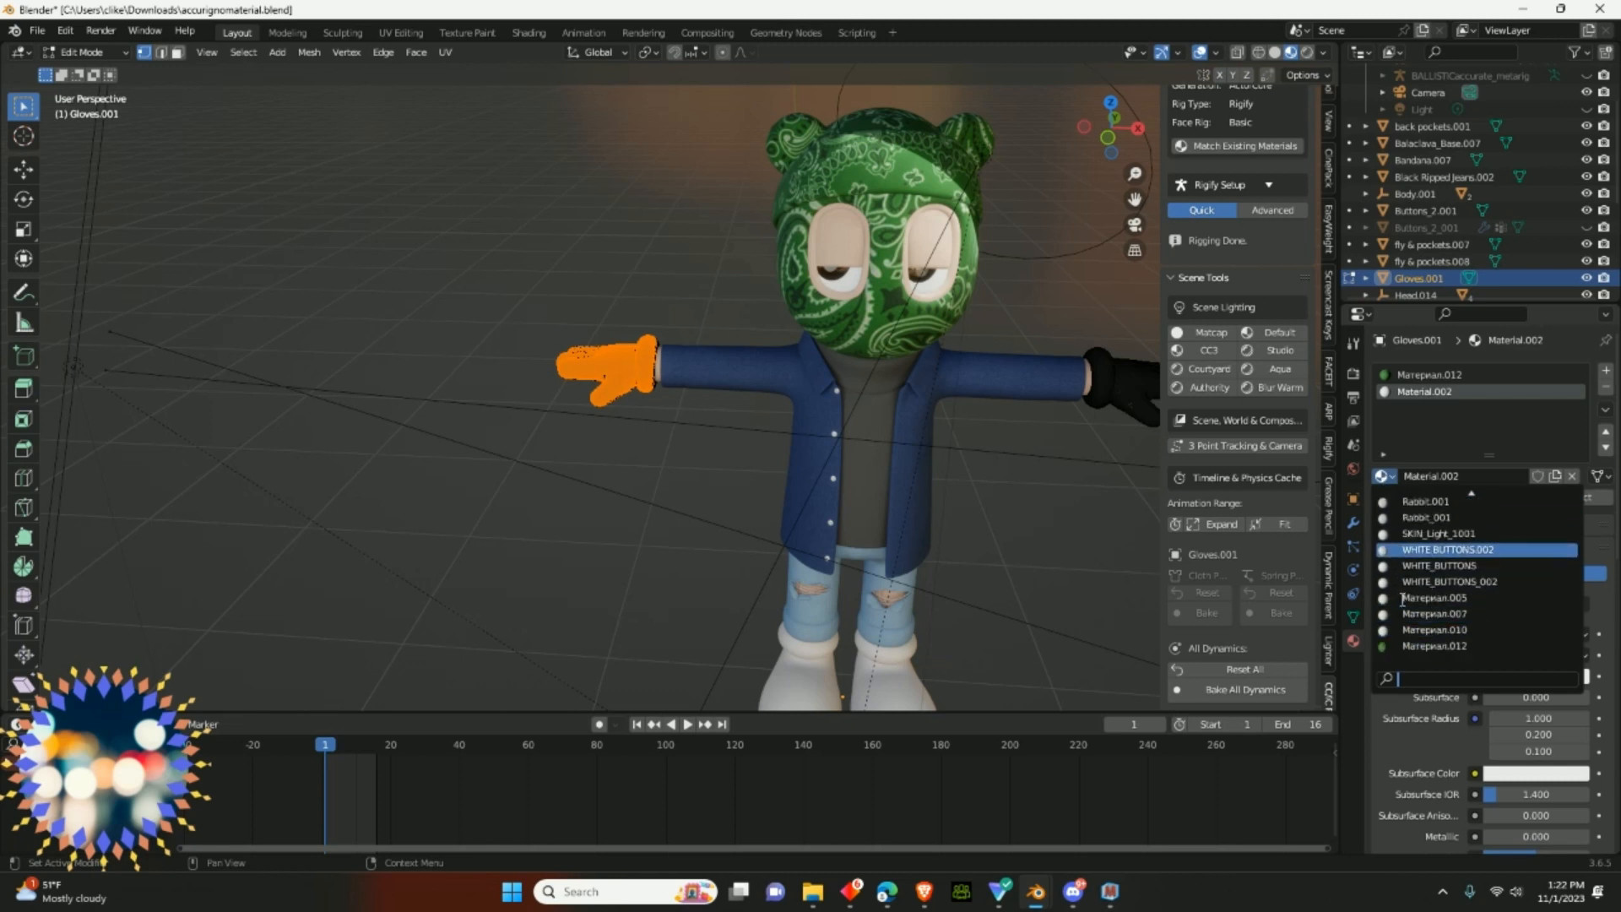
scroll(1409, 601, "up", 5)
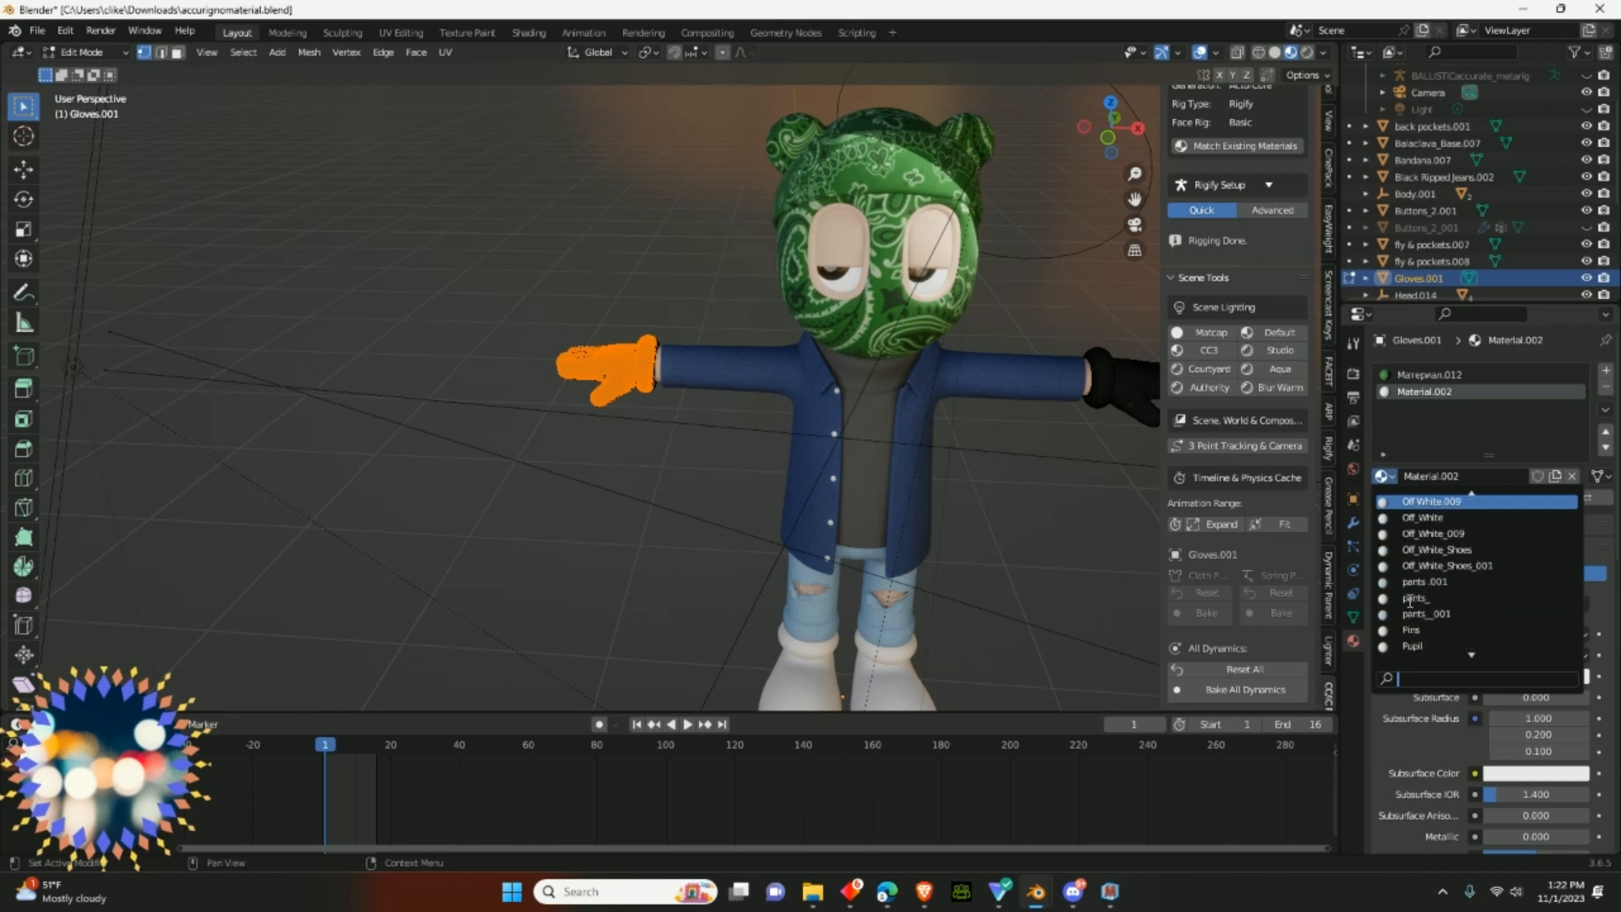
scroll(1422, 581, "up", 10)
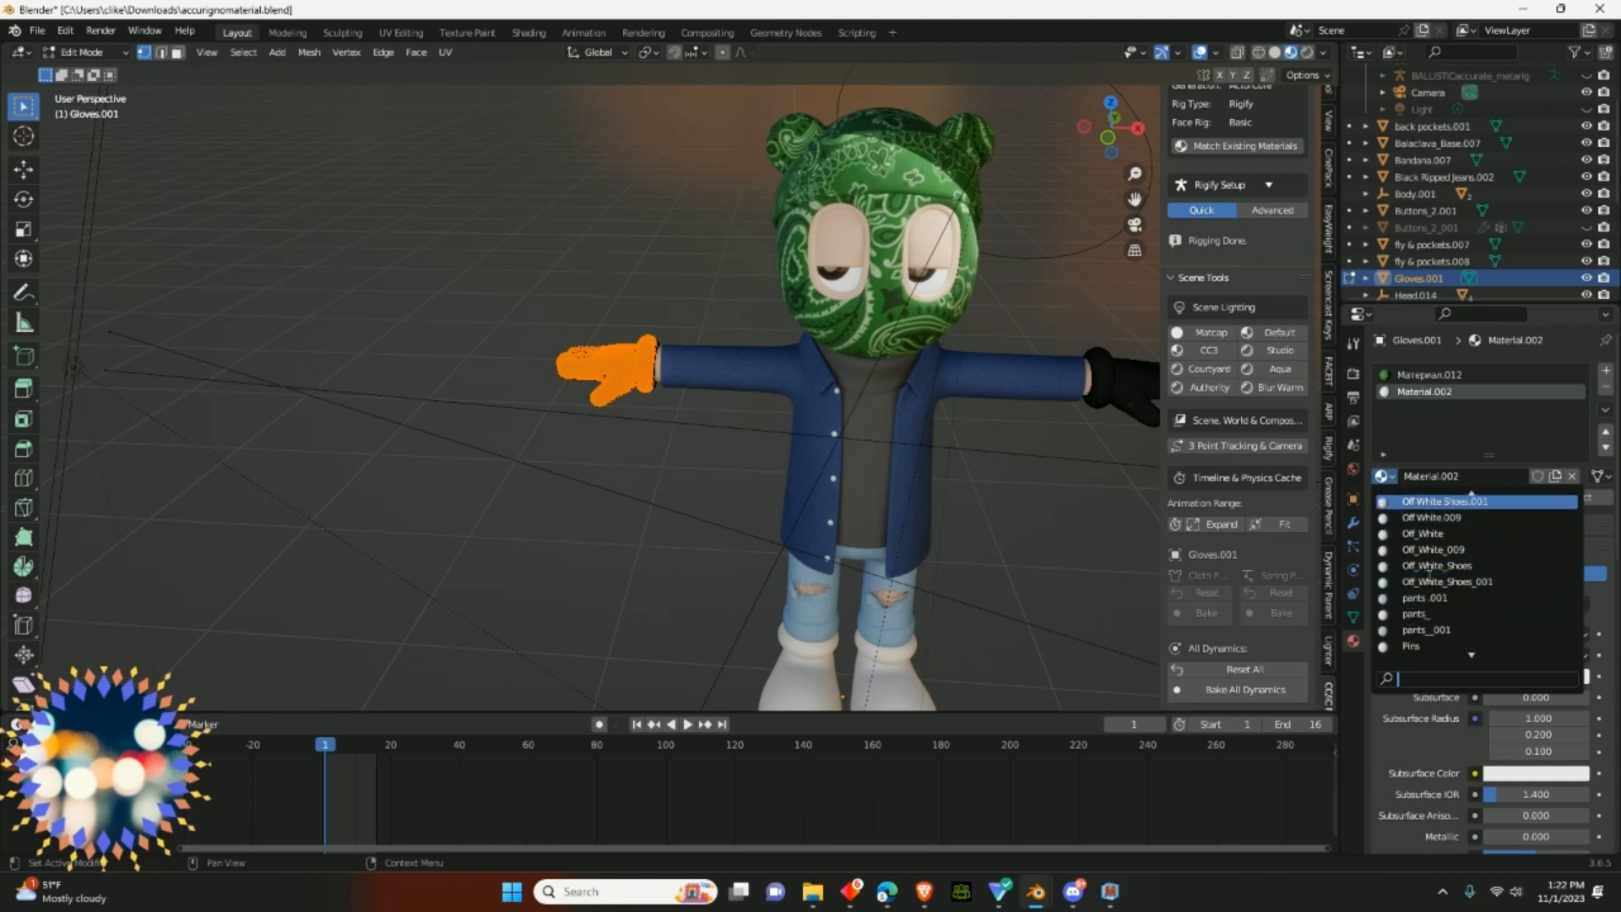
left_click(1436, 534)
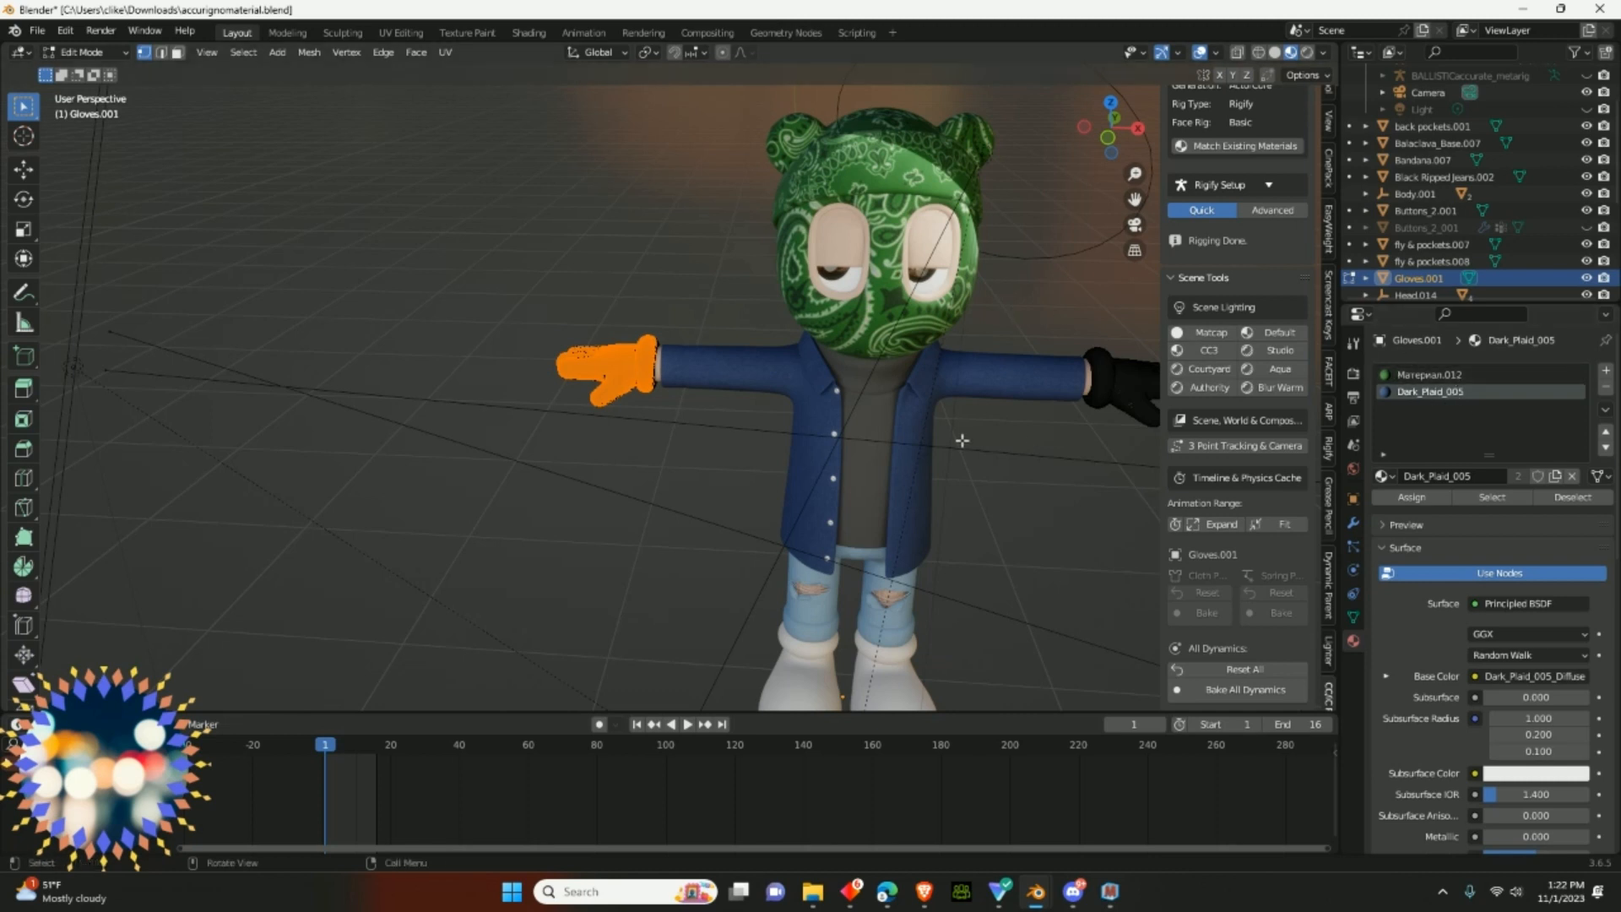
- Add the other glove's vertices to the selection with Circle Select, and deselect that glove again
mouse_move(681, 371)
middle_mouse_down()
mouse_move(698, 405)
mouse_move(957, 478)
mouse_move(979, 469)
mouse_move(988, 443)
mouse_move(812, 426)
mouse_move(844, 406)
middle_mouse_up()
key("c")
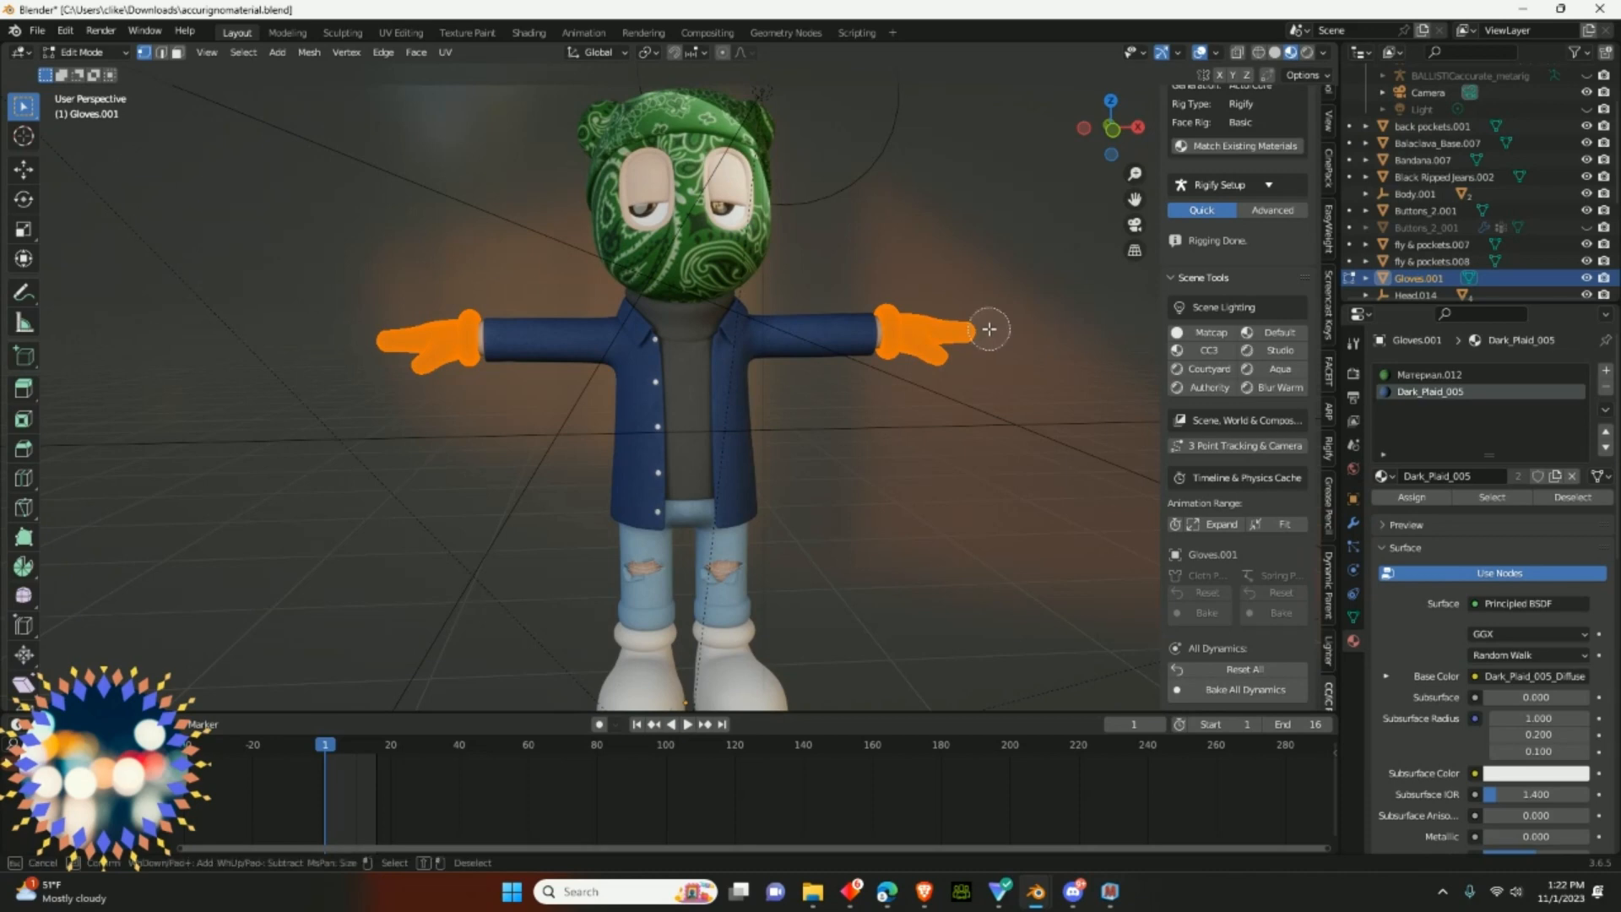
mouse_move(951, 332)
middle_mouse_down()
mouse_move(912, 380)
mouse_move(897, 354)
mouse_move(933, 388)
mouse_move(929, 347)
mouse_move(944, 358)
mouse_move(916, 342)
mouse_move(929, 332)
mouse_move(941, 401)
mouse_move(924, 372)
mouse_move(937, 401)
mouse_move(971, 389)
mouse_move(886, 355)
middle_mouse_up()
right_click(928, 332)
key("c")
right_click(861, 473)
middle_click_drag(861, 474, 896, 354)
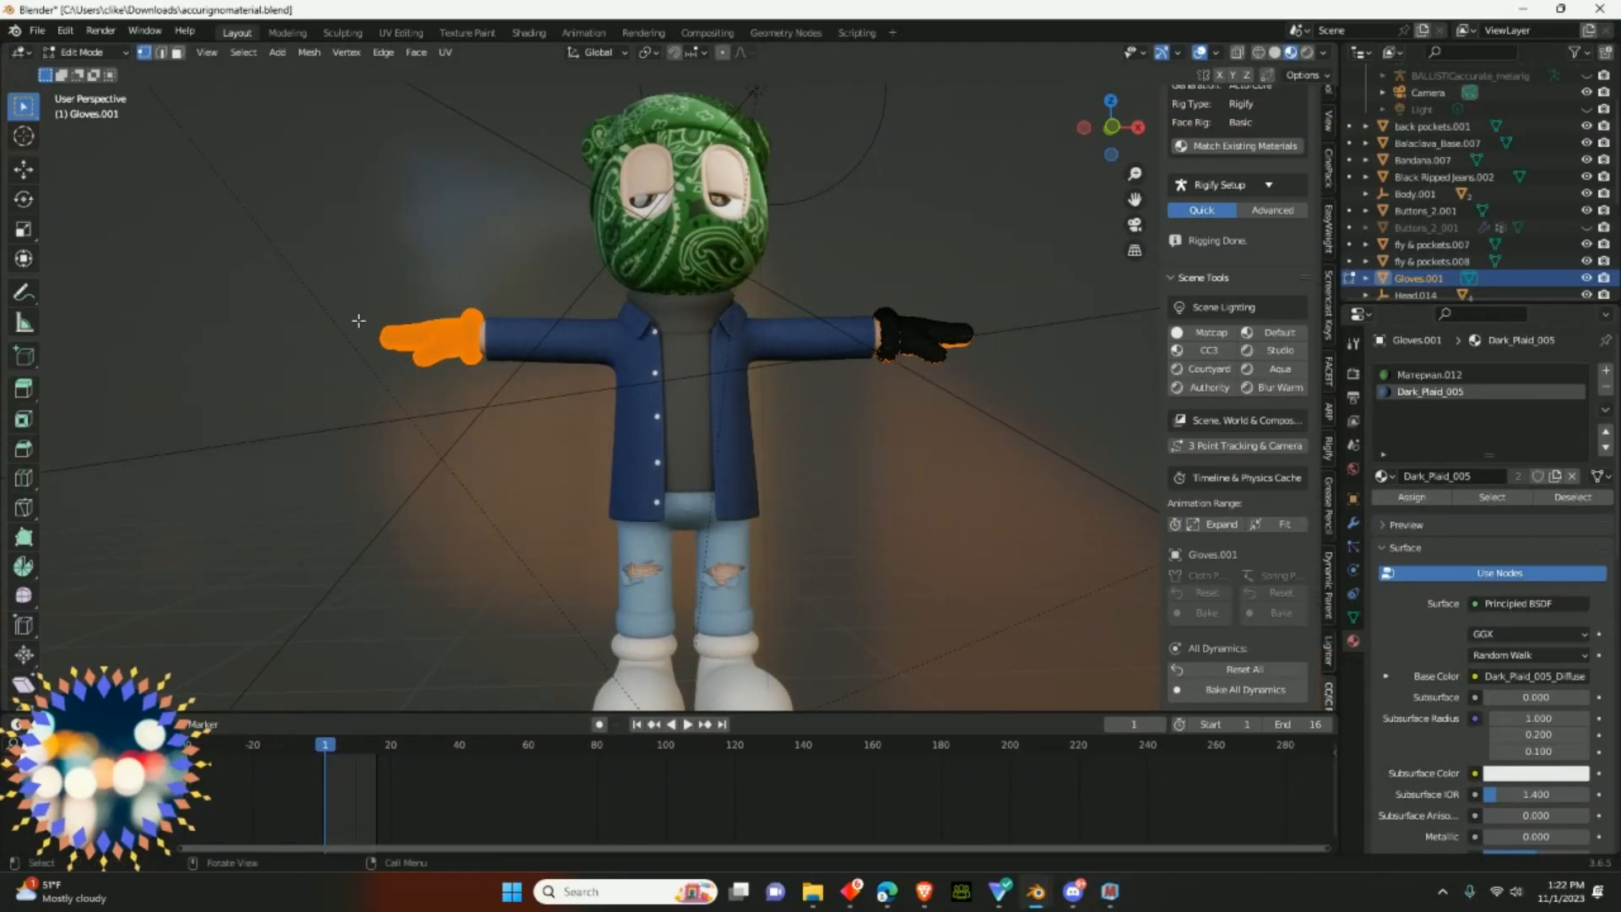
- Assign Dark_Plaid_005 to the selected right-hand glove, deselect the vertices, and return to Object Mode
left_click(1431, 500)
left_click(795, 549)
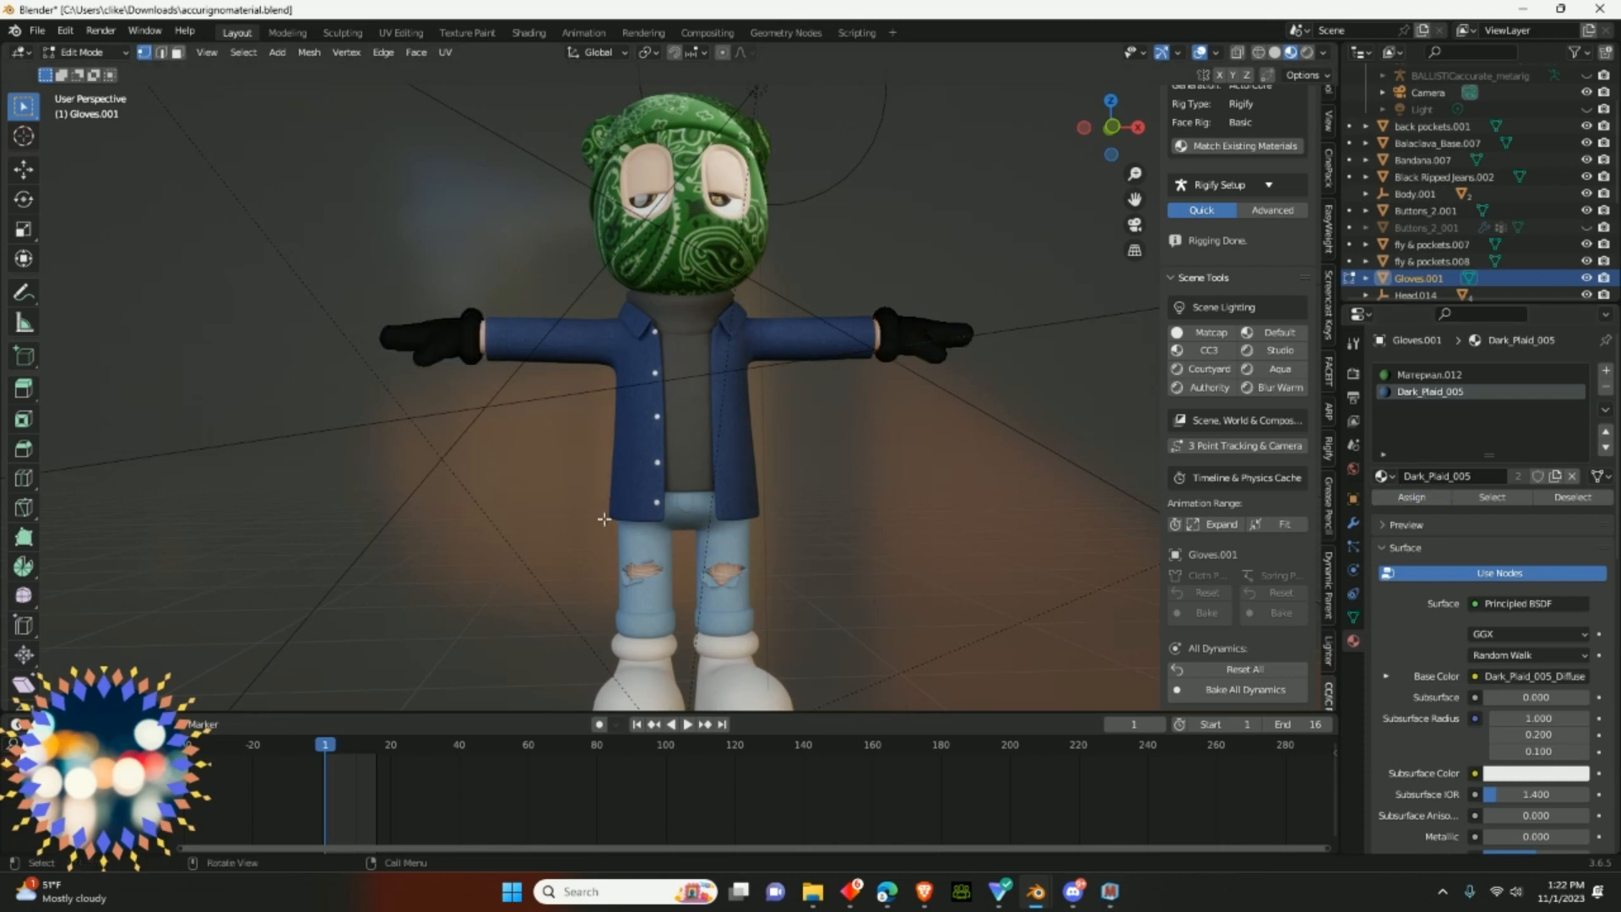
middle_click_drag(795, 550, 564, 542)
left_click(85, 51)
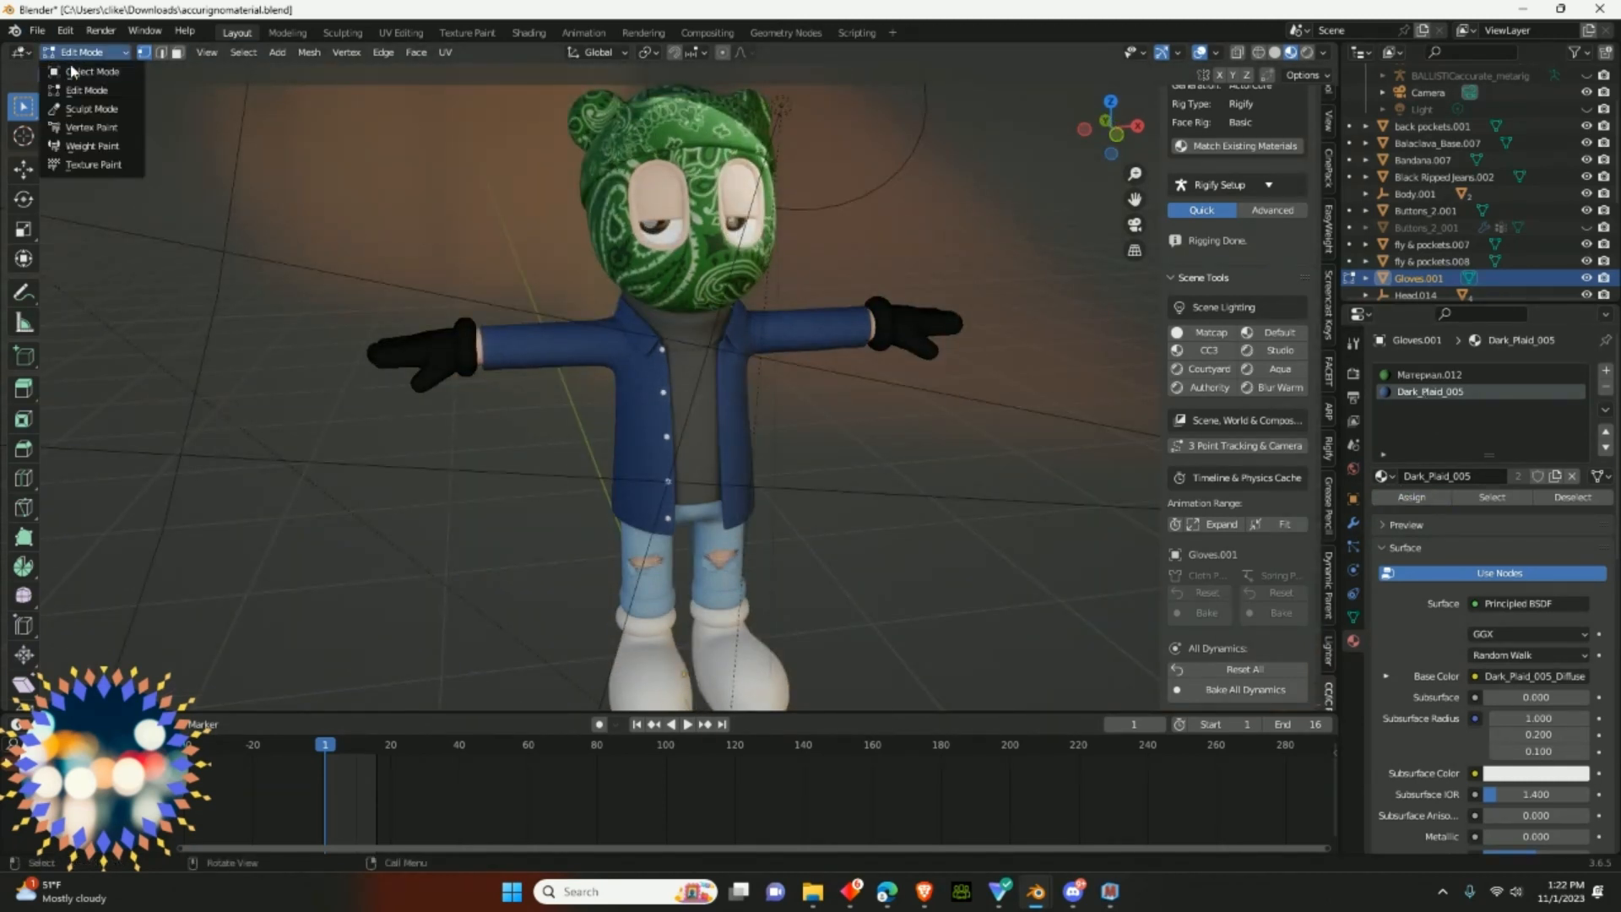
left_click(85, 71)
middle_click_drag(397, 312, 441, 342)
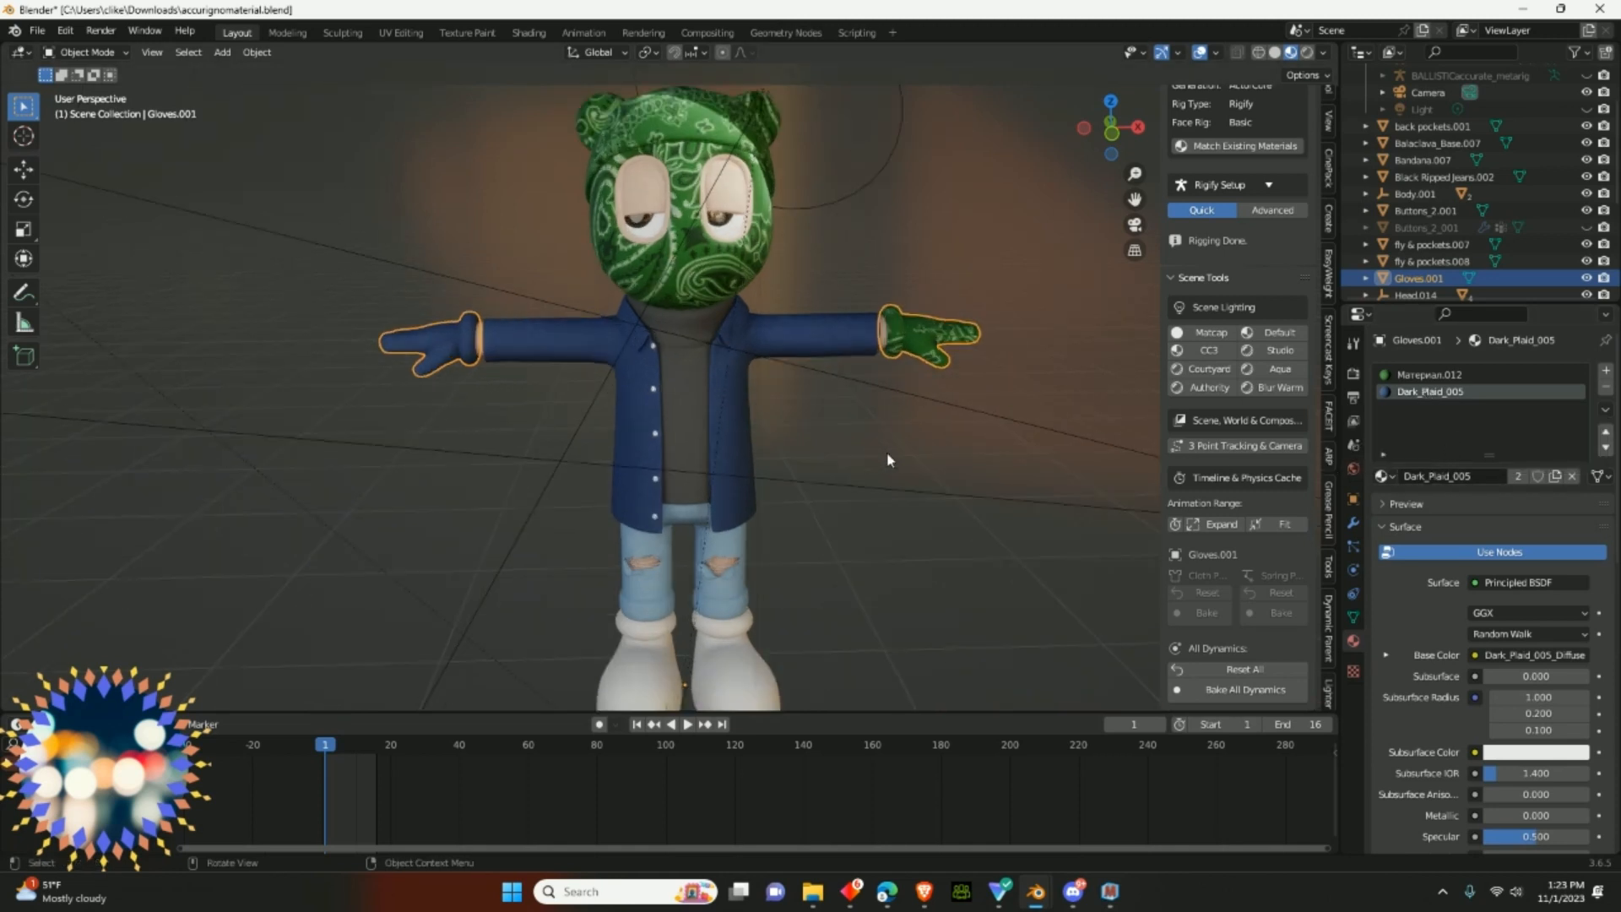
- Put the gloves mesh back into Edit Mode and enlarge the timeline area slightly
middle_click_drag(888, 460, 869, 418)
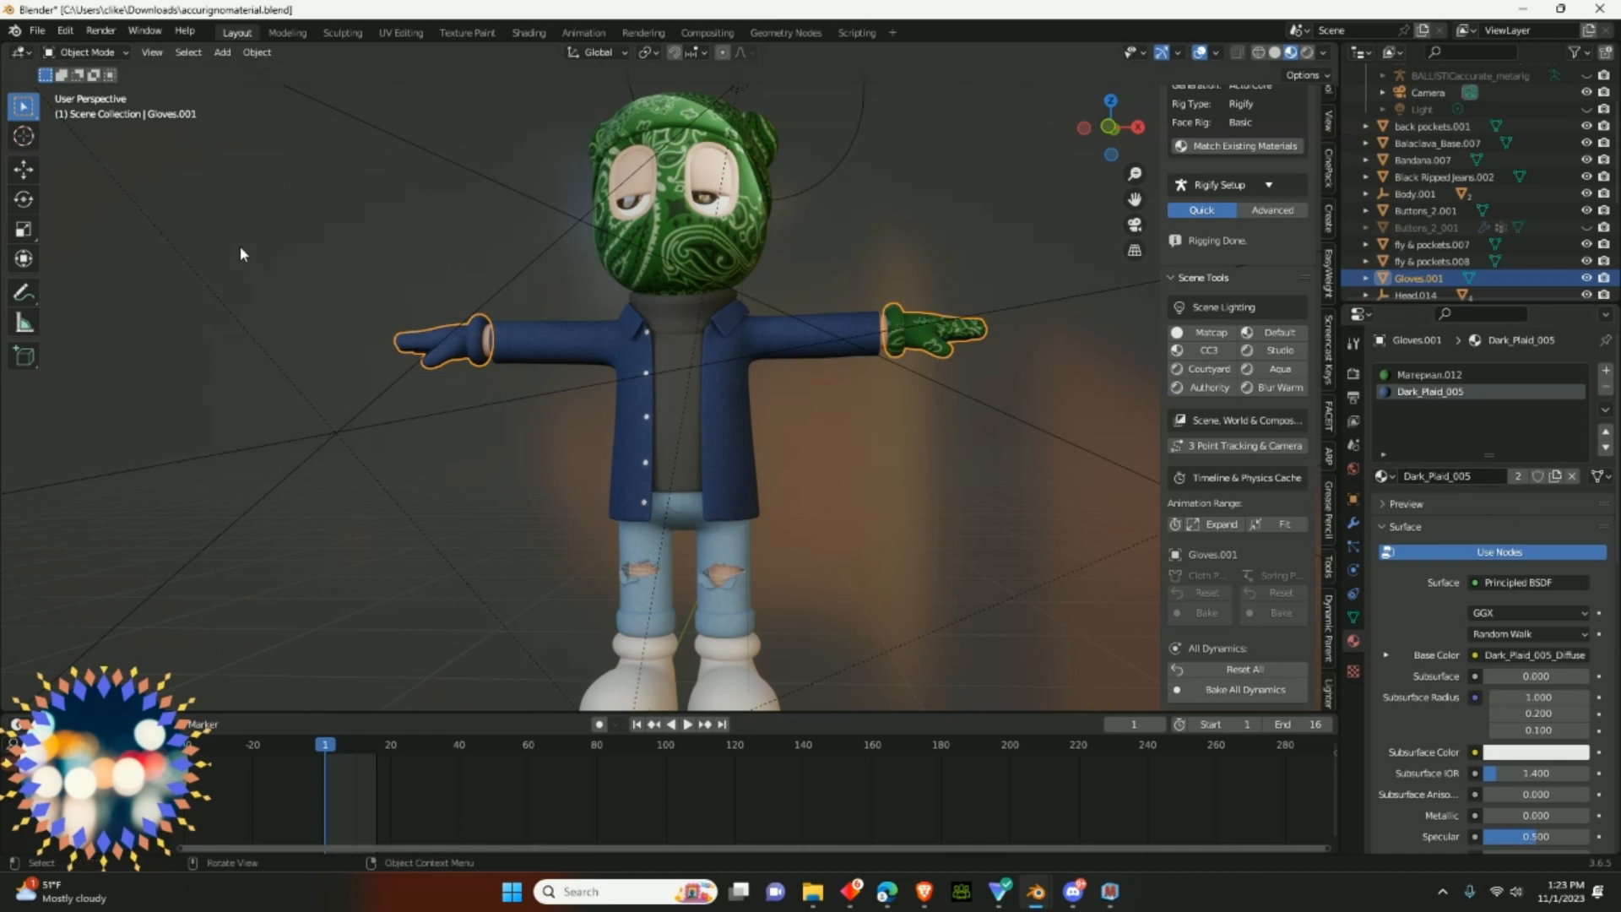
key("Tab")
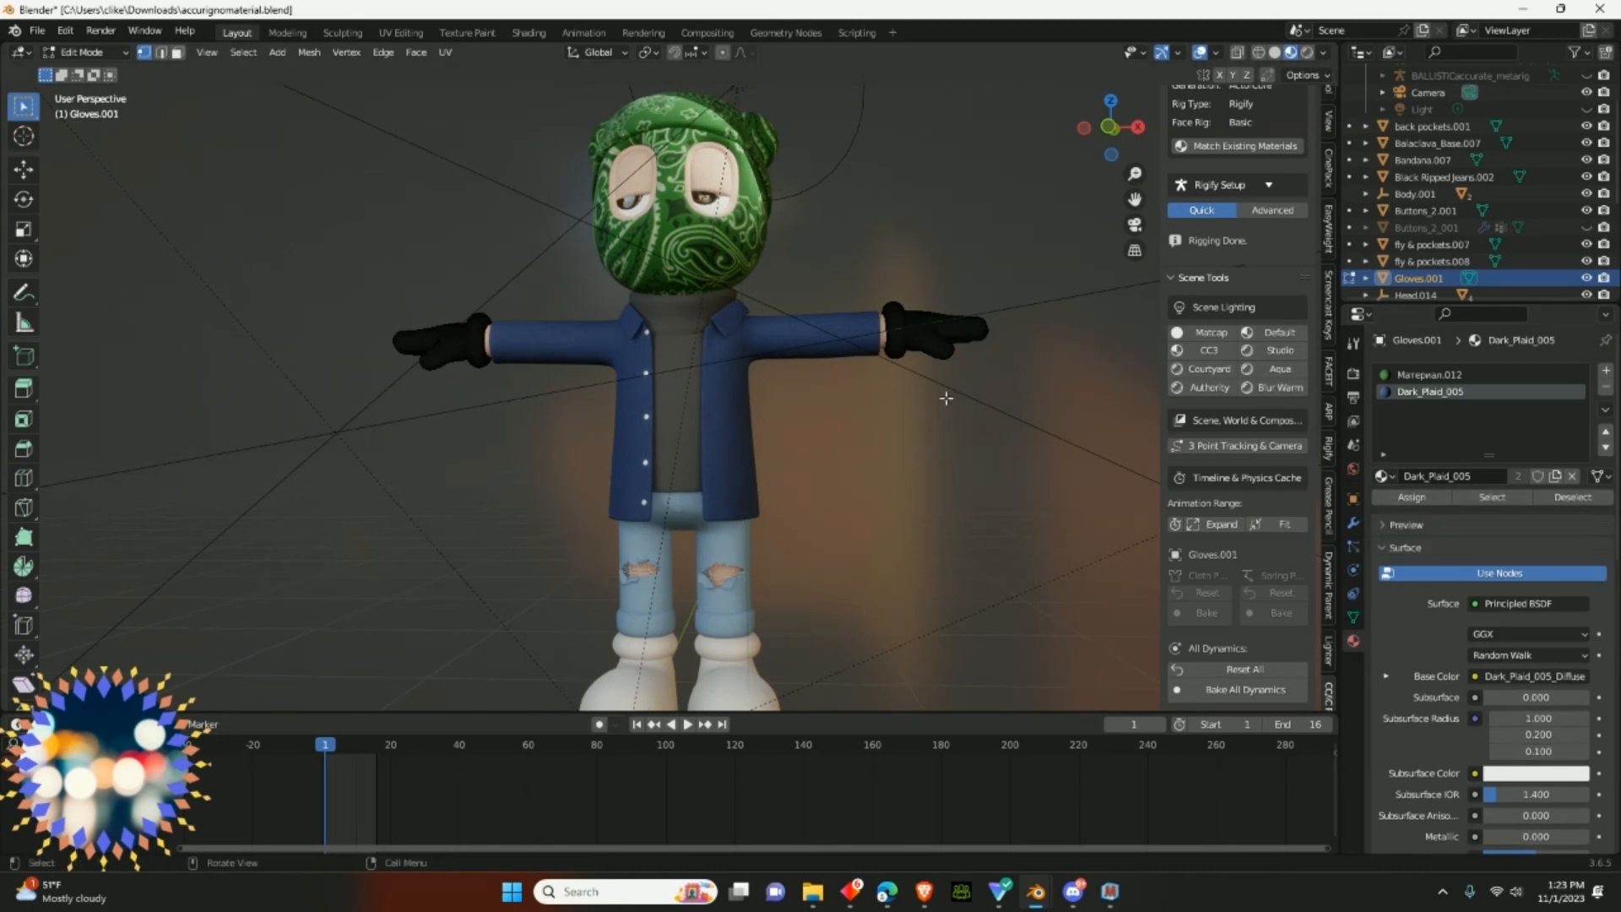
middle_click_drag(945, 398, 948, 409)
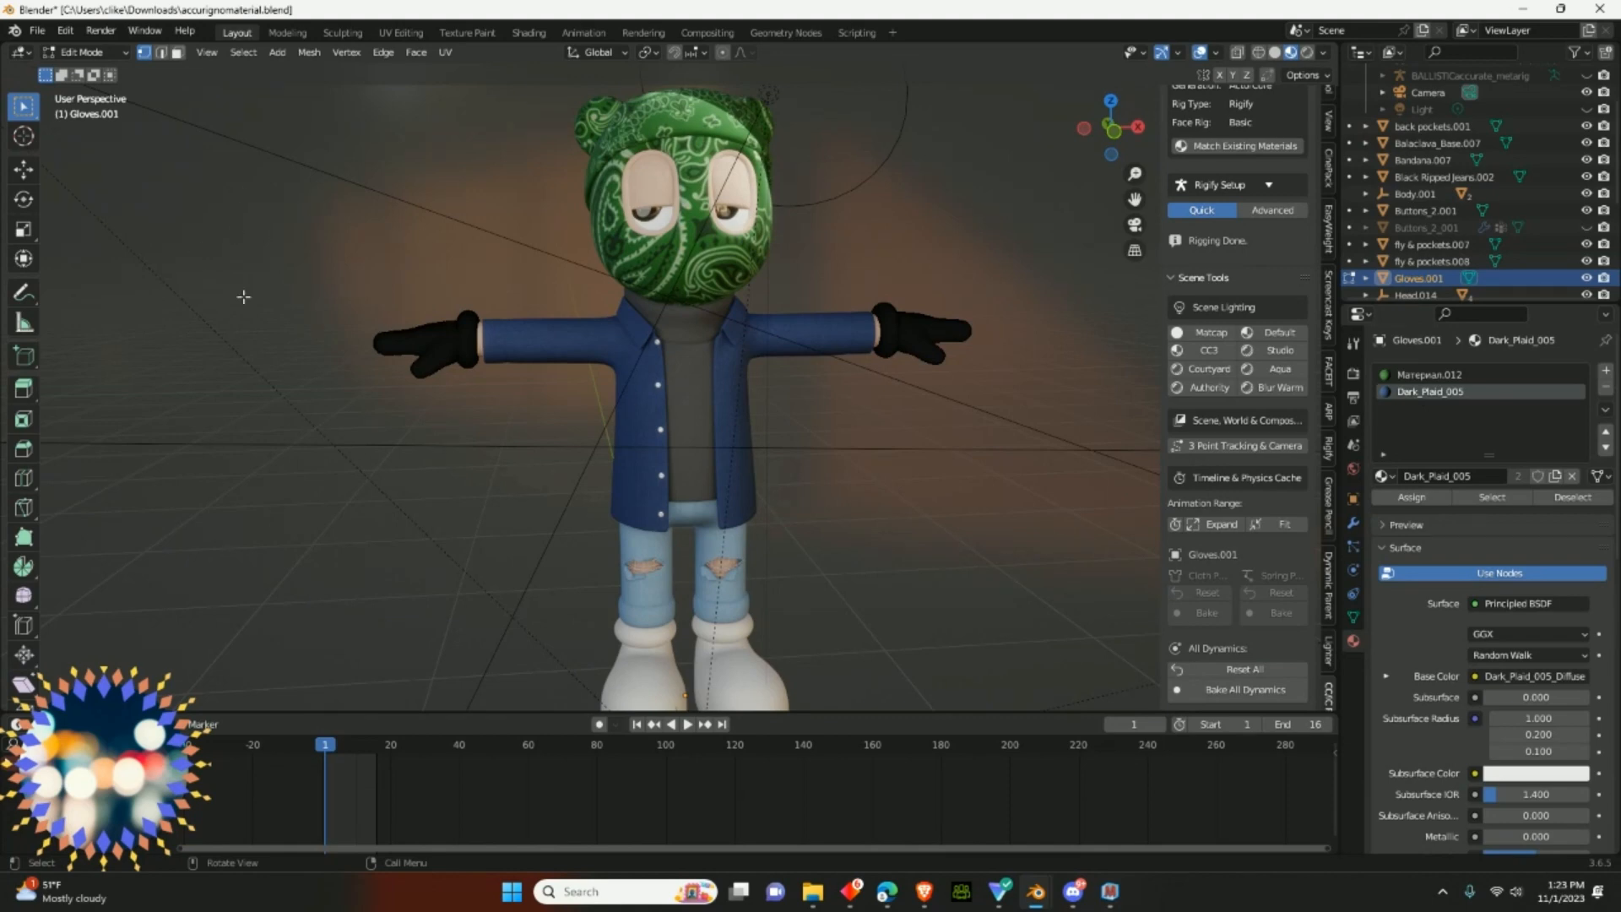
middle_click_drag(739, 403, 775, 417)
left_click_drag(964, 716, 976, 663)
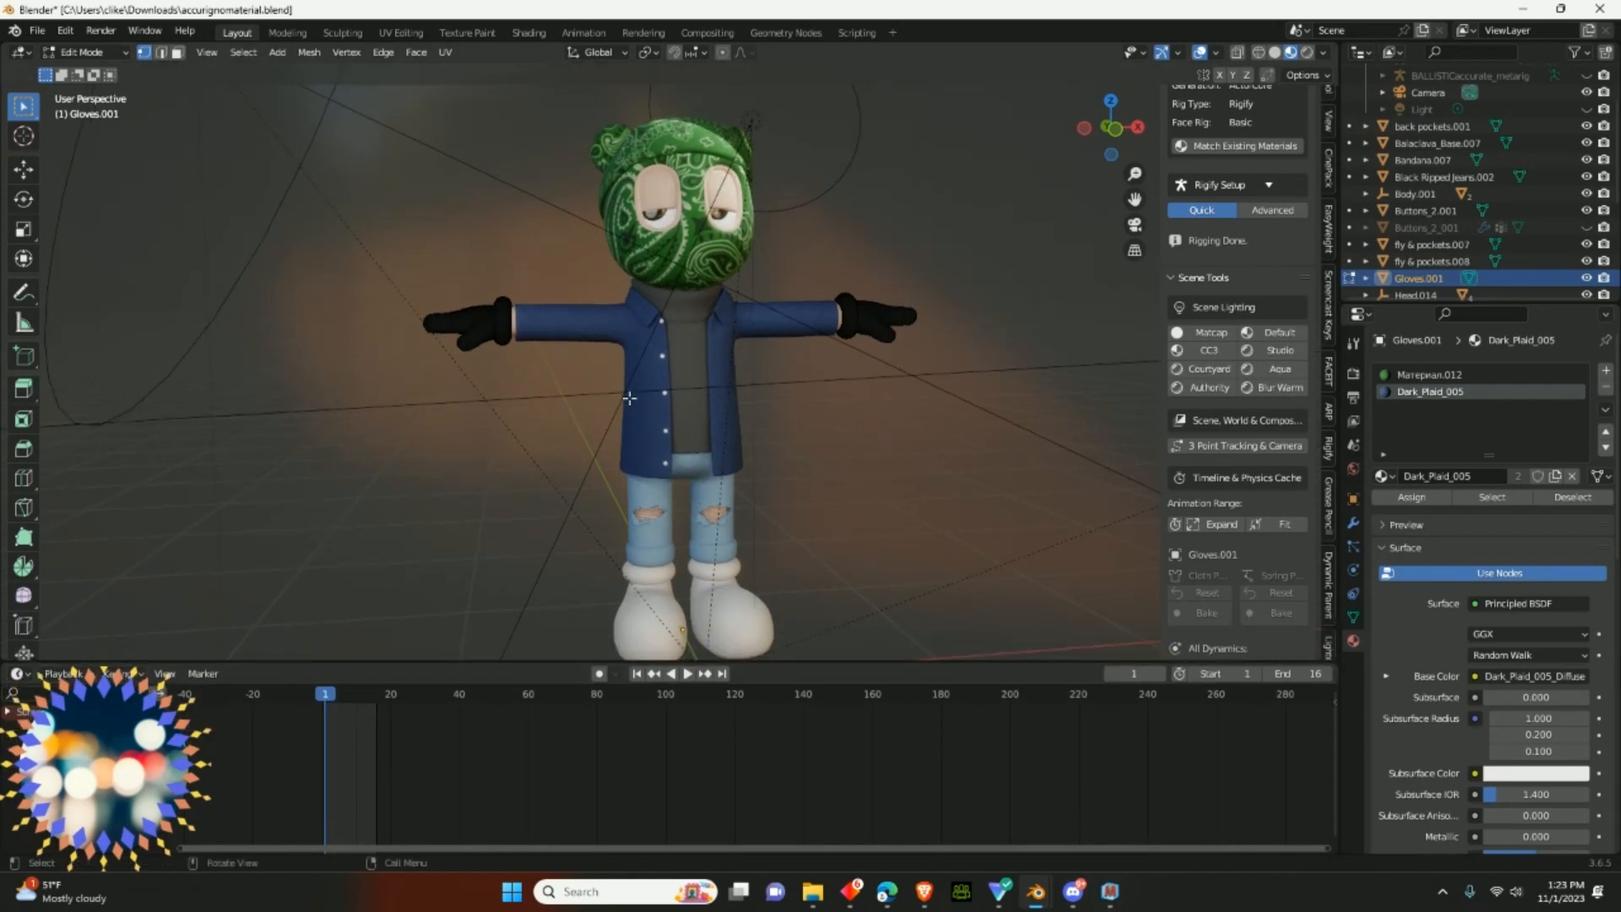
scroll(629, 398, "down", 3)
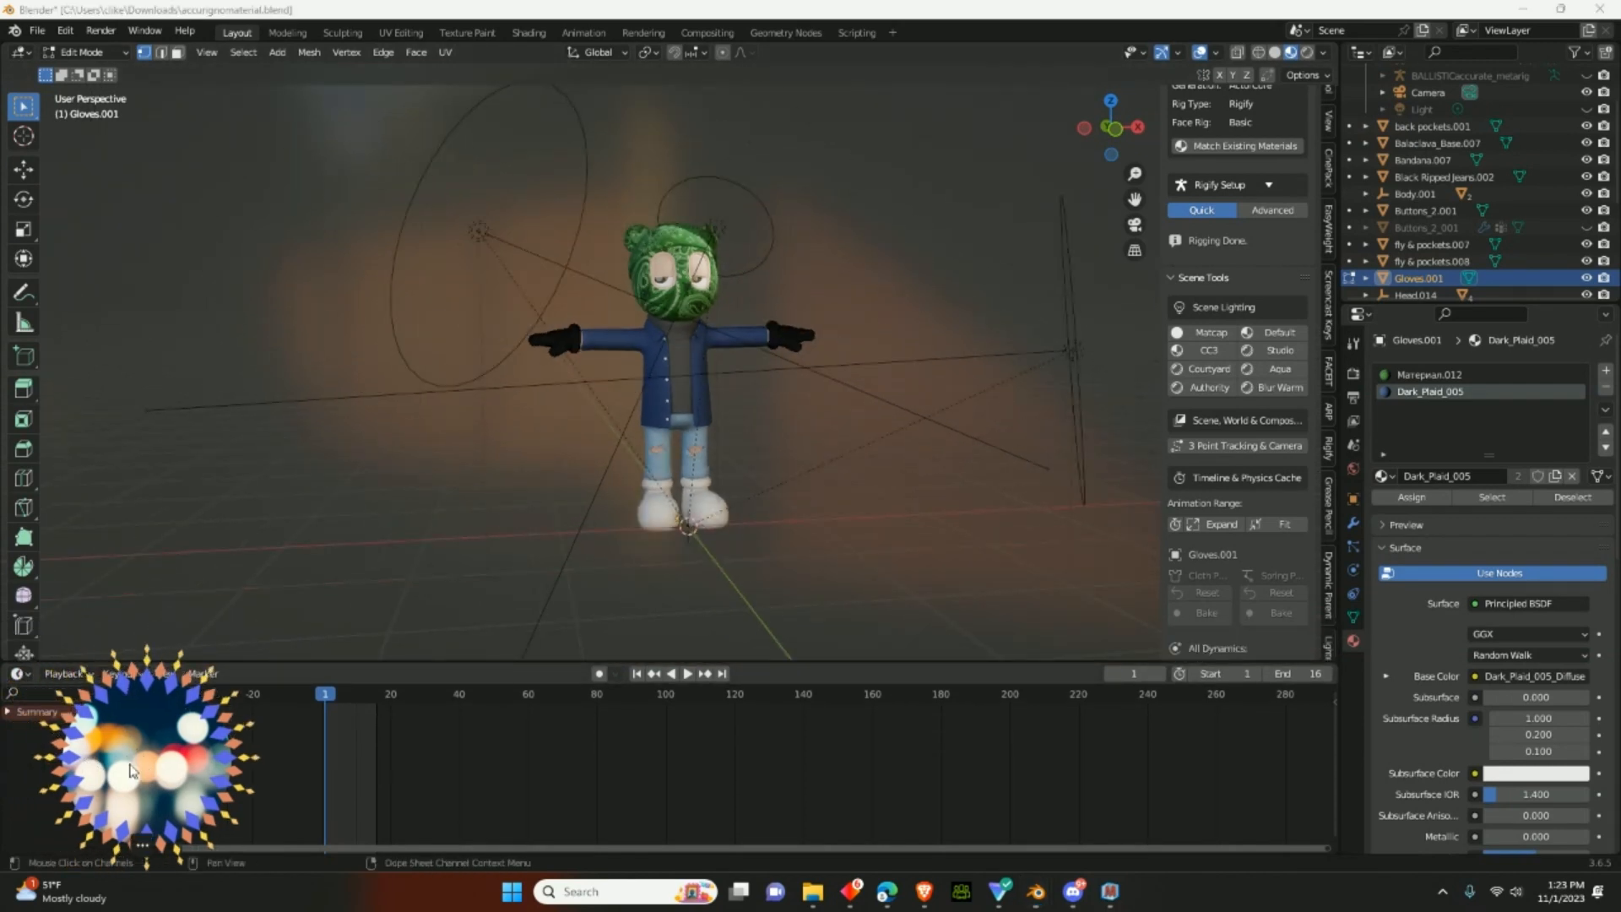
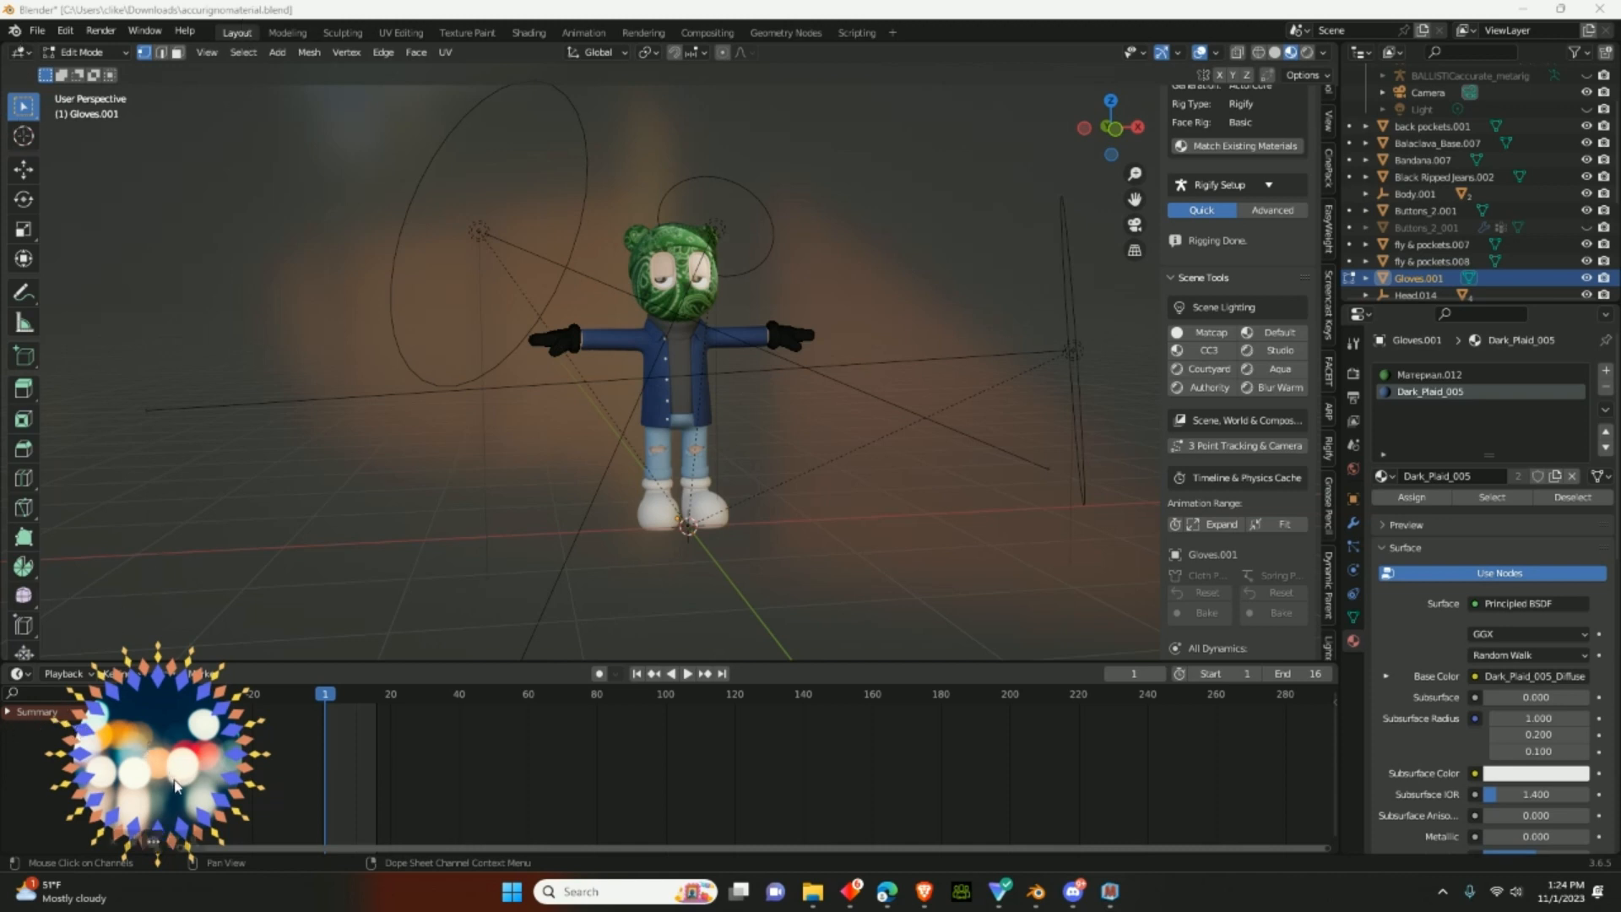
left_click_drag(152, 752, 123, 750)
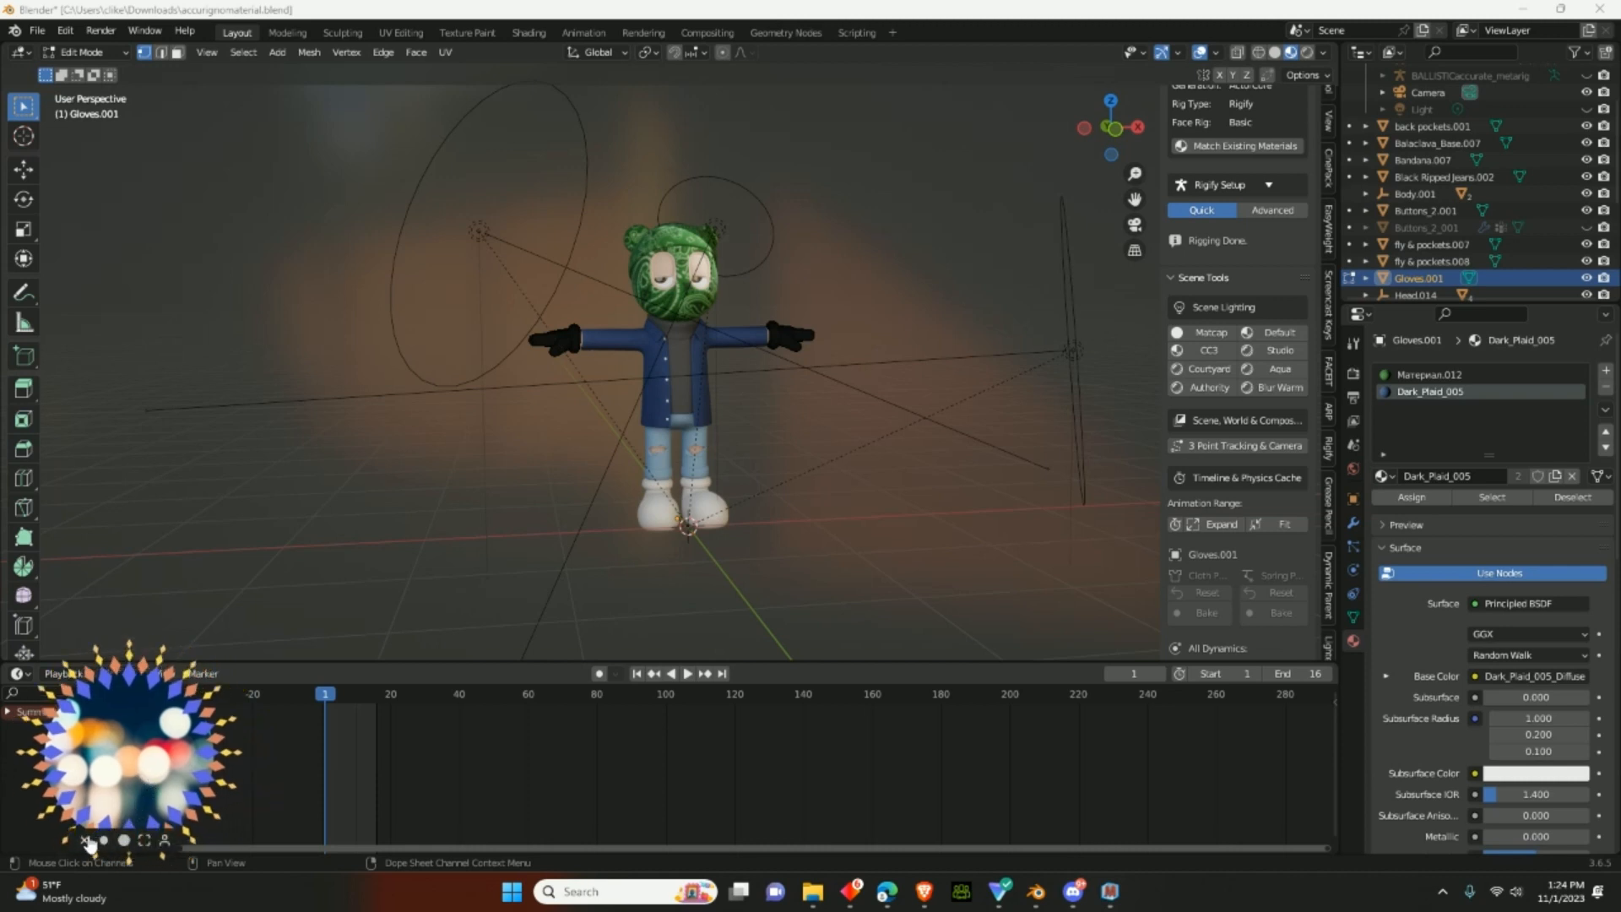
- Turn the lower Properties area into a Shader Editor and widen it to show the Dark_Plaid_005 node tree
left_click(83, 840)
scroll(658, 426, "up", 5)
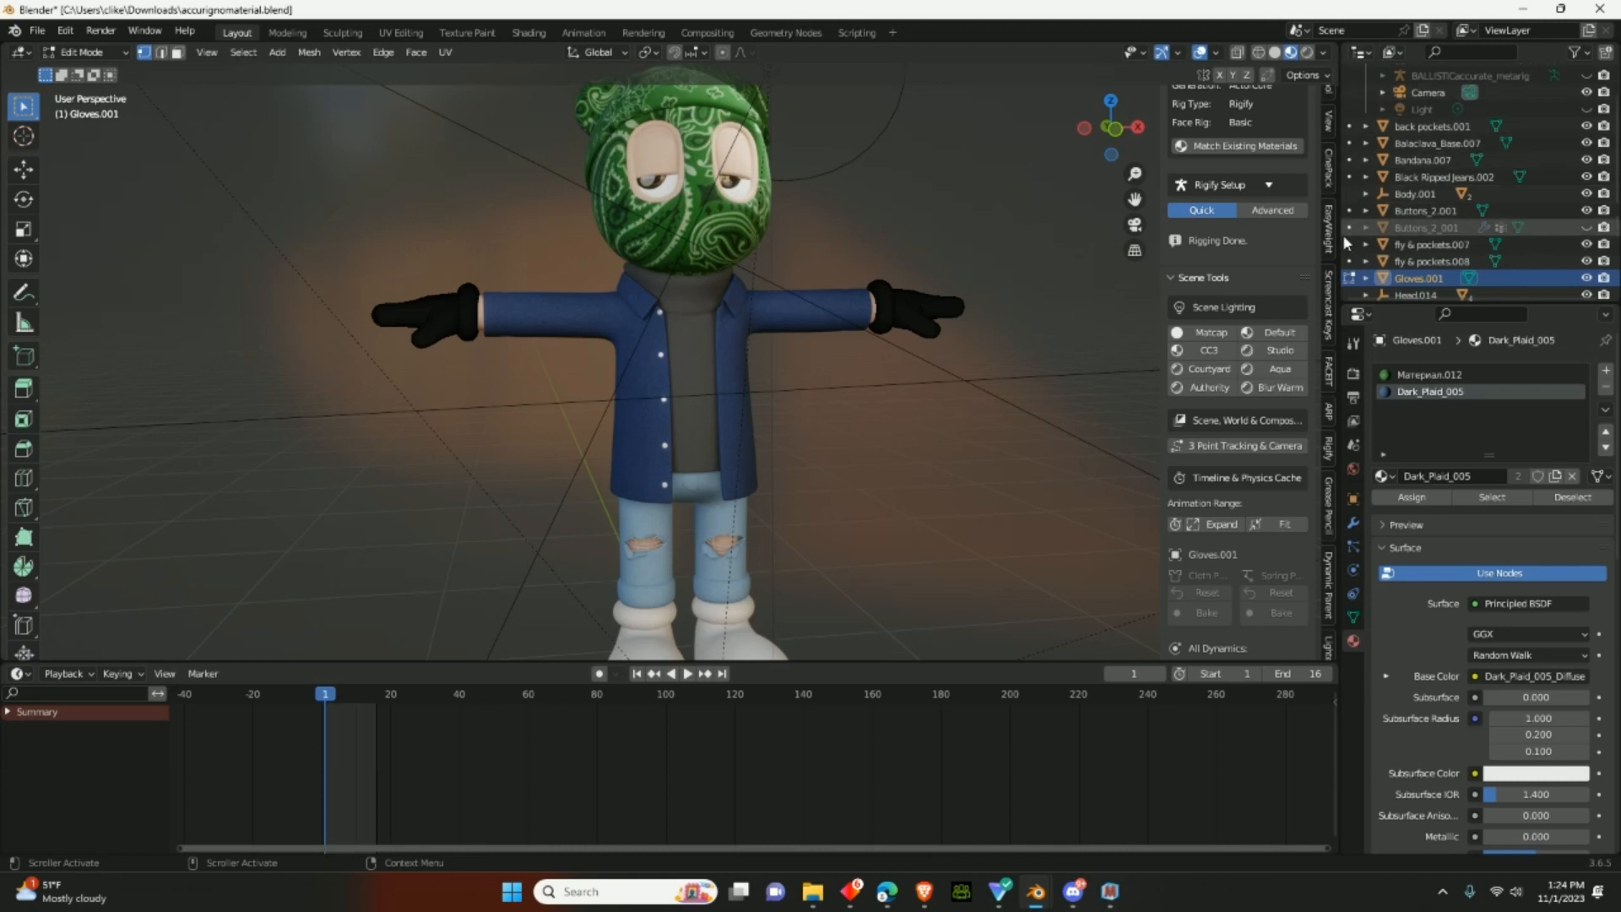
left_click(1357, 316)
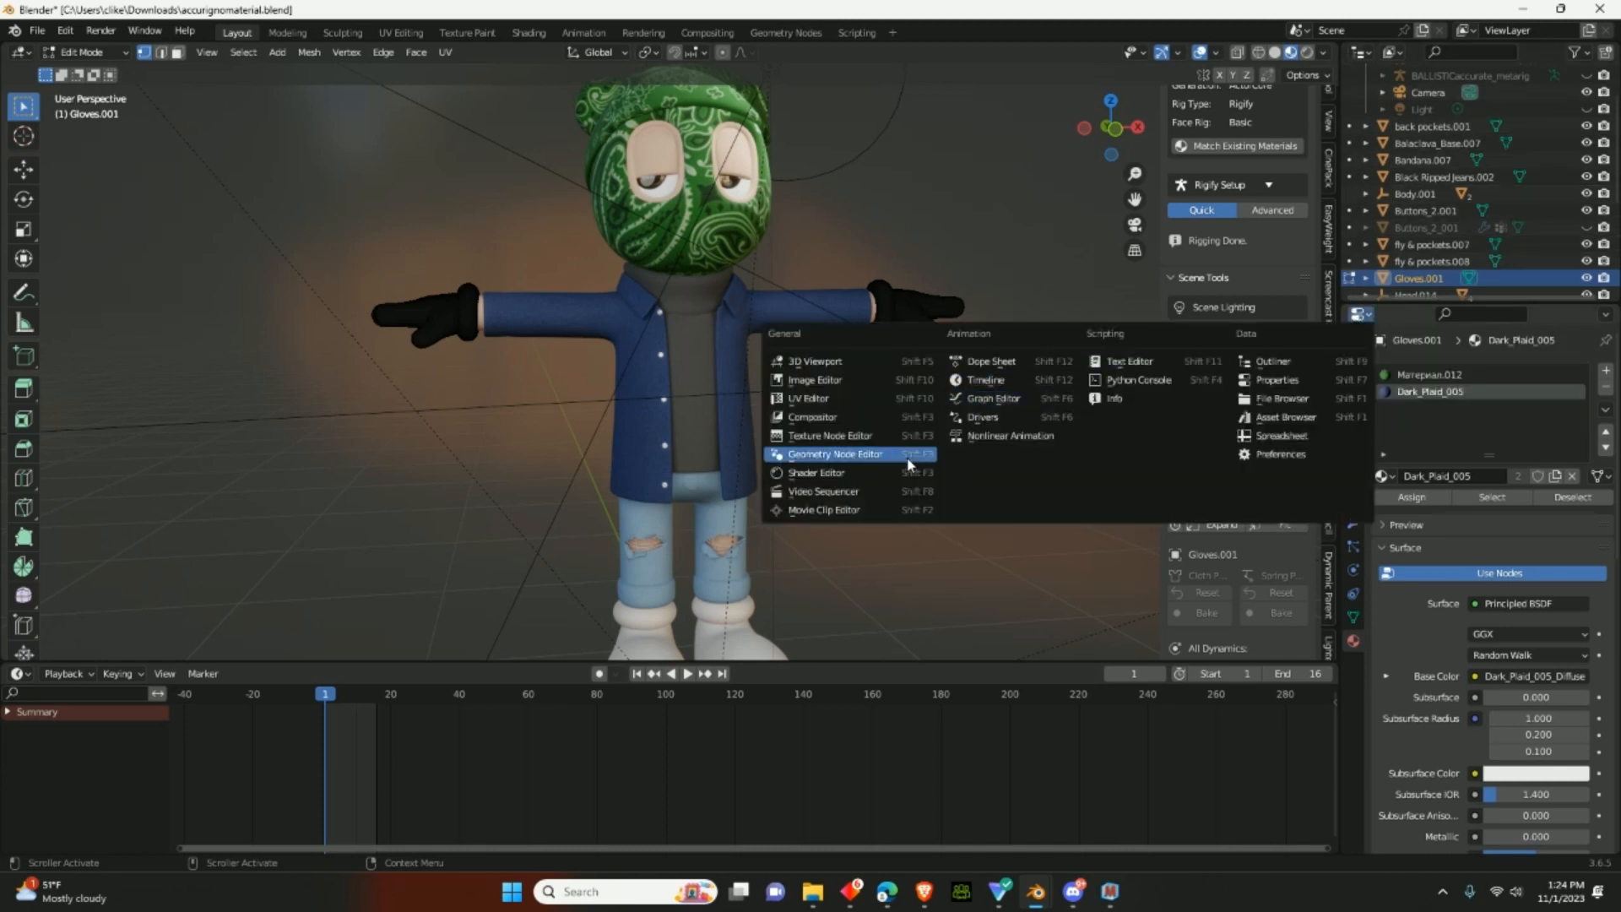
left_click(880, 478)
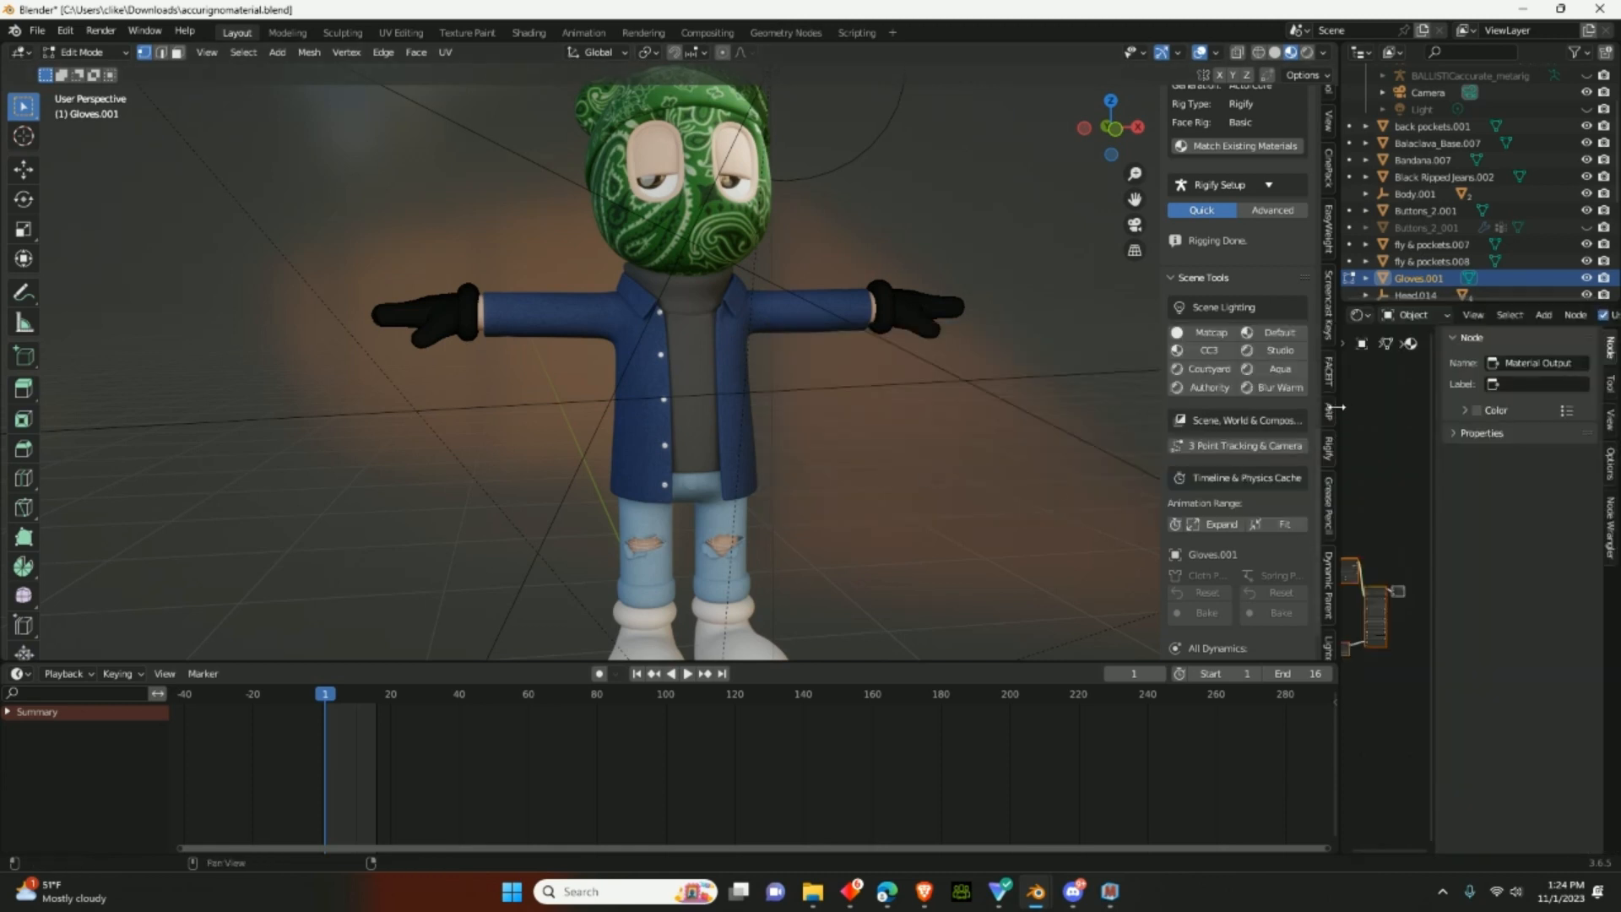
left_click_drag(1334, 408, 947, 495)
scroll(1217, 610, "up", 2)
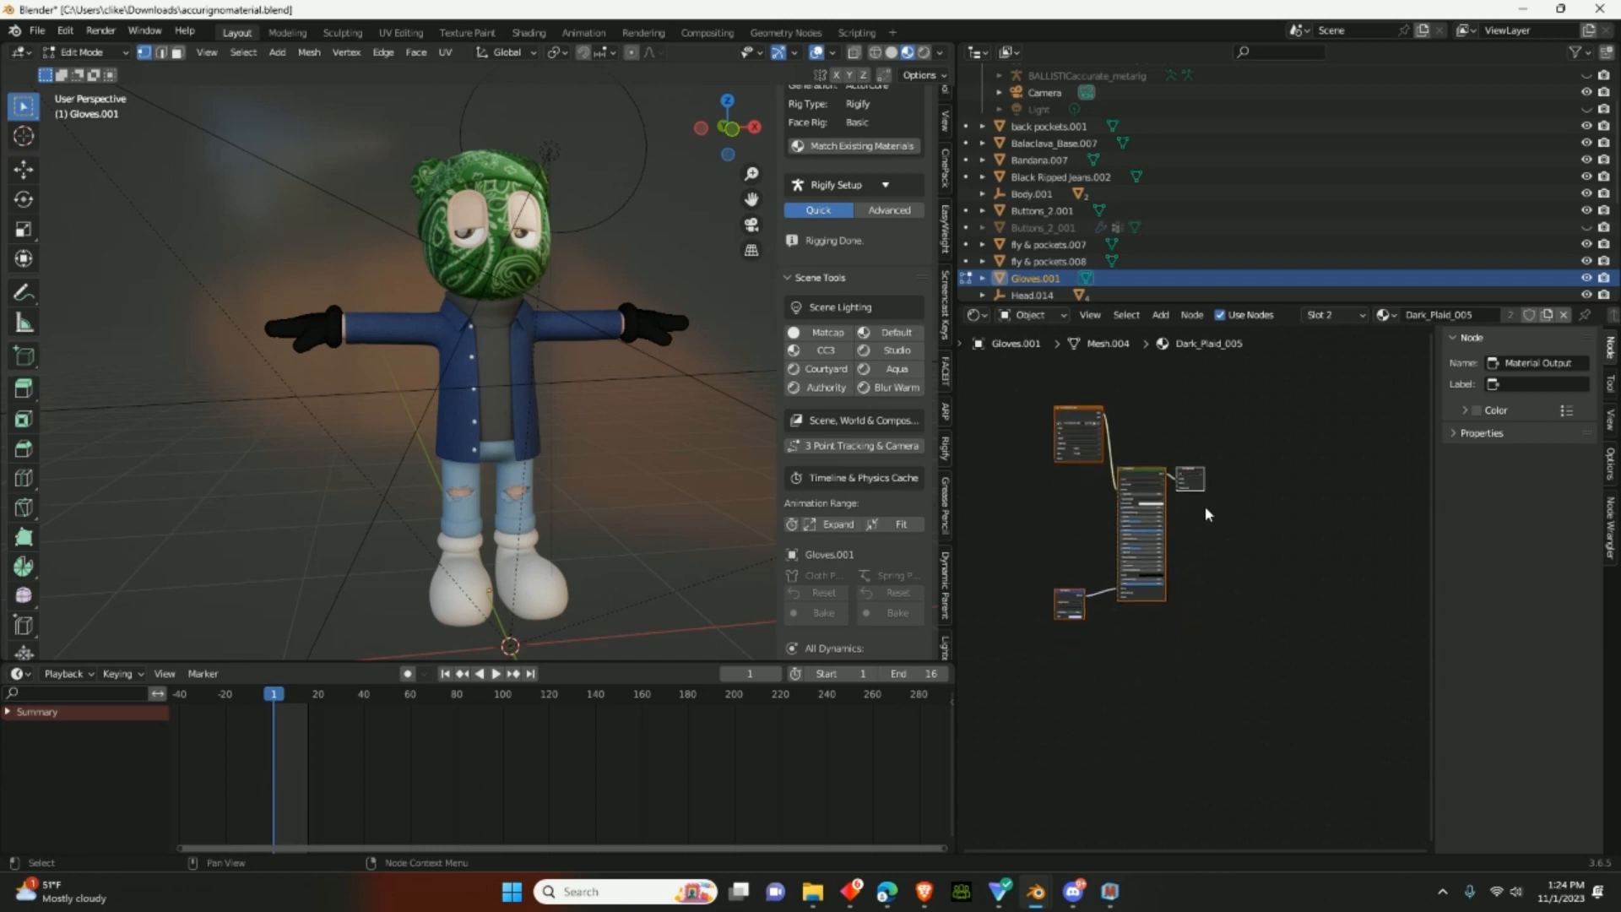
scroll(1203, 501, "up", 5)
scroll(1261, 558, "up", 3)
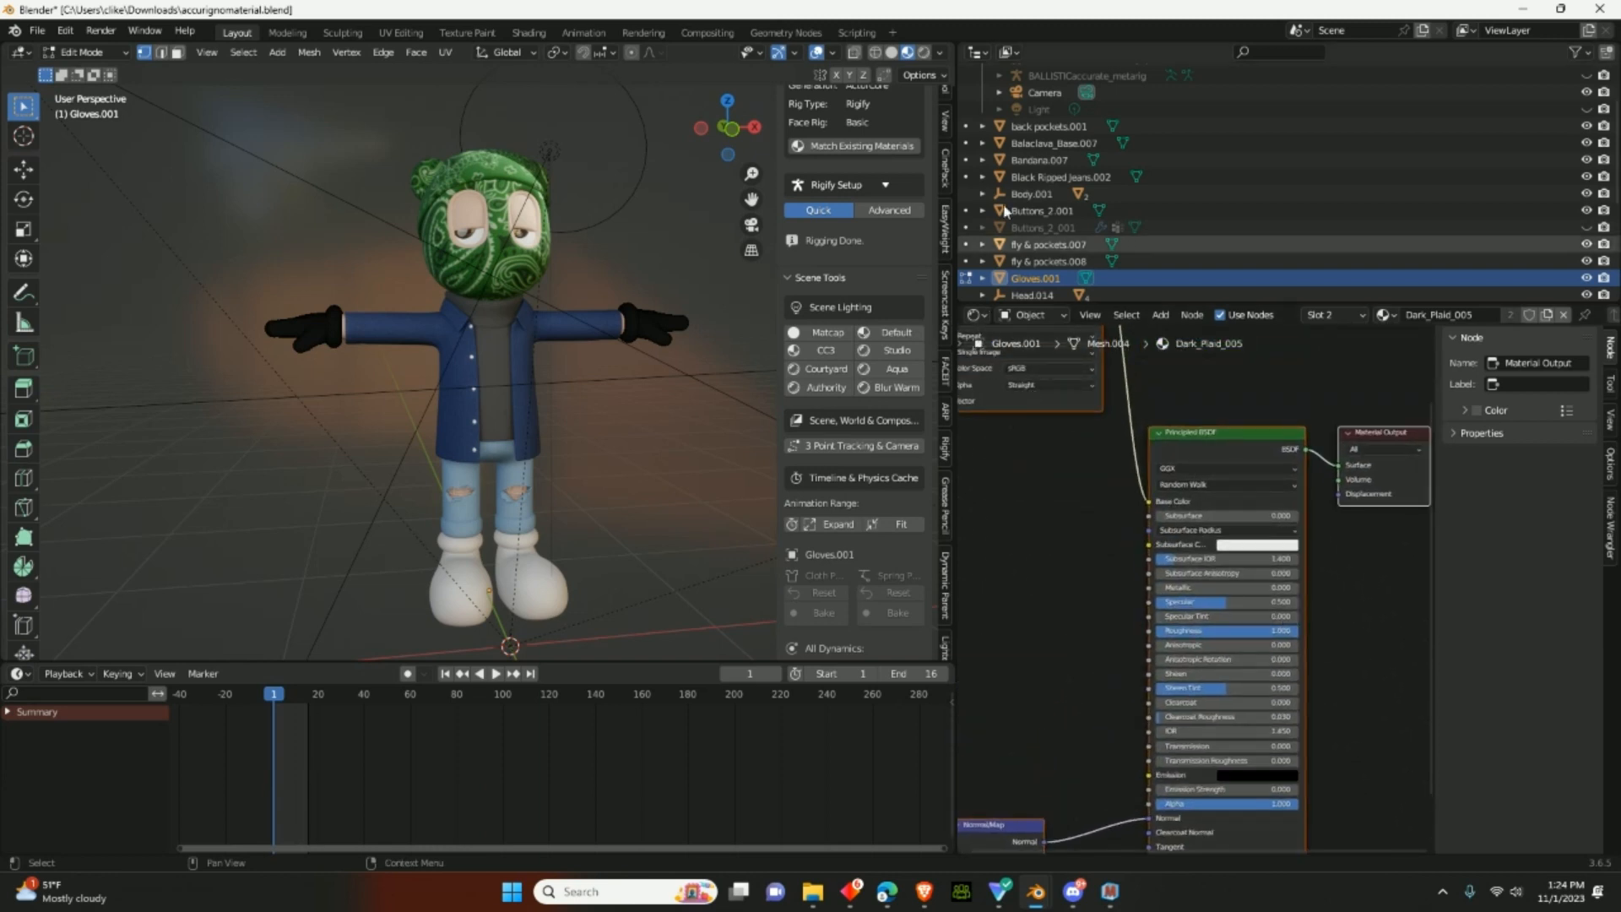
- Change the Outliner area into a Properties editor, resize it, and show the gloves' material properties
left_click(976, 52)
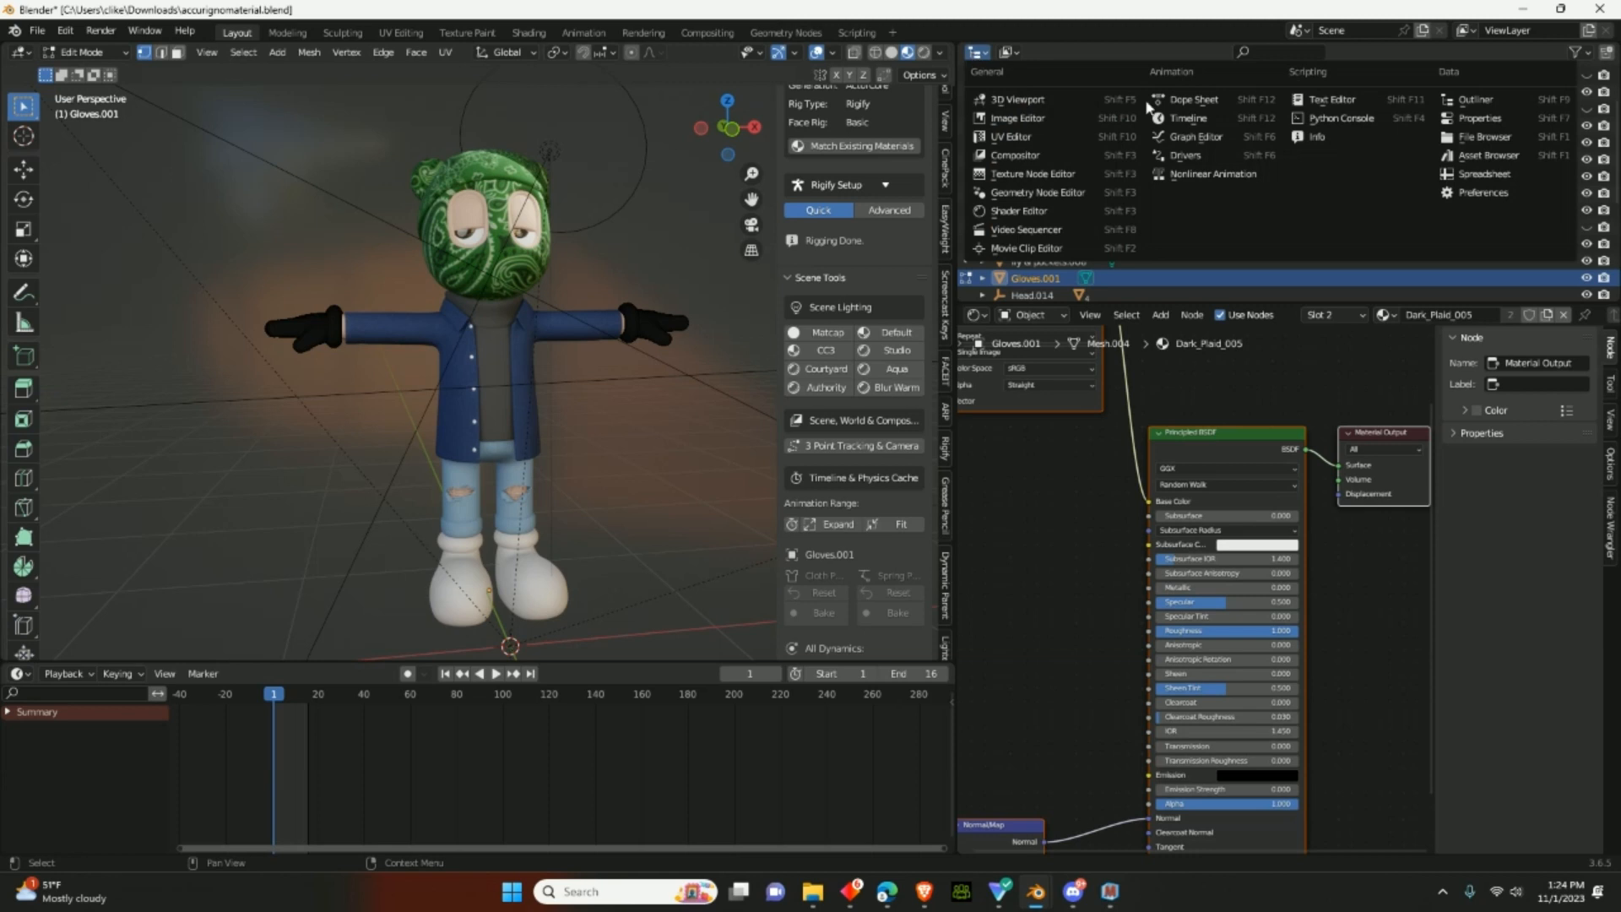
left_click(1449, 120)
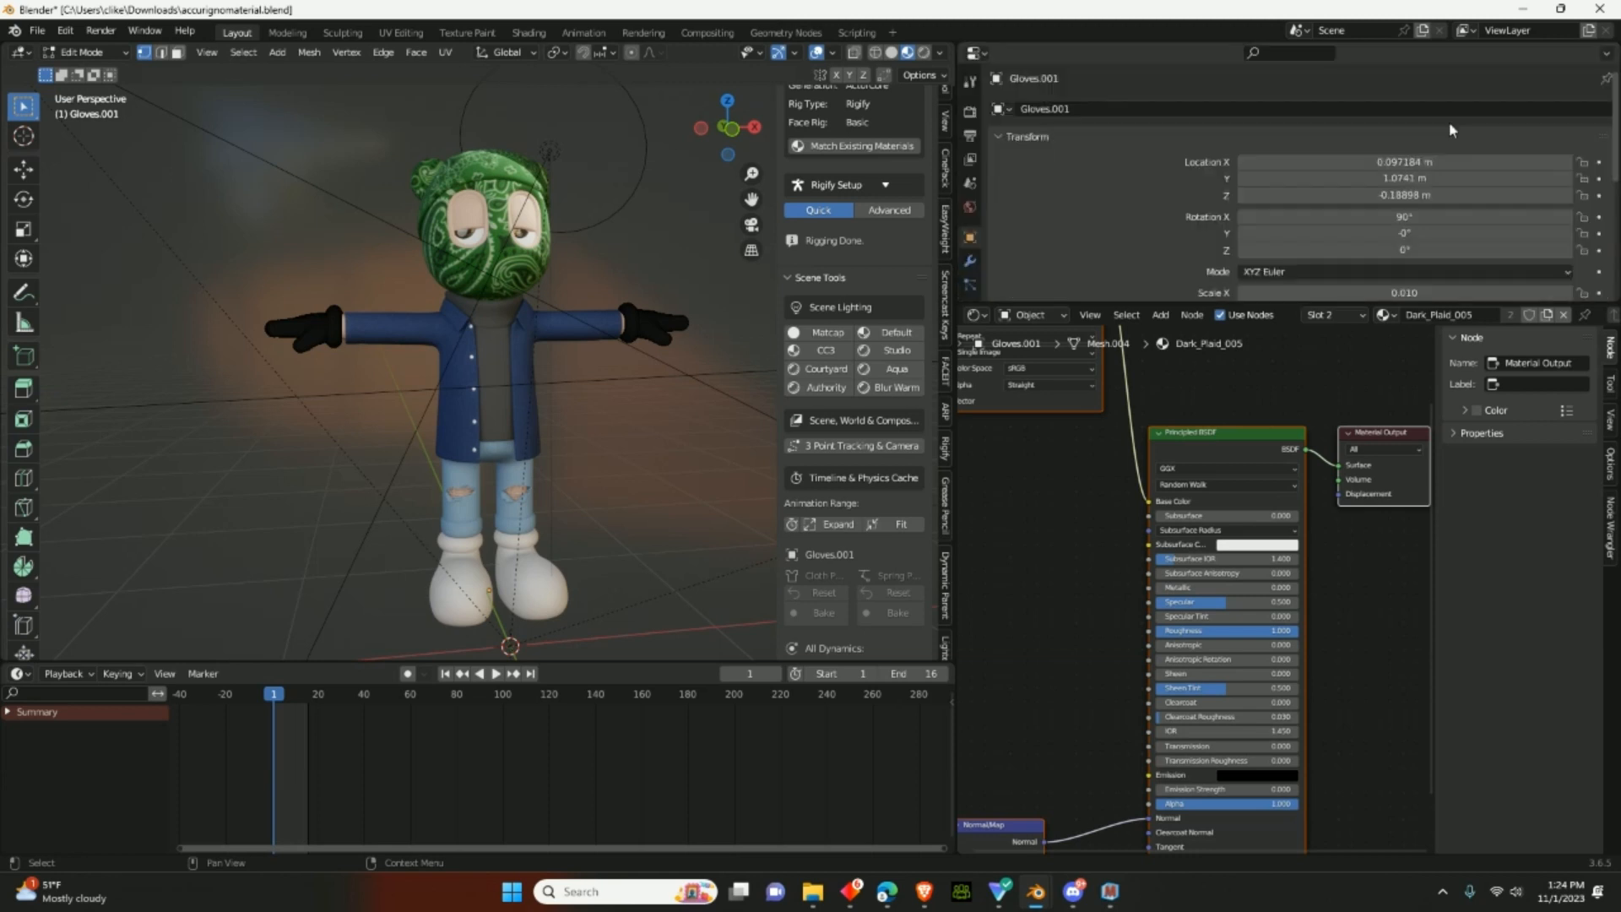
scroll(1080, 290, "down", 1)
left_click_drag(1027, 302, 1026, 431)
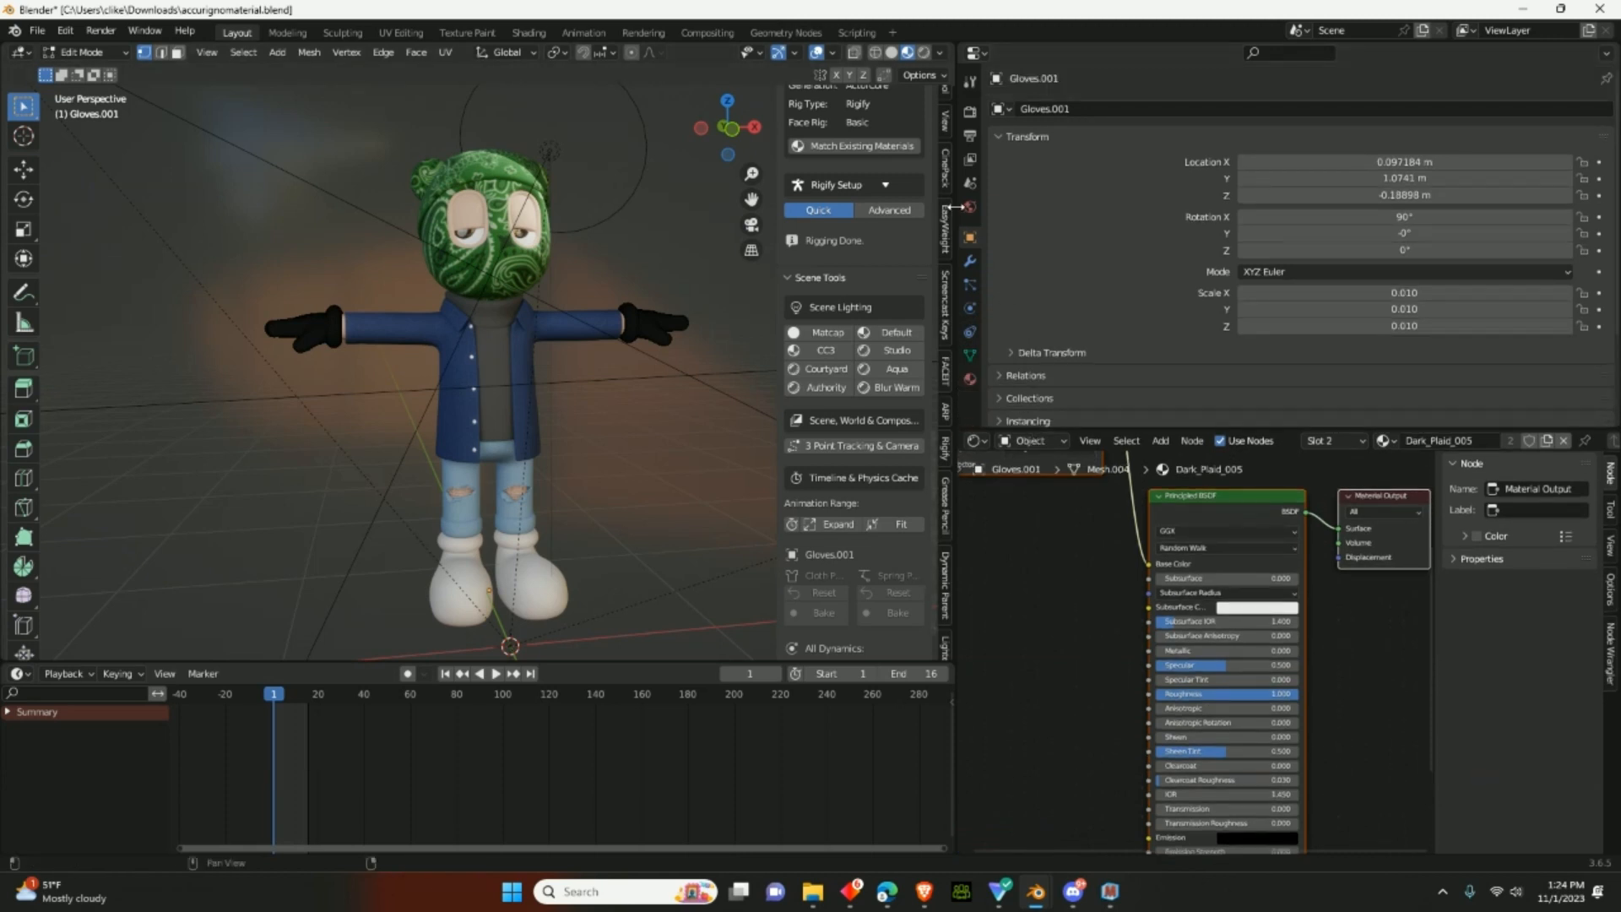
left_click_drag(947, 214, 1036, 214)
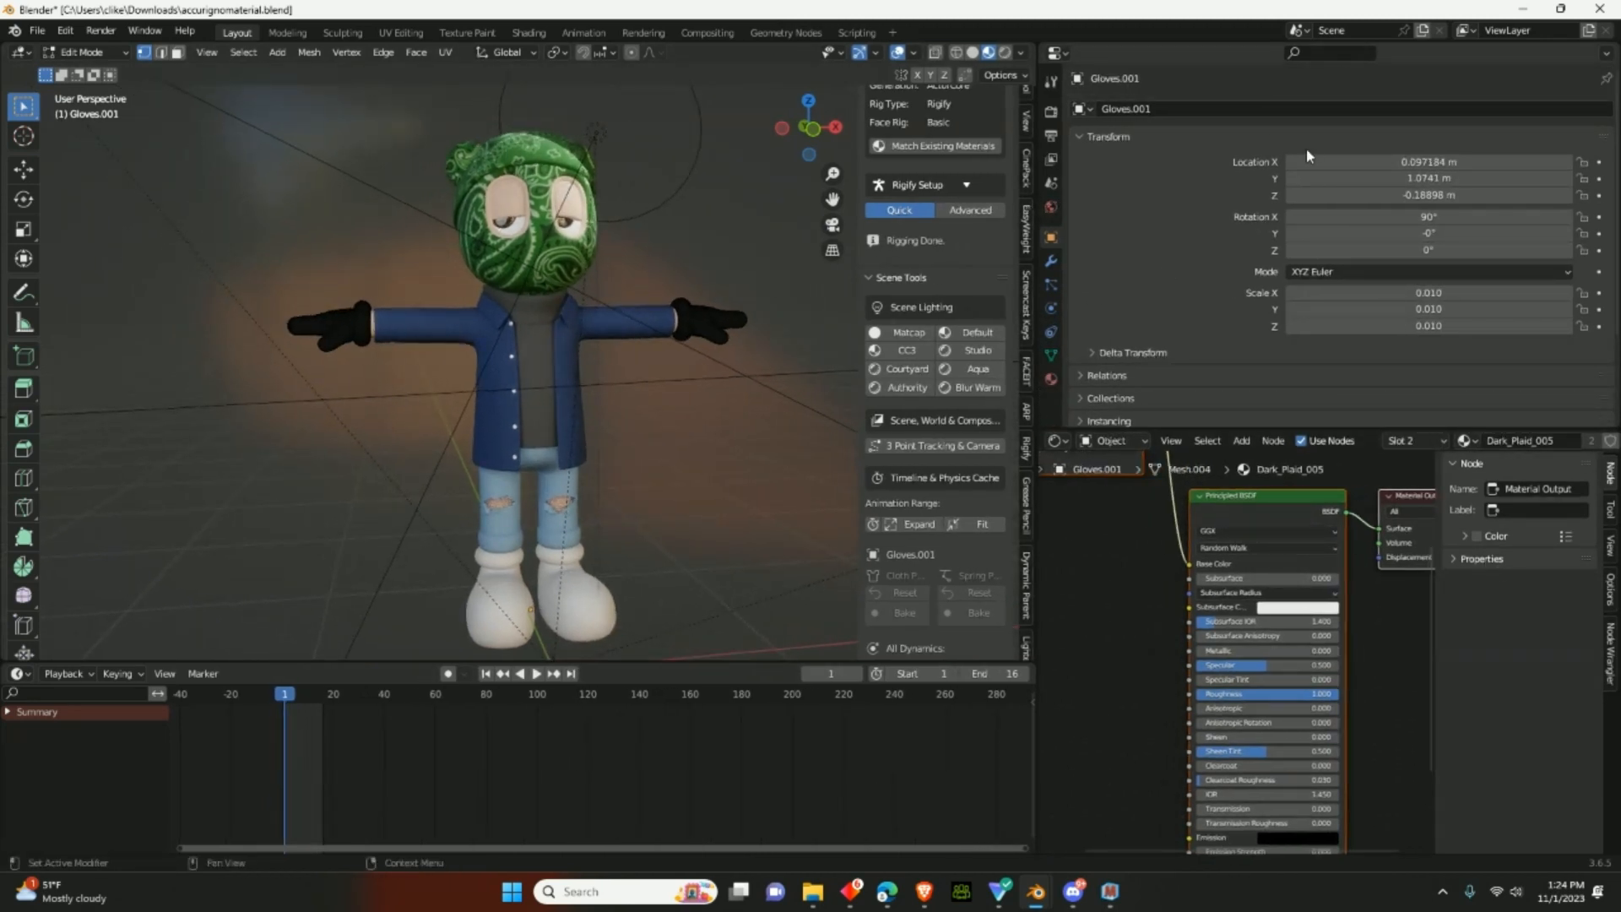
scroll(1231, 288, "down", 3)
scroll(1238, 292, "up", 3)
left_click(1050, 380)
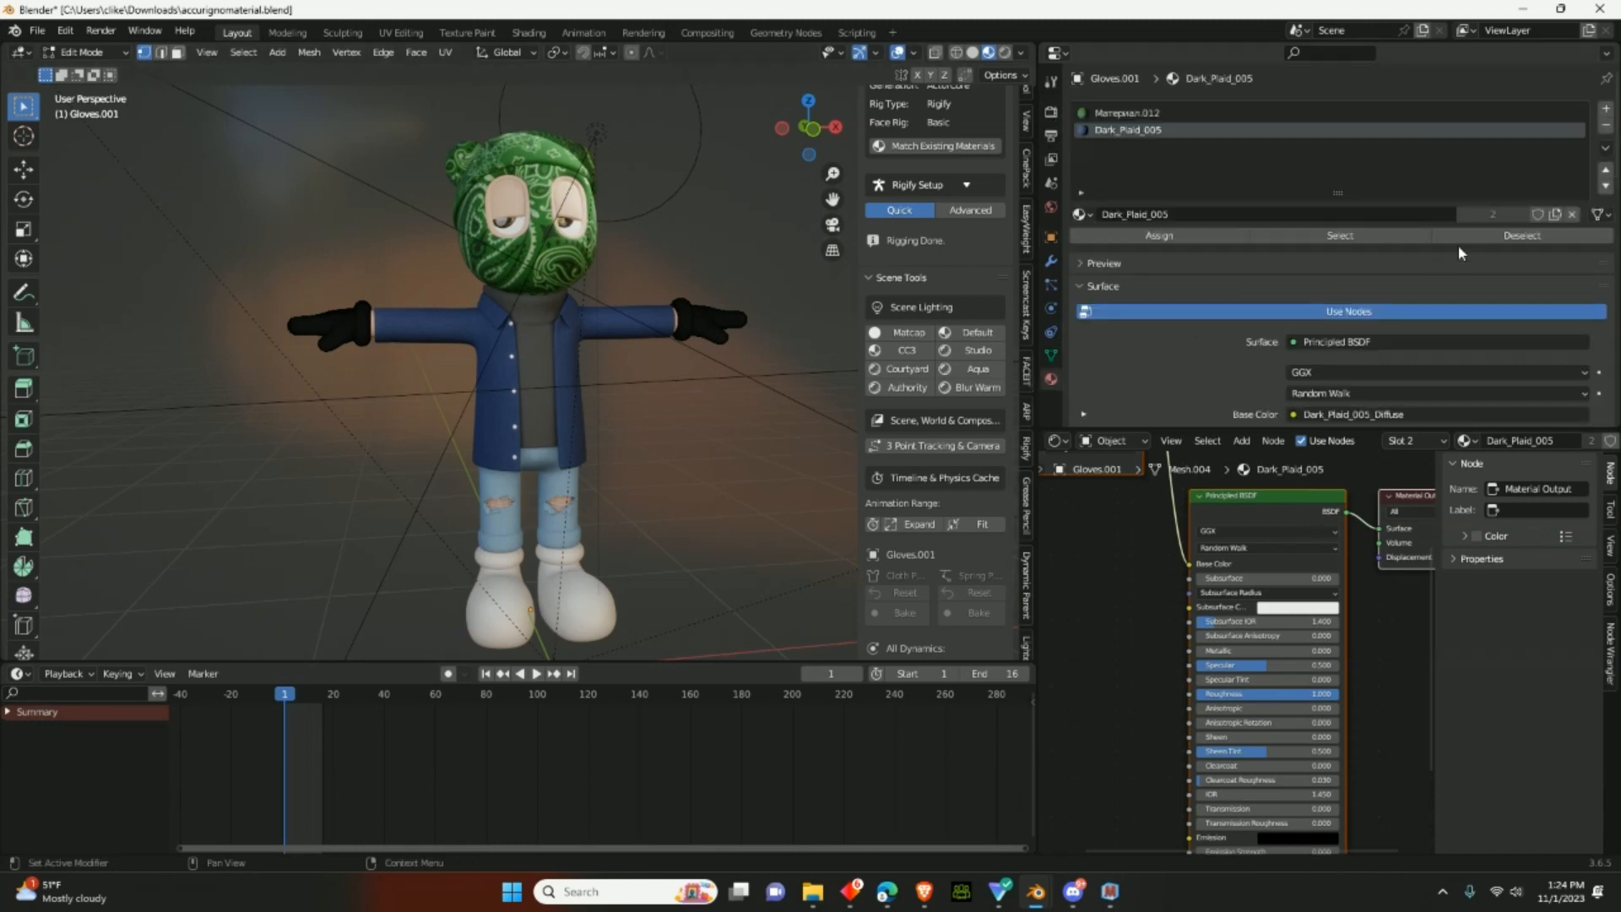
- Compare the Dark_Plaid_005 surface settings in the material properties with the inputs of its Principled BSDF node
scroll(1393, 281, "down", 2)
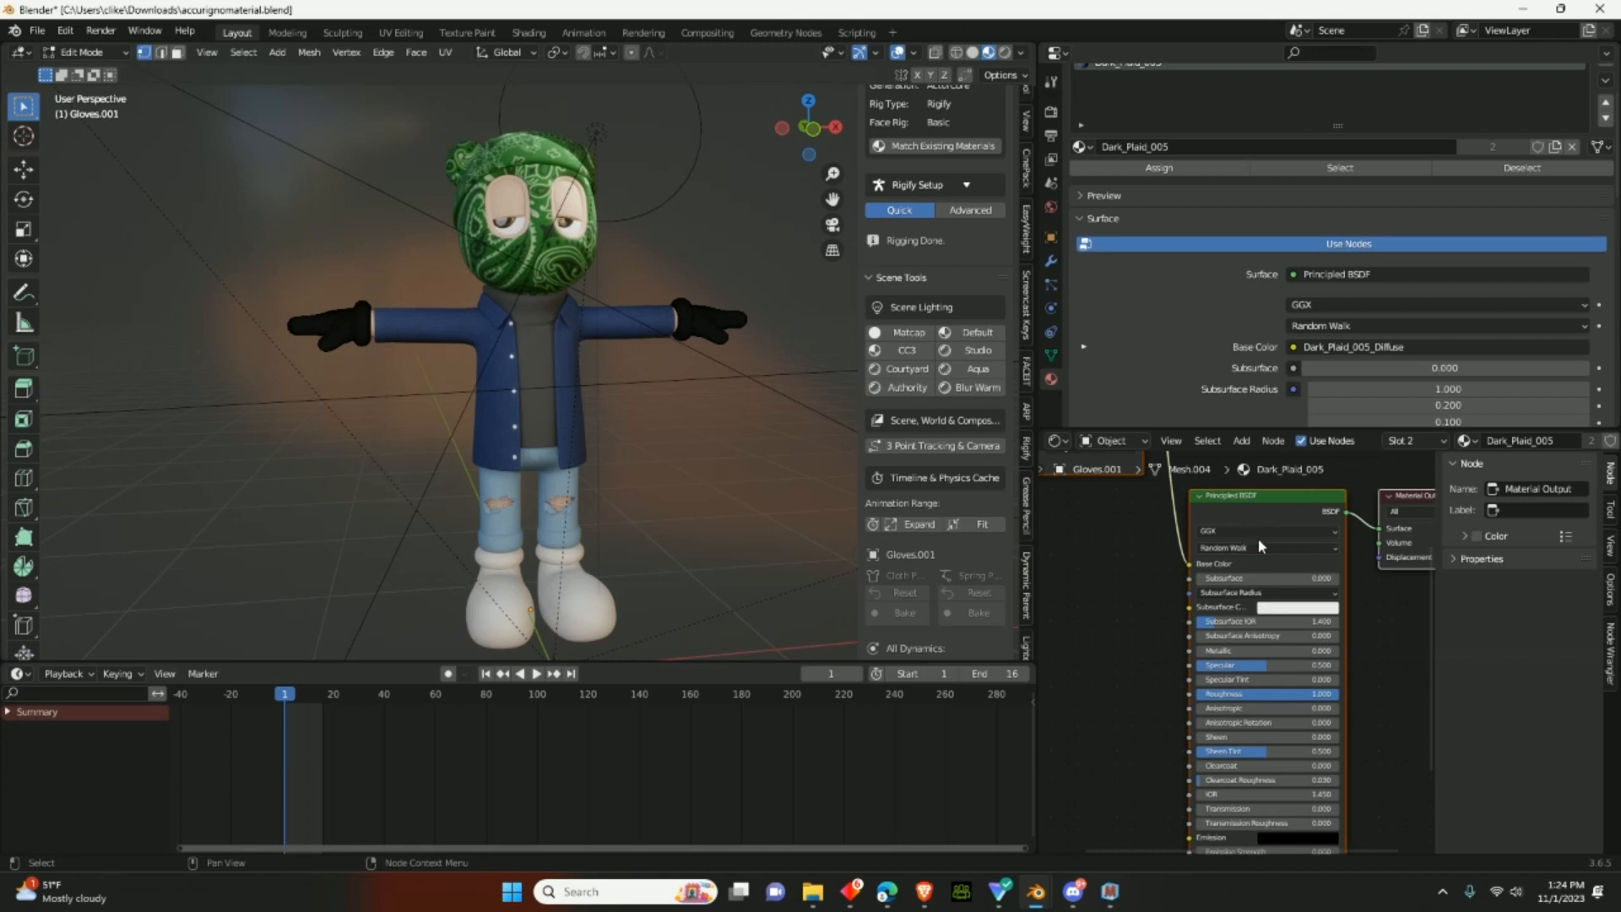
scroll(1256, 540, "down", 3)
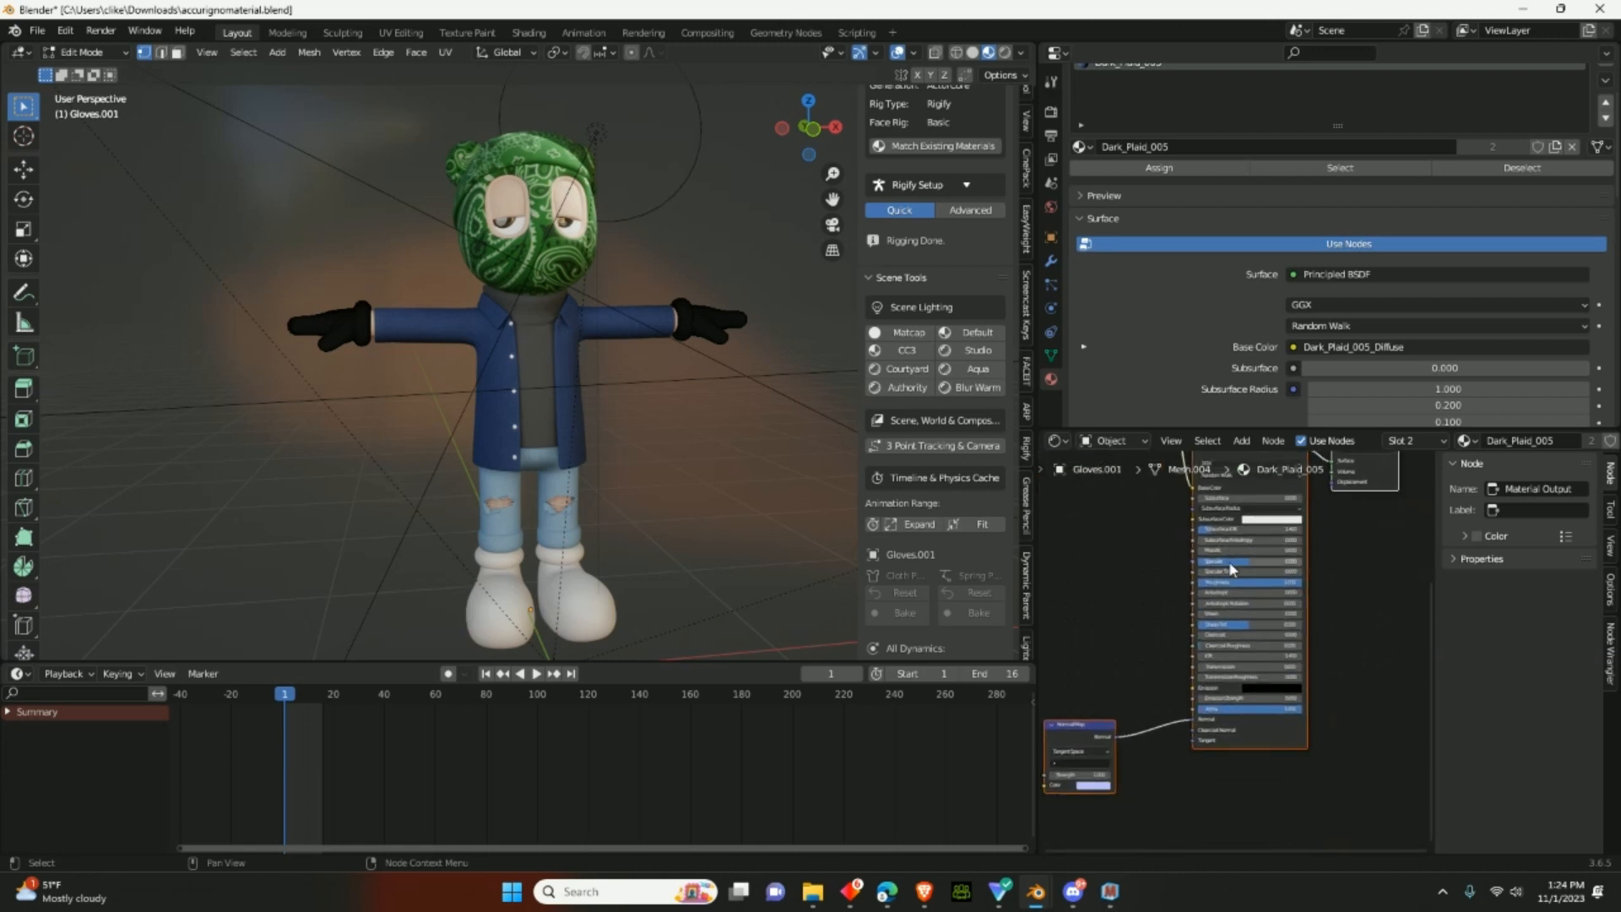
scroll(1229, 561, "up", 3, "shift")
scroll(1249, 408, "up", 2)
scroll(1249, 408, "up", 1)
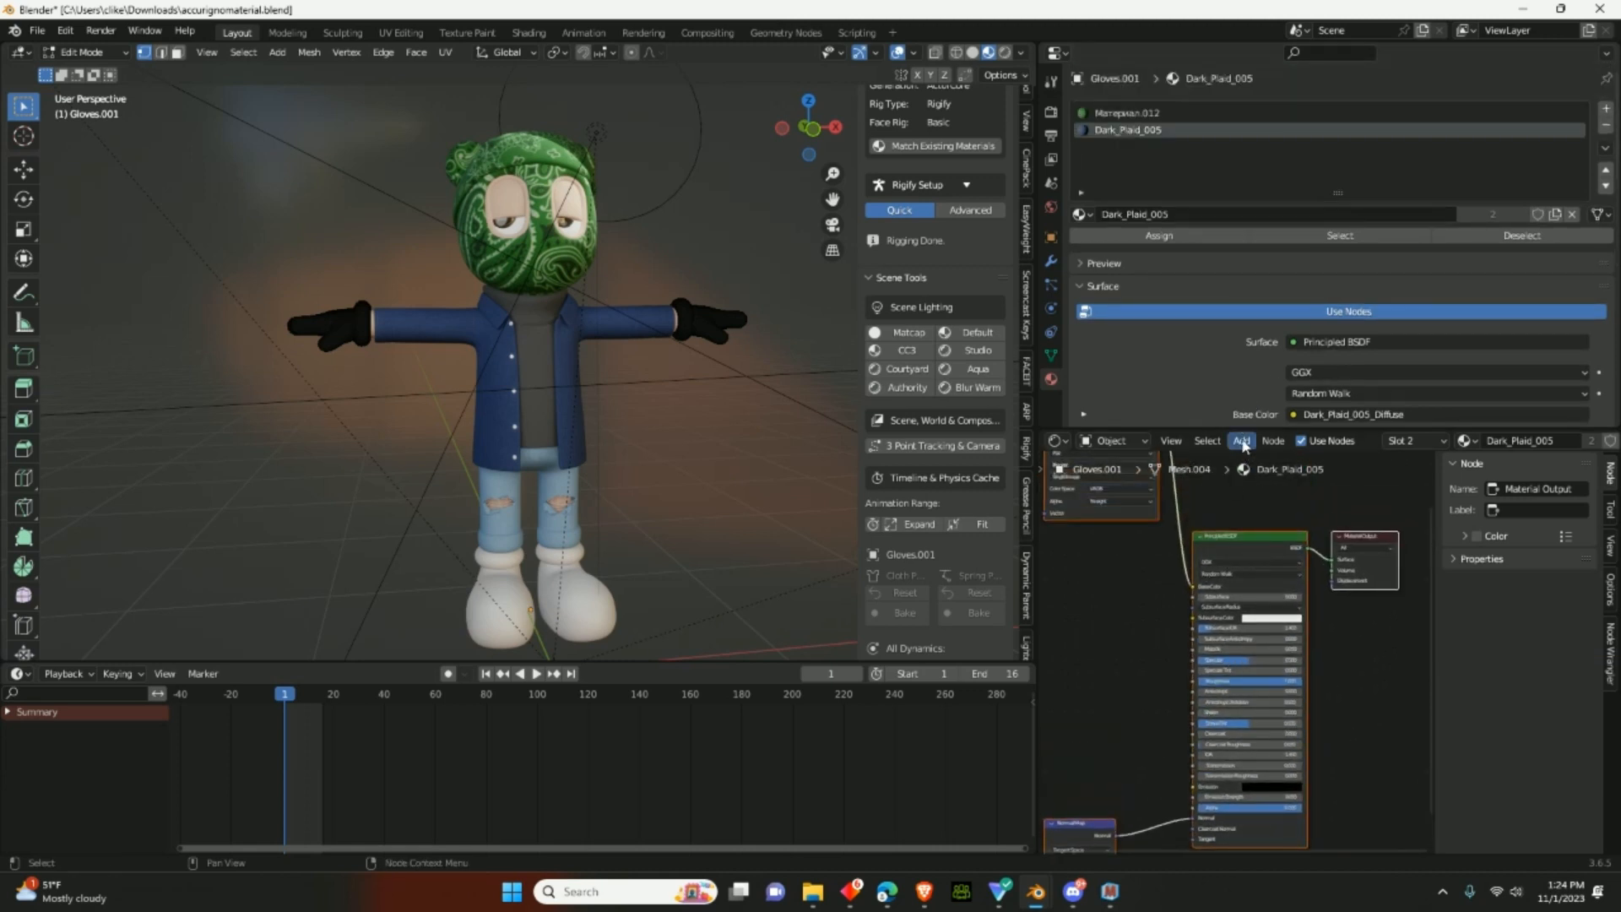
left_click_drag(1241, 433, 1230, 572)
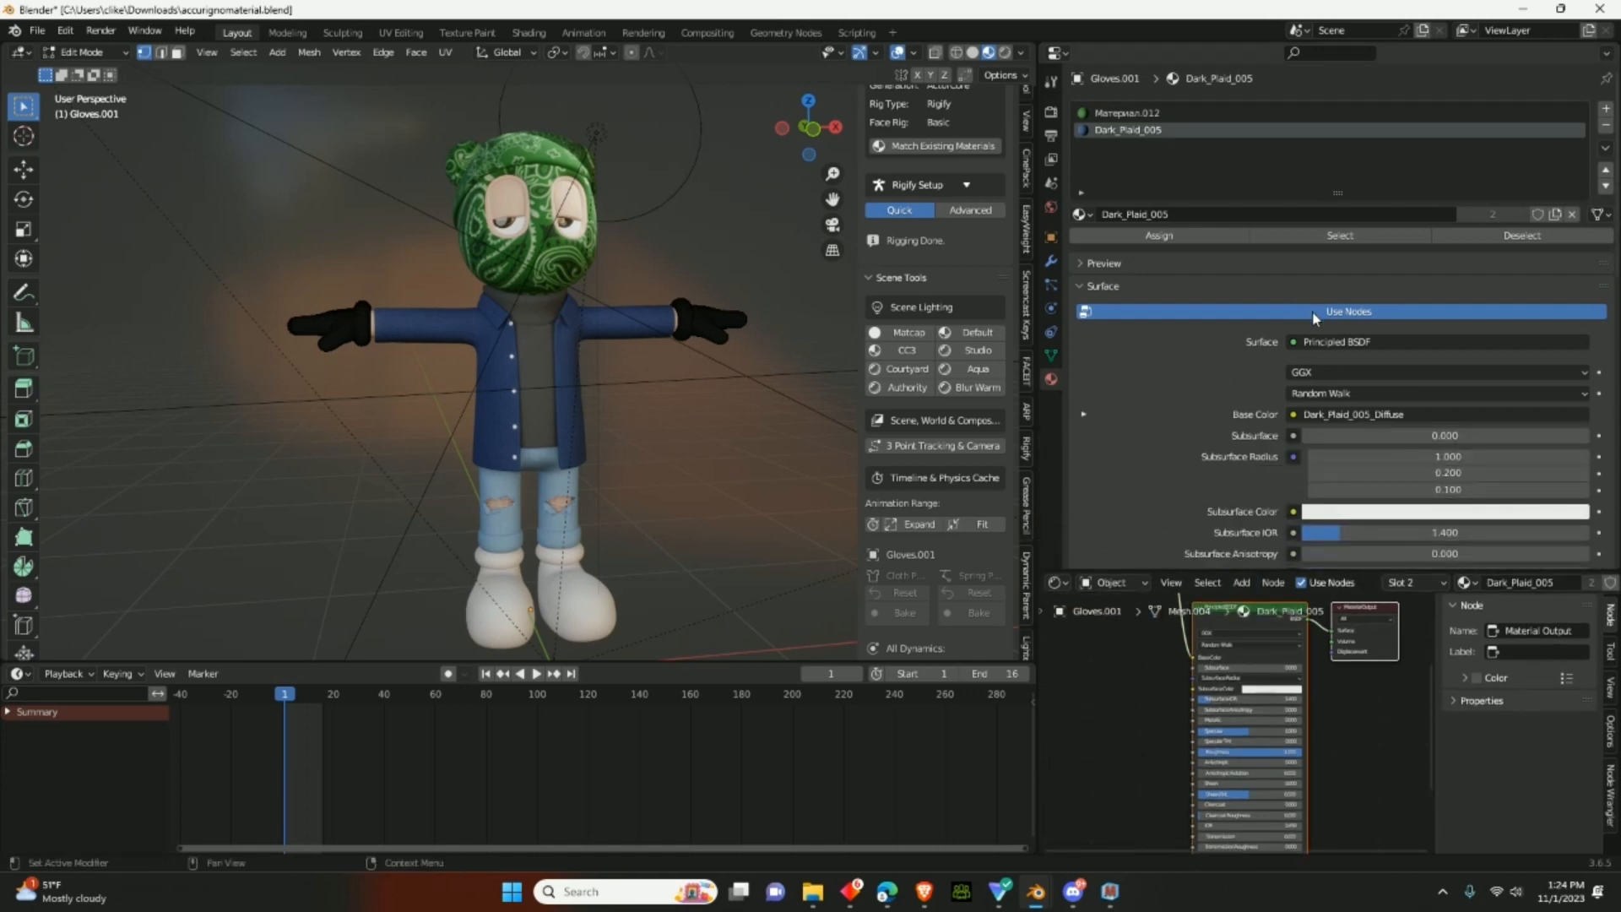
scroll(1292, 409, "down", 3)
scroll(1291, 401, "up", 3)
scroll(1200, 471, "down", 2)
scroll(1261, 405, "down", 1)
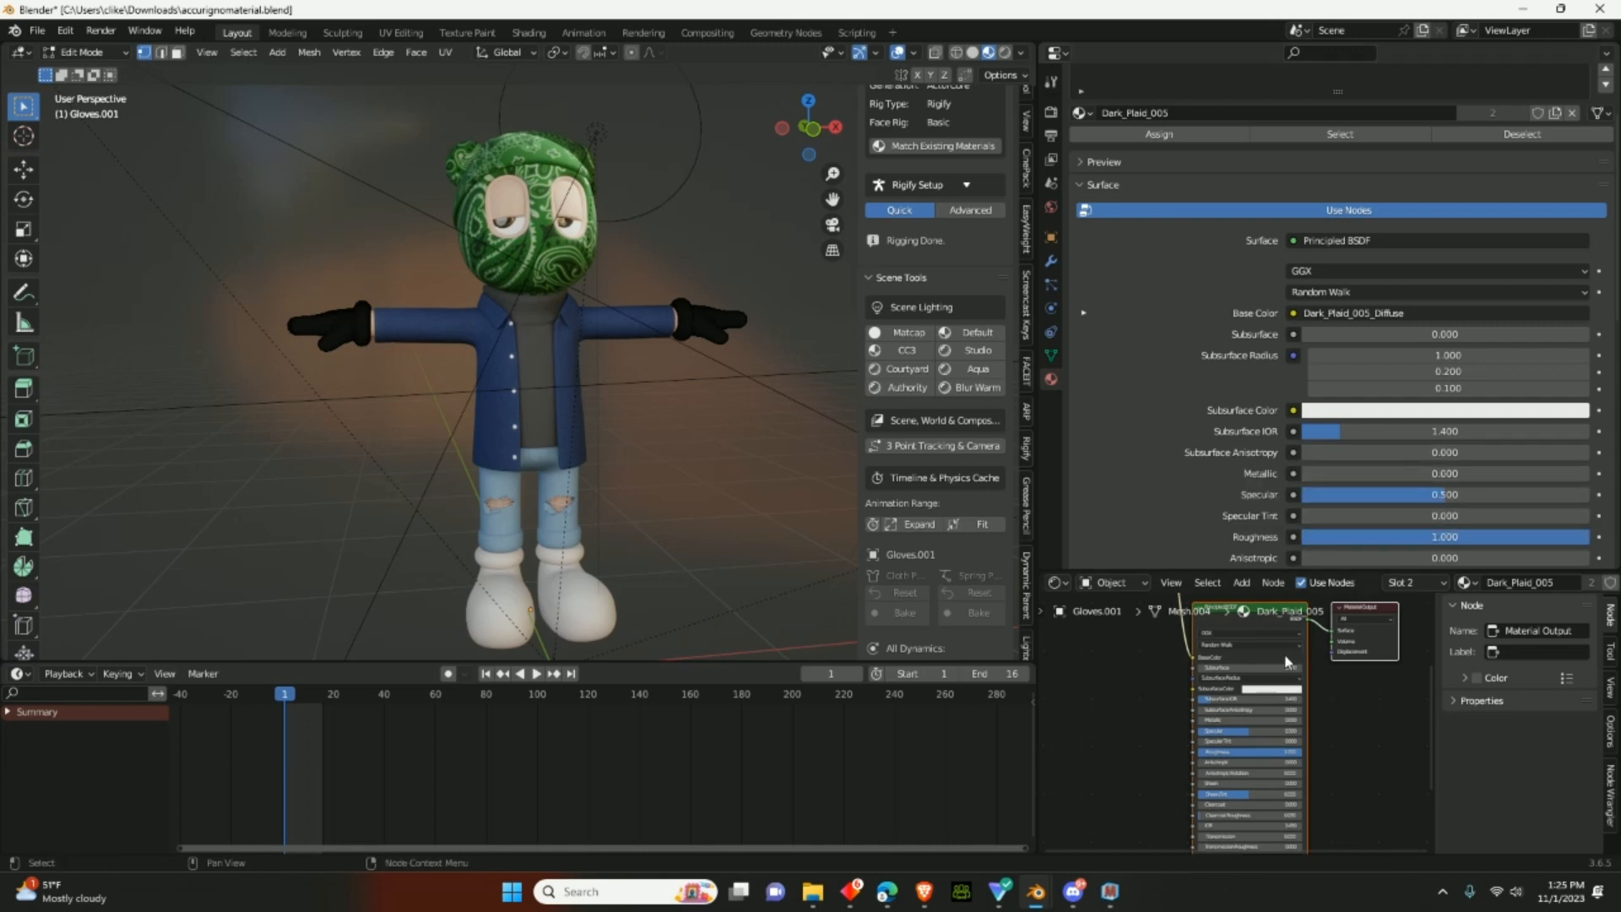
scroll(1286, 660, "down", 1)
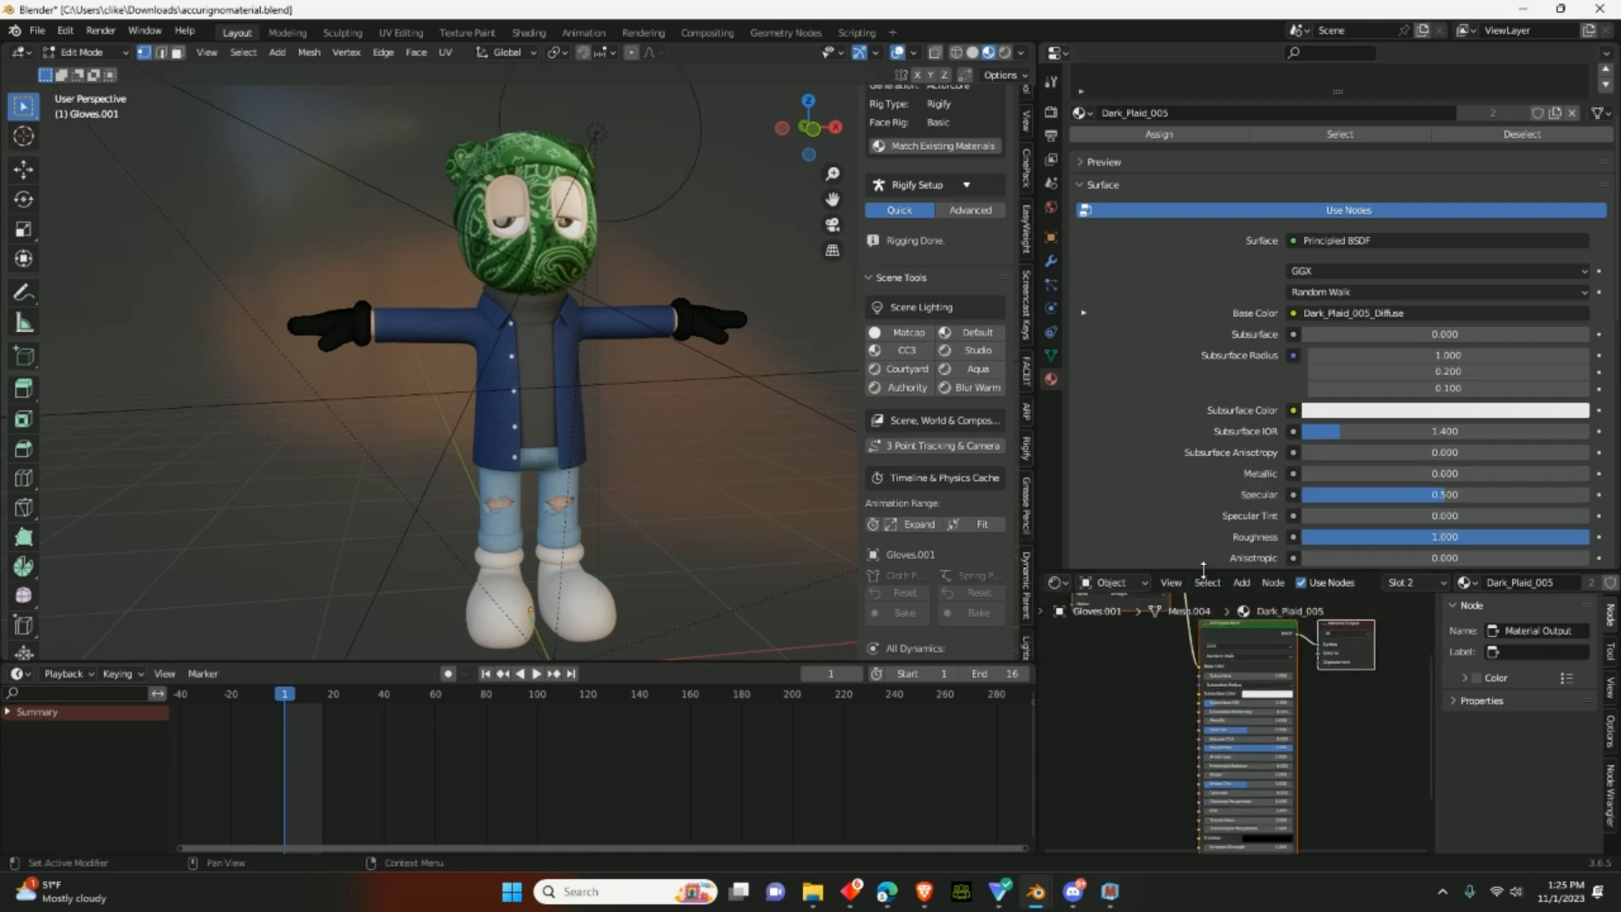
- Enlarge the Shader Editor and delete the diffuse Image Texture and Normal Map nodes from Dark_Plaid_005
left_click_drag(1203, 567, 1157, 284)
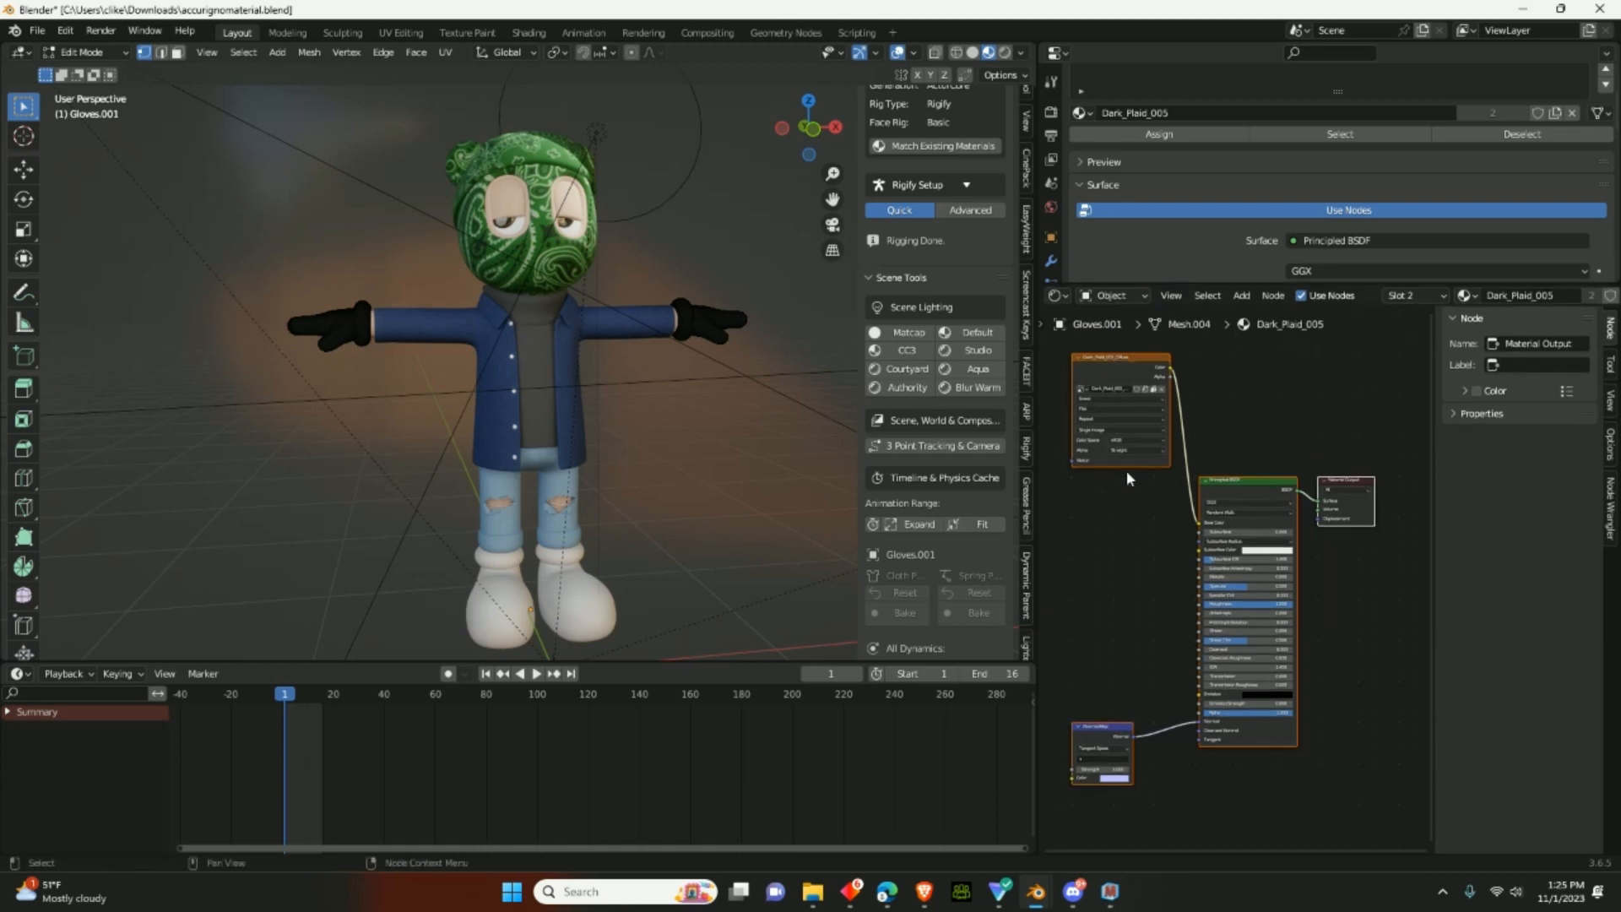
scroll(1130, 469, "up", 1)
middle_click_drag(1132, 469, 1189, 575)
scroll(1179, 539, "up", 1)
scroll(1179, 538, "up", 2)
left_click(1154, 429)
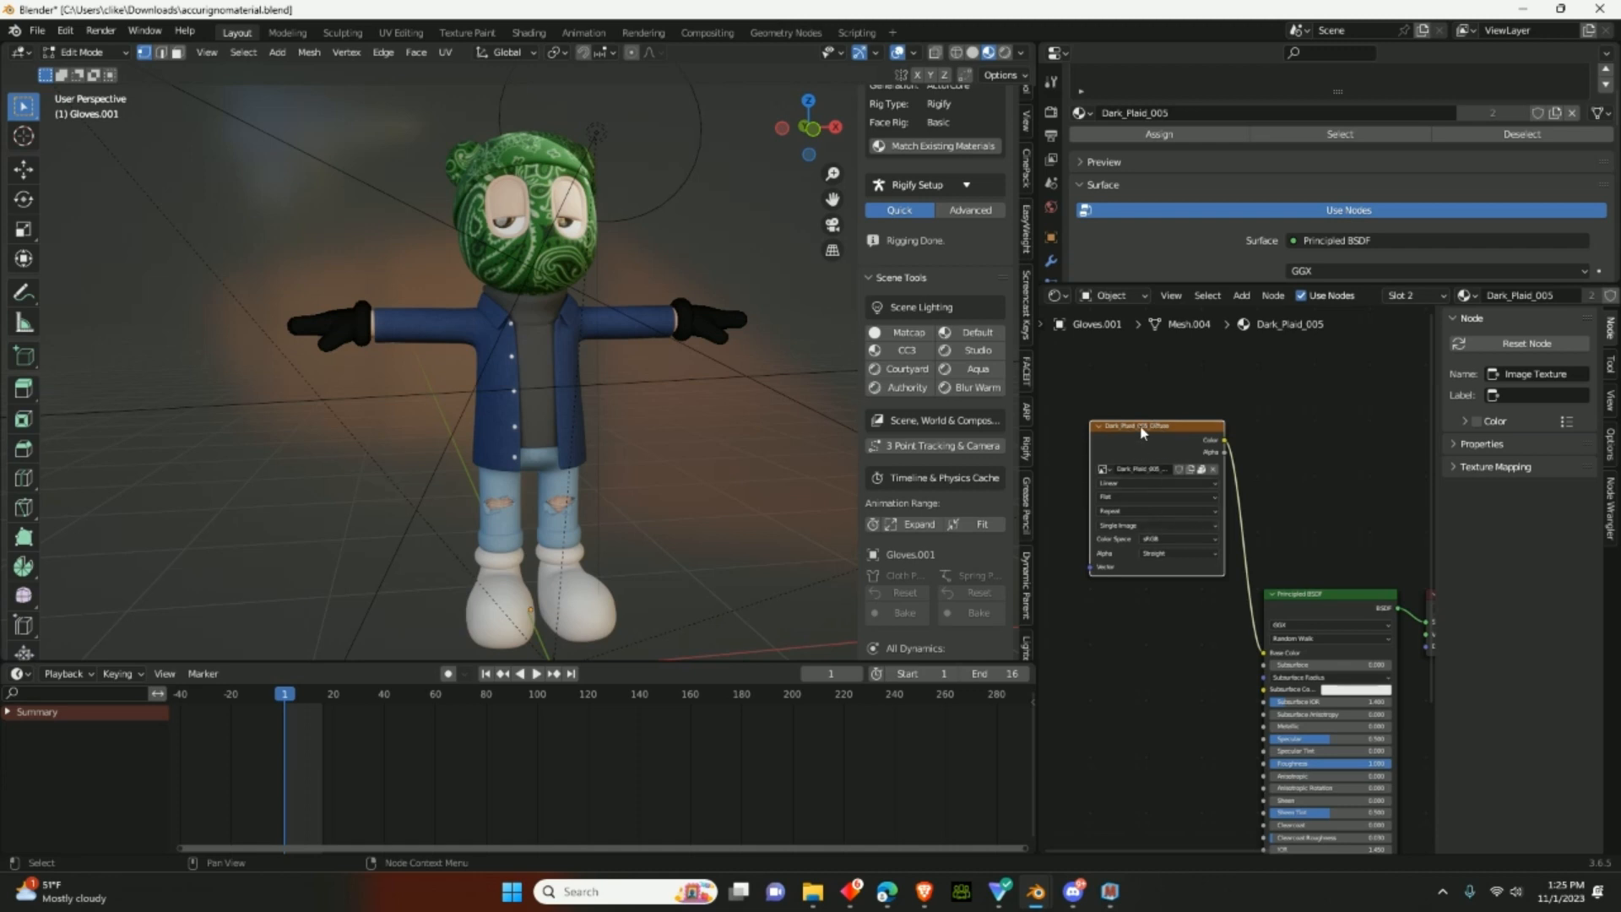
key("x")
middle_click_drag(1194, 521, 1107, 422)
middle_click_drag(1135, 595, 1172, 494)
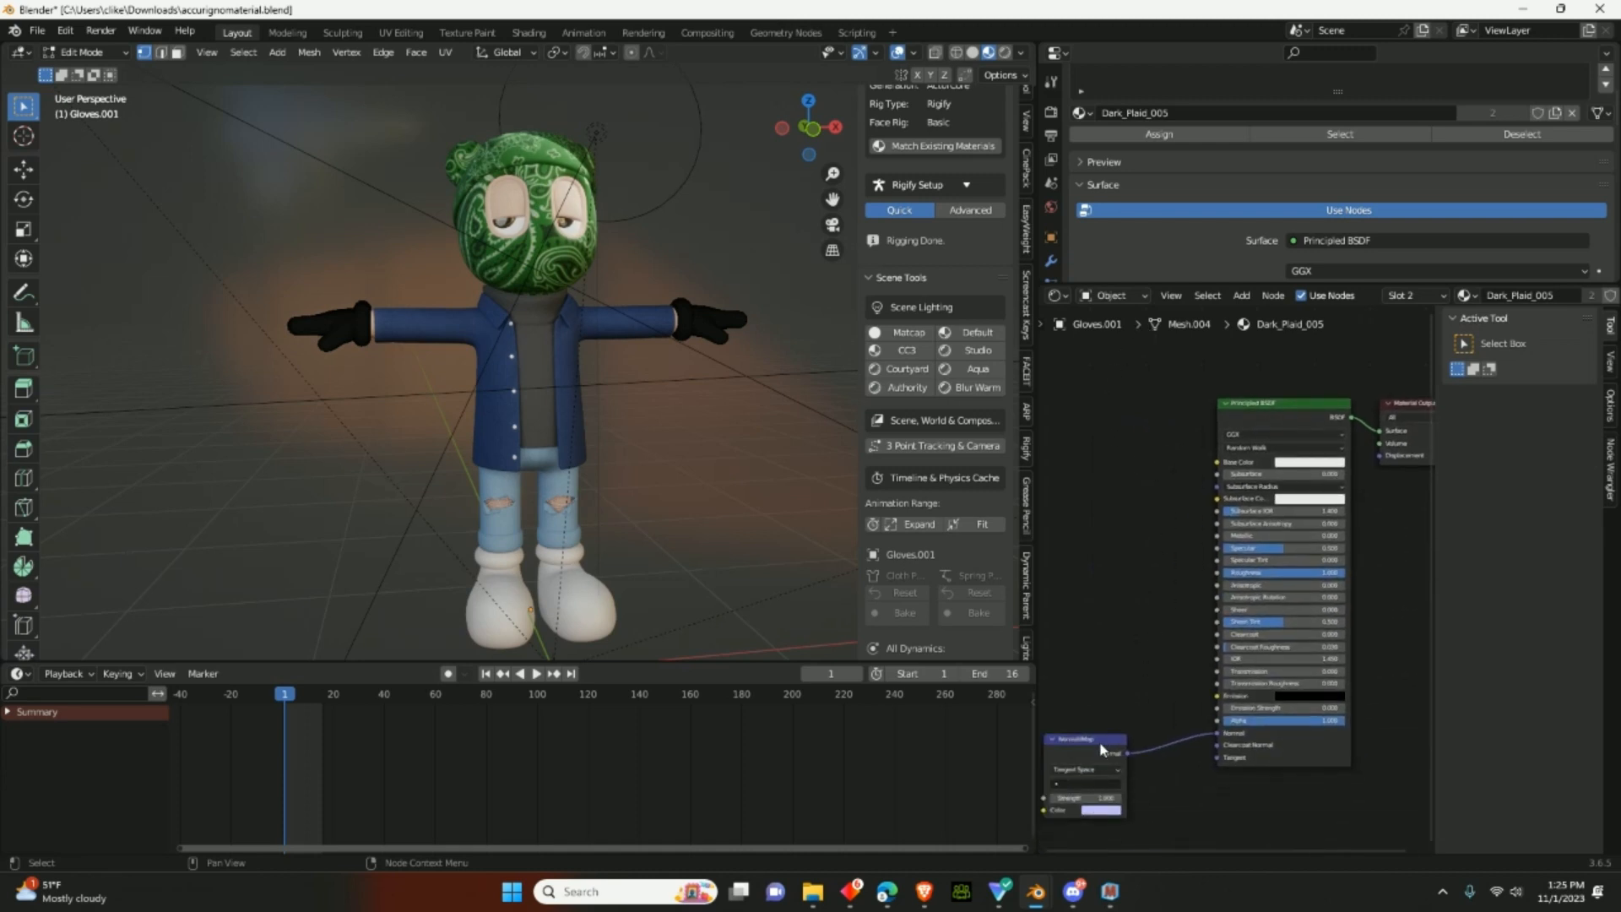
key("x")
middle_click_drag(1474, 590, 1334, 574)
scroll(1354, 611, "up", 2)
scroll(1344, 596, "down", 1)
scroll(1335, 559, "down", 2)
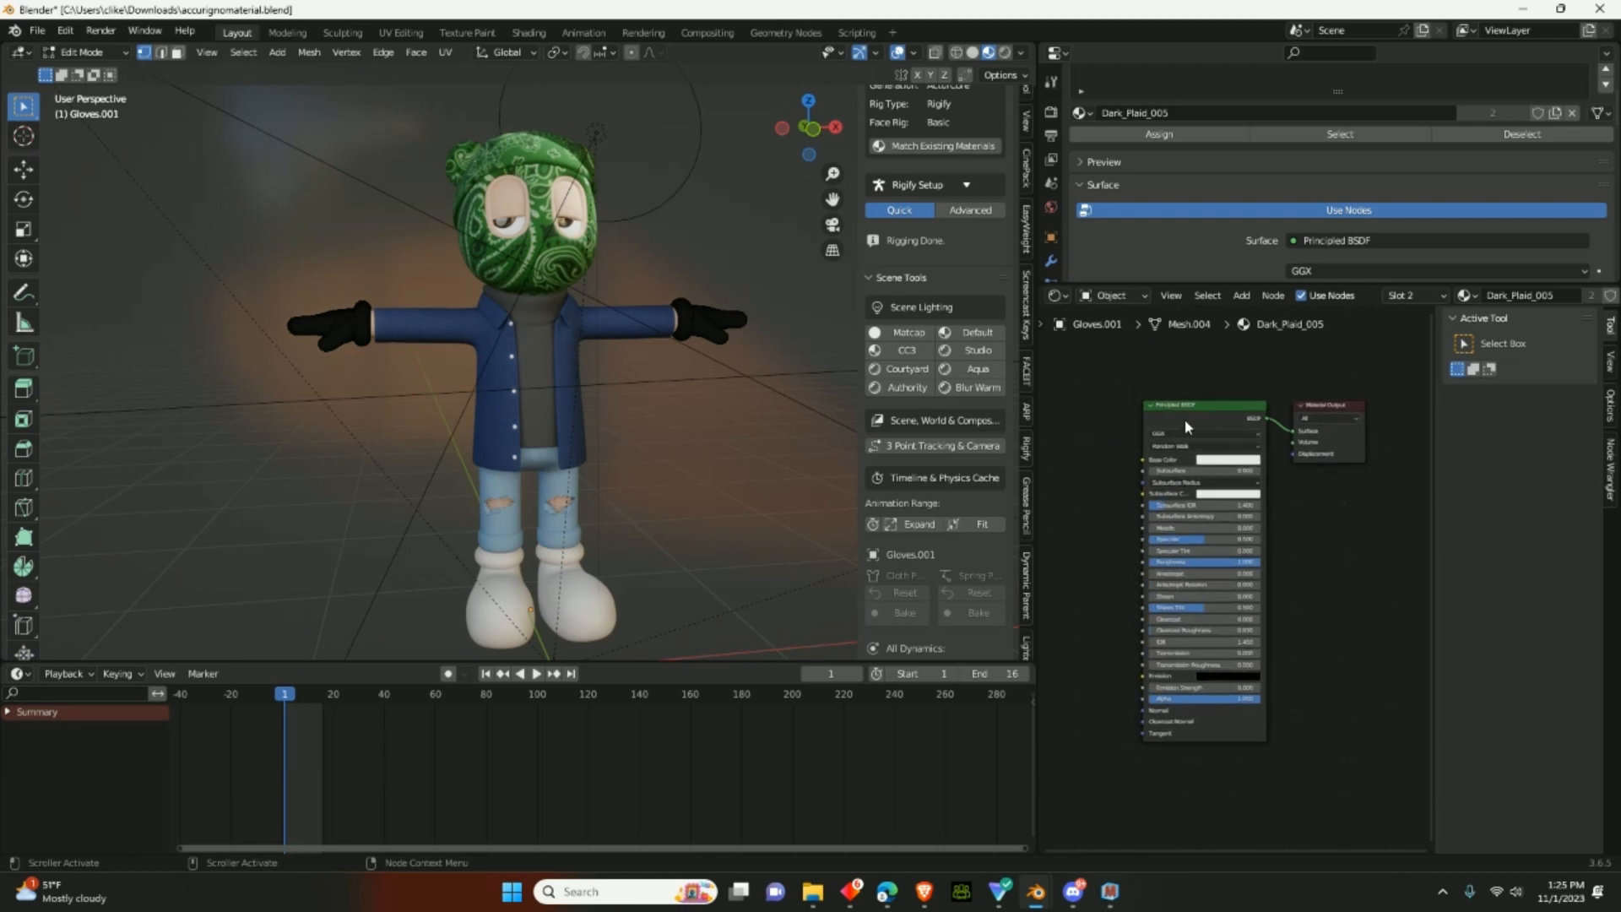
- Return to Object Mode, select the balaclava, and delete the bandana Image Texture node from its material
key("Tab")
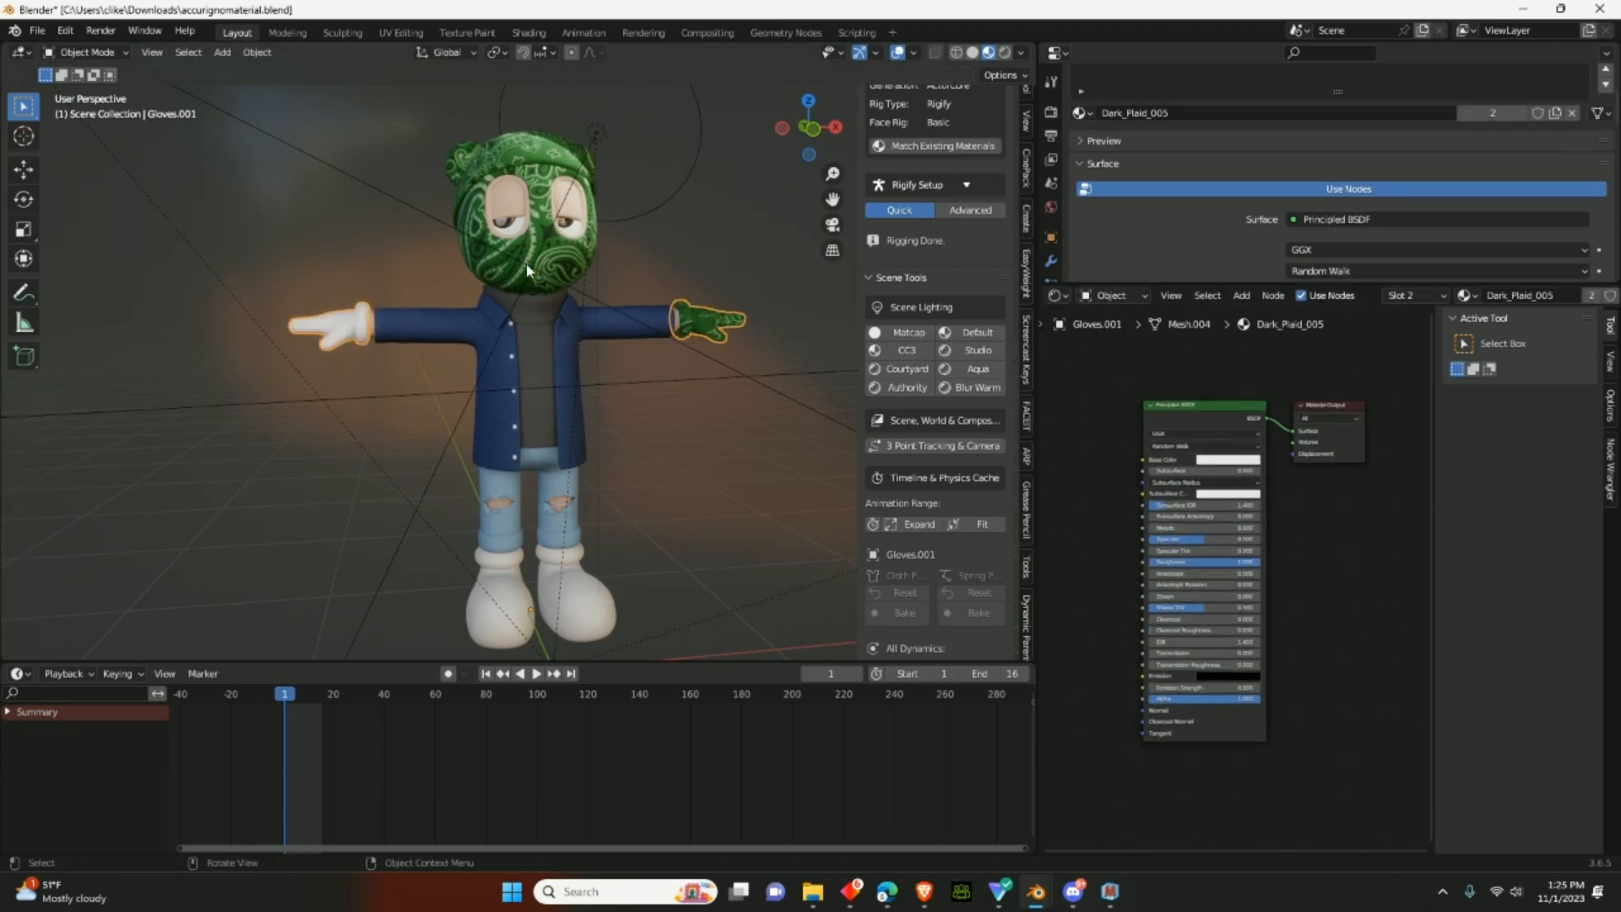
left_click(525, 263)
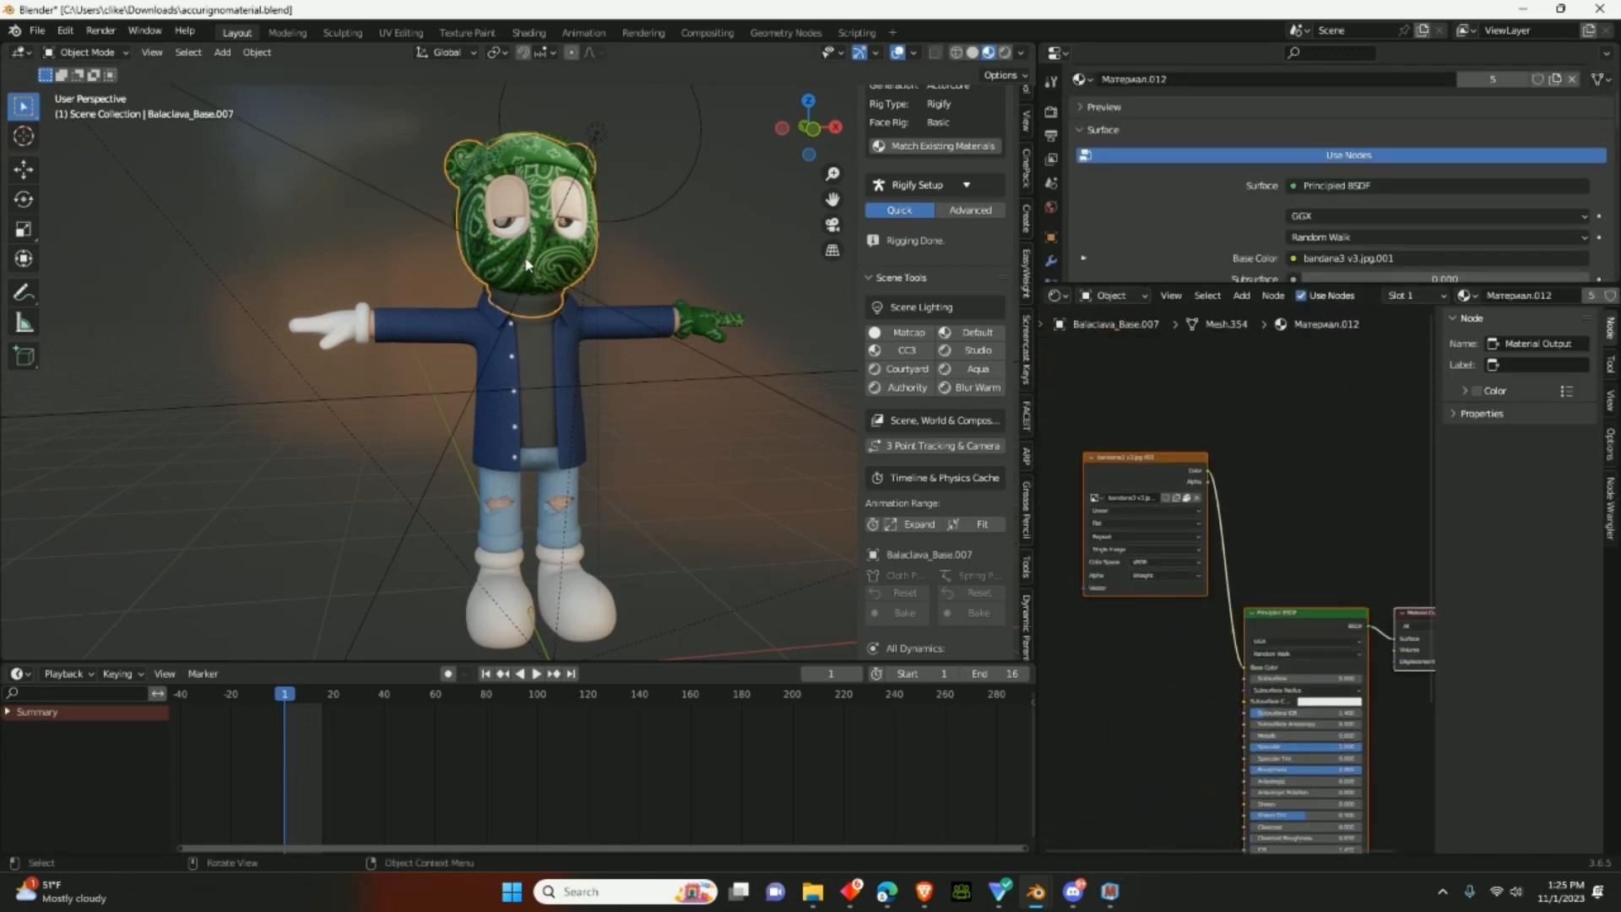
left_click(1158, 451)
left_click(1157, 451)
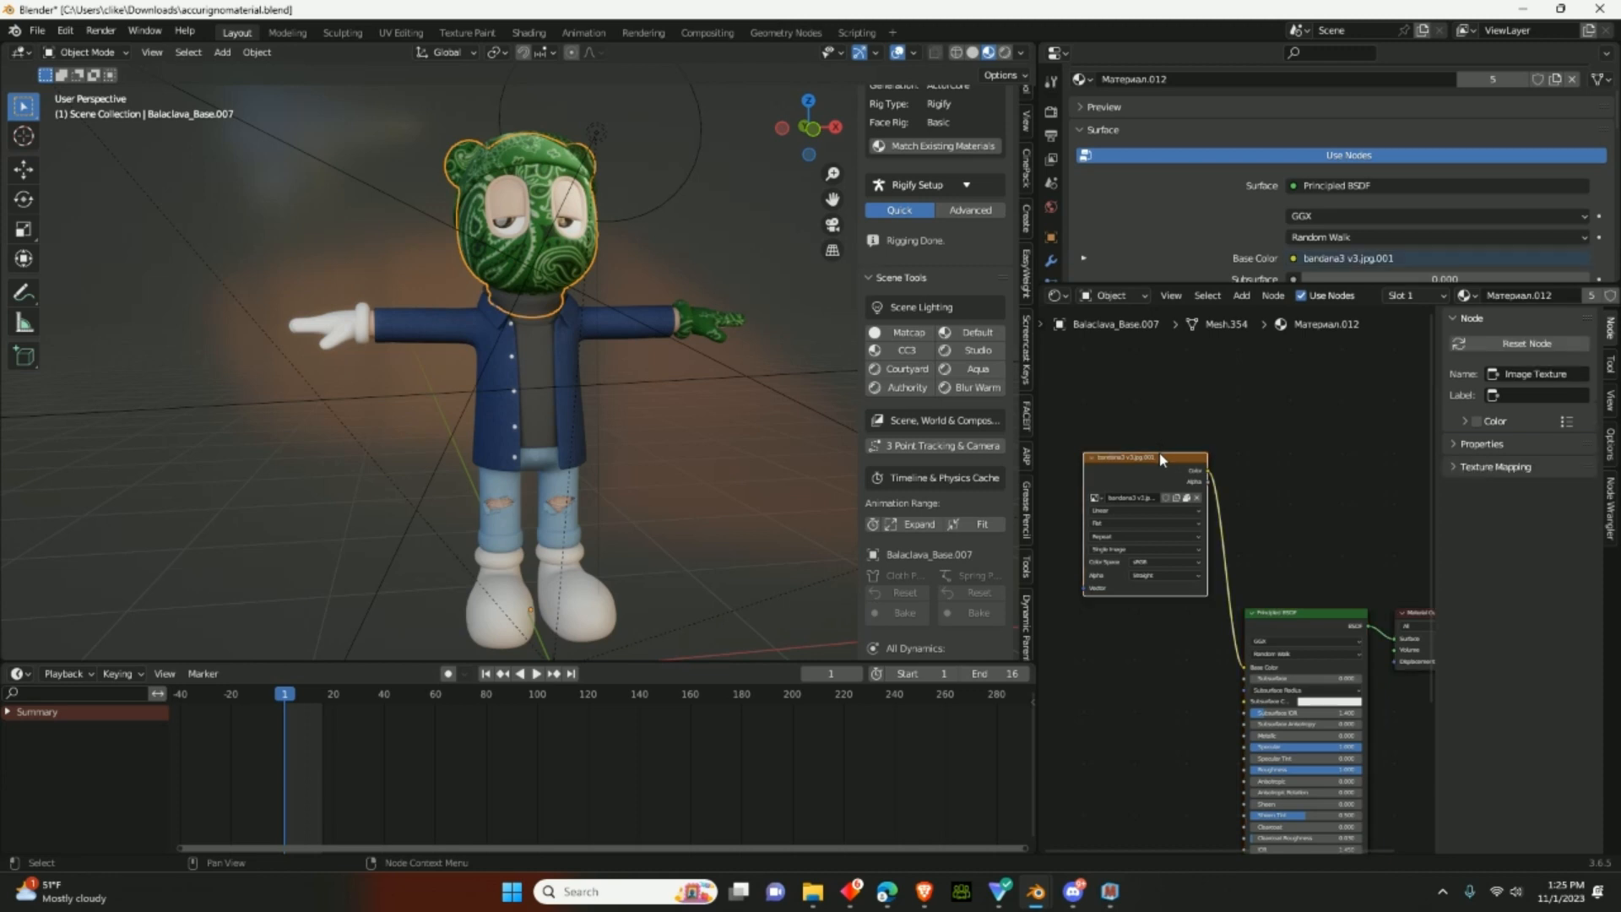
key("Delete")
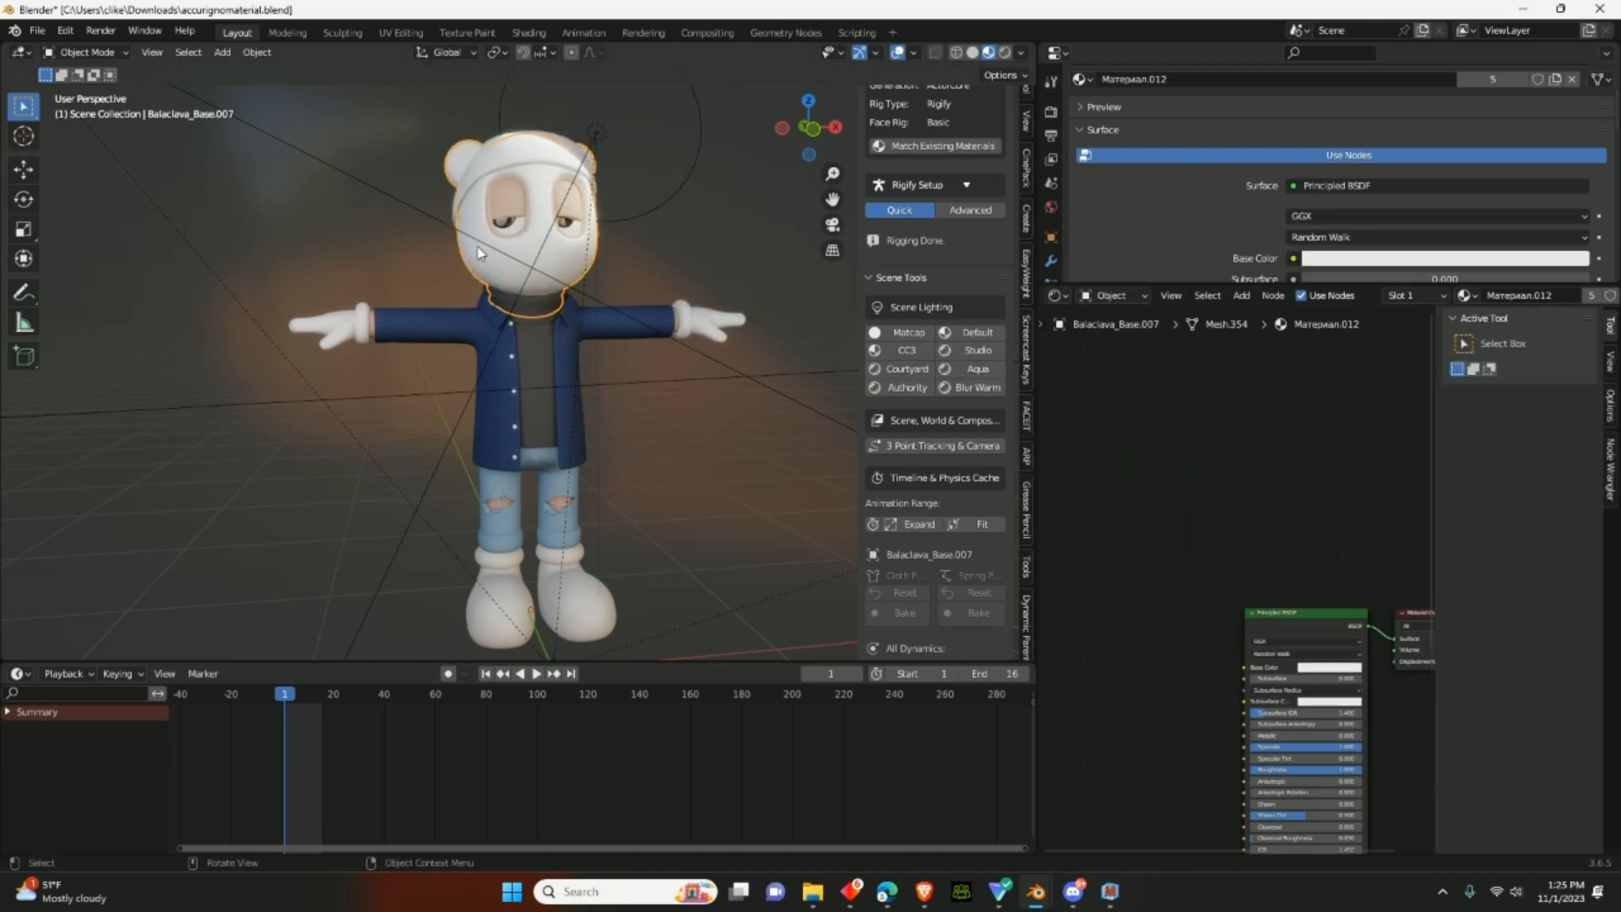
- Select the key light and move it farther out and up from the character
left_click(507, 269)
middle_click_drag(506, 265, 442, 276)
scroll(442, 275, "down", 4)
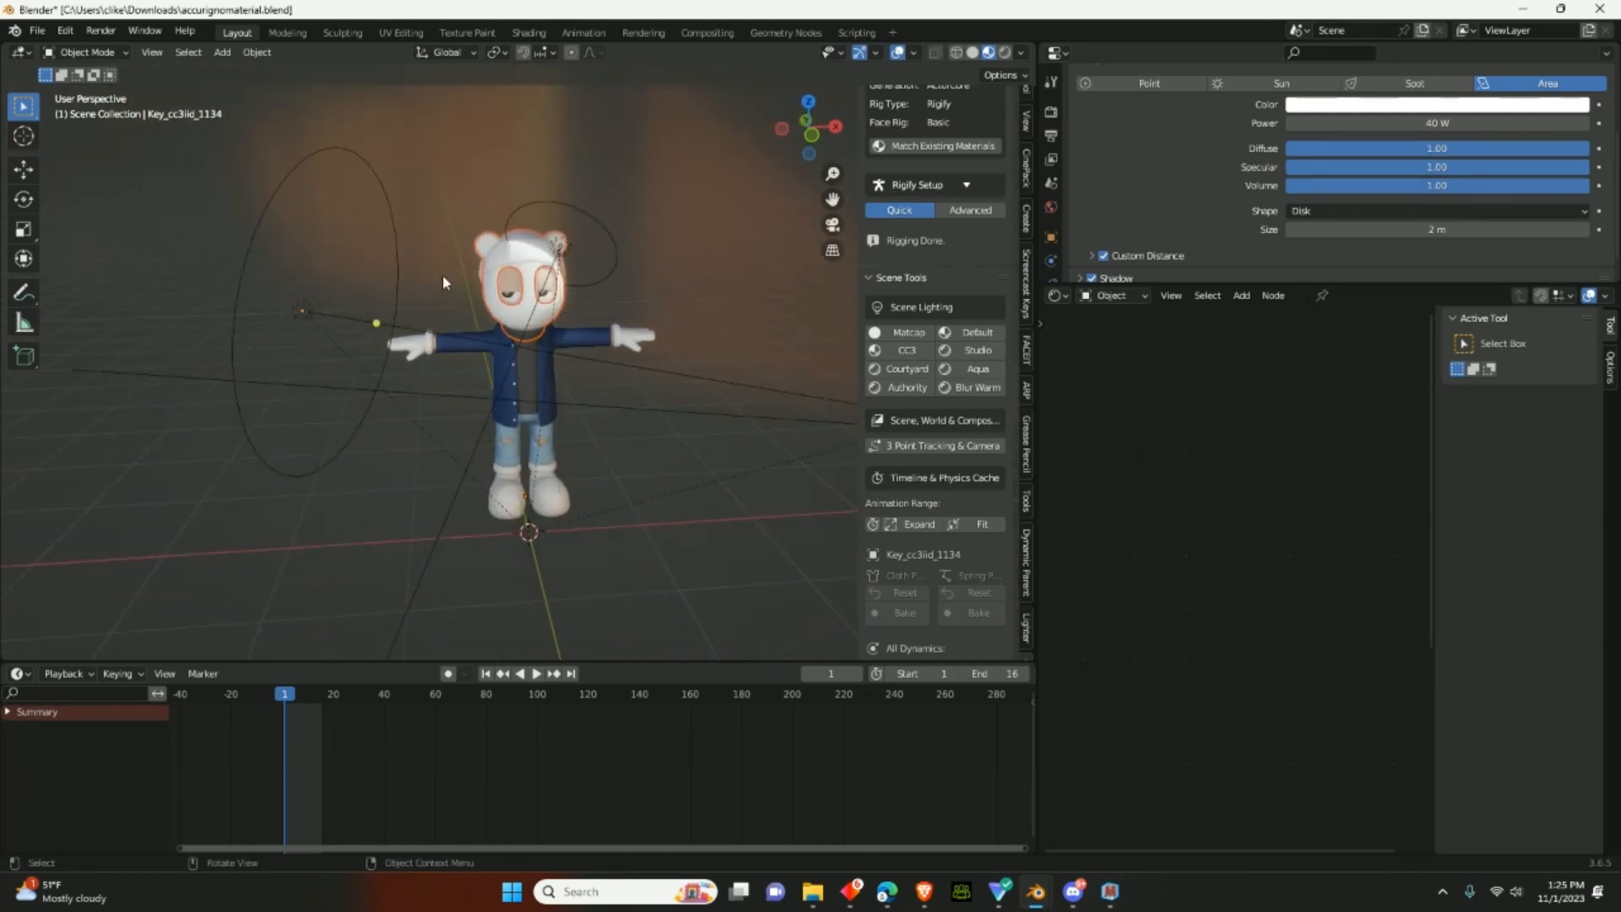
left_click(346, 323)
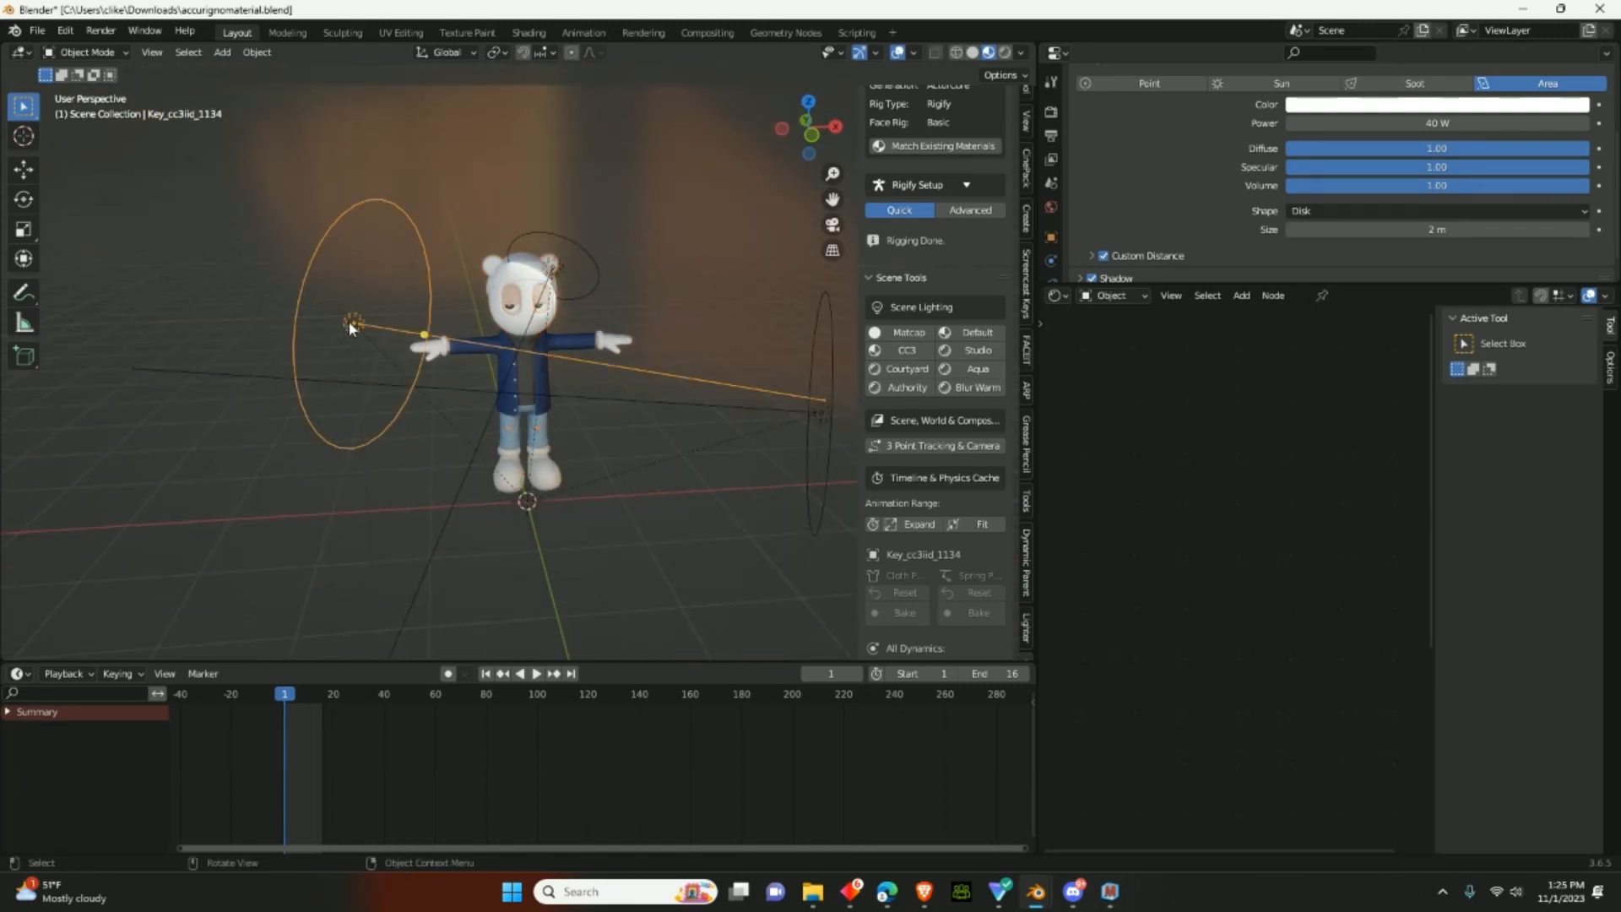
key("g")
left_click(84, 223)
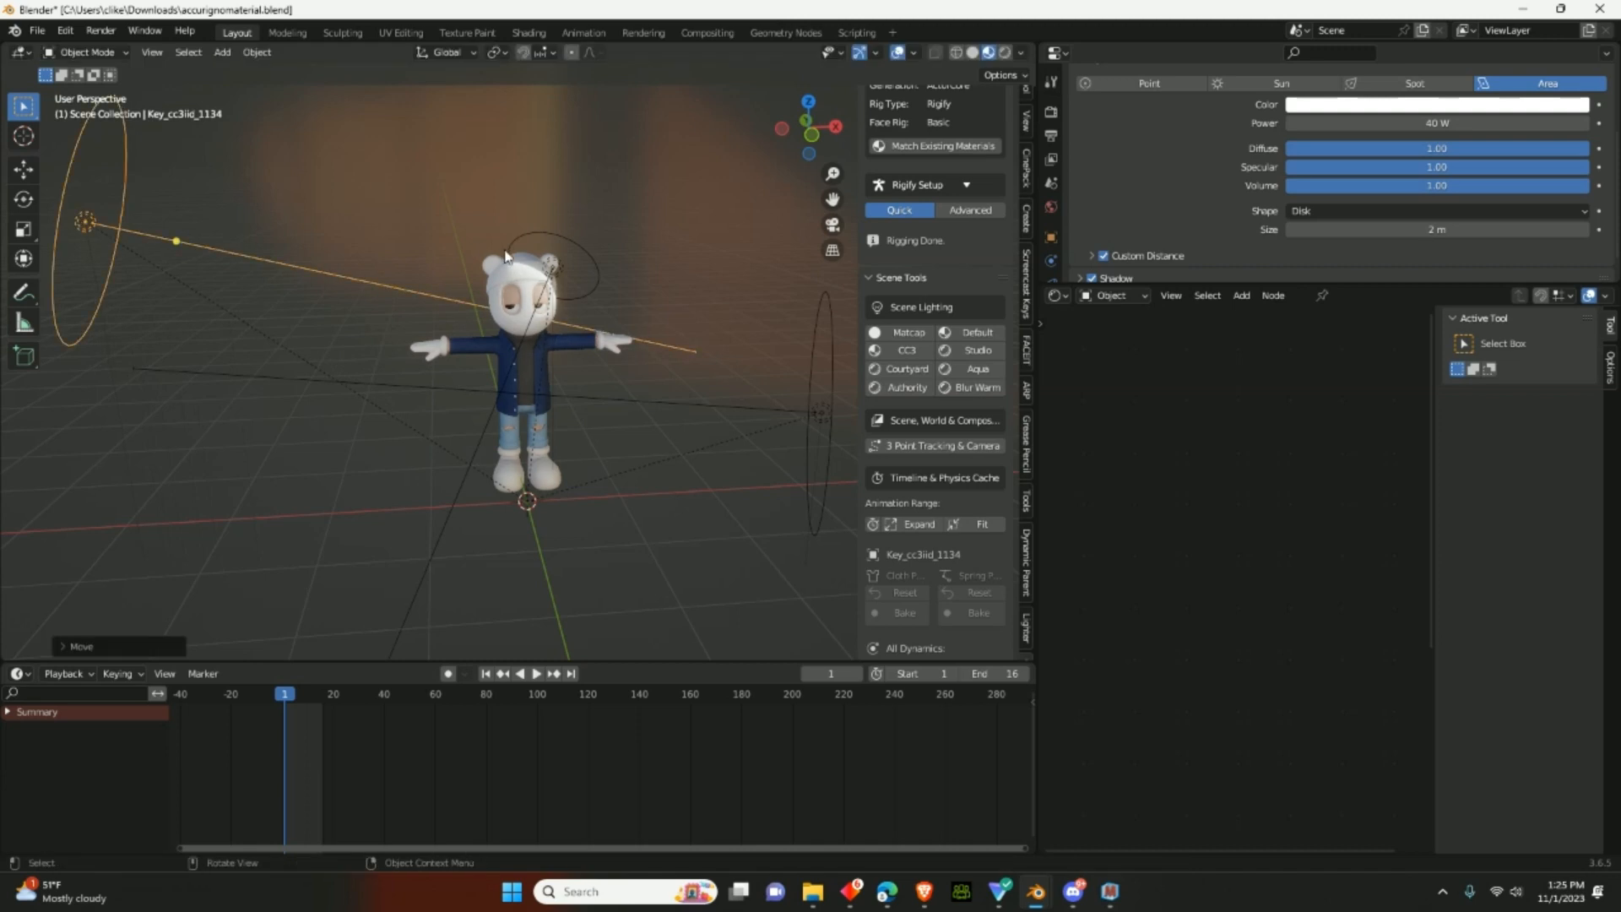
- Move the back light up and away from the character, and reposition the fill light lower in the scene
left_click(564, 239)
key("g")
left_click(823, 106)
scroll(543, 383, "up", 3)
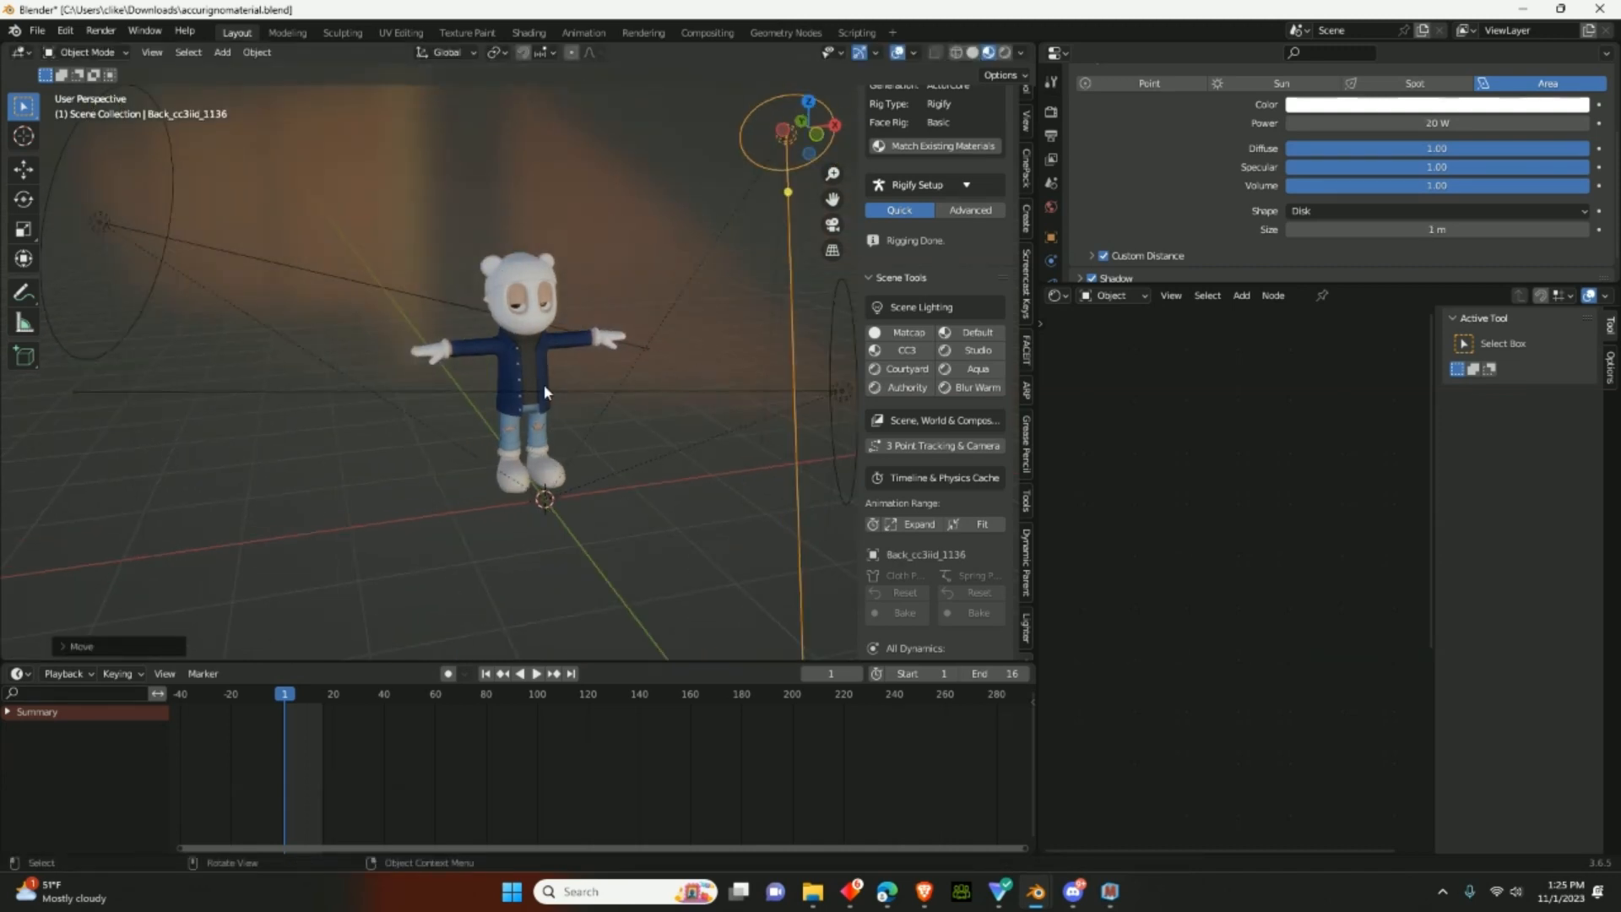
left_click(589, 515)
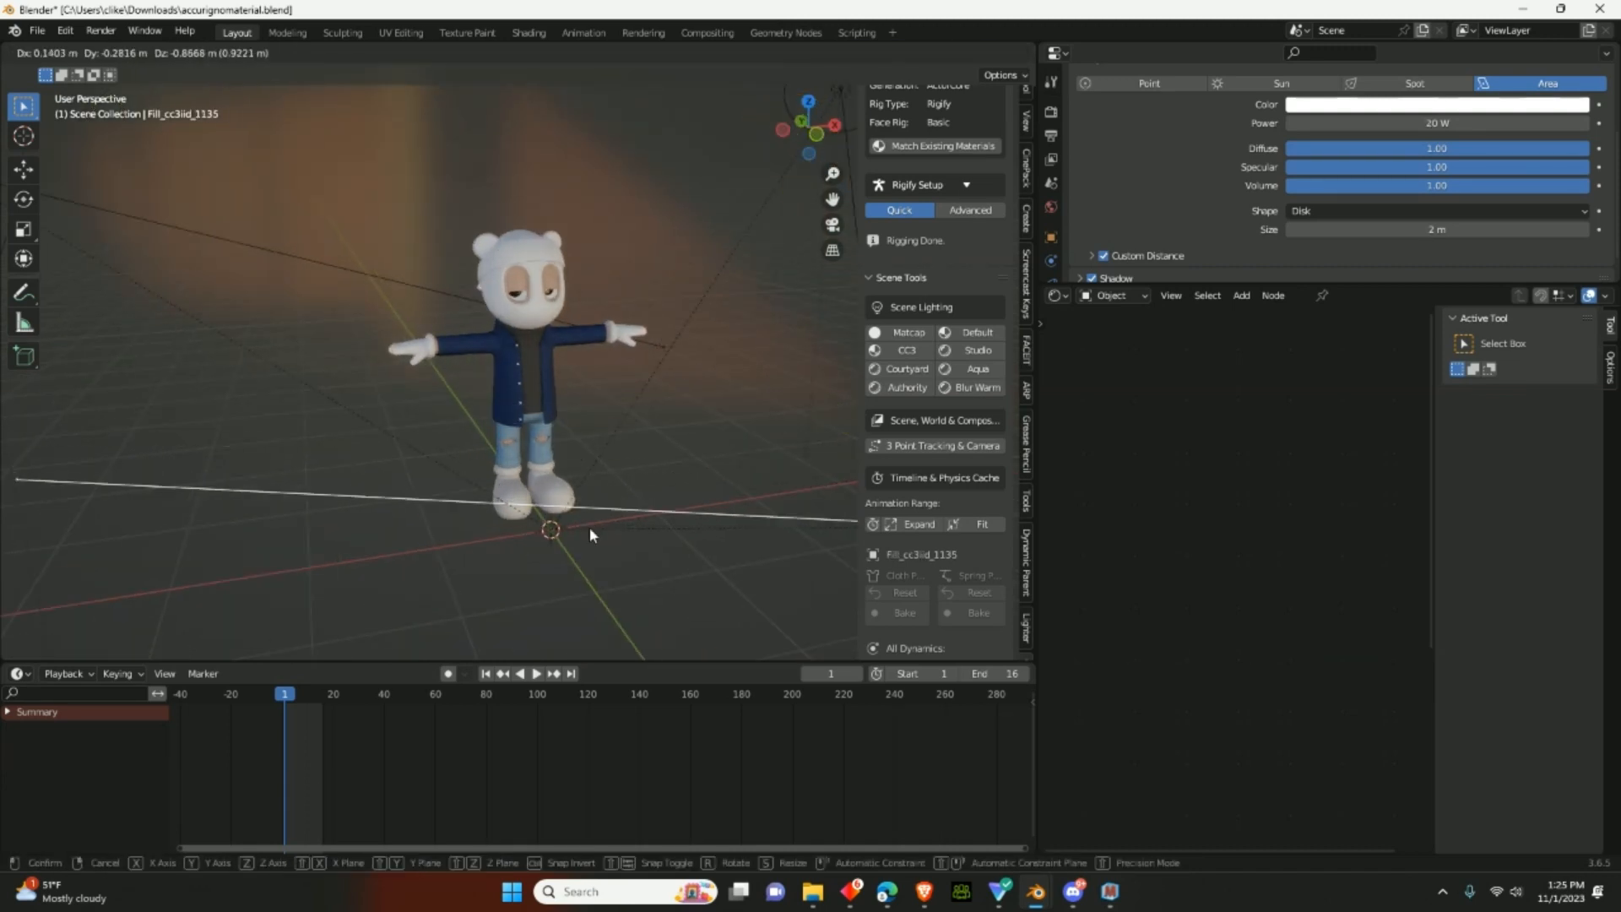
scroll(557, 353, "up", 3)
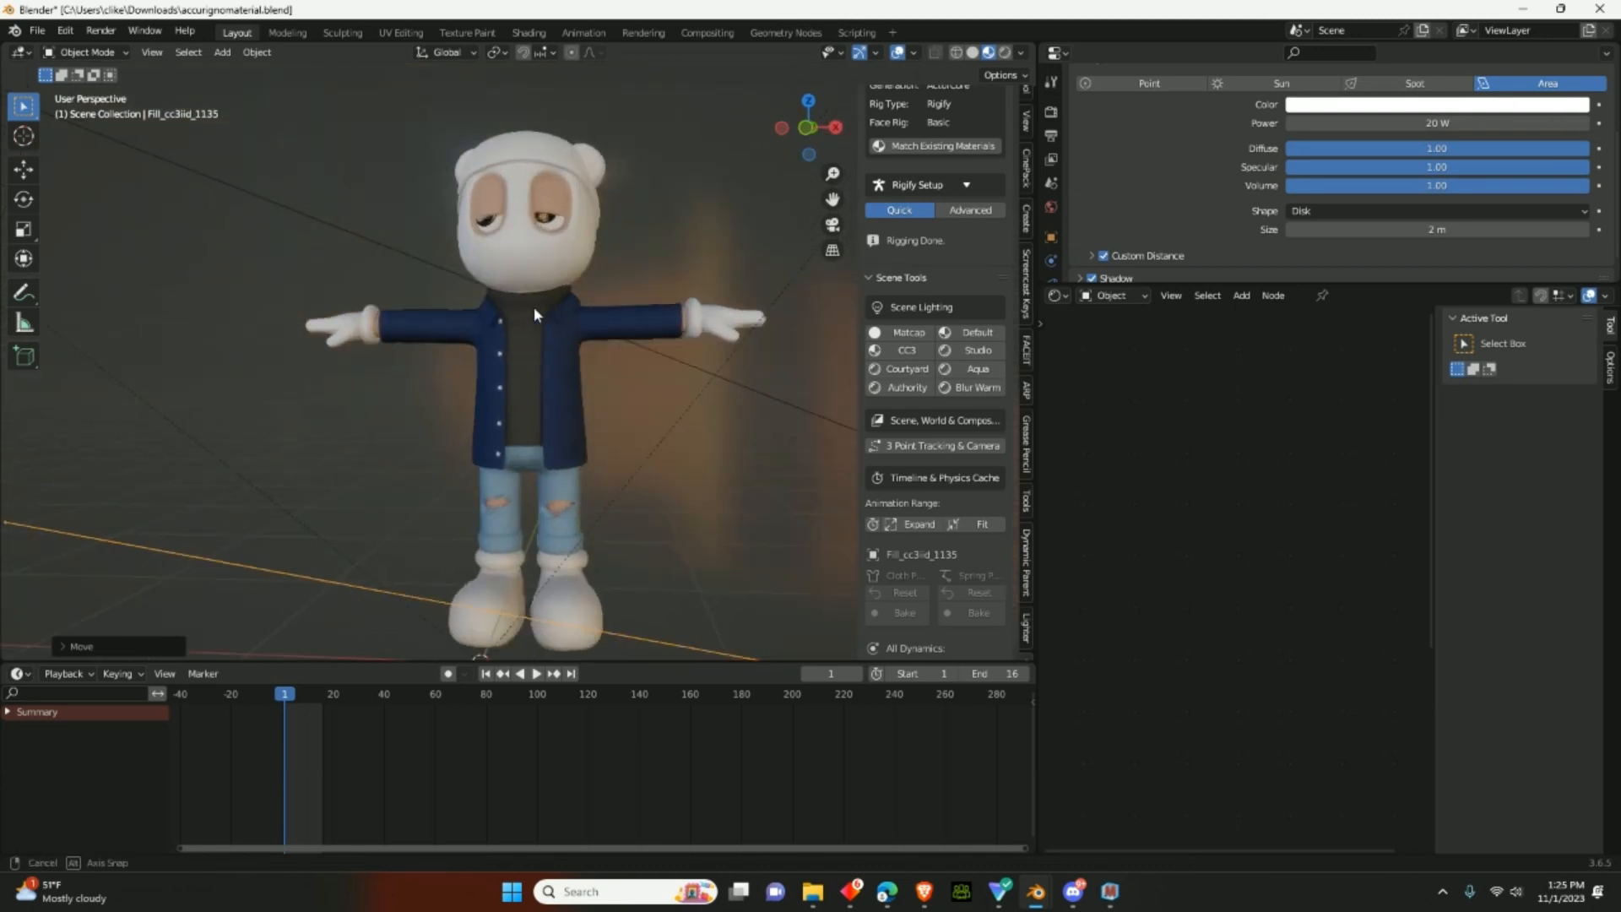
- Select the balaclava again and bring its material's remaining nodes into view
left_click(540, 258)
middle_click_drag(540, 259, 555, 259)
middle_click_drag(1248, 570, 1143, 427)
scroll(1143, 431, "down", 2)
scroll(1142, 432, "down", 1)
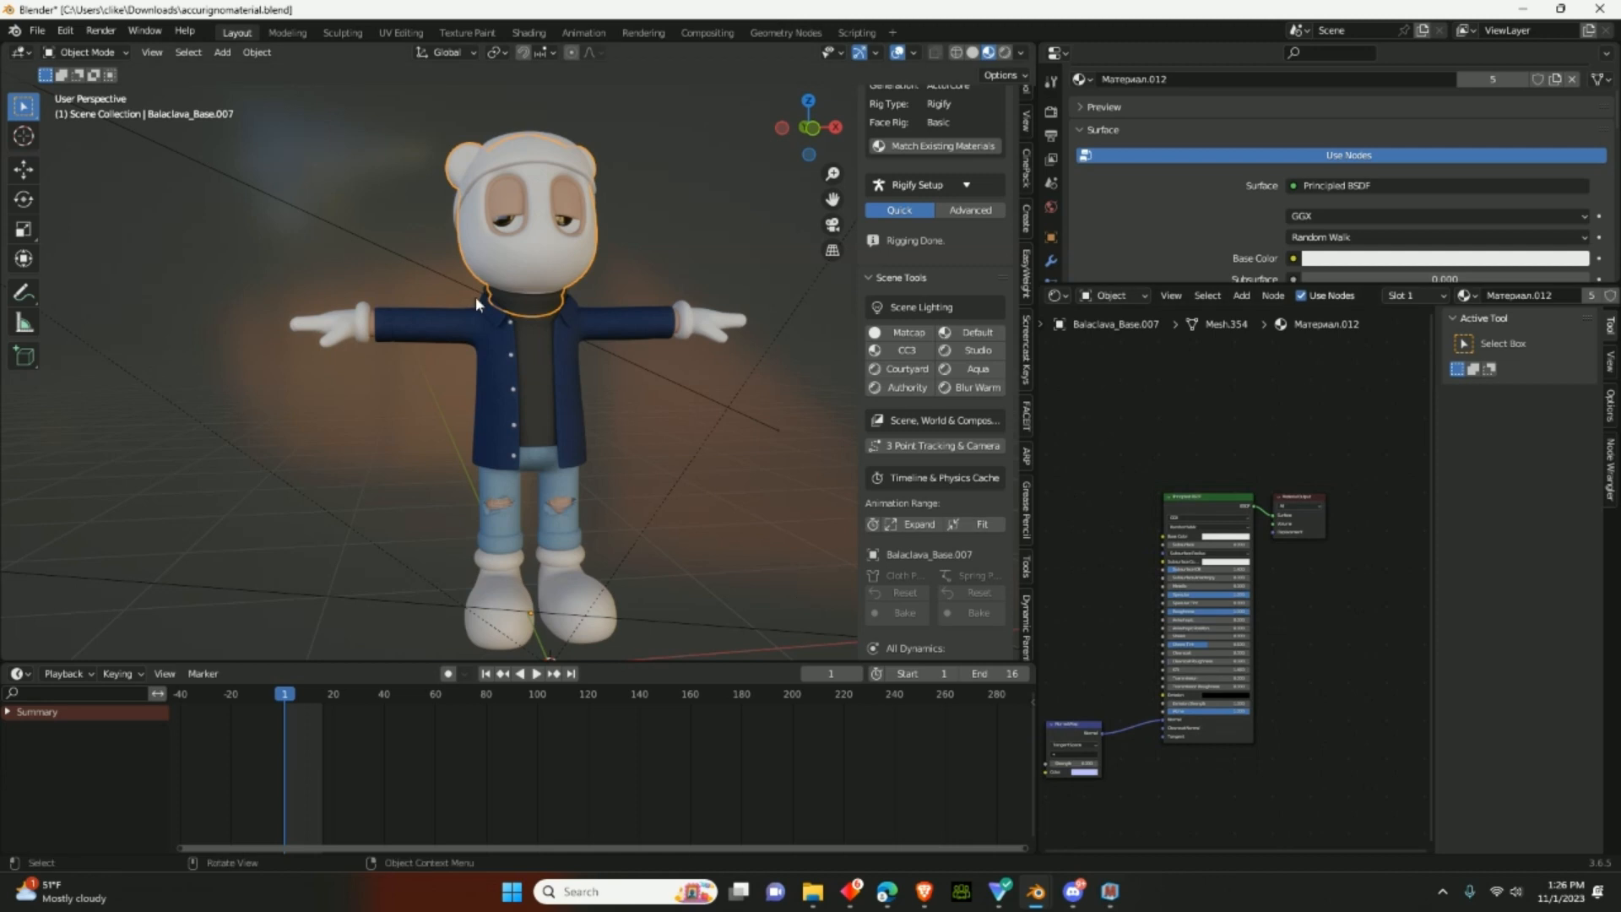
- Search the add-ons in Preferences for "NOD" and expand the Node Wrangler entry's details
left_click(63, 31)
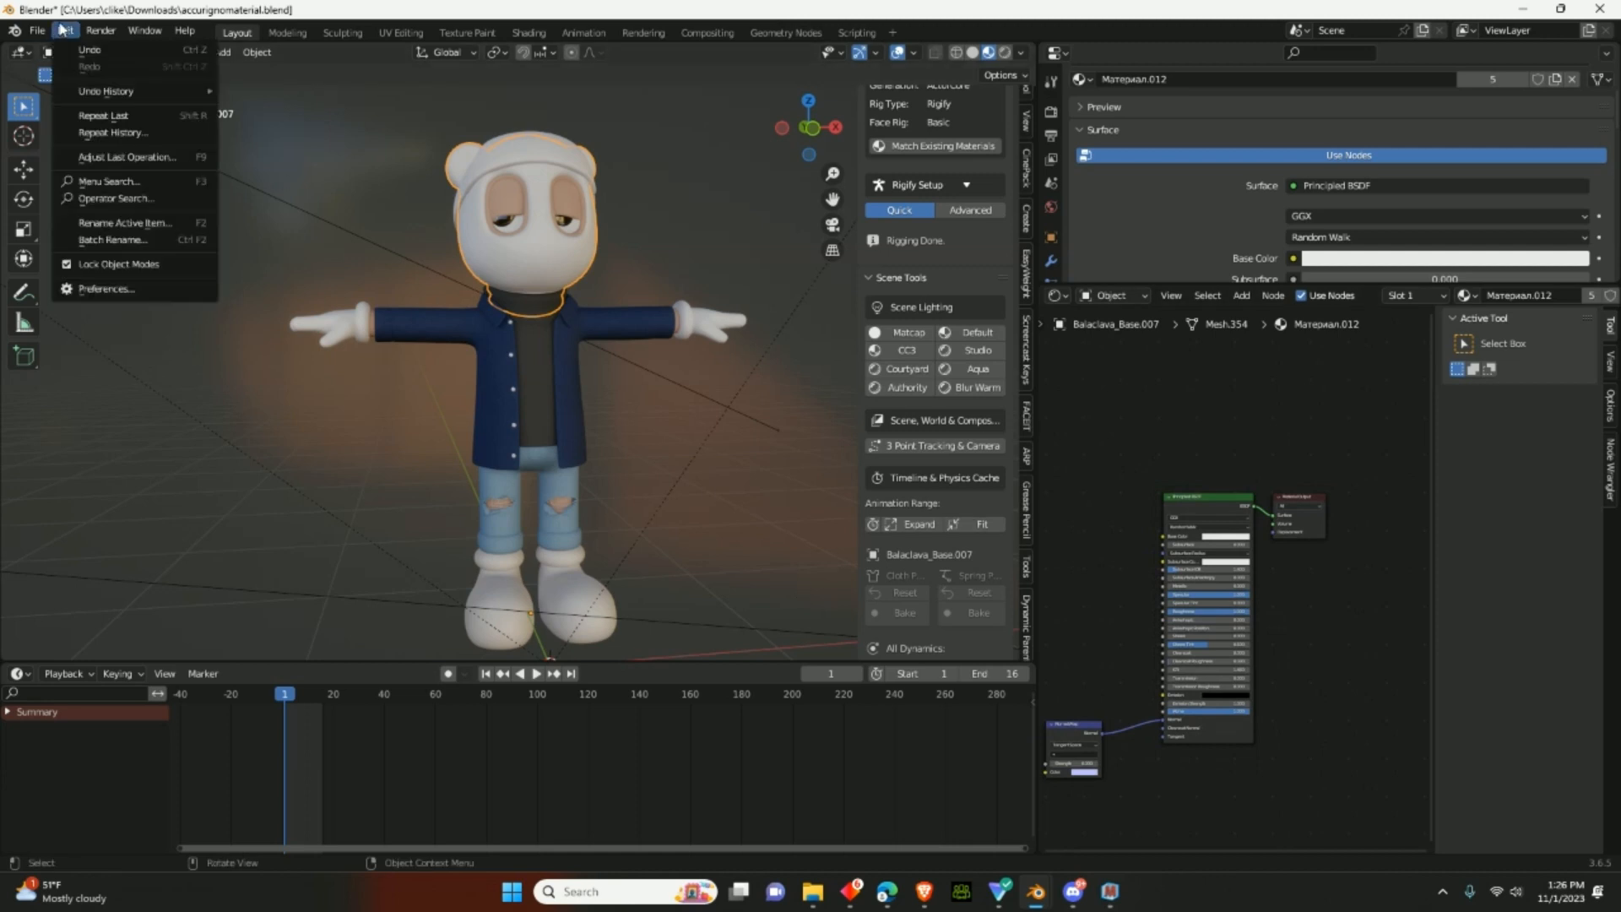
left_click(107, 290)
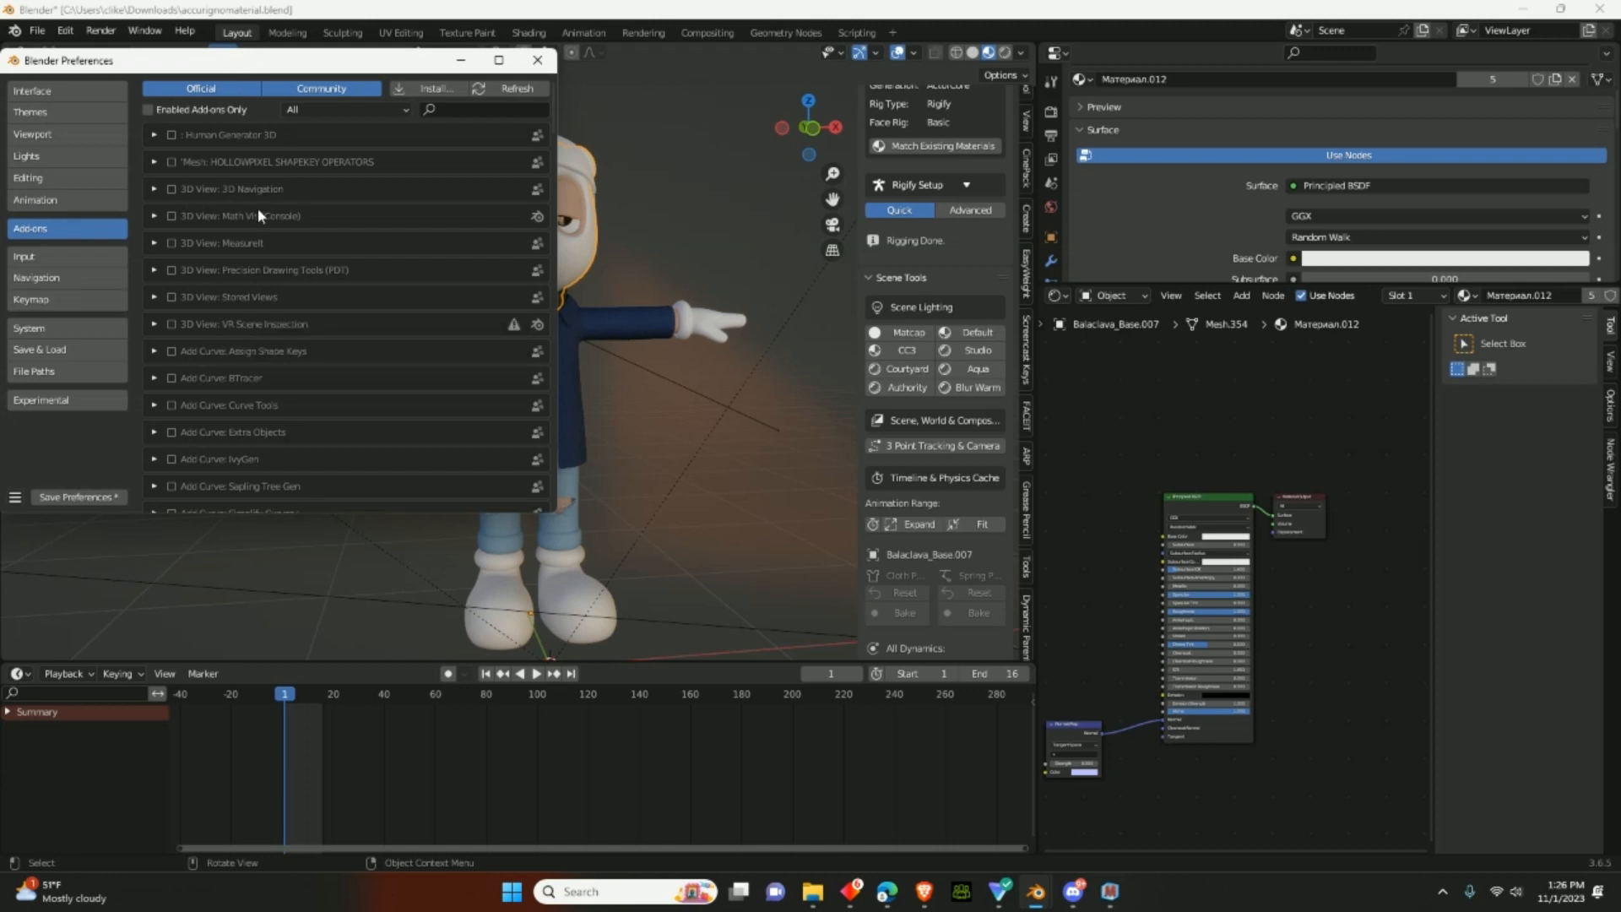
left_click(474, 108)
type("NOD")
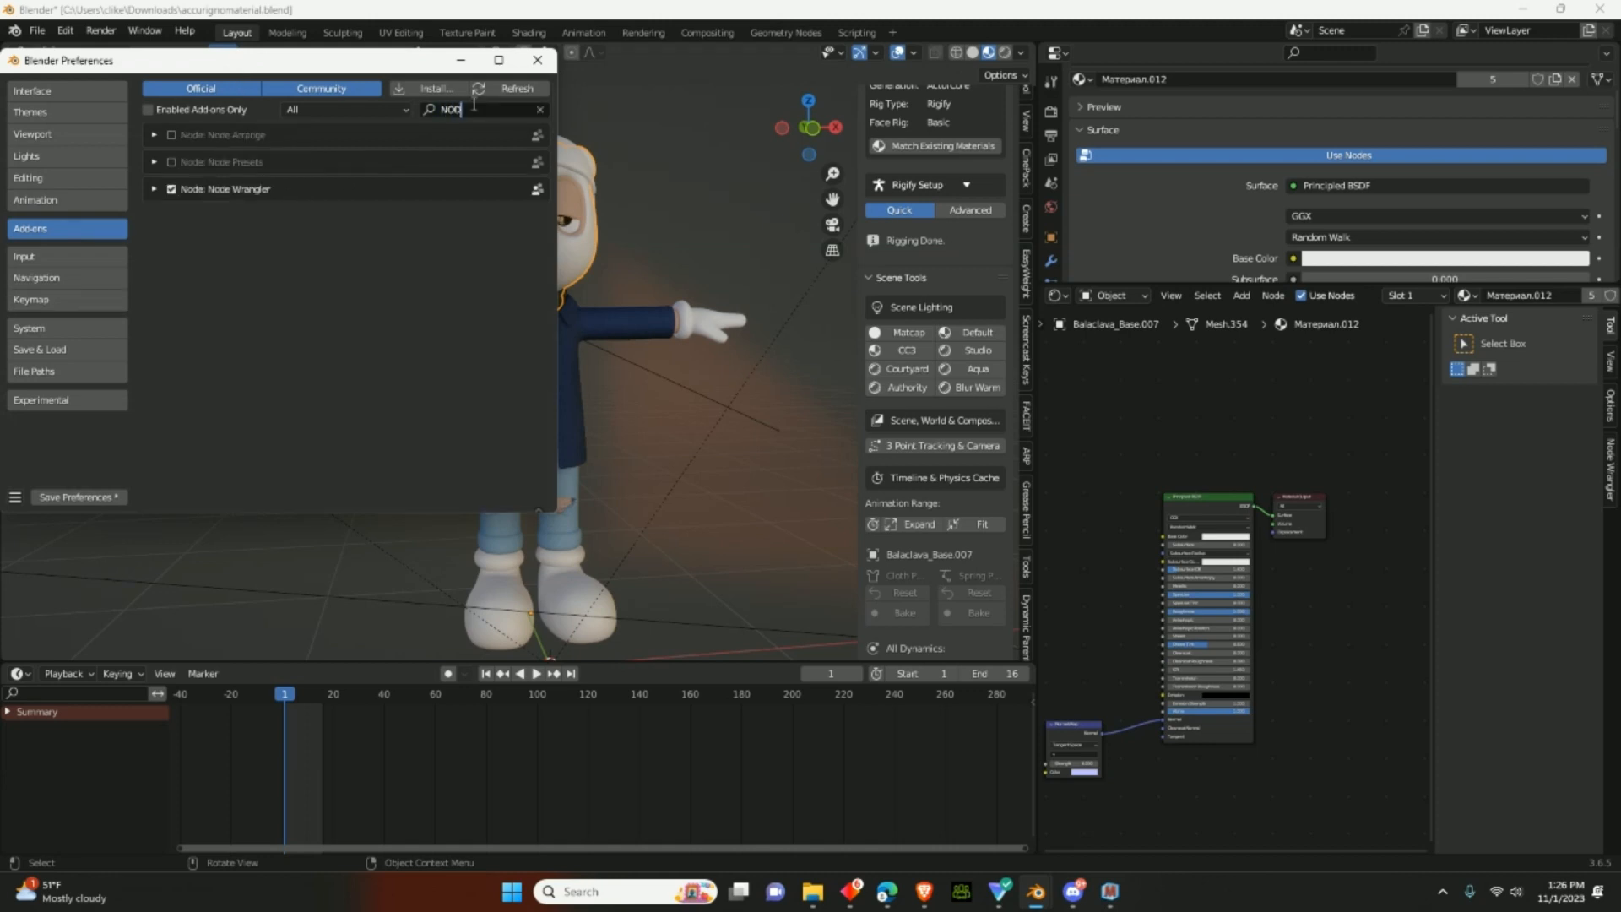
left_click(154, 190)
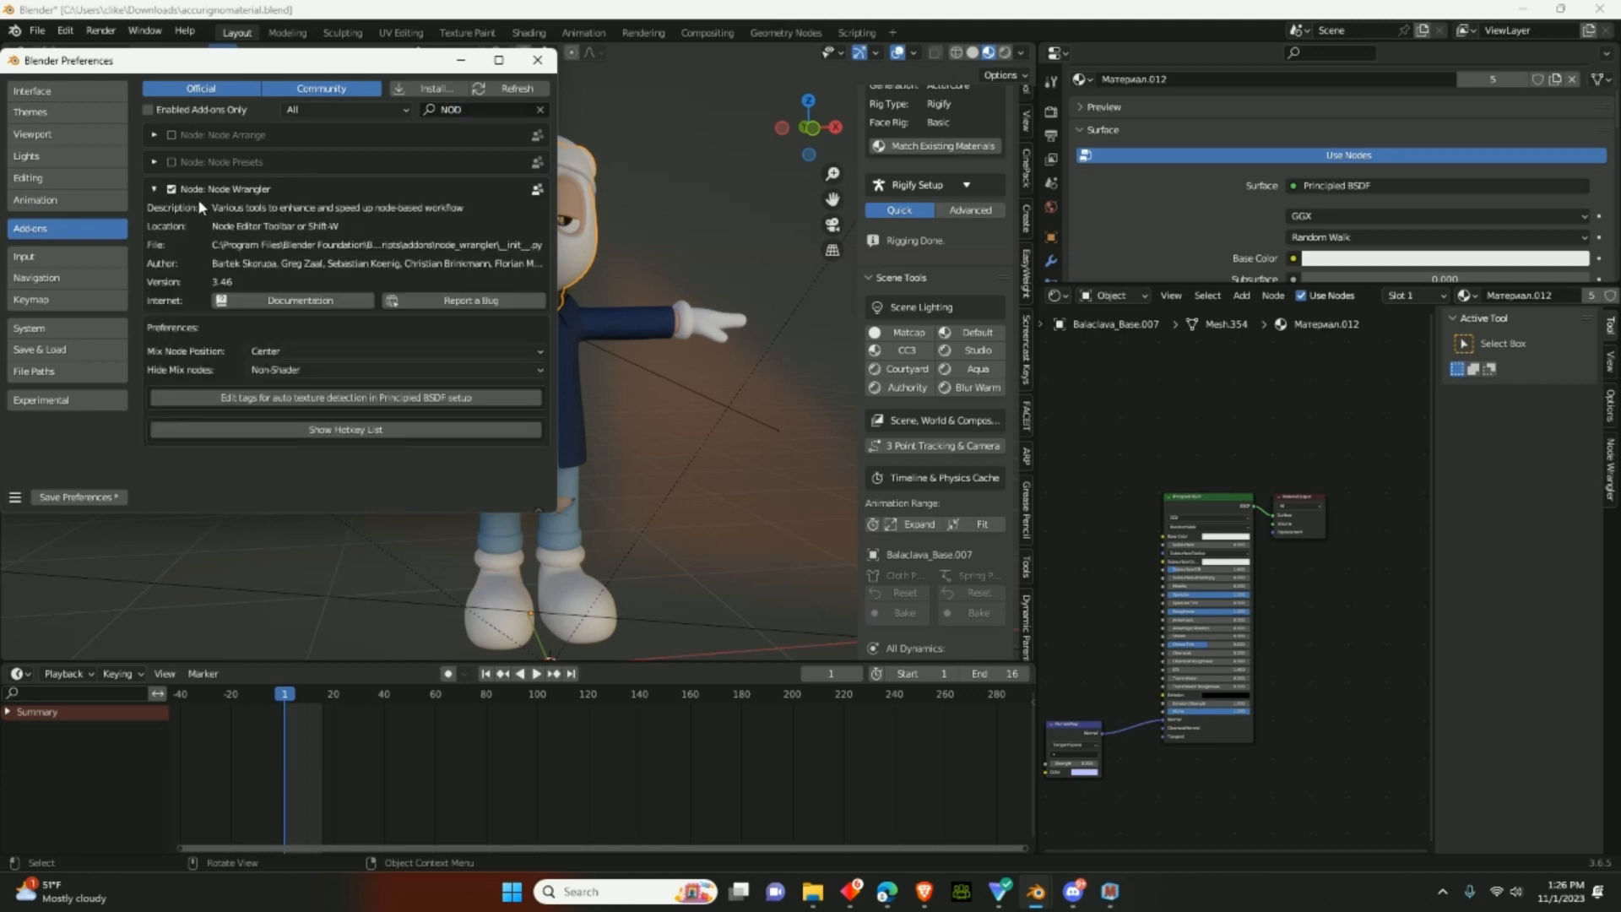
- Collapse the Node Wrangler add-on's details and close the Preferences window
left_click(154, 189)
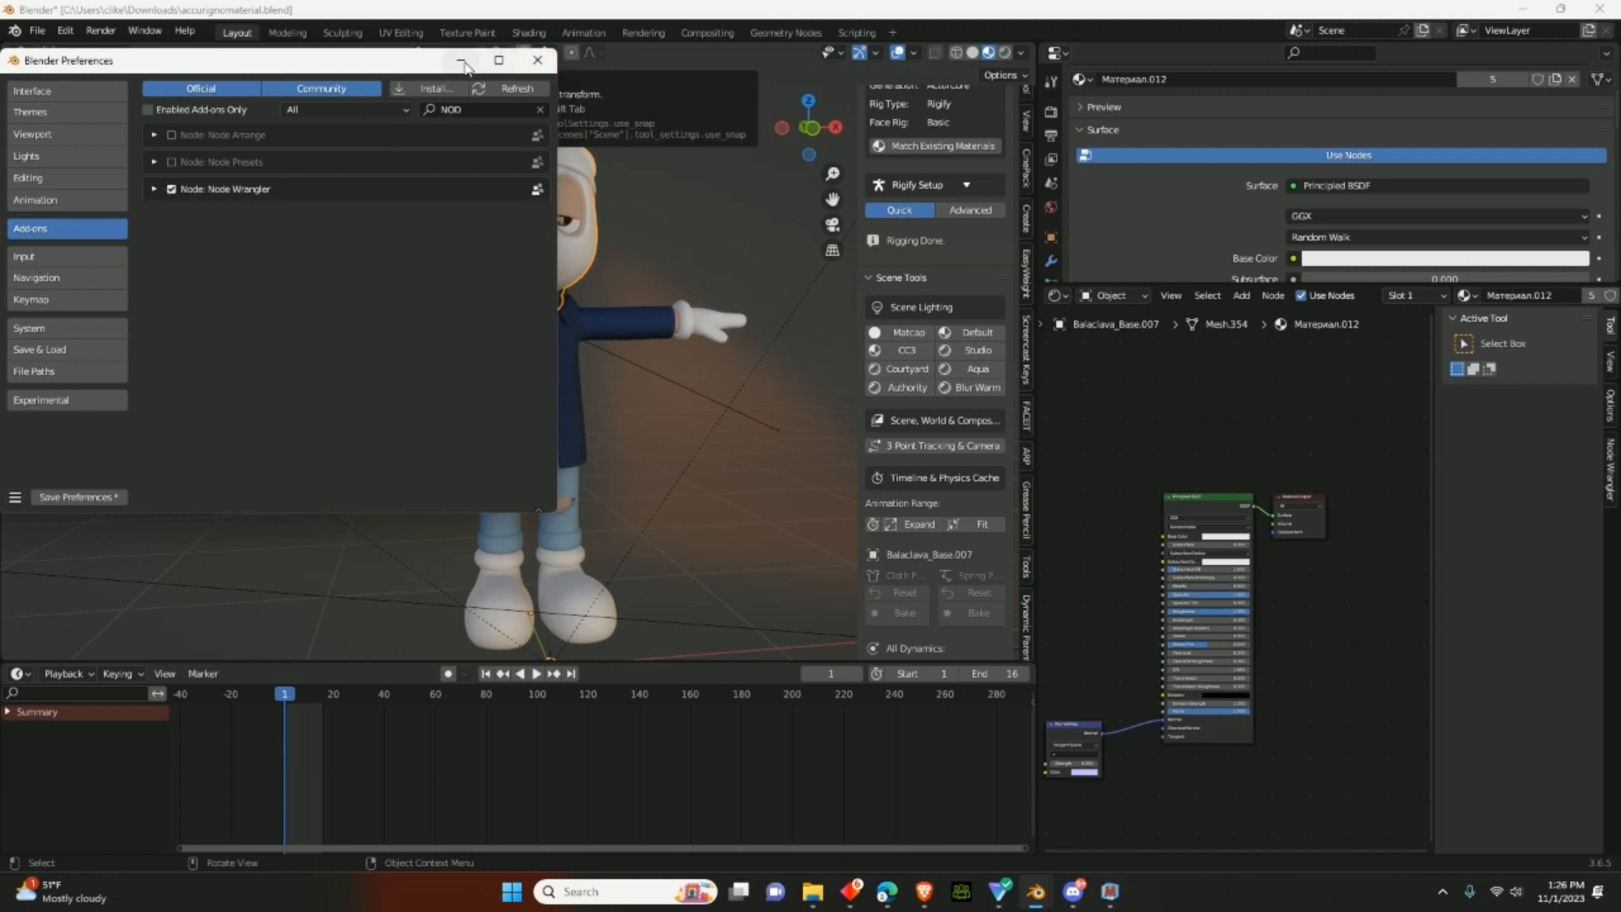
left_click(537, 60)
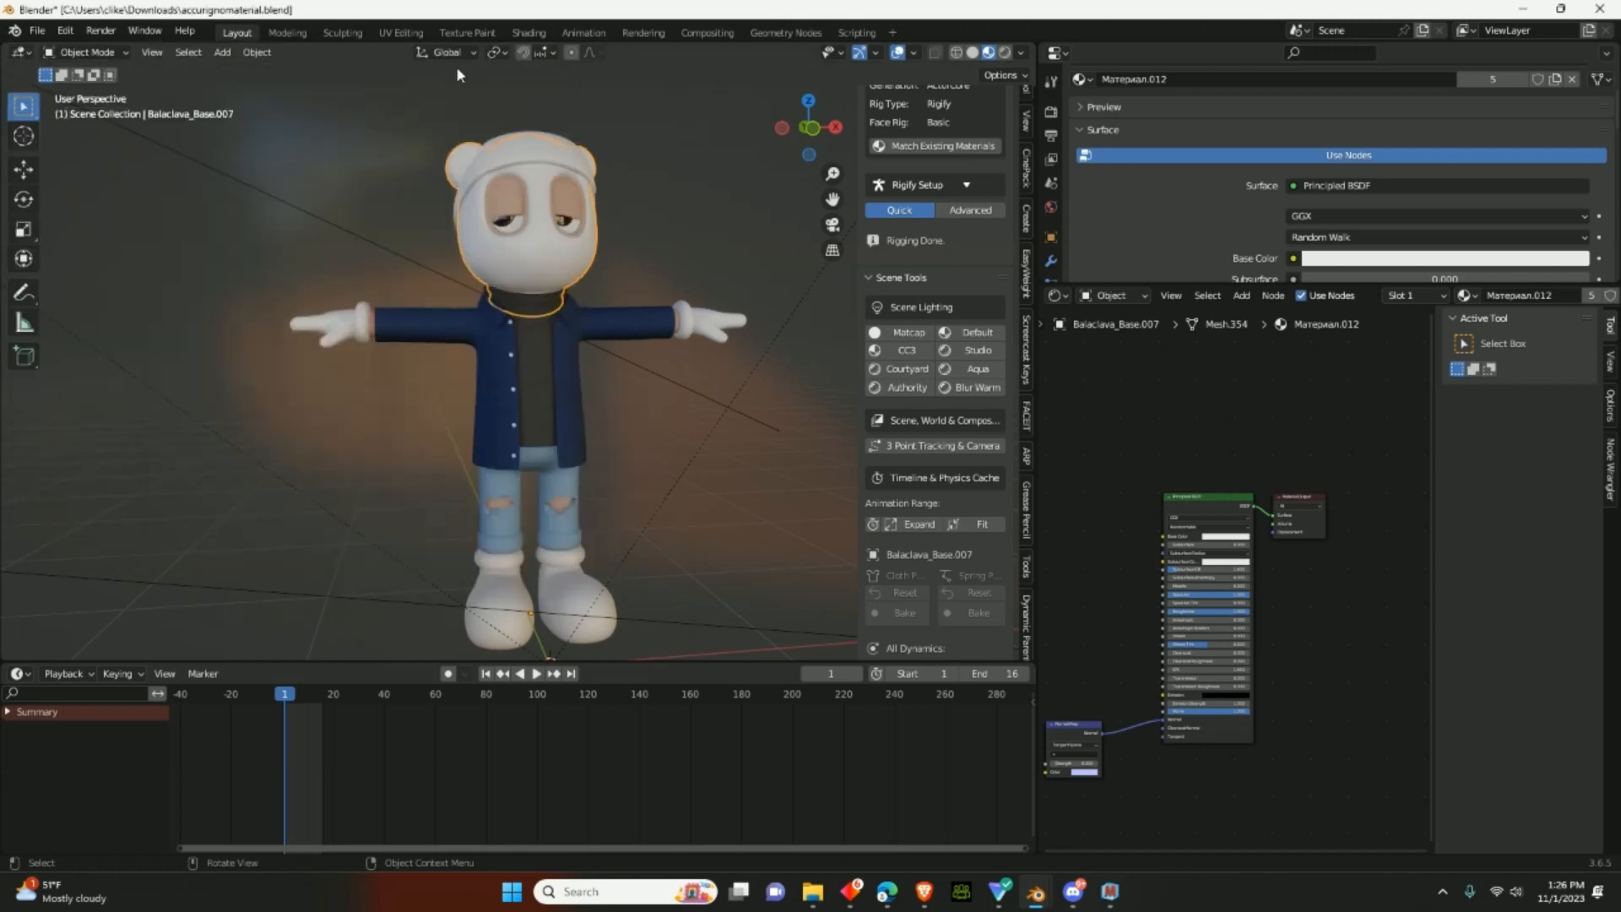
- Run Principled Texture Setup on the balaclava's Principled BSDF with the BlendBeast Sample maps, ao through smoothness, from the desktop's BallisticBaseMaps folder
left_click(1213, 500)
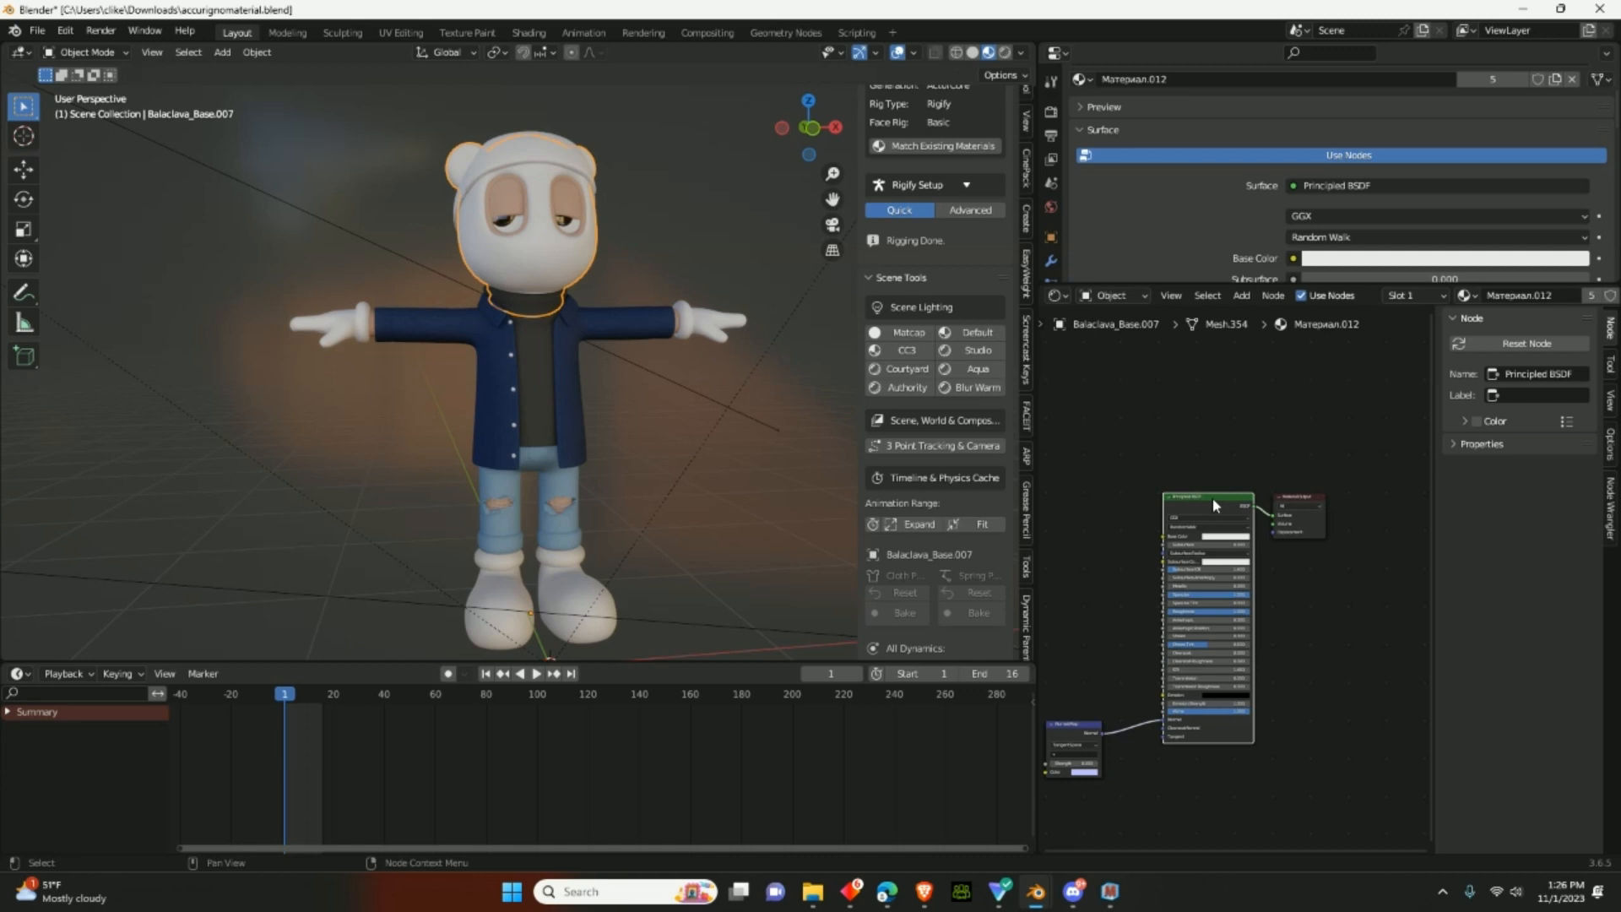
key("ctrl+shift+t")
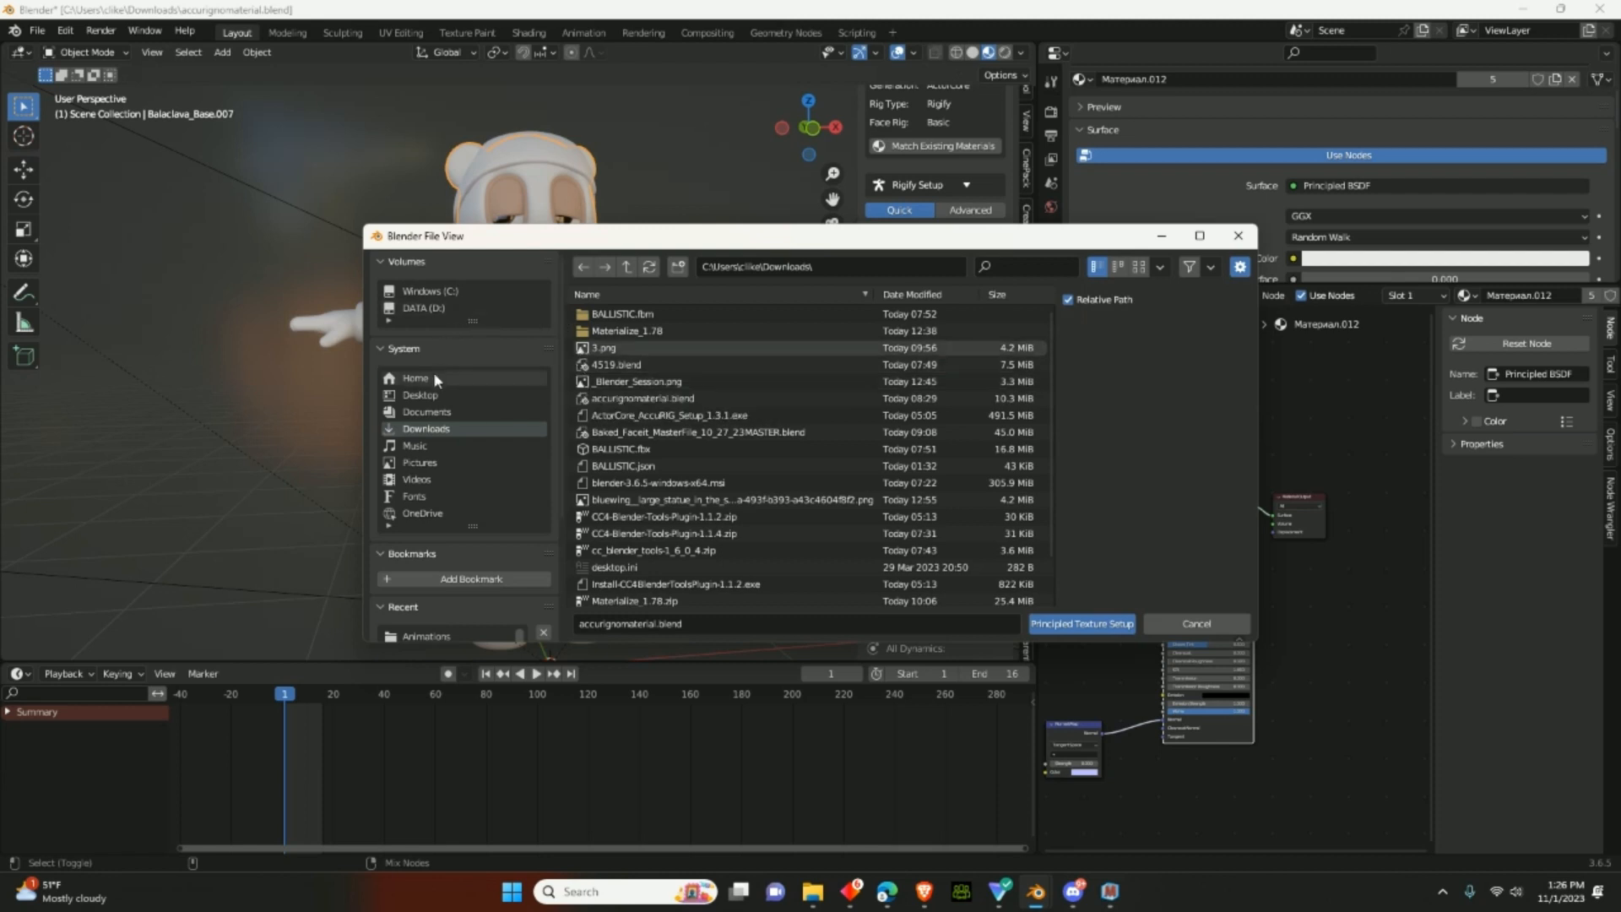
left_click(426, 411)
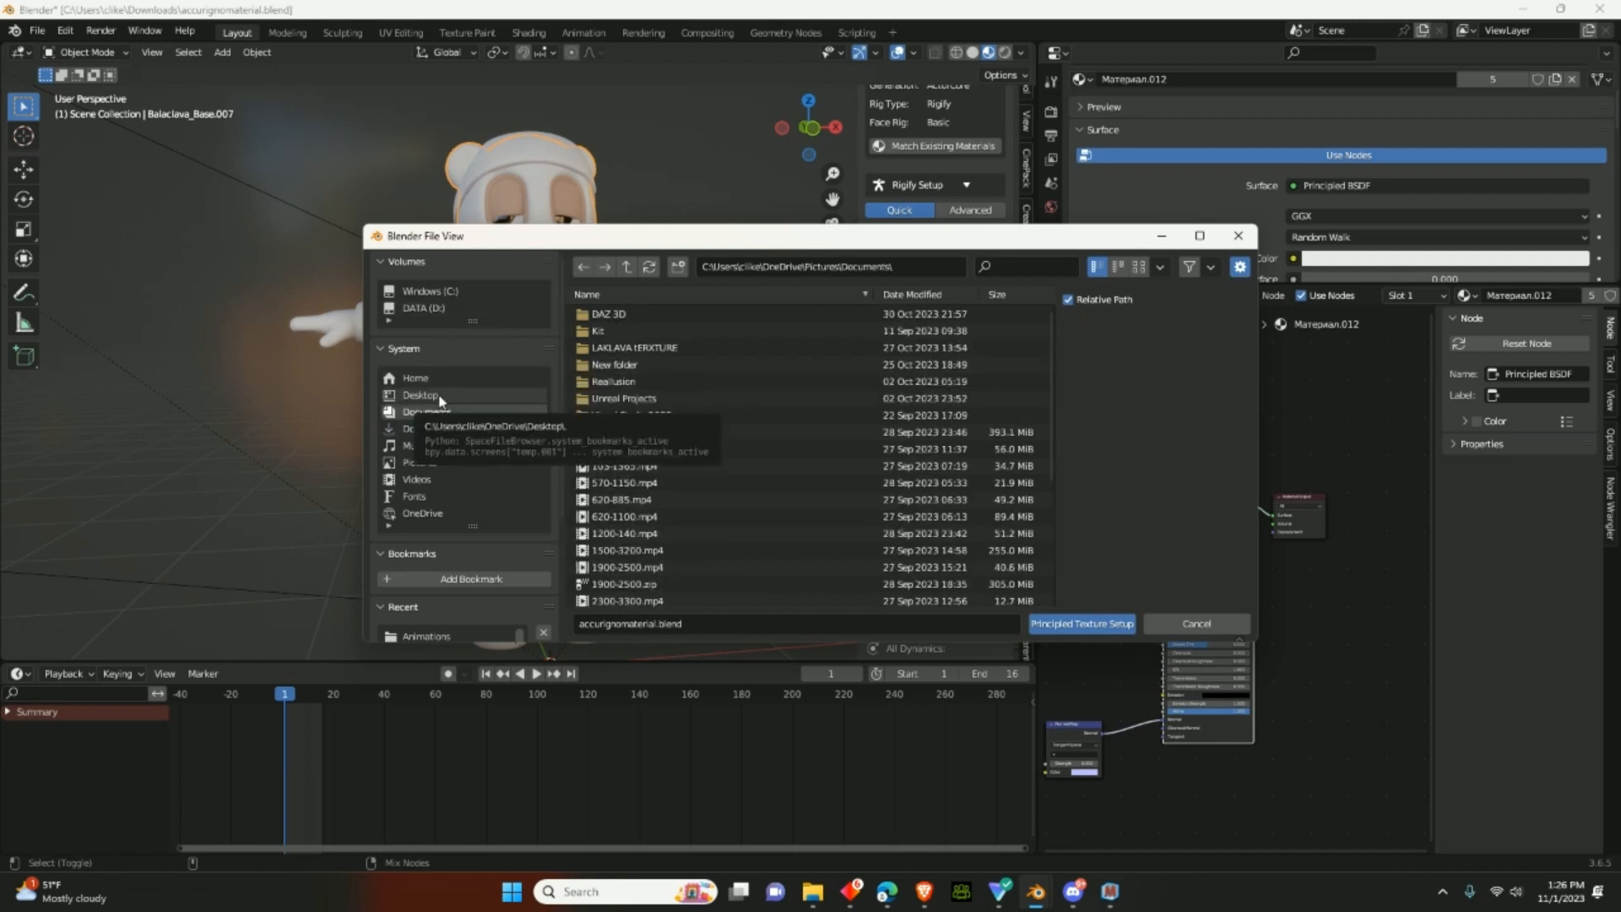
left_click(439, 396)
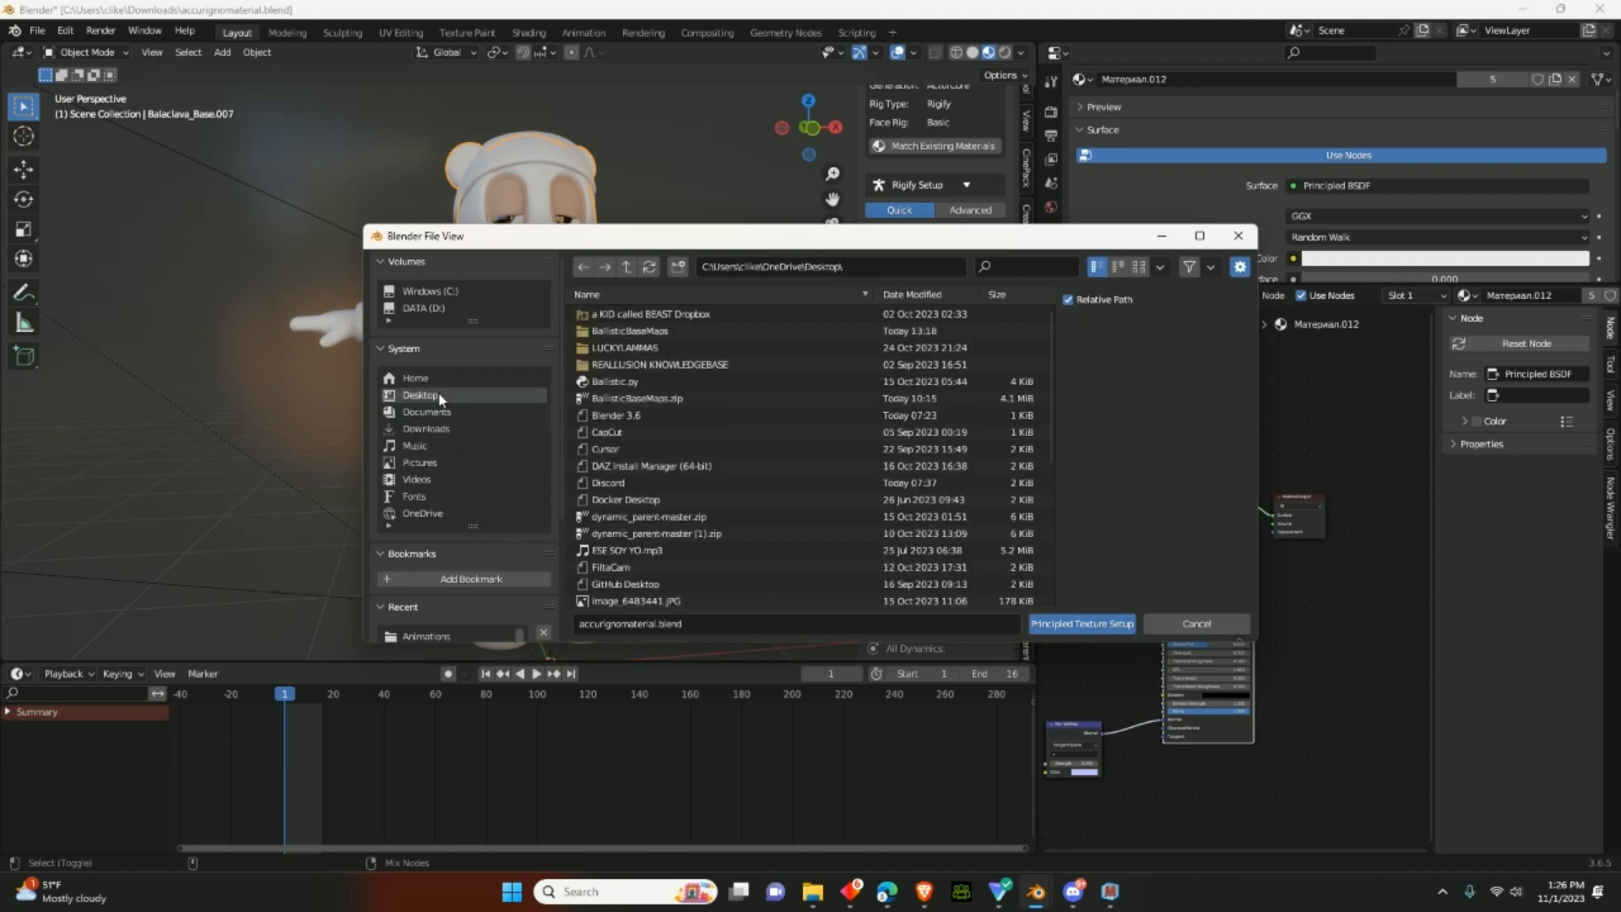
double_click(619, 331)
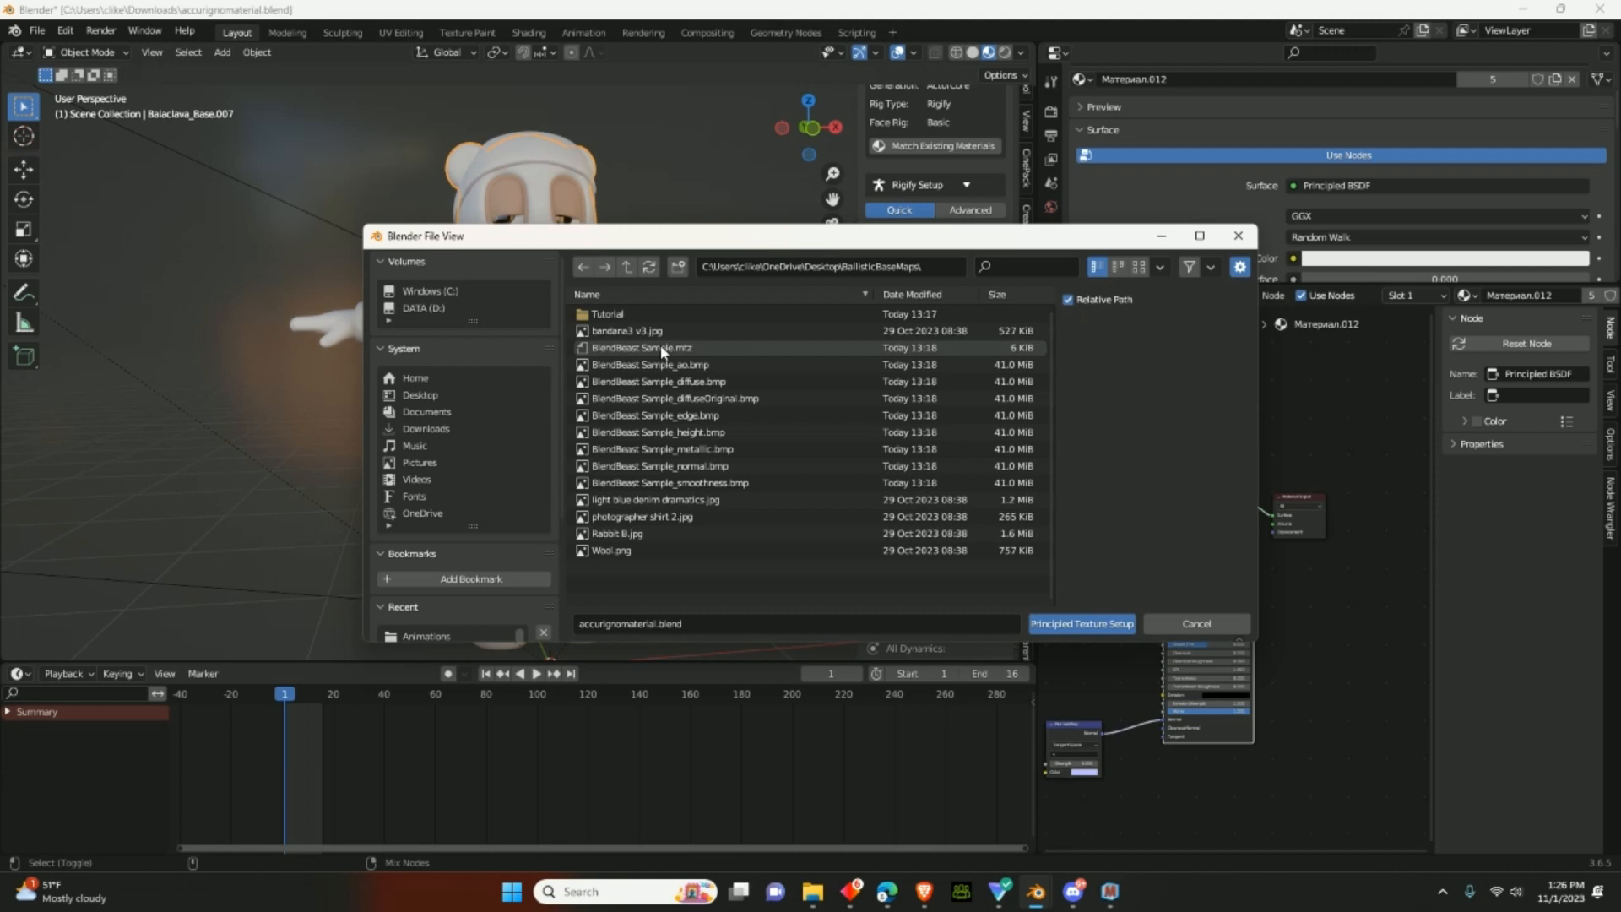
left_click(661, 367)
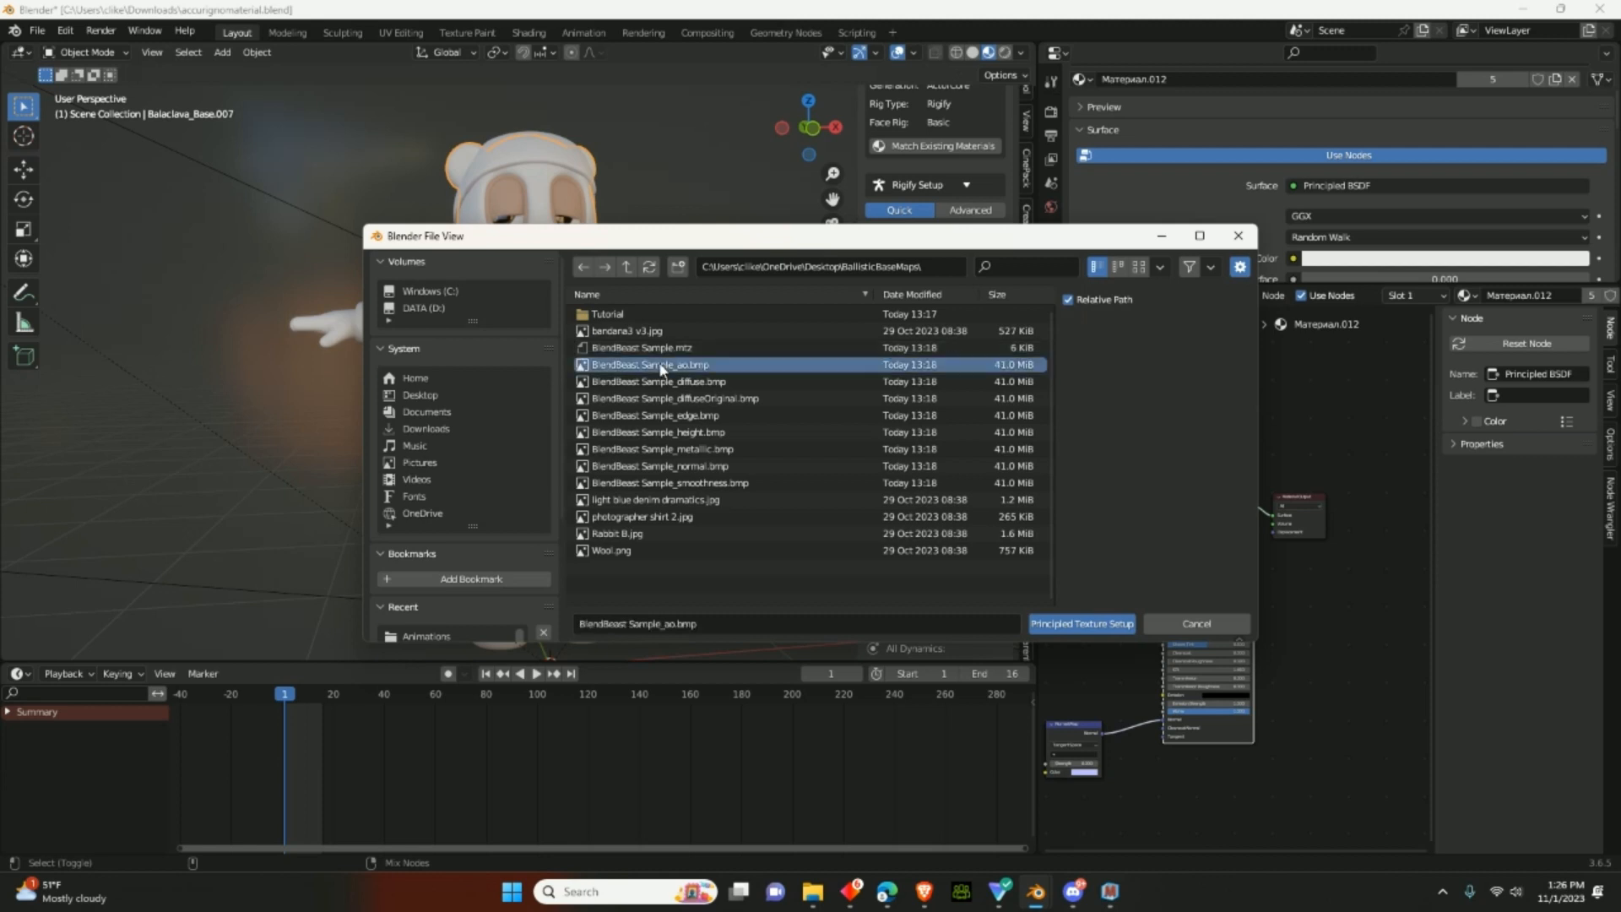
left_click(664, 485, "shift")
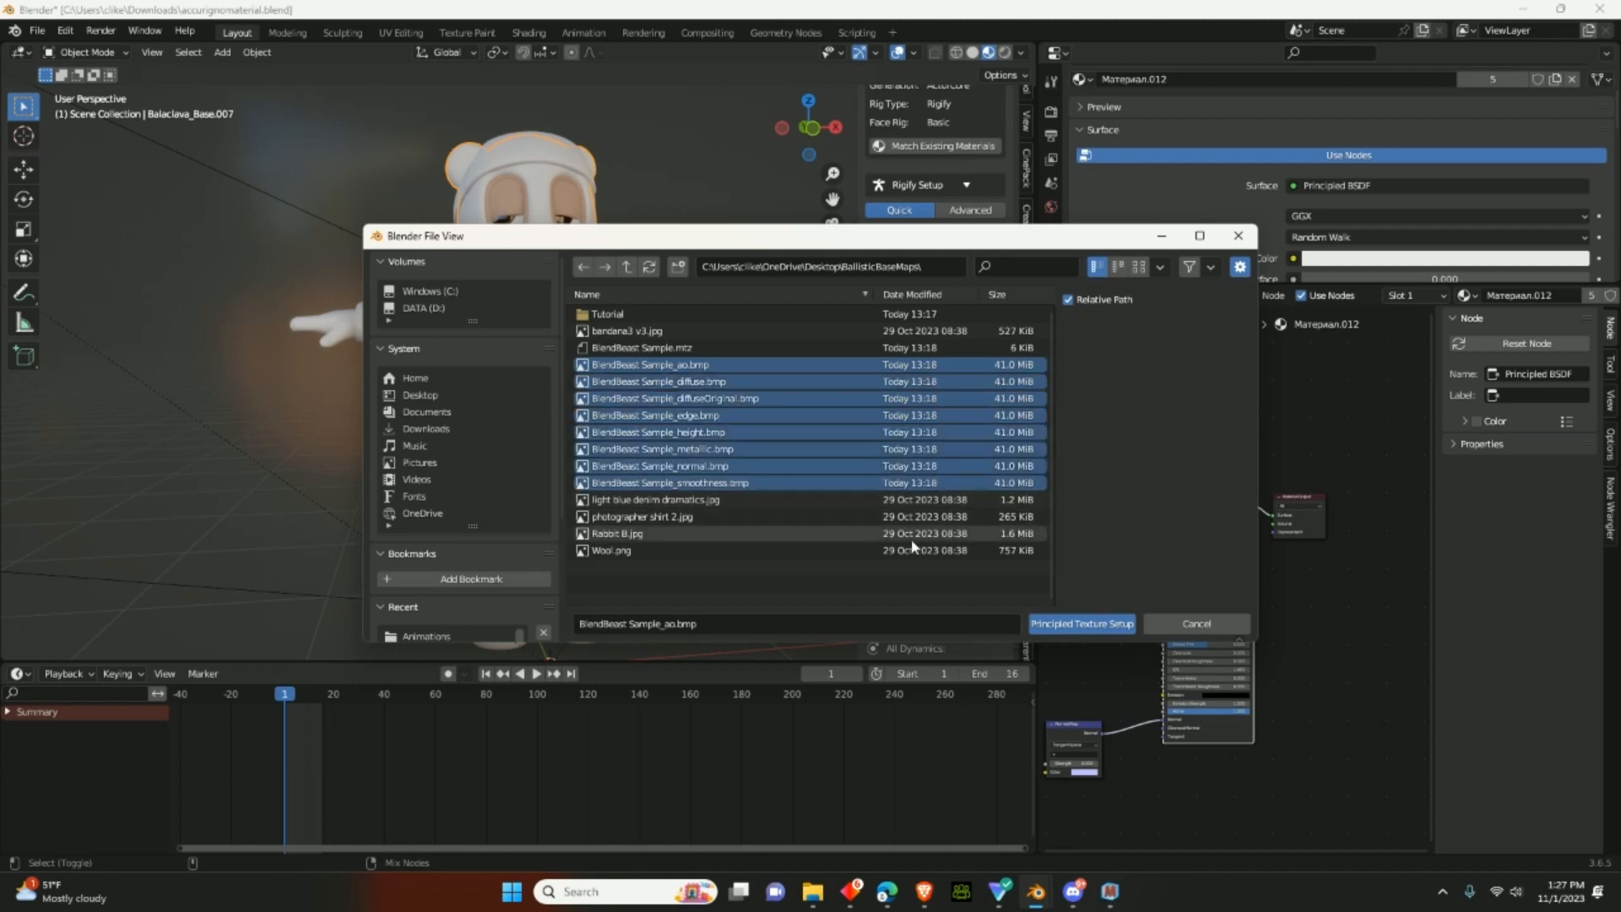
left_click(1079, 625)
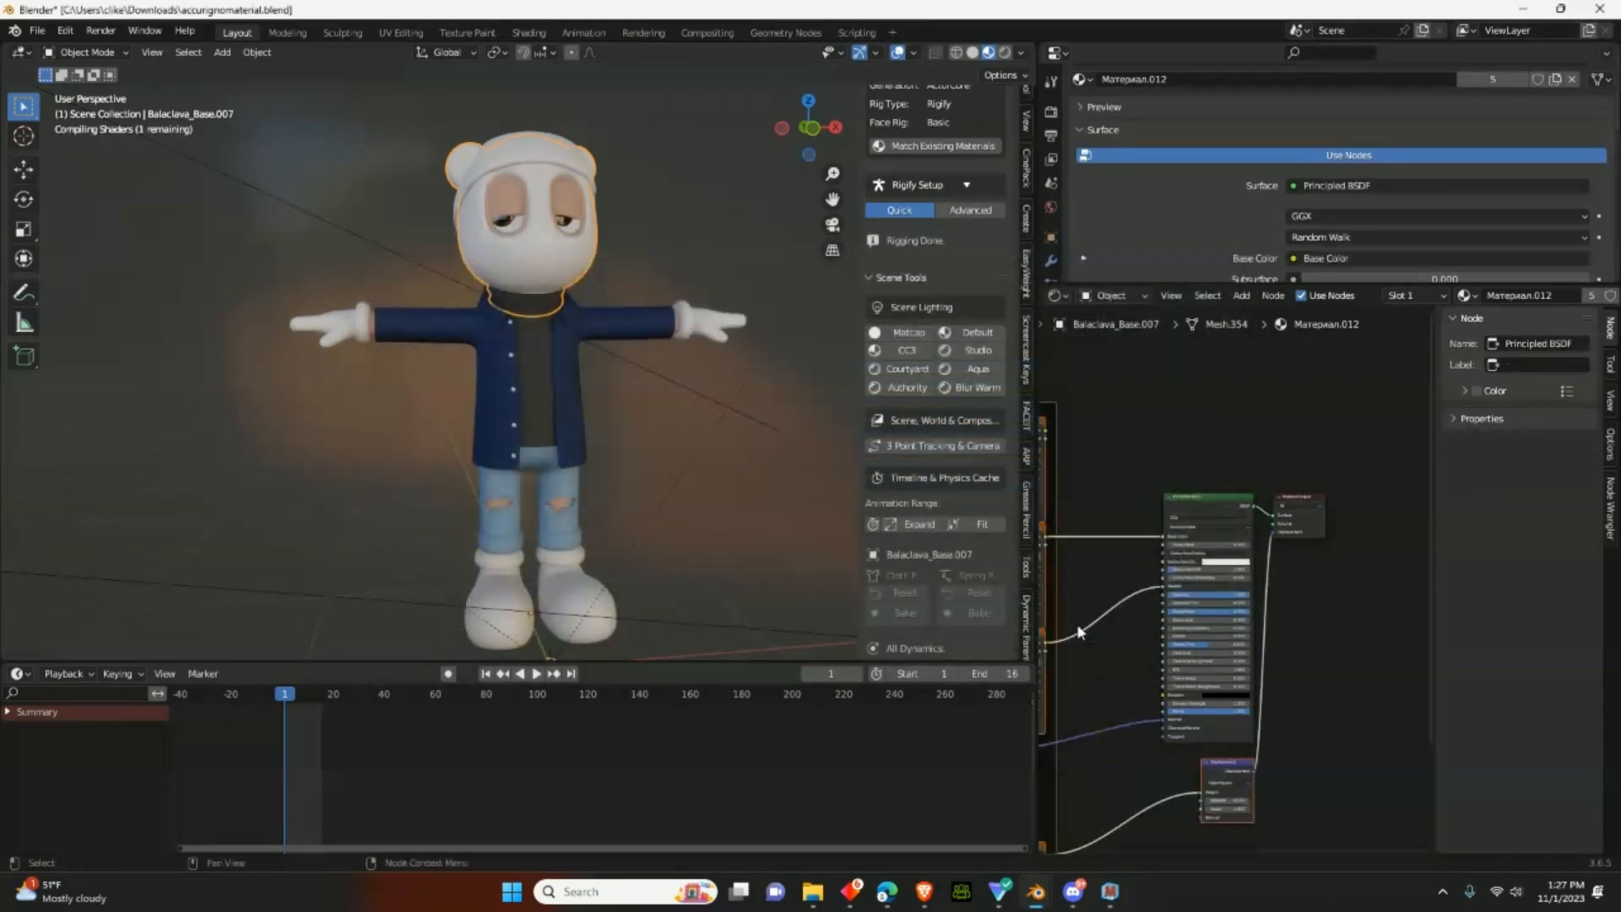
- Bring the newly added texture nodes into view and widen the shader editor to show their connections
scroll(1112, 580, "down", 2)
middle_click_drag(1118, 580, 1185, 500)
scroll(1185, 501, "up", 3)
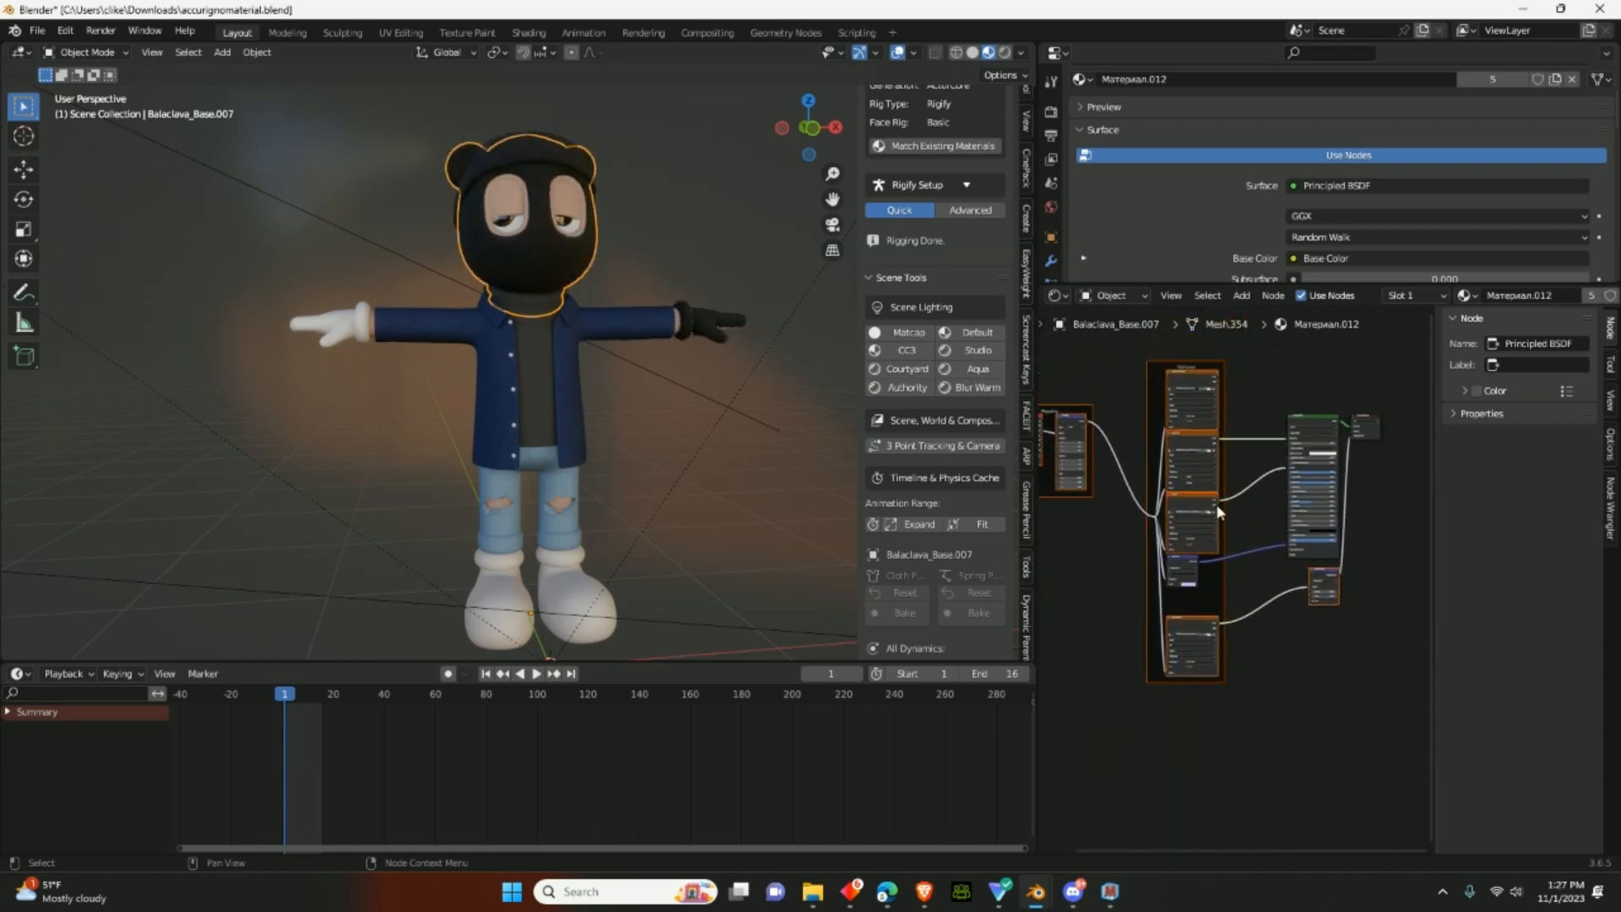
scroll(1215, 503, "up", 1)
middle_click_drag(1216, 504, 1214, 559)
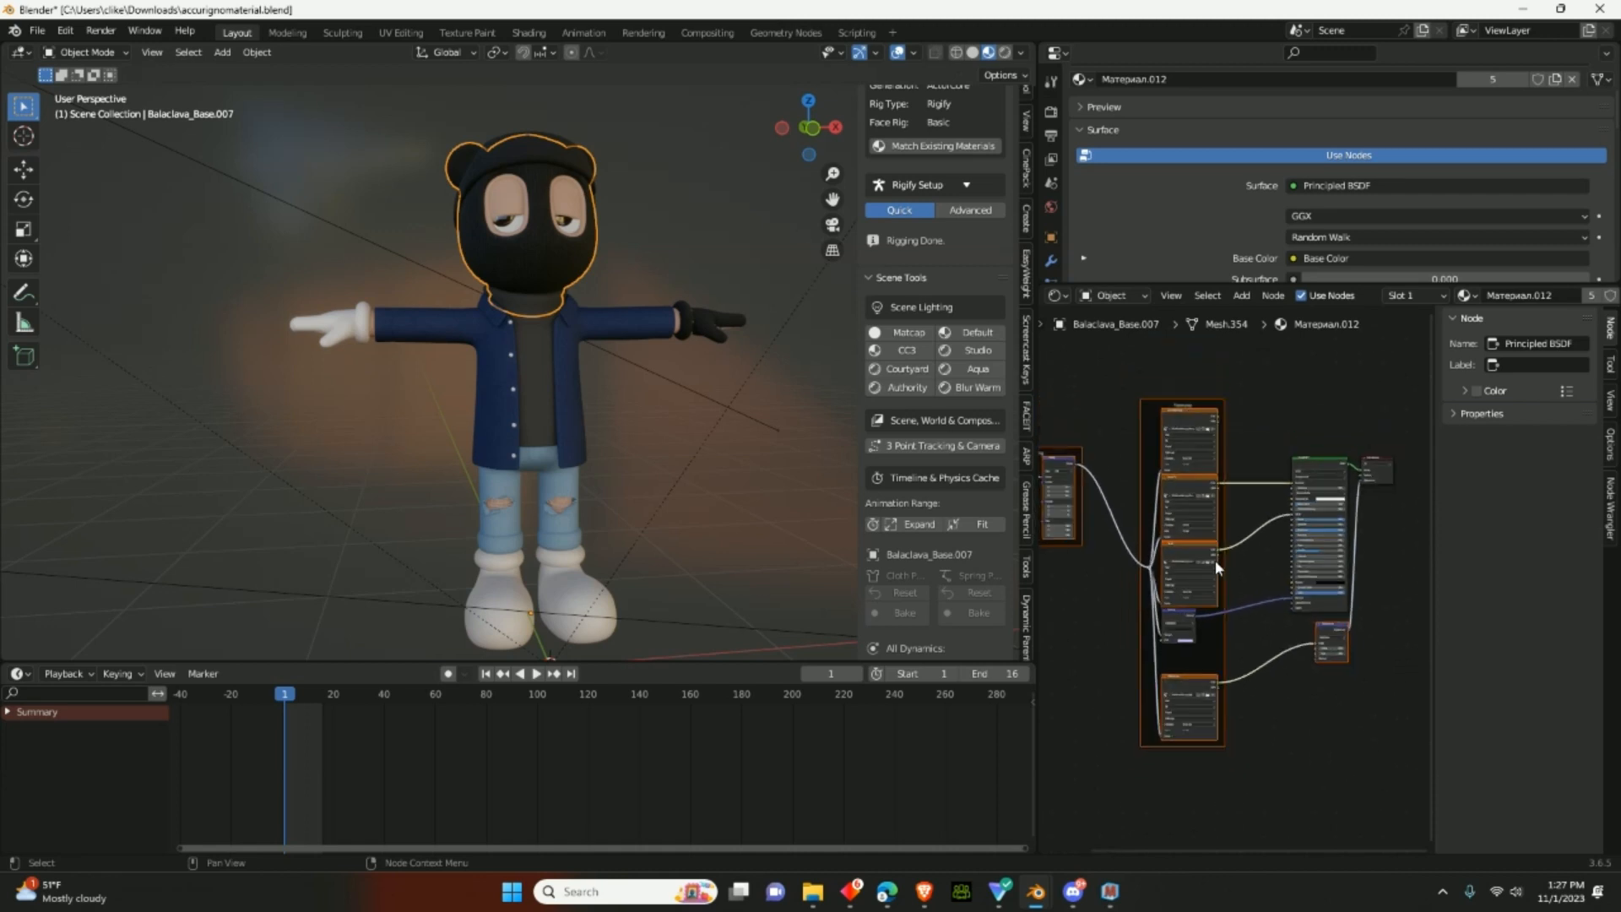
scroll(1214, 560, "up", 3)
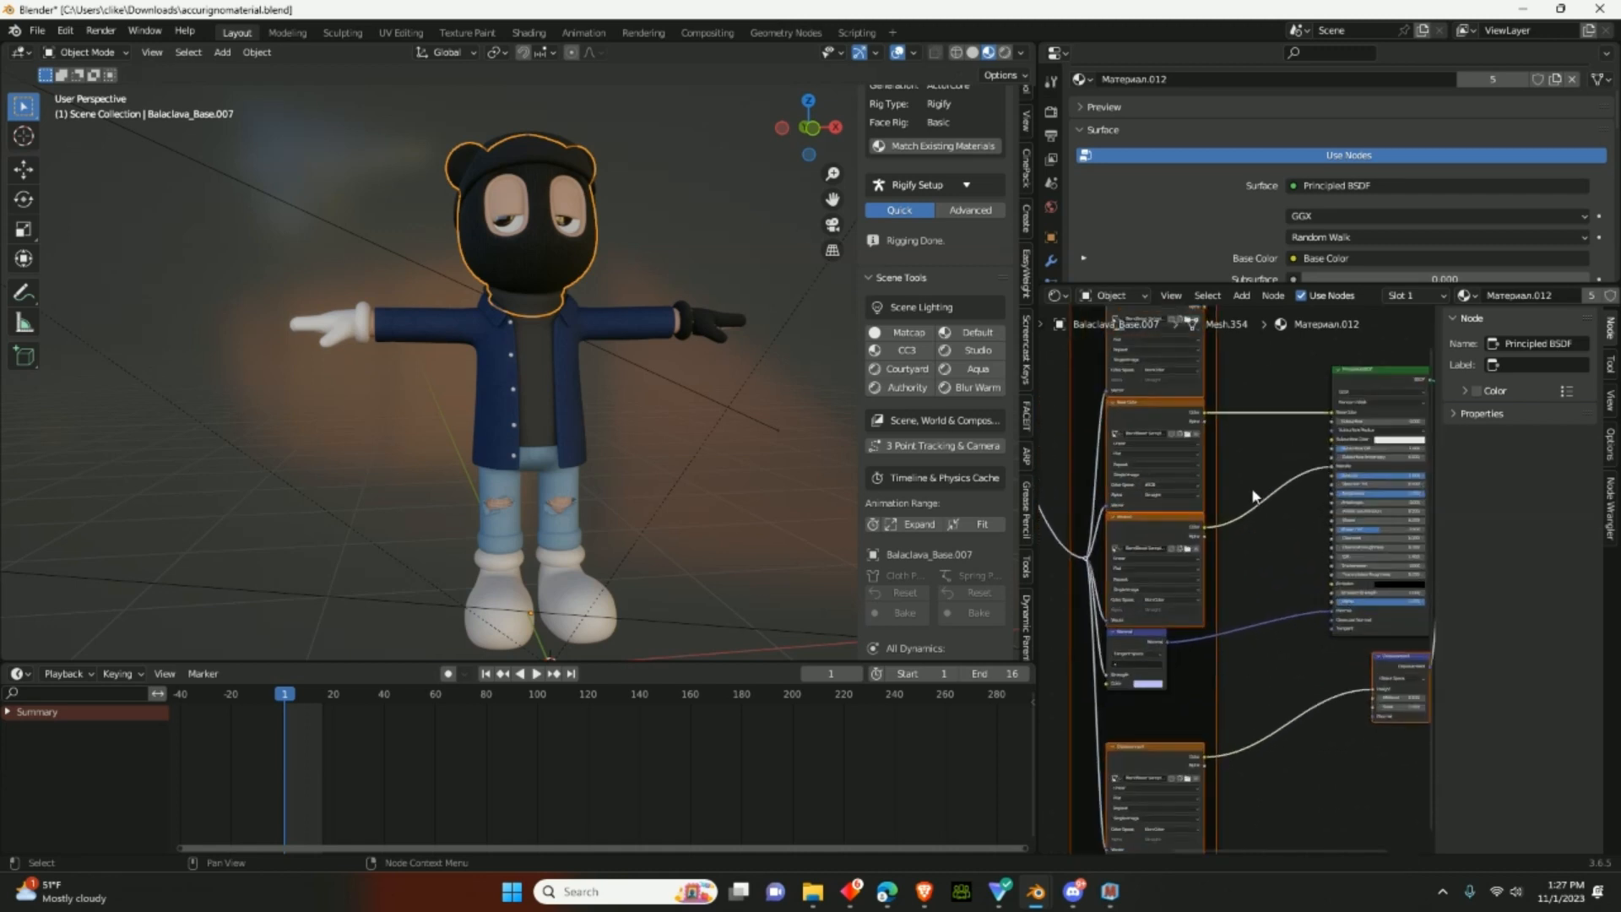
middle_click_drag(1248, 490, 1241, 430)
scroll(1262, 514, "up", 2)
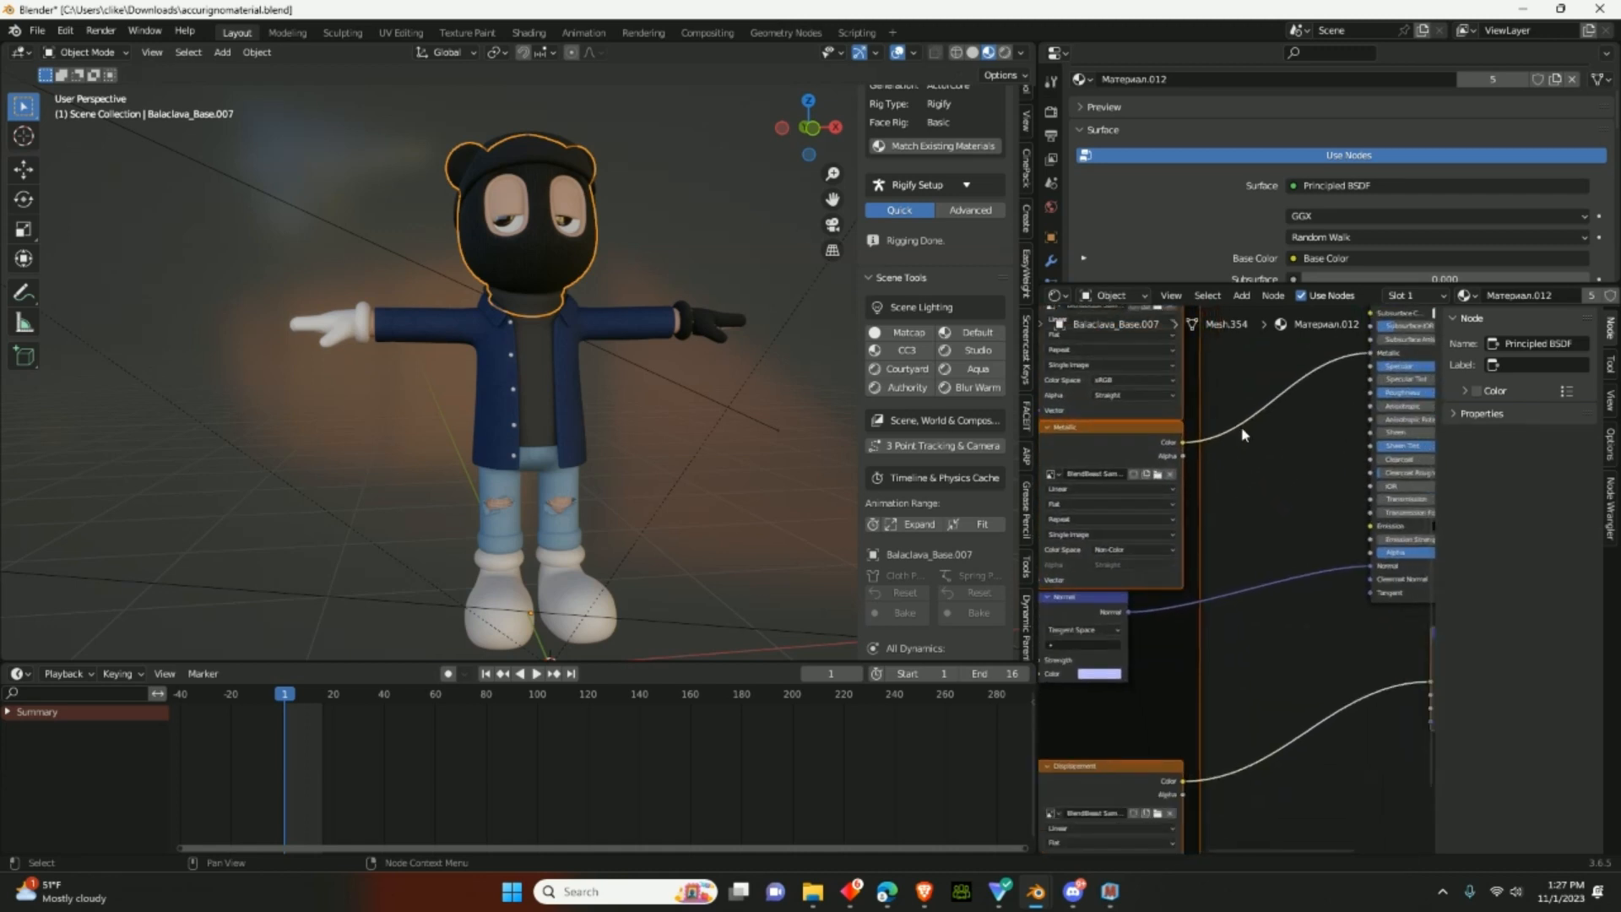
left_click_drag(1035, 517, 803, 517)
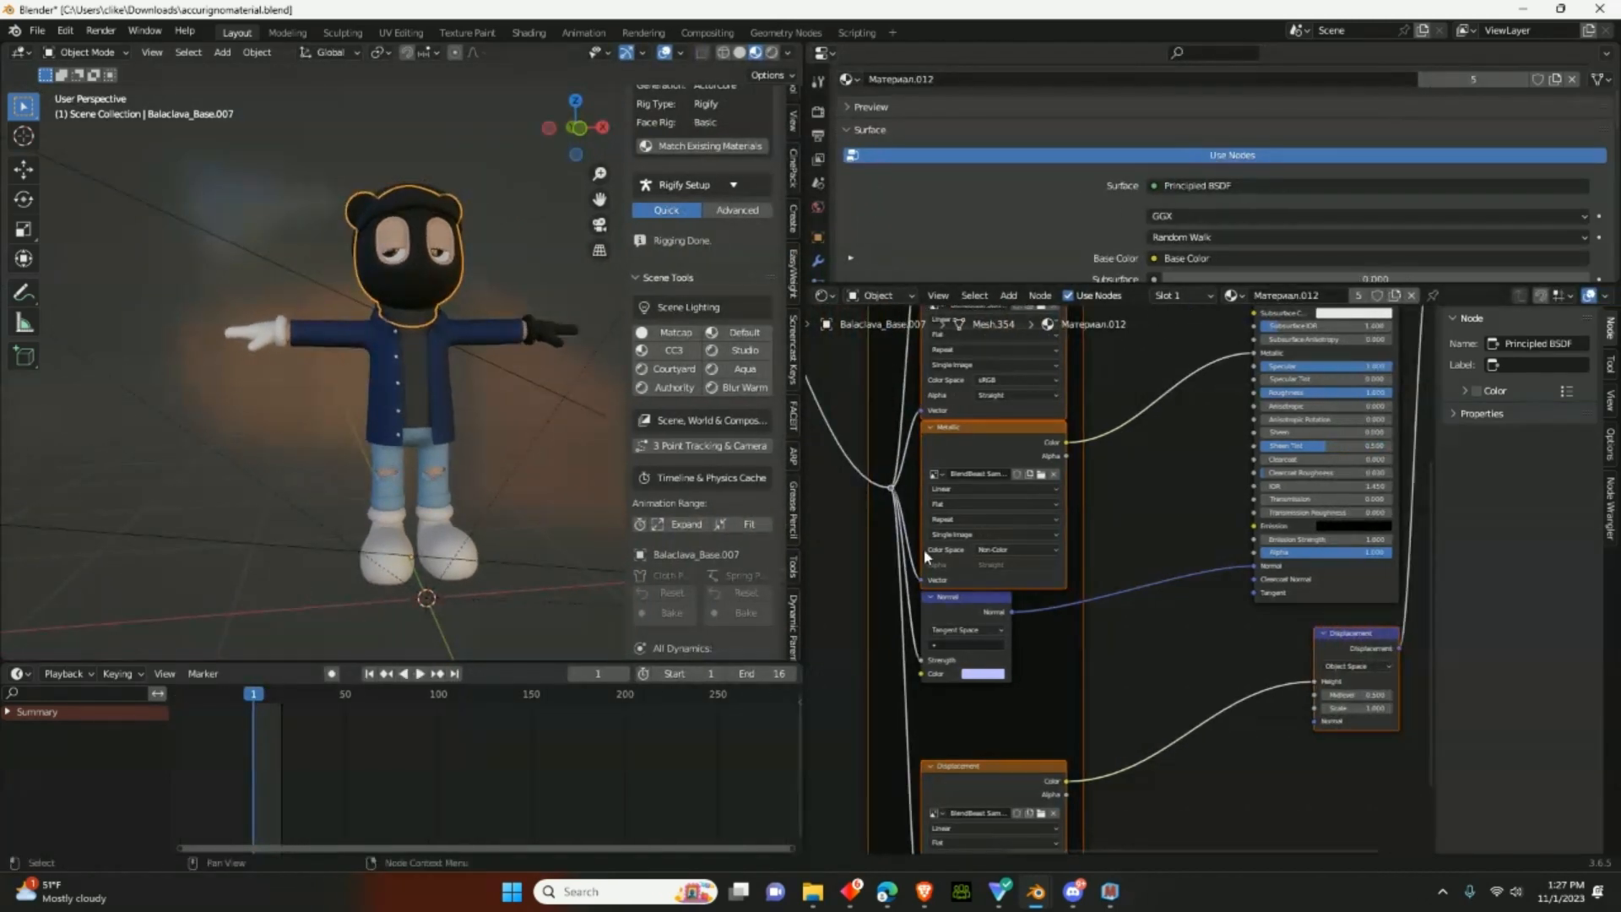
- Examine the Base Color, Metallic, Normal and Displacement nodes and how they link to the Principled BSDF and Material Output
middle_click_drag(1016, 556, 1075, 672)
scroll(1073, 661, "up", 2)
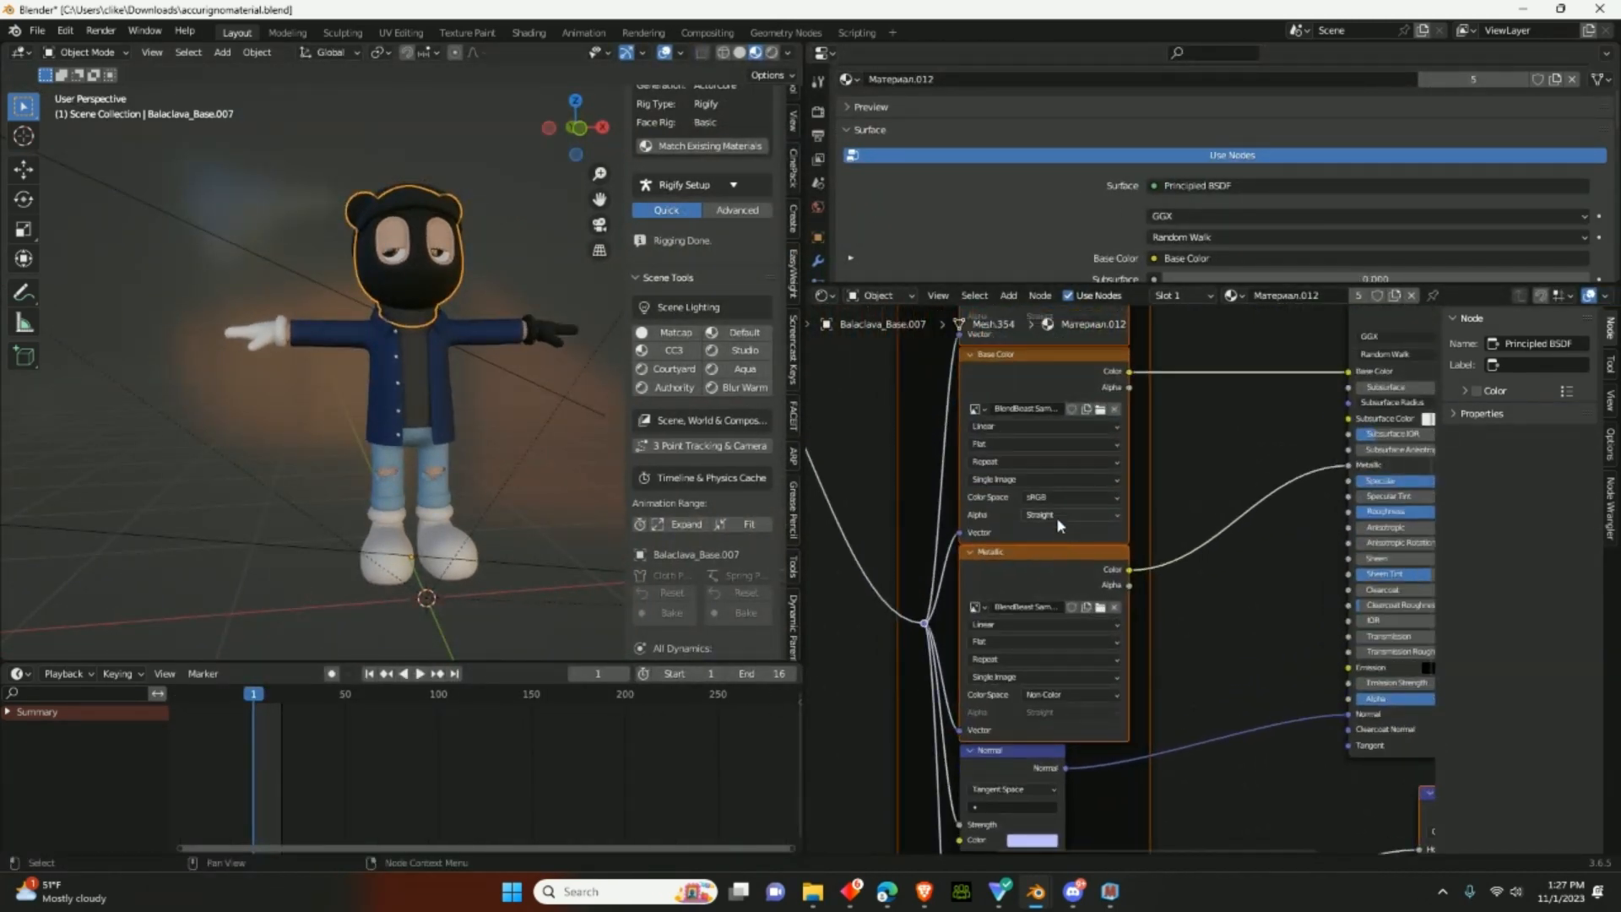
middle_click_drag(1056, 519, 964, 394)
scroll(1062, 574, "down", 1)
scroll(1043, 564, "down", 4)
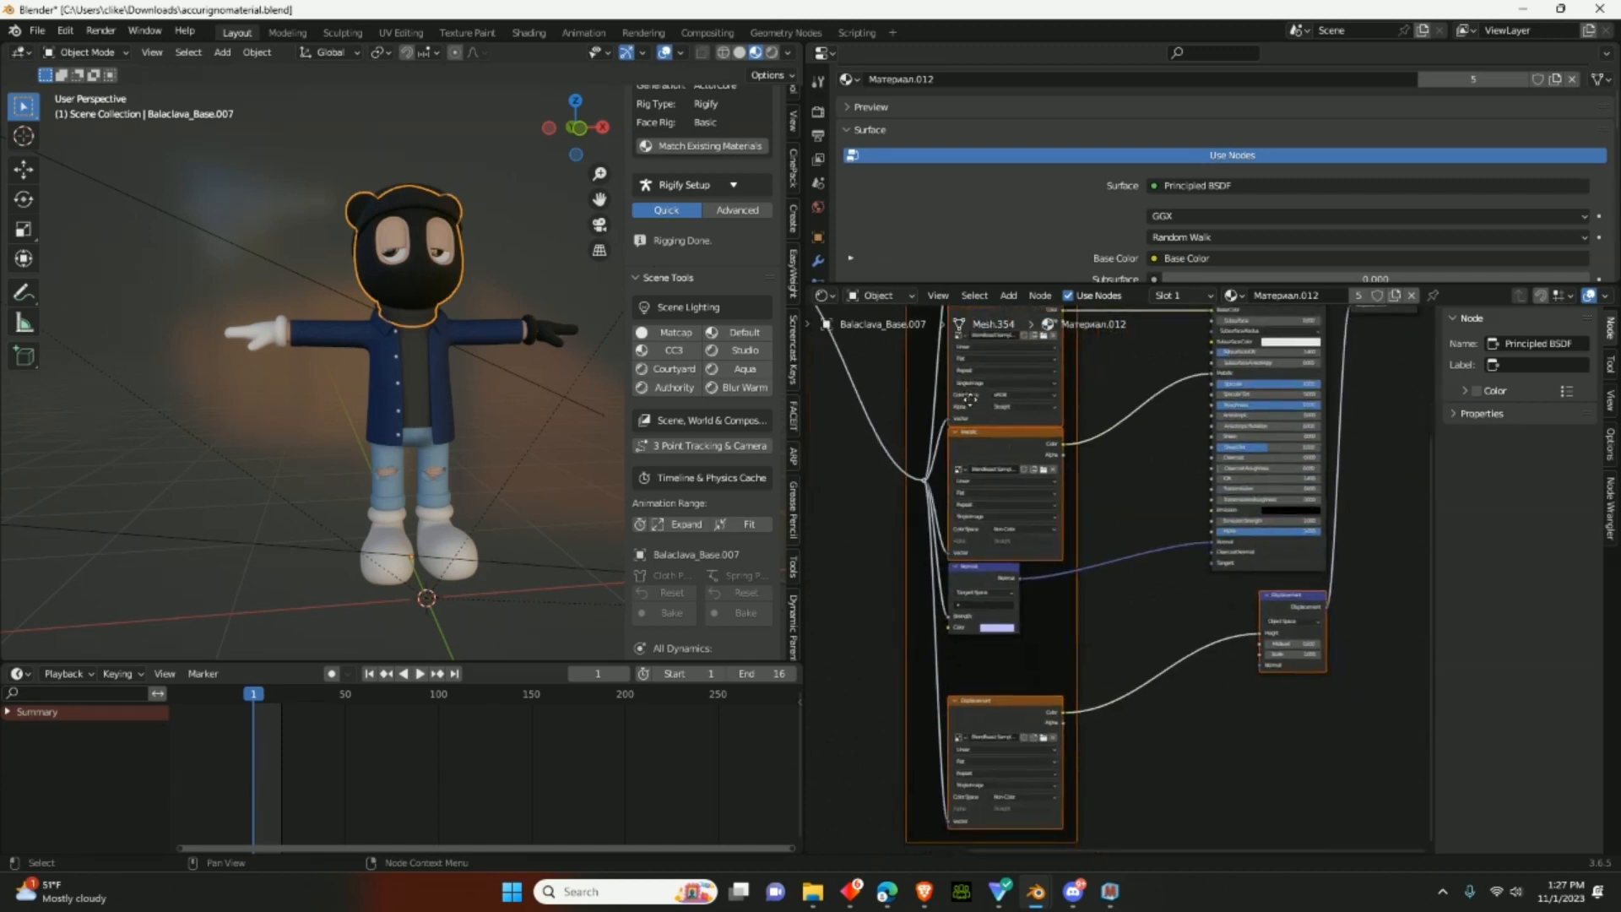
scroll(1008, 522, "down", 3)
middle_click_drag(1008, 522, 991, 465)
scroll(991, 472, "down", 3)
middle_click_drag(1045, 733, 1087, 816)
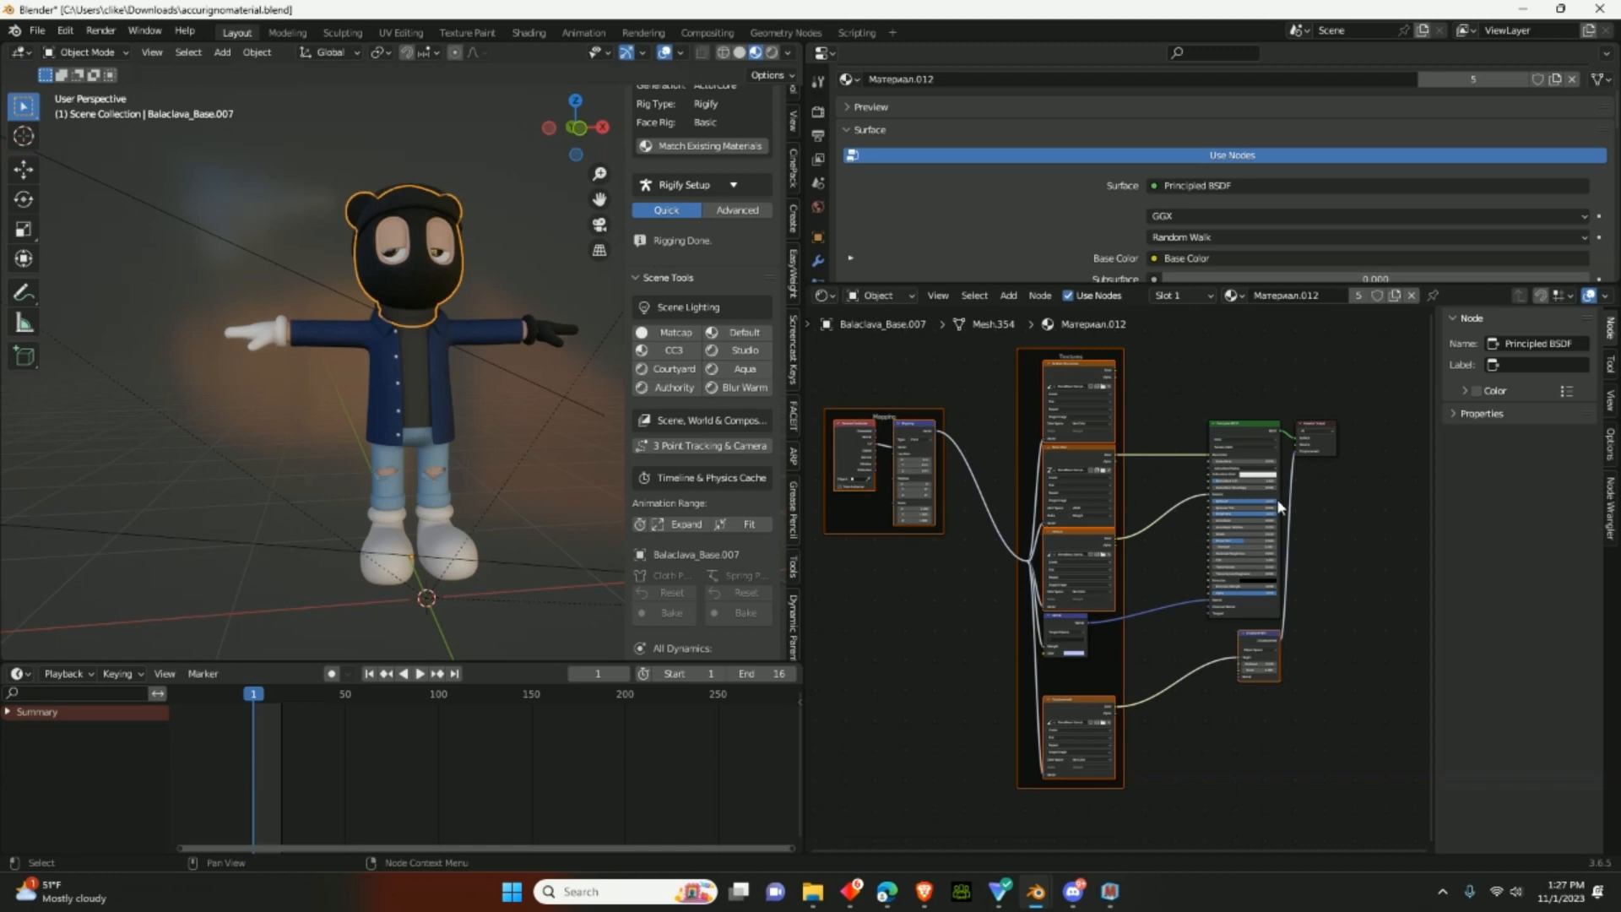
scroll(1208, 604, "up", 2)
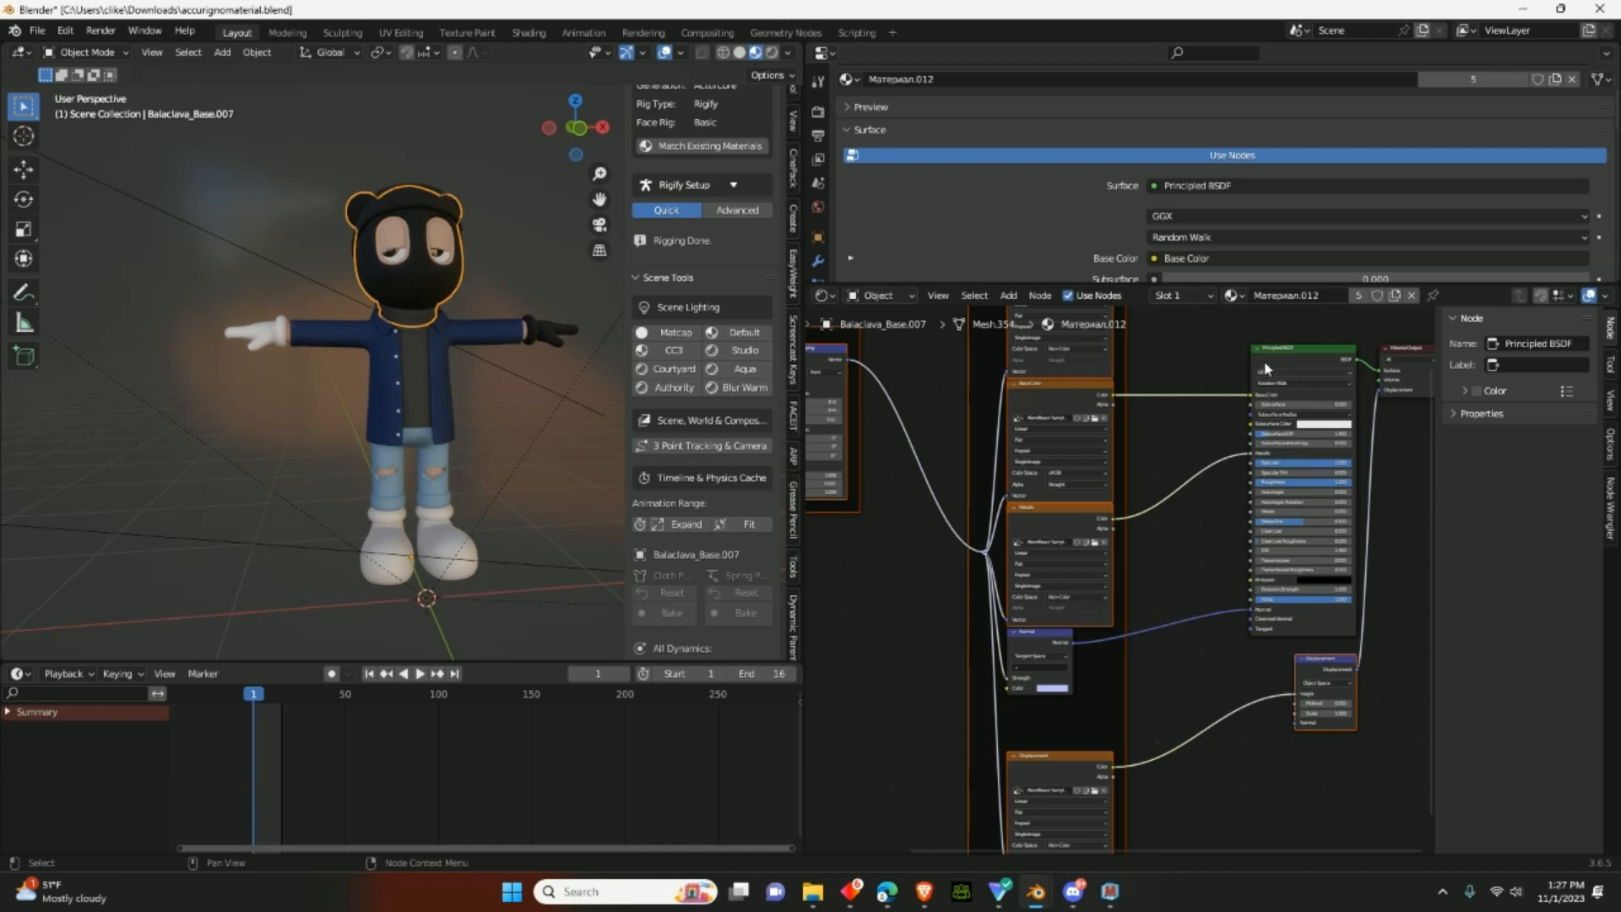
middle_click_drag(1264, 348, 1233, 355)
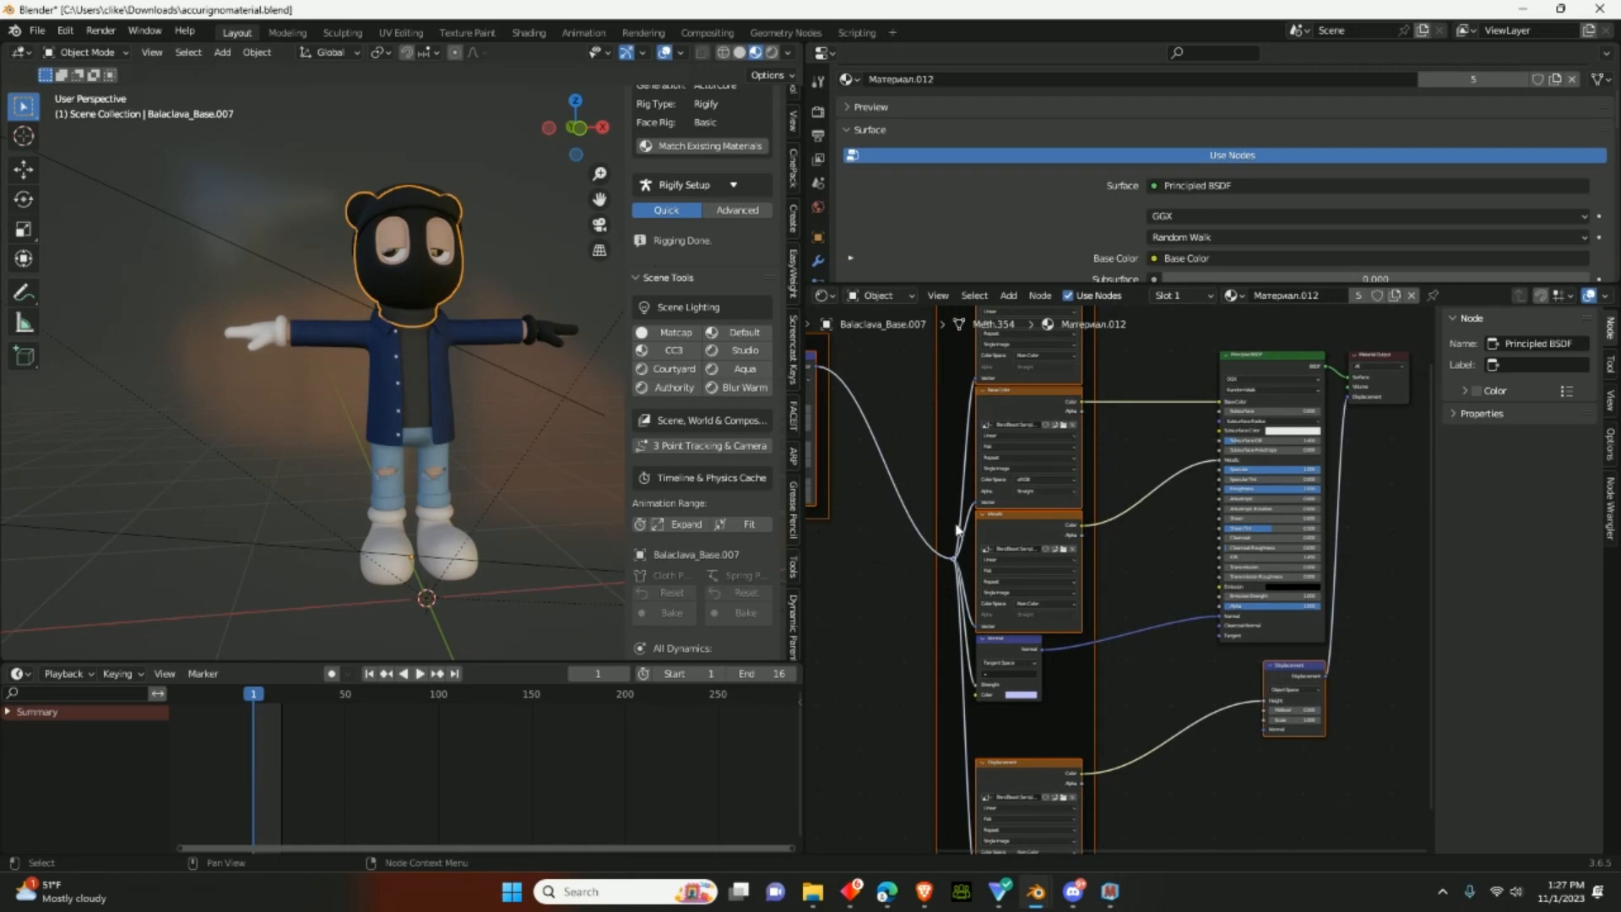
- Inspect the knit texture on the character's balaclava up close from several angles
scroll(583, 480, "up", 3)
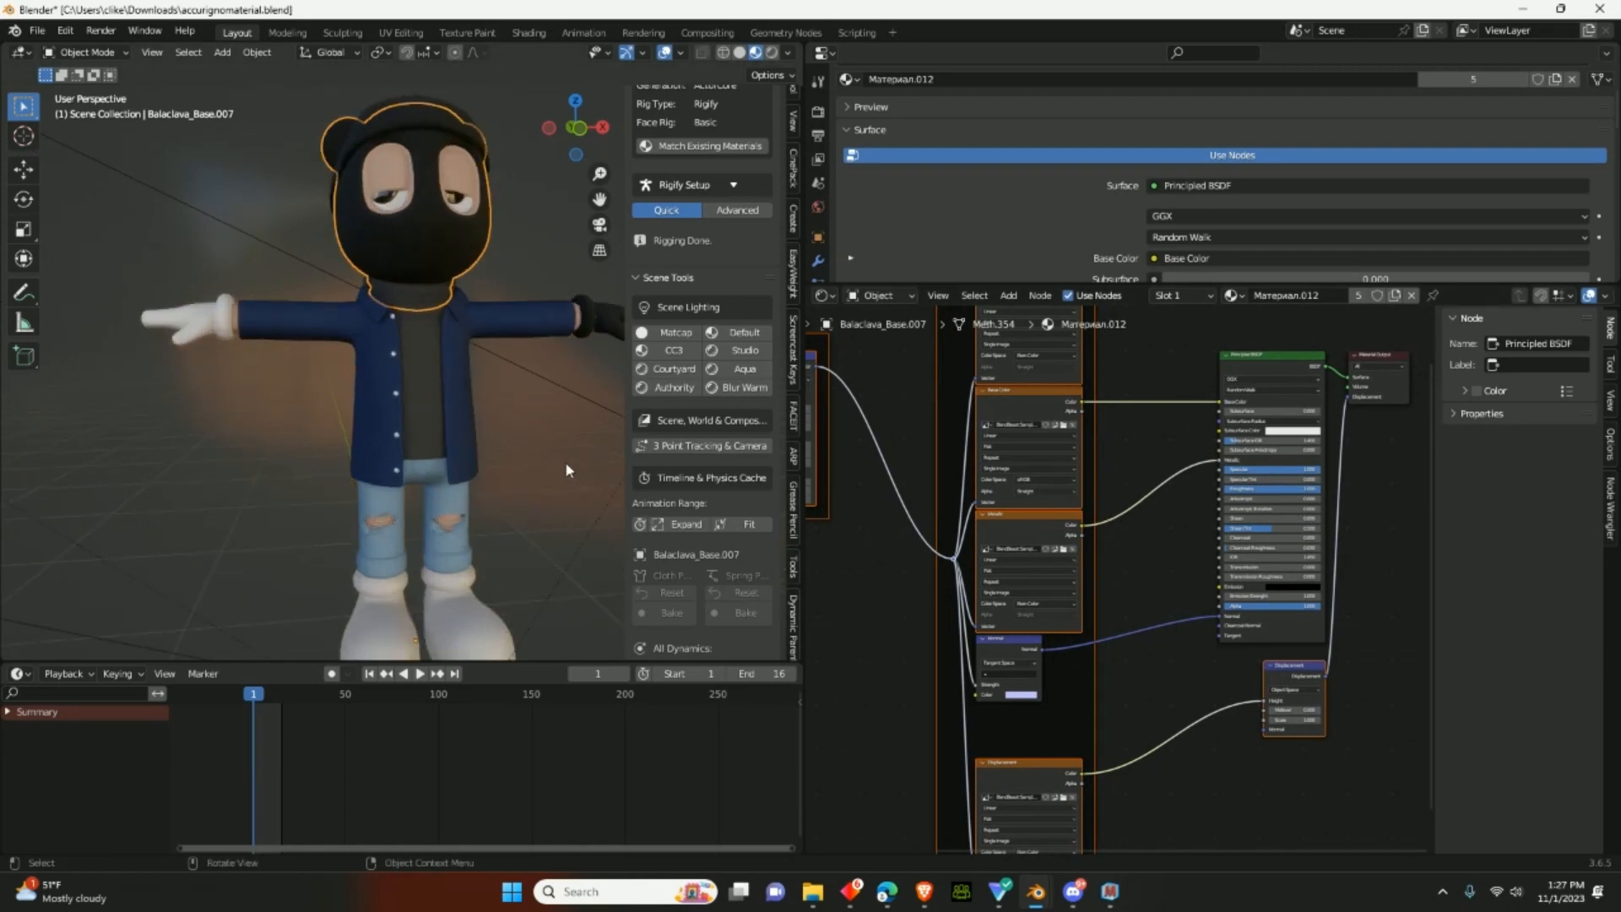
scroll(565, 460, "up", 8)
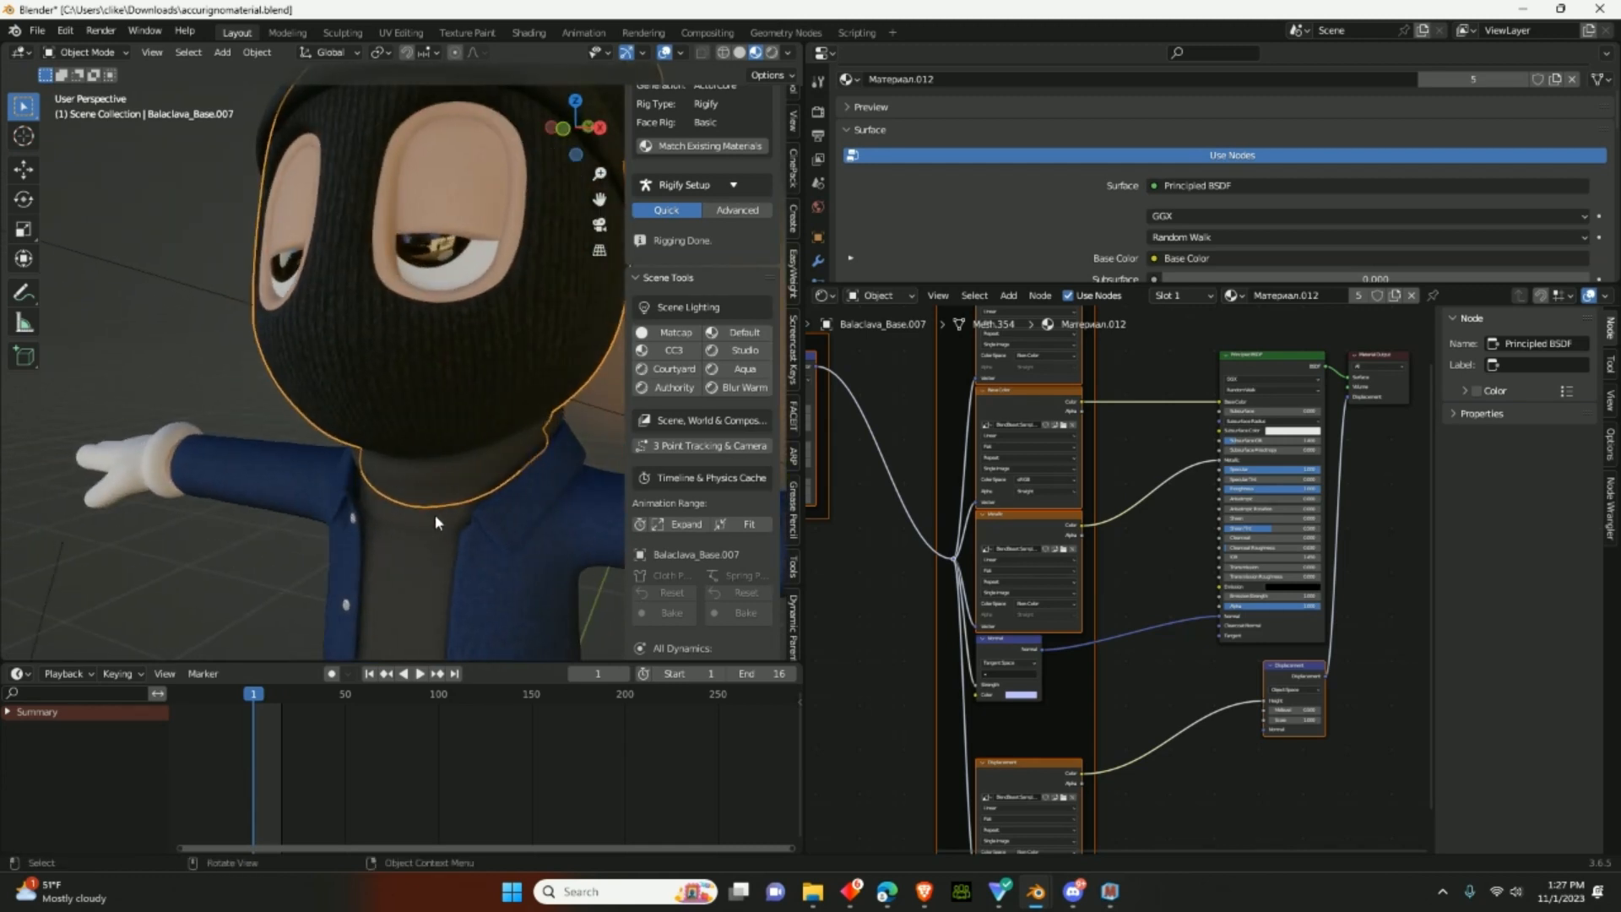
middle_click_drag(434, 515, 387, 515)
middle_click_drag(323, 527, 386, 490)
mouse_move(421, 426)
middle_mouse_down()
mouse_move(422, 402)
mouse_move(346, 410)
mouse_move(504, 388)
mouse_move(439, 429)
middle_mouse_up()
scroll(996, 510, "down", 2)
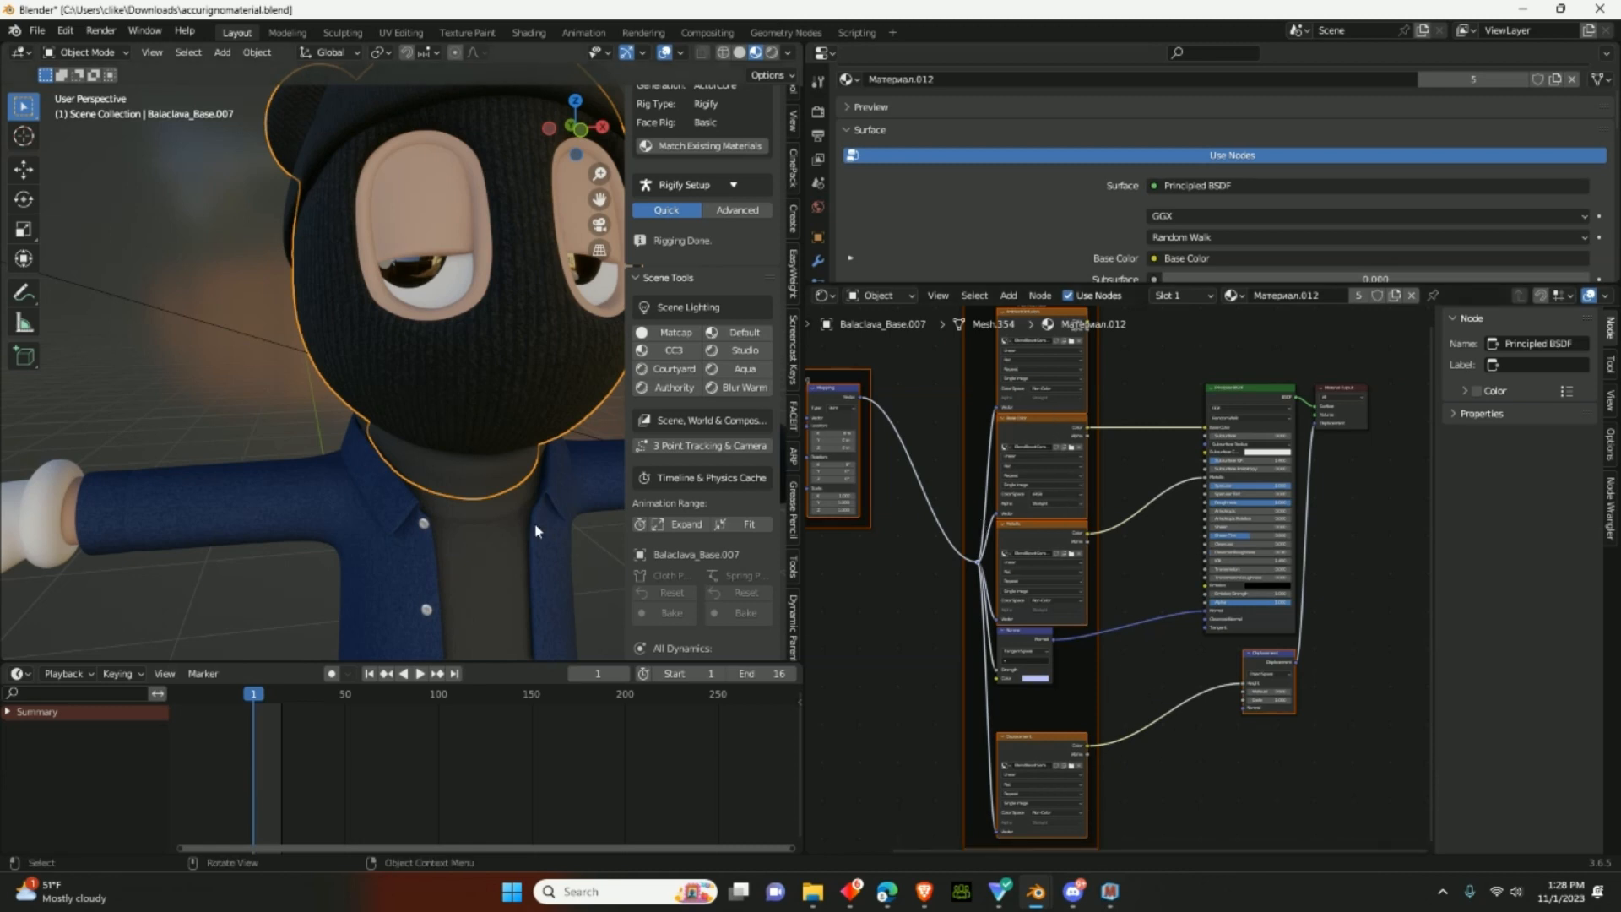
middle_click_drag(543, 518, 419, 510)
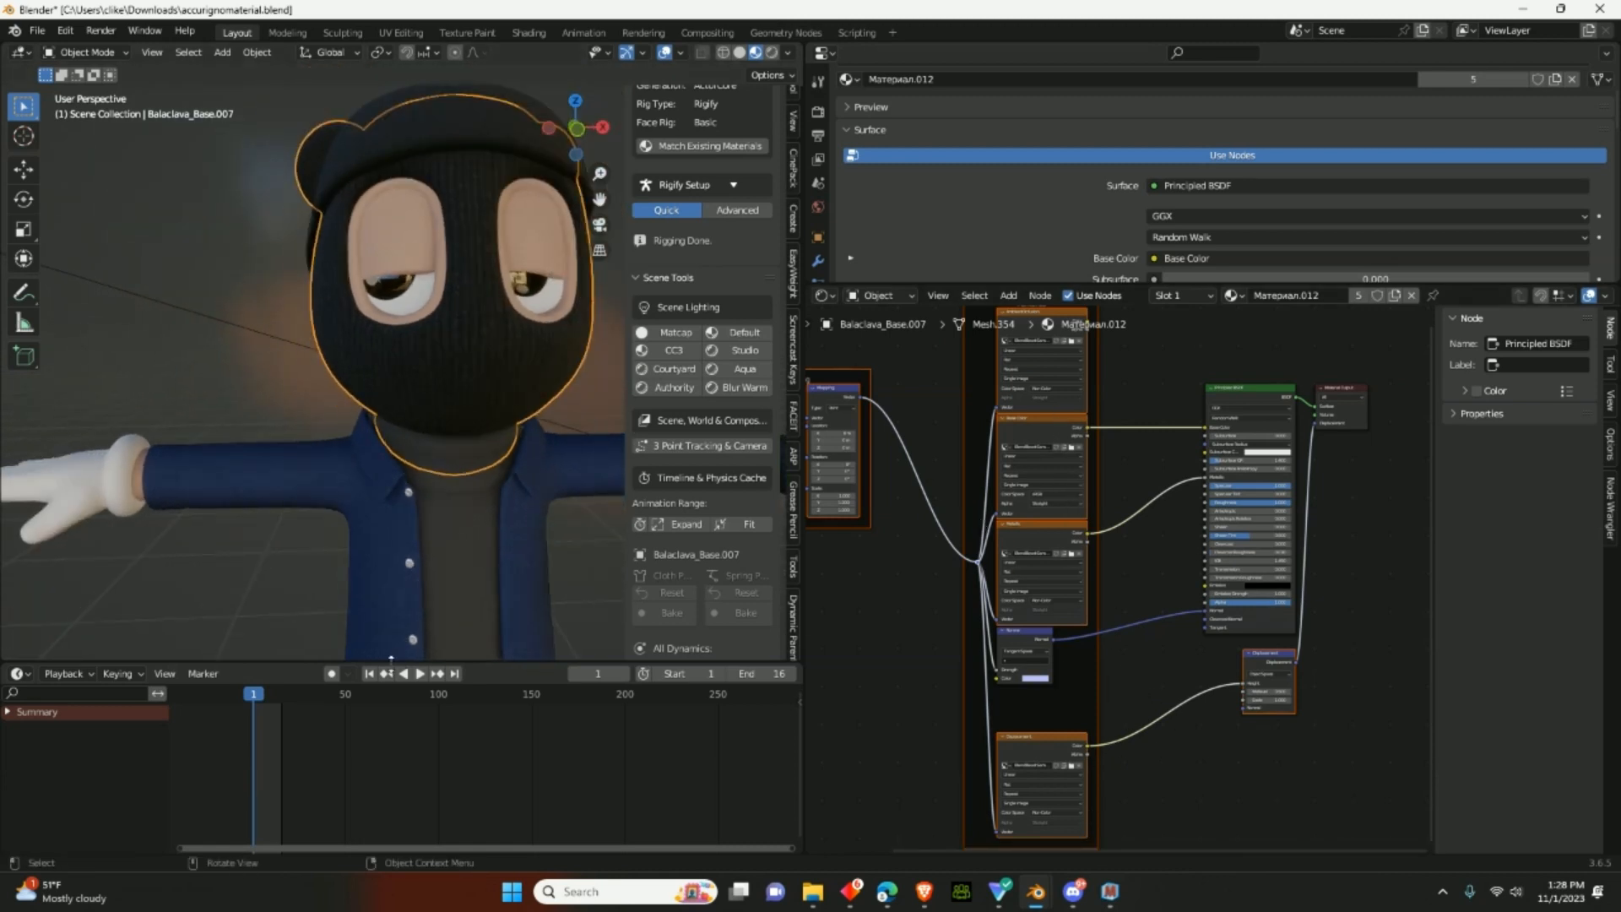
- Enlarge the timeline area below the 3D viewport and switch it to the UV Editor
left_click_drag(329, 664, 326, 599)
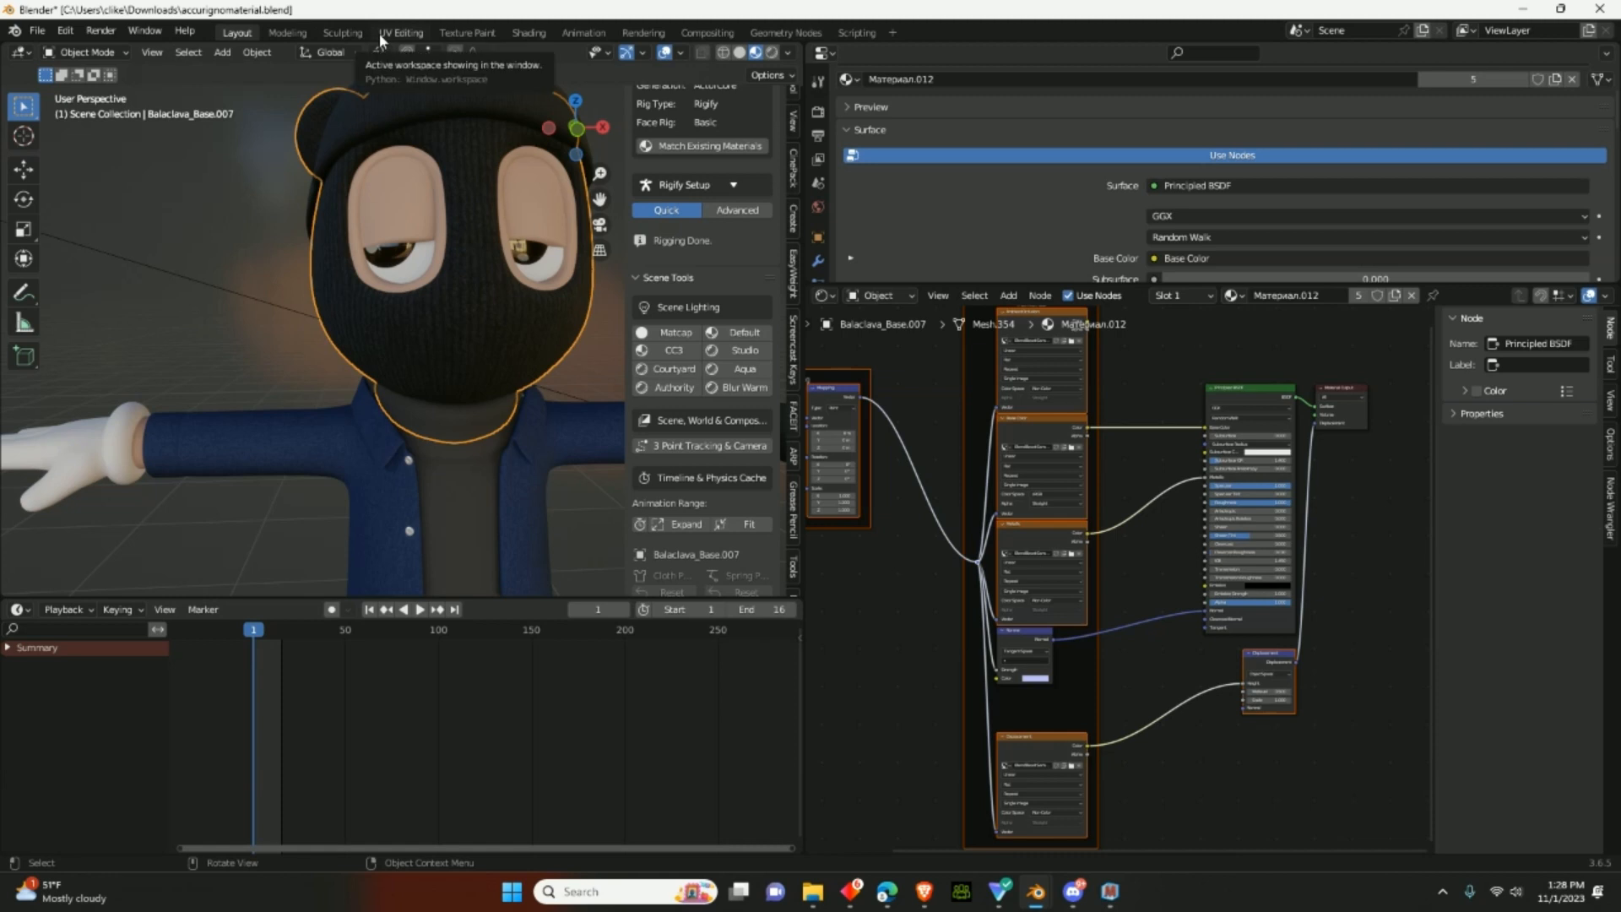
left_click(16, 611)
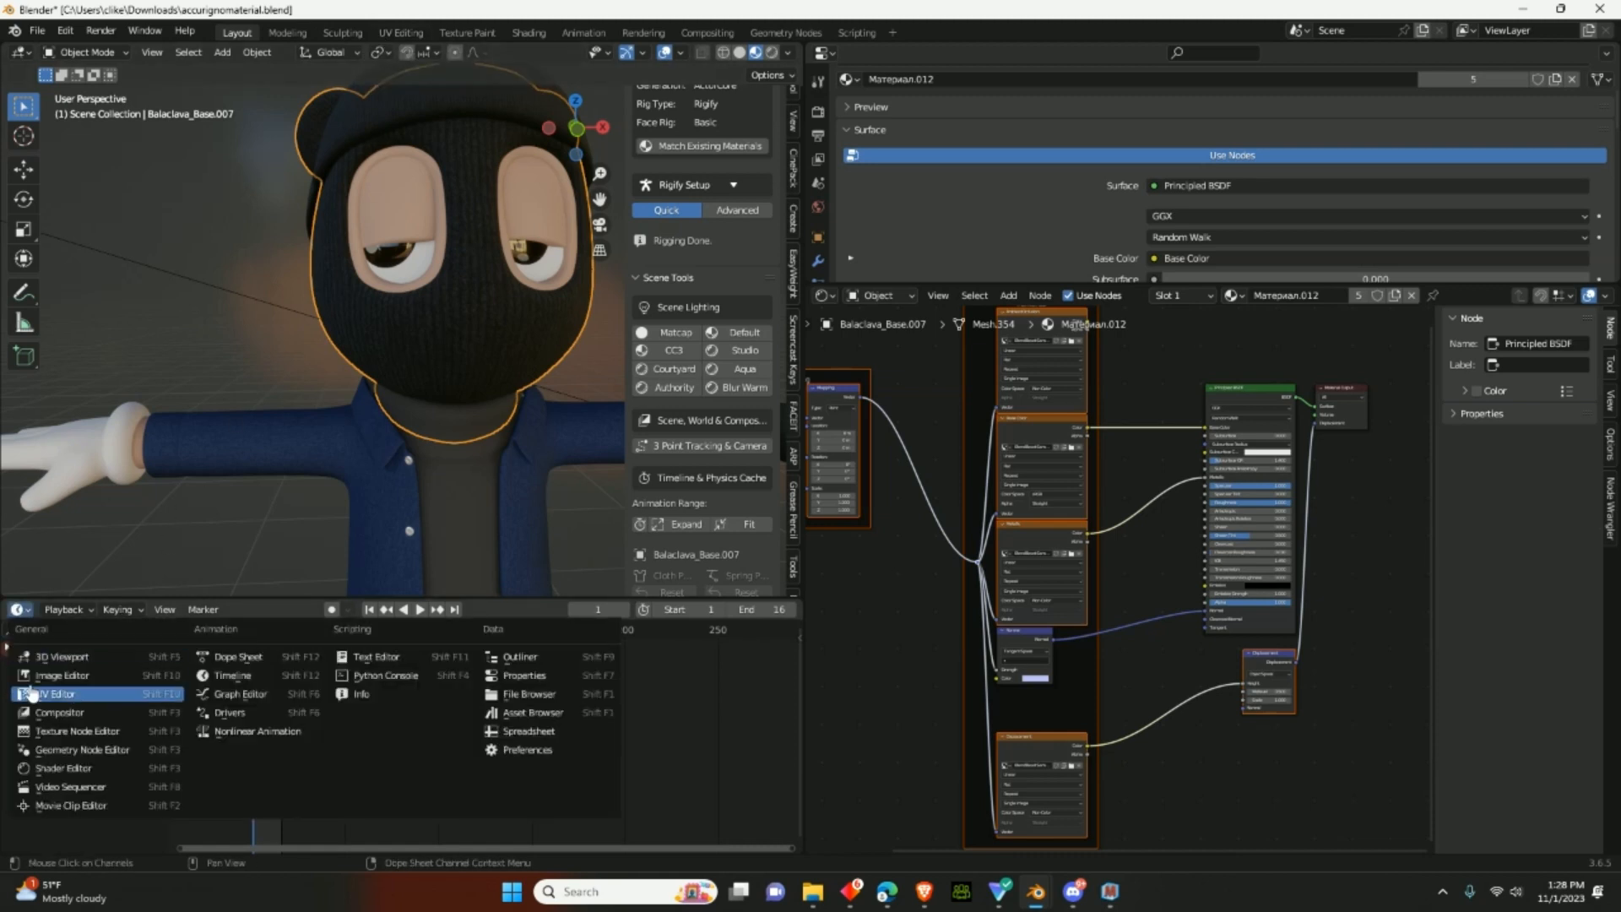
left_click(72, 695)
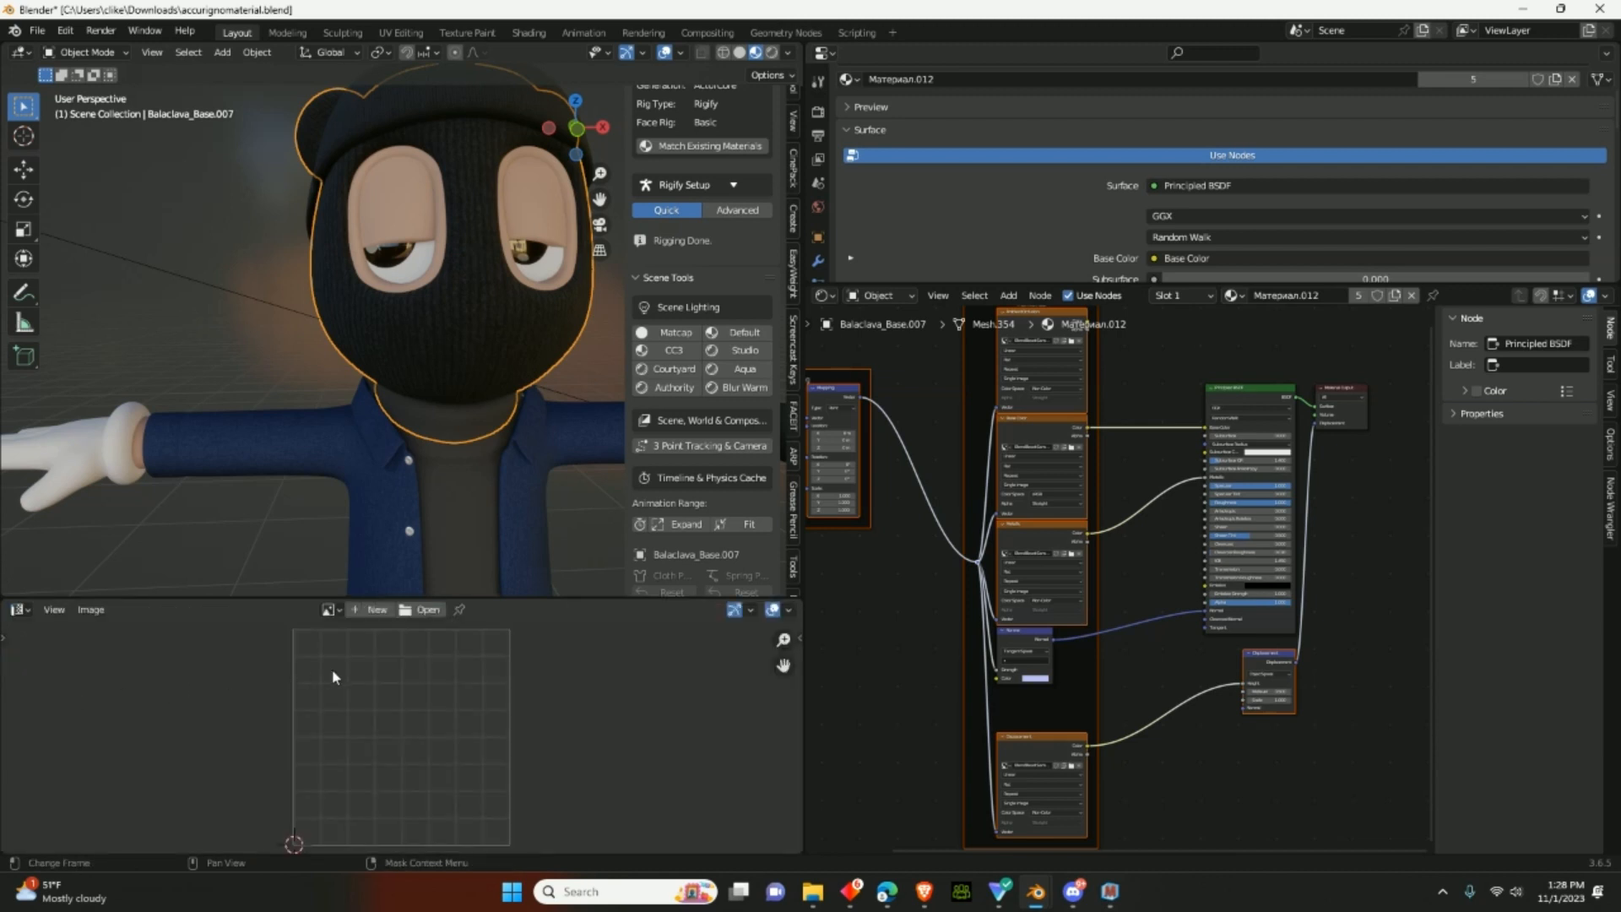
left_click_drag(303, 596, 345, 544)
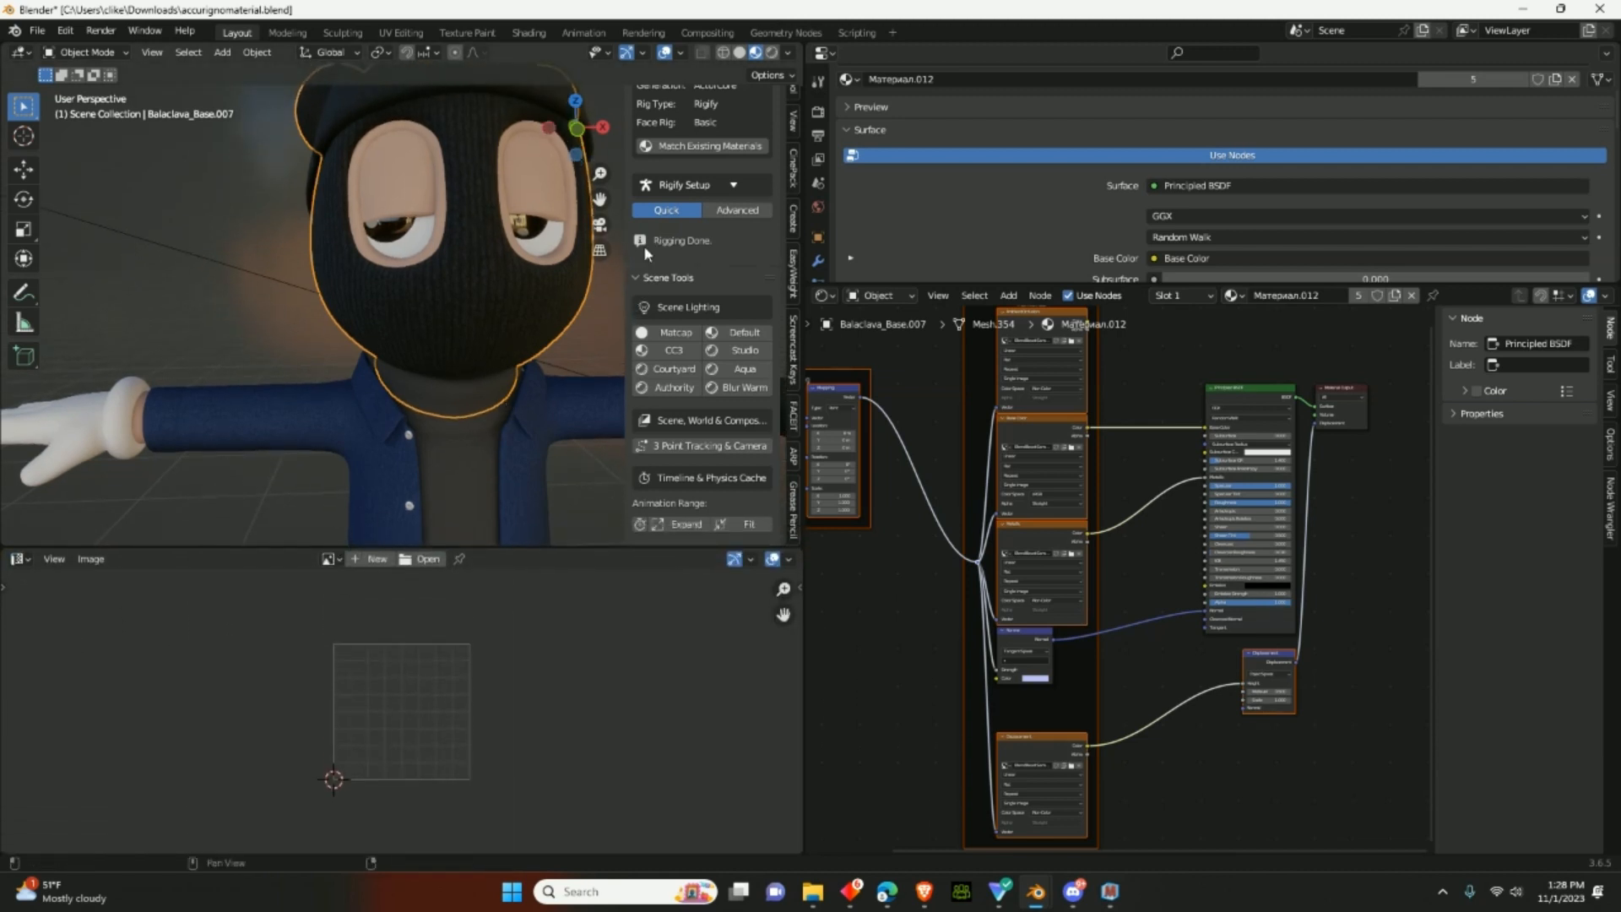
- Enter Edit Mode on the balaclava, select its linked face mesh, and frame the UV islands over the texture
key("Tab")
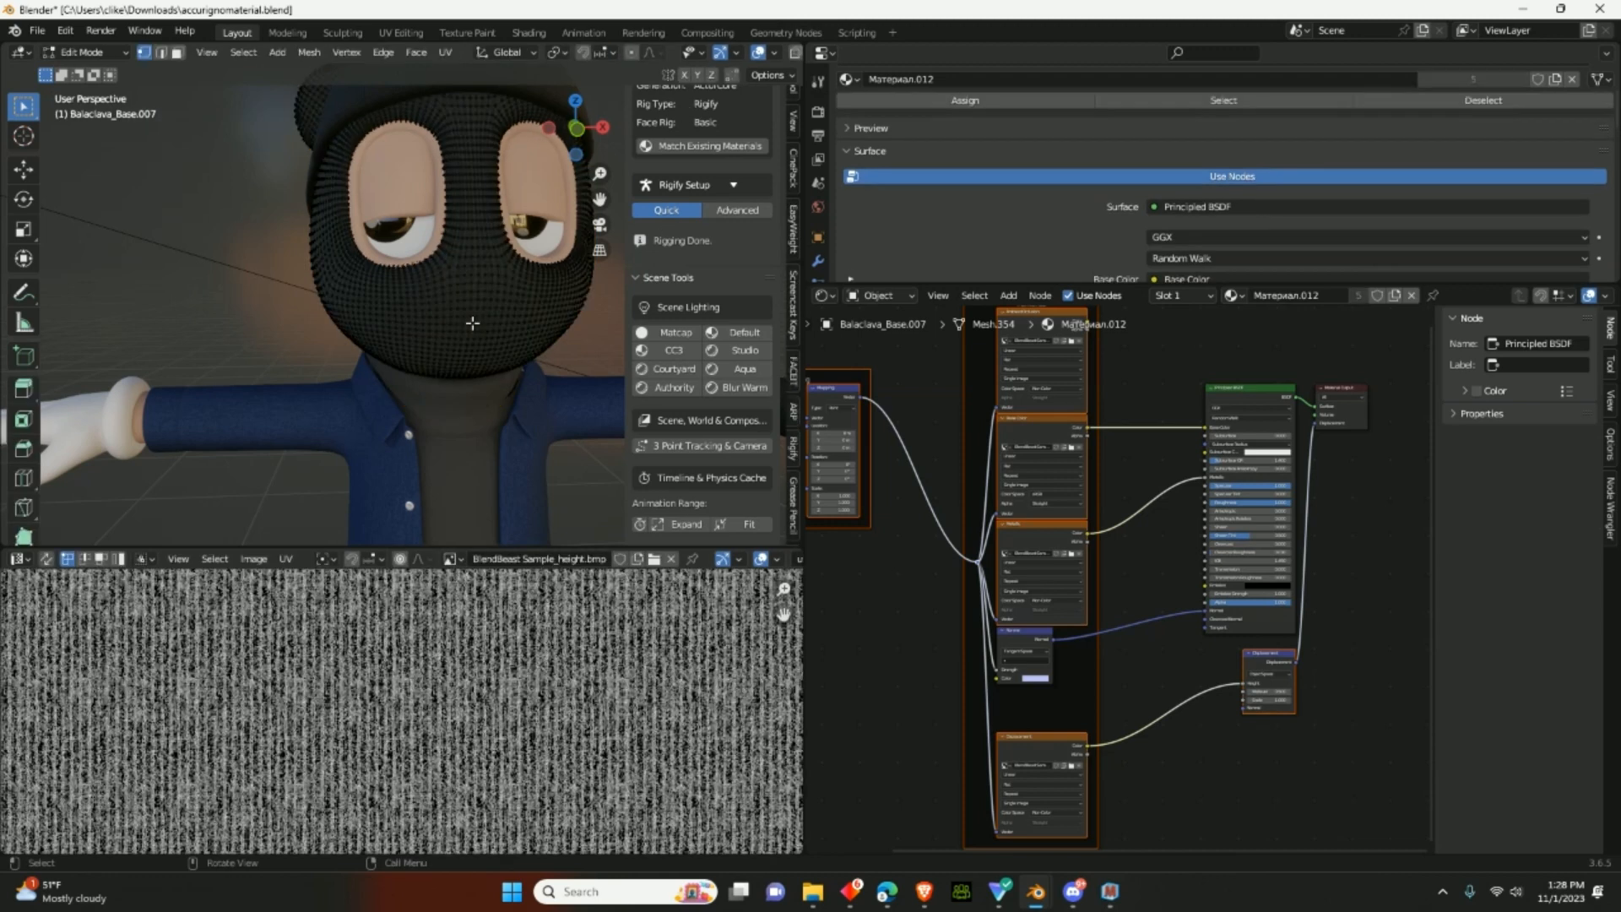
scroll(471, 320, "down", 2)
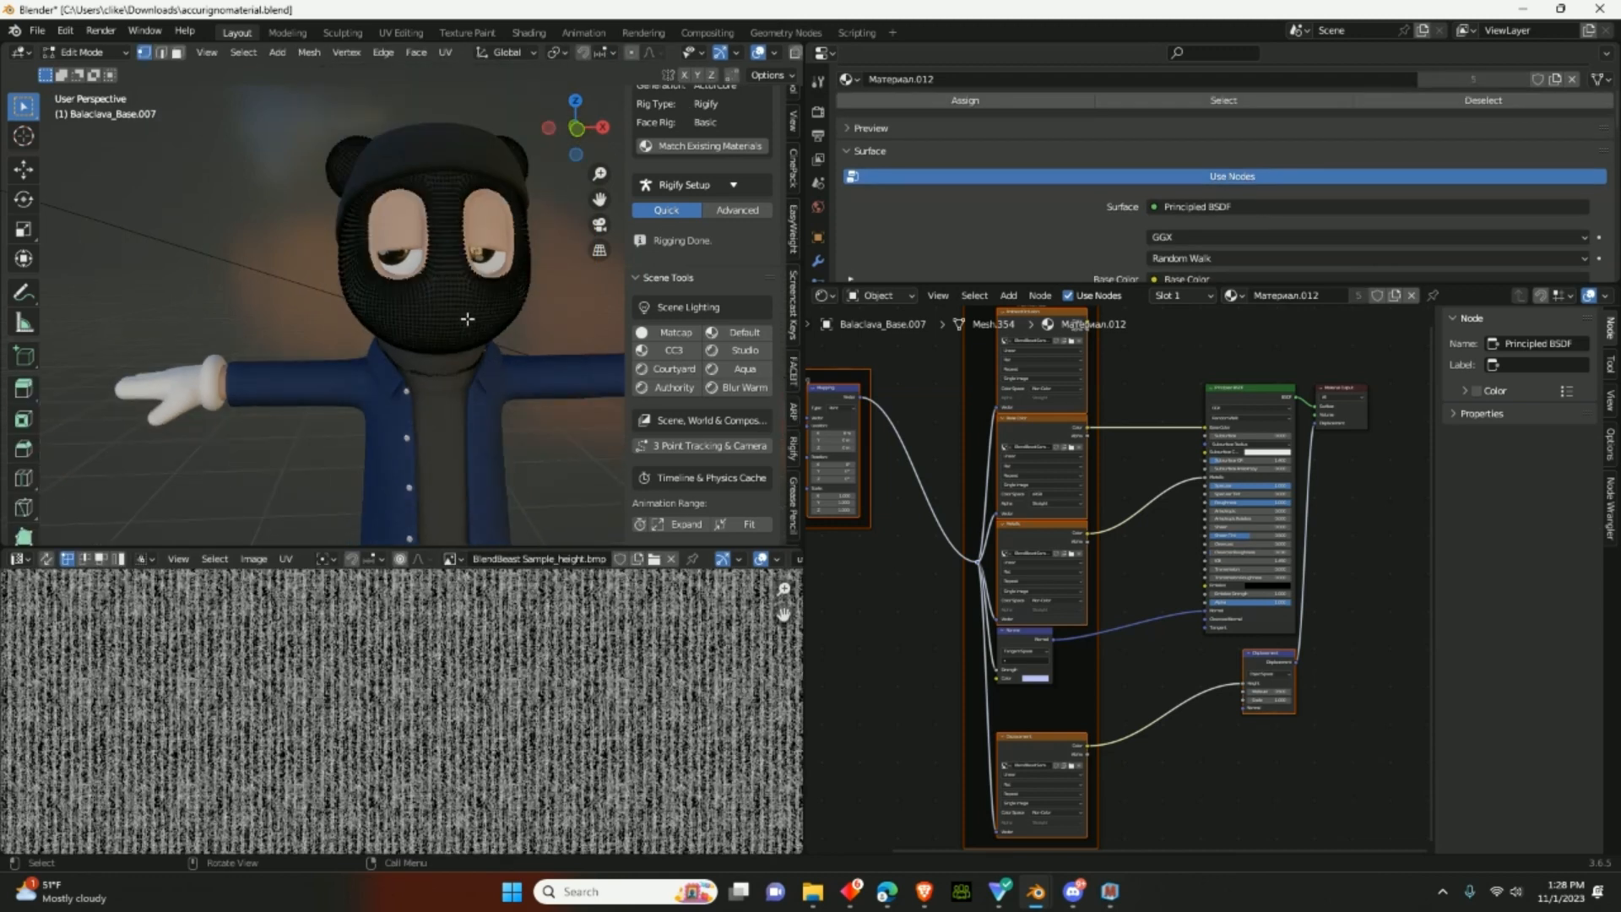
key("l")
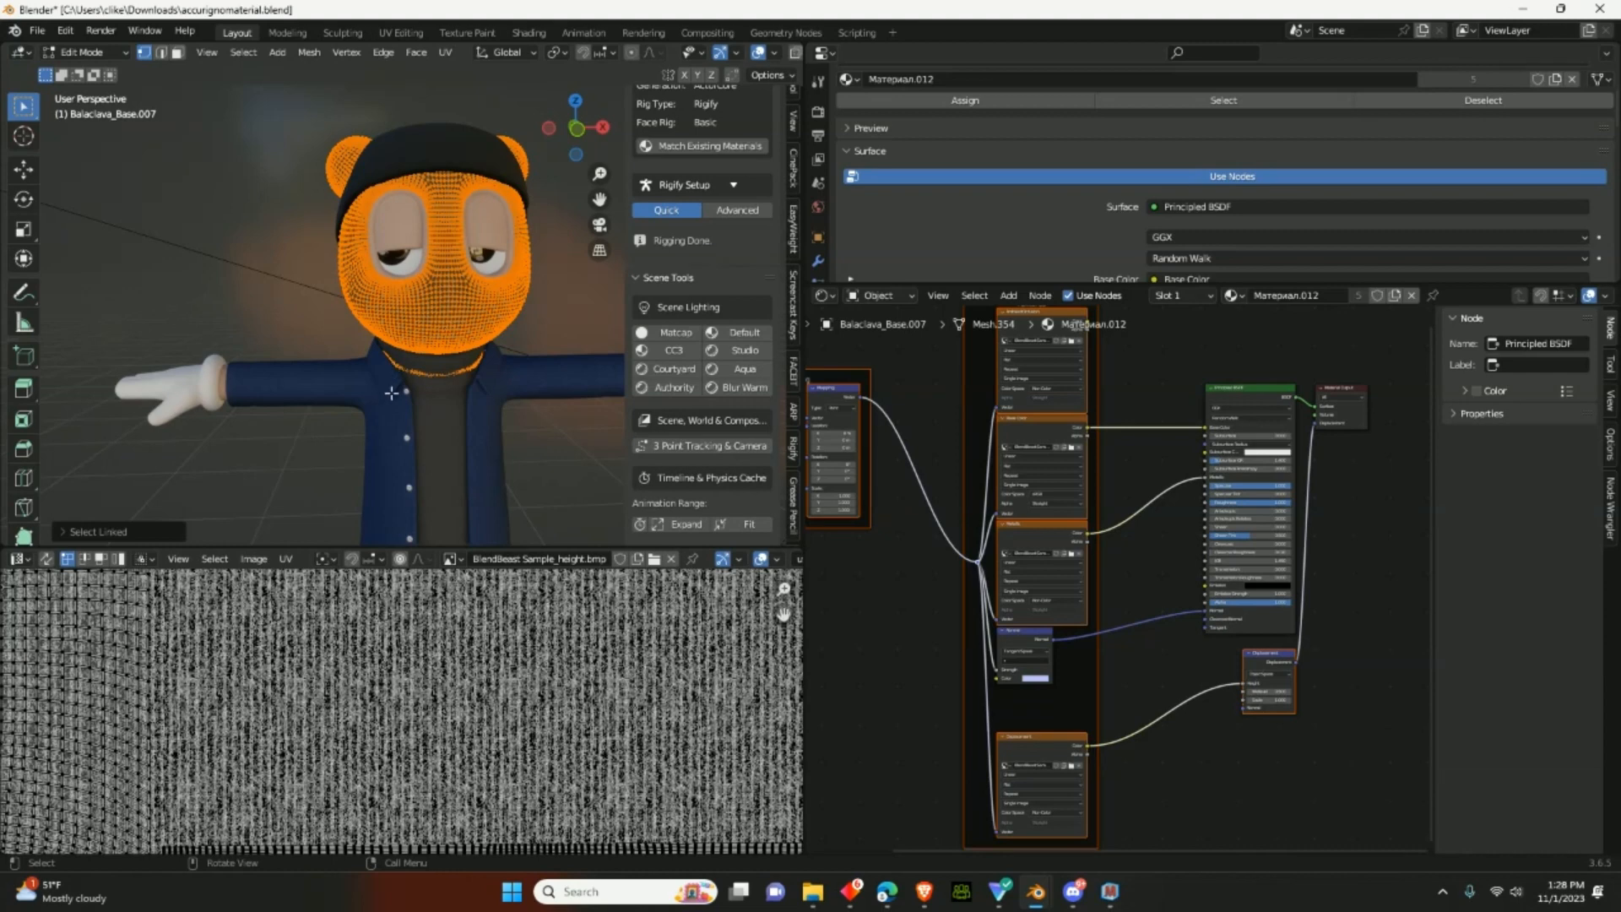
scroll(391, 393, "down", 3)
scroll(399, 591, "down", 6)
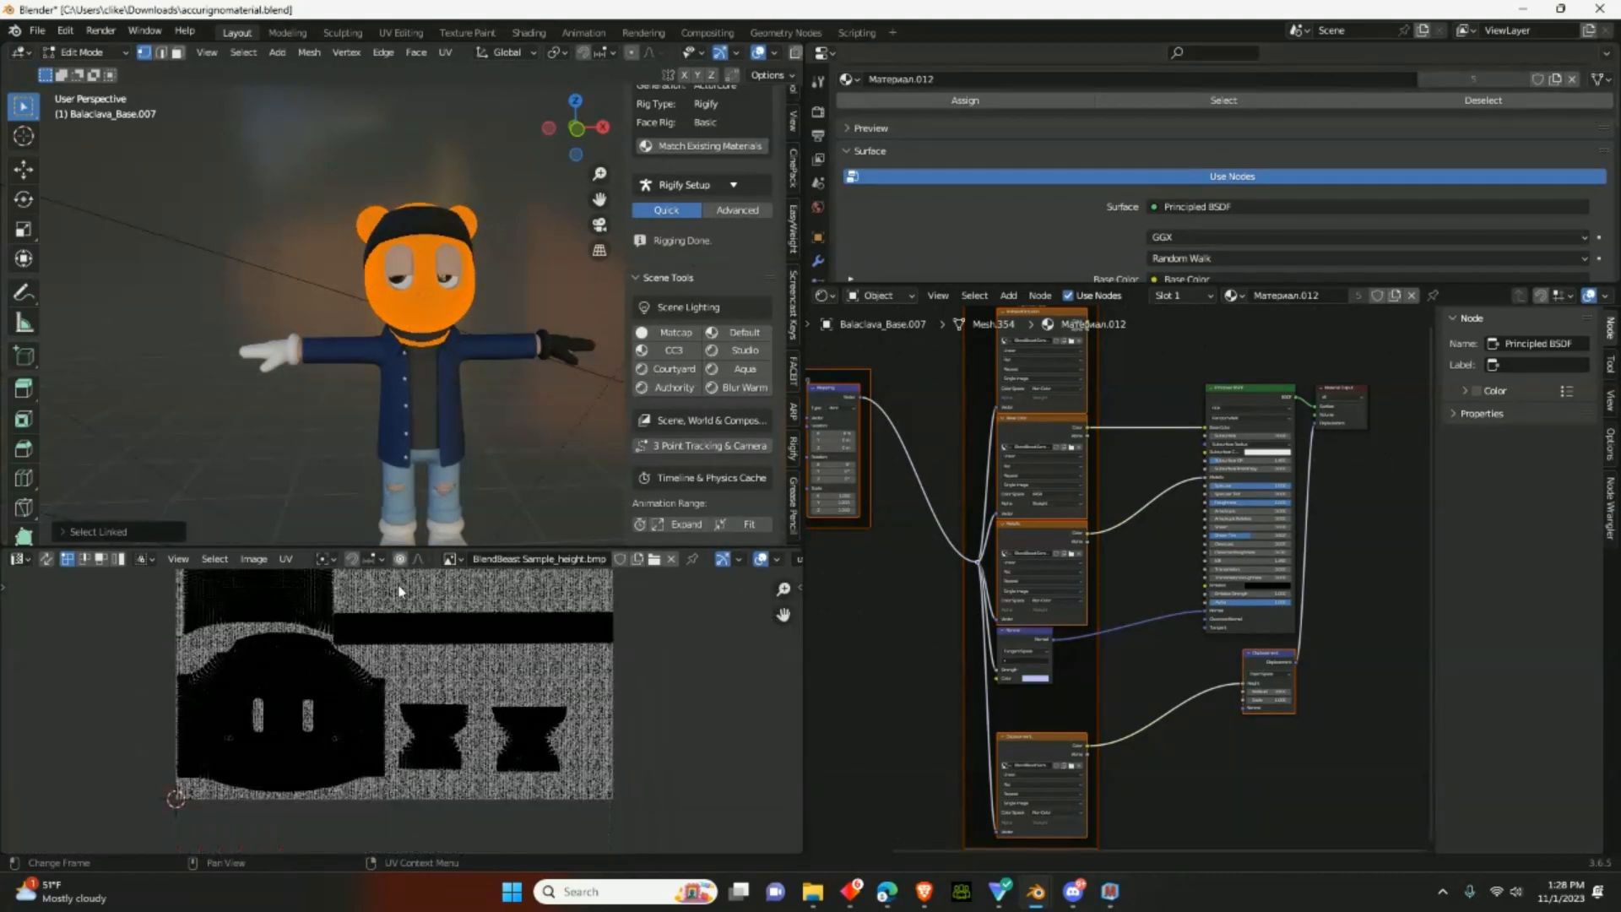
scroll(399, 591, "down", 1)
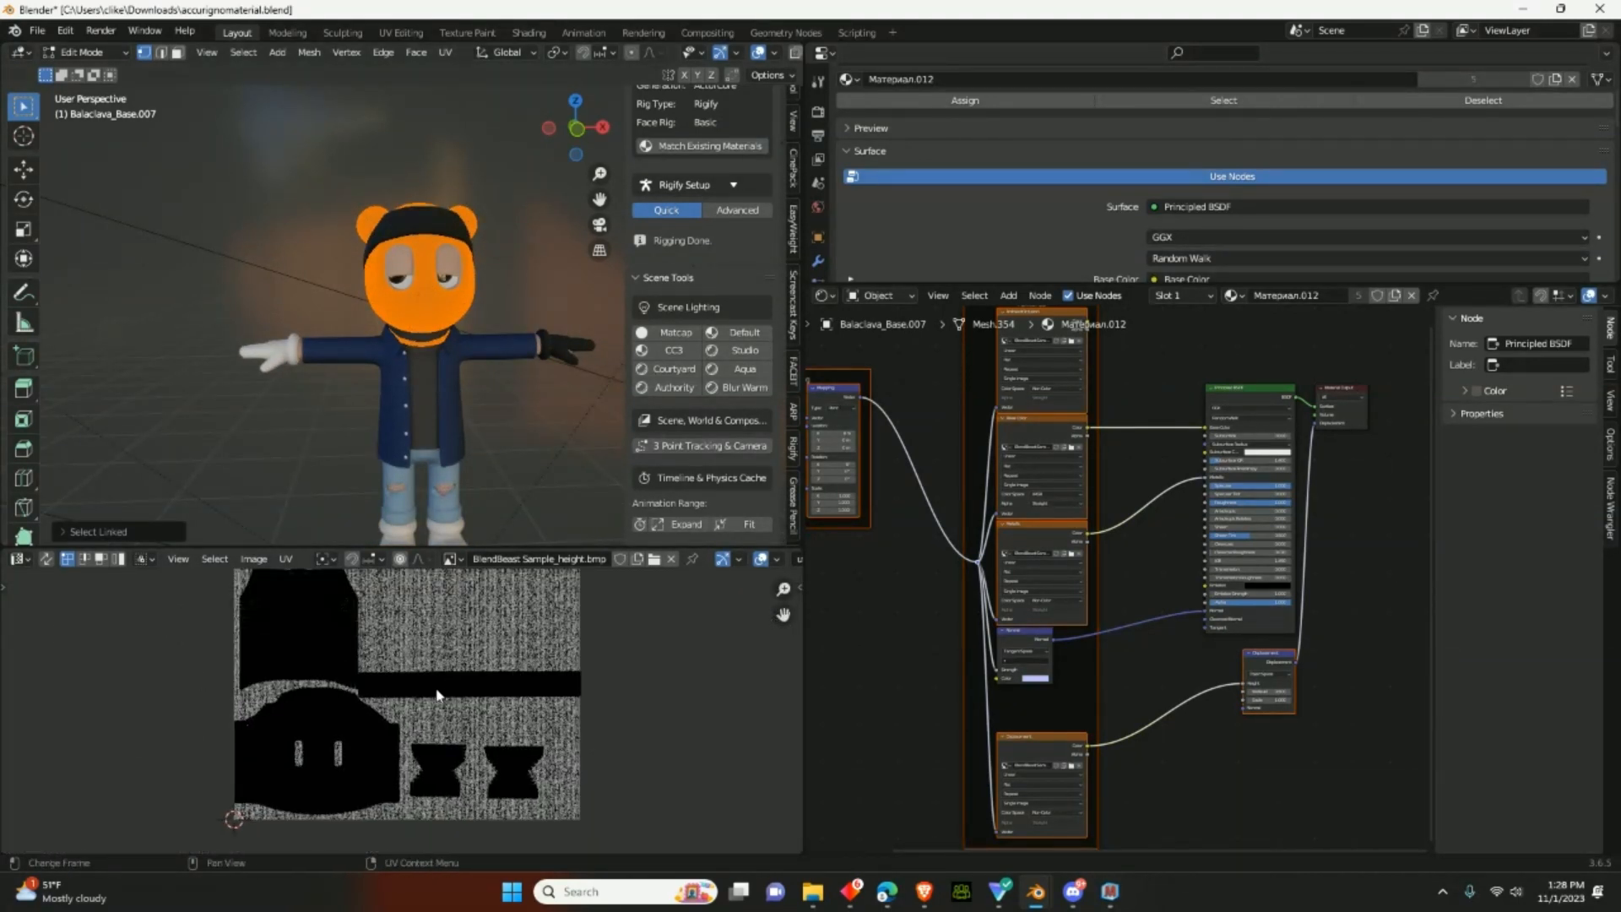
middle_click_drag(431, 693, 410, 710)
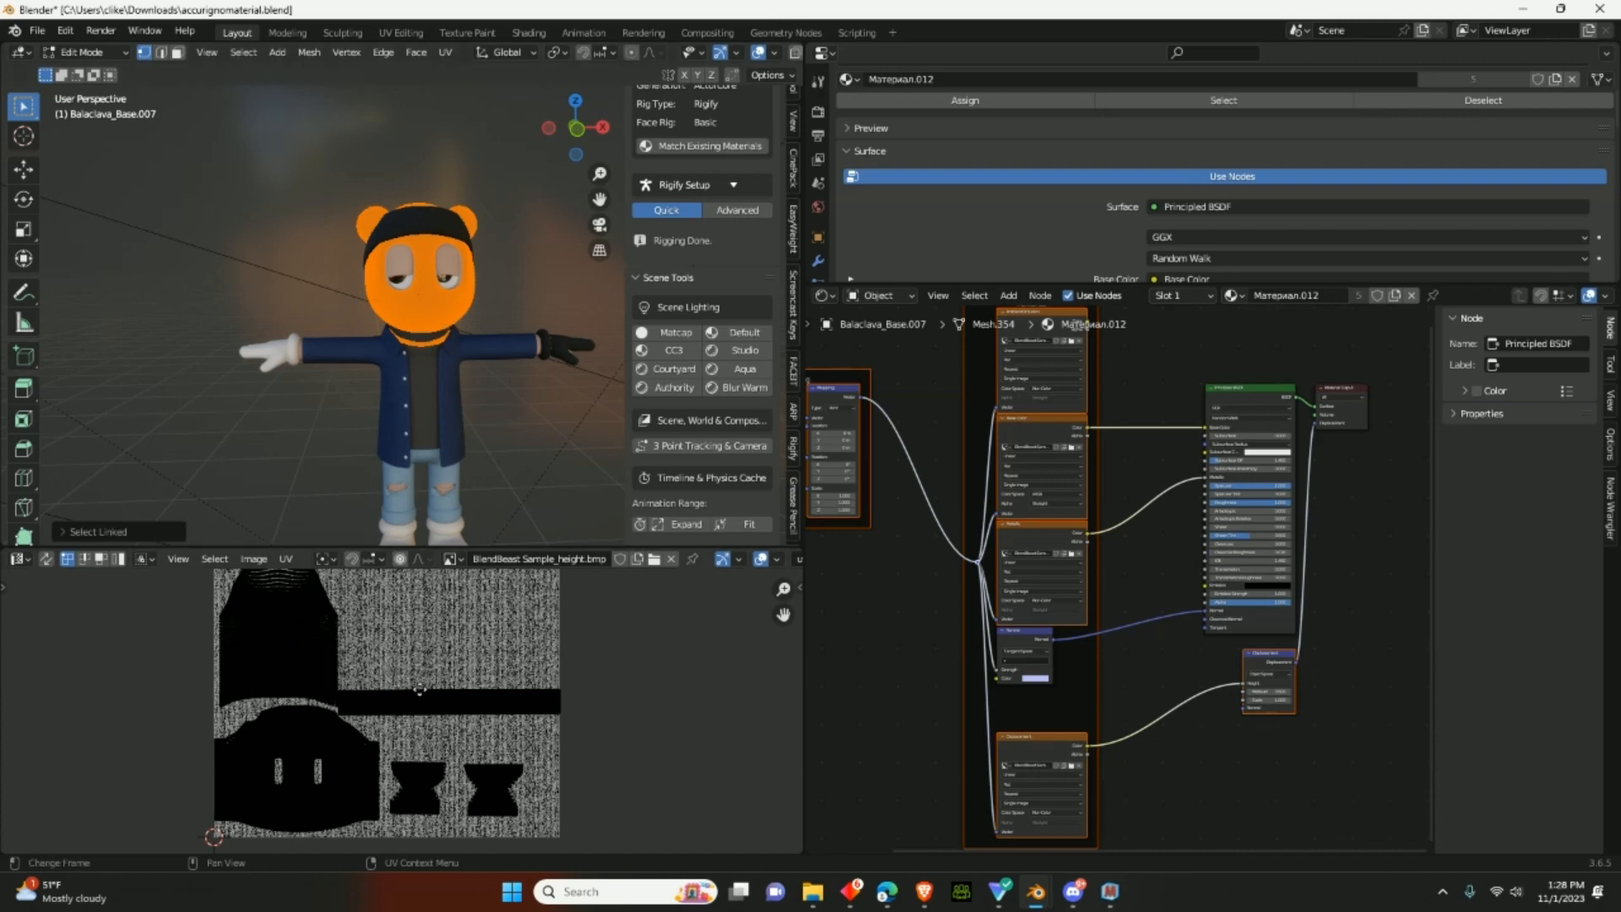
middle_click_drag(420, 690, 441, 705)
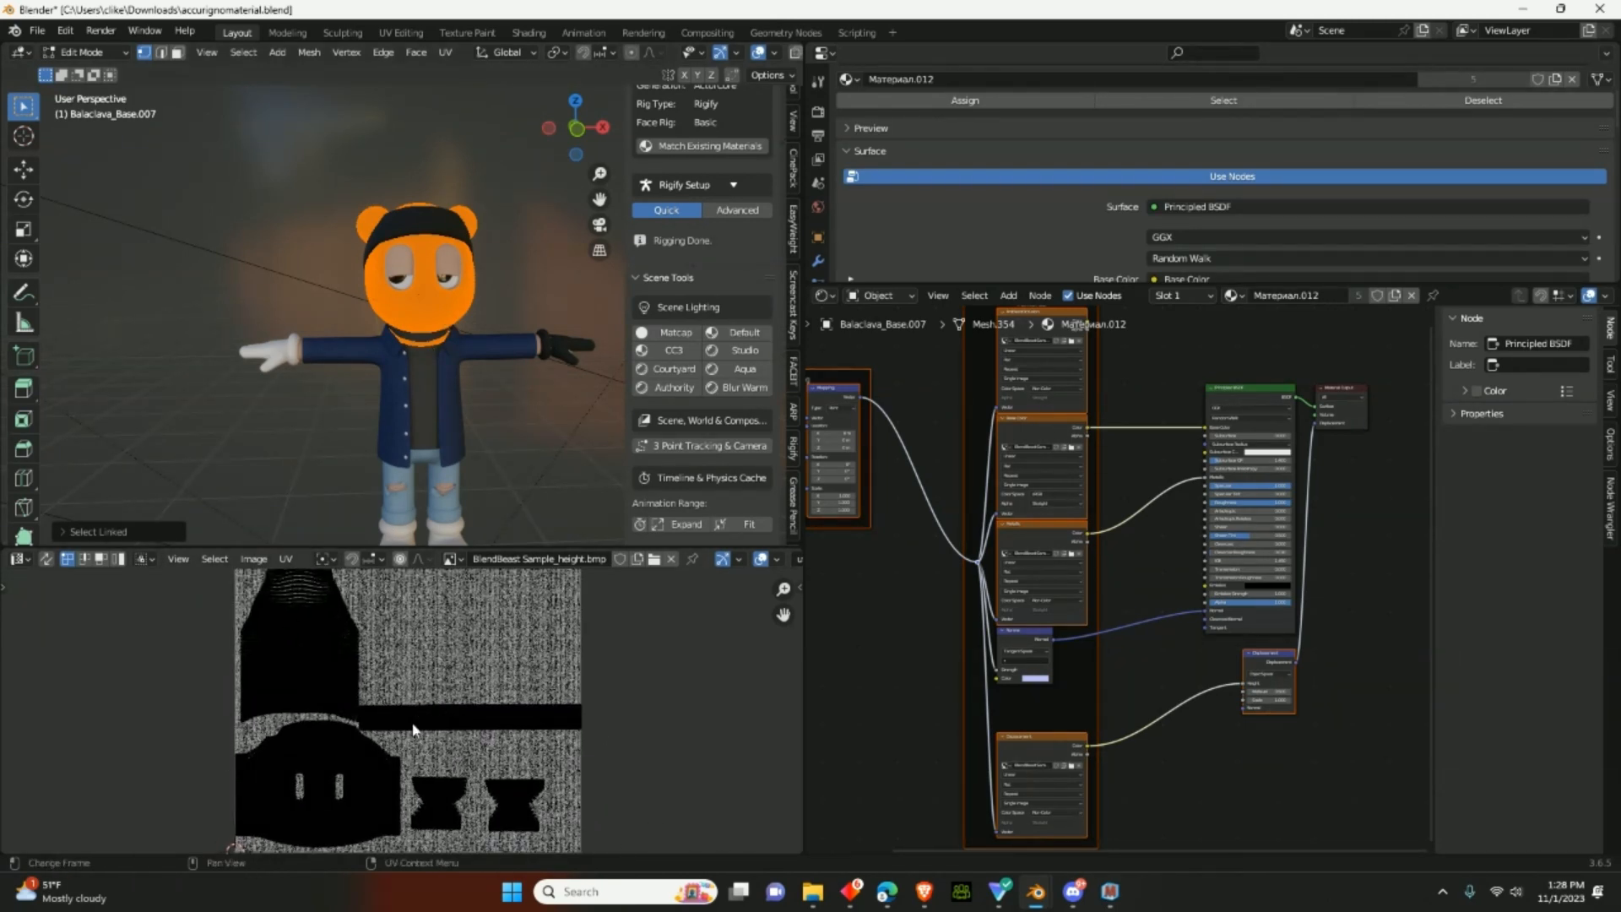
- Examine how the balaclava's UV islands sit over the BlendBeast Sample height texture in the UV Editor
scroll(416, 731, "up", 2)
scroll(406, 718, "down", 3)
scroll(397, 706, "up", 2)
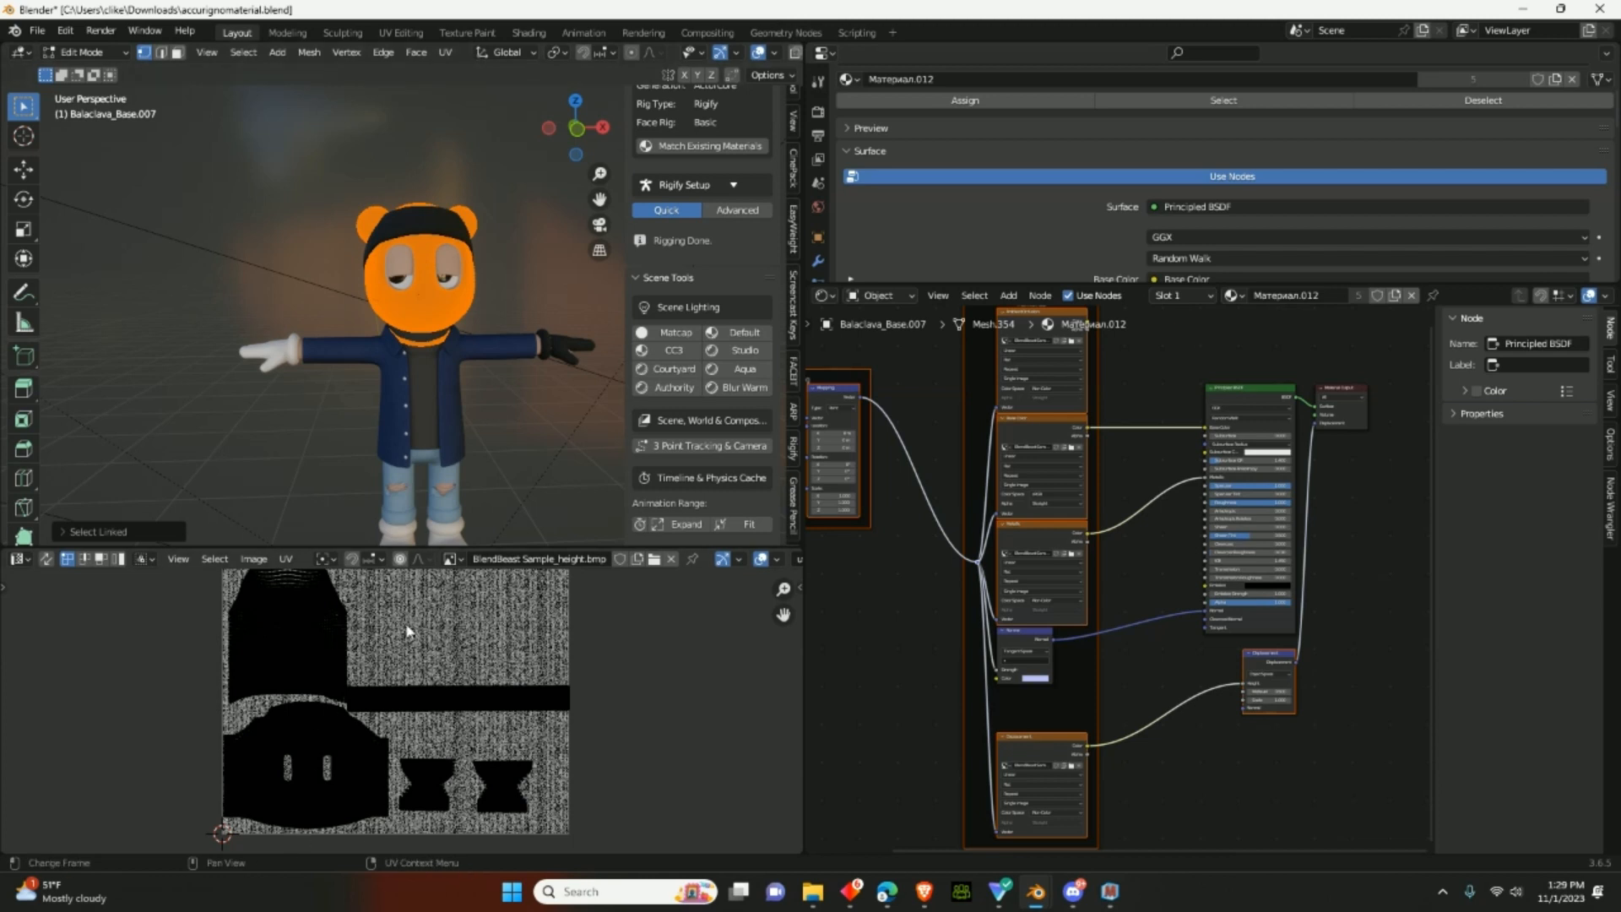
scroll(407, 631, "up", 3)
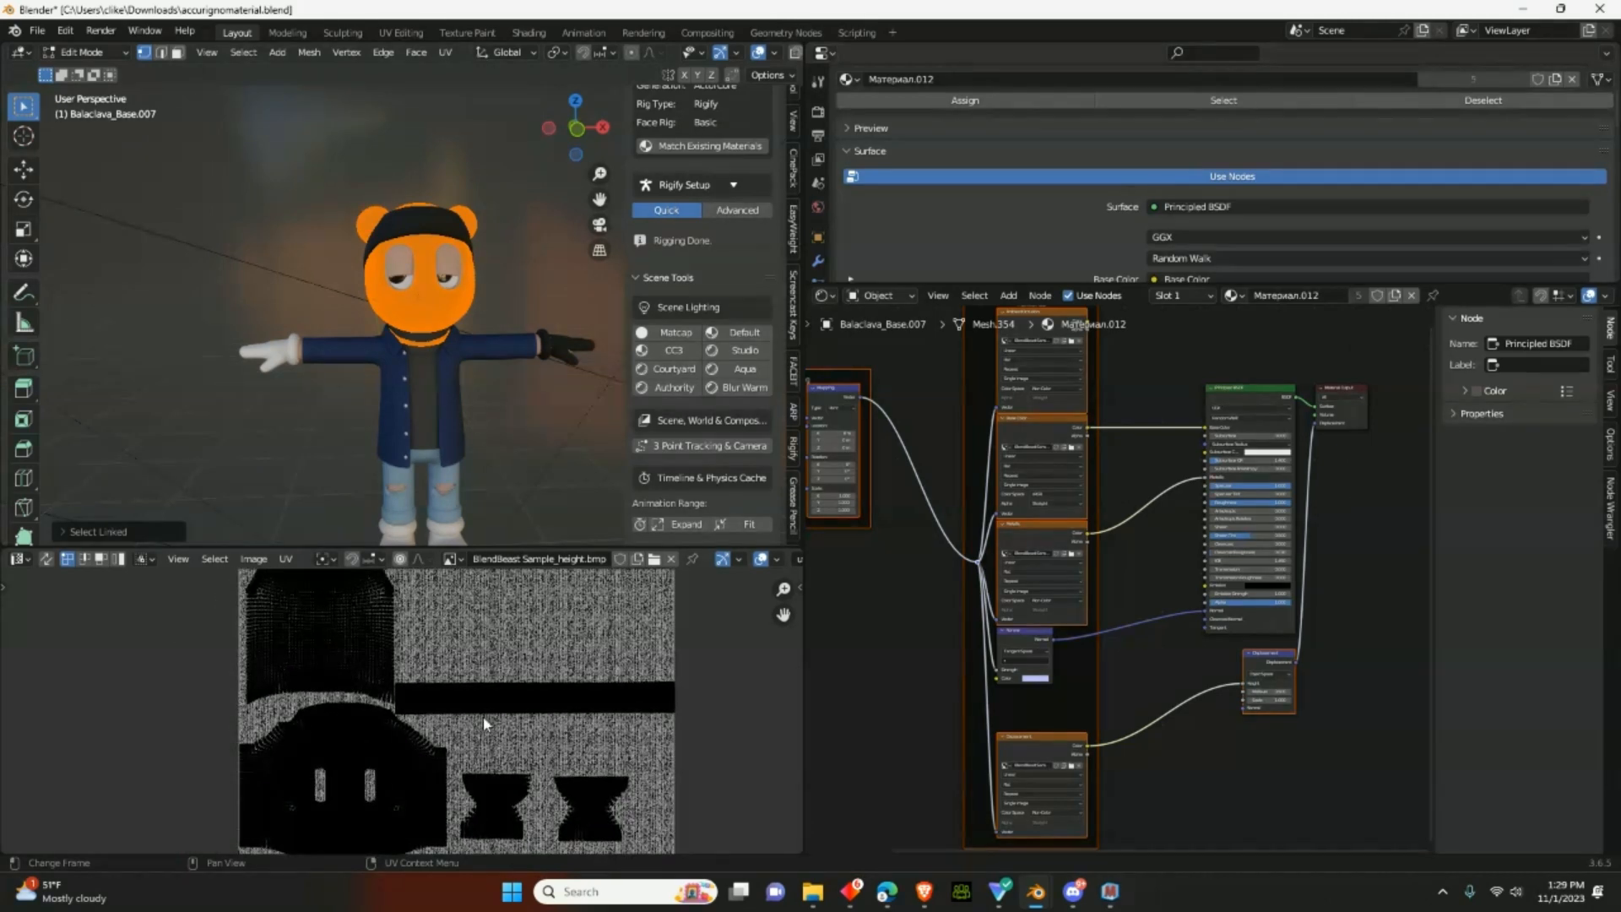
scroll(483, 716, "up", 1)
middle_click_drag(483, 716, 454, 685)
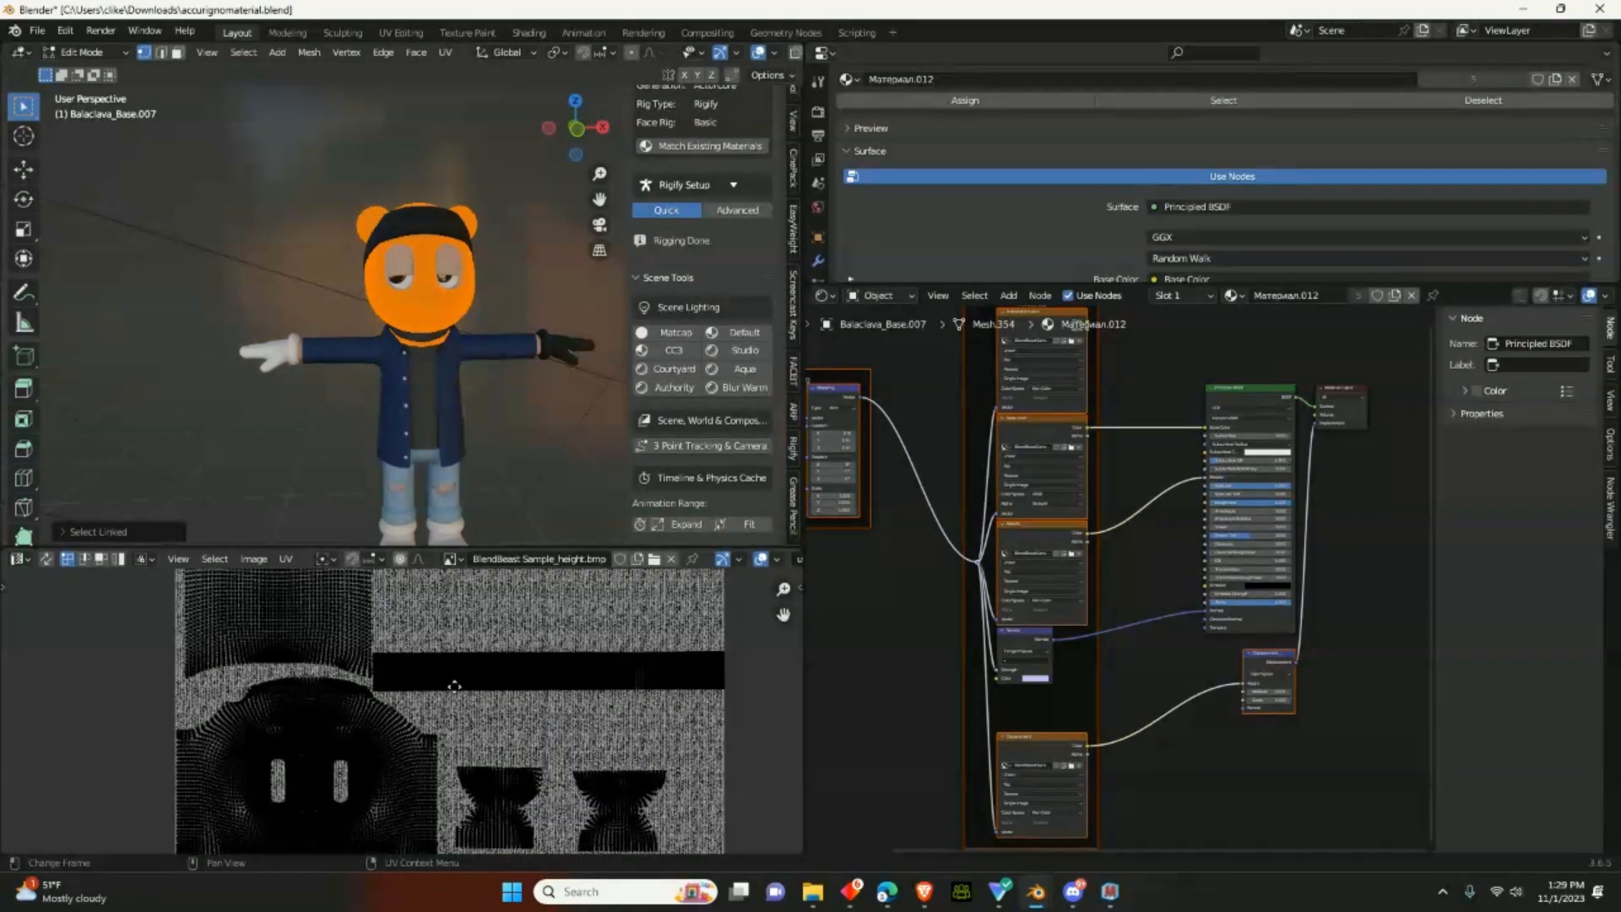
scroll(442, 654, "up", 2)
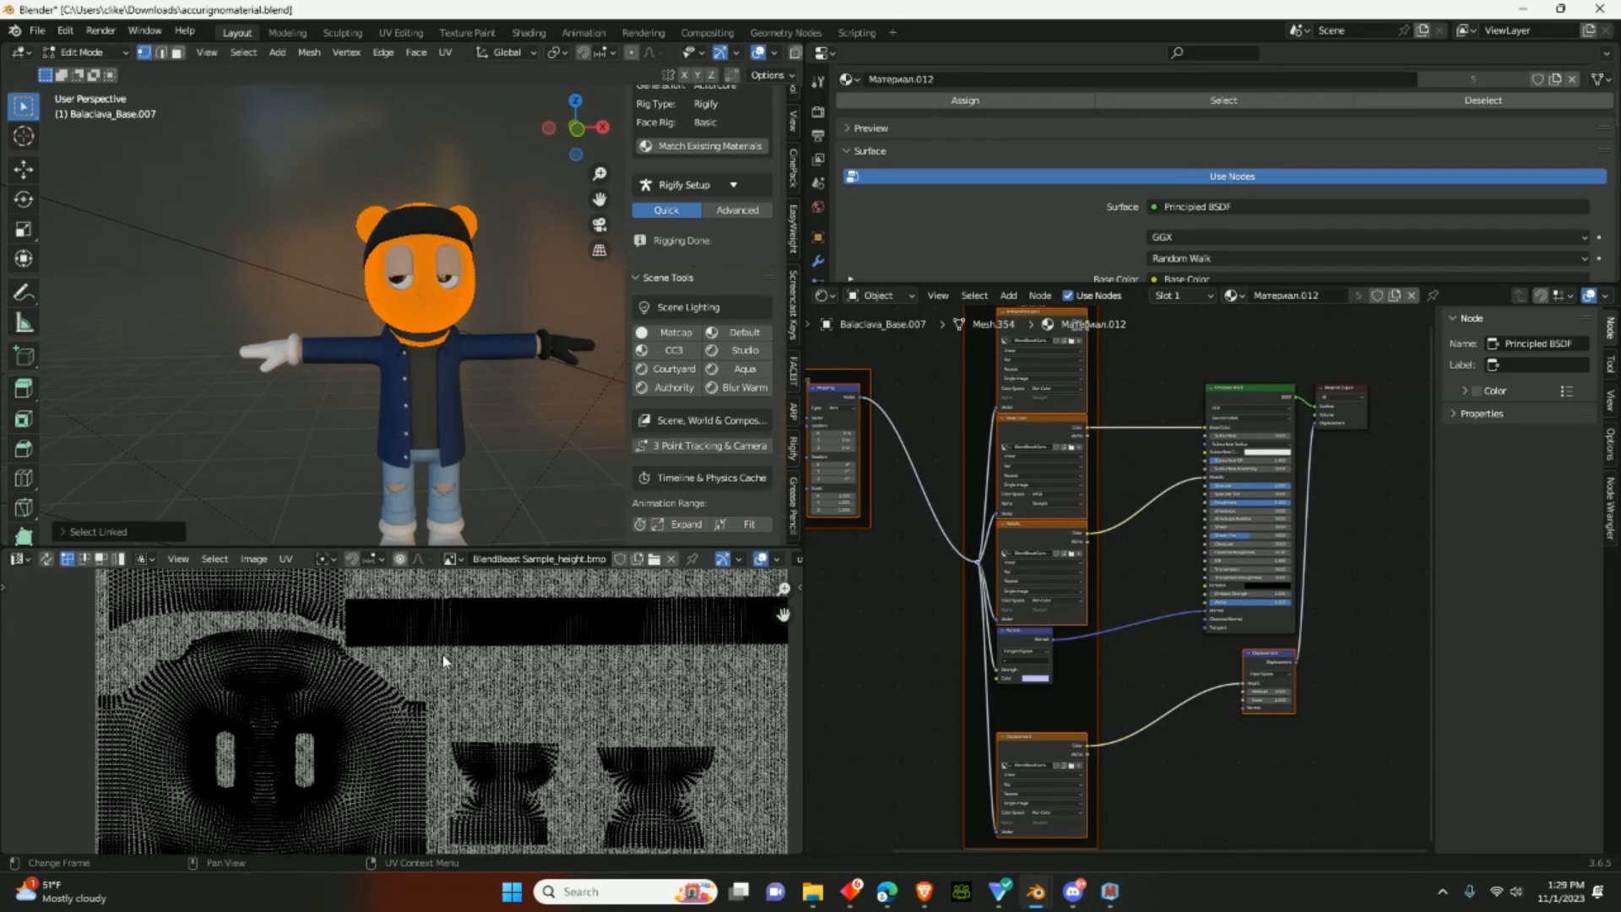
scroll(442, 657, "down", 1)
scroll(444, 665, "down", 1)
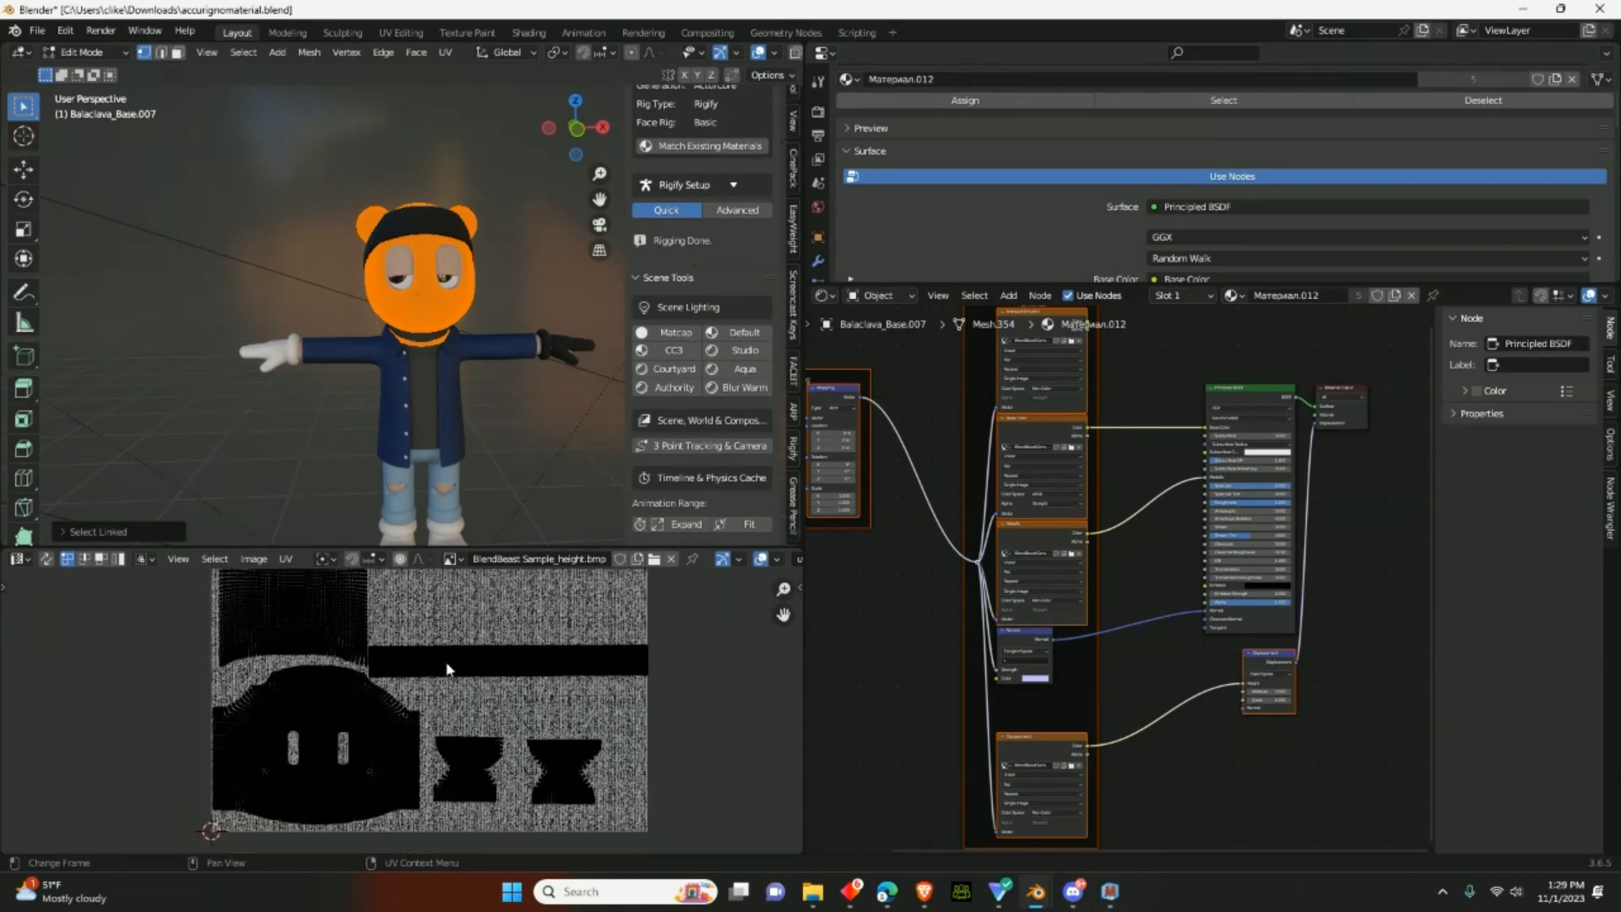
- Select all of the balaclava's UV islands and hide the 3D viewport overlays, with the knit face in close view
key("a")
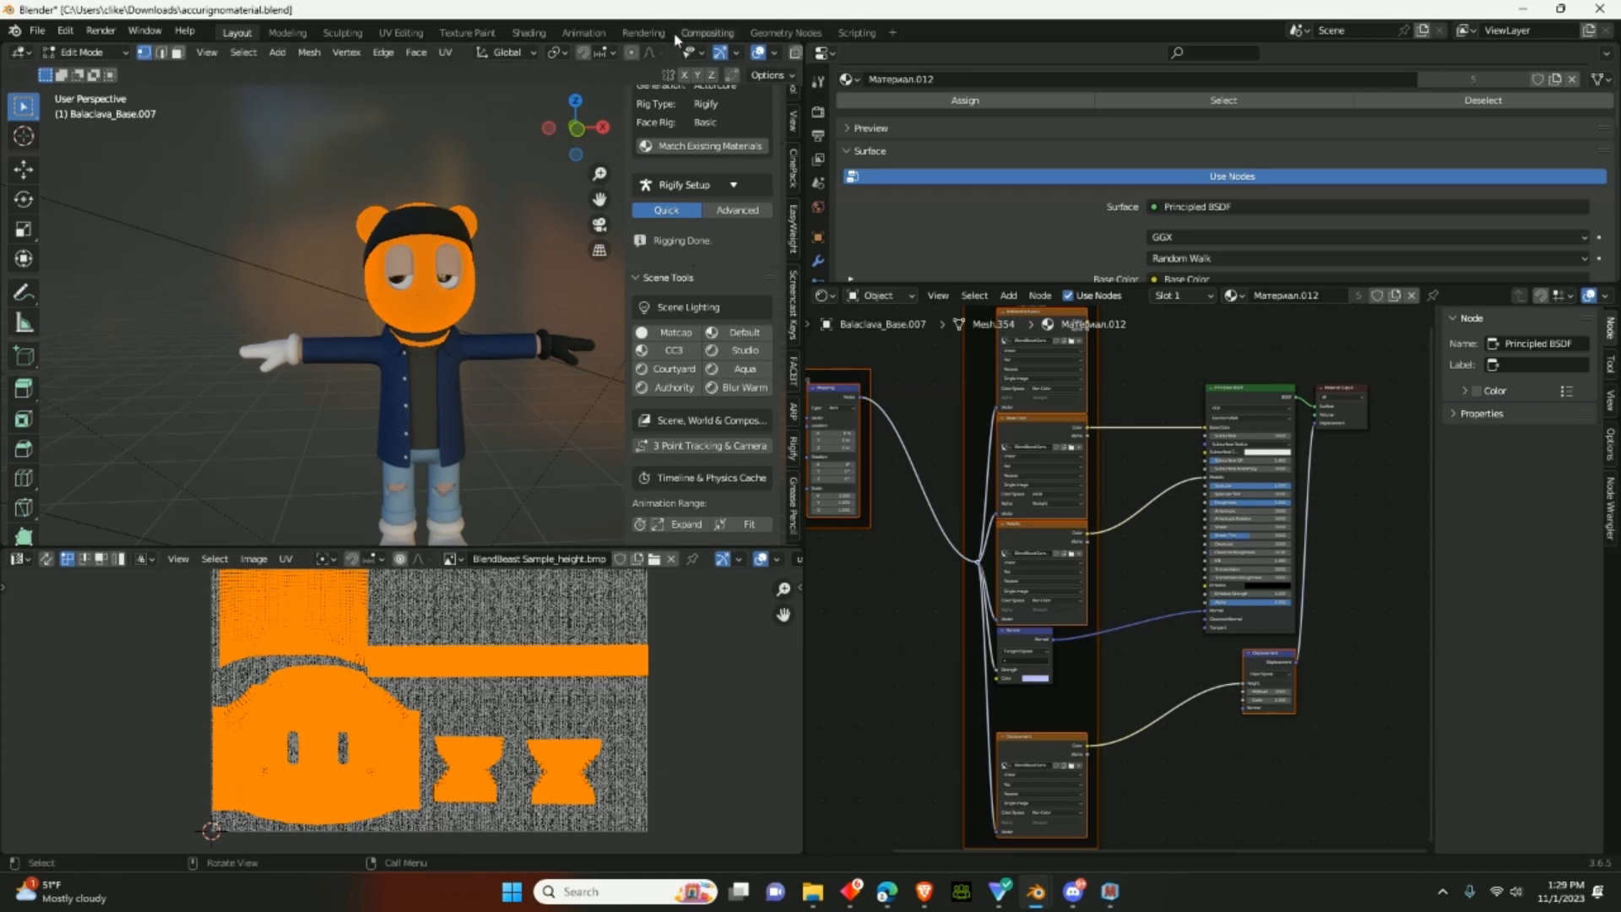
left_click(758, 54)
scroll(477, 328, "up", 6)
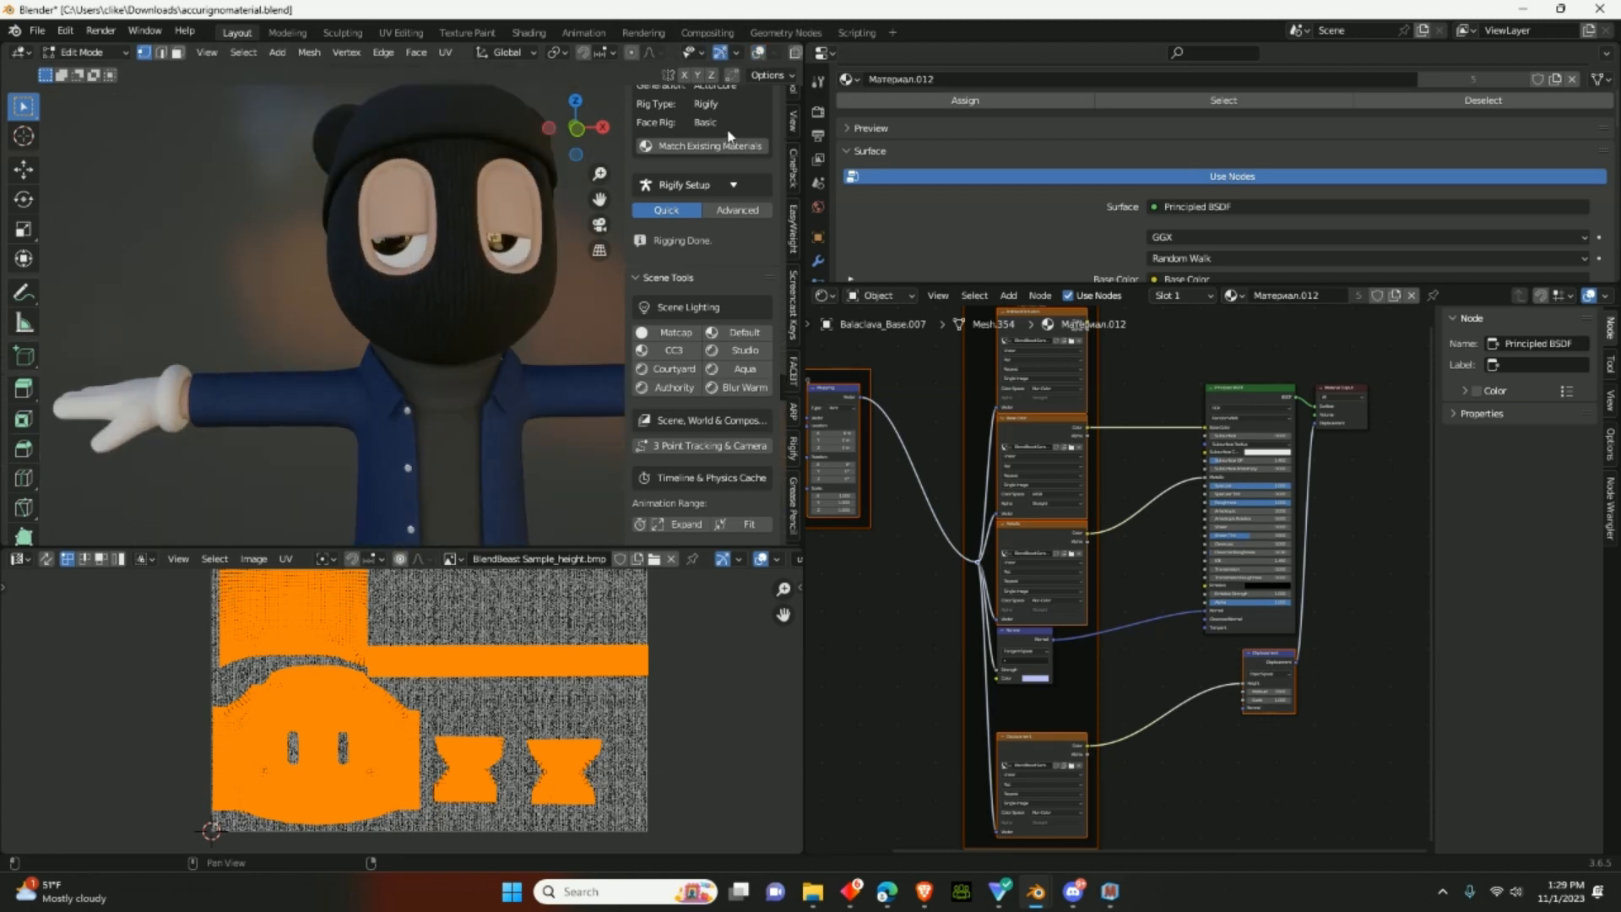
middle_click_drag(445, 370, 390, 399, "ctrl")
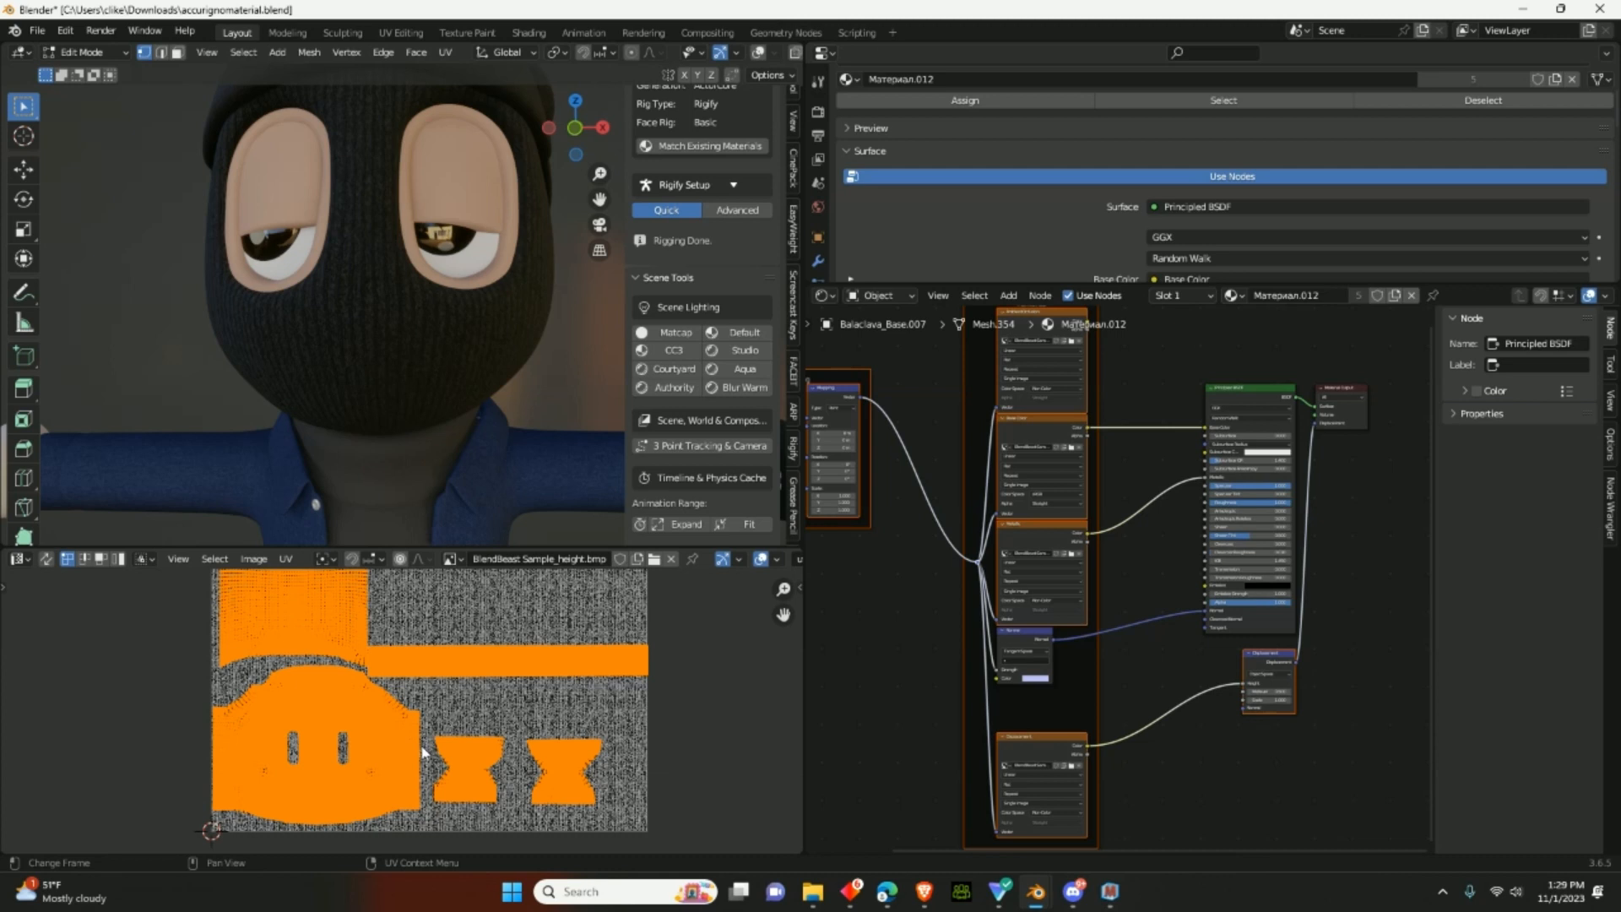
- Scale up all selected UV islands well beyond the texture image and check the finer knit on the face
key("s")
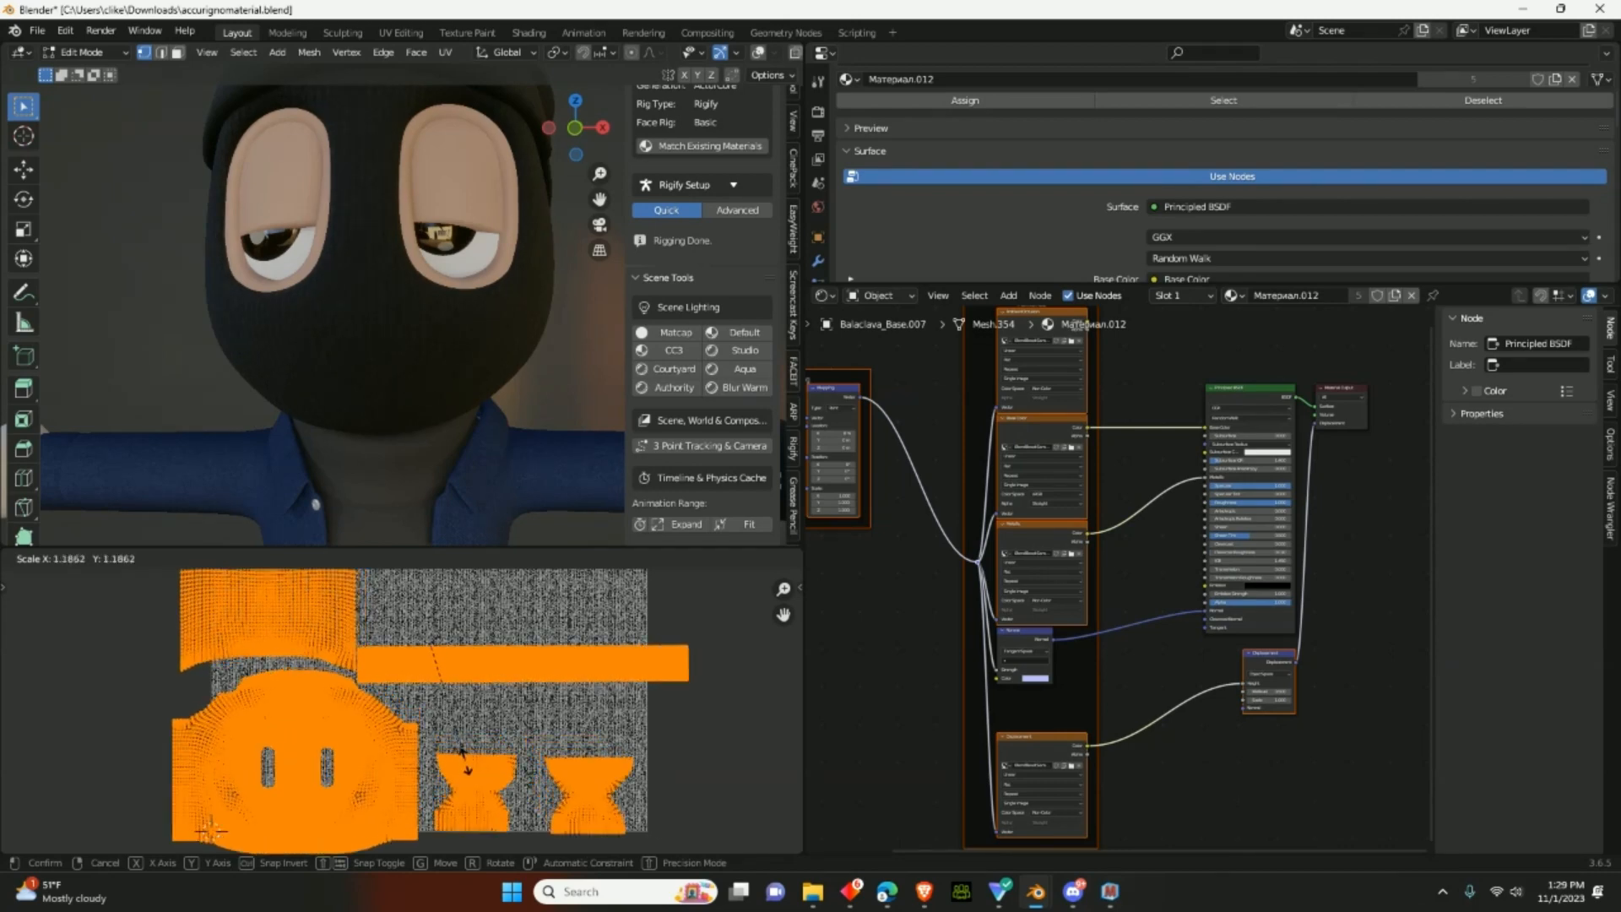
left_click(478, 810)
mouse_move(382, 540)
middle_mouse_down()
mouse_move(380, 474)
mouse_move(423, 474)
mouse_move(409, 470)
mouse_move(414, 532)
middle_mouse_up()
- Scale the UV islands back down to slightly larger than the texture image and check the knit from the side
key("s")
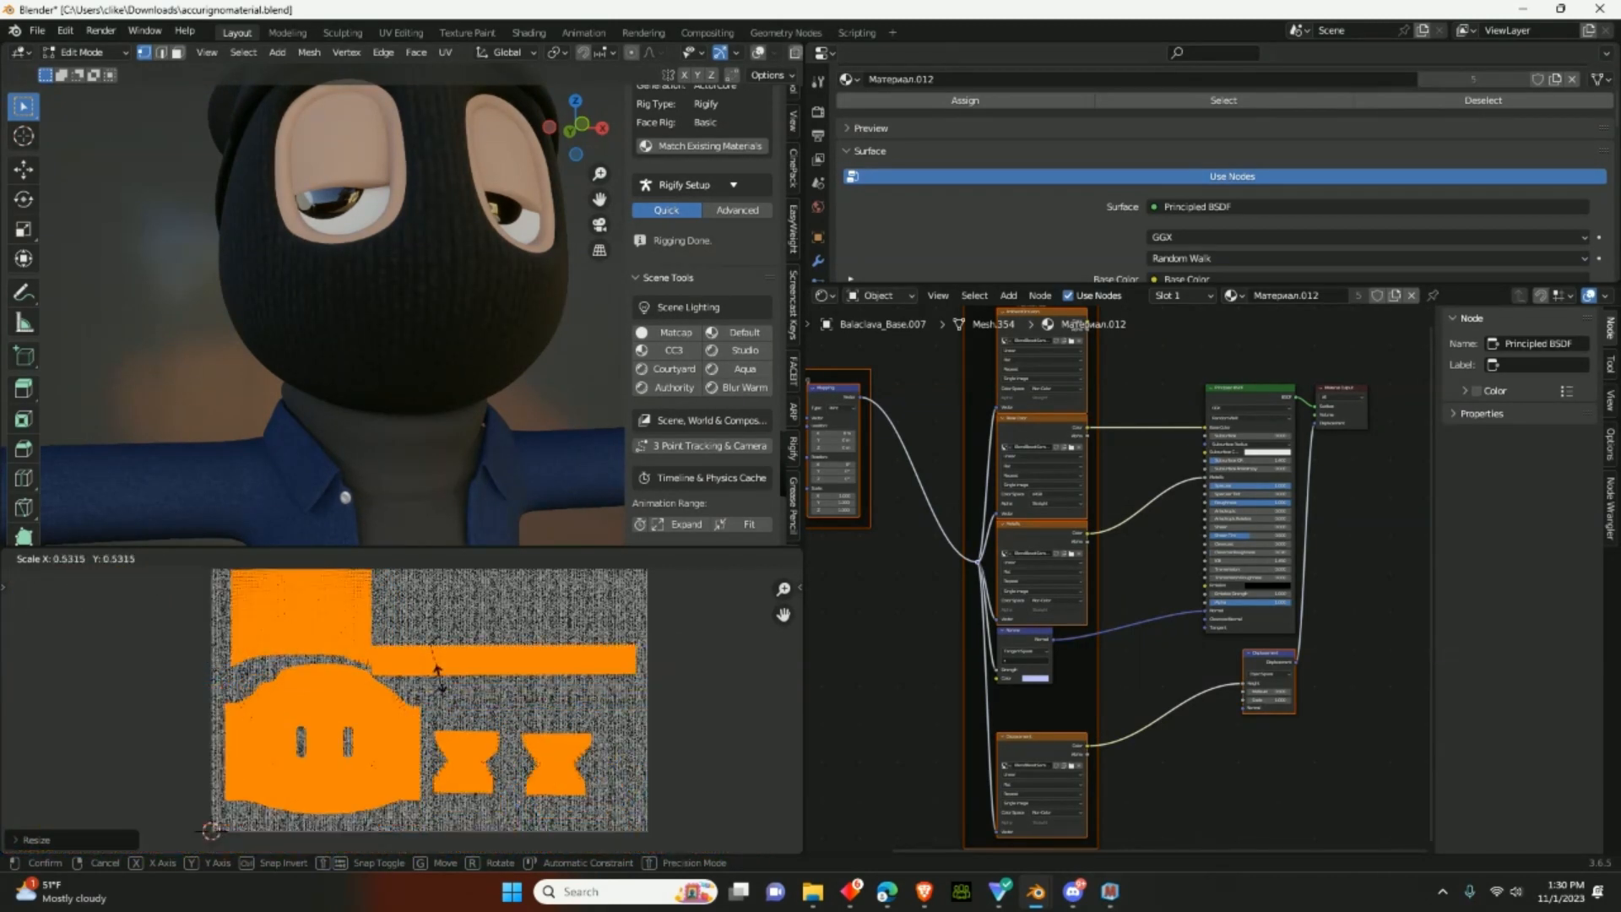
left_click(442, 689)
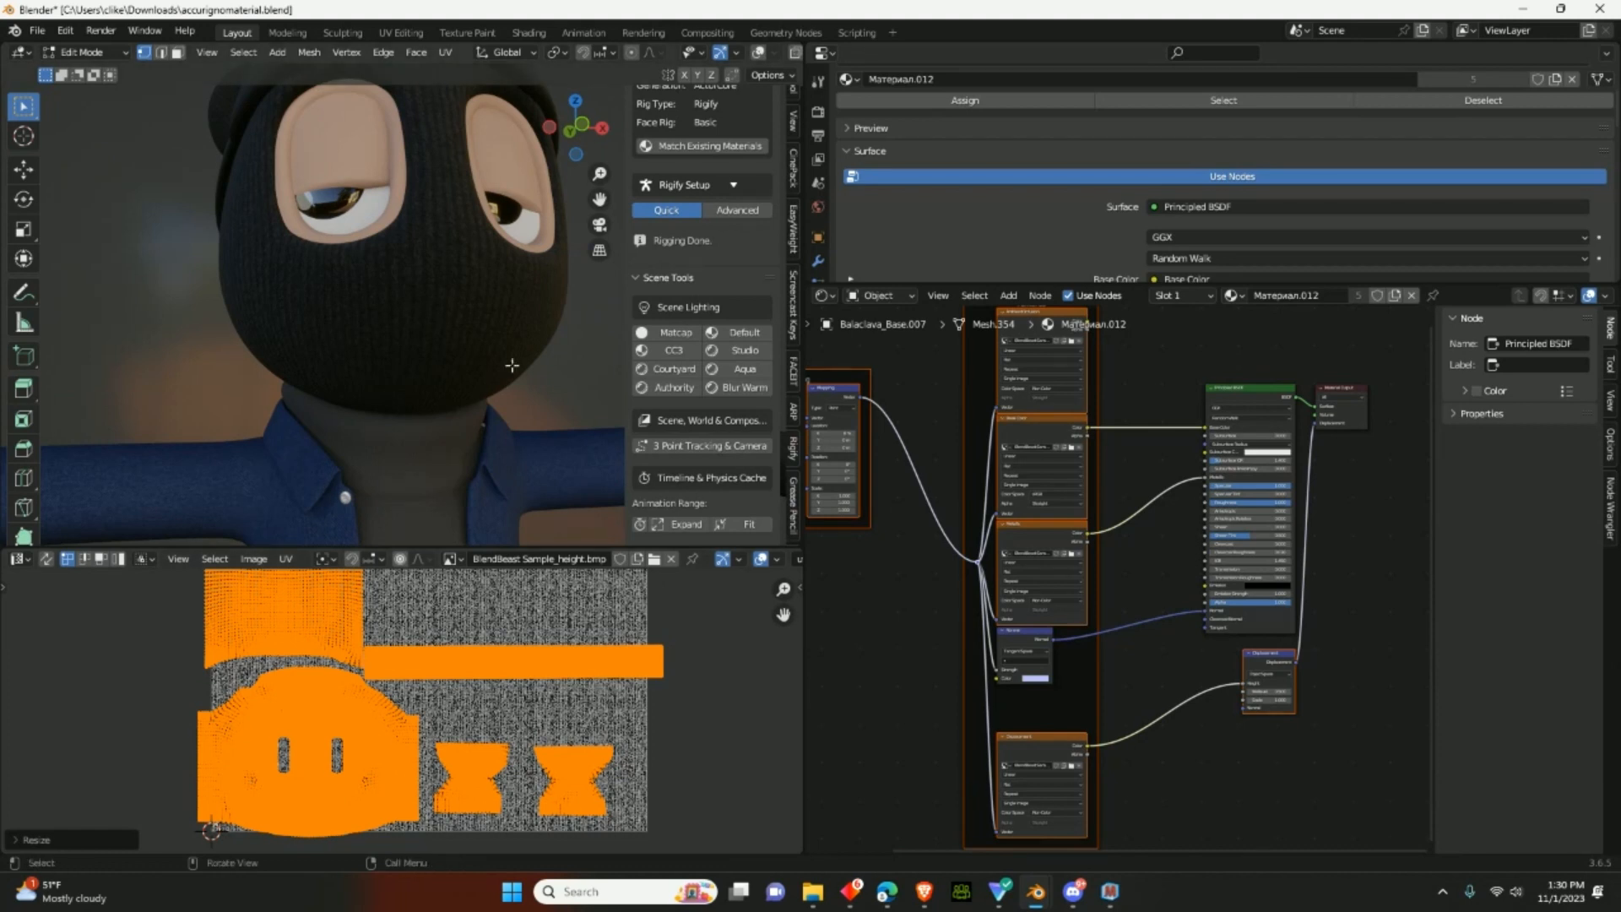
middle_click_drag(452, 361, 385, 398)
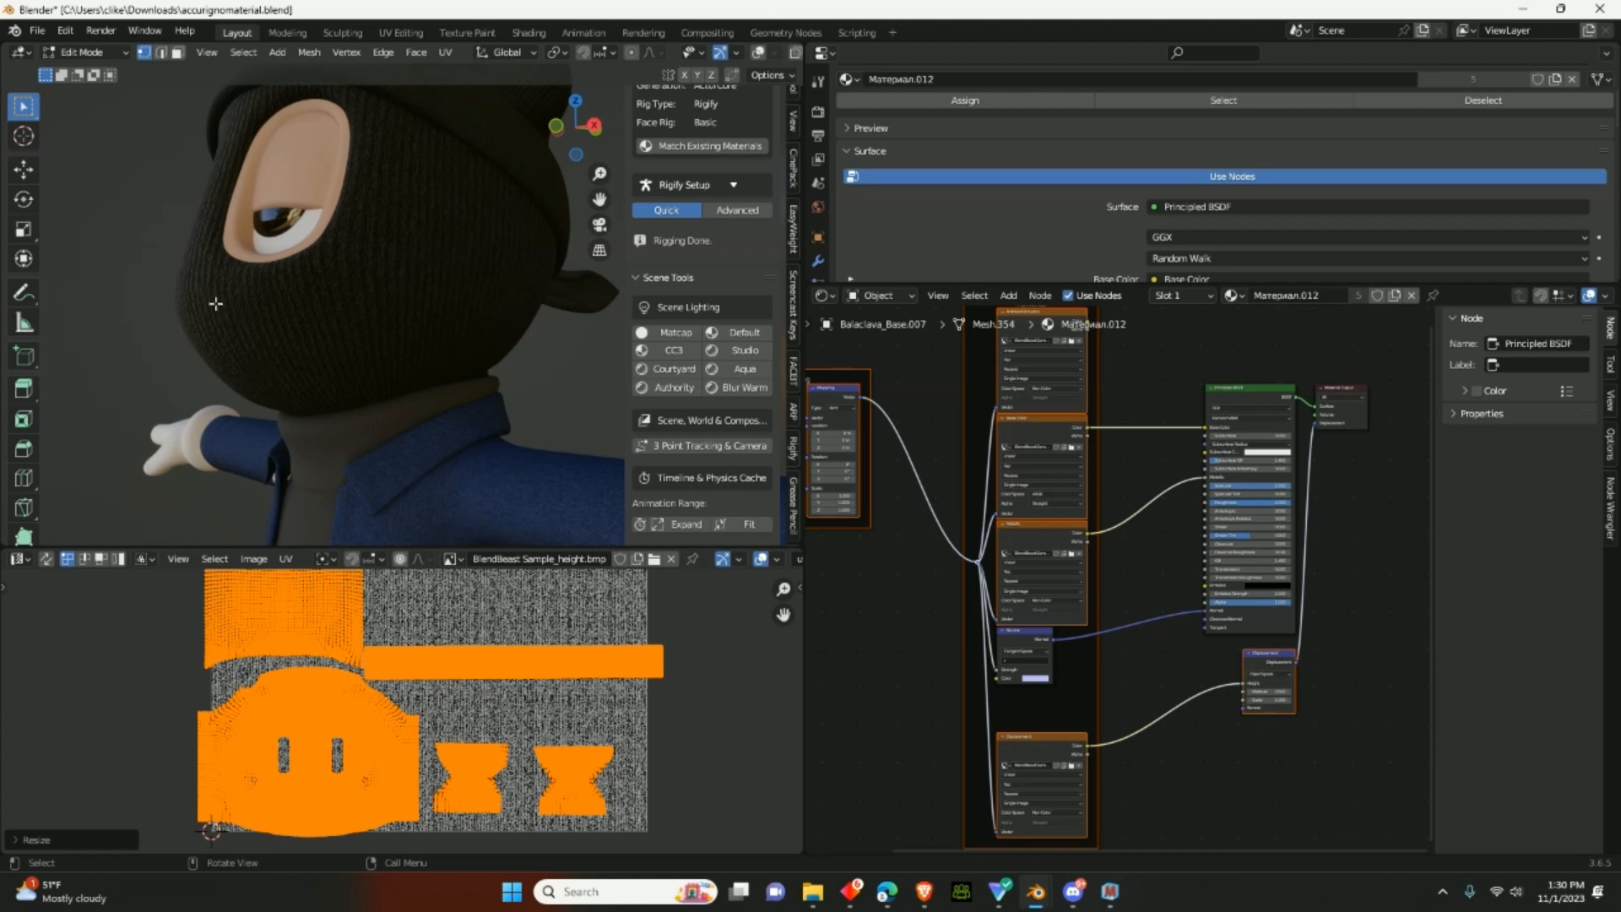
mouse_move(448, 438)
middle_mouse_down()
mouse_move(426, 440)
mouse_move(443, 443)
middle_mouse_up()
- Examine the Mapping node's location and scale fields and its connections to the Base Color, Metallic and Normal nodes
scroll(990, 576, "up", 1)
middle_click_drag(989, 575, 1033, 614)
scroll(976, 575, "up", 3)
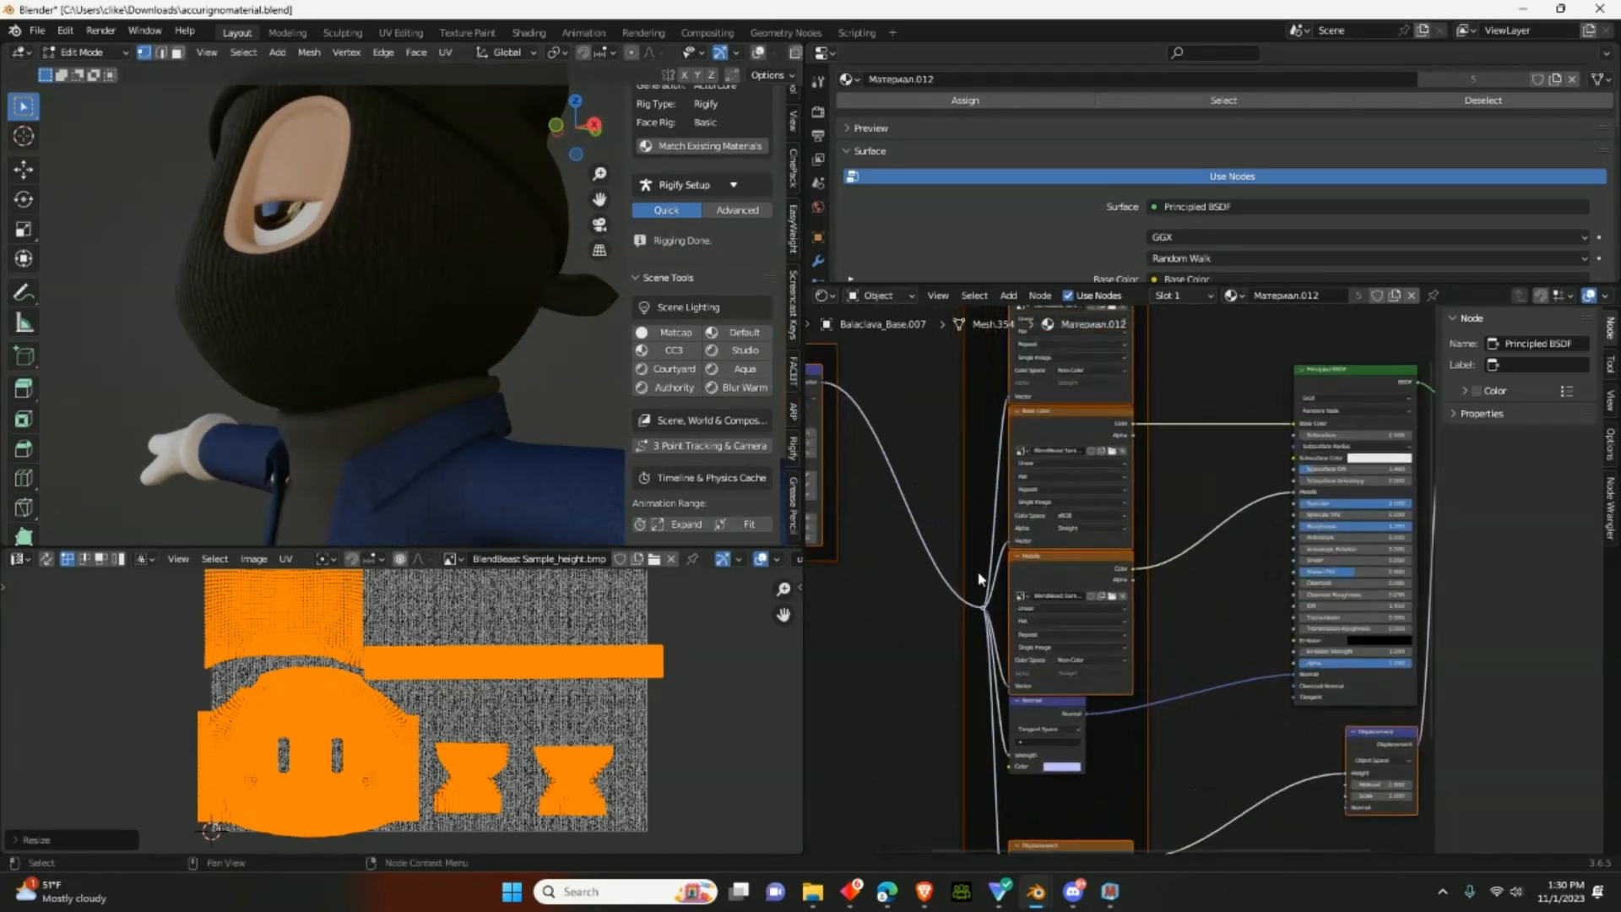
middle_click_drag(922, 572, 1259, 603)
scroll(1260, 604, "up", 2)
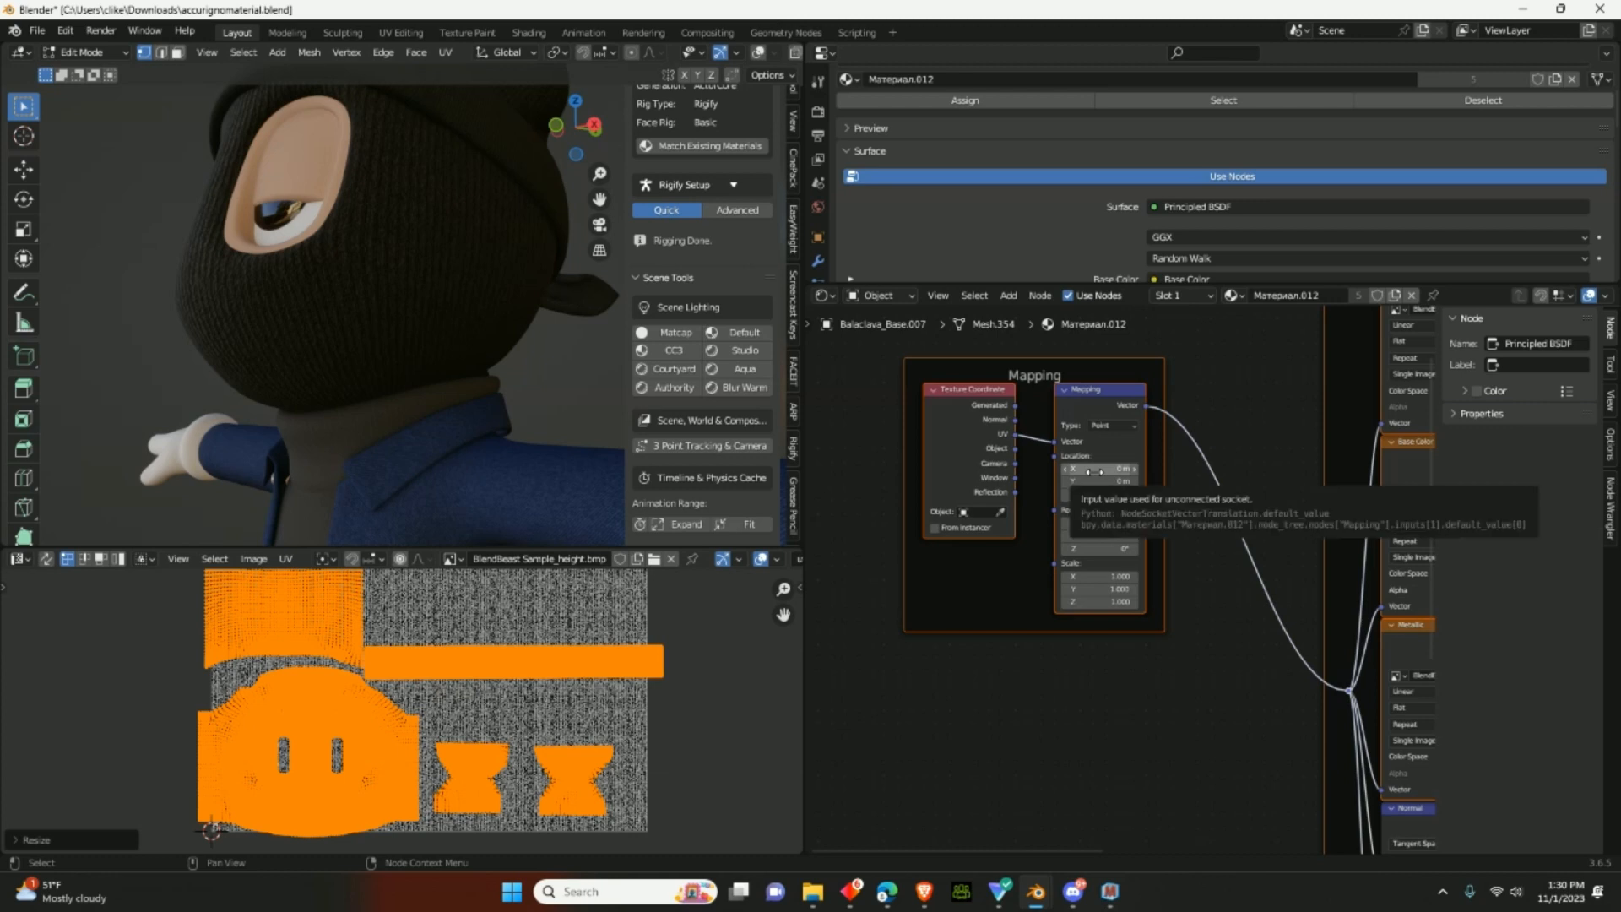
middle_click_drag(1249, 547, 1026, 496)
middle_click_drag(1158, 523, 1033, 409)
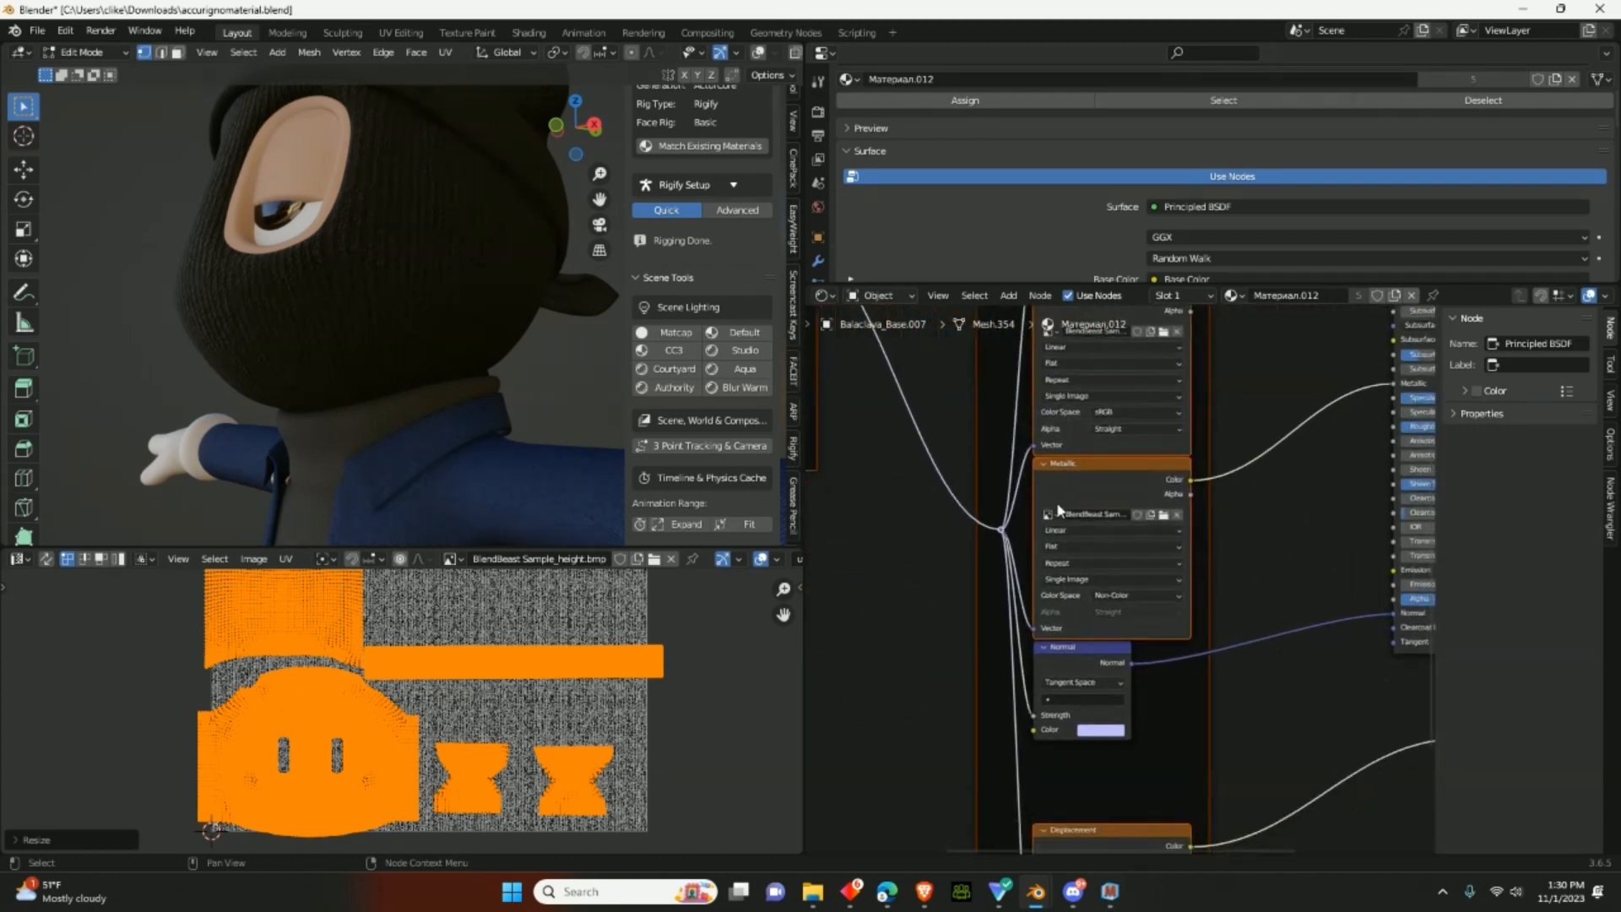
- Examine the node layout of the balaclava material, from the texture images to the shader and displacement nodes, including the Base Color image list
middle_click_drag(1062, 512, 1043, 446)
middle_click_drag(1082, 620, 950, 563)
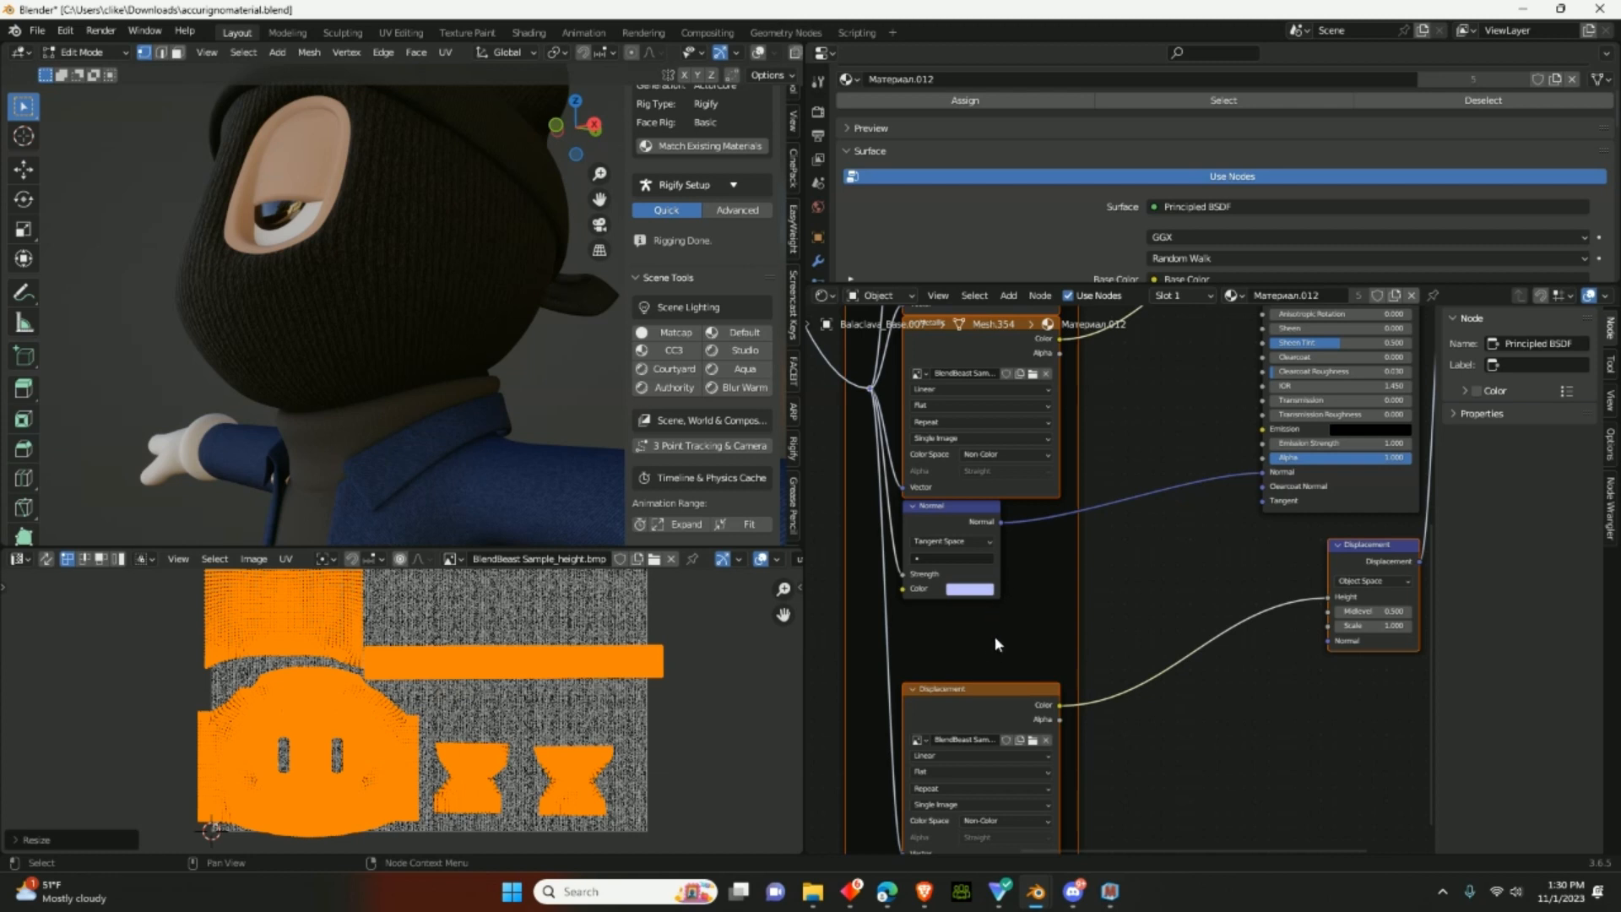
middle_click_drag(994, 636, 1006, 565)
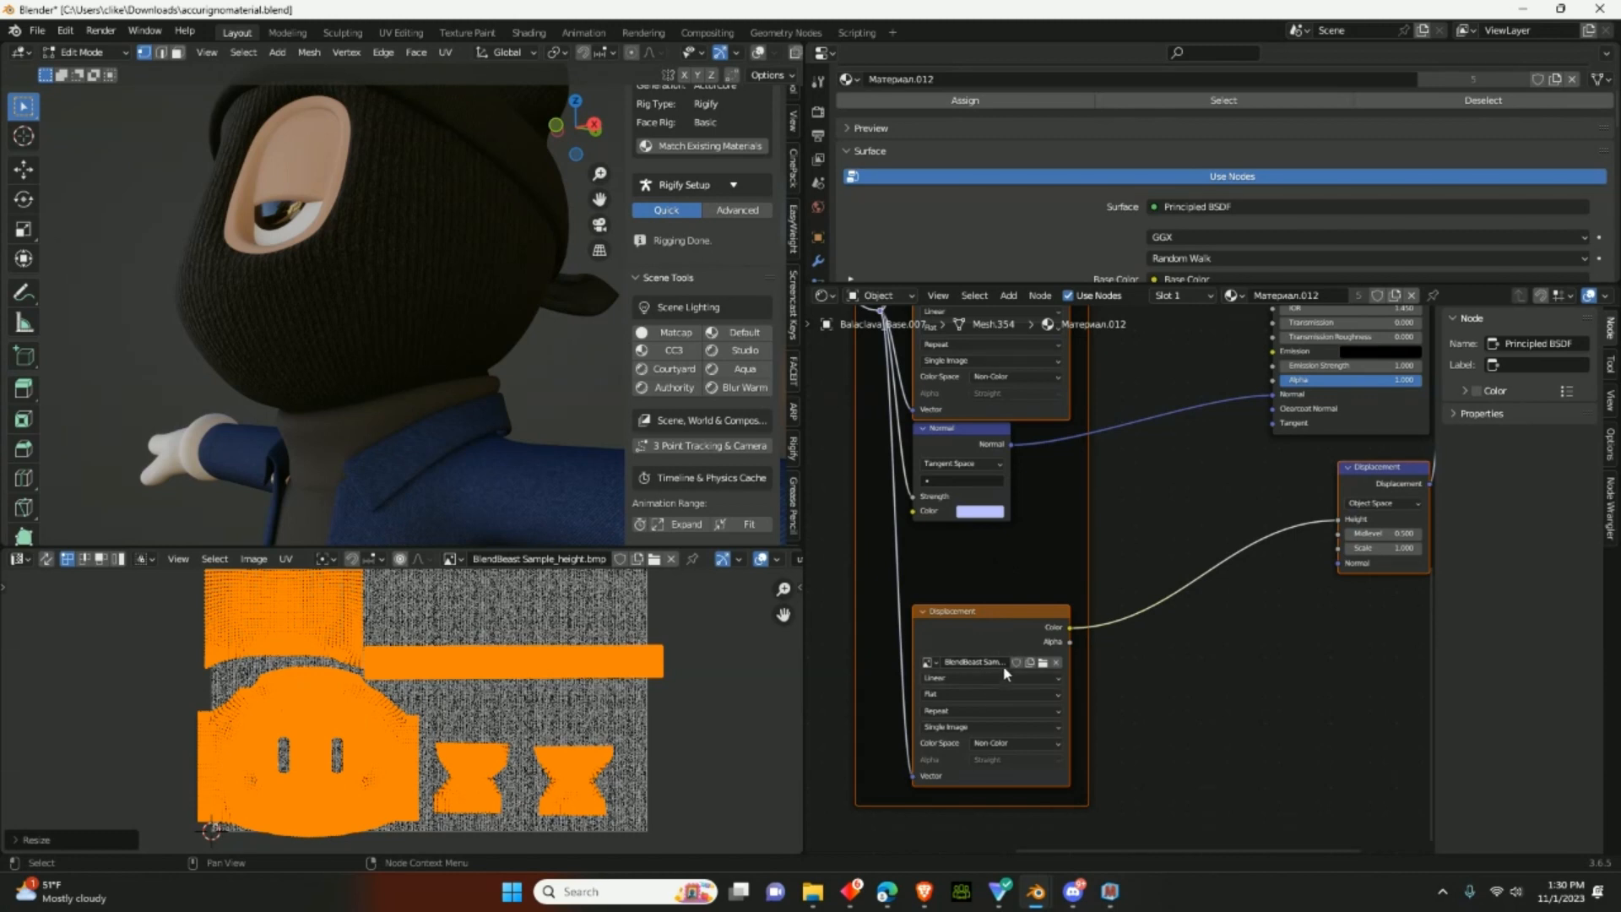
middle_click_drag(1324, 521, 1078, 798)
middle_click_drag(1250, 618, 1229, 688)
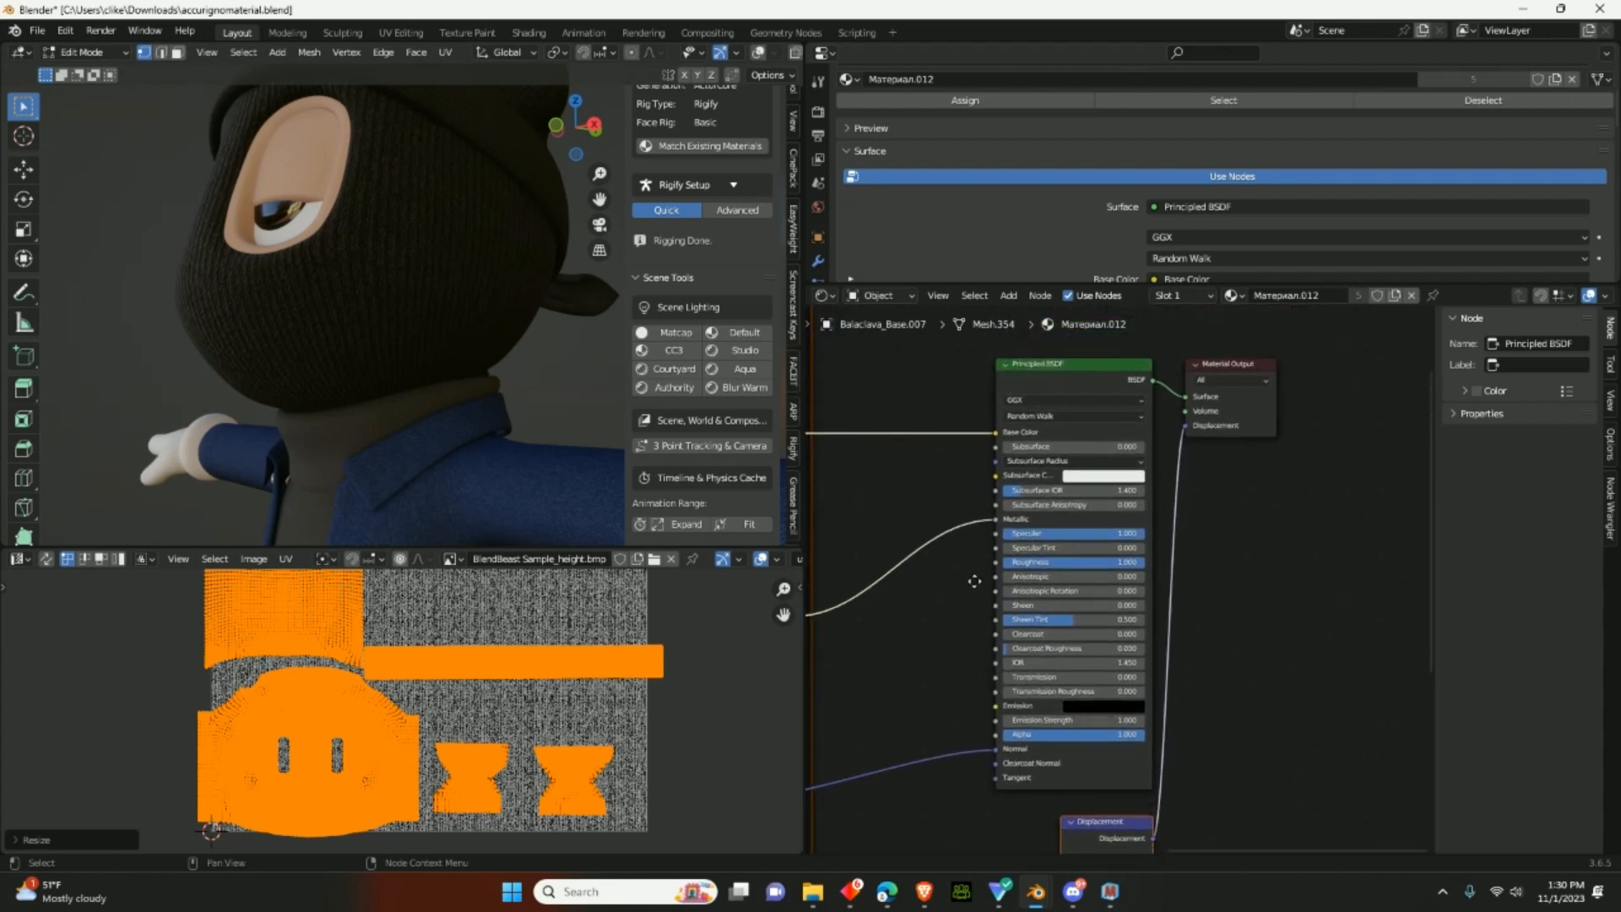
mouse_move(977, 568)
middle_mouse_down()
mouse_move(1125, 568)
mouse_move(1128, 608)
mouse_move(1223, 619)
middle_mouse_up()
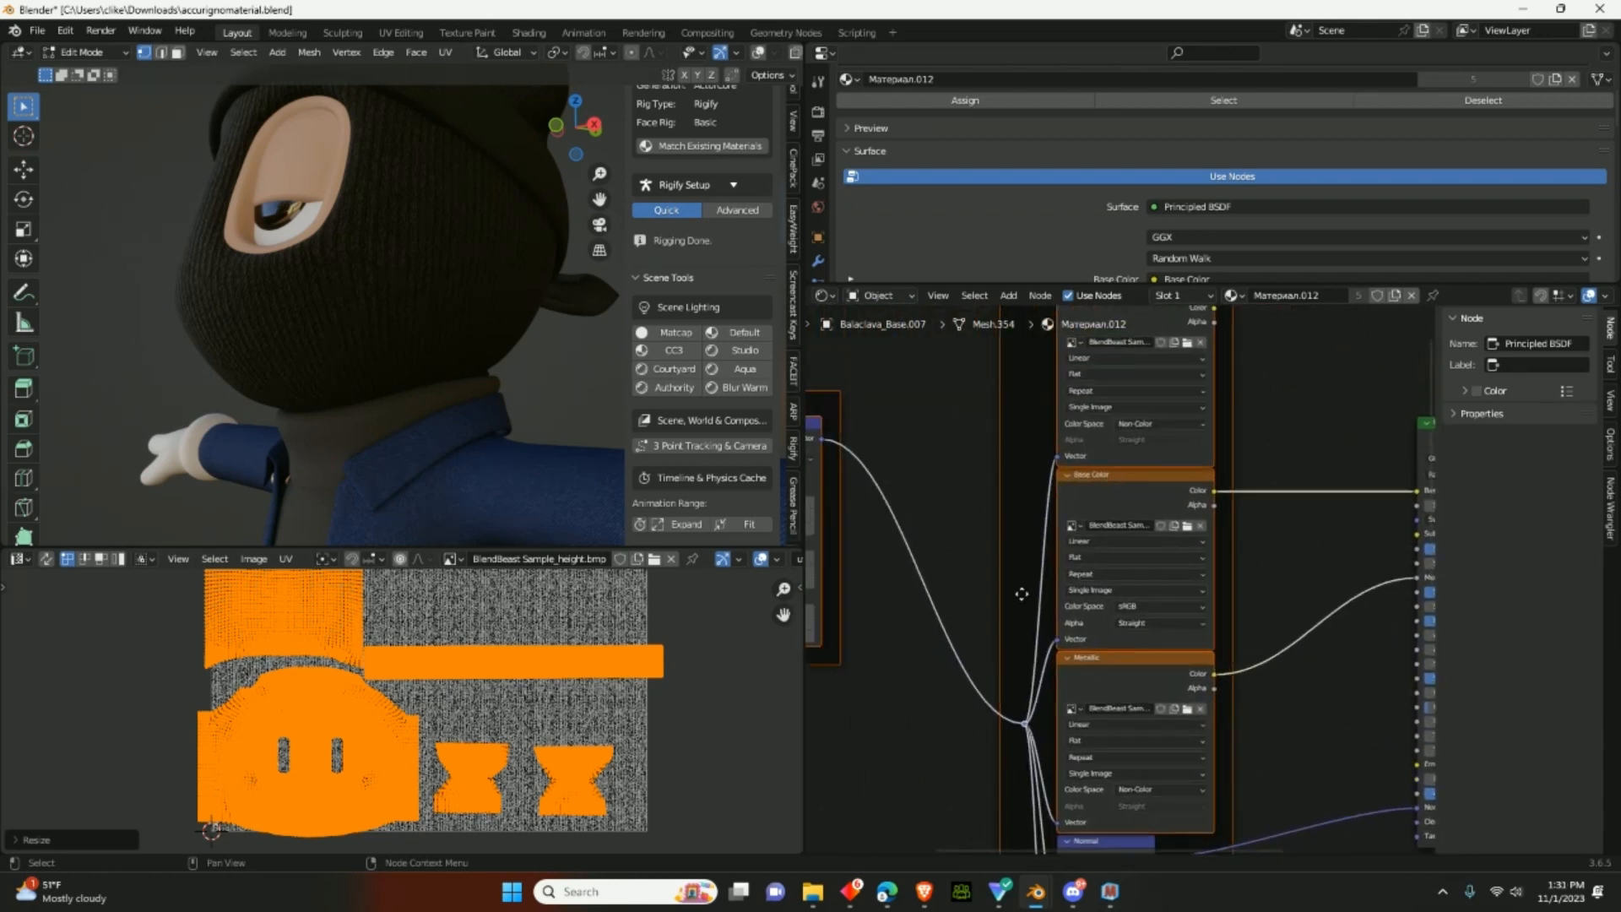
mouse_move(1019, 593)
middle_mouse_down()
mouse_move(1143, 605)
mouse_move(1033, 654)
middle_mouse_up()
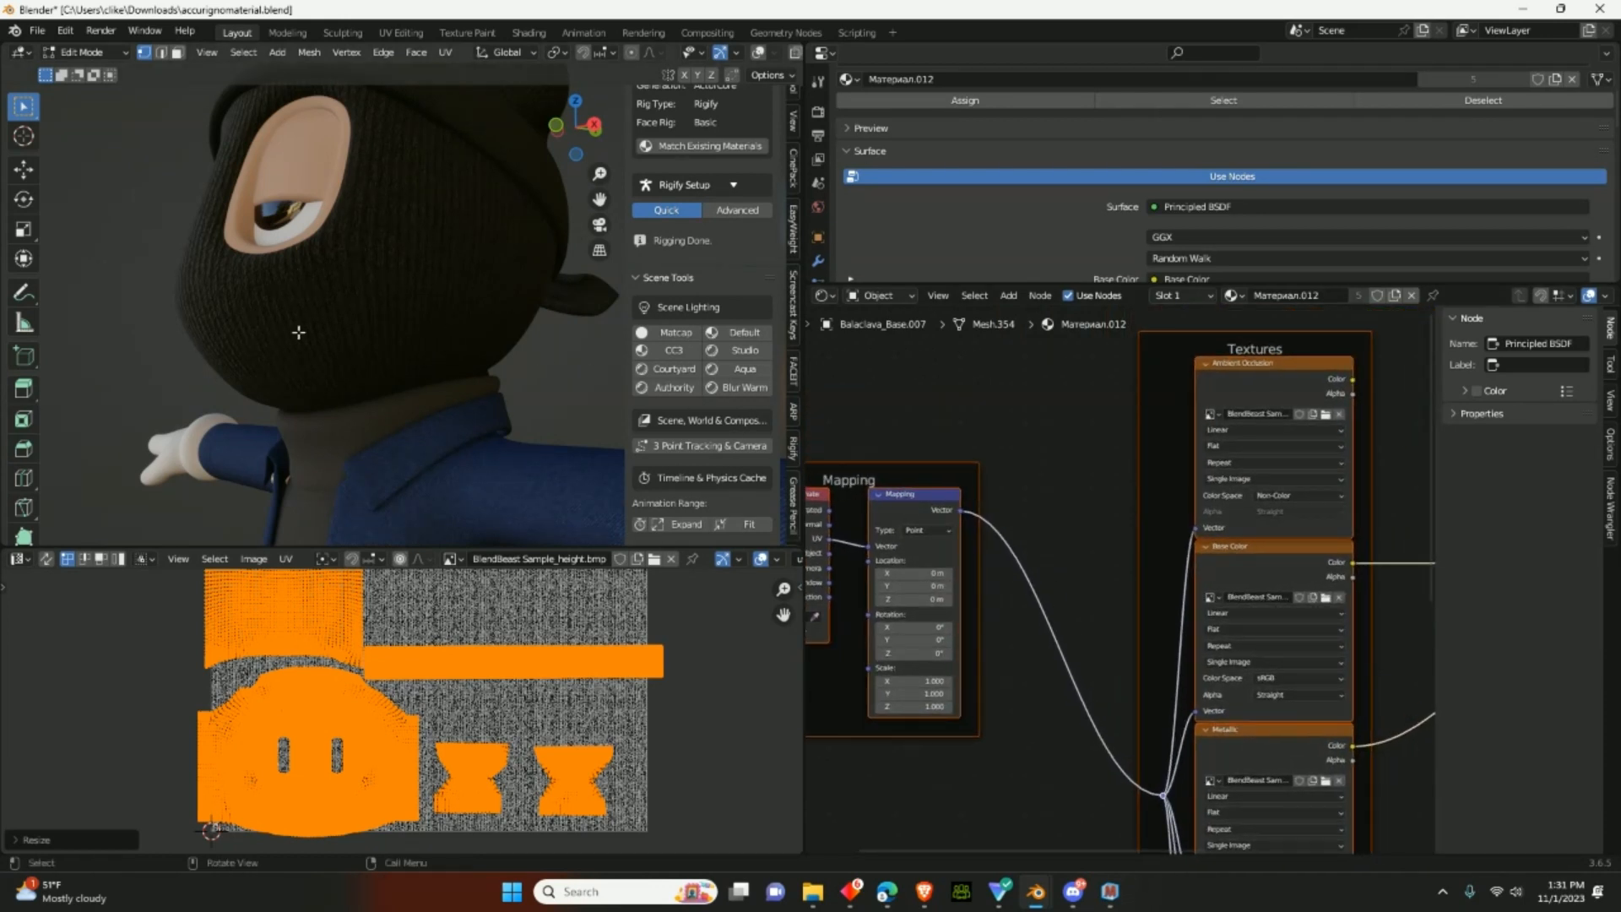
middle_click_drag(1015, 523, 933, 404)
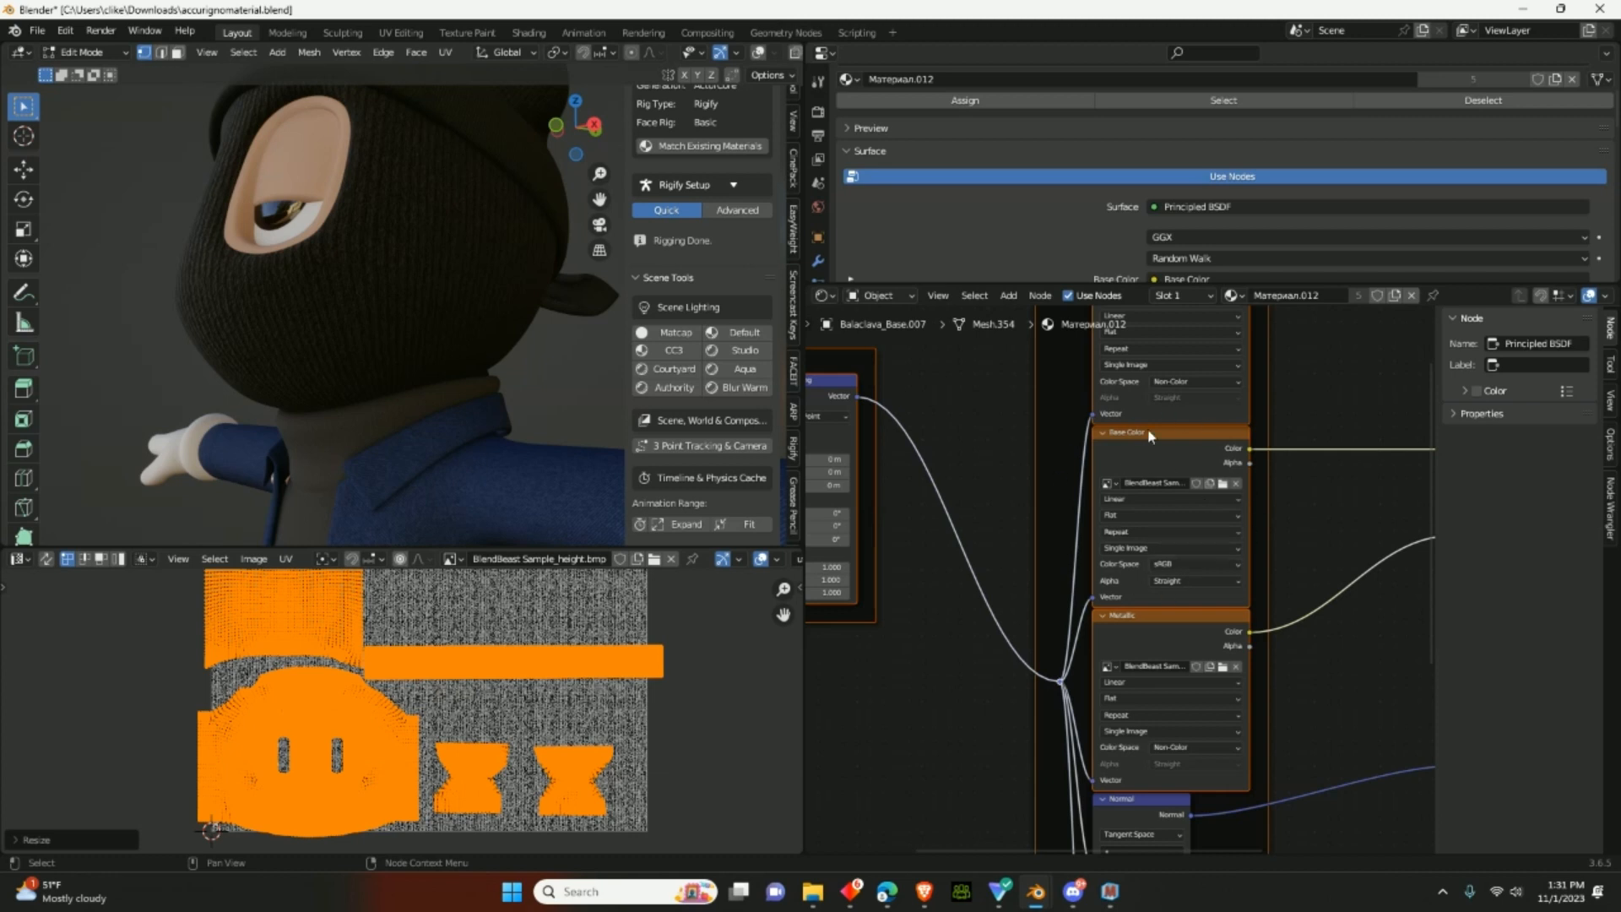
left_click(1106, 484)
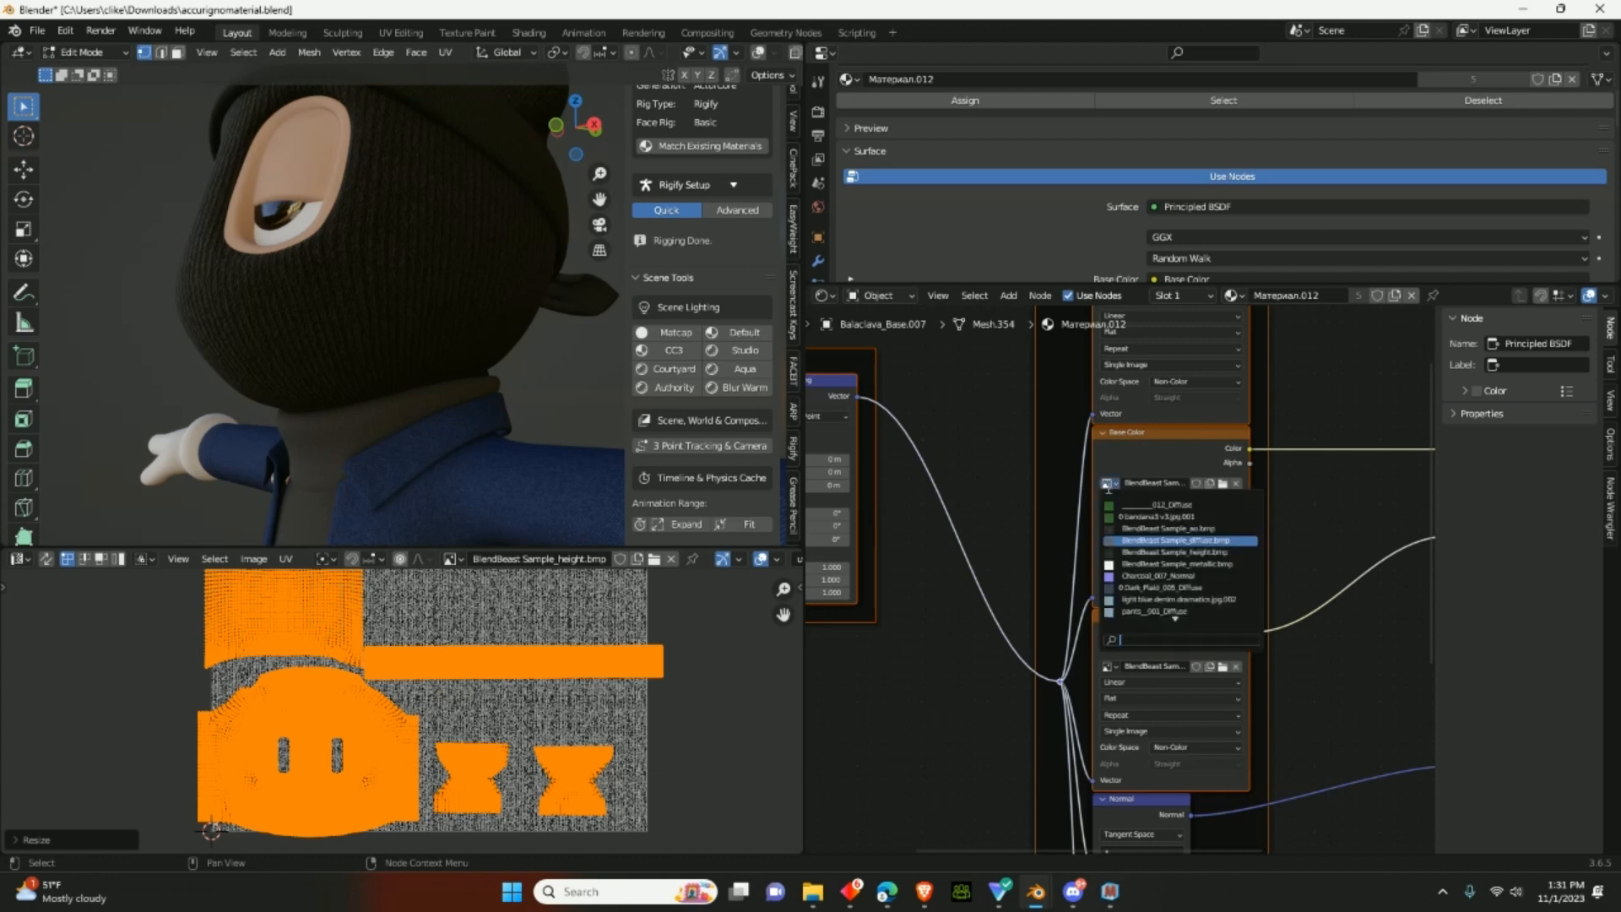
- Offset the Mapping node's location to about X -2.9 m, Y 1.5 m and Z -0.9 m
middle_click_drag(879, 599, 964, 591)
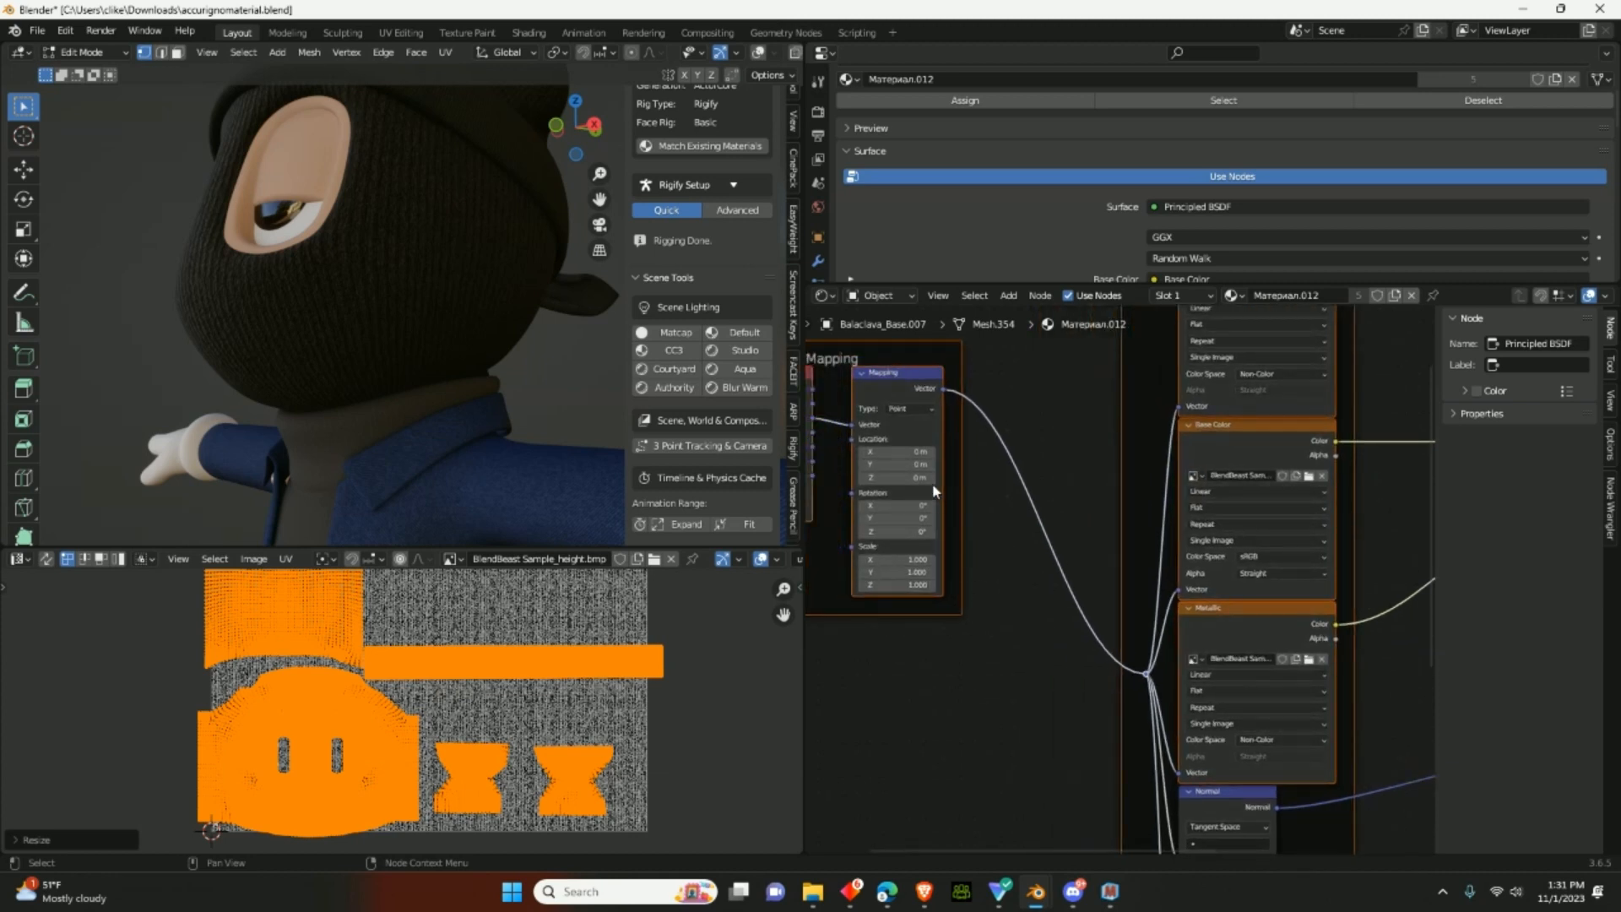
left_click_drag(900, 455, 920, 455)
middle_click_drag(518, 413, 622, 428)
left_click_drag(895, 451, 934, 454)
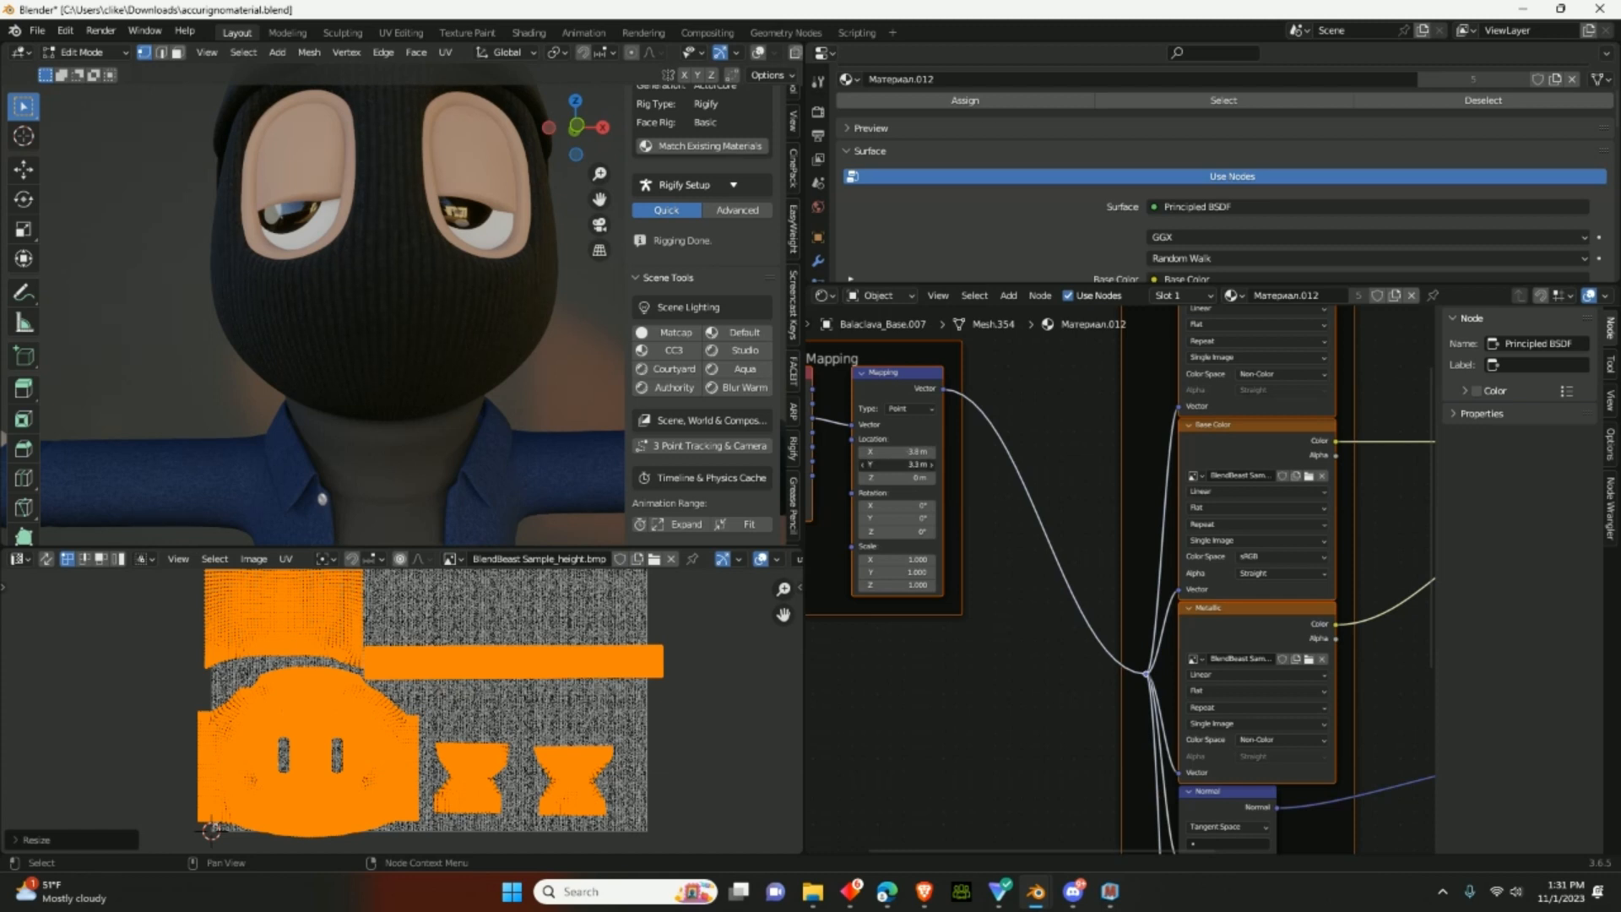
left_click_drag(895, 478, 910, 478)
left_click_drag(899, 464, 887, 465)
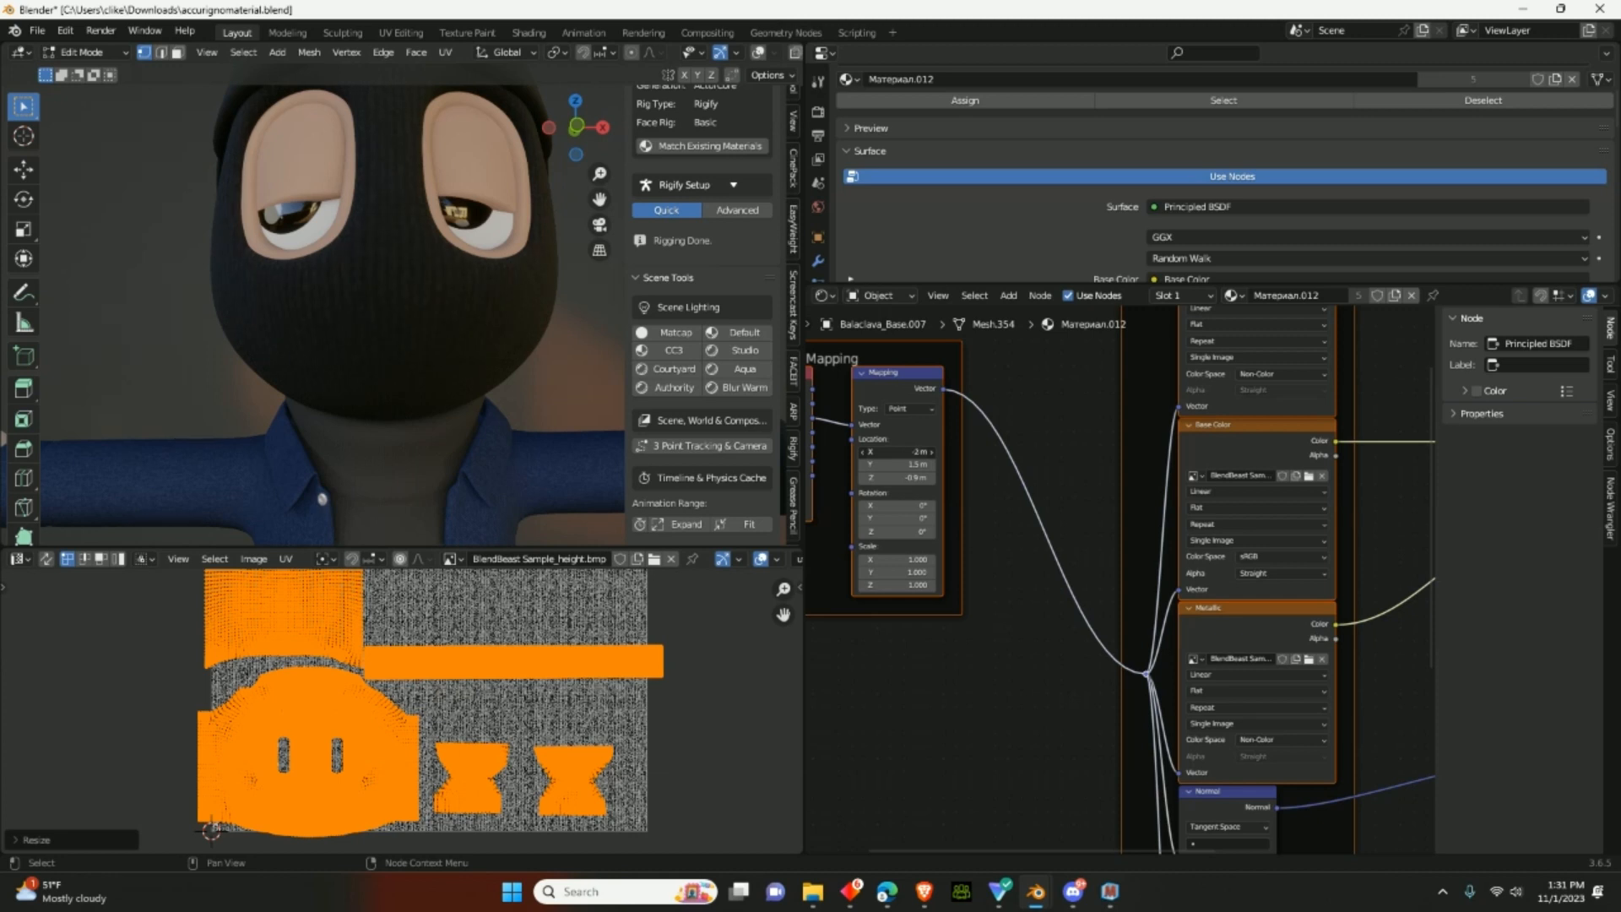
left_click_drag(896, 452, 882, 452)
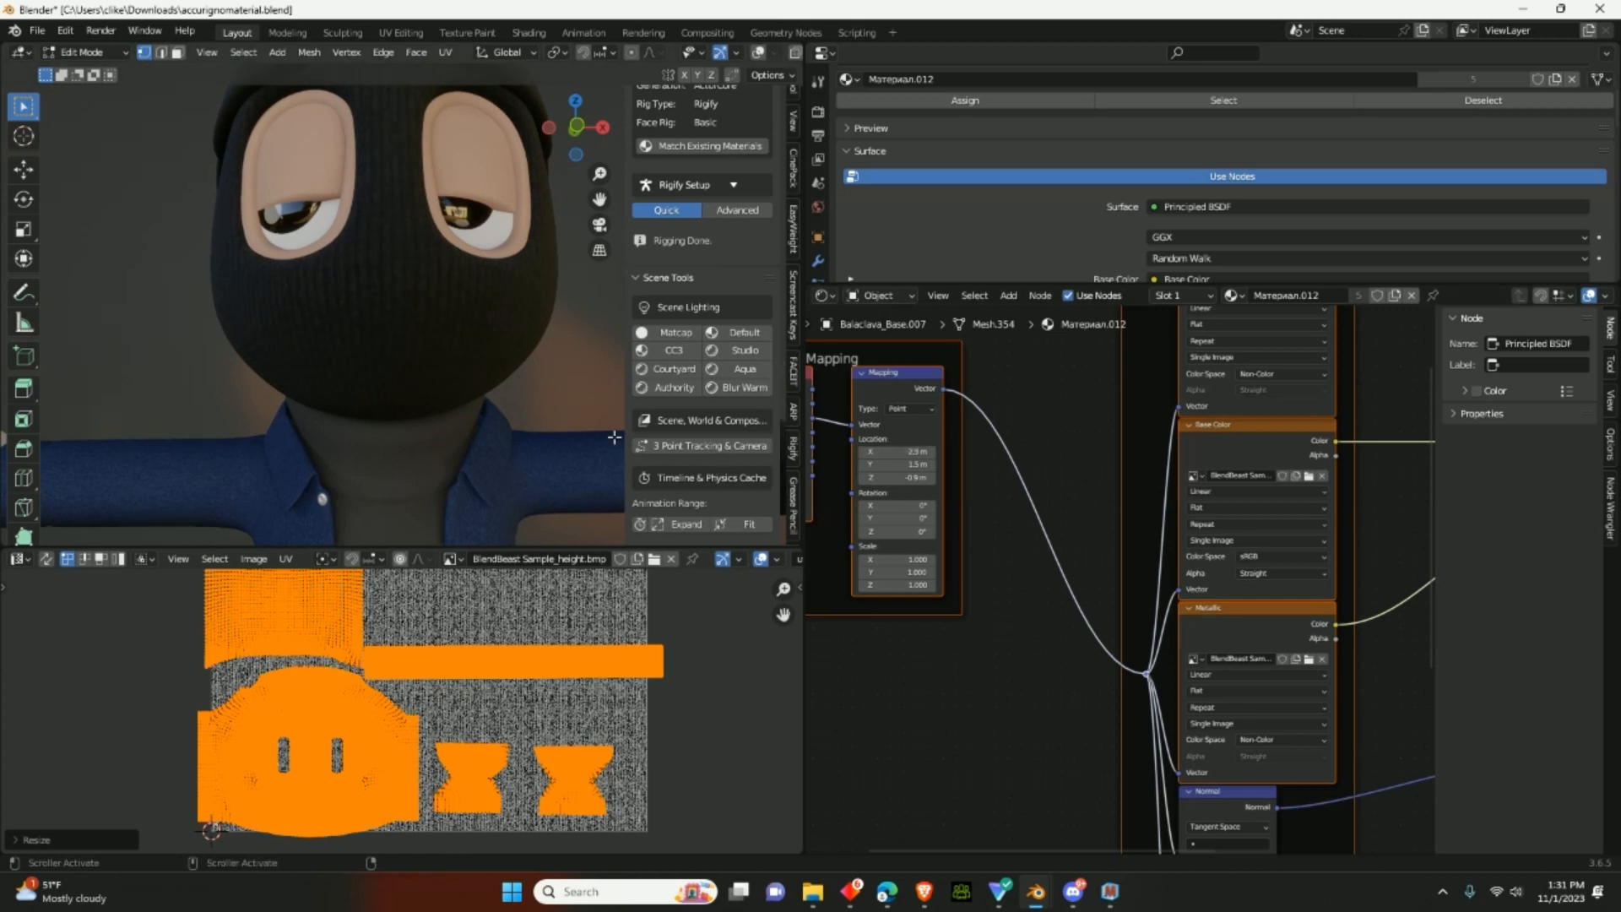
mouse_move(559, 416)
middle_mouse_down()
mouse_move(494, 417)
mouse_move(591, 416)
middle_mouse_up()
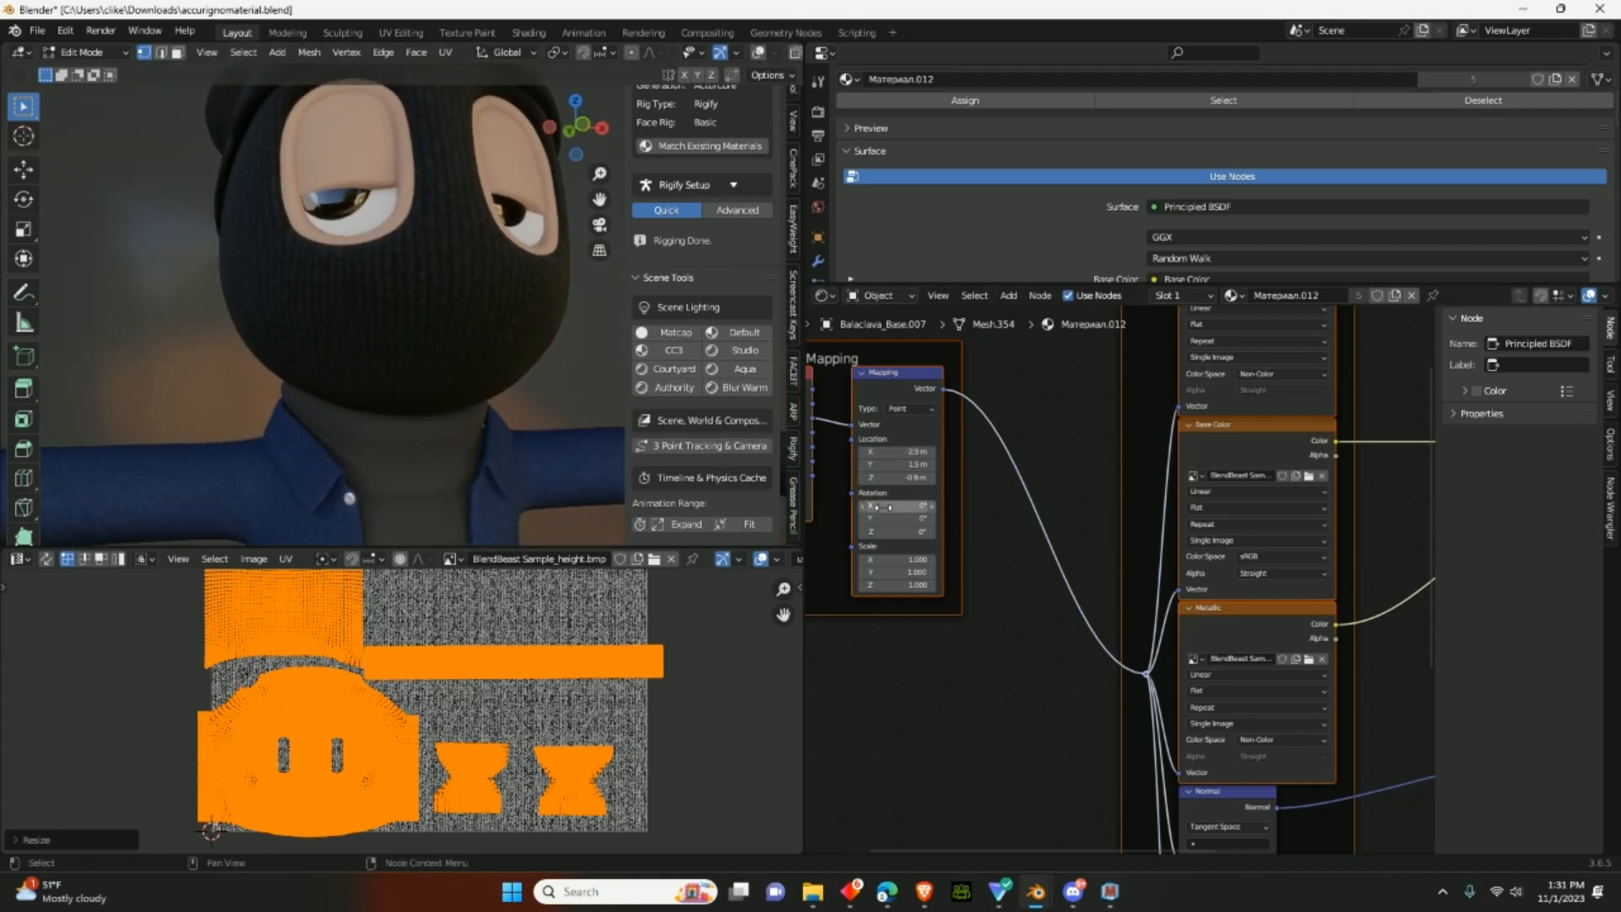
- Adjust the Mapping node's rotation to about X 1.7°, Y 1.7° and Z -0.7°
mouse_move(886, 505)
left_mouse_down()
mouse_move(916, 505)
mouse_move(887, 518)
left_mouse_up()
scroll(1009, 548, "down", 1)
middle_click_drag(1008, 548, 1016, 527)
scroll(1016, 527, "up", 1)
scroll(1043, 525, "down", 3)
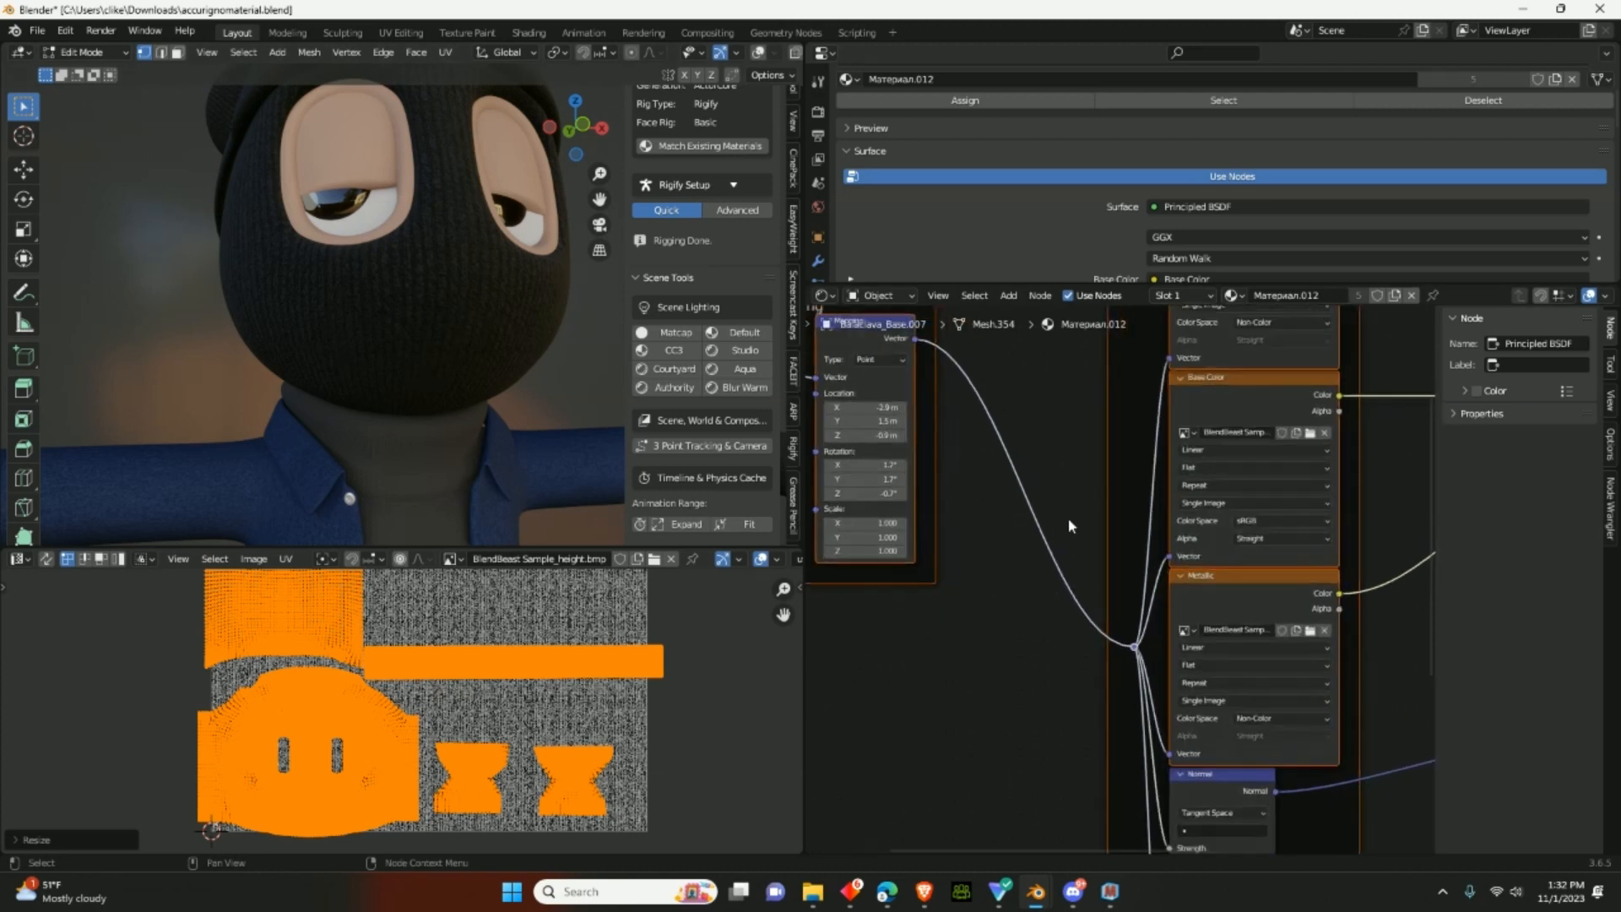
- Switch the Normal map node from Tangent Space to Object Space and check the balaclava in the viewport
middle_click_drag(1291, 629, 1262, 590)
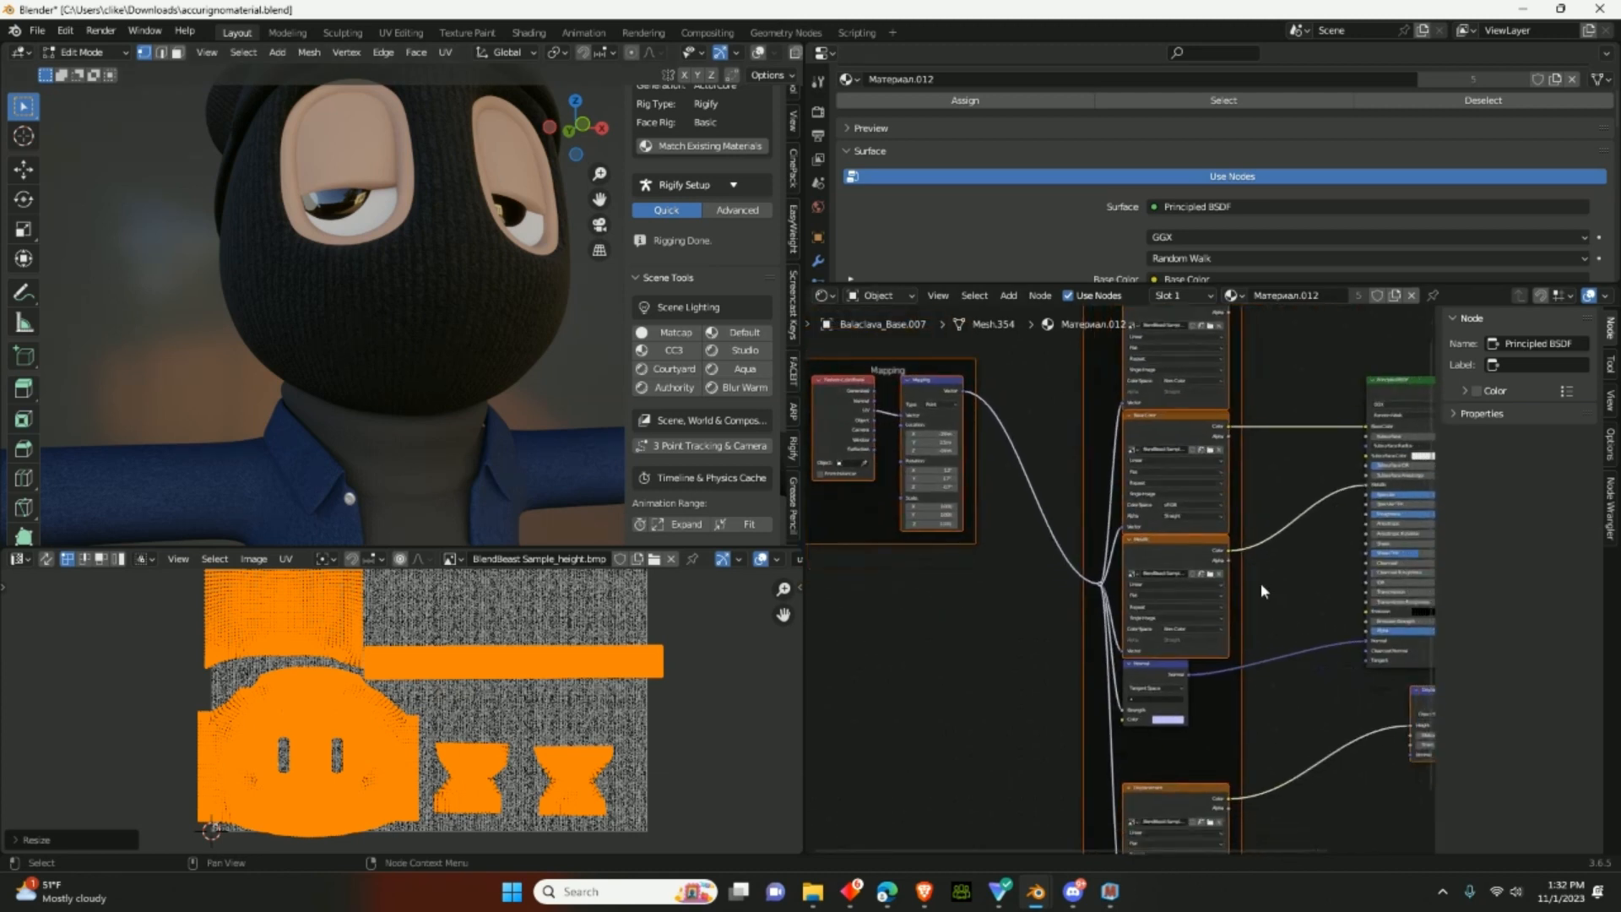
scroll(880, 578, "up", 2)
middle_click_drag(879, 578, 1028, 685)
scroll(1038, 658, "up", 1)
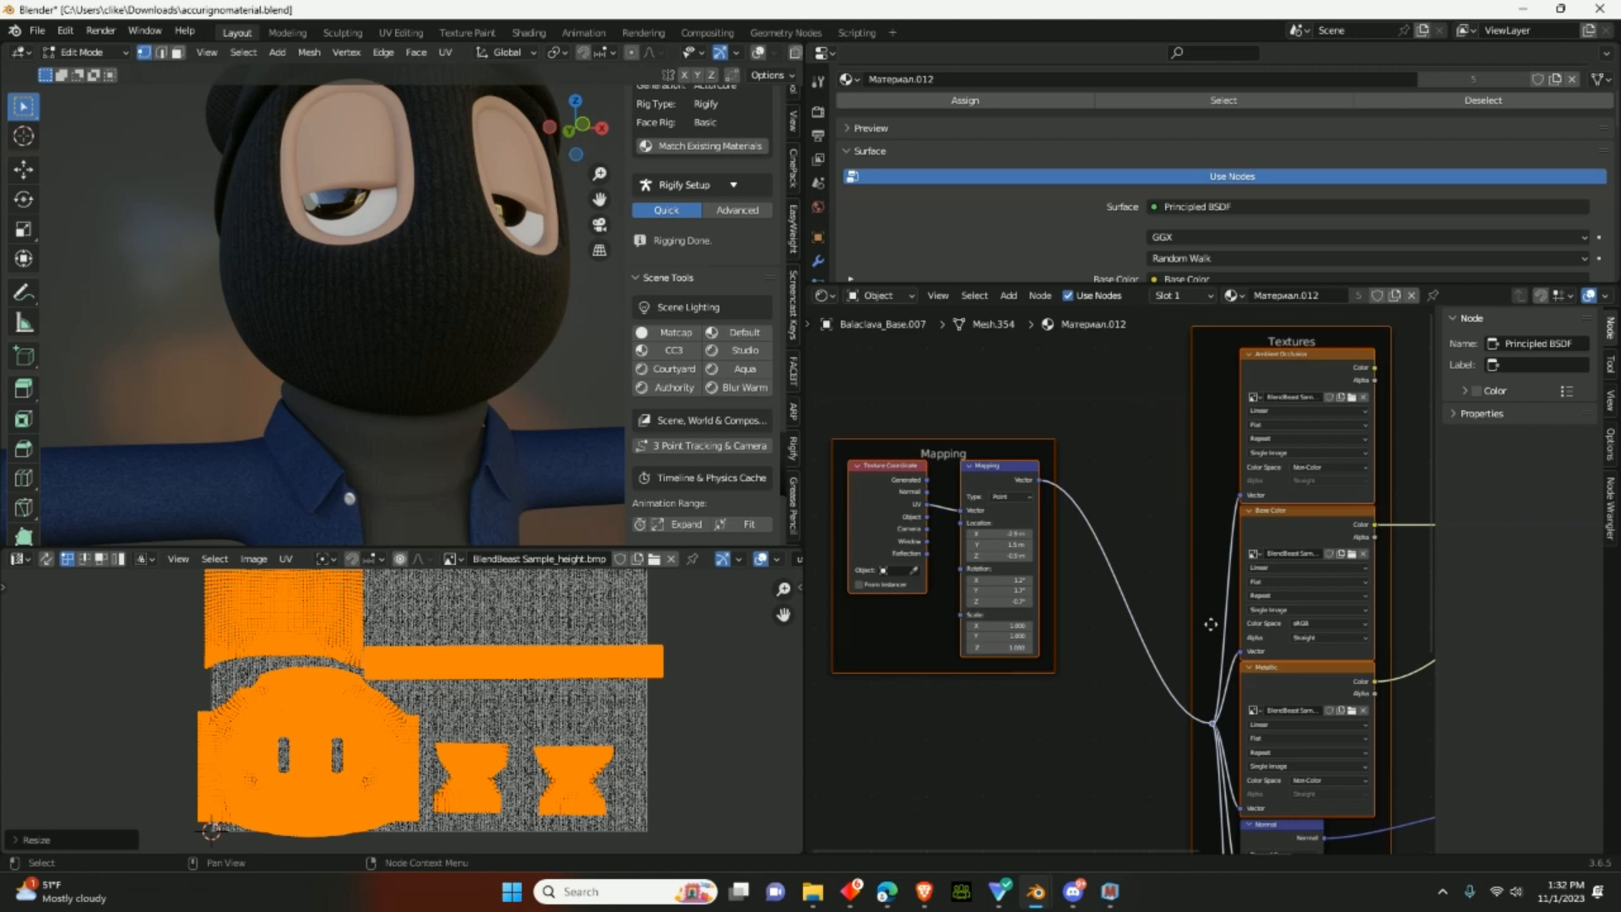
middle_click_drag(1303, 626, 1072, 523)
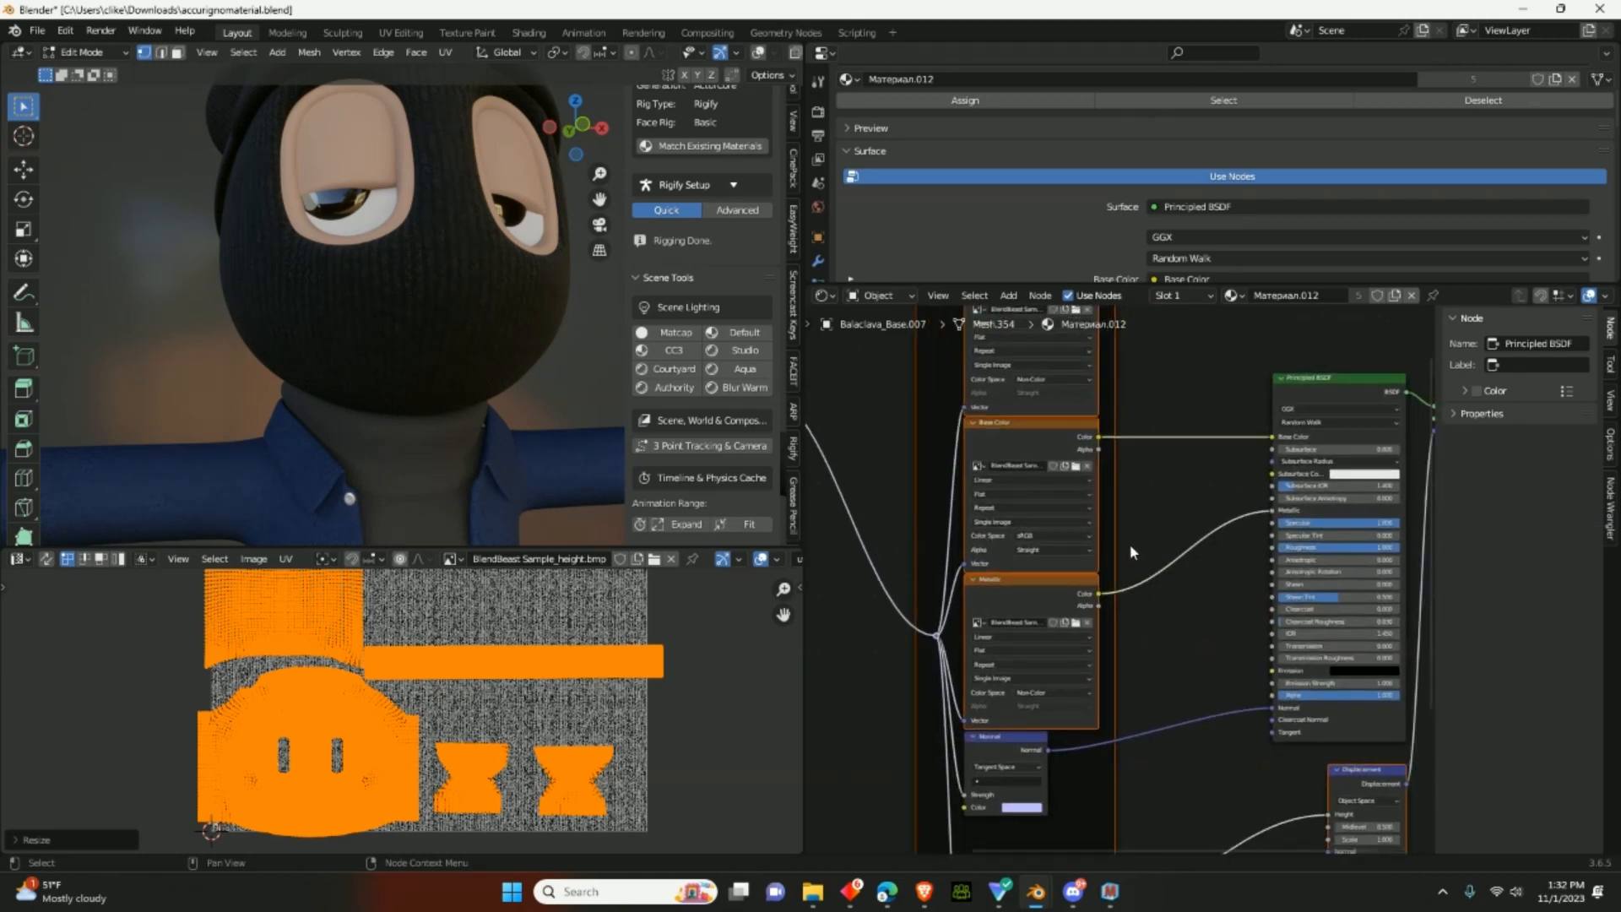
middle_click_drag(1167, 583, 1139, 425)
scroll(1071, 518, "up", 3)
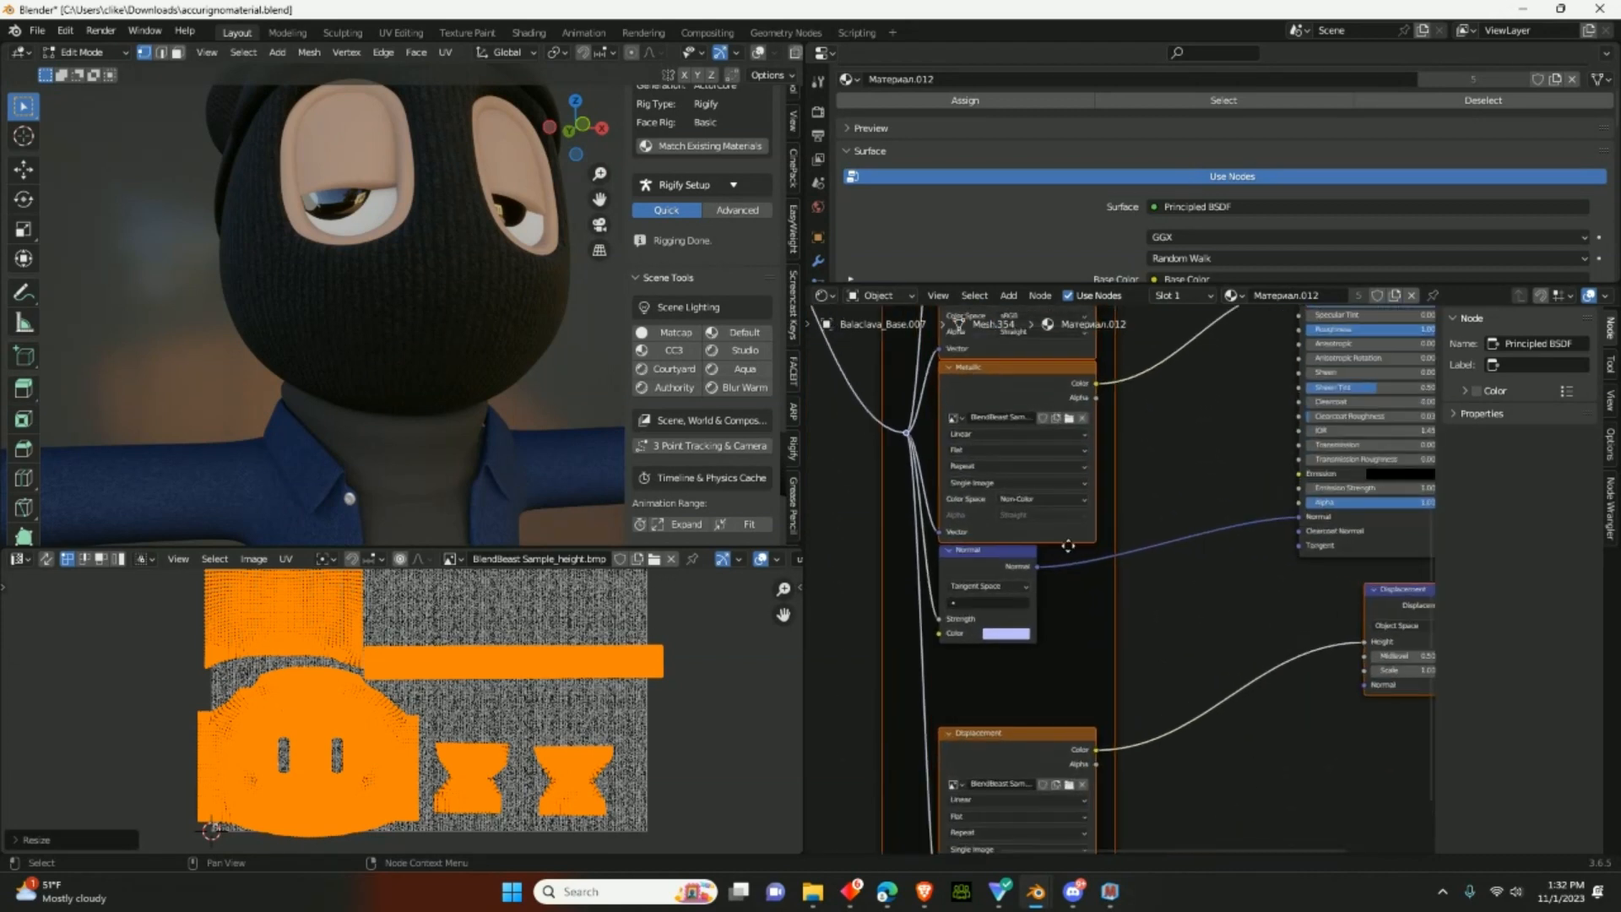
middle_click_drag(1067, 546, 1162, 522)
left_click(1066, 569)
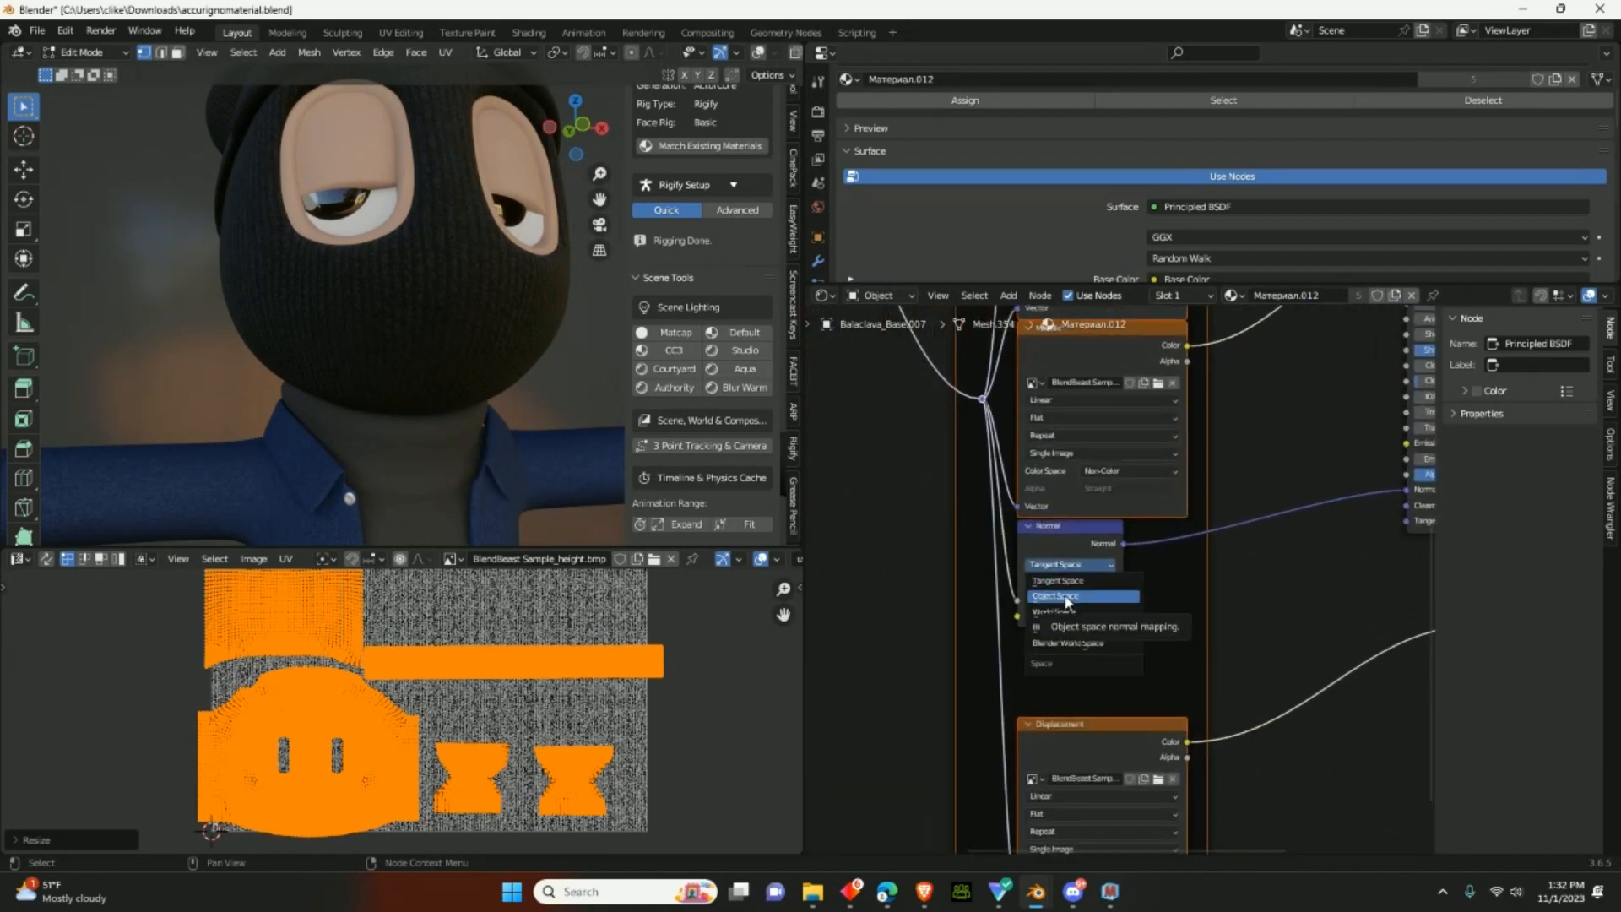
left_click(1066, 597)
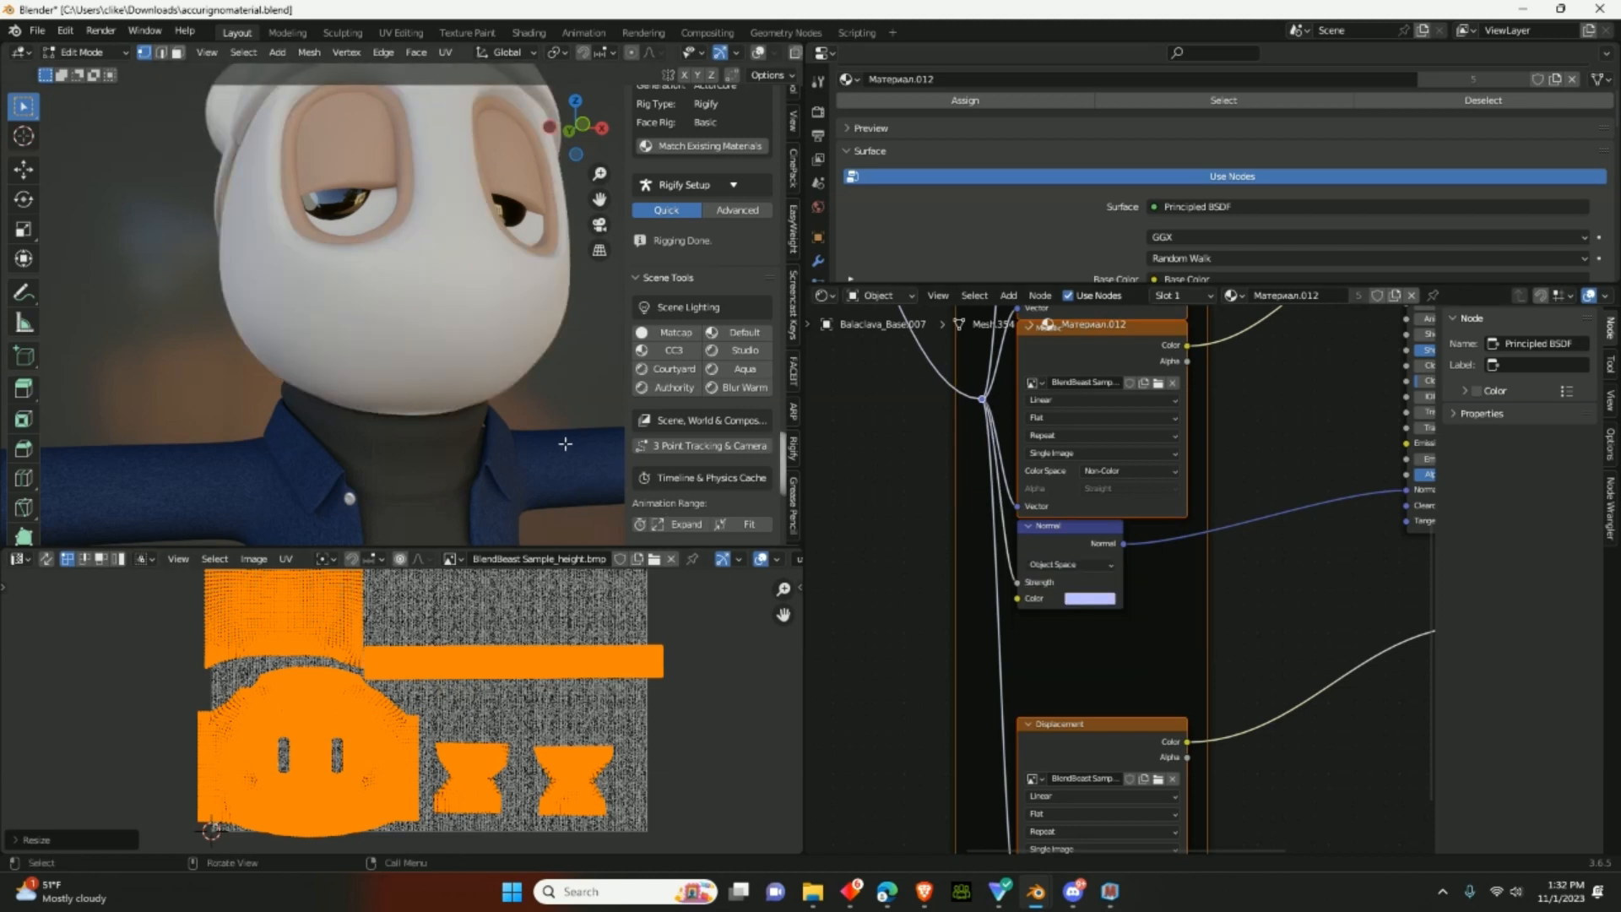
middle_click_drag(565, 443, 515, 445)
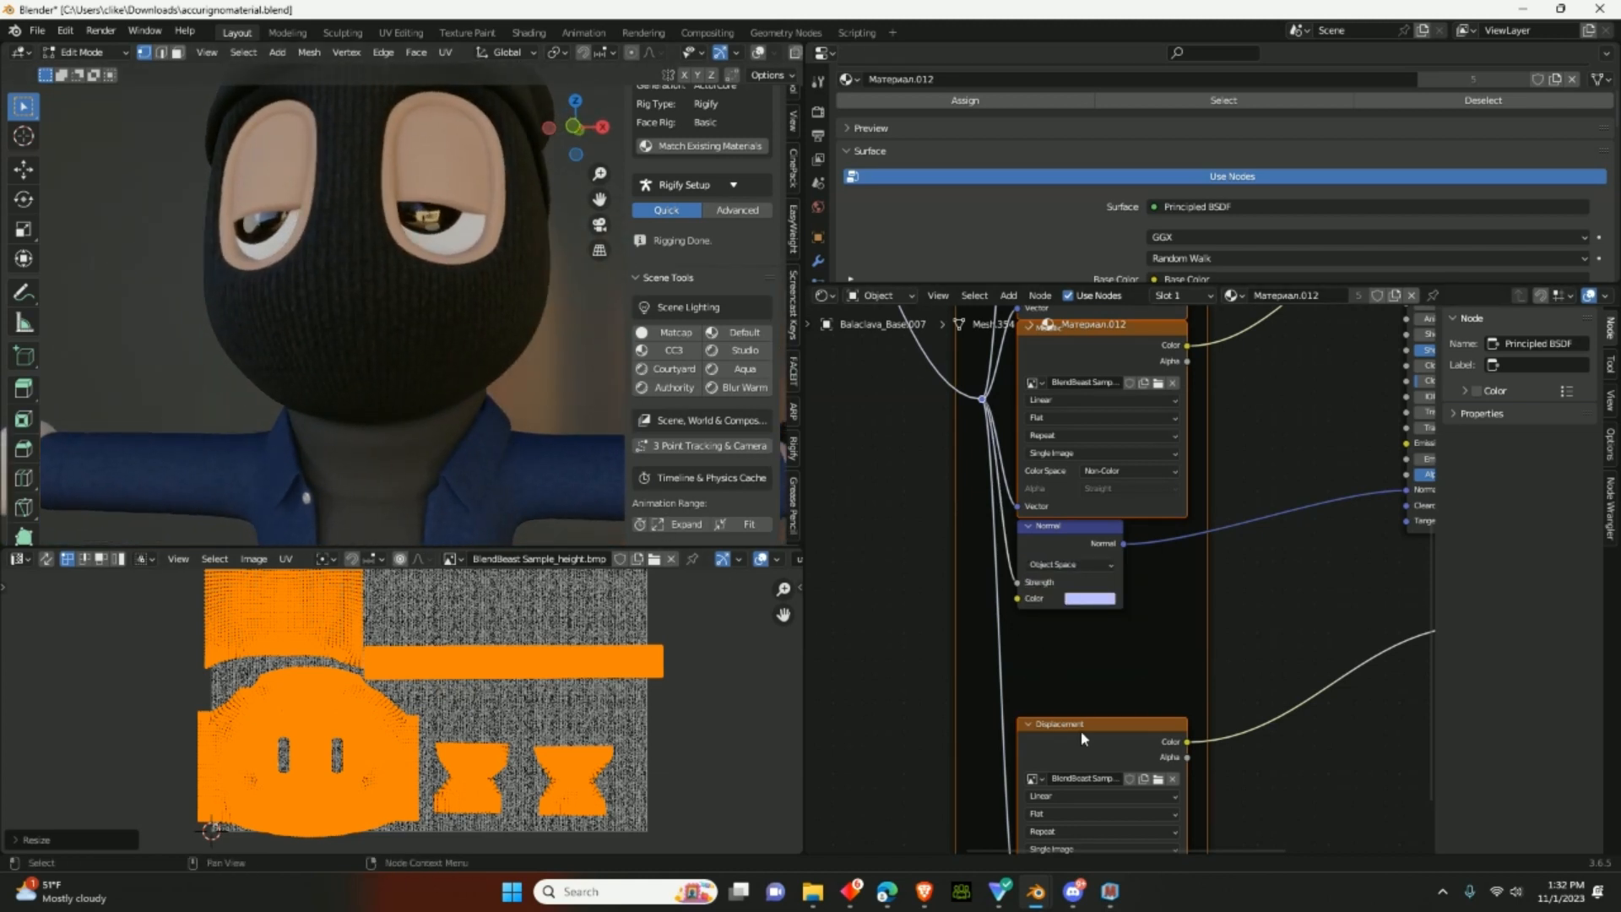
- Review the source, extension and color space options of the Displacement texture, keeping the color space at Non-Color
middle_click_drag(1081, 732, 1064, 540)
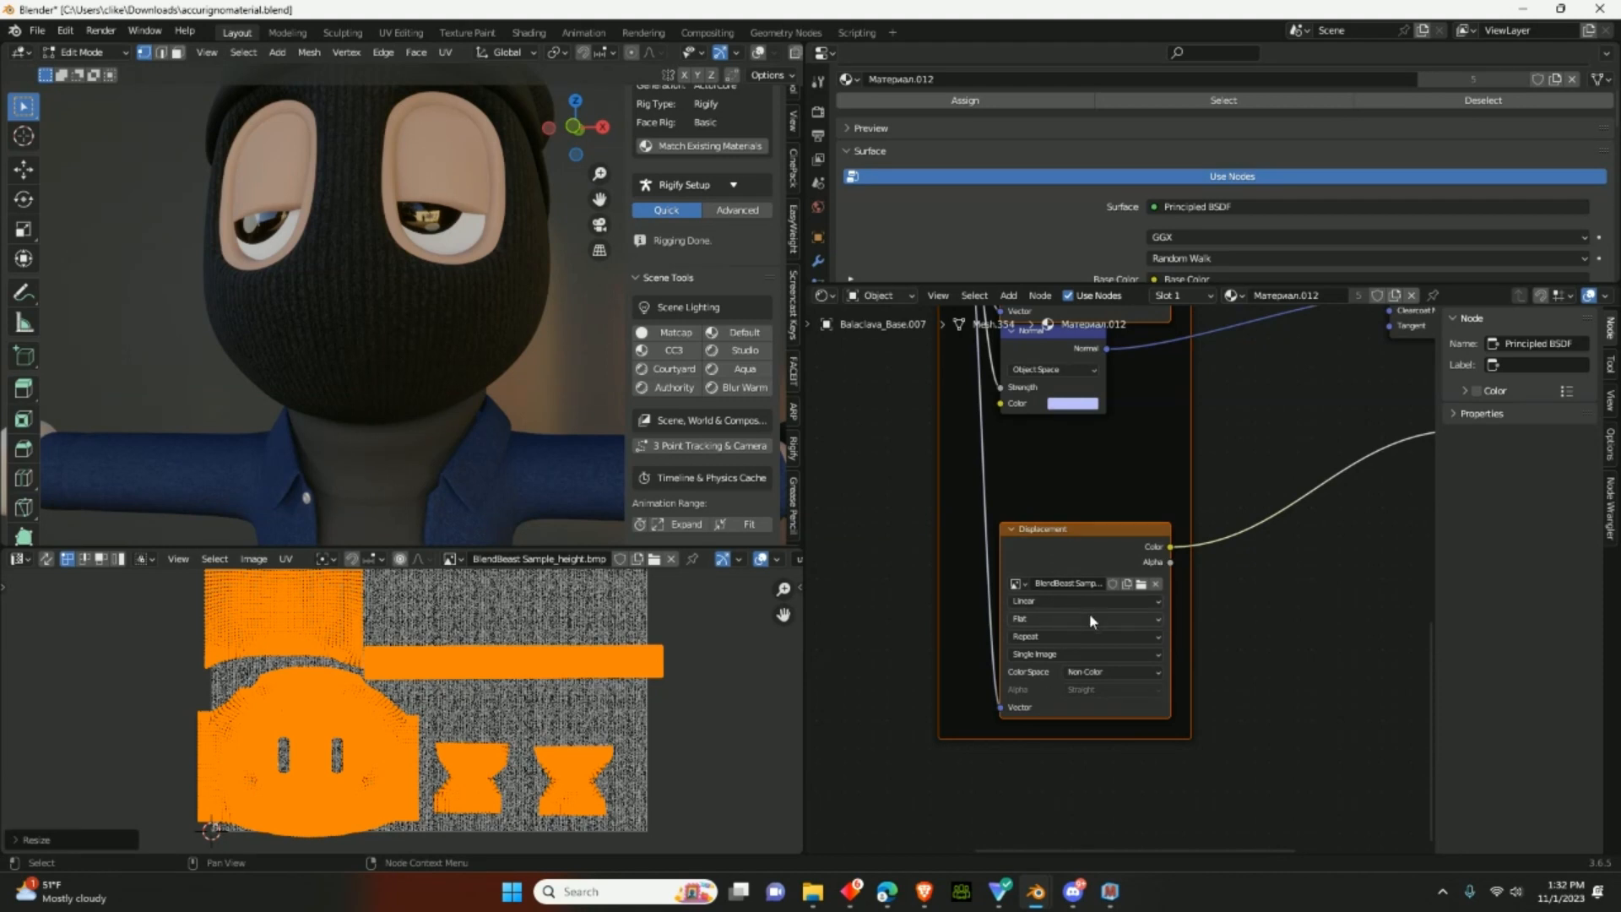
left_click(1131, 655)
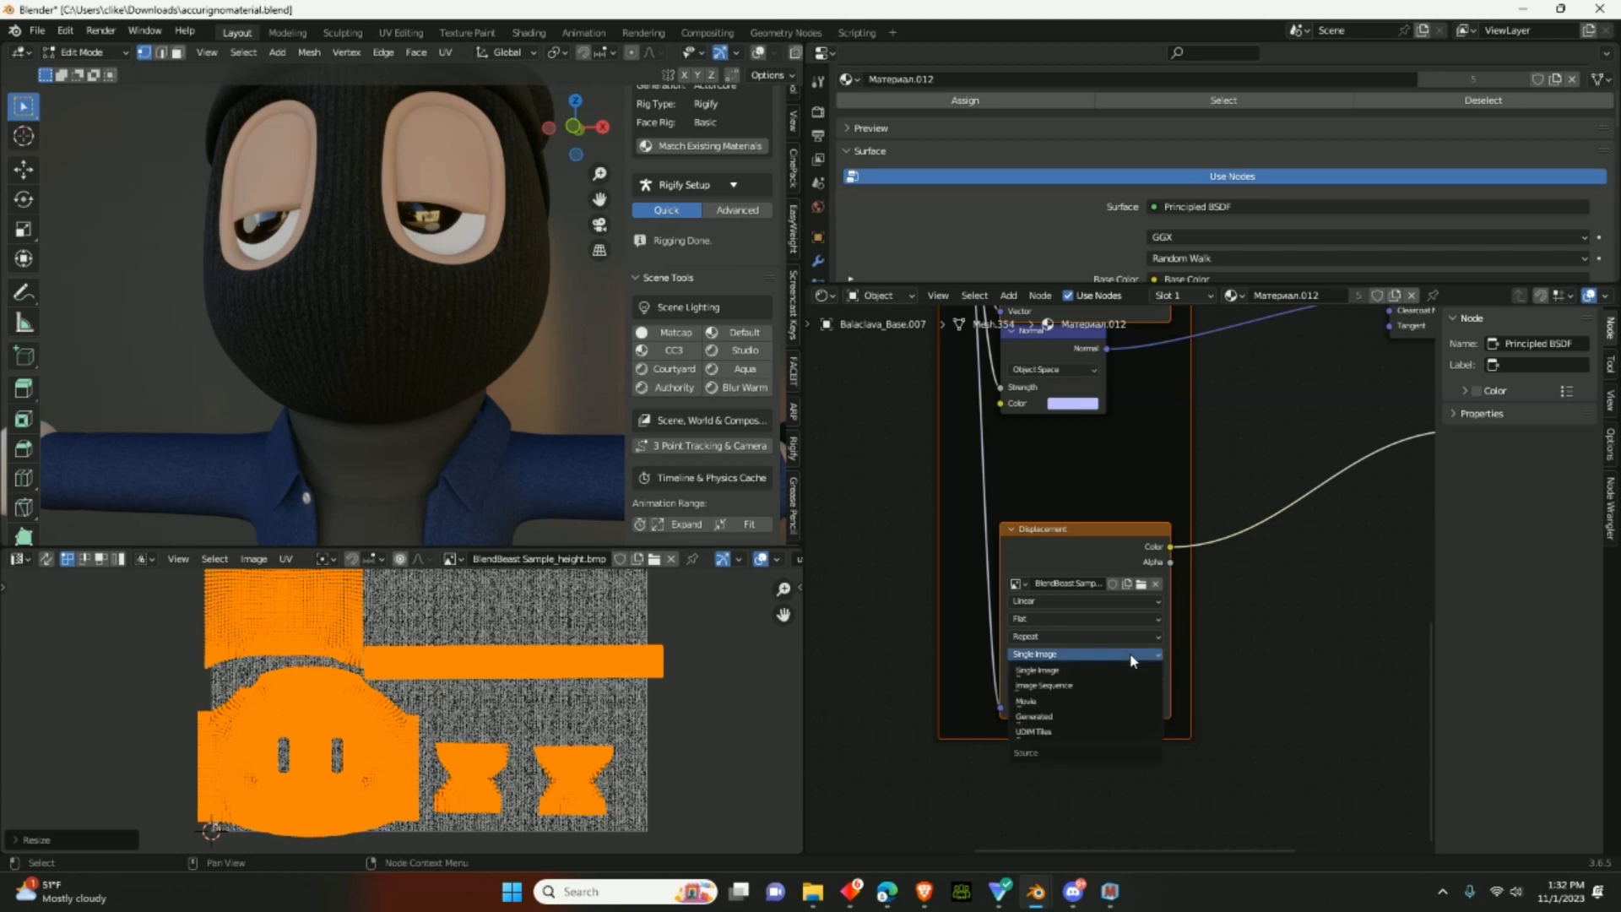
left_click(1131, 657)
left_click(1127, 637)
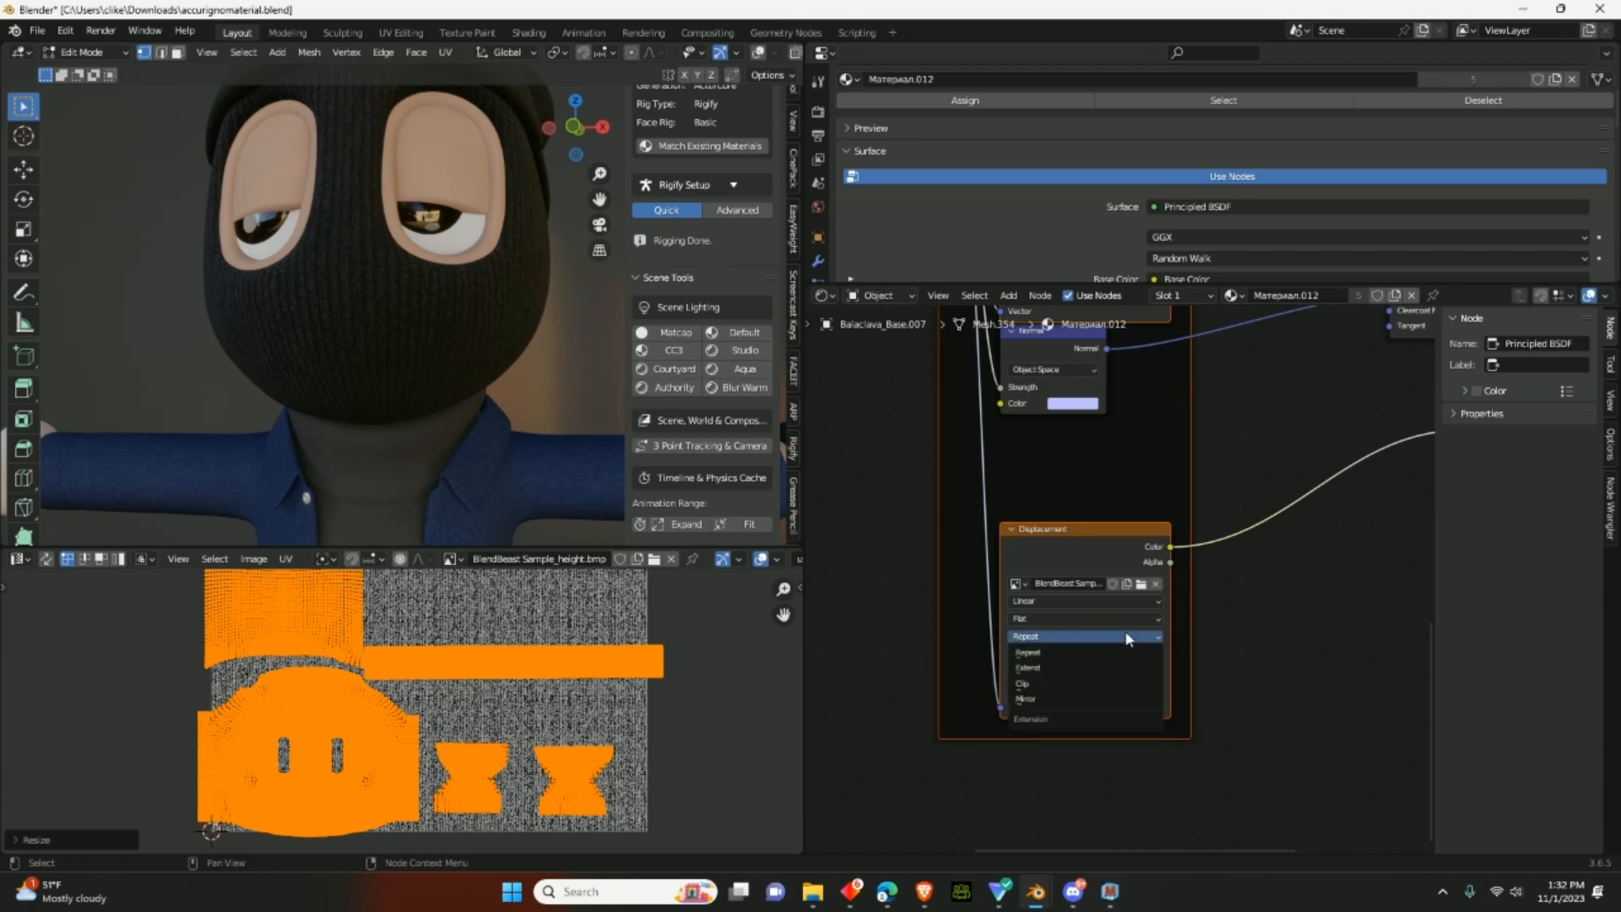
left_click(1128, 638)
left_click(1130, 673)
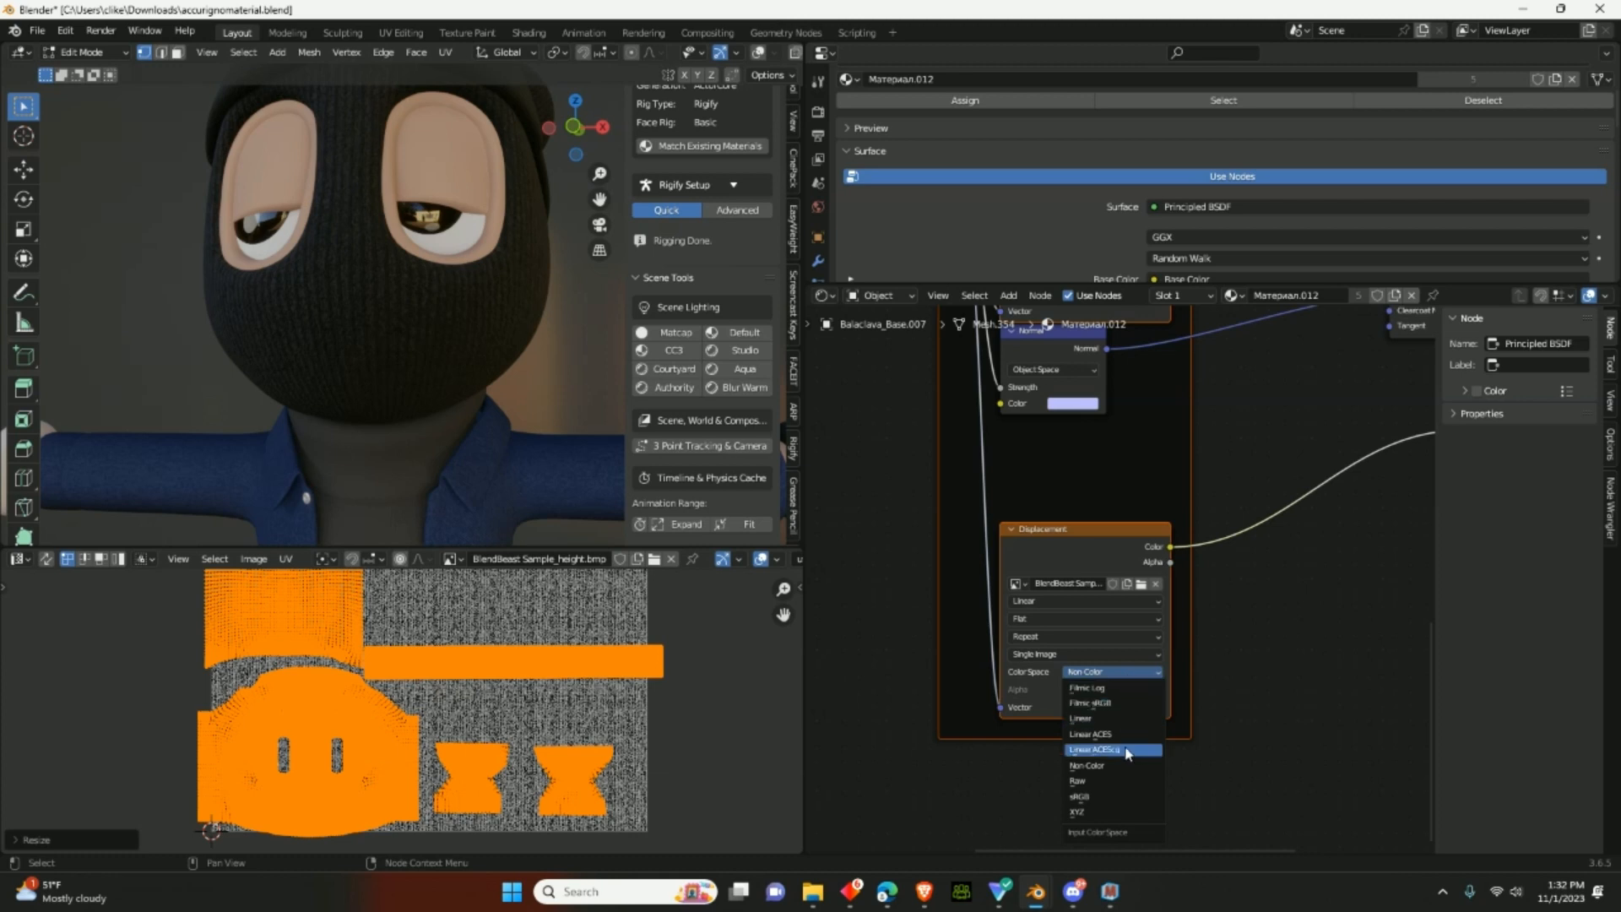
left_click(1126, 769)
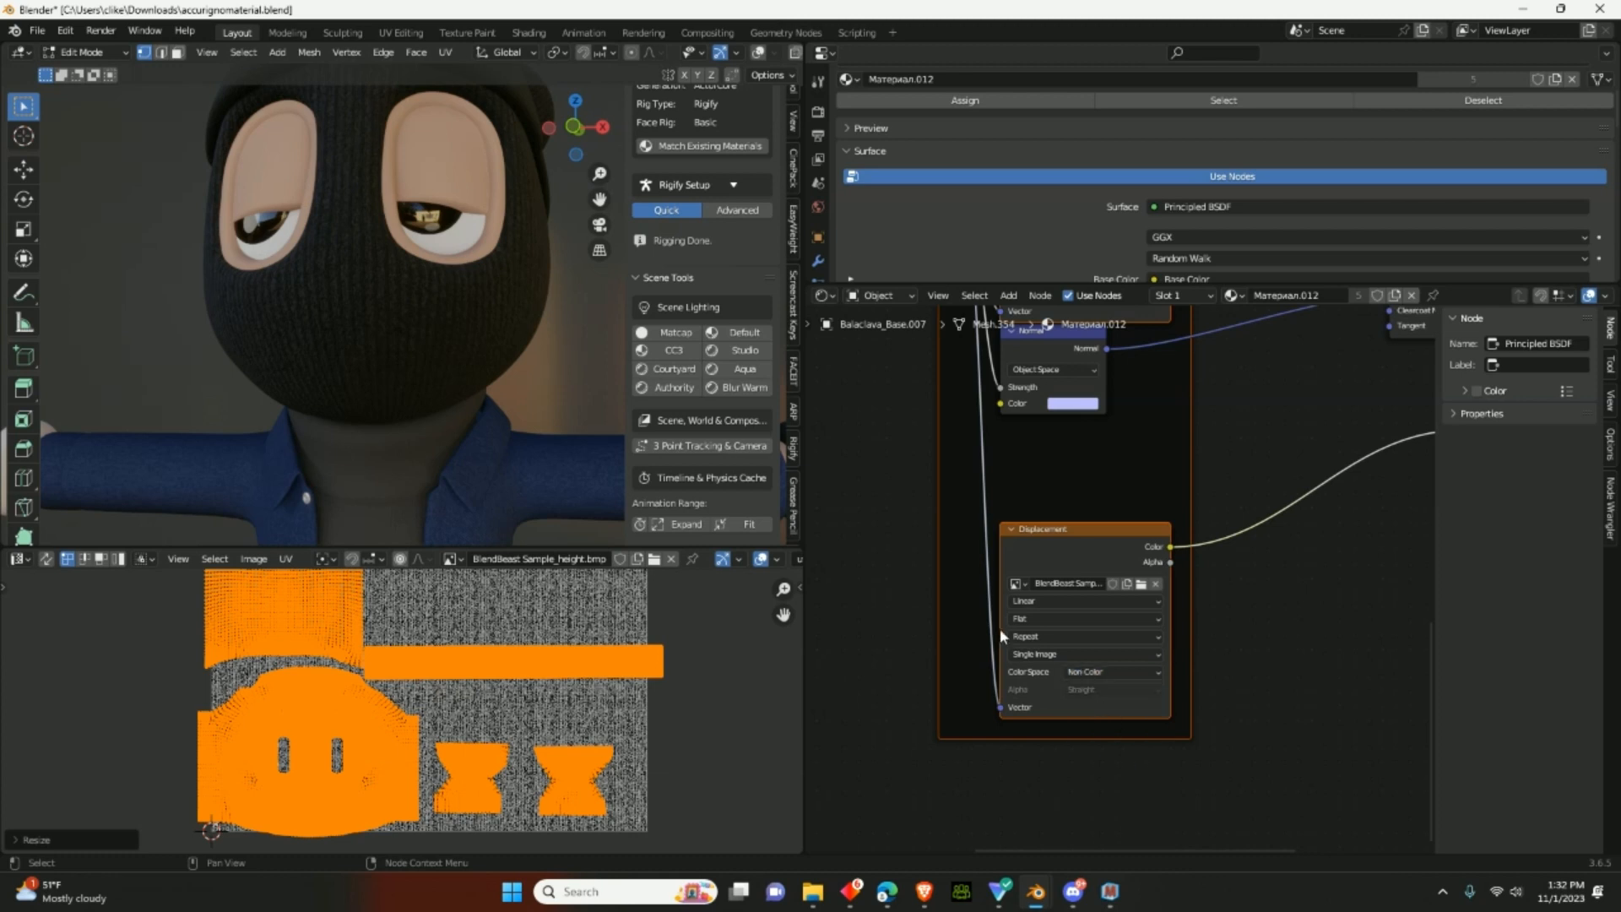
- Review the color space options of the Base Color and Metallic textures and inspect the Ambient Occlusion texture node
middle_click_drag(1047, 666, 1153, 739)
scroll(1148, 726, "up", 5, "shift")
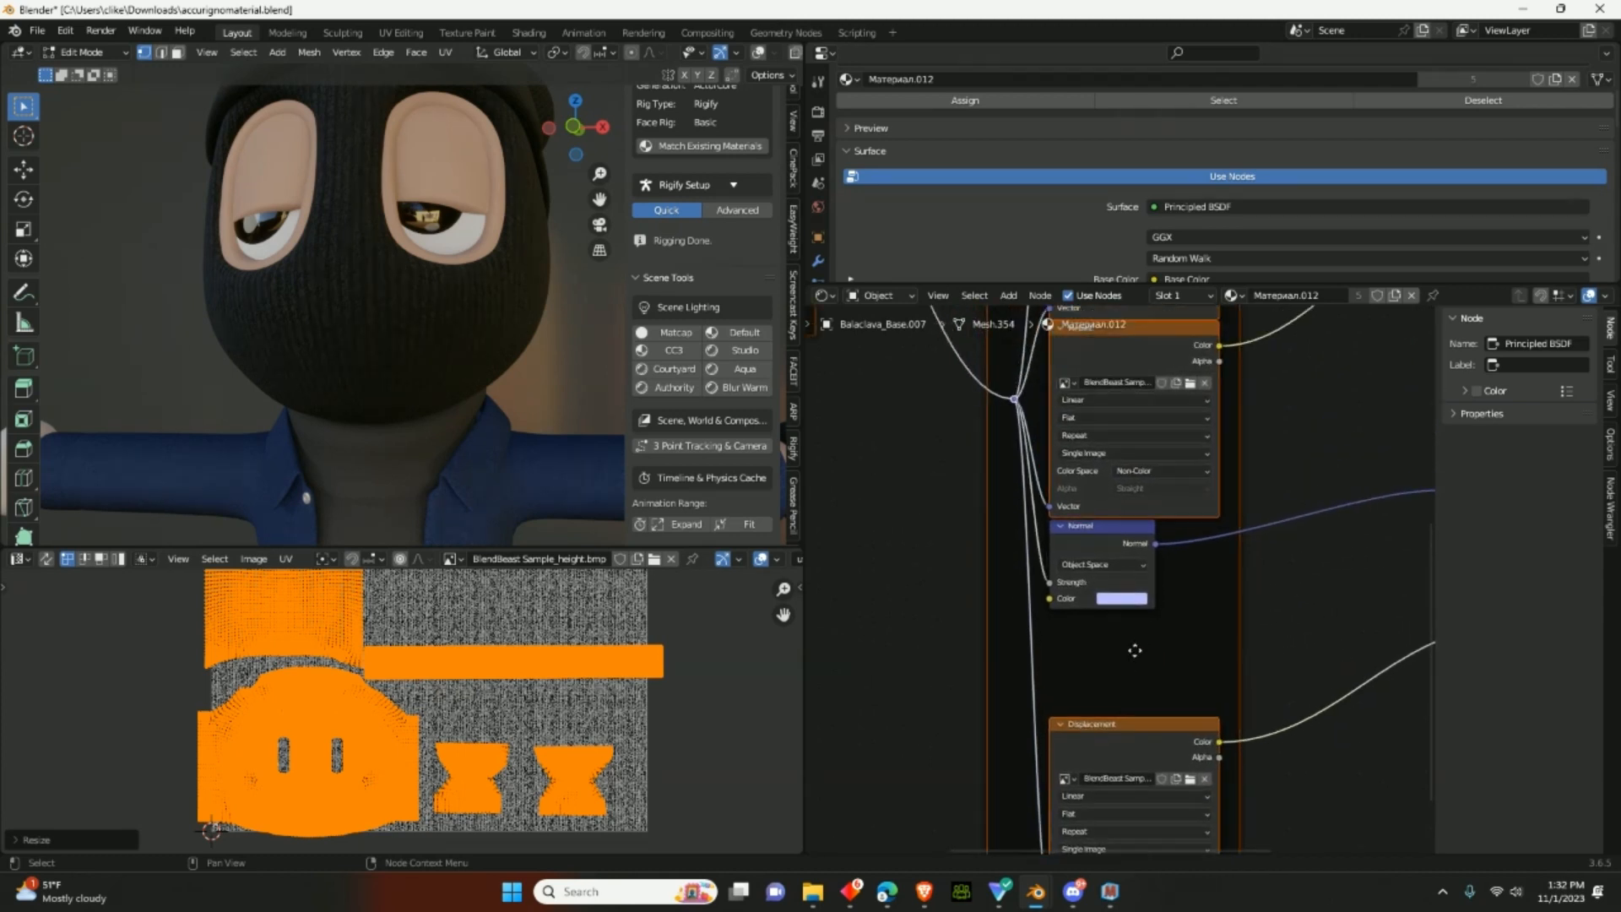
middle_click_drag(1127, 684, 1066, 743)
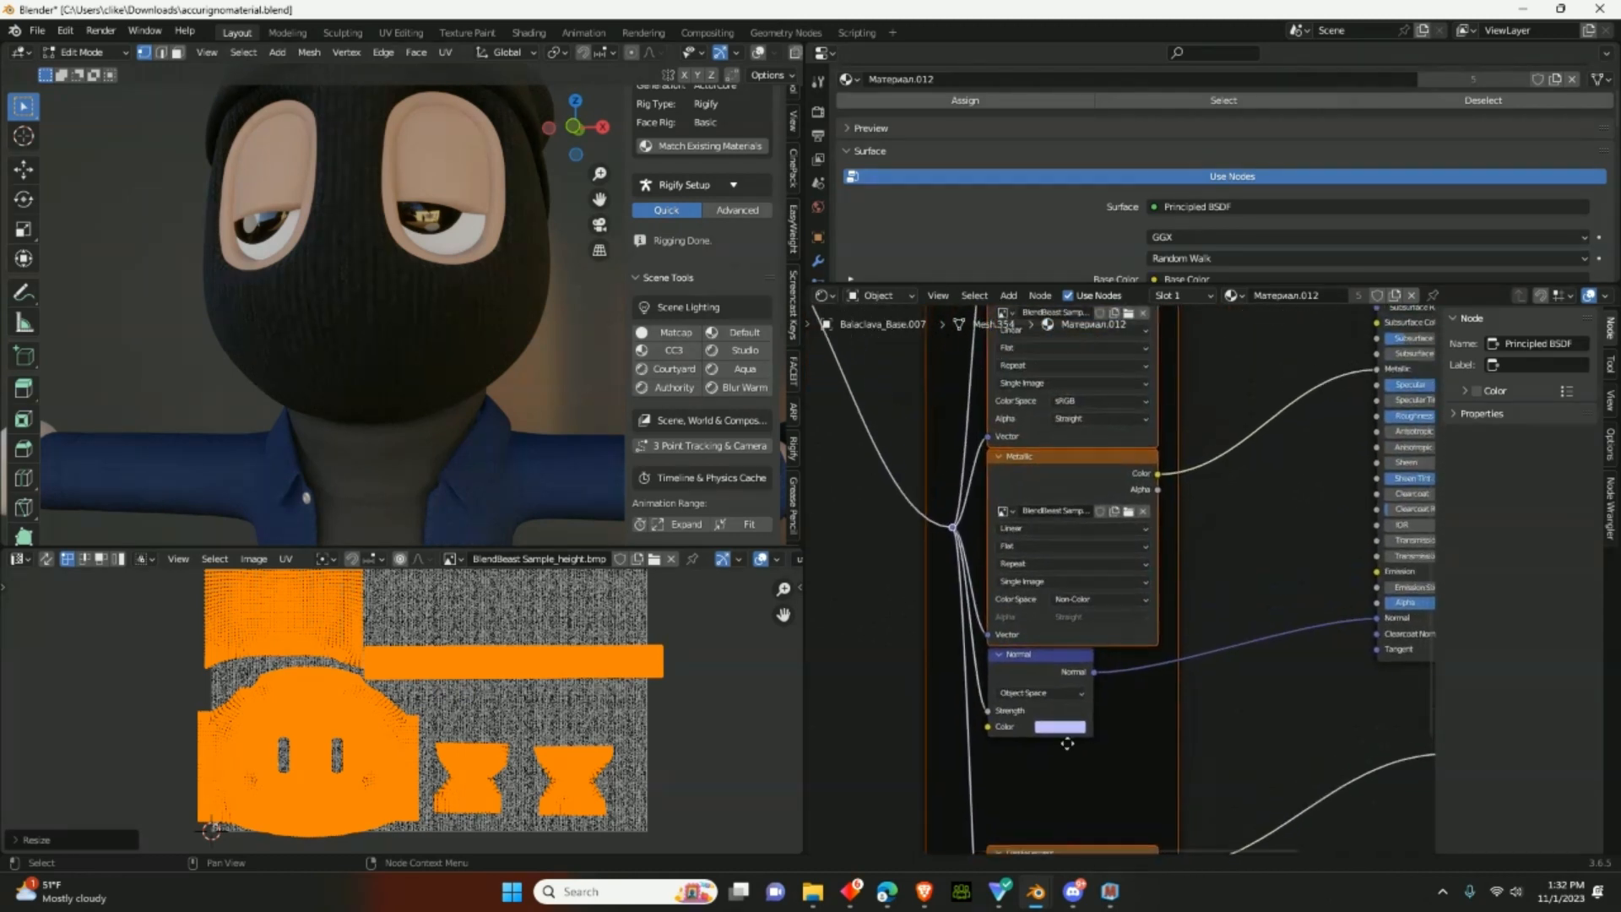
middle_click_drag(1067, 686, 1079, 728)
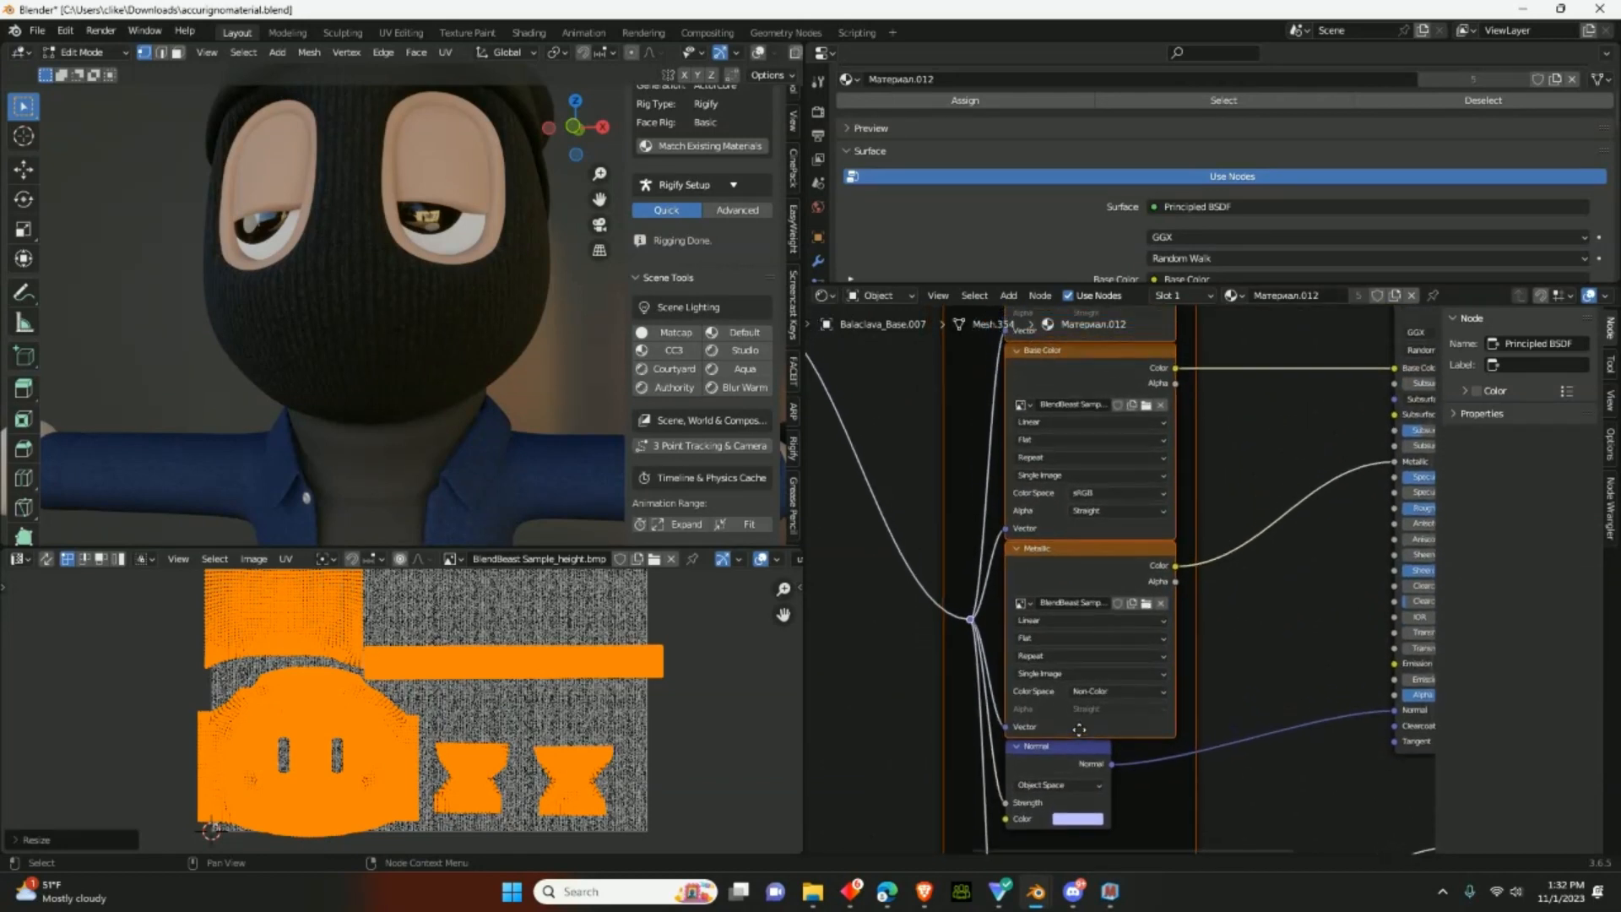
middle_click_drag(1069, 632, 1067, 640)
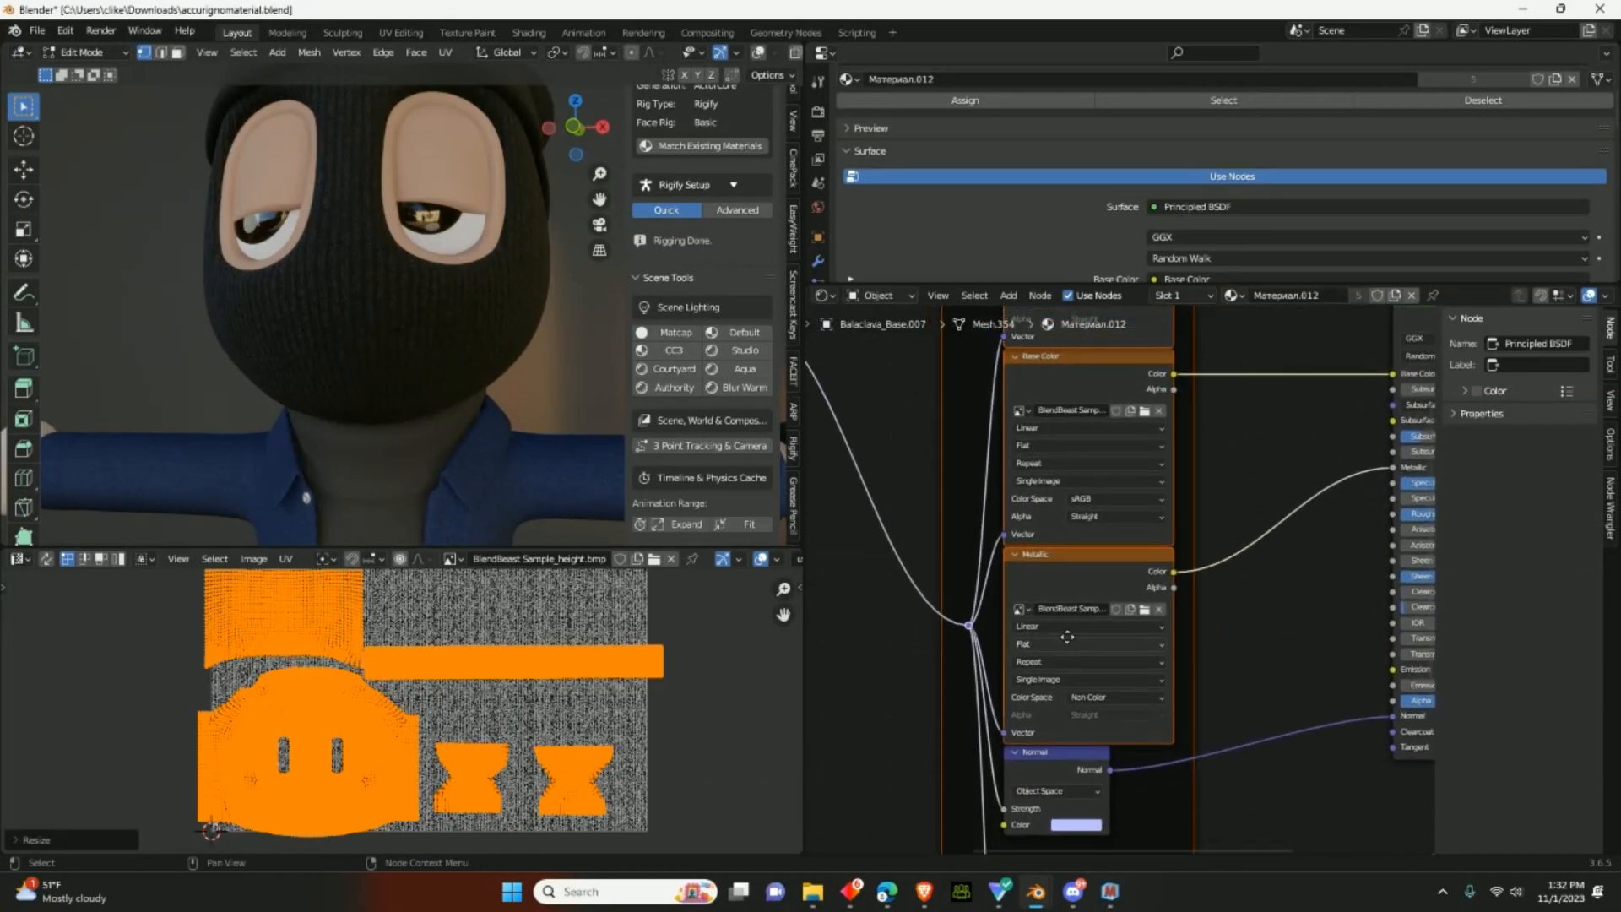
left_click(1087, 503)
left_click(1086, 504)
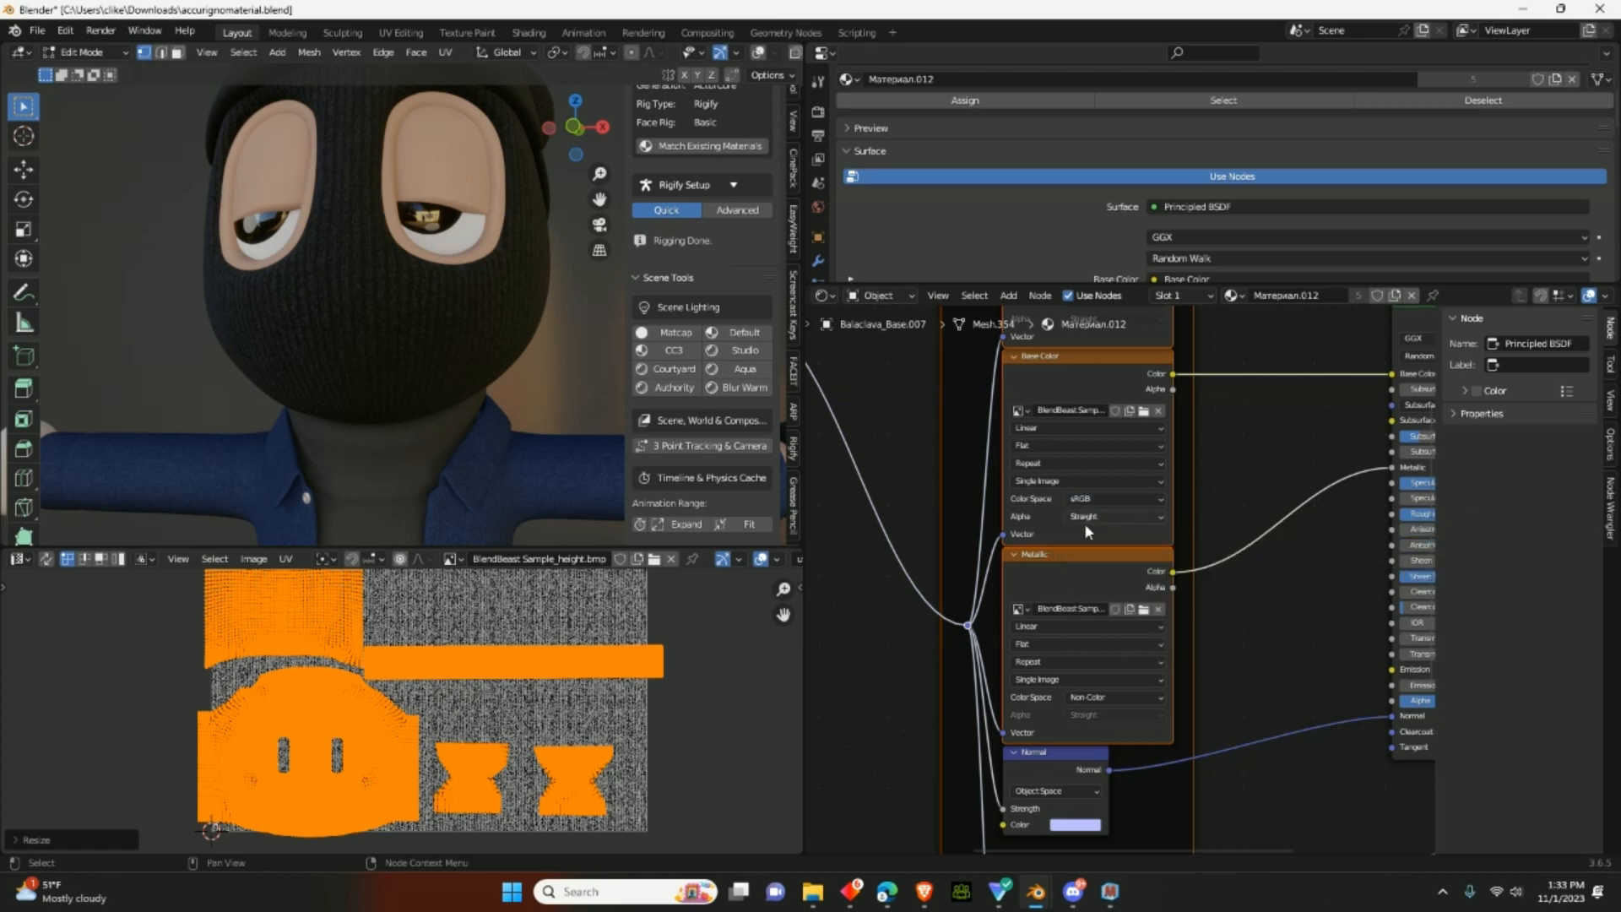
left_click(1102, 697)
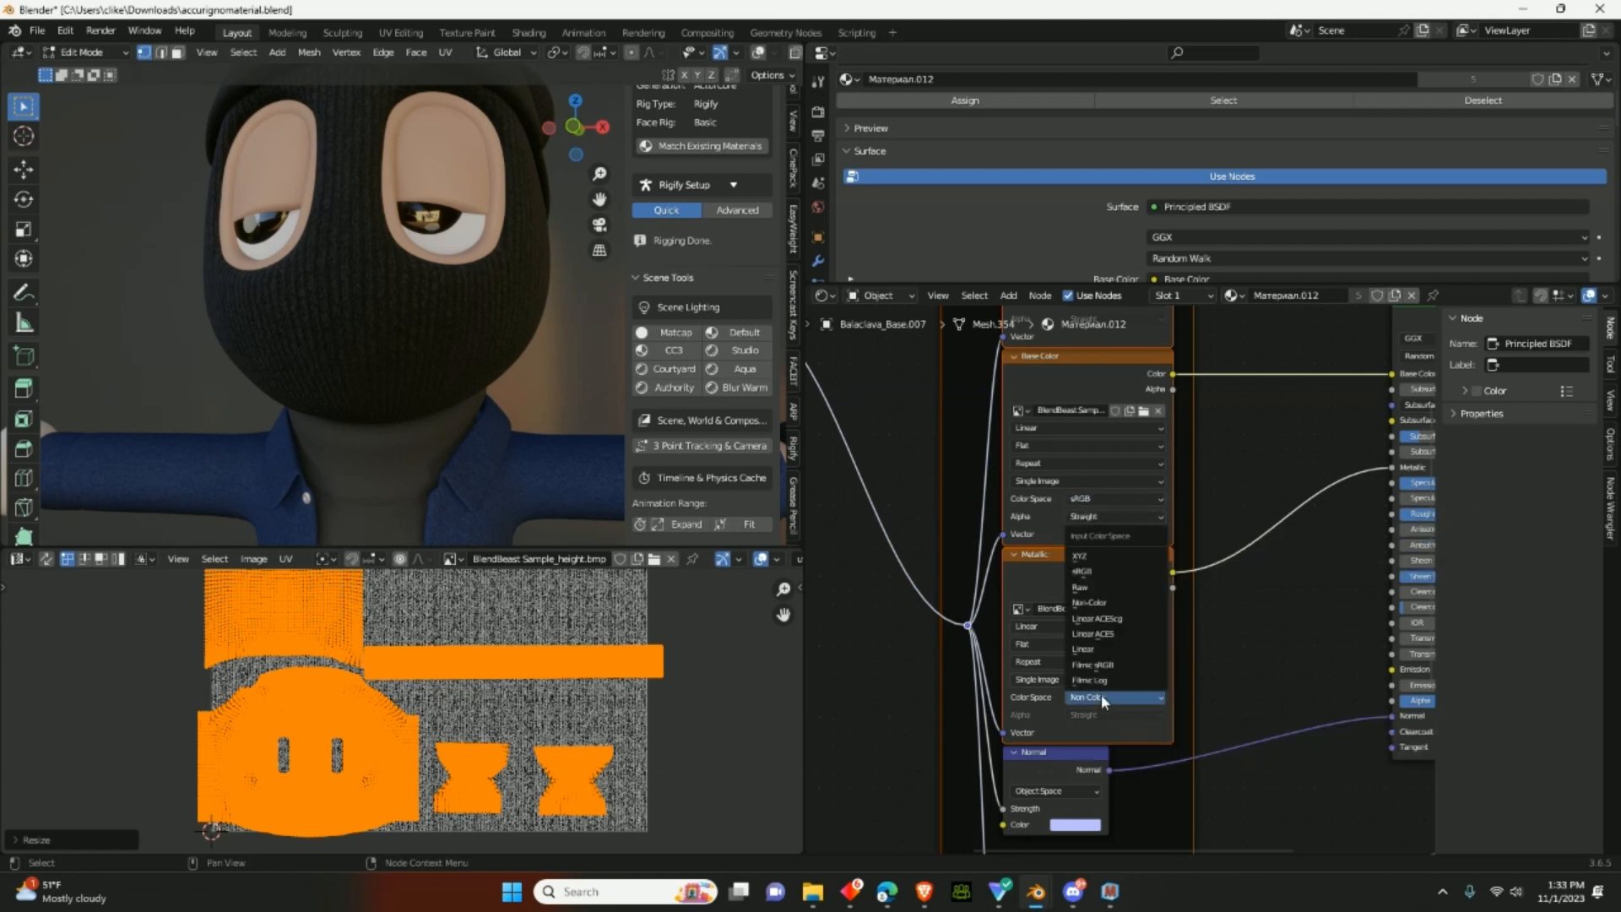
left_click(1102, 698)
scroll(1061, 600, "up", 3)
middle_click_drag(1064, 612, 1101, 695)
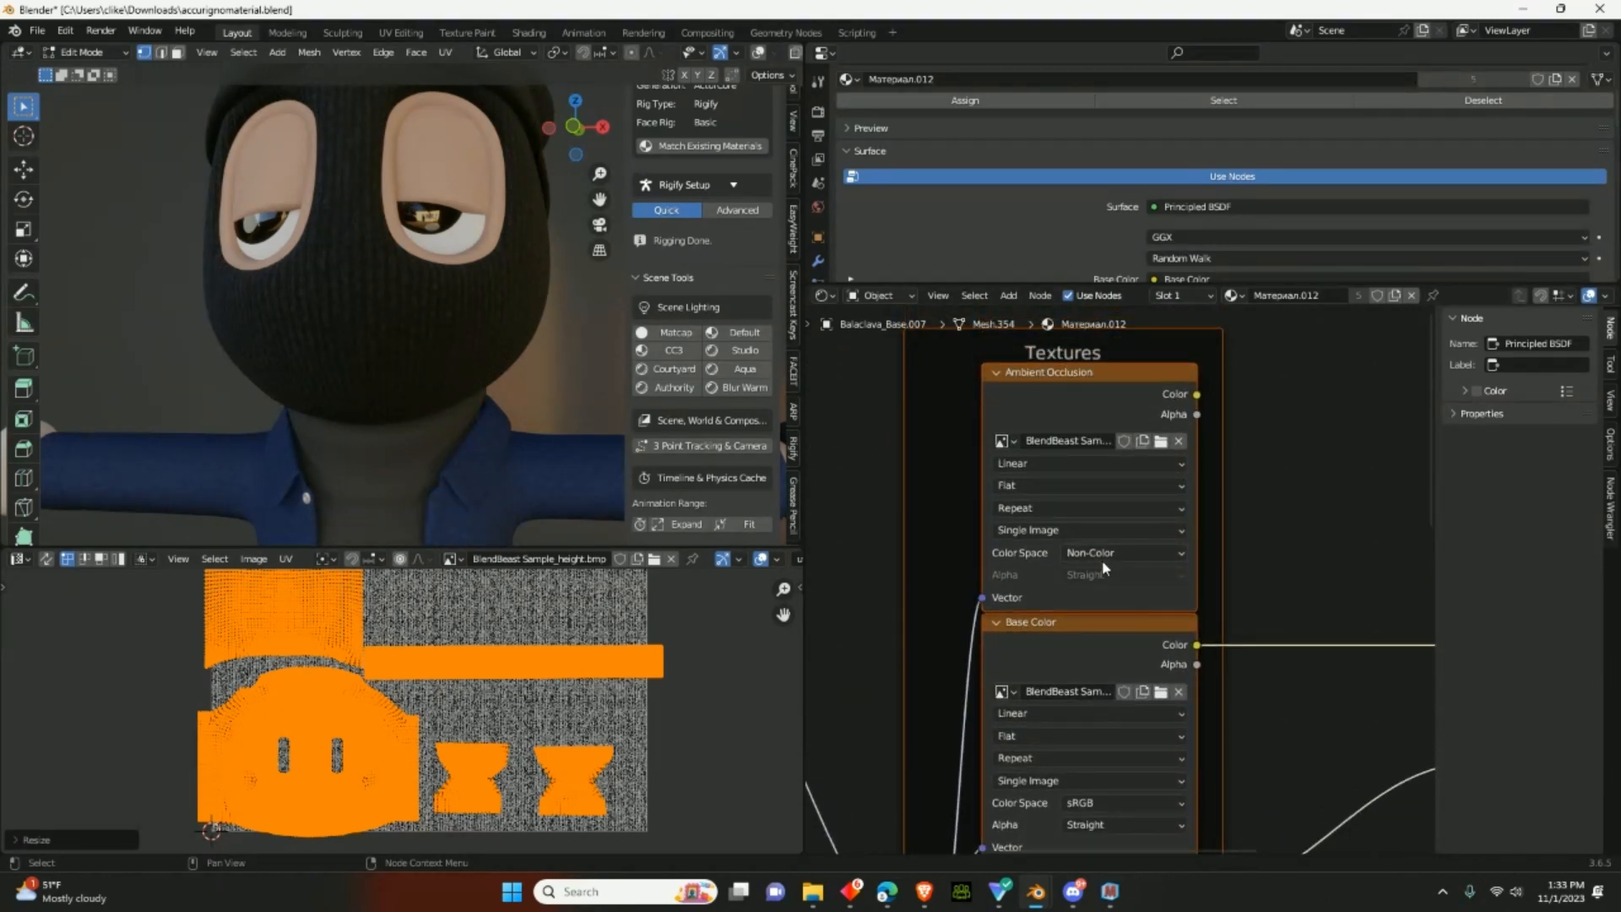
- Move the Normal map's link on the Principled BSDF from the Normal input to the Tangent input
middle_click_drag(1093, 553, 1170, 533)
scroll(1024, 604, "down", 1)
middle_click_drag(1024, 604, 679, 519)
scroll(993, 613, "down", 9)
scroll(1301, 648, "up", 4)
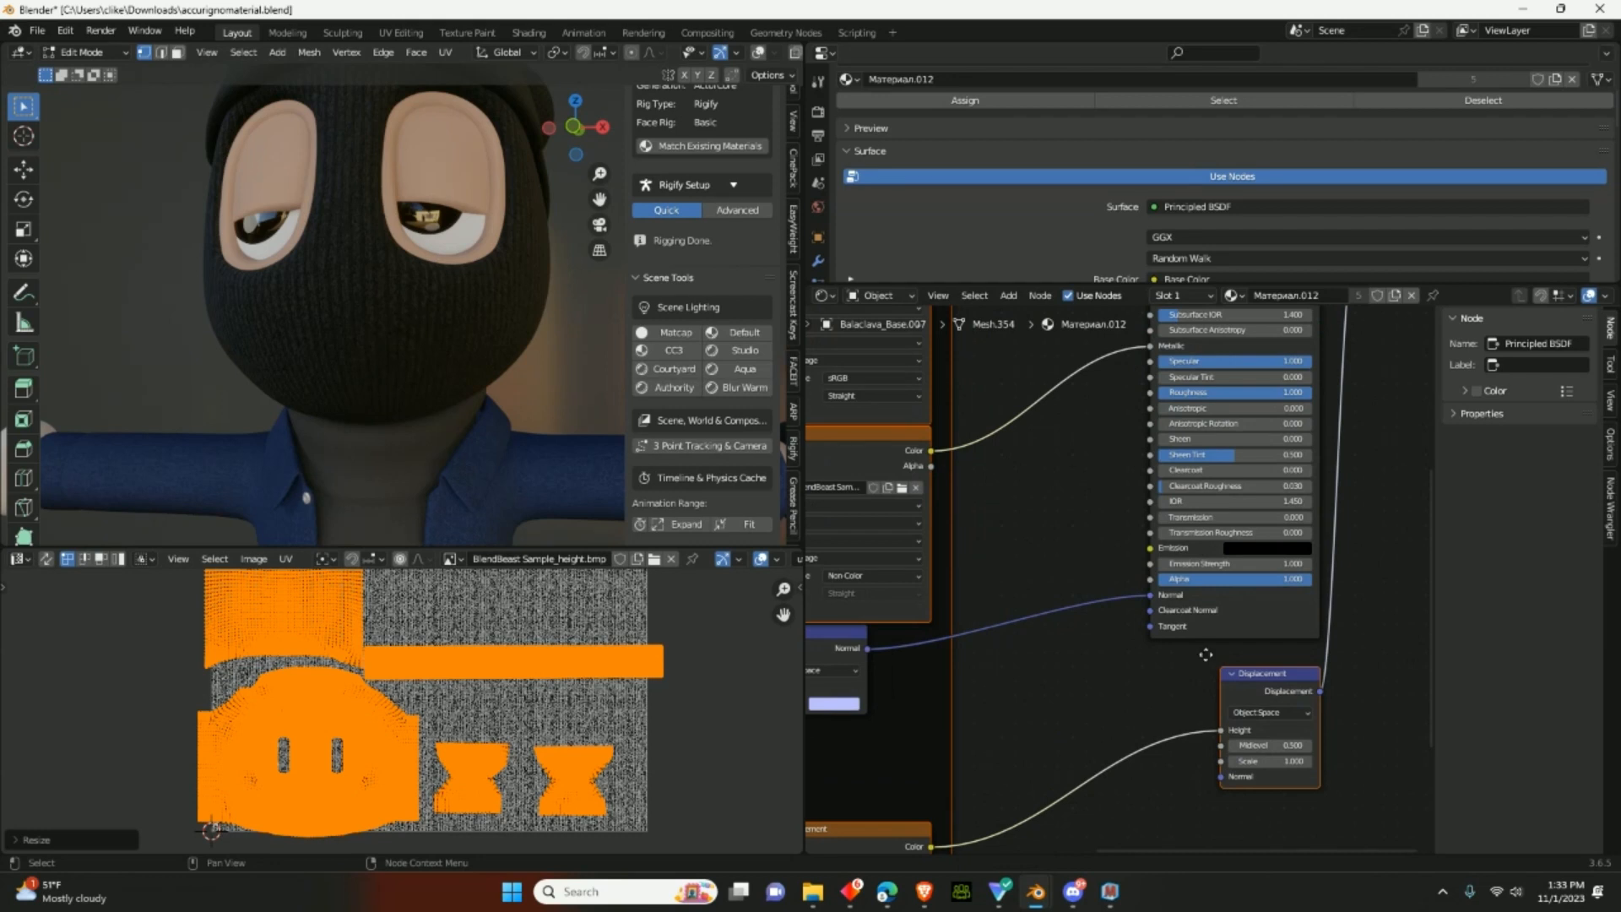
middle_click_drag(1206, 654, 1218, 660)
left_click_drag(1159, 604, 1163, 640)
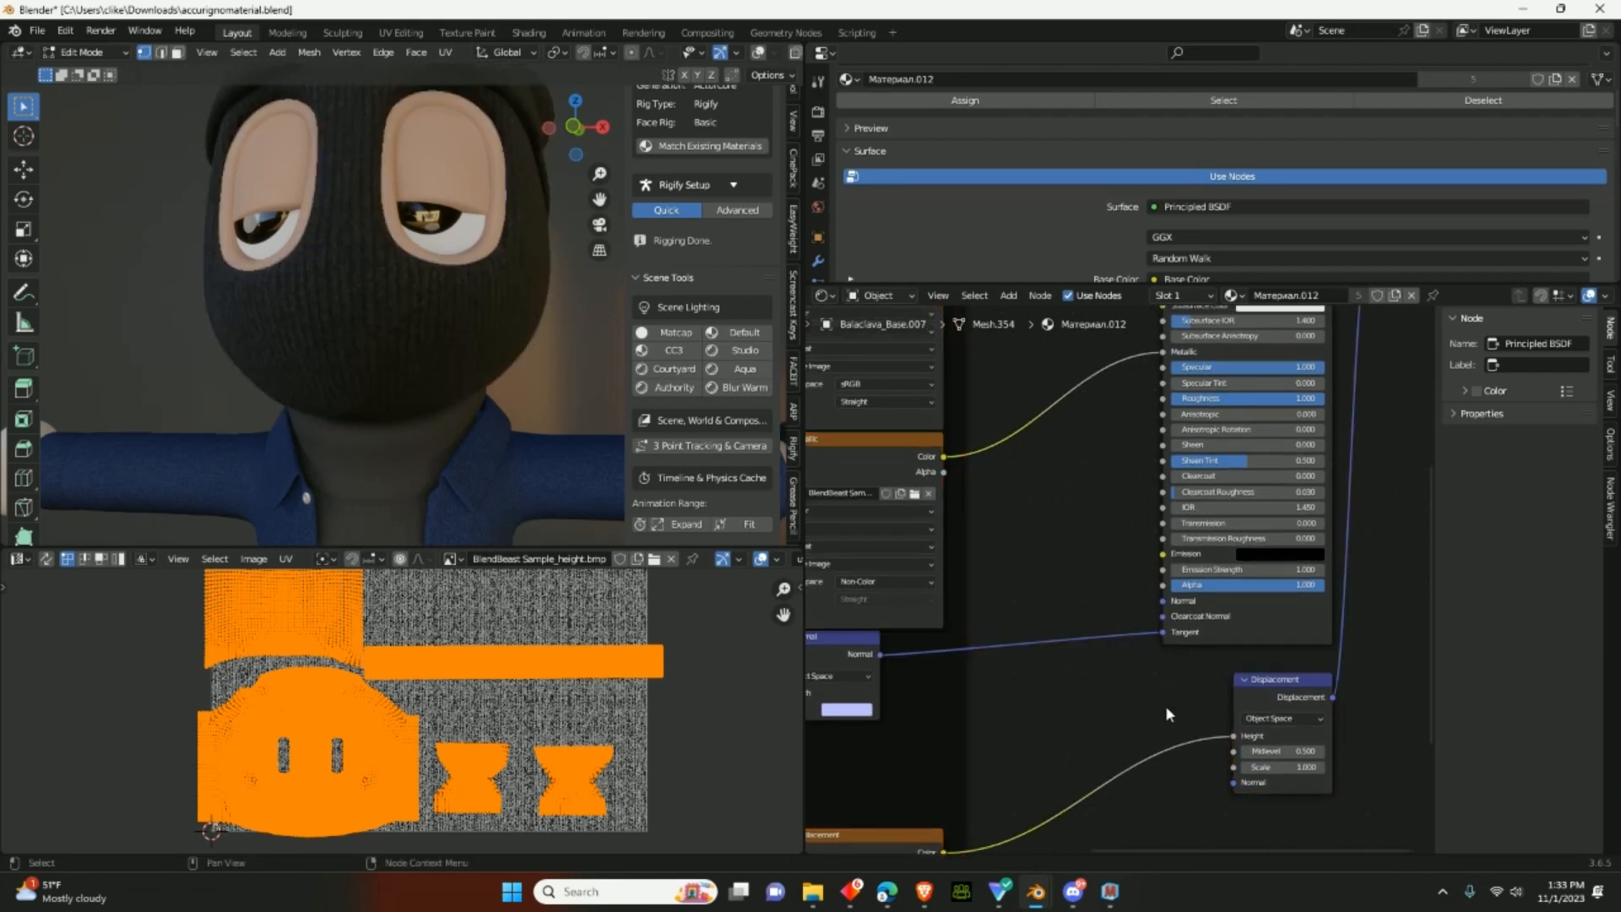
middle_click_drag(1079, 688, 1150, 647)
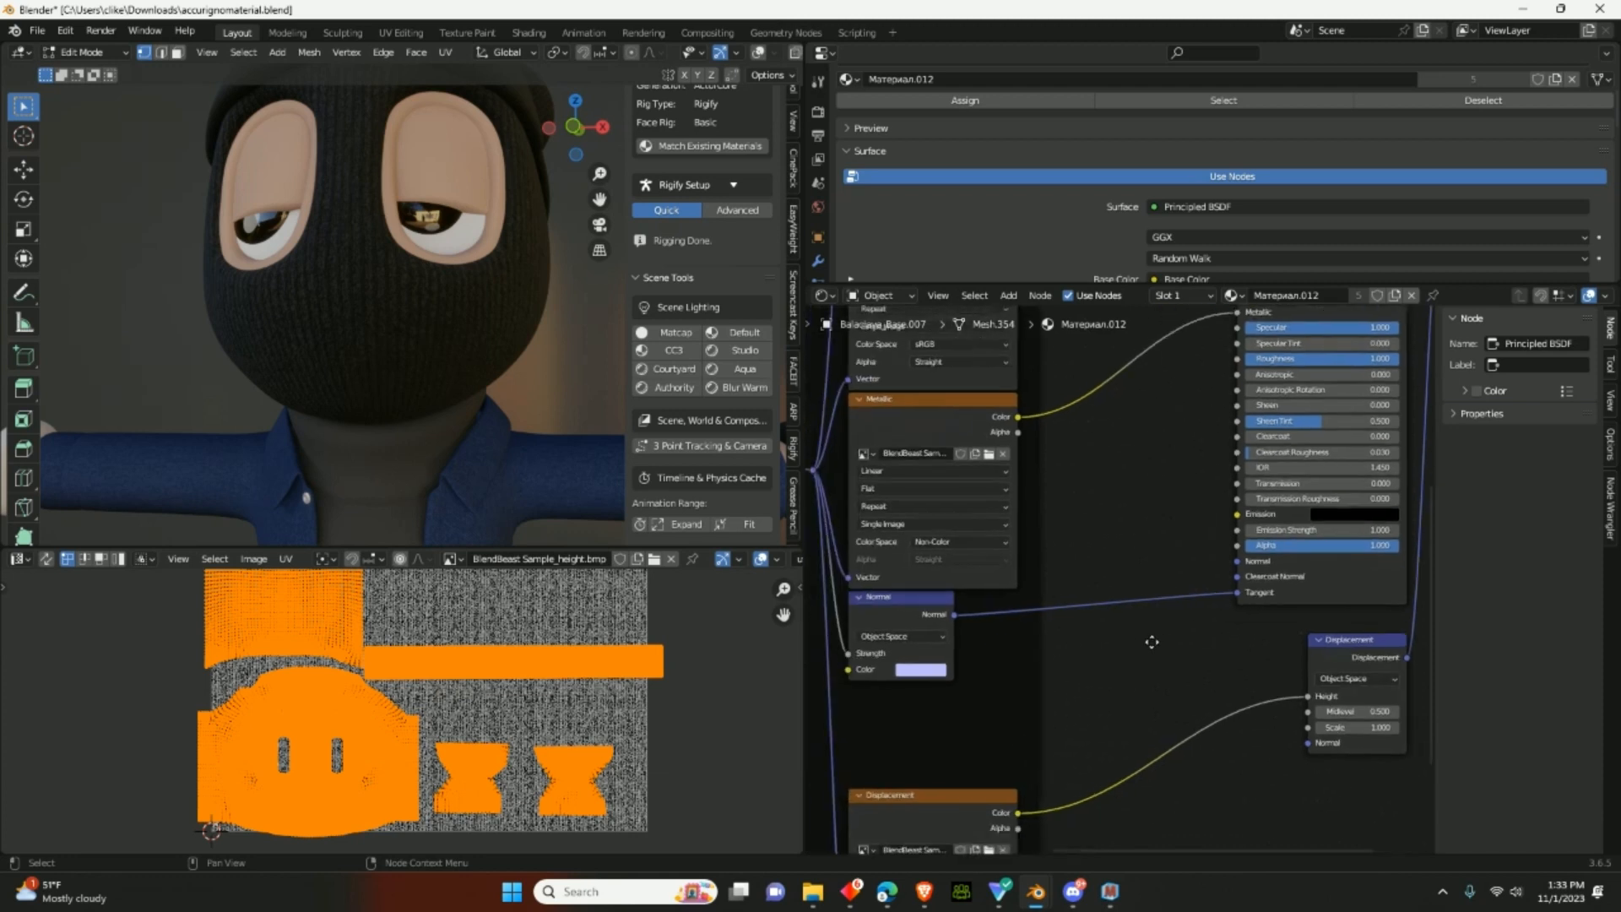
- Review the Normal map node's space options and move its link on the Principled BSDF from Tangent to the Normal input
left_click(907, 635)
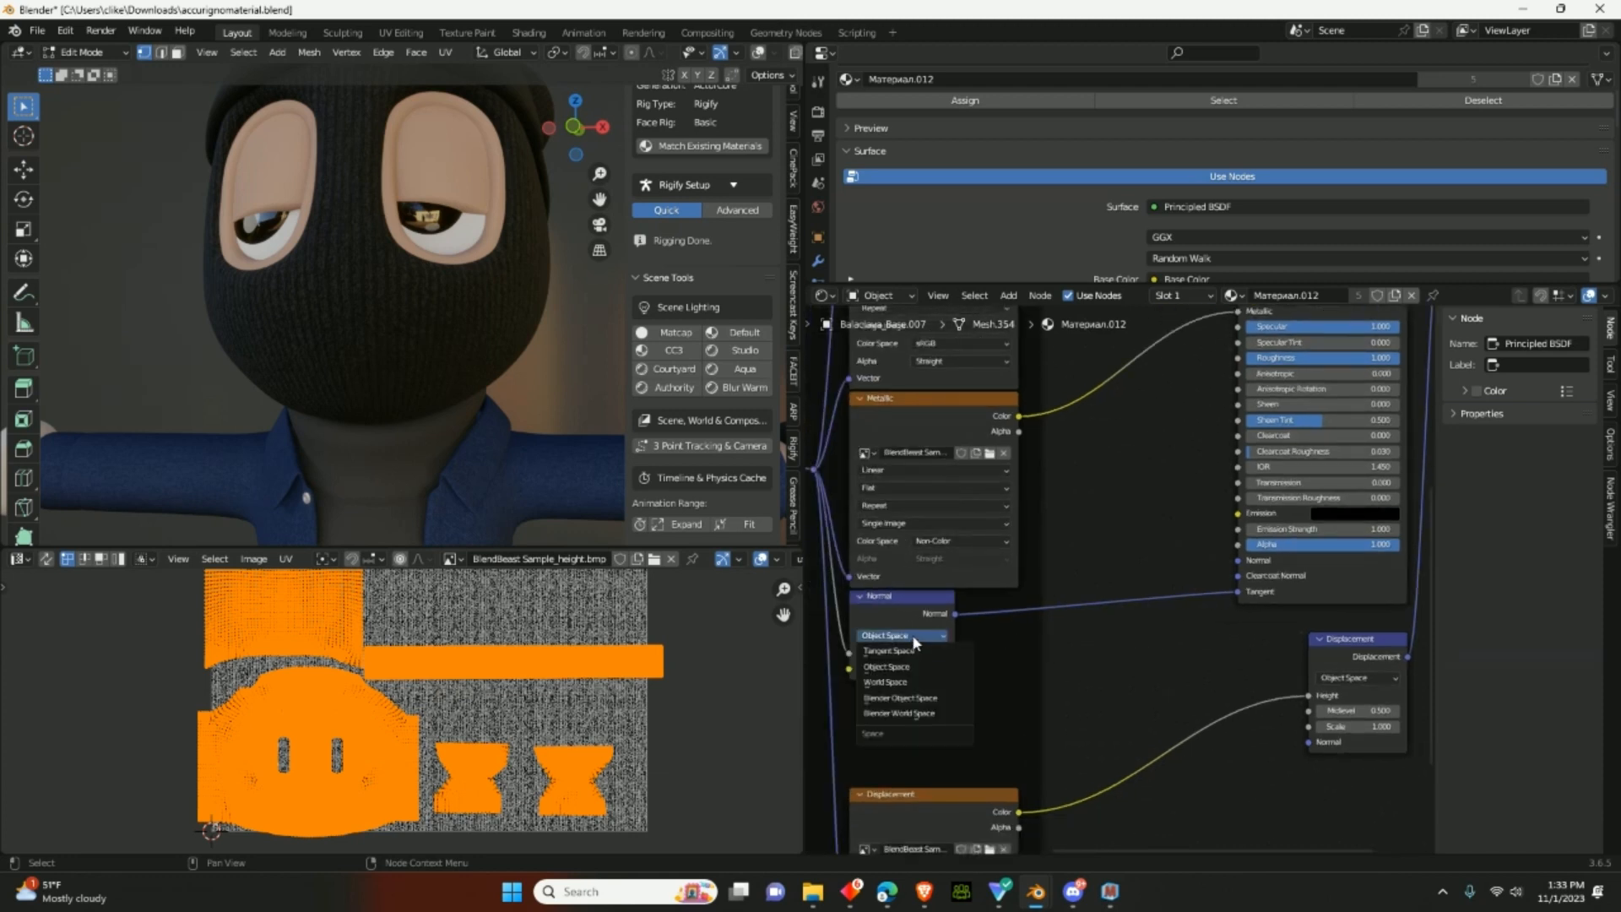
left_click_drag(1238, 591, 1237, 561)
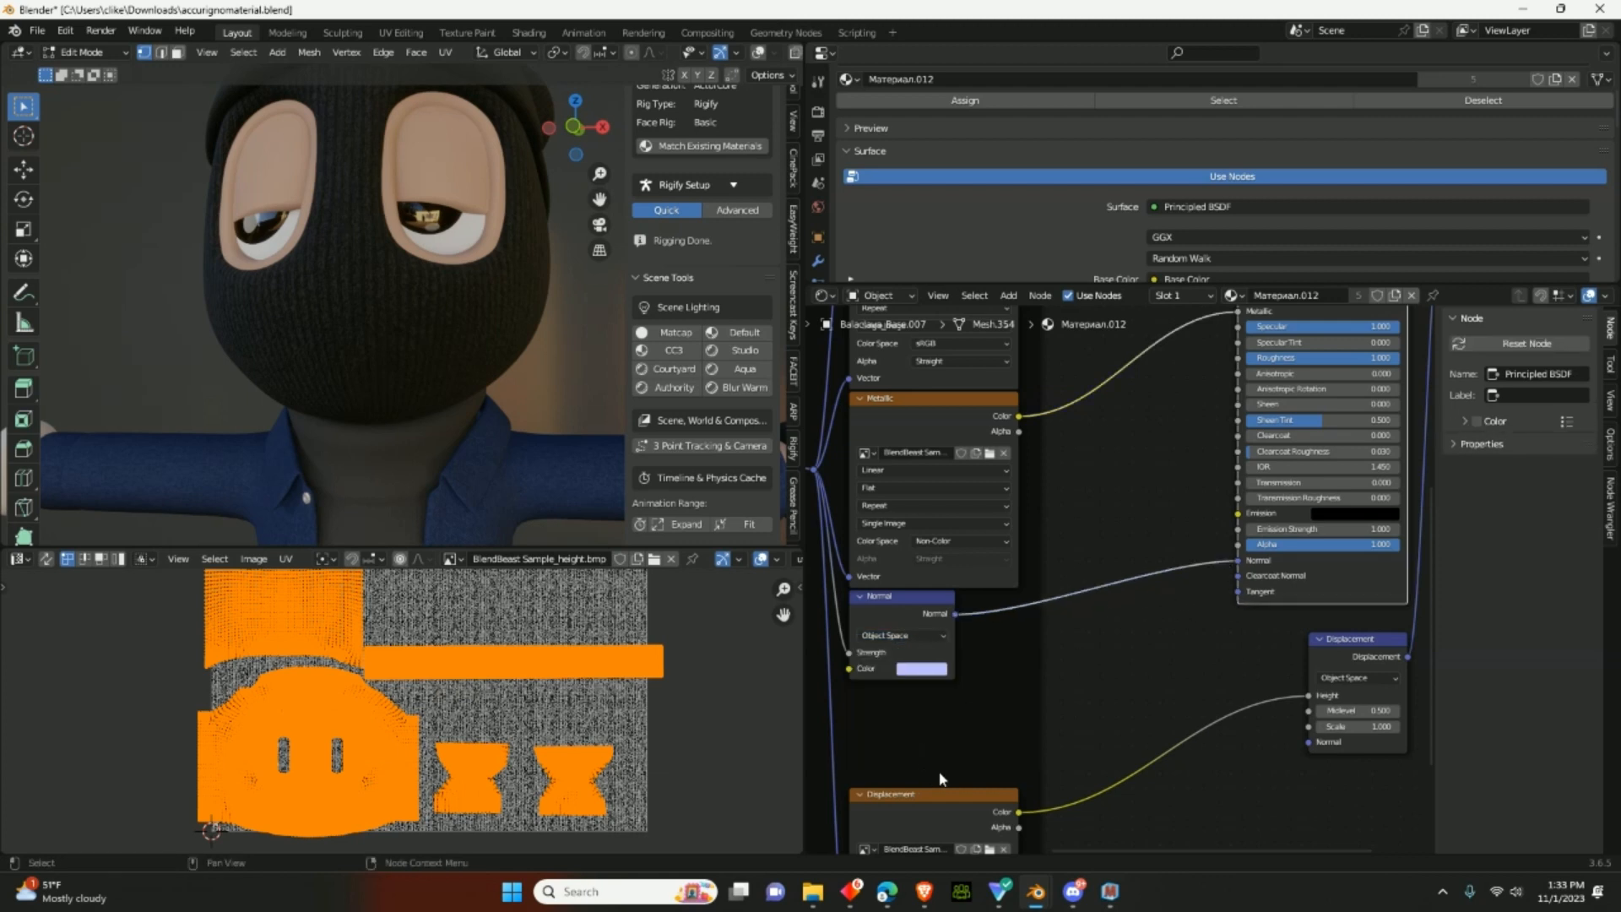
- Set the Displacement node's Midlevel to 0 and raise its Scale to about 12.5
middle_click_drag(1068, 712, 934, 663)
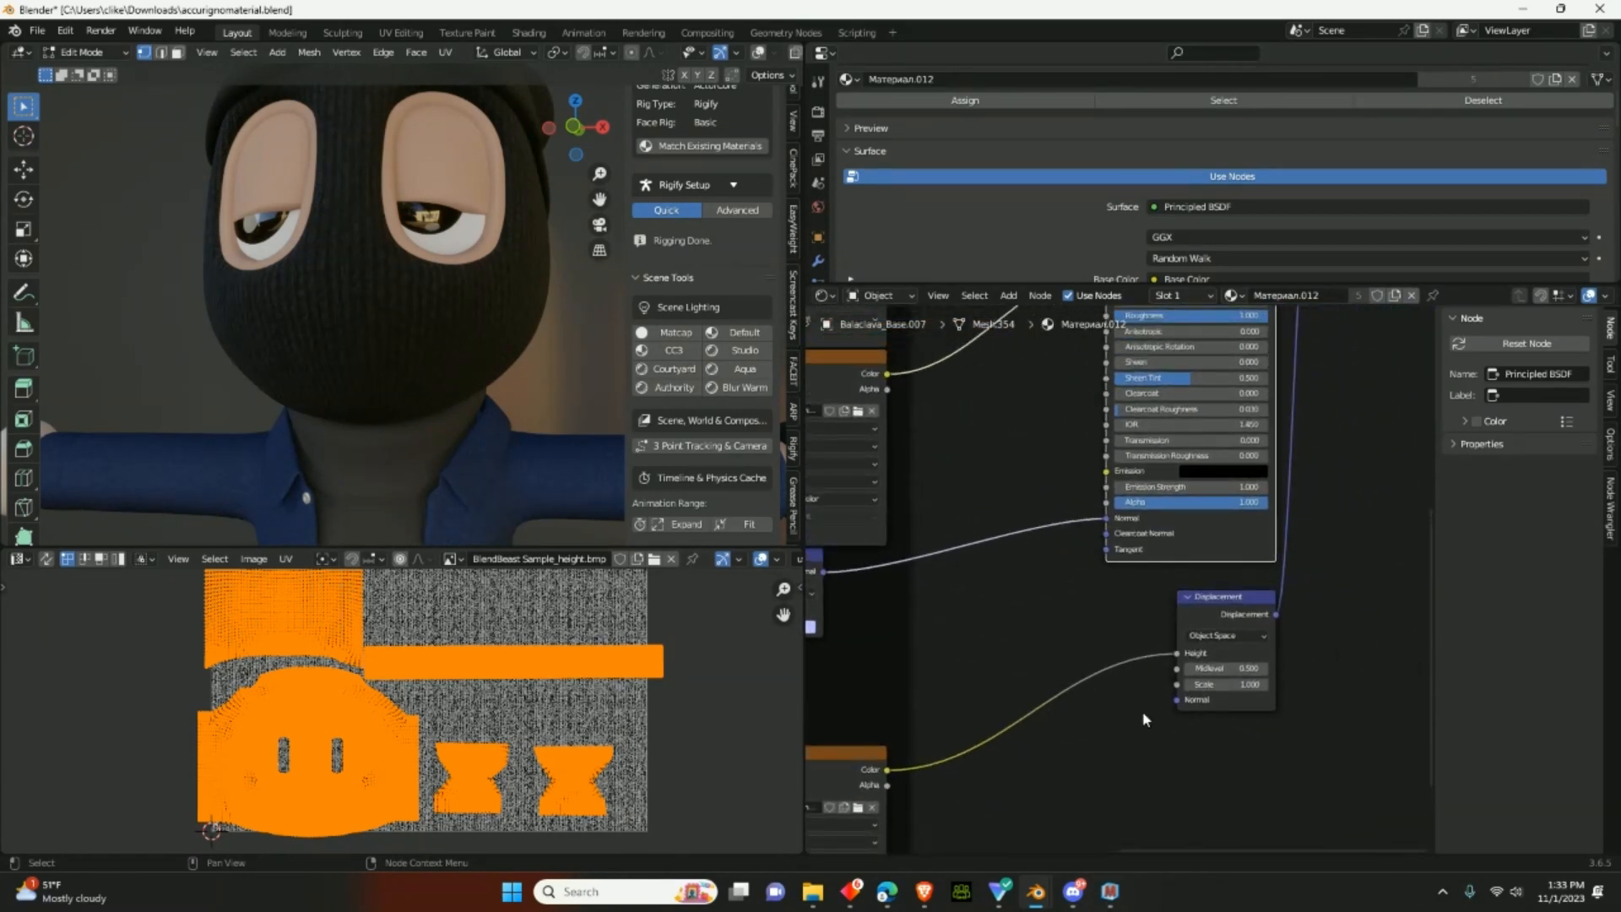
middle_click_drag(1144, 716, 1123, 703)
left_click_drag(1197, 661, 1241, 661)
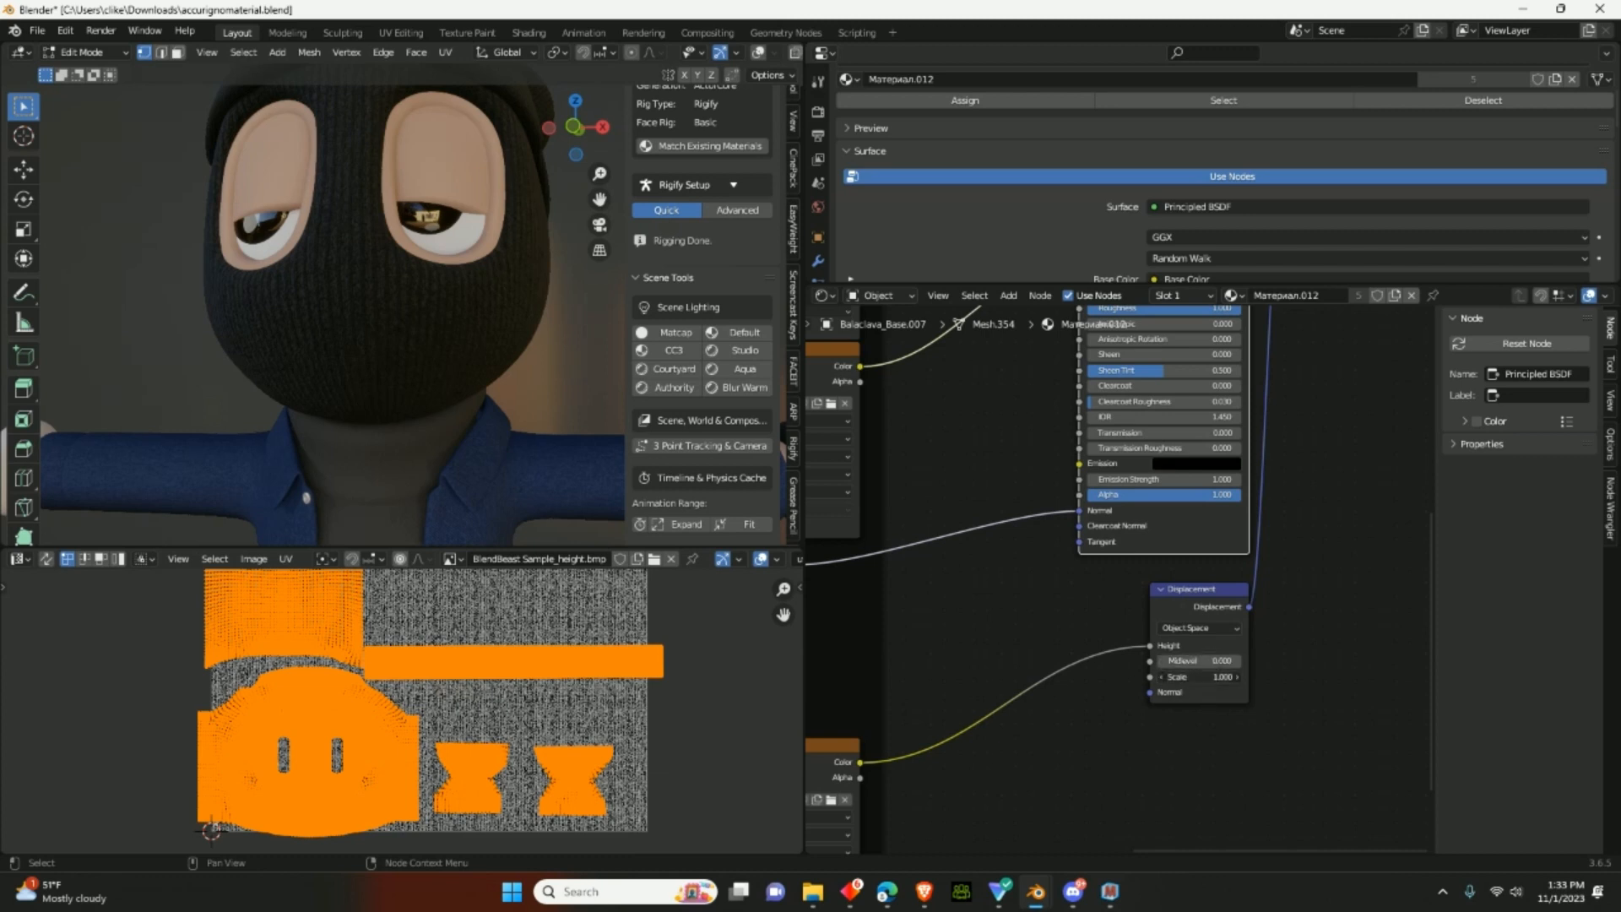
left_click_drag(1197, 676, 1288, 676)
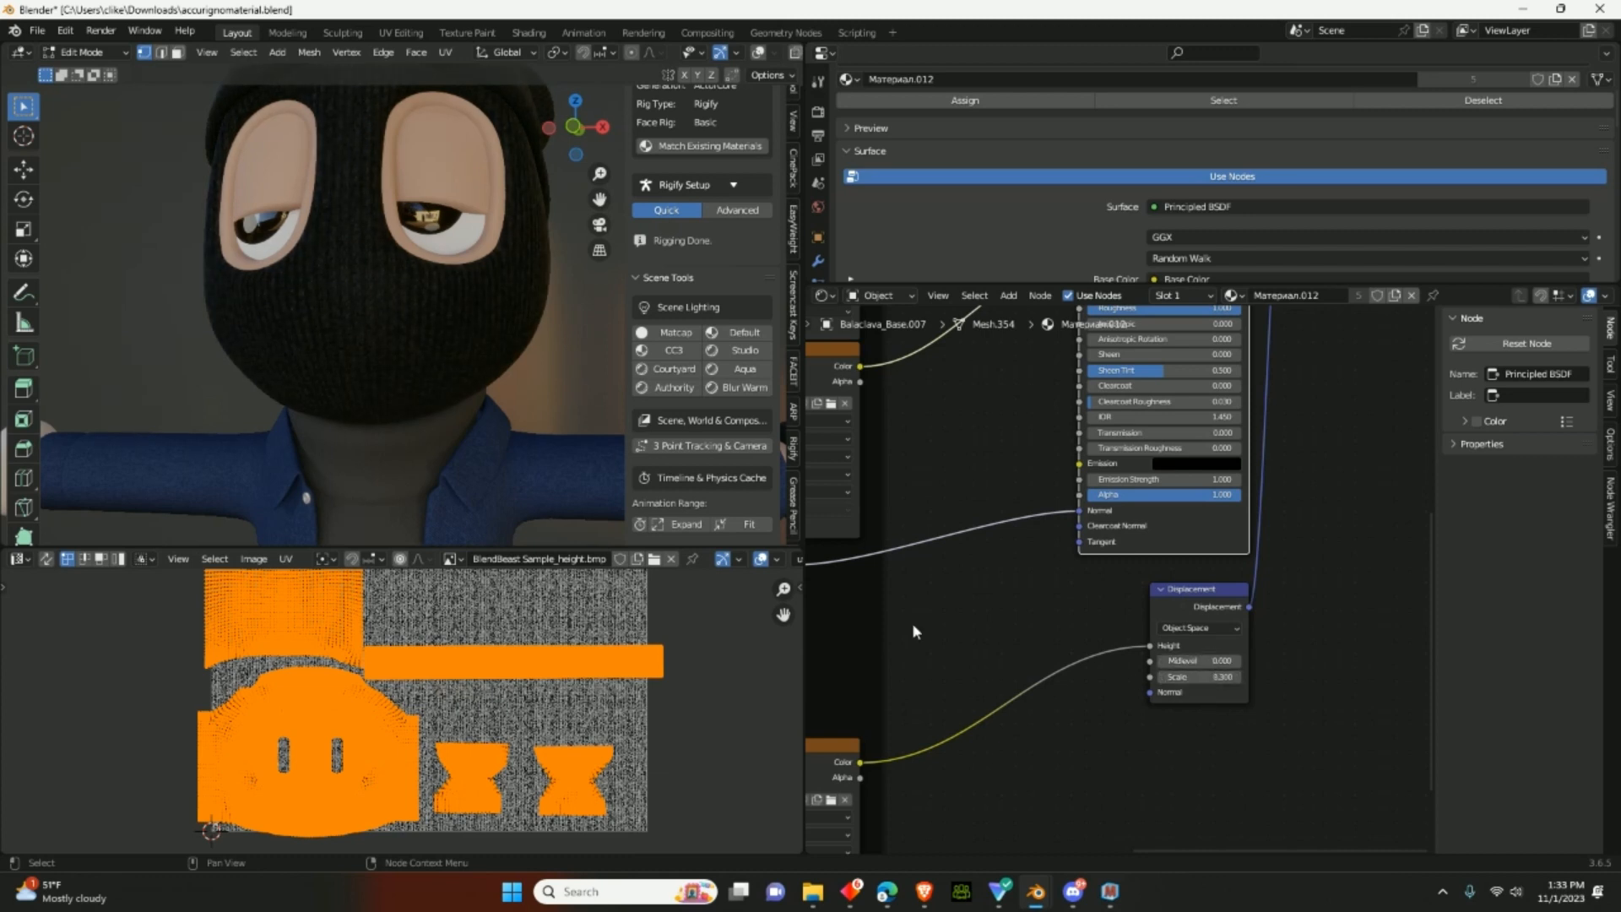
middle_click_drag(559, 443, 448, 472)
scroll(569, 456, "up", 3)
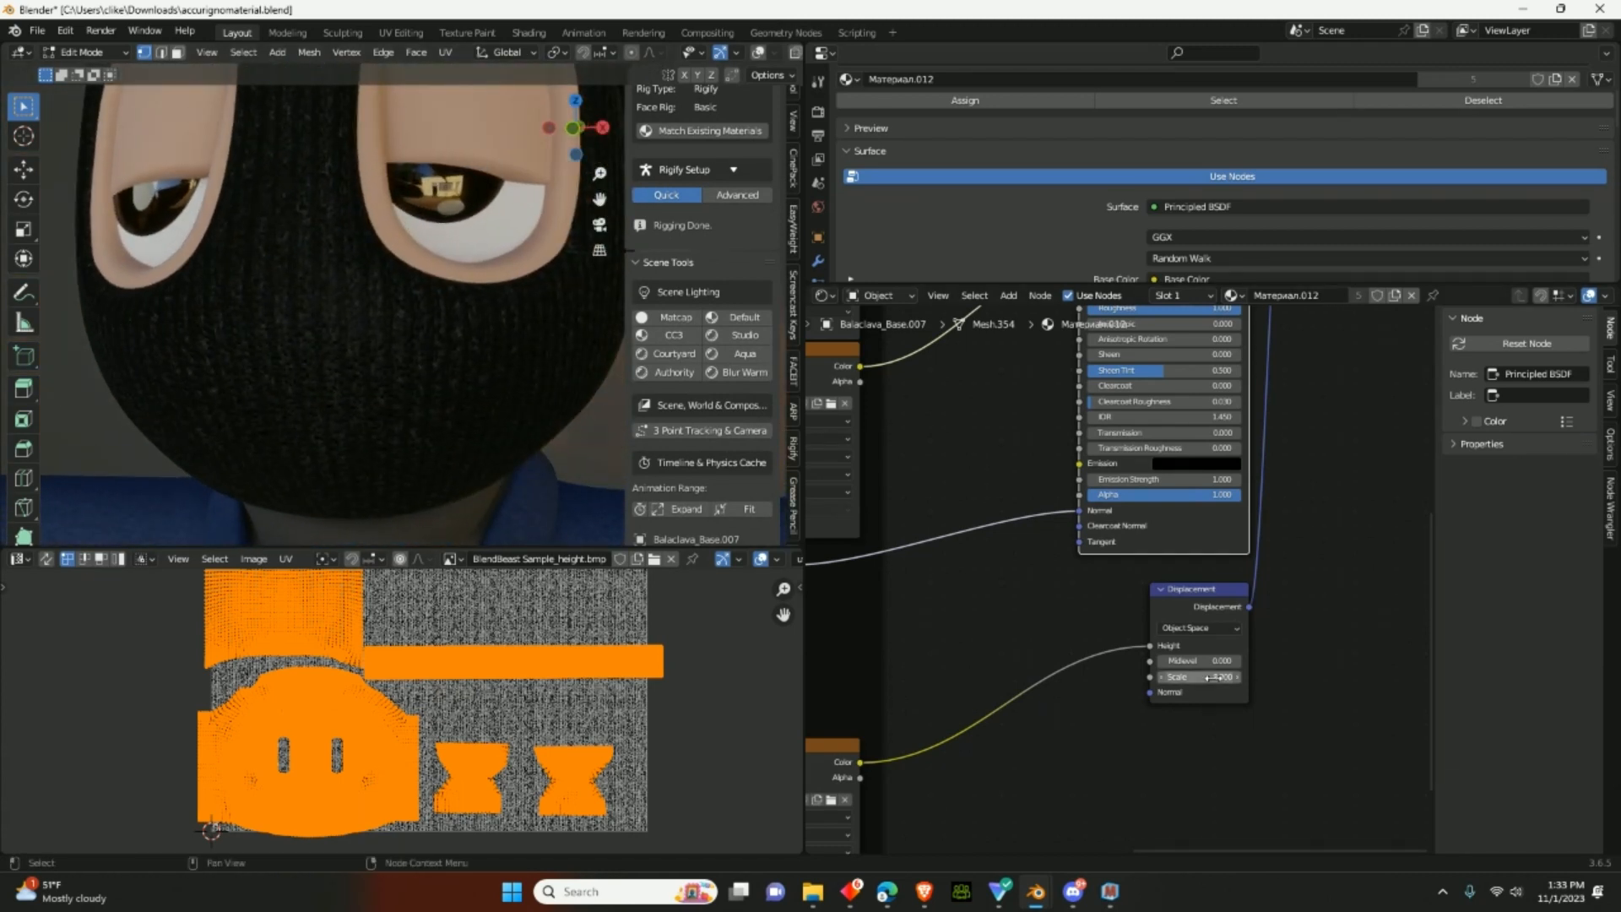
mouse_move(1212, 676)
left_mouse_down()
mouse_move(1178, 676)
mouse_move(1219, 676)
left_mouse_up()
- Examine the balaclava's knitted texture in the viewport up close, from the front and side, and on the whole character
scroll(931, 639, "down", 2)
middle_click_drag(940, 637, 1136, 622)
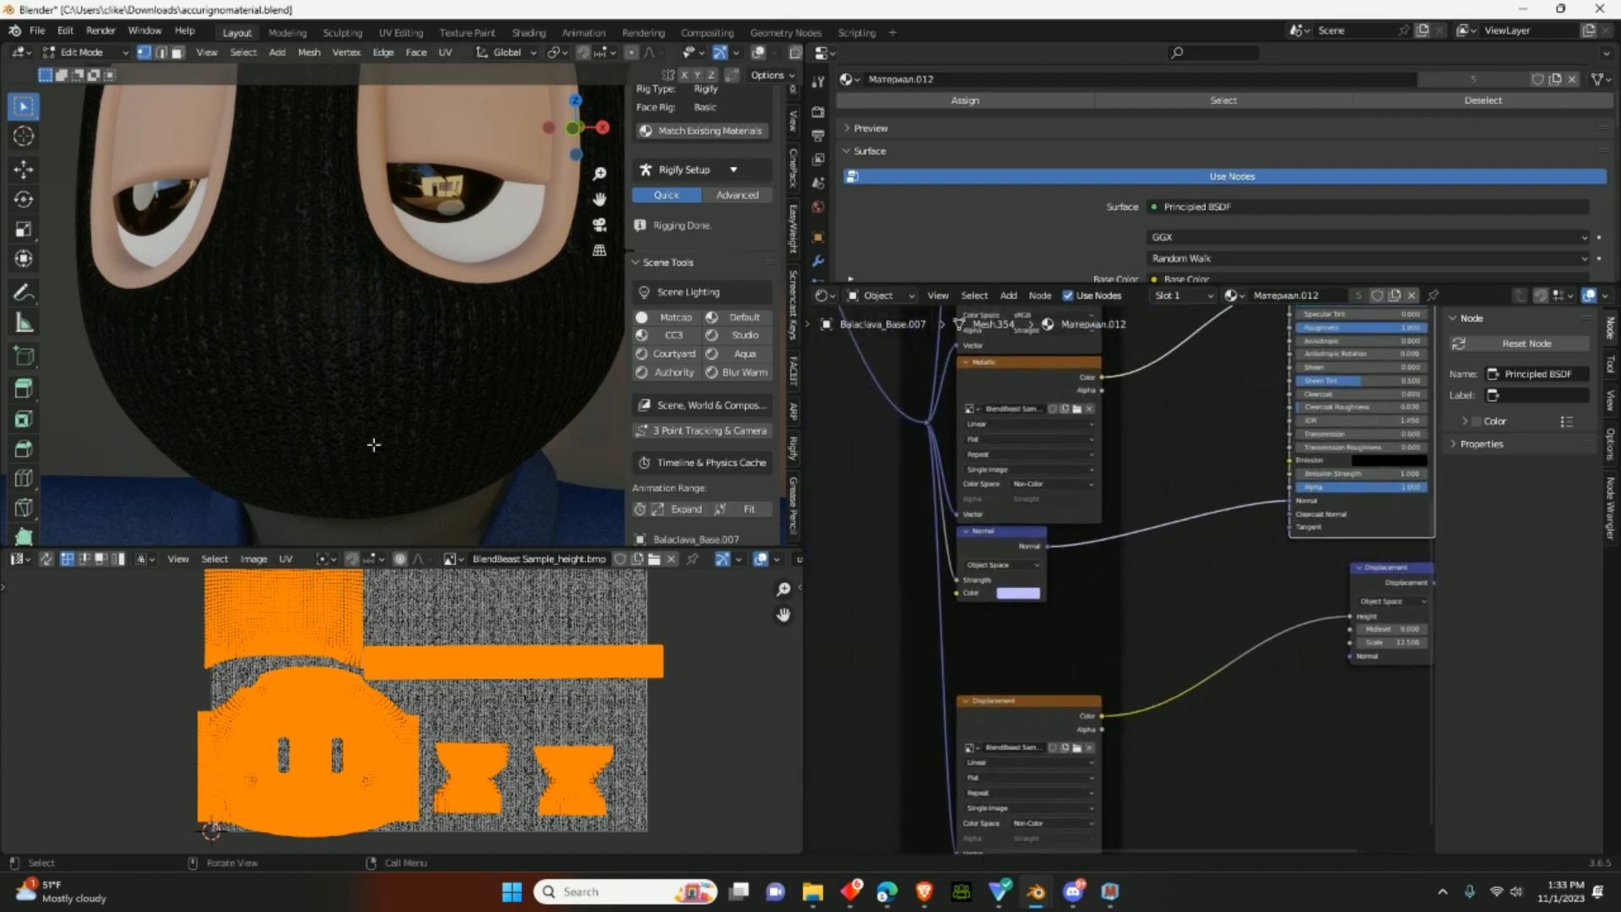
scroll(373, 444, "up", 5)
middle_click_drag(373, 444, 427, 455)
scroll(409, 427, "down", 3)
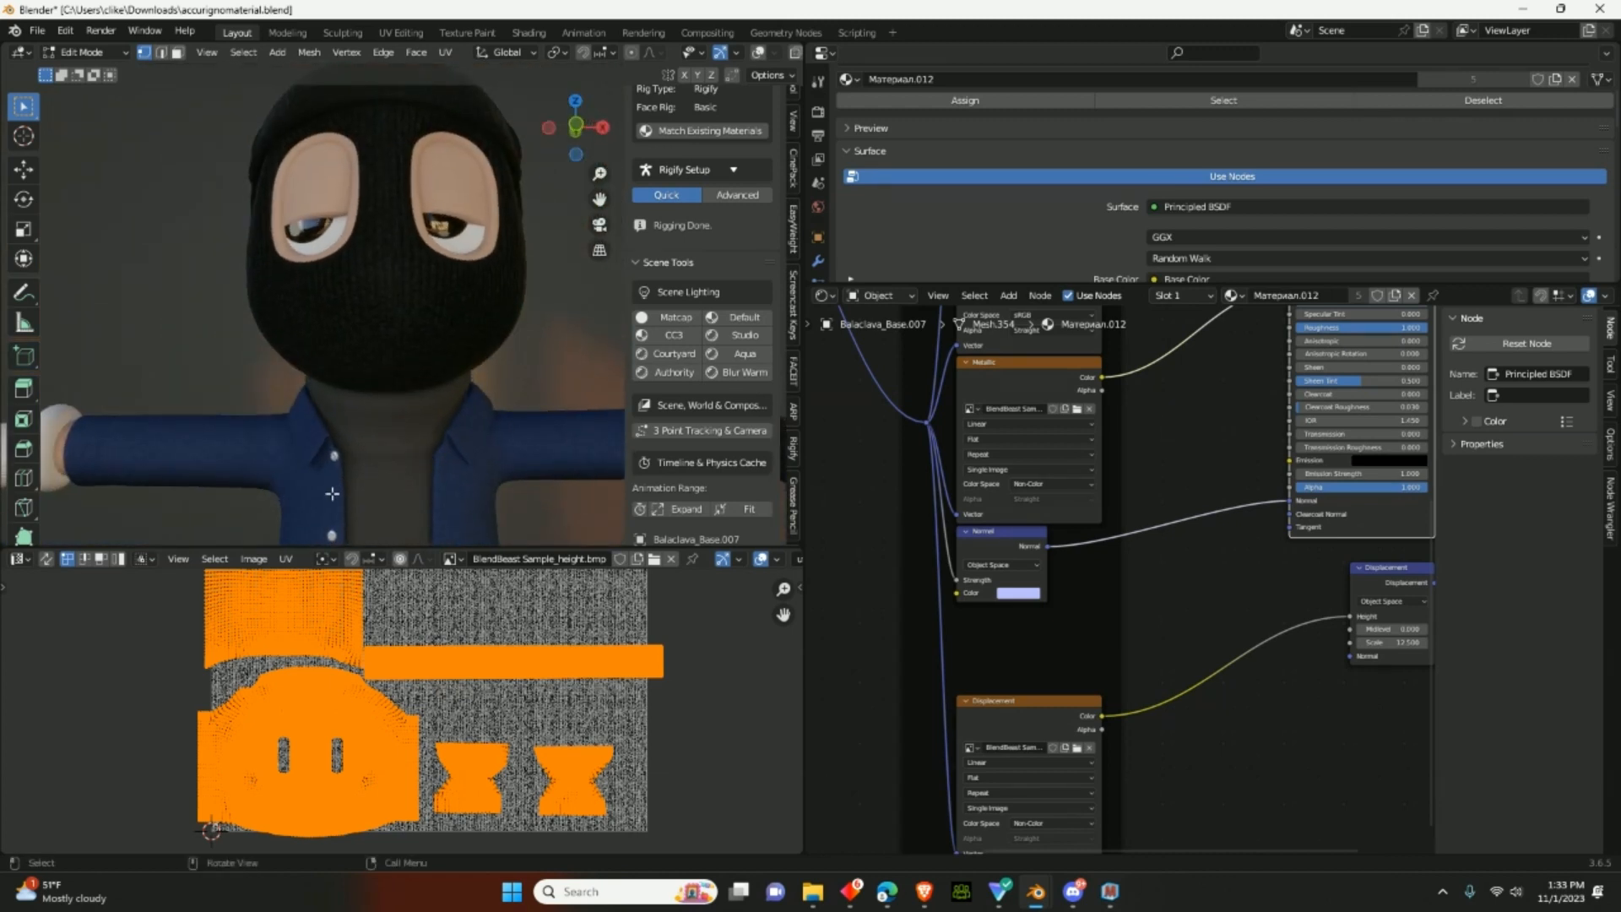
scroll(332, 493, "up", 2)
middle_click_drag(332, 493, 420, 427)
scroll(420, 446, "down", 4)
middle_click_drag(543, 499, 537, 545, "shift")
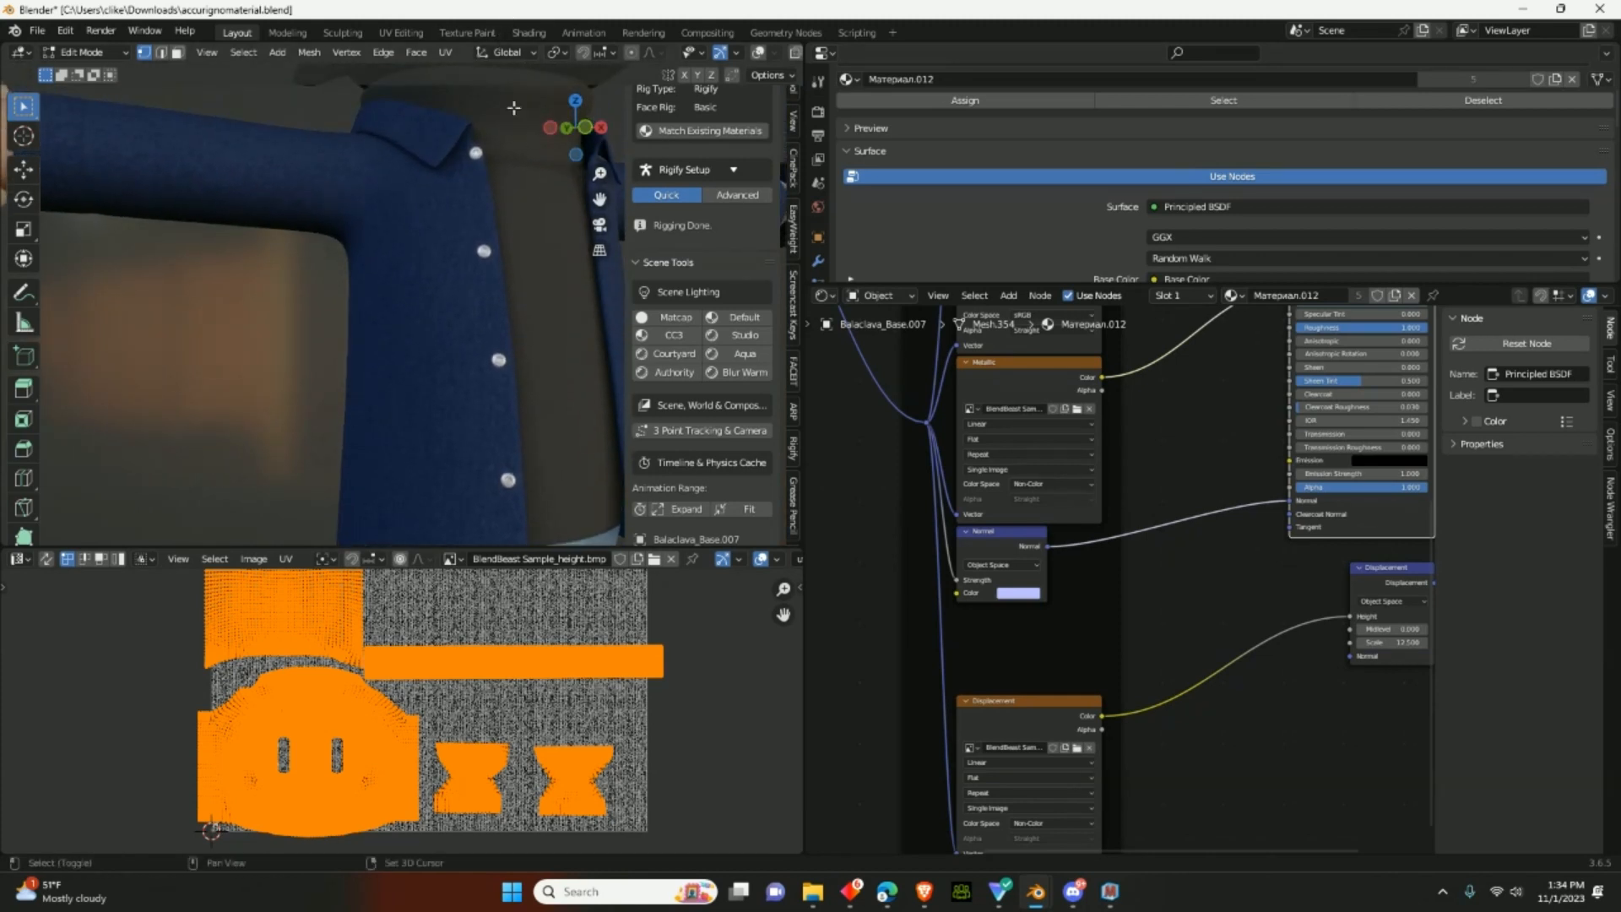
middle_click_drag(540, 191, 329, 409, "shift")
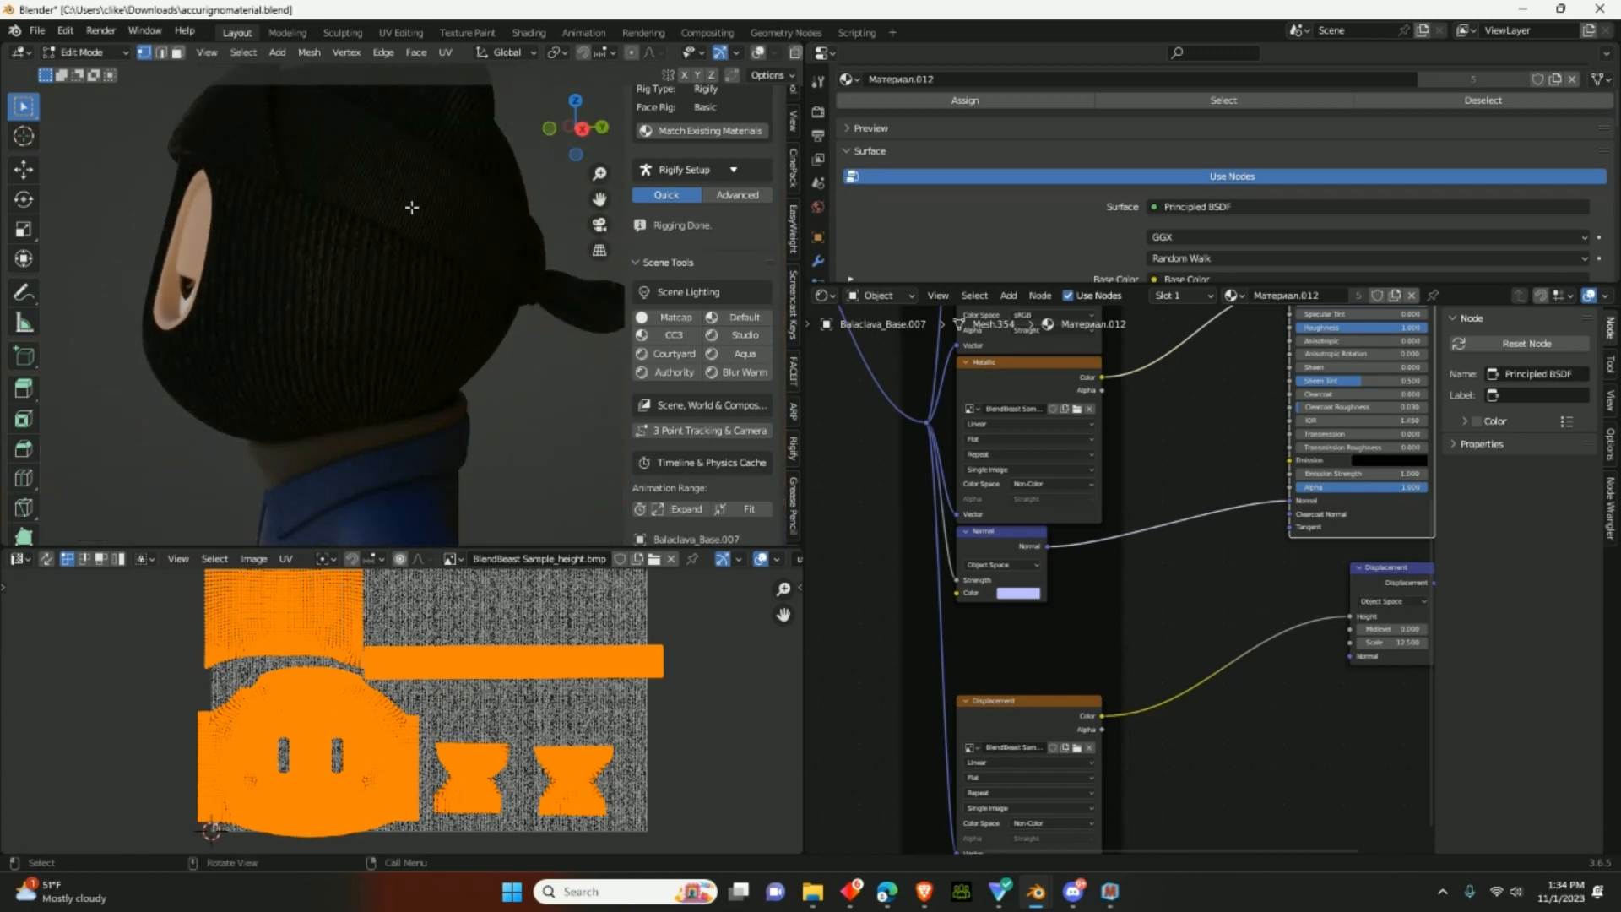
scroll(405, 238, "up", 1)
middle_click_drag(405, 239, 505, 347)
scroll(505, 347, "down", 6)
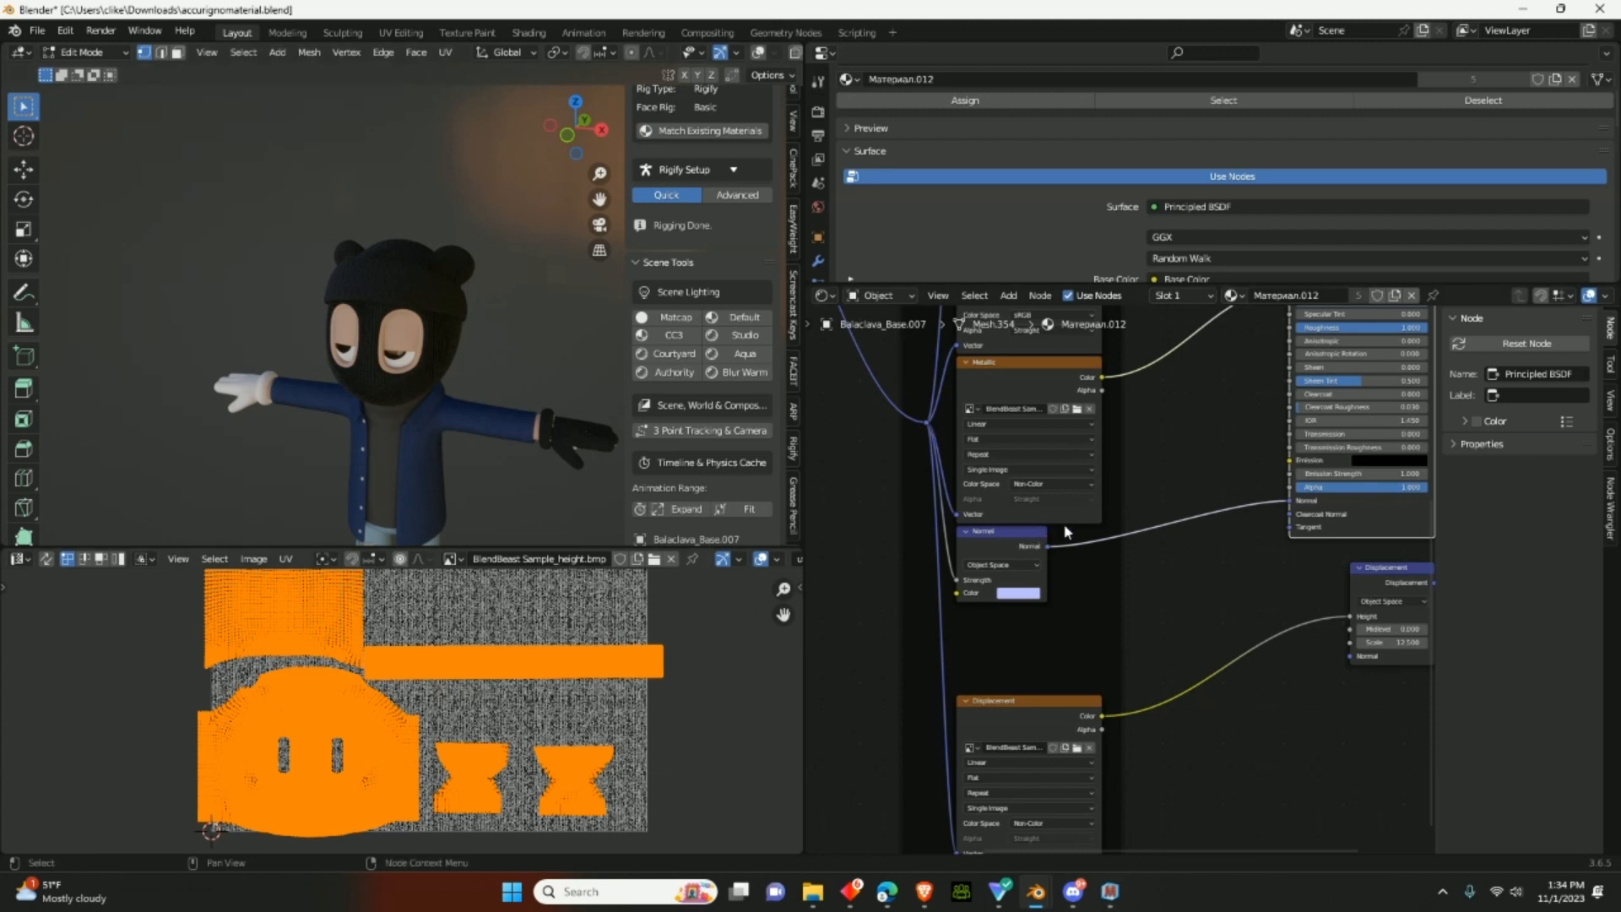
- Look over the balaclava's node tree, from the mapping and texture nodes to the Principled BSDF and Material Output
scroll(1024, 481, "down", 1)
scroll(1024, 481, "up", 1)
middle_click_drag(1029, 511, 884, 533)
scroll(971, 469, "down", 3)
middle_click_drag(1179, 411, 1090, 526)
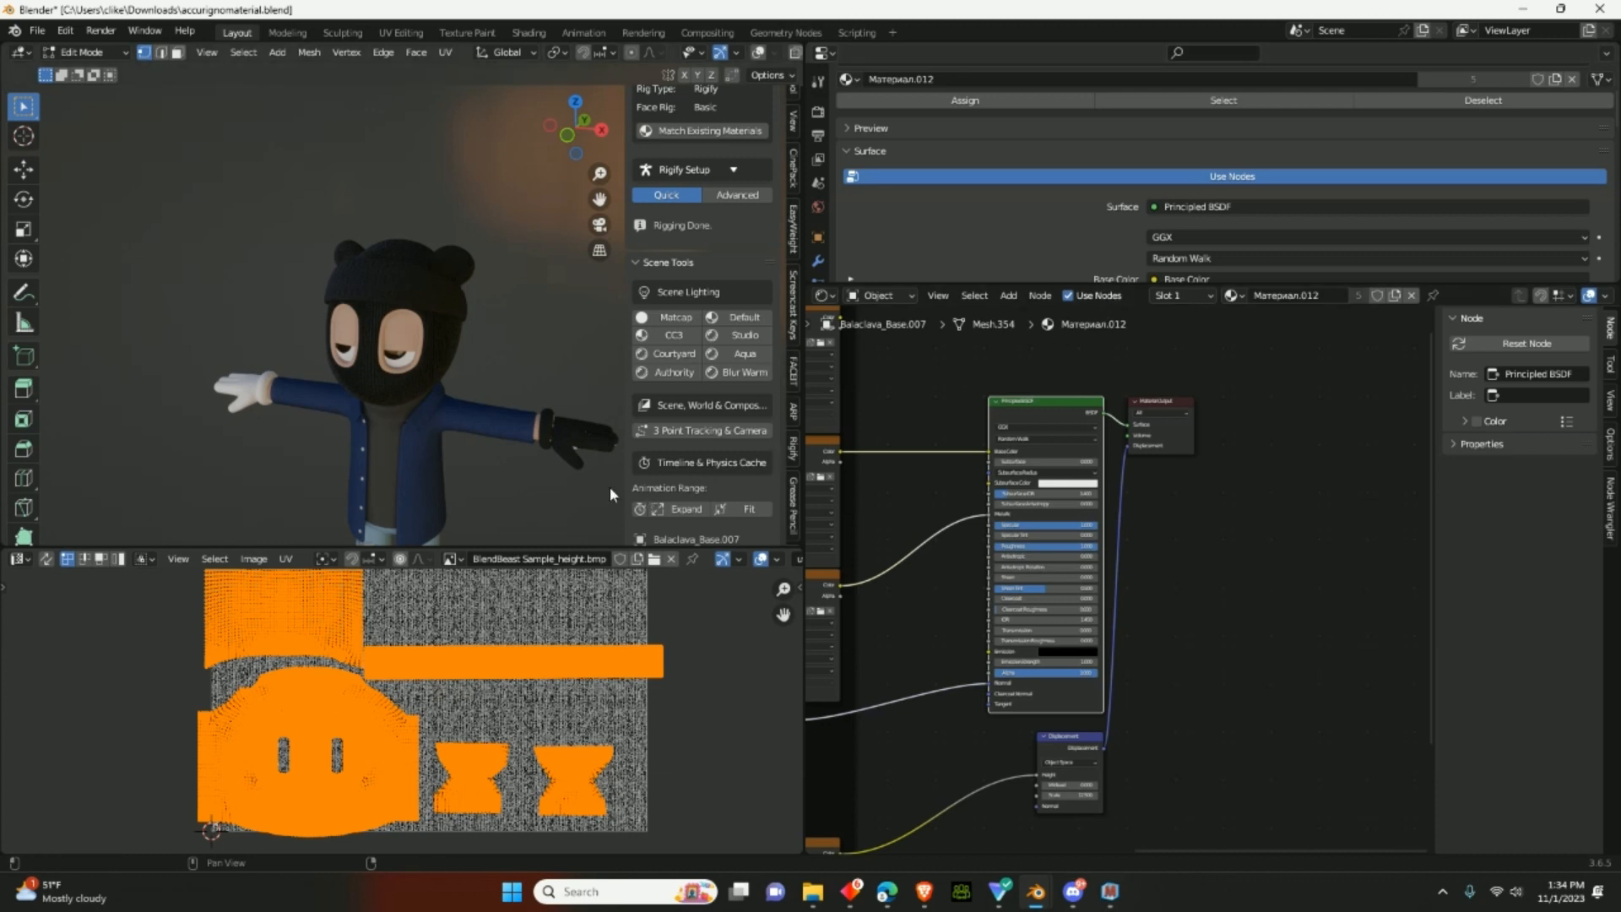
scroll(959, 505, "down", 2)
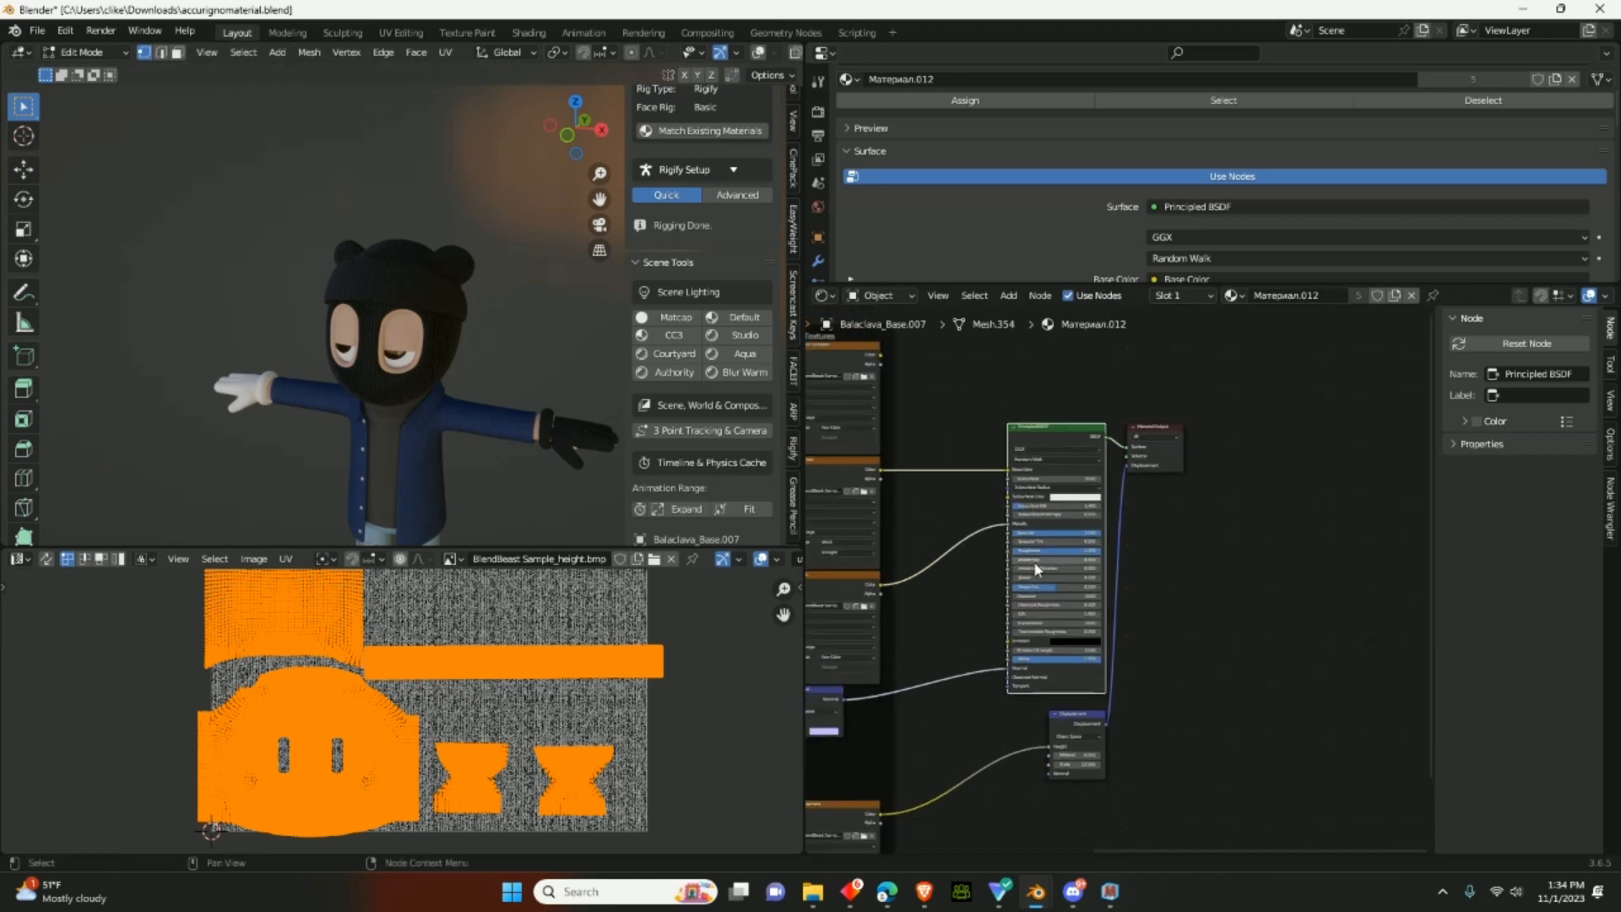
middle_click_drag(1215, 563, 1407, 539)
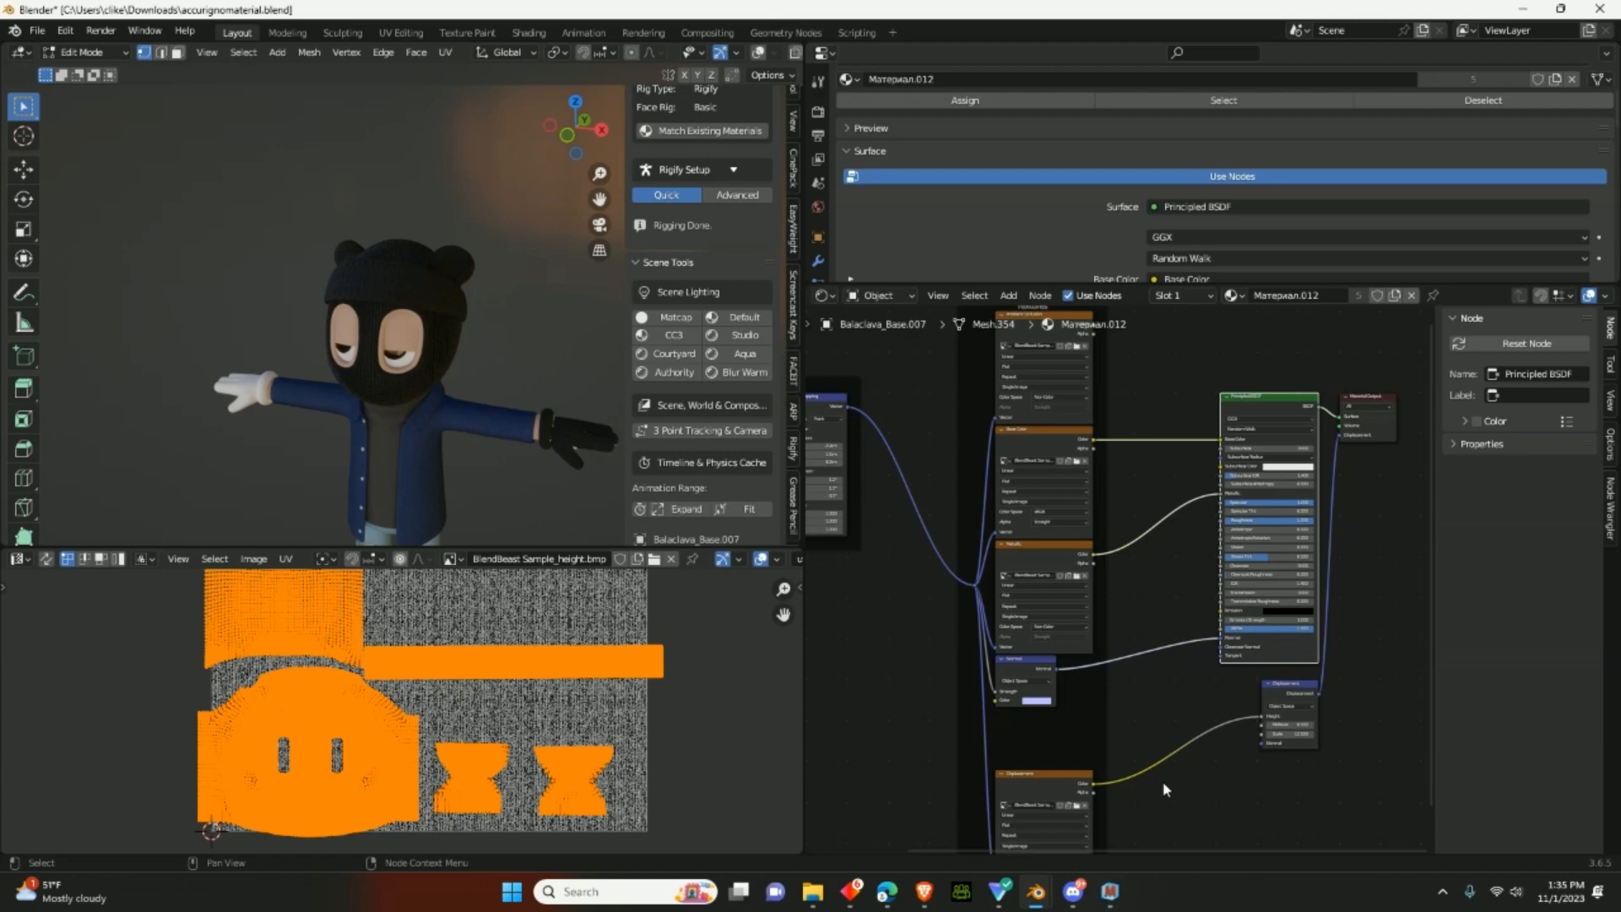
- Switch to Discord to check the stage session, and return to Blender to view the balaclava's UV layout
left_click(1072, 890)
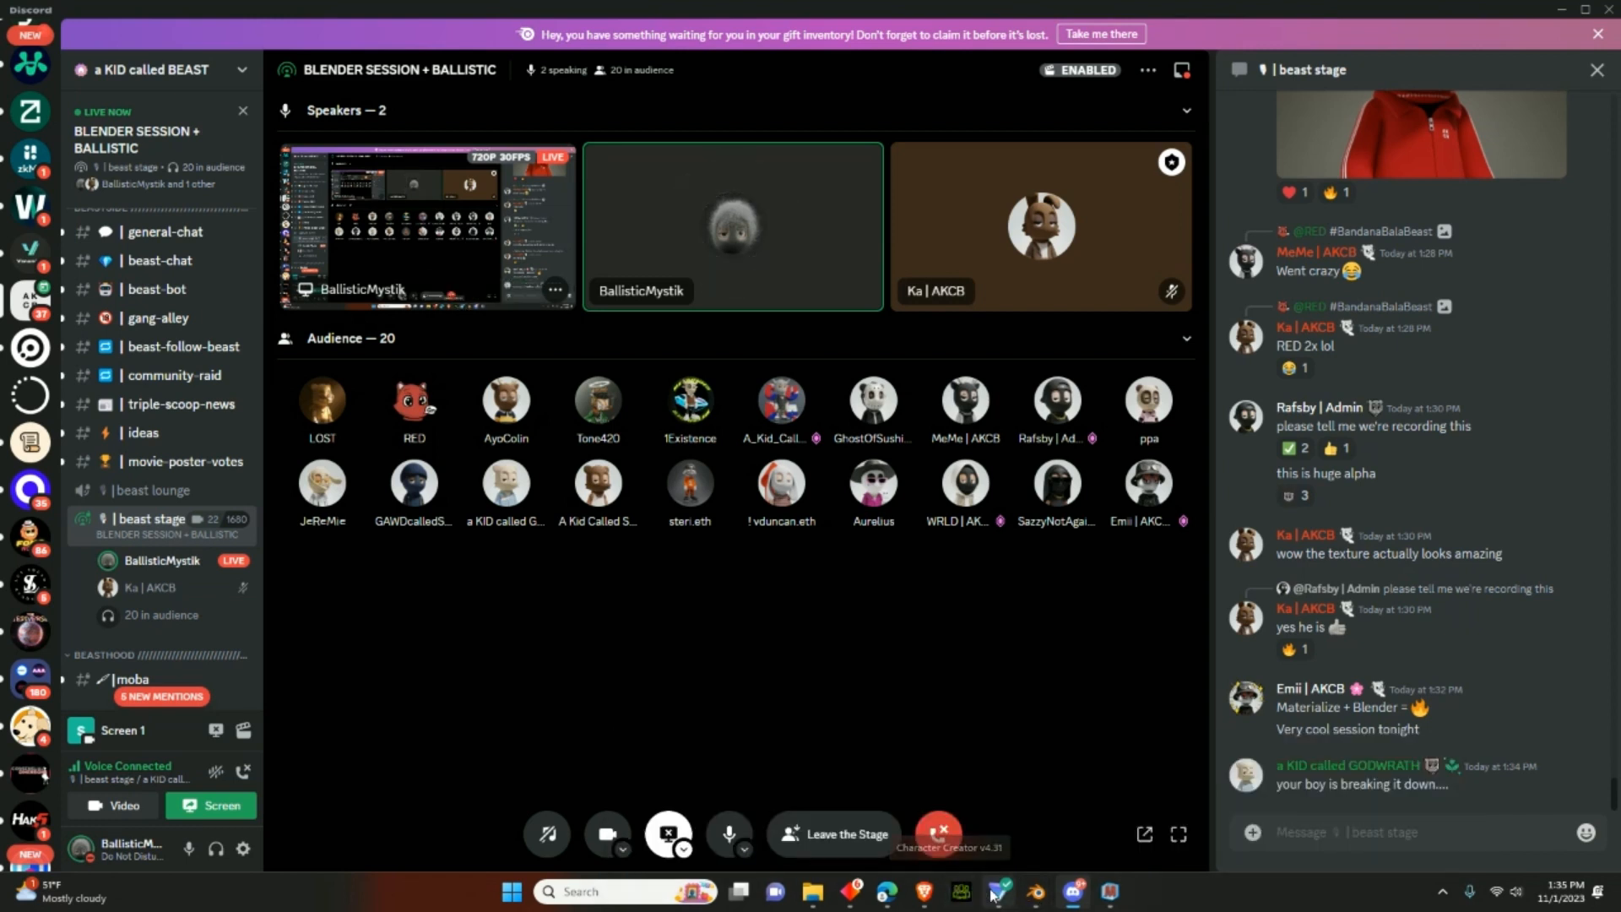
mouse_move(888, 893)
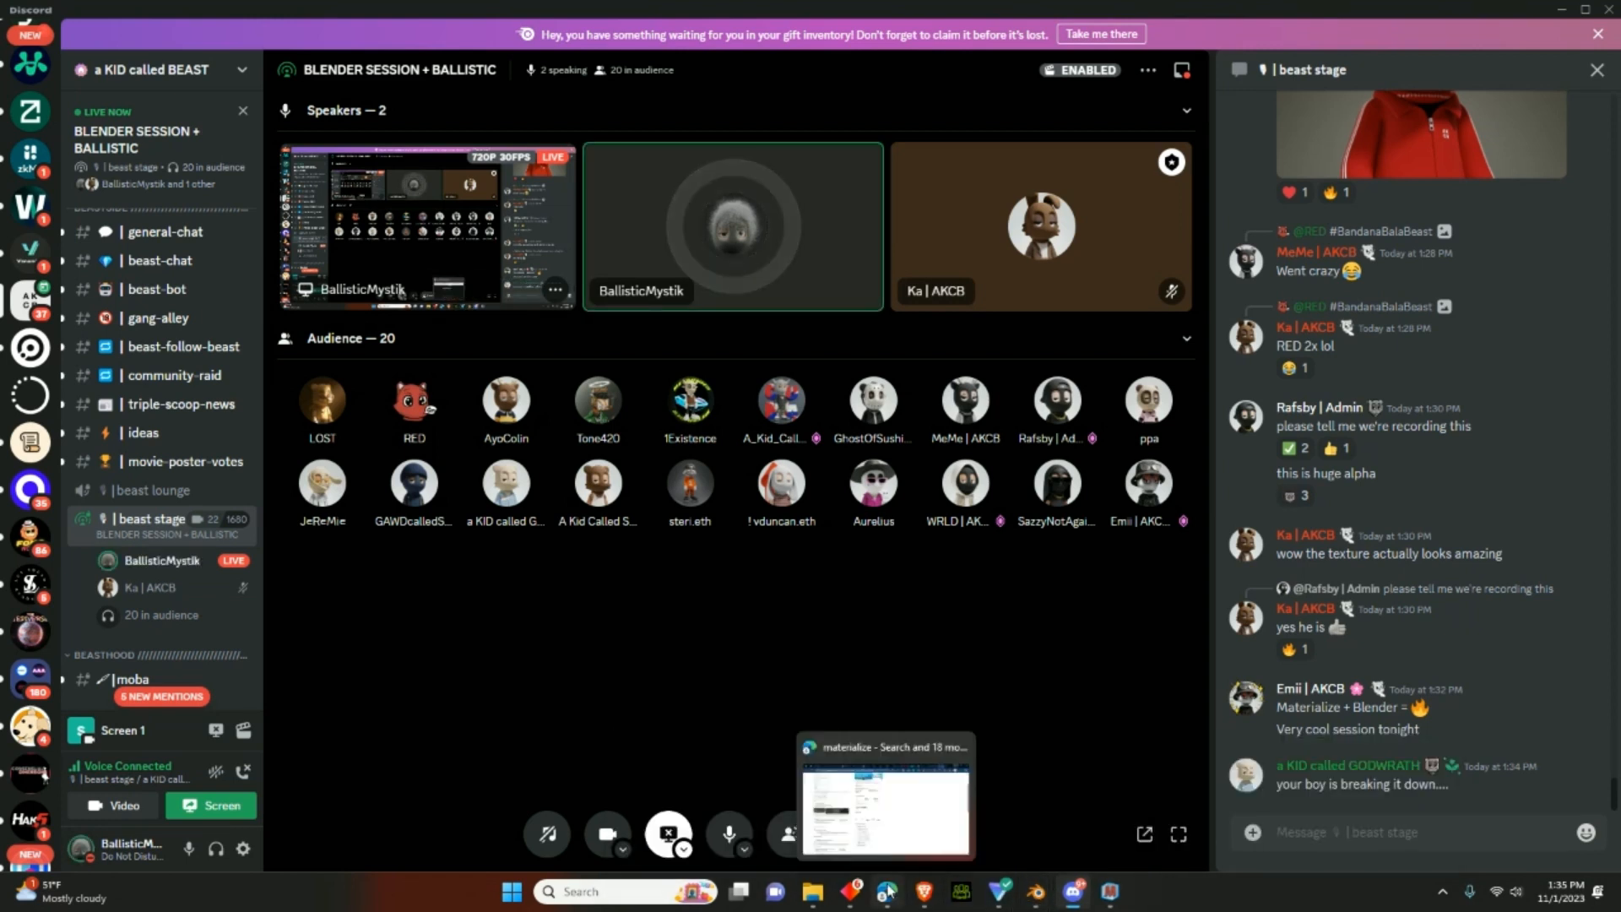
left_click(1558, 10)
middle_click_drag(473, 718, 542, 704)
scroll(1001, 848, "down", 1)
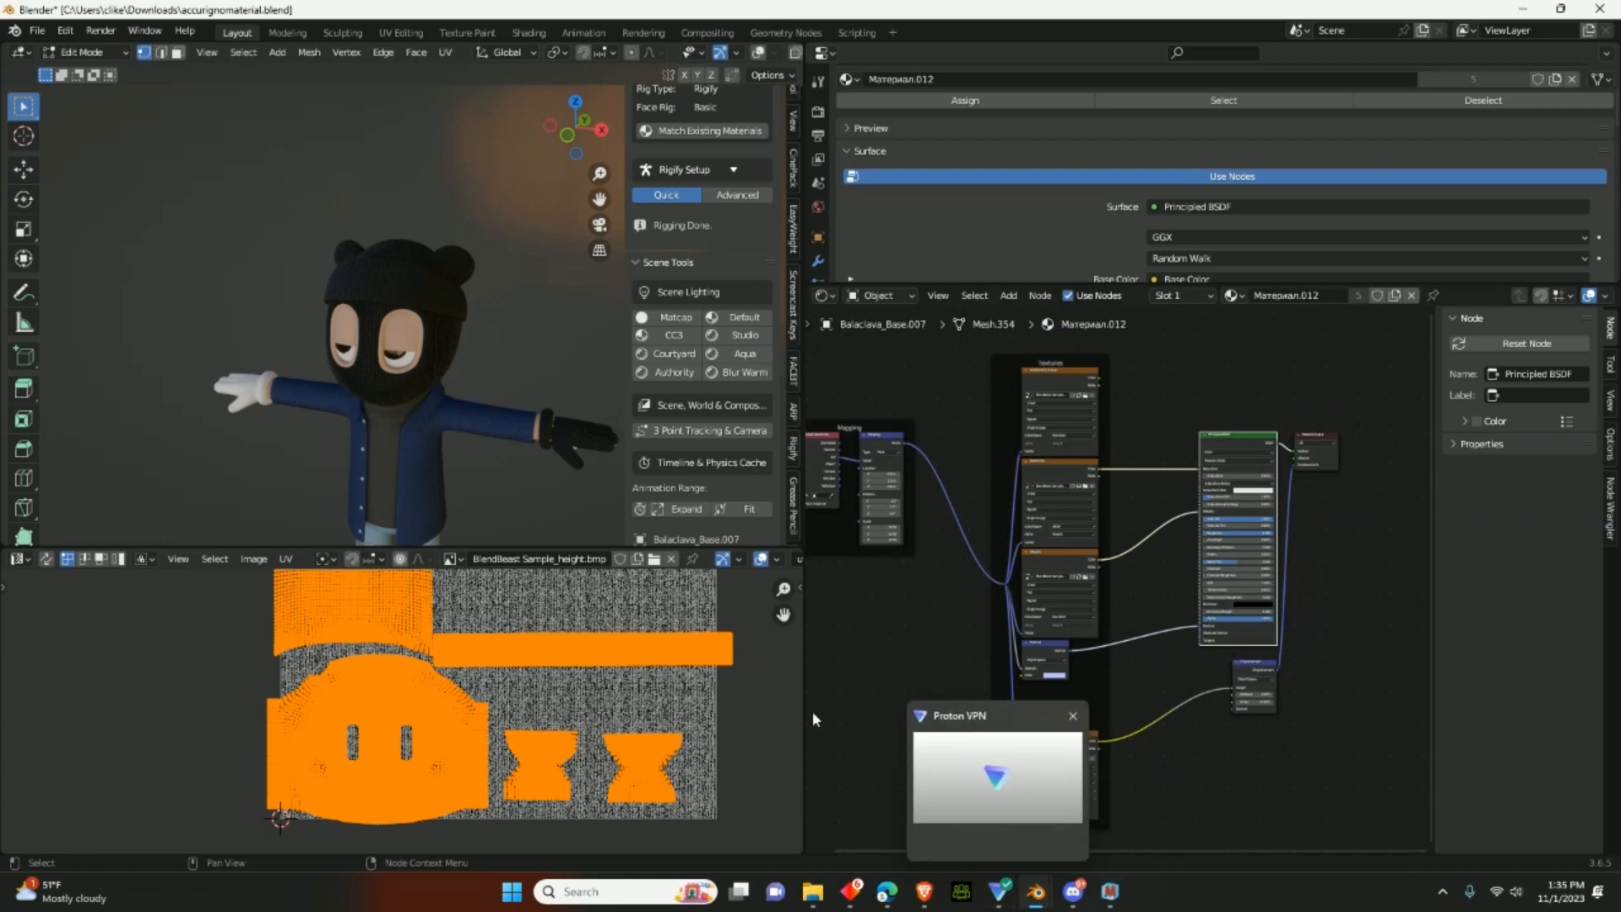
- Minimize Blender, browse the user folders in File Explorer and select the large statue PNG image in Downloads
left_click(1522, 8)
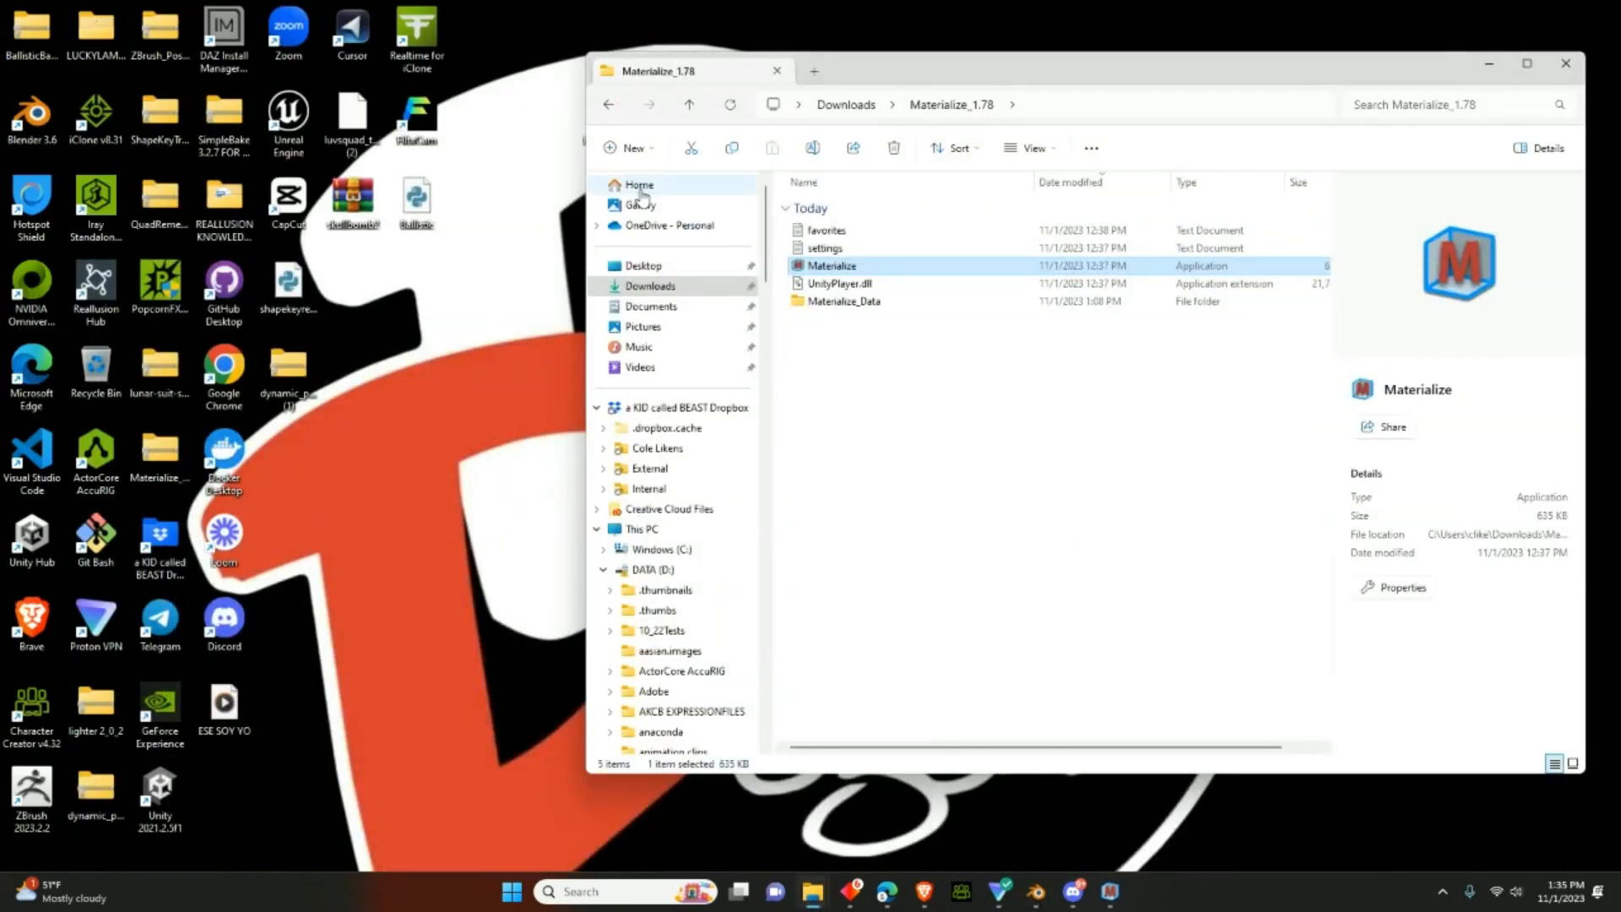
left_click(641, 267)
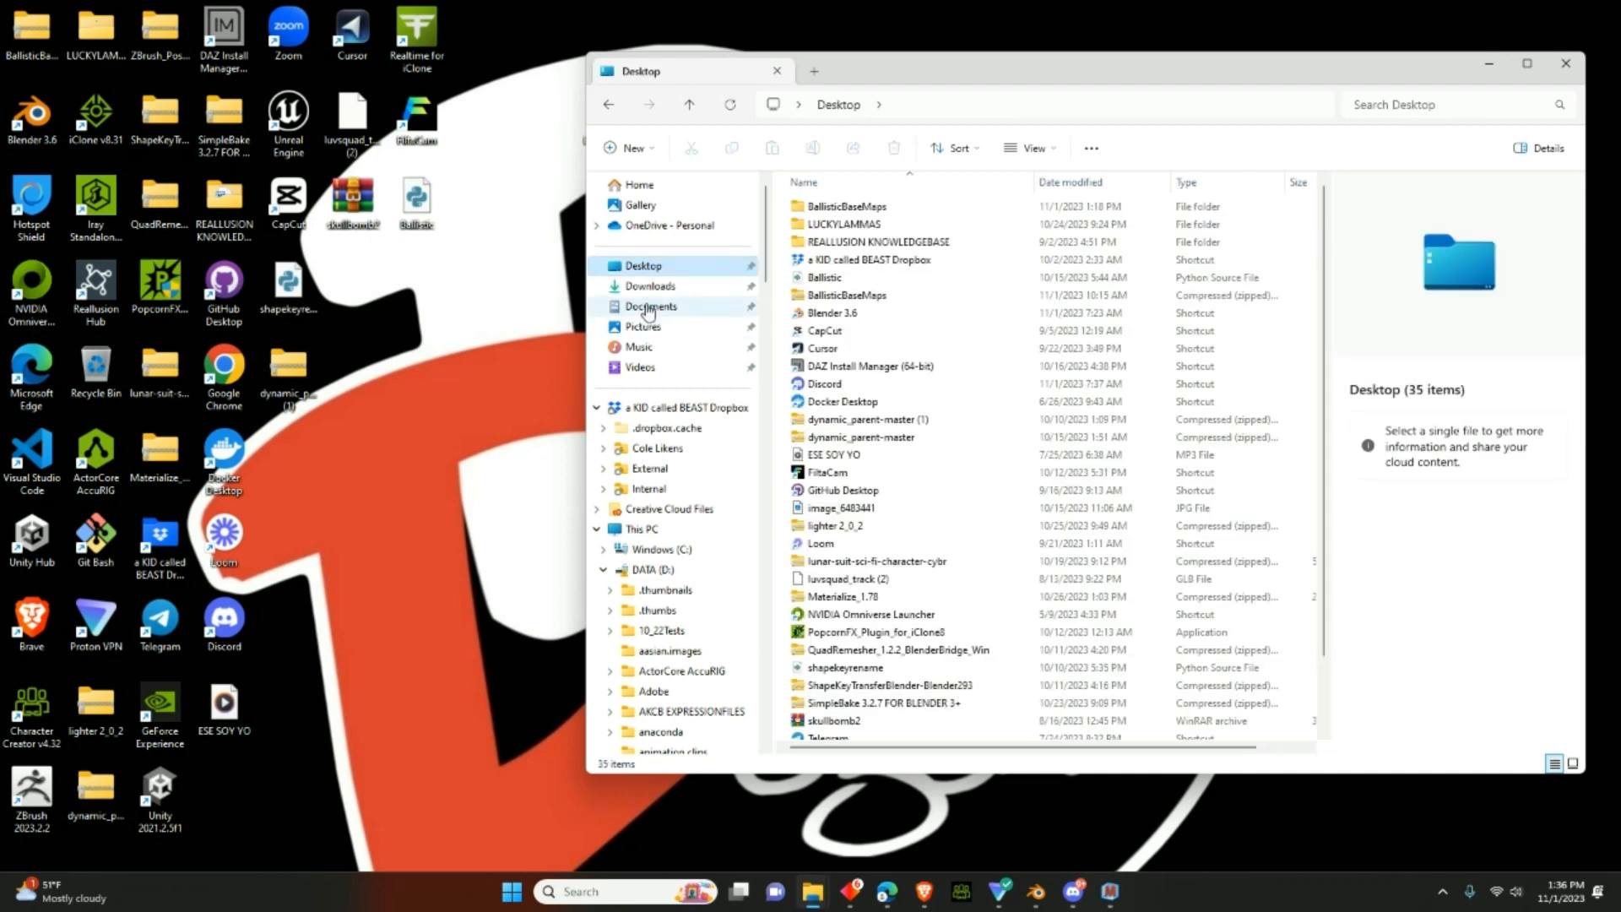
left_click(650, 306)
left_click(650, 327)
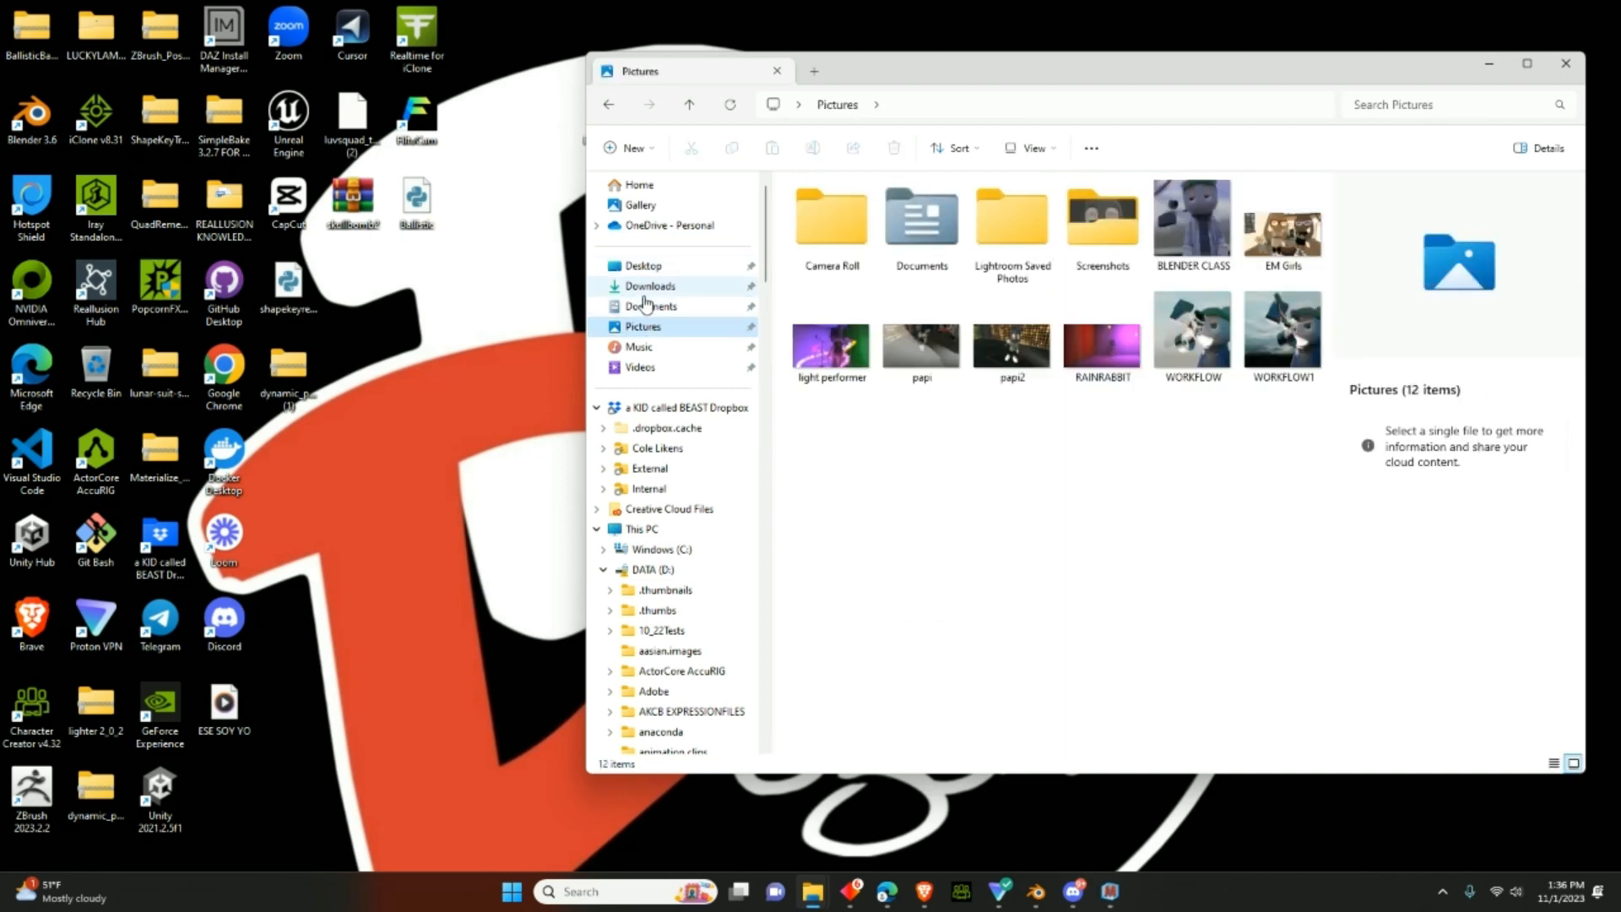
left_click(644, 291)
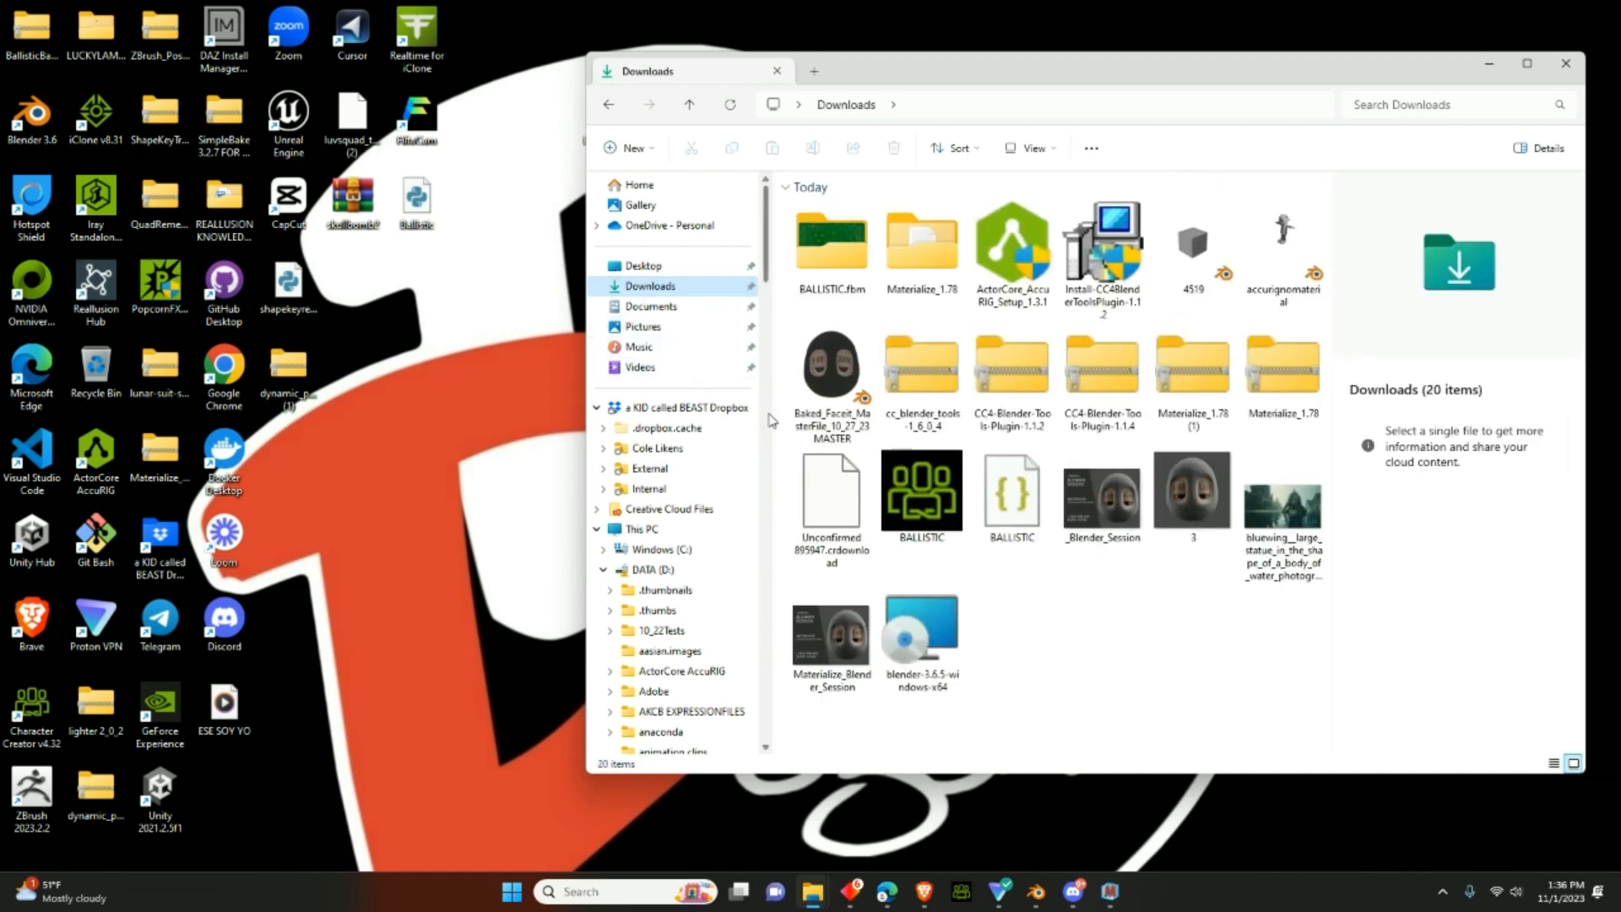
left_click(1279, 520)
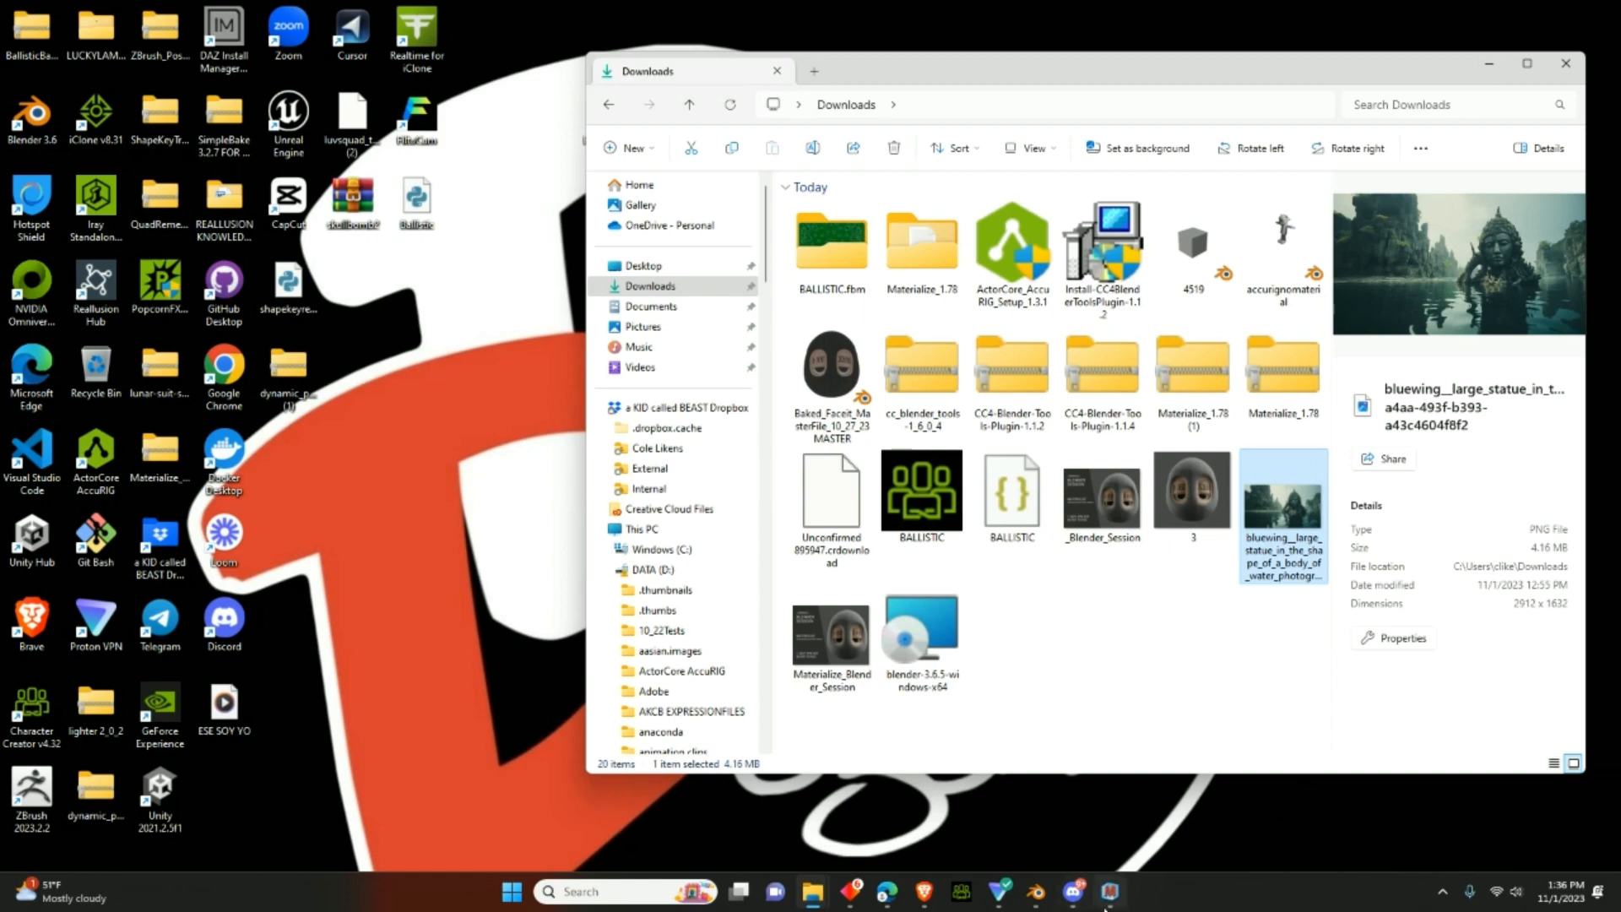
- Bring up Materialize and move its window aside so the Downloads folder's images are reachable
mouse_move(1109, 891)
left_click(1111, 802)
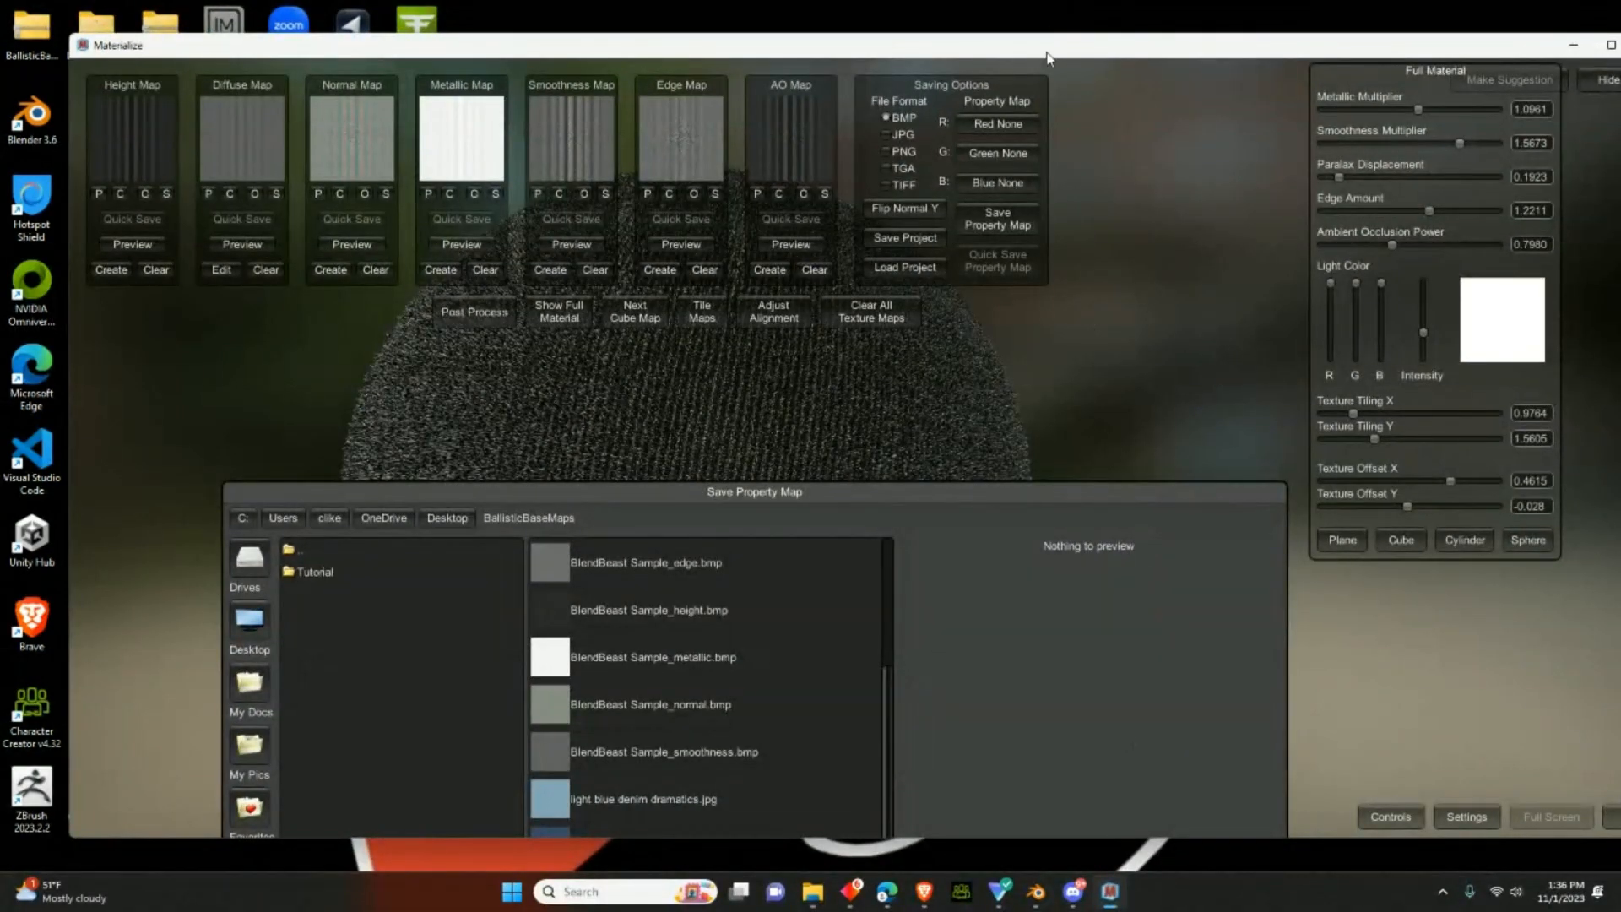
left_click_drag(1047, 57, 519, 102)
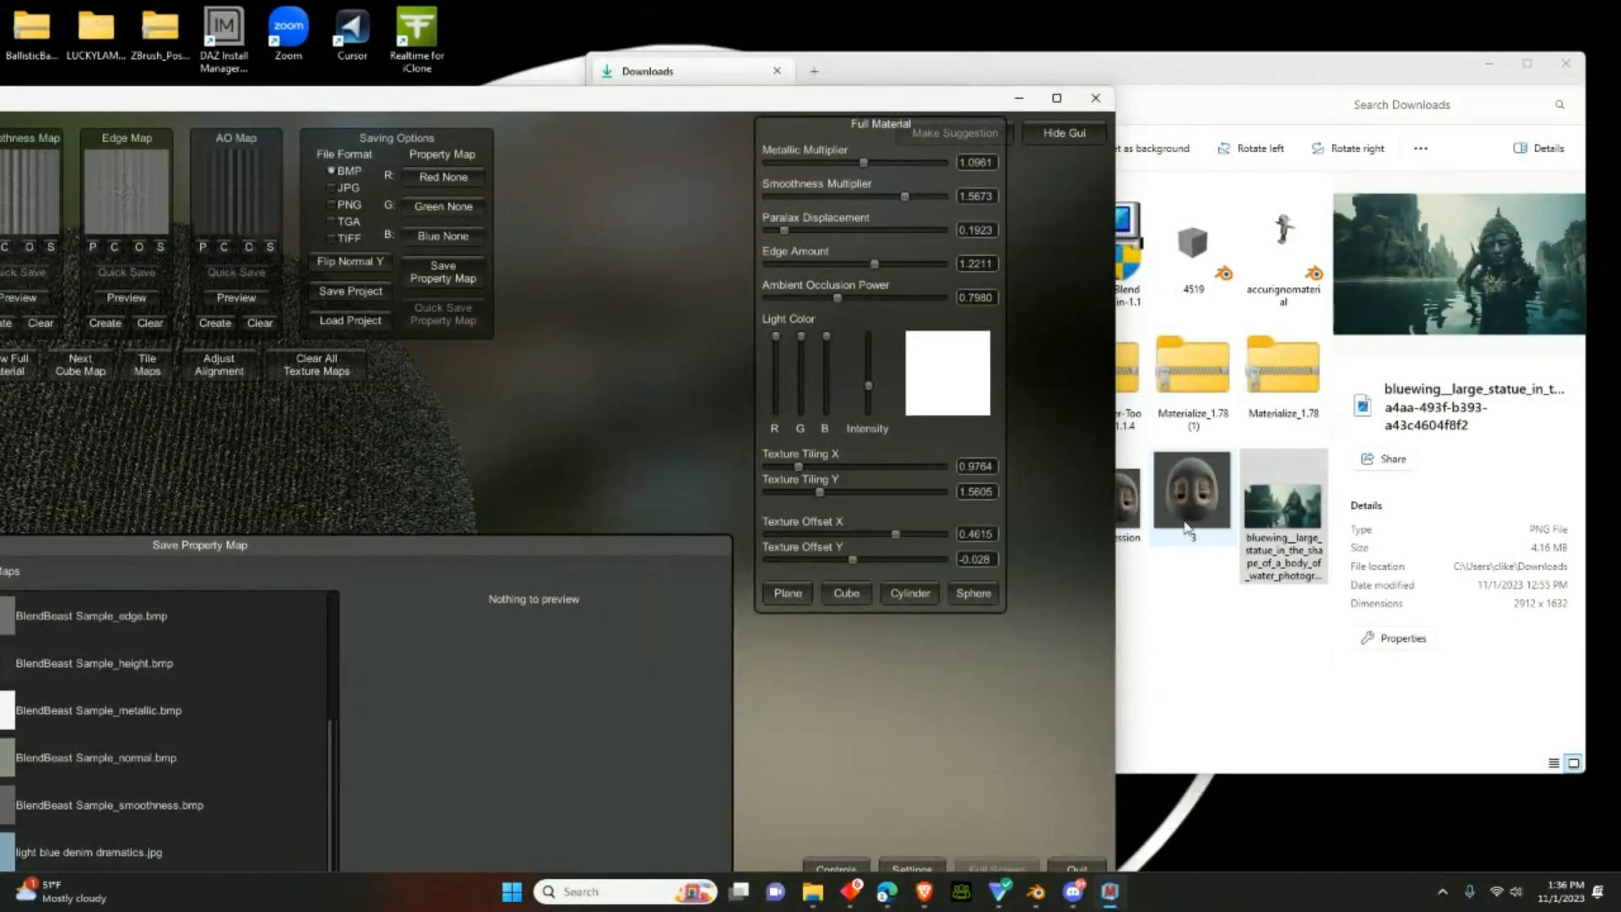
- Open the statue image from Downloads in Snipping Tool and reposition its window so the whole picture shows
left_click(1262, 550)
right_click(1269, 562)
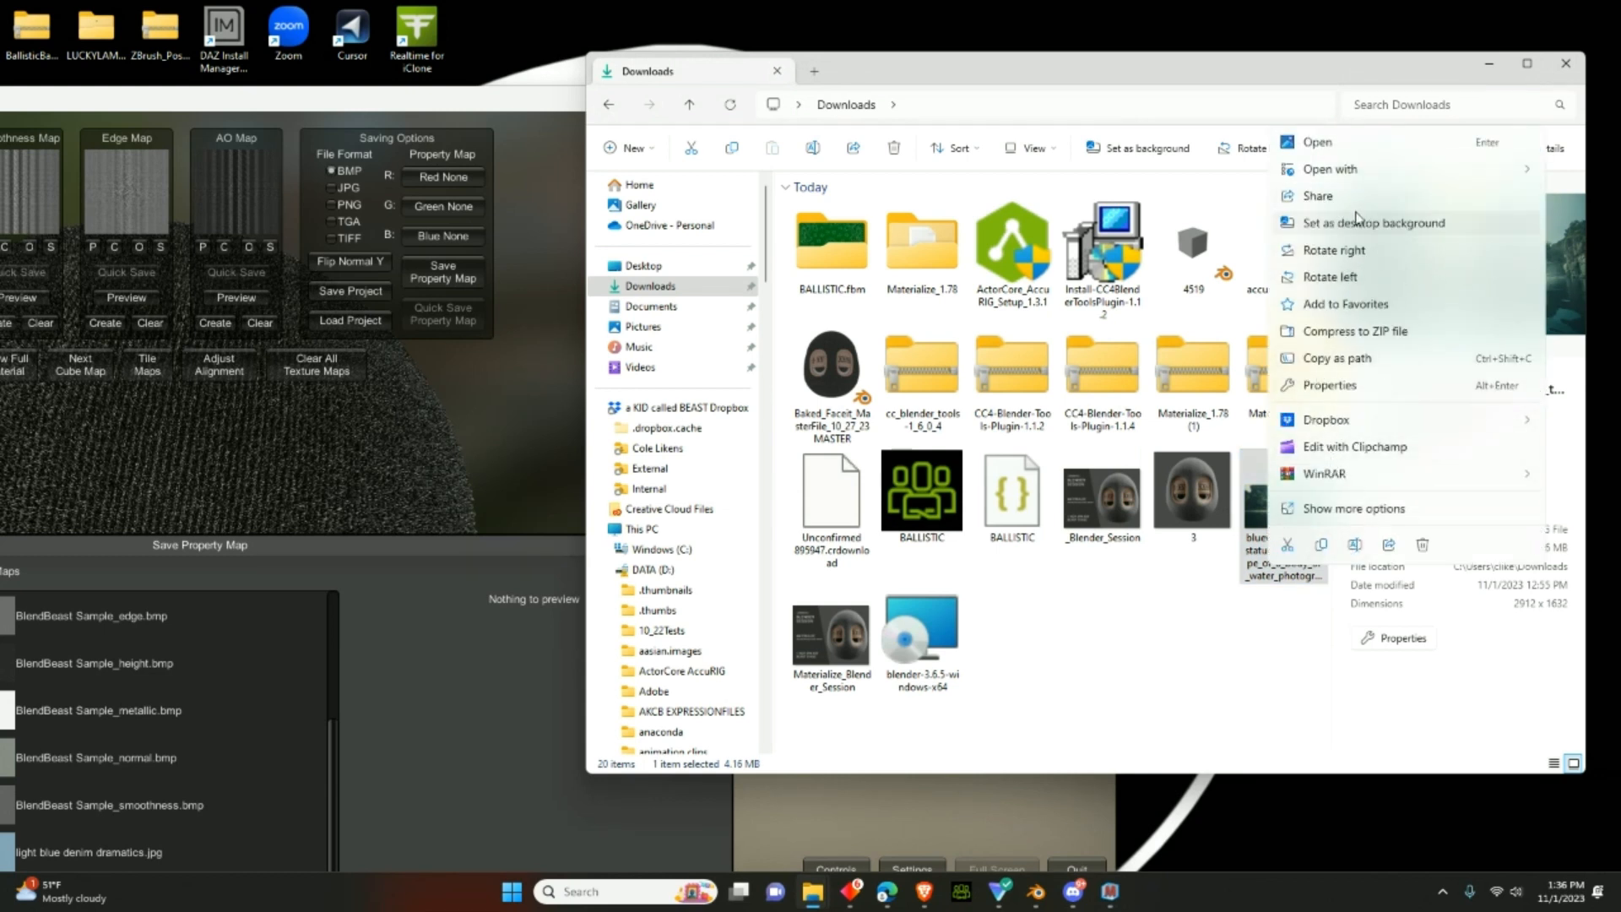
mouse_move(1338, 173)
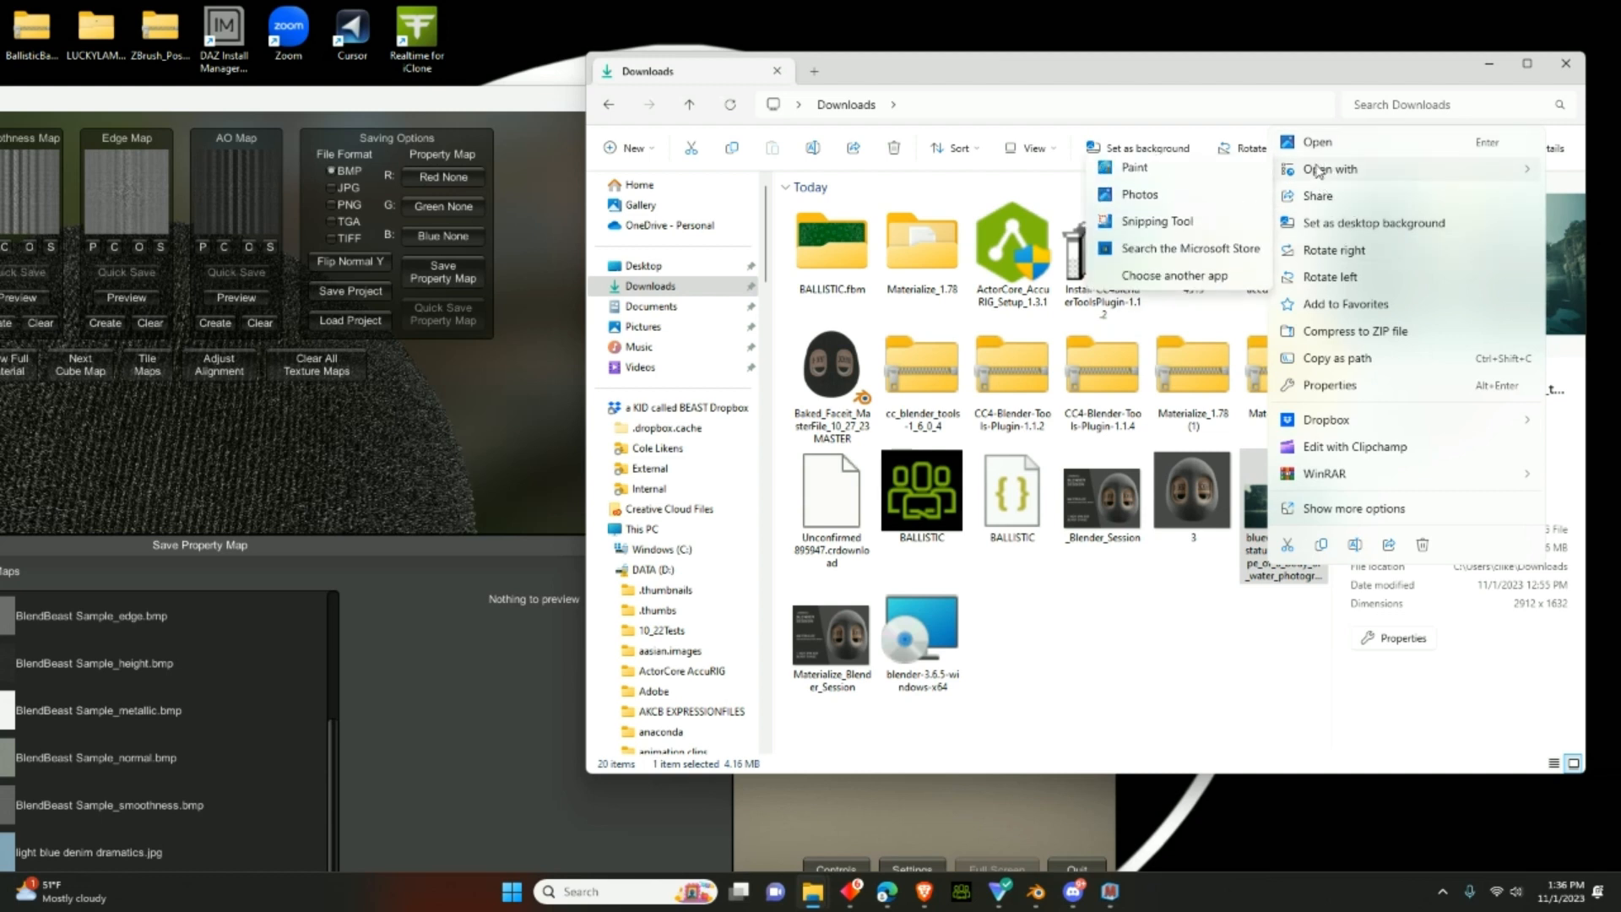
left_click(1157, 225)
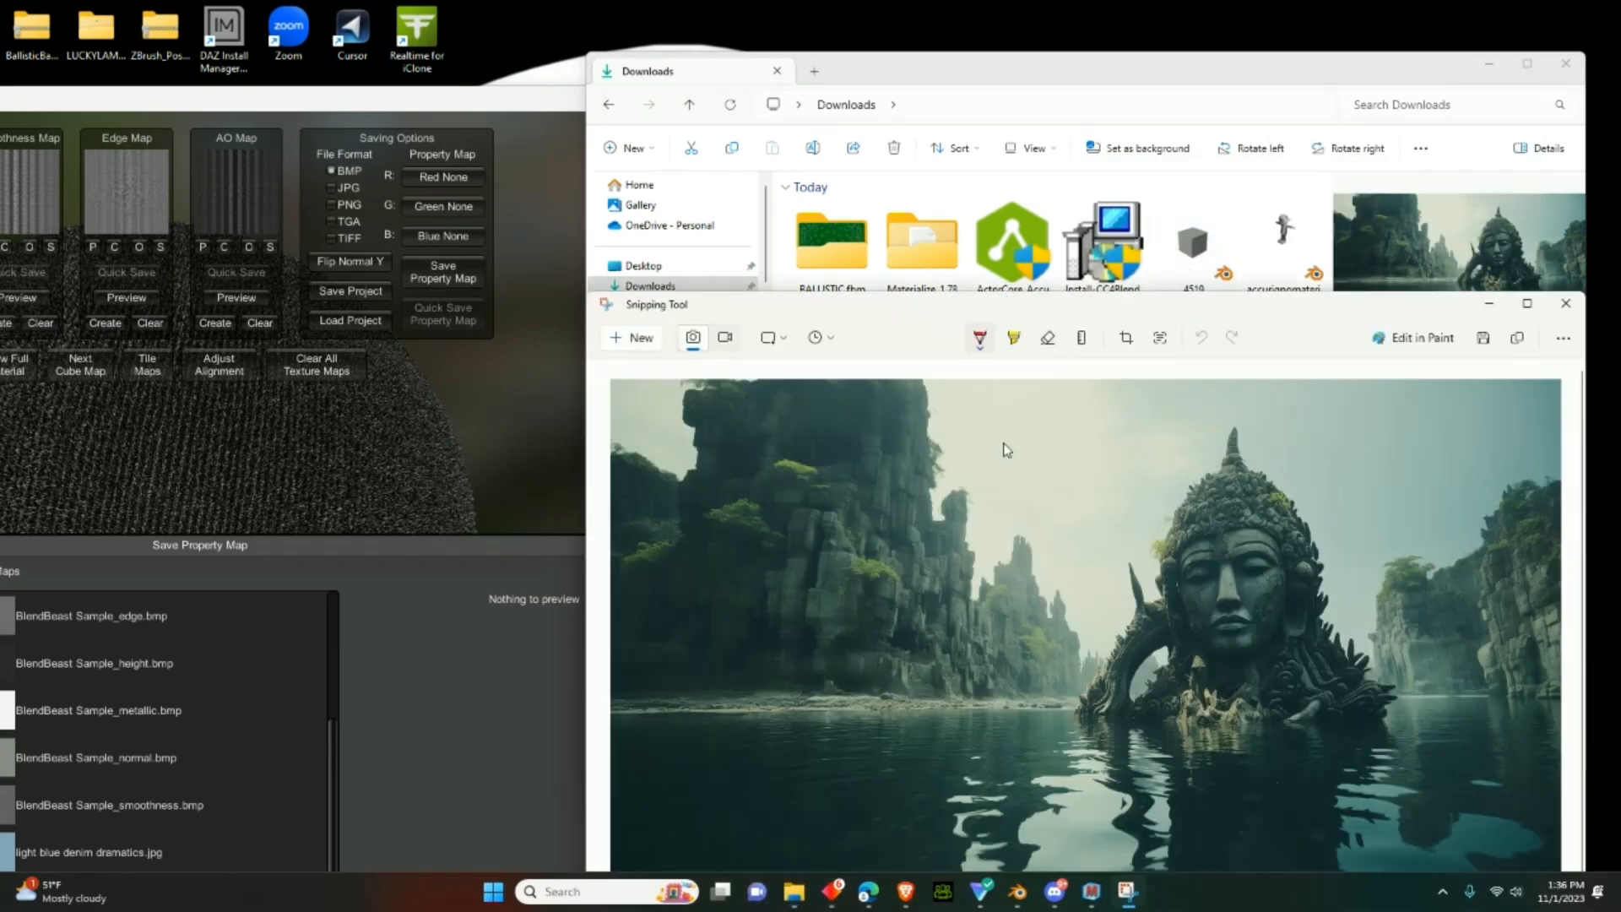
left_click_drag(853, 297, 743, 158)
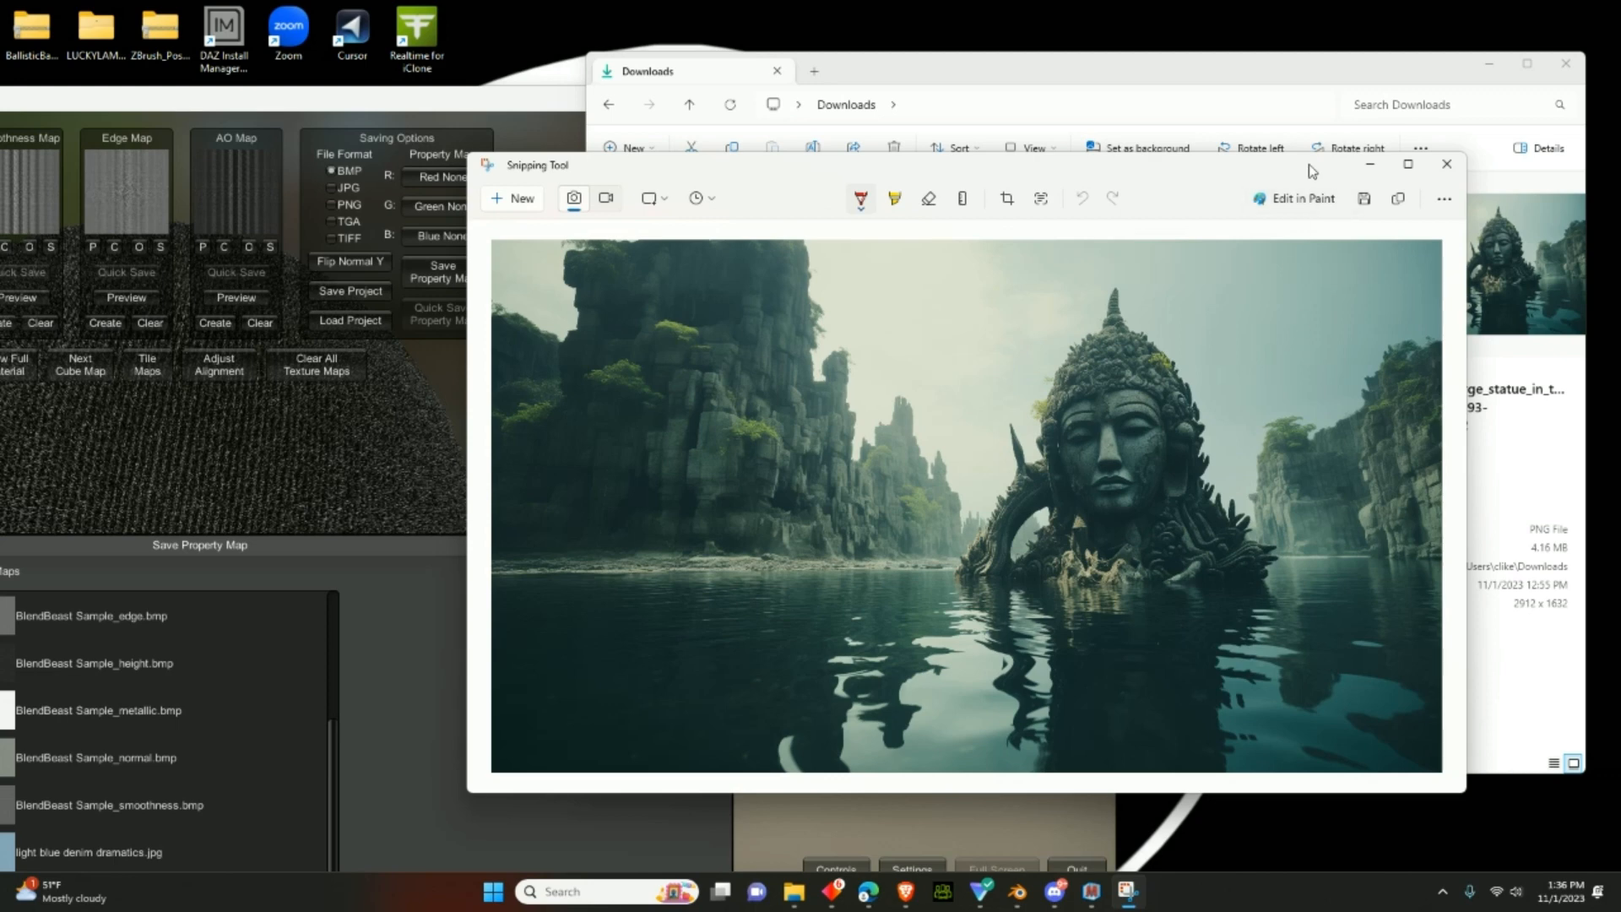
left_click(1303, 199)
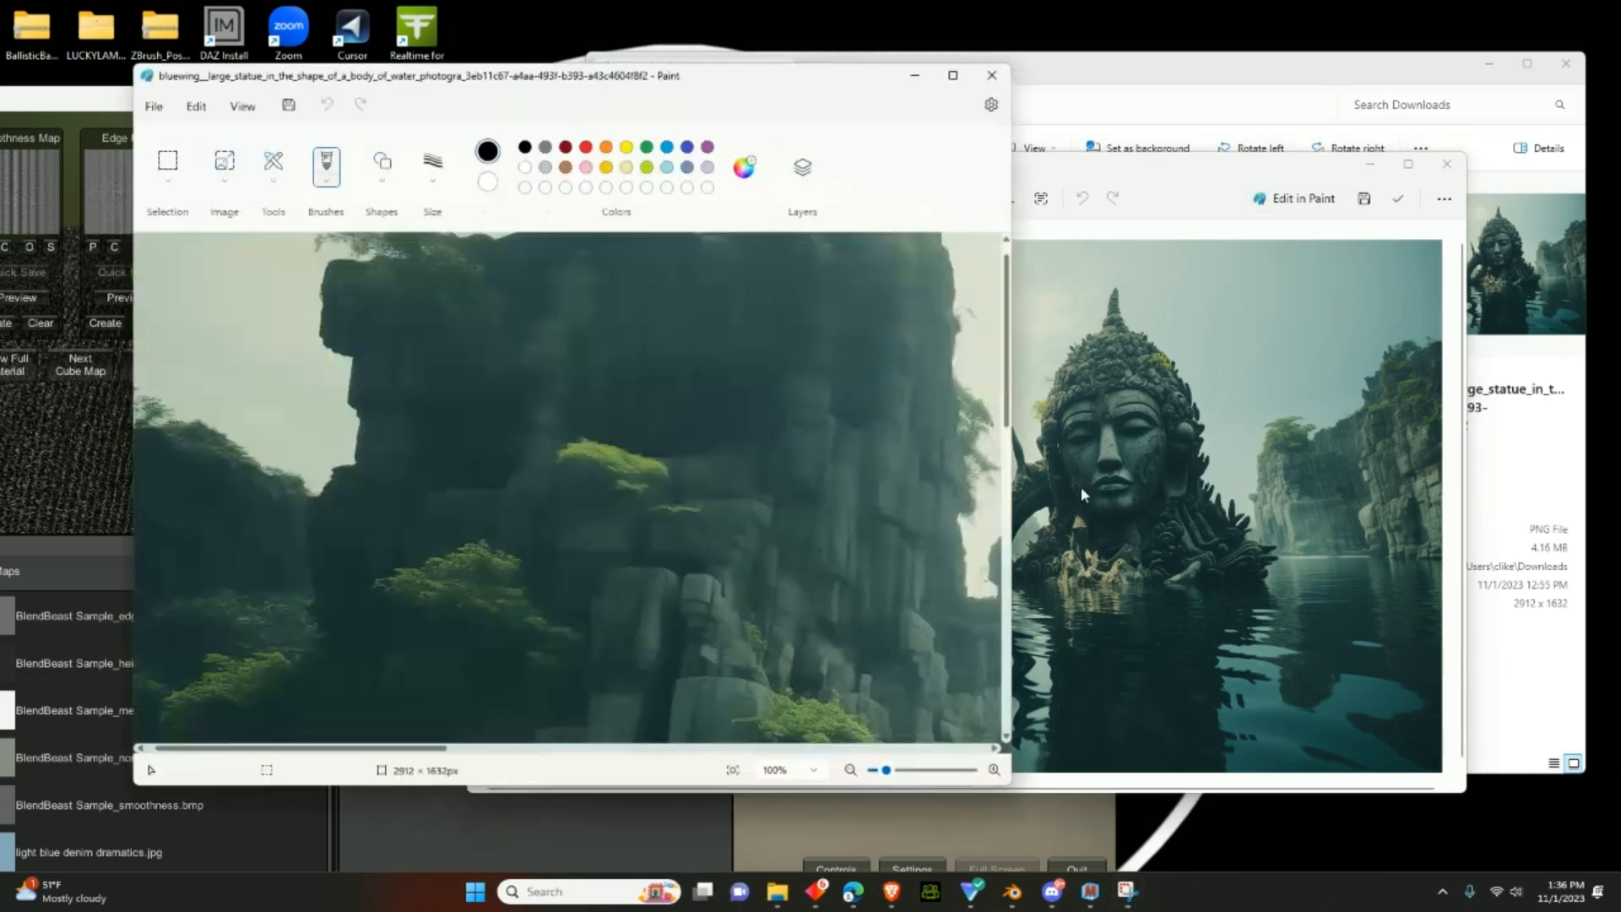
scroll(391, 575, "down", 3)
scroll(390, 575, "up", 4)
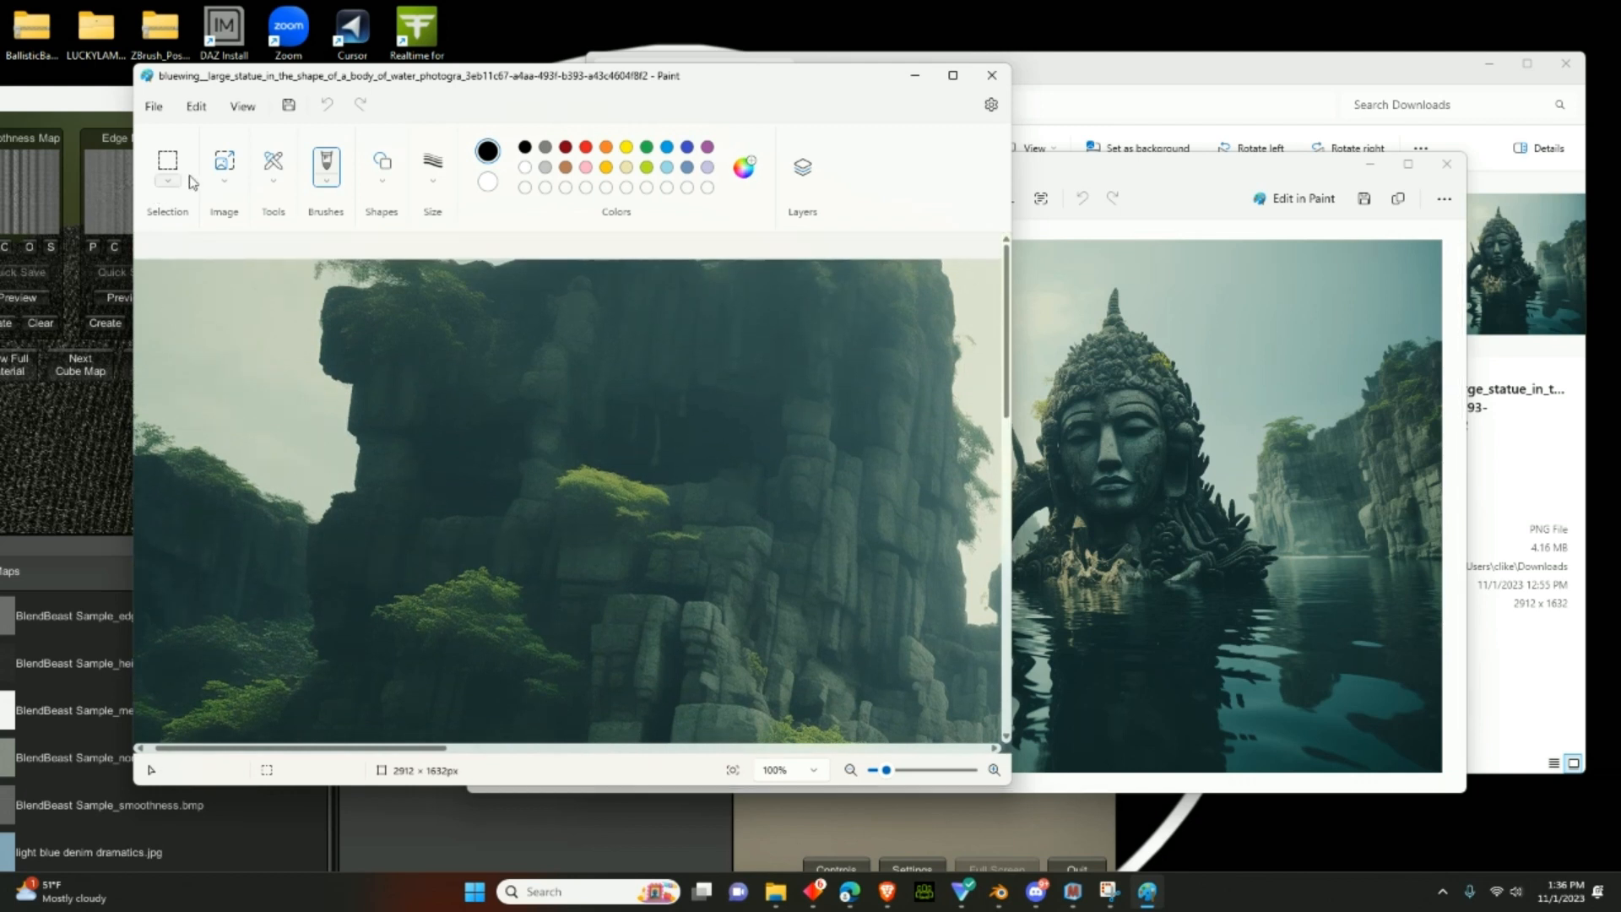
left_click(221, 168)
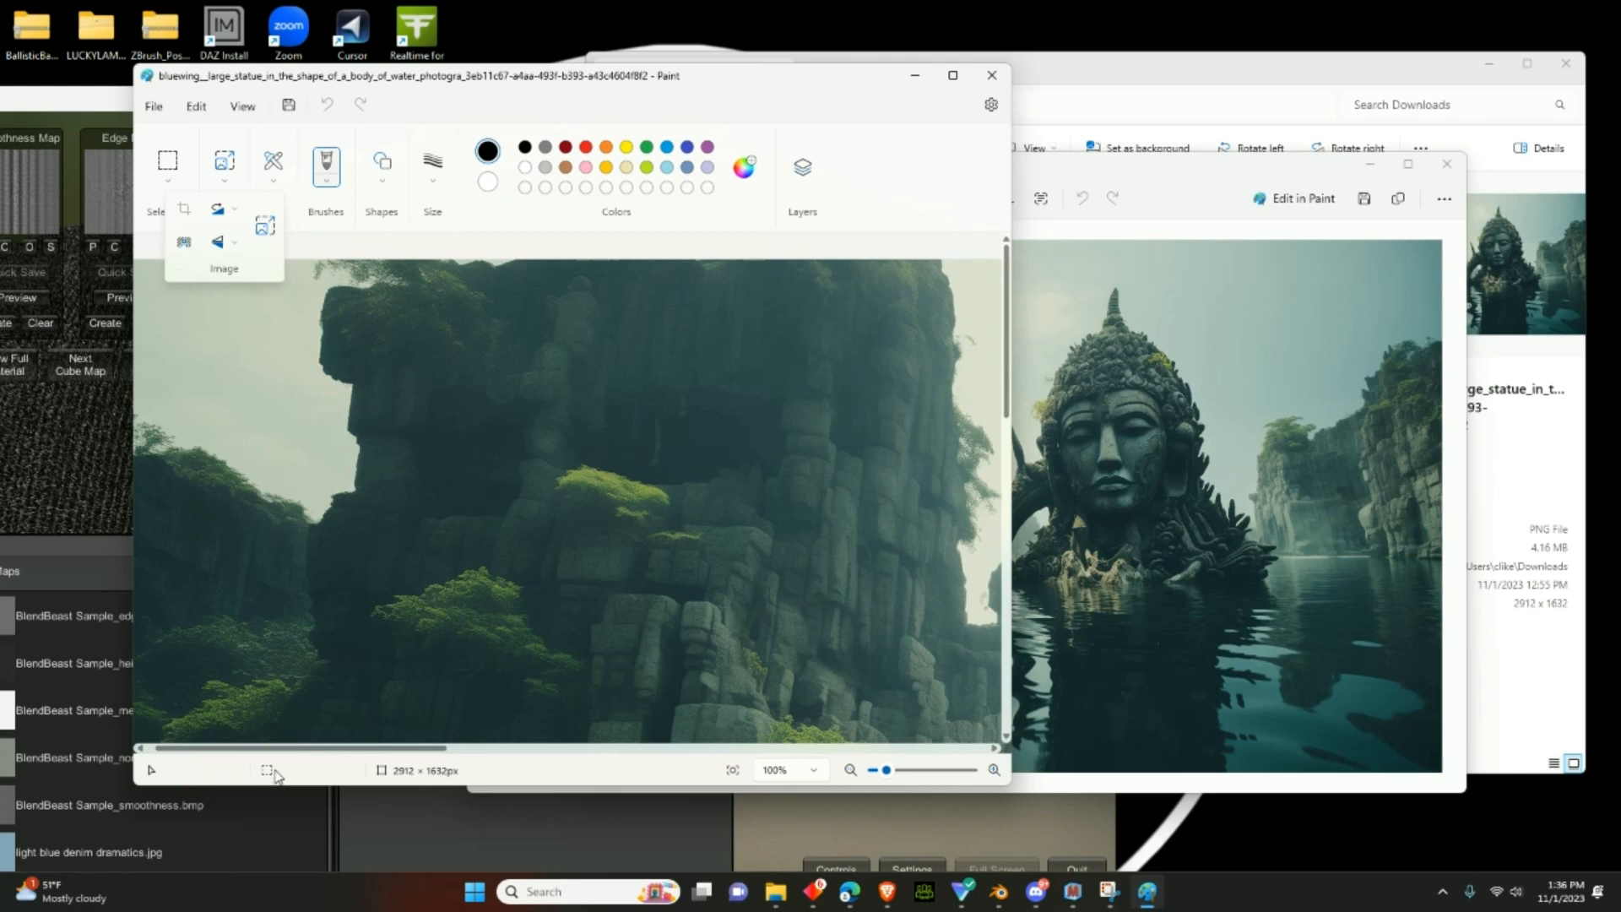
left_click(268, 774)
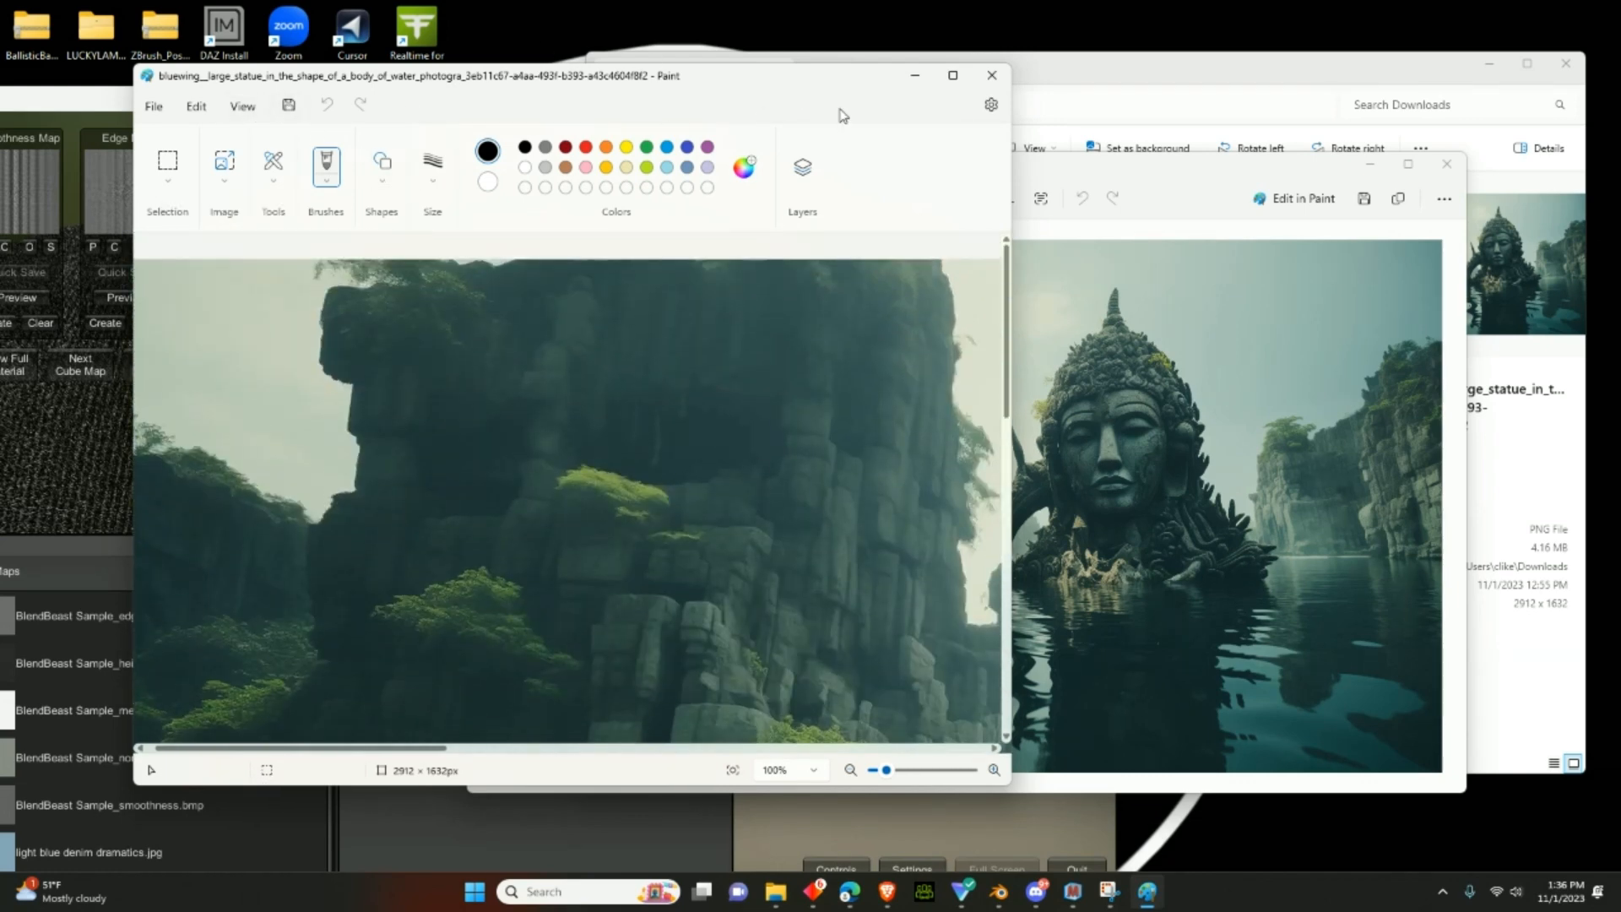
left_click(992, 75)
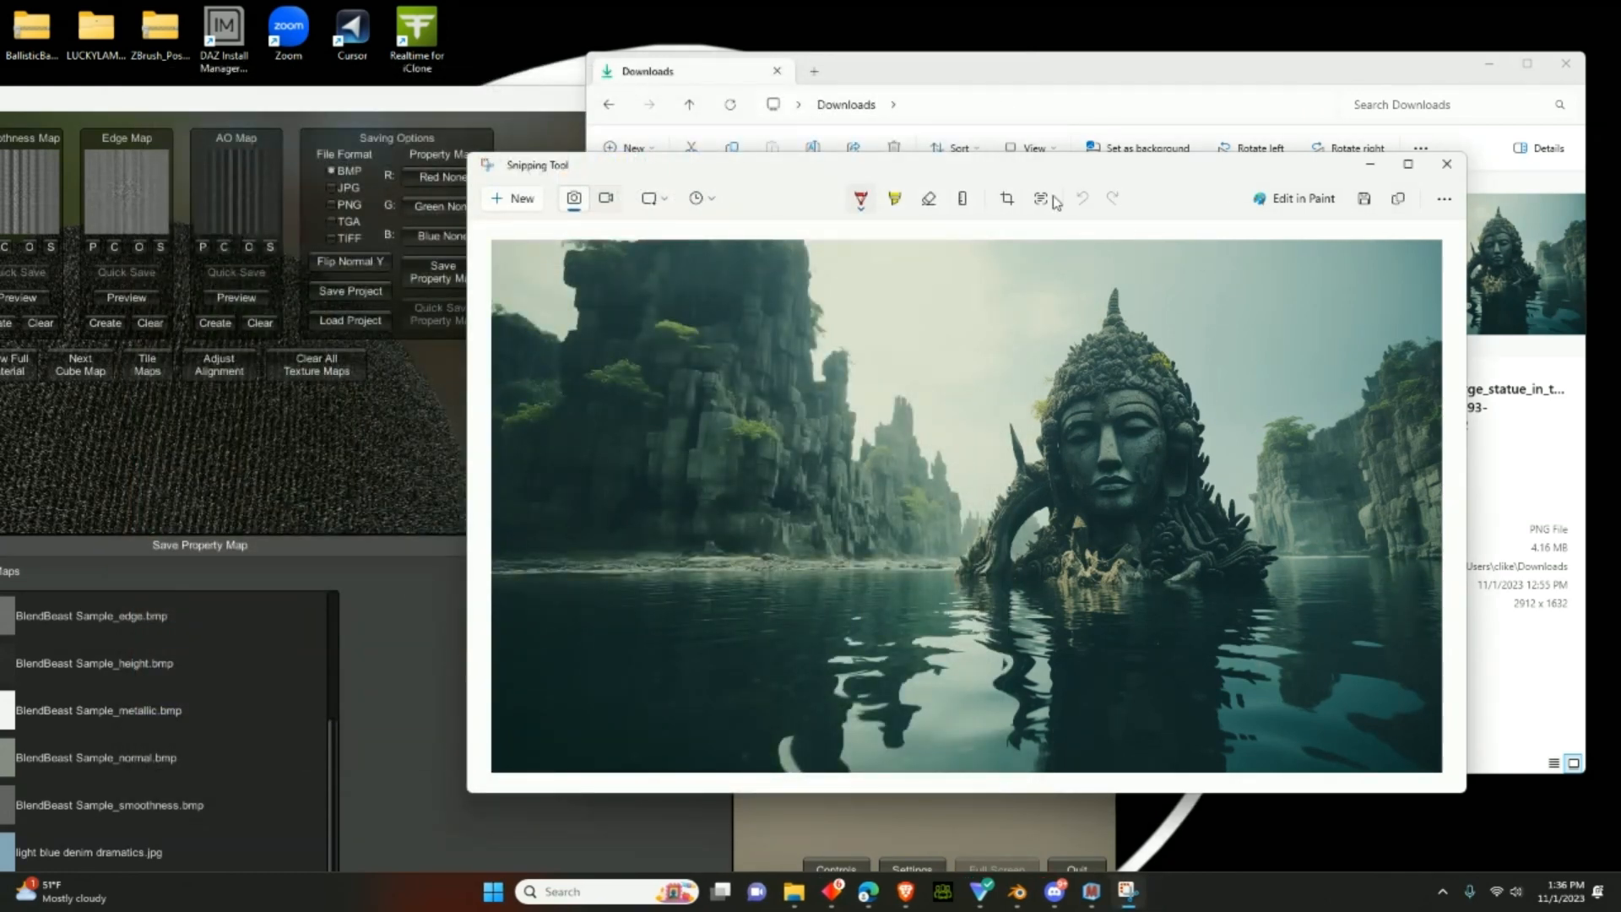
- Crop the statue image to a nearly square area around the statue, trimming the cliffs at both sides and the water below
left_click(1008, 199)
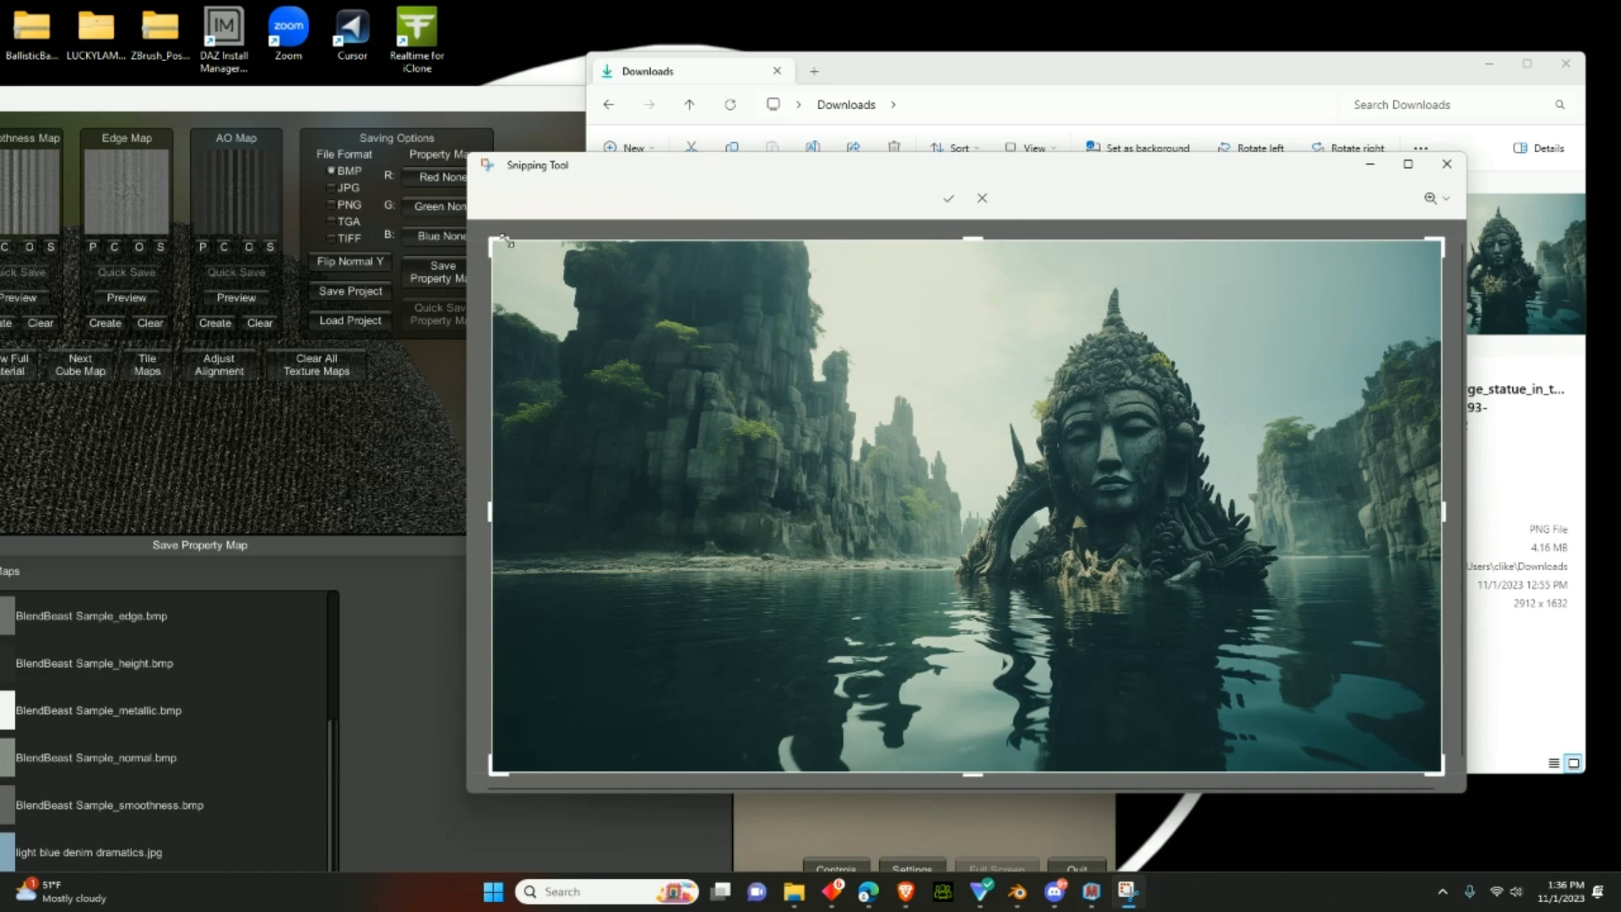
left_click_drag(492, 244, 904, 256)
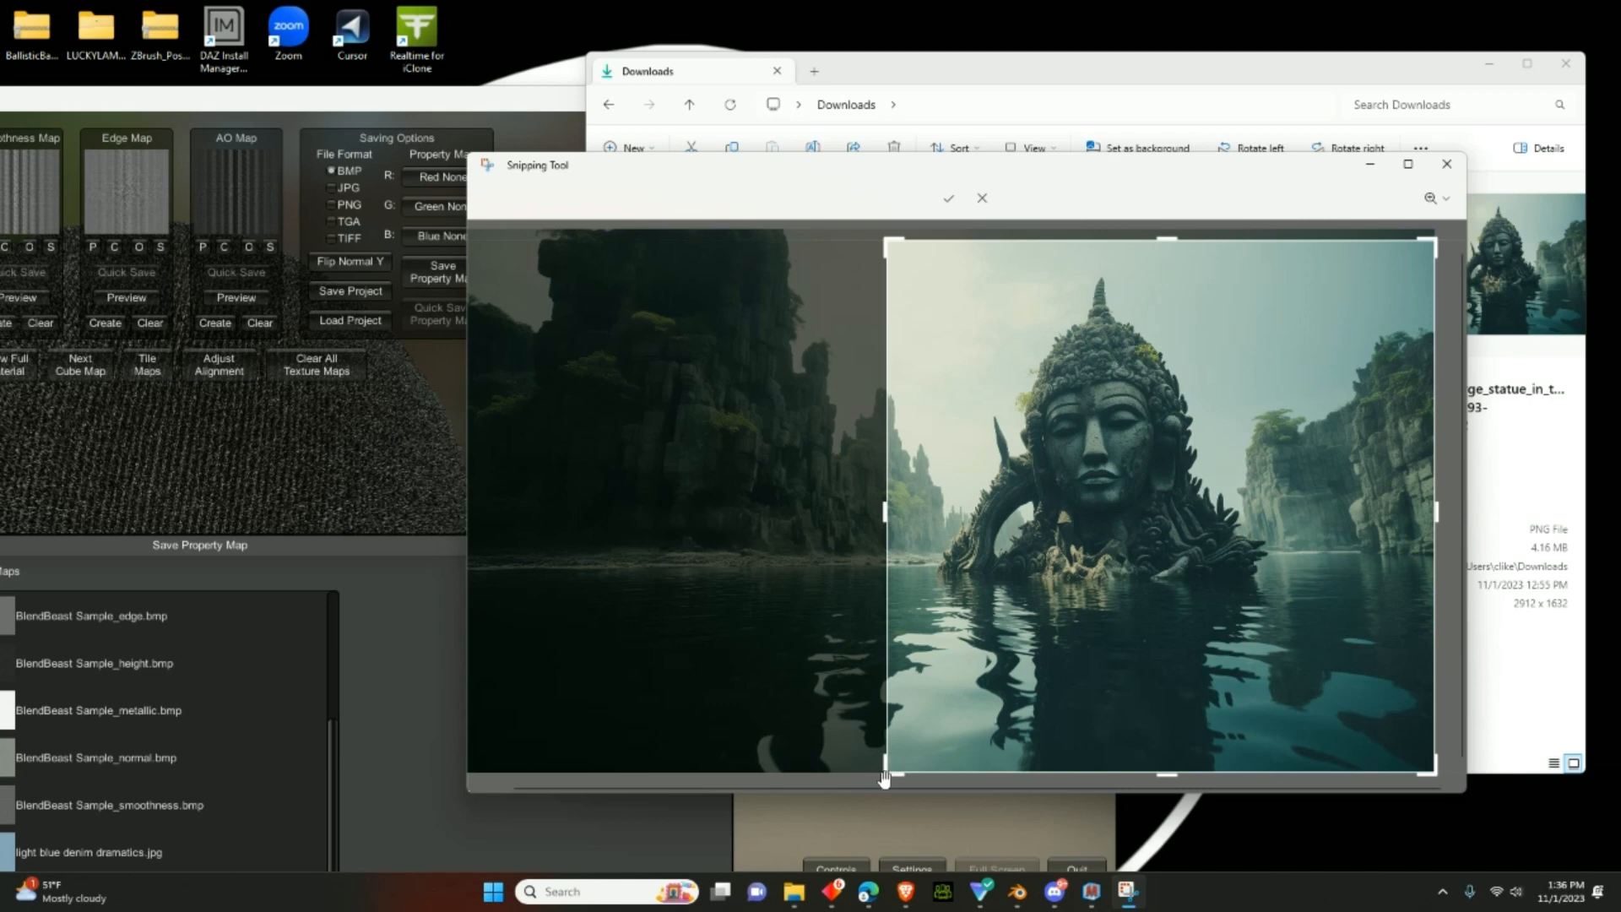
left_click_drag(889, 768, 904, 590)
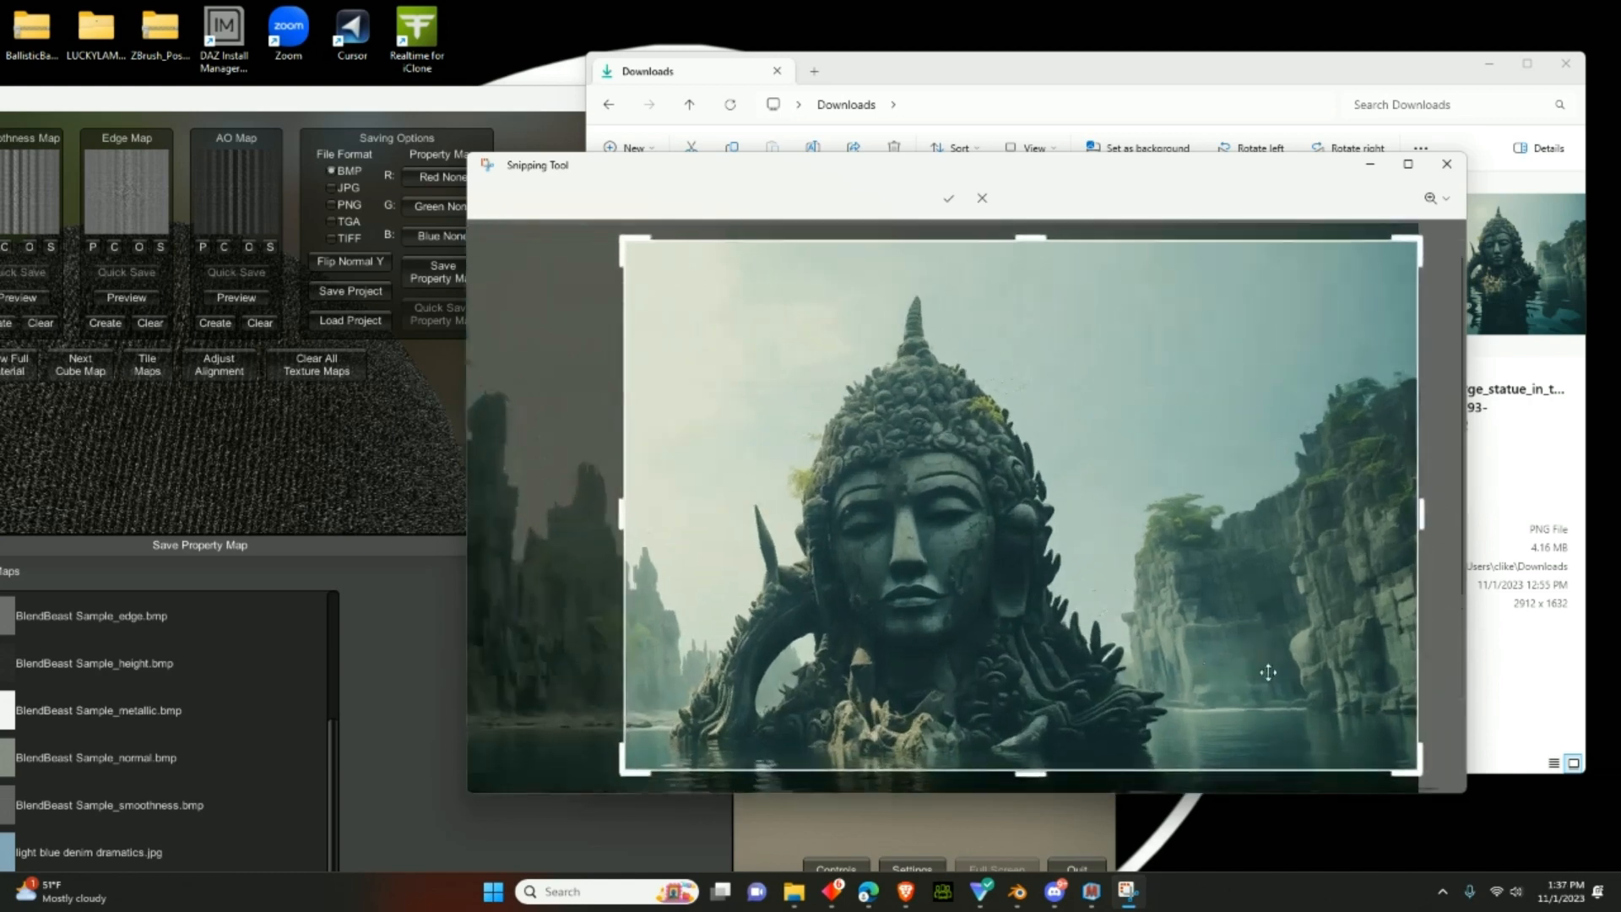
left_click_drag(1408, 772, 1192, 771)
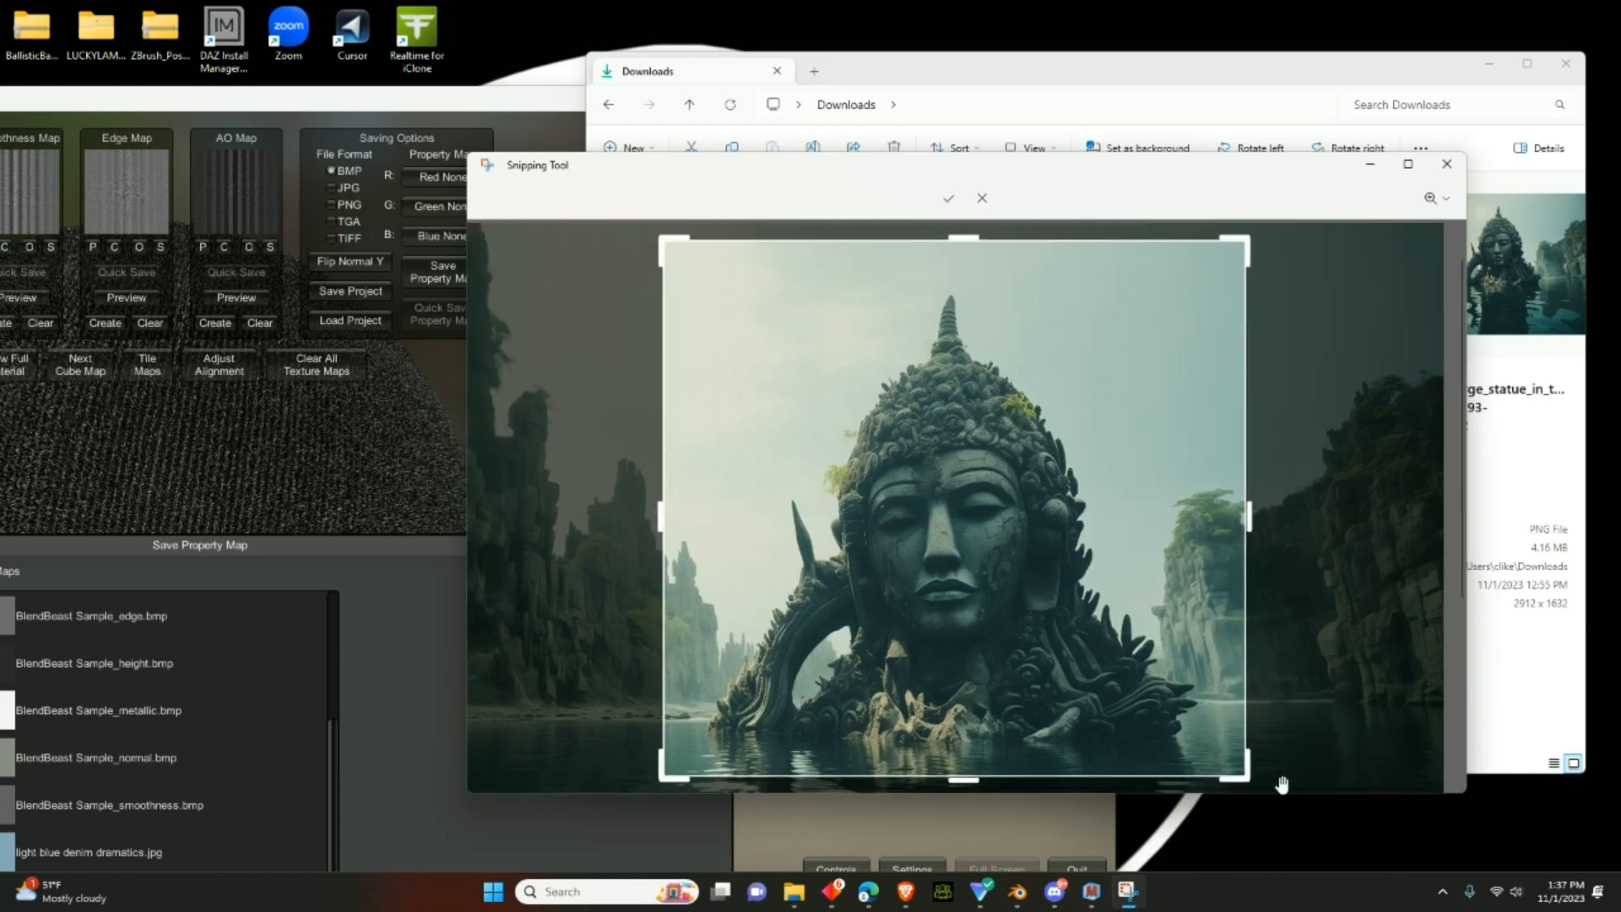
left_click_drag(678, 242, 684, 281)
scroll(934, 444, "down", 3)
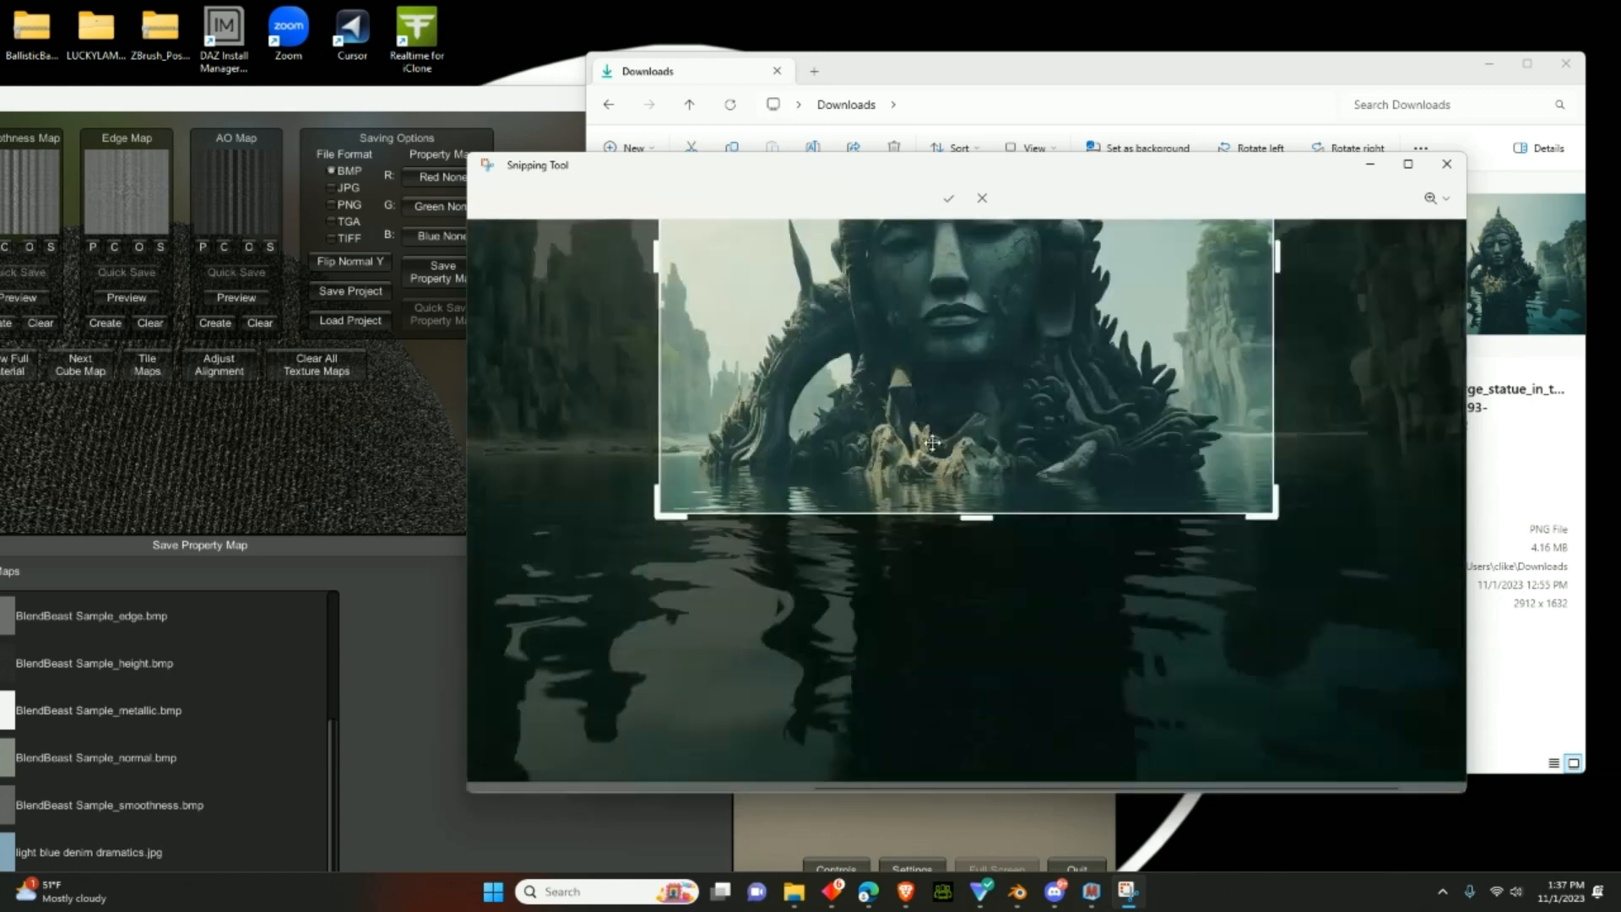
scroll(963, 529, "up", 4)
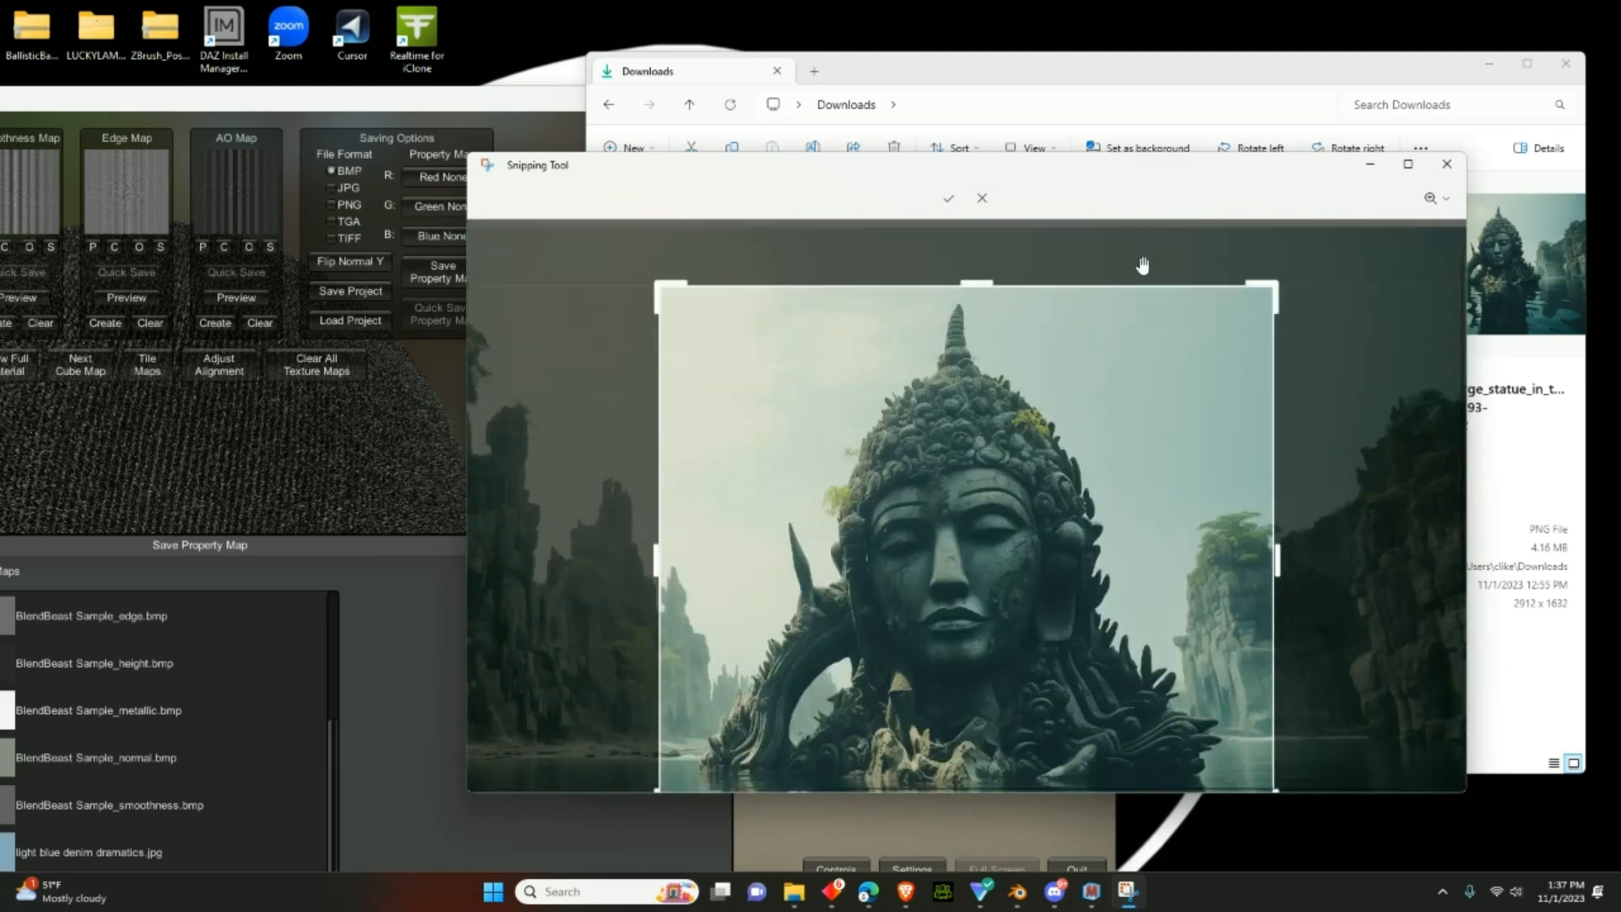
left_click(949, 201)
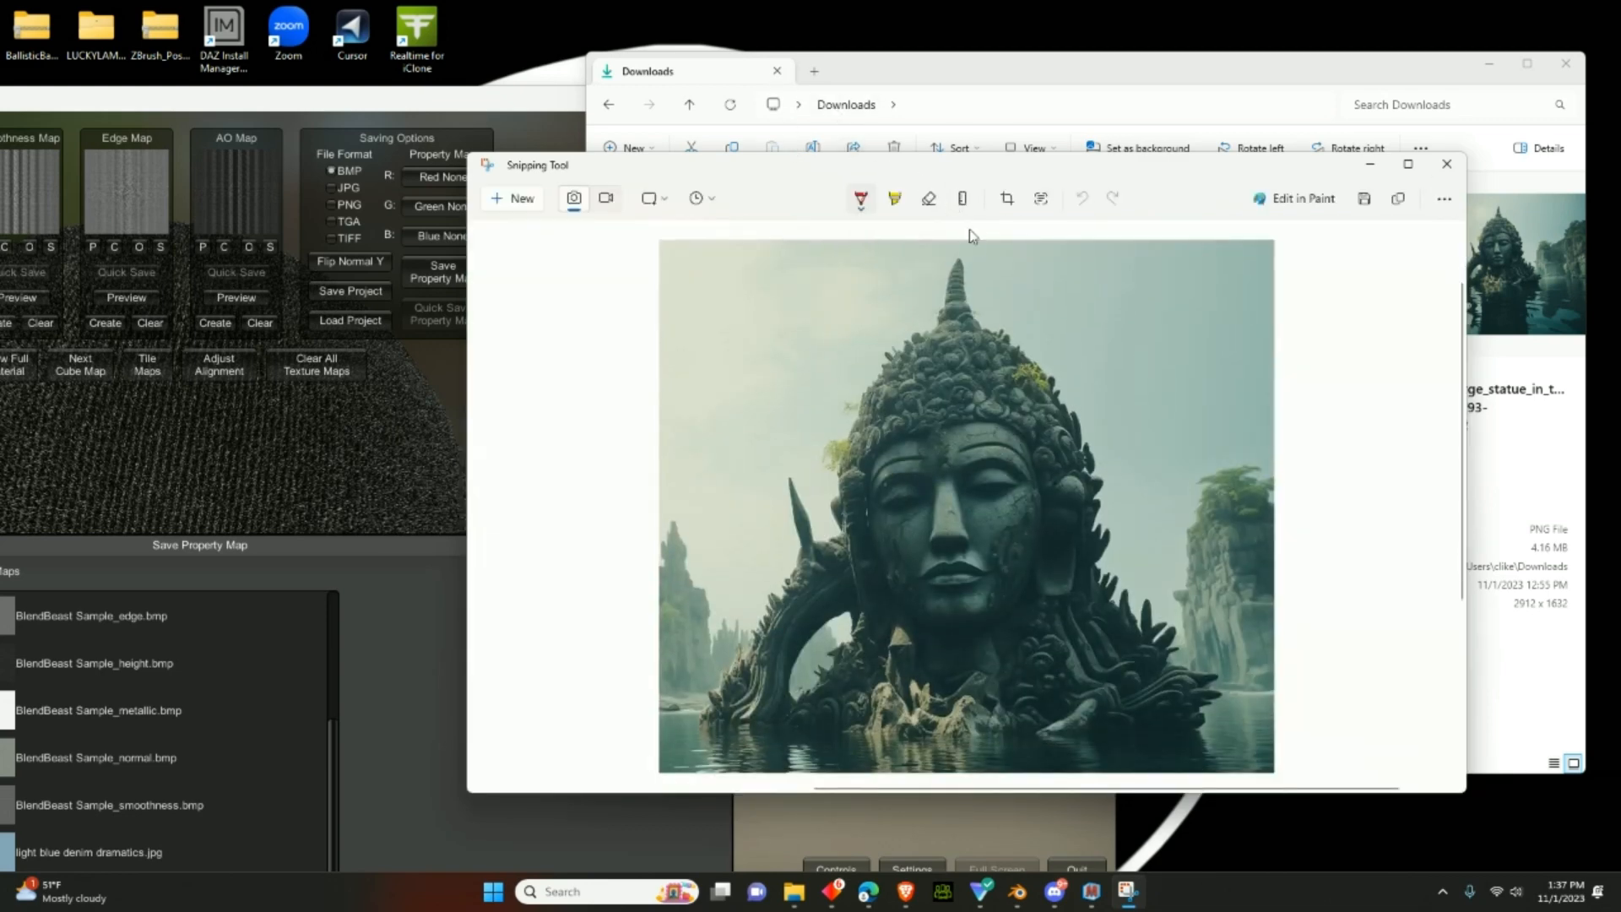
- Save the cropped statue image as a PNG in Downloads, replacing the original file
left_click(1364, 198)
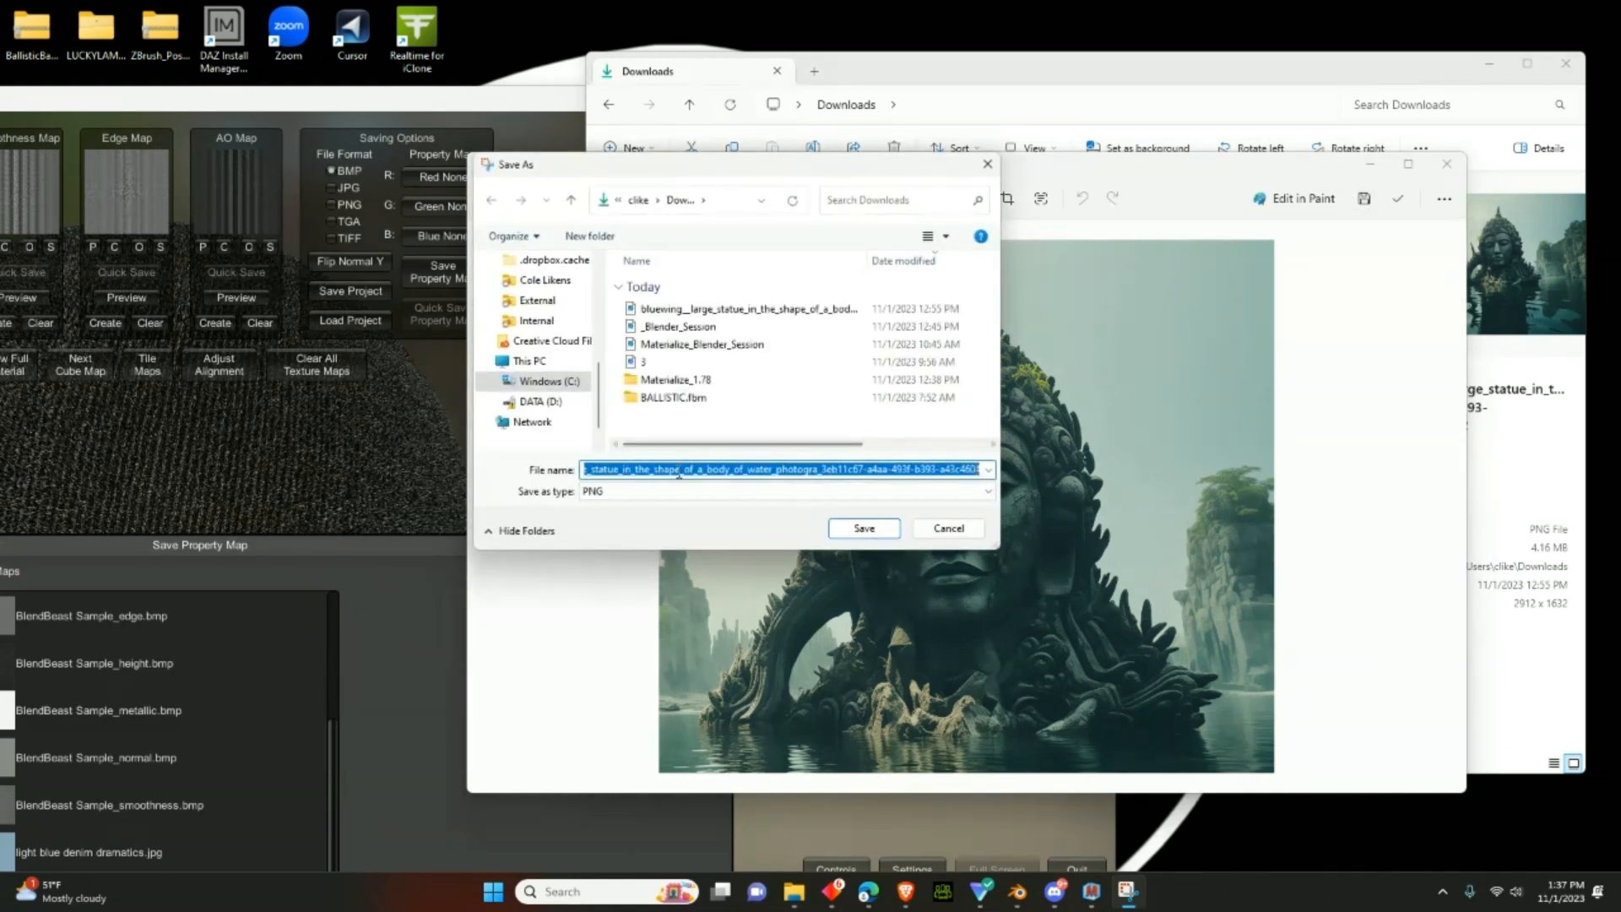
left_click(861, 528)
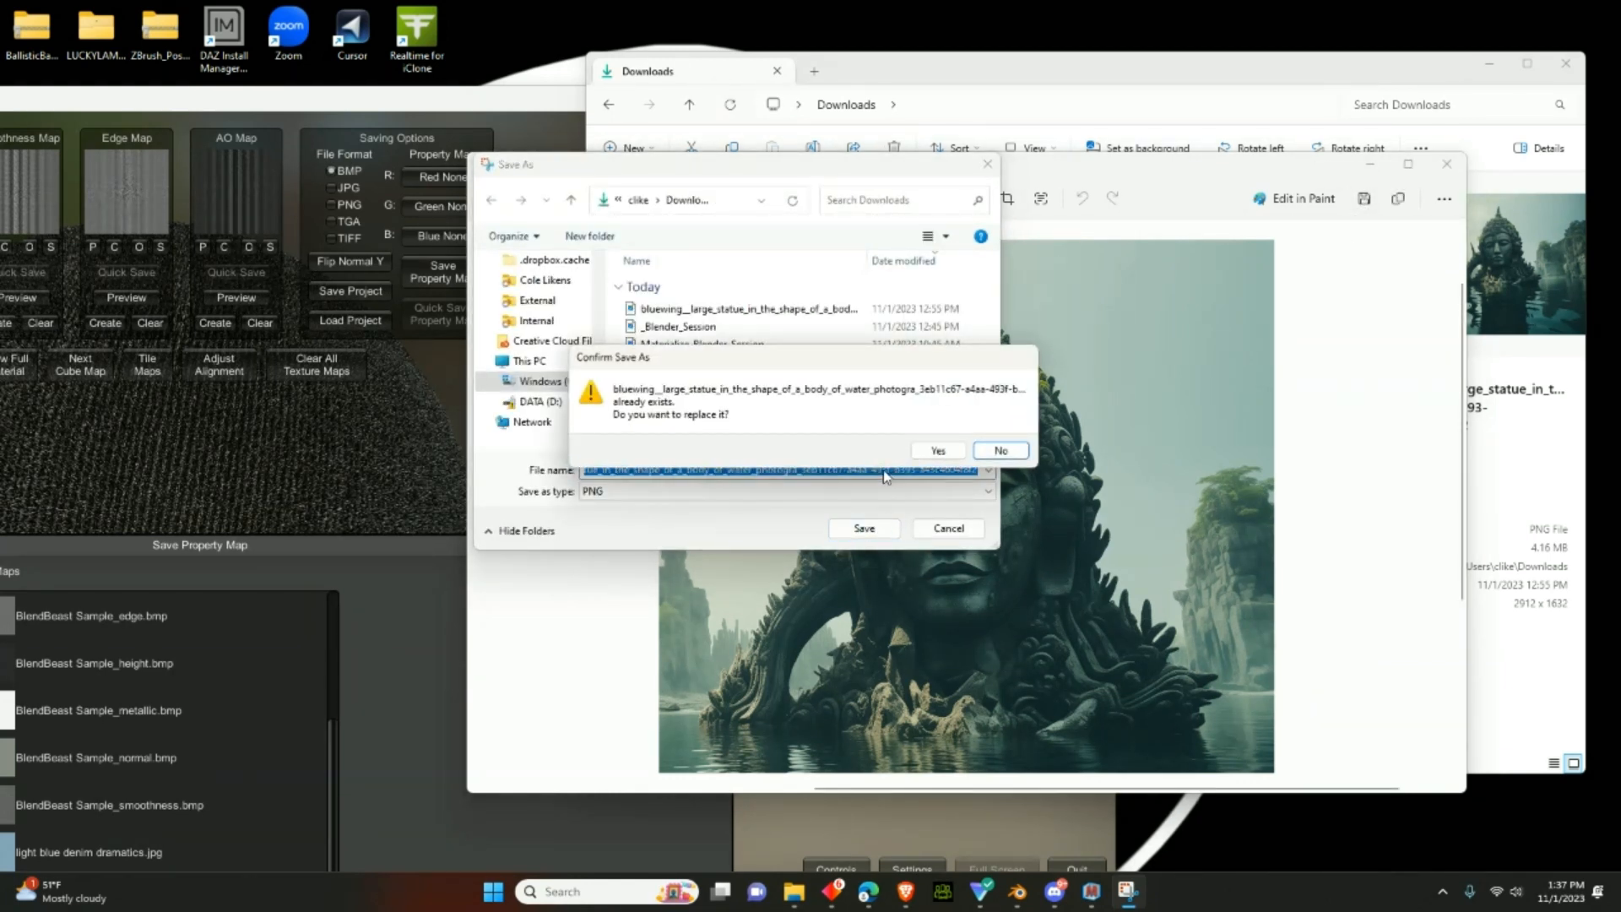
left_click(939, 450)
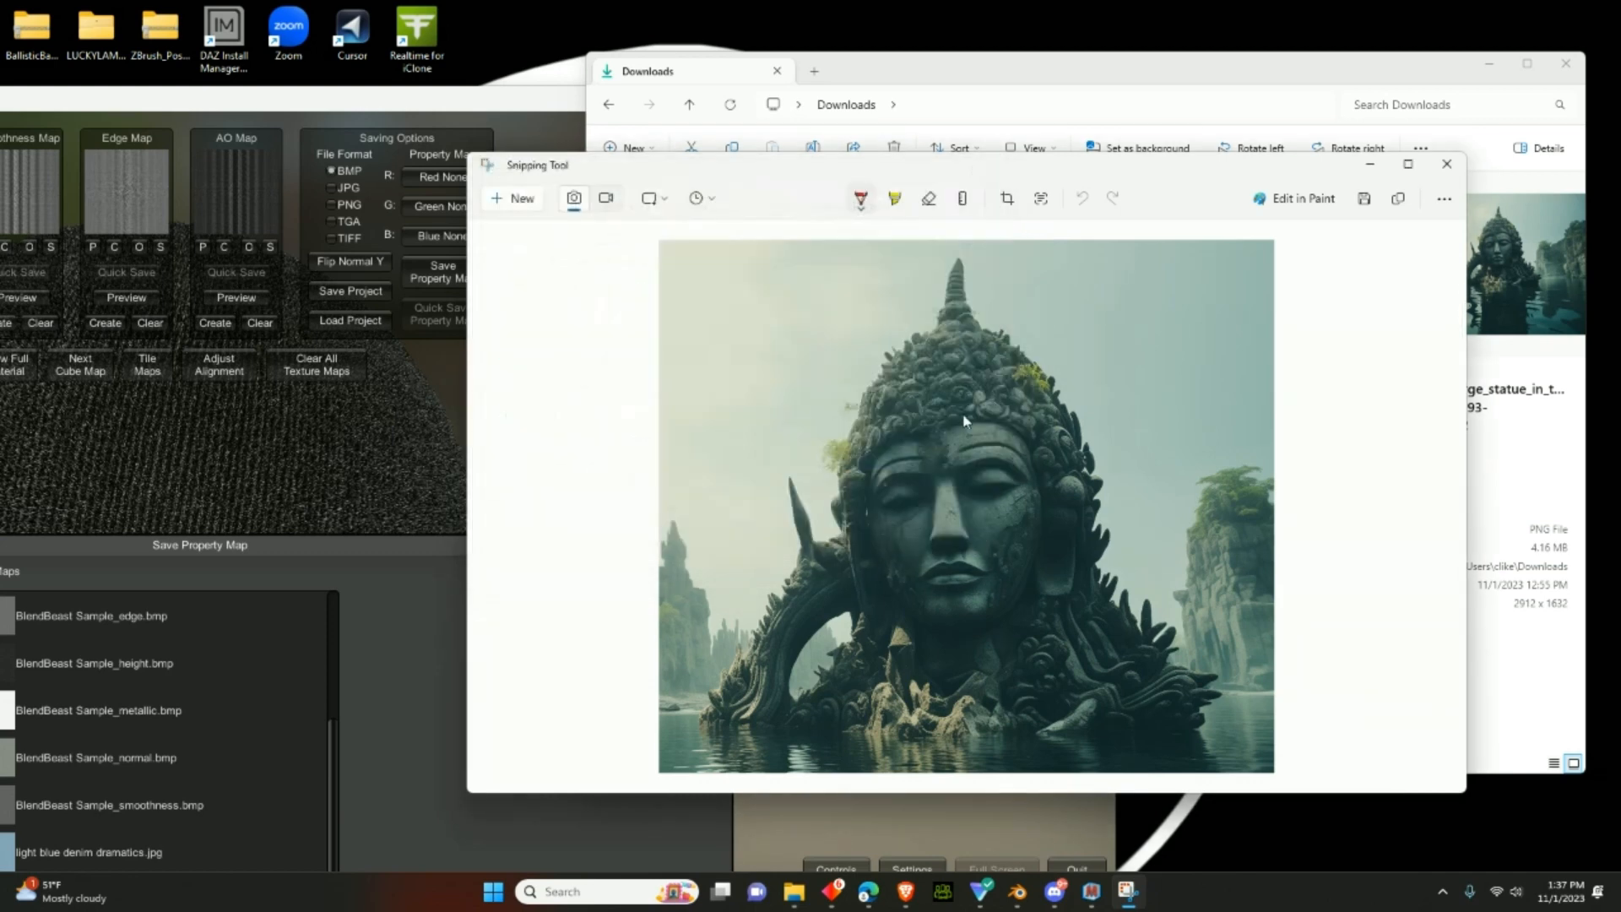
- Switch to Materialize, clear all texture maps and move the Save Property Map dialog down off the preview
left_click(1075, 150)
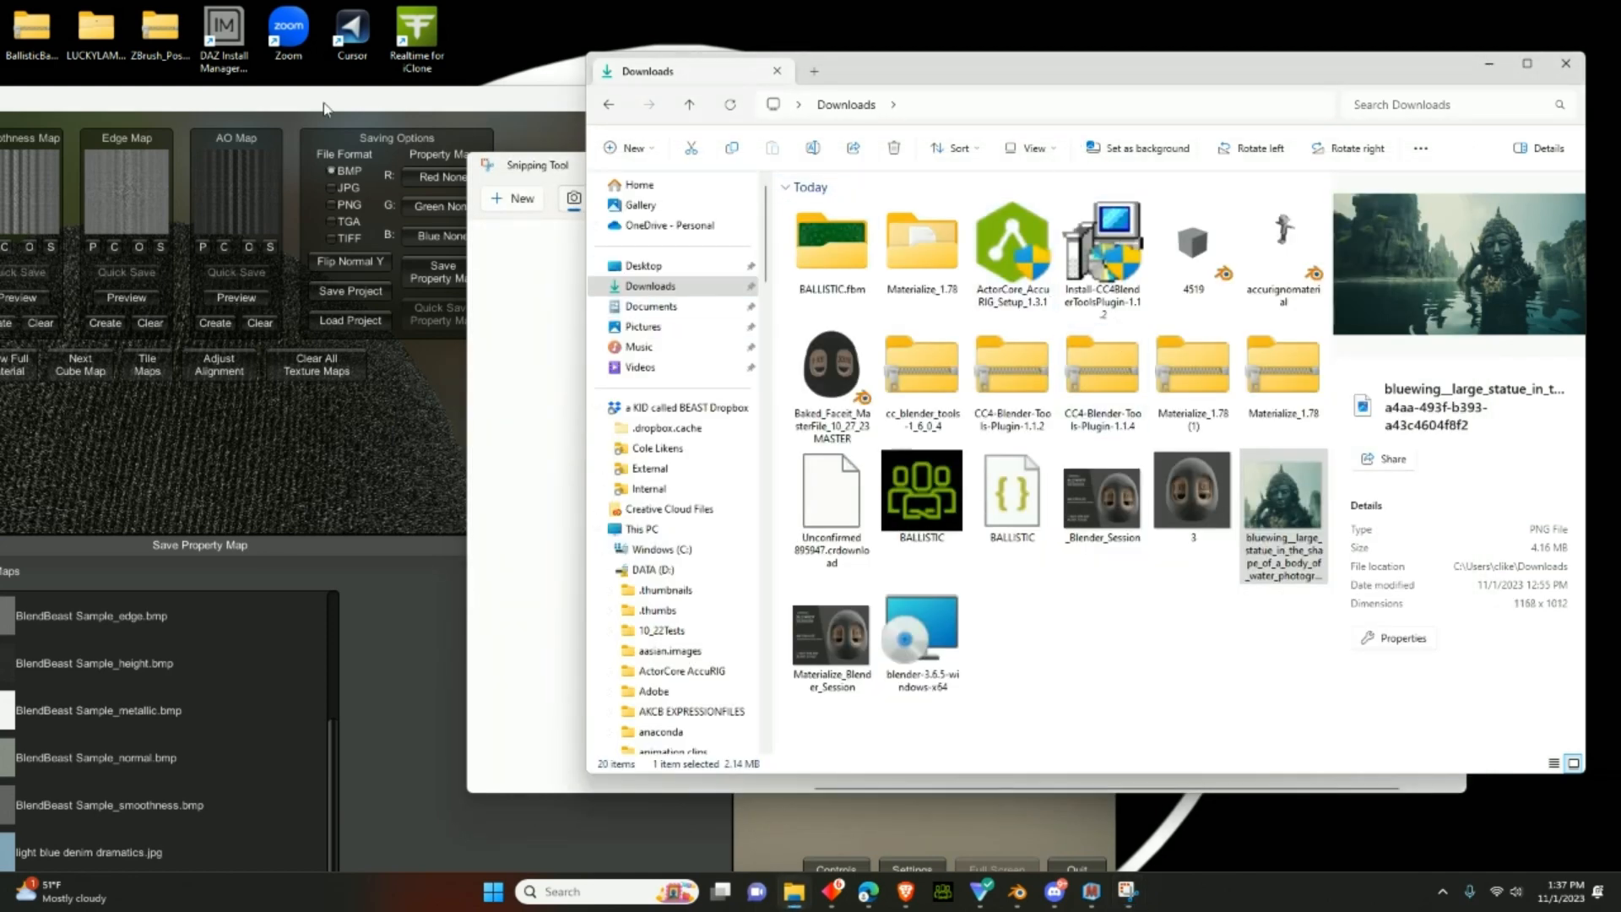
left_click_drag(334, 108, 775, 77)
left_click(764, 334)
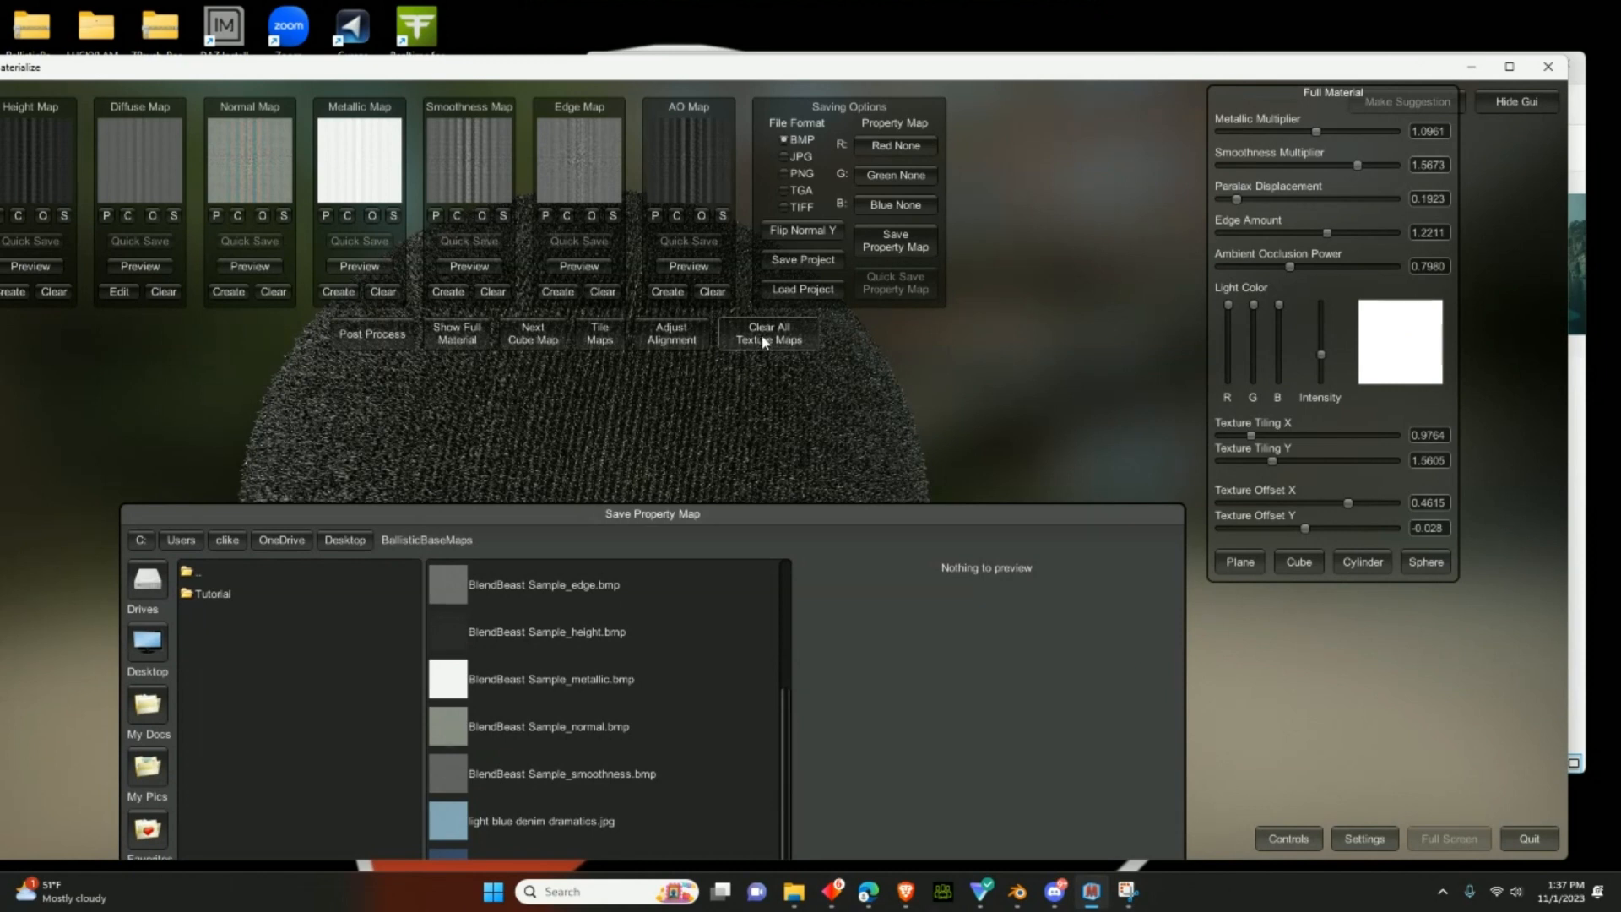
left_click(747, 403)
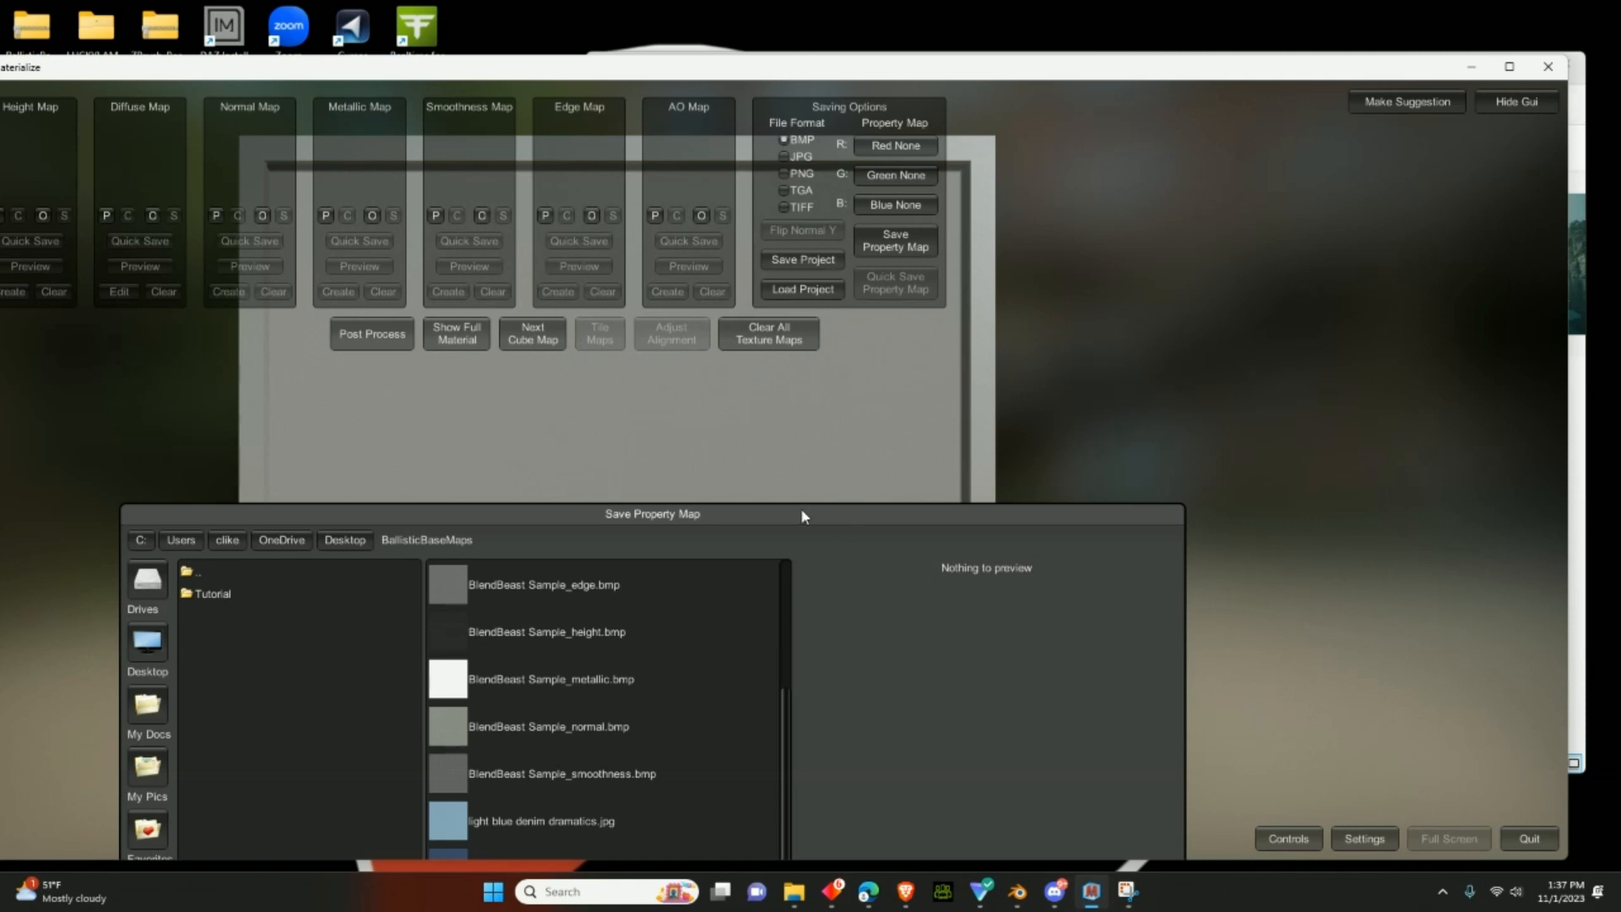
left_click_drag(802, 515, 777, 637)
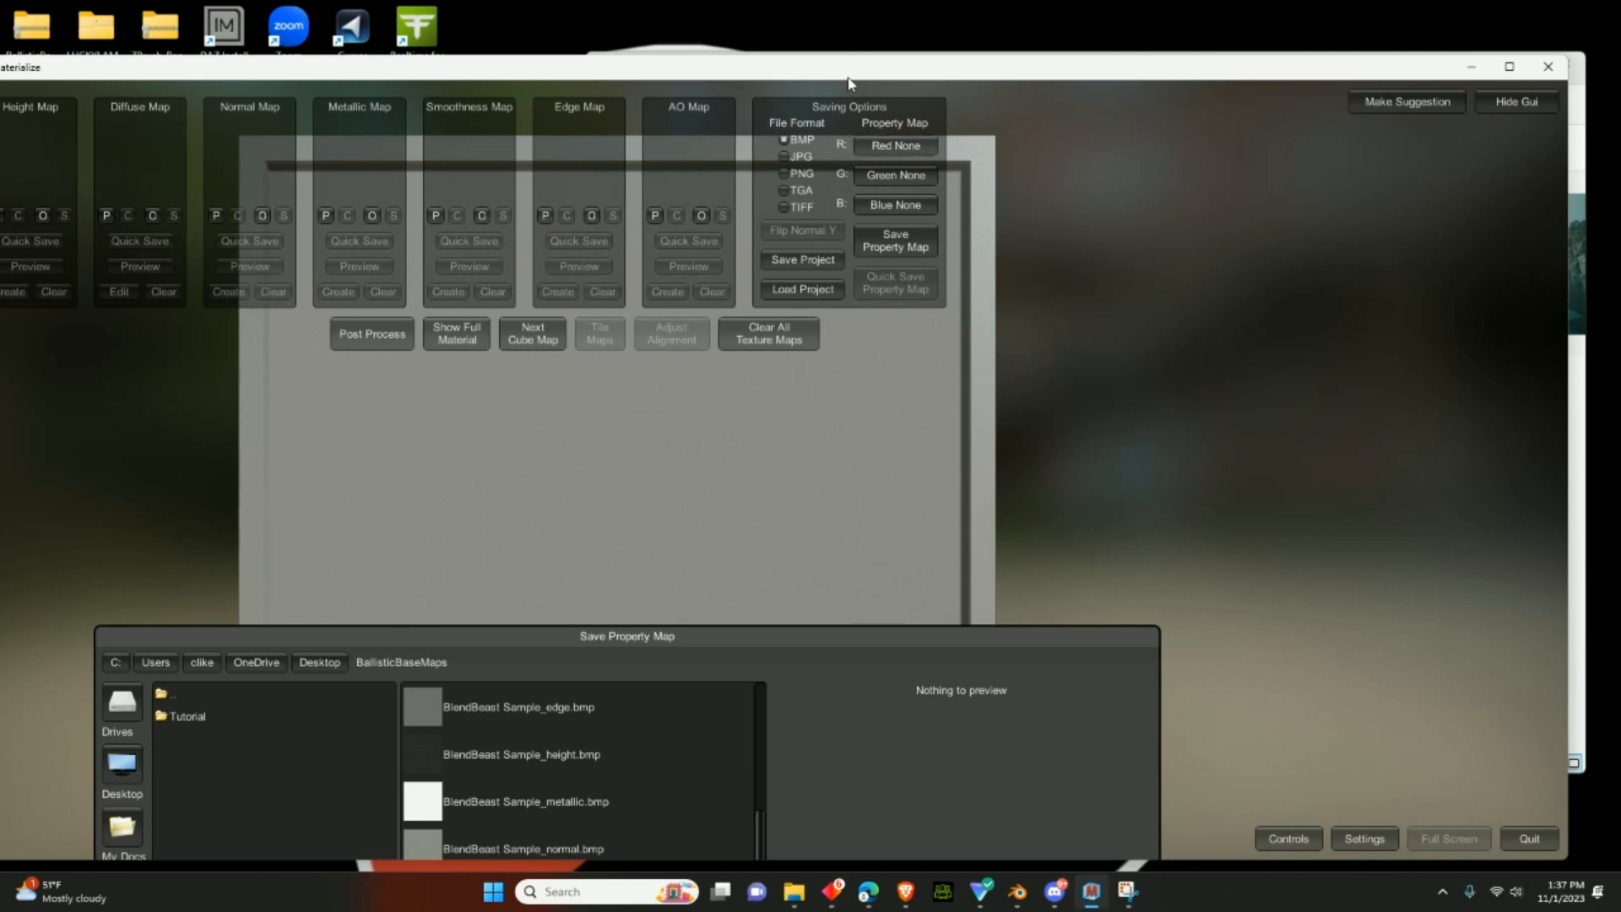
- Reposition the Materialize window so every map slot from Height to AO is within reach
left_click_drag(844, 74, 704, 60)
left_click_drag(663, 53, 636, 64)
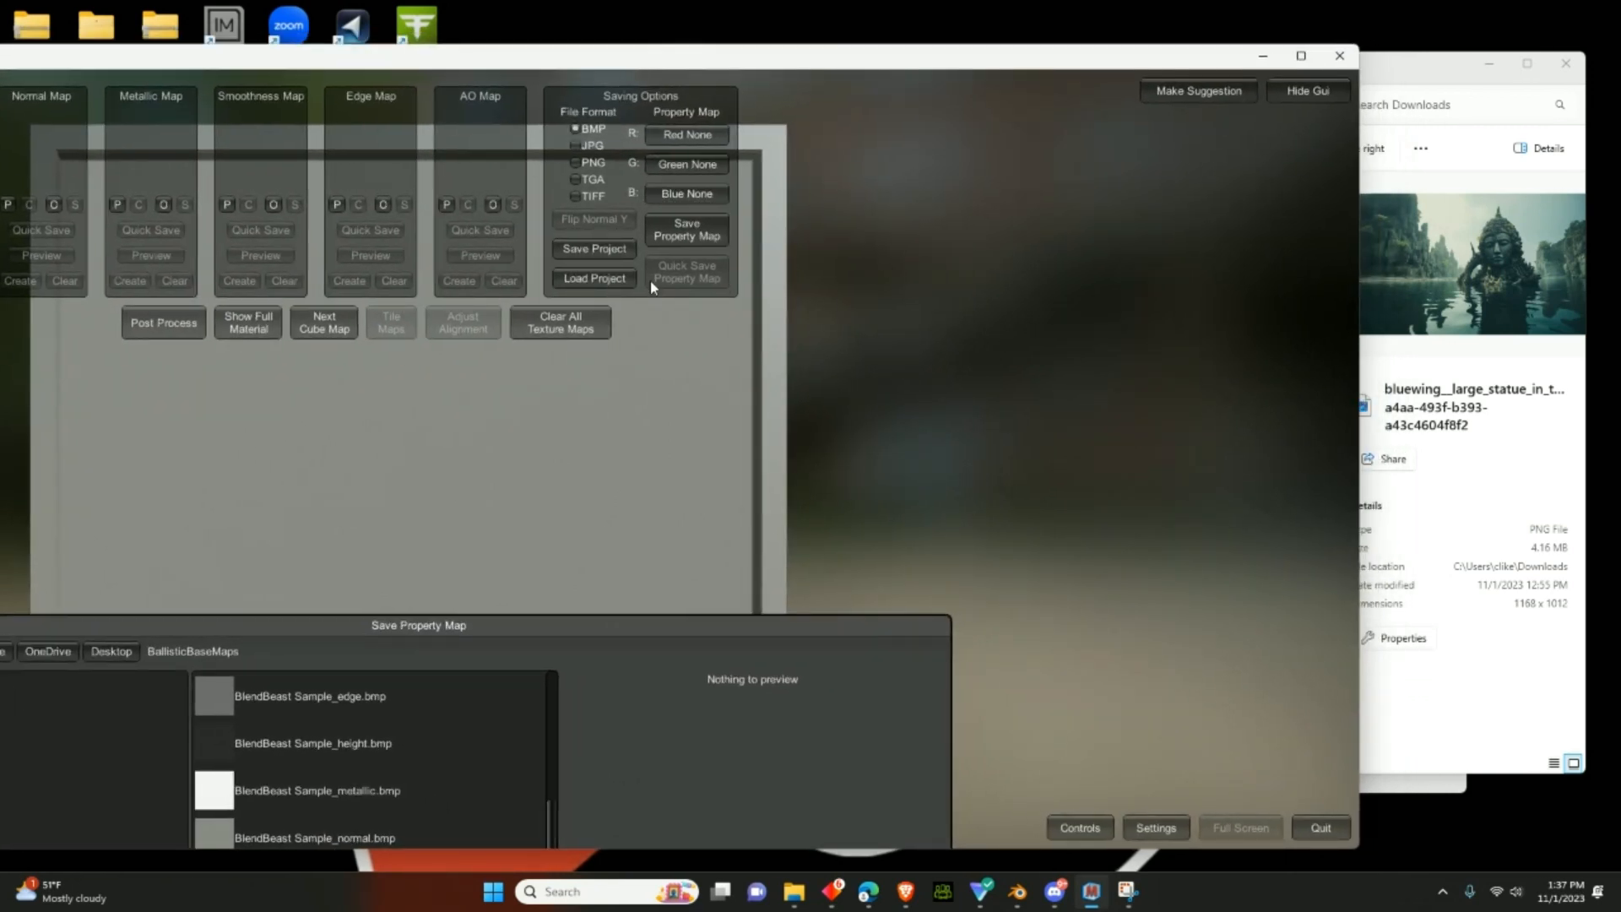
left_click(1394, 314)
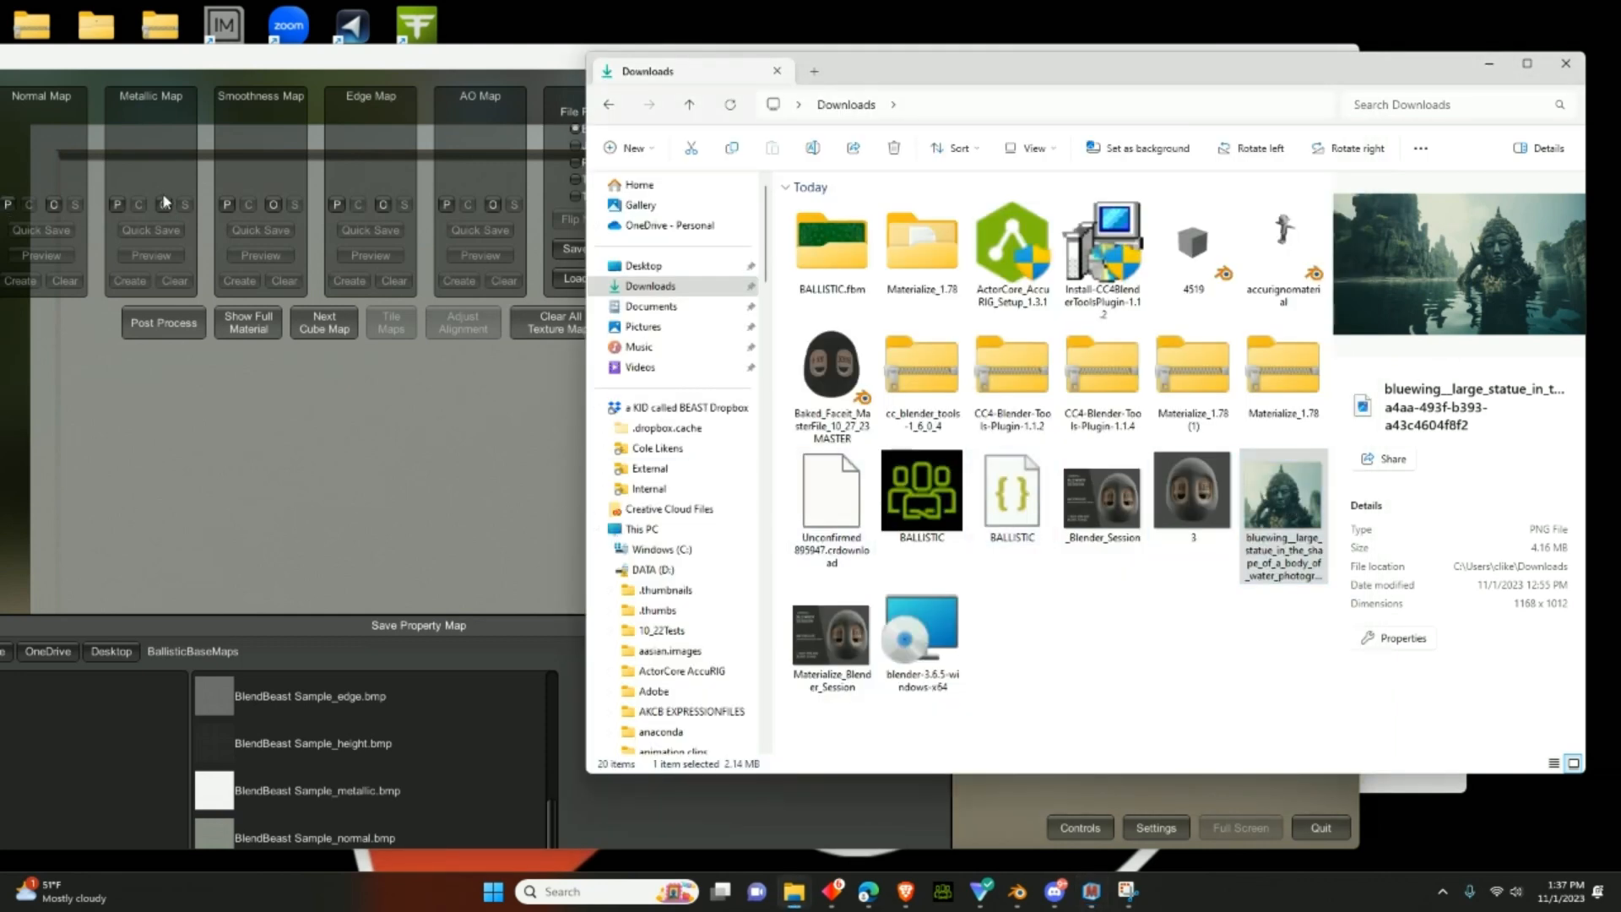
left_click_drag(100, 58, 331, 53)
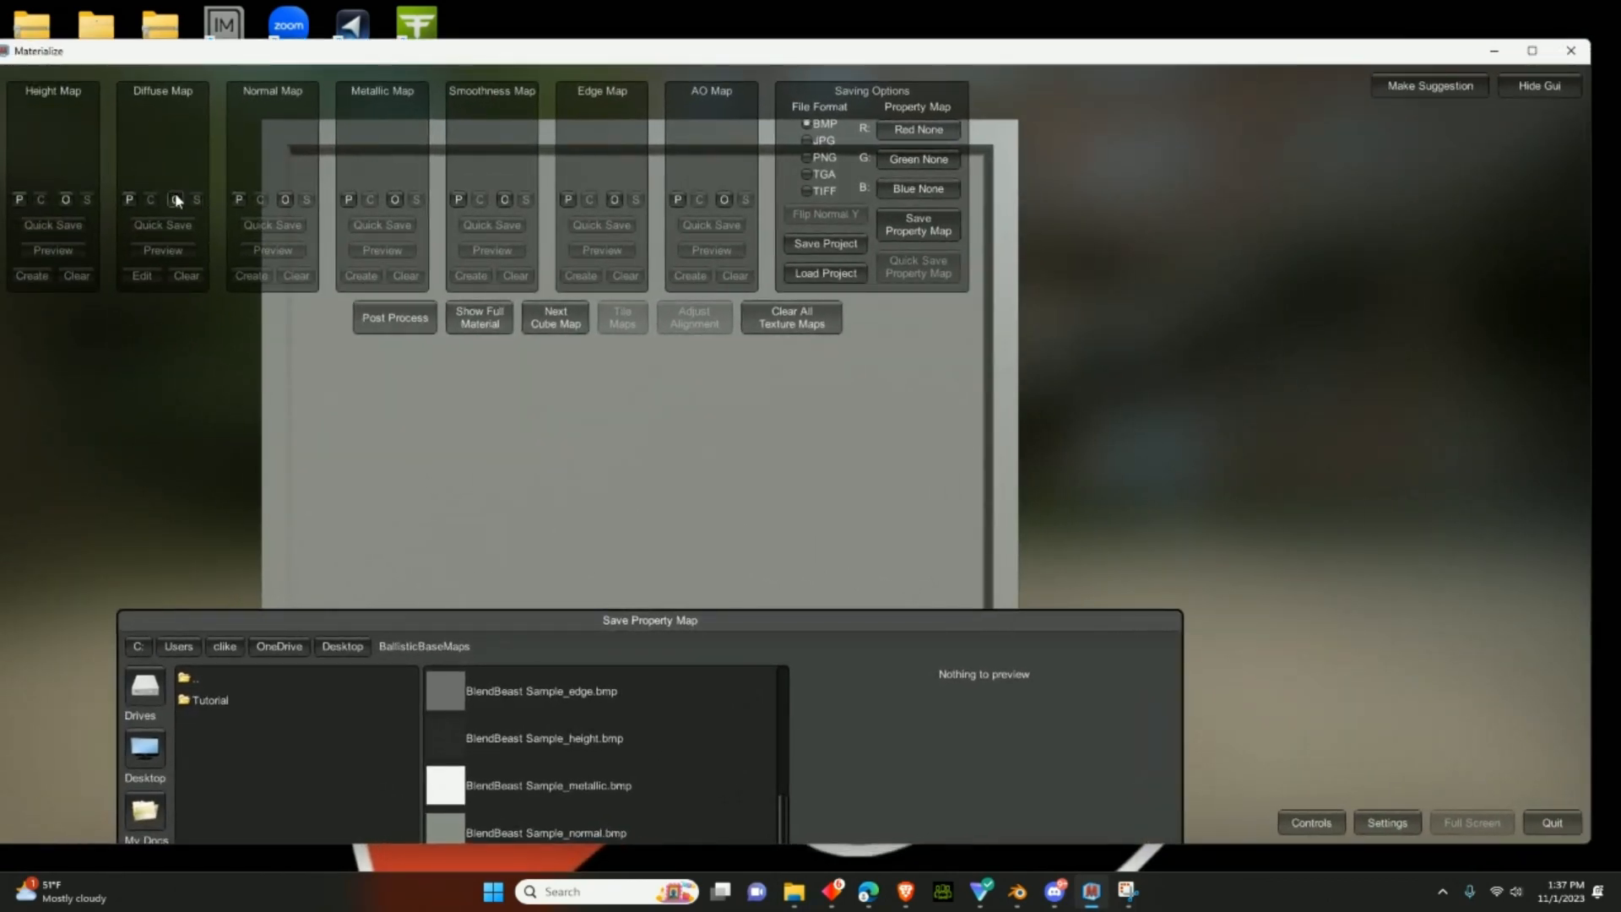
- Start opening a diffuse map and browse the desktop, drives, documents and pictures folders for the statue image
left_click(176, 200)
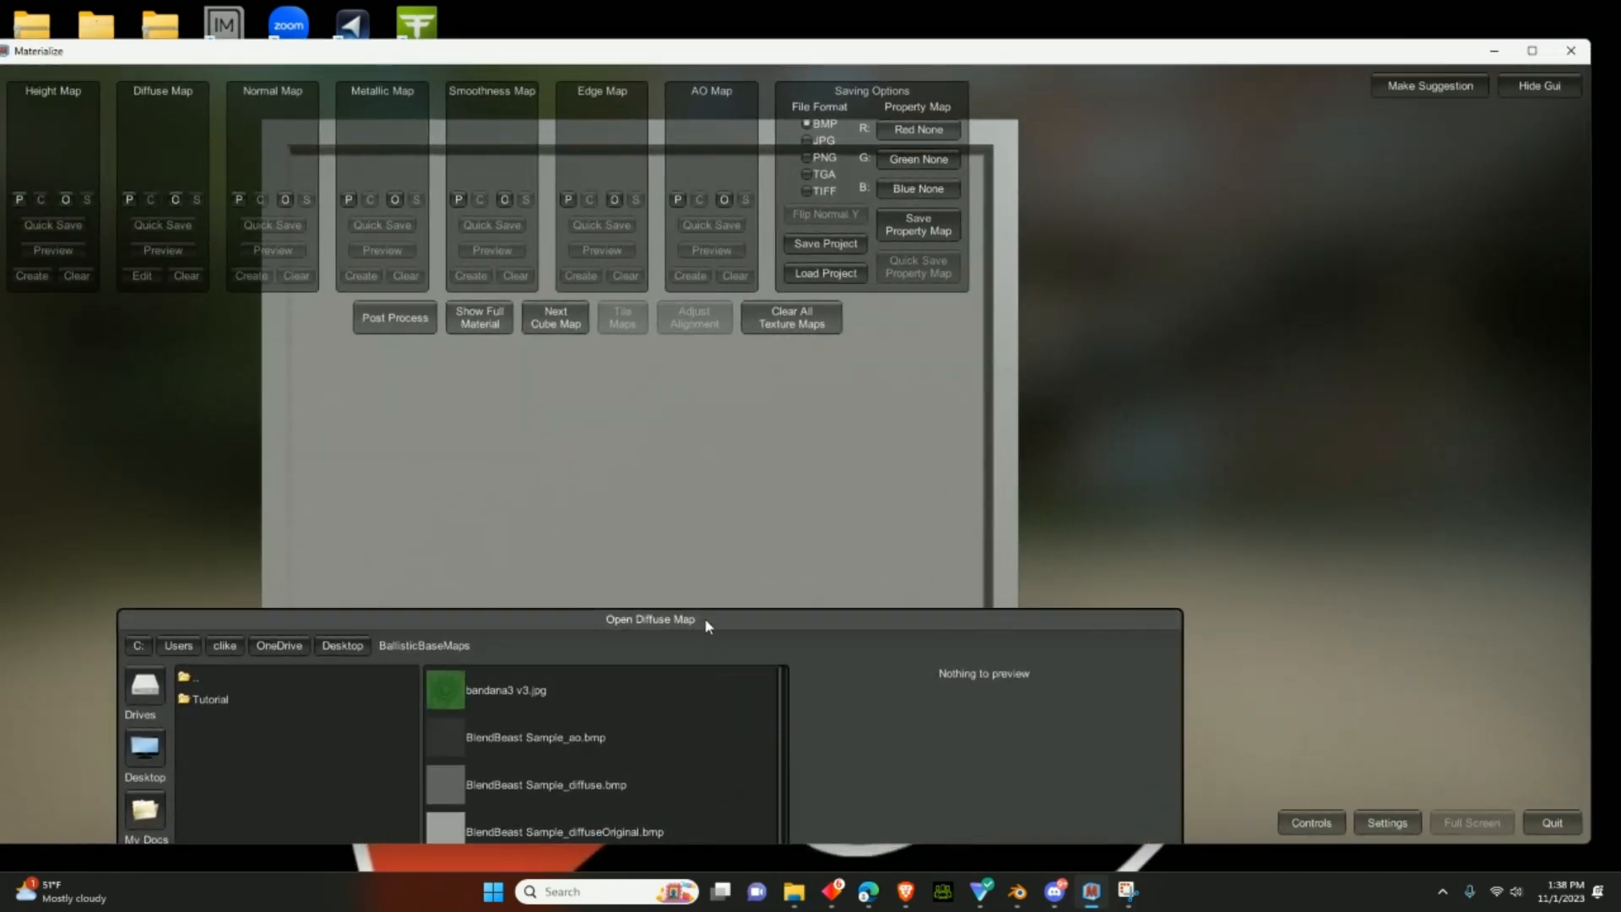
left_click_drag(708, 625, 841, 172)
left_click(273, 305)
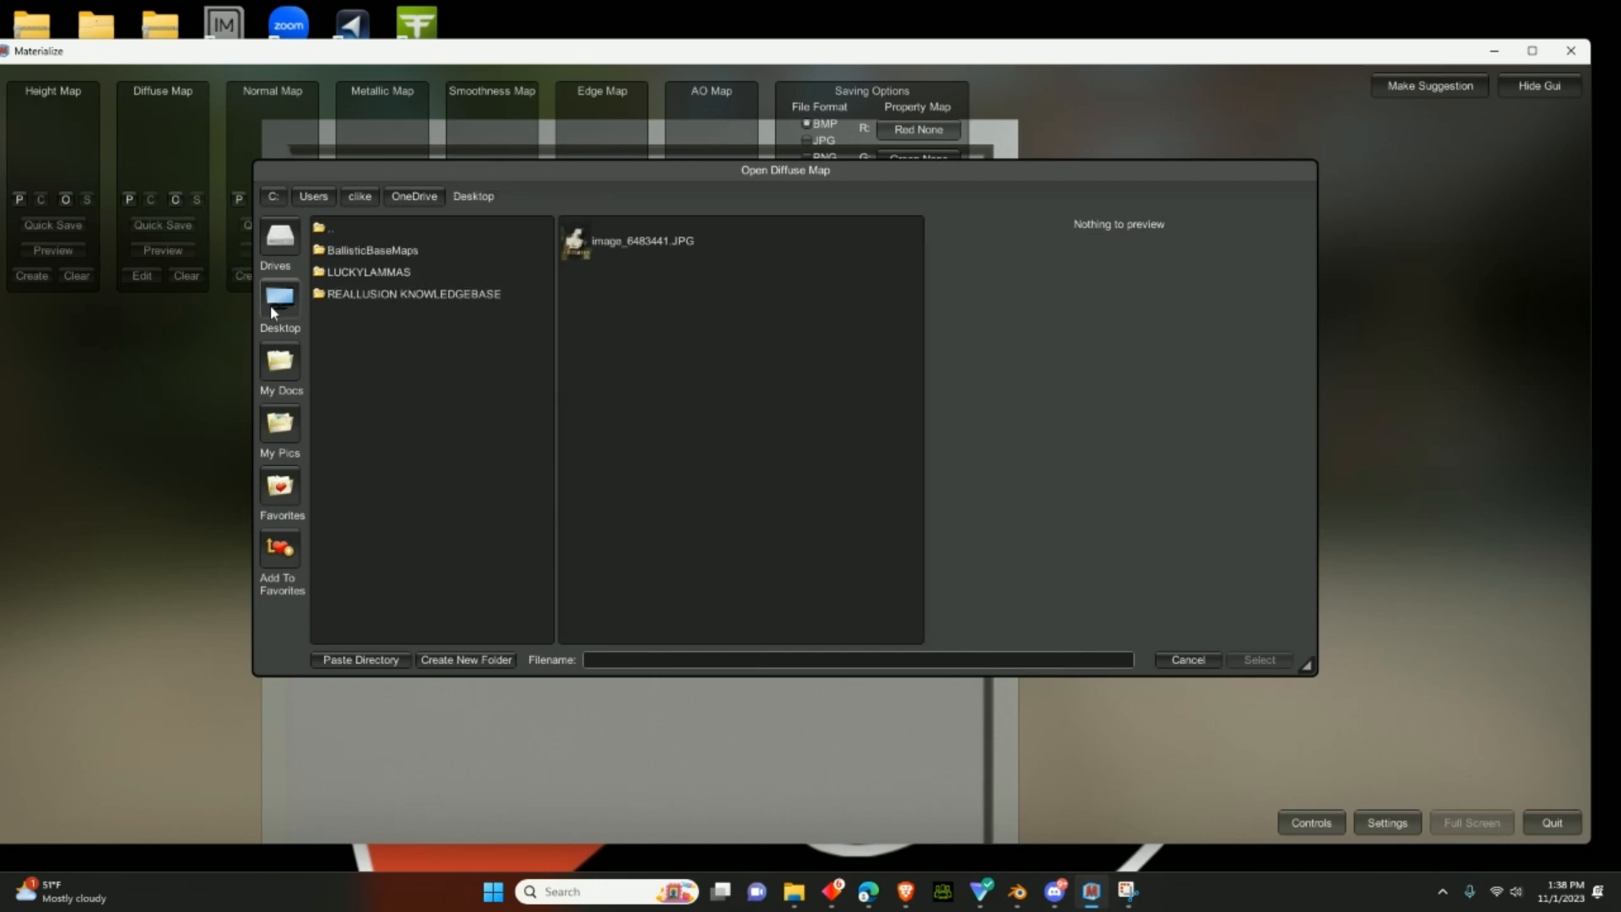
left_click(280, 237)
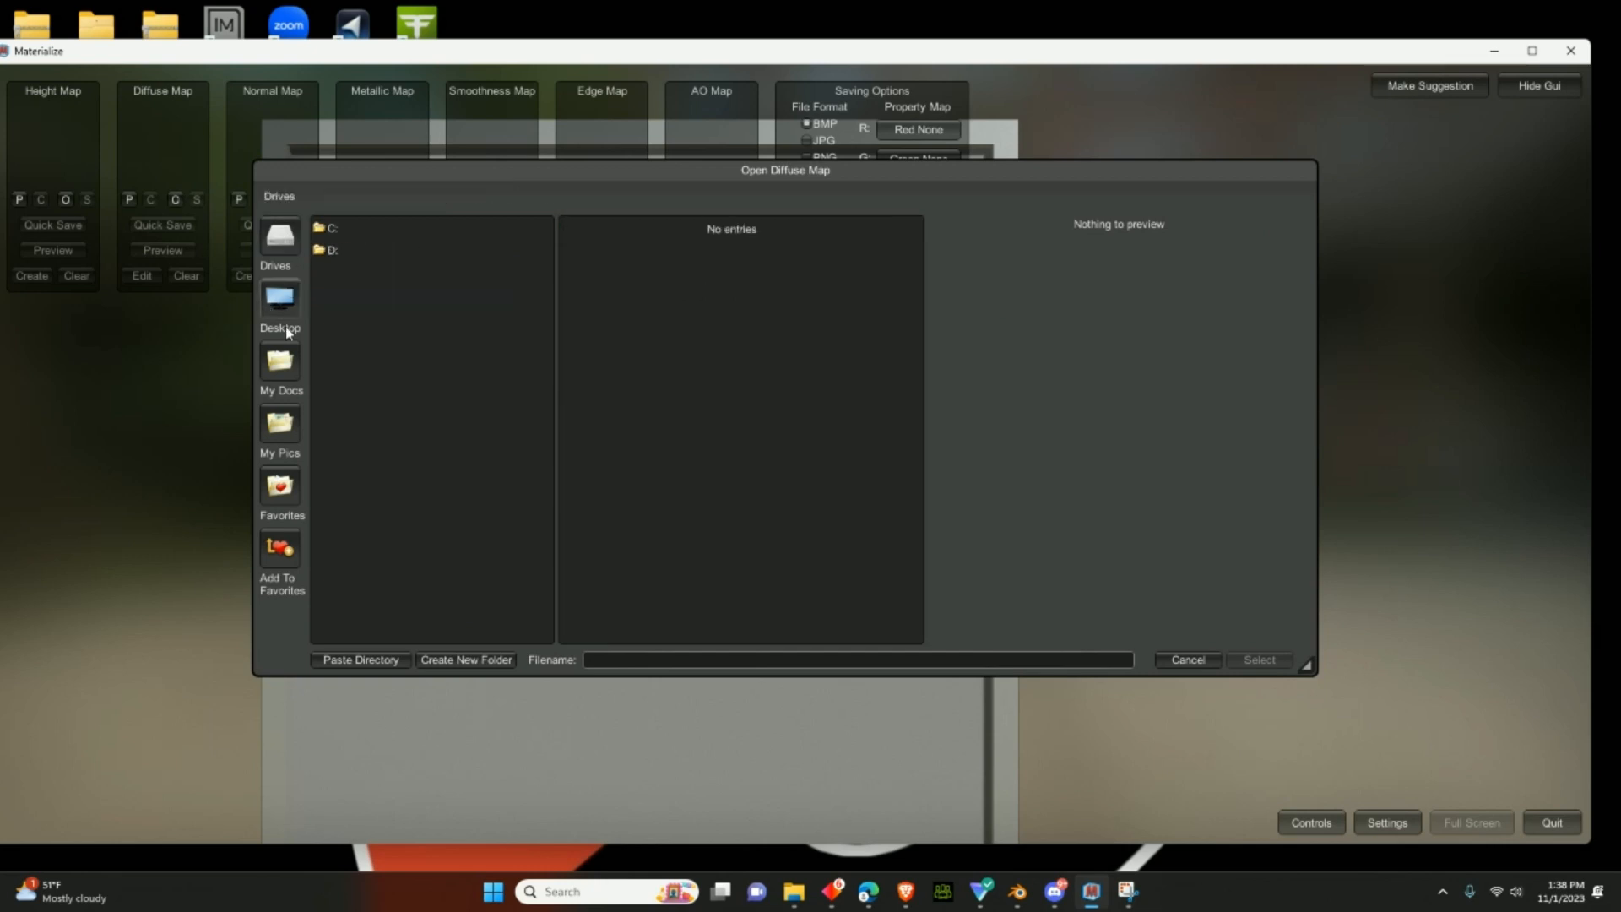
left_click(291, 384)
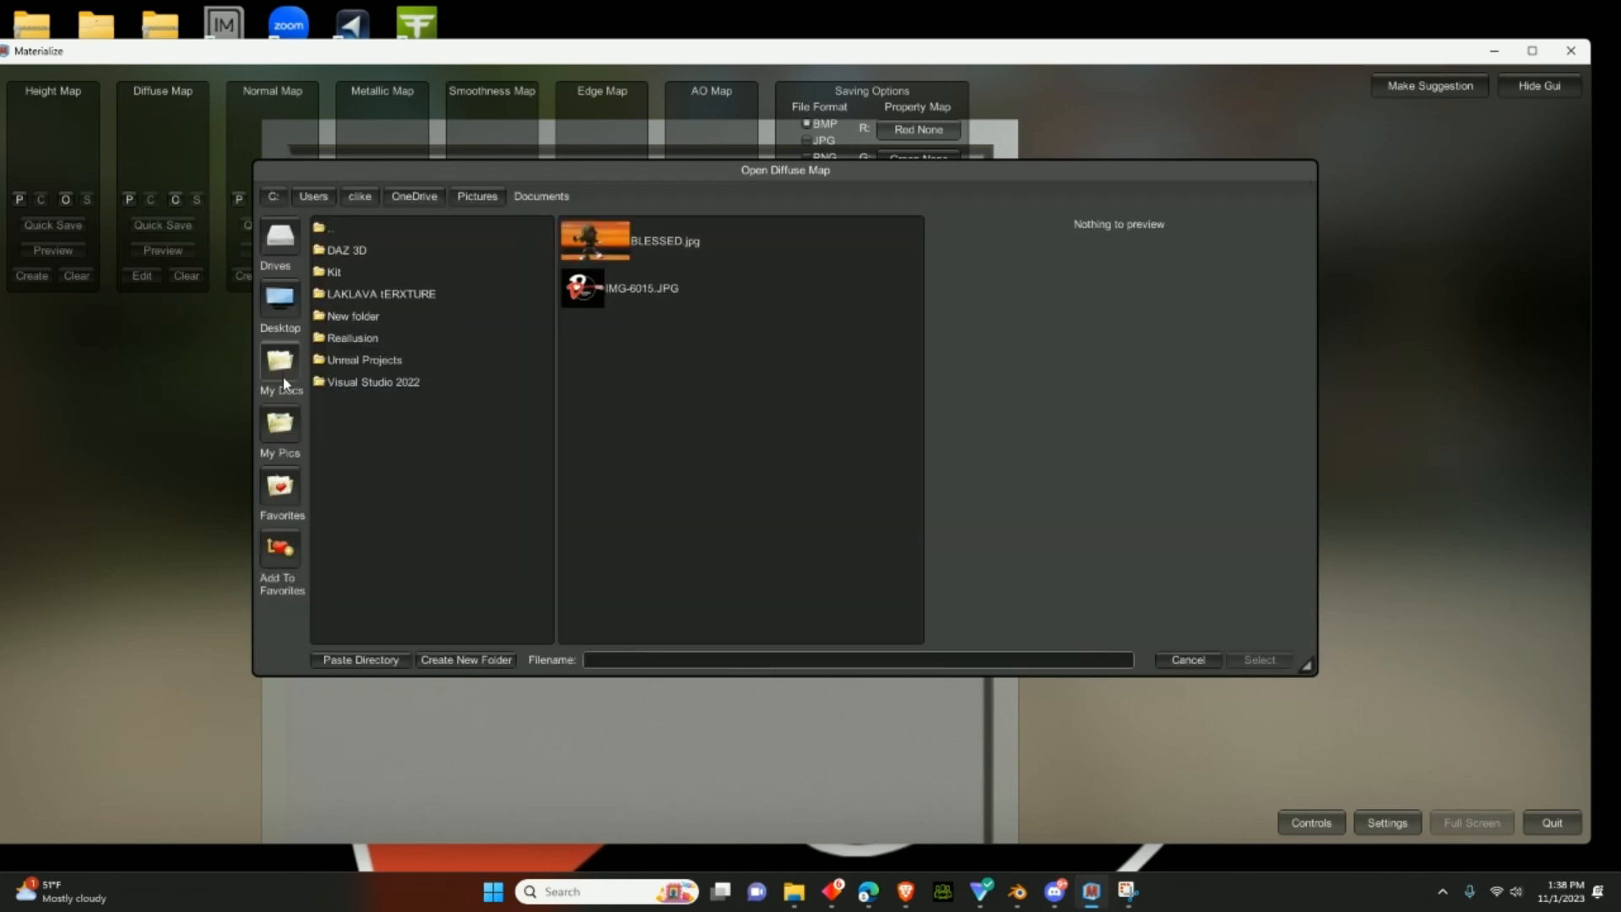
left_click(285, 422)
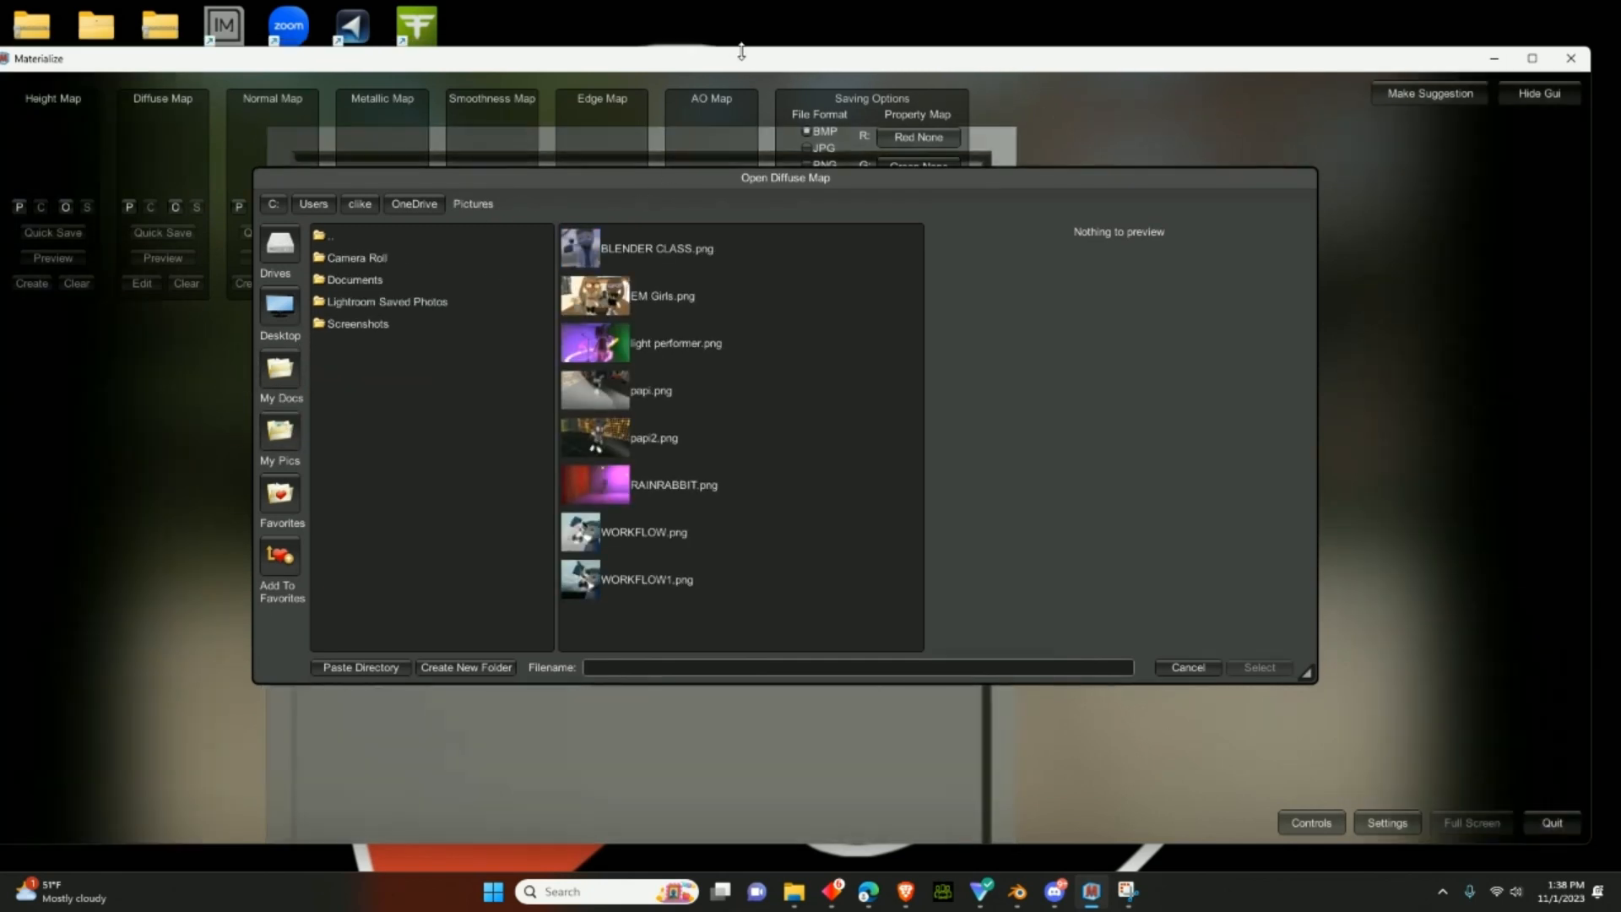
- Lower the Materialize window out of the way and move the cropped statue image from Downloads onto the desktop
left_click_drag(732, 39, 857, 488)
left_click(1406, 297)
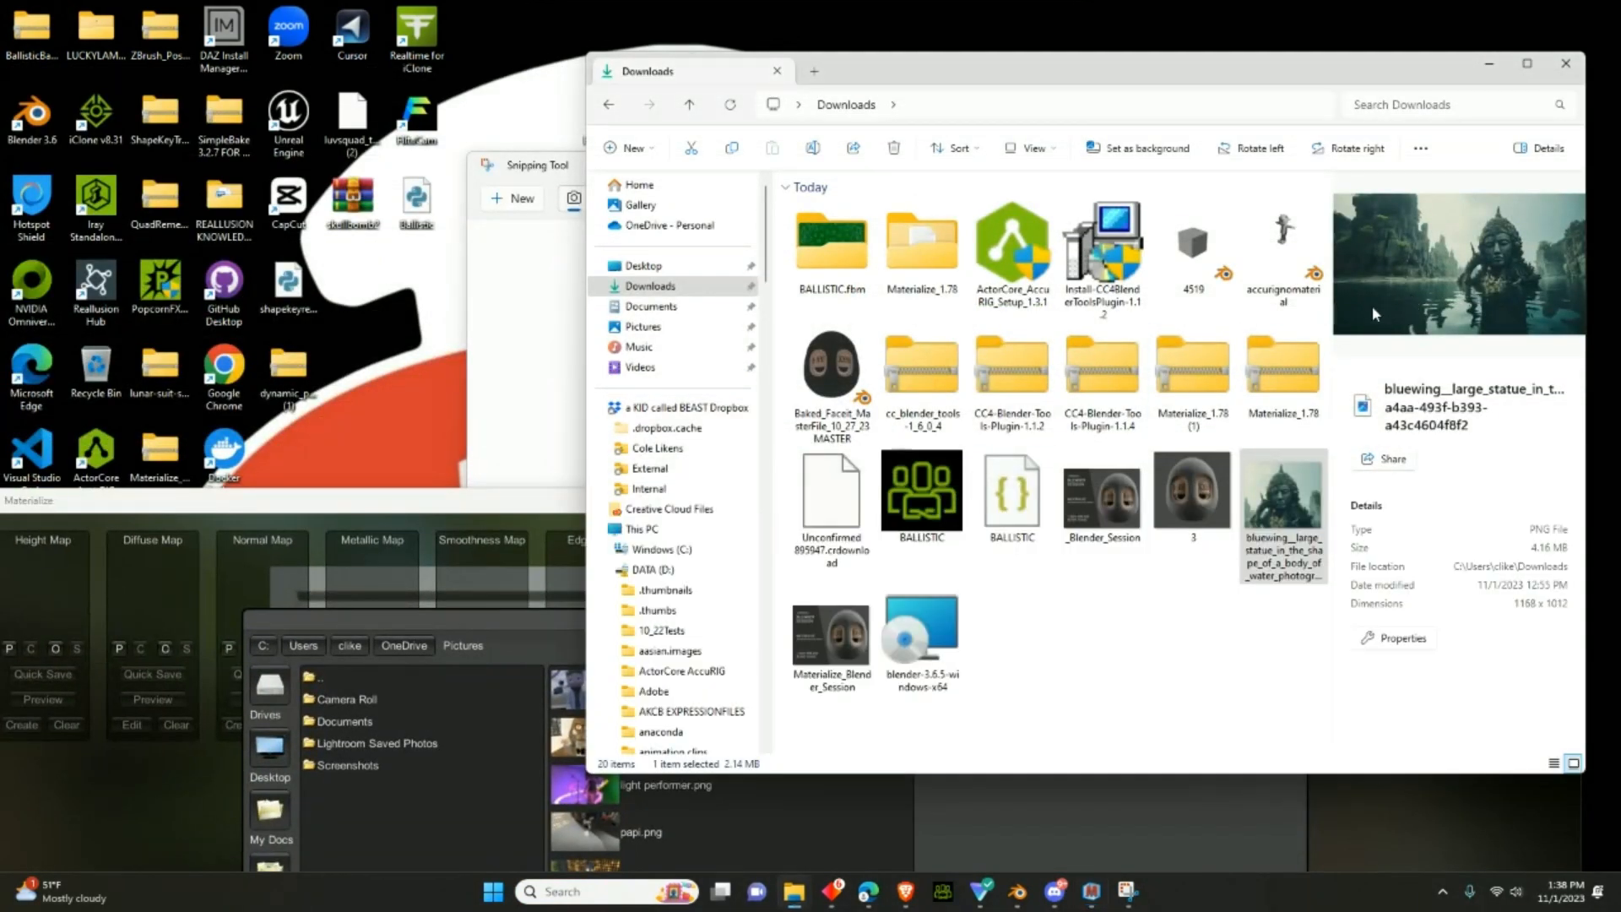
left_click_drag(1270, 523, 475, 410)
left_click(491, 623)
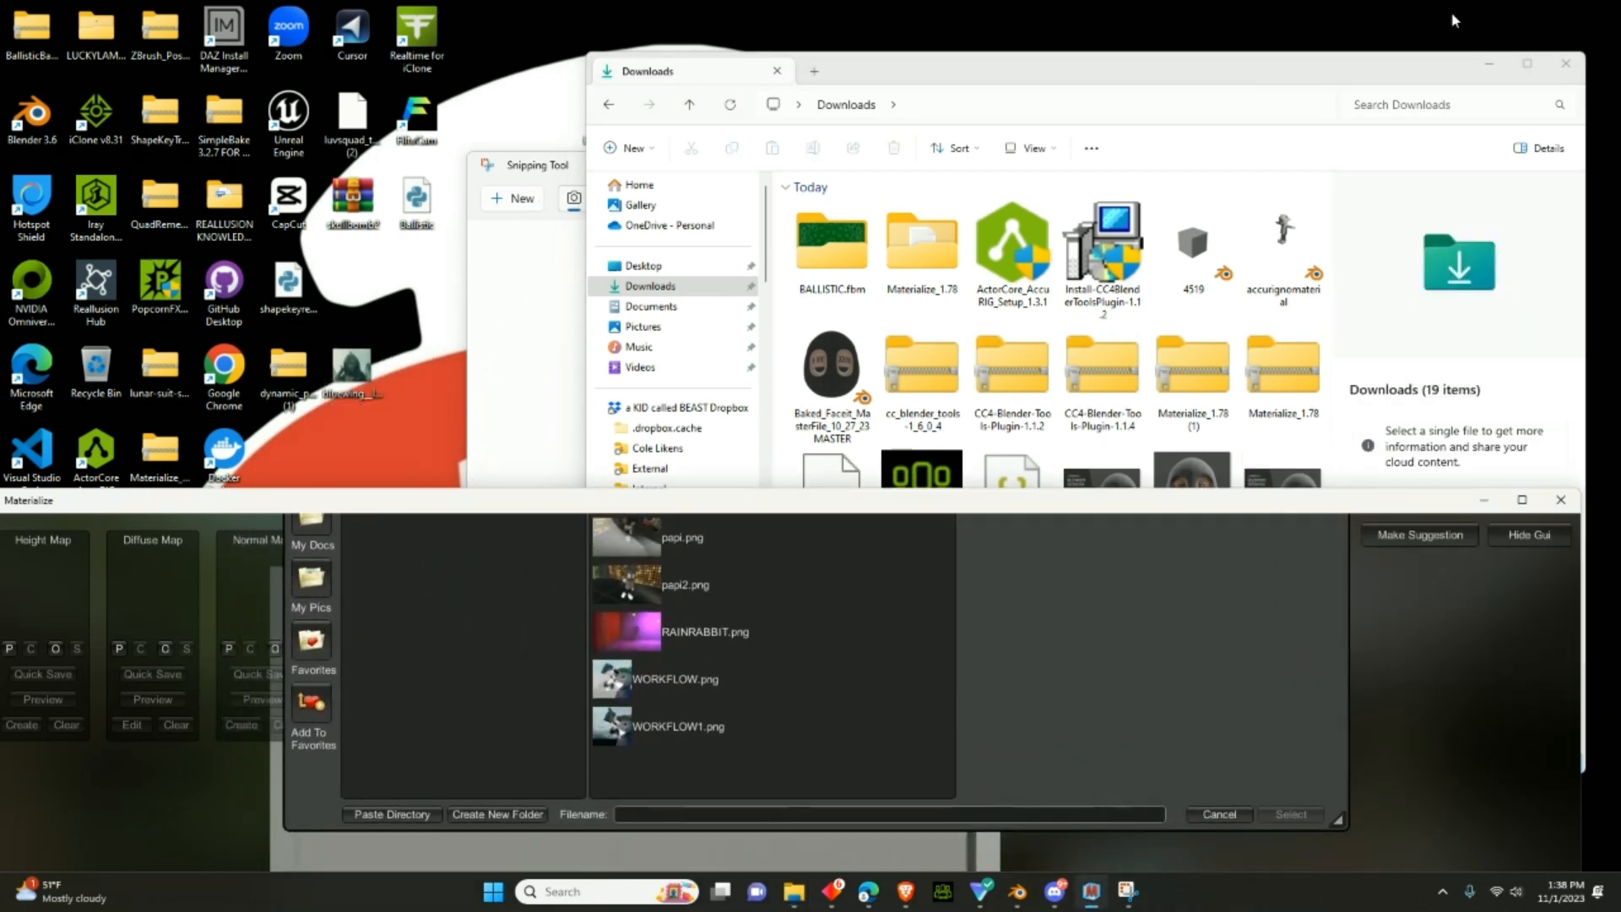
- Minimize File Explorer and Snipping Tool, and load the statue image from the desktop as Materialize's diffuse map
left_click(1490, 66)
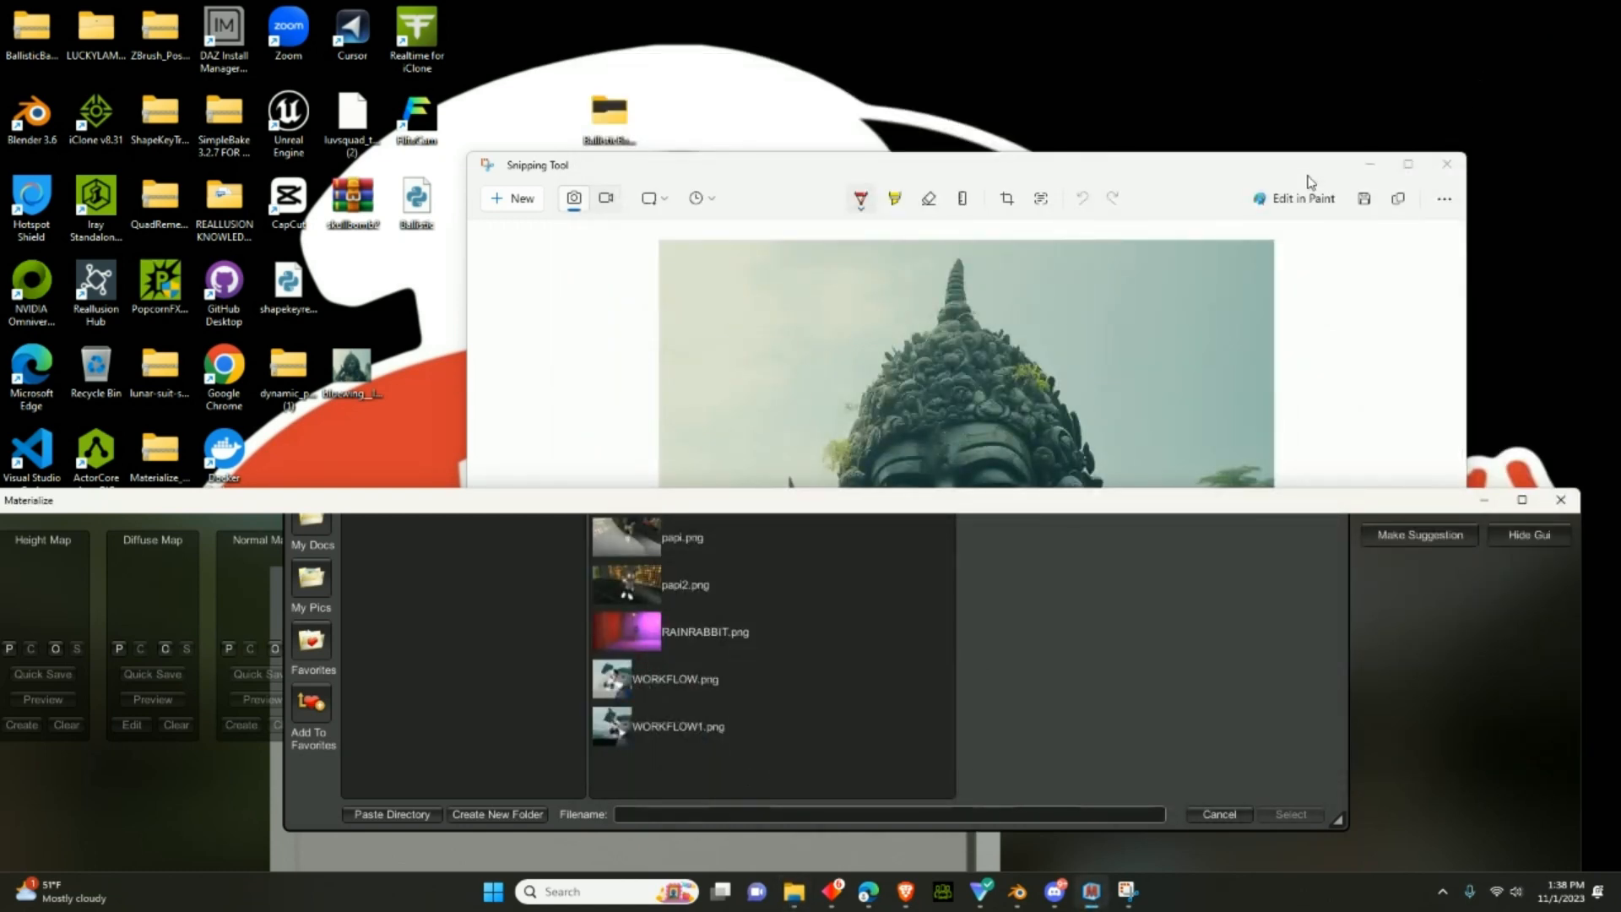
left_click(1369, 167)
left_click_drag(750, 500, 857, 57)
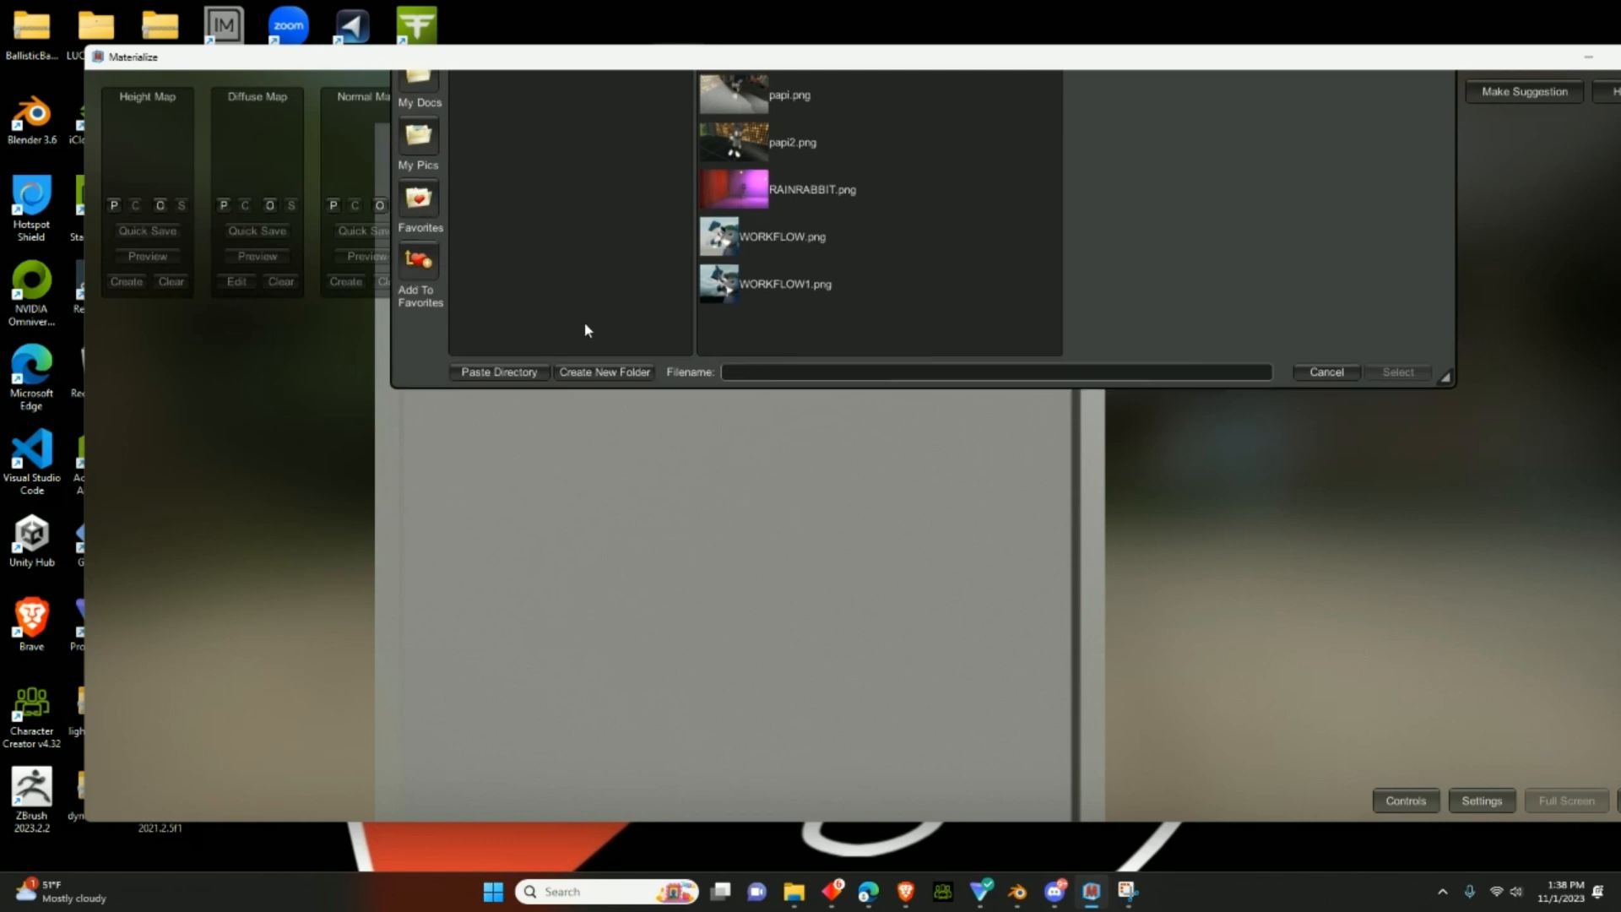
left_click_drag(582, 329, 598, 610)
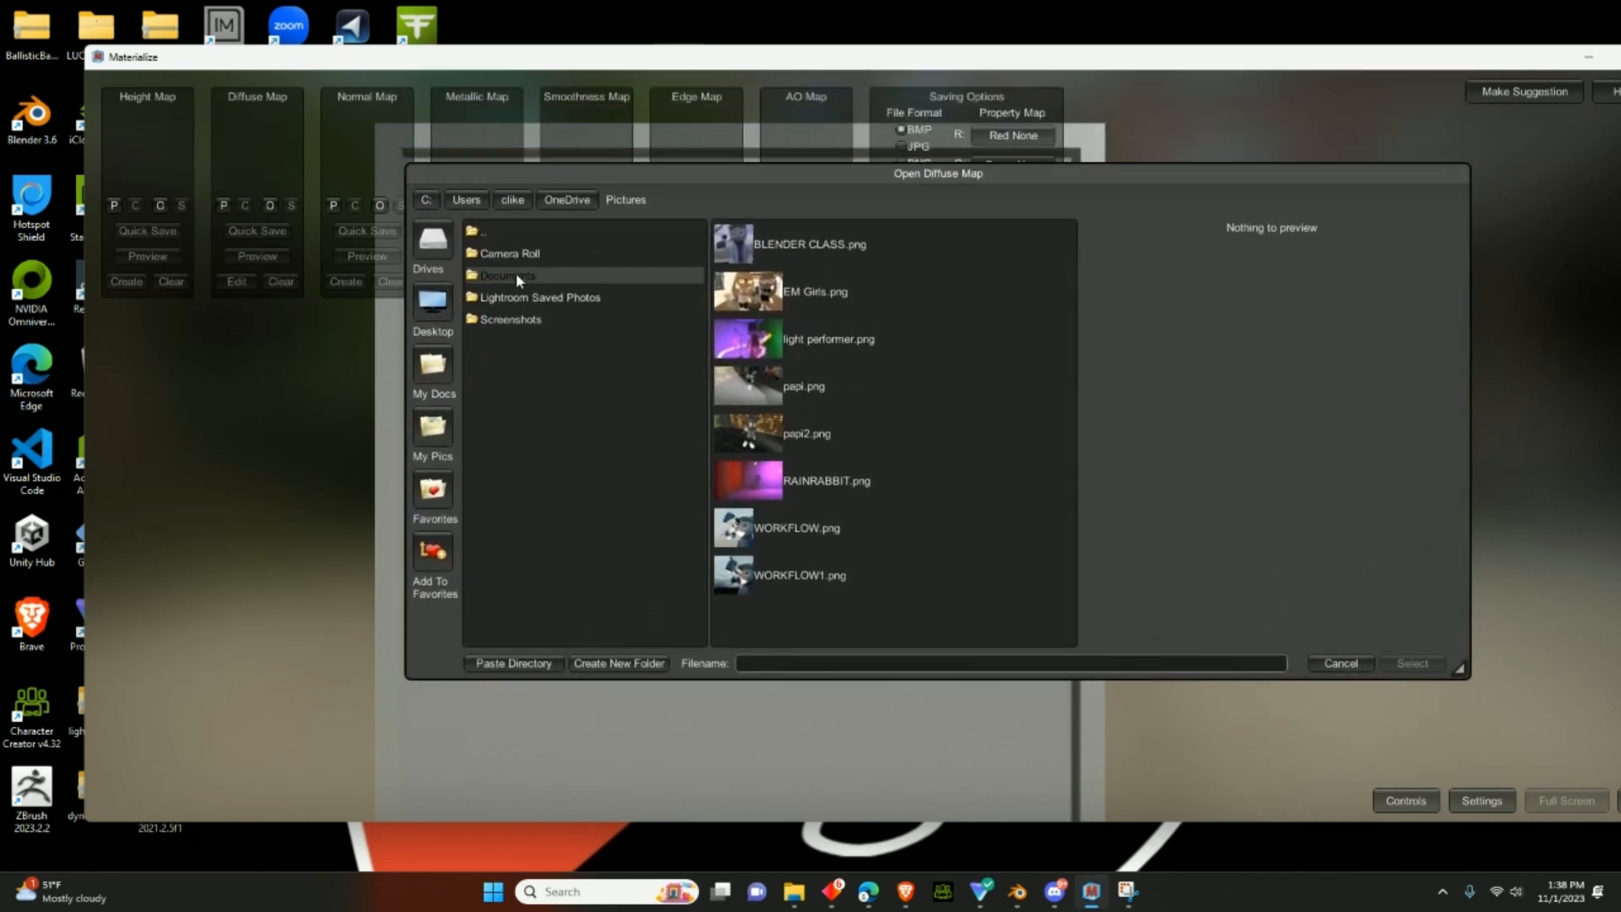
left_click(434, 302)
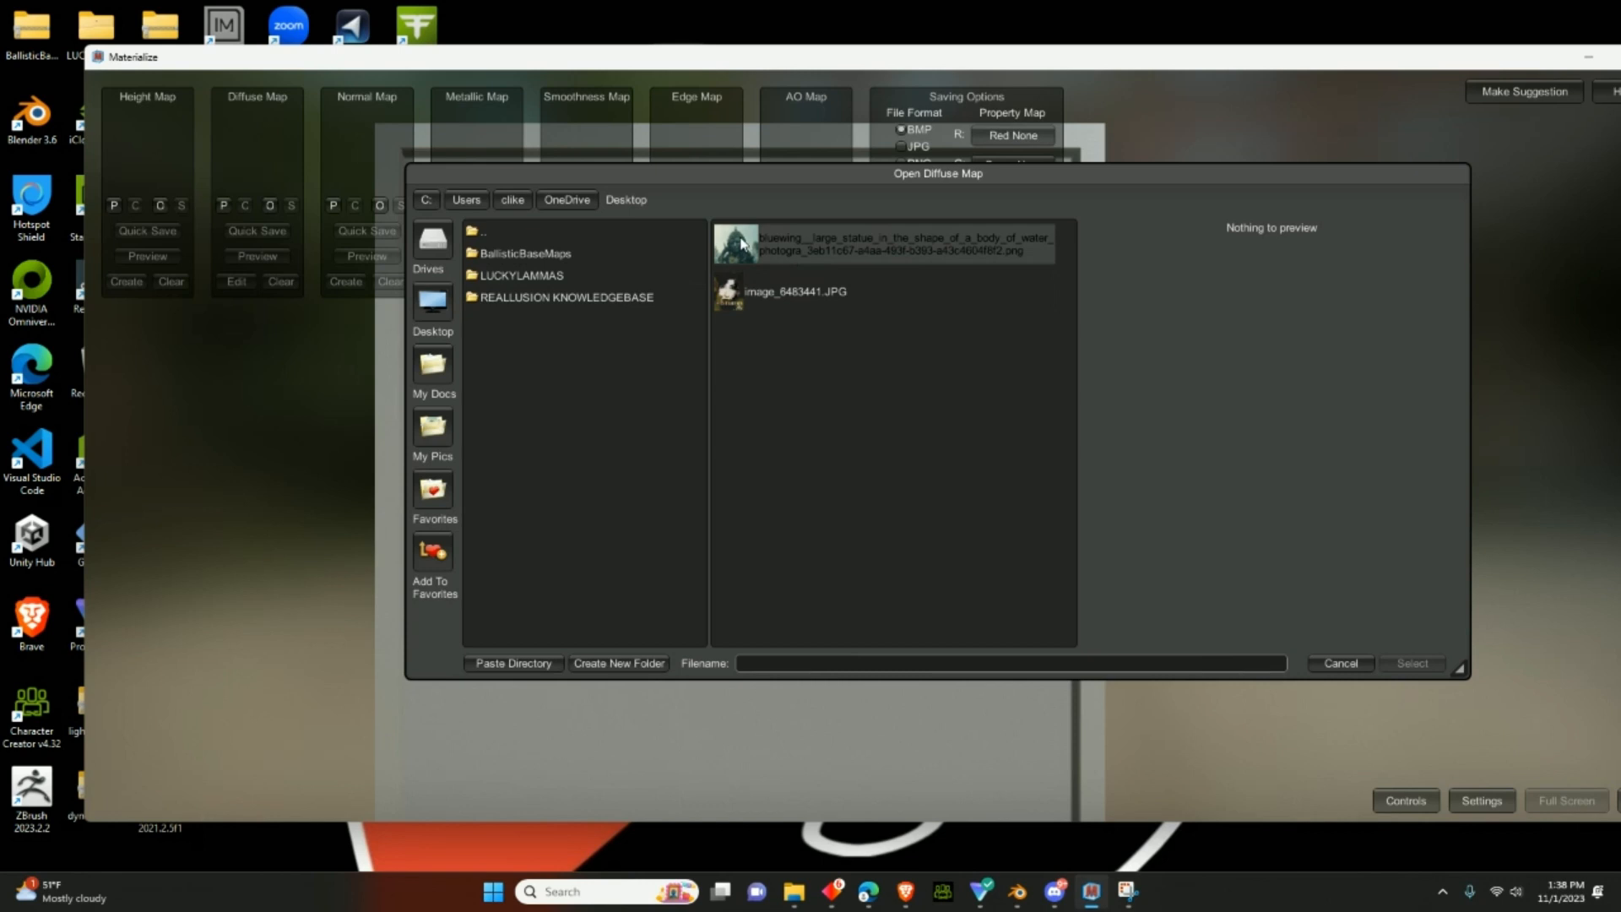
left_click(741, 244)
left_click(1412, 663)
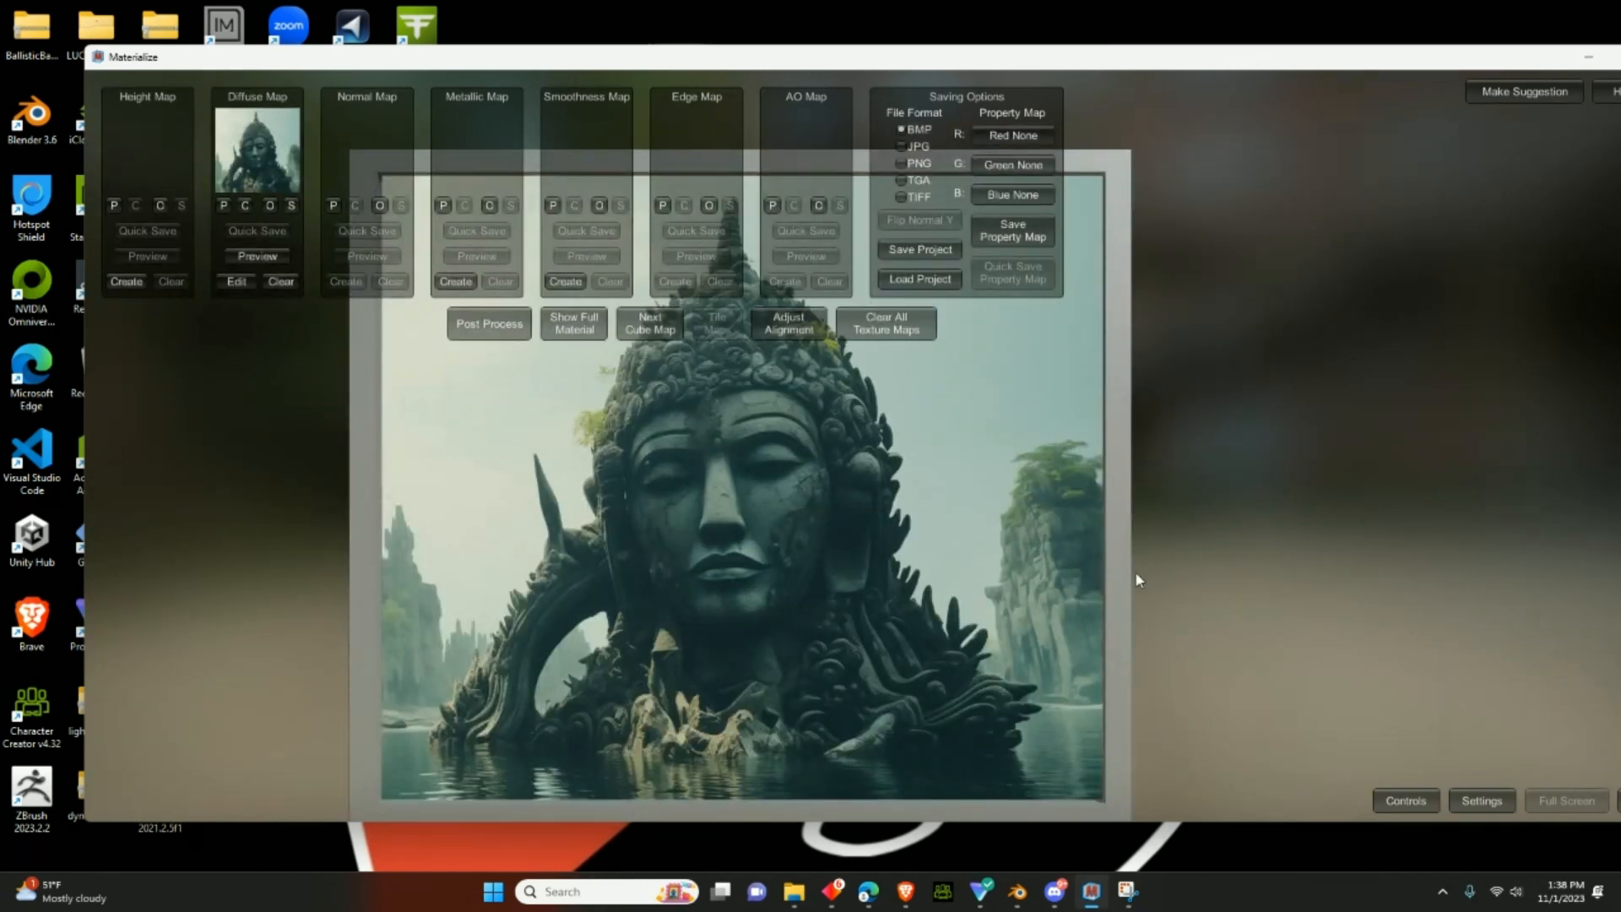
- Open the diffuse map's edit settings and compare the original and edited texture across the full range of the Diffuse Reveal Slider
left_click_drag(991, 636, 1046, 494)
right_click_drag(1048, 496, 1036, 435)
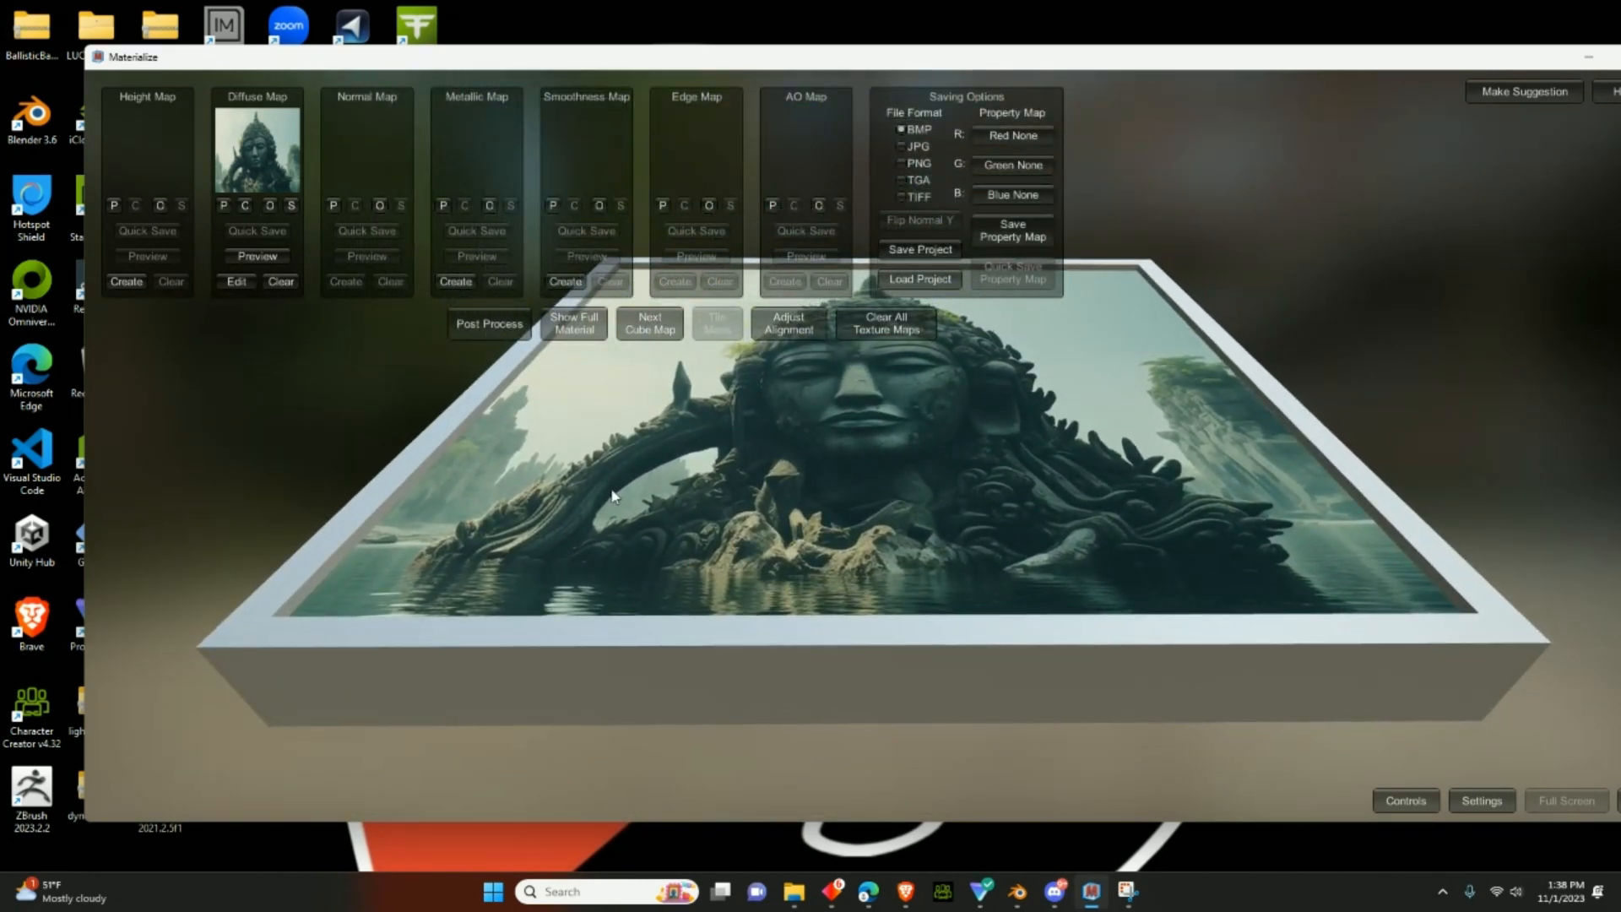
middle_click_drag(611, 489, 337, 350)
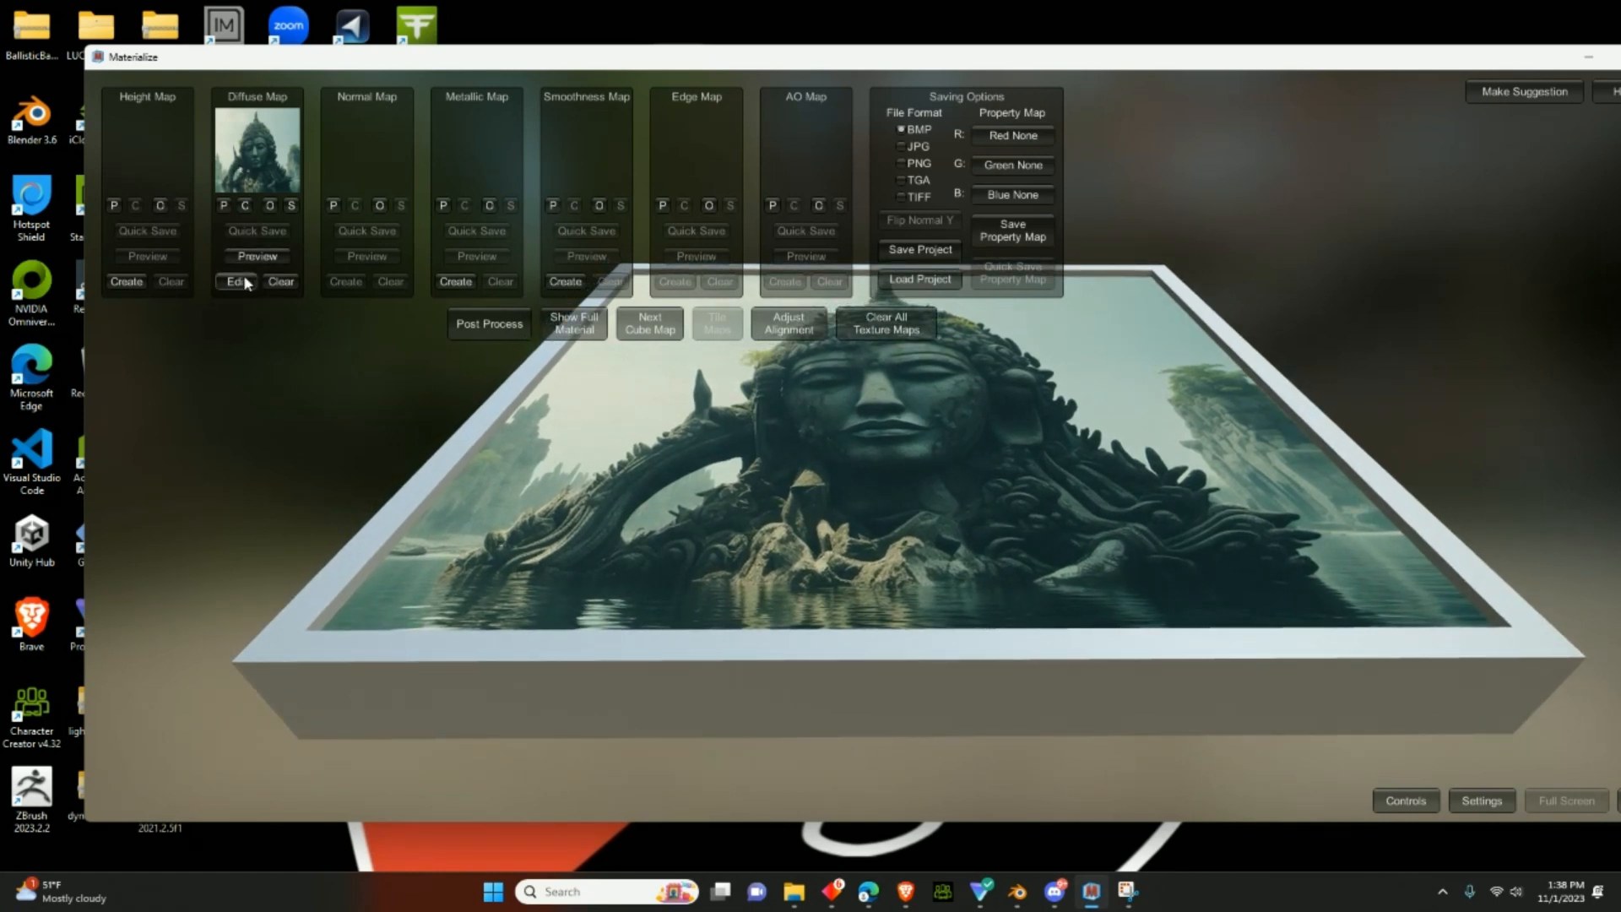
left_click(236, 281)
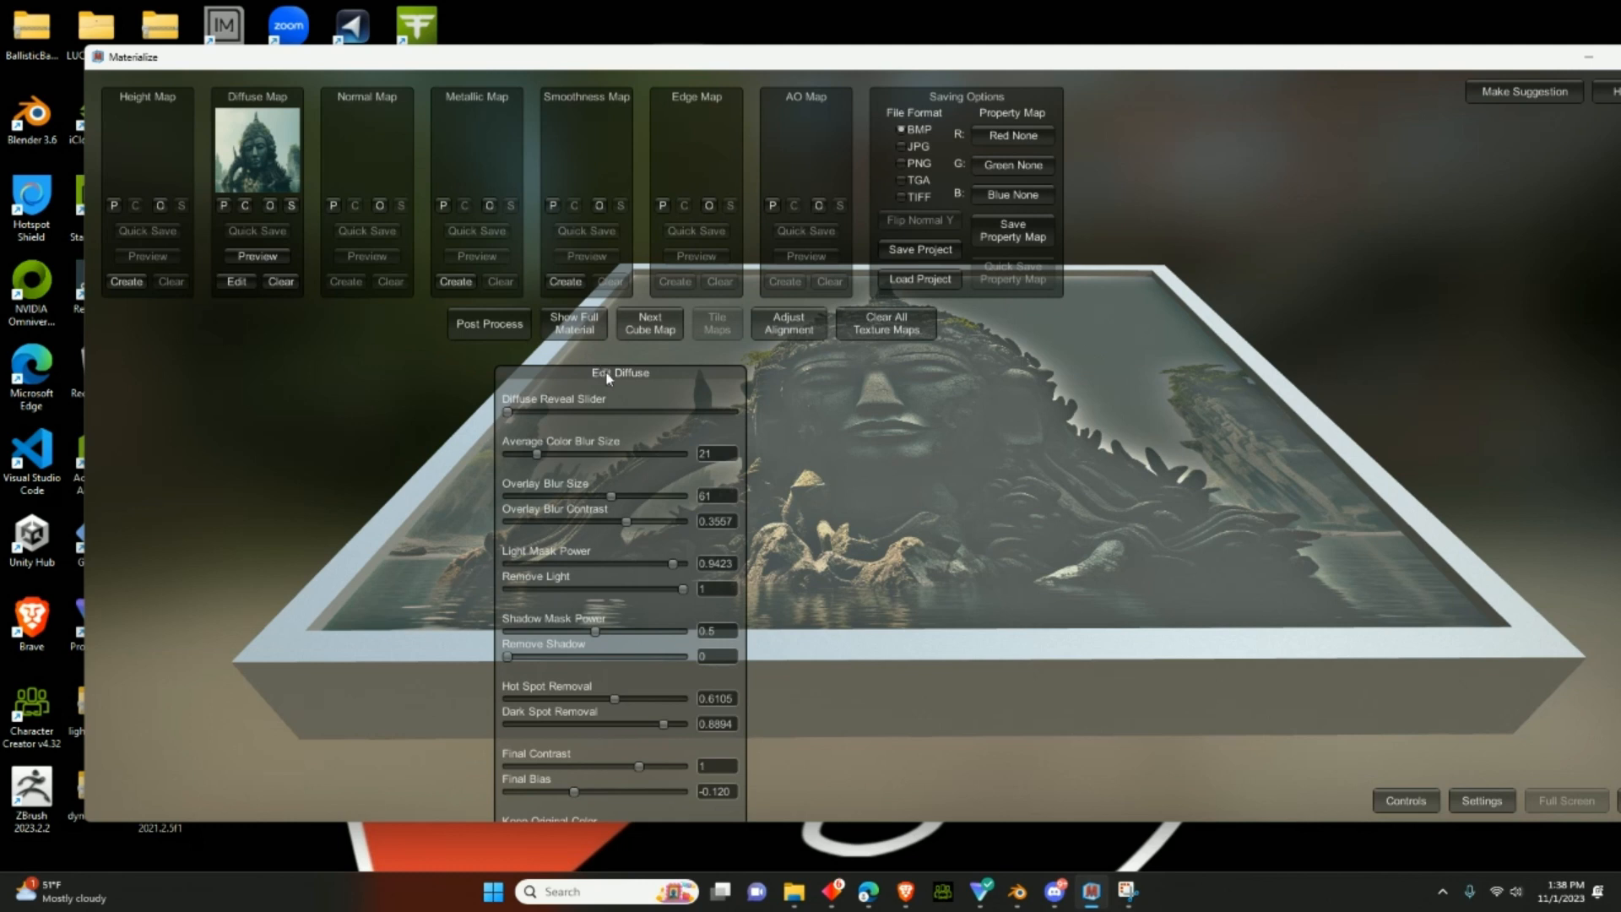
left_click_drag(608, 378, 345, 370)
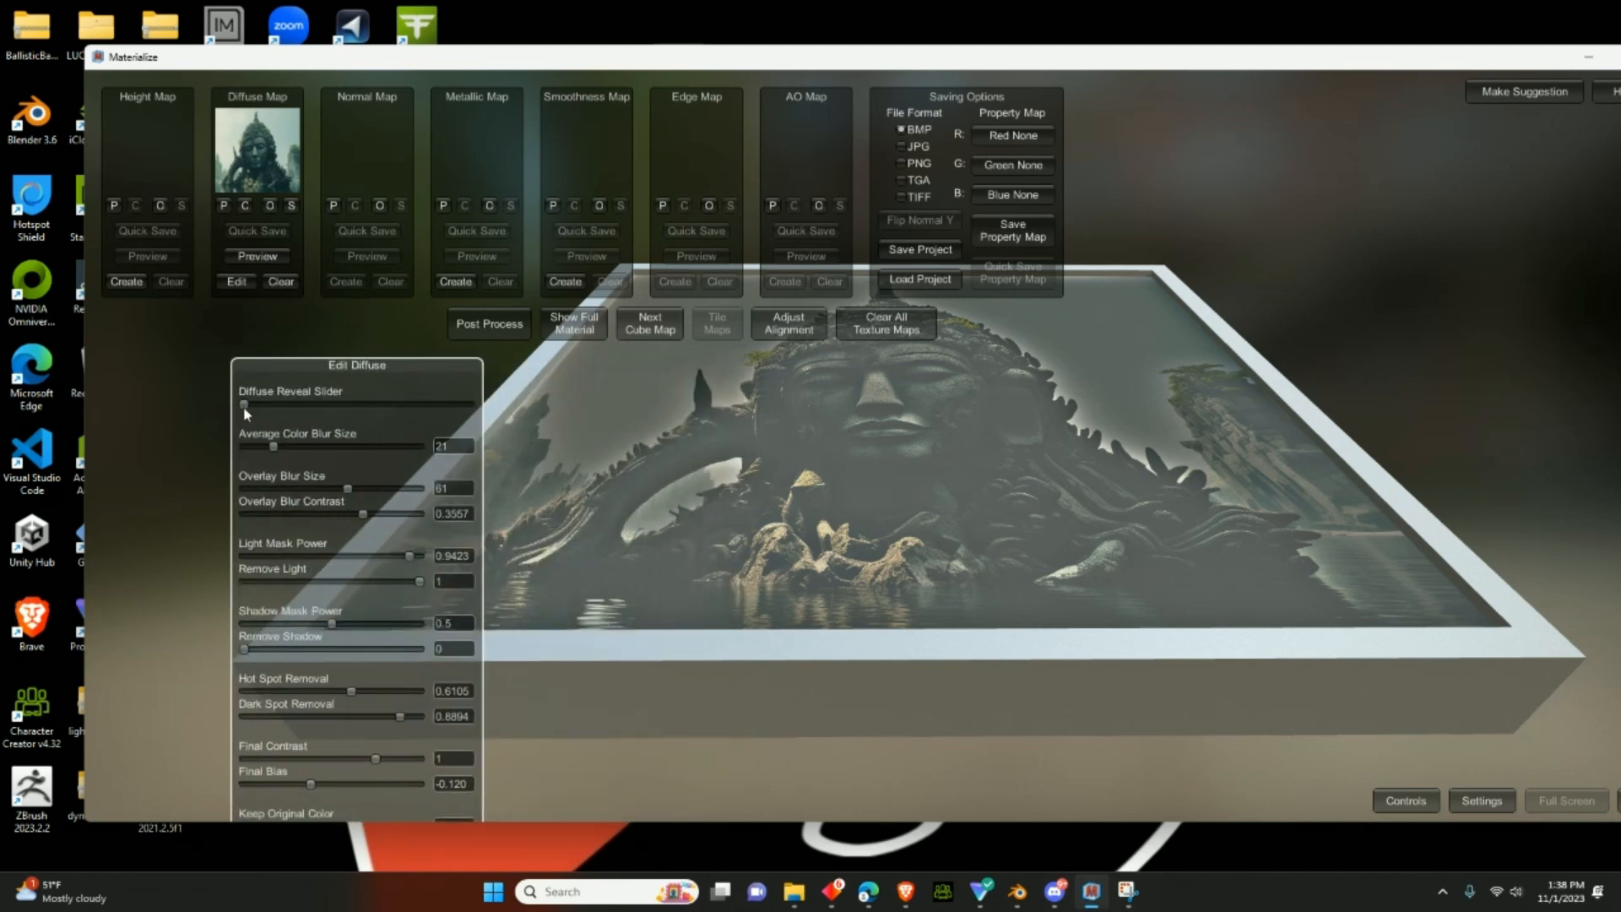
left_click_drag(241, 404, 519, 419)
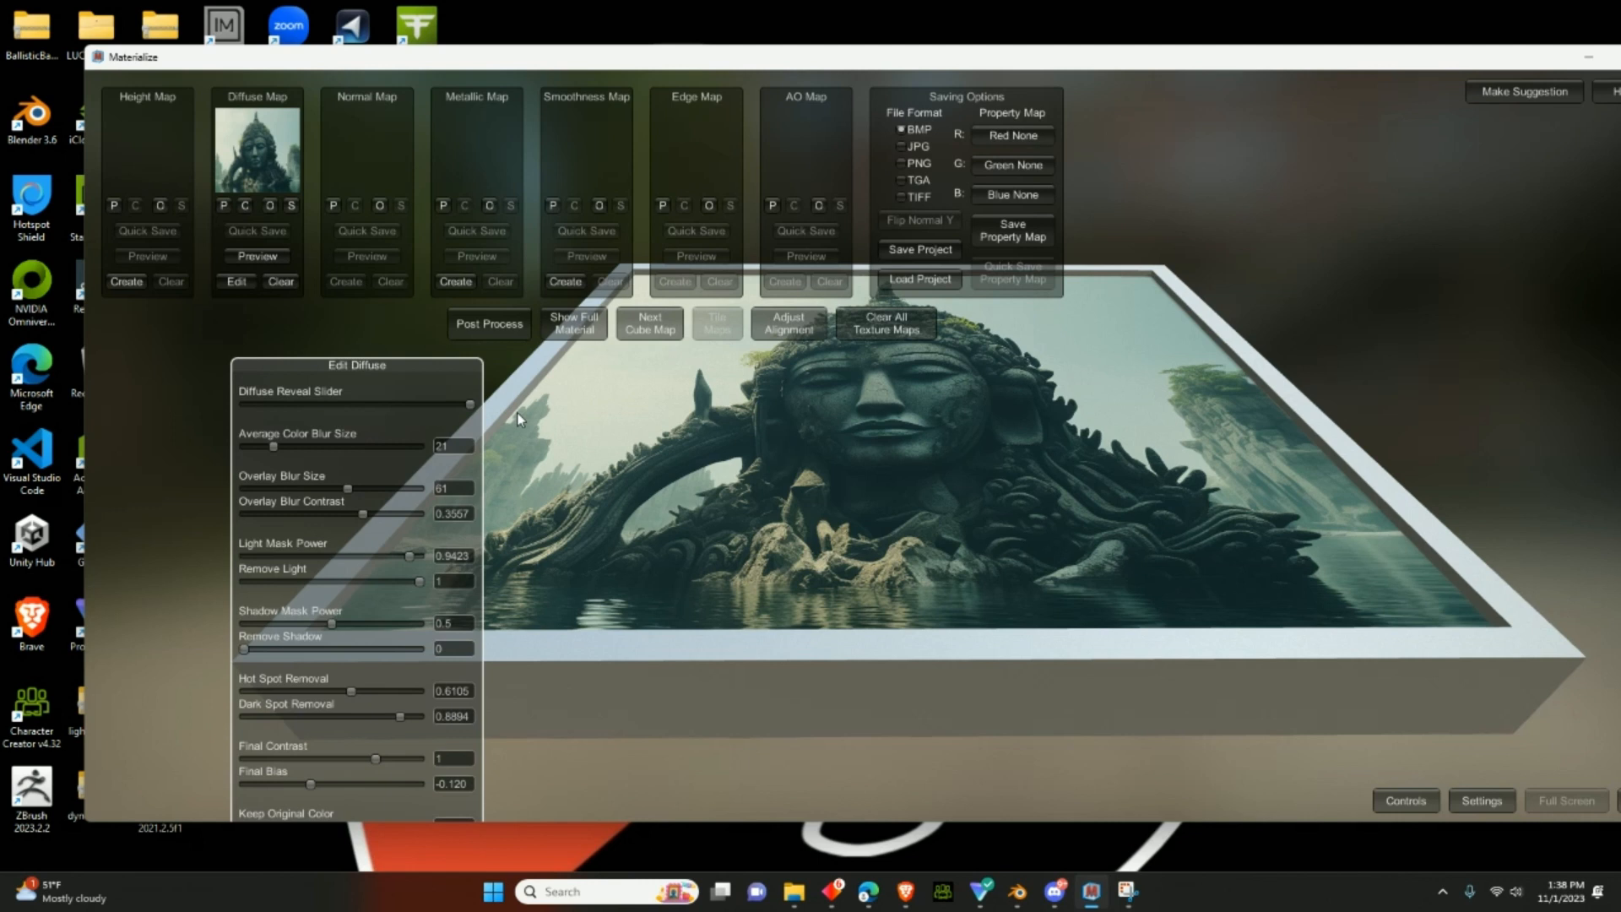
left_click_drag(470, 405, 209, 383)
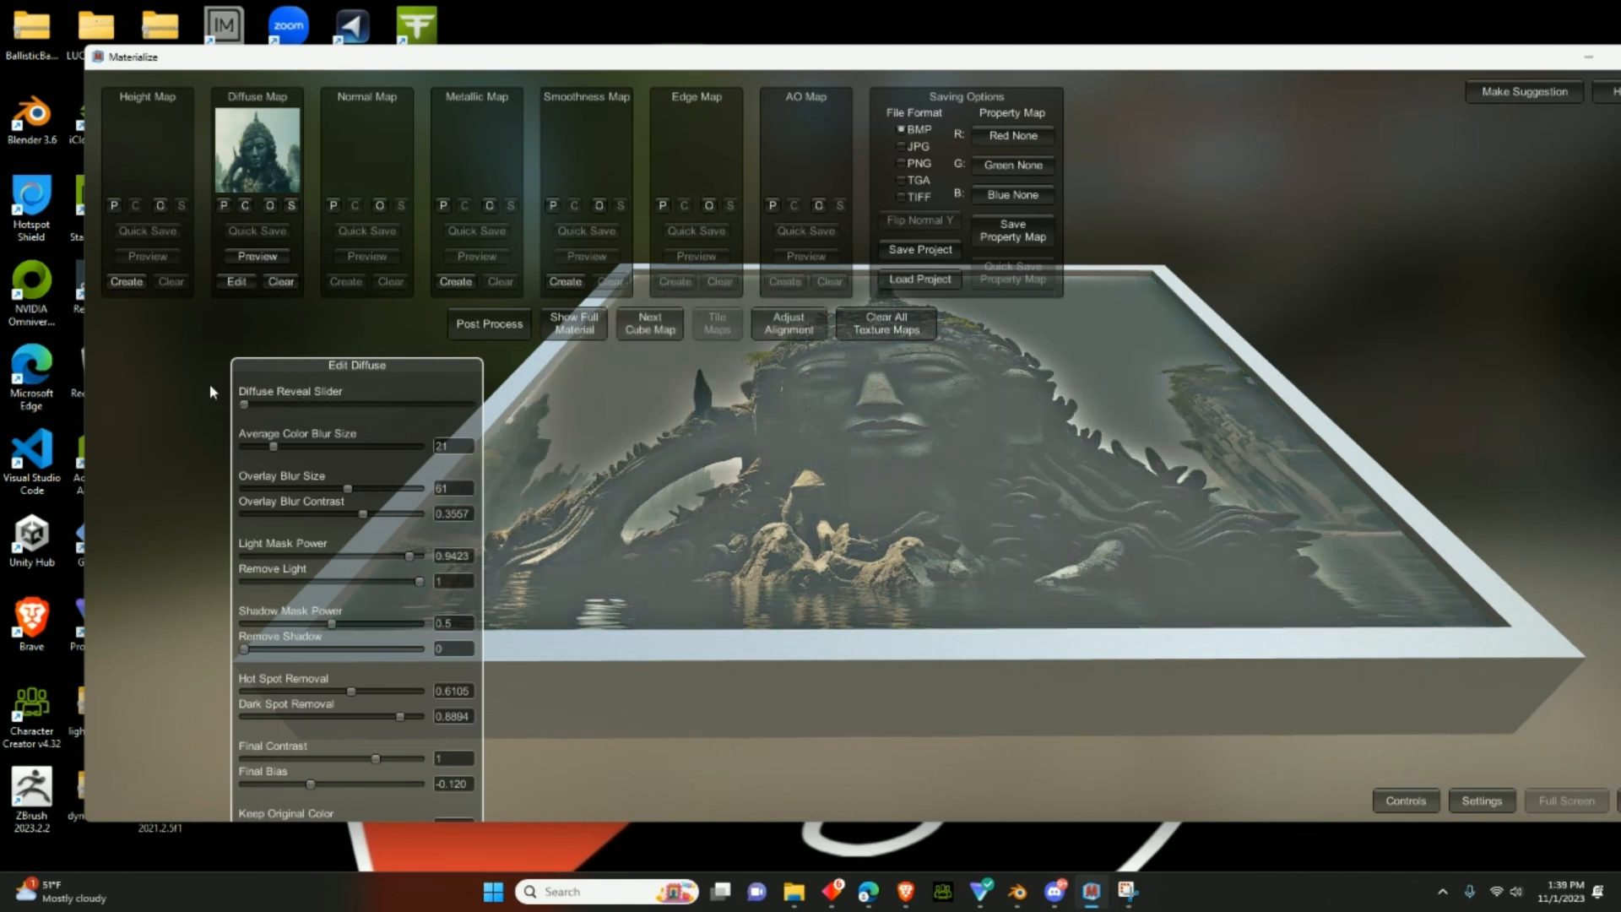
- Set Average Color Blur Size to 41, Overlay Blur Size to 32, Overlay Blur Contrast to 0.5096, Light Mask Power to 0.4471 and Remove Light to 0.8653
left_click_drag(273, 453, 342, 447)
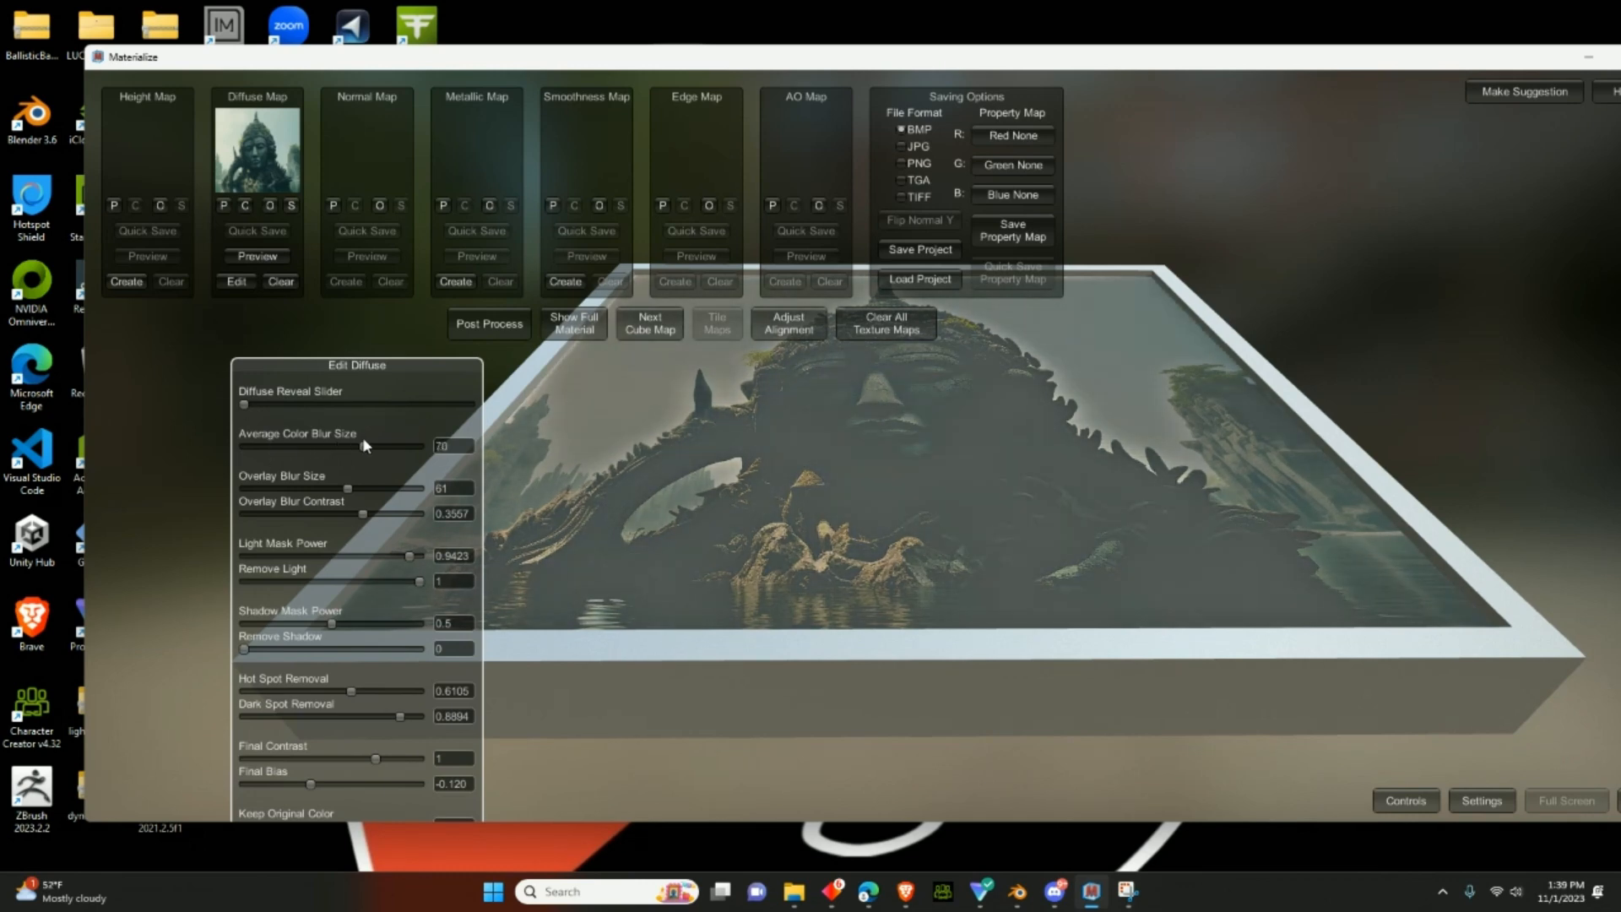
right_click_drag(809, 556, 819, 616)
left_click_drag(342, 447, 368, 554)
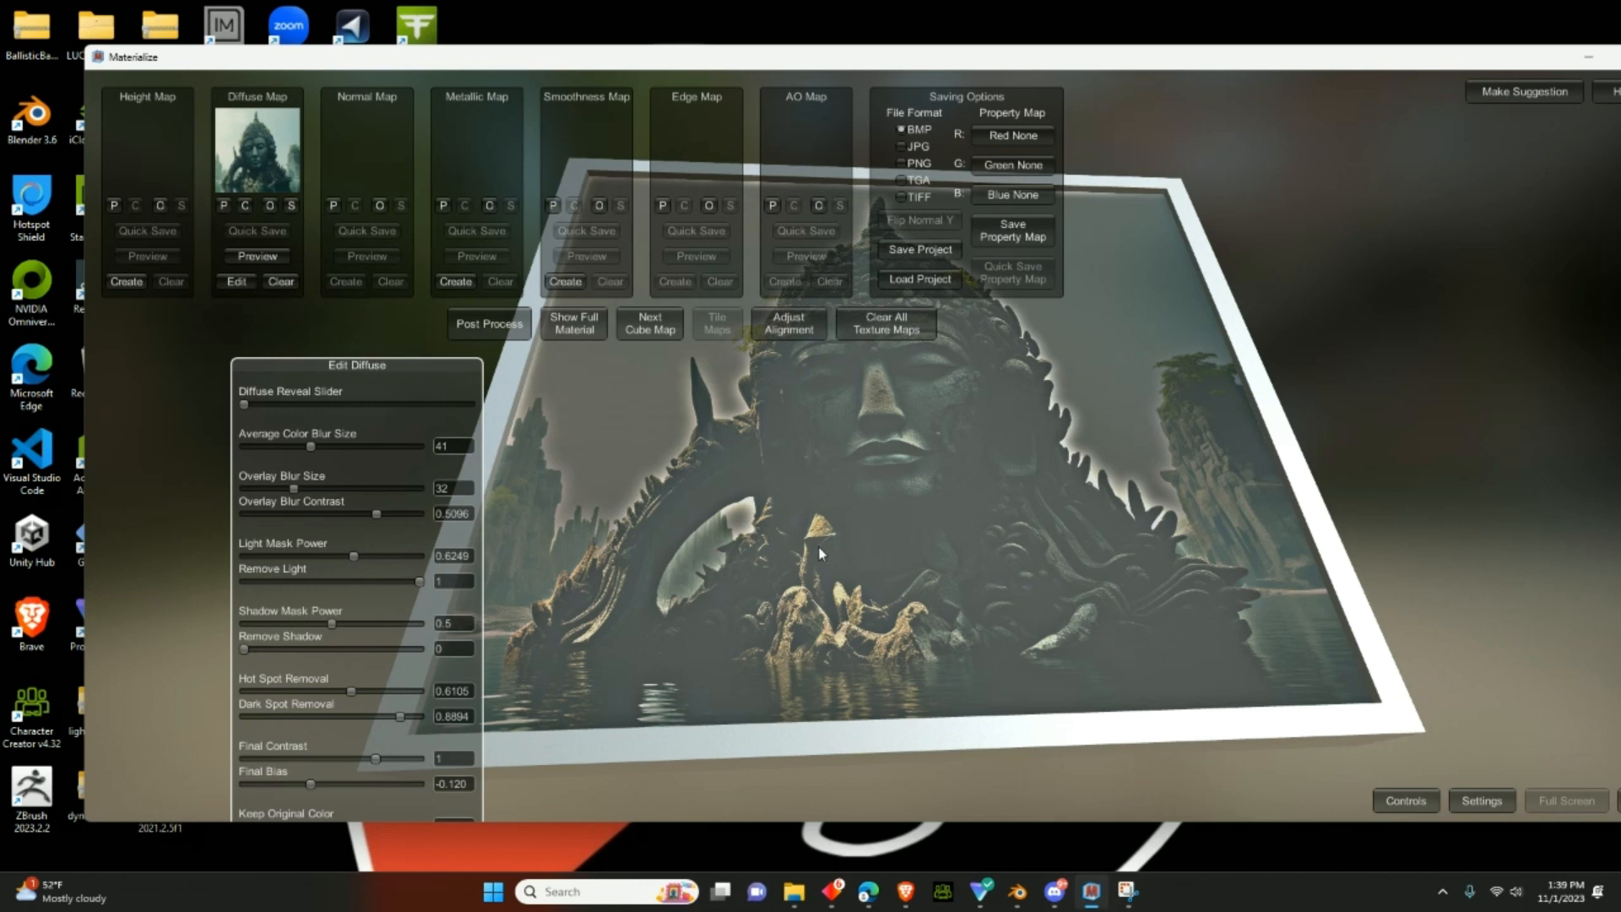
left_click_drag(419, 582, 329, 547)
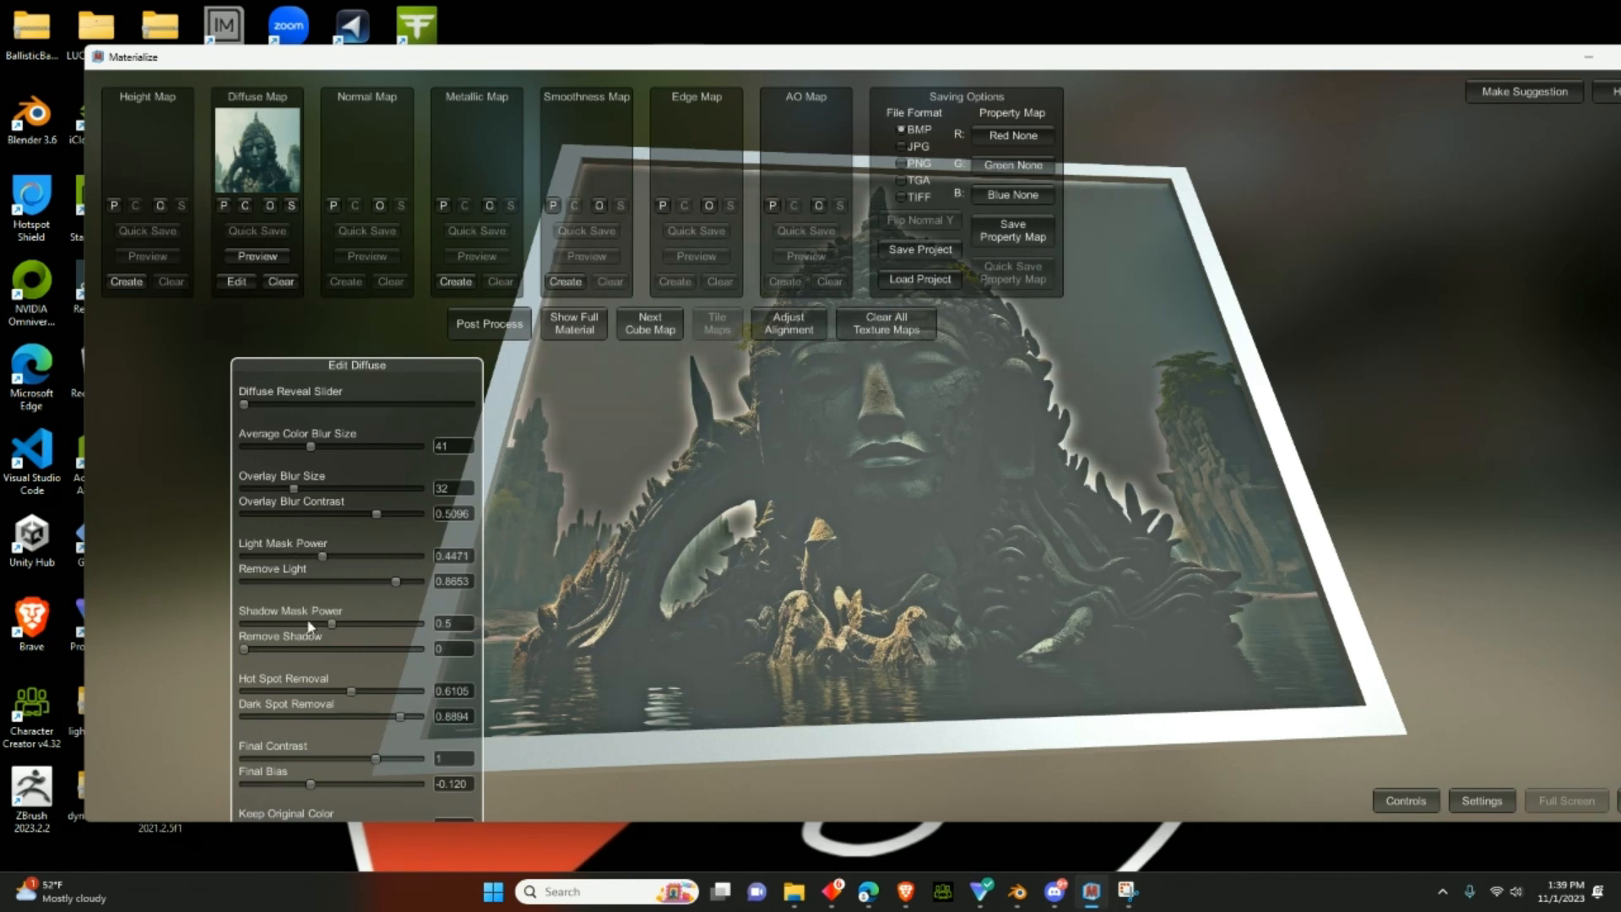
- Set the diffuse edit's Remove Shadow to 0.6730, Hot Spot Removal to 0.6490 and Dark Spot Removal to 0.7163
left_click_drag(244, 650, 388, 642)
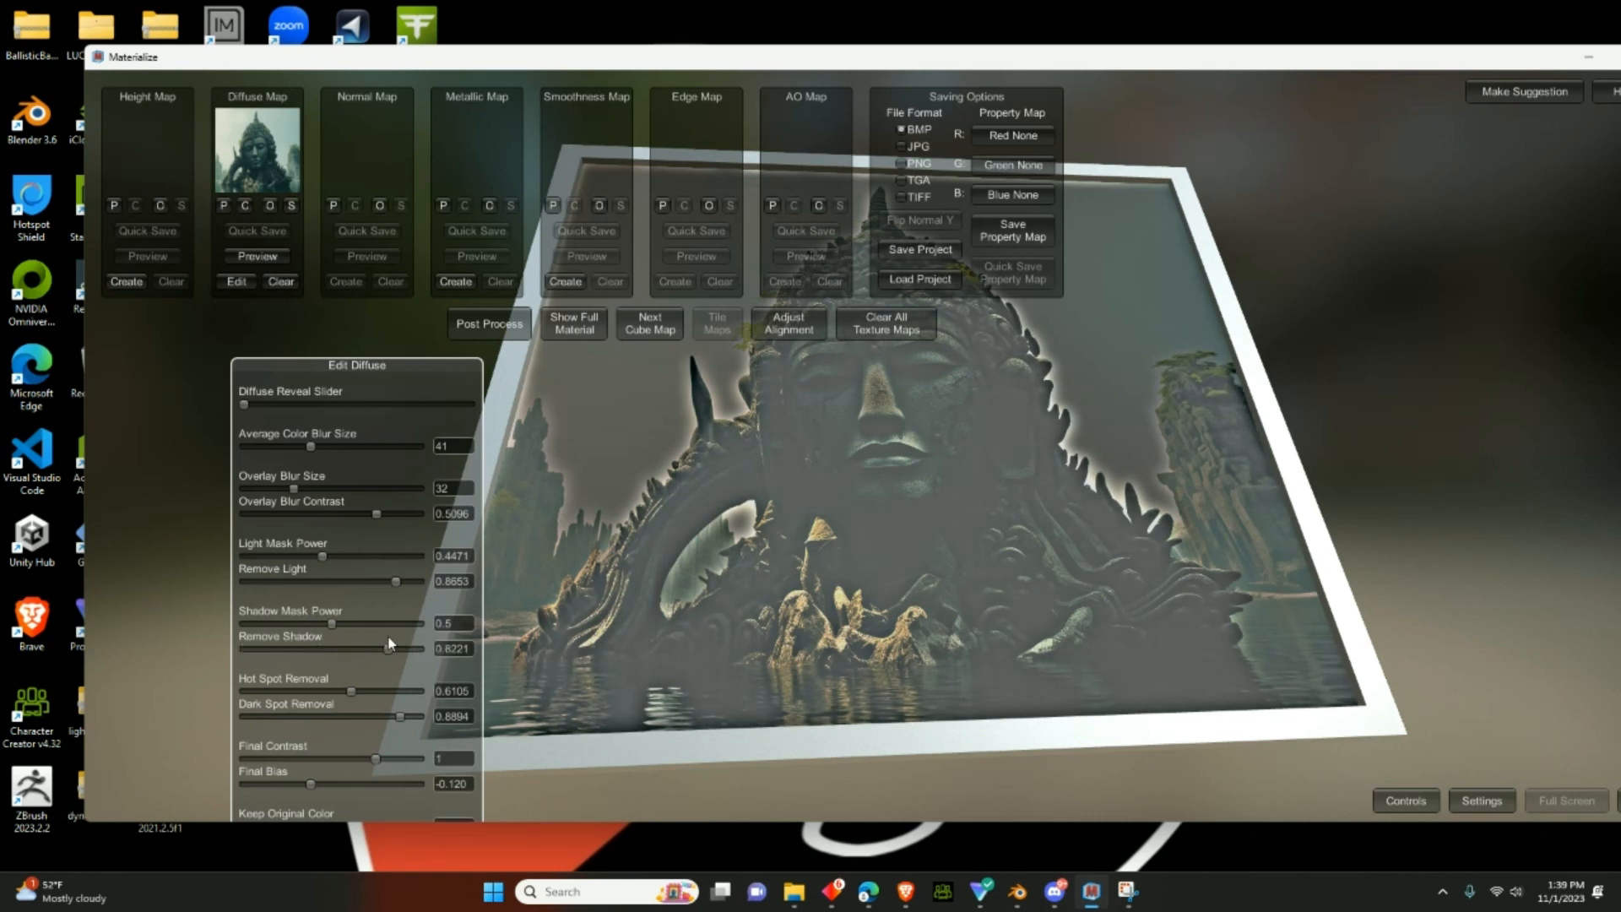
mouse_move(353, 699)
left_mouse_down()
mouse_move(279, 682)
mouse_move(424, 673)
mouse_move(357, 669)
mouse_move(312, 716)
mouse_move(297, 715)
mouse_move(388, 715)
mouse_move(443, 685)
mouse_move(370, 686)
left_mouse_up()
right_click_drag(775, 500, 782, 527)
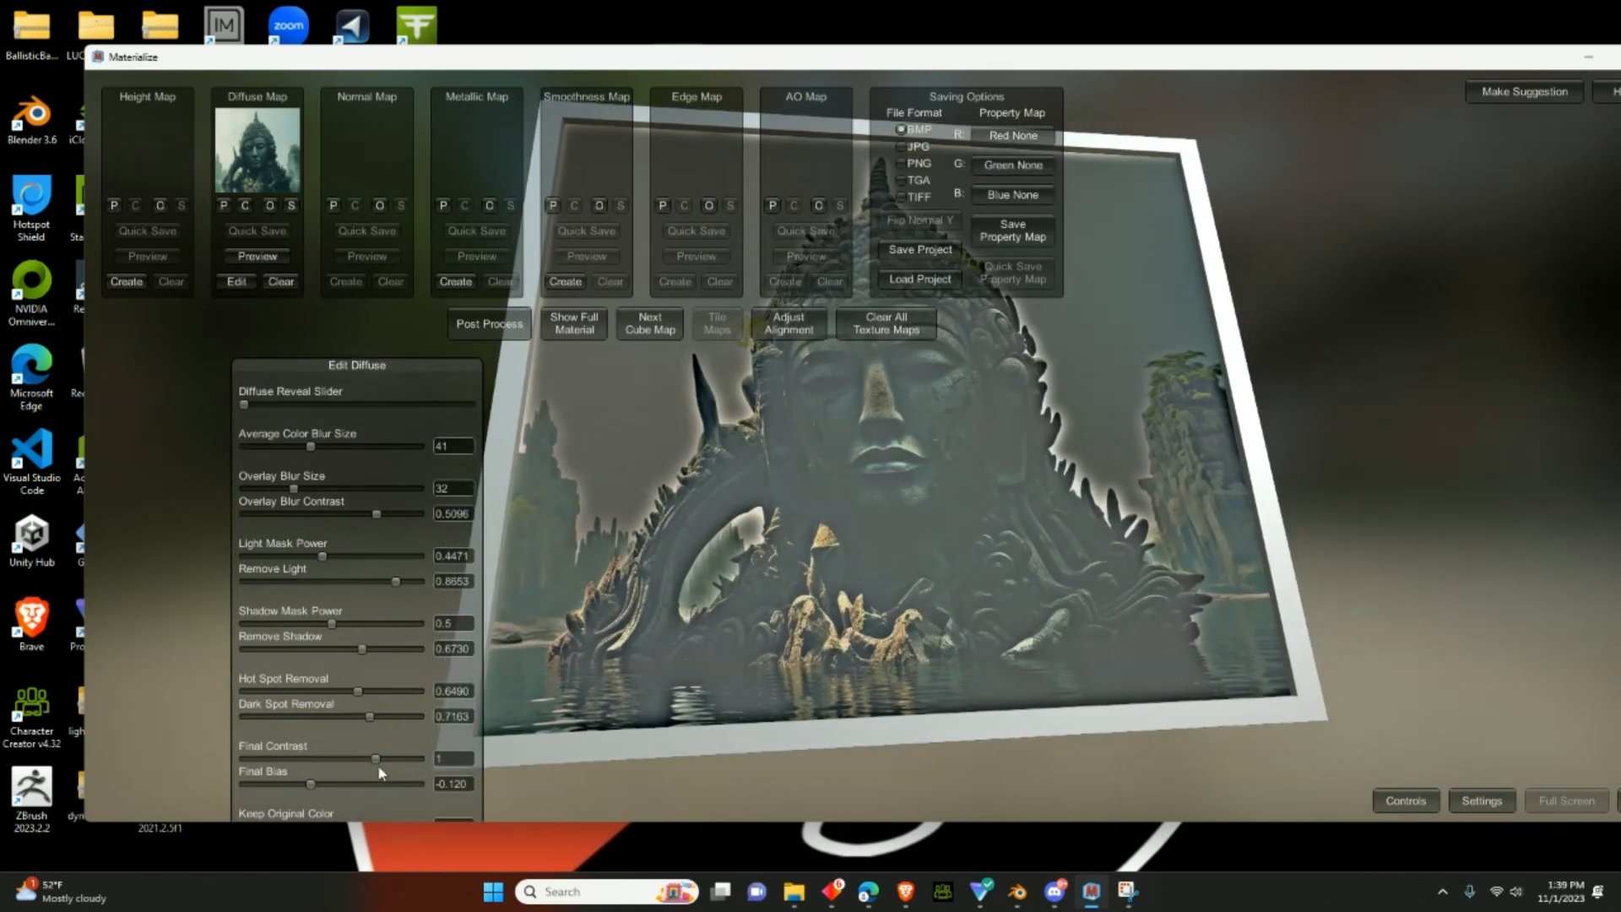
- Set Final Contrast to 1.5192, Final Bias to -0.129 and Keep Original Color to 0.5288, and apply the edited texture as the diffuse map
left_click_drag(376, 759, 408, 751)
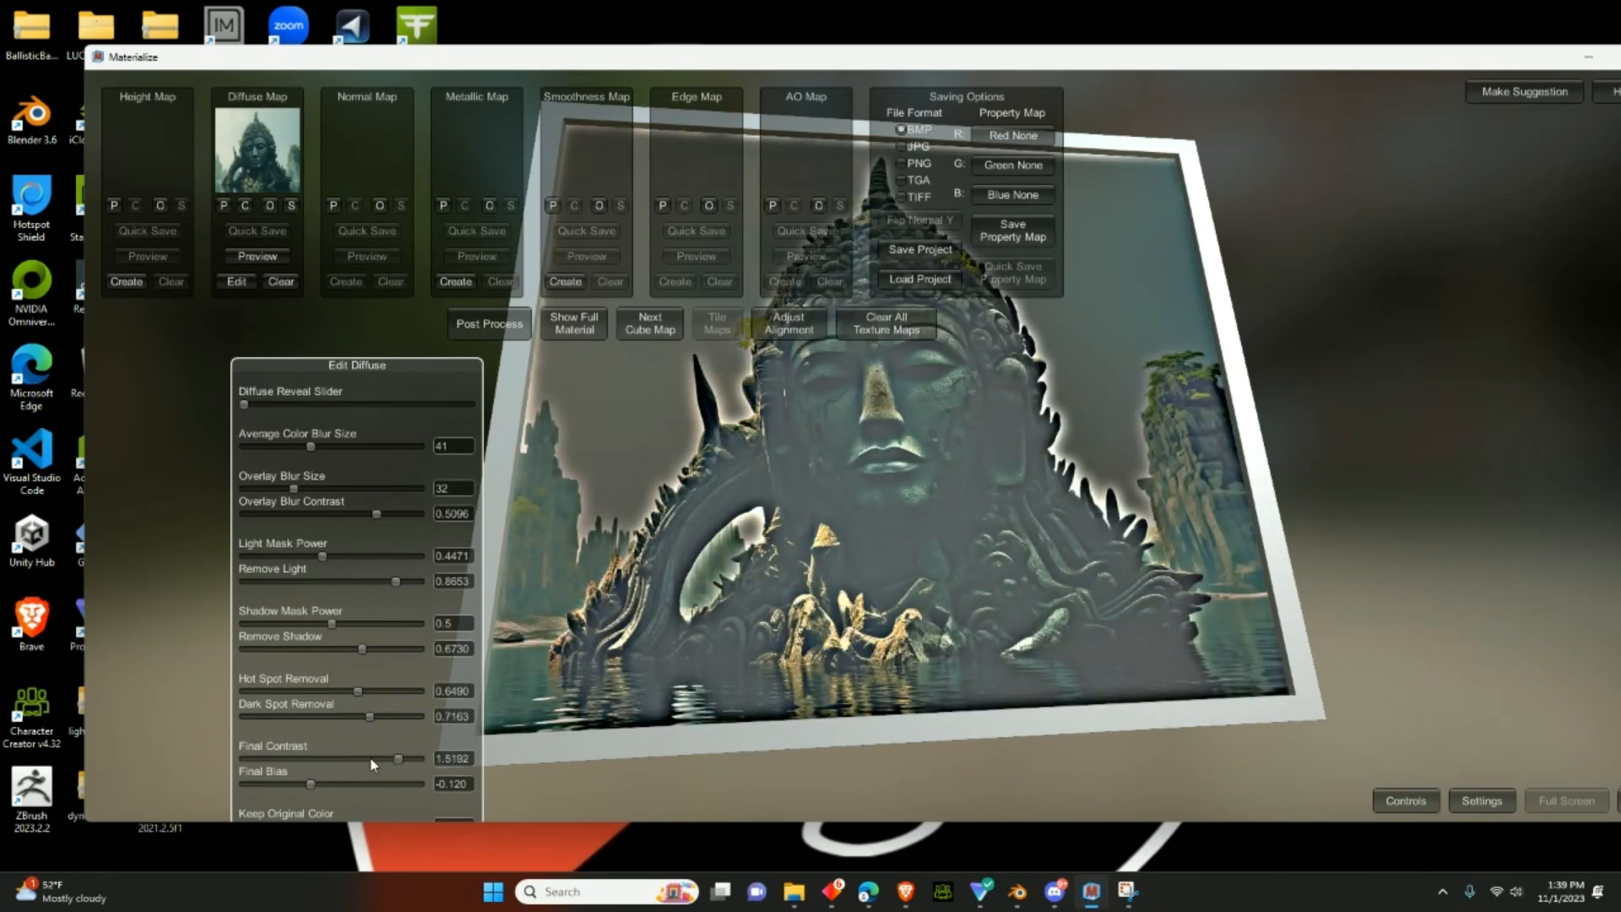
mouse_move(312, 784)
left_mouse_down()
mouse_move(378, 780)
mouse_move(286, 777)
mouse_move(305, 779)
left_mouse_up()
left_click_drag(355, 369, 312, 218)
mouse_move(262, 676)
left_mouse_down()
mouse_move(350, 682)
mouse_move(300, 726)
mouse_move(353, 709)
mouse_move(248, 713)
mouse_move(301, 680)
mouse_move(203, 682)
mouse_move(271, 677)
left_mouse_up()
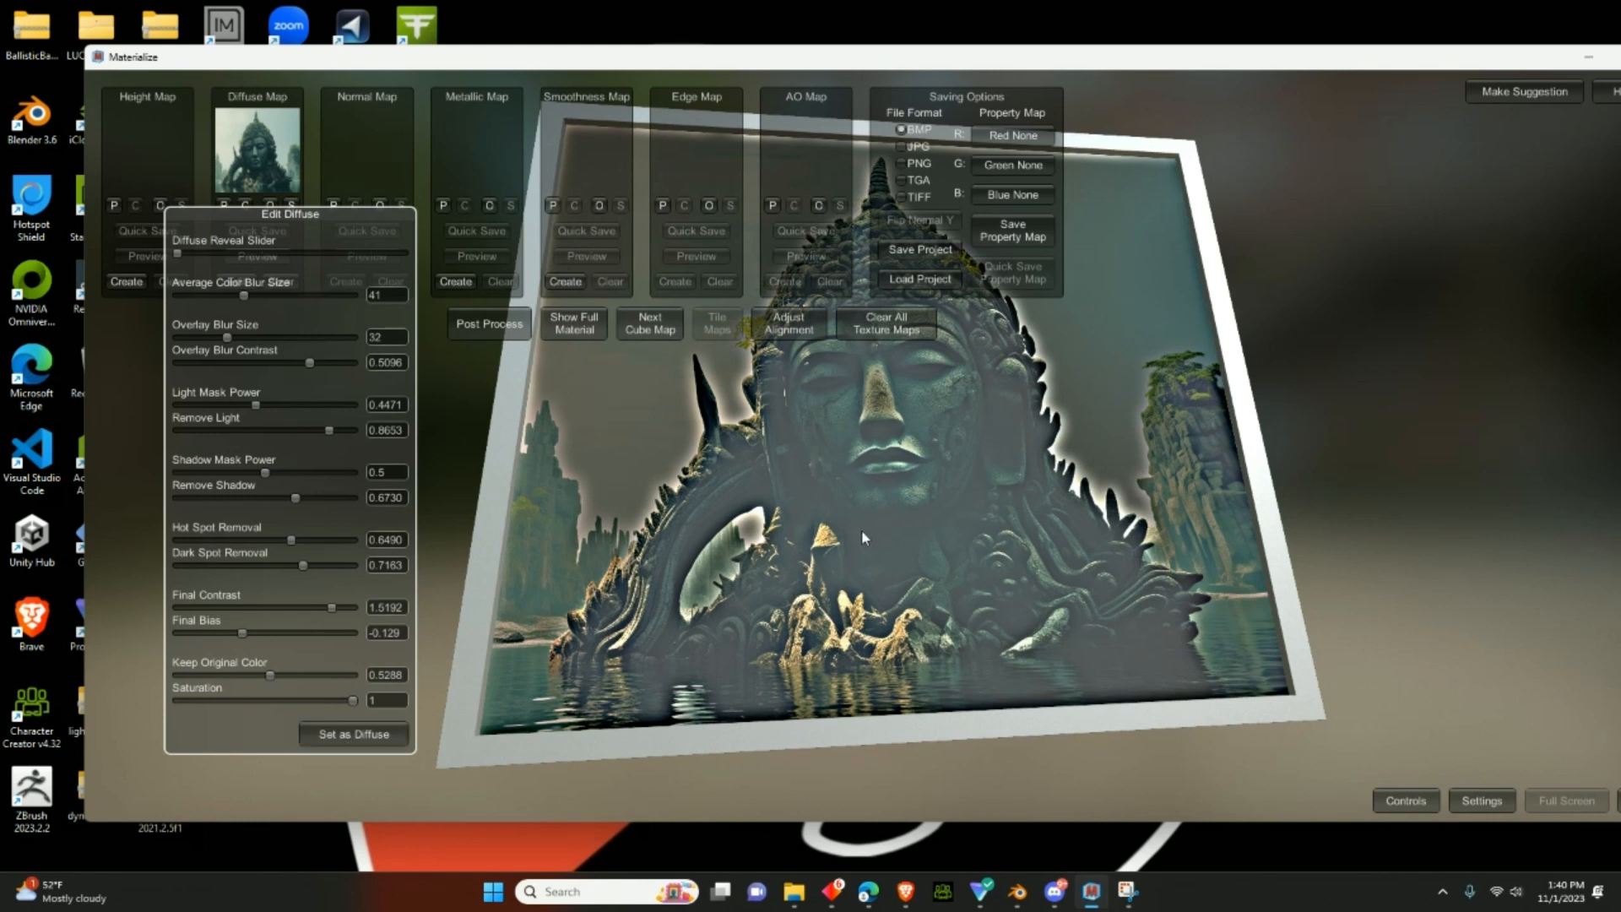
left_click(358, 734)
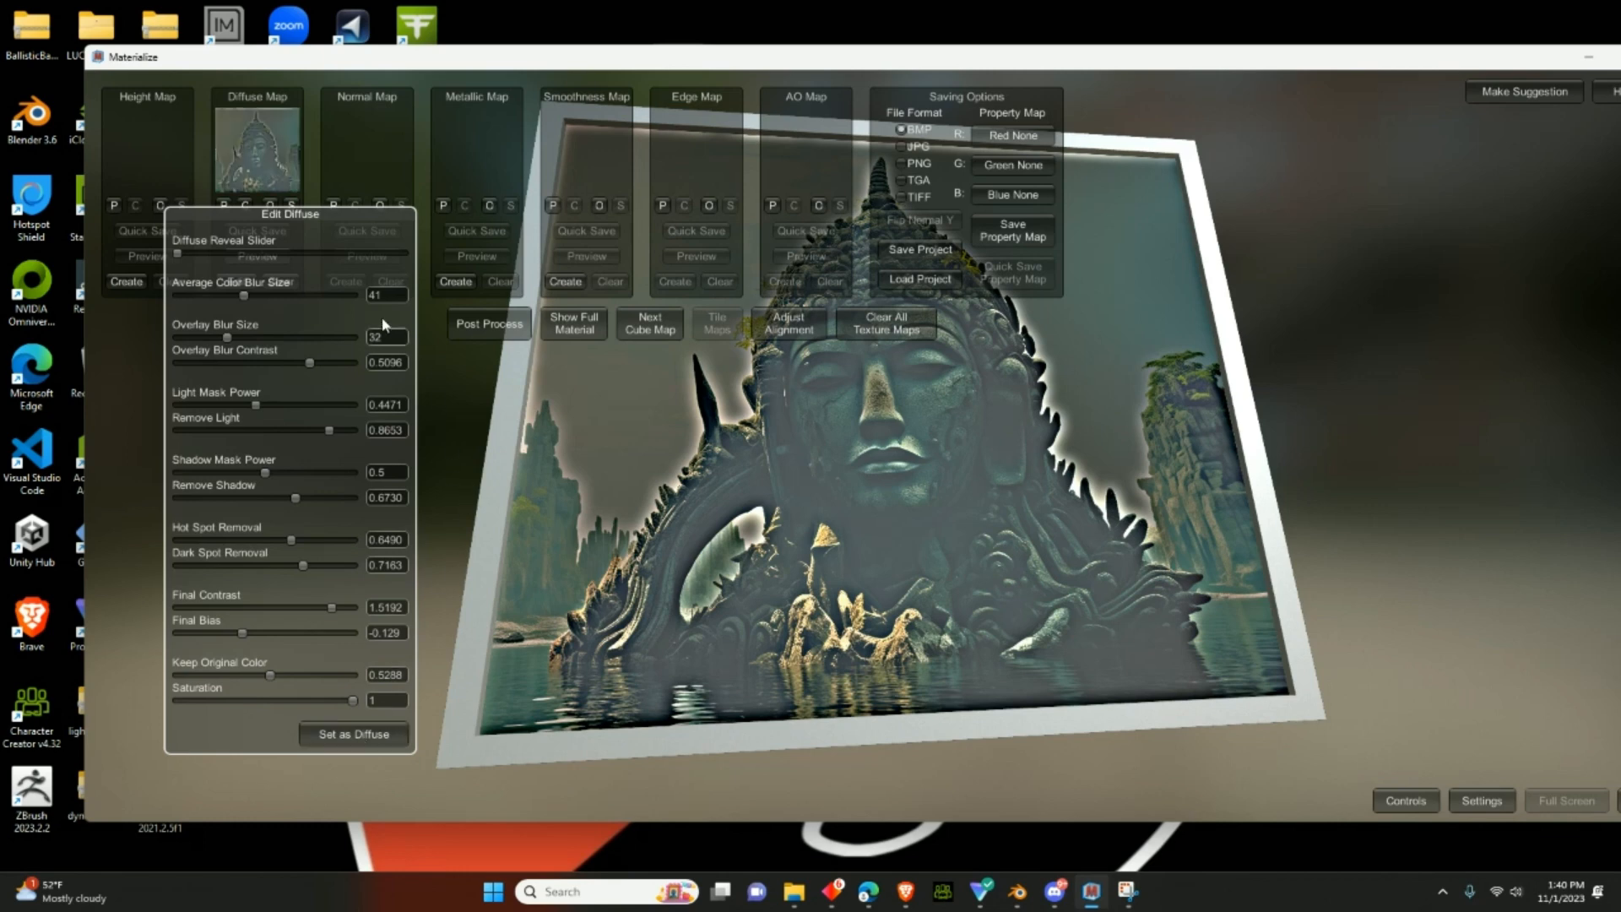
- Start creating a height map from the edited diffuse and move the Height Reveal Slider to show only the diffuse texture
left_click_drag(335, 221, 686, 509)
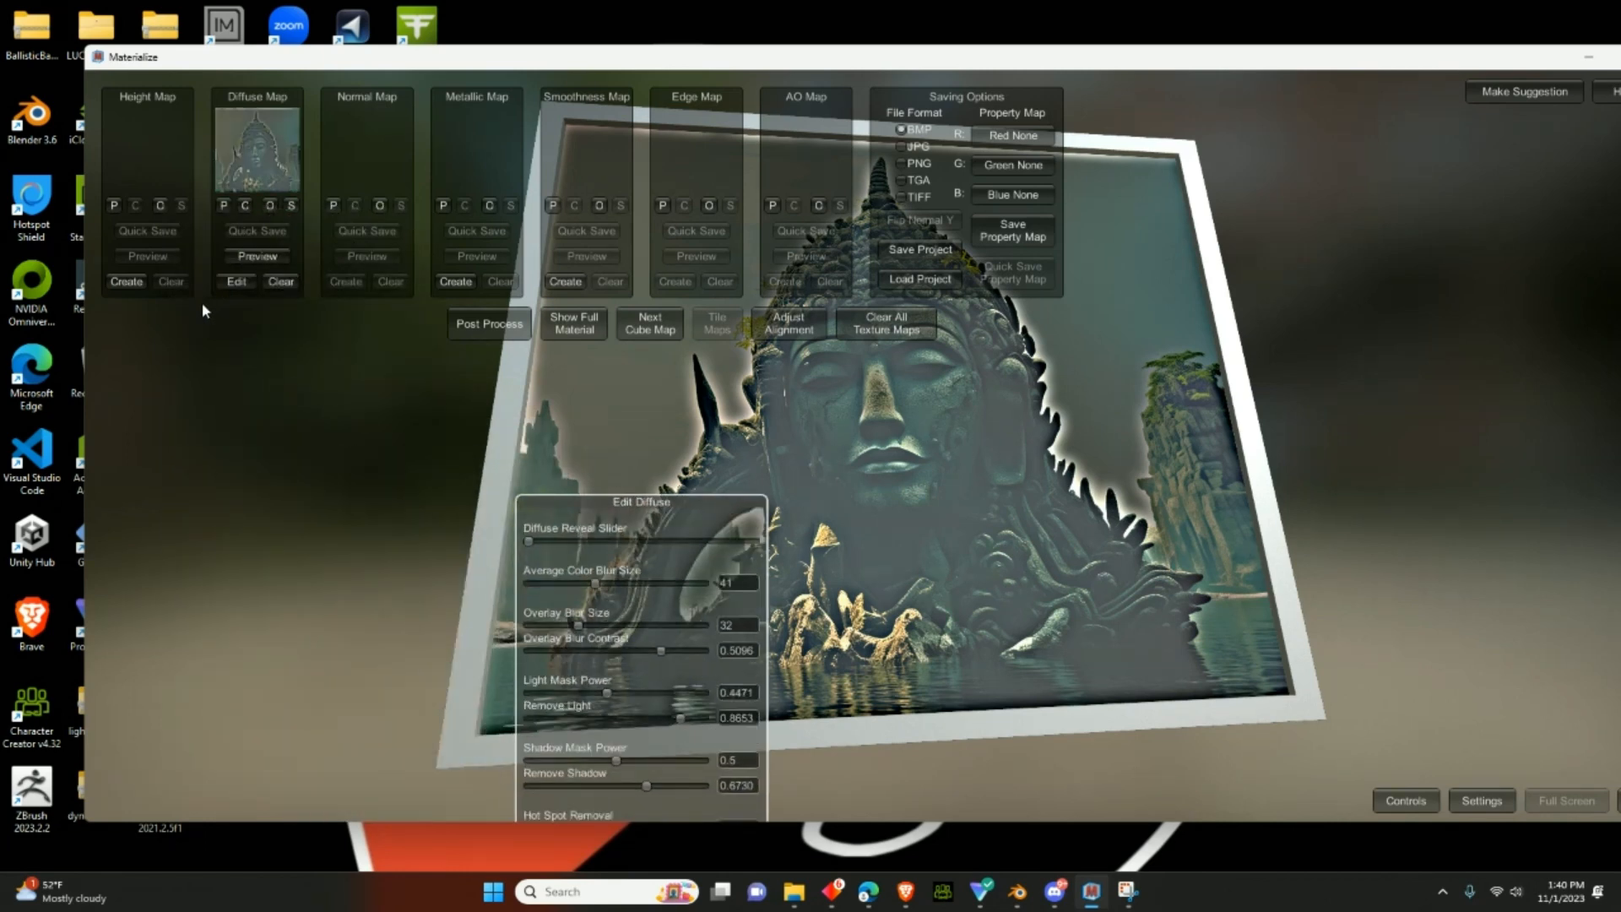
left_click(127, 281)
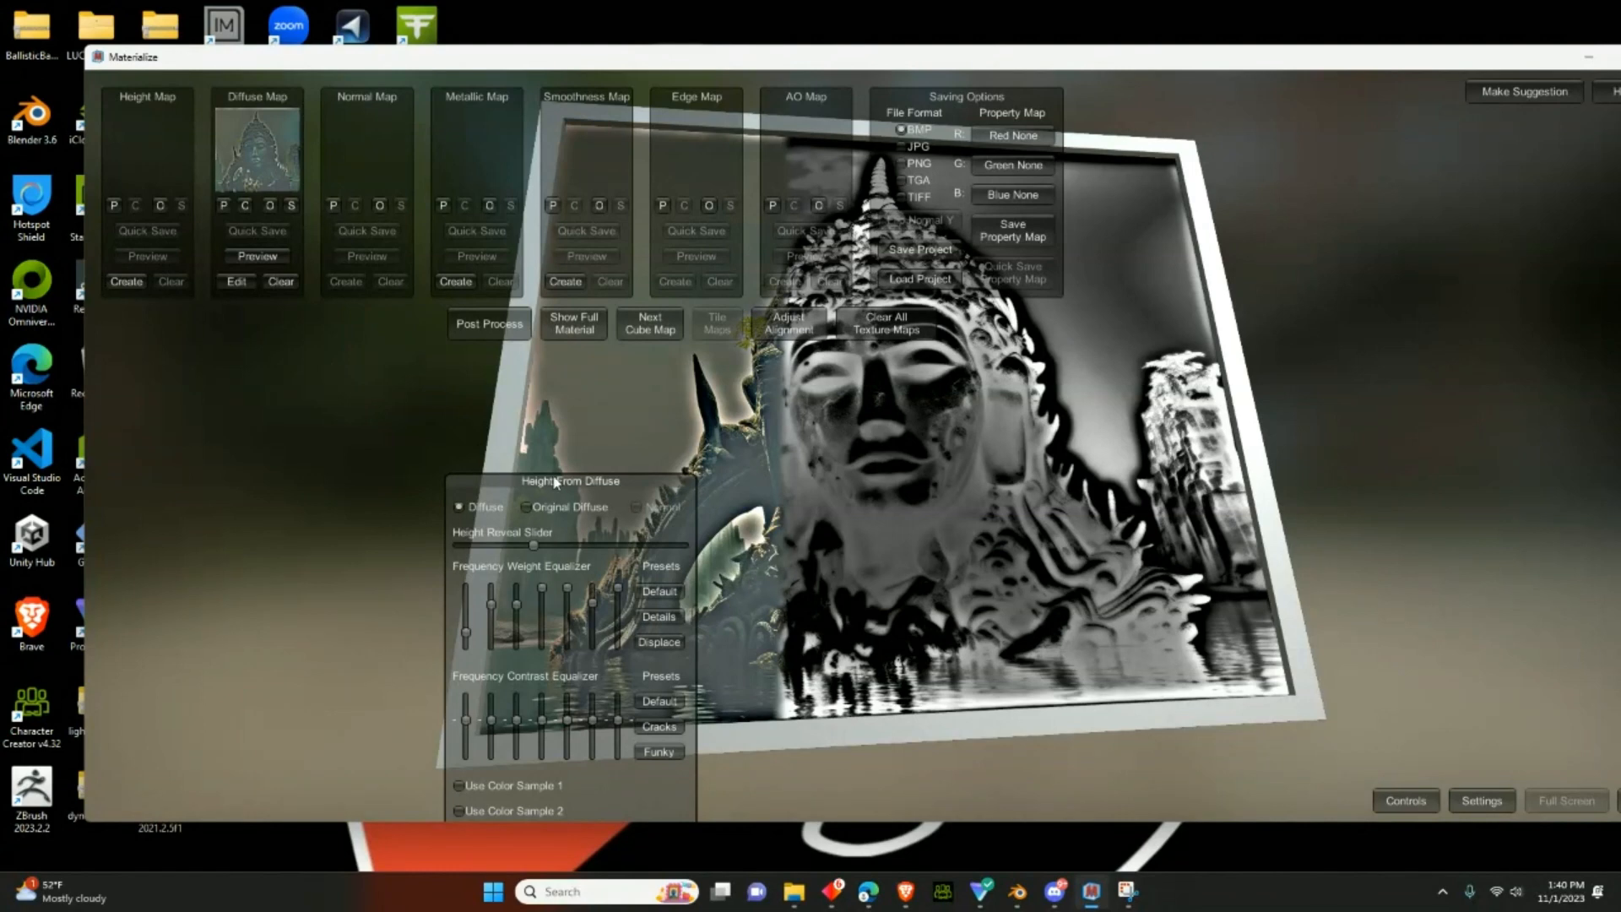
left_click_drag(555, 481, 312, 334)
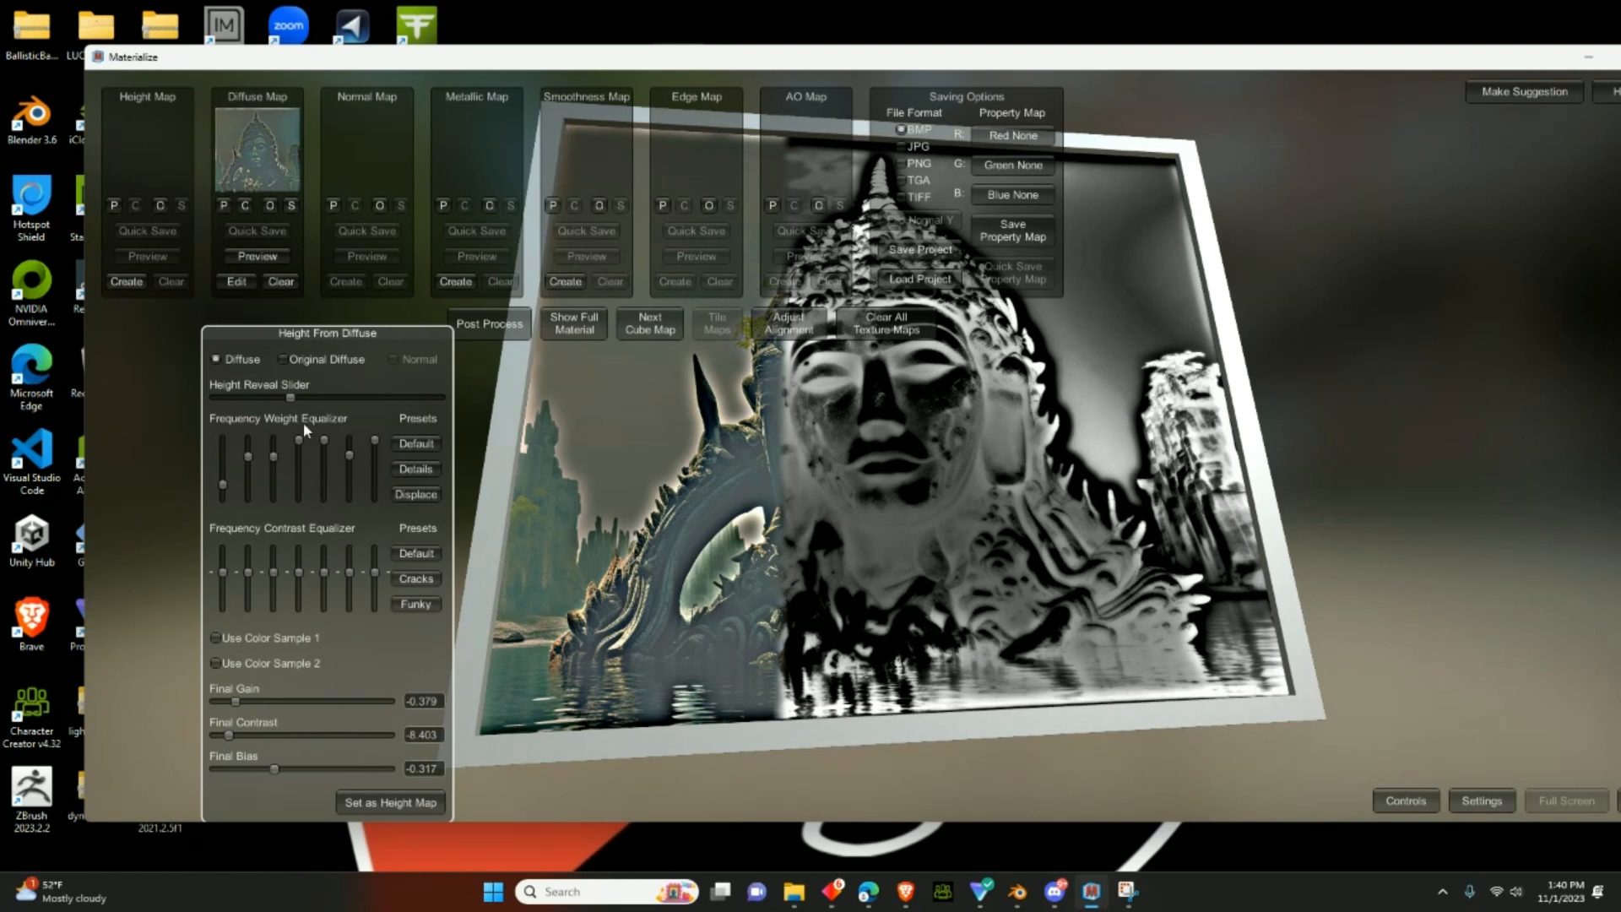
left_click_drag(291, 396, 448, 409)
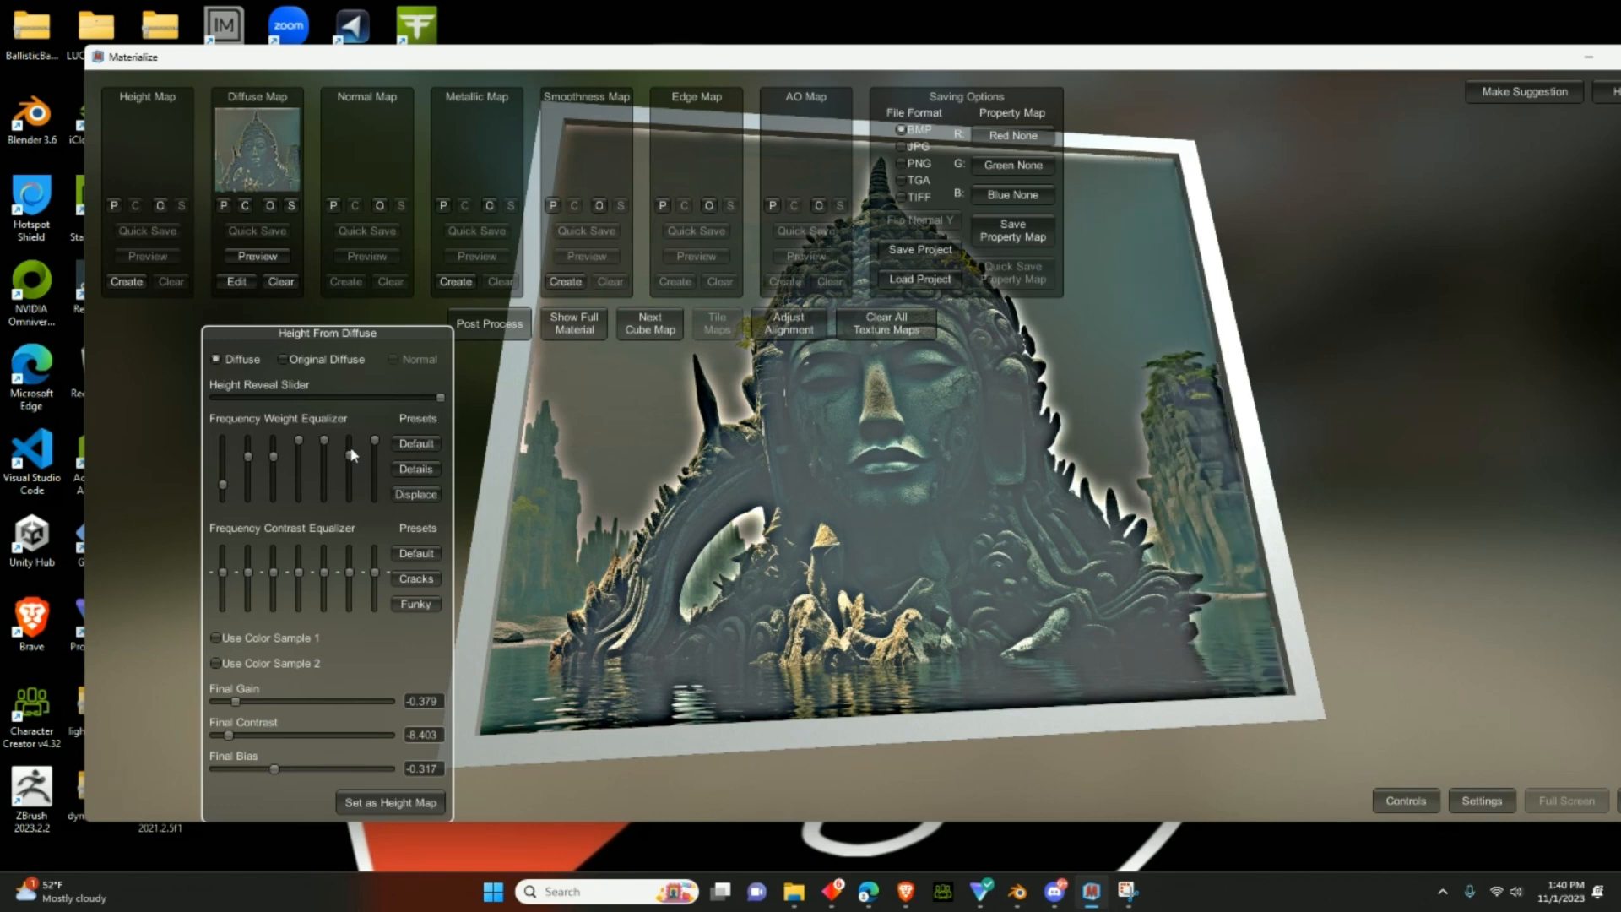
- Try individual equalizer bands, apply the Displace preset to the Frequency Weight Equalizer, and reveal the height map across the whole plane
left_click_drag(349, 497, 349, 475)
left_click_drag(223, 486, 219, 436)
mouse_move(324, 445)
left_mouse_down()
mouse_move(325, 497)
mouse_move(324, 467)
left_mouse_up()
left_click_drag(224, 577, 223, 552)
left_click(415, 497)
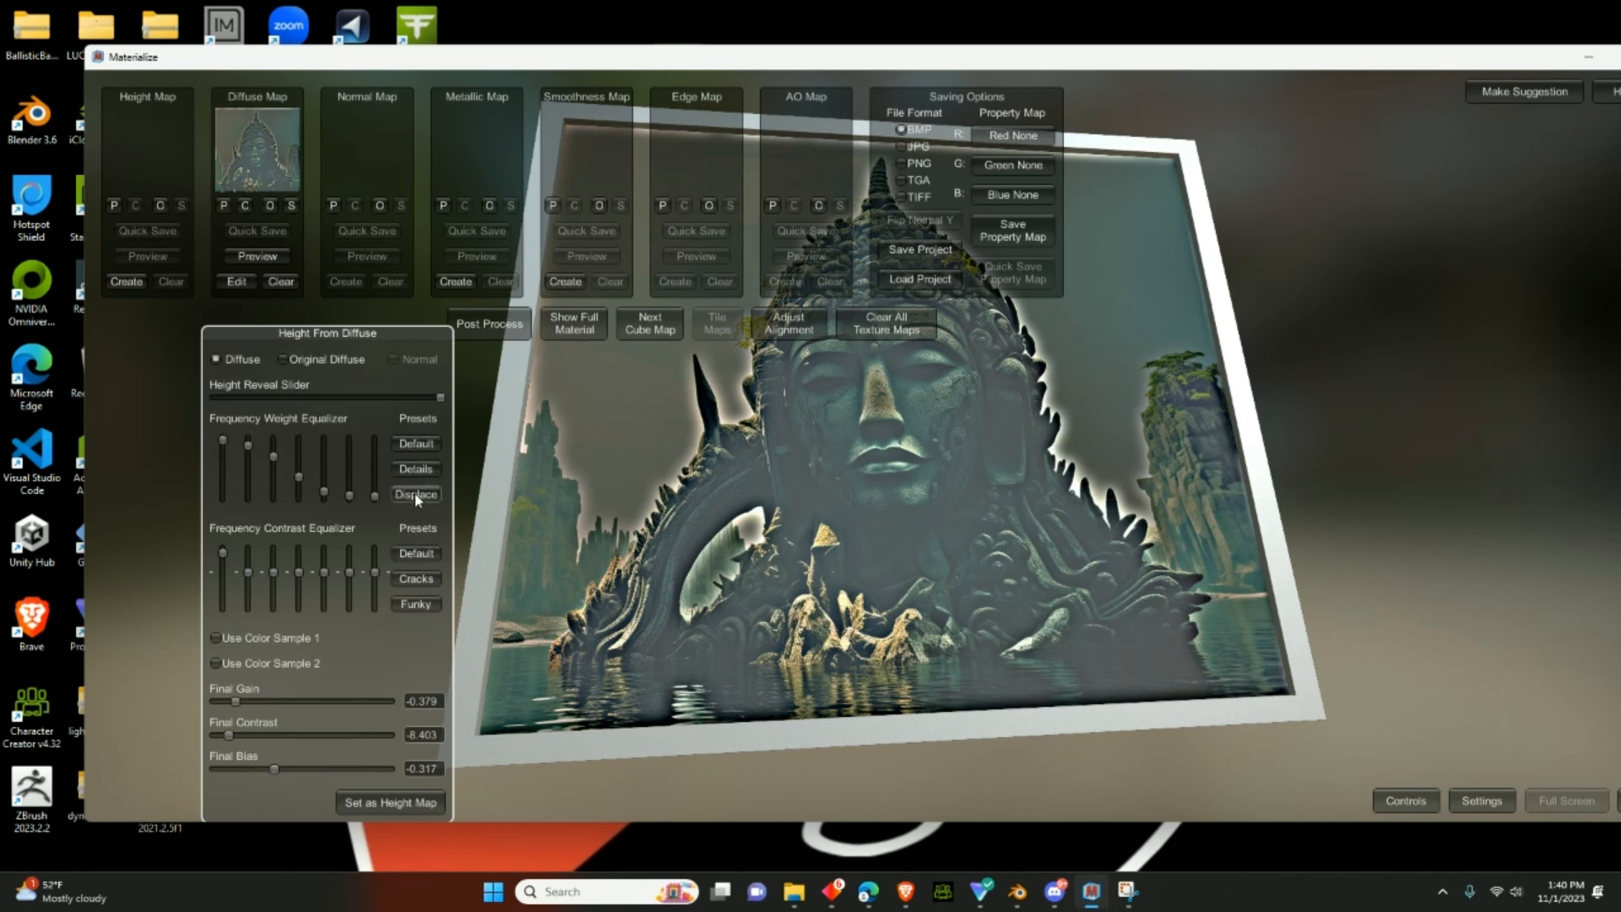
left_click_drag(440, 397, 209, 443)
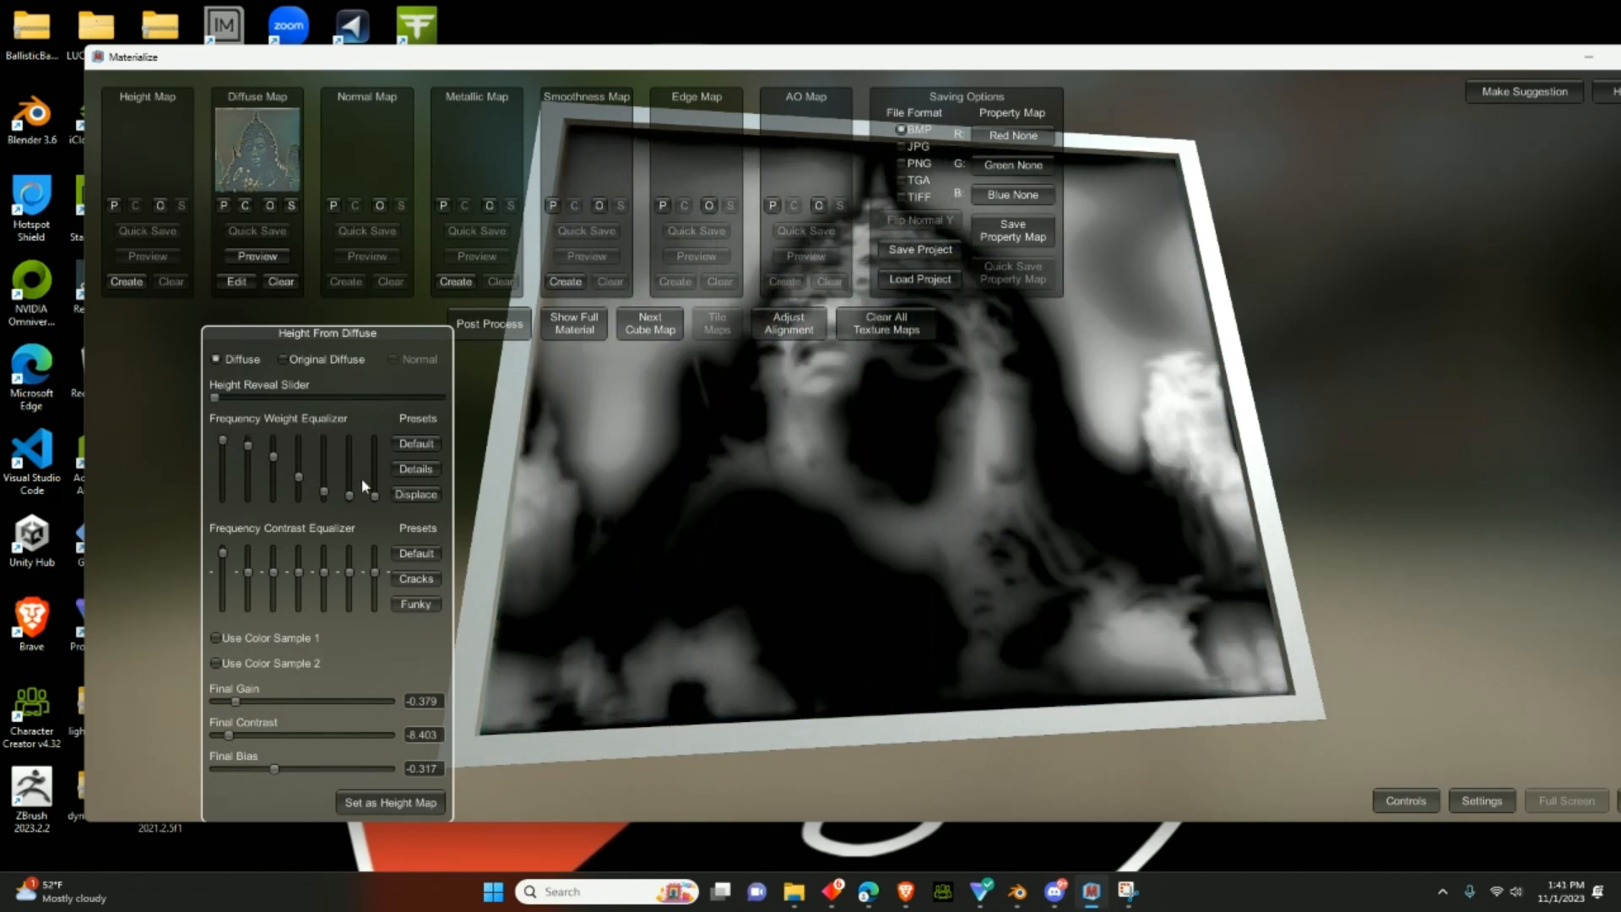
- Raise the last three Frequency Weight Equalizer bands to maximum, raise the fourth slightly and lower the first to near its minimum
left_click_drag(375, 498, 368, 445)
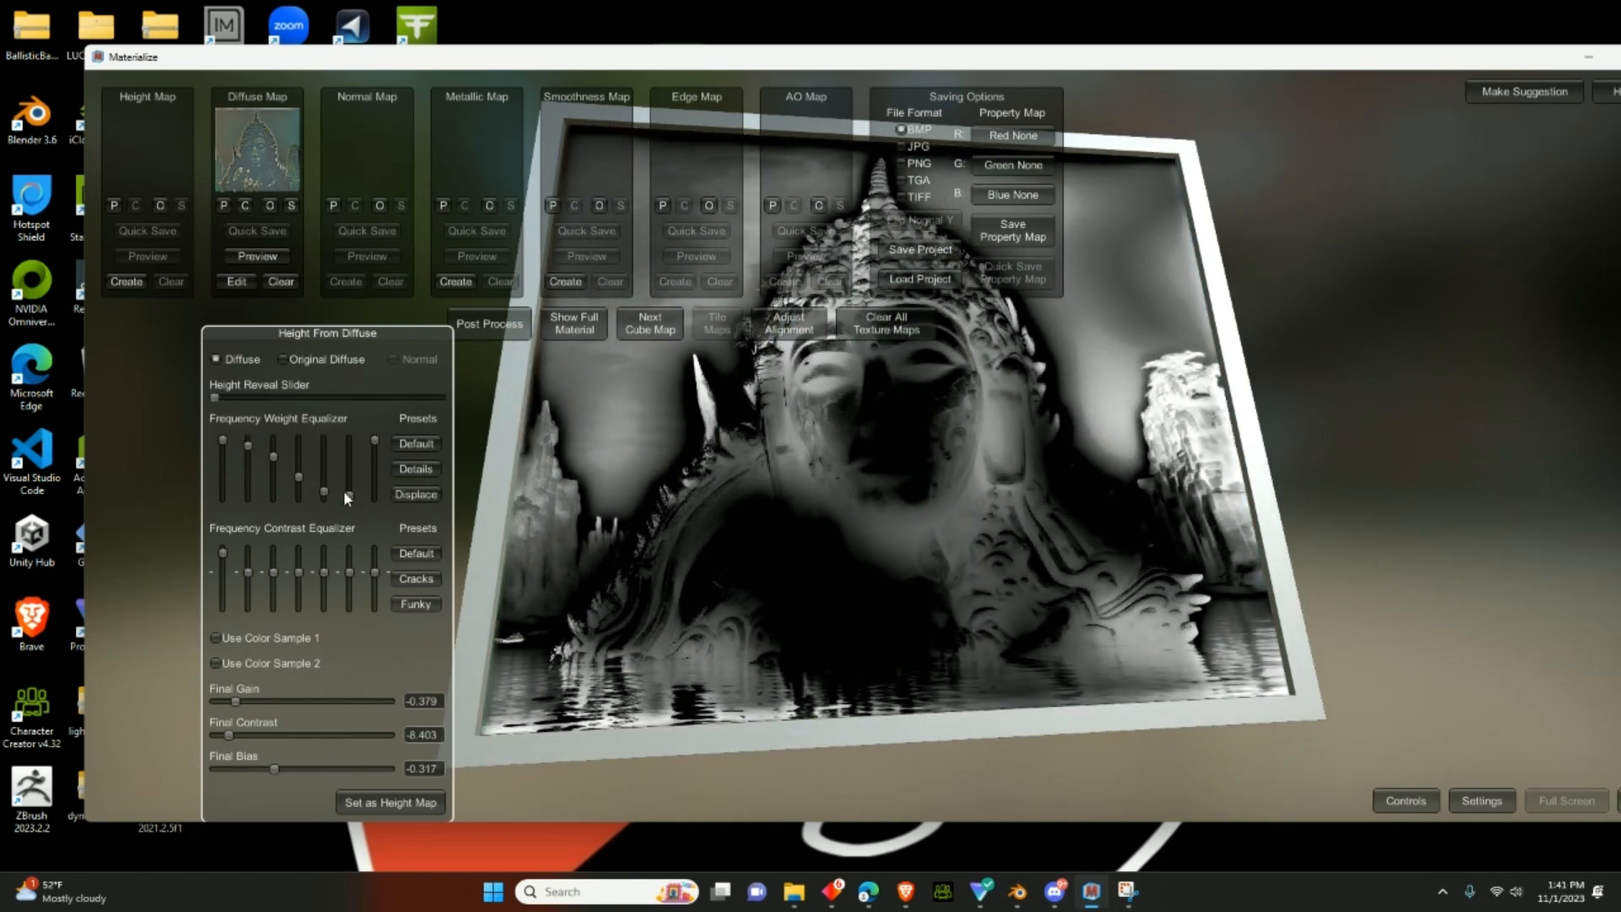
left_click_drag(344, 498, 329, 445)
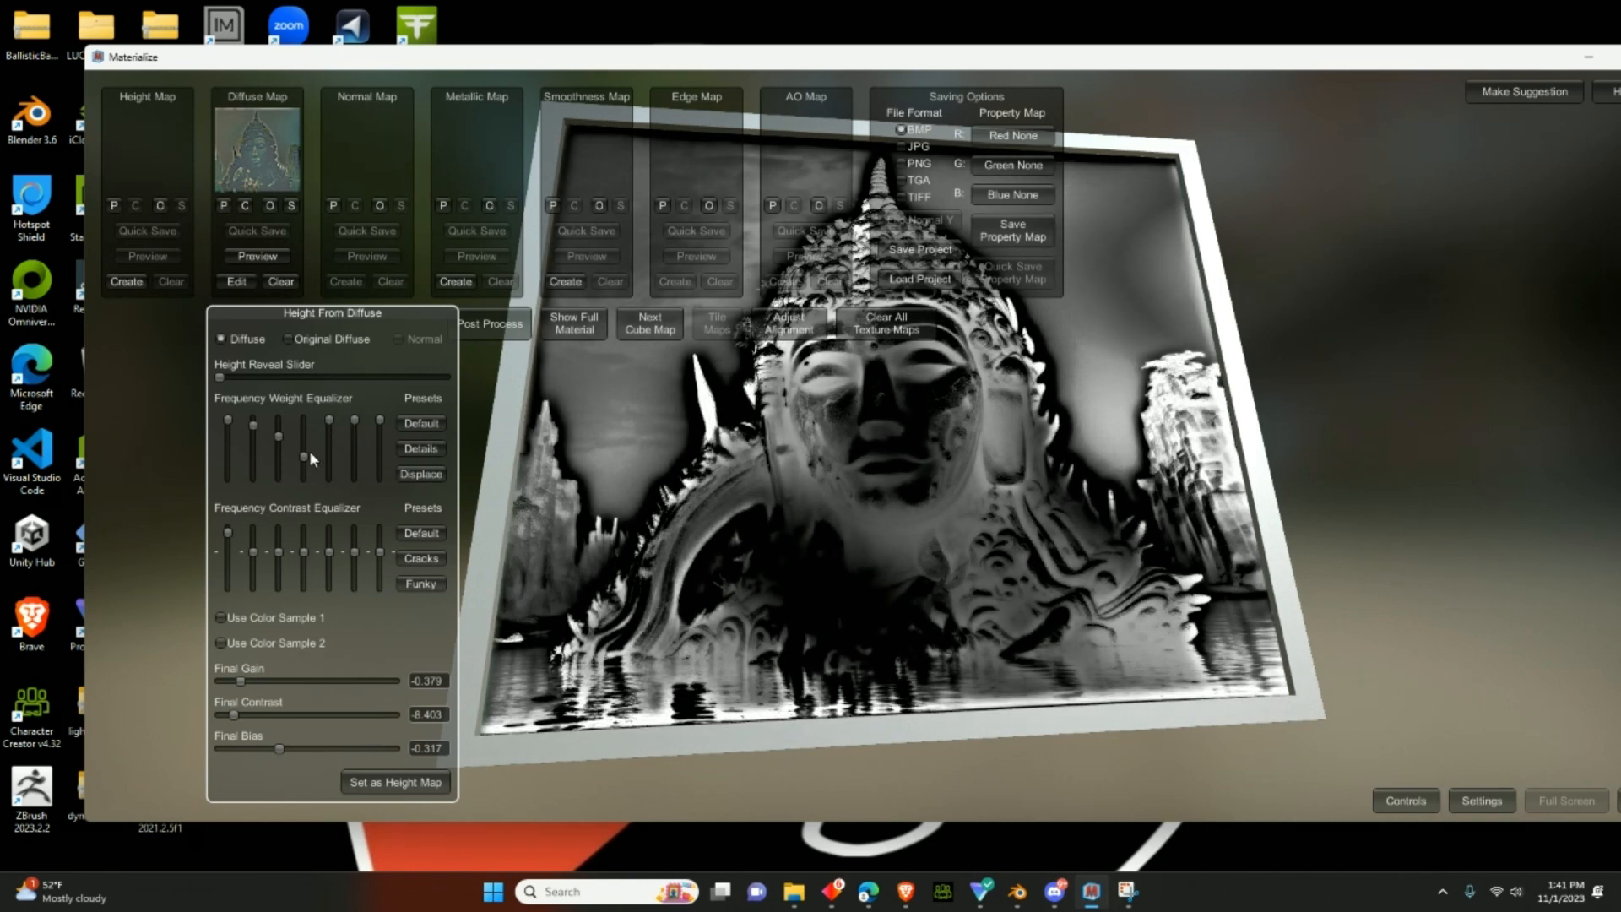
mouse_move(304, 457)
left_mouse_down()
mouse_move(308, 423)
mouse_move(322, 506)
mouse_move(304, 456)
left_mouse_up()
left_click_drag(229, 420, 235, 471)
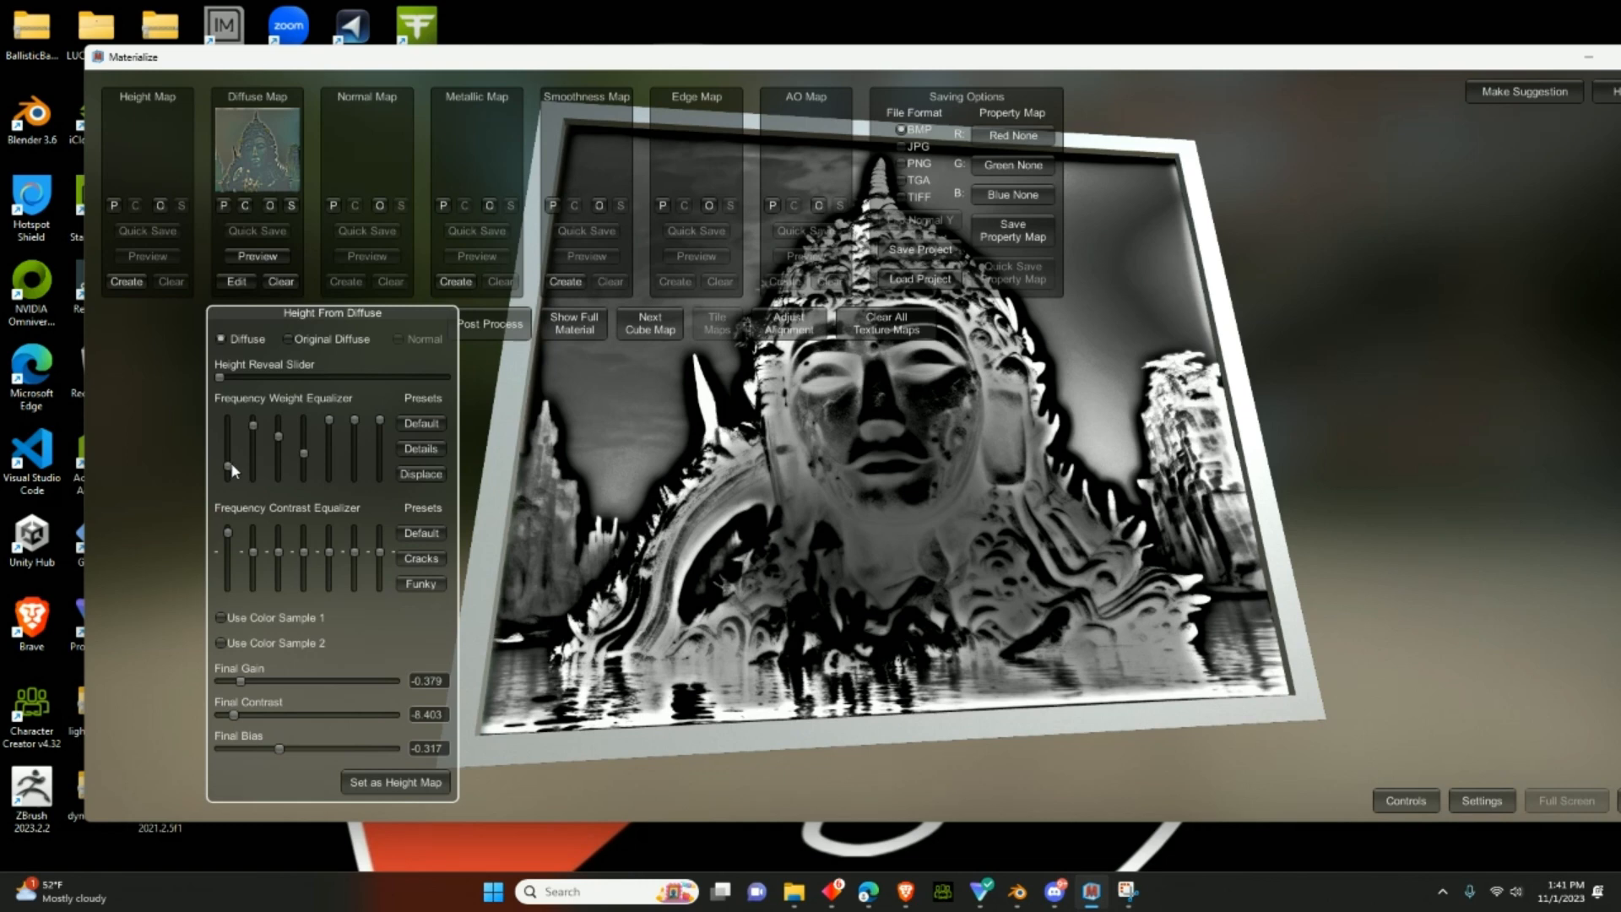
- Apply the Cracks preset to the Frequency Contrast Equalizer, raise the fourth band slightly and lower the last three
left_click_drag(228, 532, 382, 557)
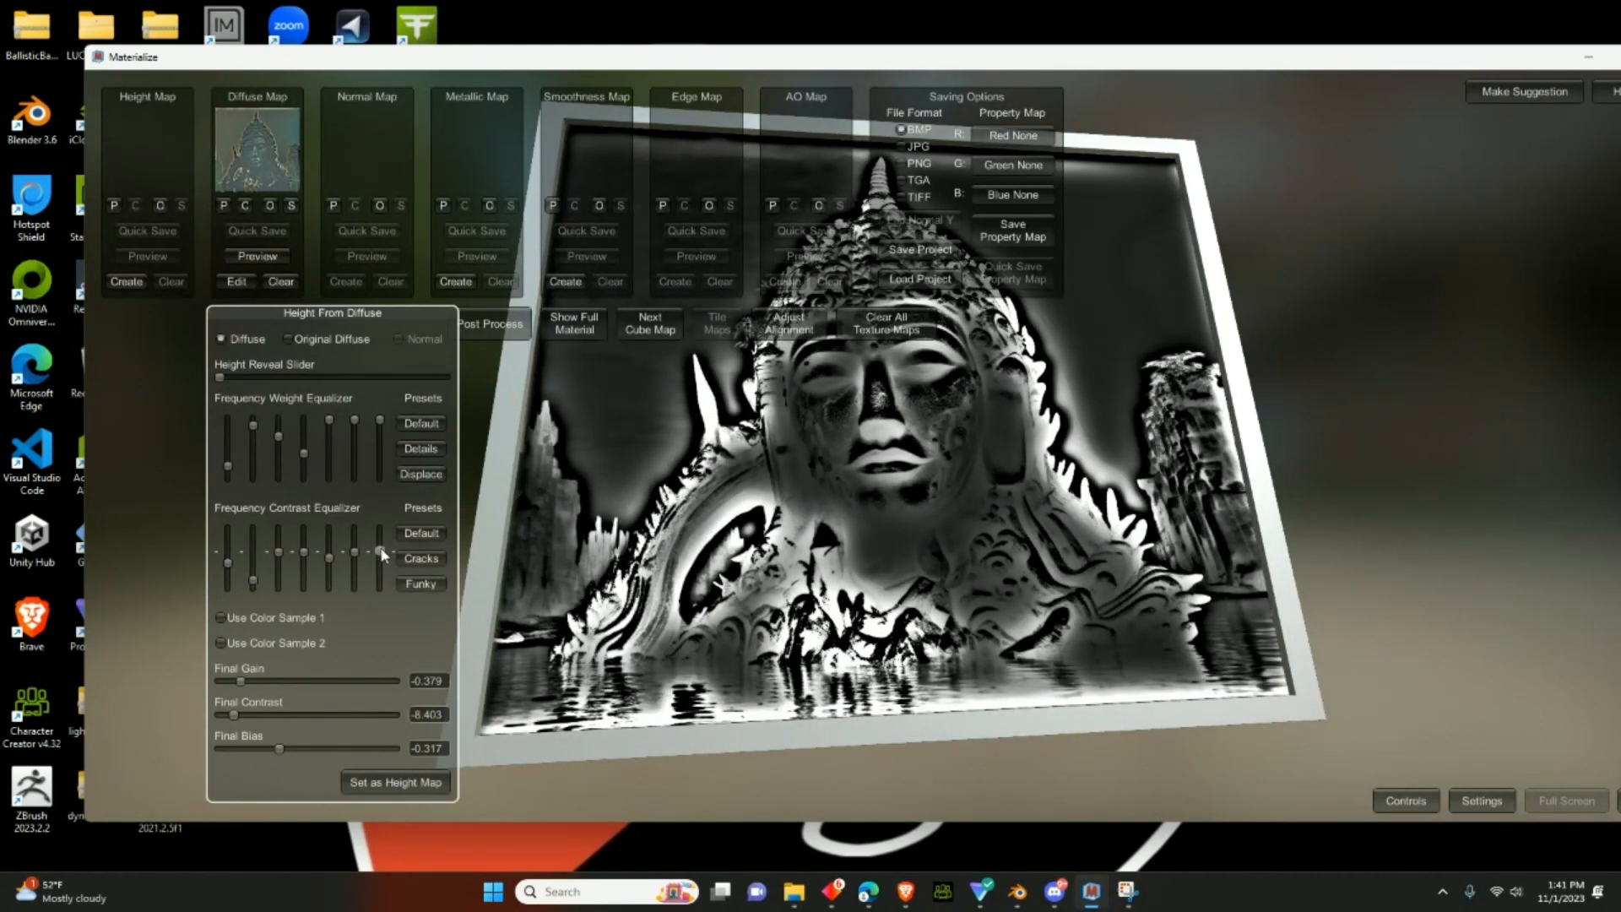
left_click(411, 560)
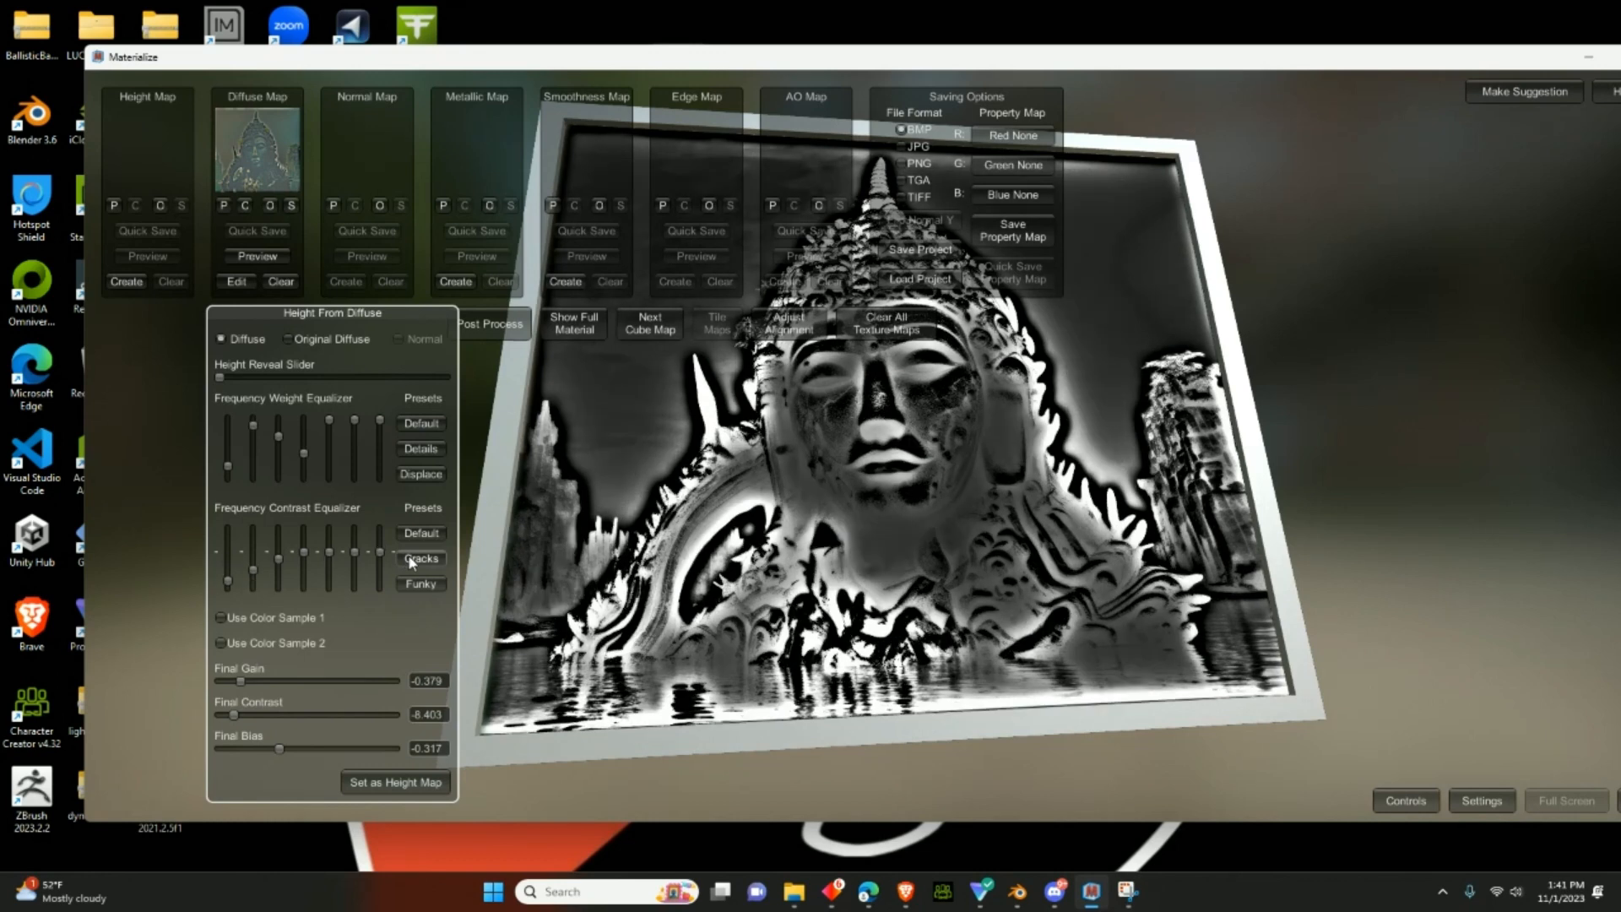
left_click_drag(310, 550, 363, 565)
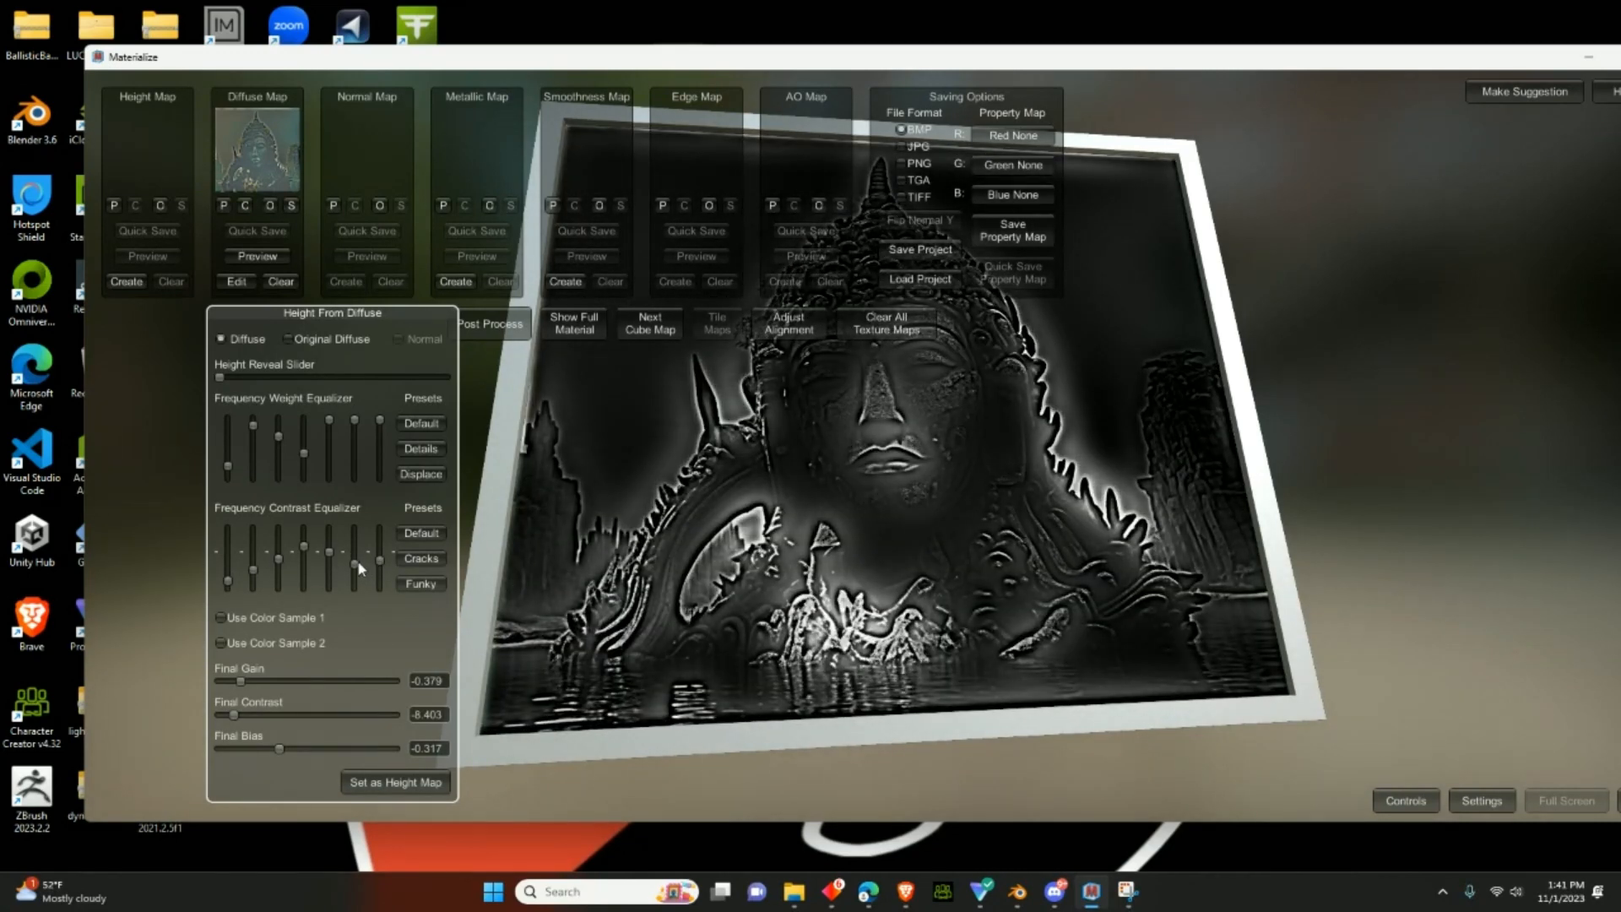
left_click_drag(328, 552, 332, 558)
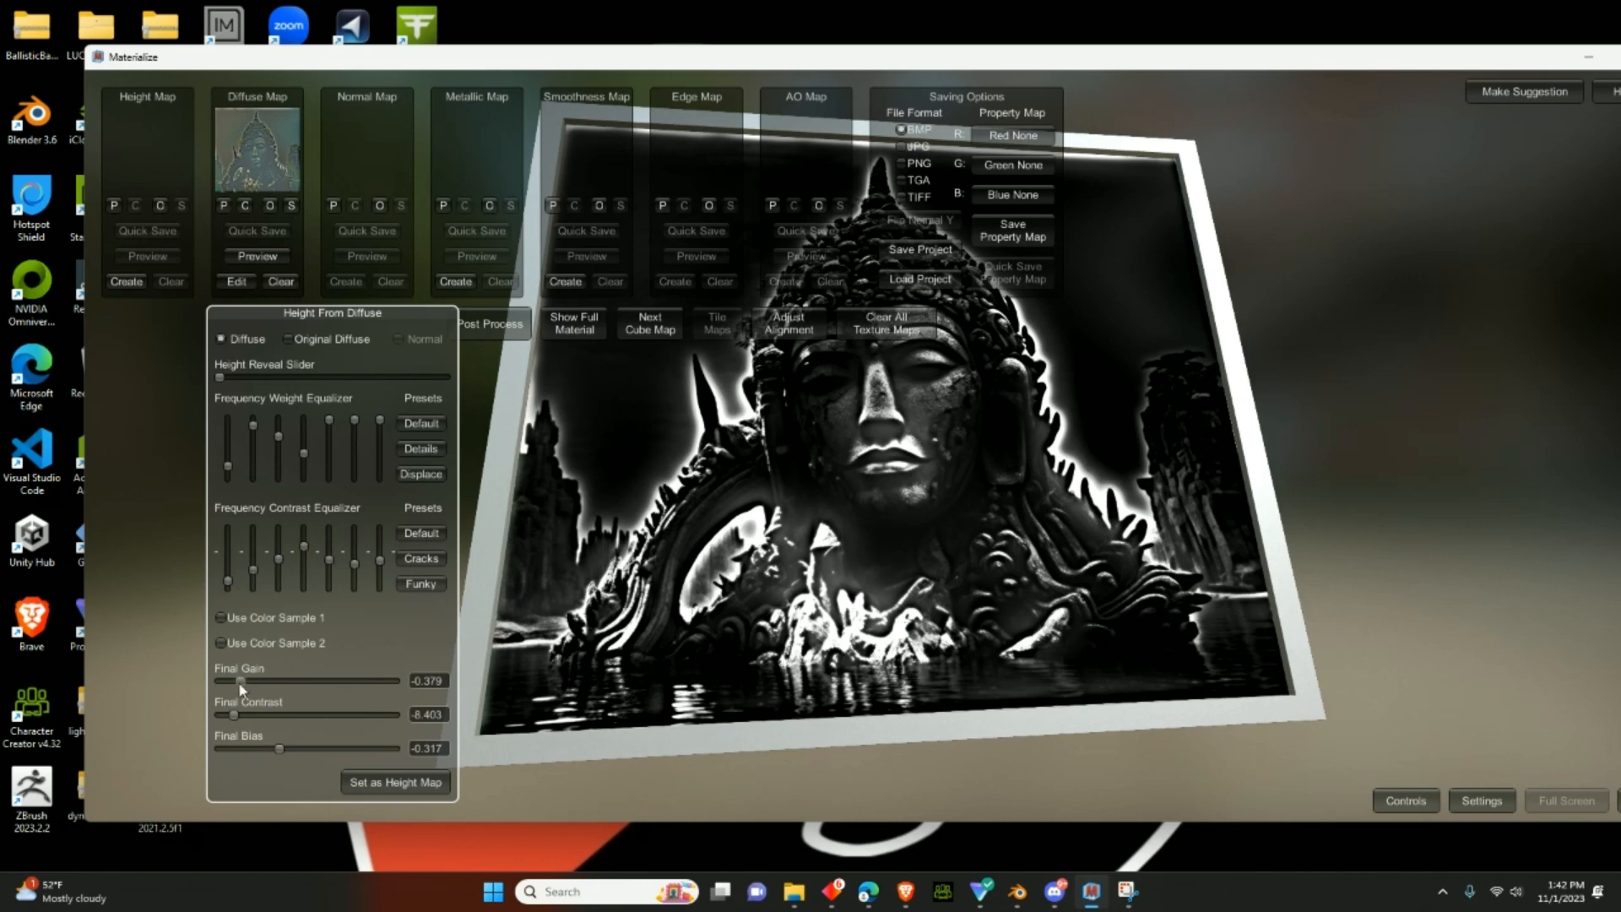
- Set Final Gain to 0.1394, Final Contrast to -6.673 and Final Bias to -0.336, and apply the result as the height map
left_click_drag(282, 684, 277, 747)
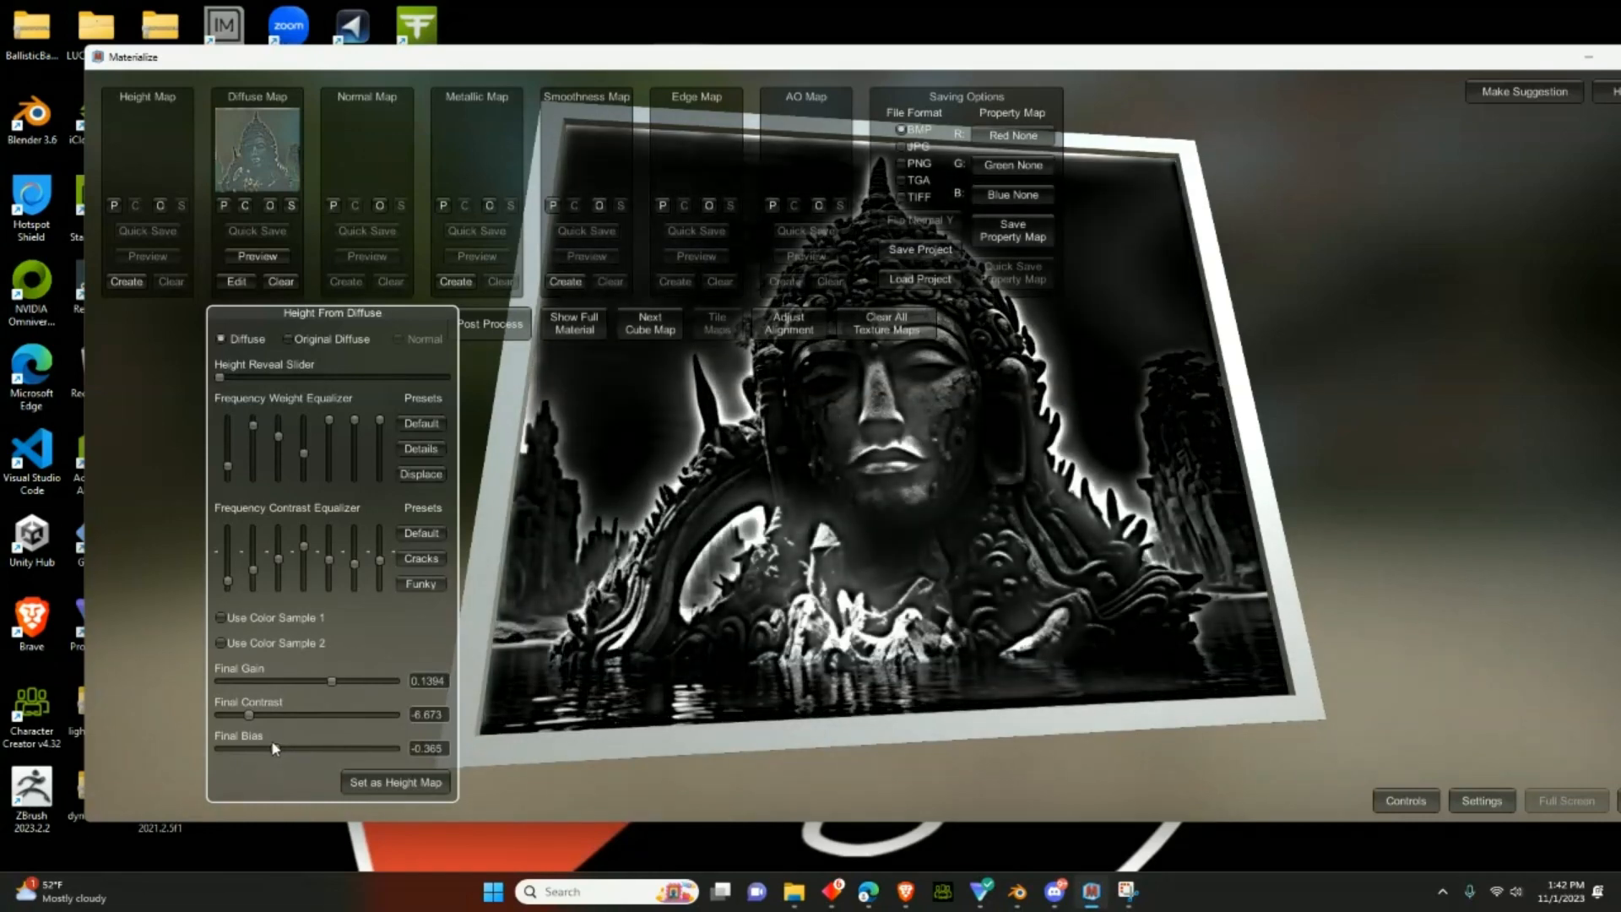
left_click(427, 788)
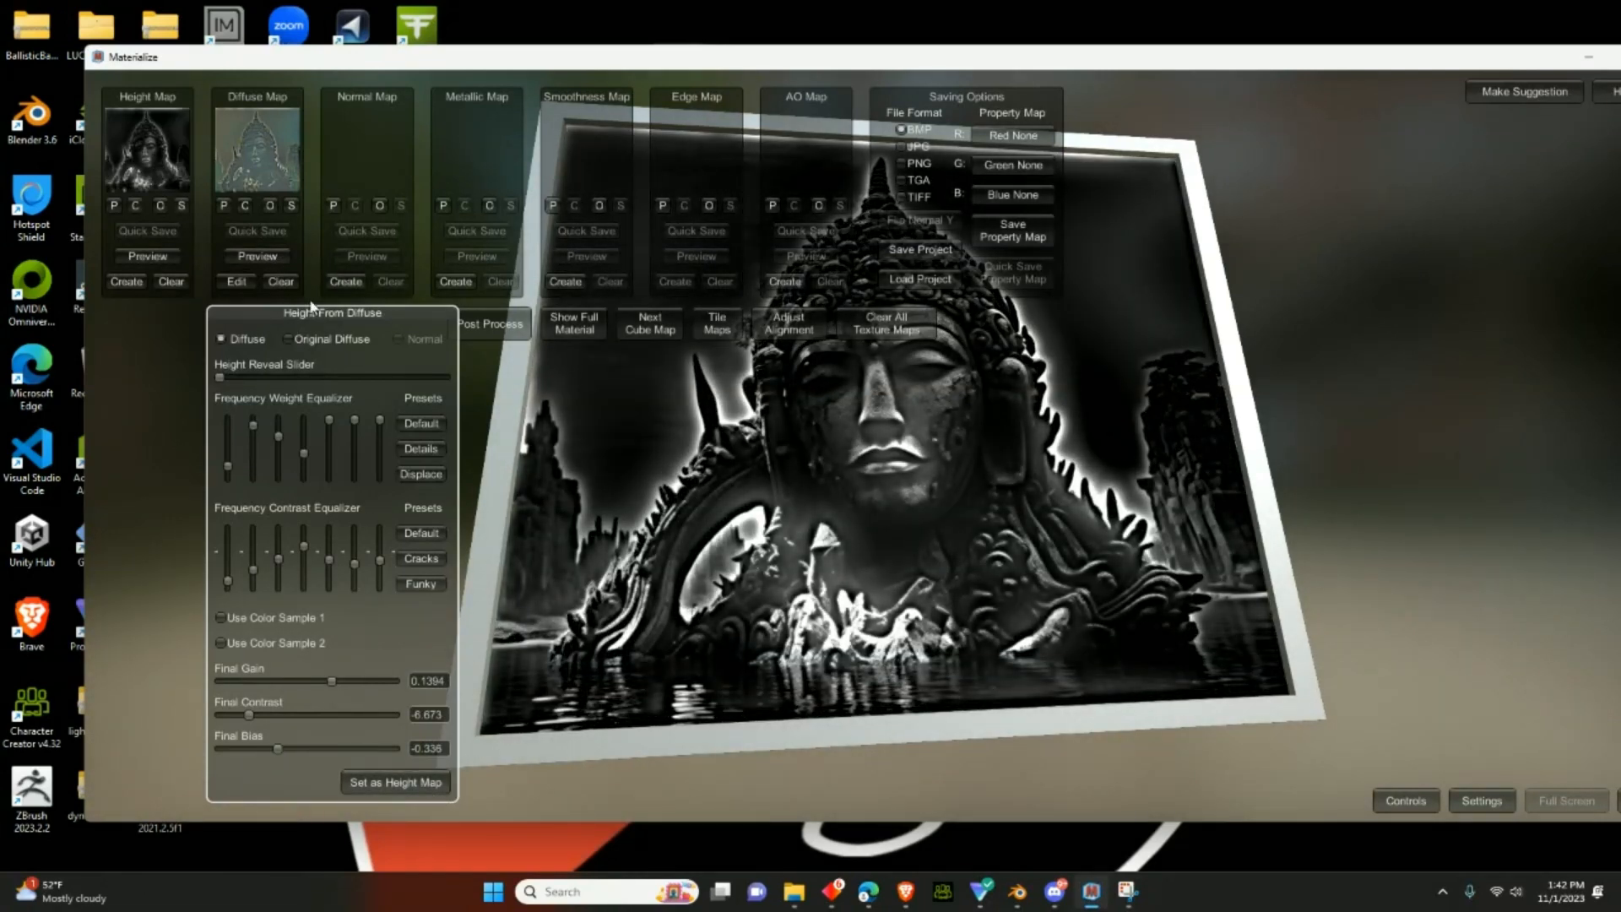
- Create the normal map from the height map with Pre Contrast 32.740, Shape Recognition 0.1009 and Rotation 0.3925, and apply it
left_click_drag(312, 313, 268, 439)
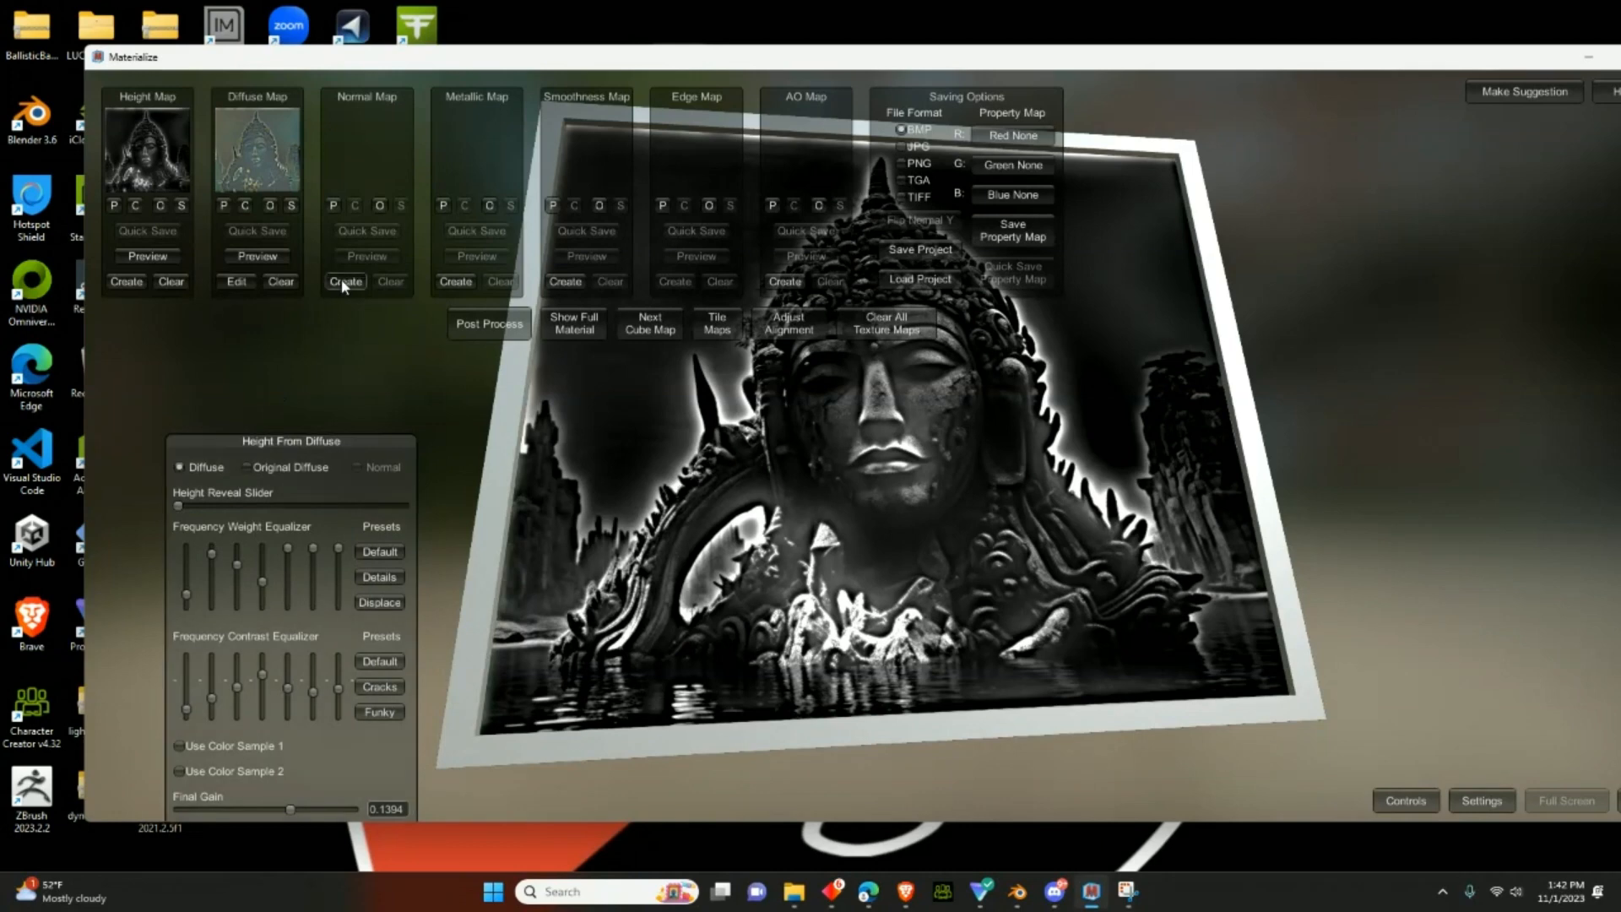
left_click(341, 281)
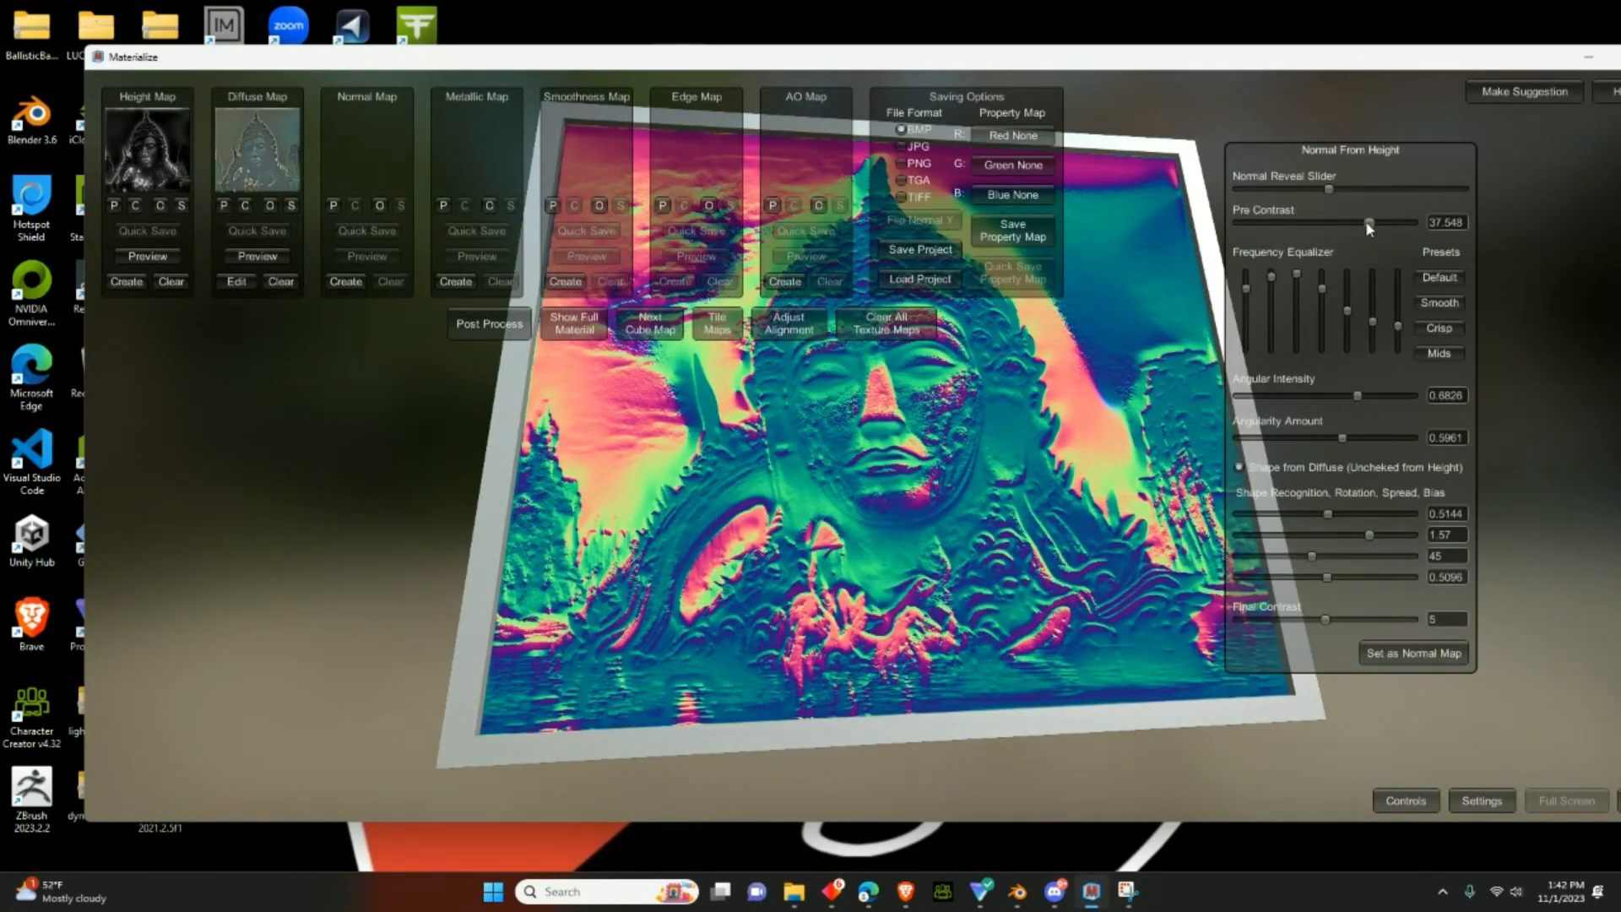
left_click_drag(1367, 225, 1361, 194)
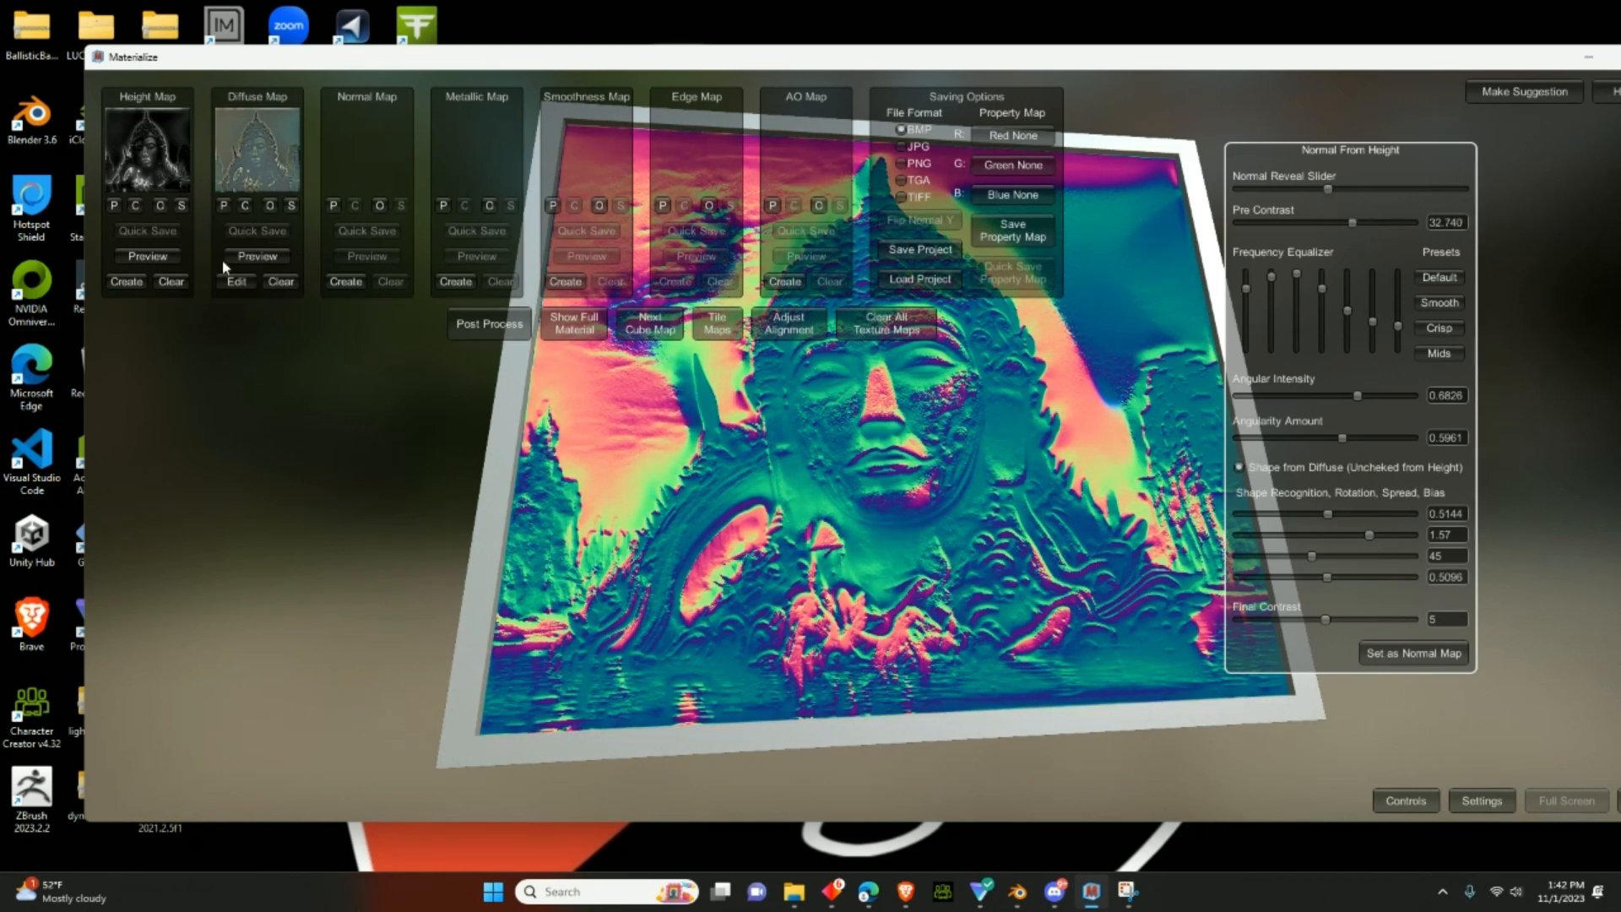
left_click_drag(1320, 515, 1257, 512)
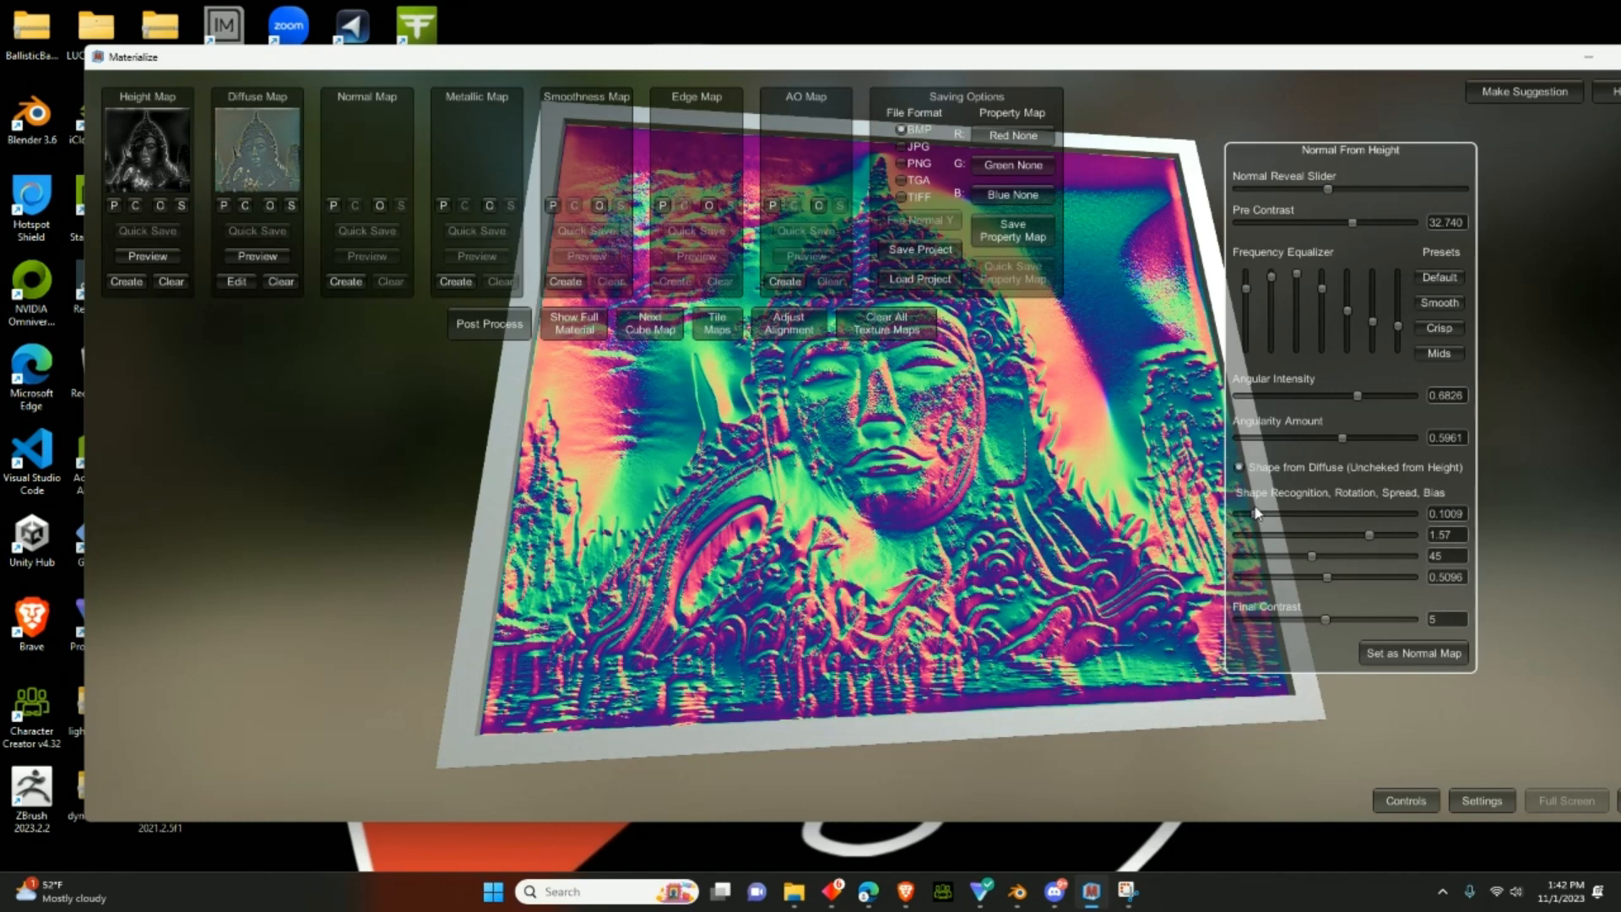
left_click_drag(1345, 541, 1337, 537)
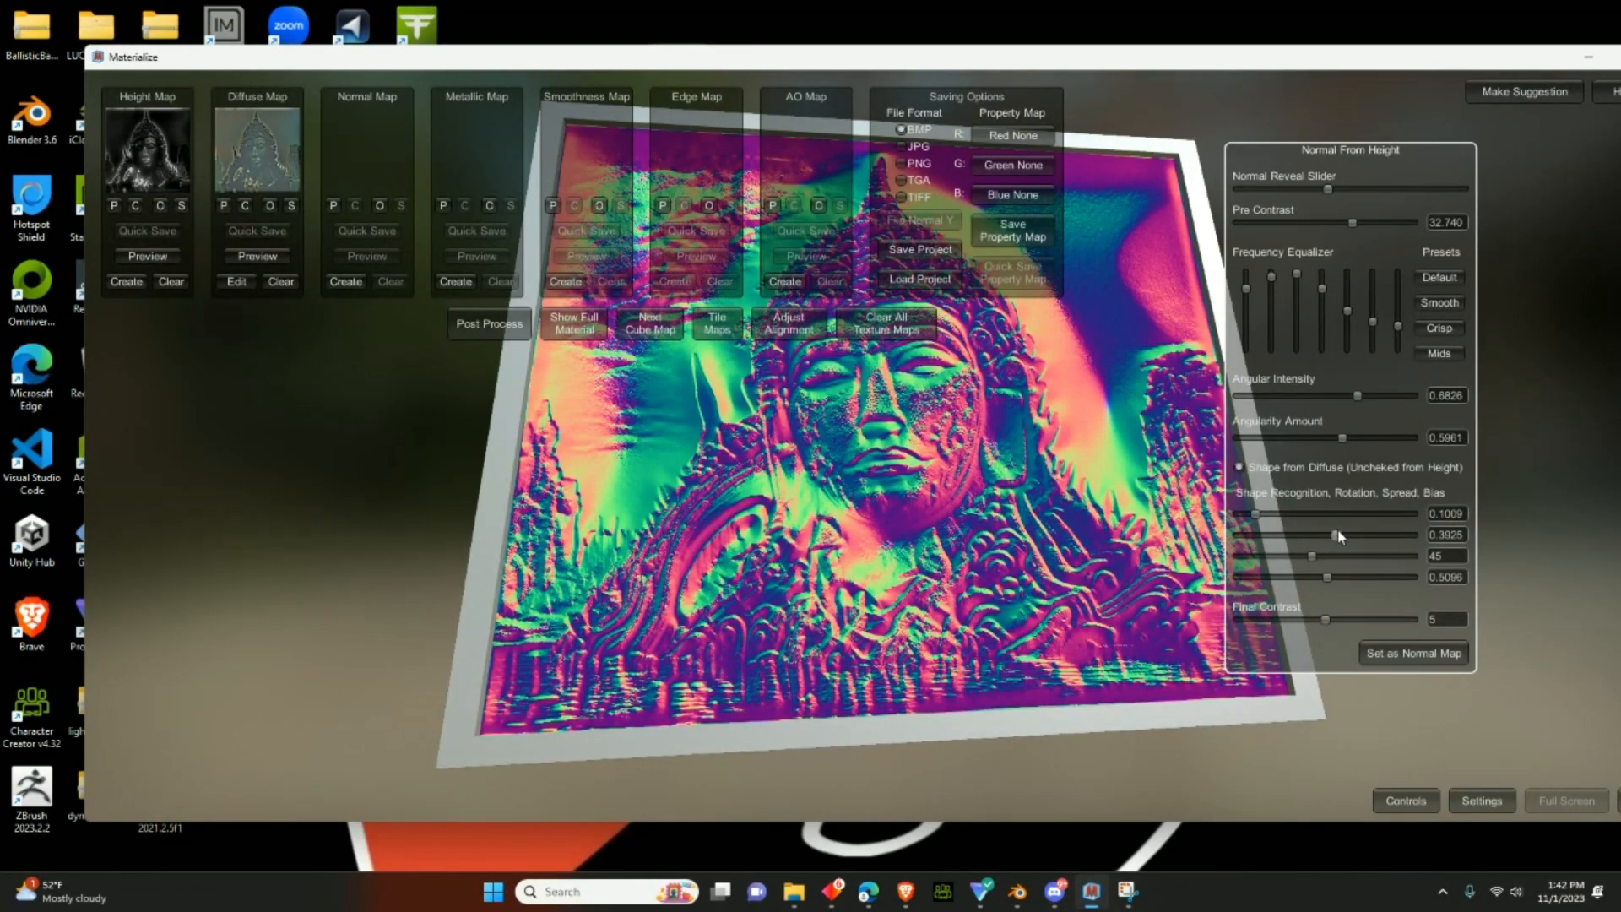
left_click(1397, 651)
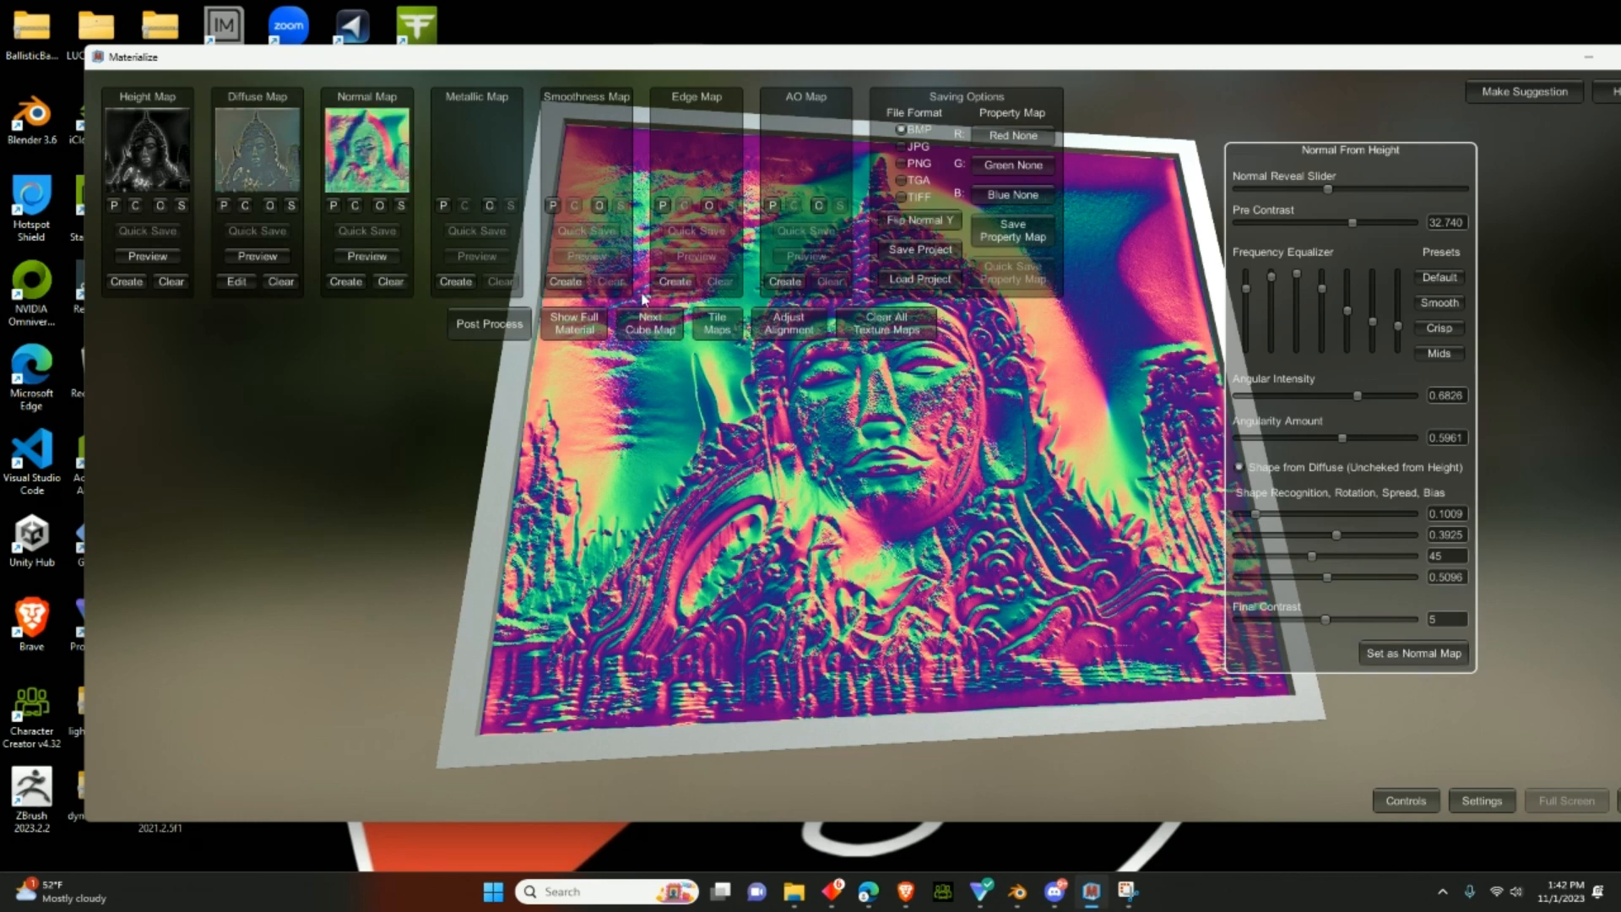
- Start creating the metallic map from the original diffuse and sample a dark teal from the shadowed side of the statue's face
left_click(455, 282)
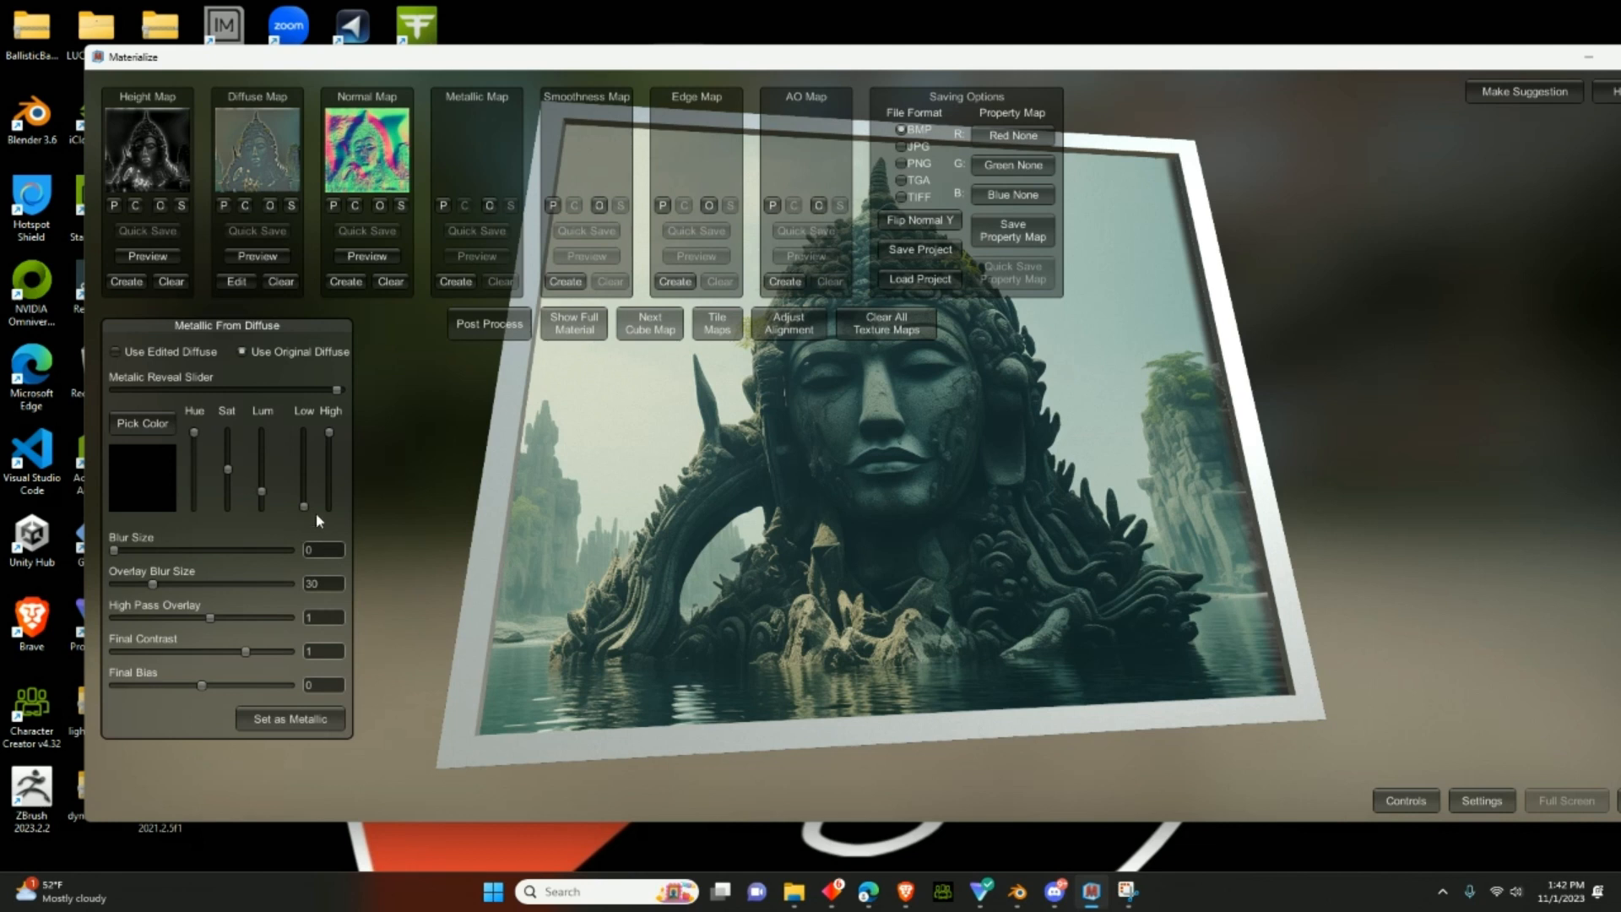
left_click(139, 424)
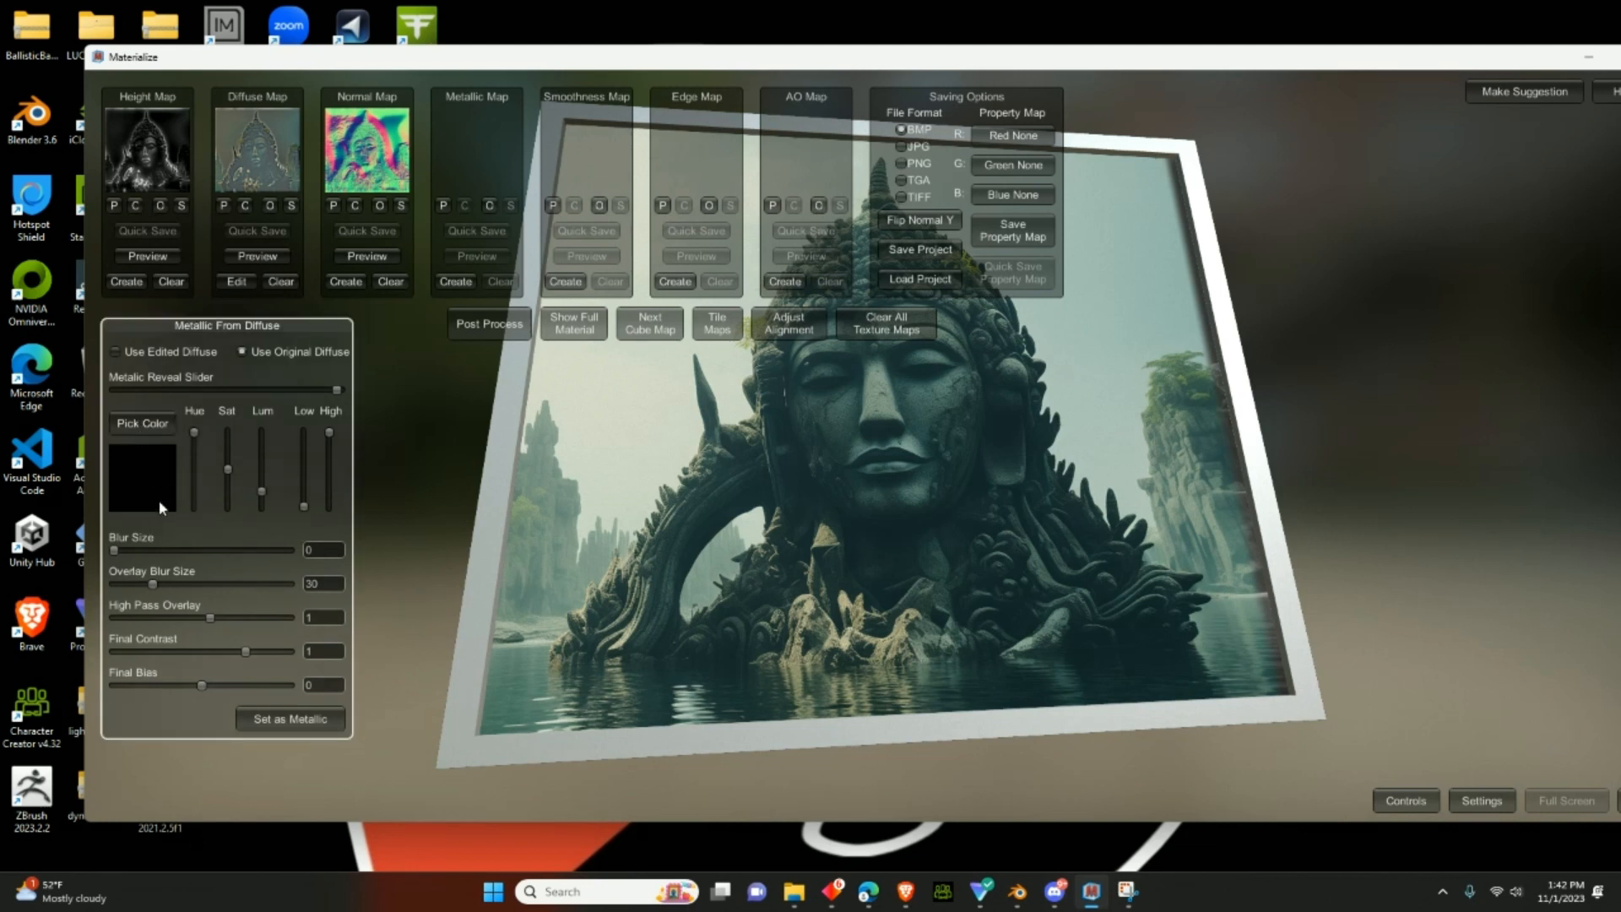
left_click(824, 474)
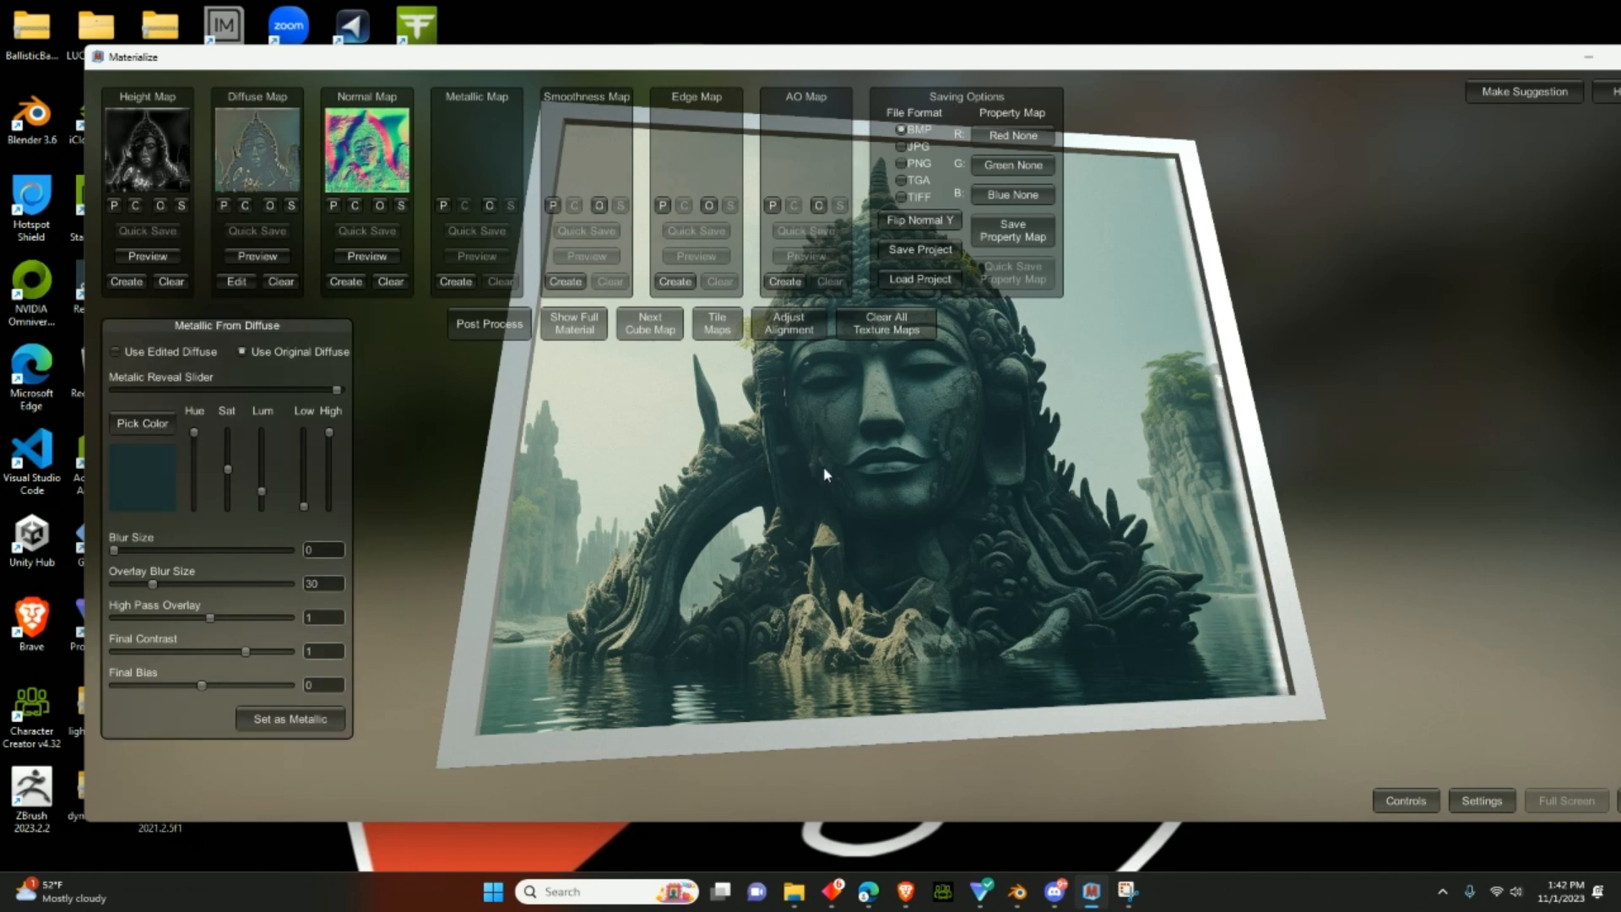
left_click(142, 423)
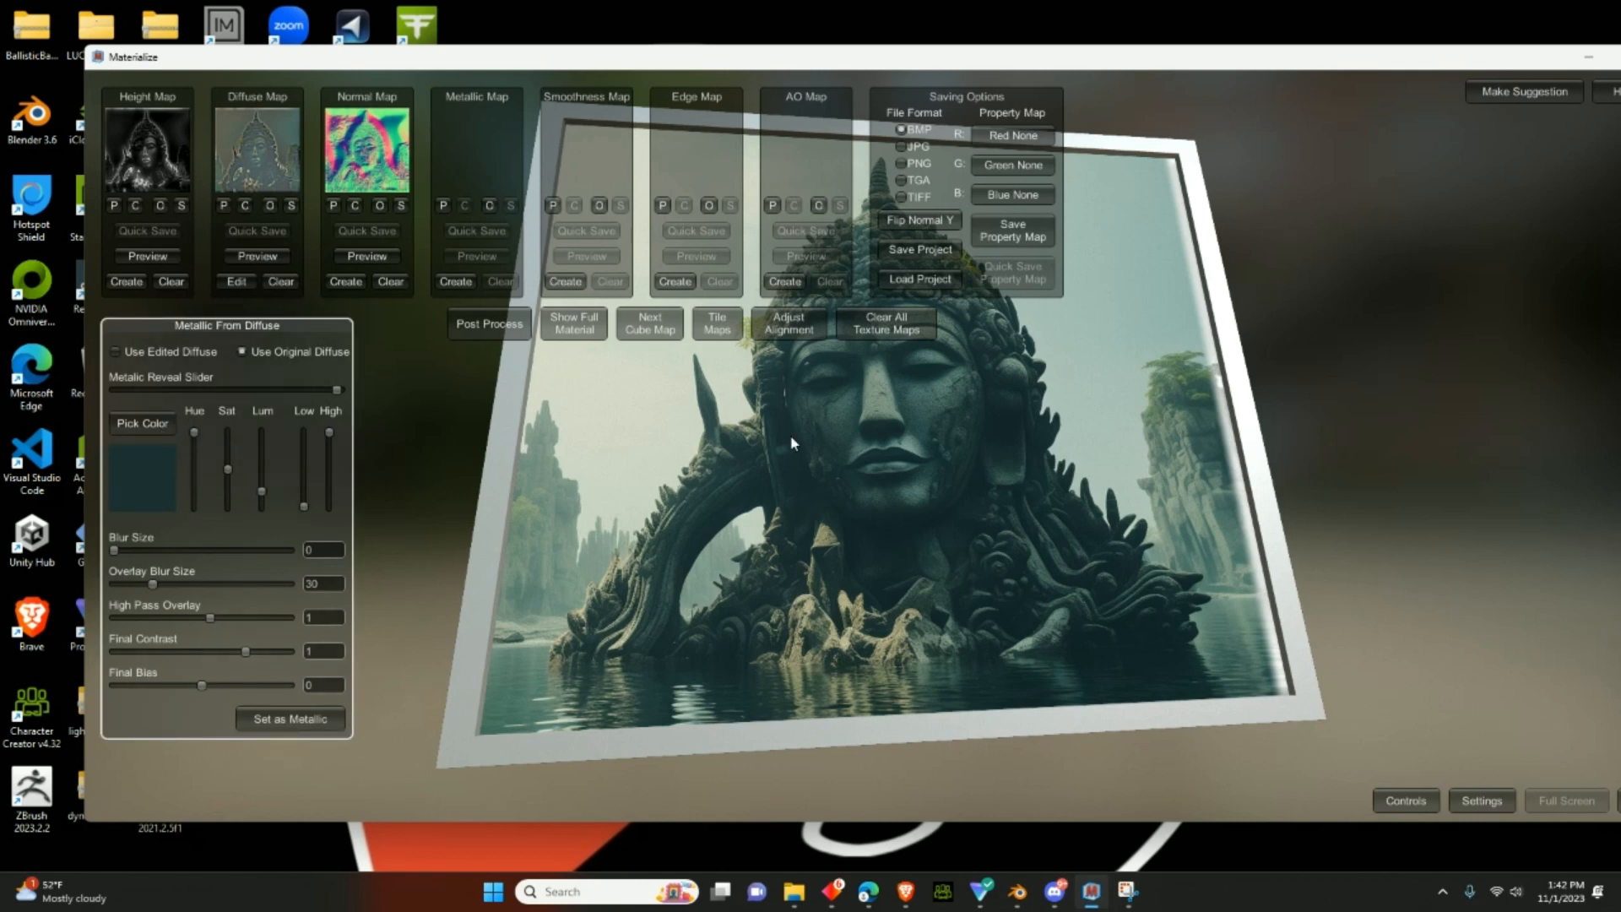
left_click(931, 541)
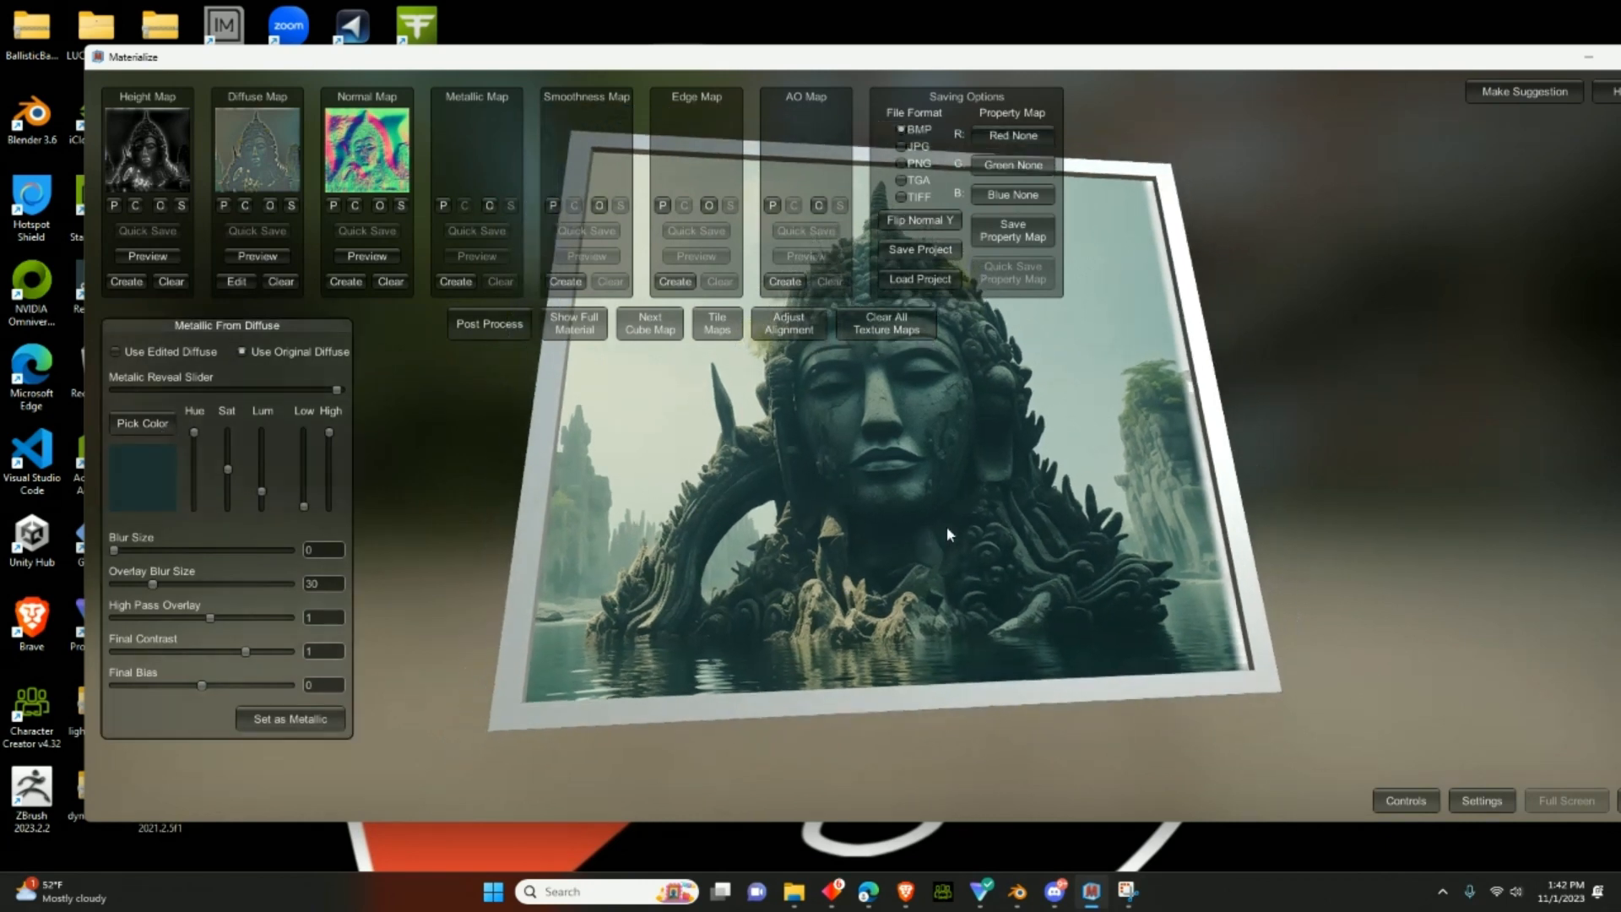
- Resample the metallic color from the statue's face for a lighter teal
middle_click_drag(940, 573, 942, 603)
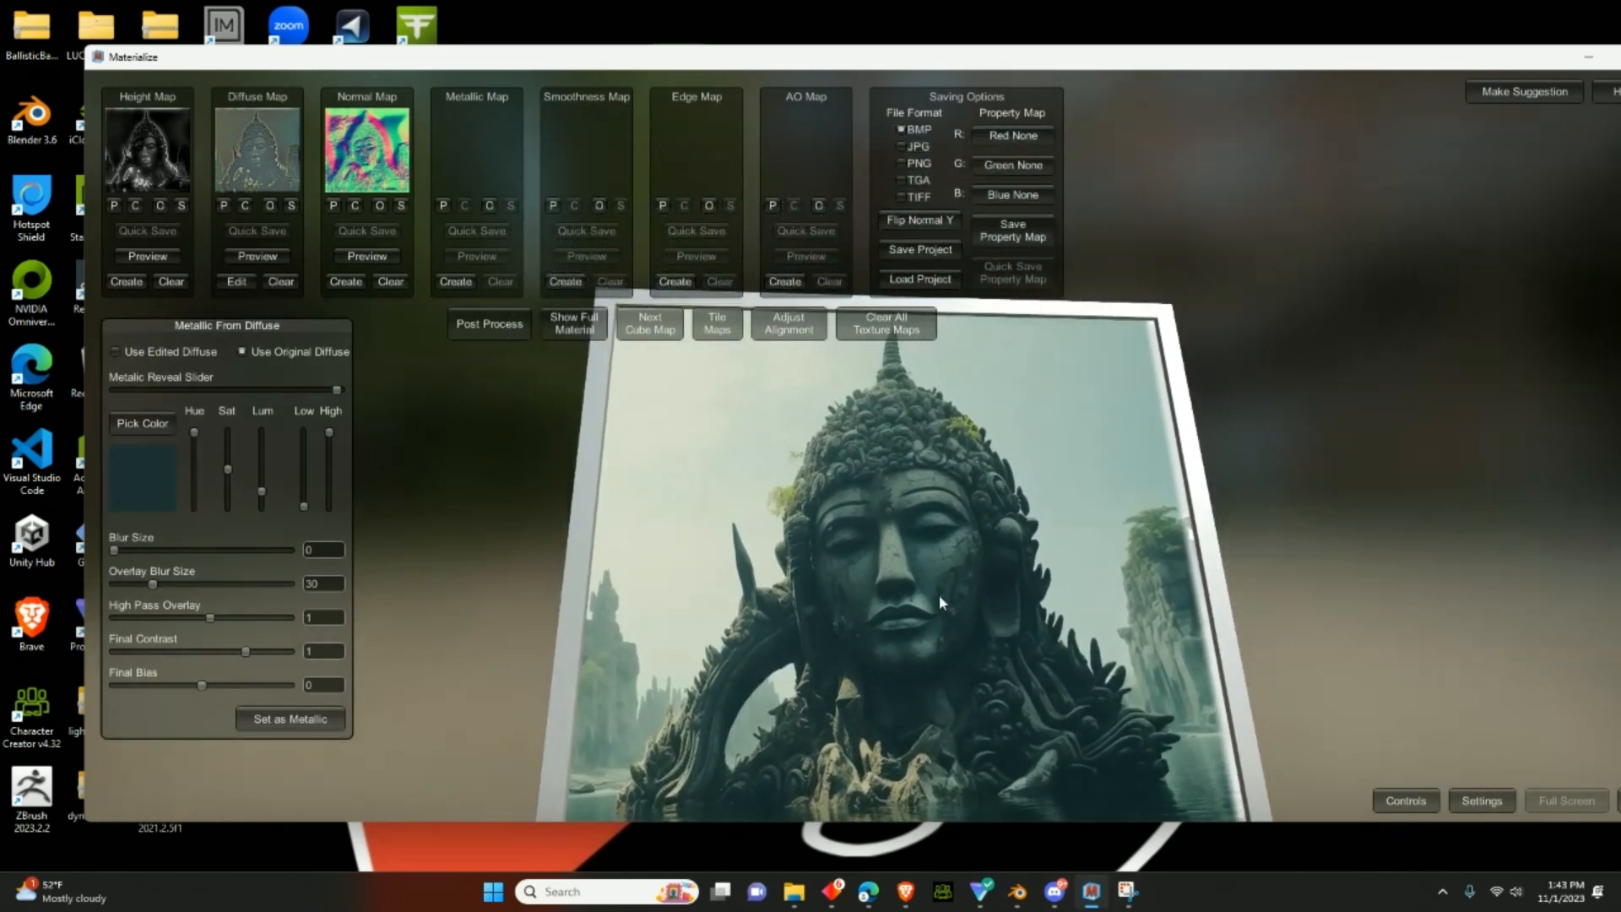
left_click(937, 564)
mouse_move(937, 564)
right_mouse_down()
mouse_move(932, 616)
mouse_move(914, 576)
right_mouse_up()
scroll(923, 606, "up", 2)
scroll(923, 607, "up", 1)
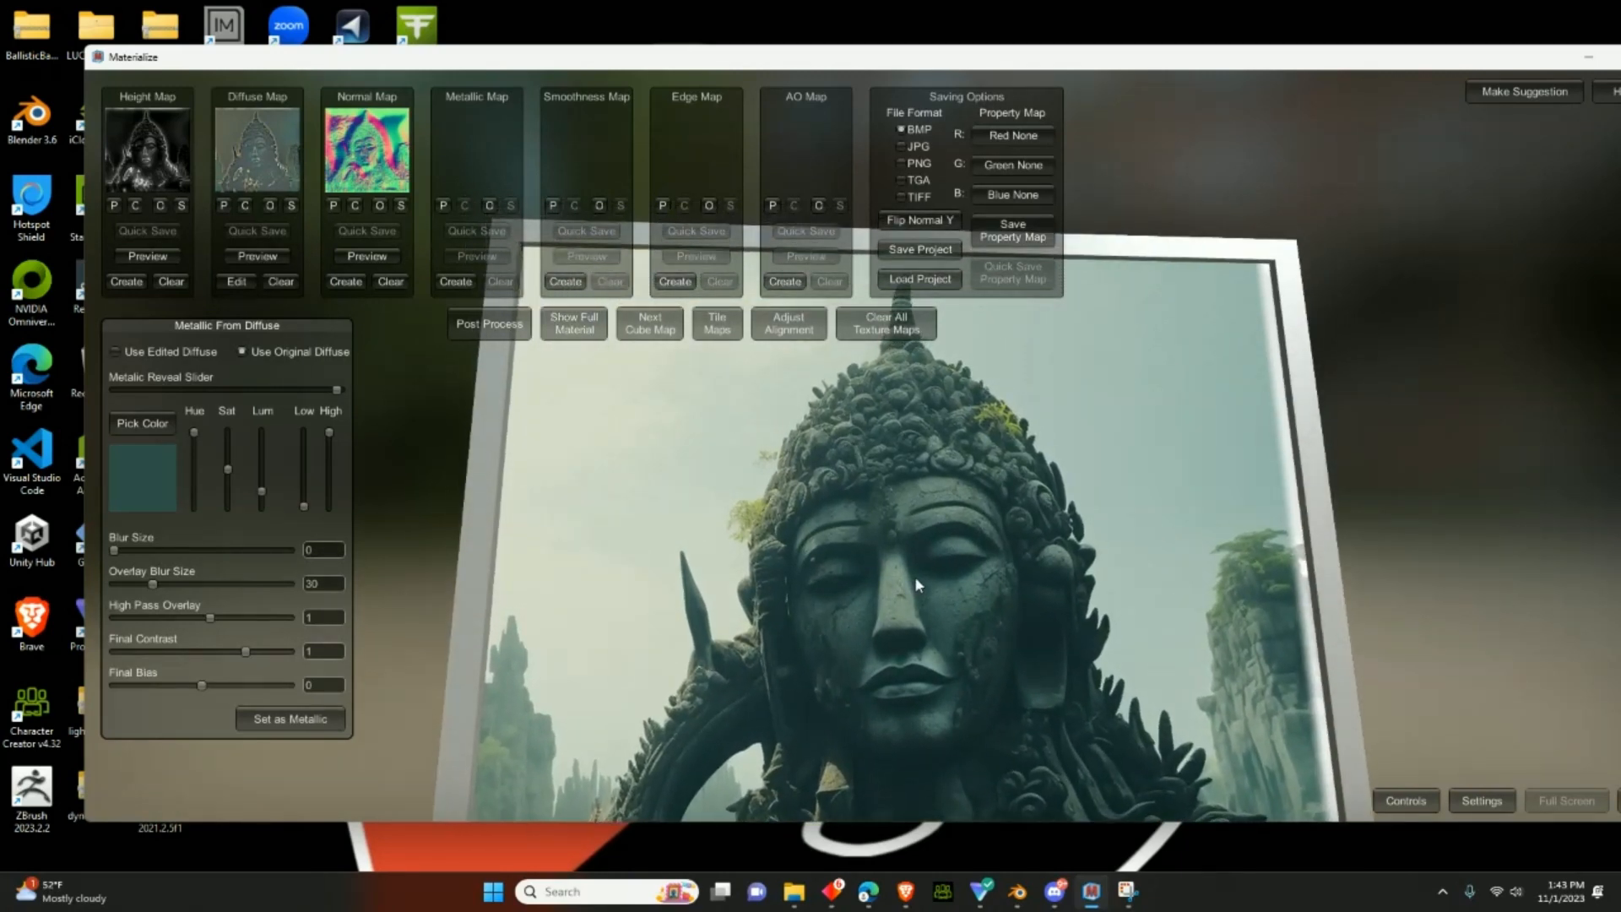
left_click(130, 475)
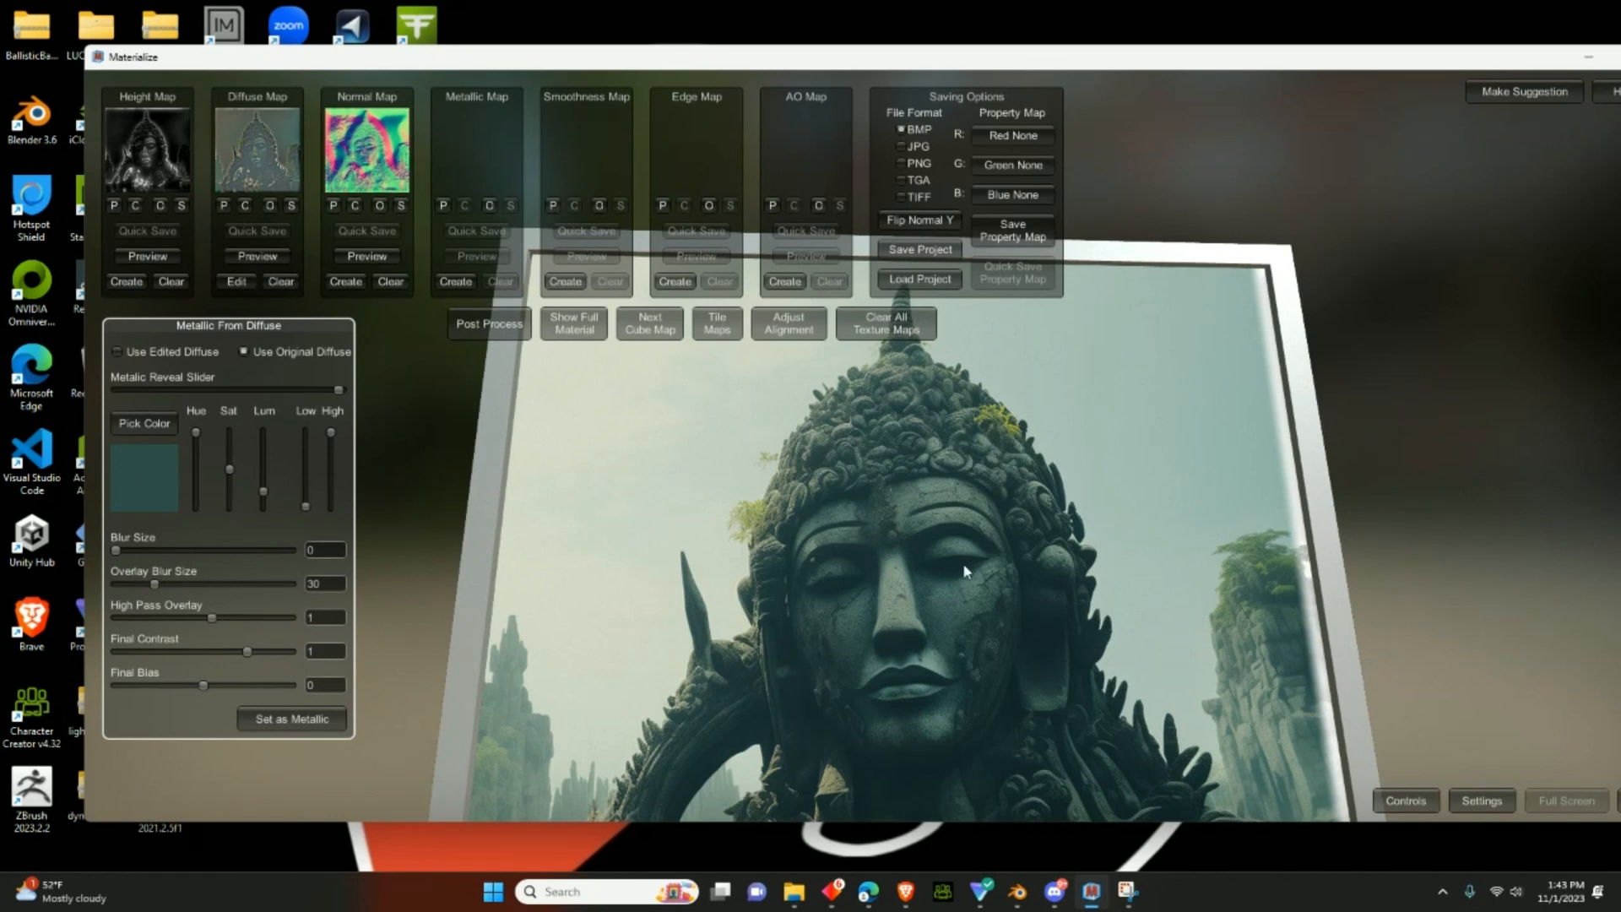
left_click(983, 623)
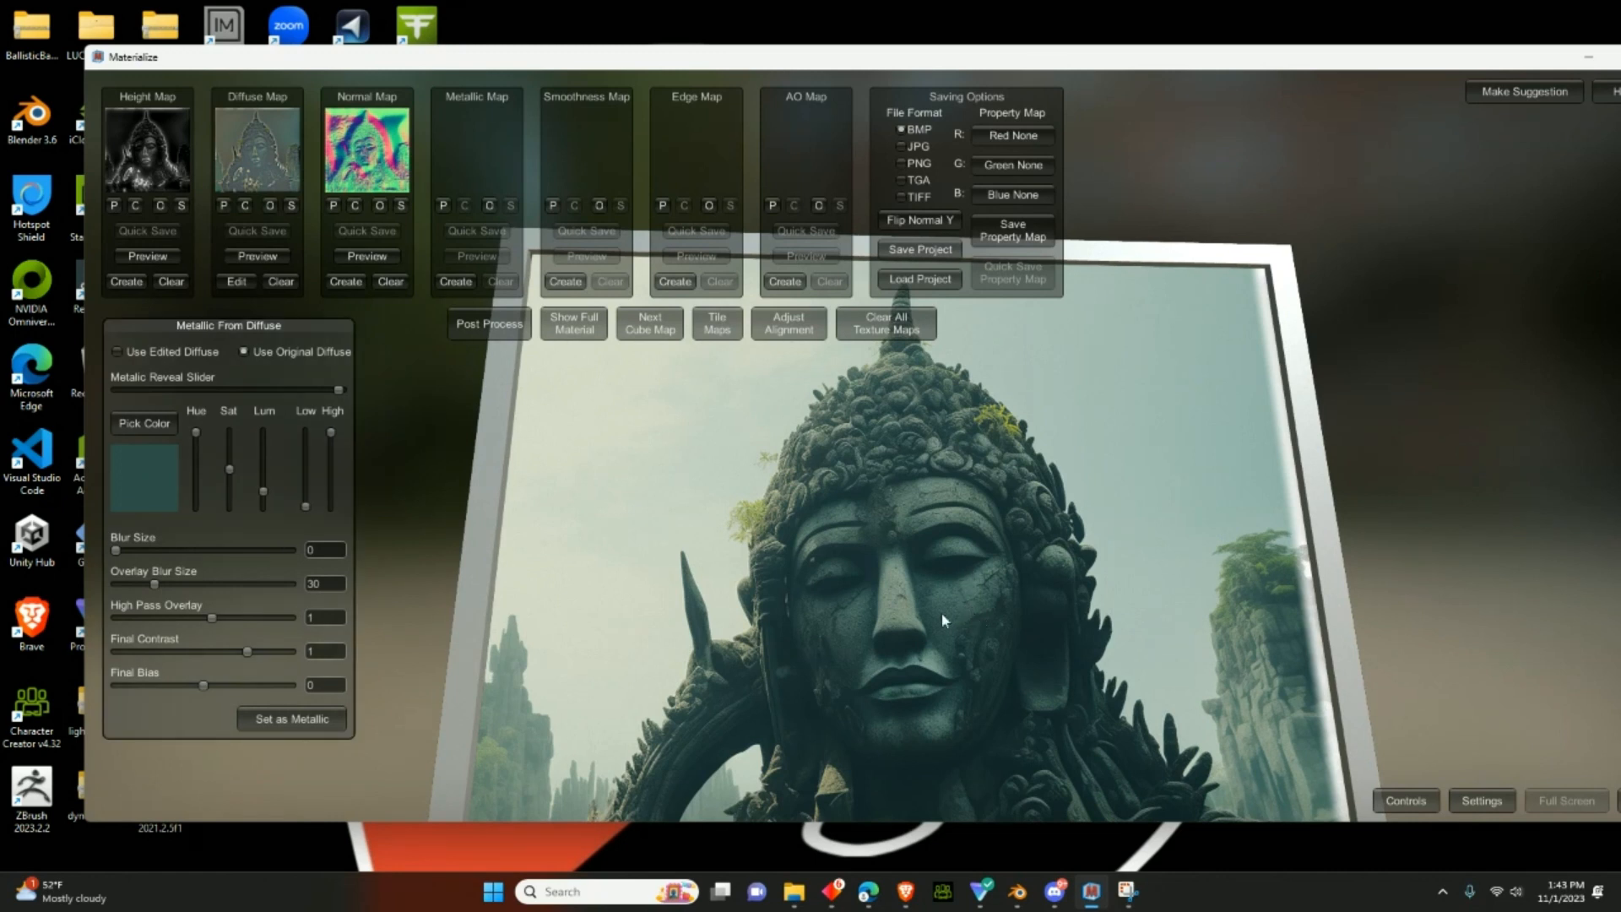
left_click(236, 504)
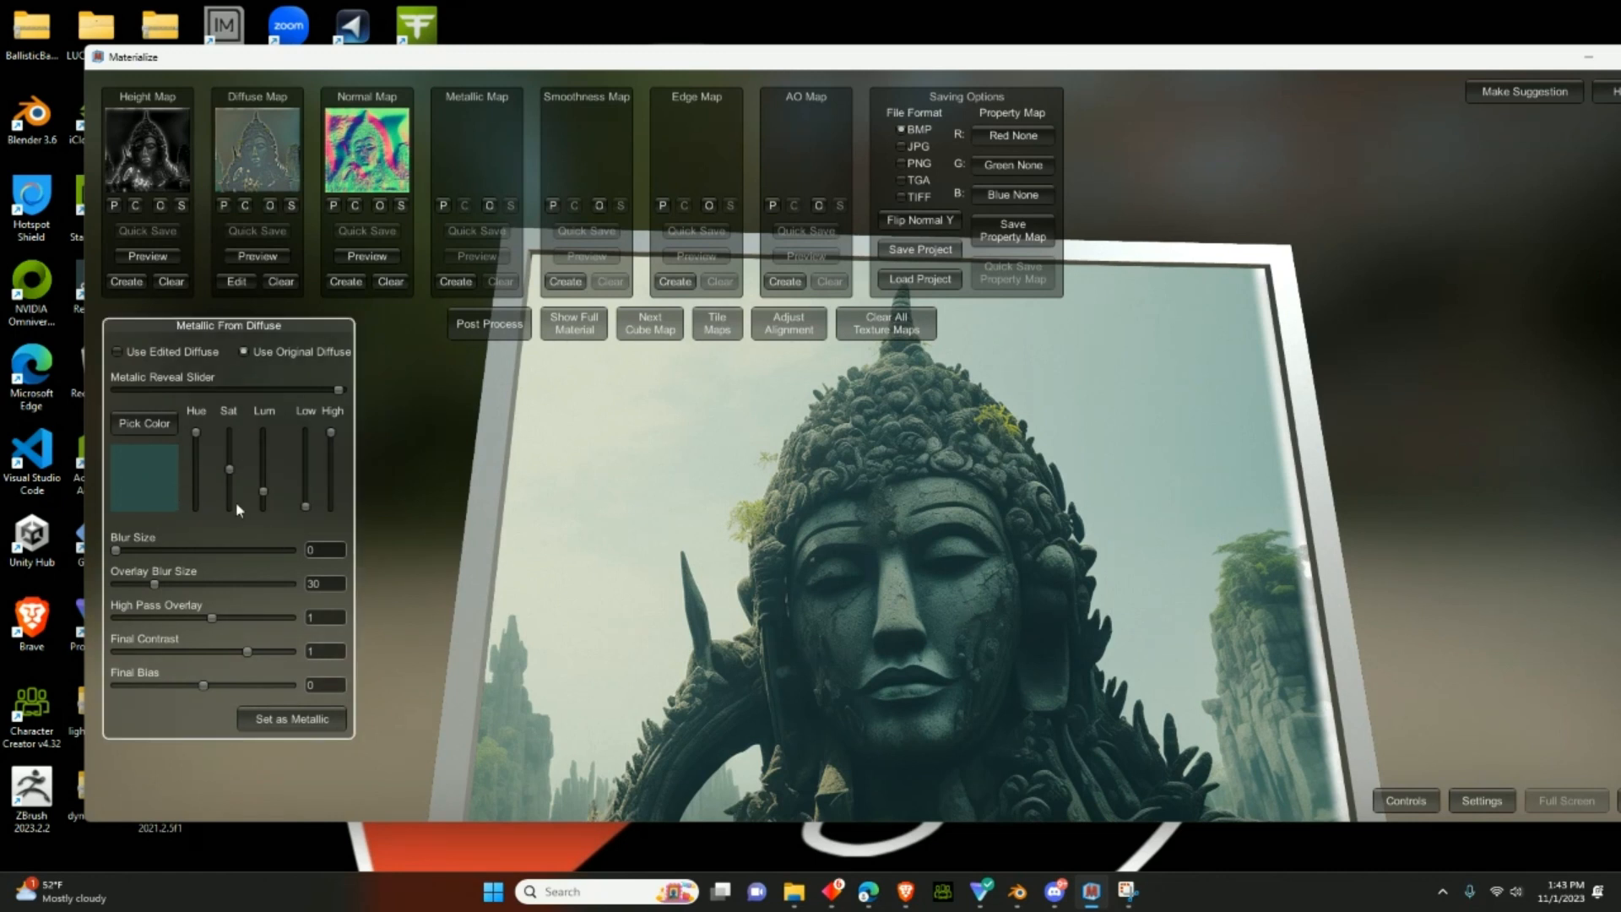
left_click(922, 510)
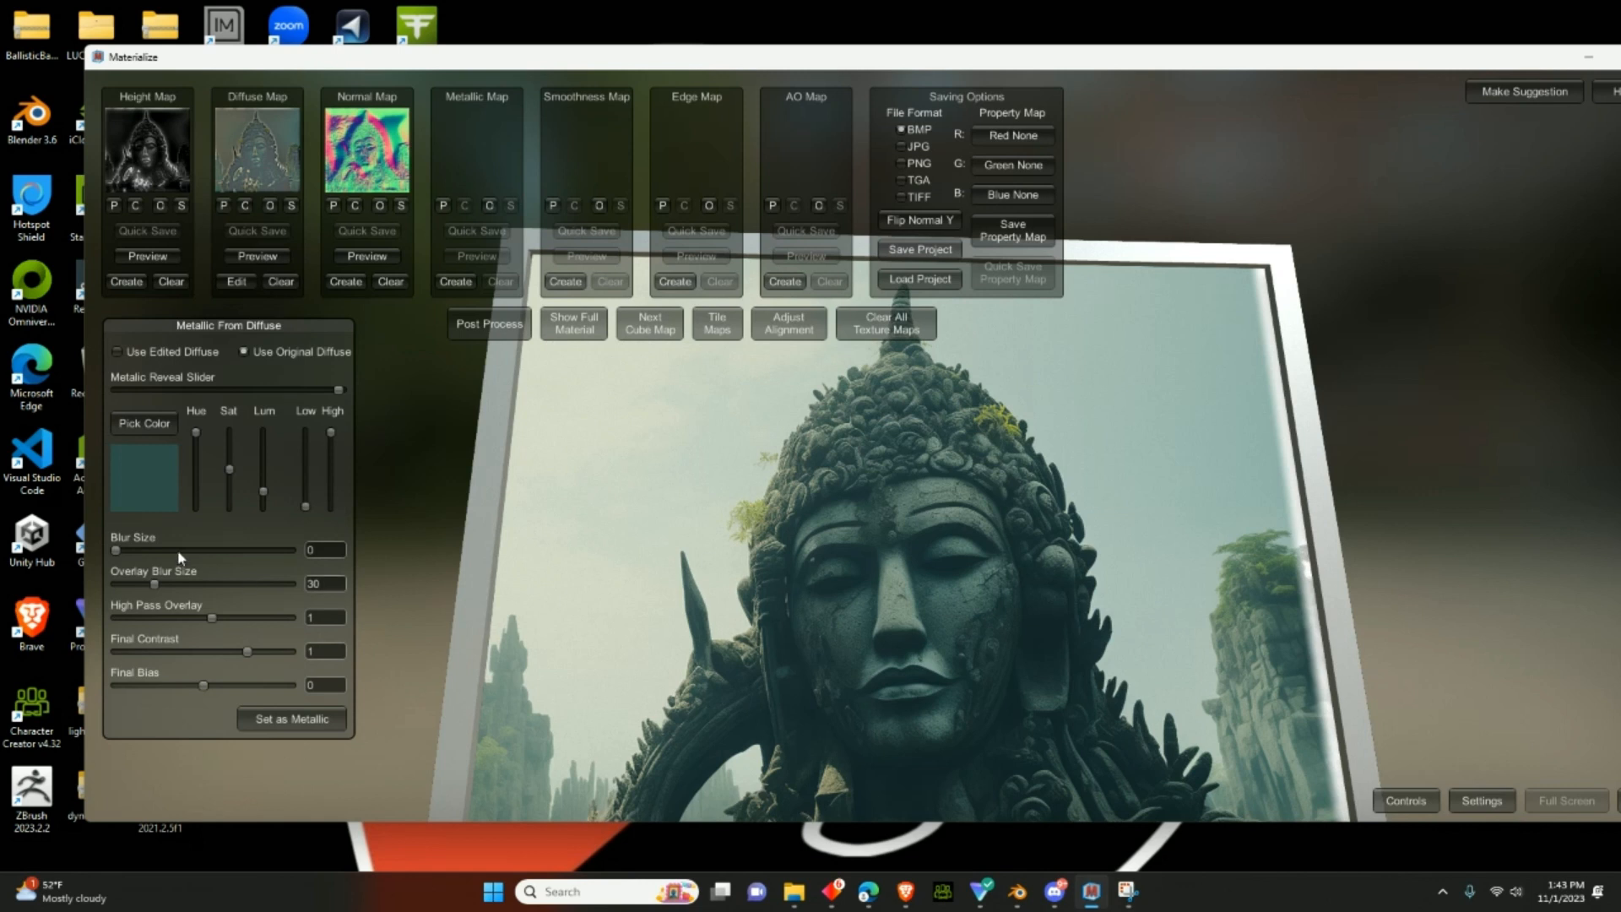
left_click(146, 502)
left_click(947, 569)
- Set the metallic Blur Size to 27 and Overlay Blur Size to 29, and reveal the metallic preview across the whole image
left_click_drag(116, 552, 155, 581)
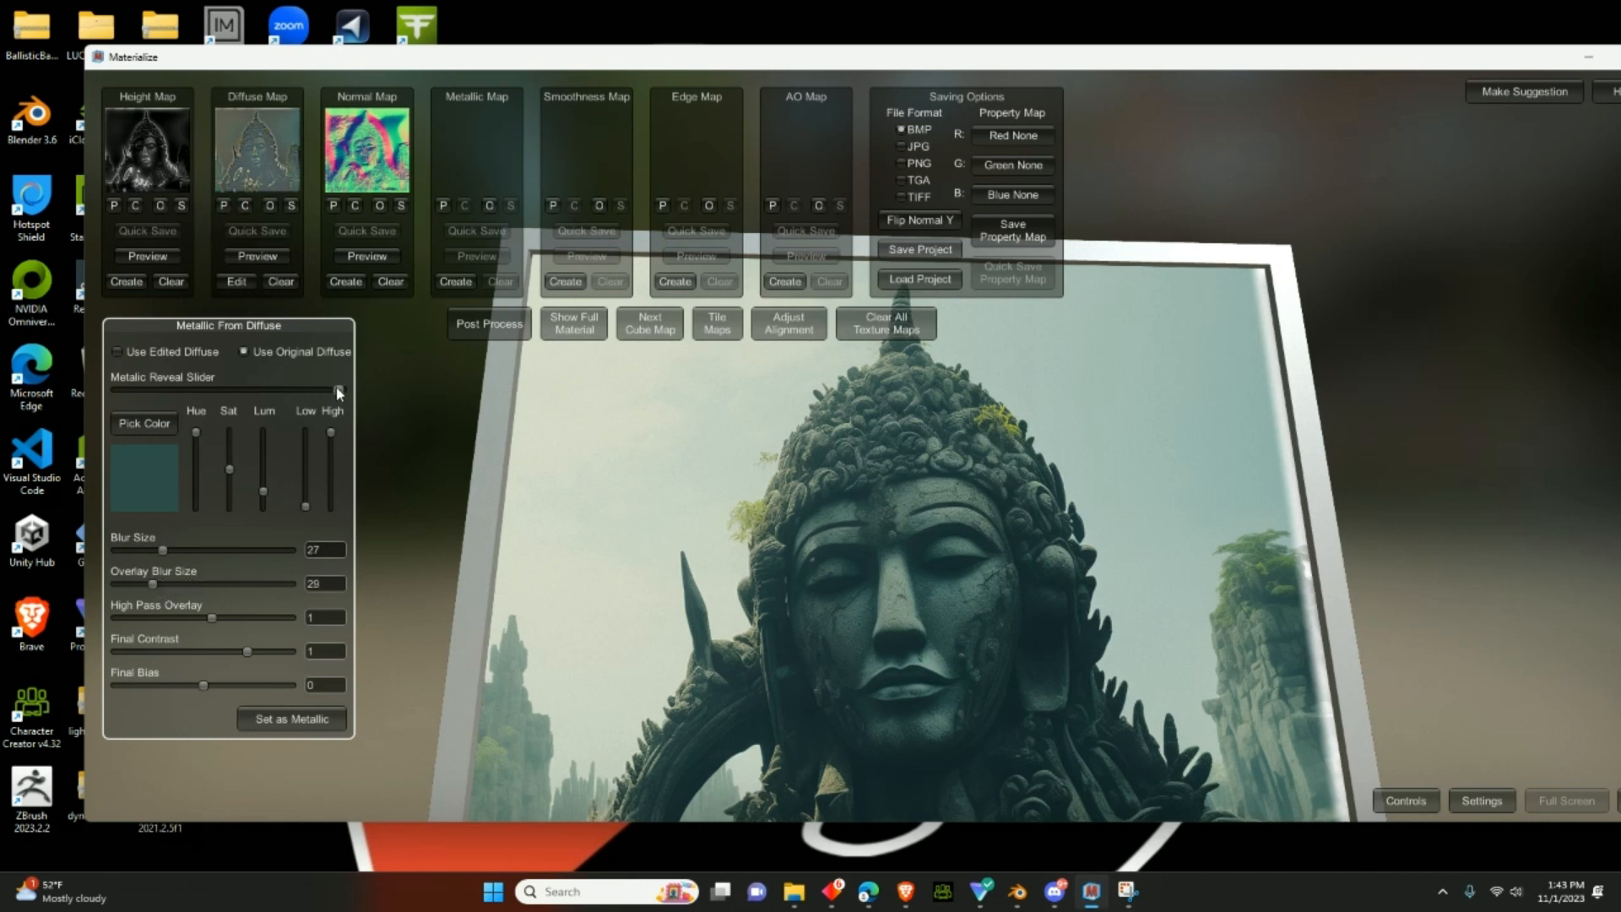
left_click_drag(338, 389, 63, 412)
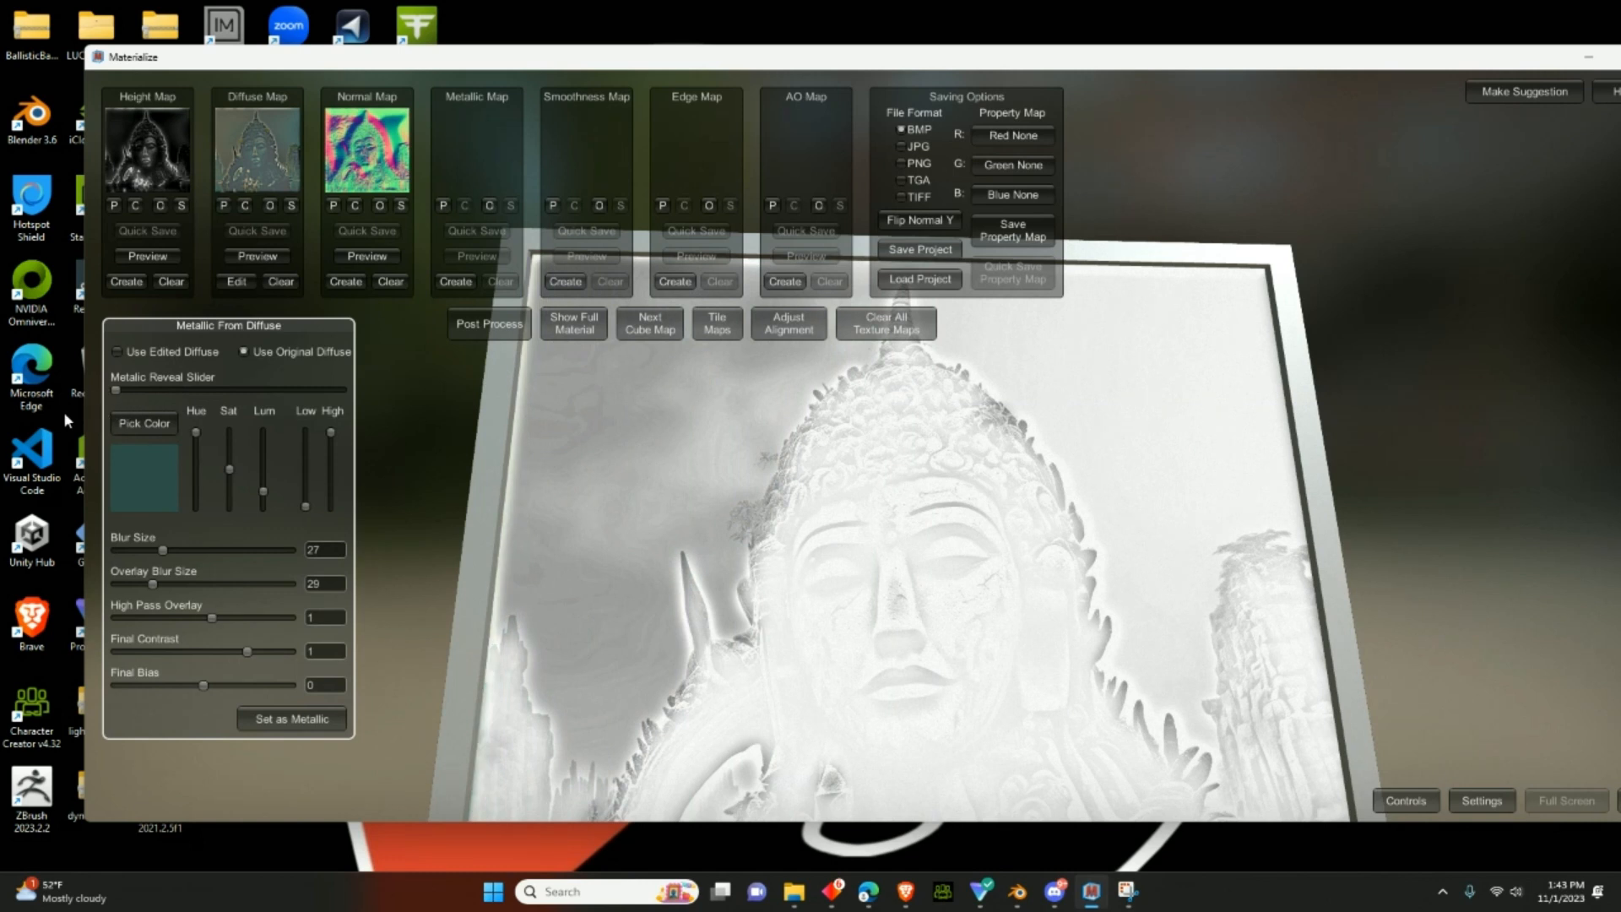
- Raise the metallic Sat and Low values close to maximum and Lum slightly, keeping Hue and High at maximum
left_click_drag(195, 433, 226, 395)
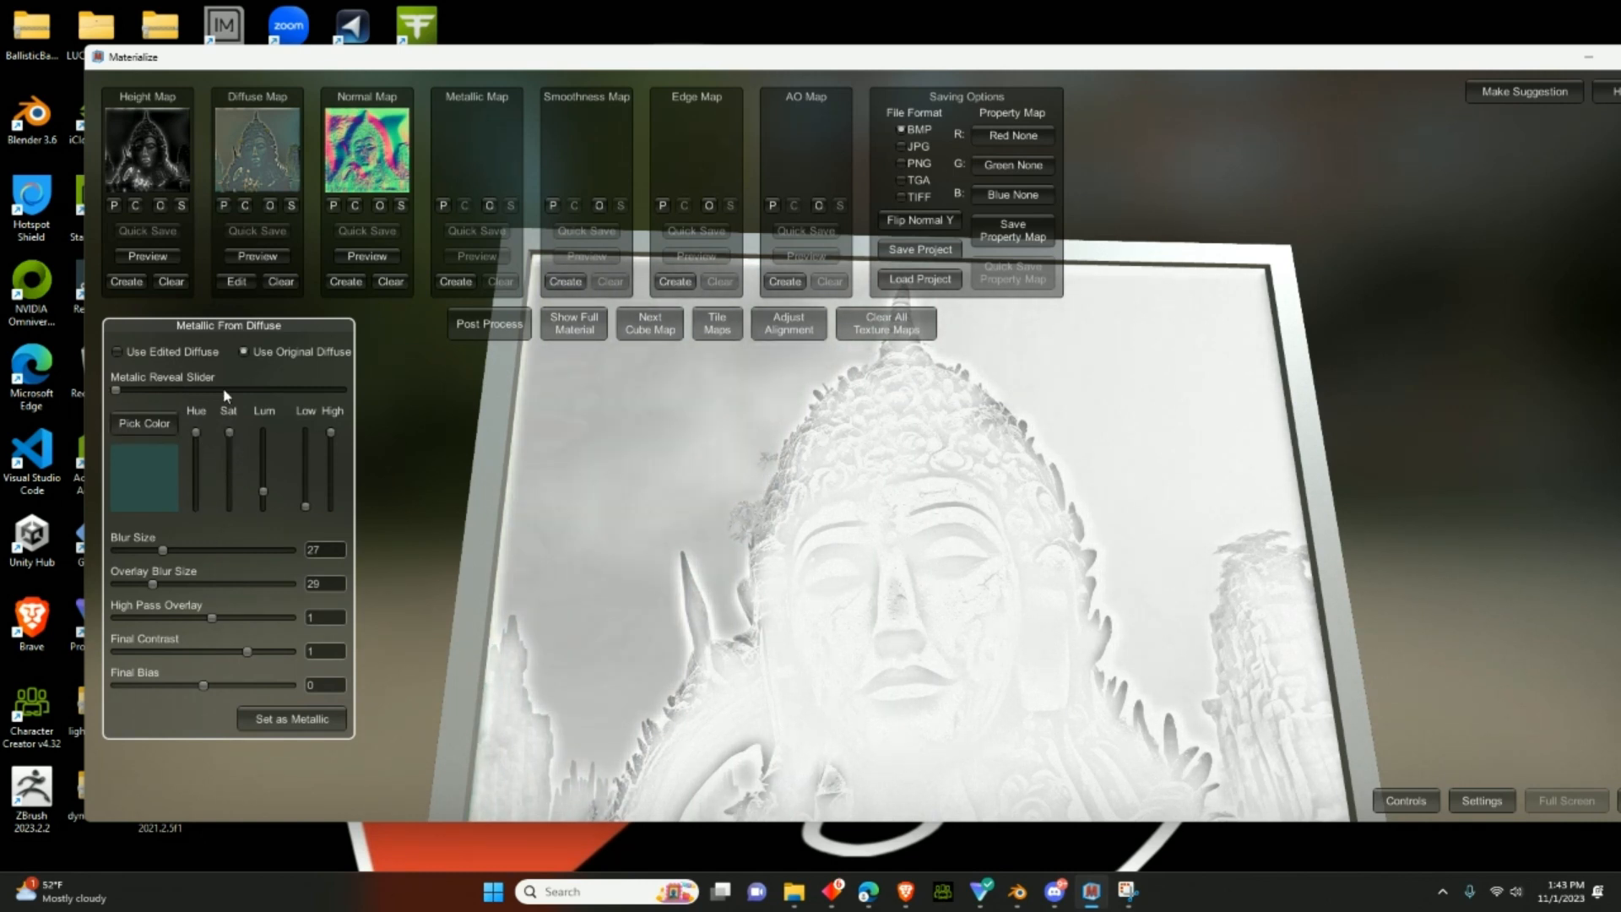
left_click_drag(264, 493, 318, 445)
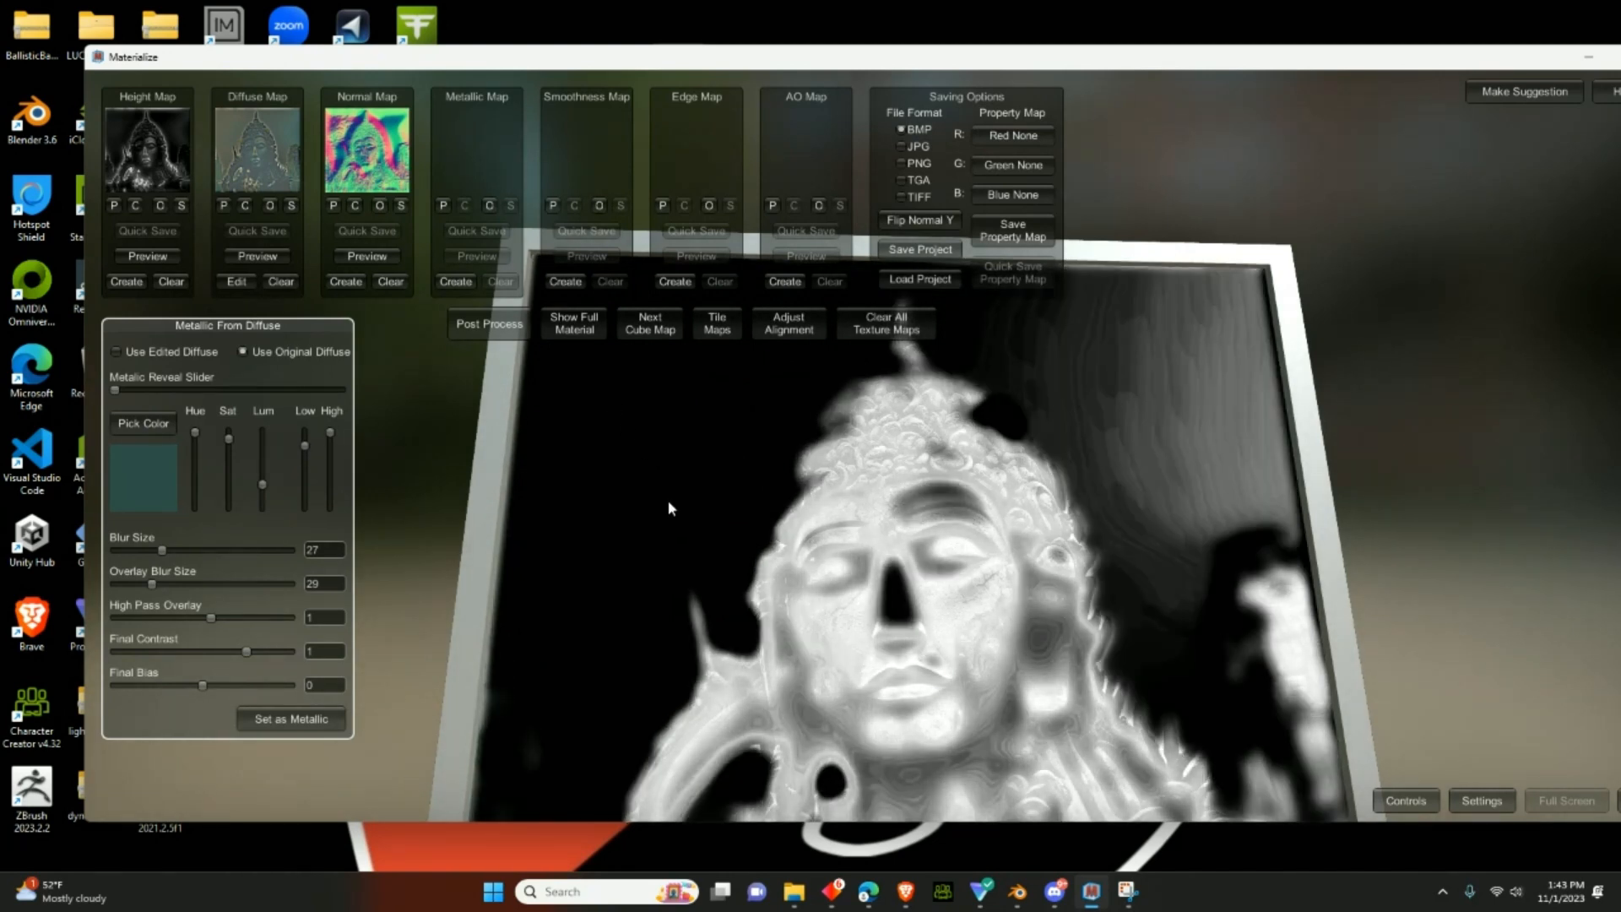
left_click_drag(668, 507, 758, 585)
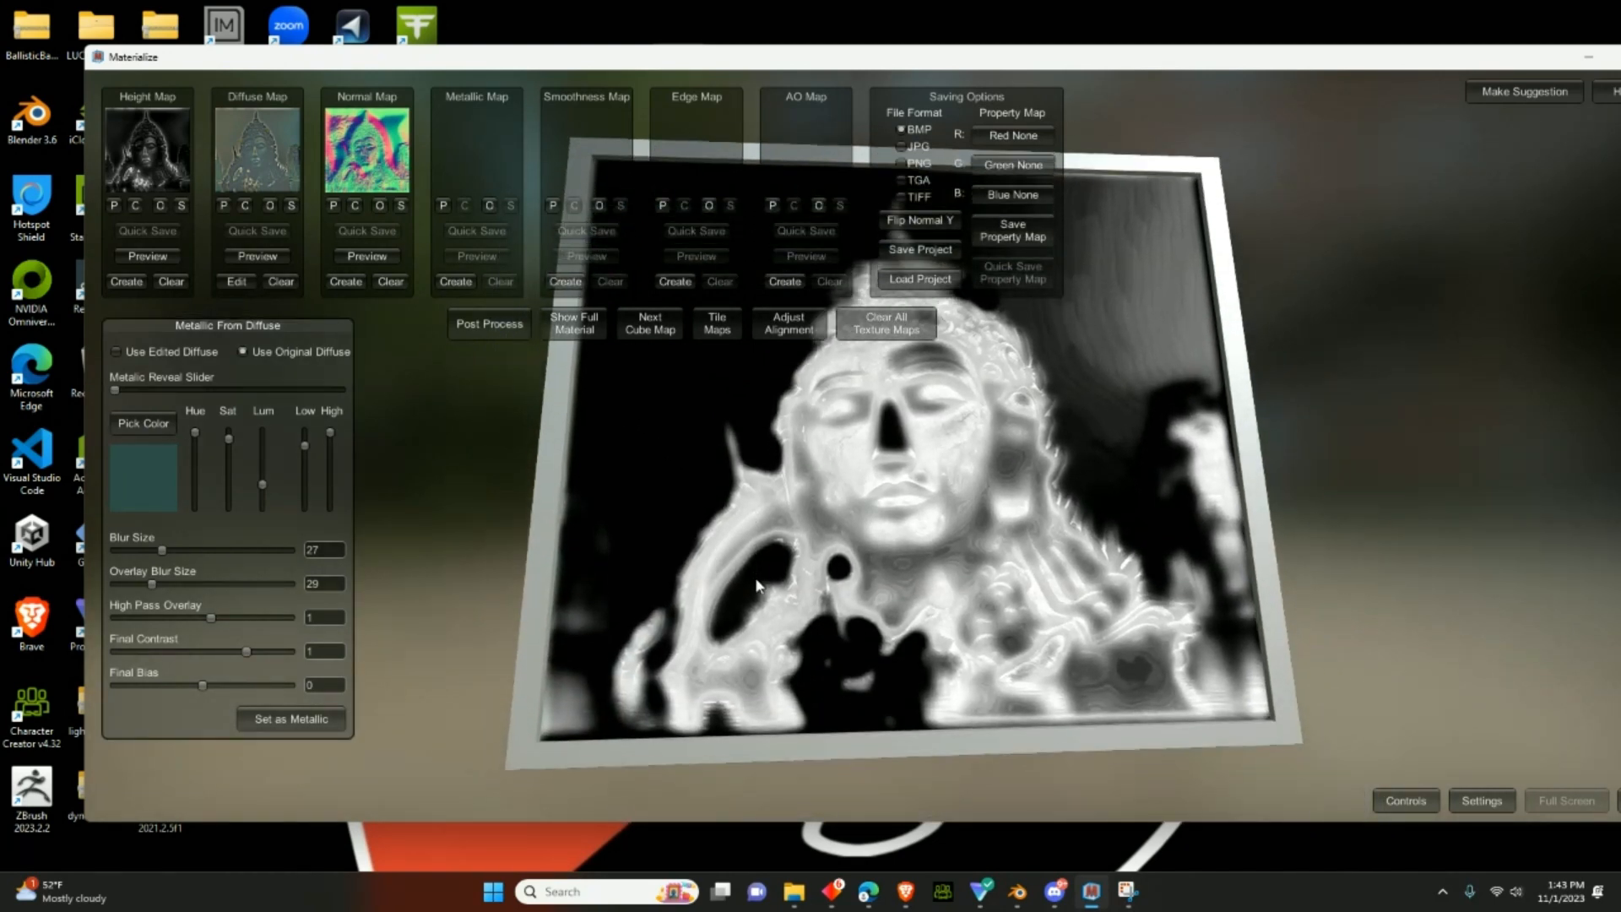
left_click_drag(330, 433, 332, 437)
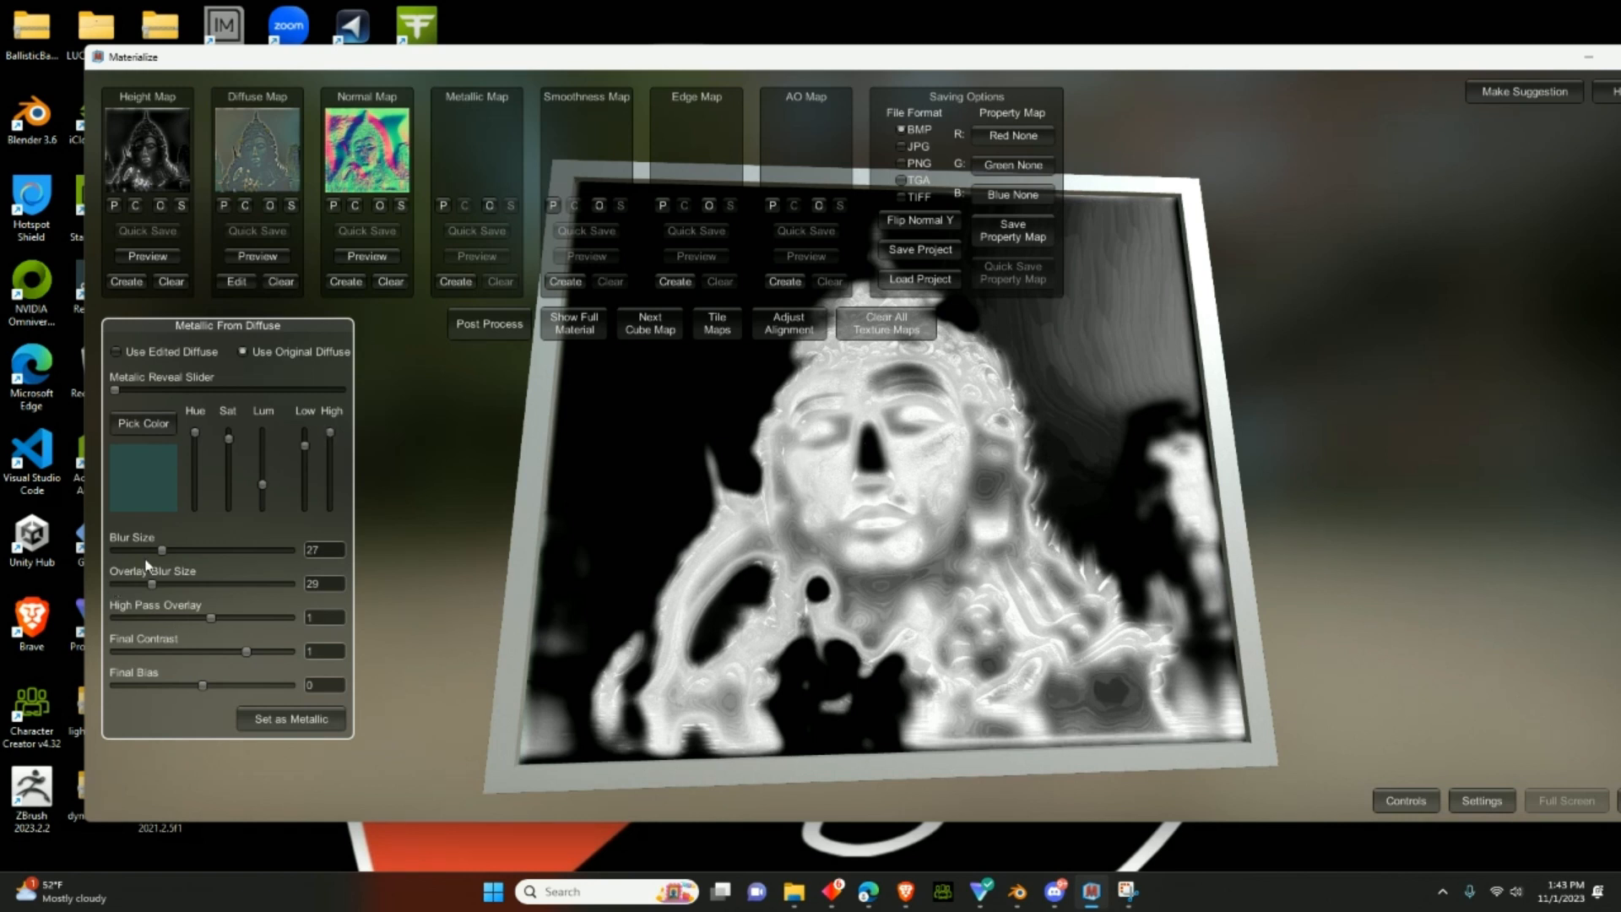
- Set Blur Size to 13, Overlay Blur Size to 25, High Pass Overlay to -4.769, Final Contrast to 0.1153 and Final Bias to 0.0144, and apply the metallic map
left_click_drag(163, 550, 205, 680)
left_click(258, 716)
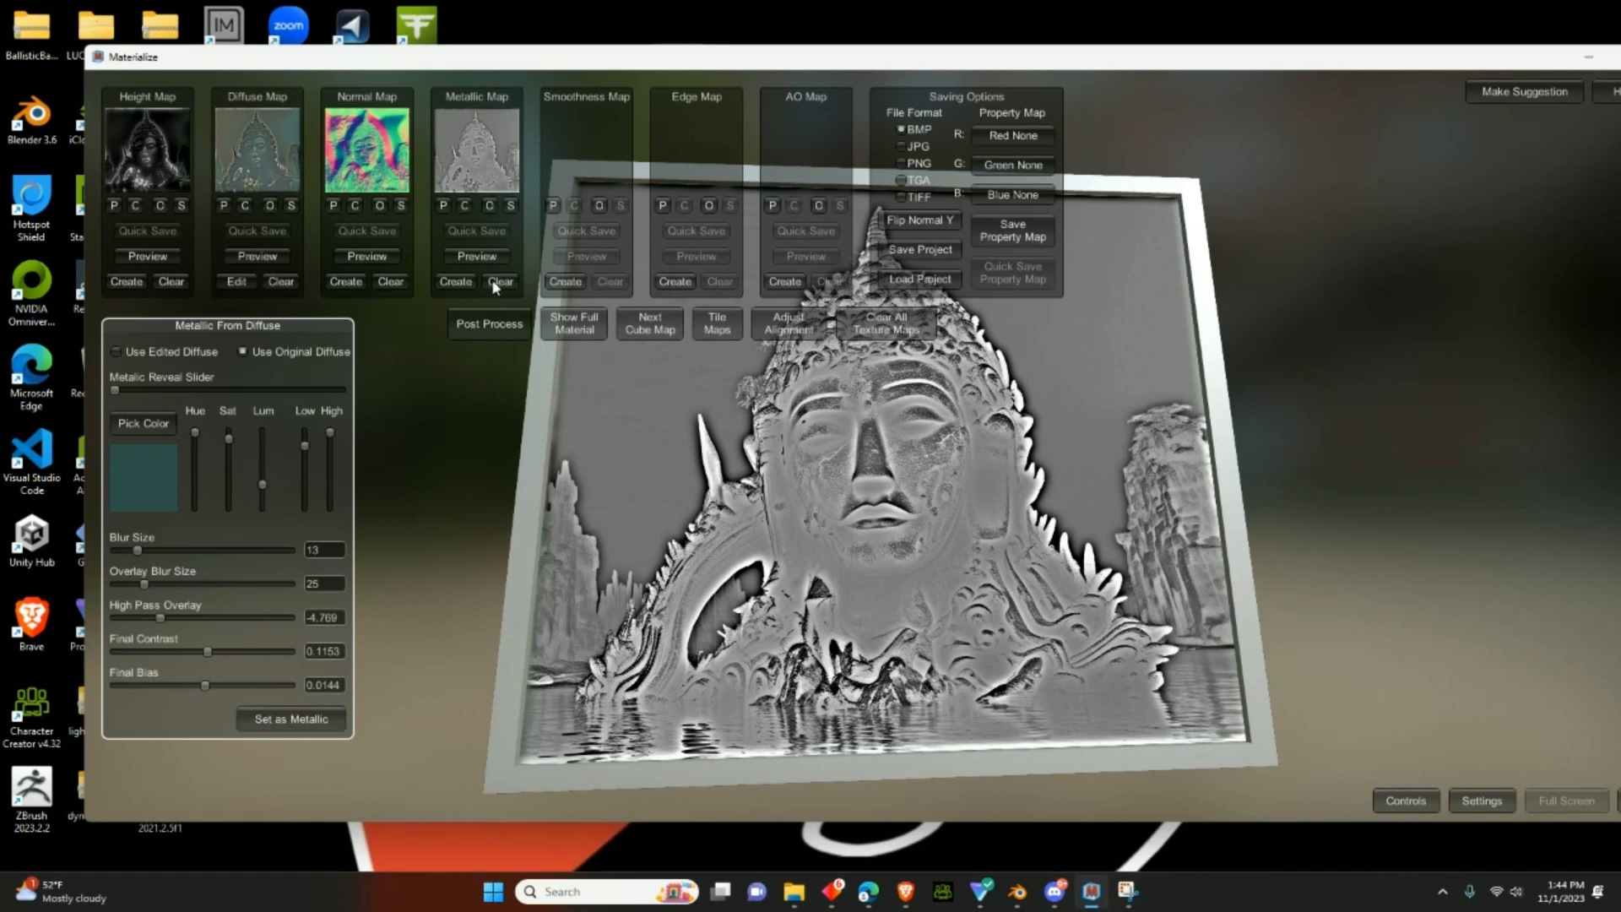
- Start the smoothness map, fully reveal its preview, and set Metal Smoothness 0.4836, Base Smoothness 0.4653, Sample Blur Size 15 and High Pass Blur Size 67
left_click(613, 190)
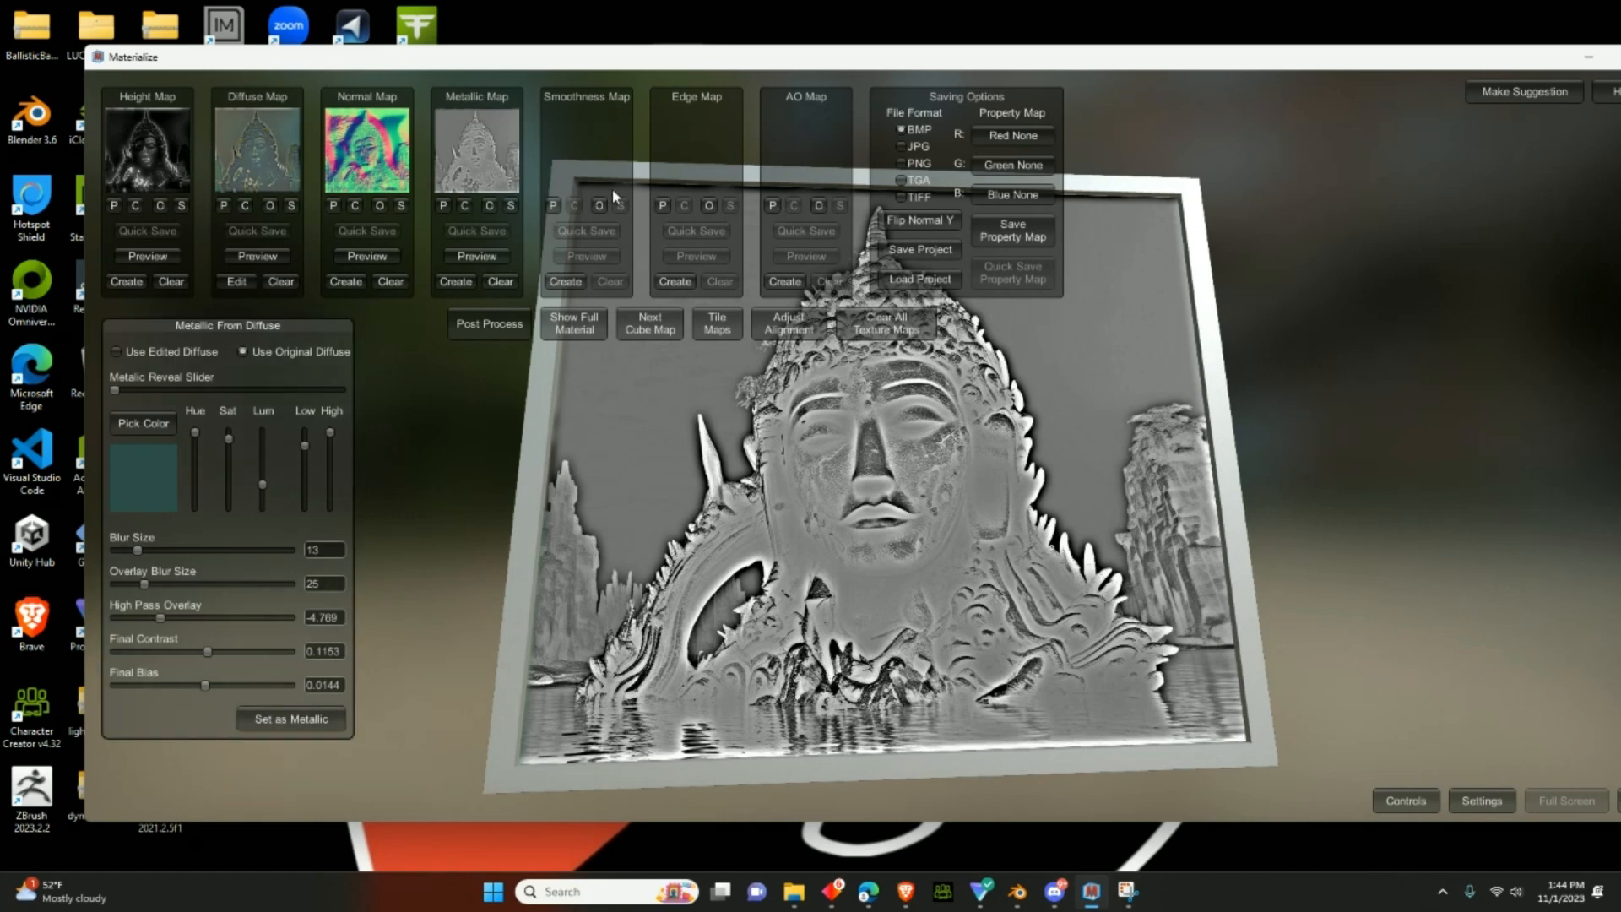
left_click(567, 282)
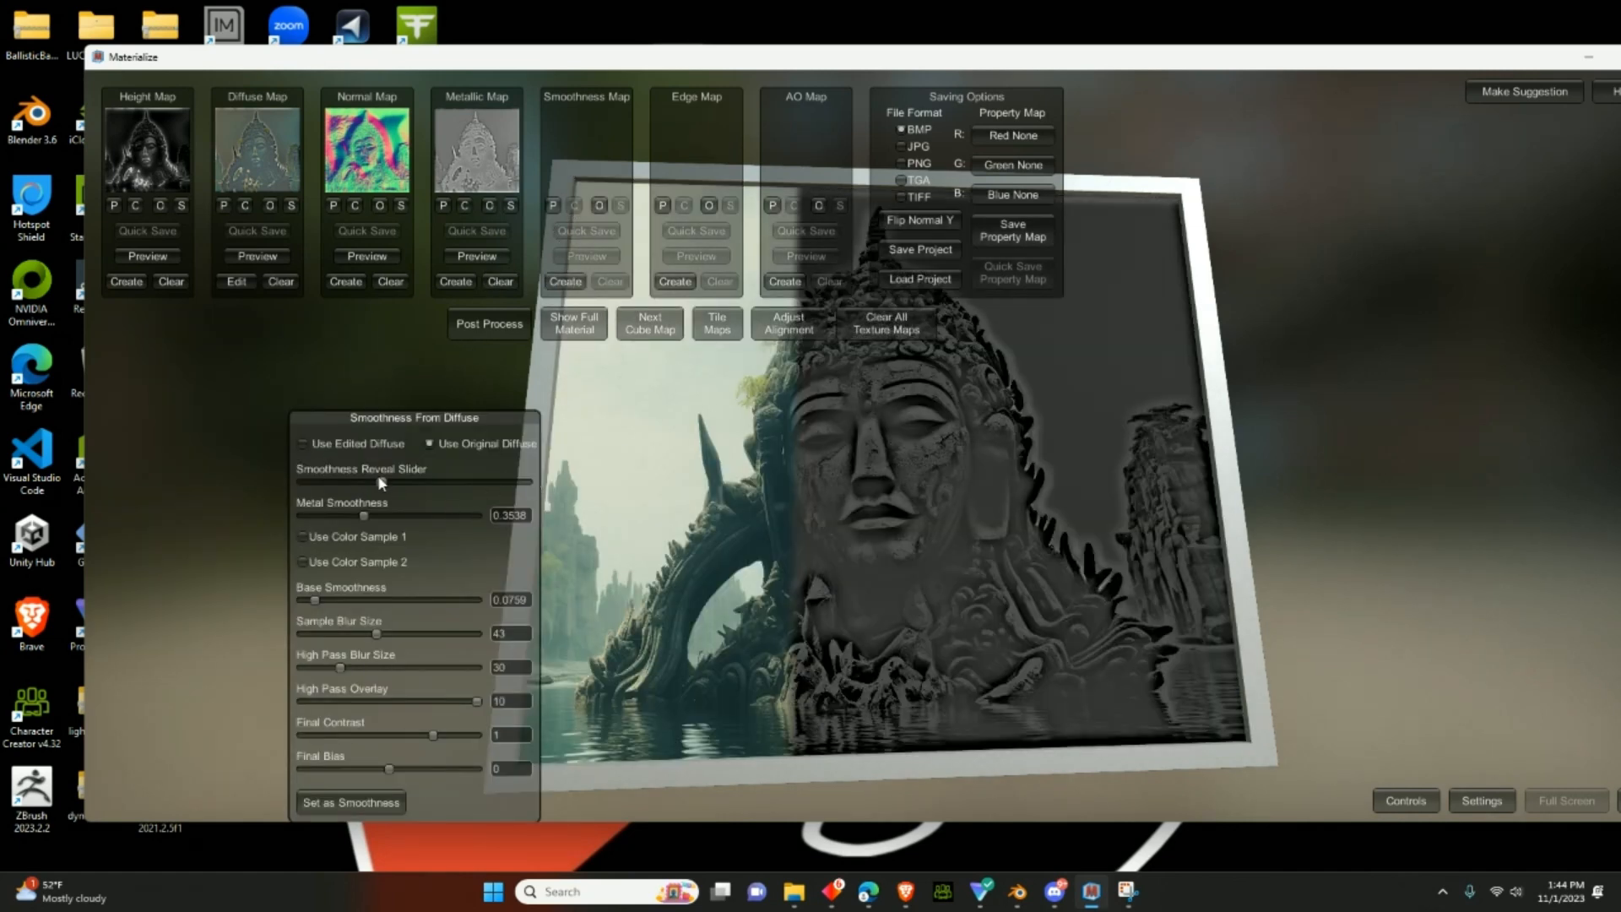
left_click_drag(378, 477, 395, 511)
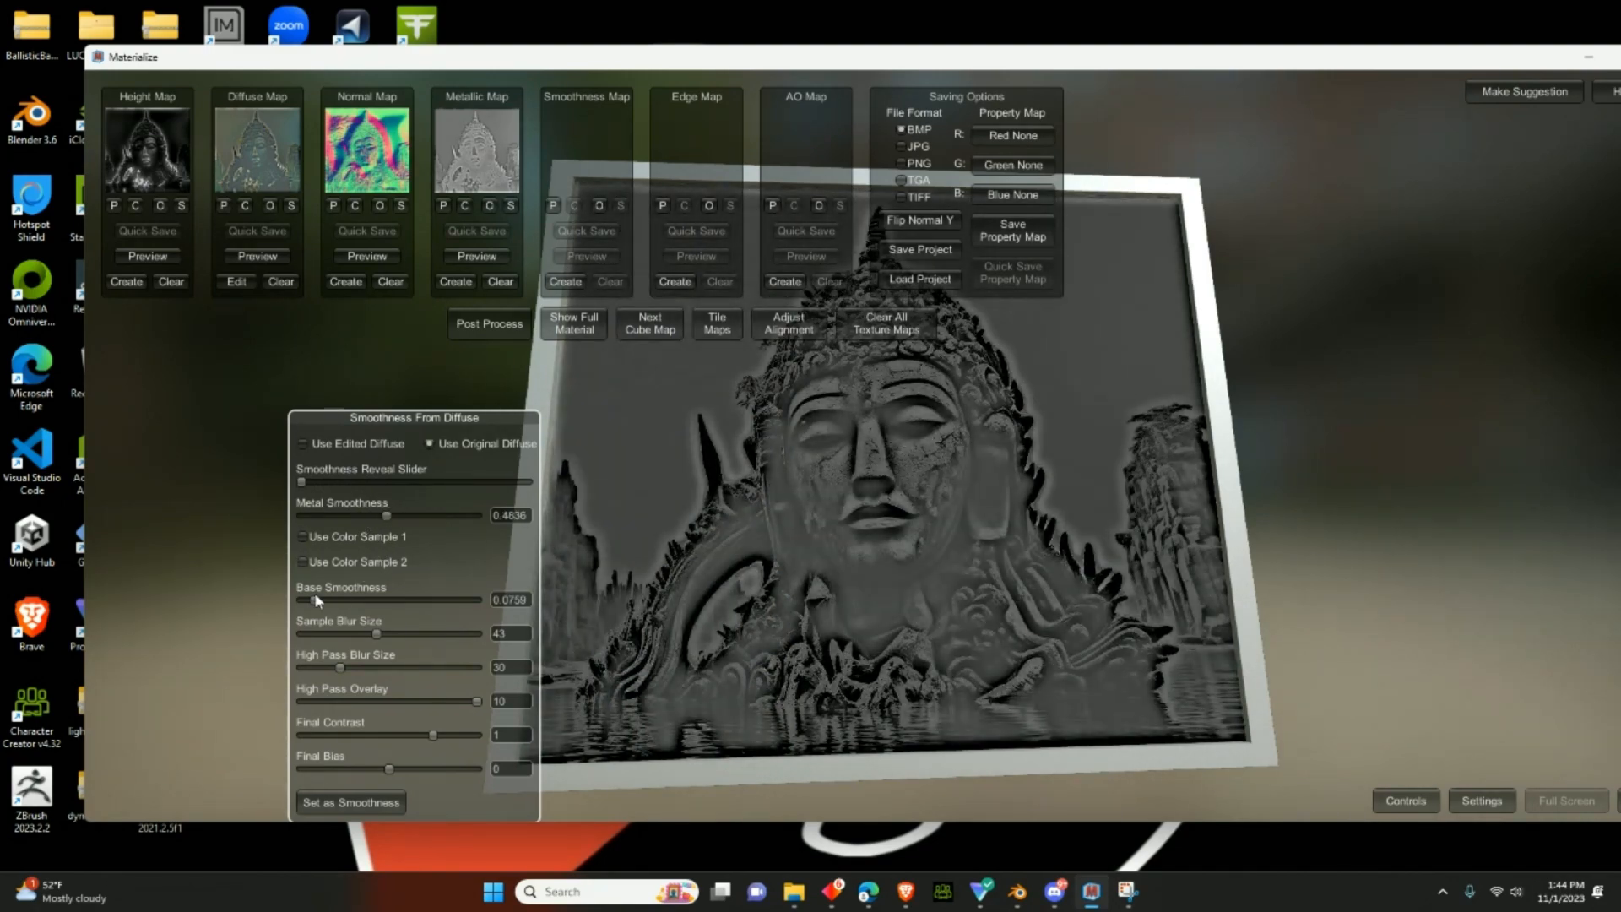
left_click_drag(317, 600, 481, 643)
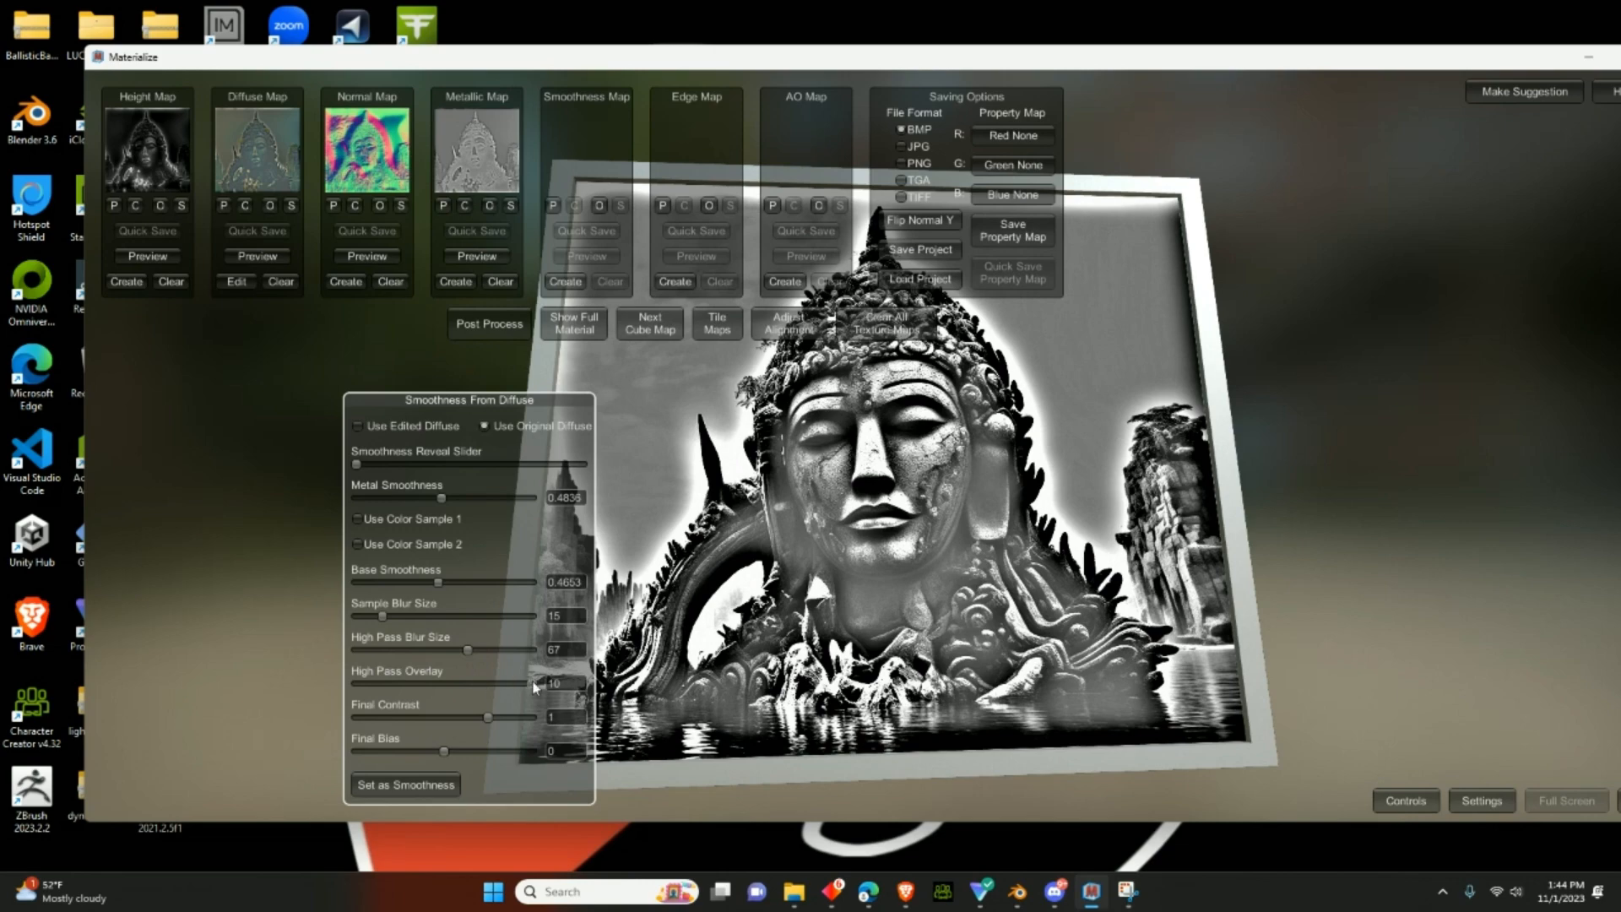
- Set High Pass Overlay to 7.8846, Final Contrast to 0.9230 and Final Bias to -0.173, and apply the result as the smoothness map
left_click_drag(532, 684, 414, 751)
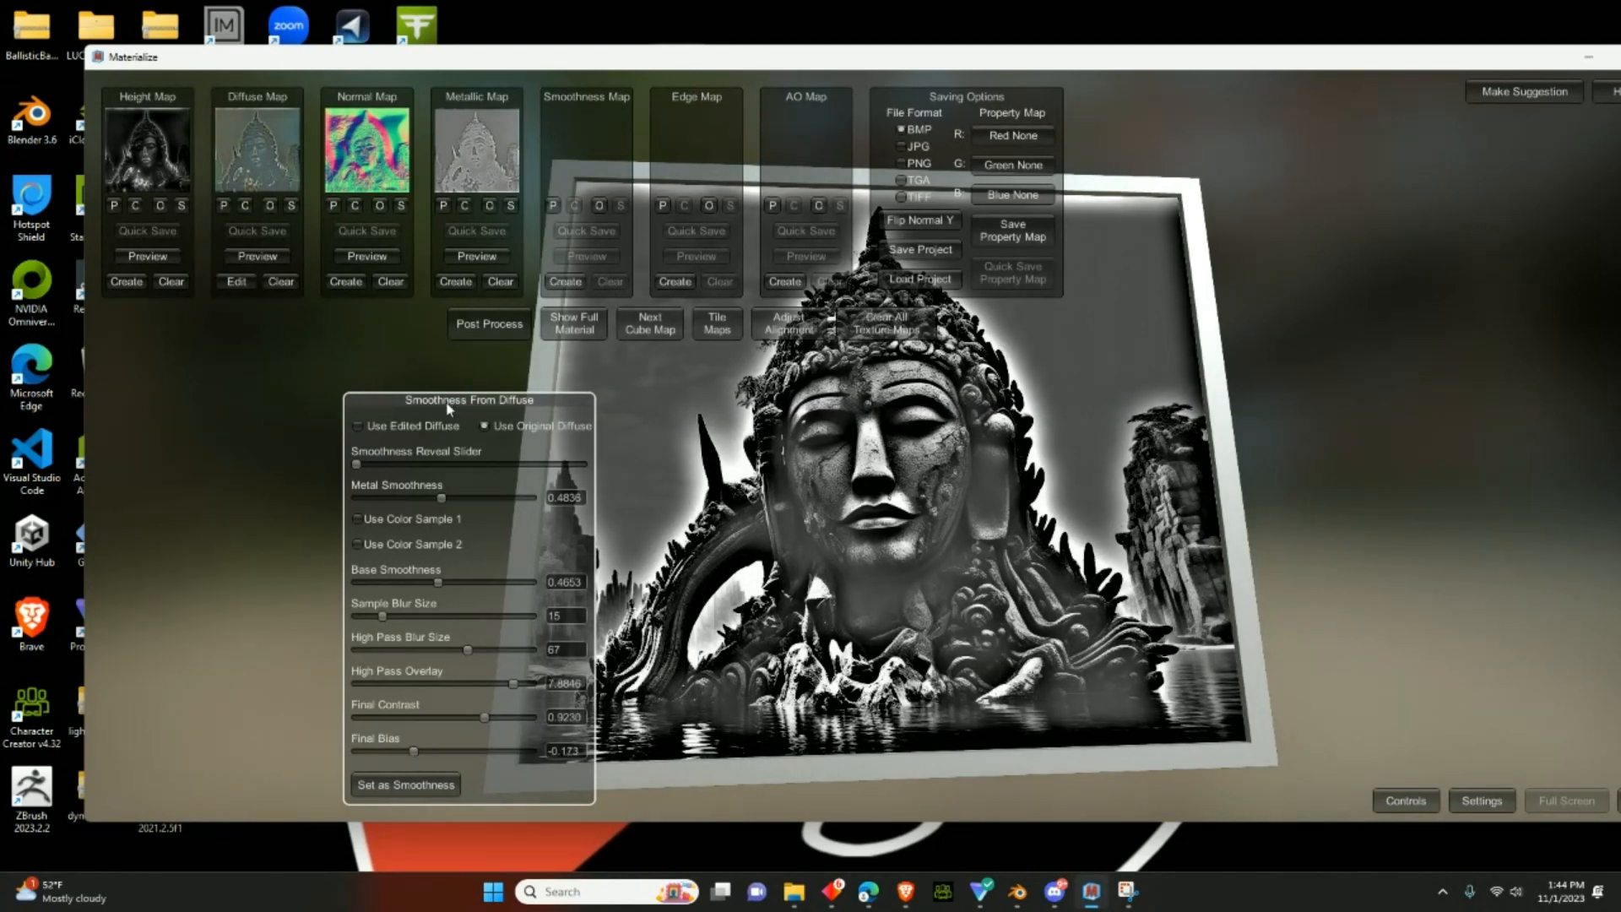
left_click_drag(447, 408, 320, 412)
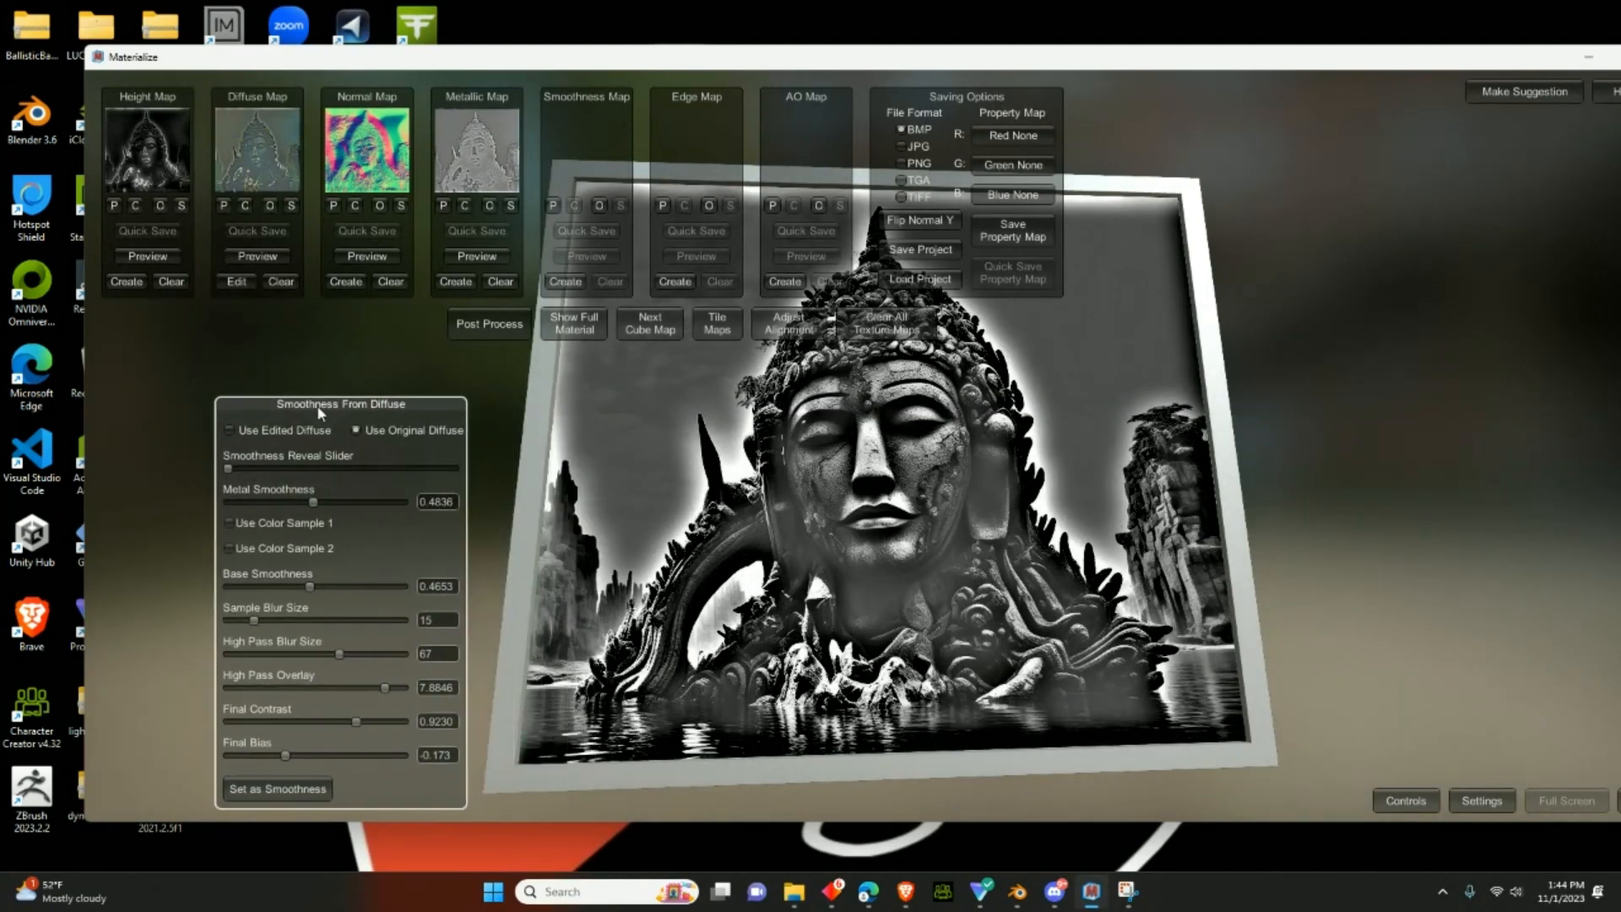
left_click(311, 788)
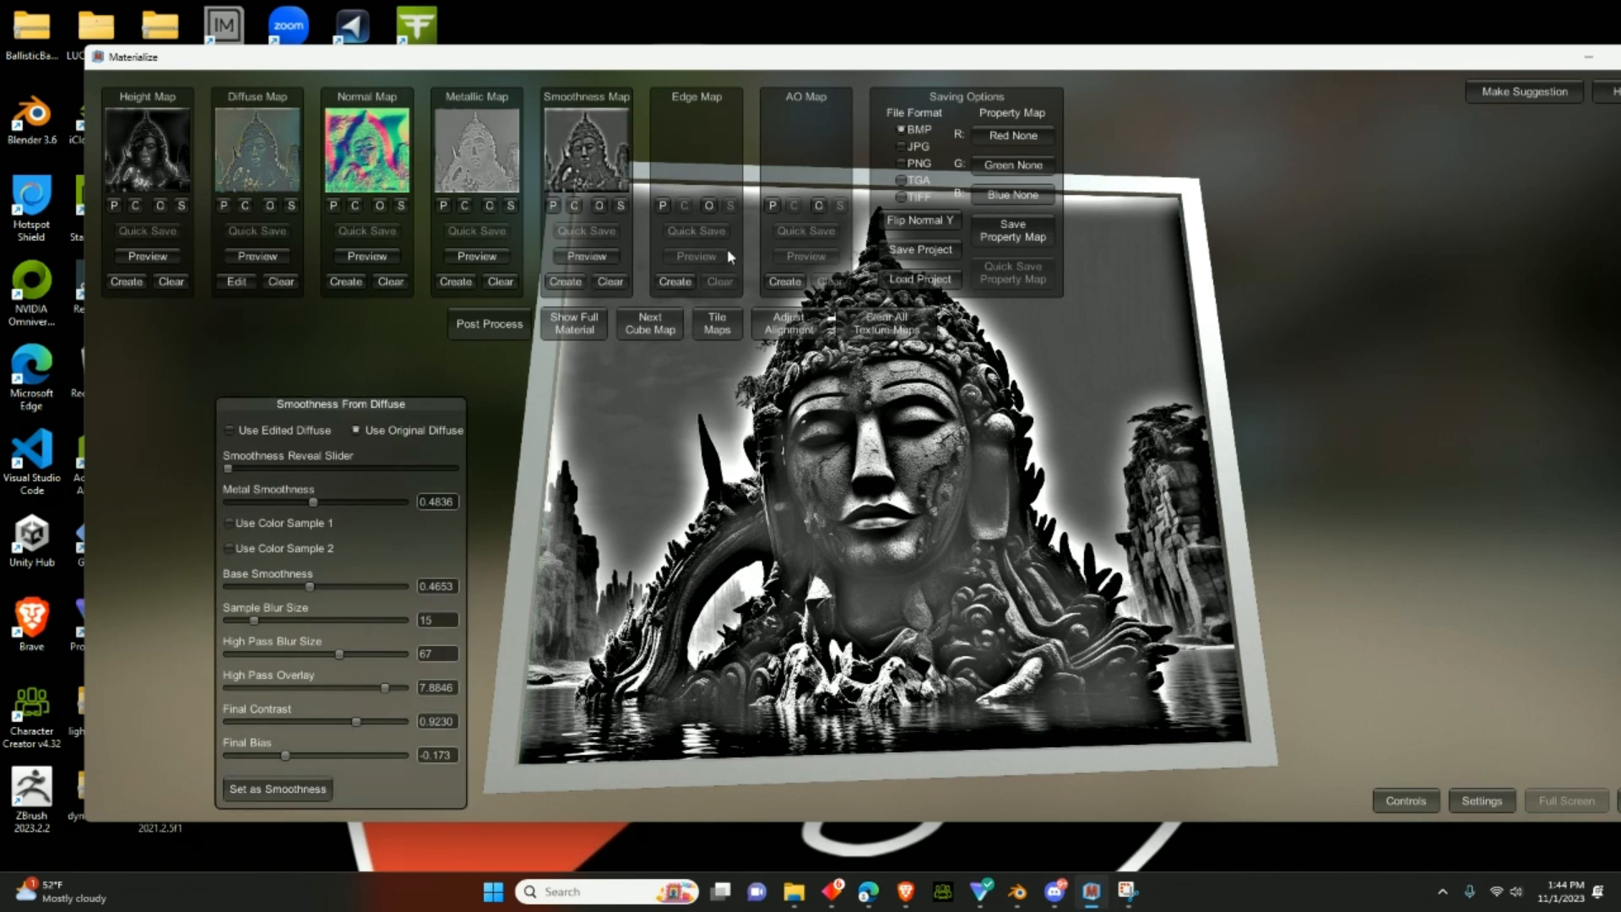
- Start creating the edge map from the normal map and set Edge Amount to 0.6586 and Crevice Amount to 0.7692
left_click(673, 282)
middle_click_drag(1205, 480, 1308, 507)
scroll(1198, 503, "up", 1)
scroll(1197, 503, "up", 5)
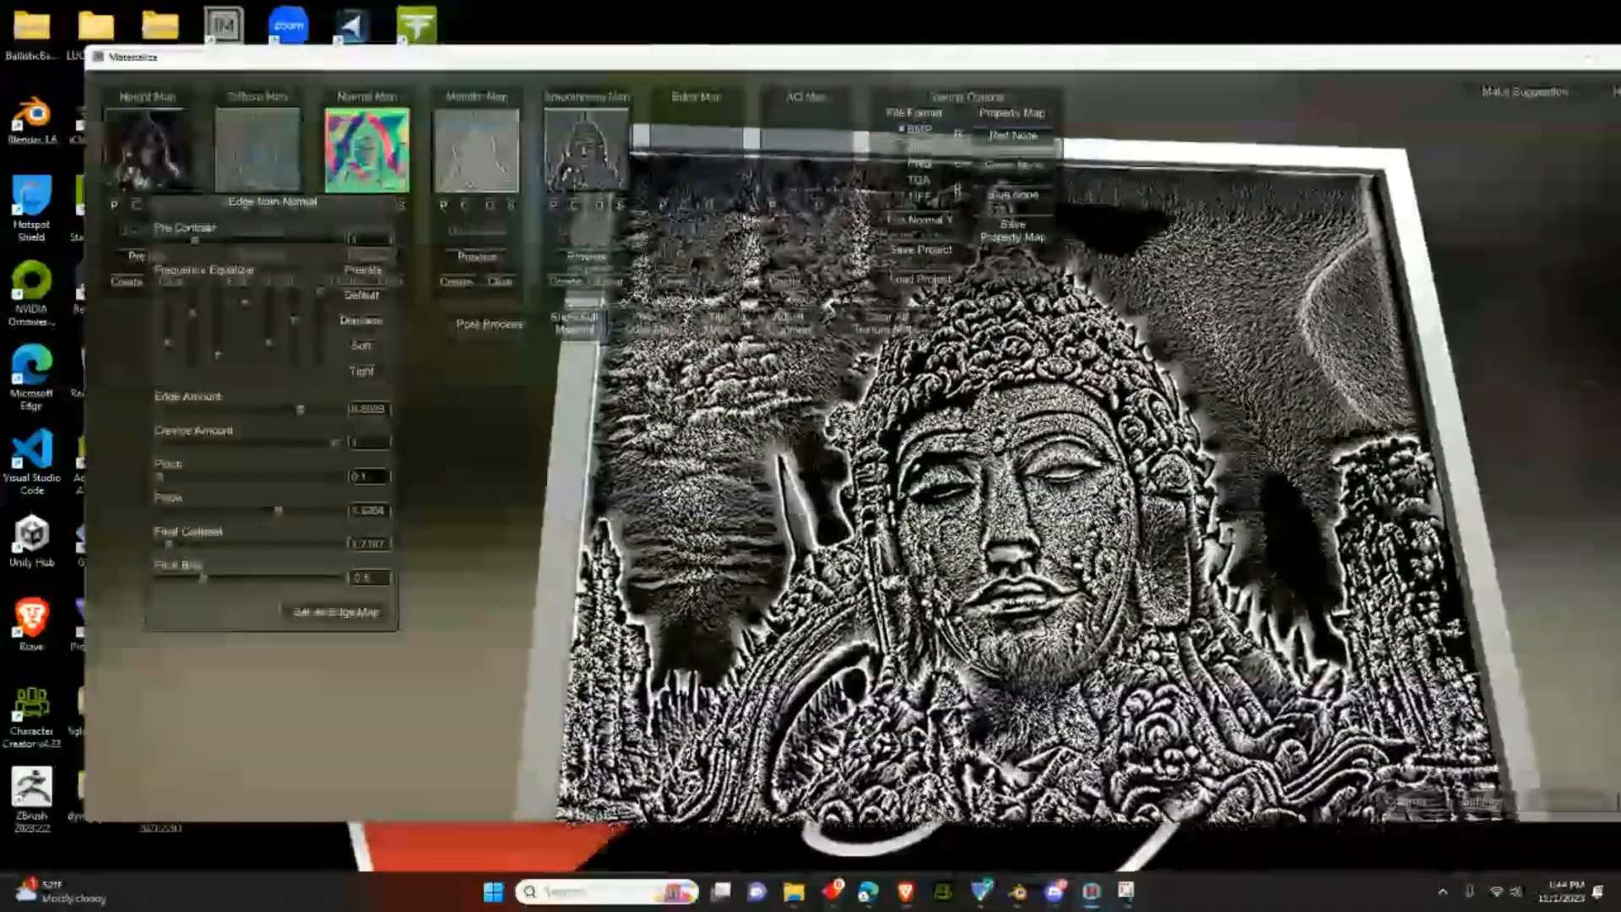
scroll(1197, 503, "down", 4)
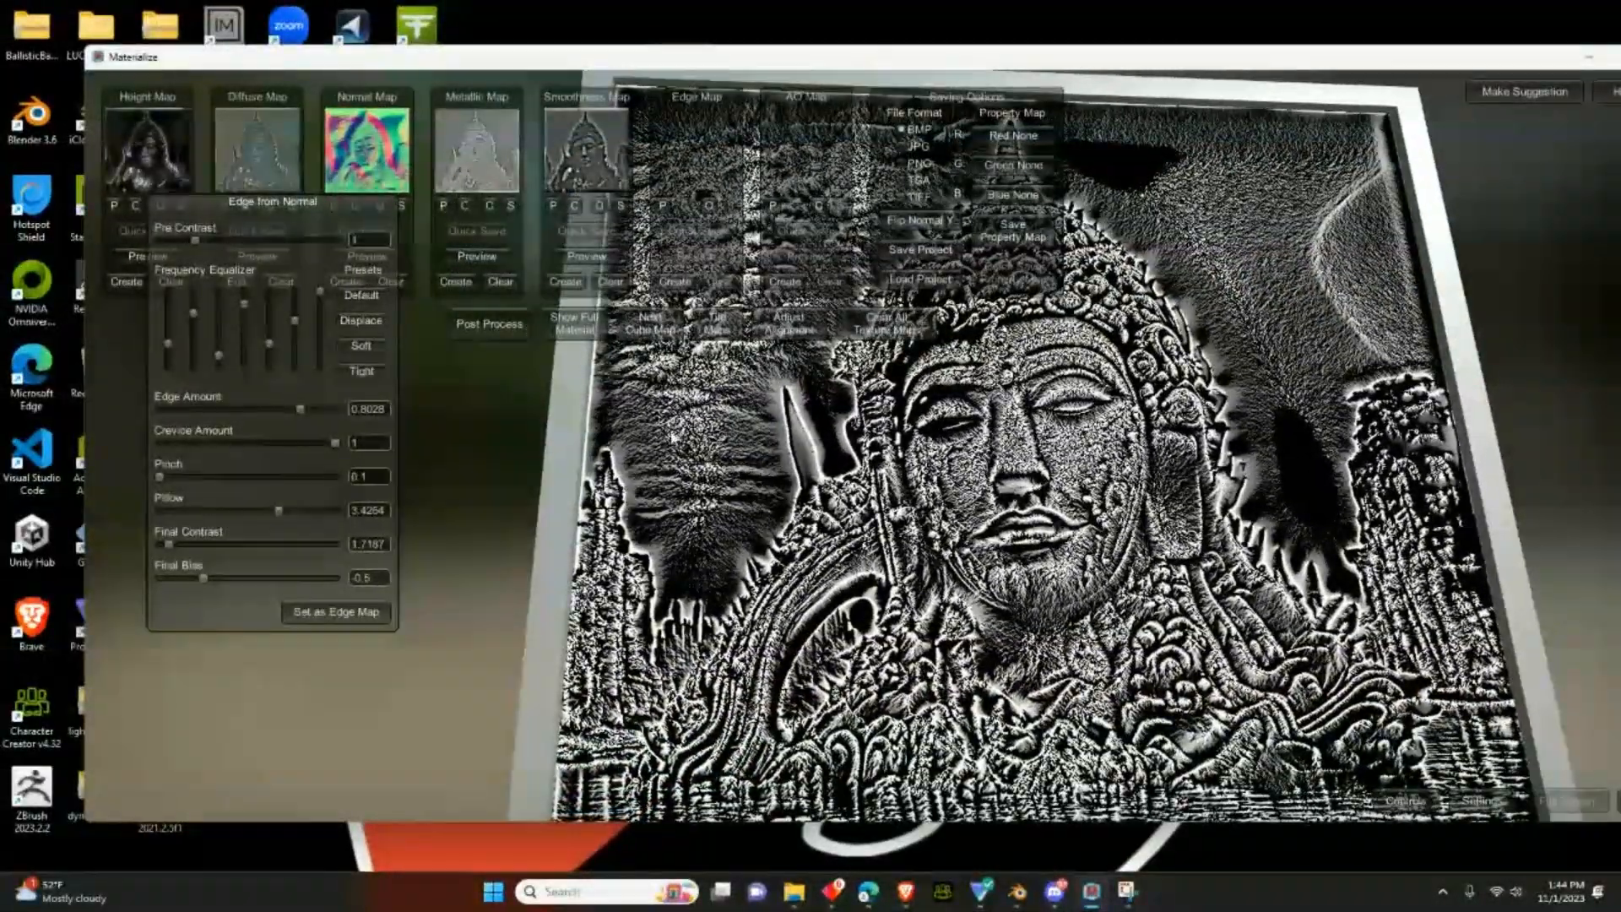
left_click_drag(300, 411, 274, 410)
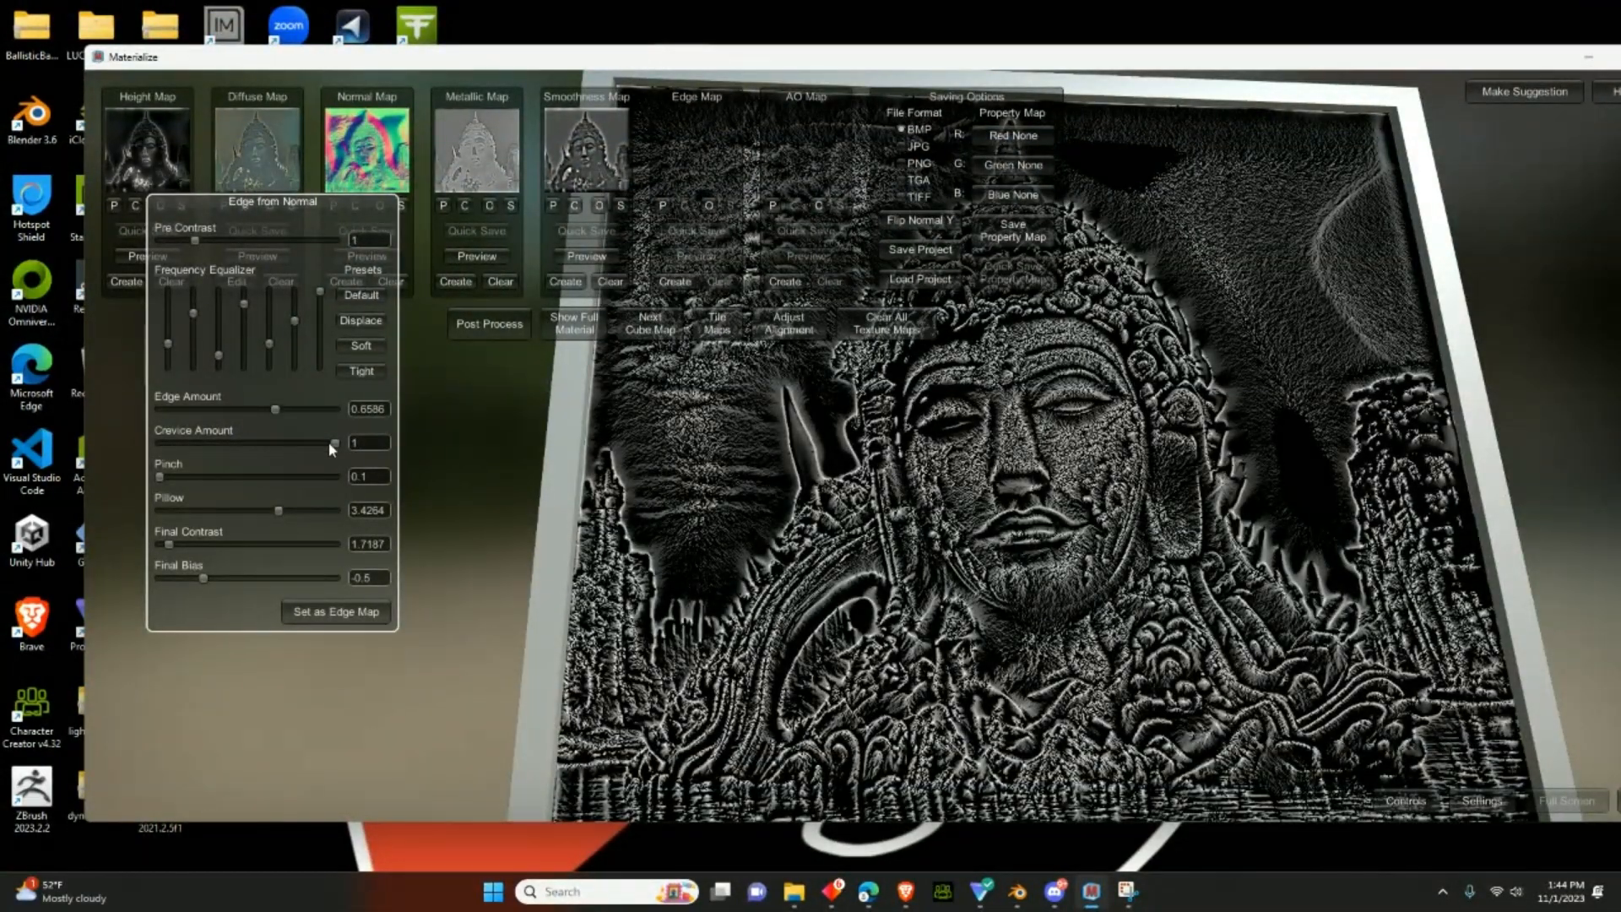
left_click_drag(334, 443, 294, 443)
- Set Pillow to 3.0966 and Final Contrast to 2.15, and apply the result as the edge map
mouse_move(166, 477)
left_mouse_down()
mouse_move(201, 478)
mouse_move(181, 476)
left_mouse_up()
mouse_move(266, 509)
left_mouse_down()
mouse_move(211, 503)
mouse_move(267, 497)
left_mouse_up()
mouse_move(169, 548)
left_mouse_down()
mouse_move(246, 535)
mouse_move(173, 541)
left_mouse_up()
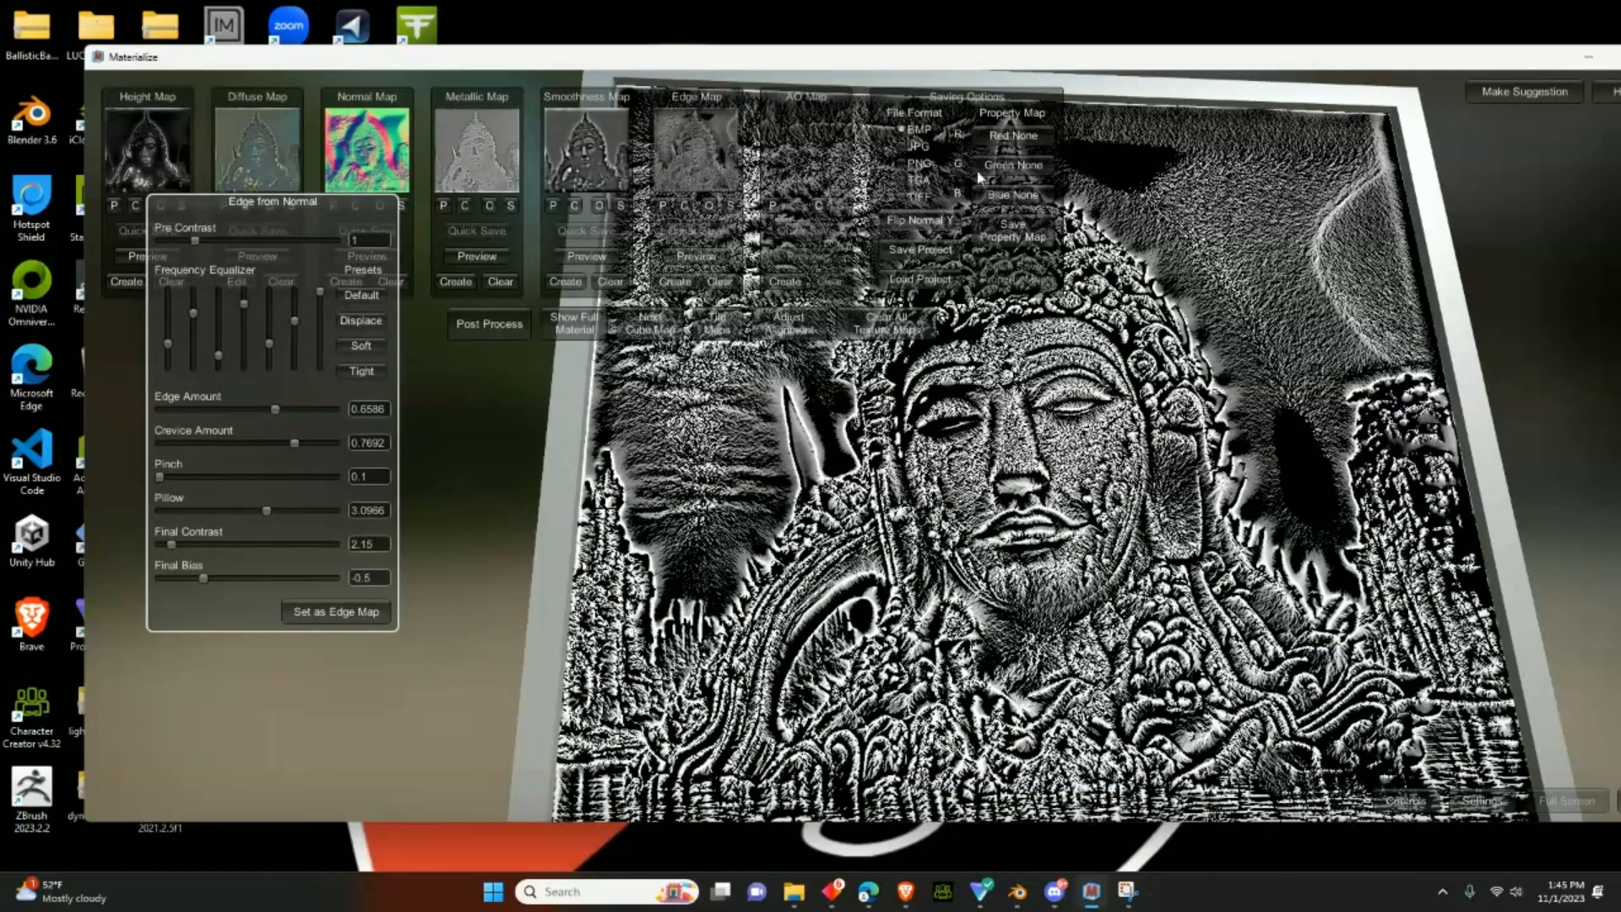
- Create the AO map with AO pixel Spread 68.173, AO Power 3.5701 and AO Bias 0.0480, and apply it
scroll(1275, 158, "down", 2)
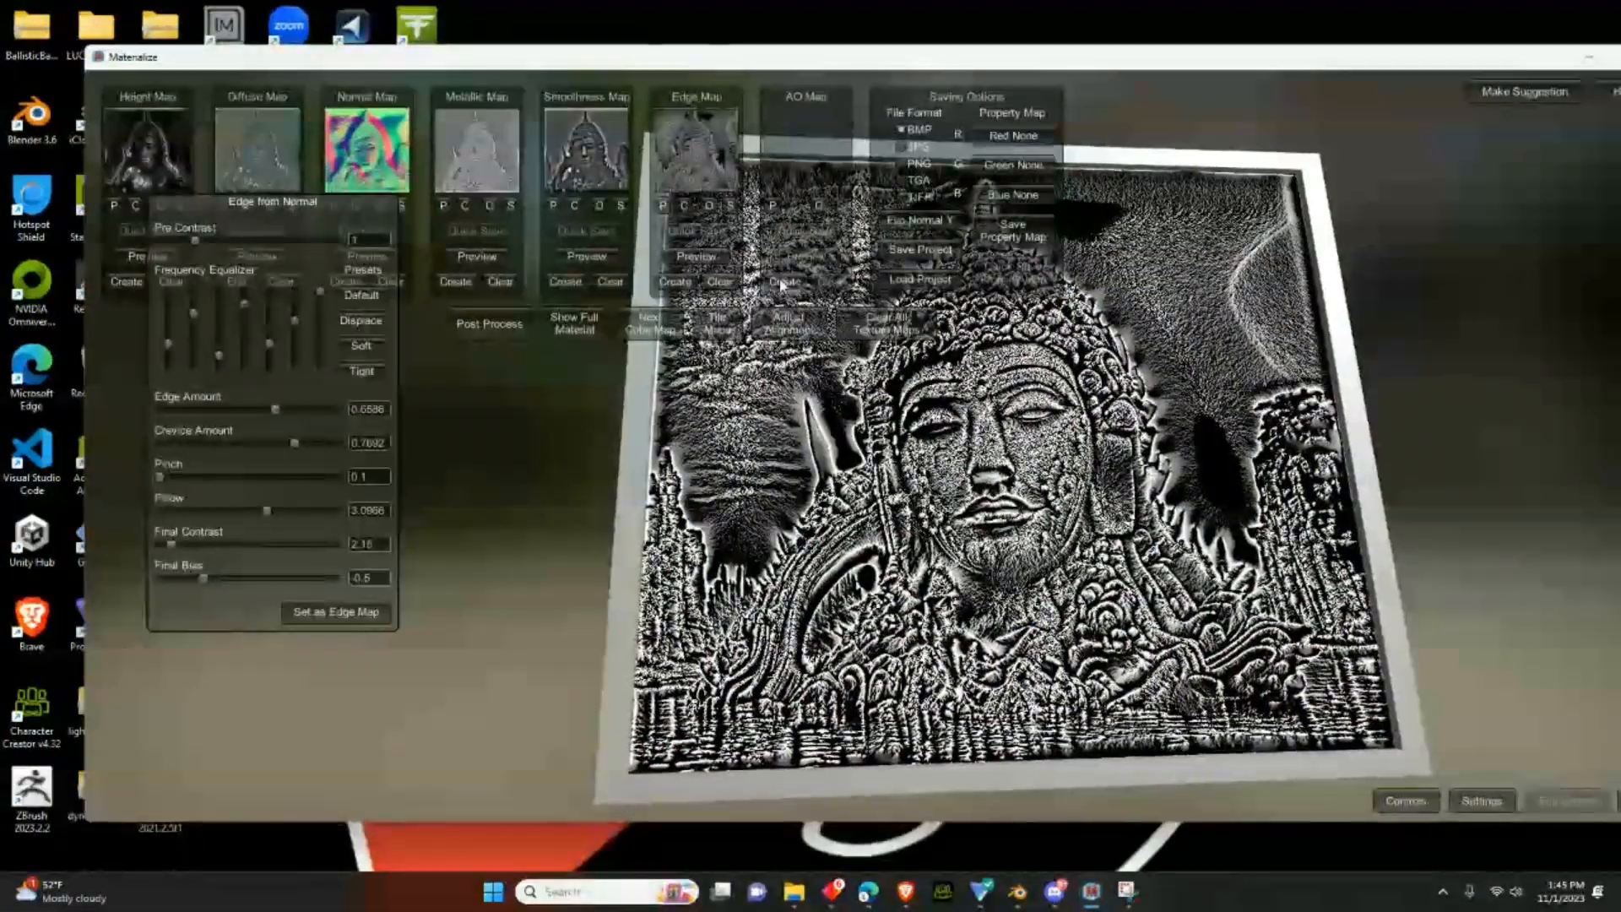
left_click(785, 282)
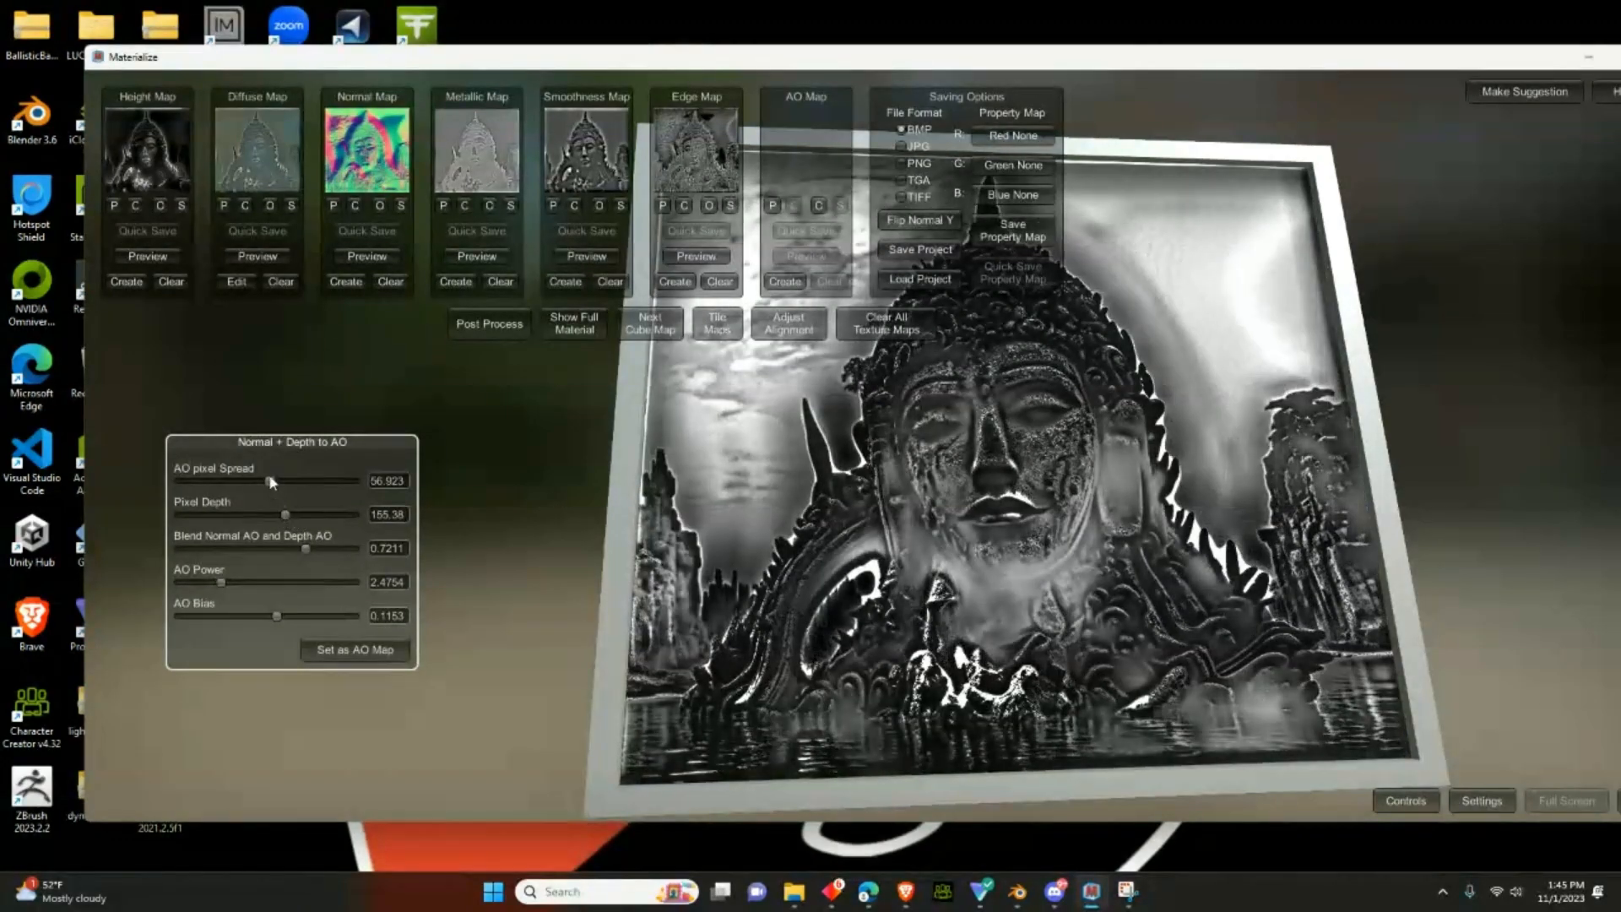
mouse_move(272, 486)
left_mouse_down()
mouse_move(243, 480)
mouse_move(286, 483)
left_mouse_up()
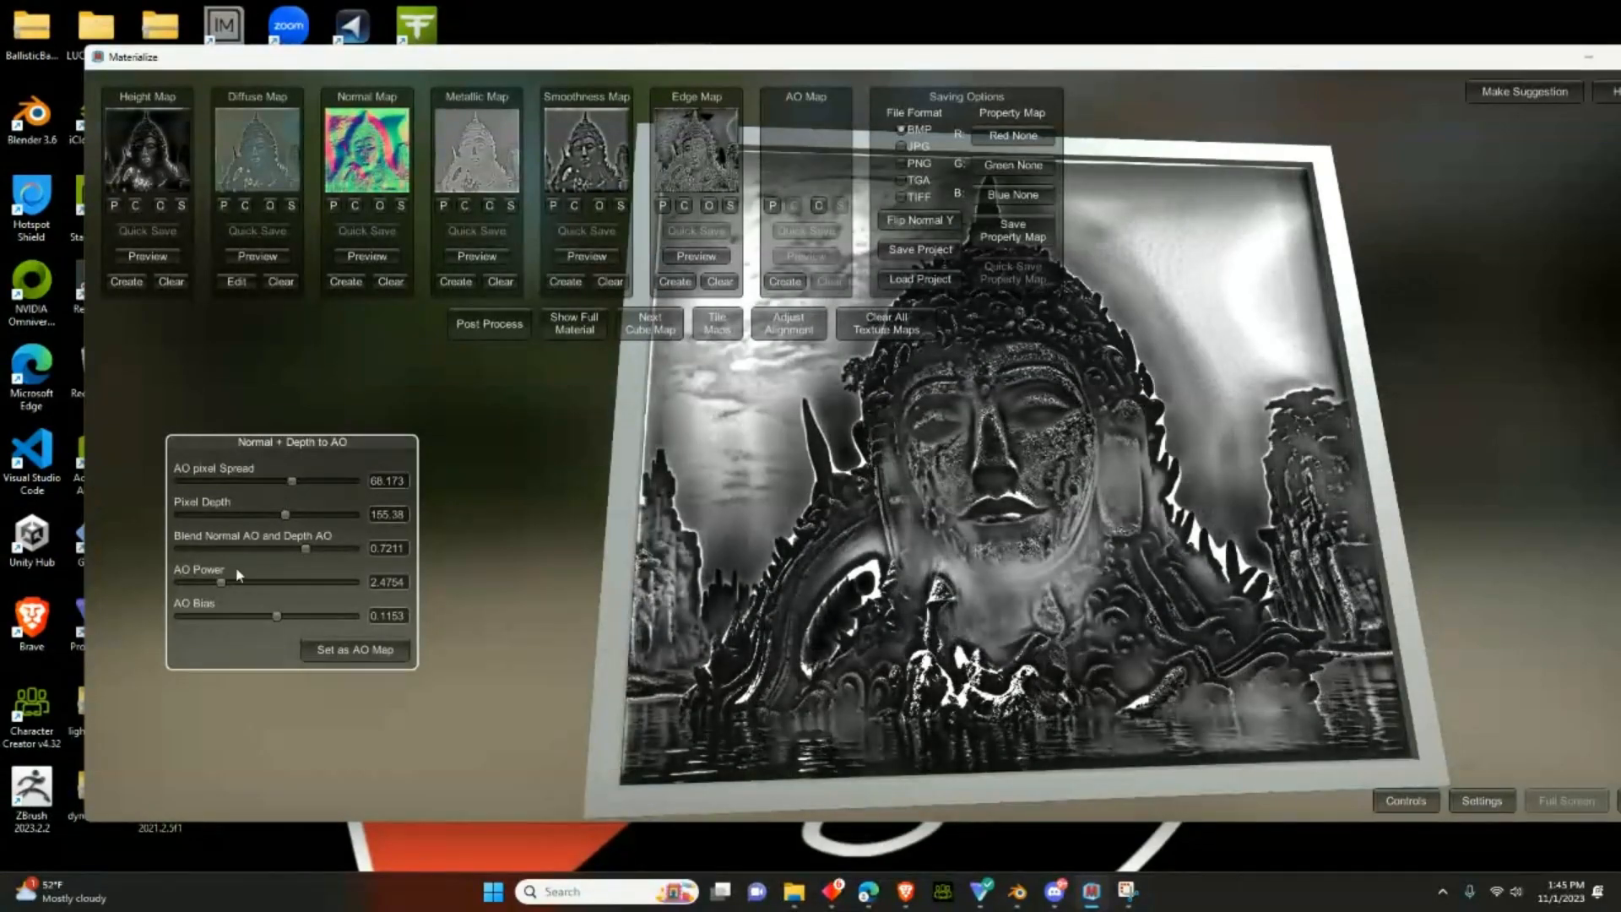
left_click_drag(221, 583, 273, 617)
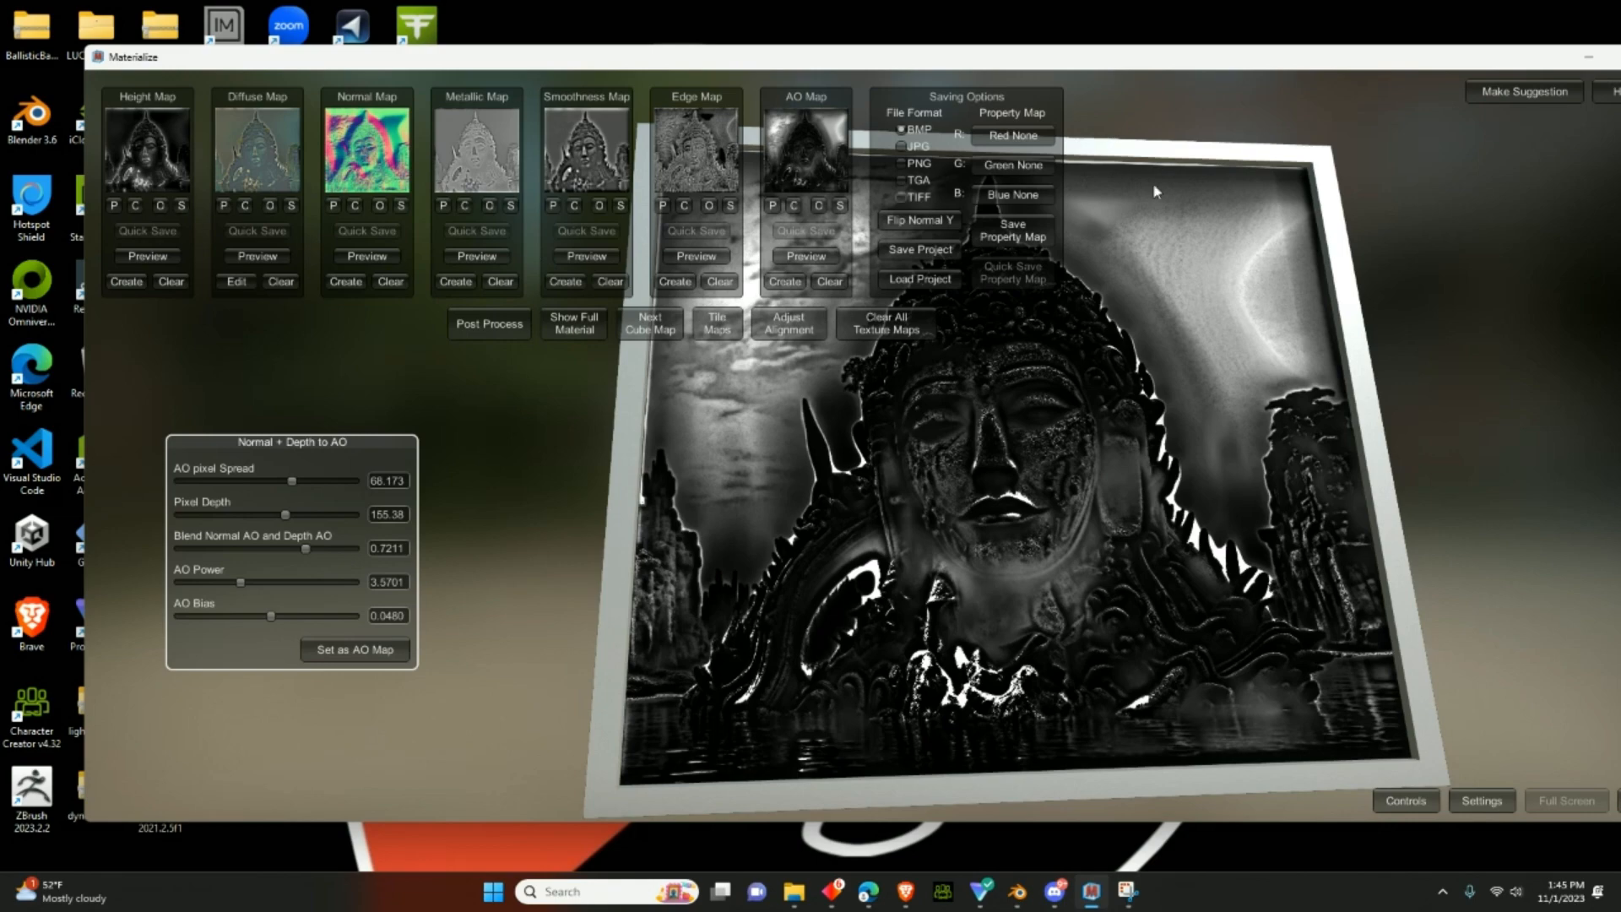
- Show the full material with all maps combined and inspect it on the preview sphere from another angle
left_click(579, 329)
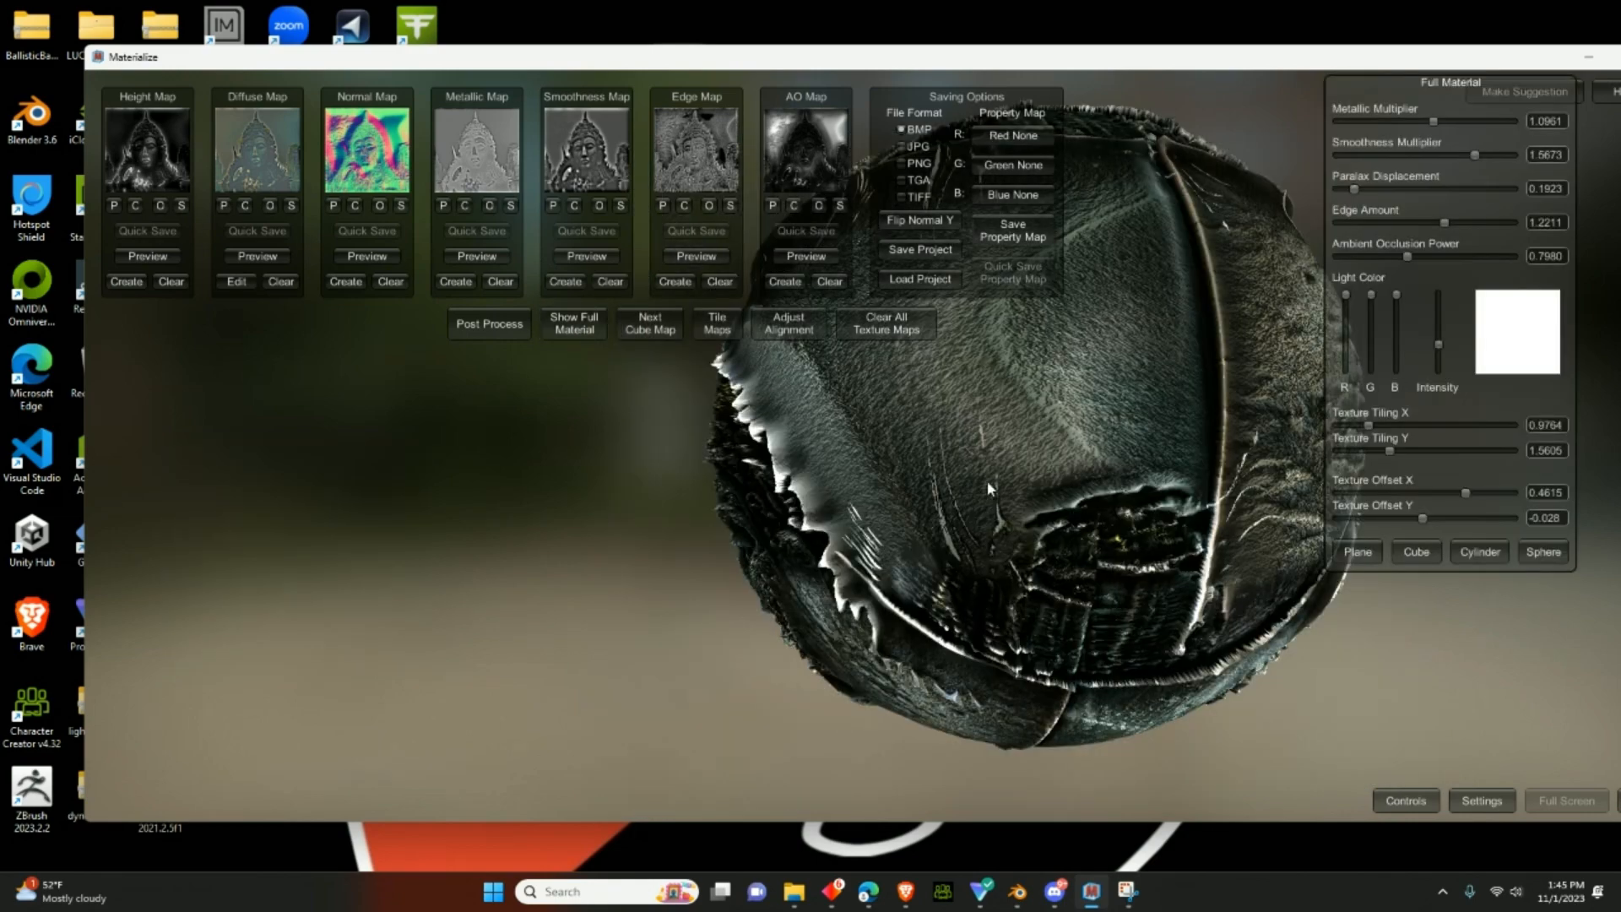
middle_click_drag(986, 480, 1113, 470)
right_click_drag(1112, 469, 1211, 479)
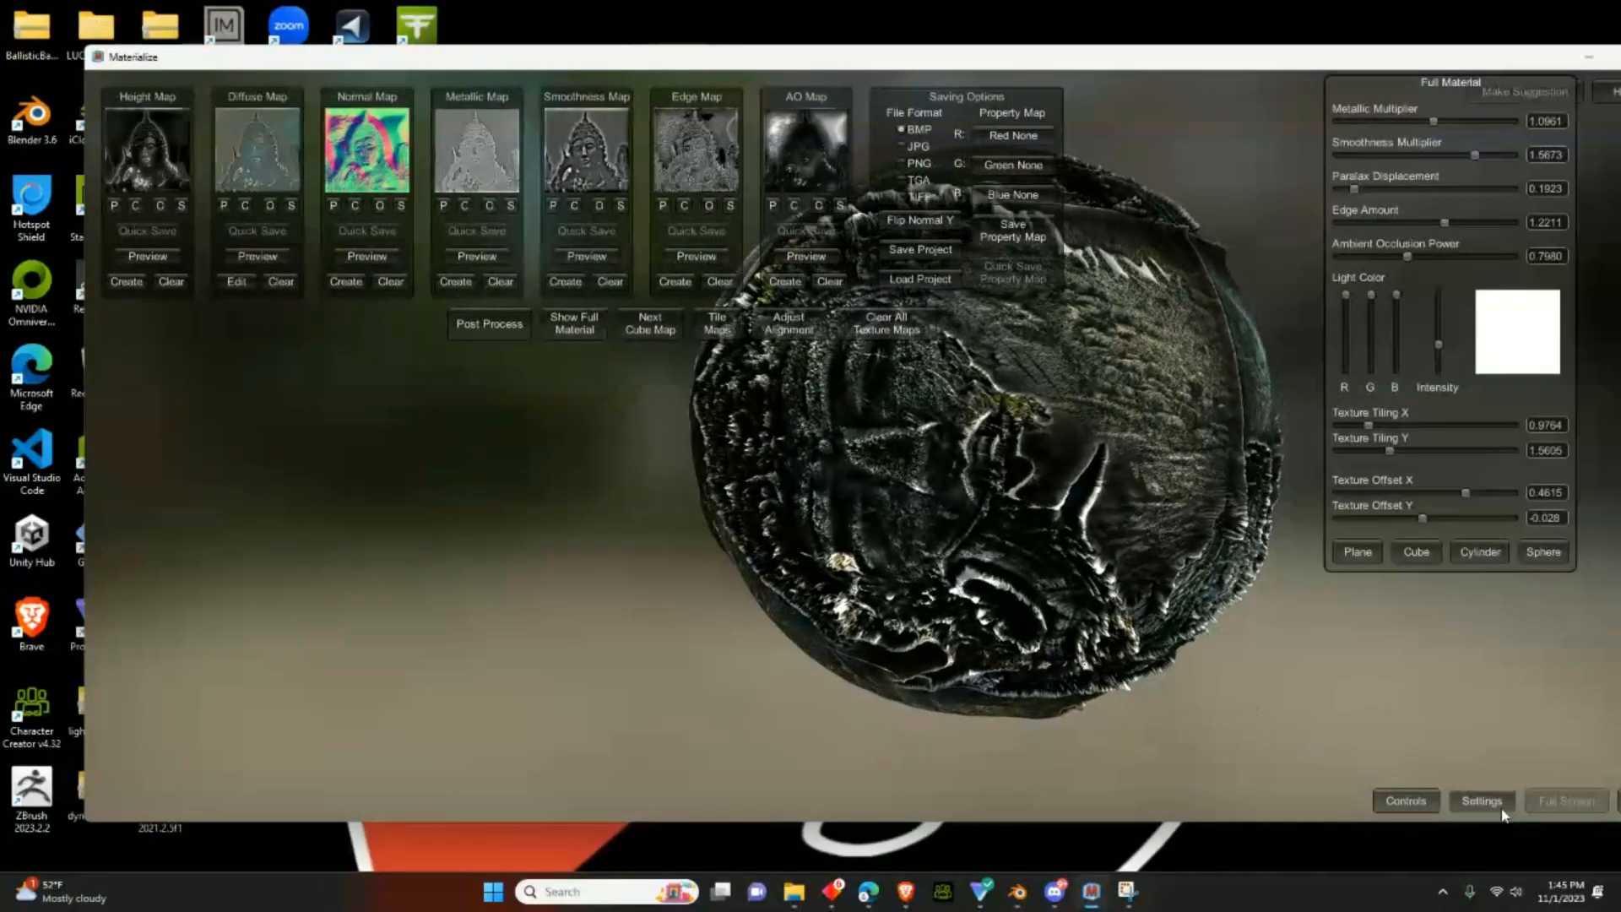
- Preview the full material on the cube and inspect it from several angles
left_click(1422, 552)
right_click_drag(1019, 584, 954, 507)
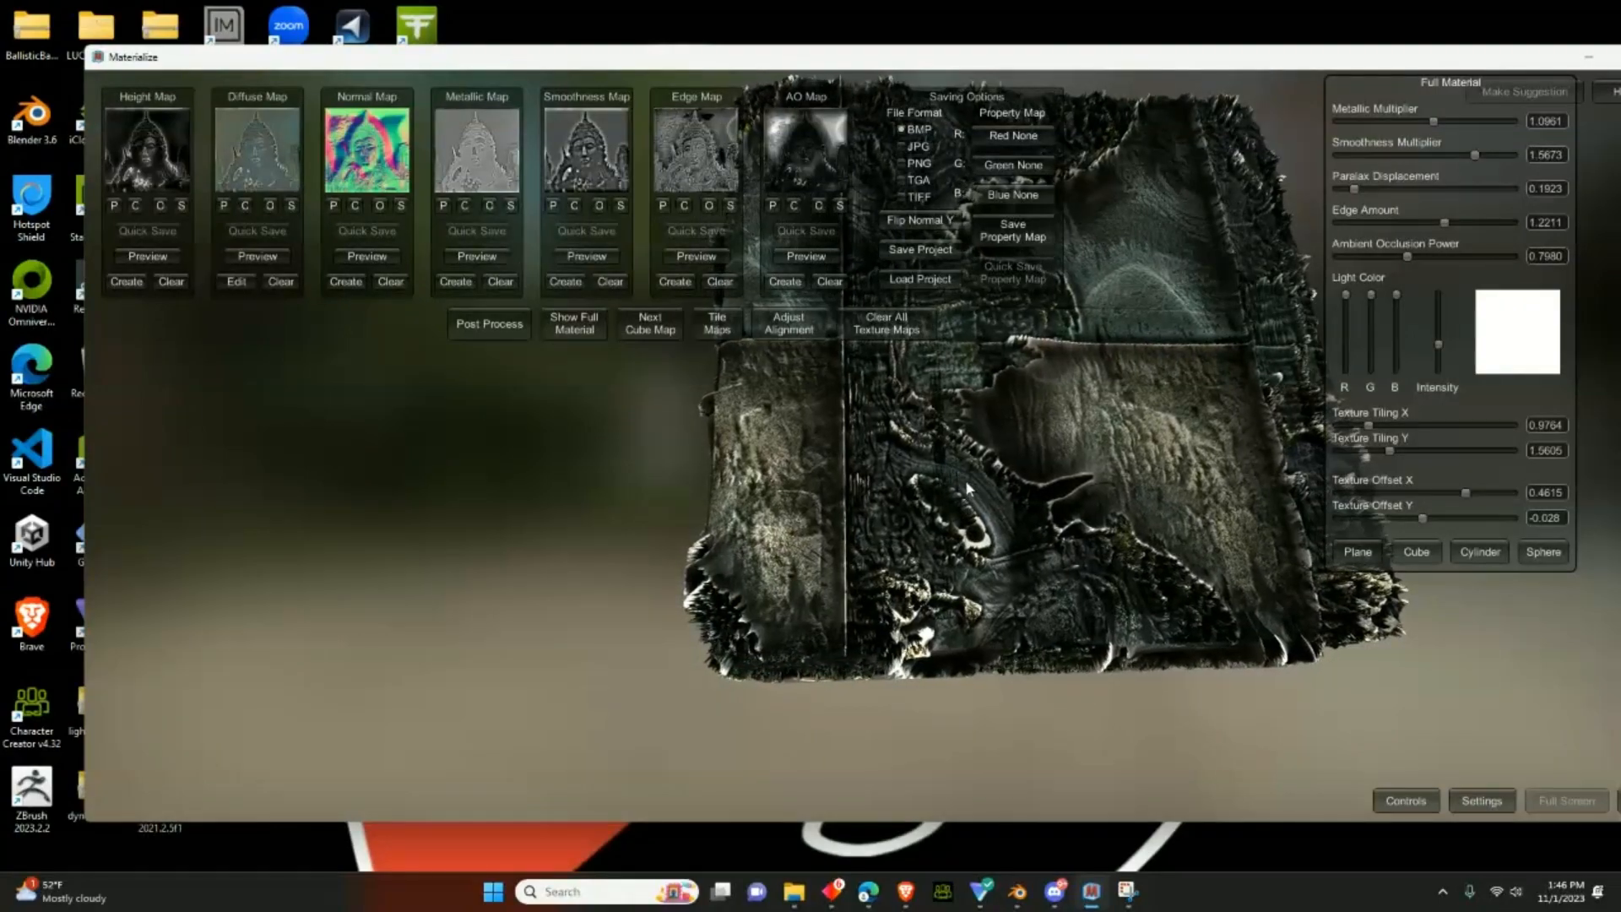
middle_click_drag(965, 480, 802, 675)
right_click_drag(997, 531, 585, 601)
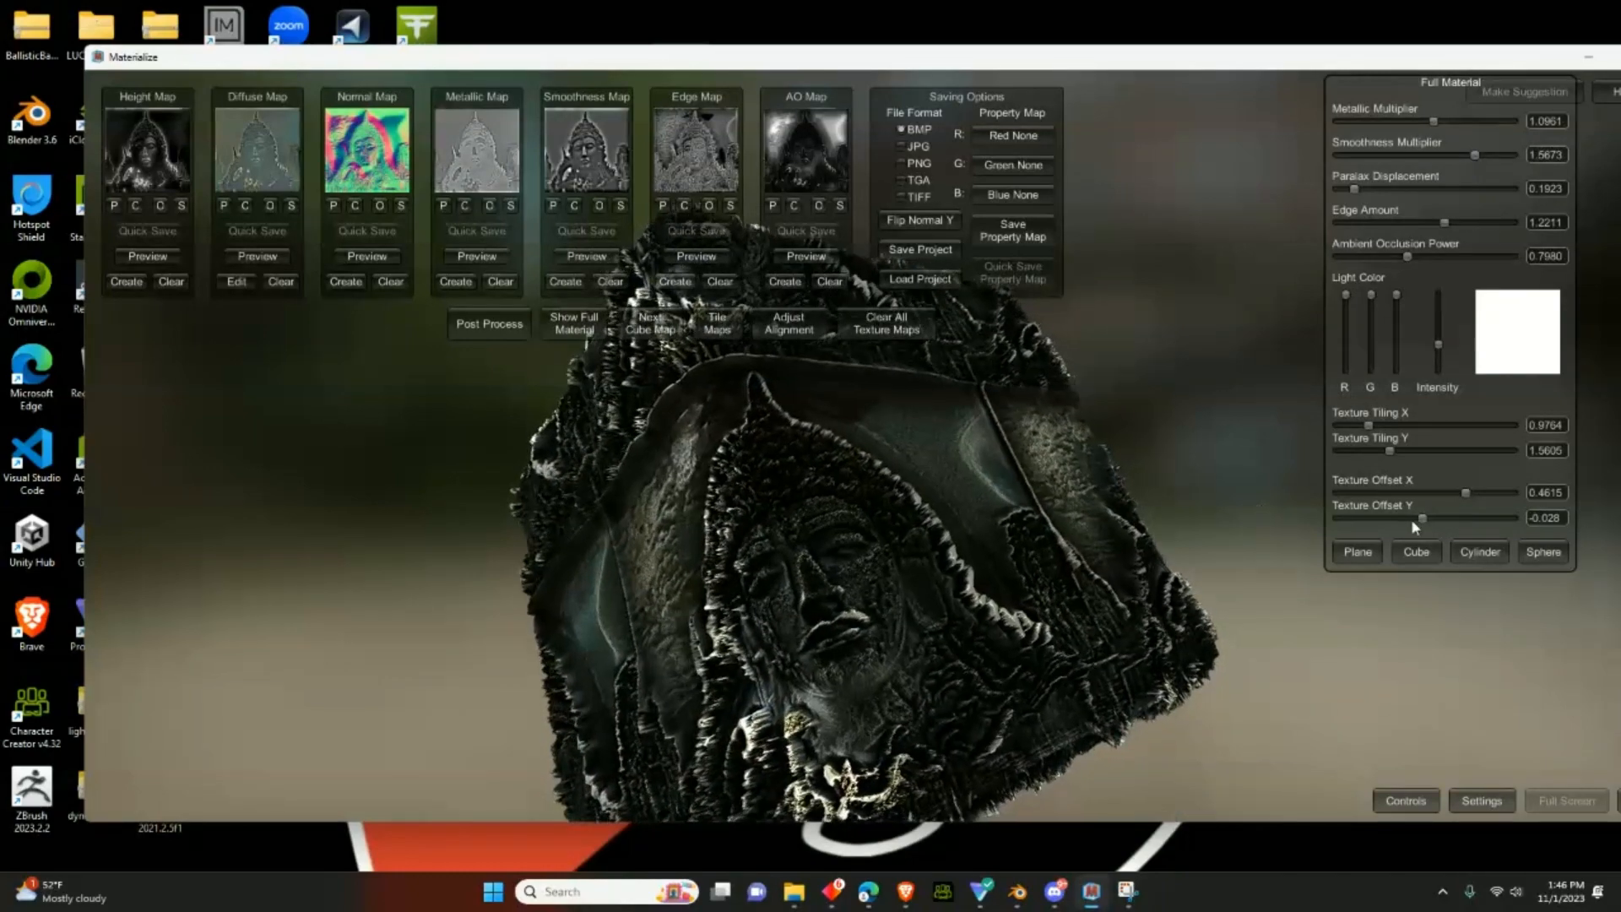
- Show the material on the plane with Texture Tiling X 0.9057, Texture Tiling Y 0.9951 and Texture Offset X 0.9903
left_click(1358, 551)
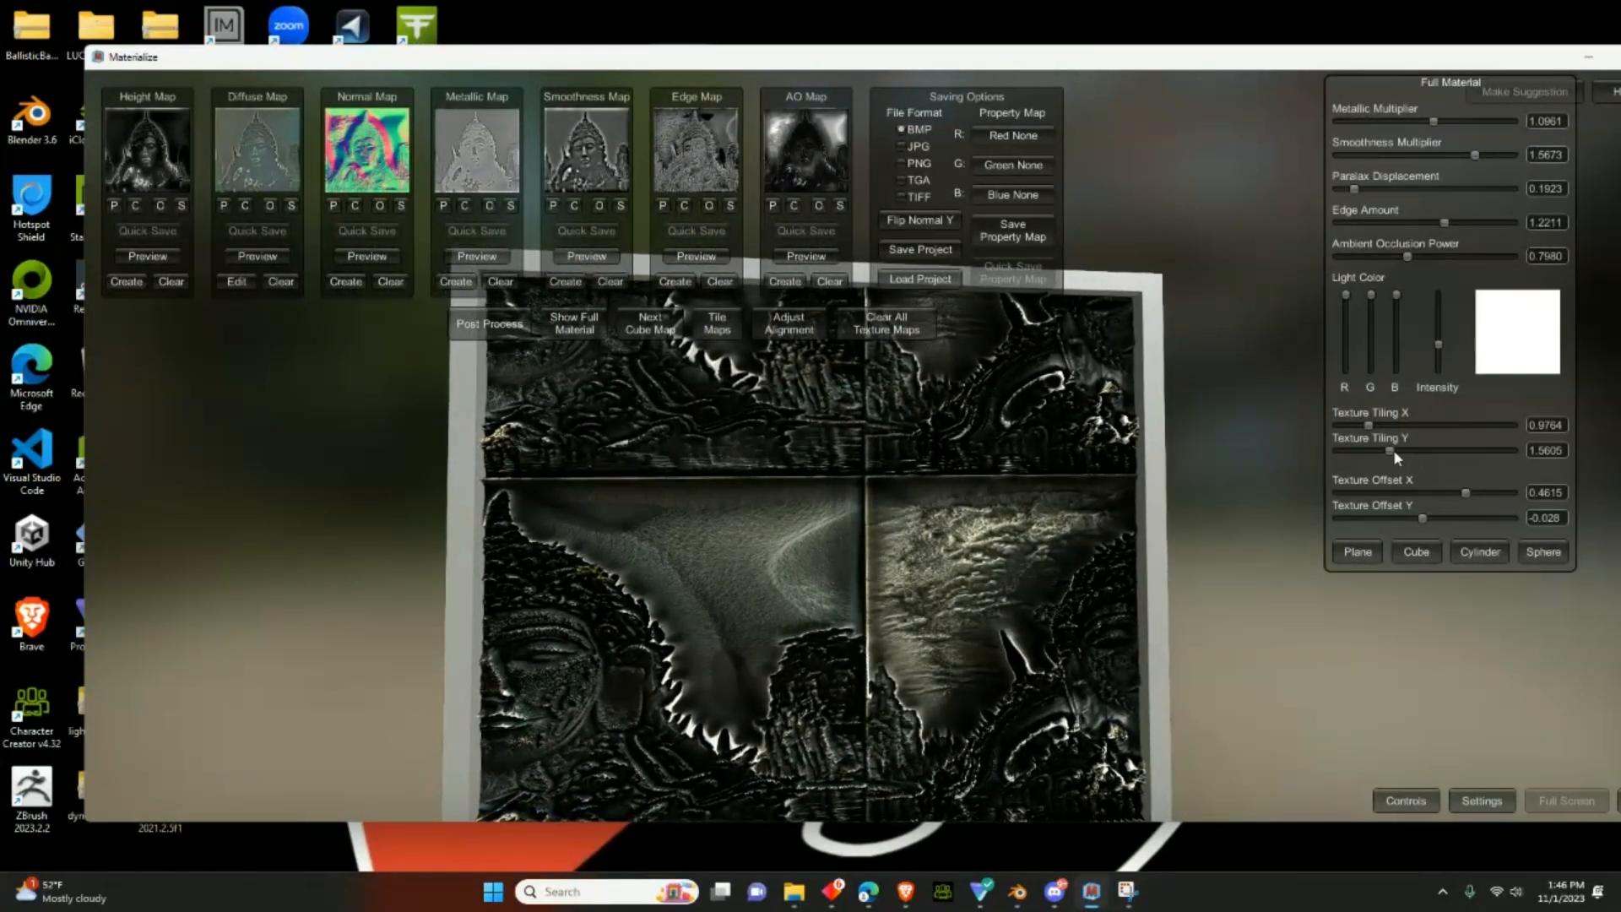
mouse_move(1392, 450)
left_mouse_down()
mouse_move(1416, 454)
mouse_move(1376, 454)
mouse_move(1371, 426)
mouse_move(1389, 426)
mouse_move(1376, 423)
mouse_move(1376, 454)
left_mouse_up()
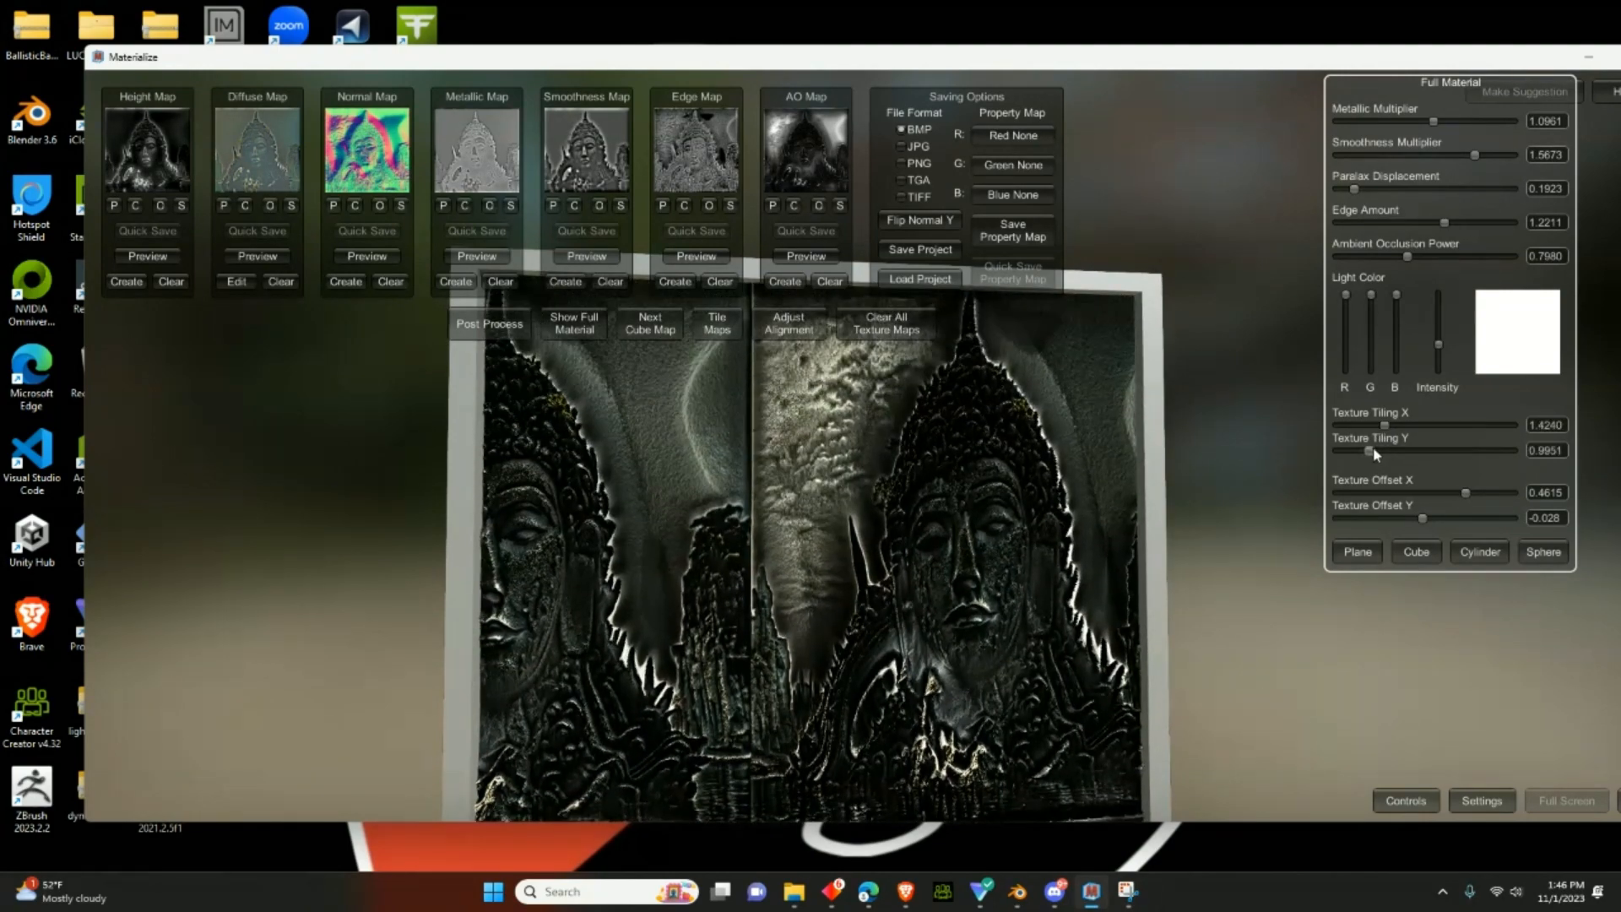
left_click_drag(1466, 493, 1499, 492)
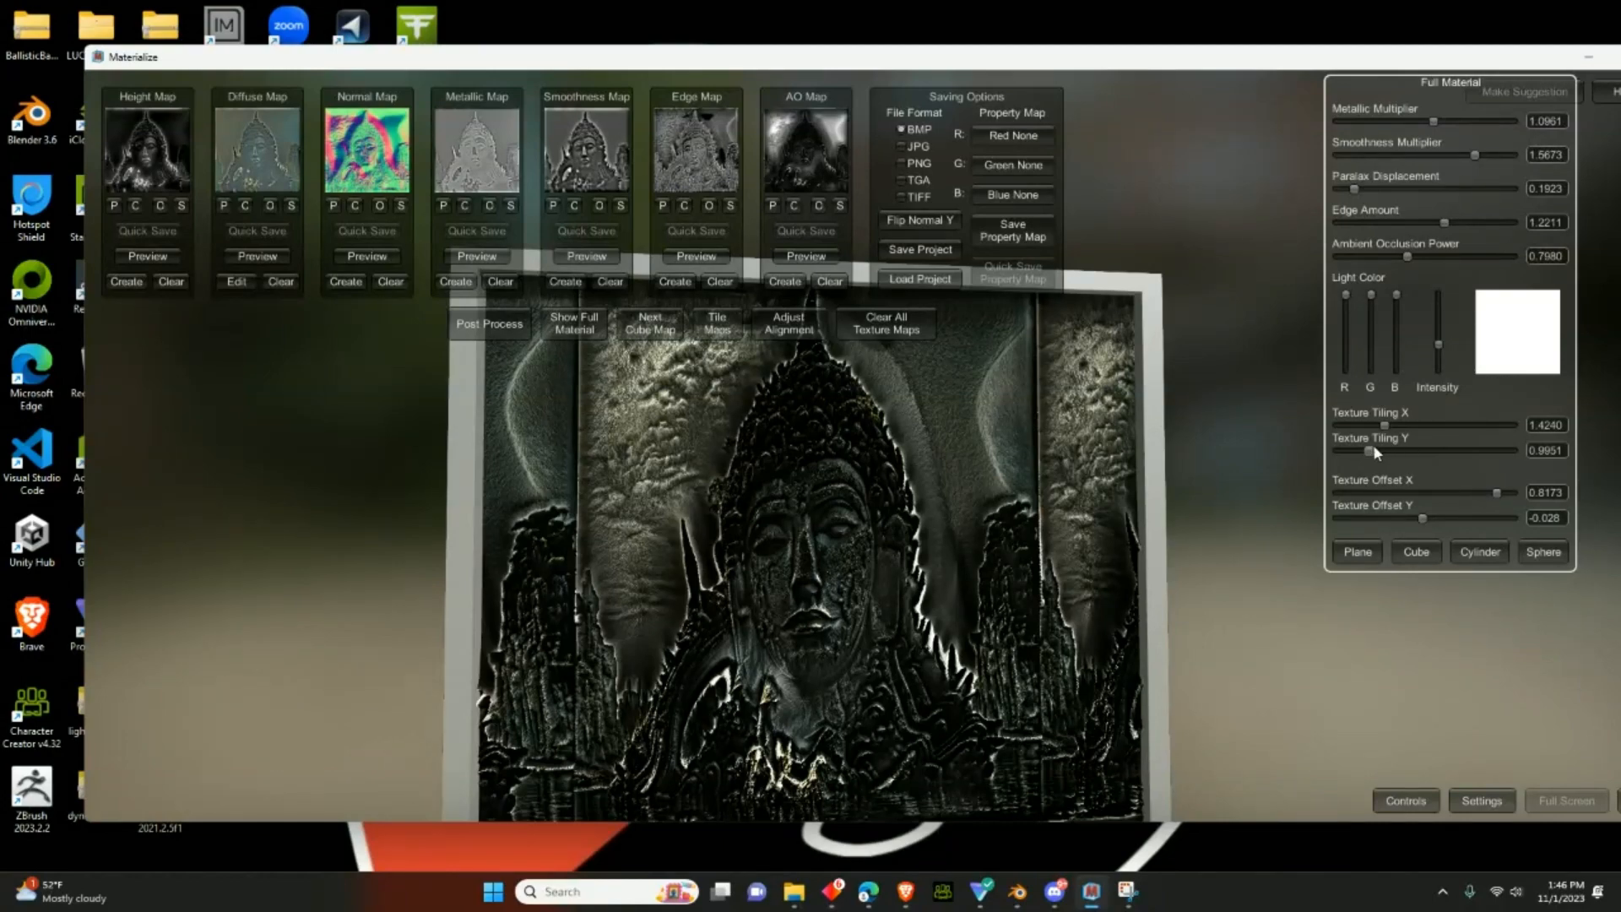
mouse_move(1373, 449)
left_mouse_down()
mouse_move(1393, 449)
mouse_move(1368, 449)
mouse_move(1365, 424)
mouse_move(1377, 456)
left_mouse_up()
left_click_drag(1491, 489, 1512, 493)
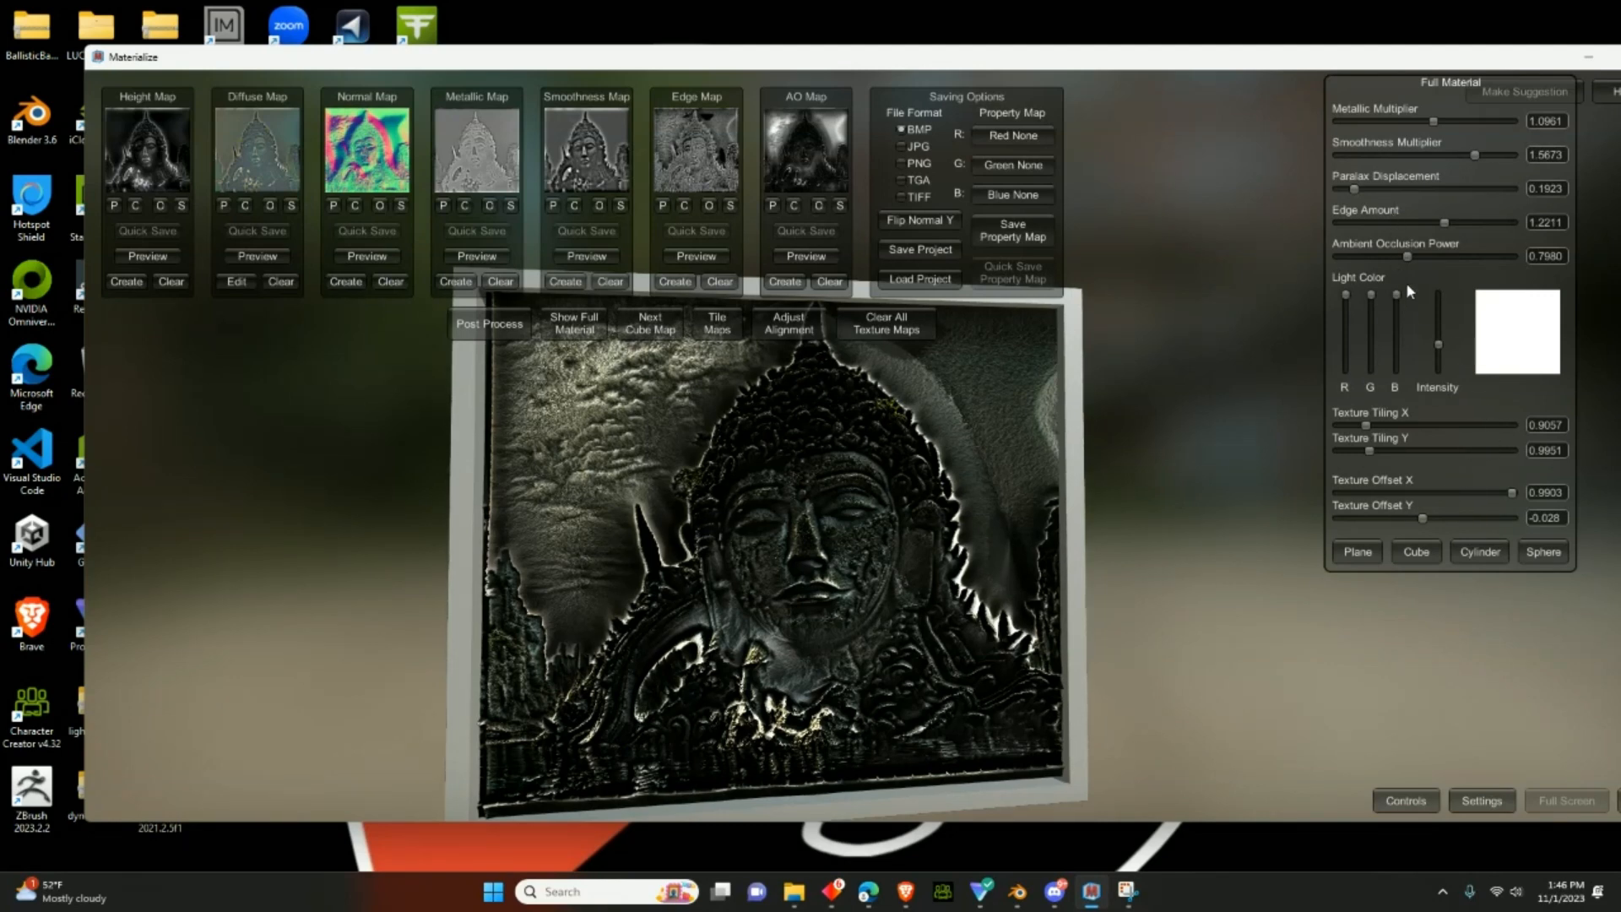
- Set Ambient Occlusion Power to 0.5673, Edge Amount to 1.375 and Paralax Displacement to 0.6634, and inspect the relief on the plane
mouse_move(1406, 258)
left_mouse_down()
mouse_move(1380, 258)
mouse_move(1488, 225)
left_mouse_up()
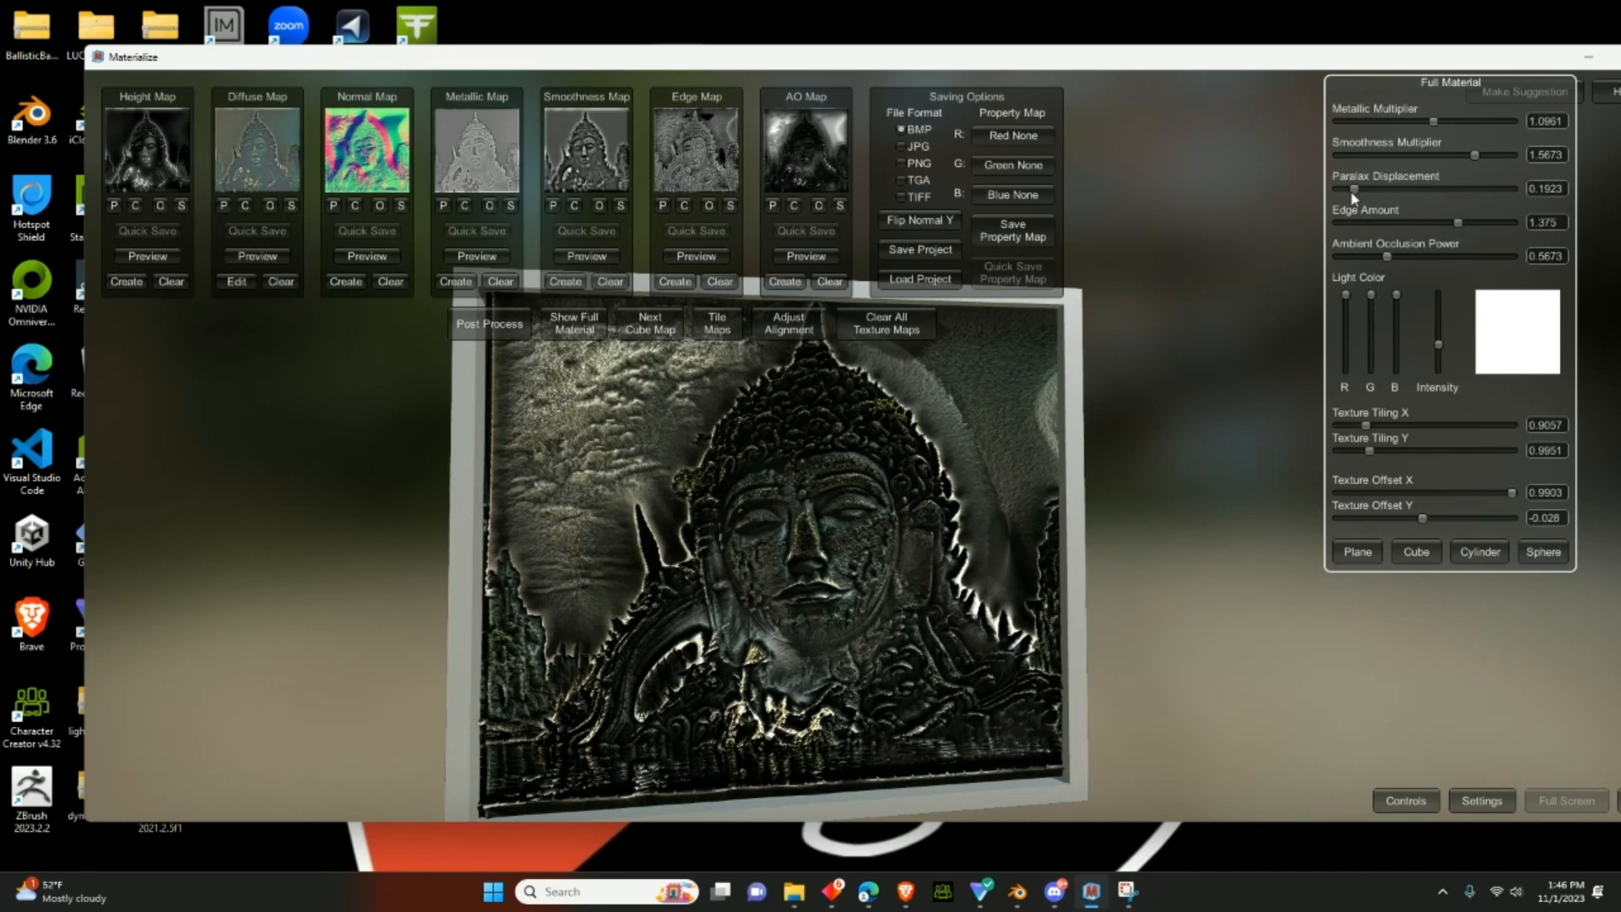
mouse_move(1354, 193)
left_mouse_down()
mouse_move(1424, 179)
mouse_move(1372, 191)
mouse_move(1408, 180)
mouse_move(1393, 191)
left_mouse_up()
middle_click_drag(1117, 561, 1116, 525)
scroll(850, 533, "up", 2)
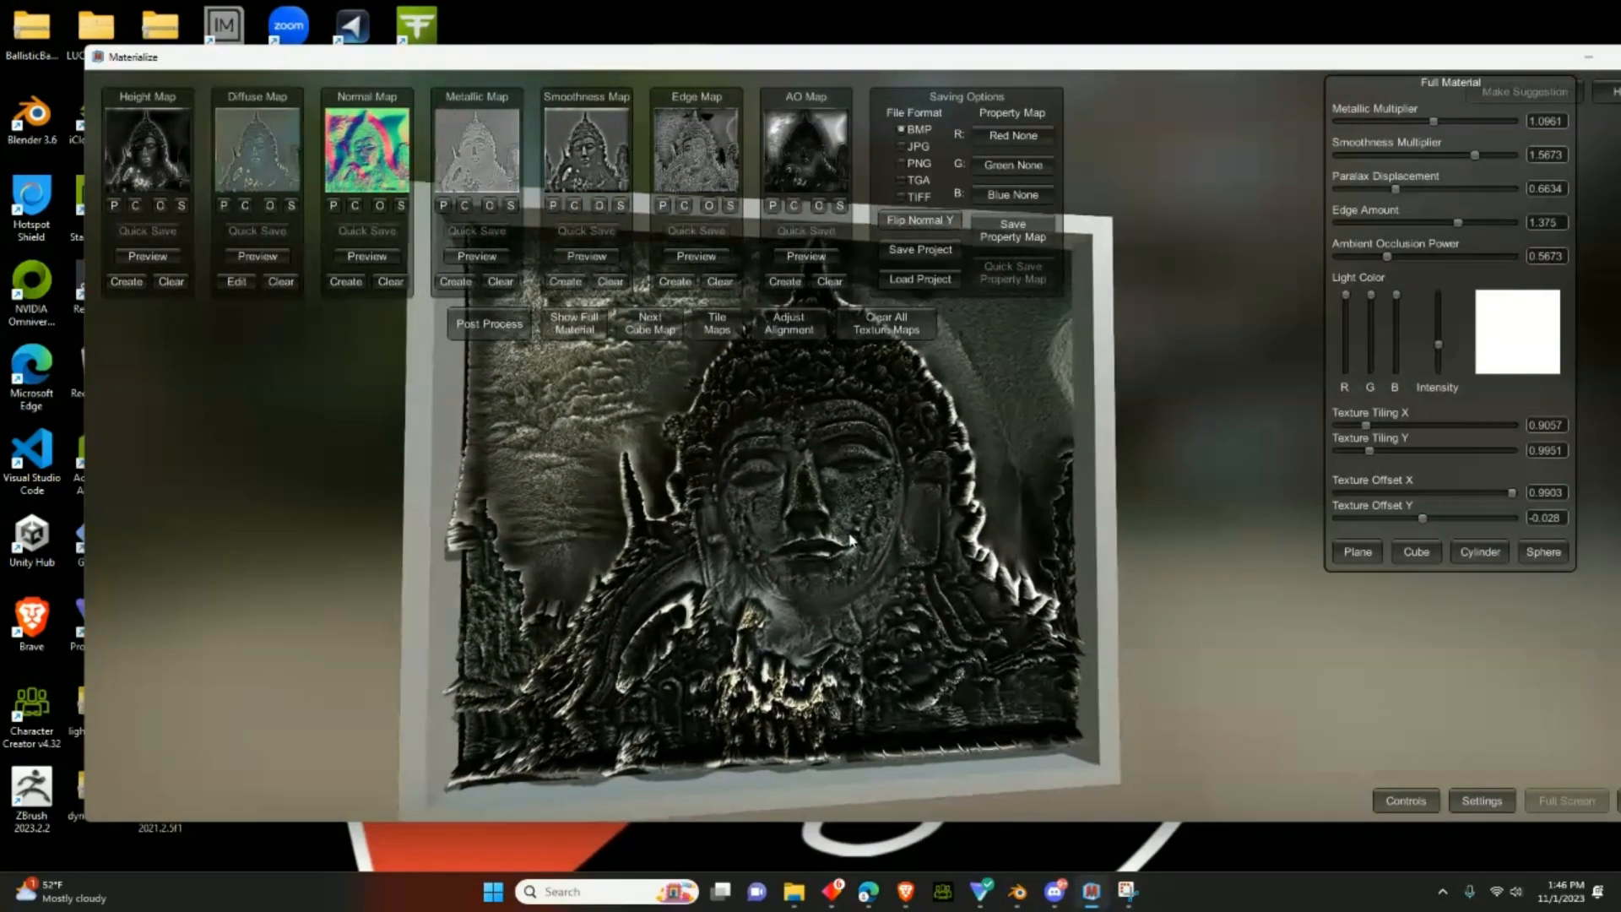
left_click_drag(853, 539, 1021, 515)
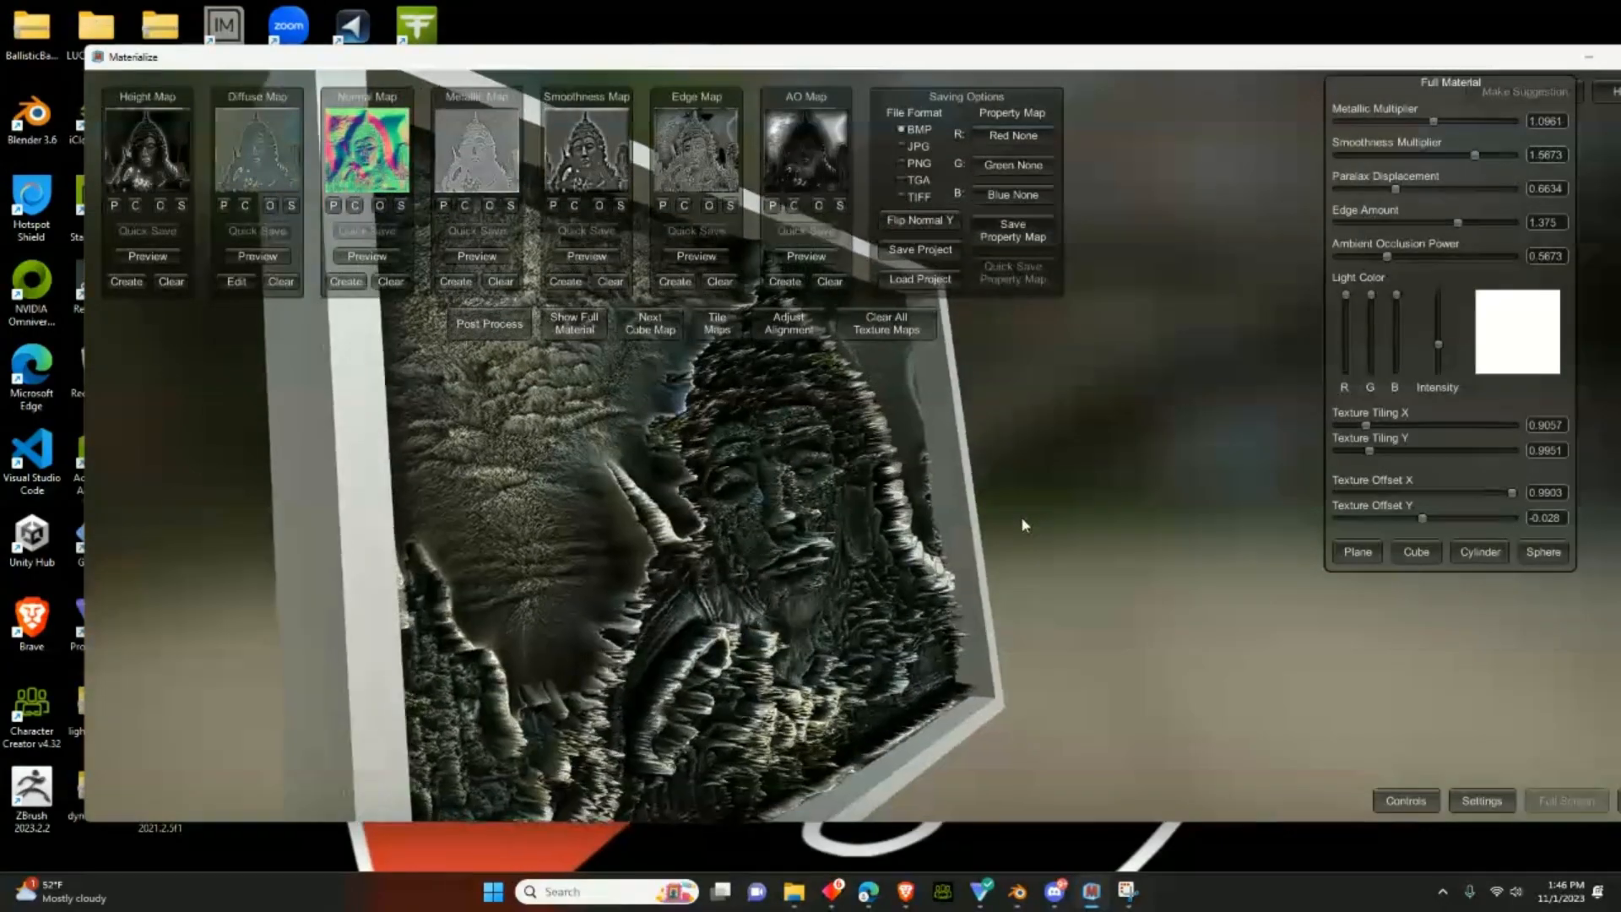
right_click_drag(1022, 519, 1039, 517)
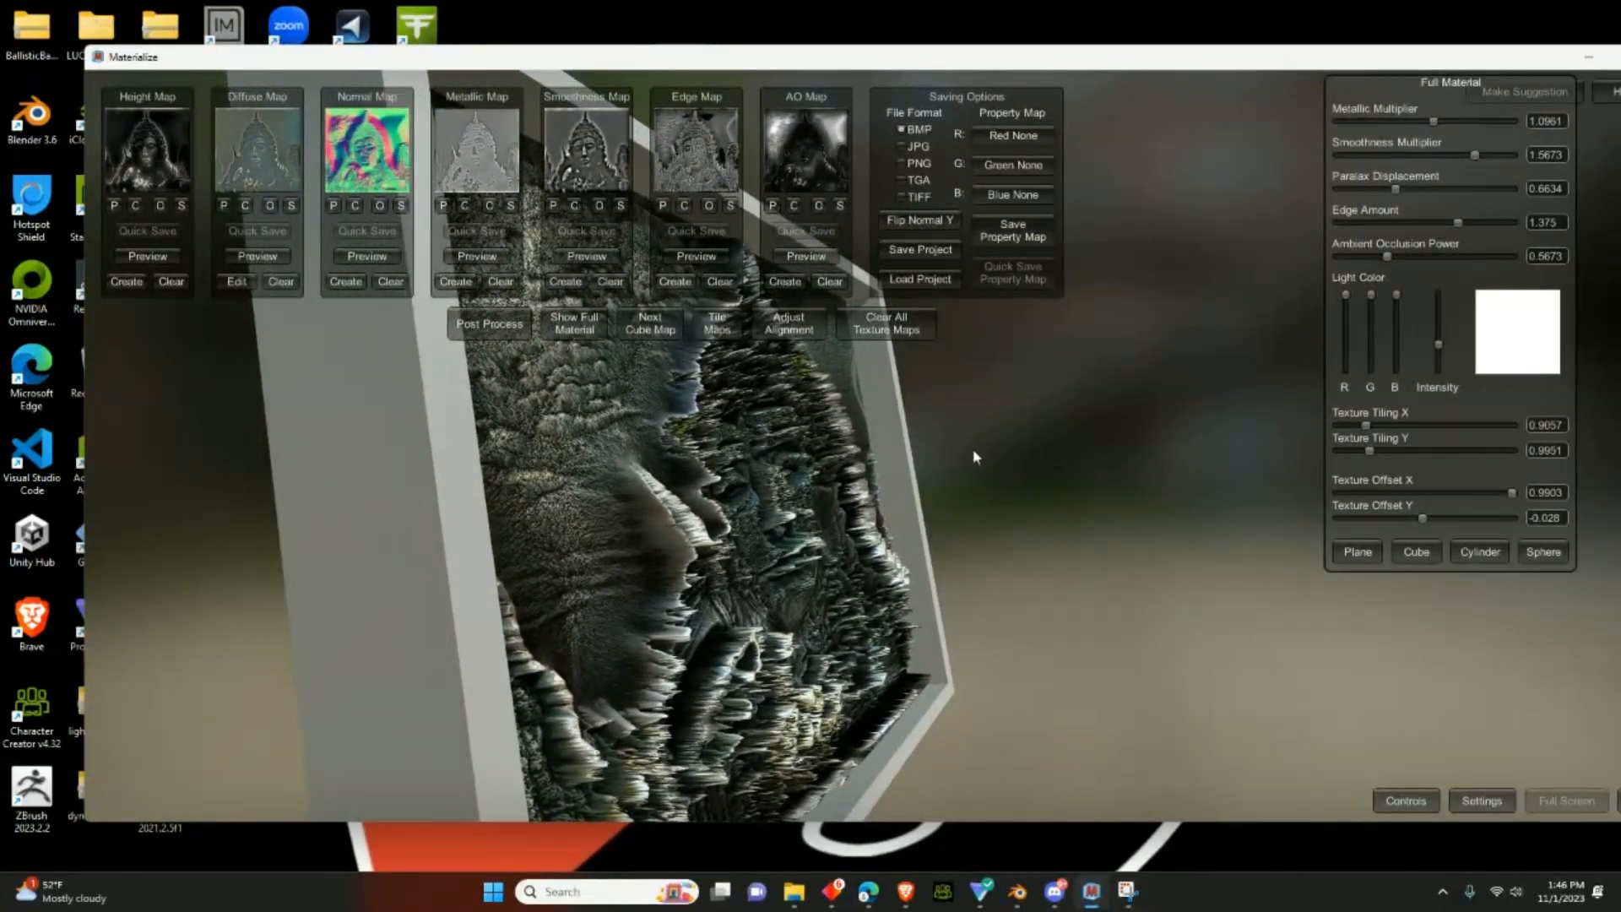
right_click_drag(868, 523, 958, 440)
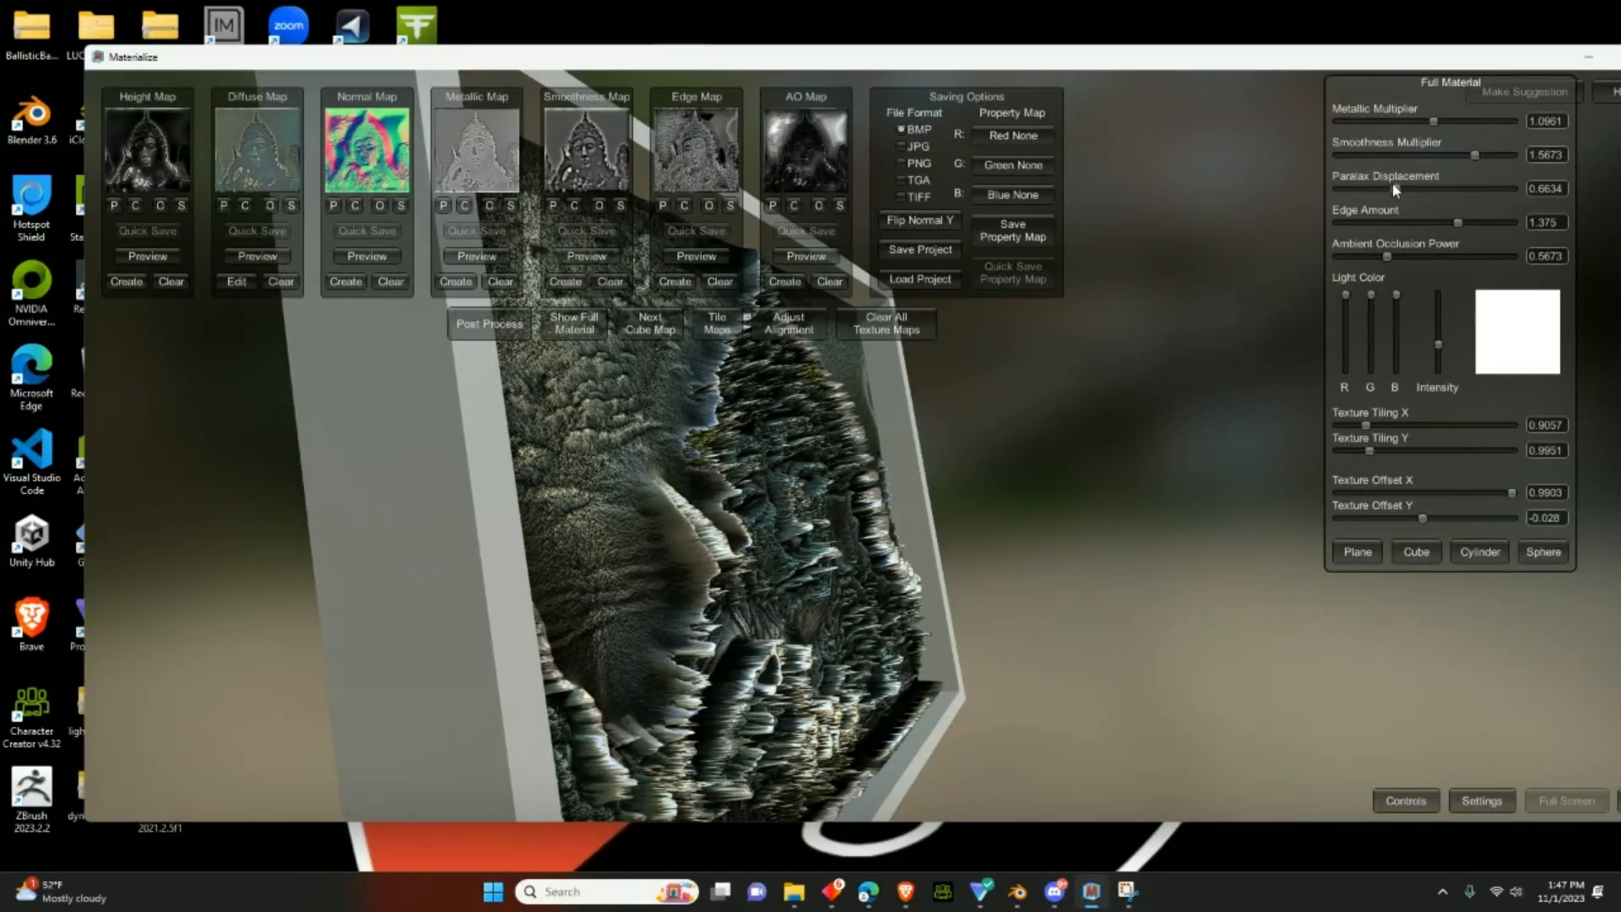
- Set Paralax Displacement to 0.3846 and Smoothness Multiplier to 0.625 for the full material
mouse_move(1391, 186)
left_mouse_down()
mouse_move(1349, 205)
mouse_move(1370, 204)
left_mouse_up()
right_click_drag(1114, 394, 1021, 411)
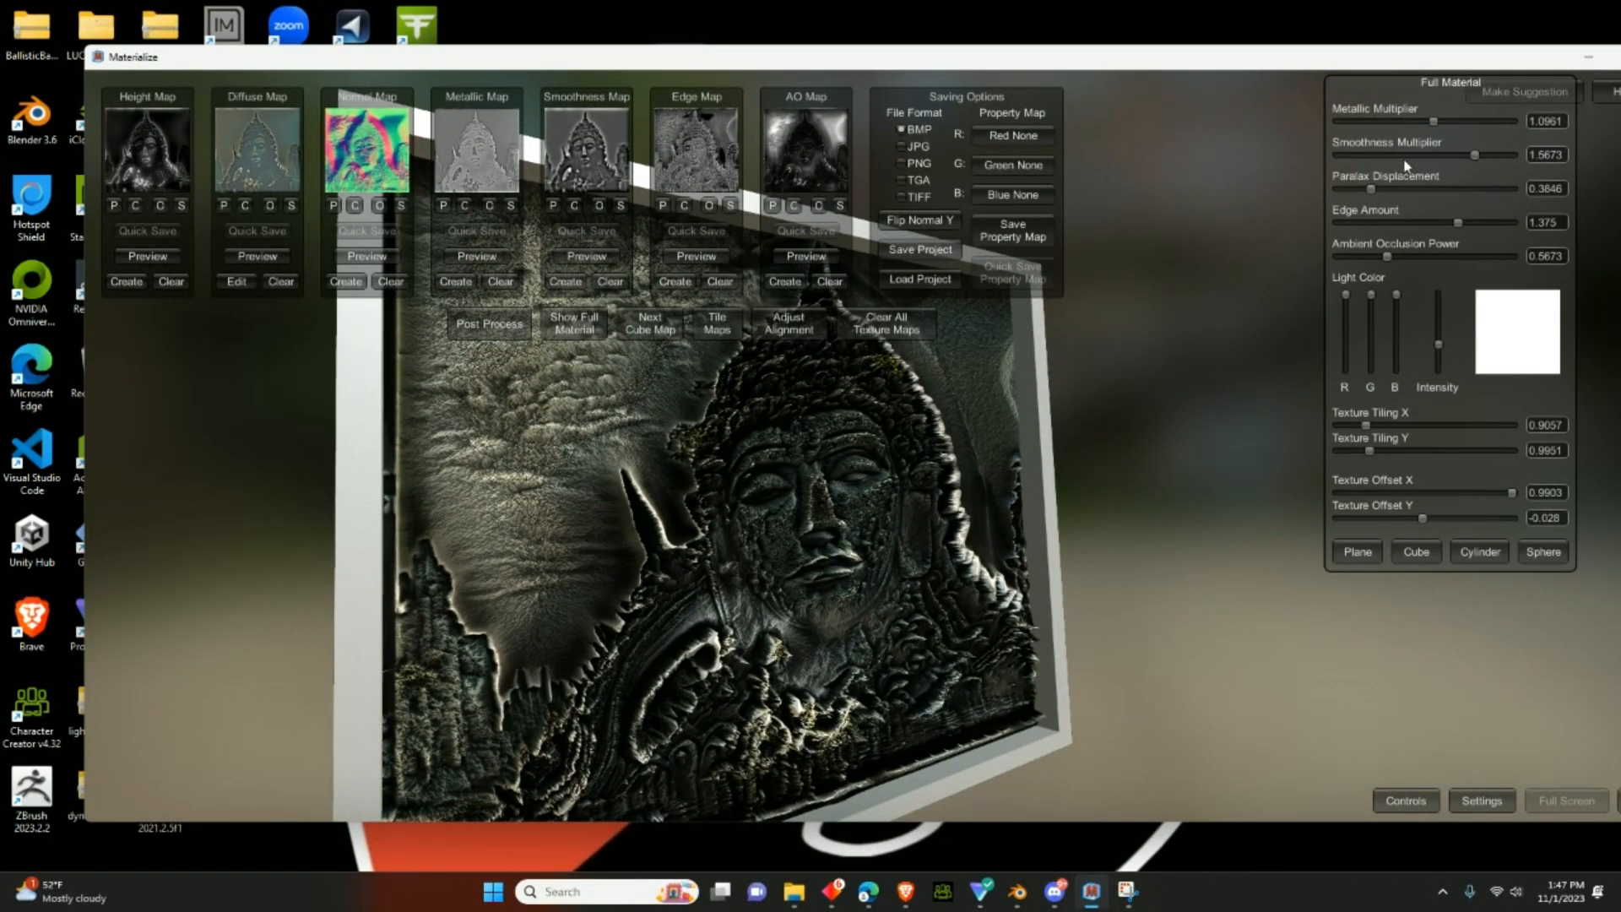
left_click_drag(1474, 156, 1399, 155)
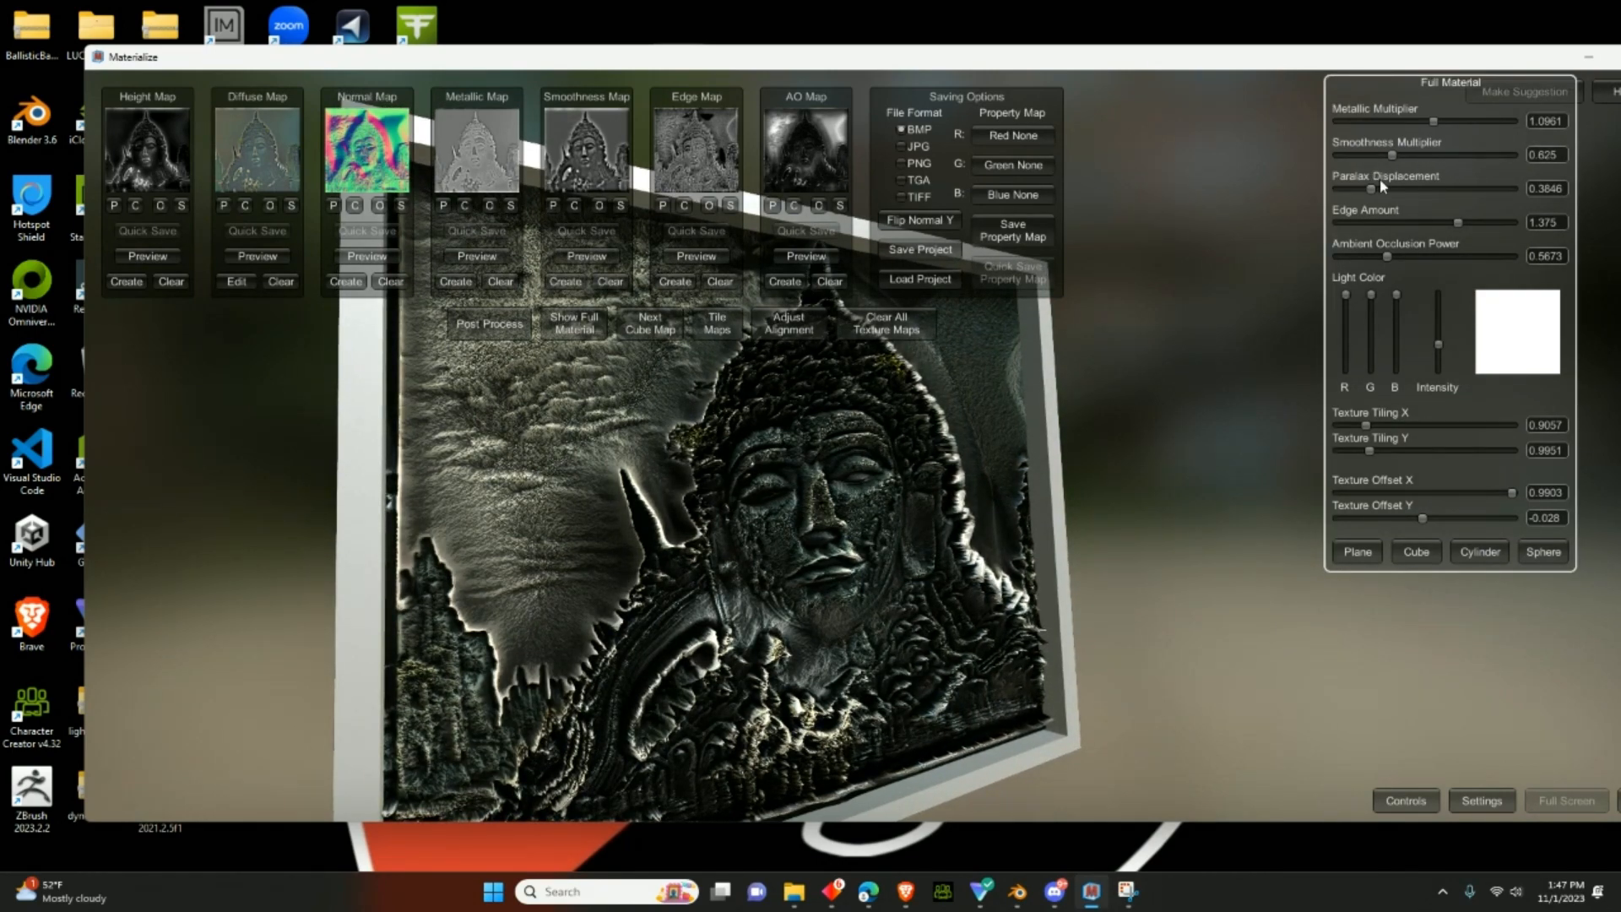
right_click_drag(954, 477, 742, 443)
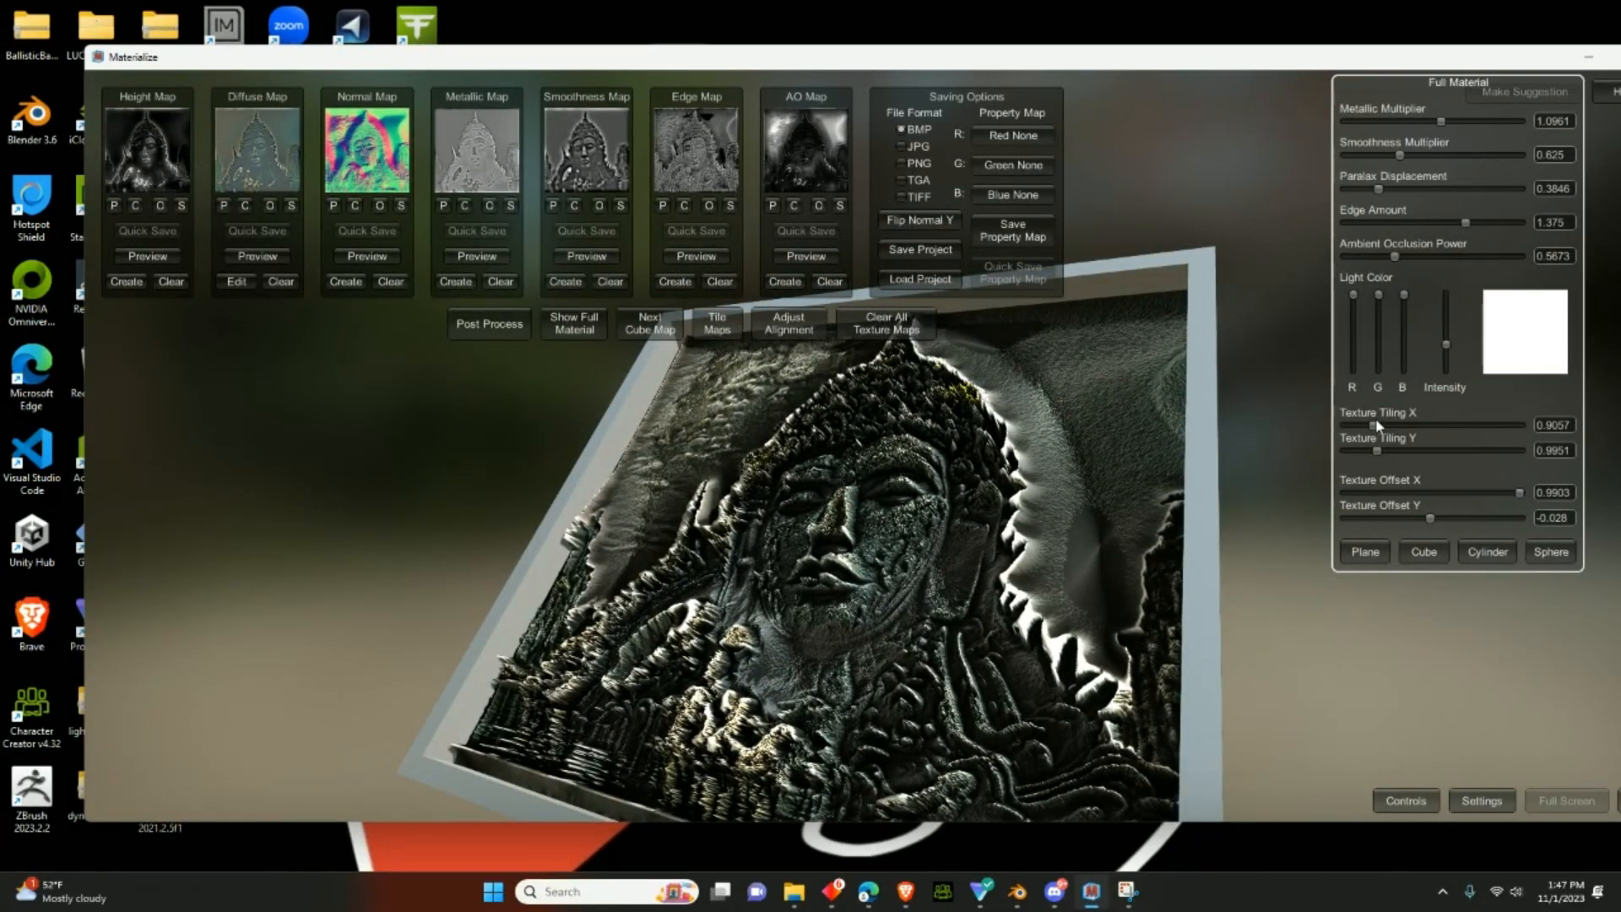
- Set Texture Tiling X to 0.9293 and inspect the statue relief on the plane
left_click_drag(1371, 426, 1379, 429)
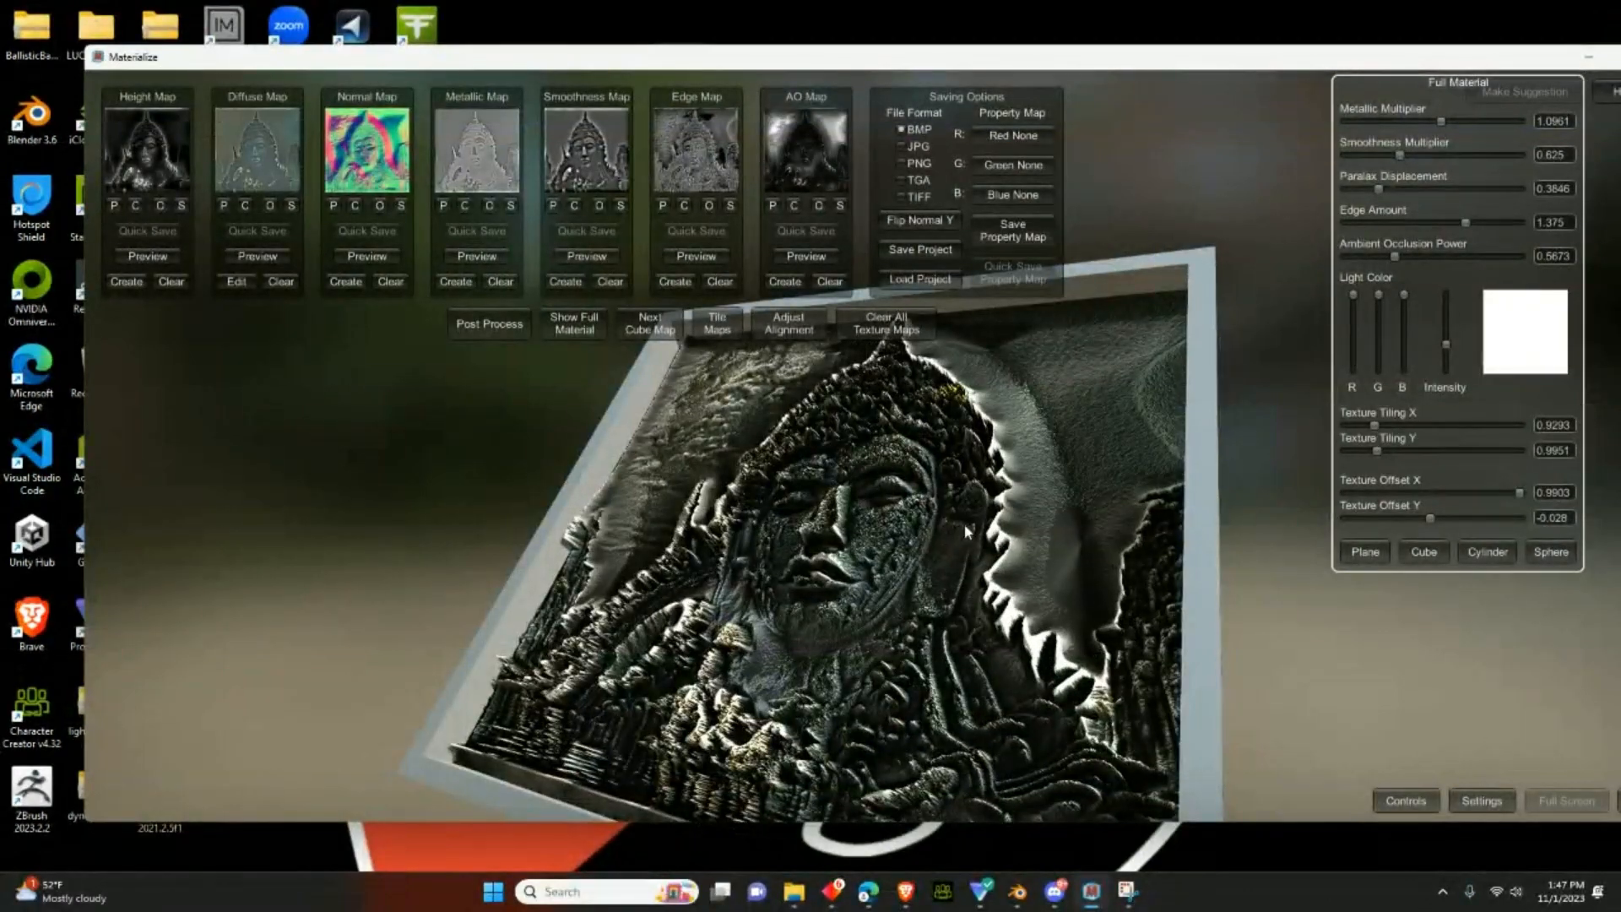
right_click_drag(964, 531, 1534, 512)
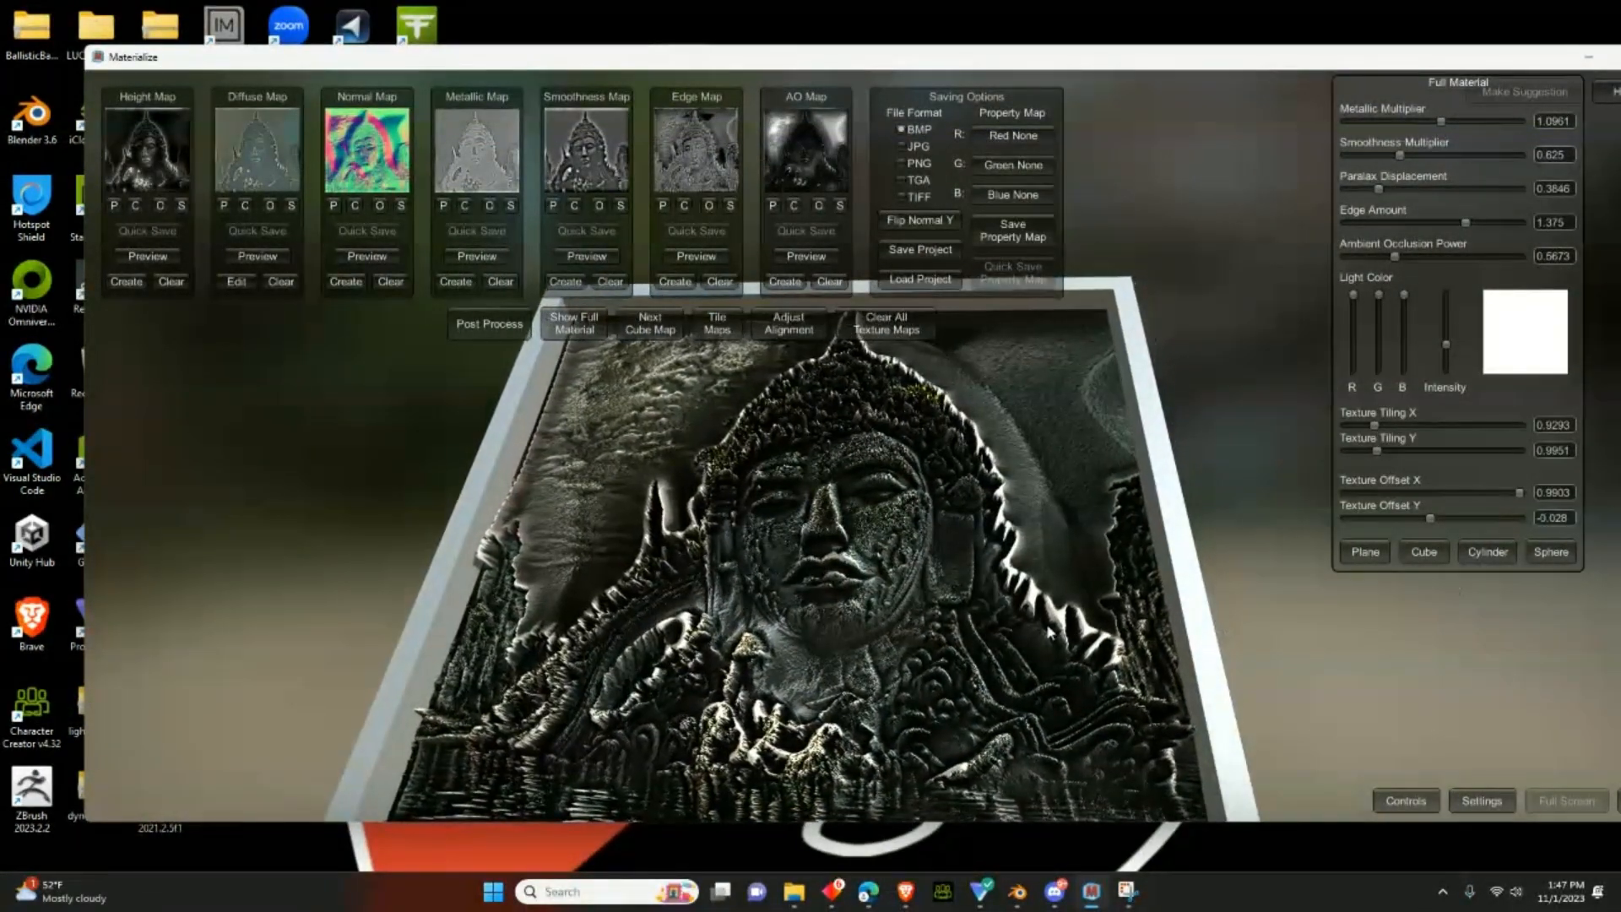
right_click_drag(1046, 623, 1052, 682)
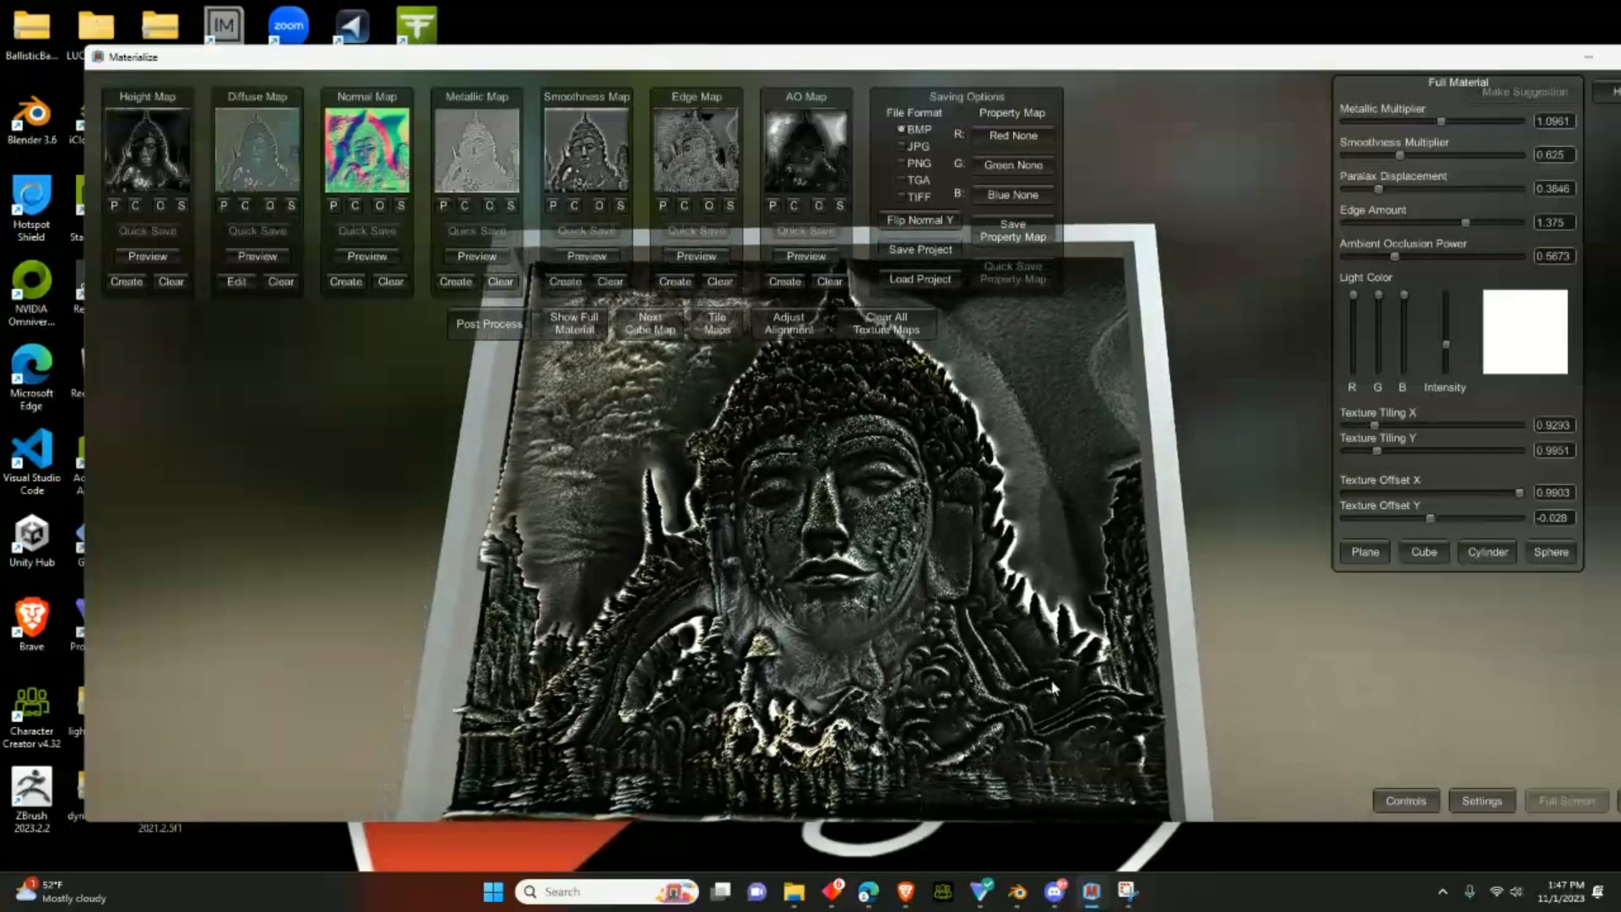
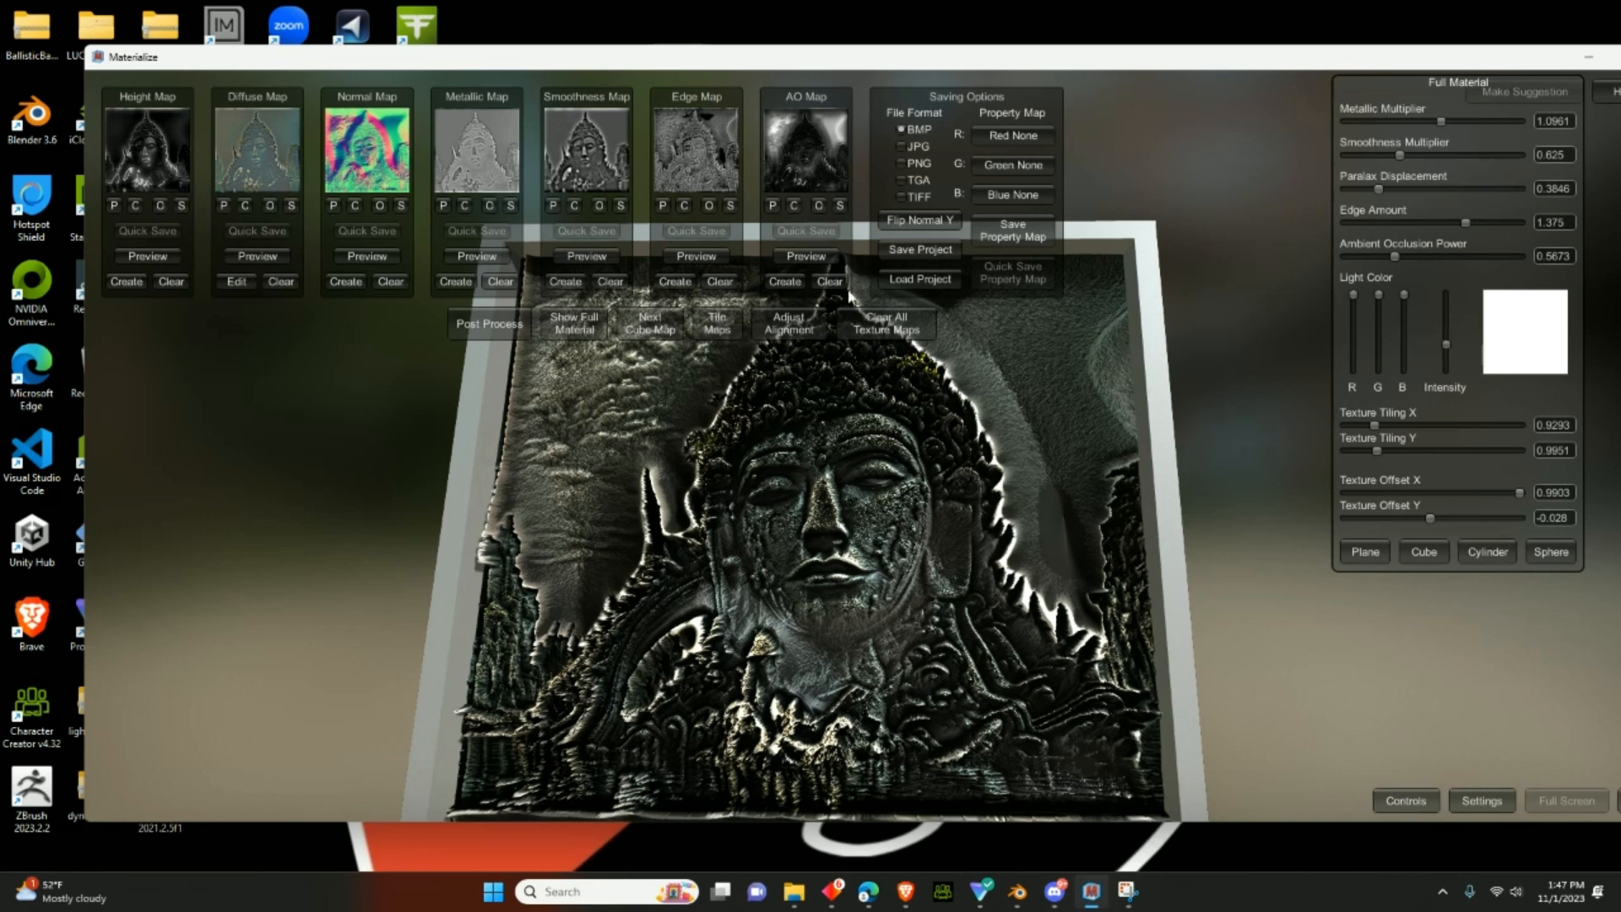
- Save the project as sTONEmATERIAL in the BallisticBaseMaps folder on the desktop
left_click(916, 250)
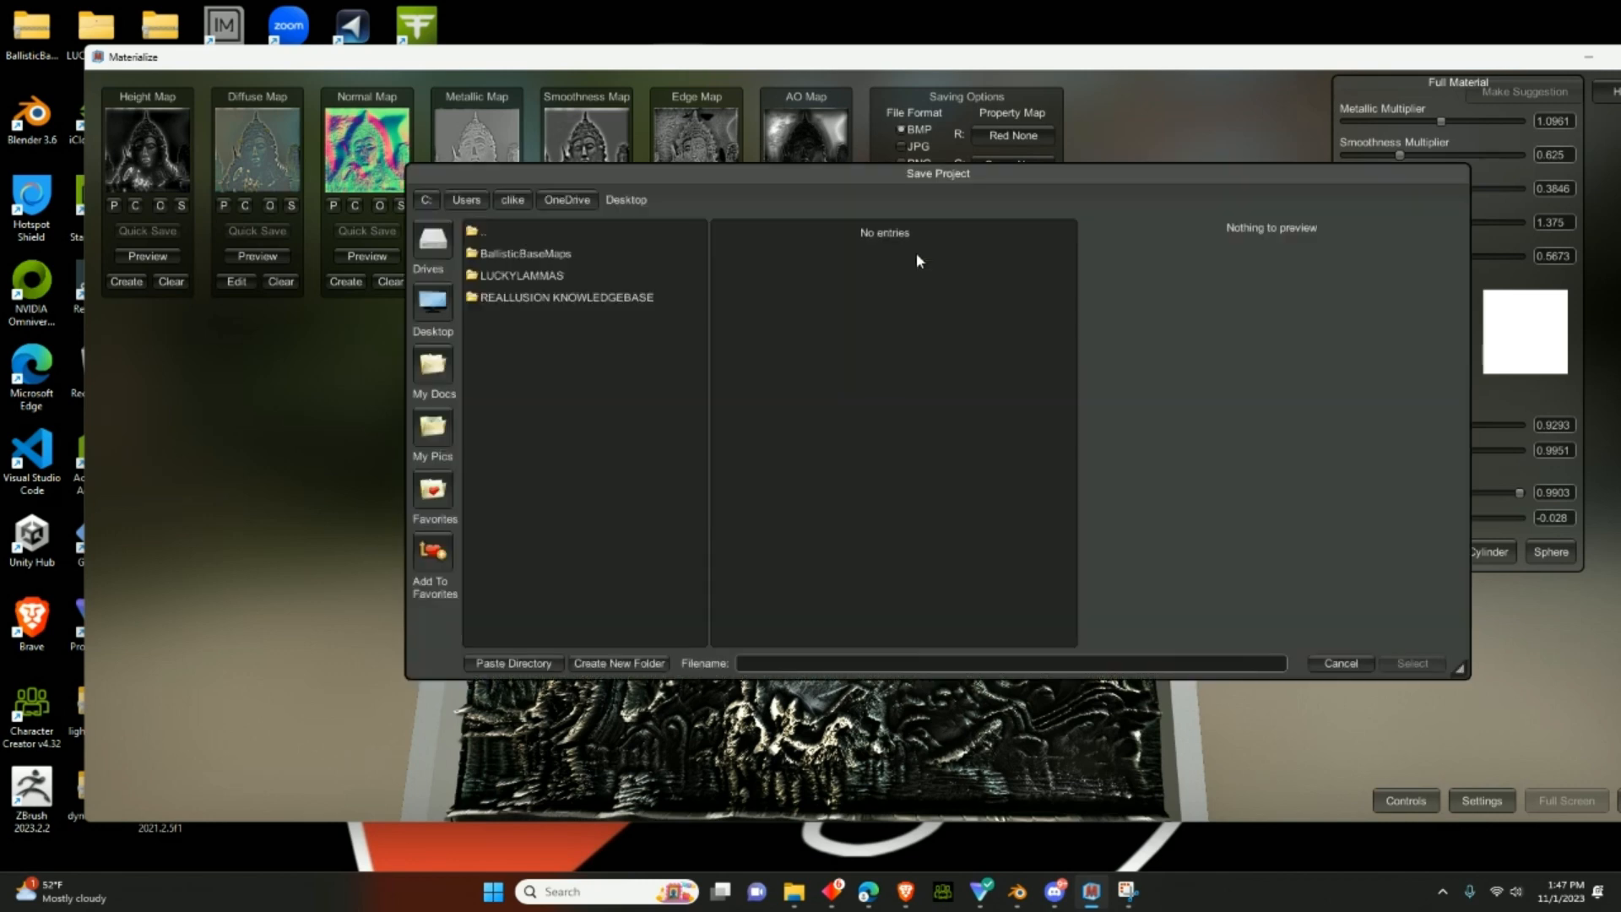
double_click(528, 254)
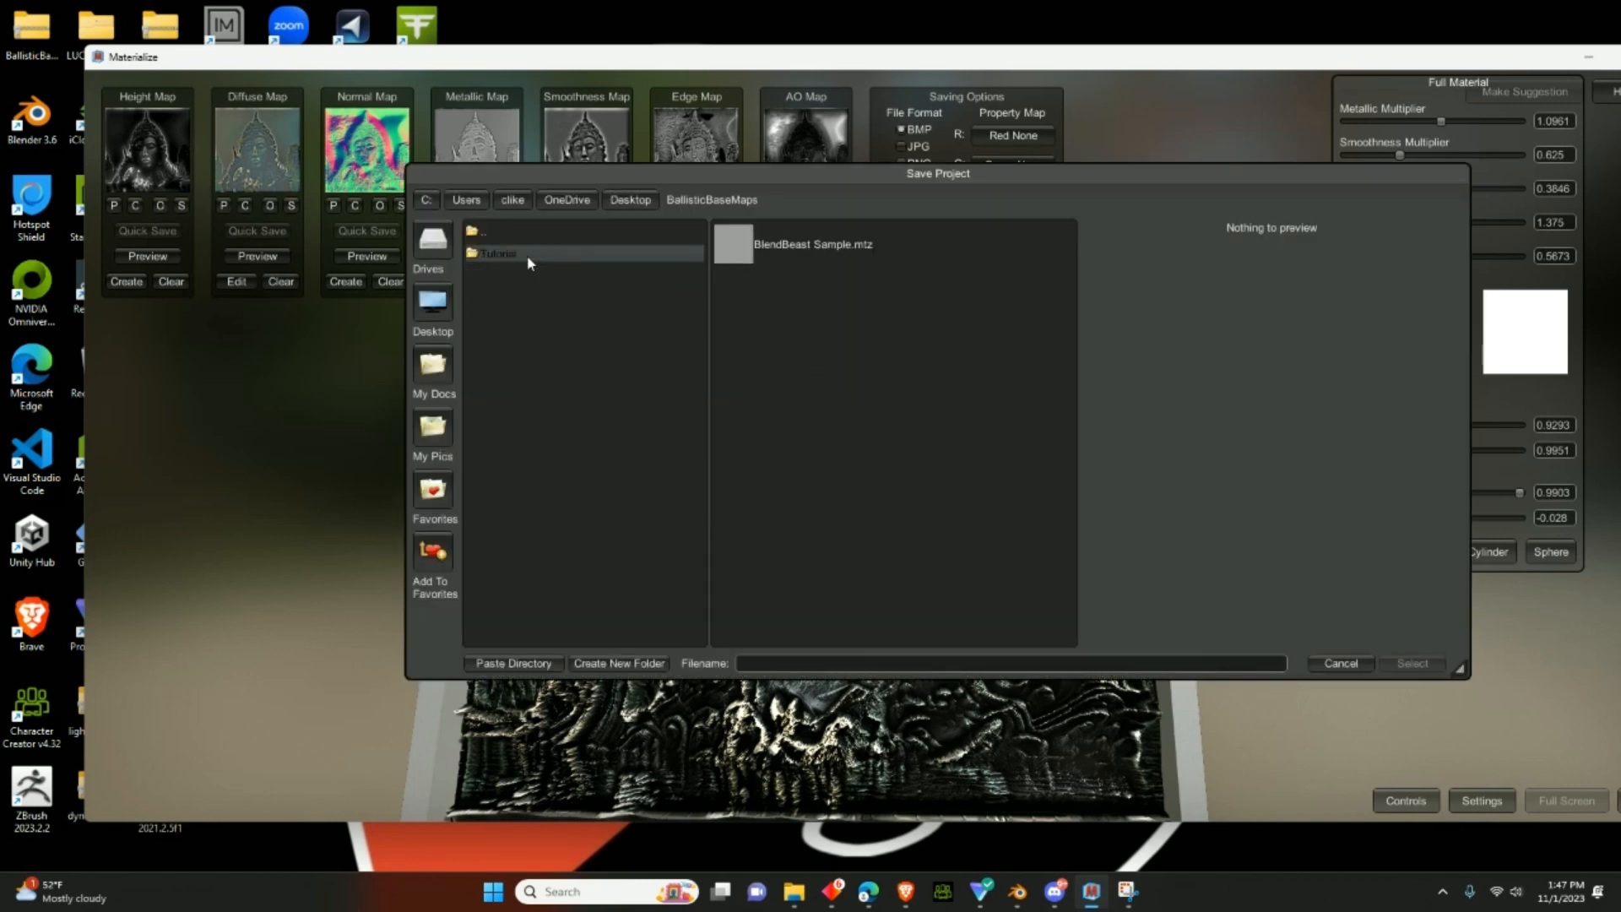
left_click(762, 662)
type("sTONEmATERIAL")
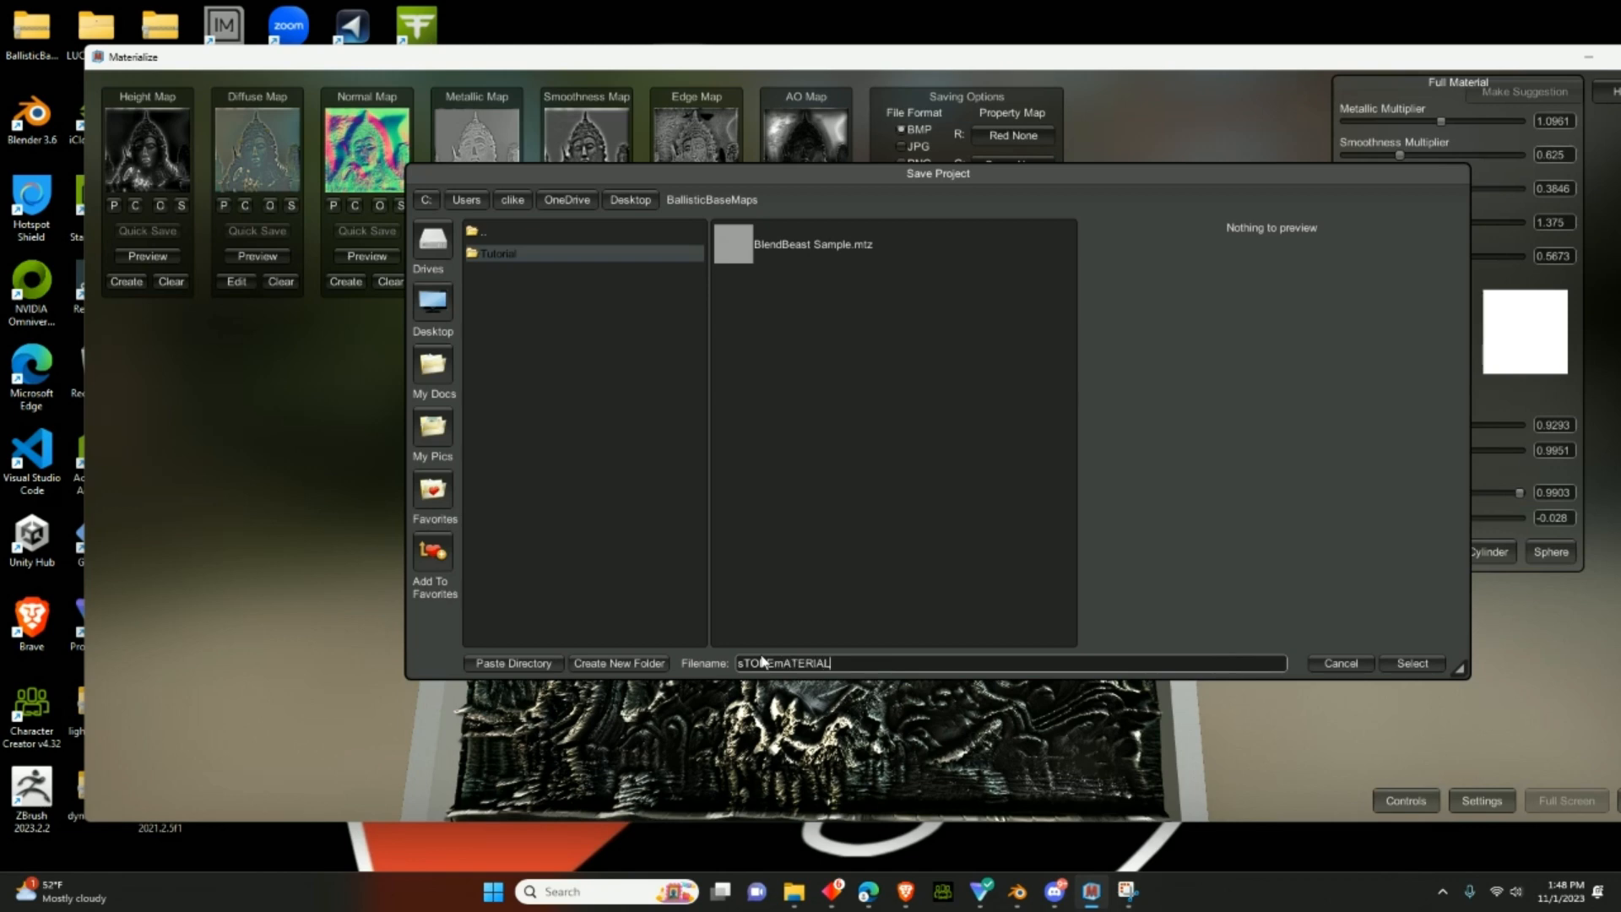
left_click(1413, 663)
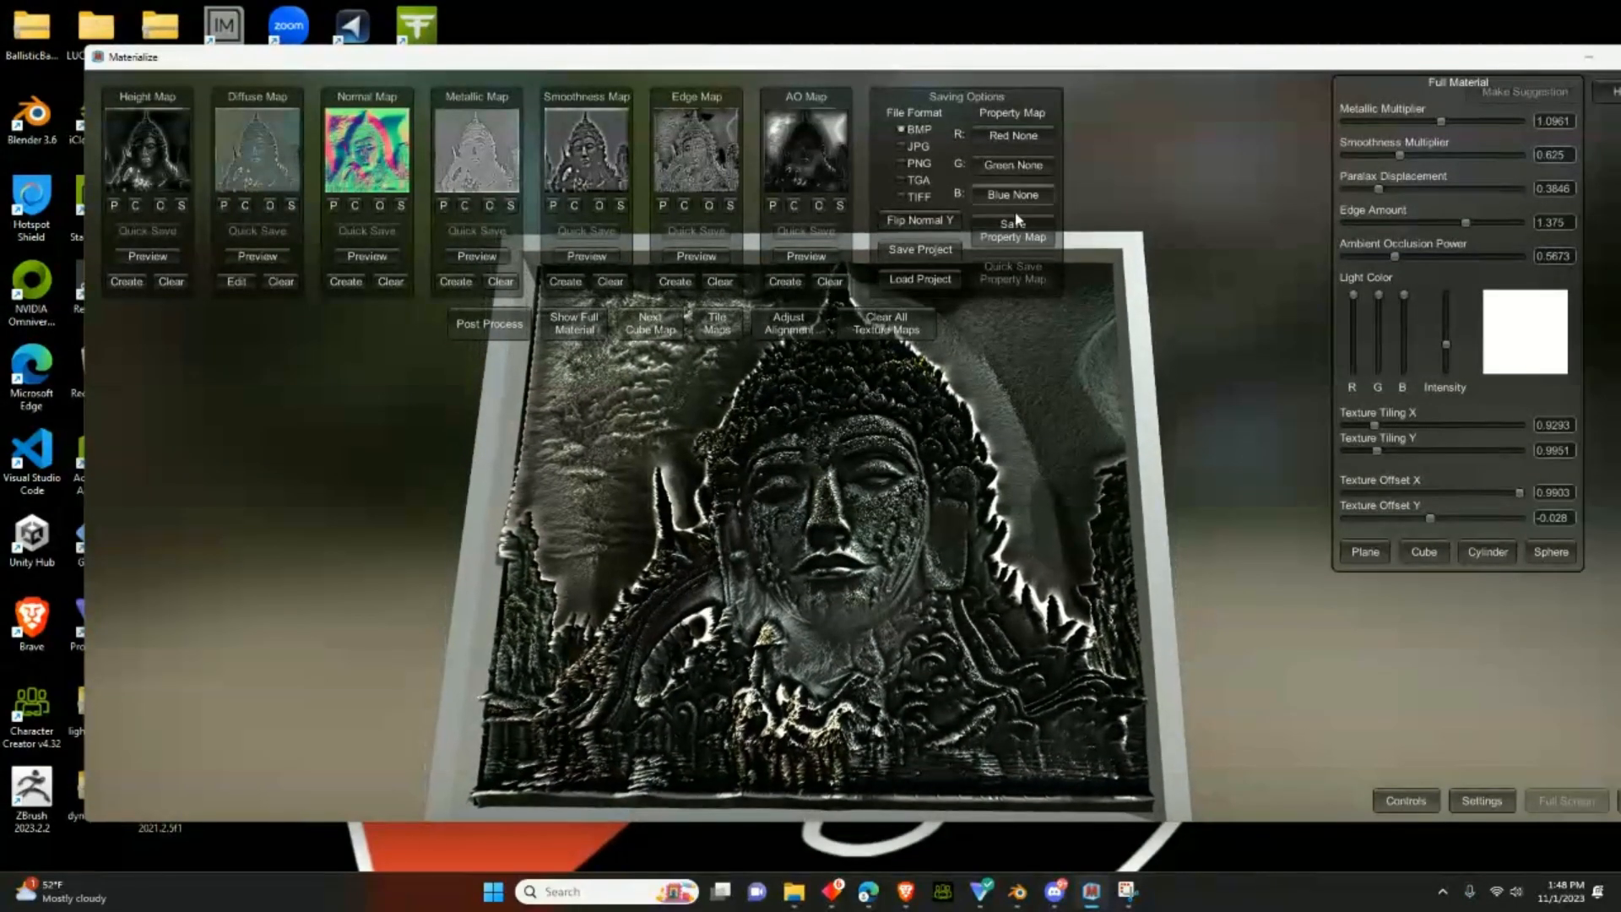
- Start saving a property map and look through the BallisticBaseMaps folder for the saved sTONEmATERIAL map files
left_click(1008, 229)
scroll(890, 388, "down", 3)
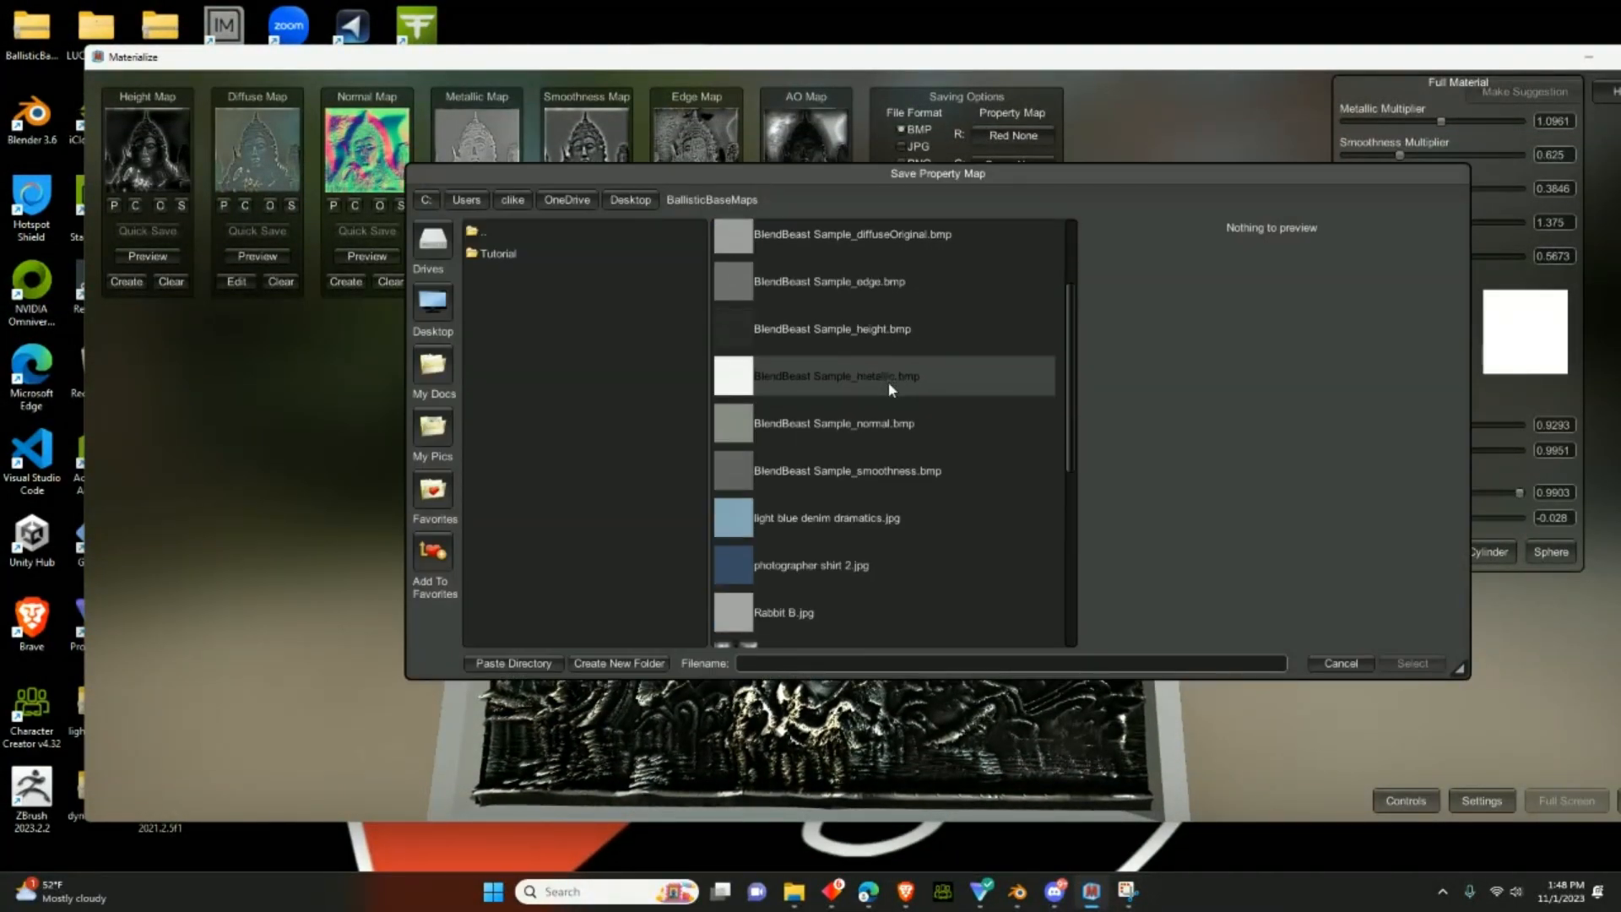
scroll(902, 396, "down", 3)
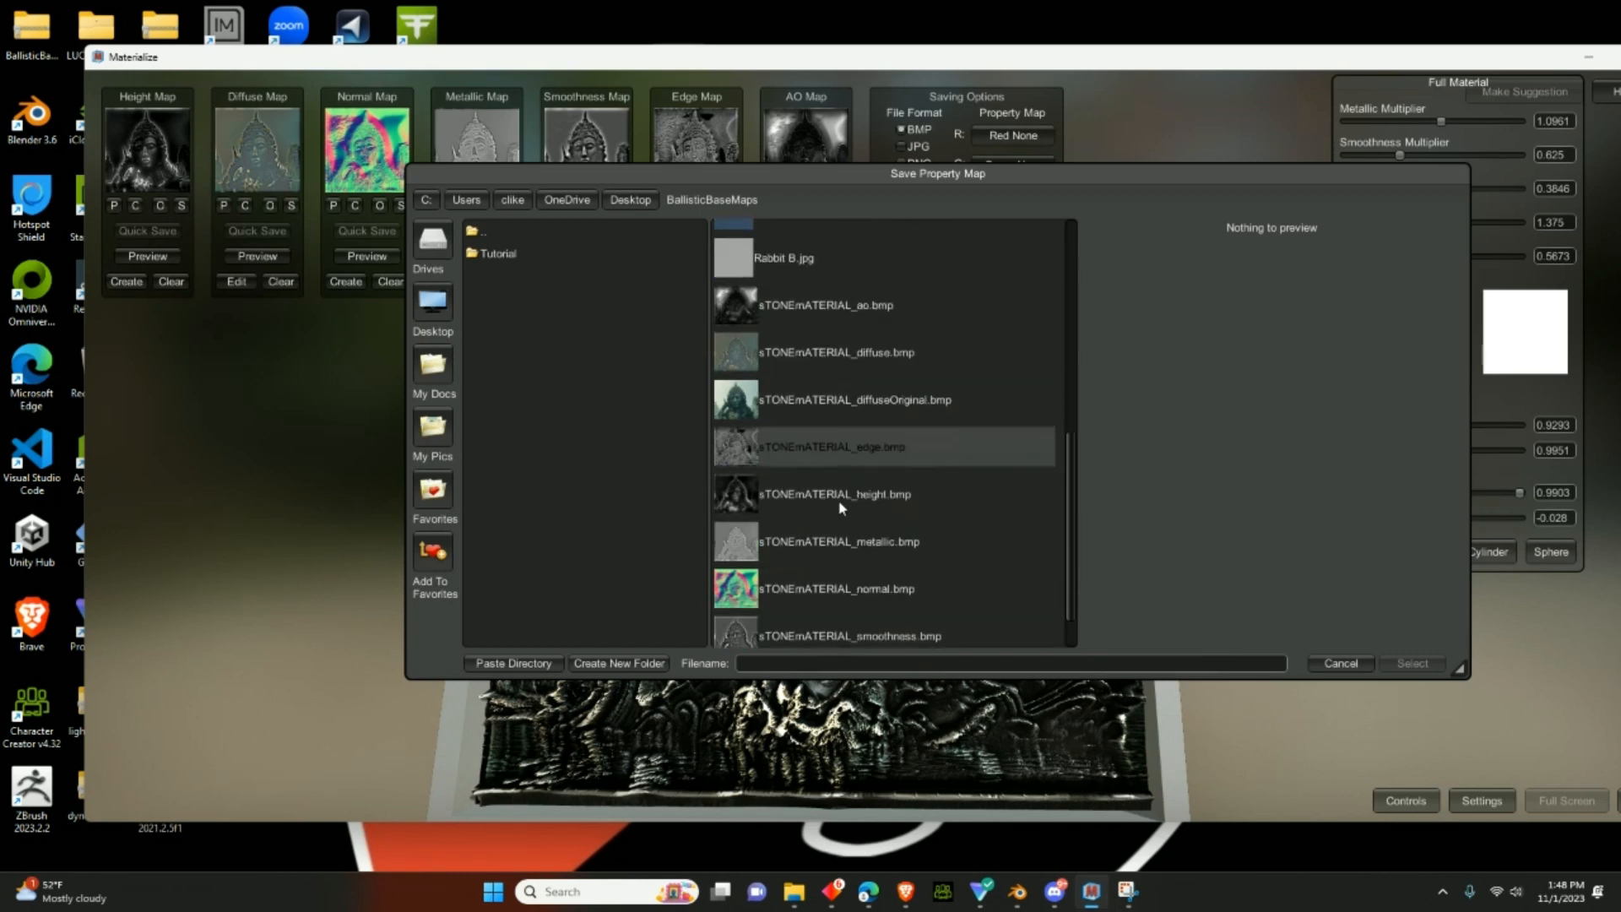
scroll(929, 419, "down", 1)
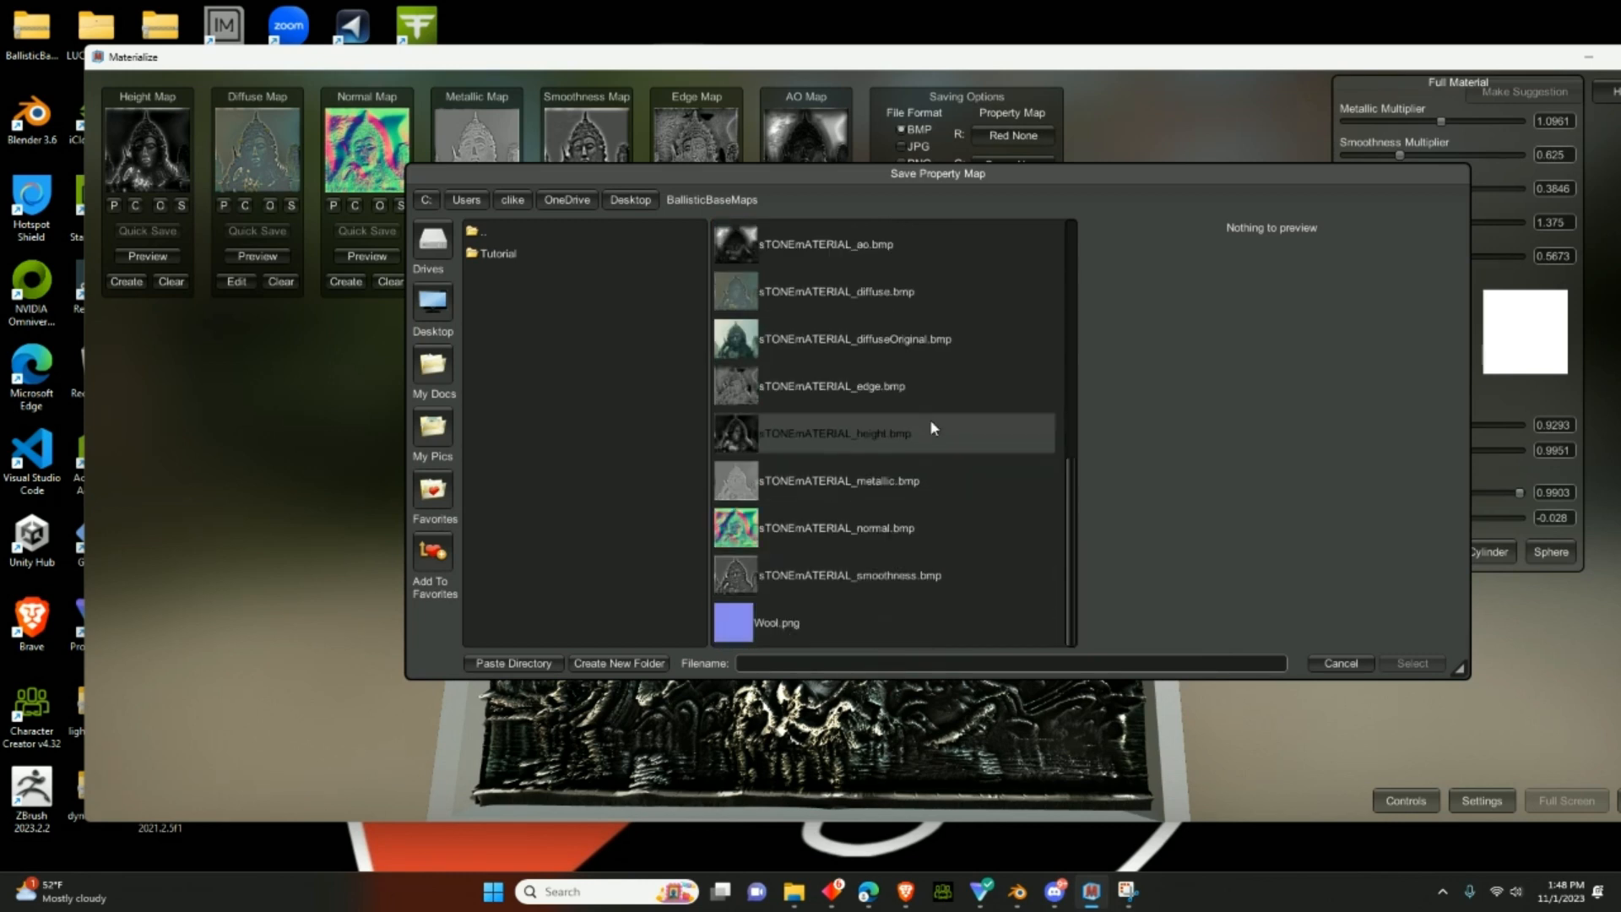
- Minimize Materialize, switch to the Blender window with 4519.blend, and bring the character into closer view
left_click(1581, 58)
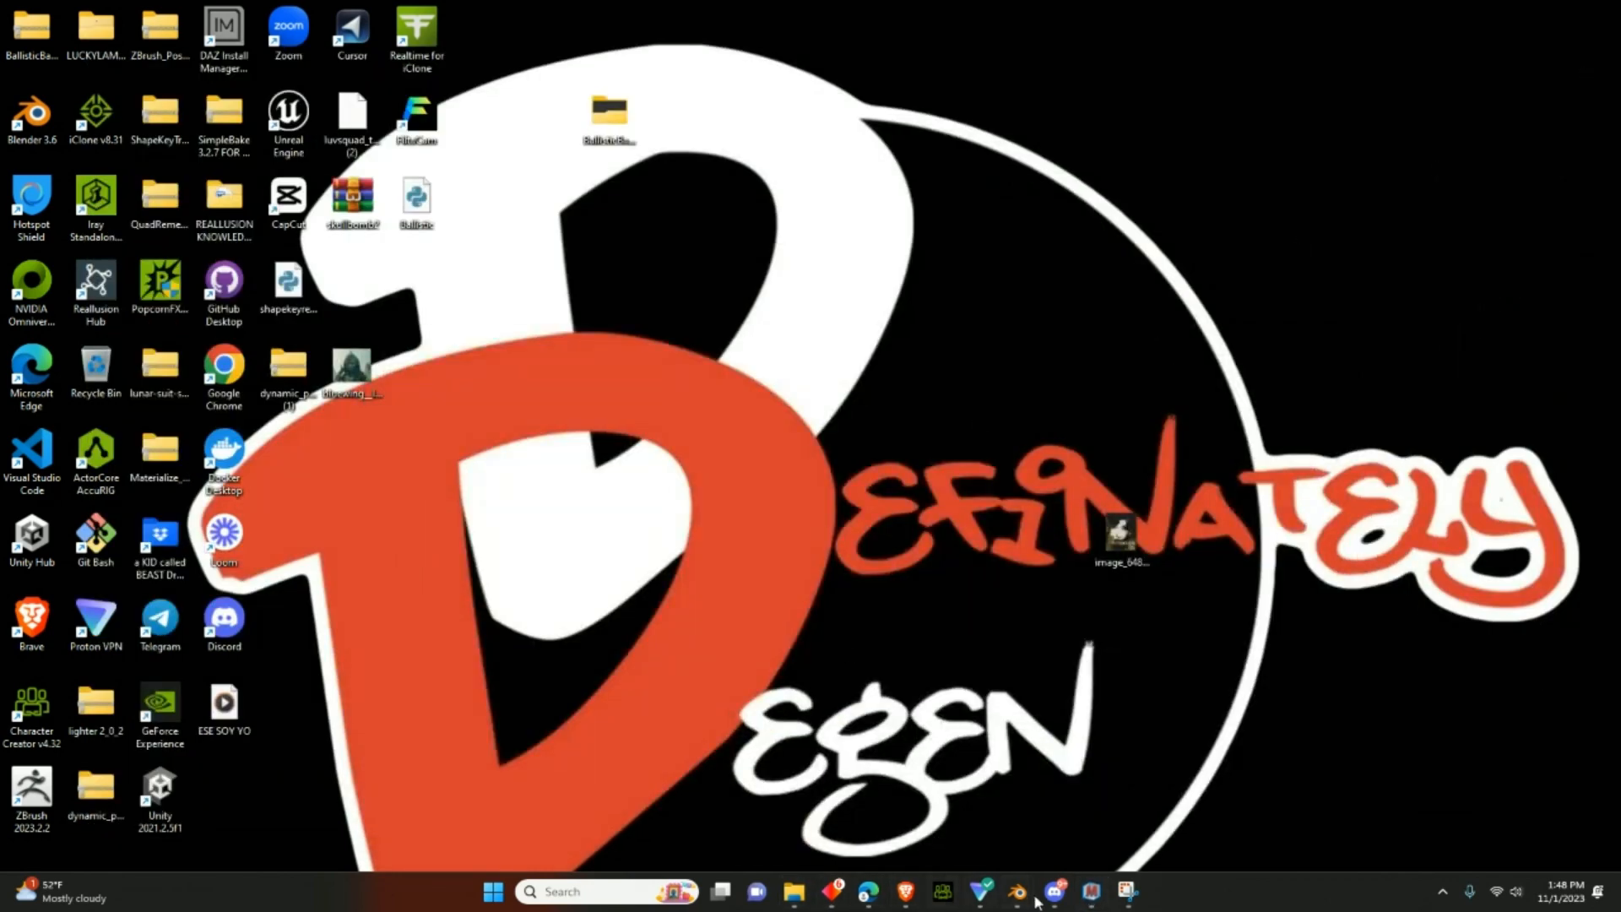
mouse_move(1020, 904)
mouse_move(929, 813)
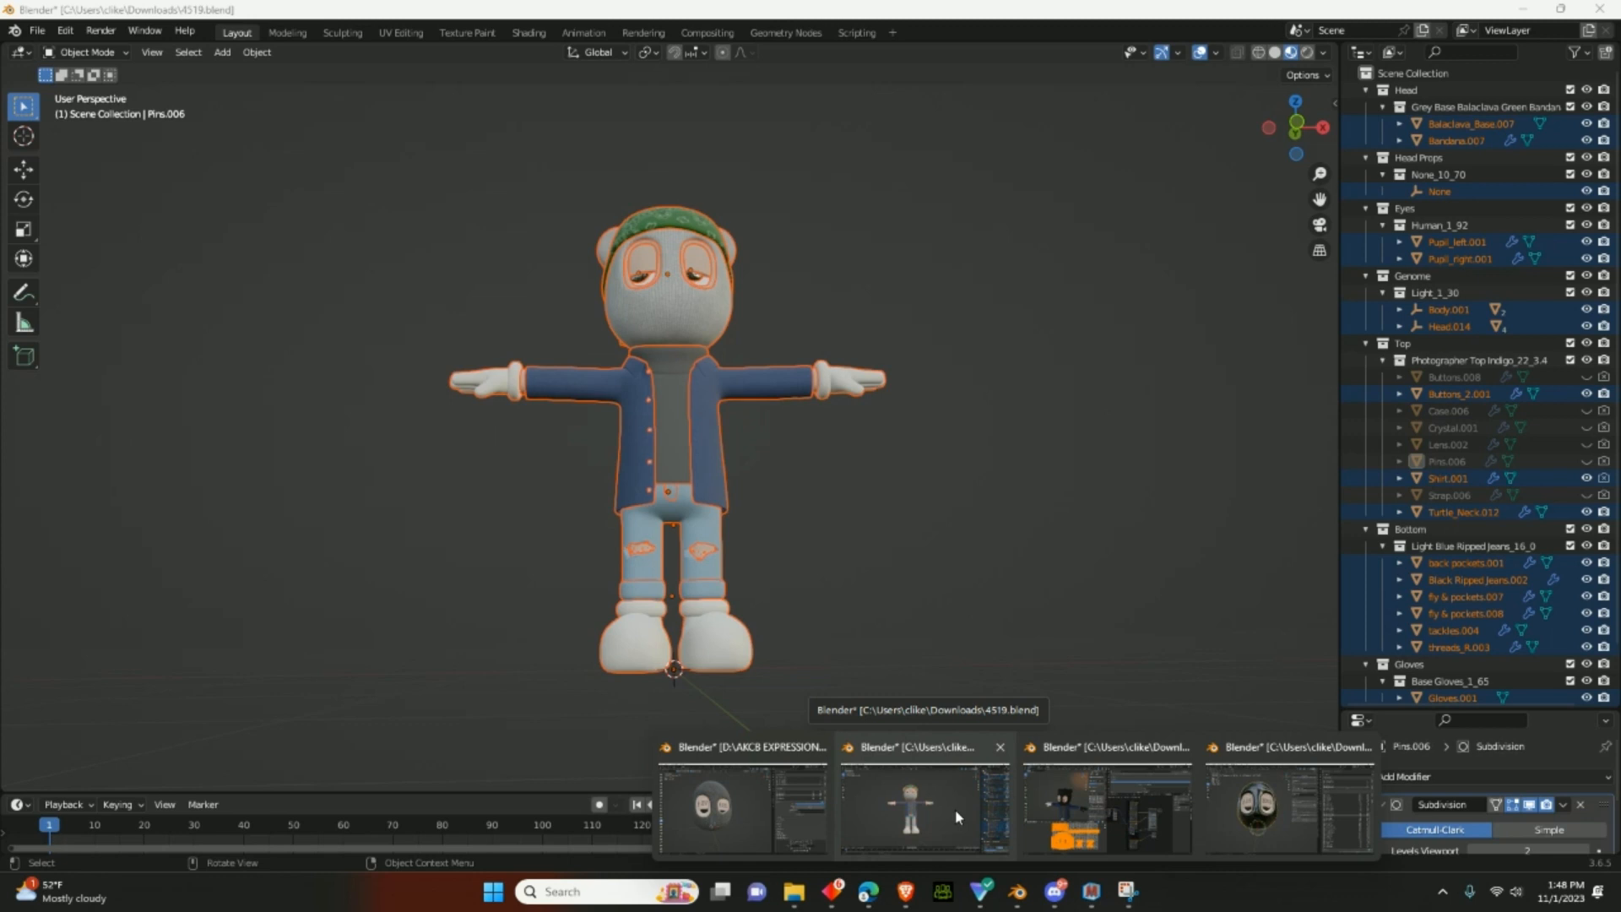
left_click(956, 816)
middle_click_drag(844, 600, 800, 554)
scroll(773, 603, "up", 2)
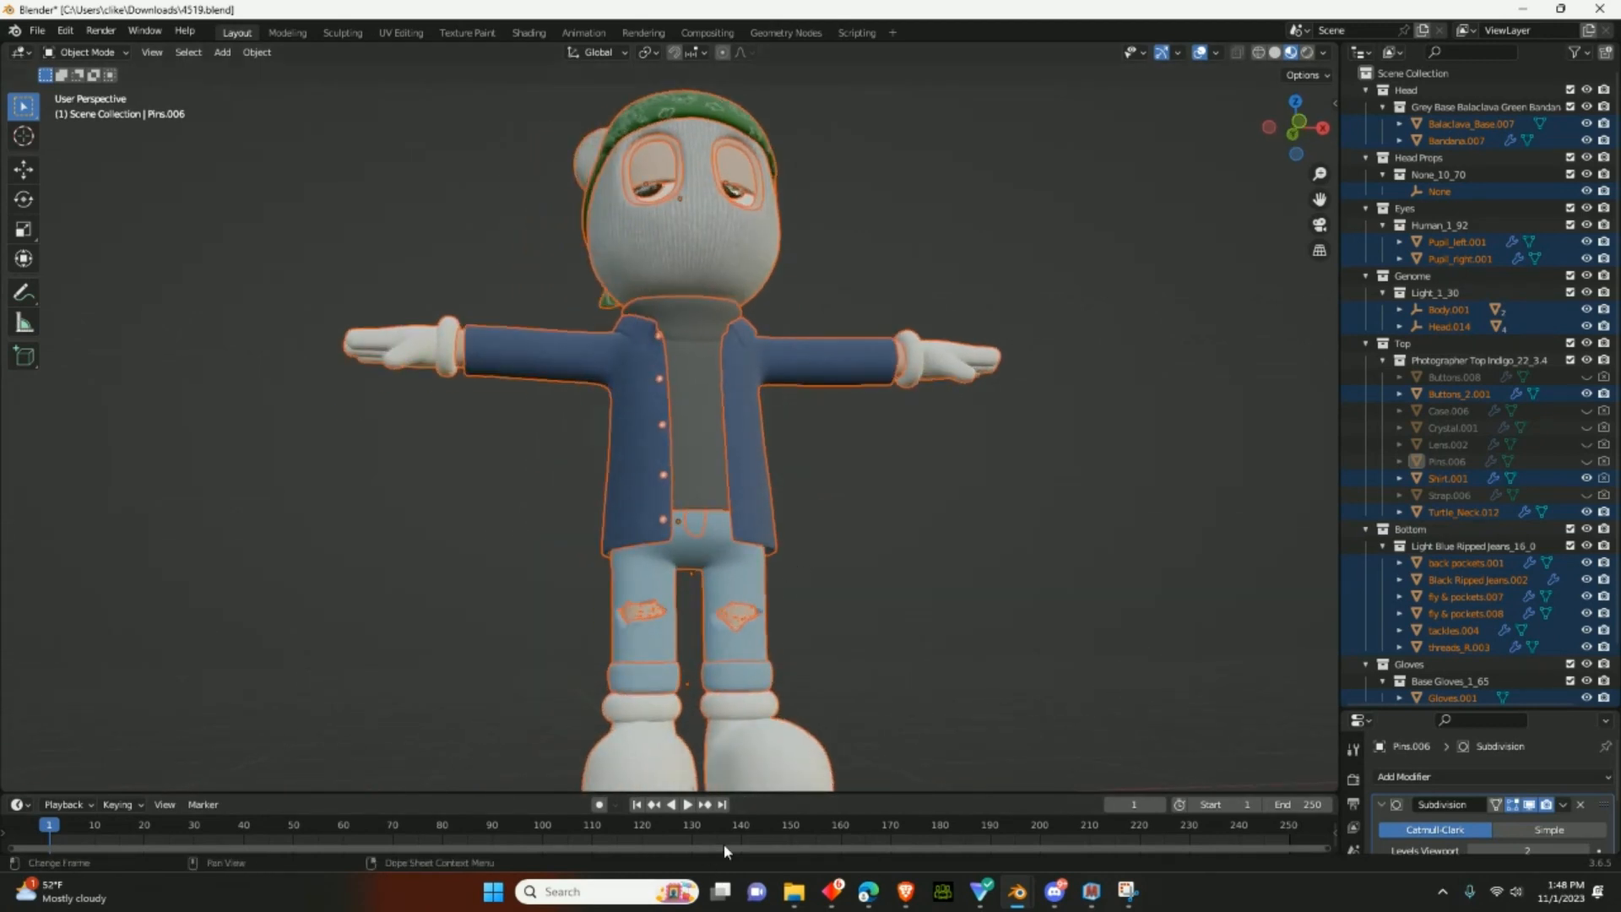
- Enlarge the timeline area and turn it into a Shader Editor
left_click_drag(795, 794, 810, 538)
left_click(17, 549)
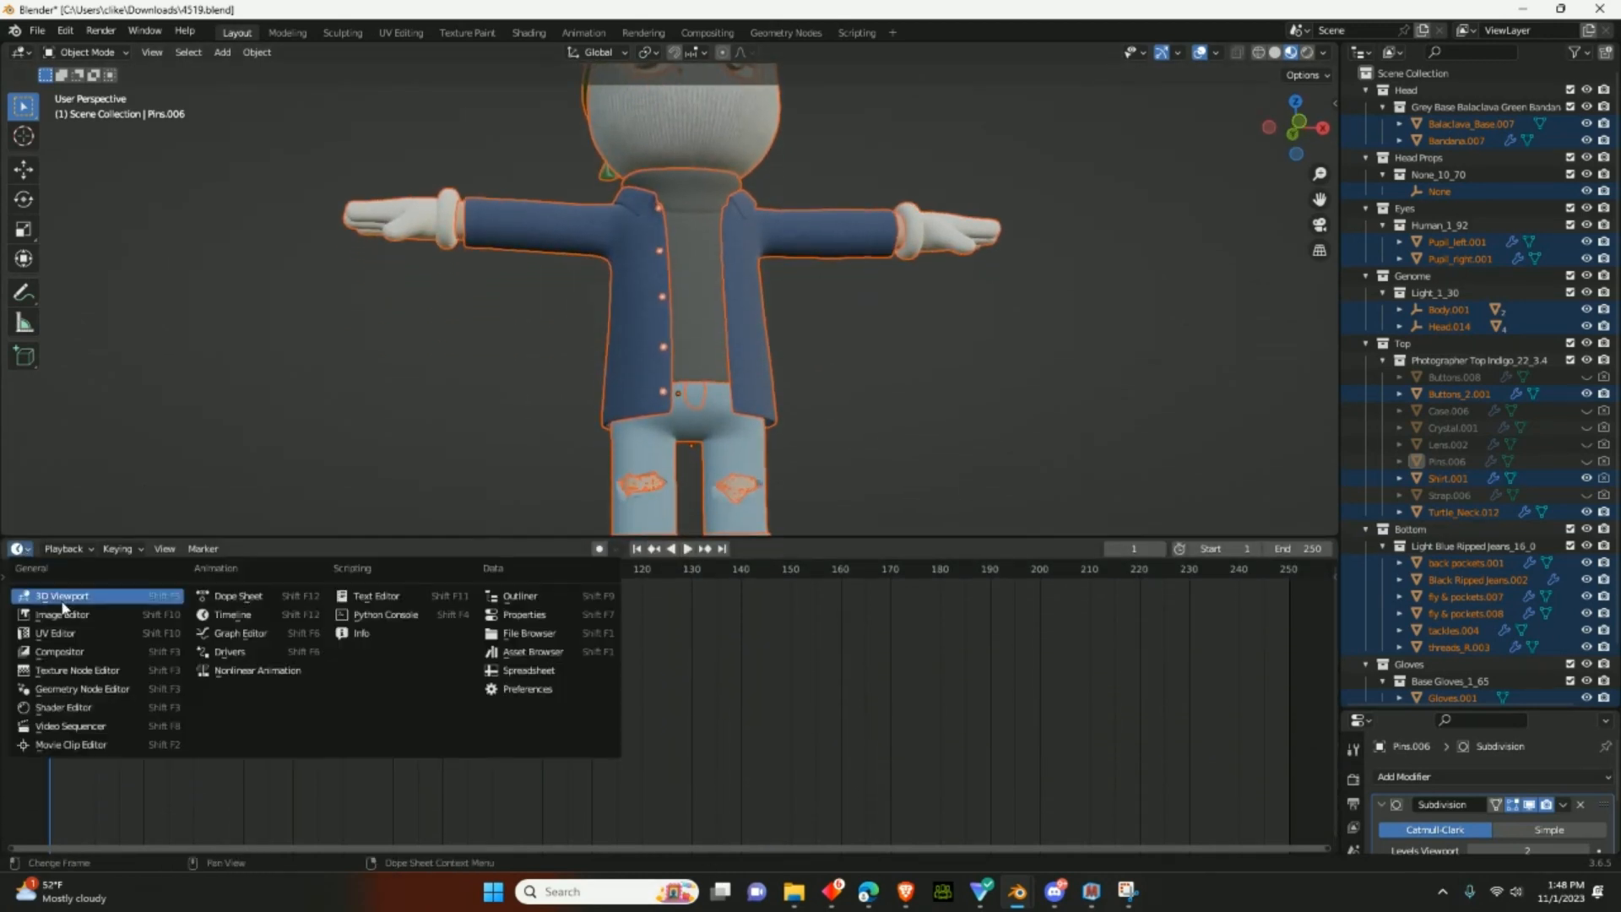
left_click(125, 706)
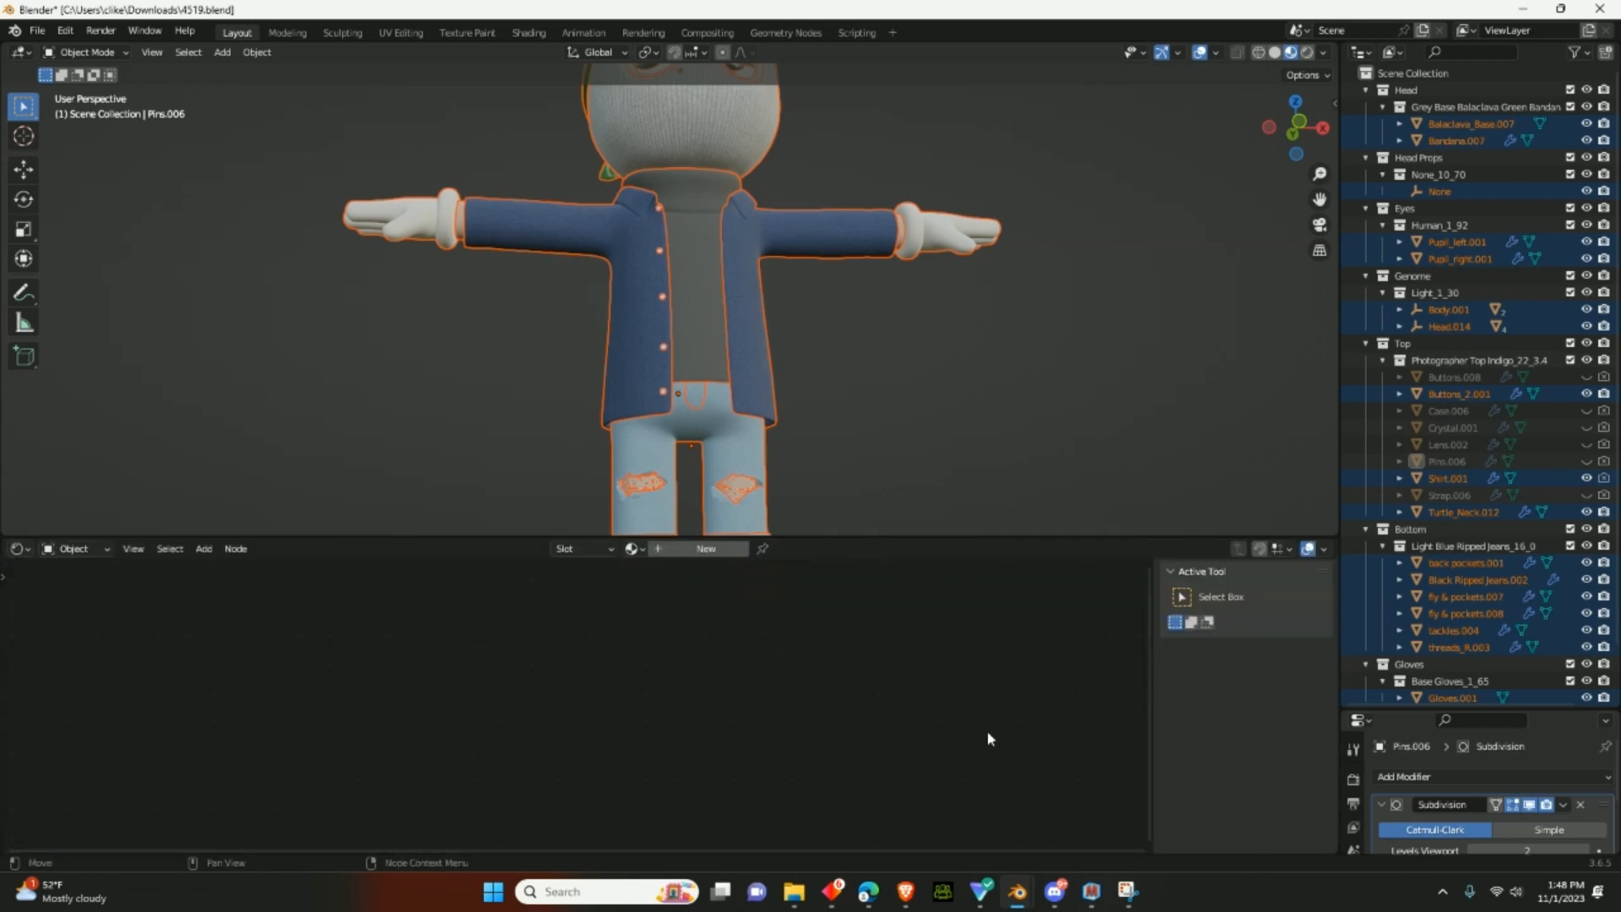
- Select the character's balaclava mesh and examine its material nodes
left_click(716, 120)
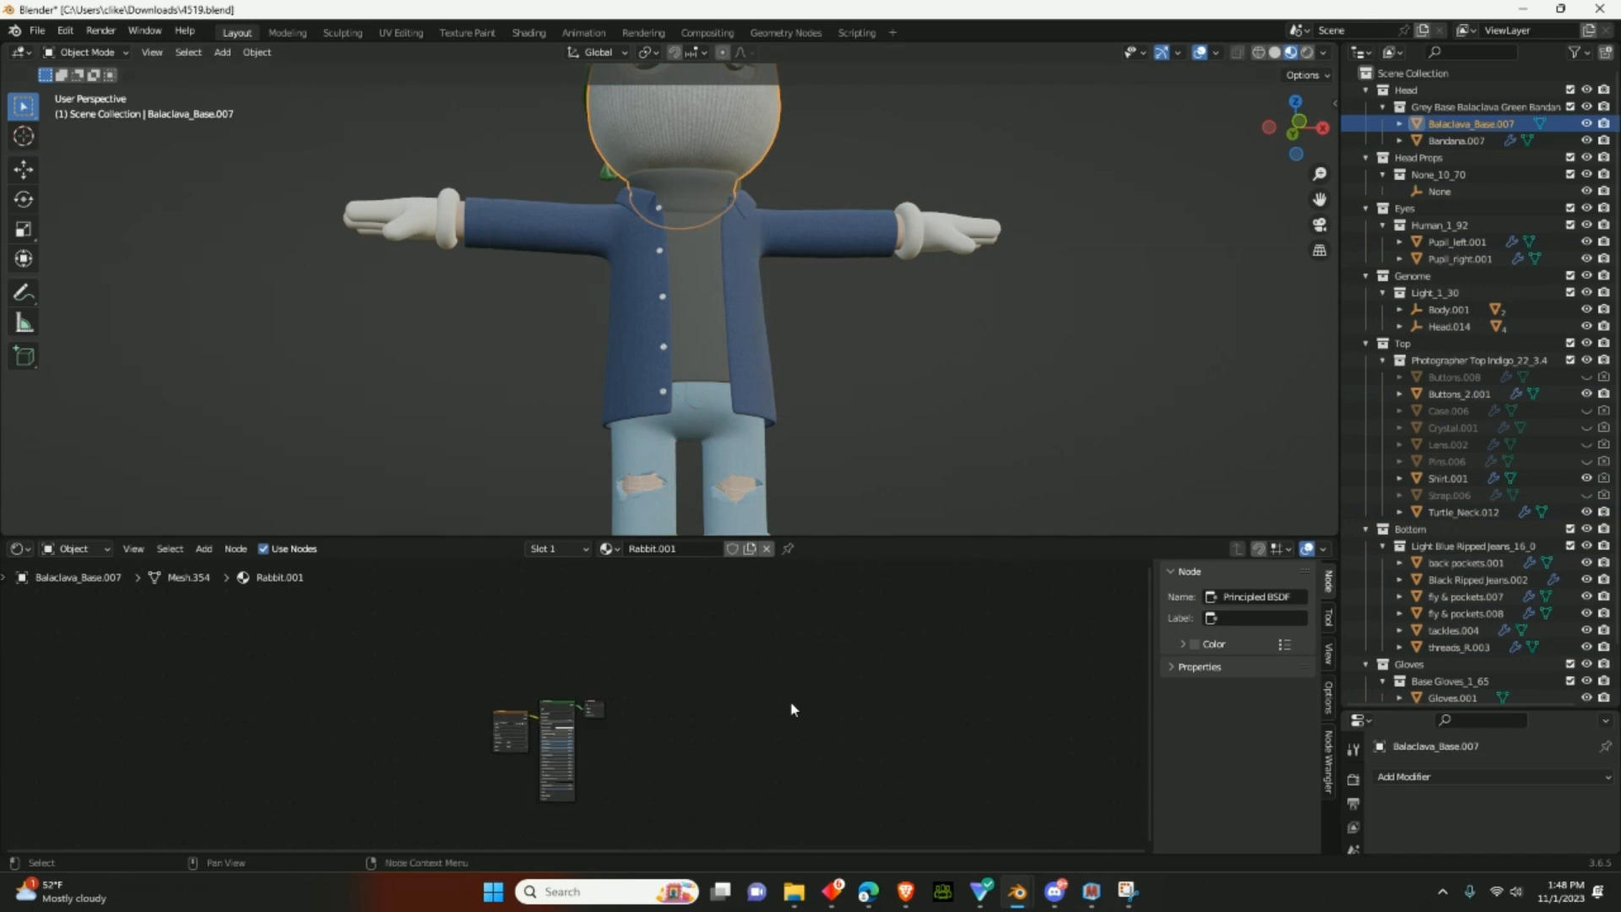
scroll(742, 715, "up", 3)
middle_click_drag(687, 760, 779, 711)
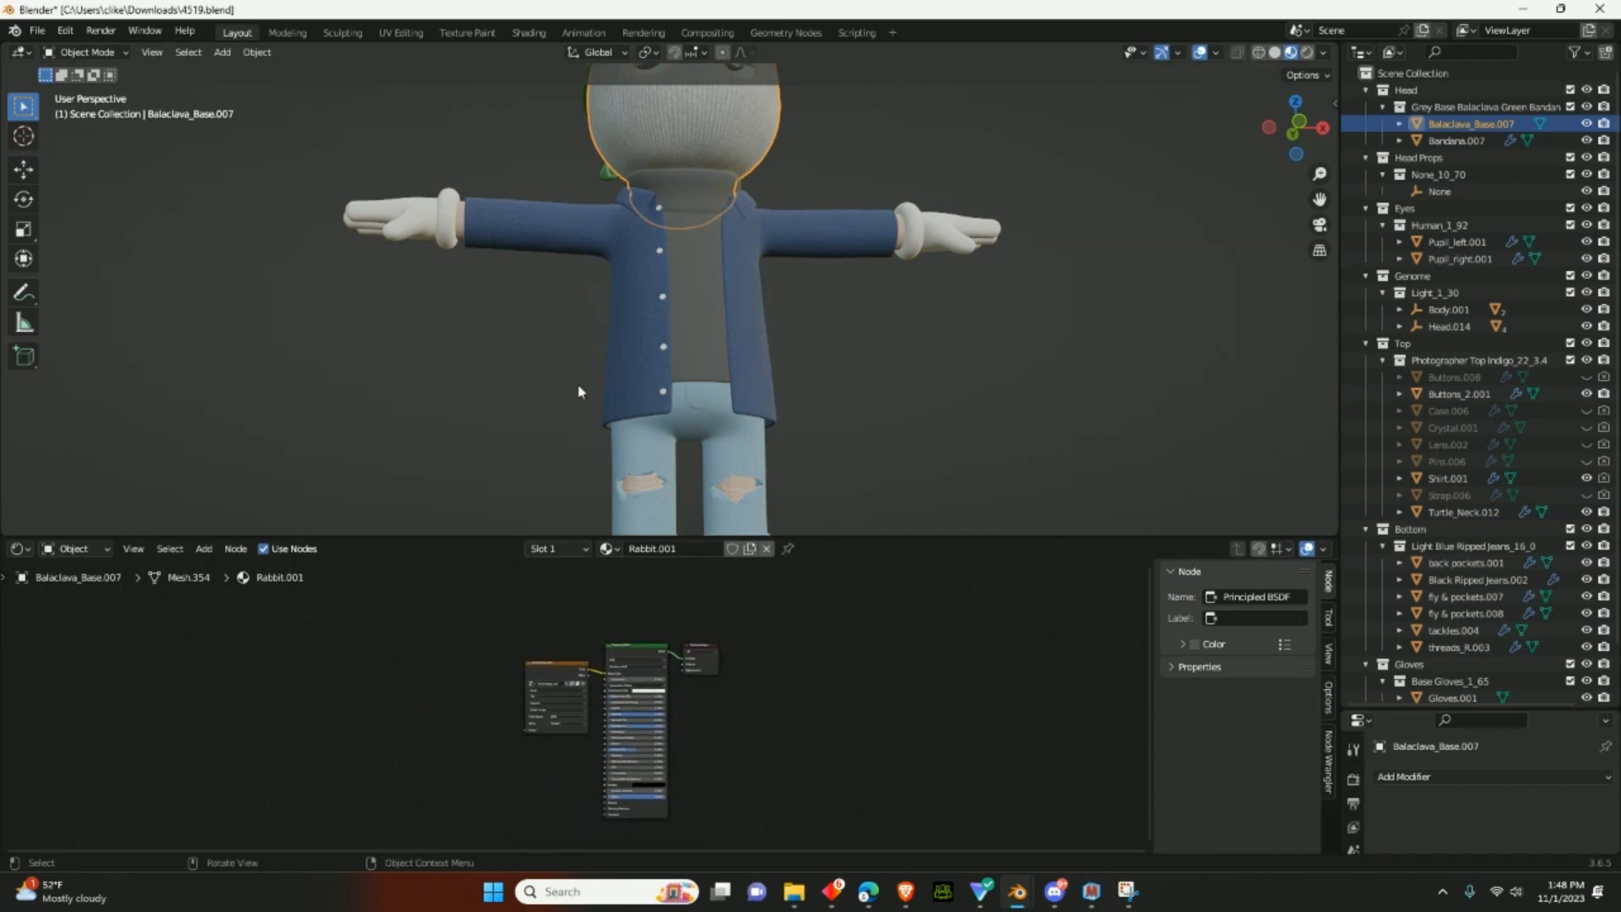
- Select the character's turtleneck mesh so its material nodes load in the Shader Editor
left_click(705, 323)
middle_click_drag(731, 256, 725, 470)
scroll(727, 334, "up", 2)
scroll(725, 470, "down", 1)
mouse_move(756, 532)
middle_mouse_down()
mouse_move(787, 483)
mouse_move(765, 515)
middle_mouse_up()
scroll(817, 520, "down", 2)
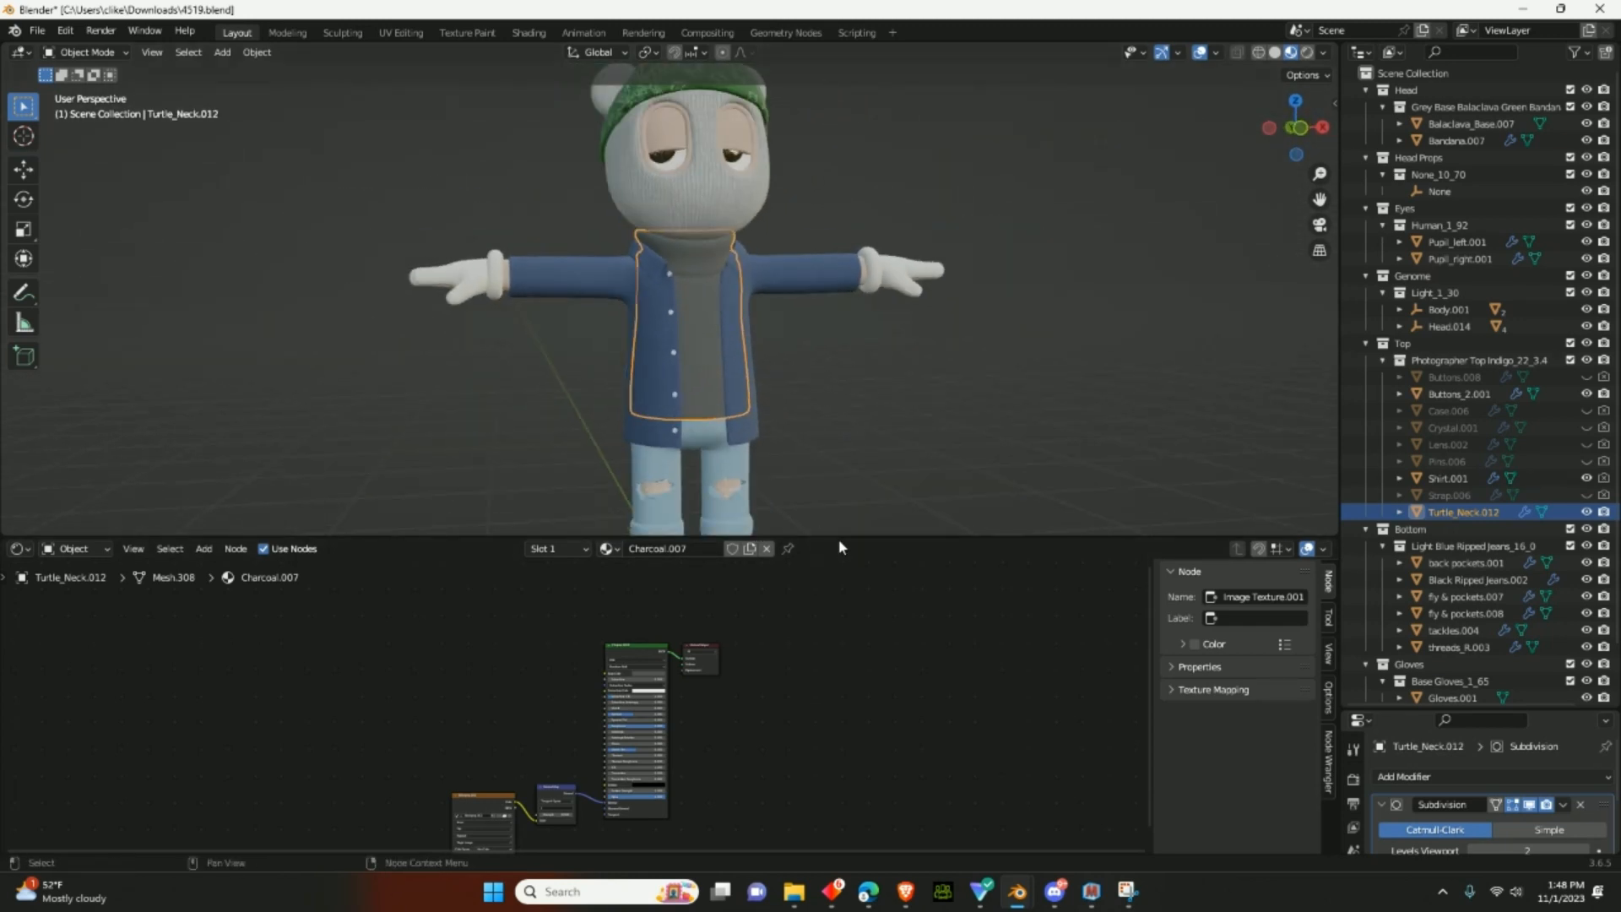
- Make the Shader Editor area taller and bring the turtleneck's material nodes into close view
left_click_drag(844, 536, 845, 494)
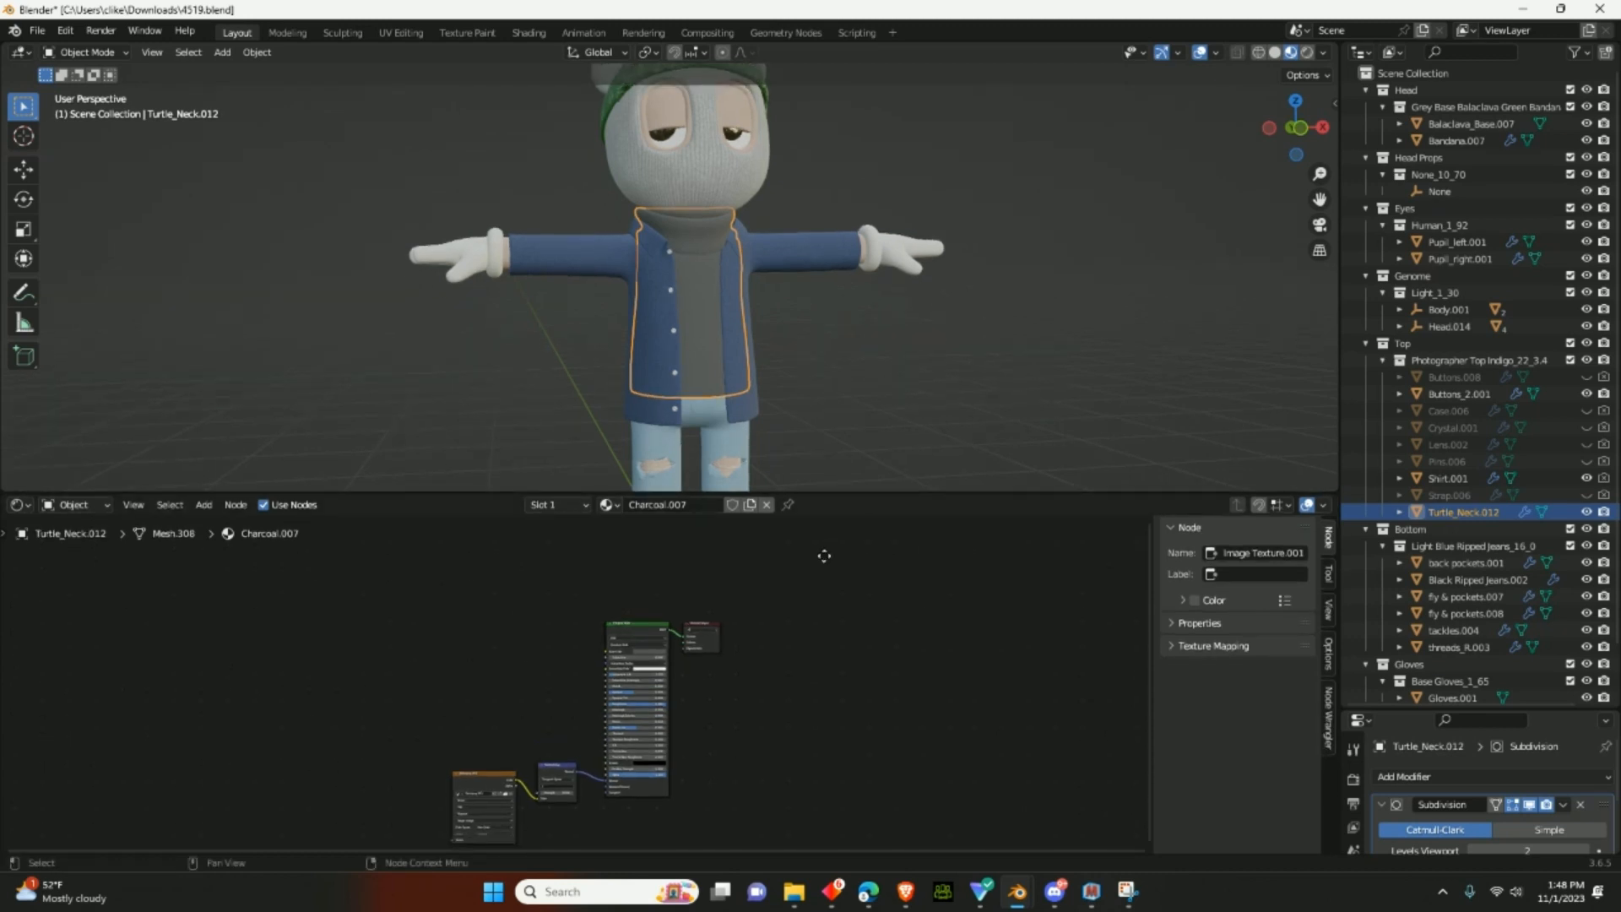
middle_click_drag(825, 558, 858, 508)
scroll(727, 653, "up", 3)
scroll(730, 658, "up", 1)
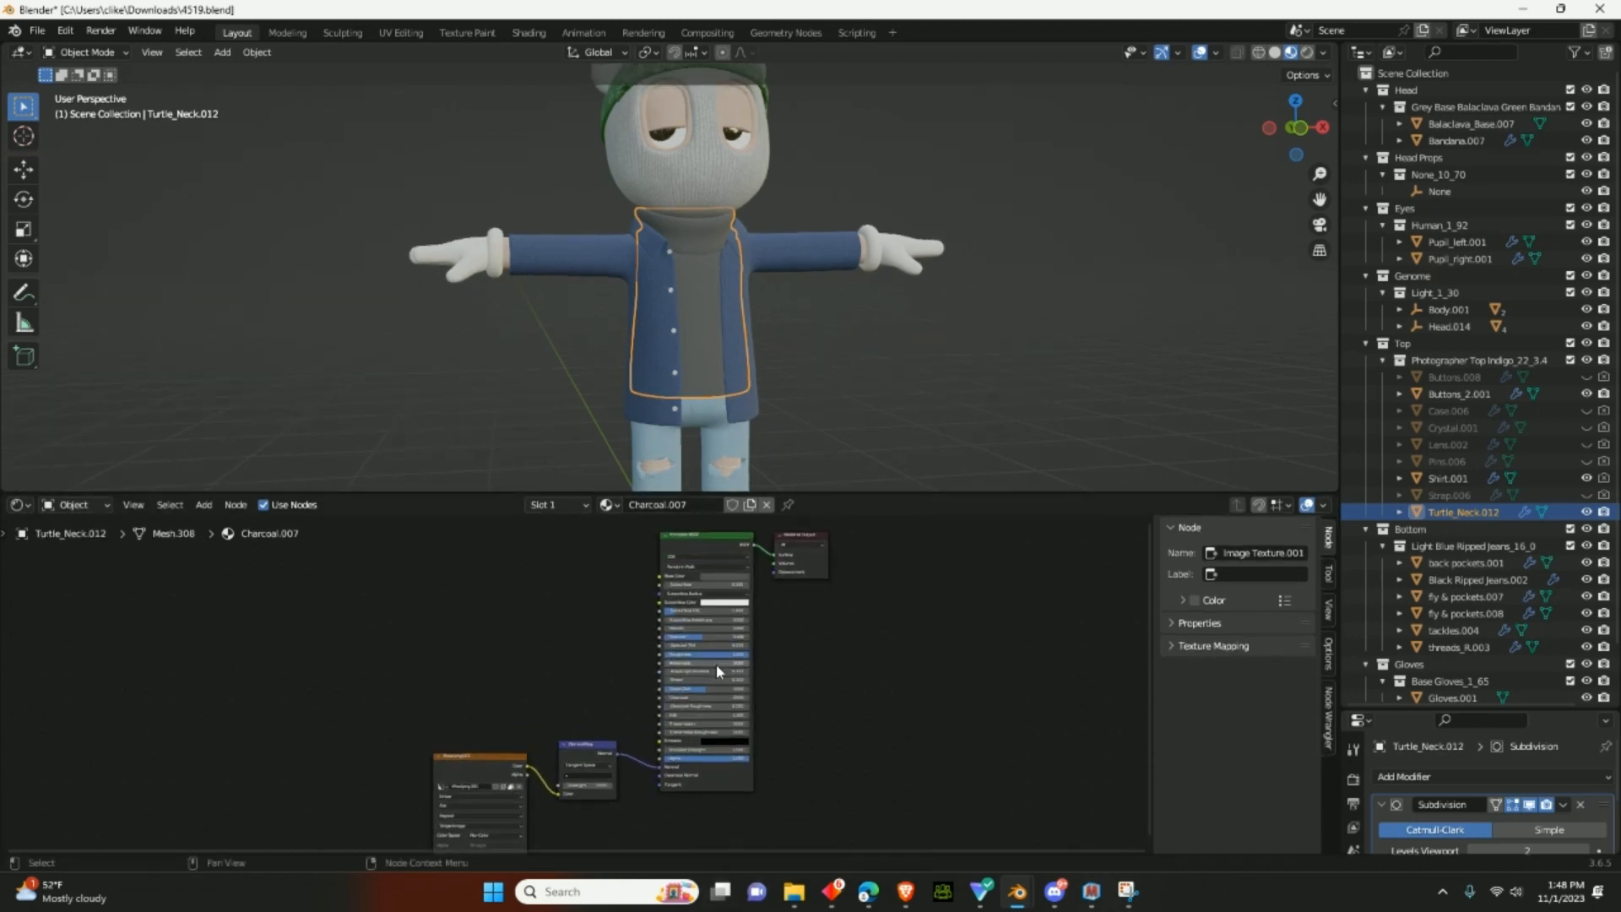
- Delete the Normal Map node and the old Image Texture node from the turtleneck's material
left_click(594, 747)
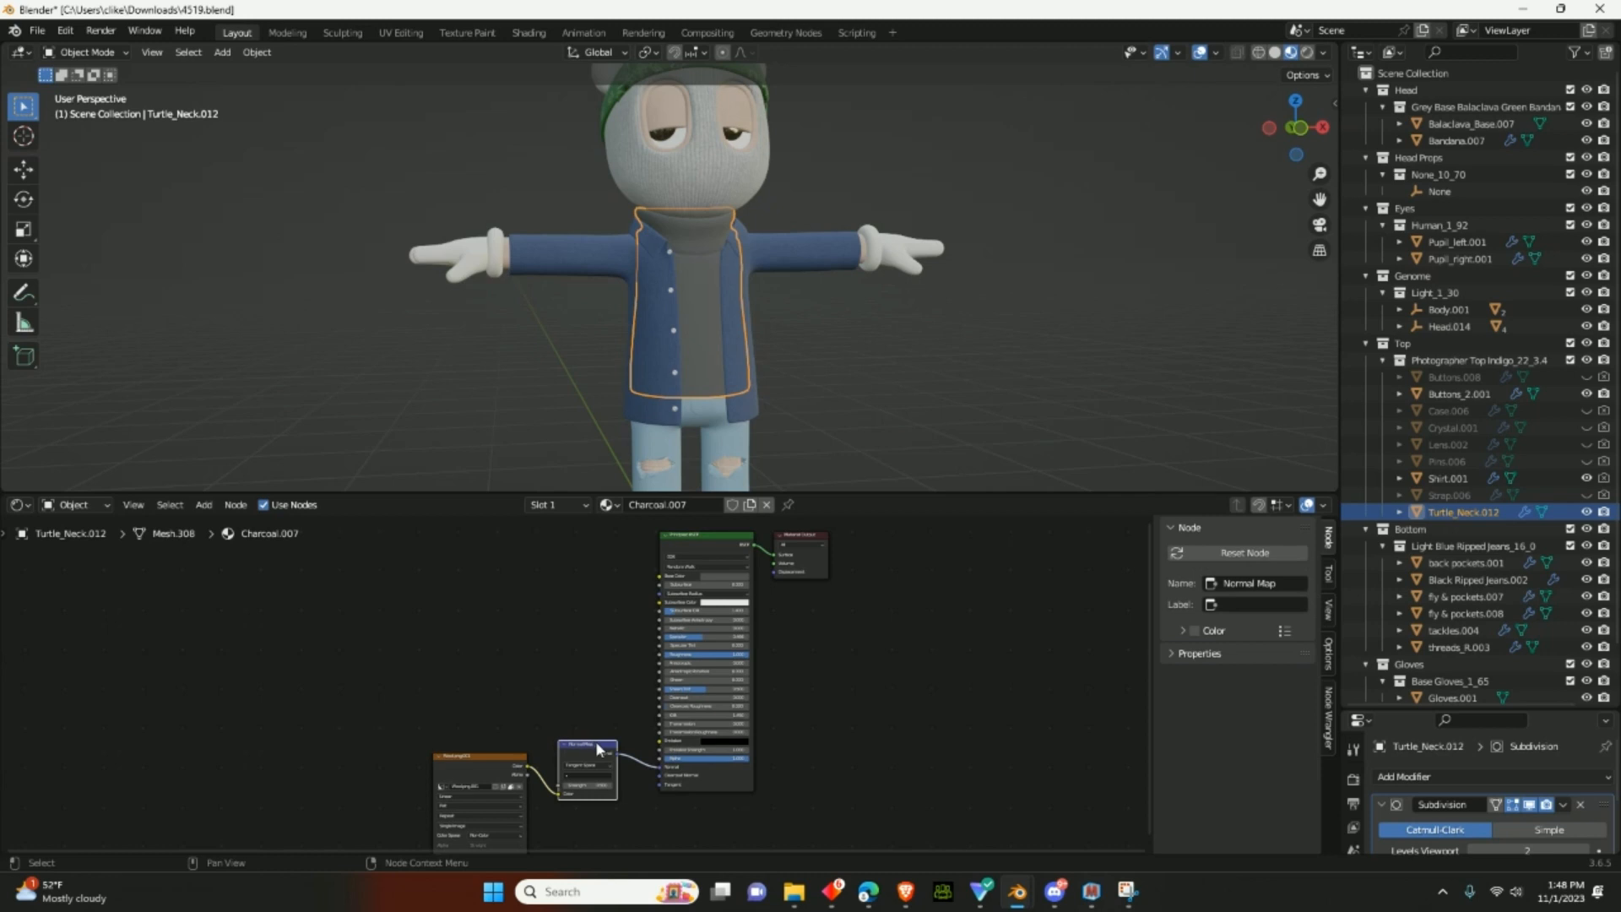
key("BackSpace")
key("Delete")
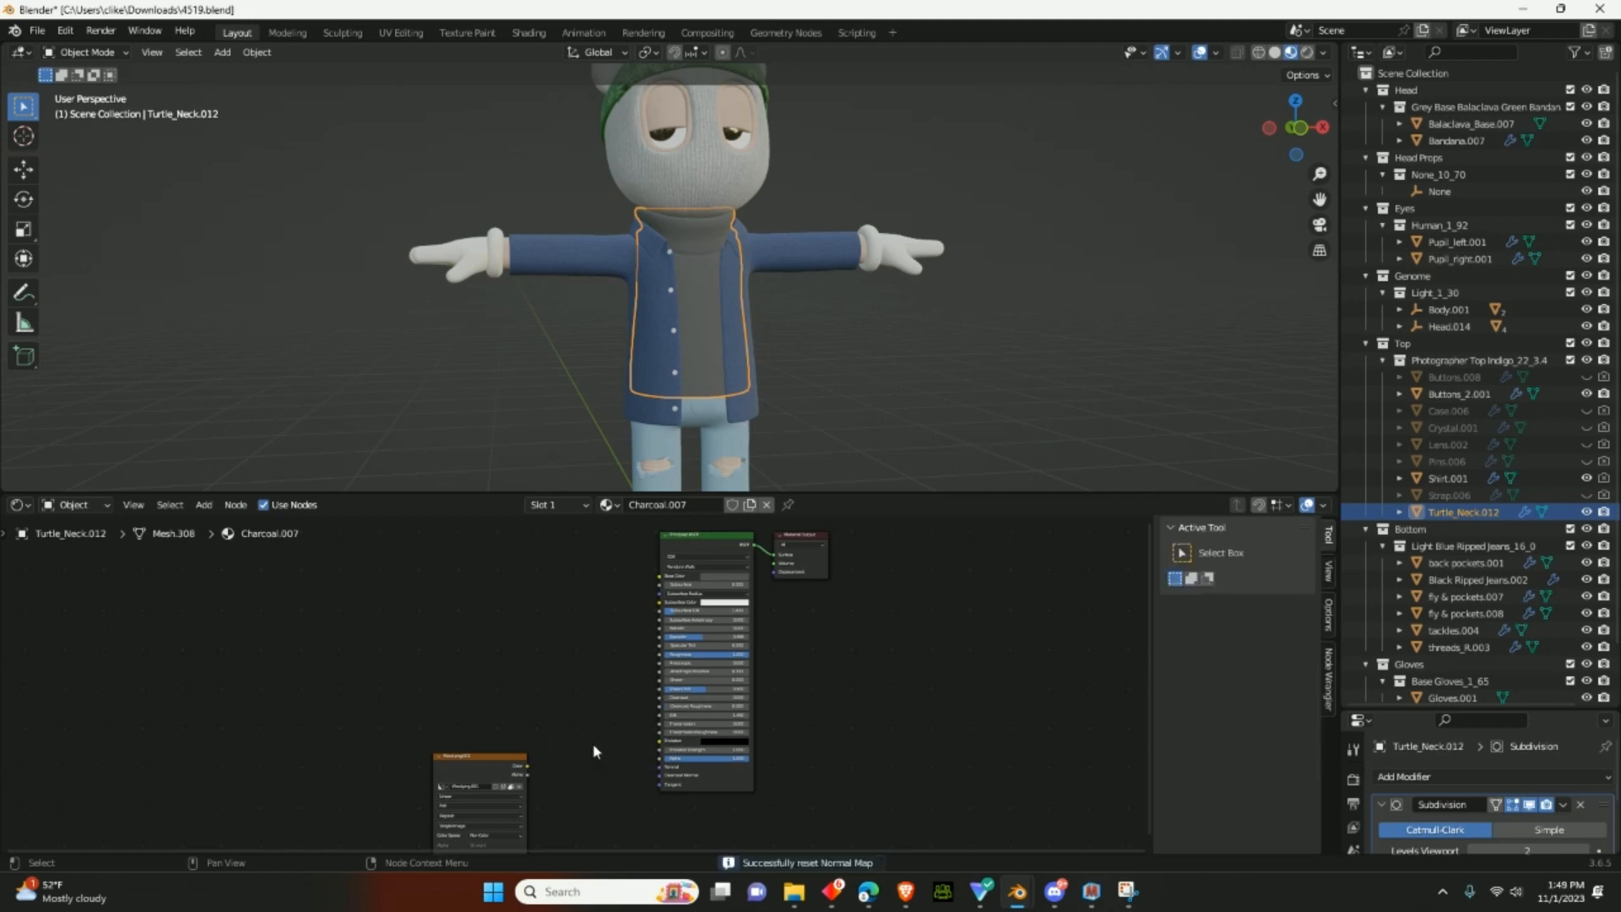
left_click(509, 758)
key("Delete")
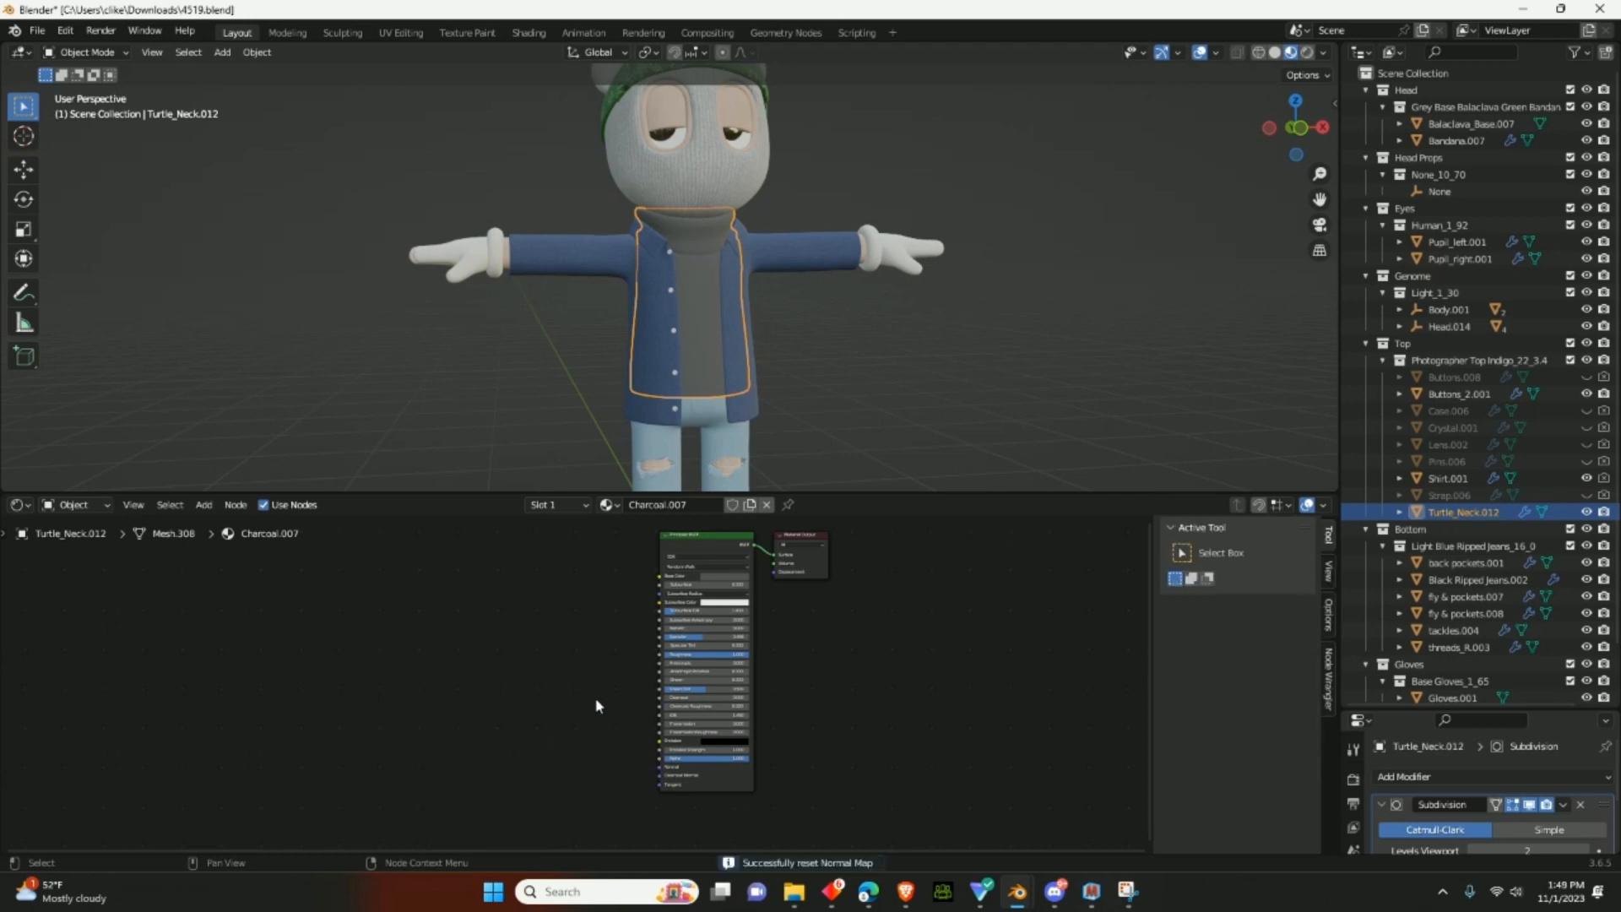
- Start Node Wrangler's Principled Texture Setup and browse to the BallisticBaseMaps folder on the desktop
middle_click_drag(743, 654, 694, 688)
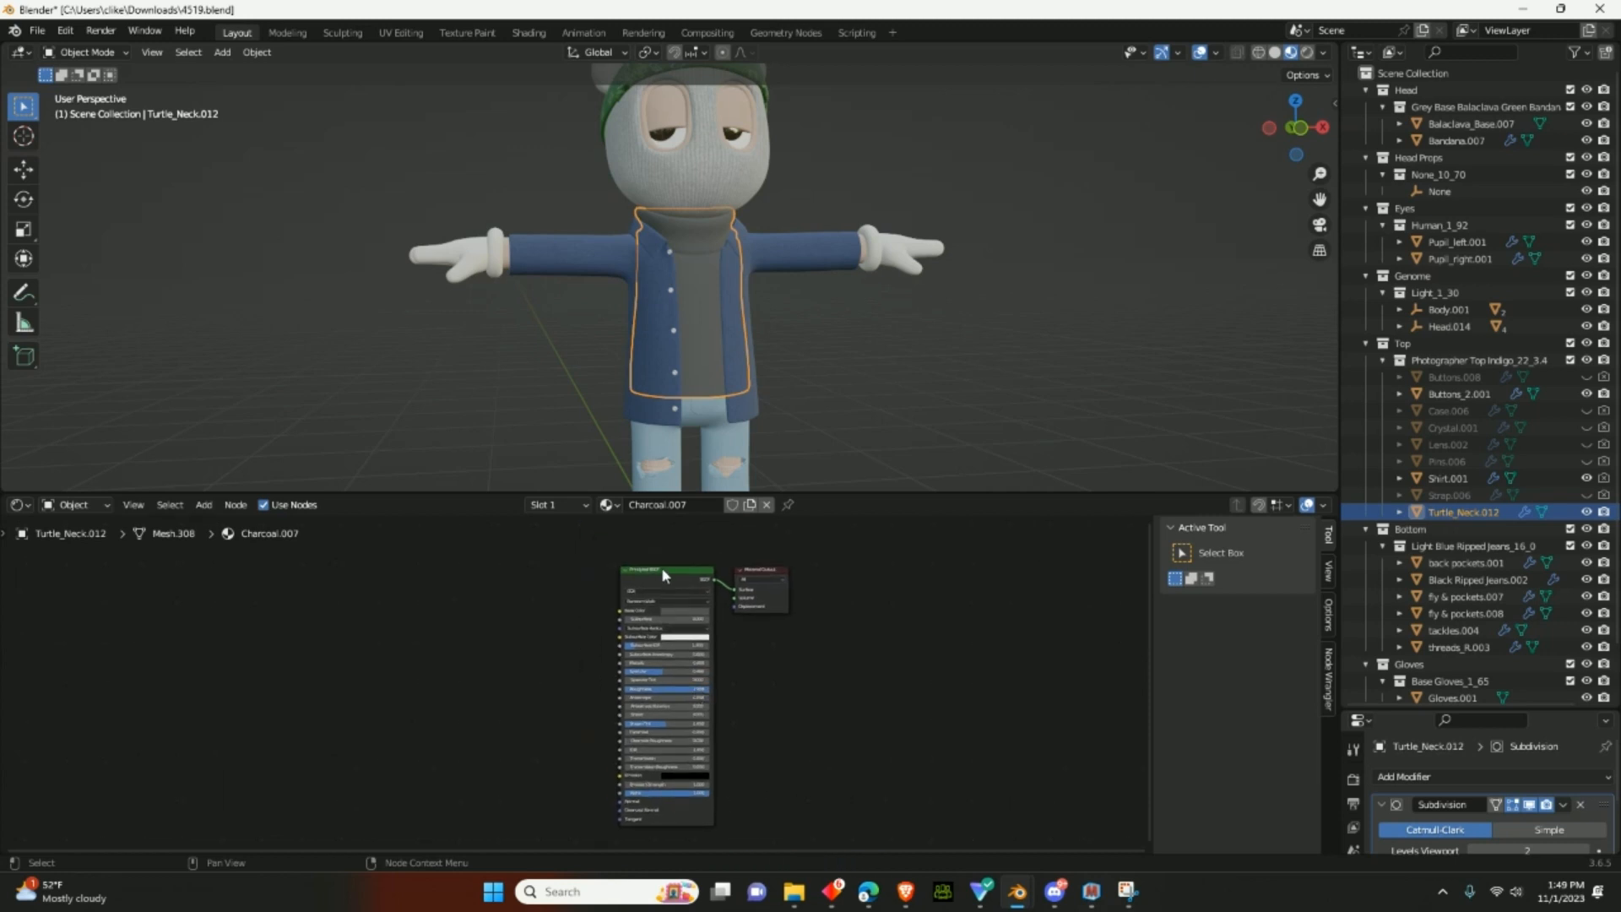
scroll(687, 582, "up", 3)
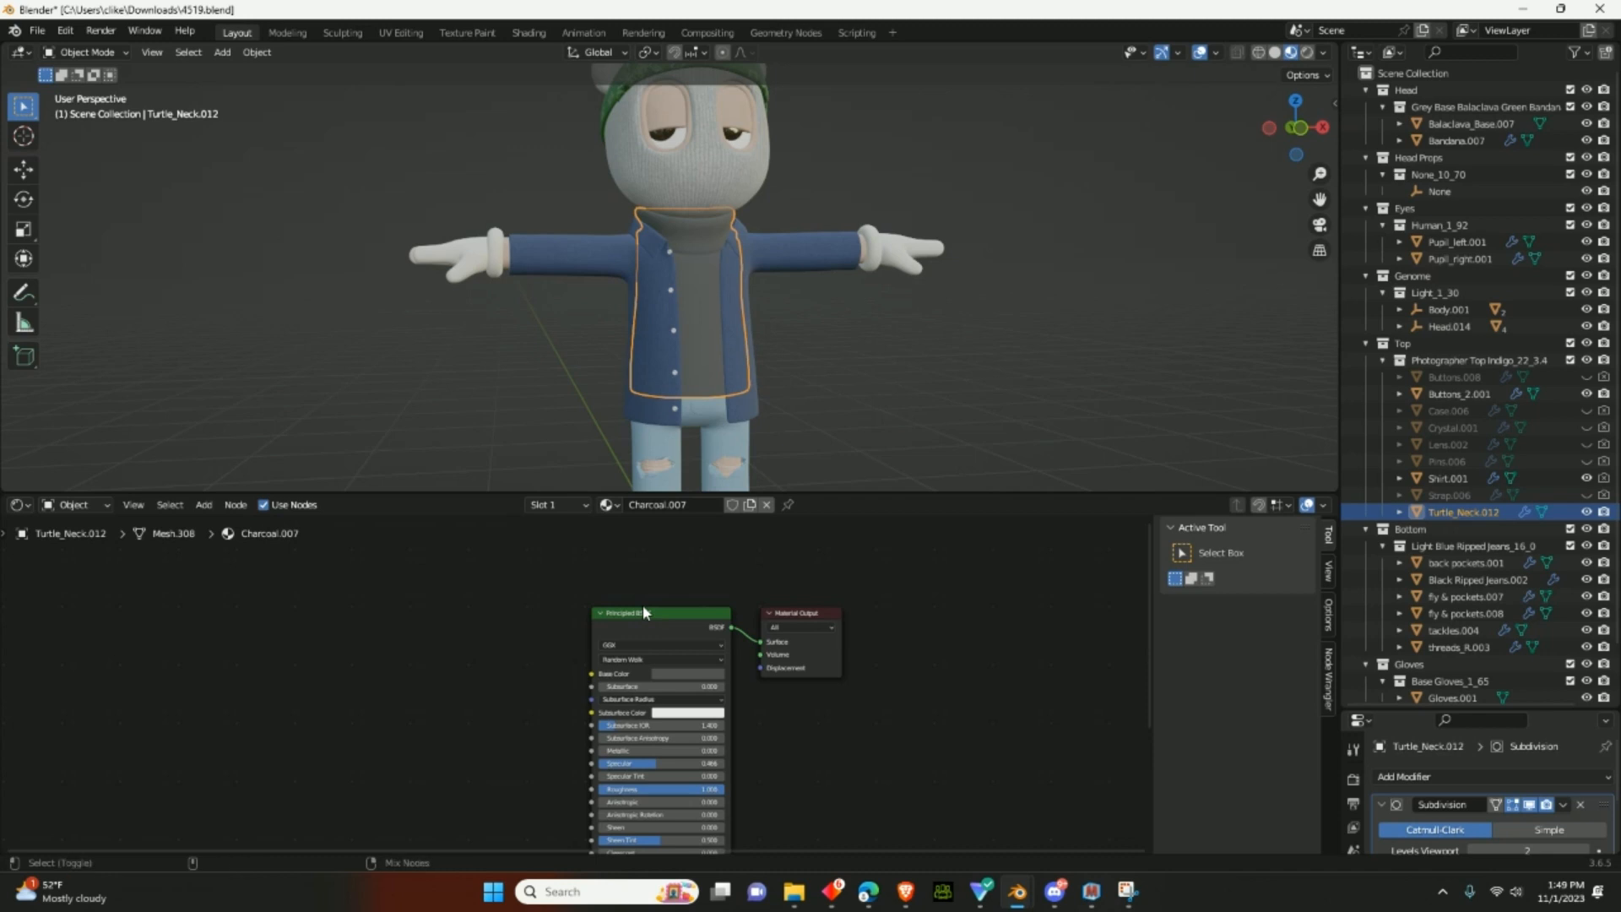
key("ctrl+shift+t")
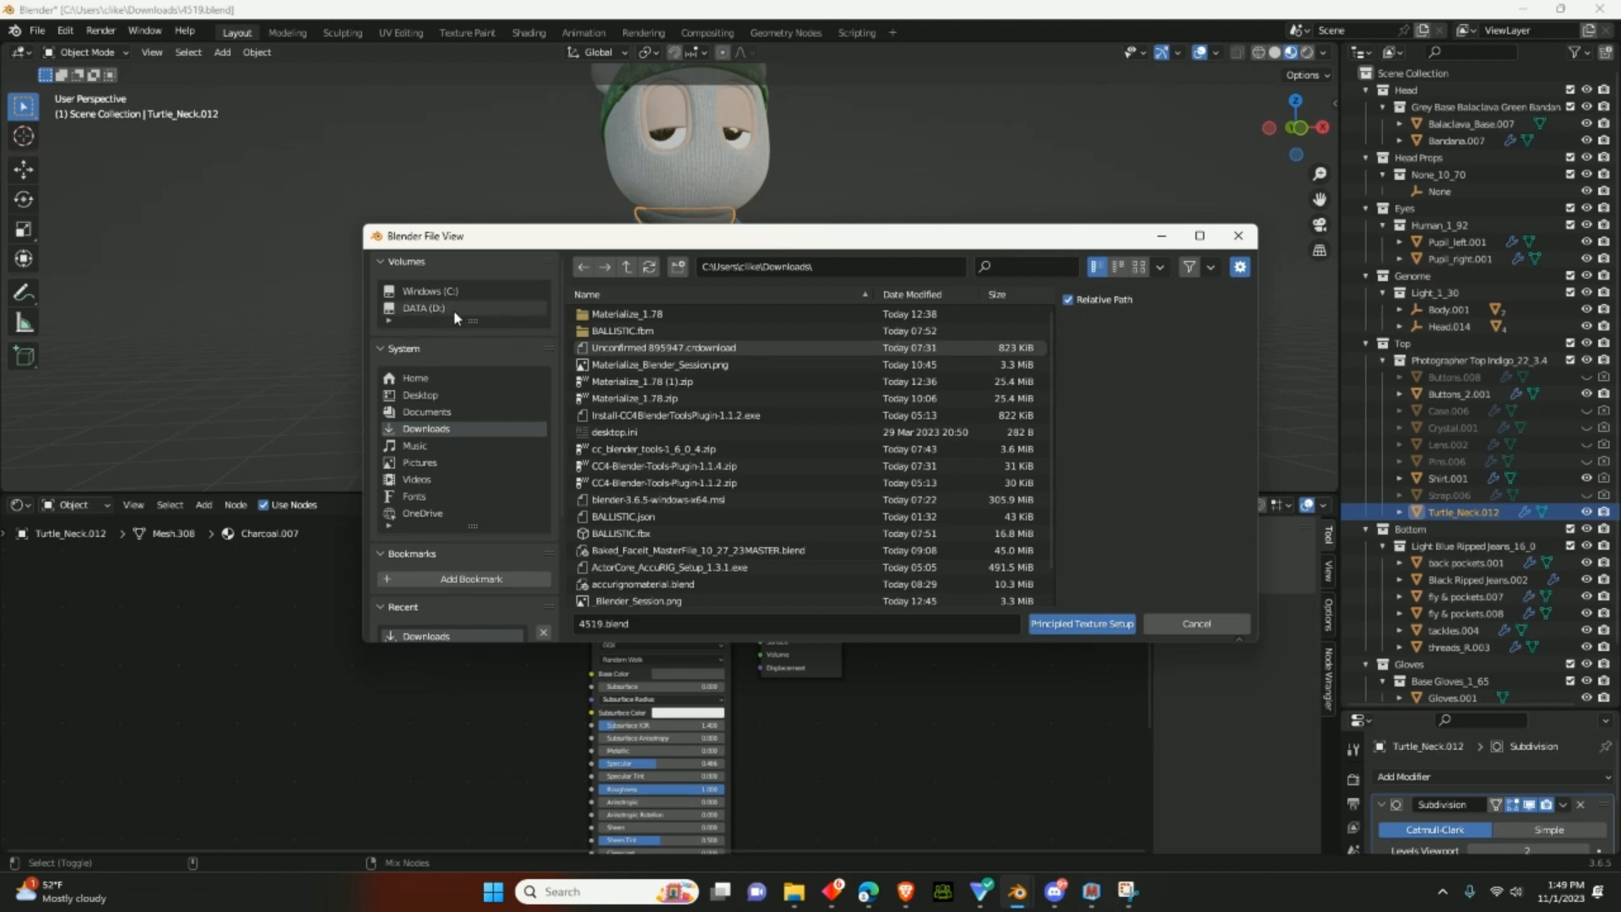
left_click(417, 310)
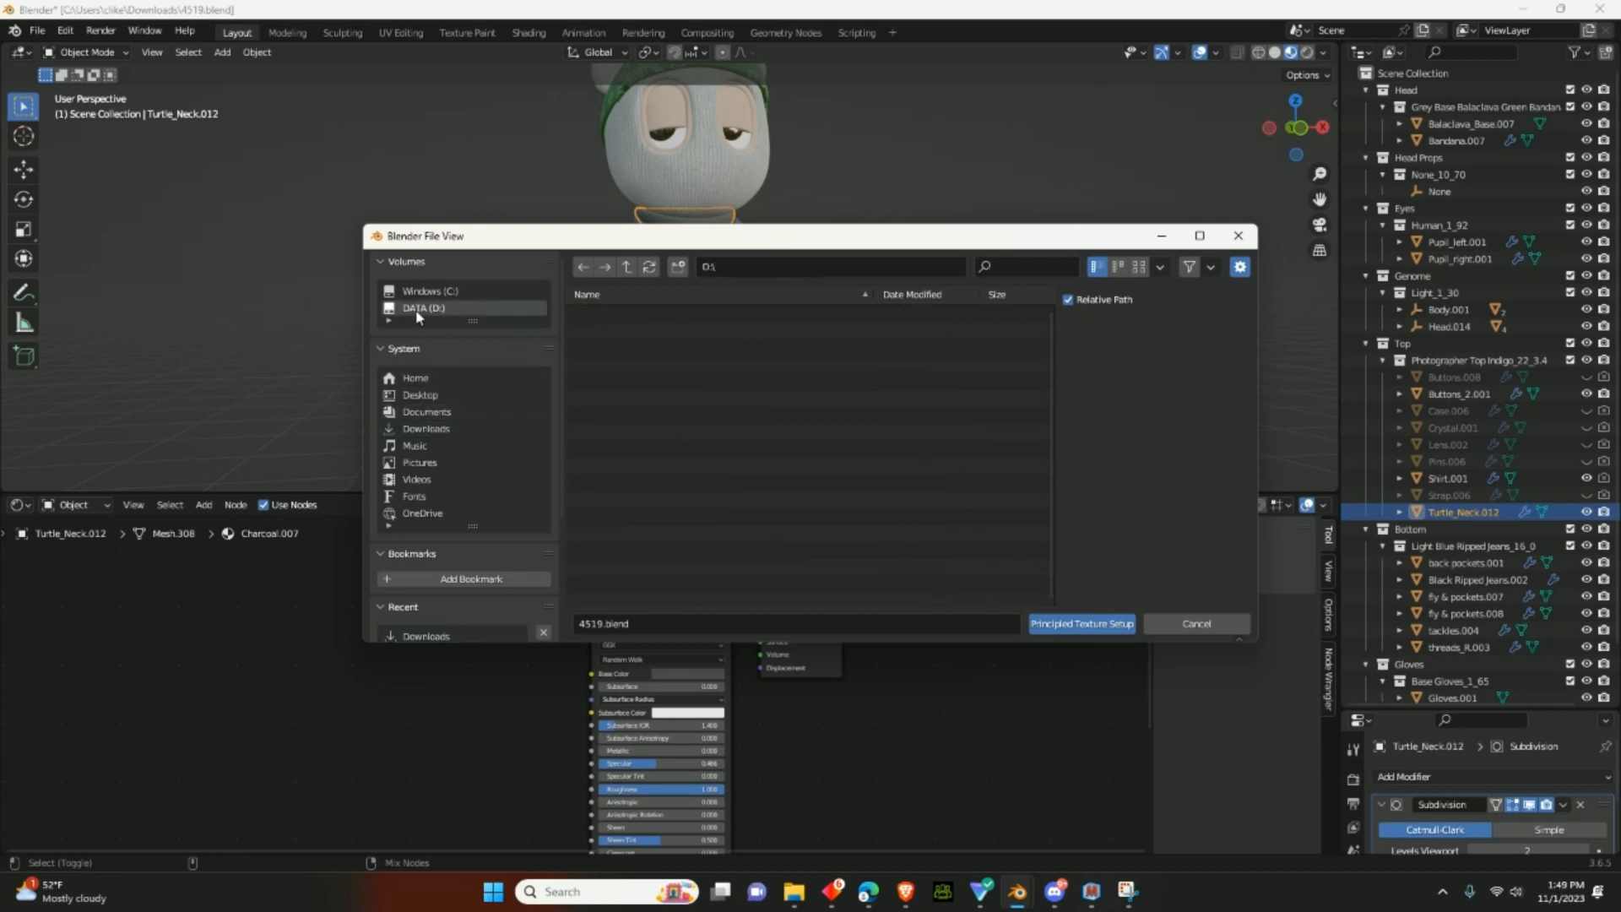
left_click(429, 409)
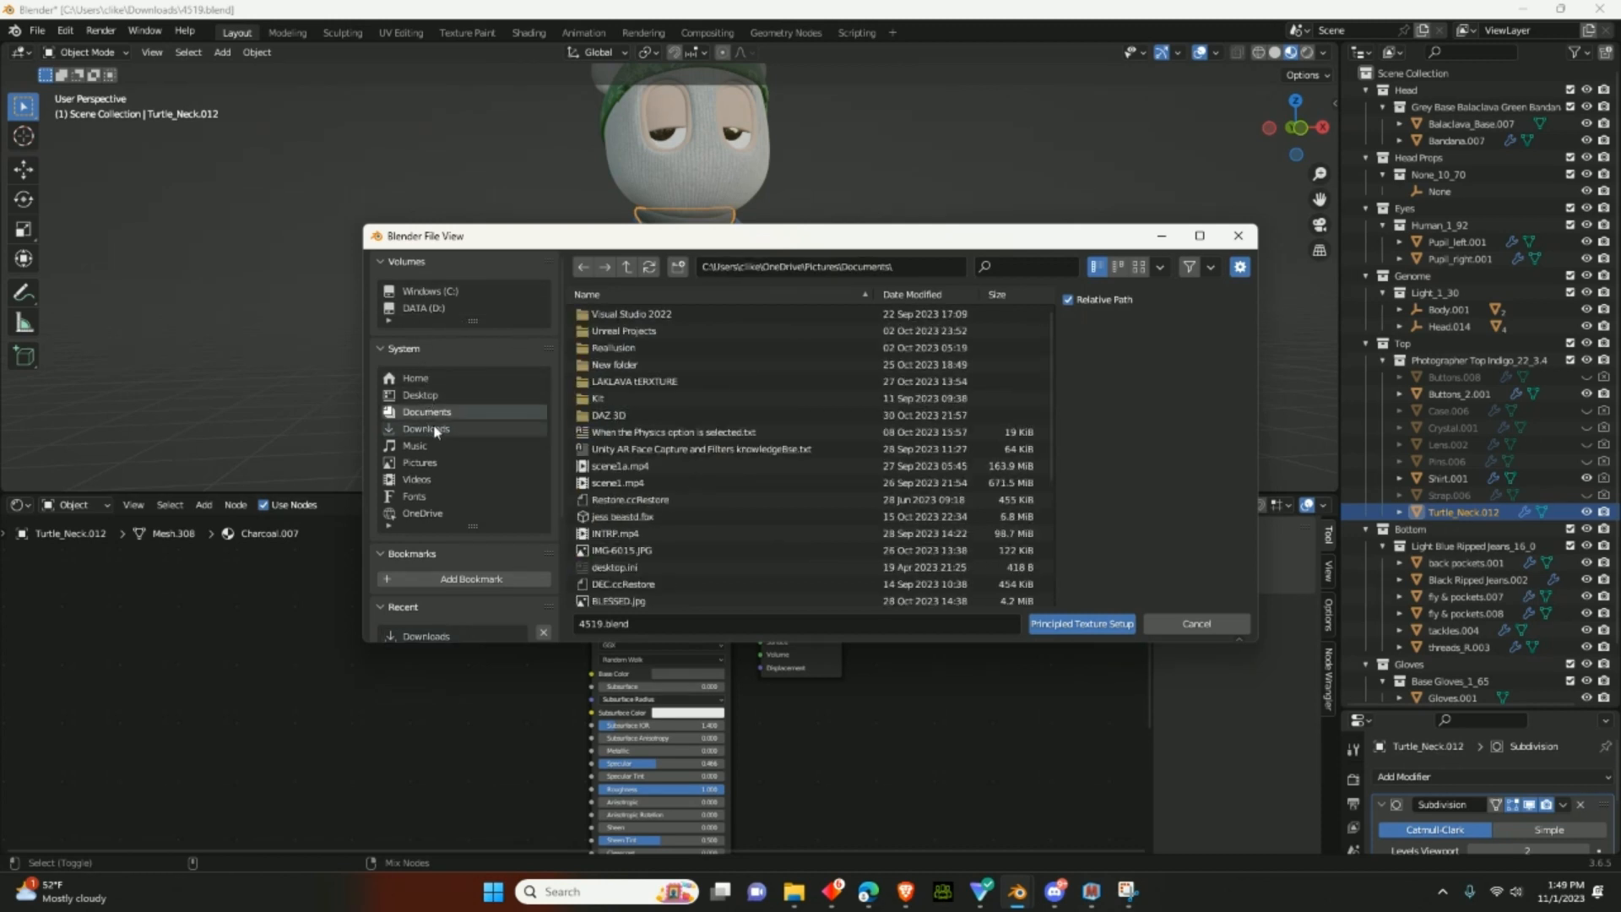
left_click(427, 428)
left_click(420, 394)
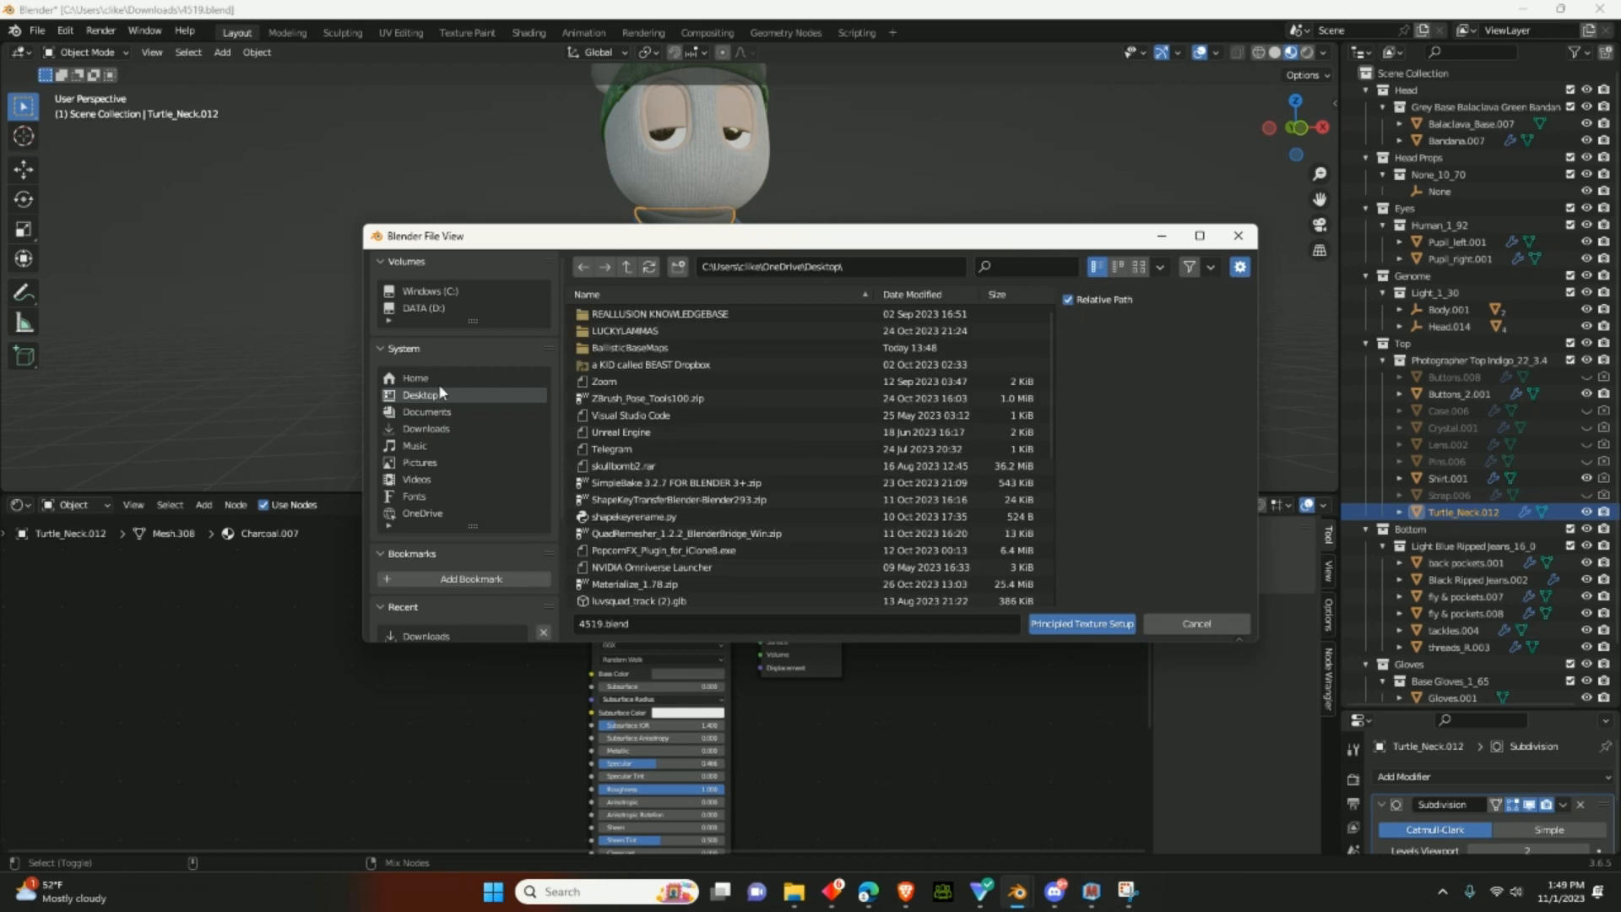
double_click(625, 347)
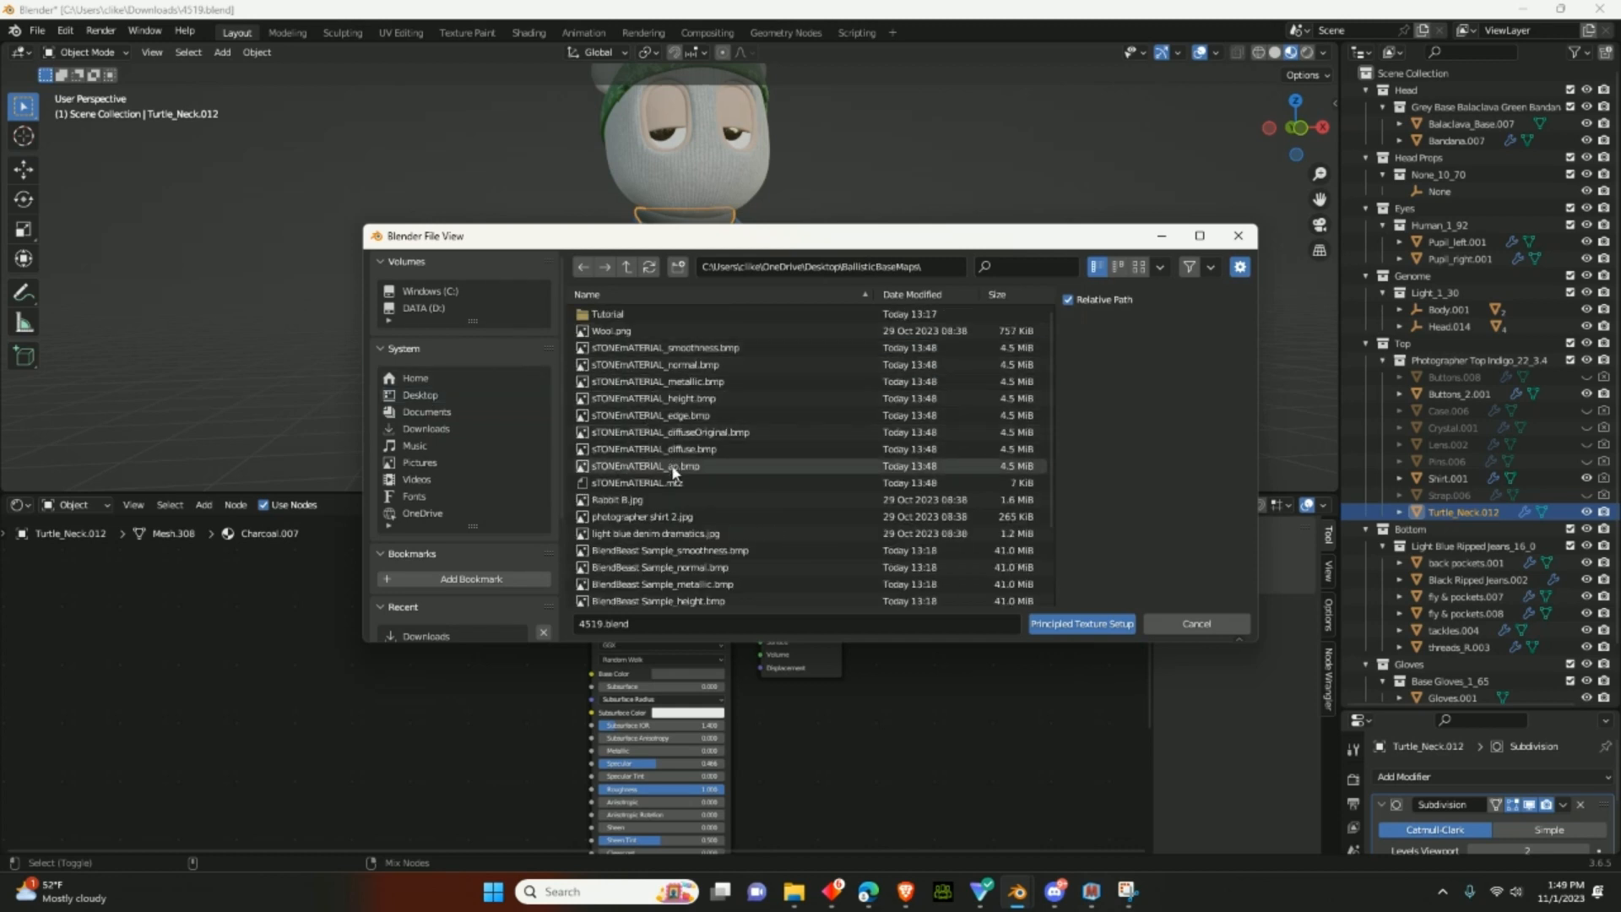
- Try to apply the sTONEmATERIAL bitmaps, from smoothness through ao, with Principled Texture Setup
left_click(639, 348)
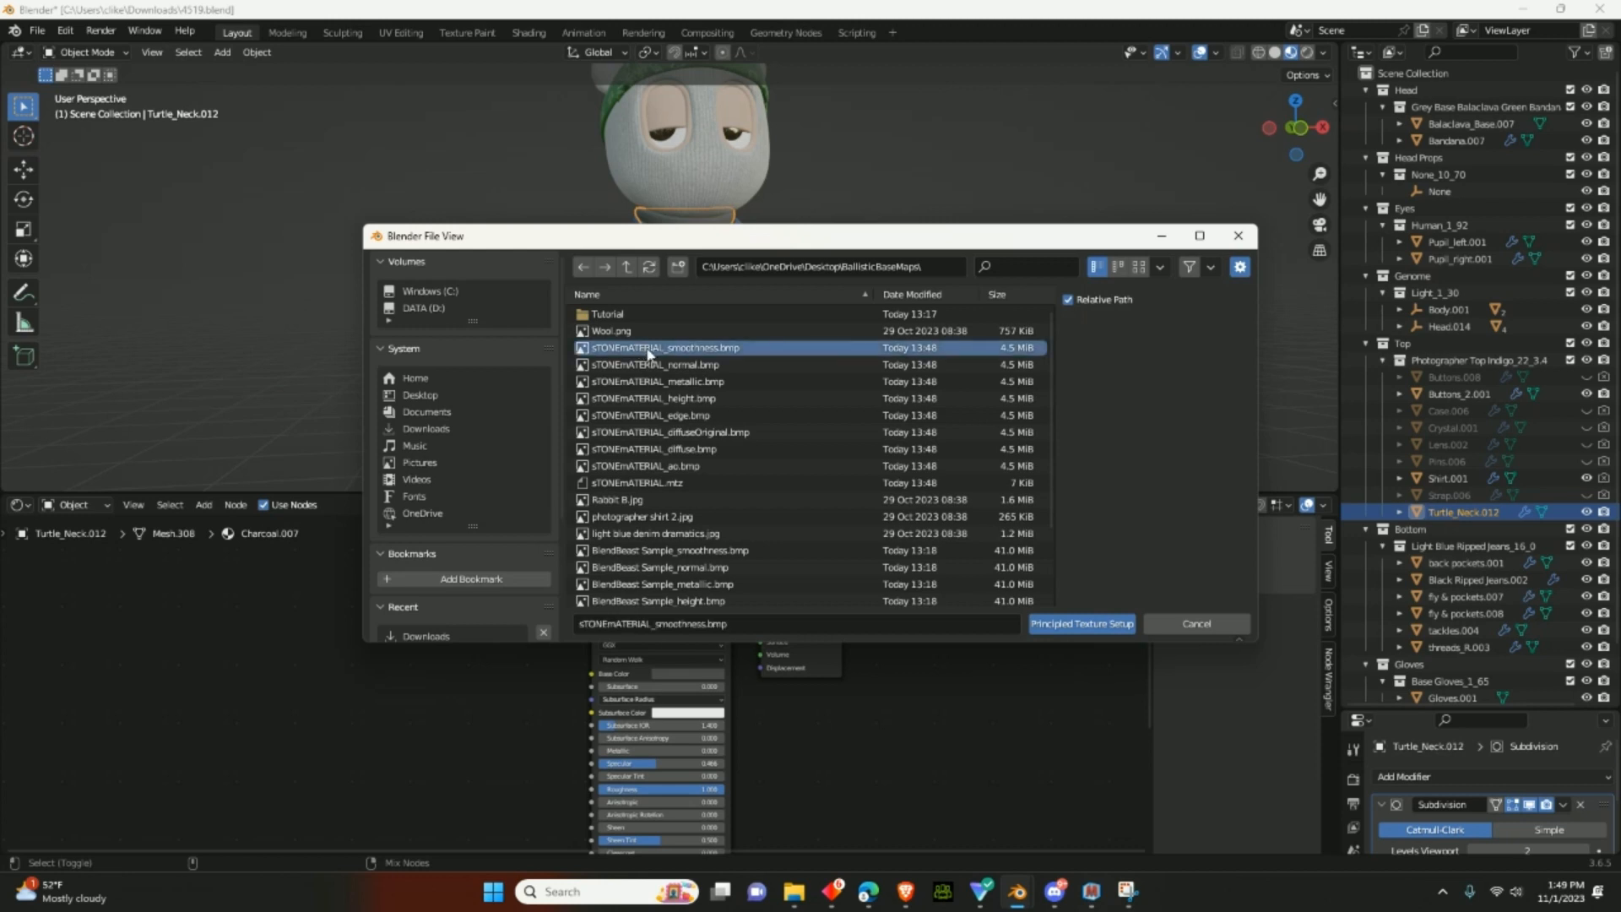
left_click(657, 450, "shift")
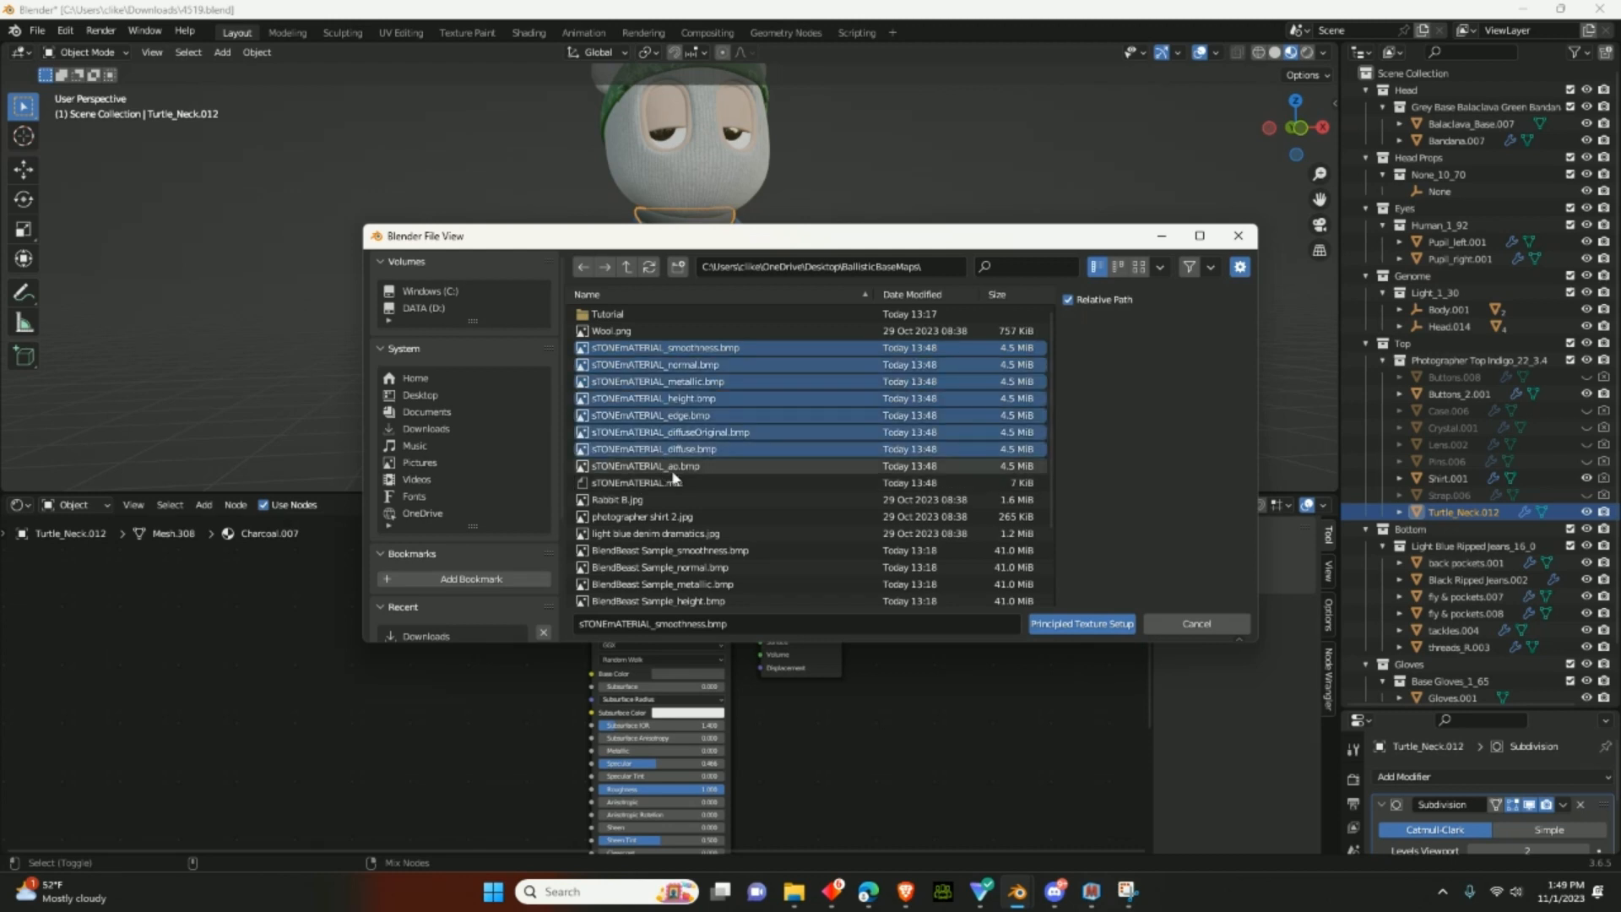
left_click(679, 467, "shift")
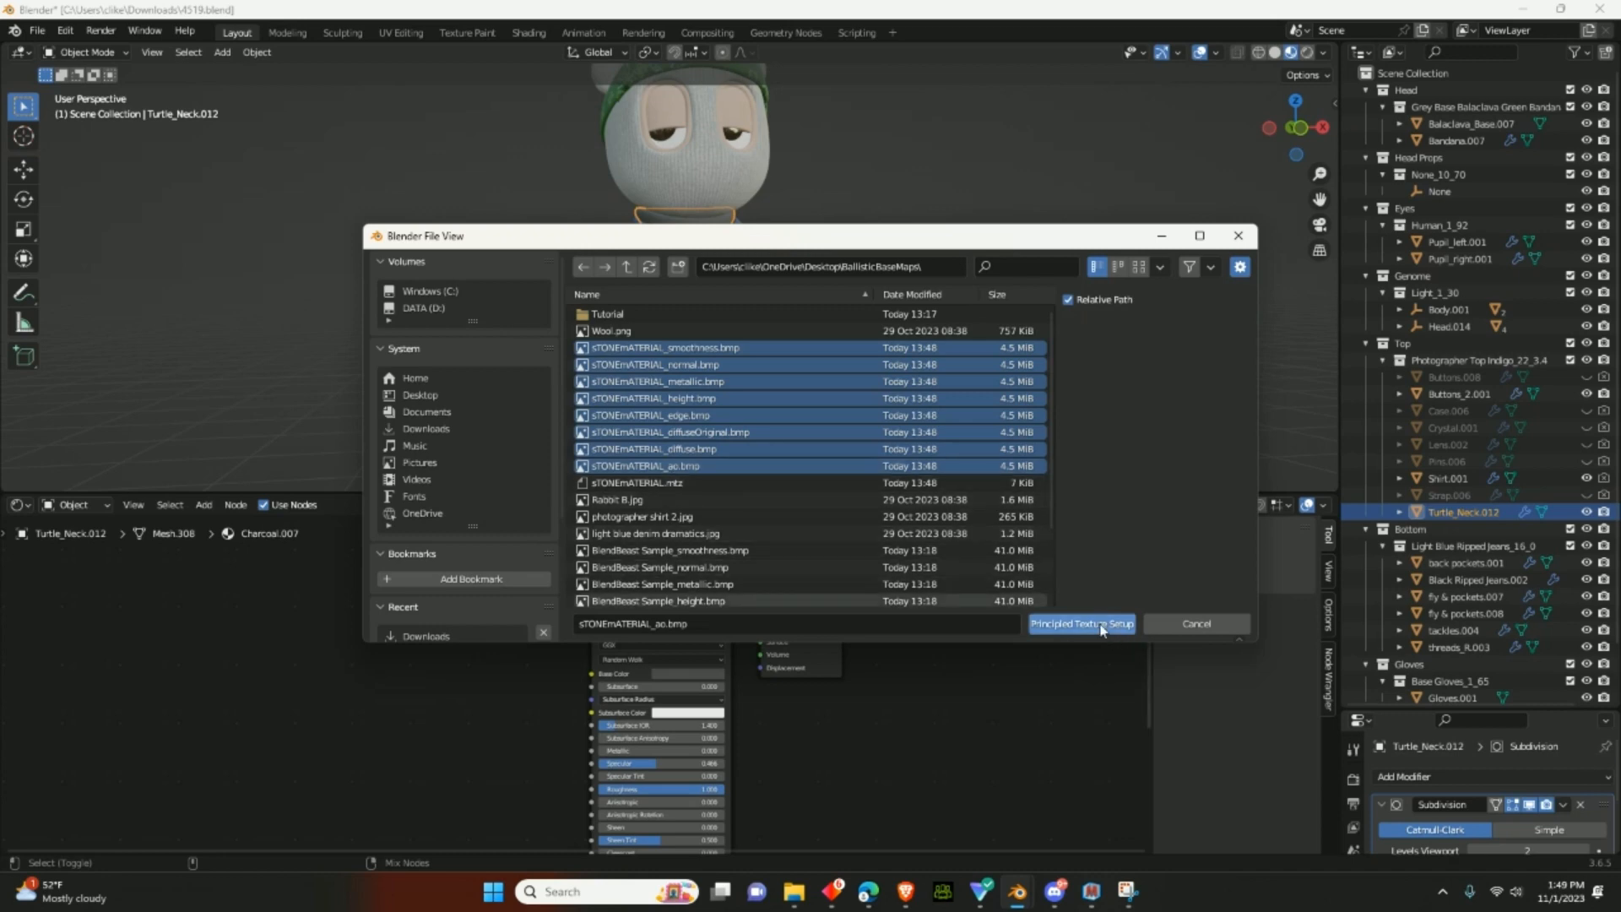
left_click(1096, 624)
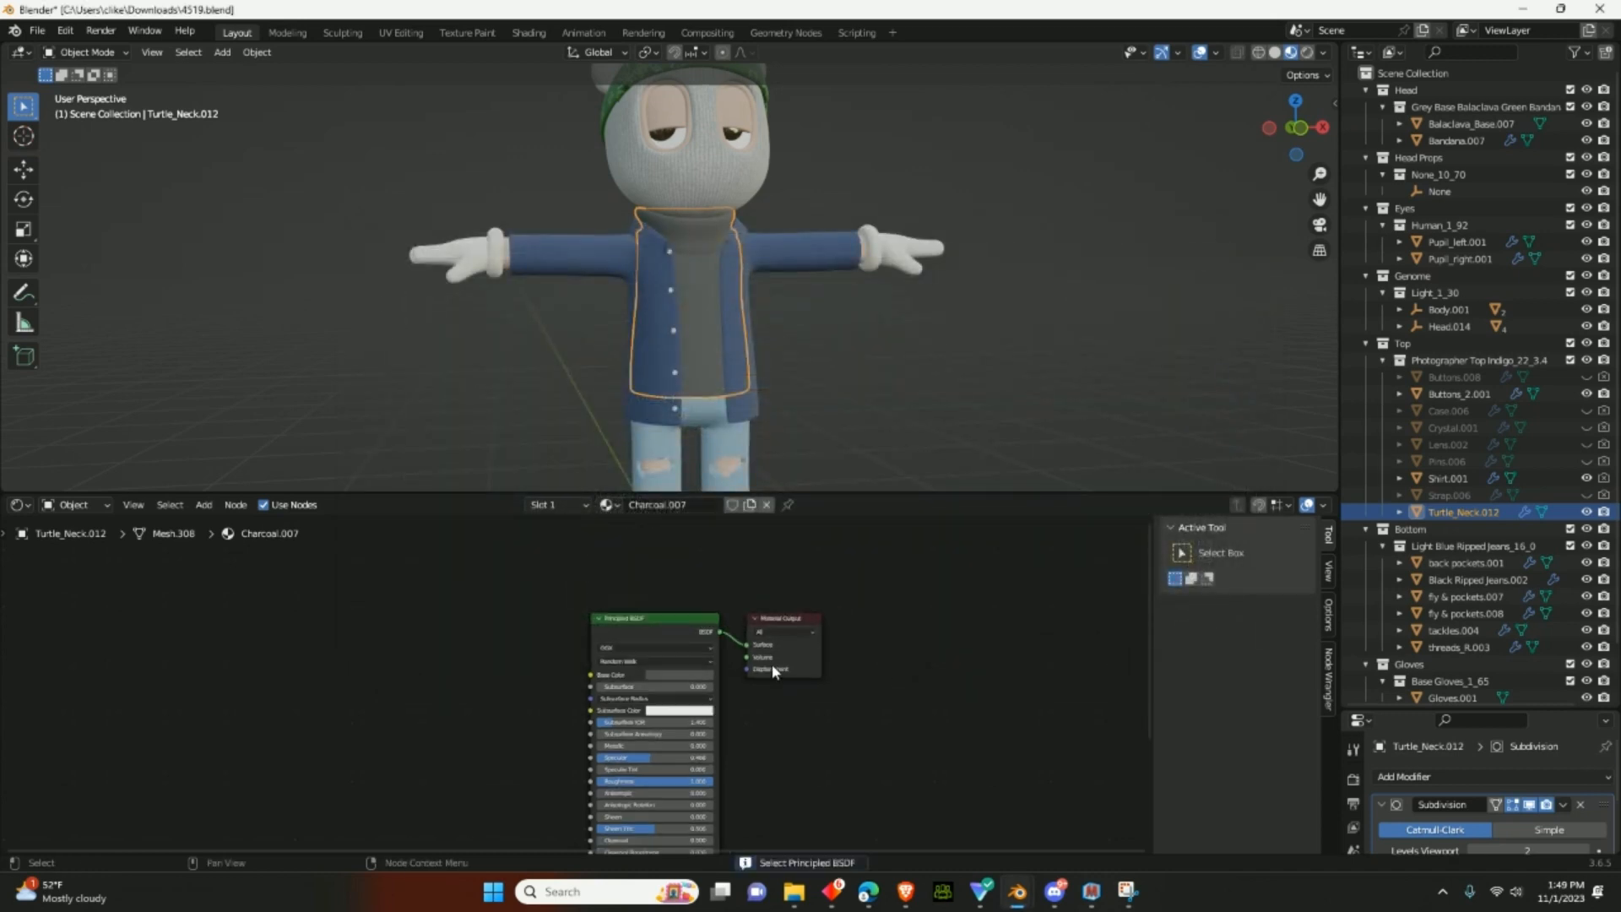
- Select the Principled BSDF node and use Principled Texture Setup to load sTONEmATERIAL_diffuseOriginal.bmp from the desktop's BallisticBaseMaps folder
middle_click_drag(709, 643, 720, 589)
left_click(655, 576)
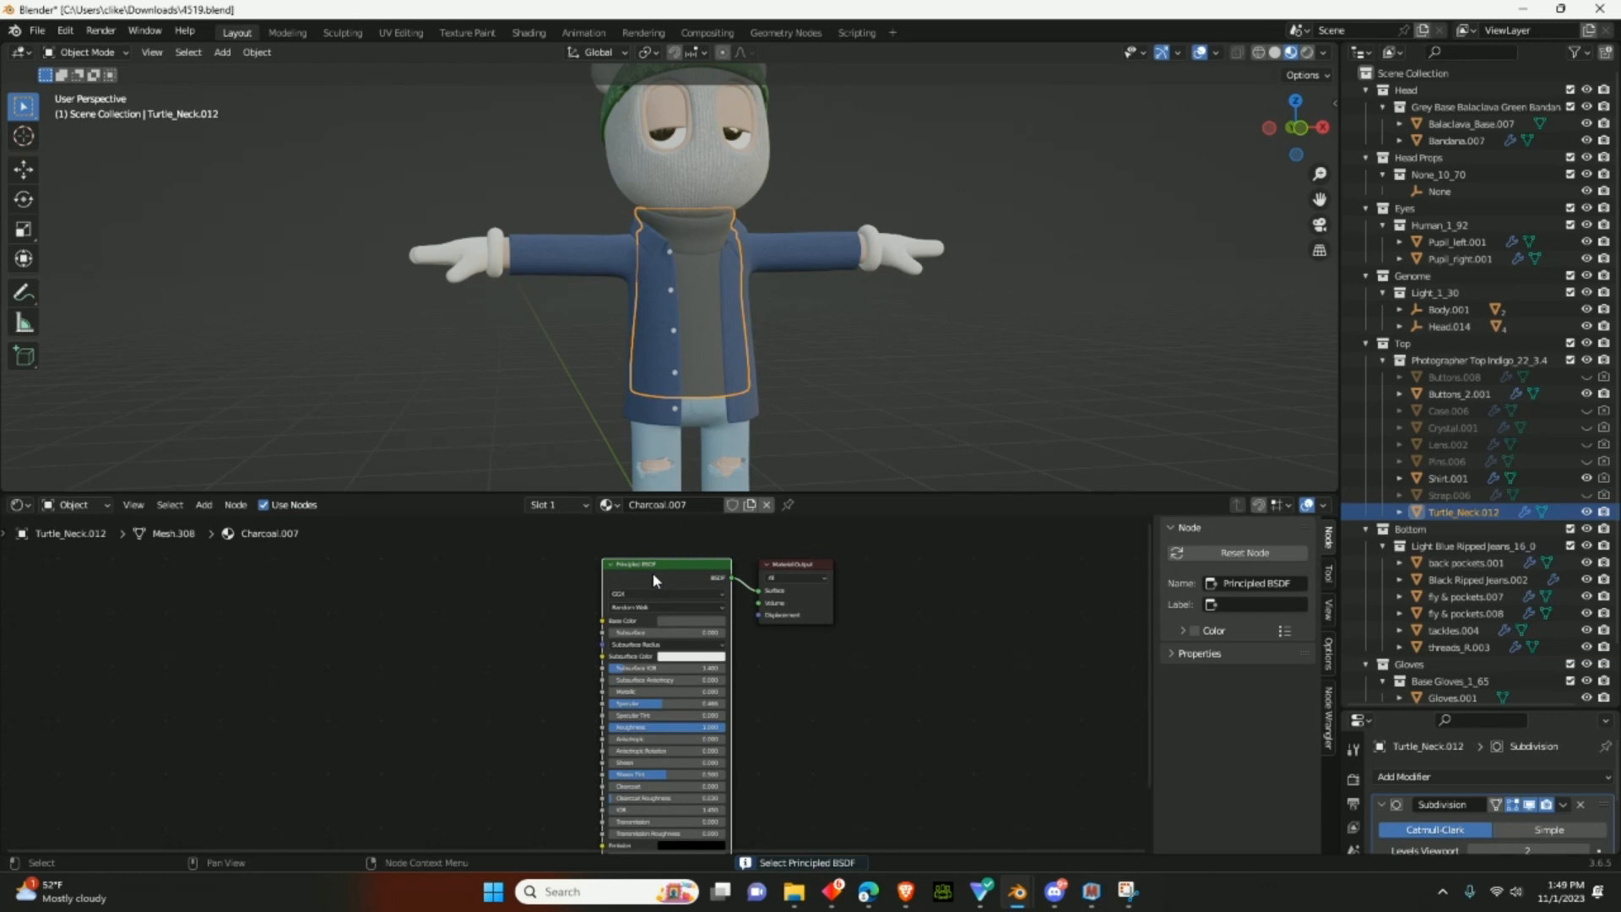
scroll(653, 580, "up", 1)
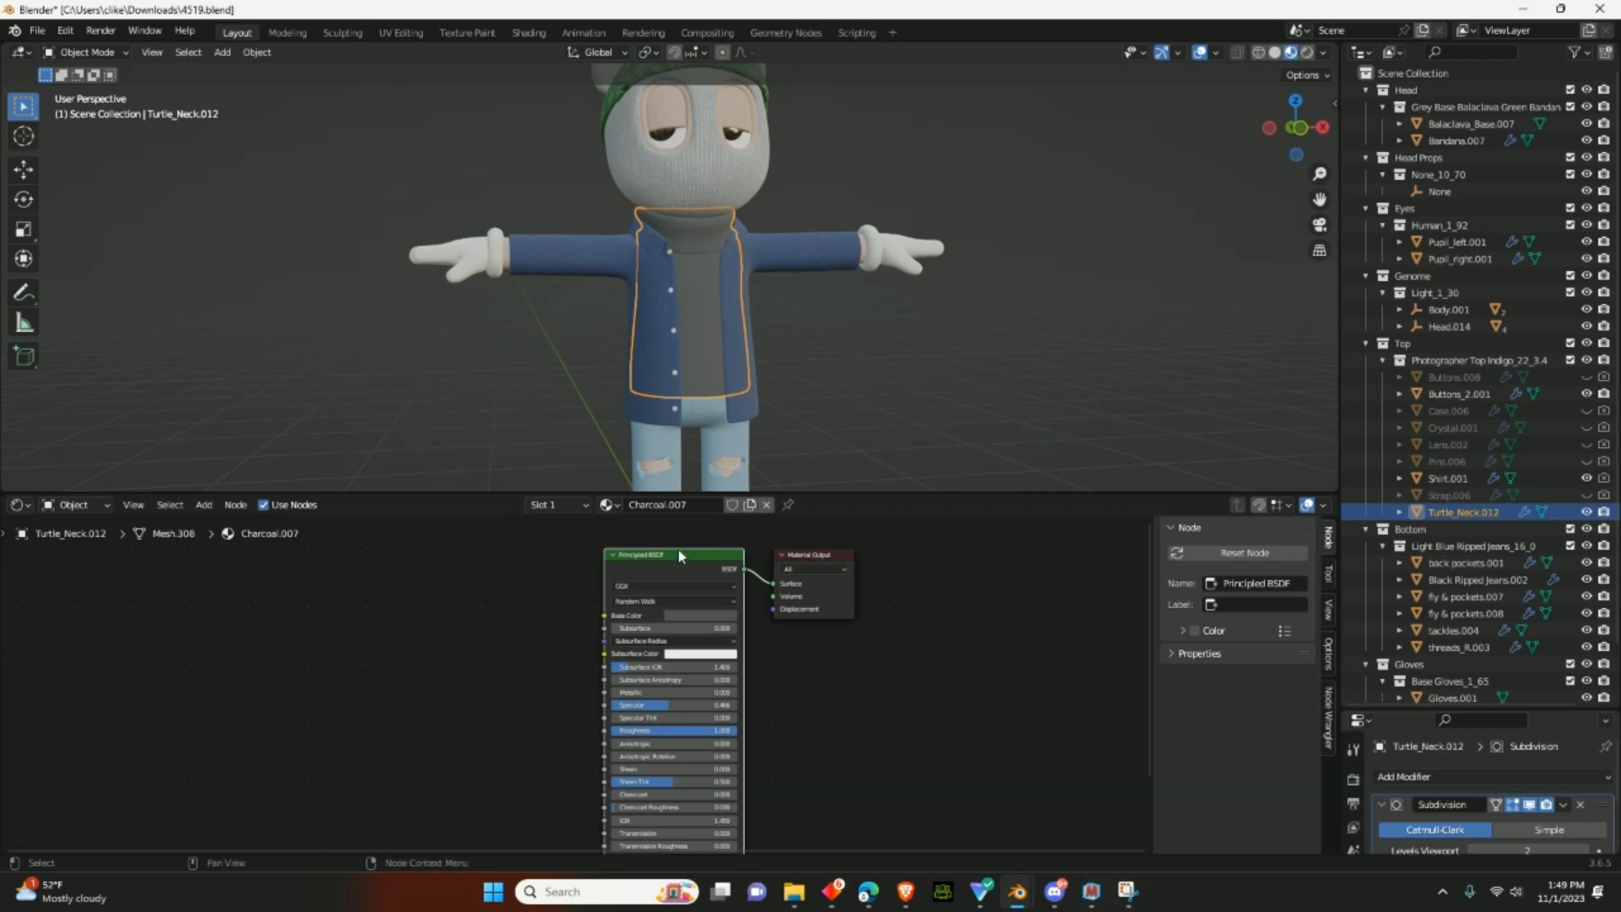
key("ctrl+shift+t")
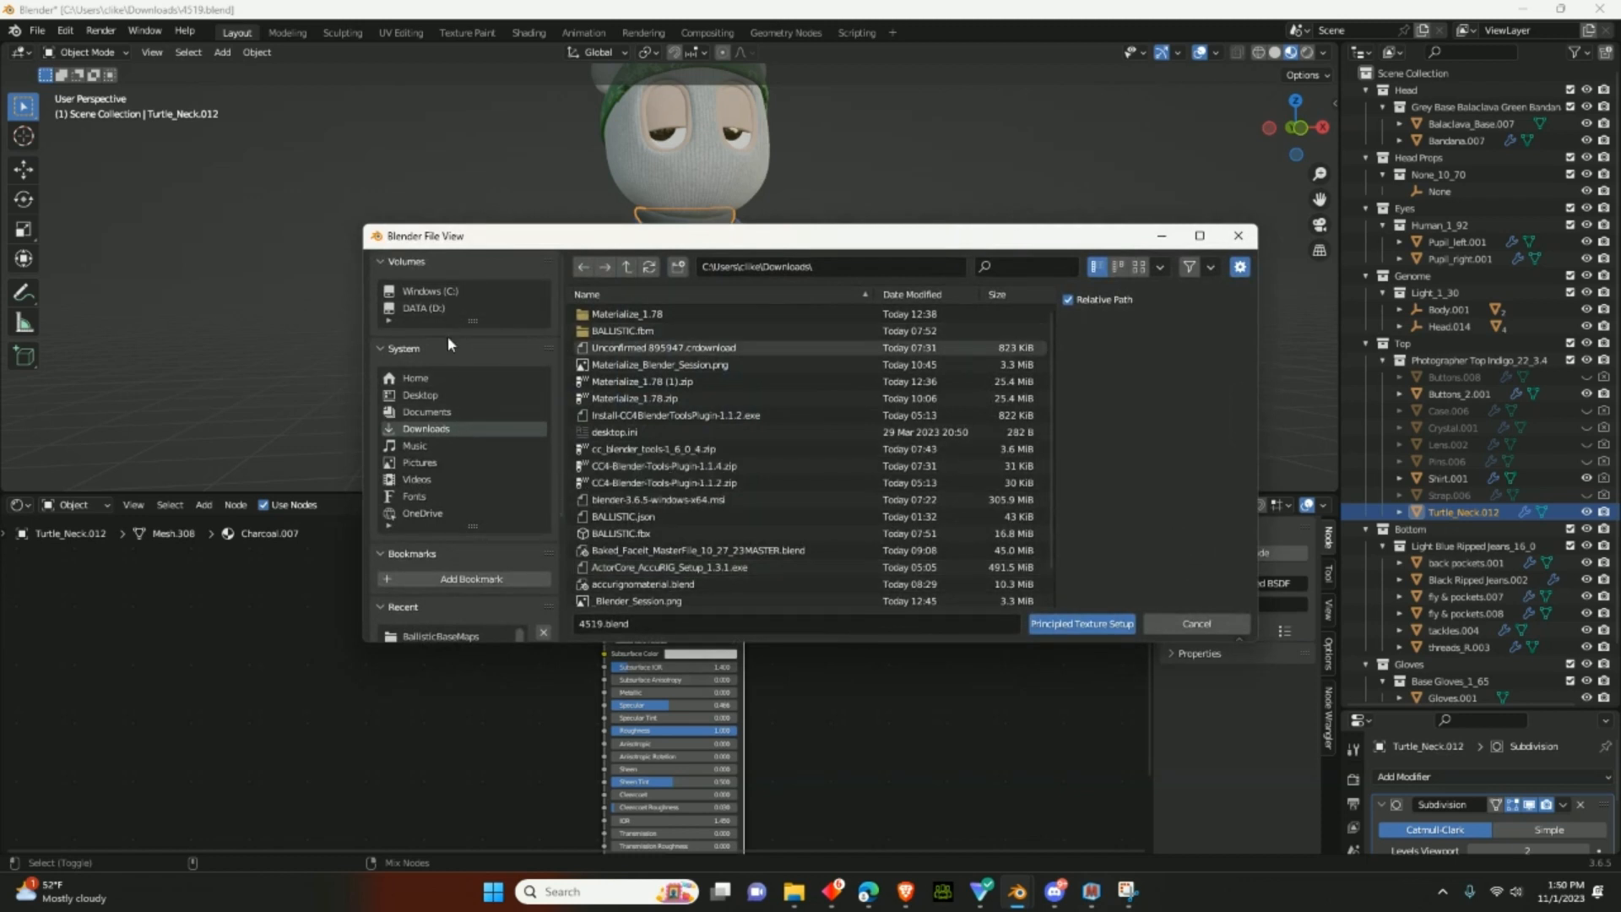
left_click(455, 396)
double_click(614, 343)
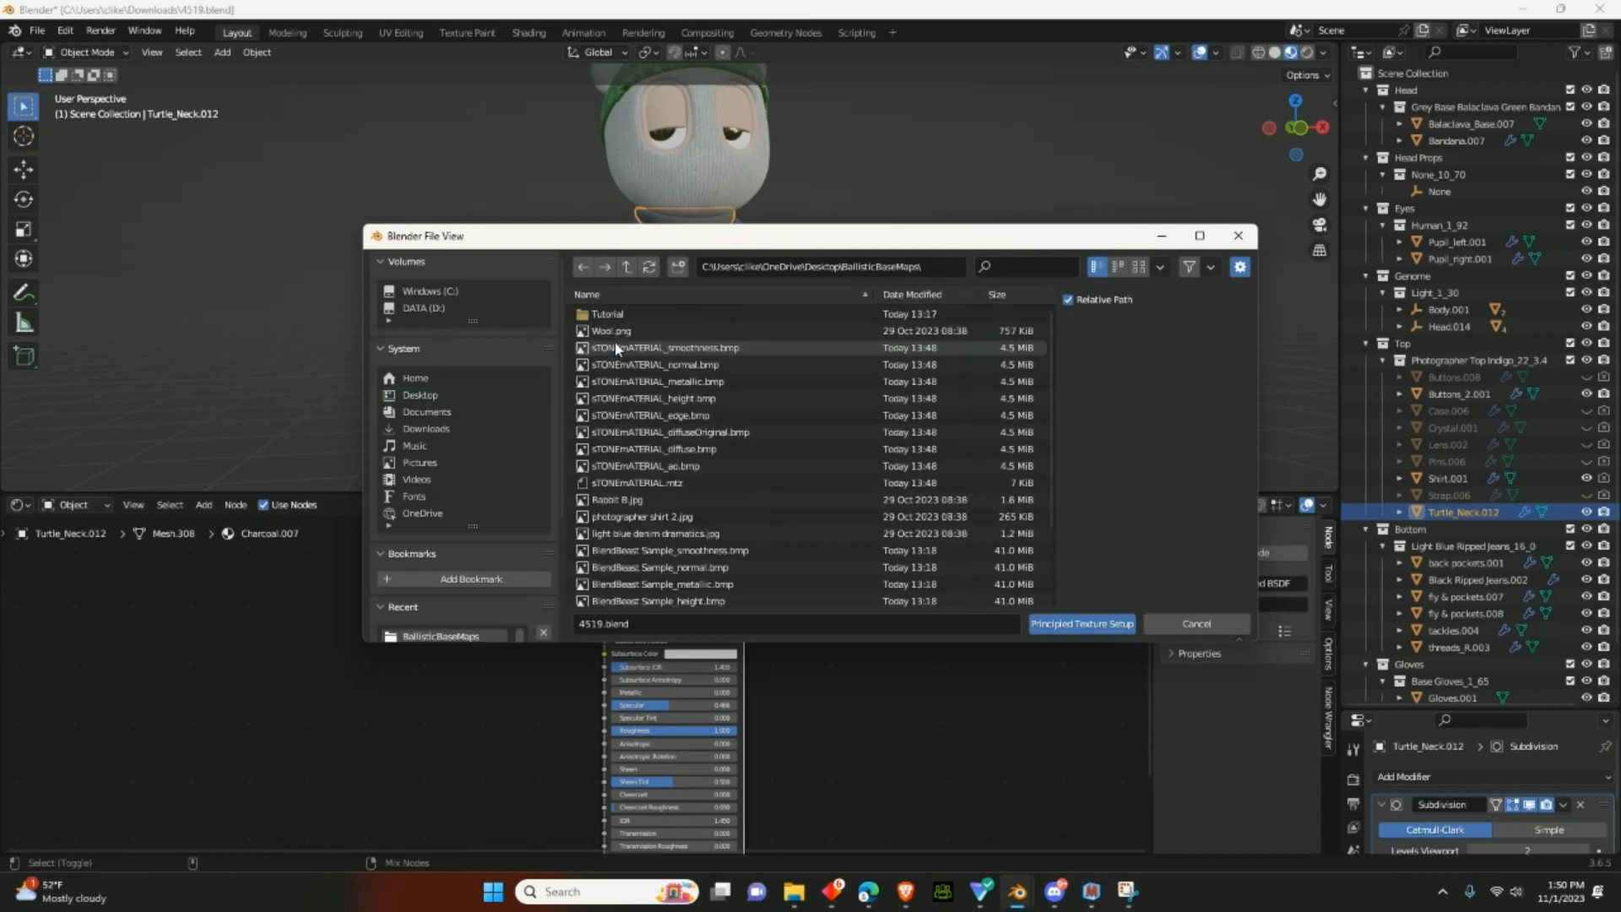
left_click(680, 483)
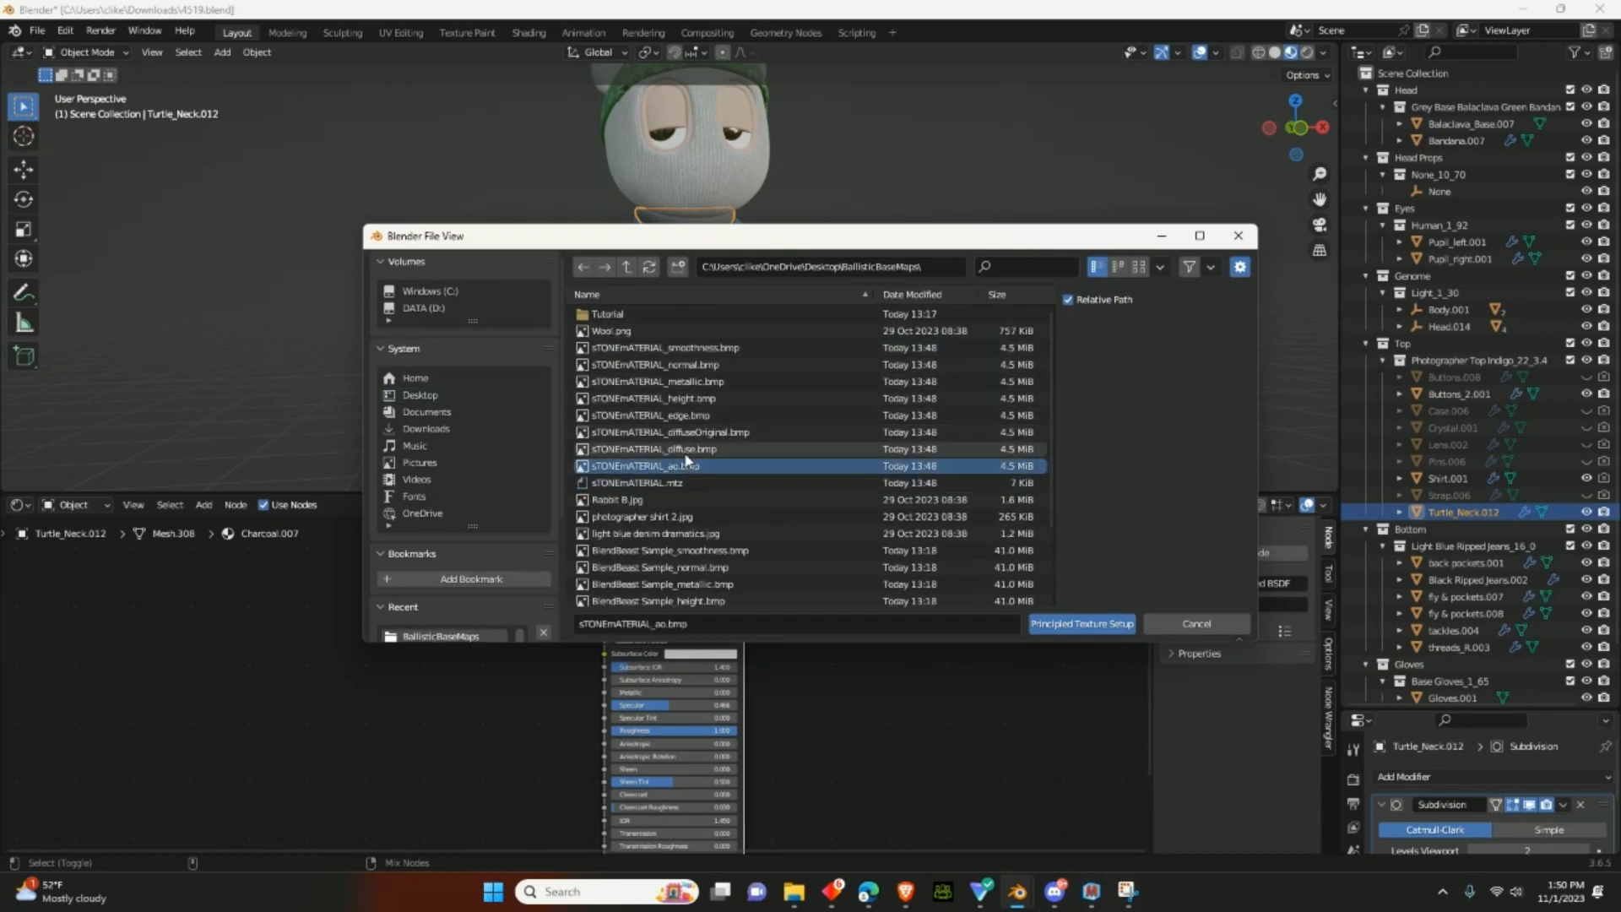
left_click(684, 449)
left_click(688, 432)
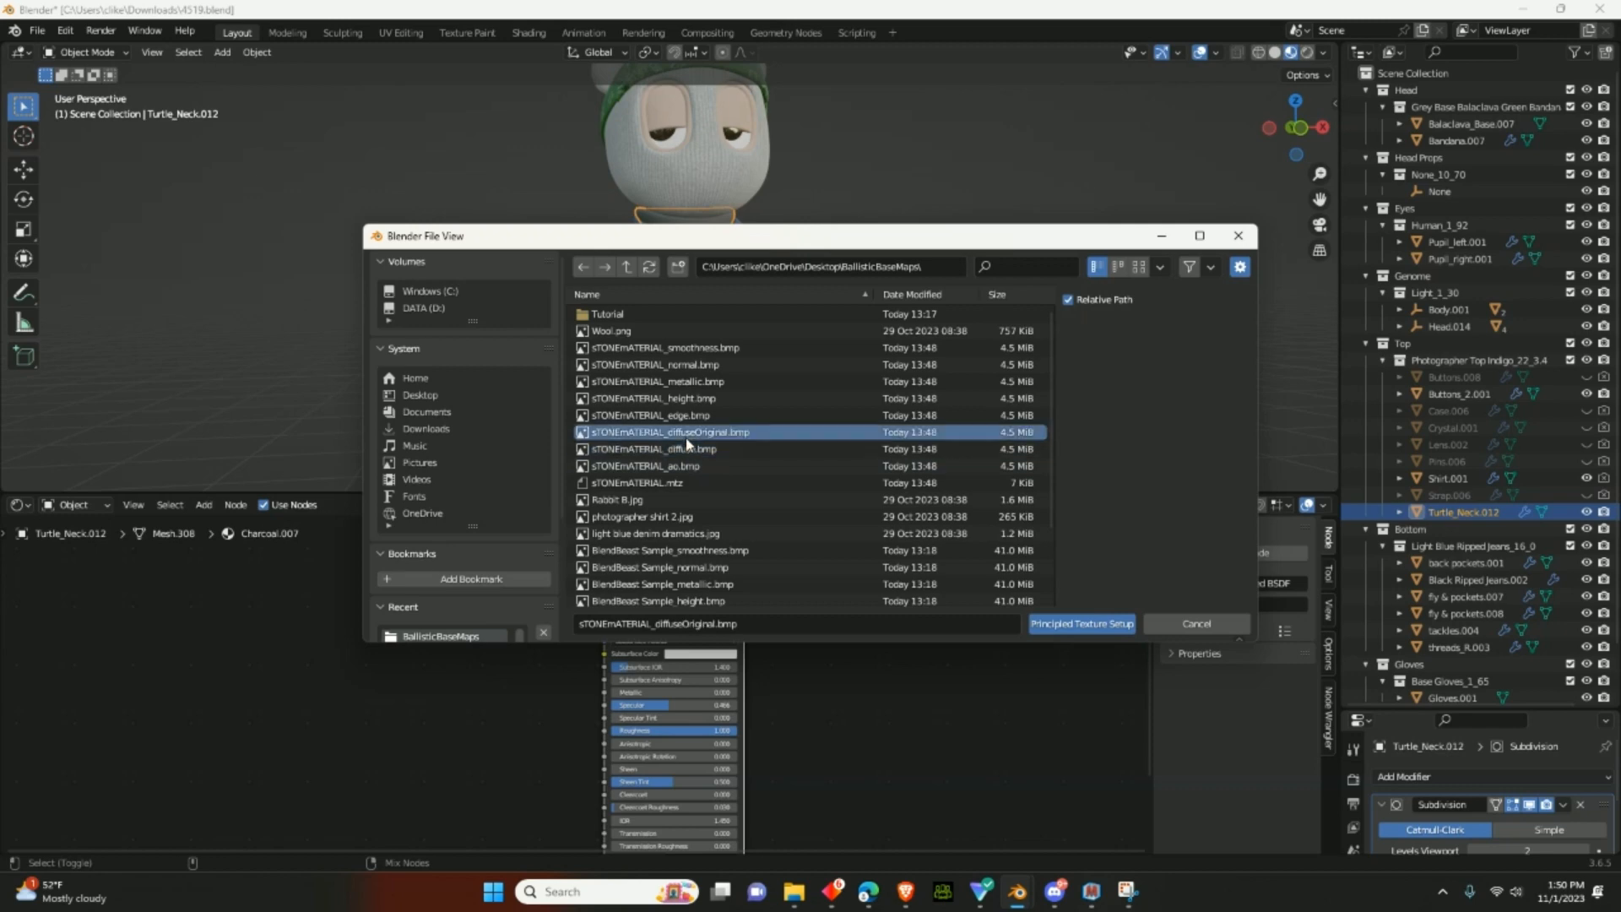
double_click(617, 434)
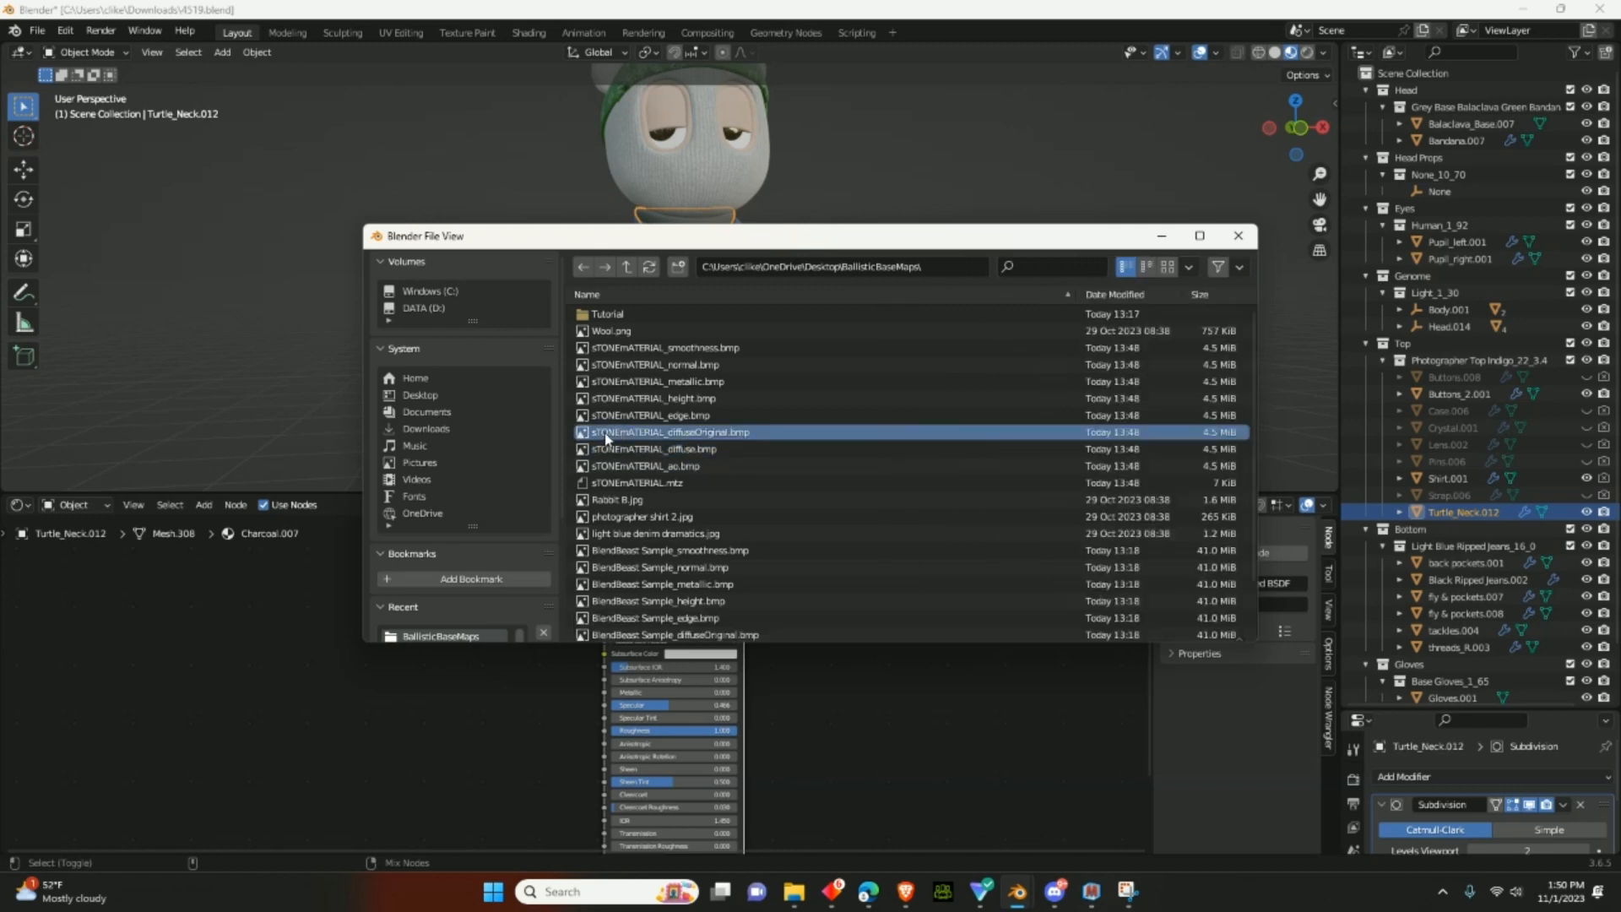
scroll(515, 588, "down", 3)
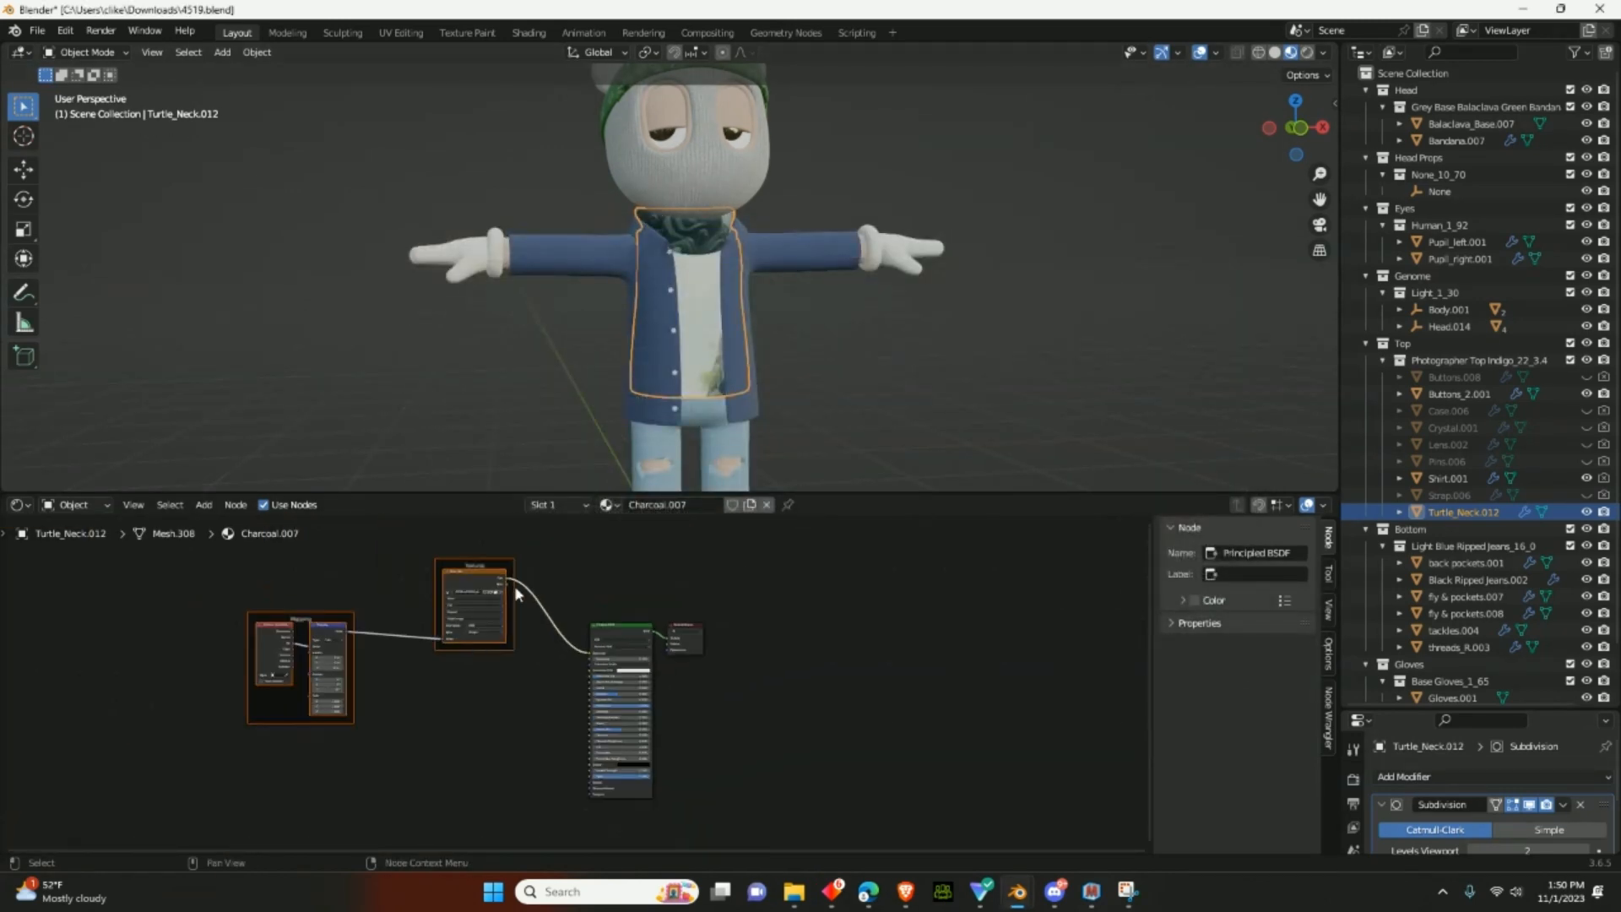
- Delete the Textures and Mapping frames with their Image Texture, Mapping and Texture Coordinate nodes
left_click(480, 560)
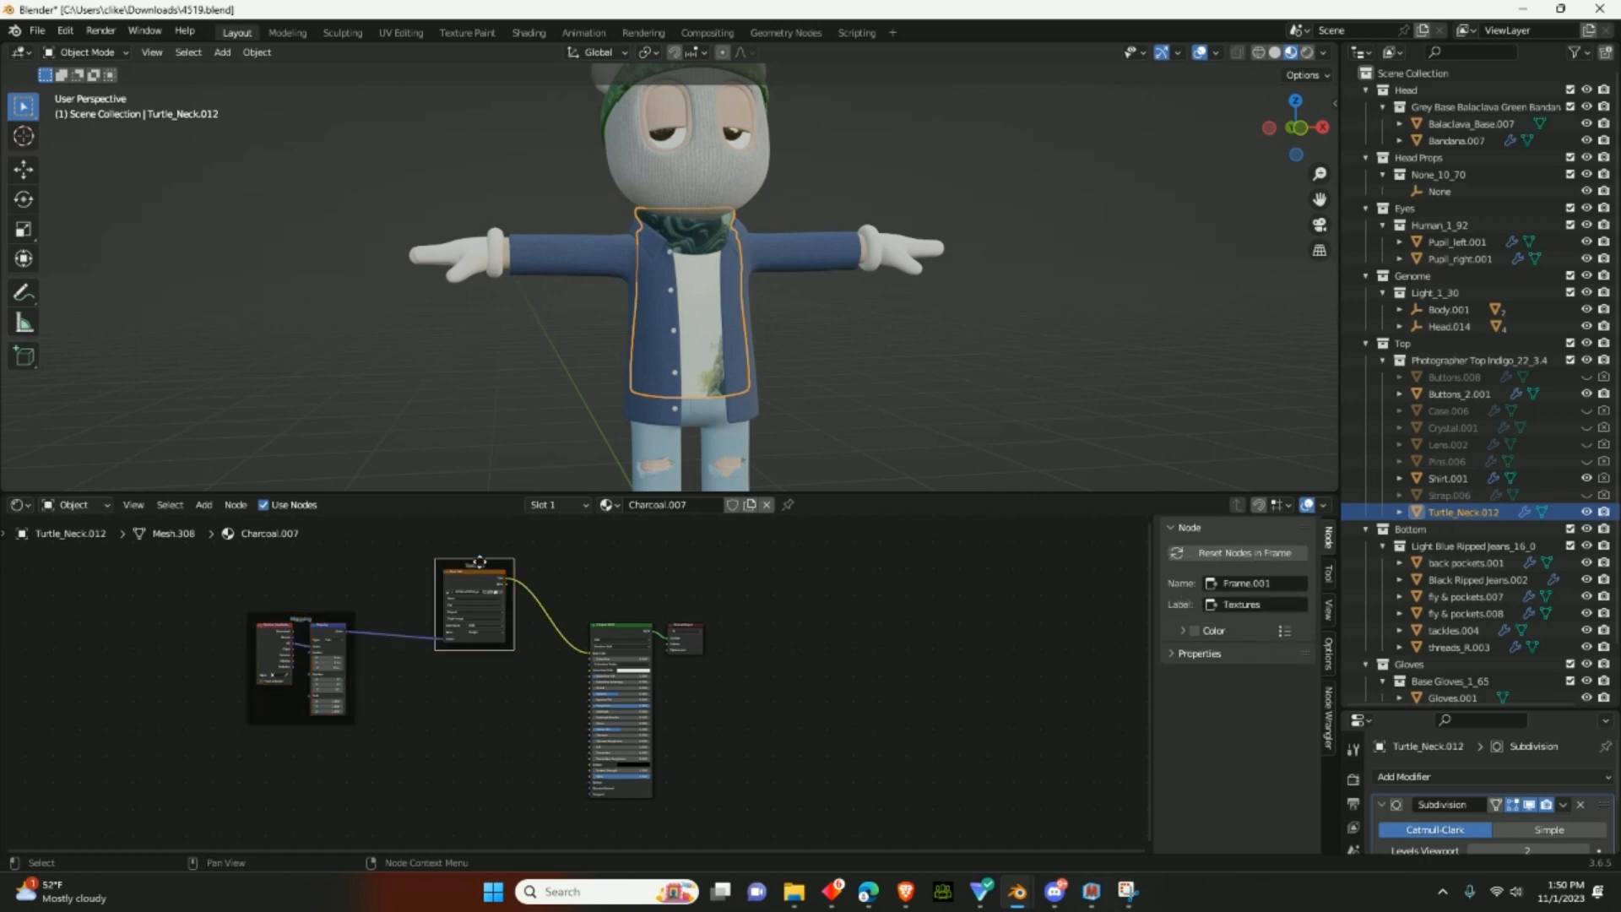
key("BackSpace")
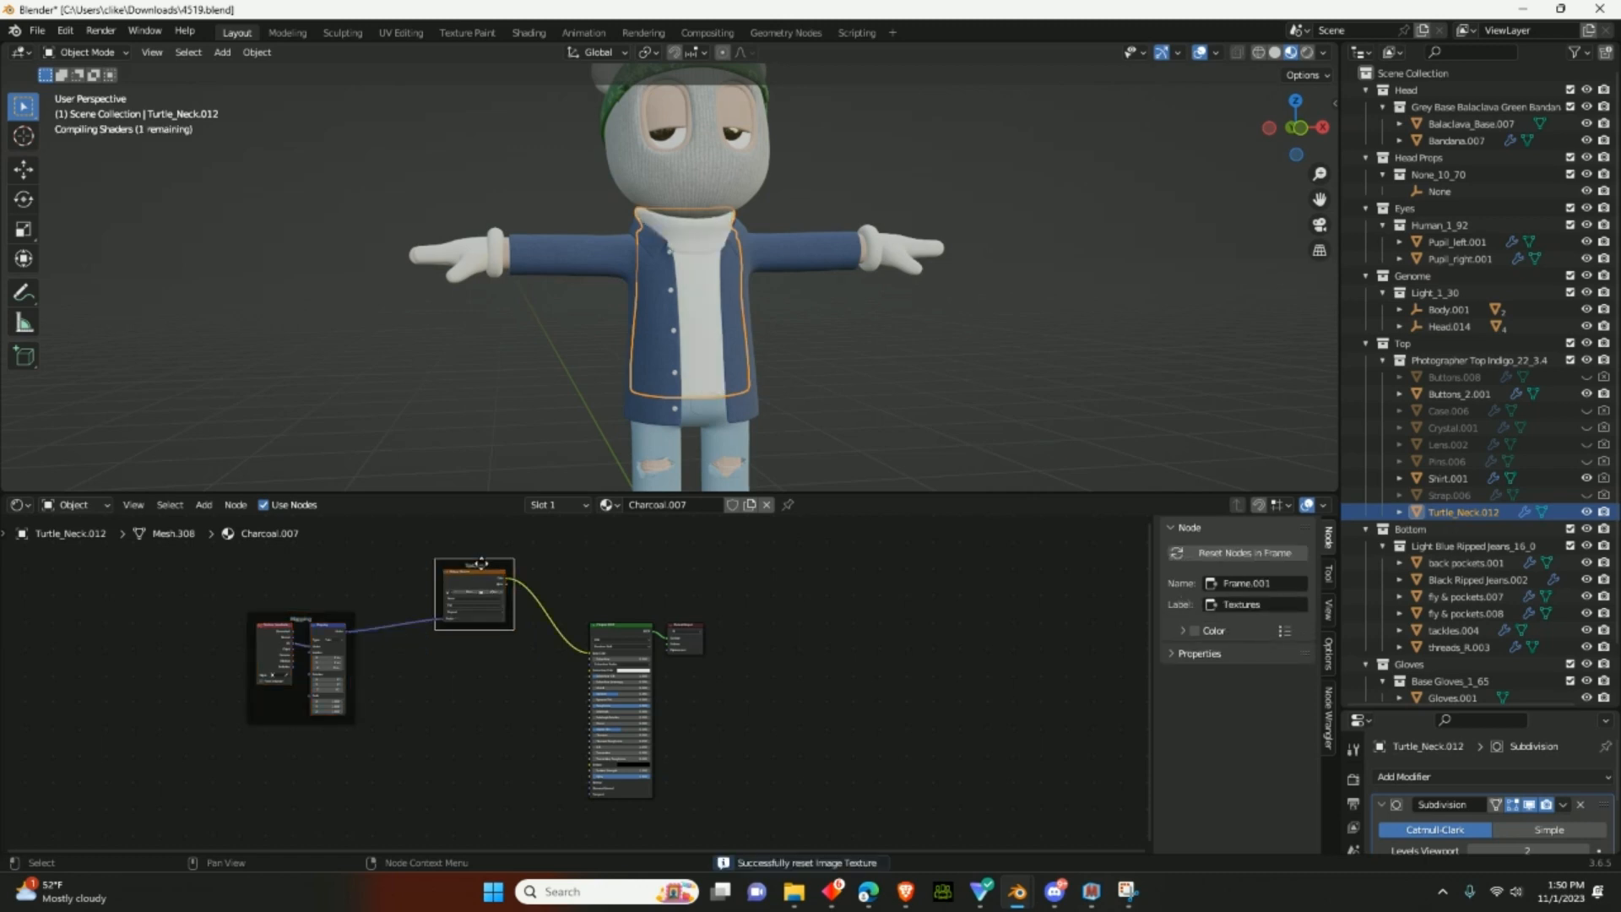
key("Delete")
left_click(336, 617)
key("Delete")
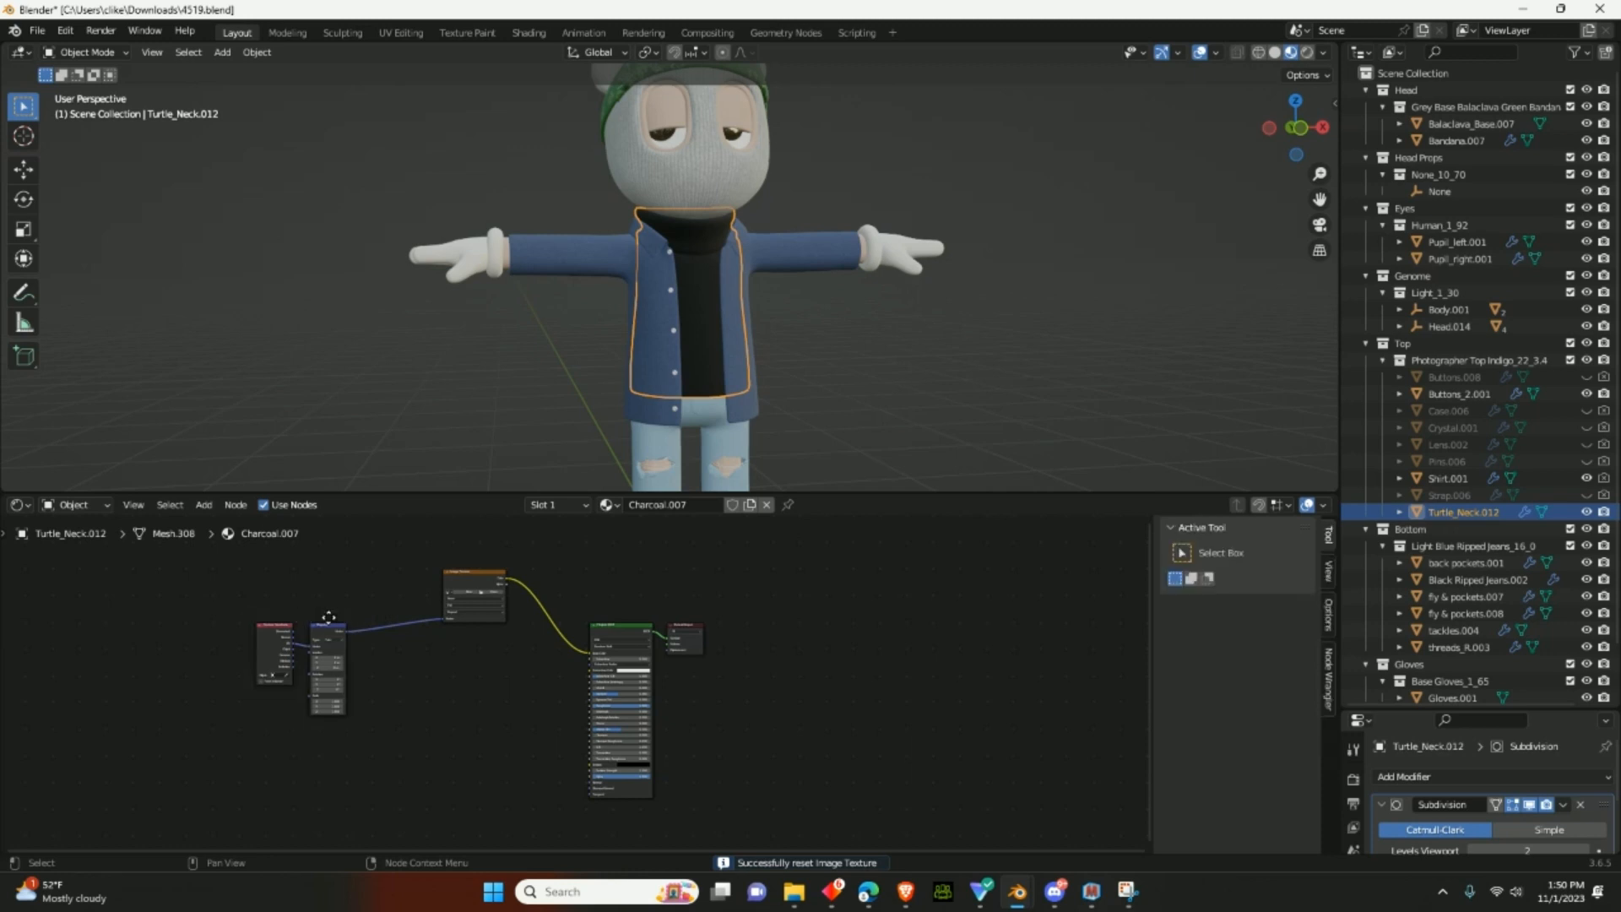
left_click(334, 632)
key("Delete")
left_click(266, 636)
key("Delete")
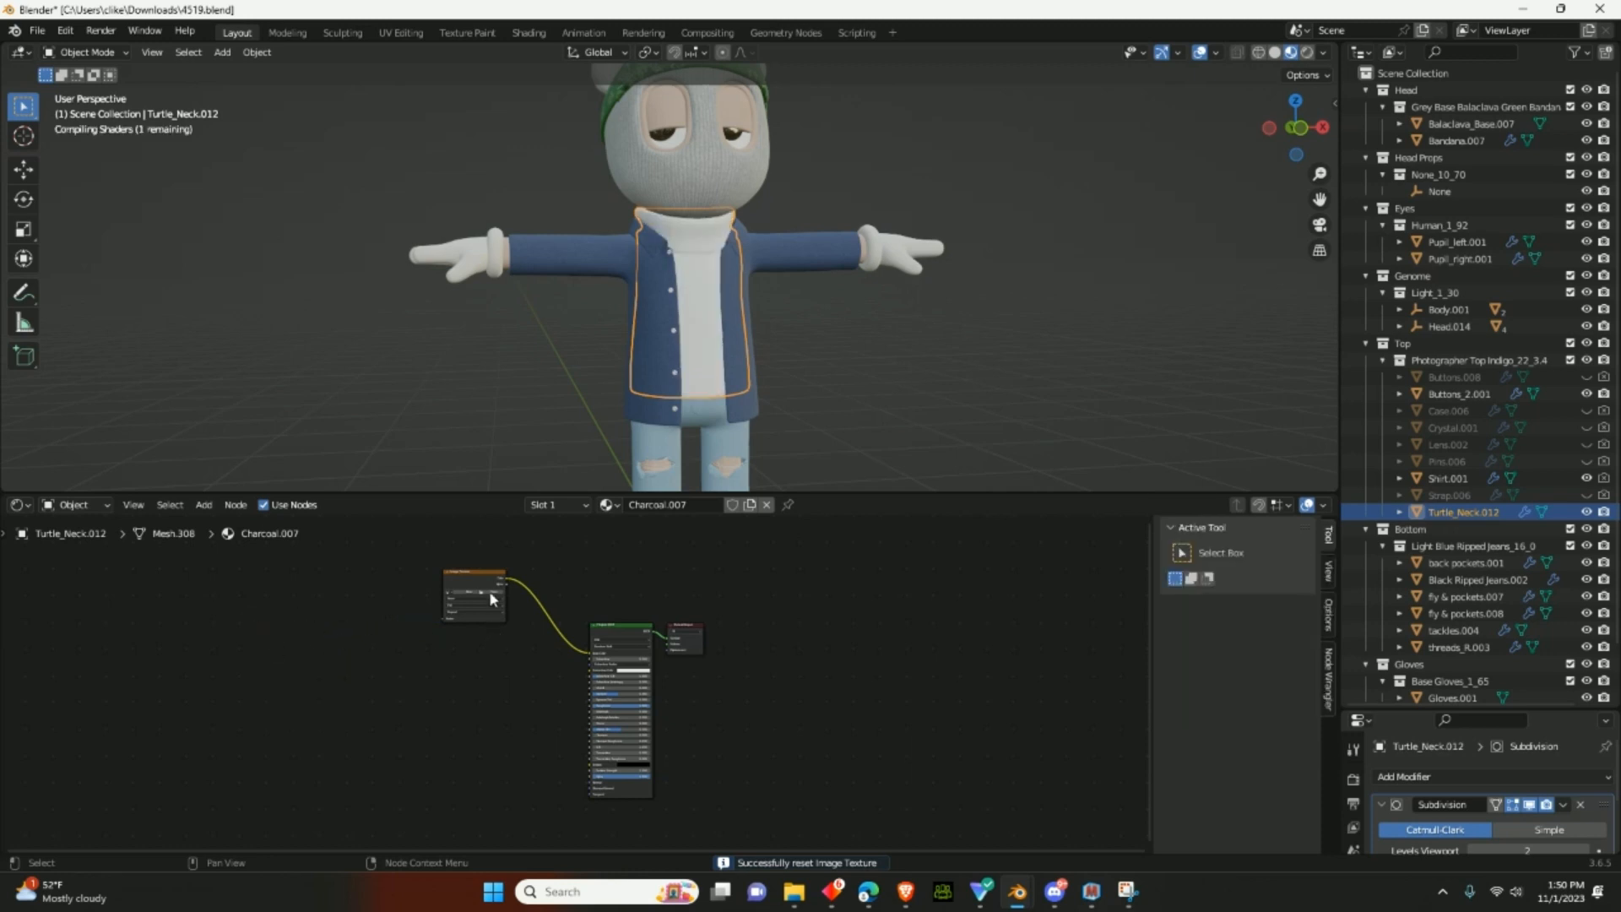
left_click(488, 590)
key("Delete")
- Run Principled Texture Setup on the selected Principled BSDF with all sTONEmATERIAL files, from smoothness.bmp through the .mtz file
left_click(607, 633)
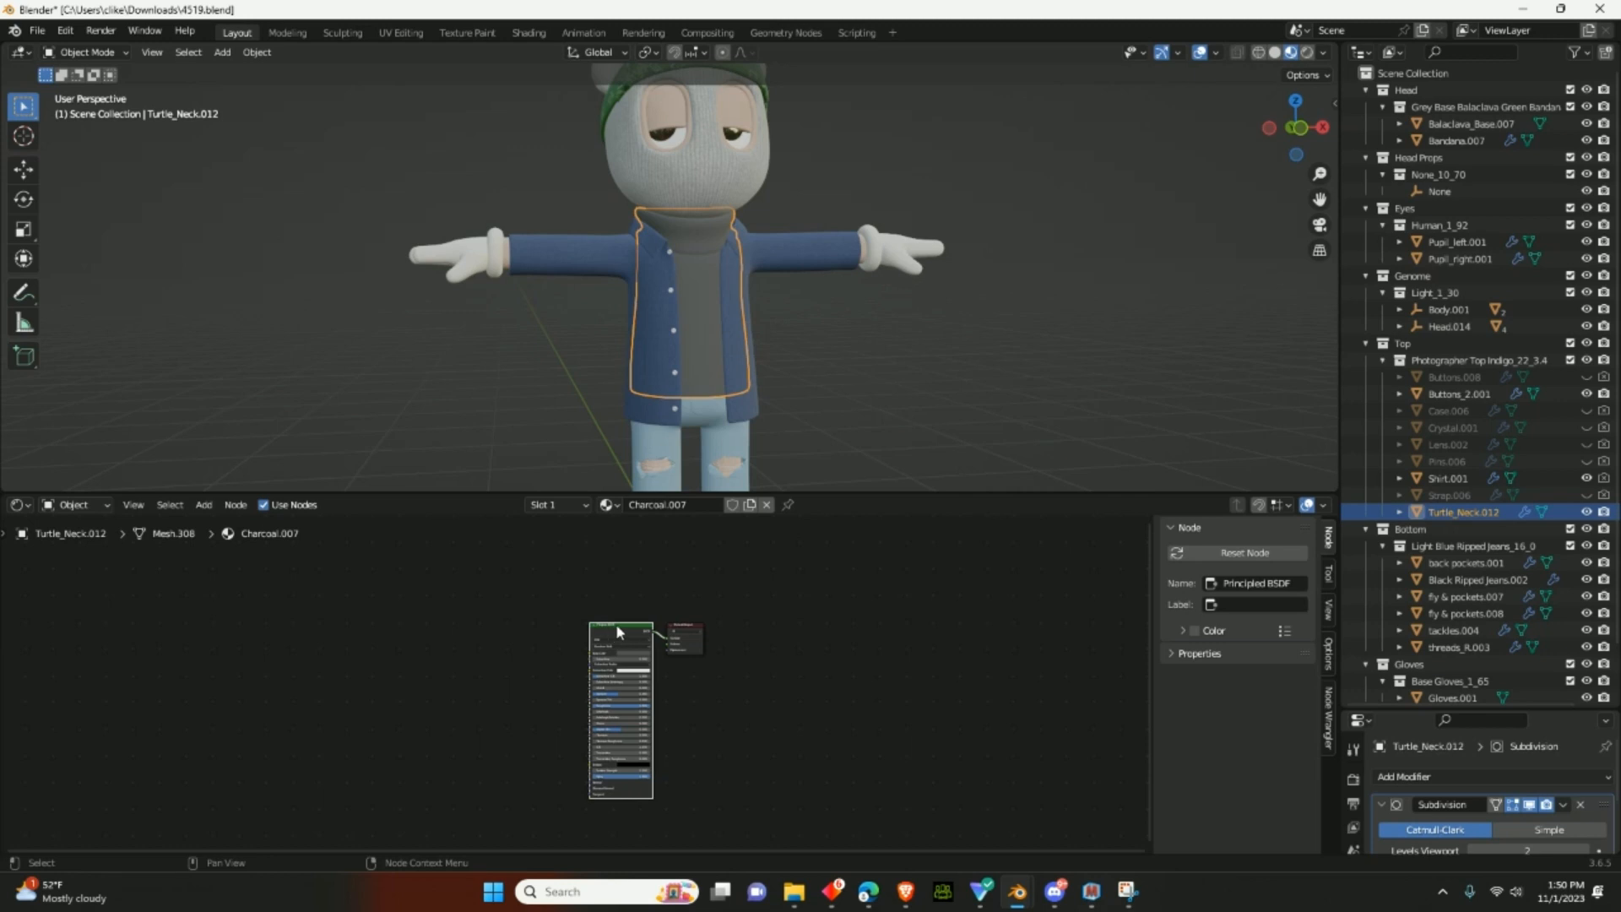
key("ctrl+shift+t")
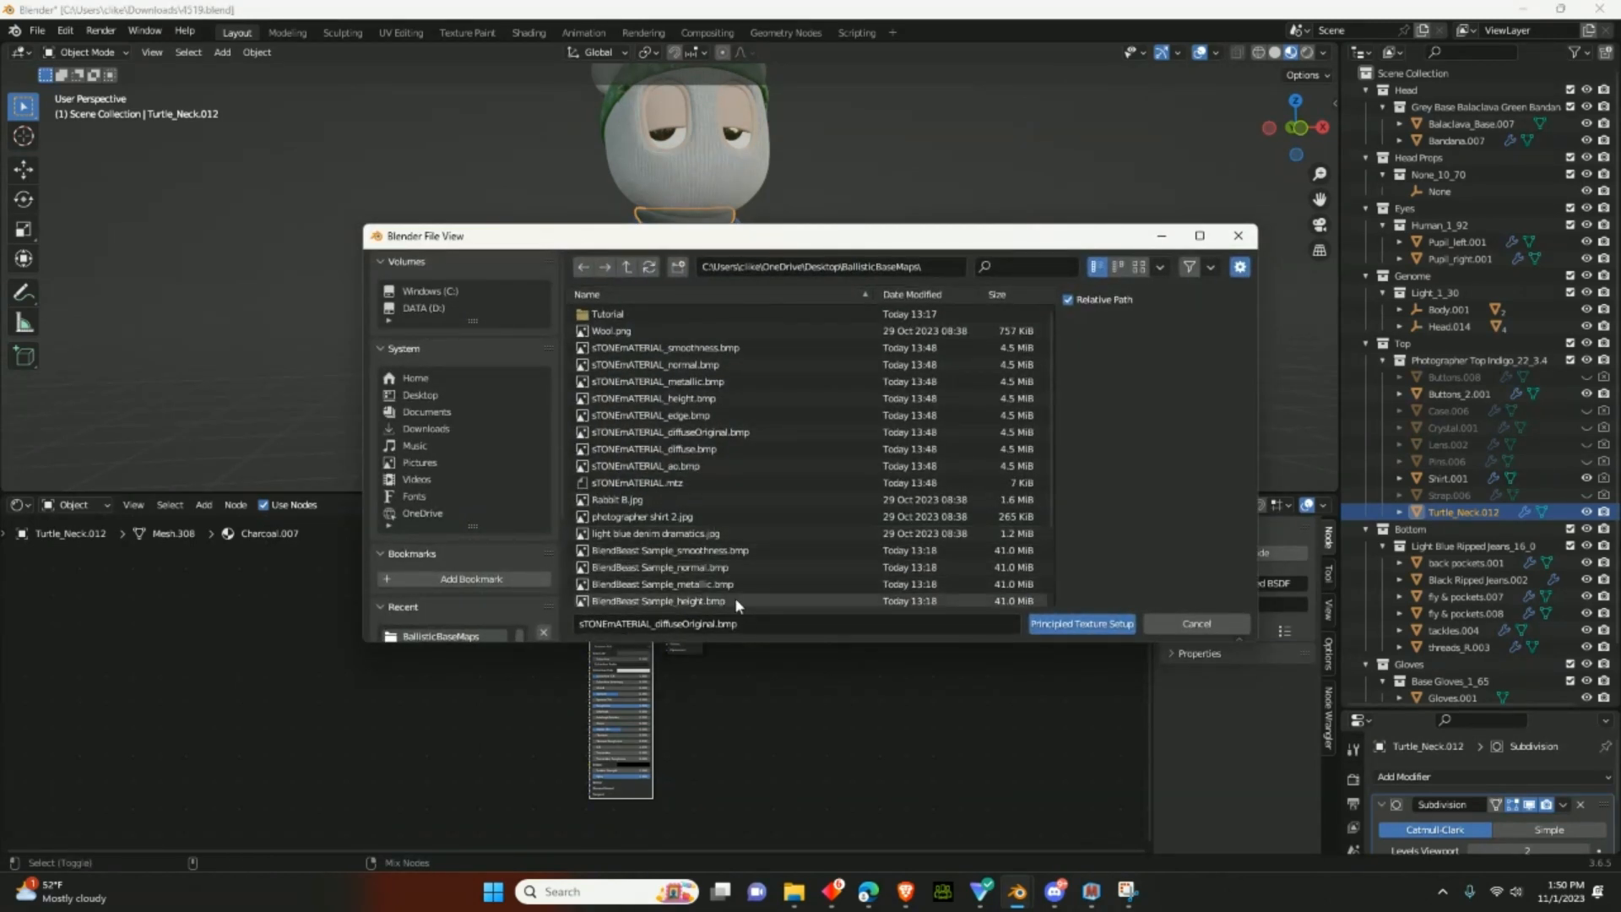
left_click(667, 483)
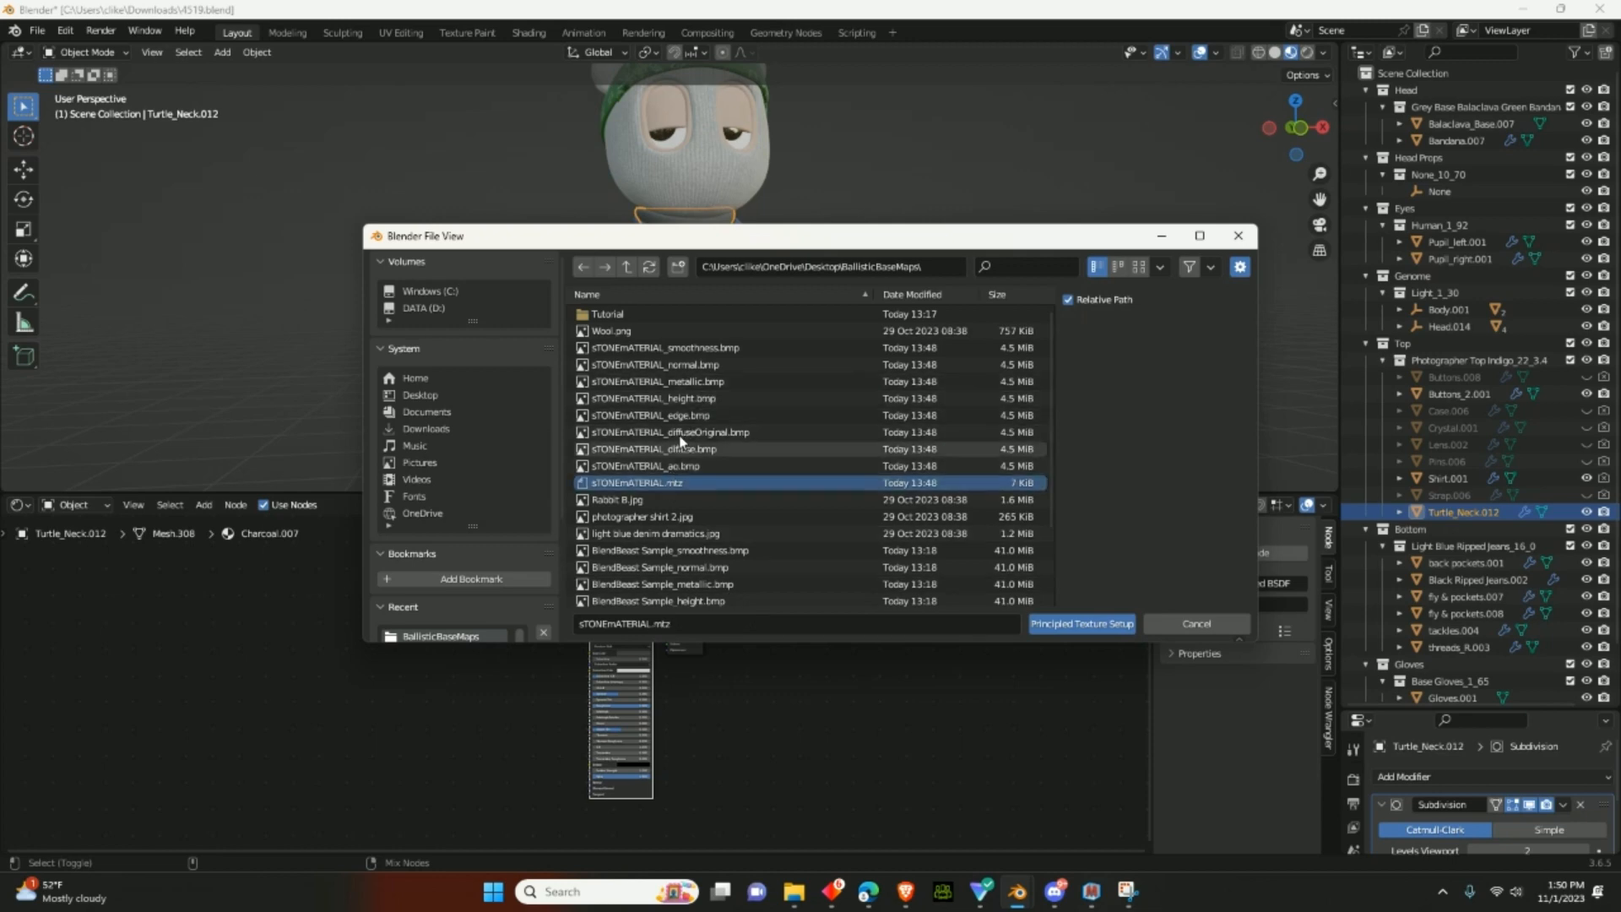
left_click(682, 347, "shift")
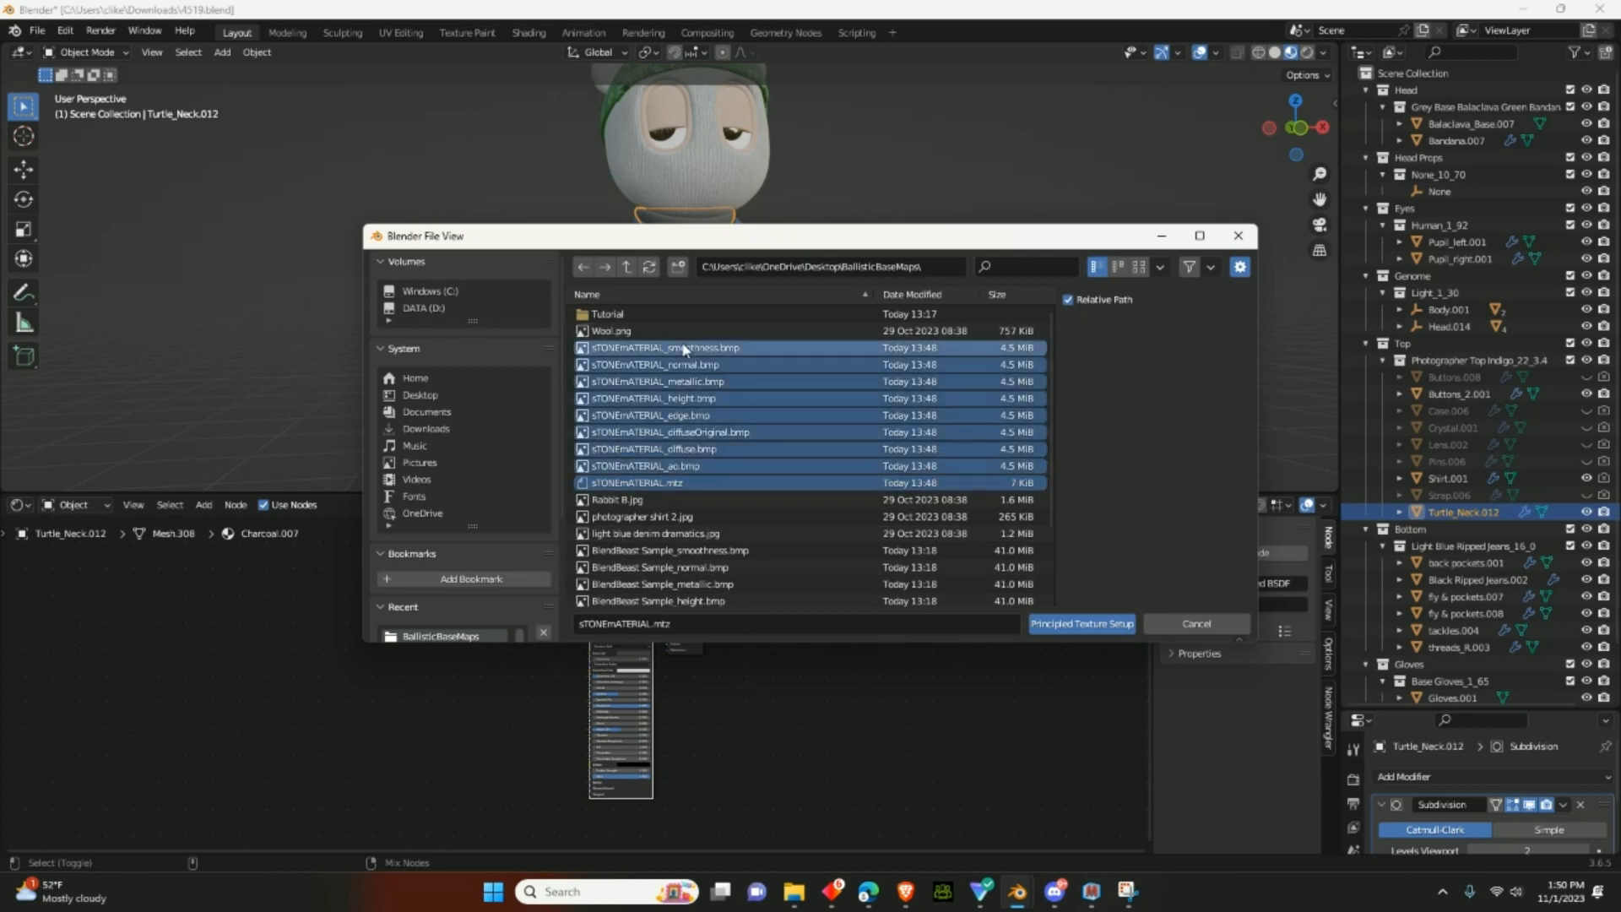
left_click(1098, 633)
scroll(741, 679, "up", 2)
middle_click_drag(741, 675, 889, 614)
scroll(846, 625, "up", 1)
- Select the character's blue outer shirt and hide it so the whole turtleneck is exposed
scroll(731, 384, "down", 3)
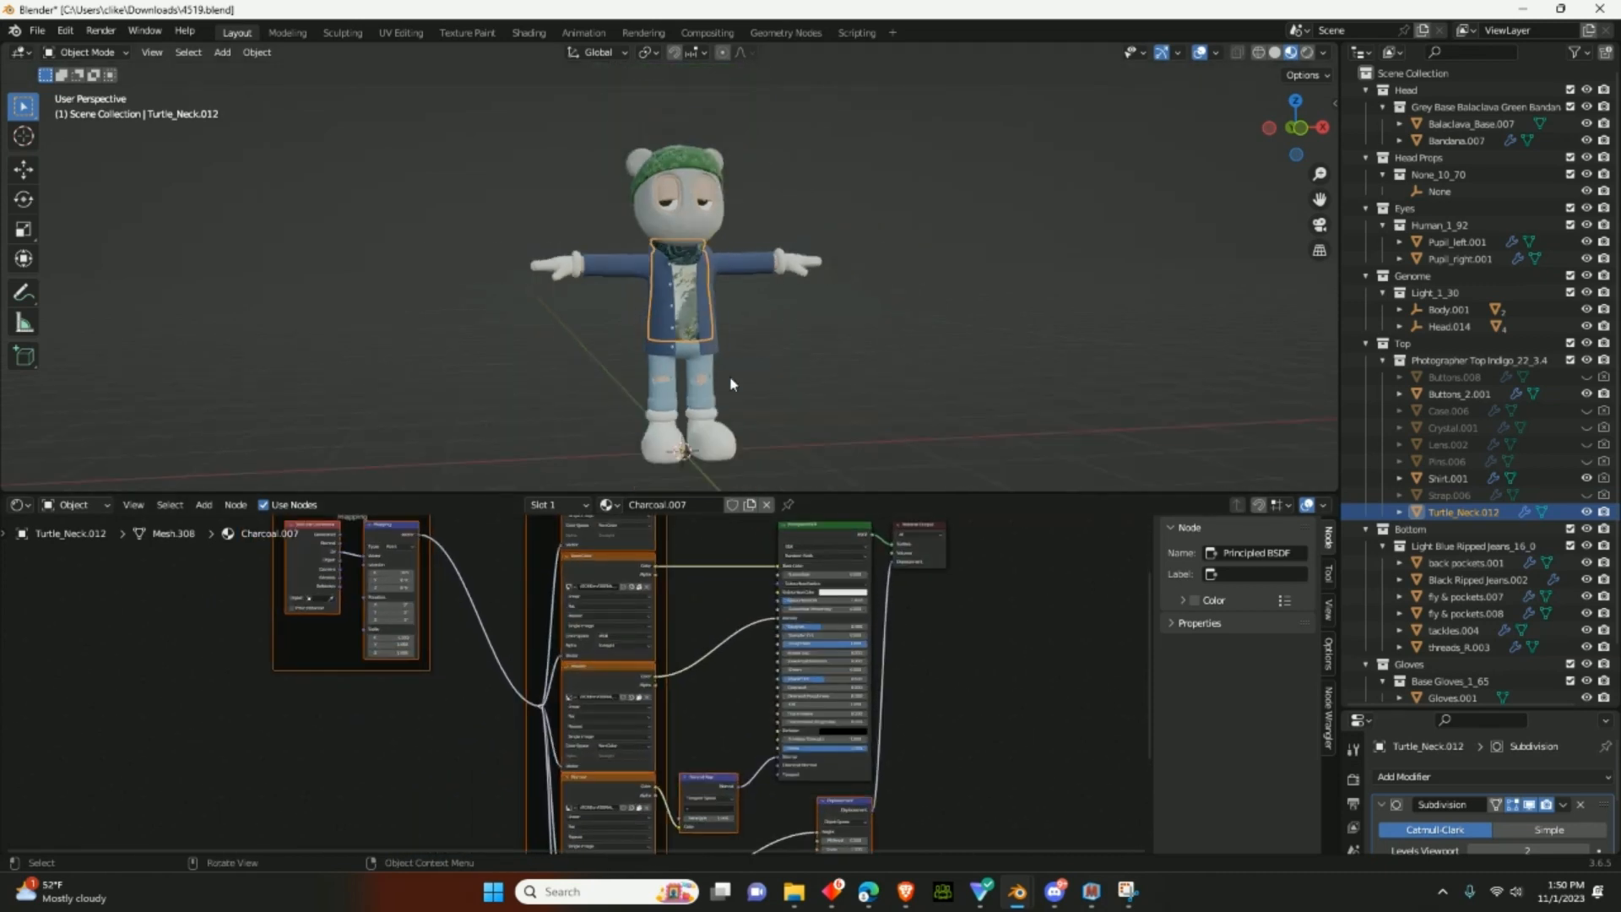
scroll(844, 684, "up", 3)
middle_click_drag(843, 684, 751, 736)
scroll(736, 590, "up", 1)
left_click(711, 311)
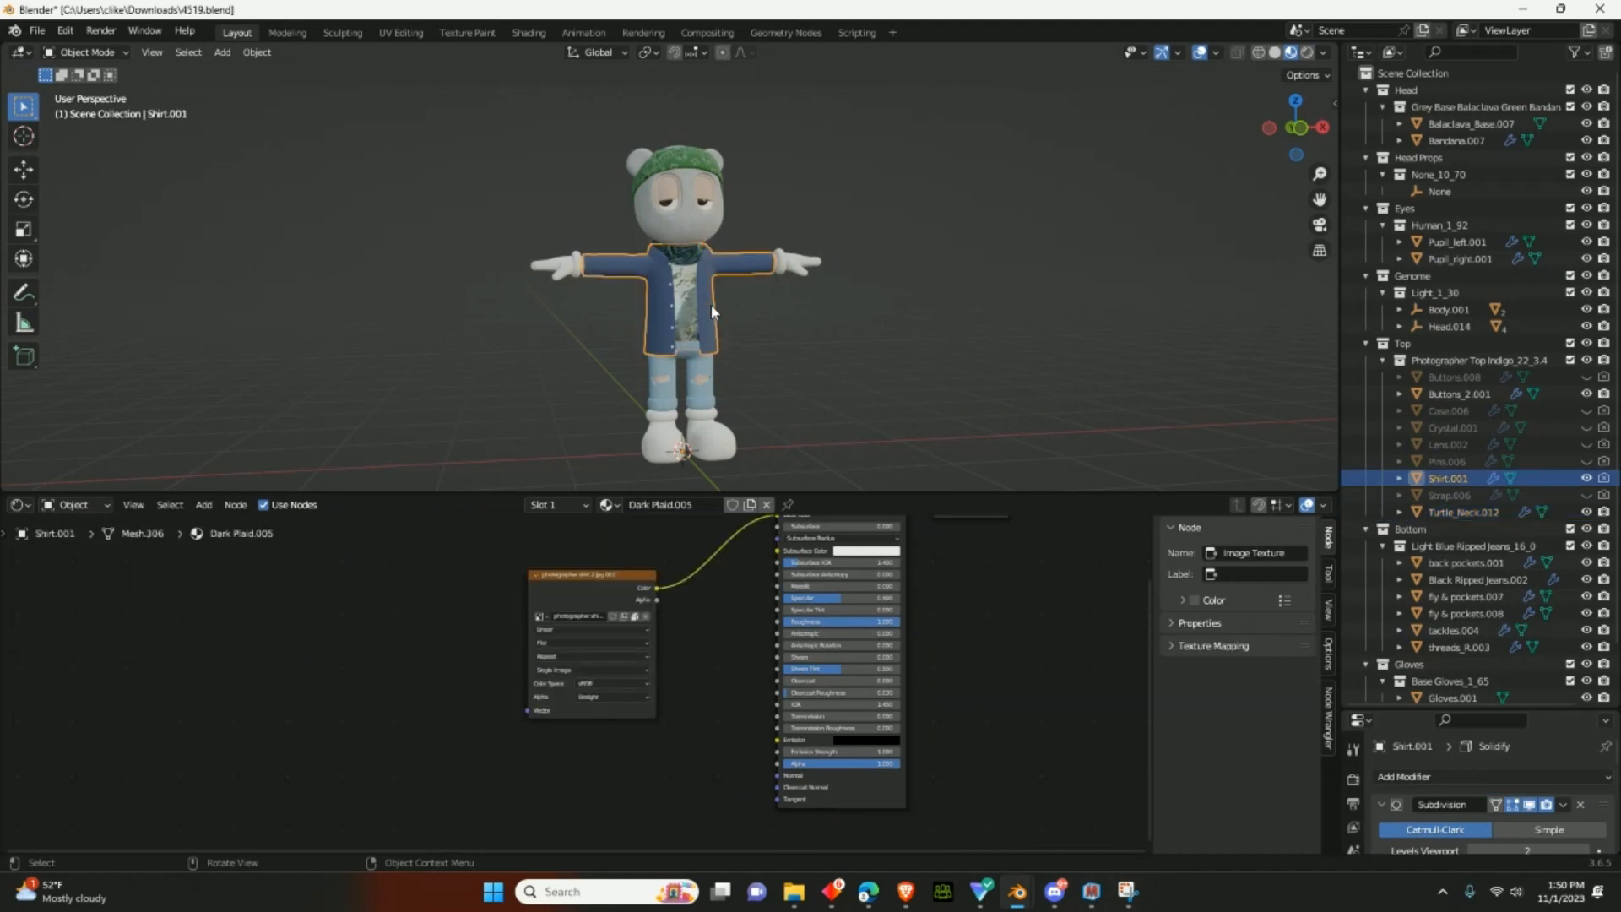
key("h")
- Examine the stone texture on the exposed turtleneck up close and from different angles, giving the 3D viewport slightly more height
scroll(711, 304, "up", 2)
middle_click_drag(711, 304, 756, 325)
scroll(605, 333, "up", 2)
scroll(558, 339, "up", 1)
scroll(481, 369, "up", 1)
scroll(763, 370, "up", 1)
scroll(757, 322, "down", 4)
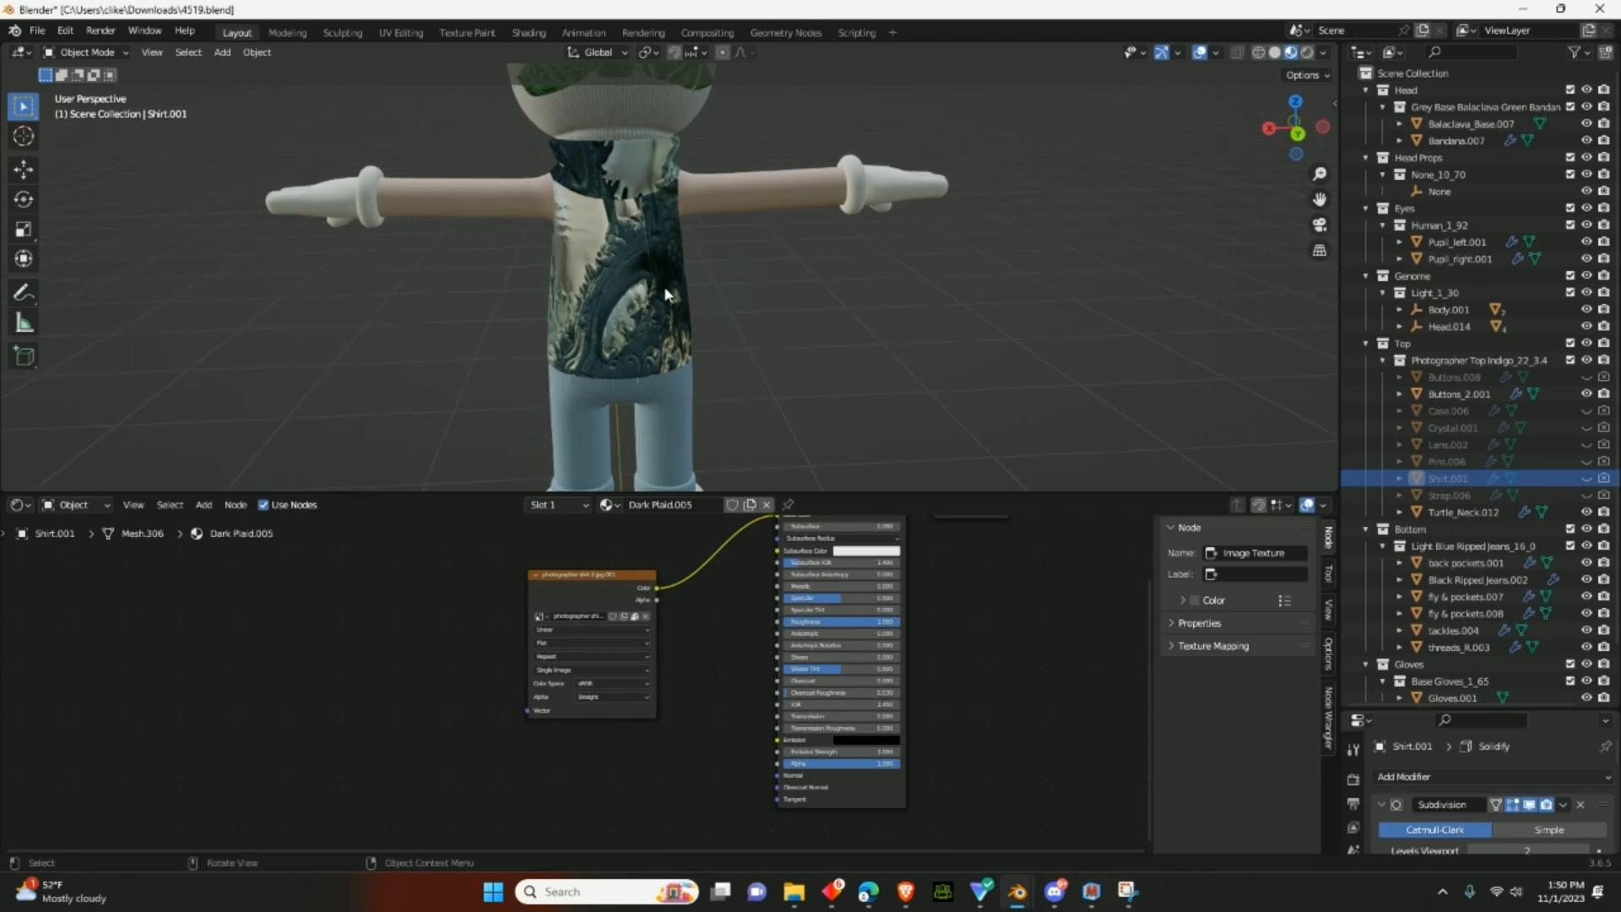
middle_click_drag(727, 311, 694, 292)
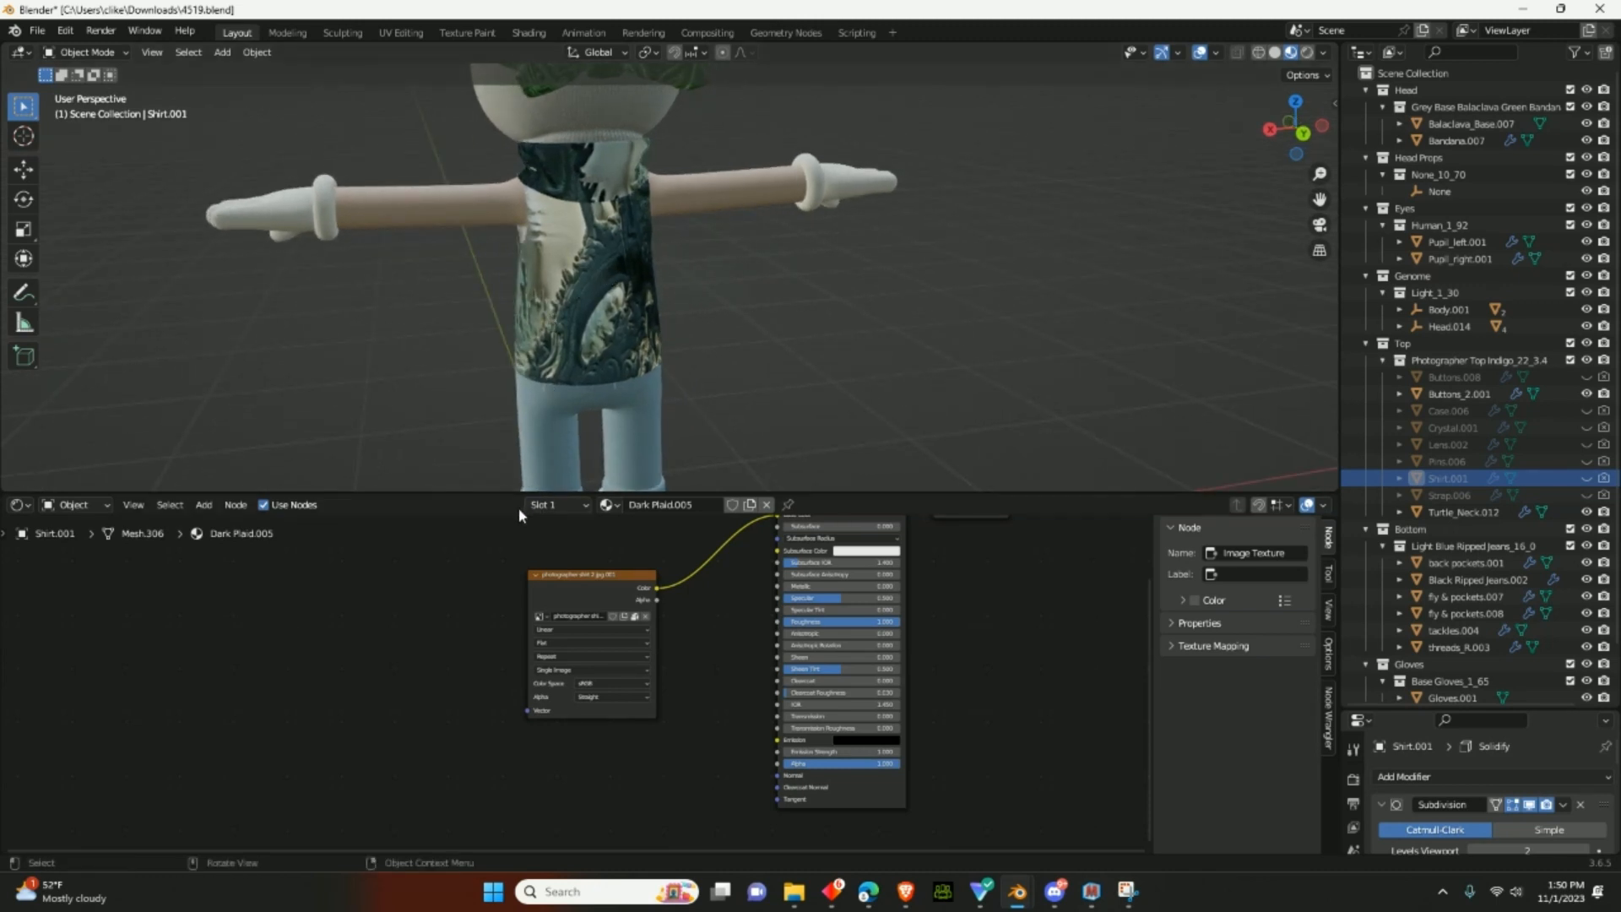
left_click_drag(489, 492, 499, 504)
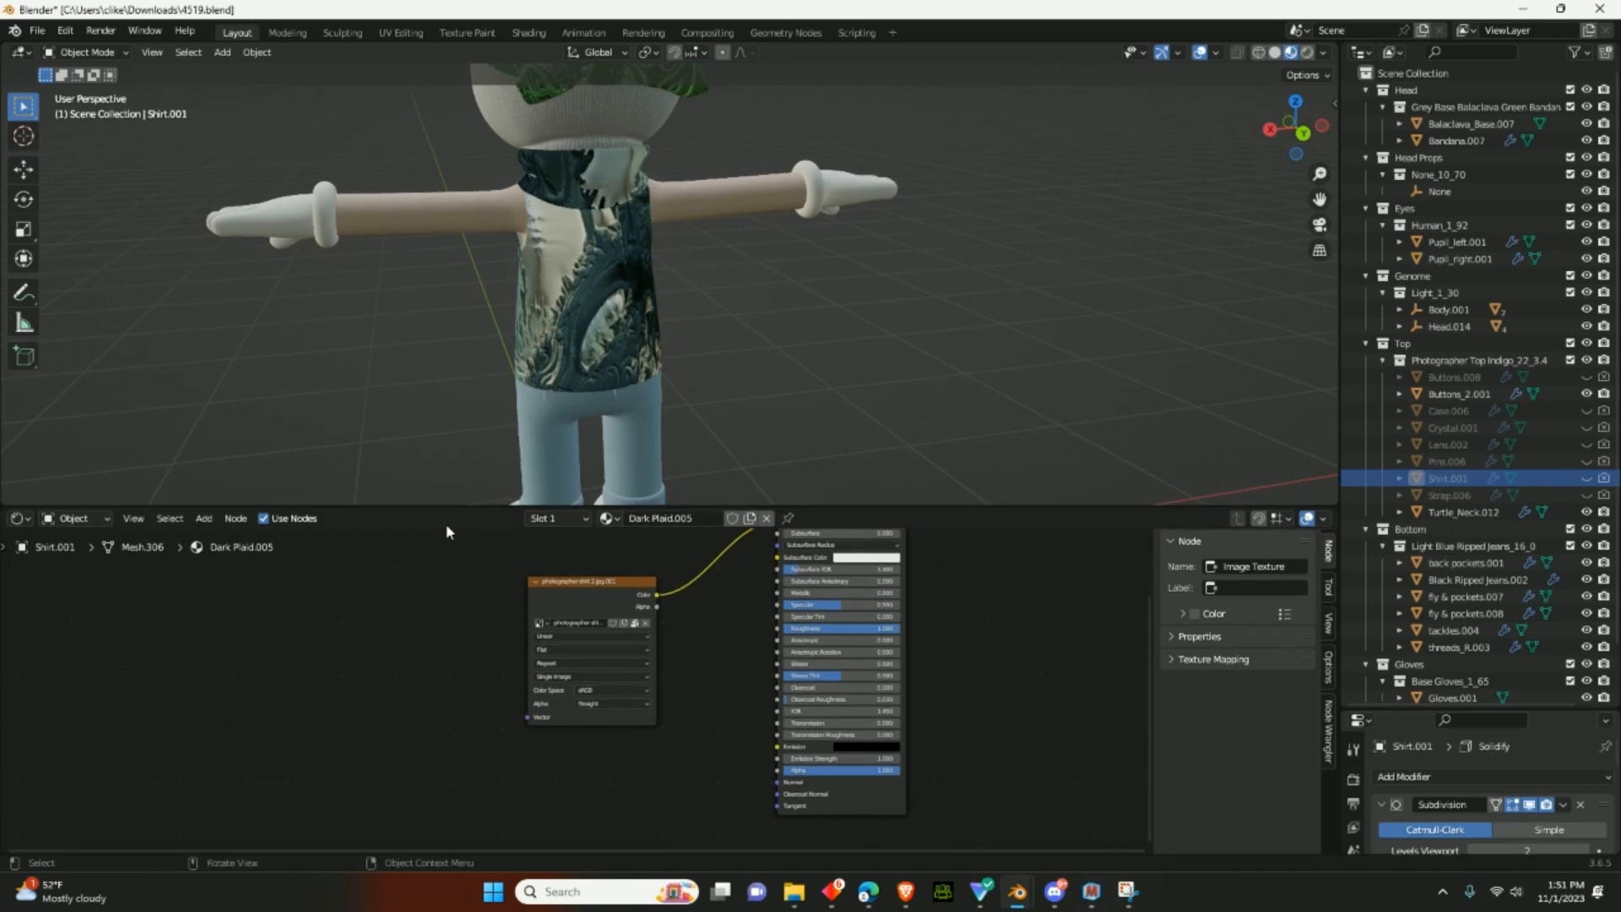
- Select the character's turtleneck, then enlarge the Properties area below the outliner and switch it to a UV Editor
scroll(603, 608, "down", 1)
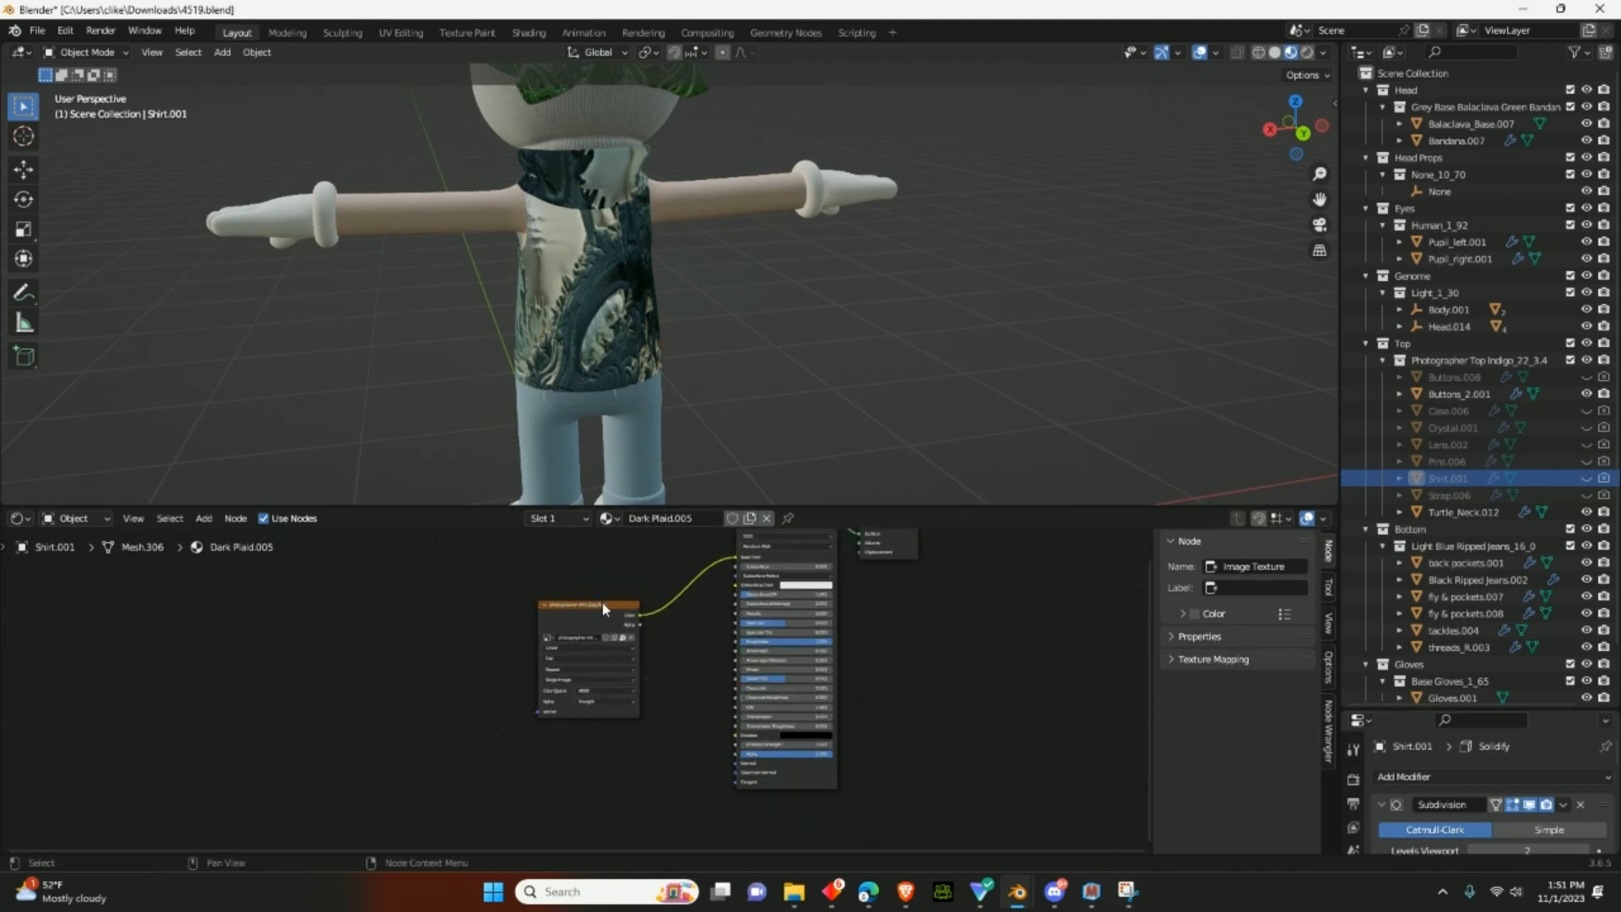
scroll(604, 608, "down", 1)
left_click(578, 353)
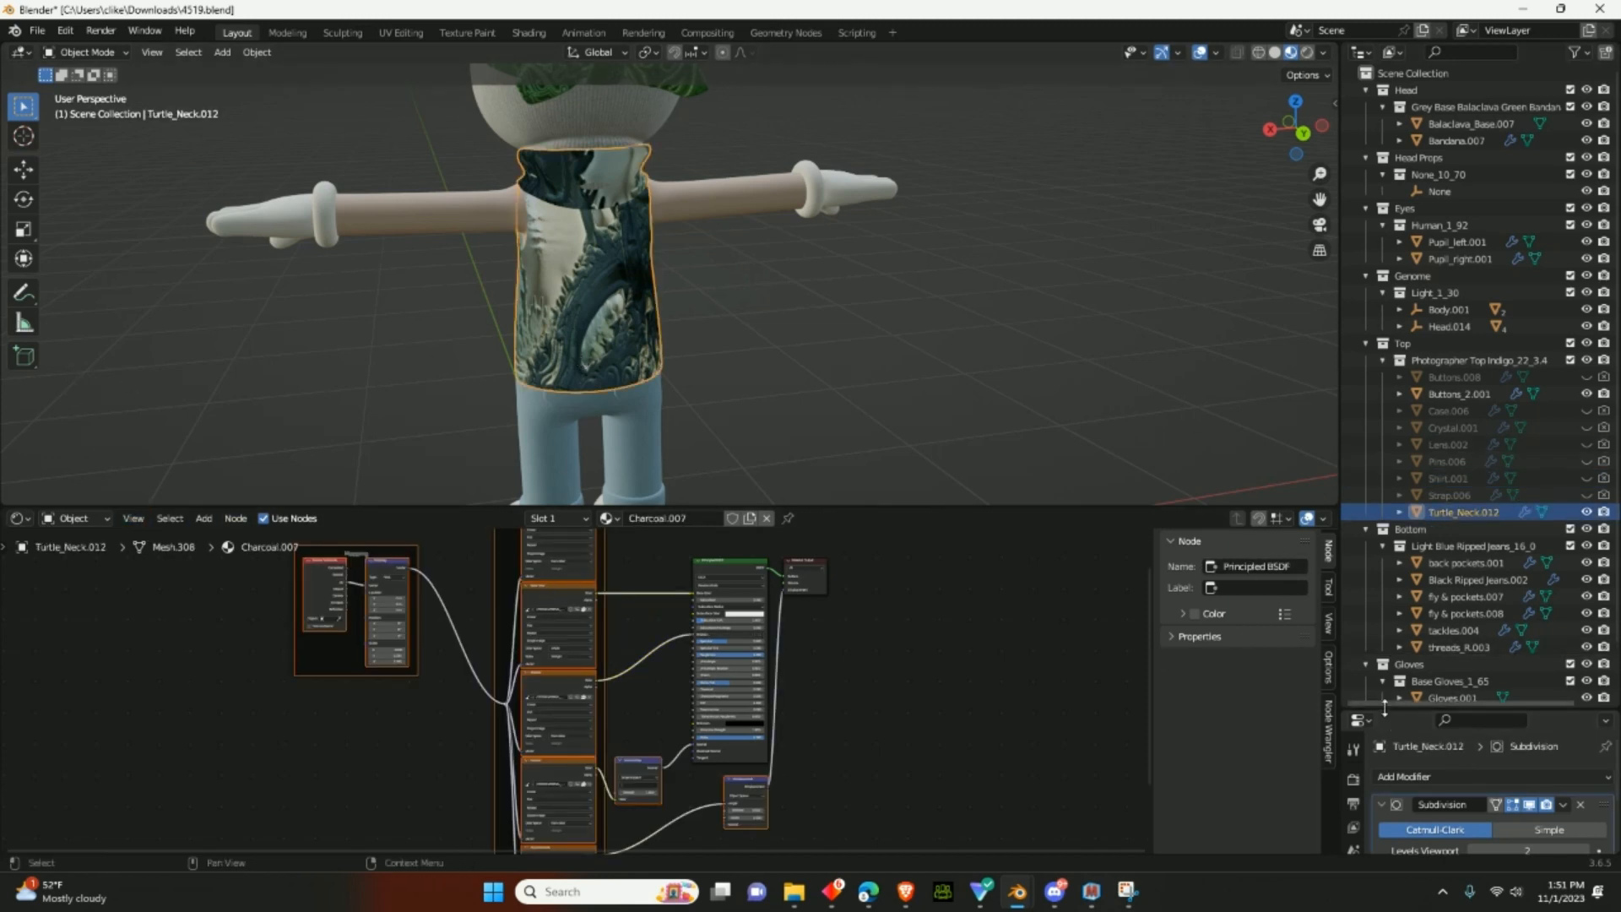
left_click_drag(1388, 709, 1388, 549)
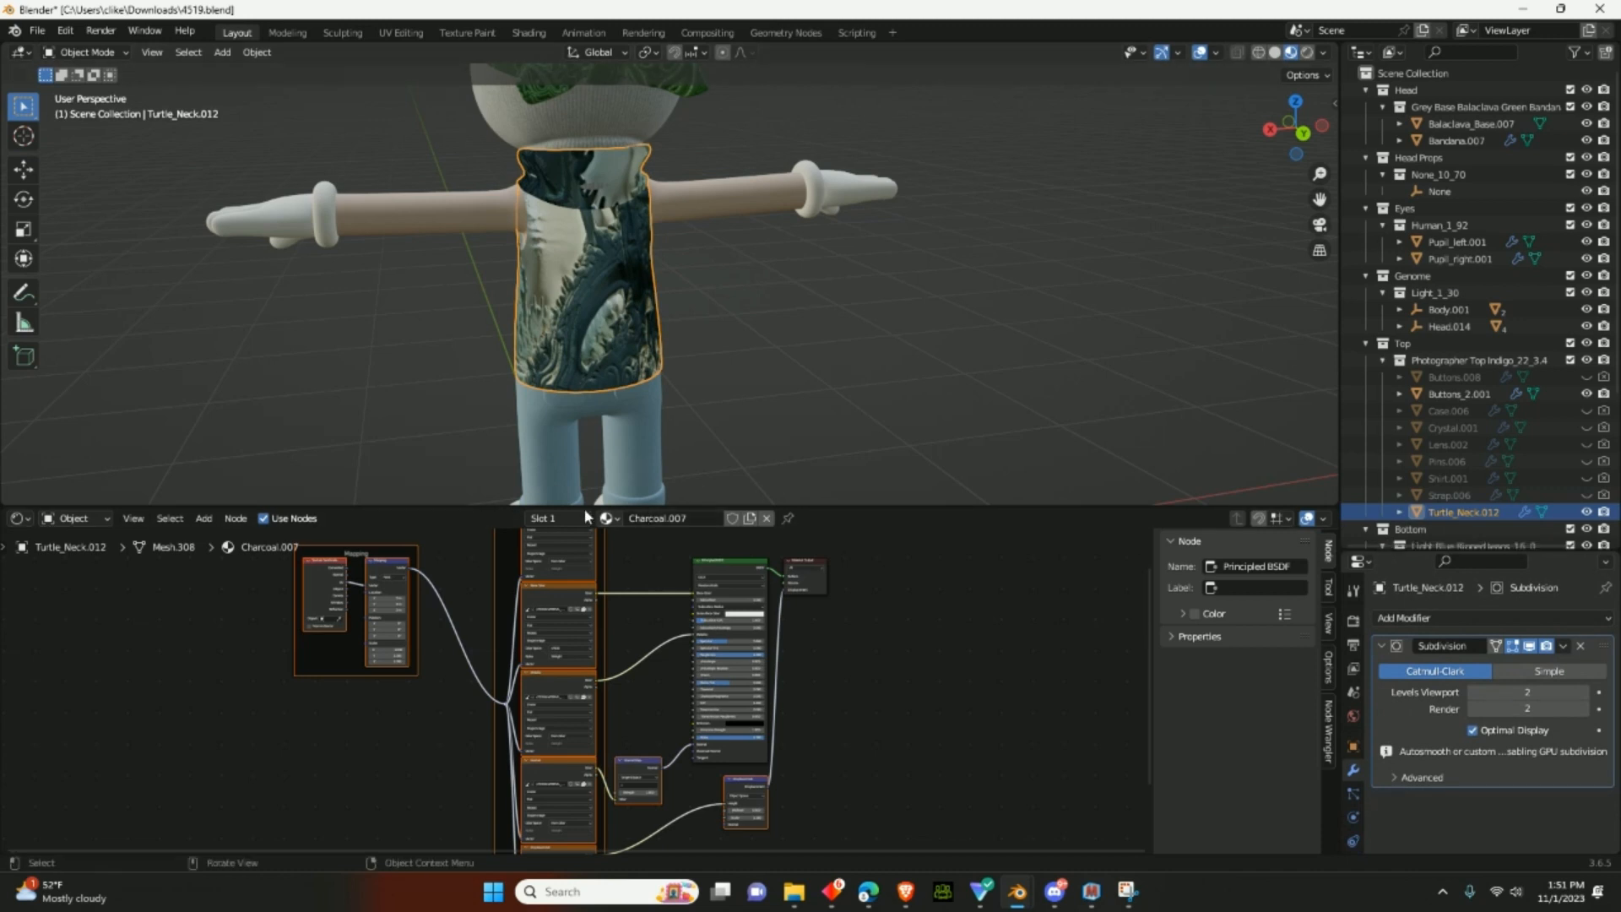
left_click(1361, 563)
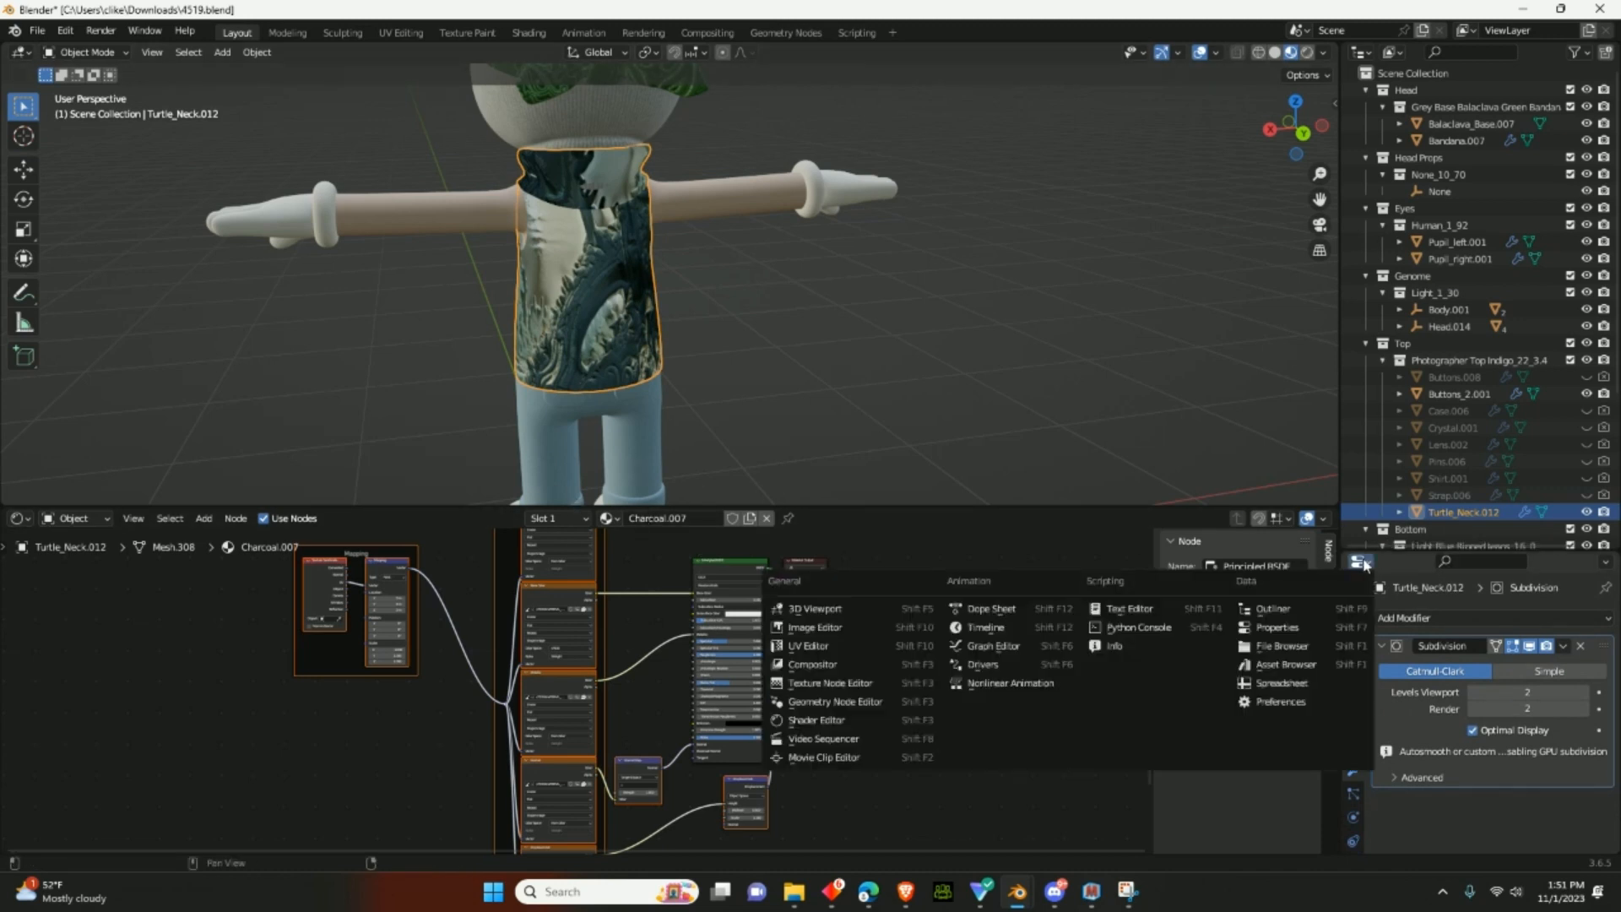
left_click(853, 629)
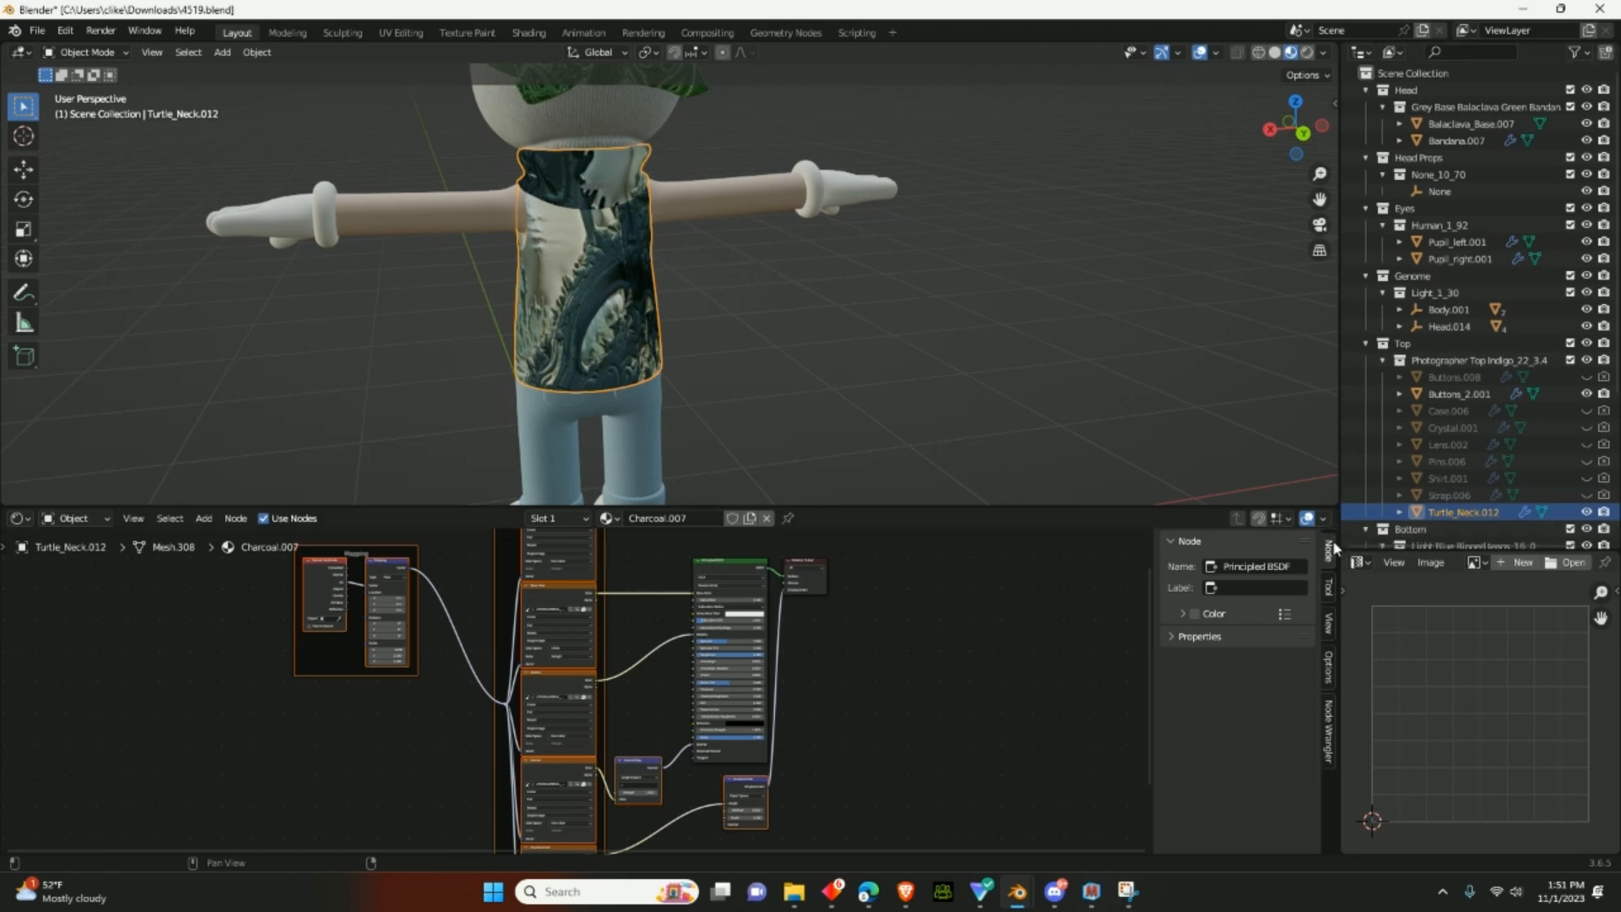
left_click_drag(1336, 541, 1082, 541)
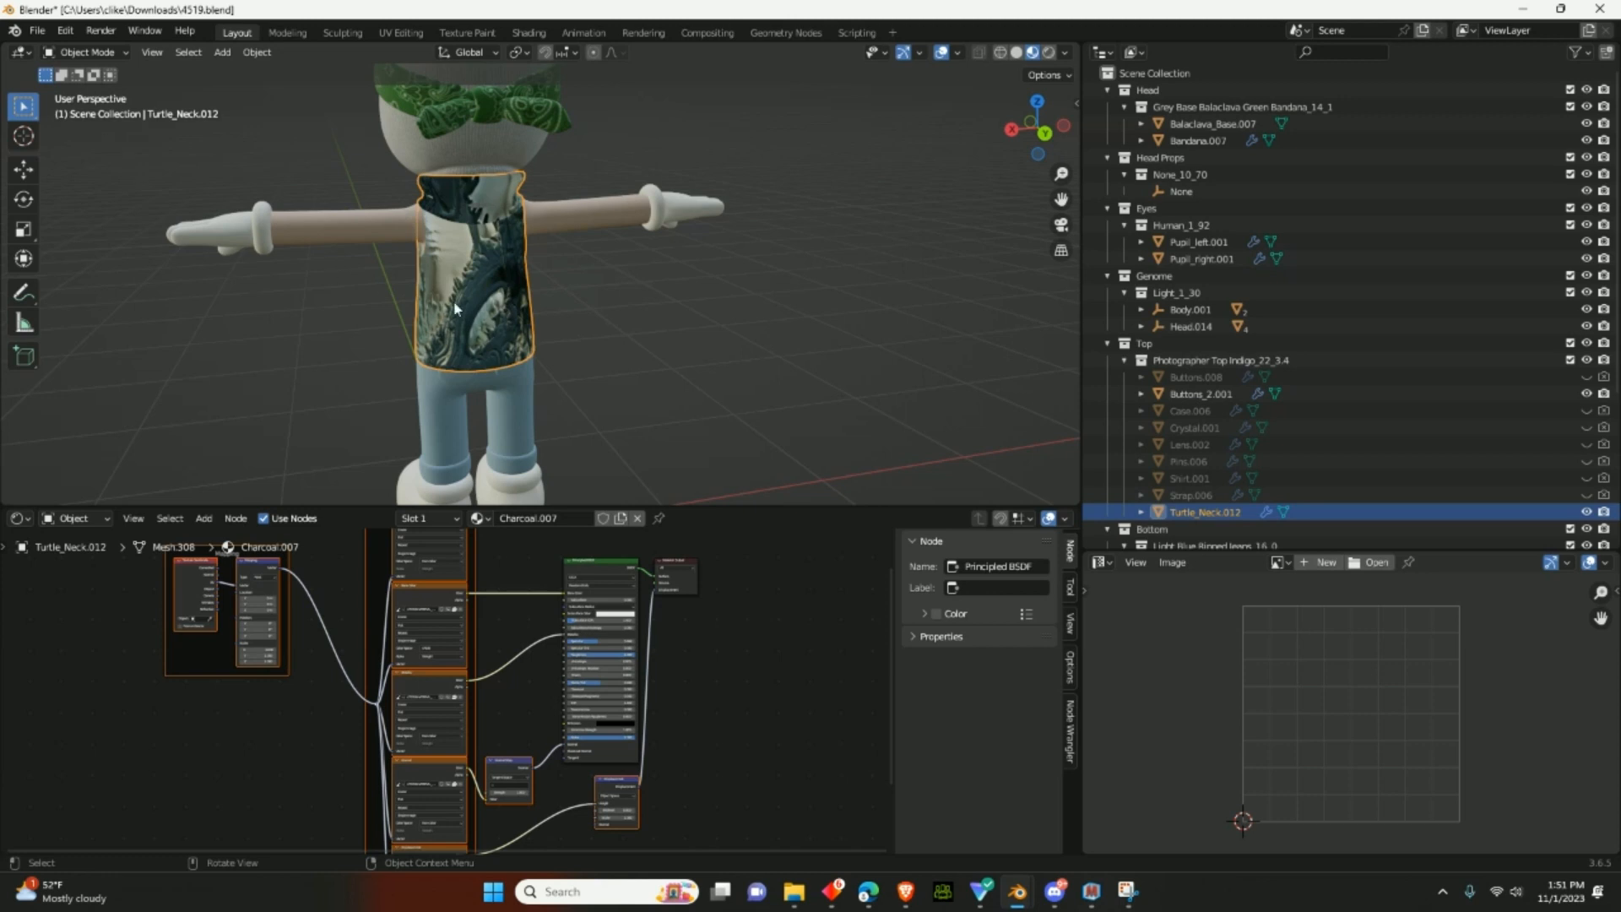
- Put the turtleneck in Edit Mode with its whole mesh selected, and enlarge the UV Editor and node editor areas
key("Tab")
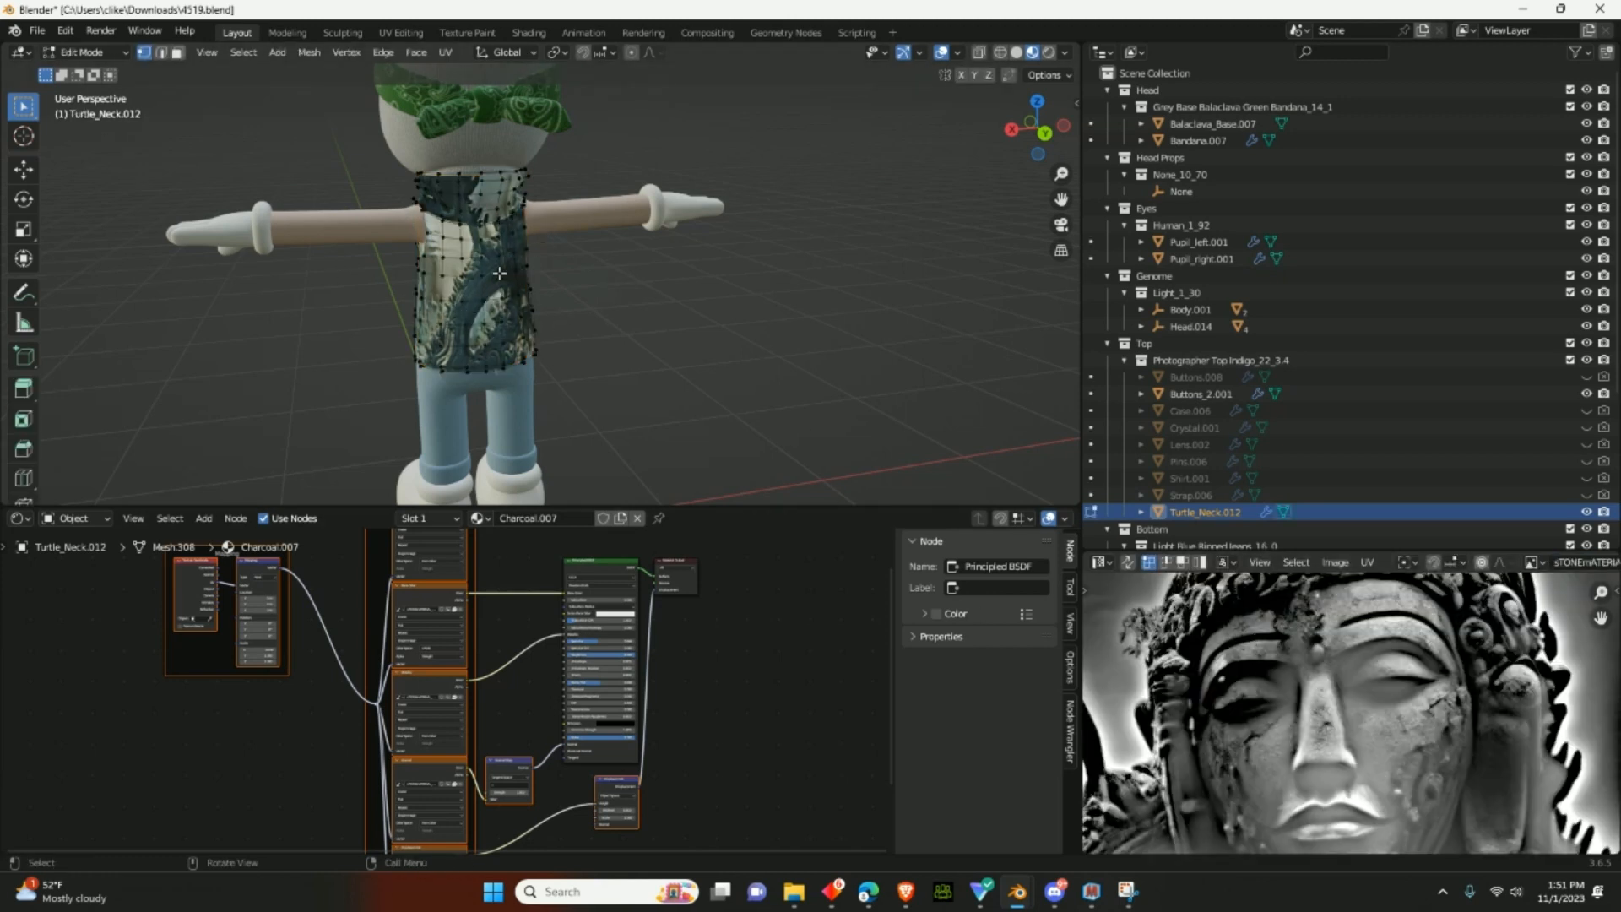
key("a")
scroll(540, 322, "down", 4)
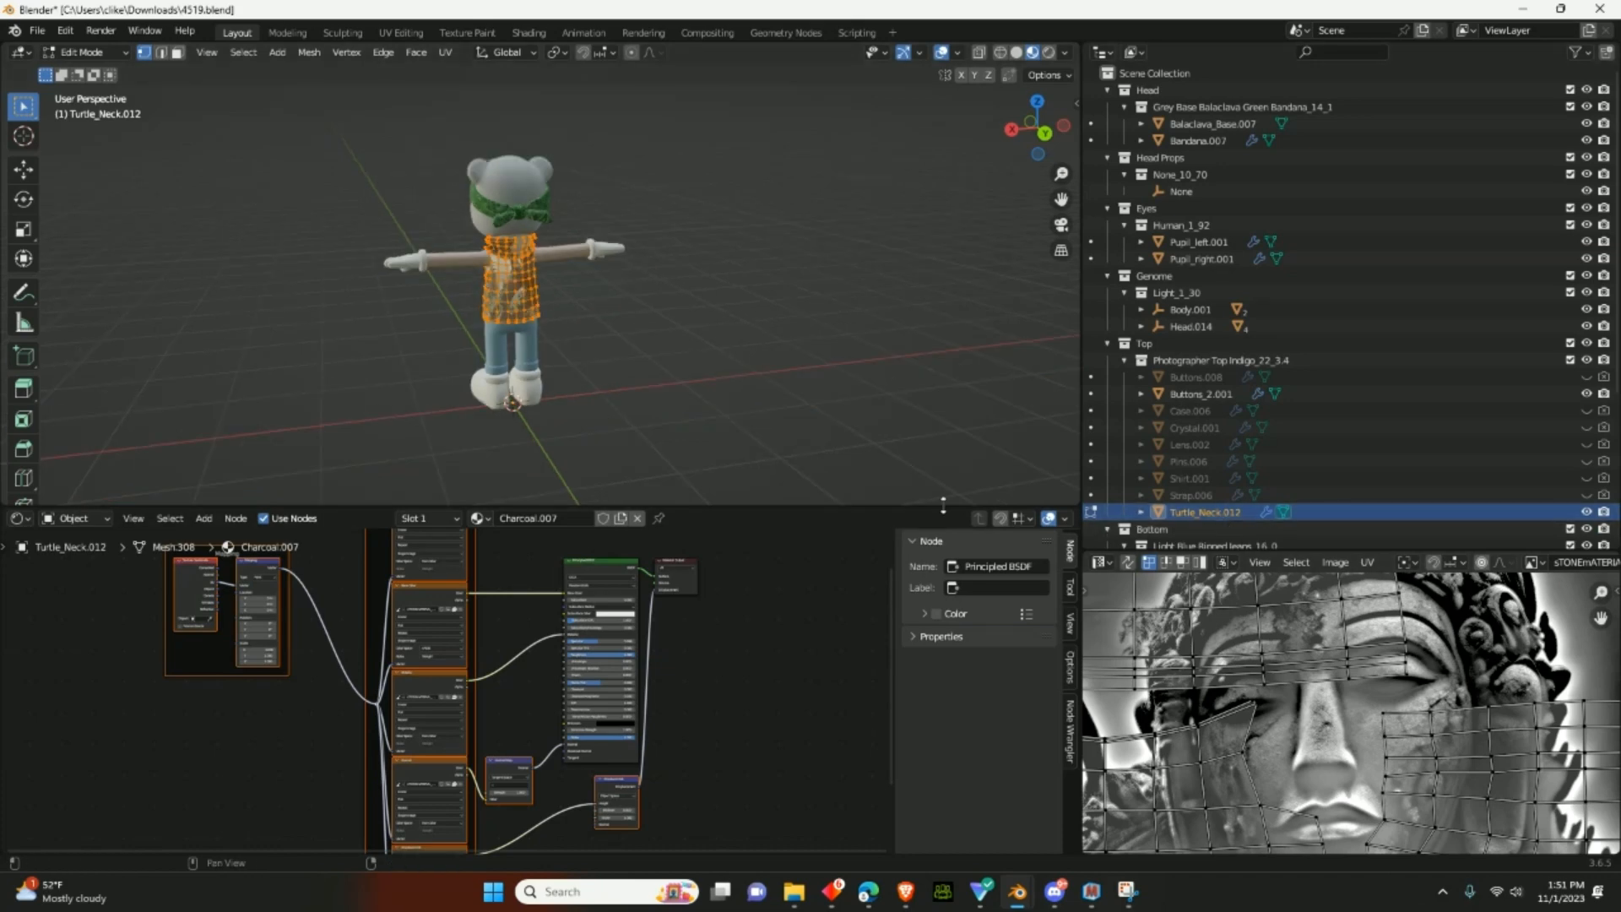
left_click_drag(940, 508, 905, 418)
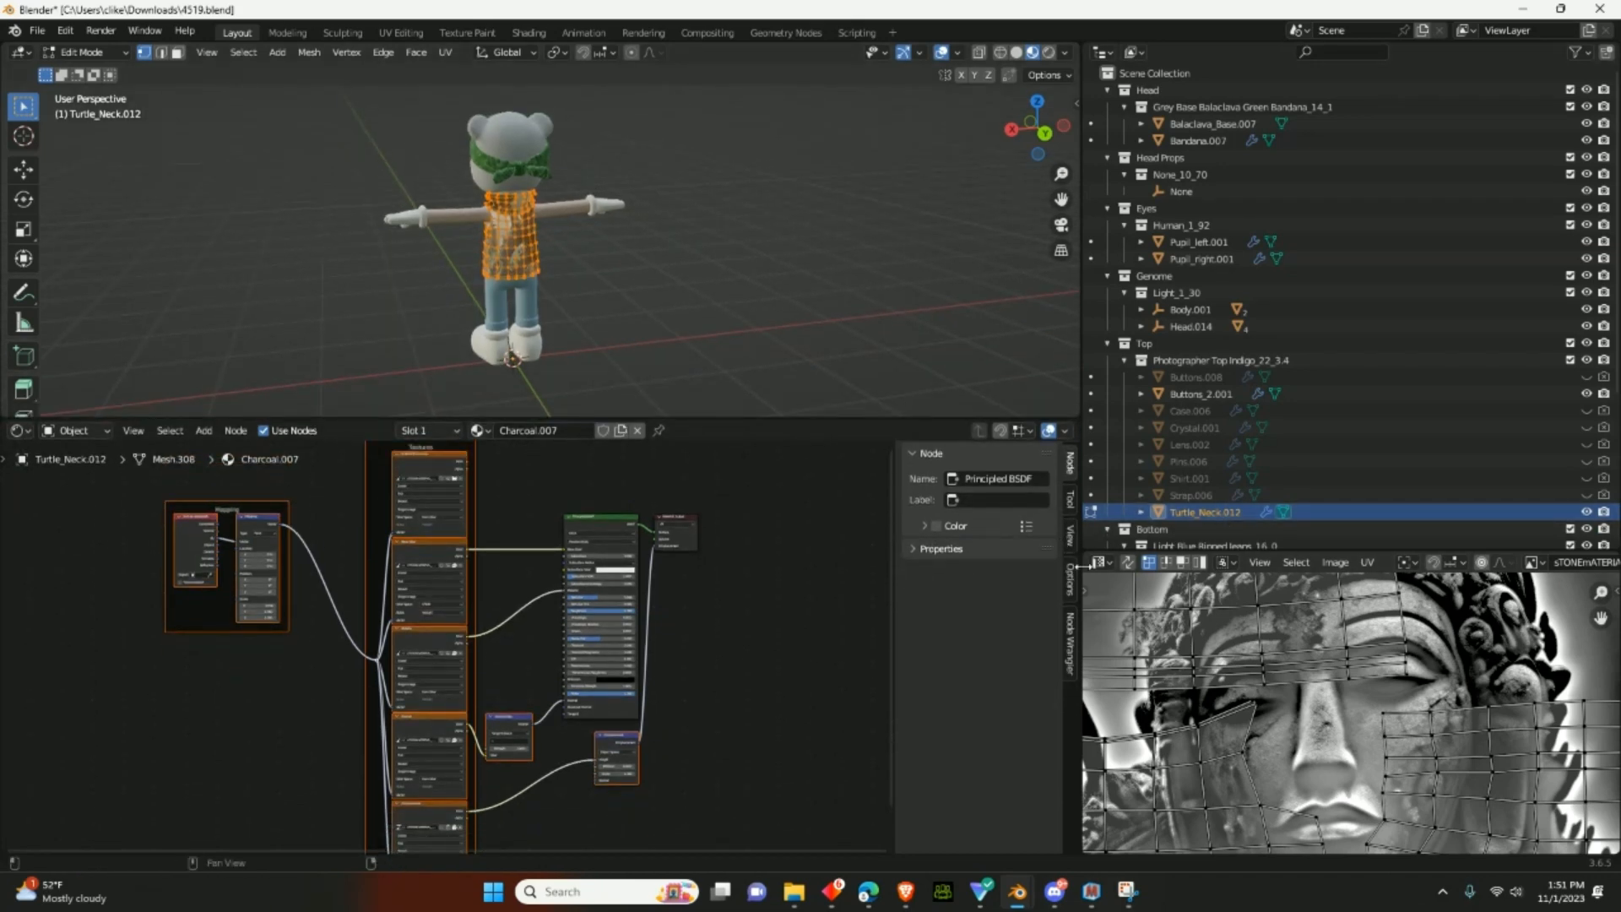
left_click_drag(1081, 567, 803, 567)
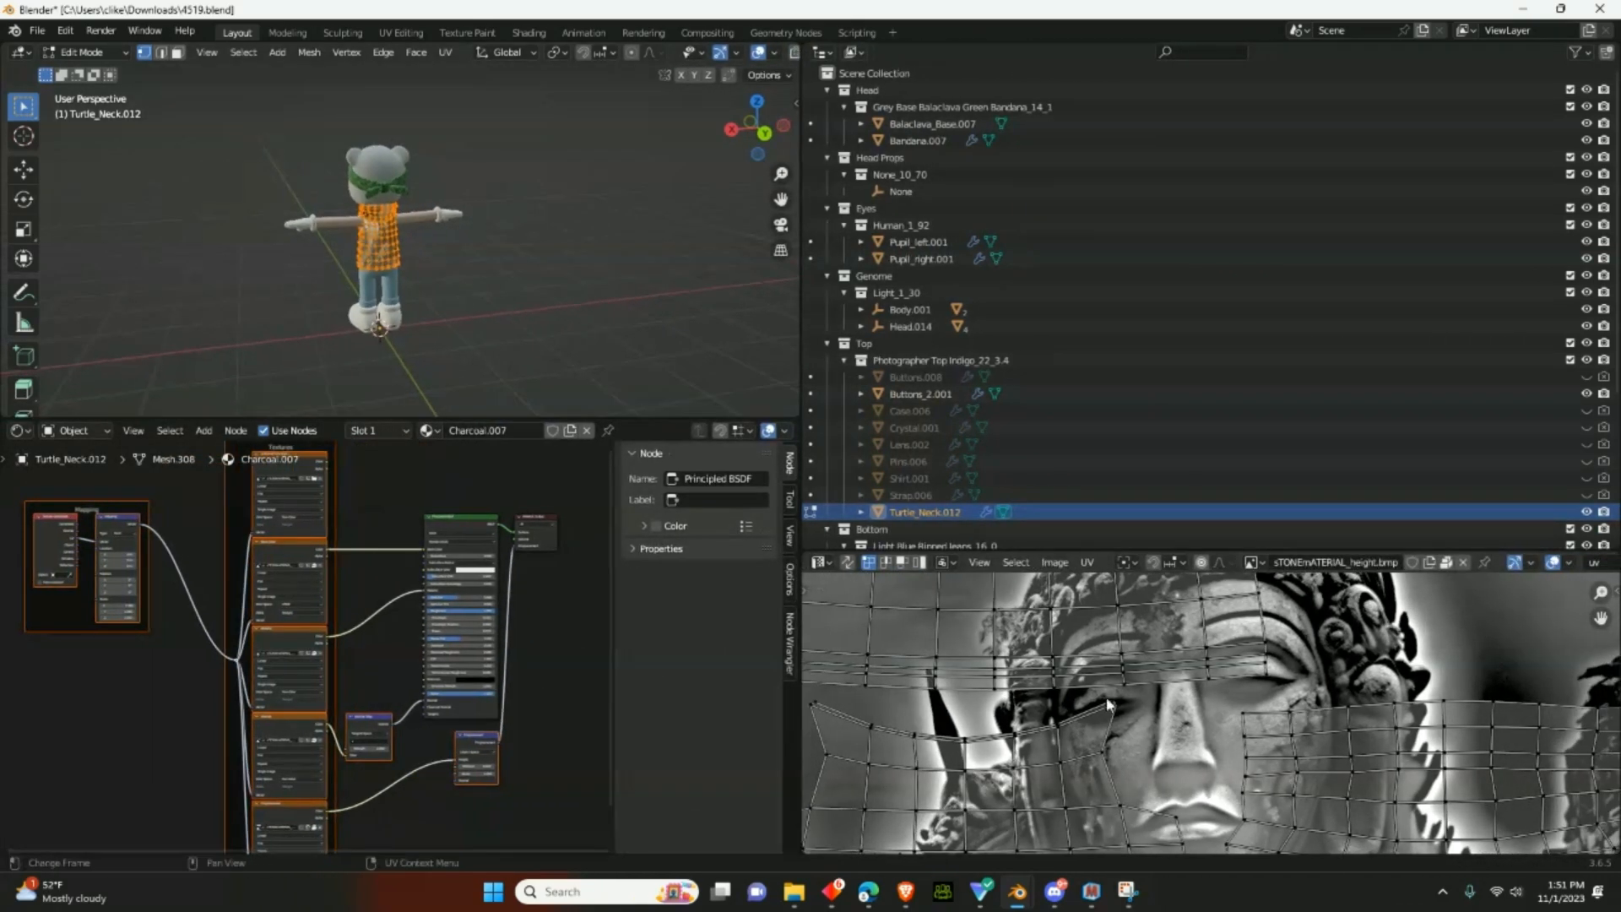
- Select all of the turtleneck's UVs in the UV Editor and frame them together with the stone height image
scroll(1140, 705, "down", 4)
middle_click_drag(1139, 705, 1098, 661)
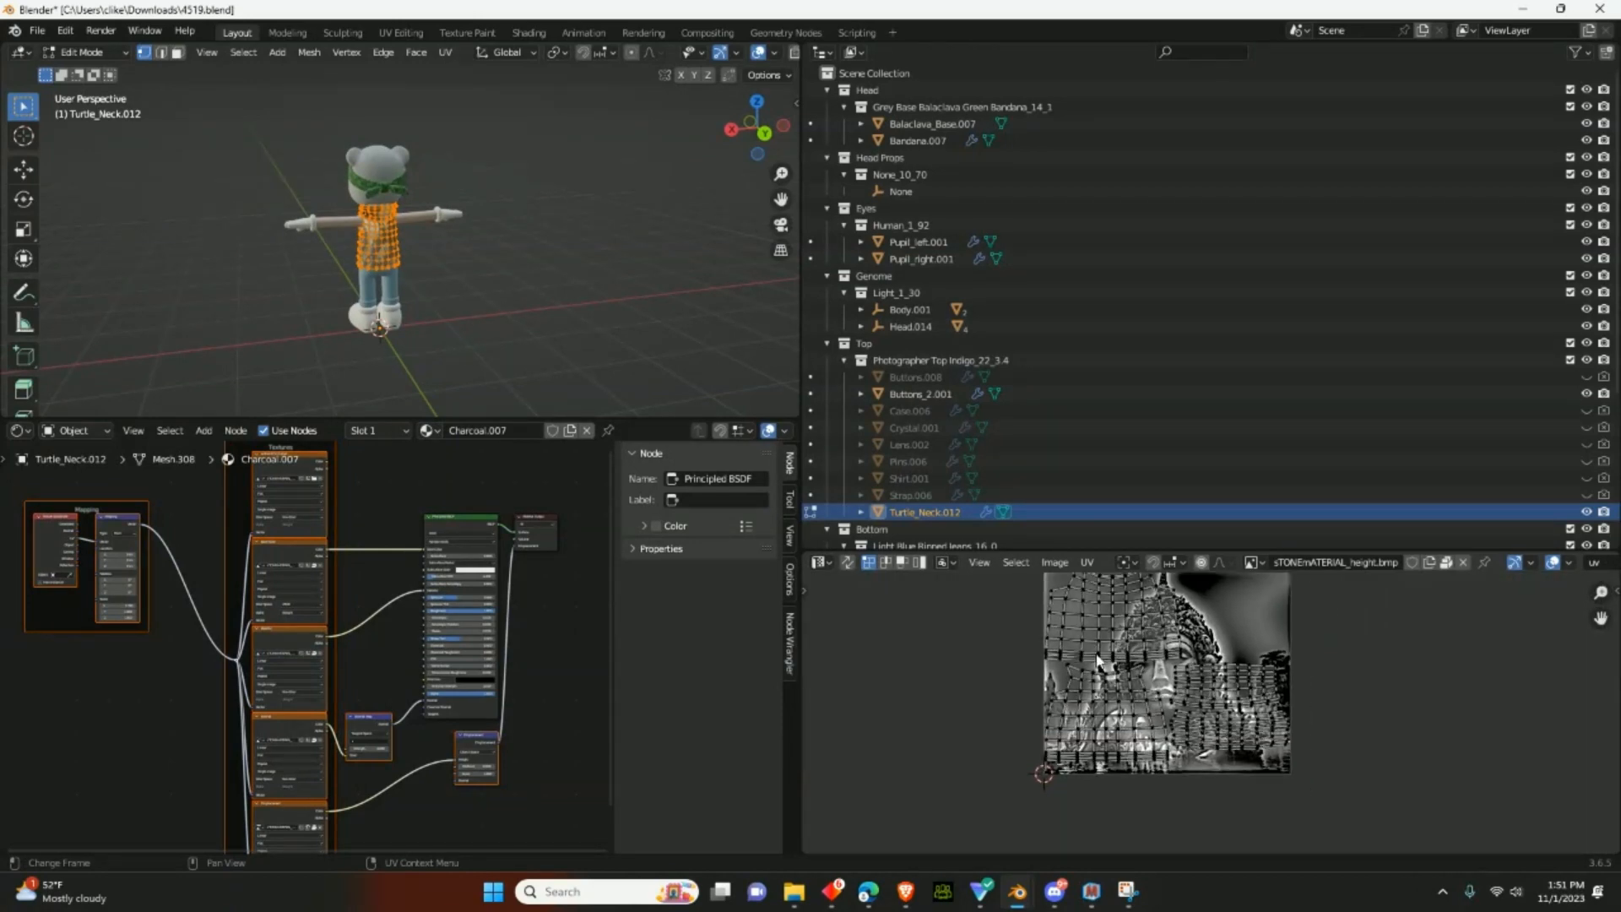
key("a")
scroll(1142, 675, "up", 3)
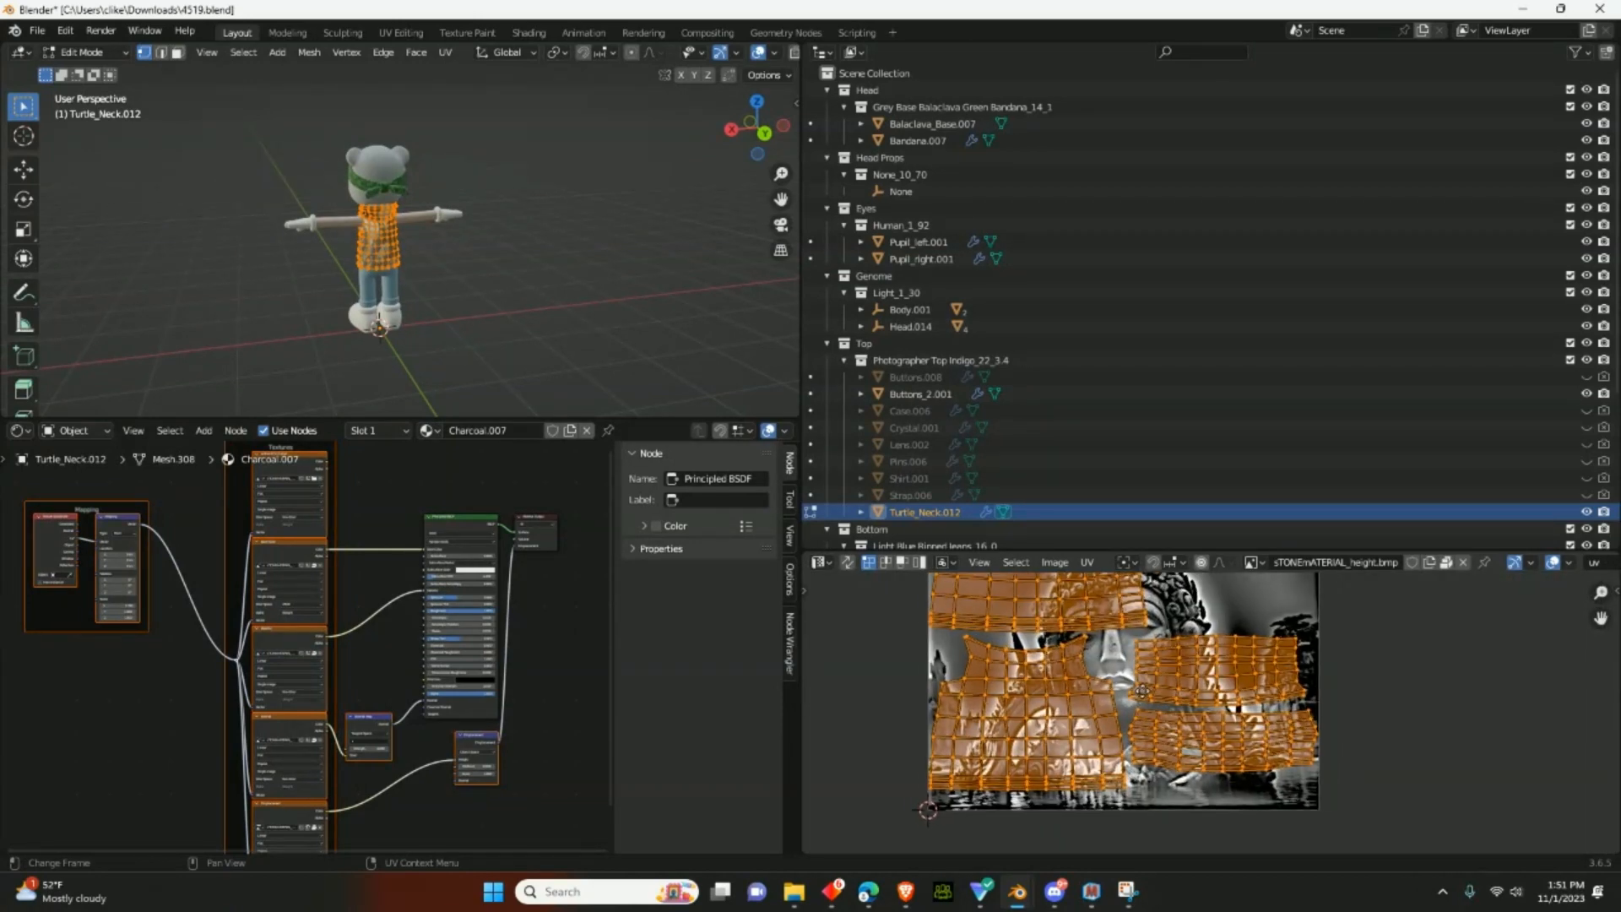
middle_click_drag(1005, 692, 986, 688)
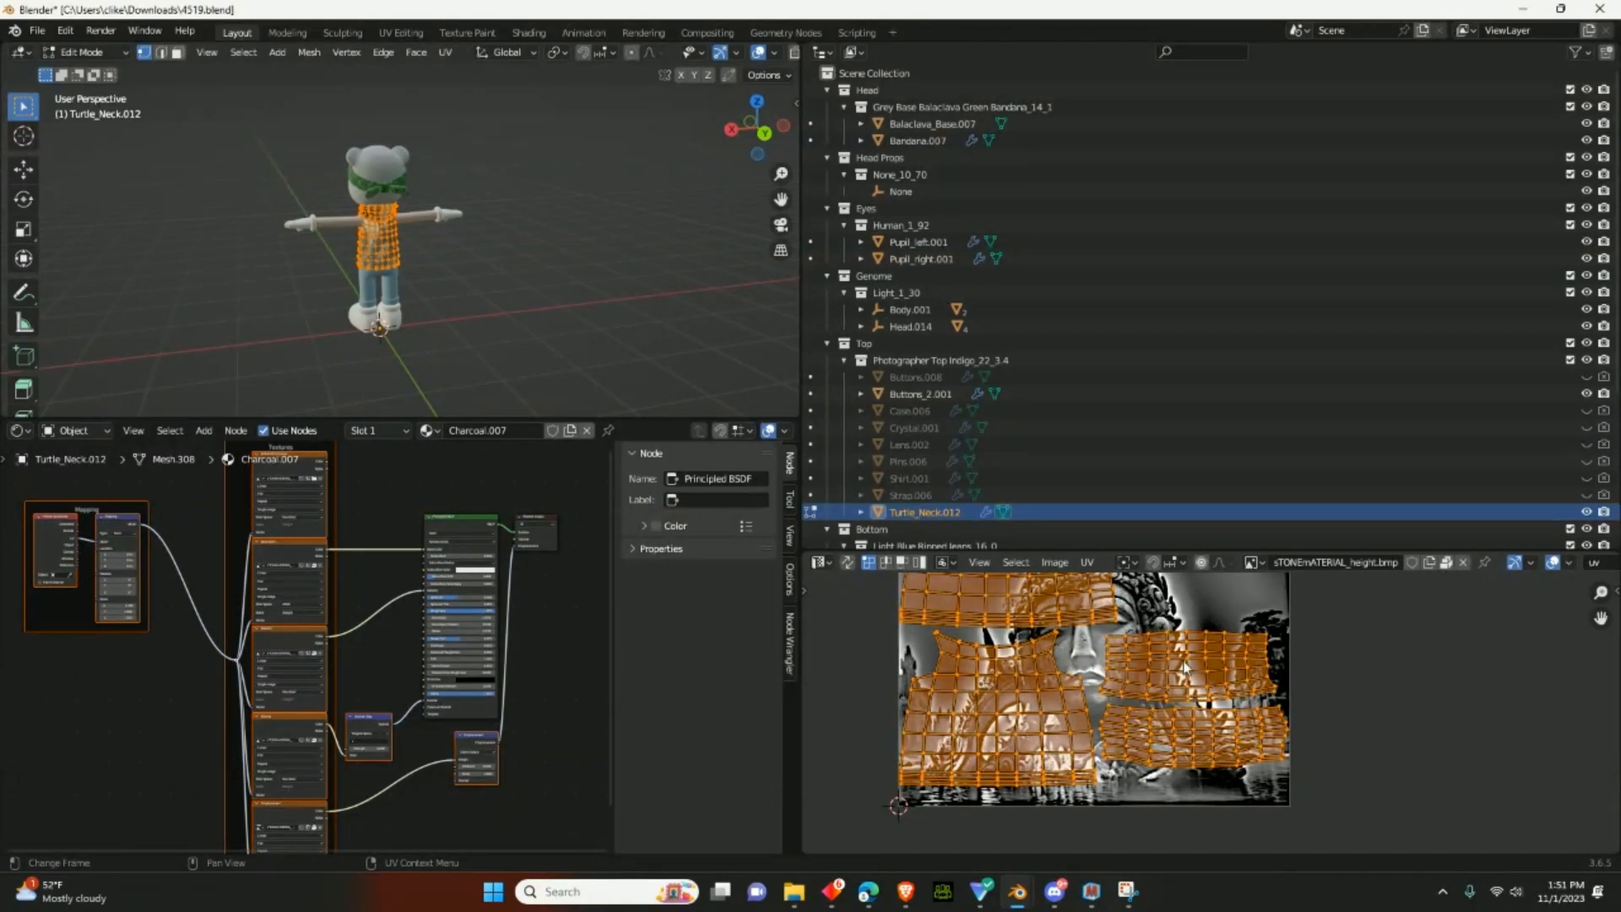
middle_click_drag(1206, 703, 1230, 705)
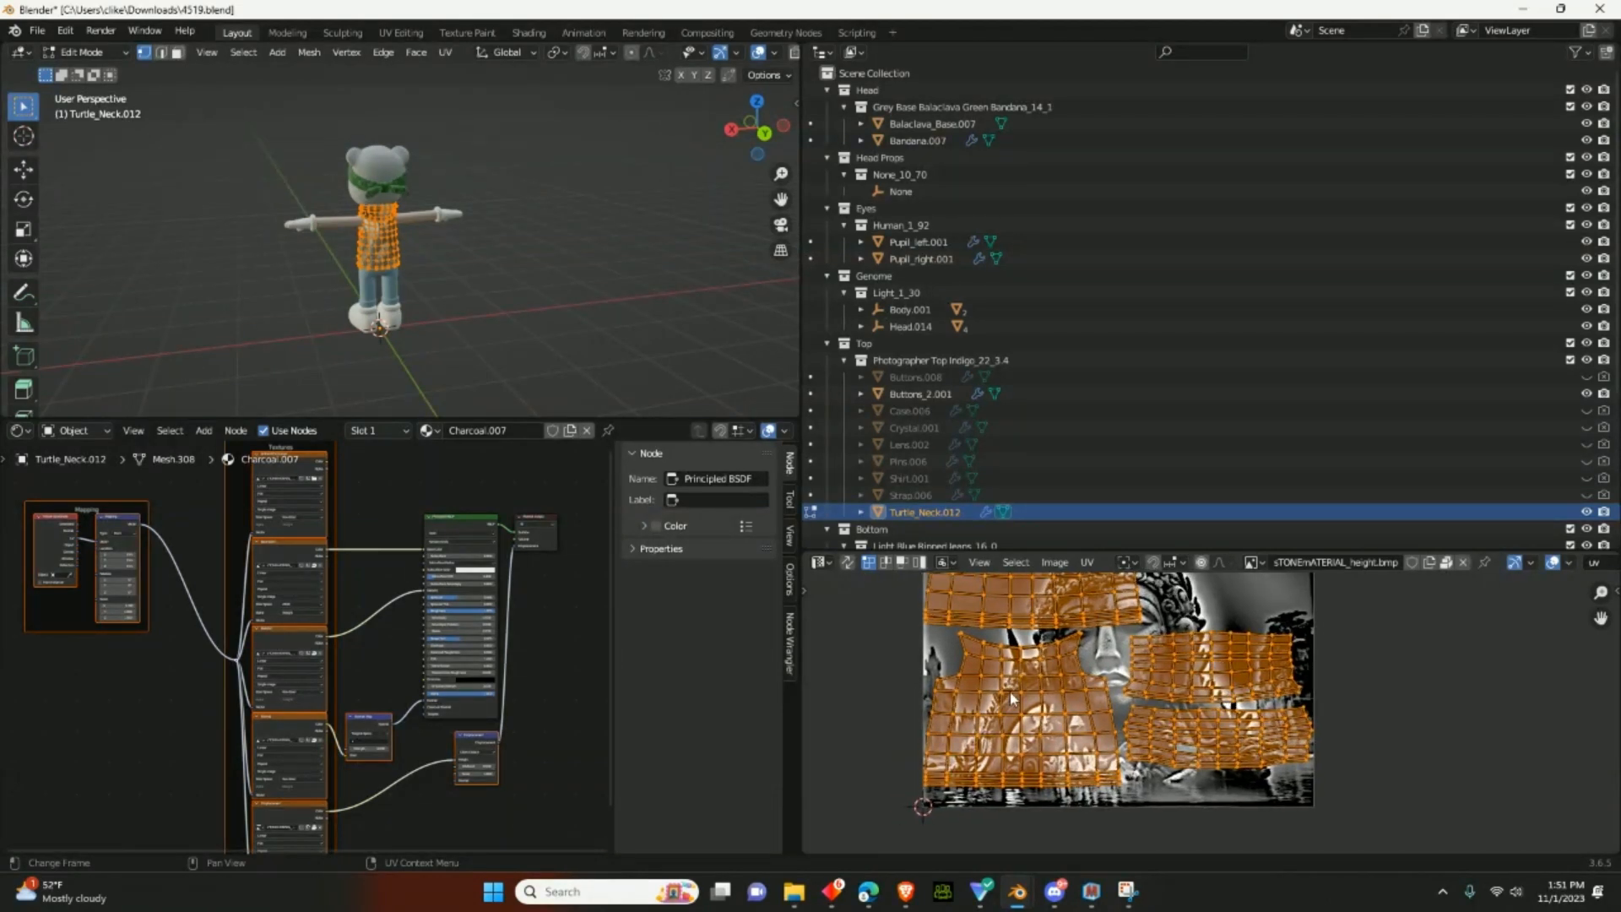
scroll(1044, 672, "down", 1)
middle_click_drag(1042, 667, 1047, 699)
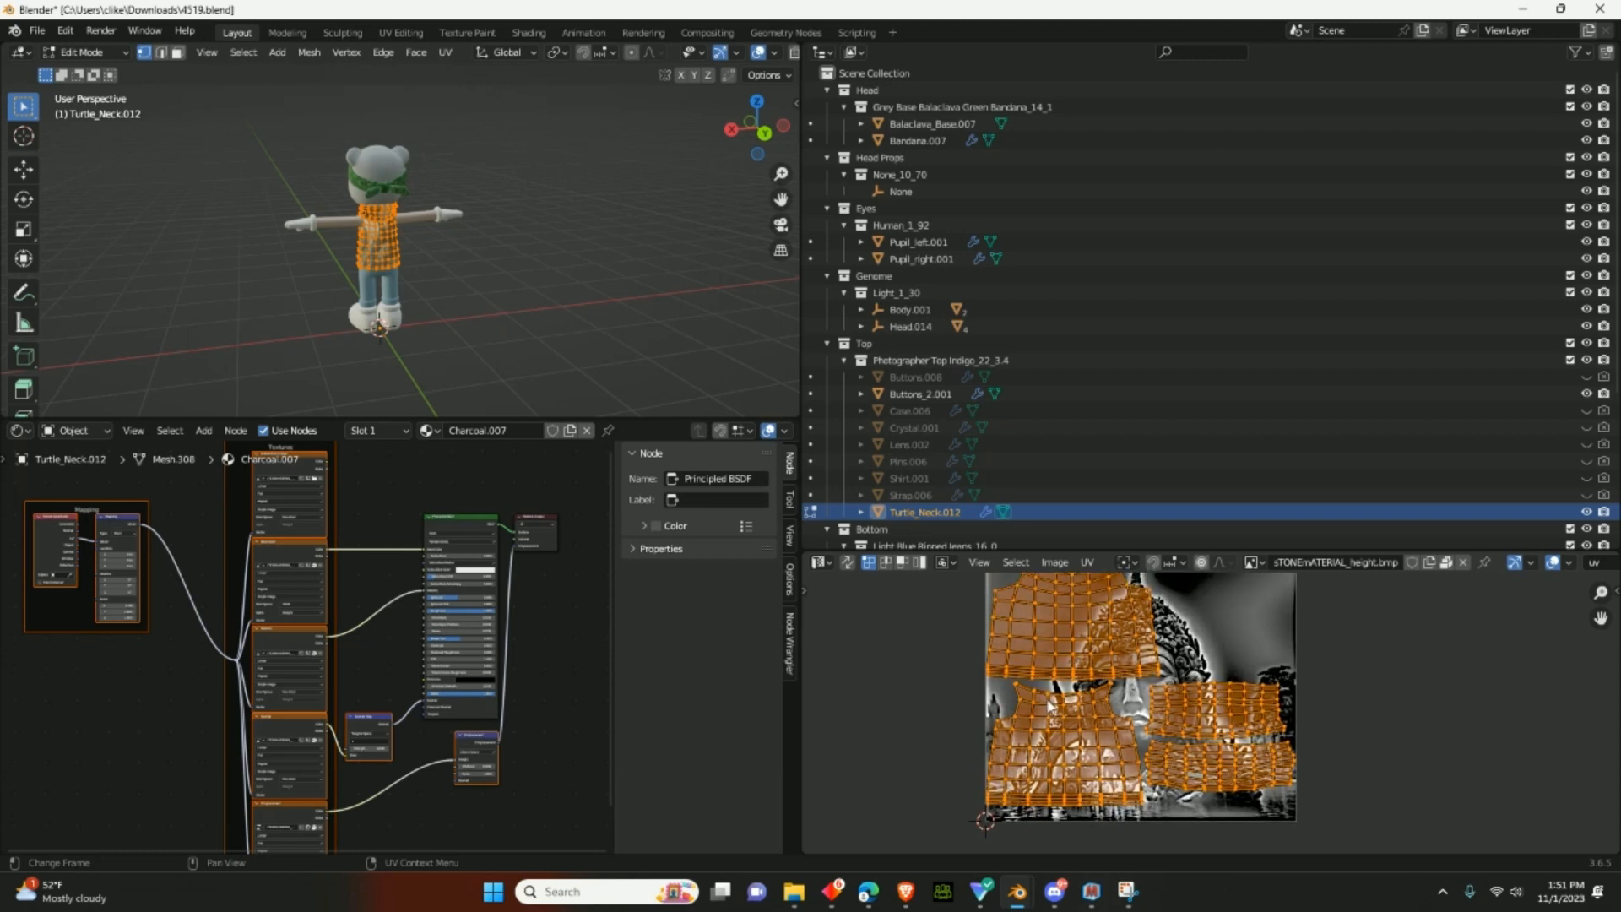
scroll(467, 278, "up", 2)
- Hide the 3D viewport overlays so the turtleneck's texture shows without the selected mesh wires, and view the garment up close
middle_click_drag(467, 278, 534, 272)
scroll(543, 319, "up", 4)
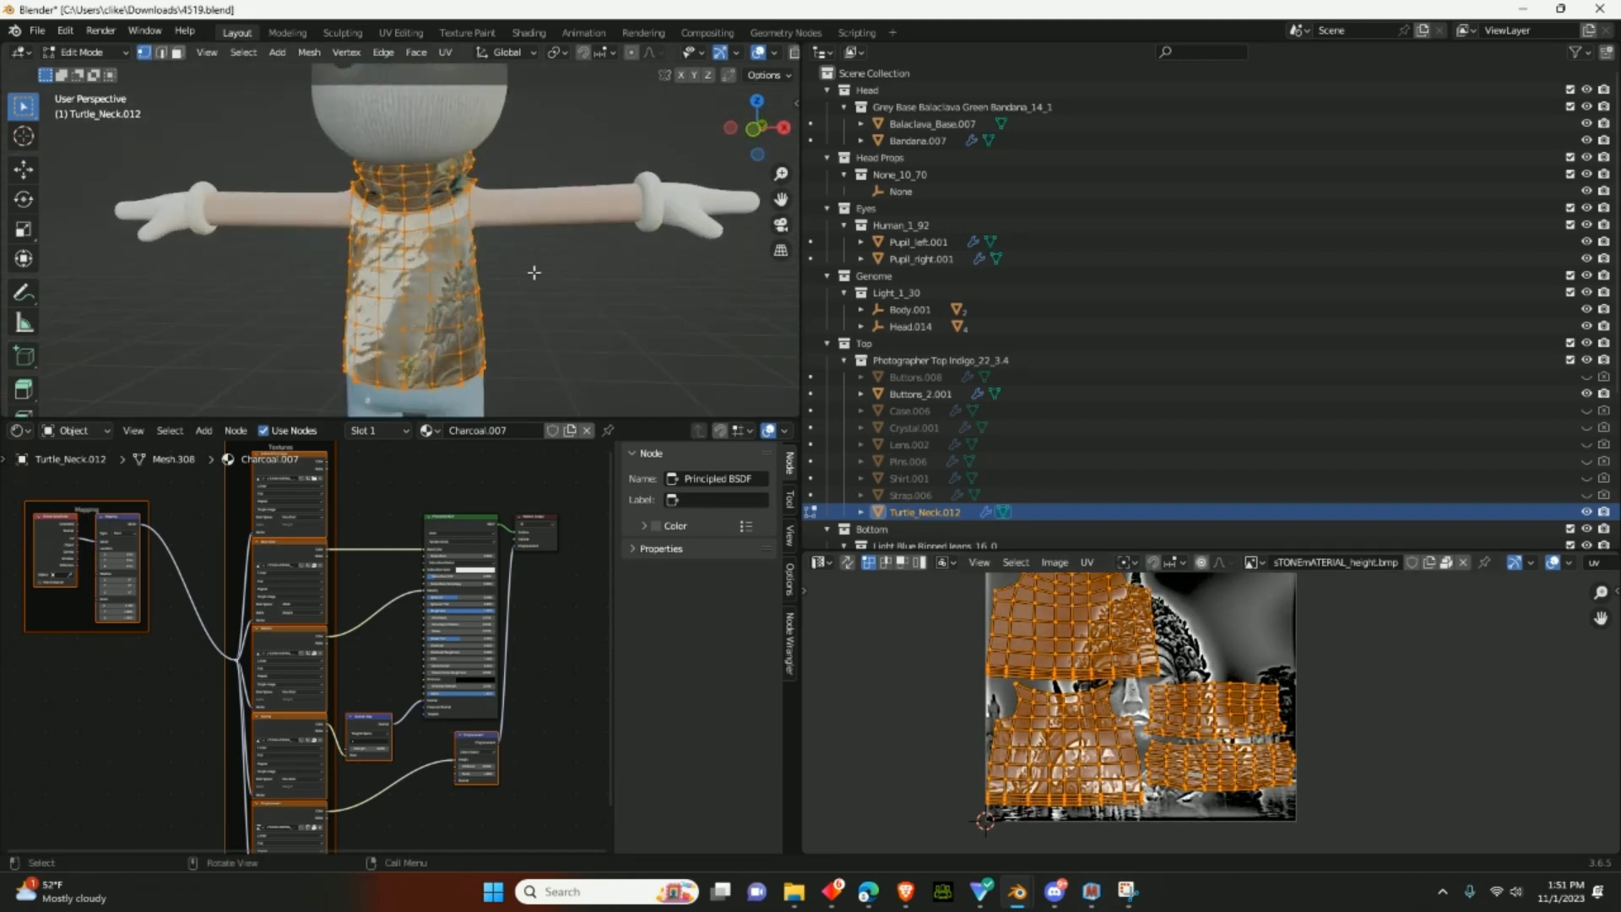
scroll(541, 266, "up", 2)
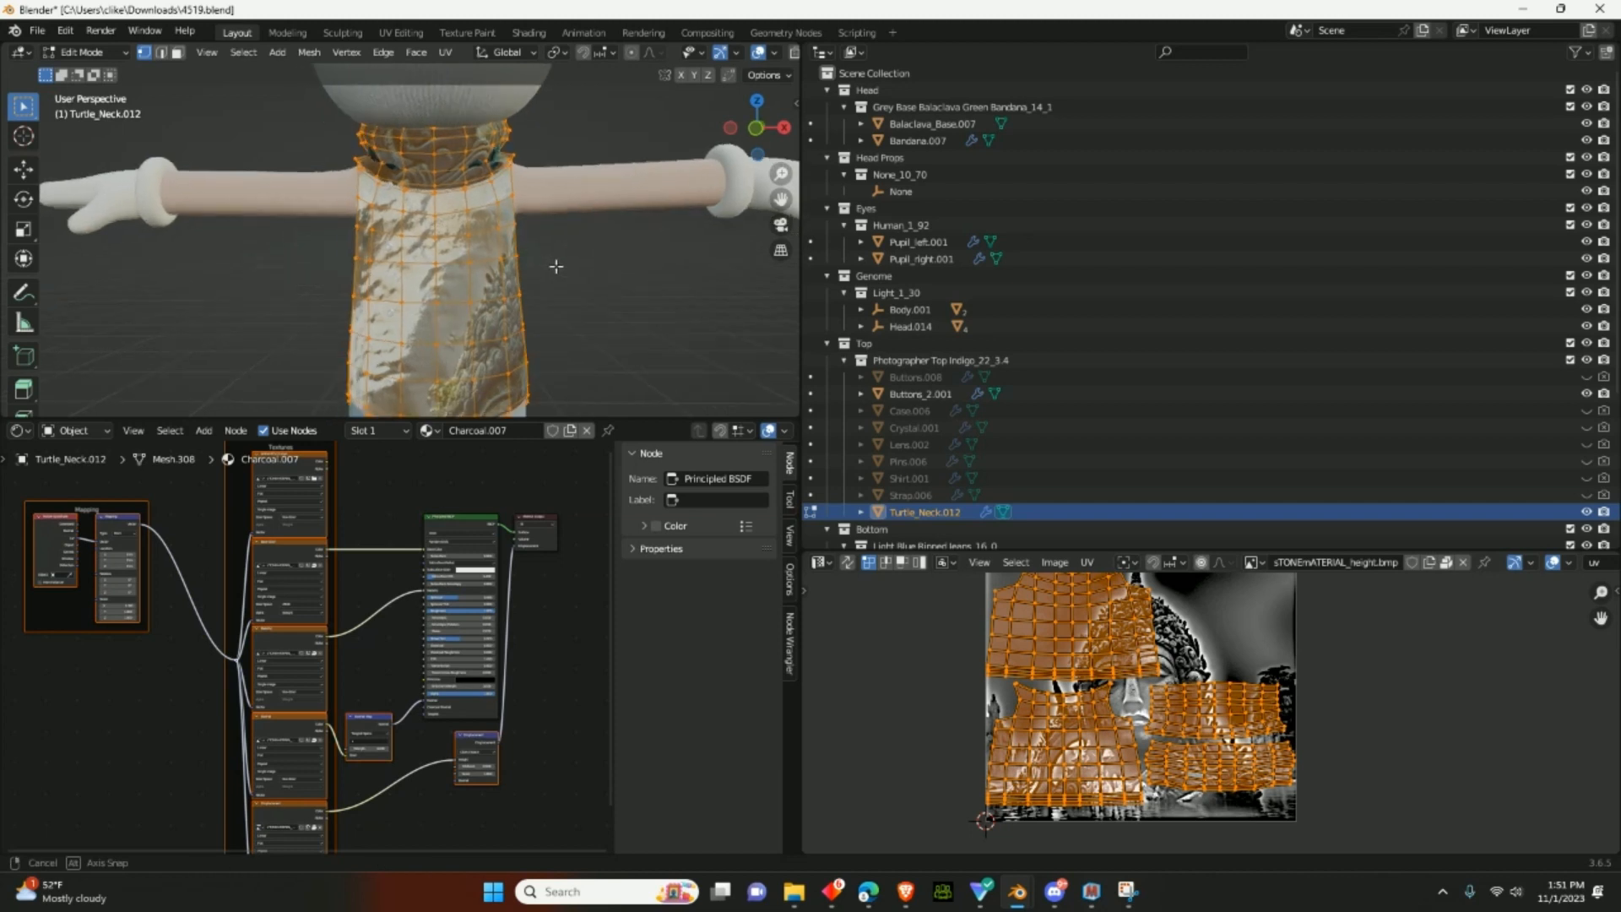
left_click(759, 53)
middle_click_drag(693, 226, 625, 333)
scroll(574, 336, "up", 2)
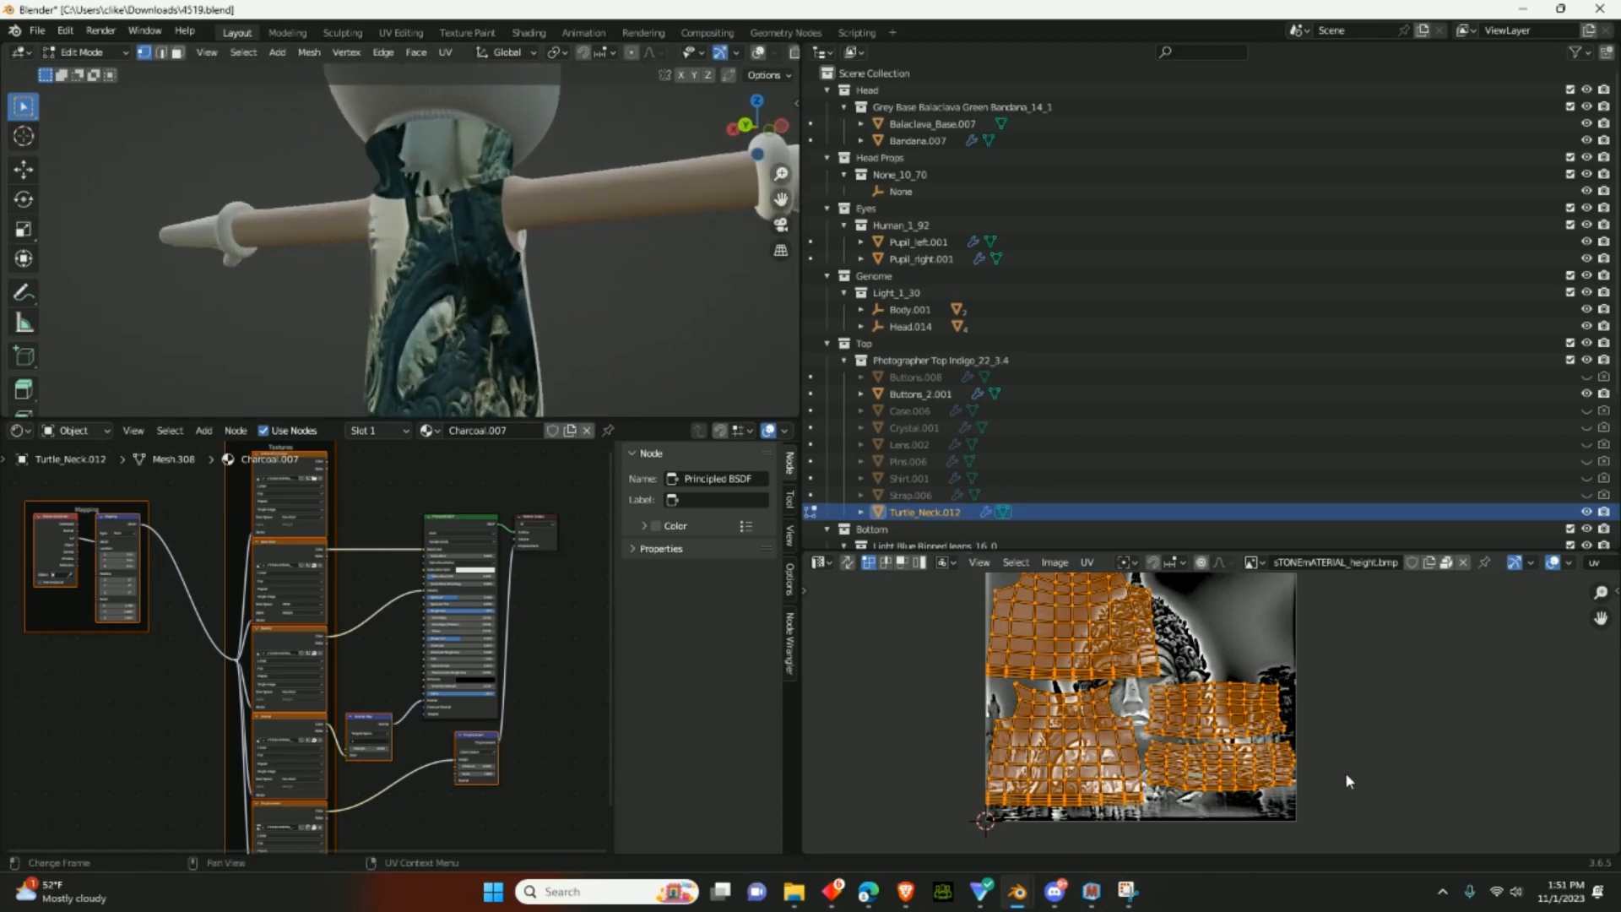
- Shift all the turtleneck UVs and scale them up several times so the statue image repeats, checking the result on the garment
key("g")
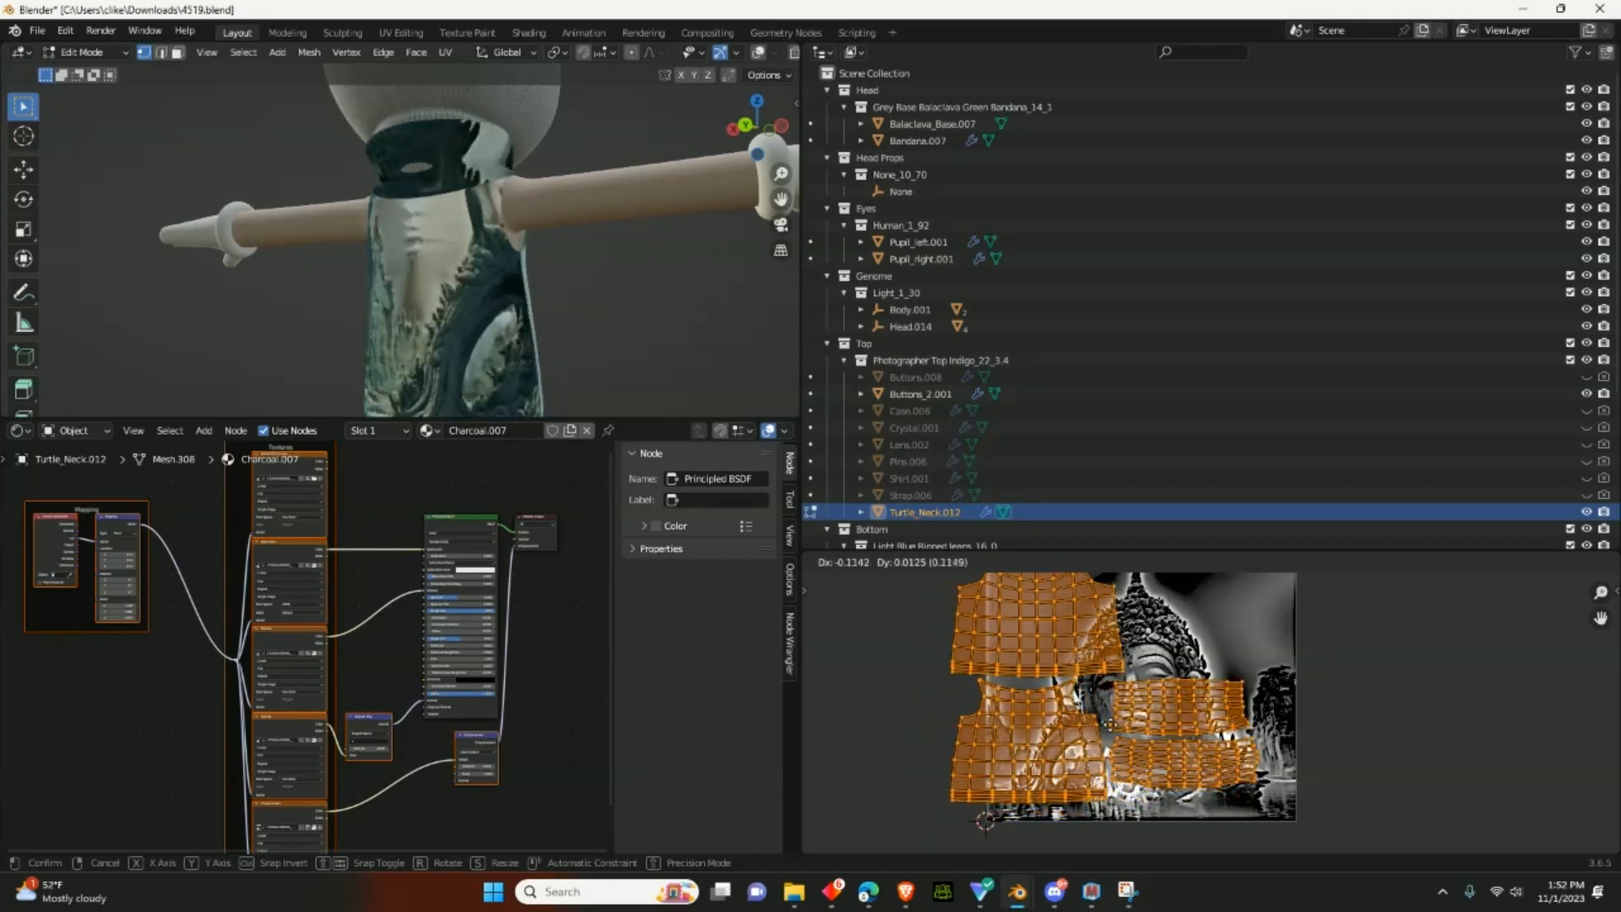
left_click(1144, 726)
key("s")
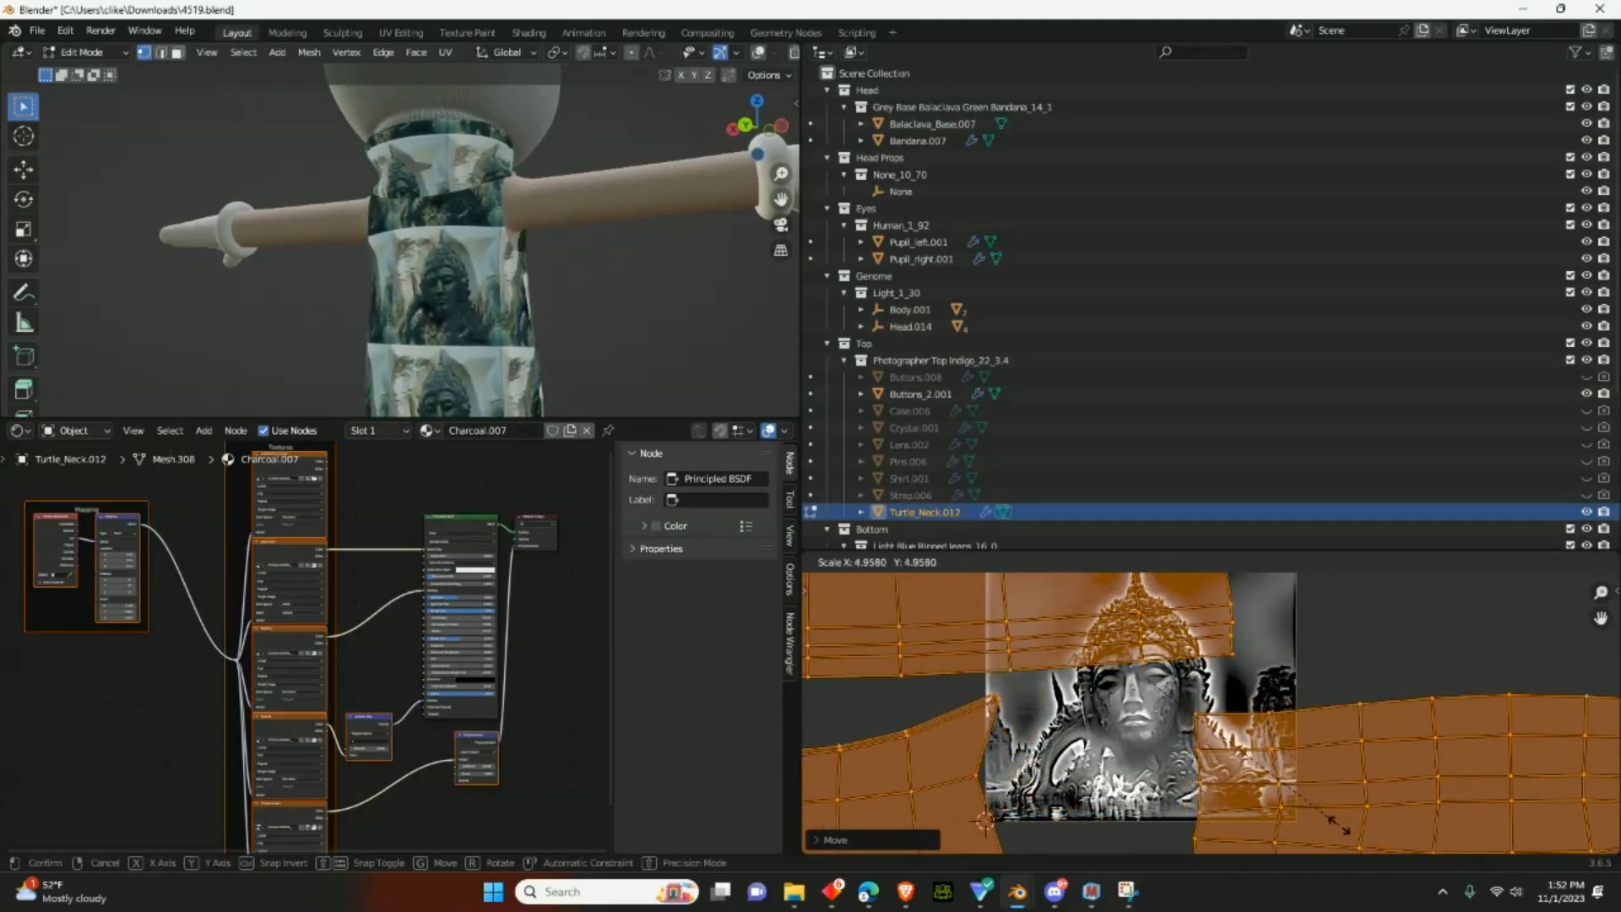
left_click(1272, 785)
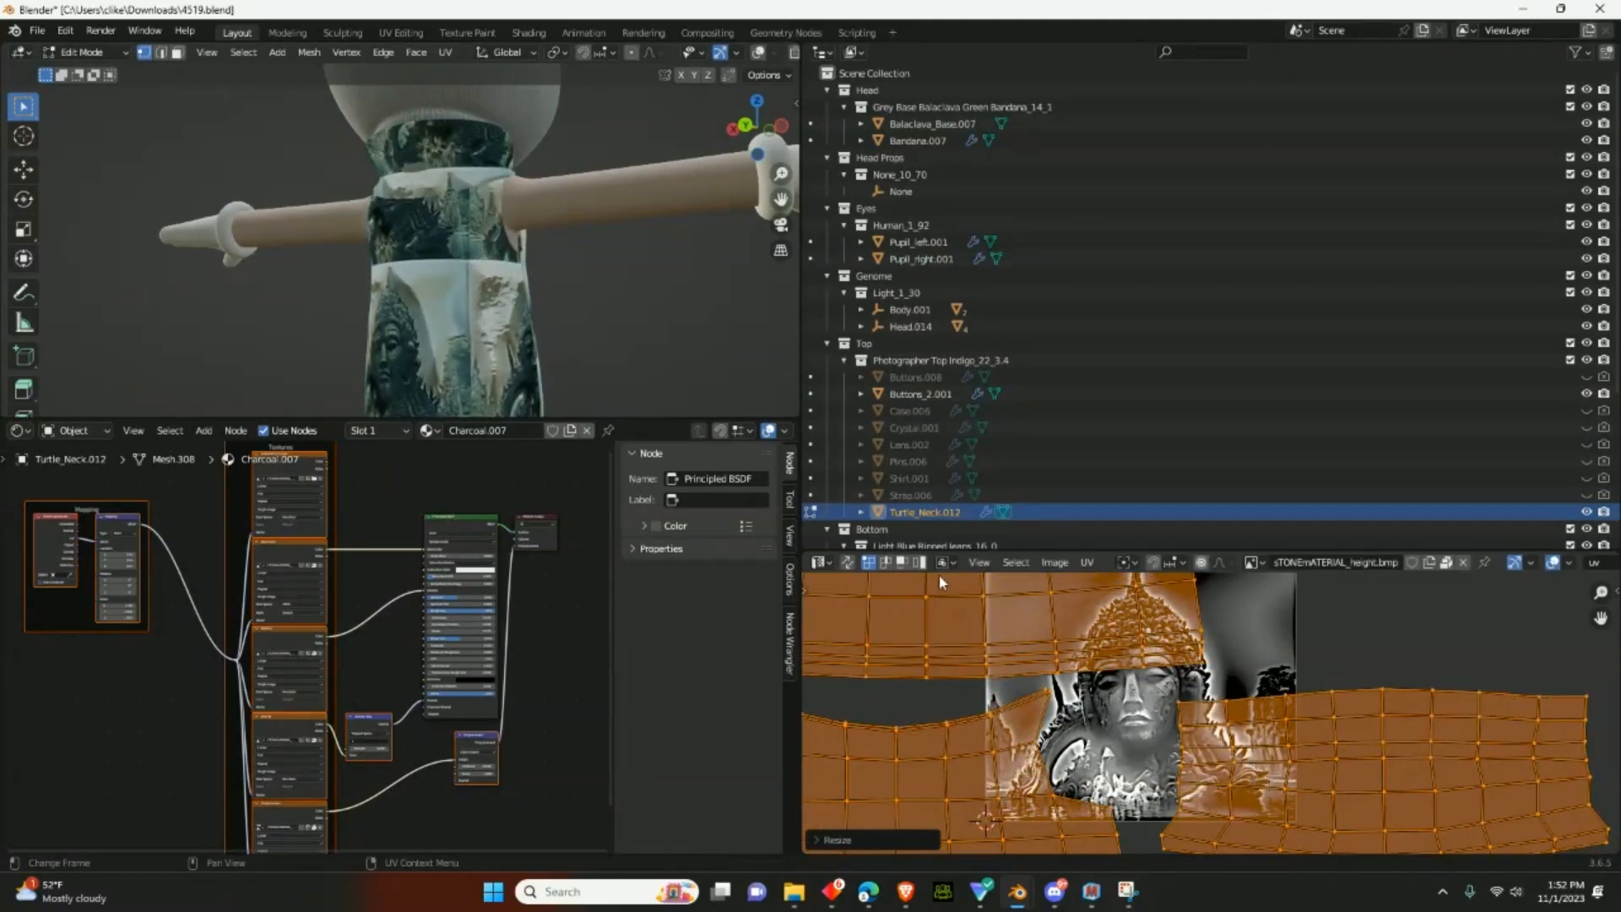
middle_click_drag(692, 337, 563, 348)
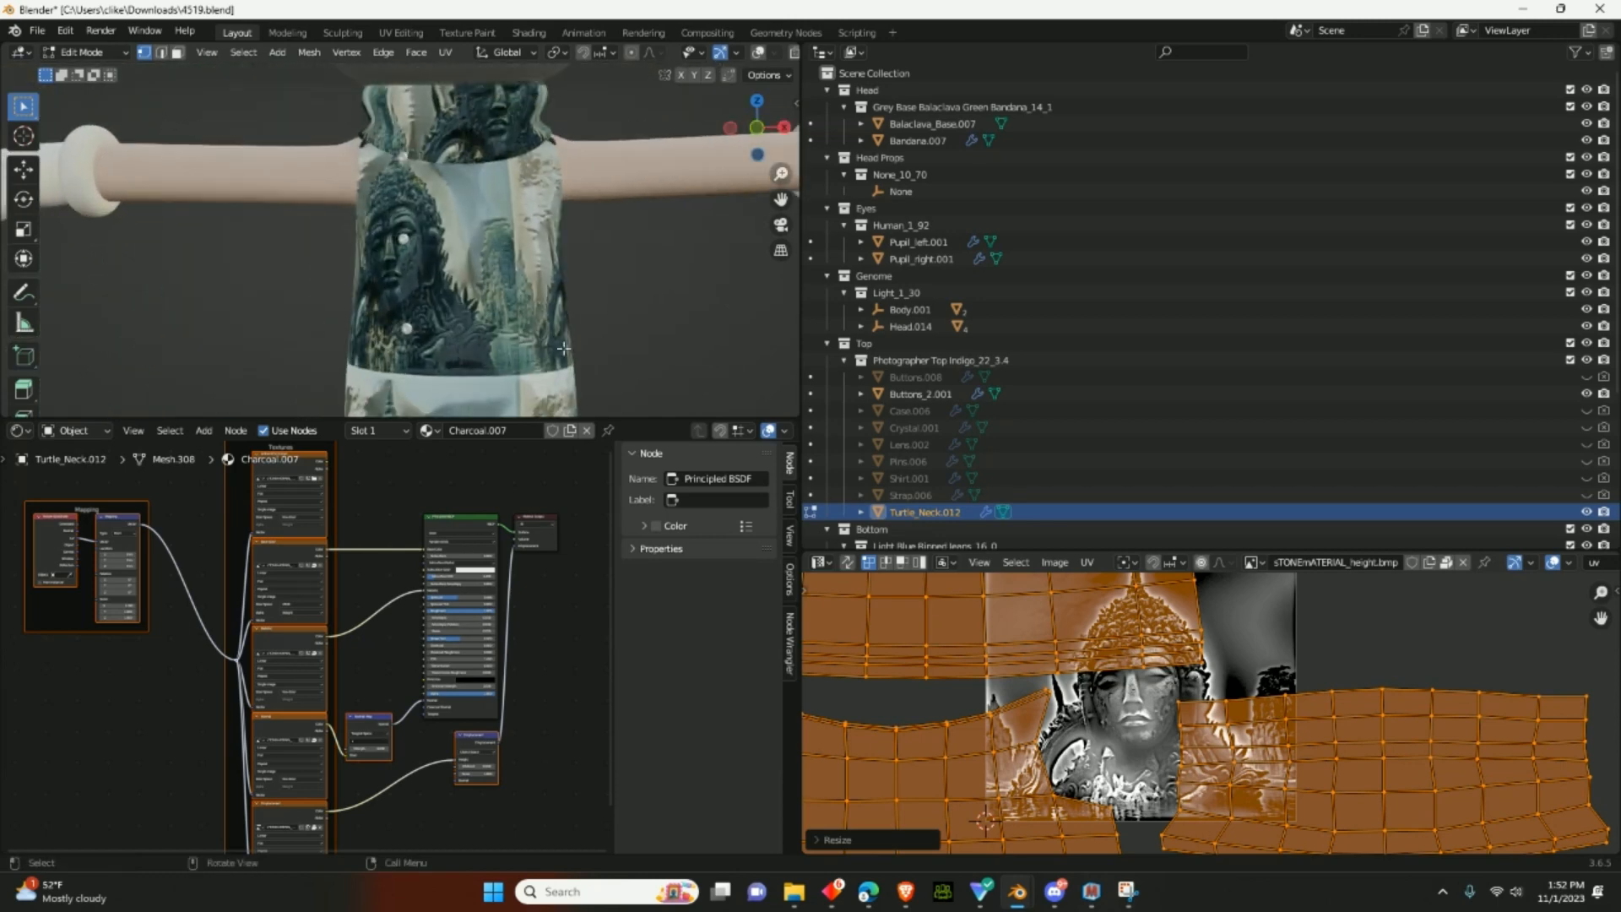
scroll(563, 348, "up", 6)
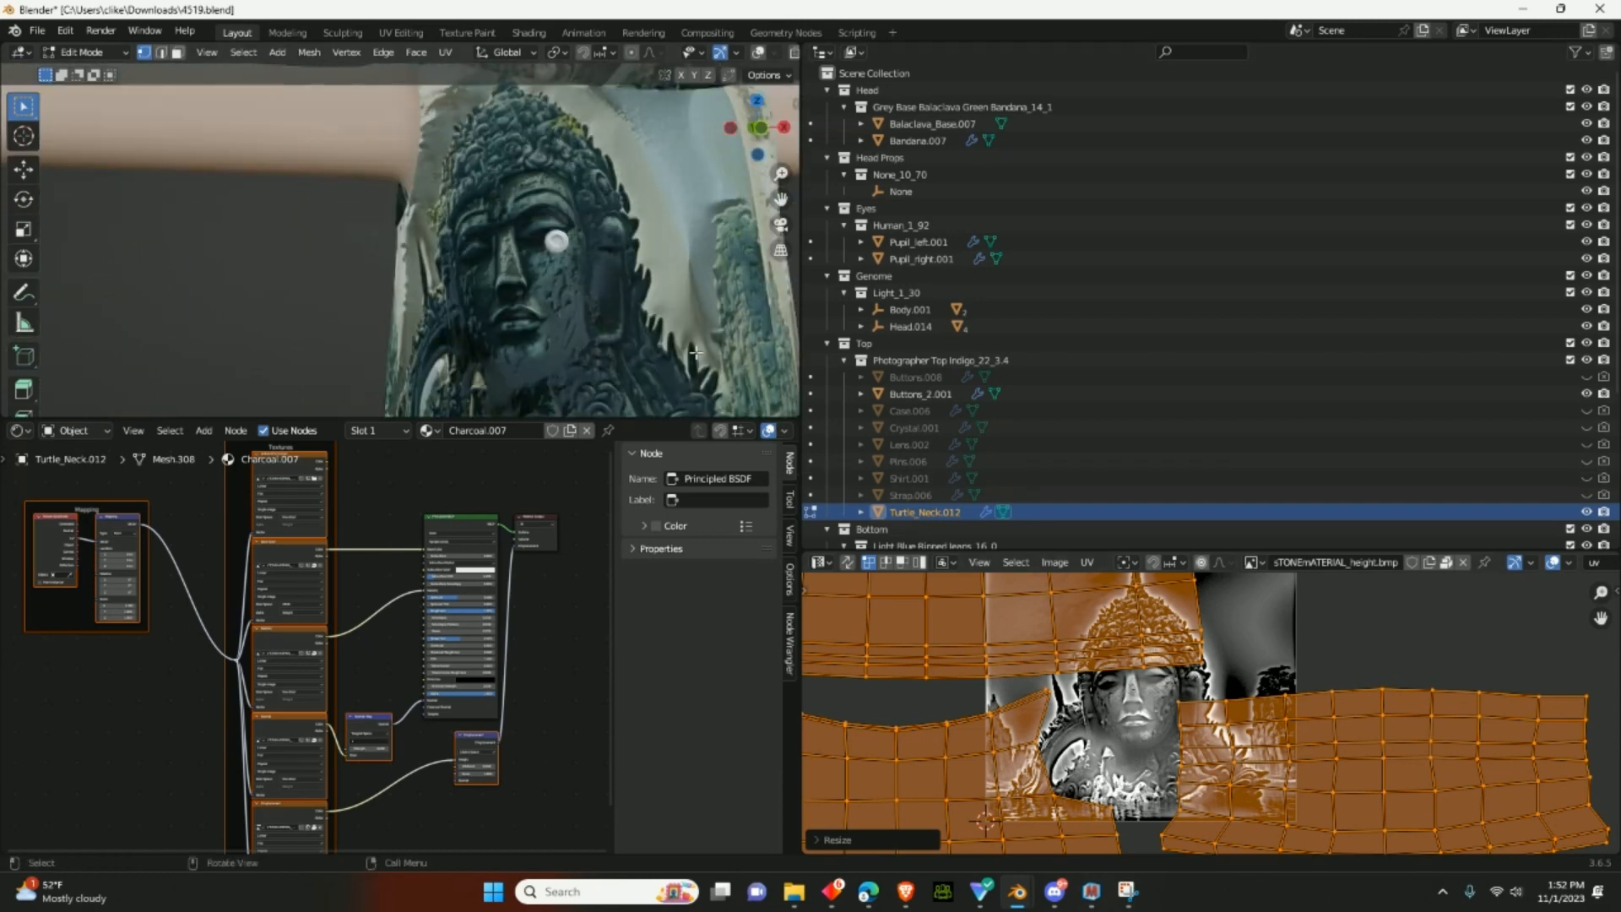
middle_click_drag(694, 351, 563, 309)
scroll(565, 310, "down", 2)
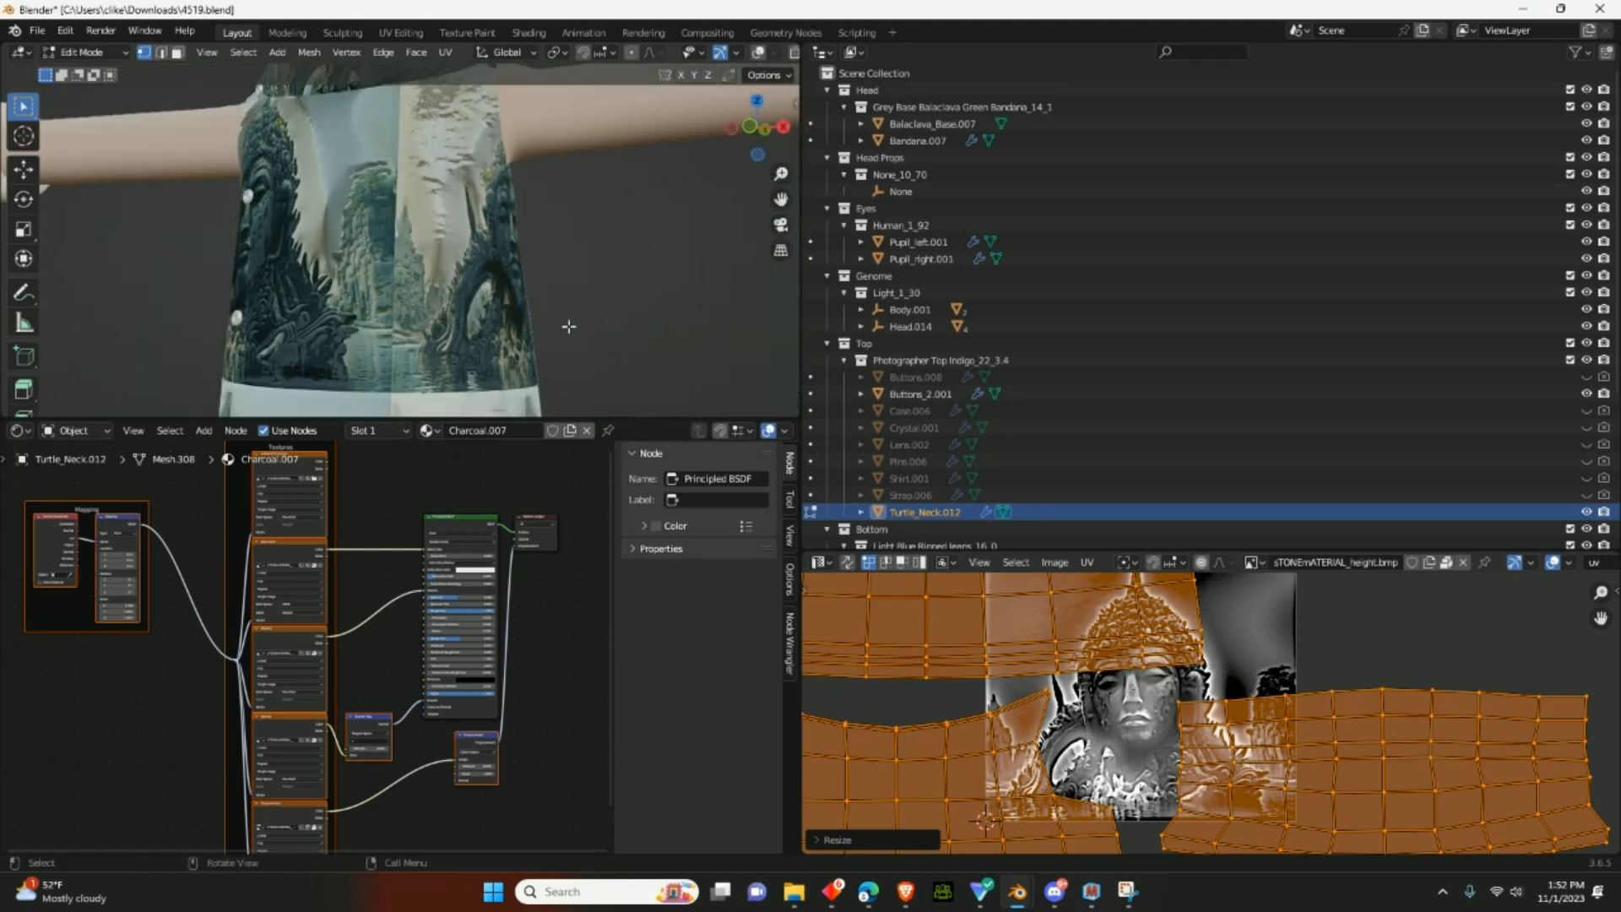
scroll(327, 522, "up", 1)
- Set the Mapping node's location to X 1.7 m and Y 2.2 m to center the statue on the turtleneck's front
middle_click_drag(328, 535, 393, 513)
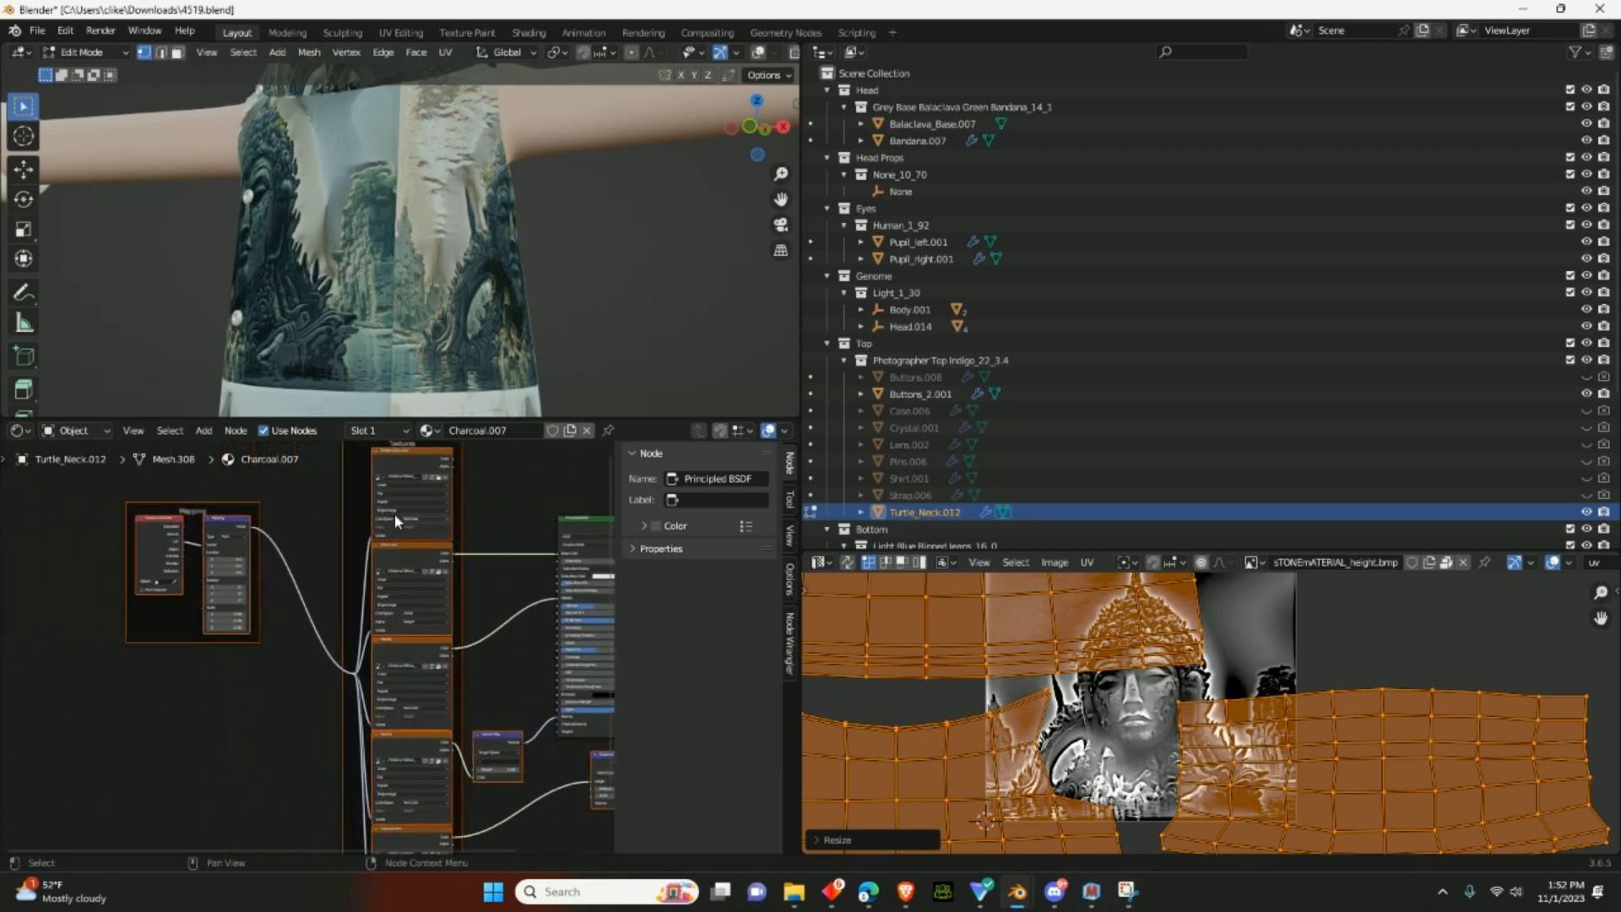
scroll(329, 568, "up", 3)
scroll(355, 658, "up", 3)
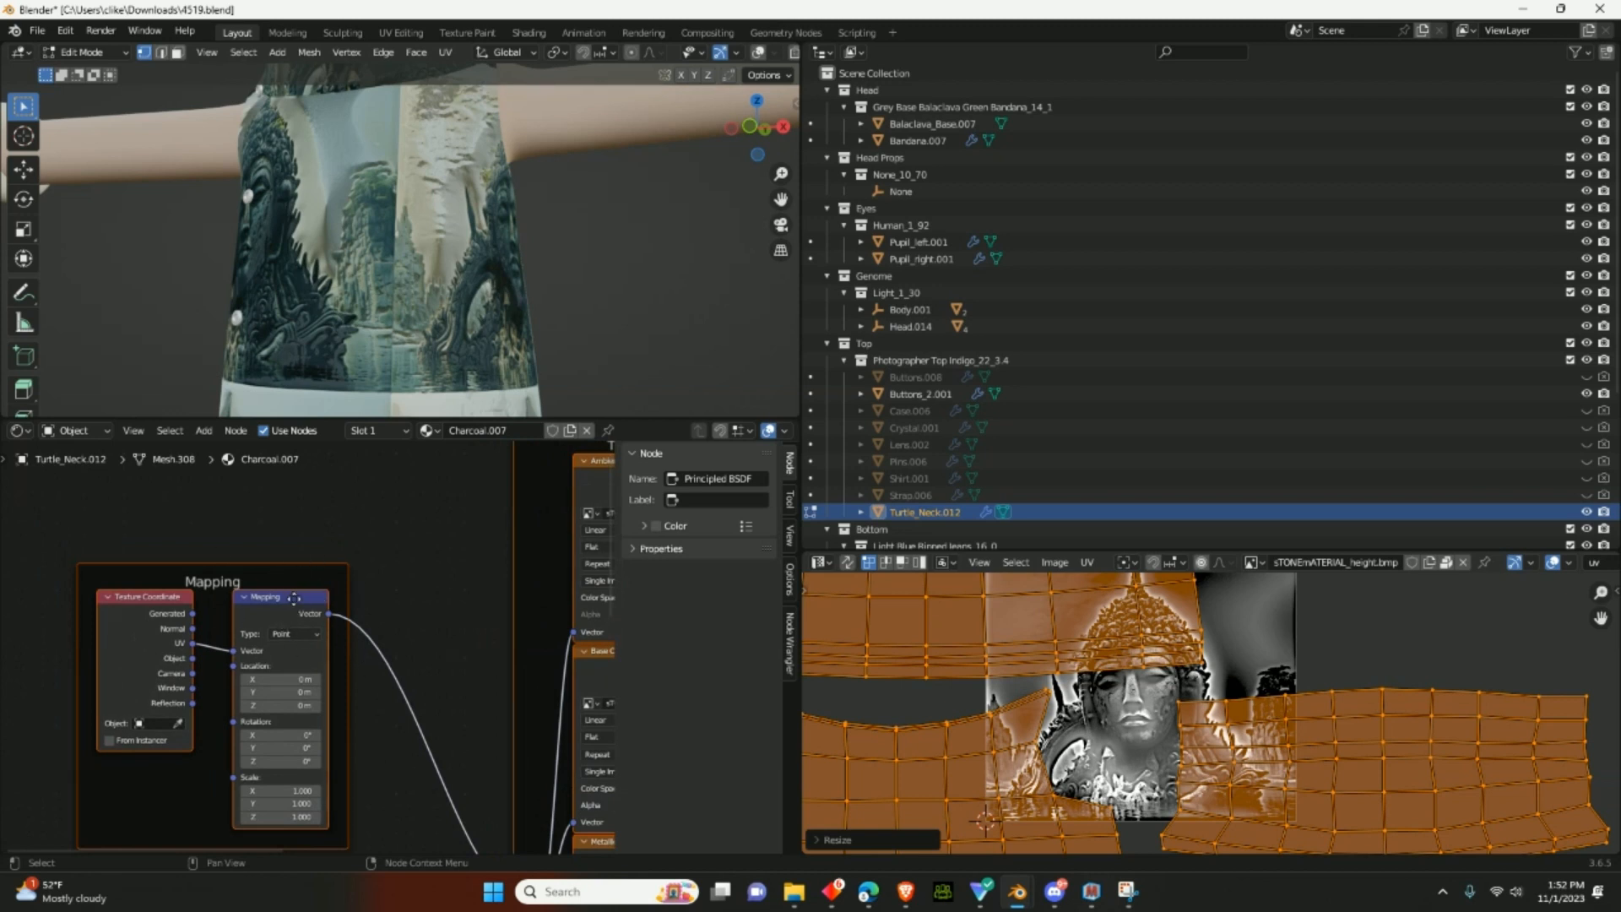
middle_click_drag(292, 590, 283, 581)
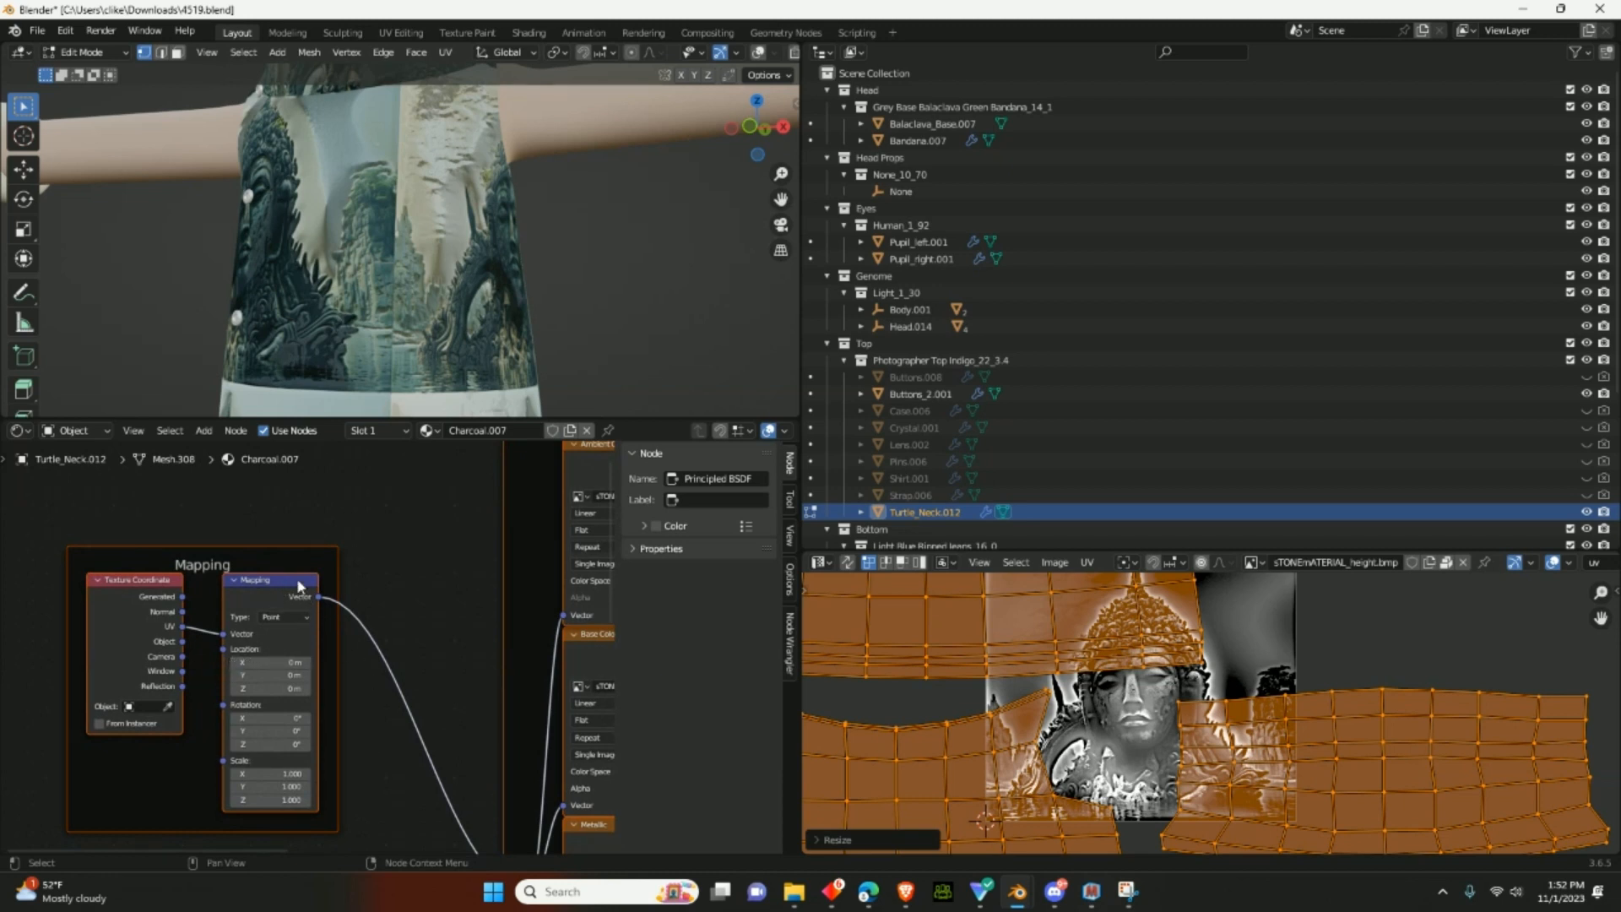
middle_click_drag(313, 593, 188, 535)
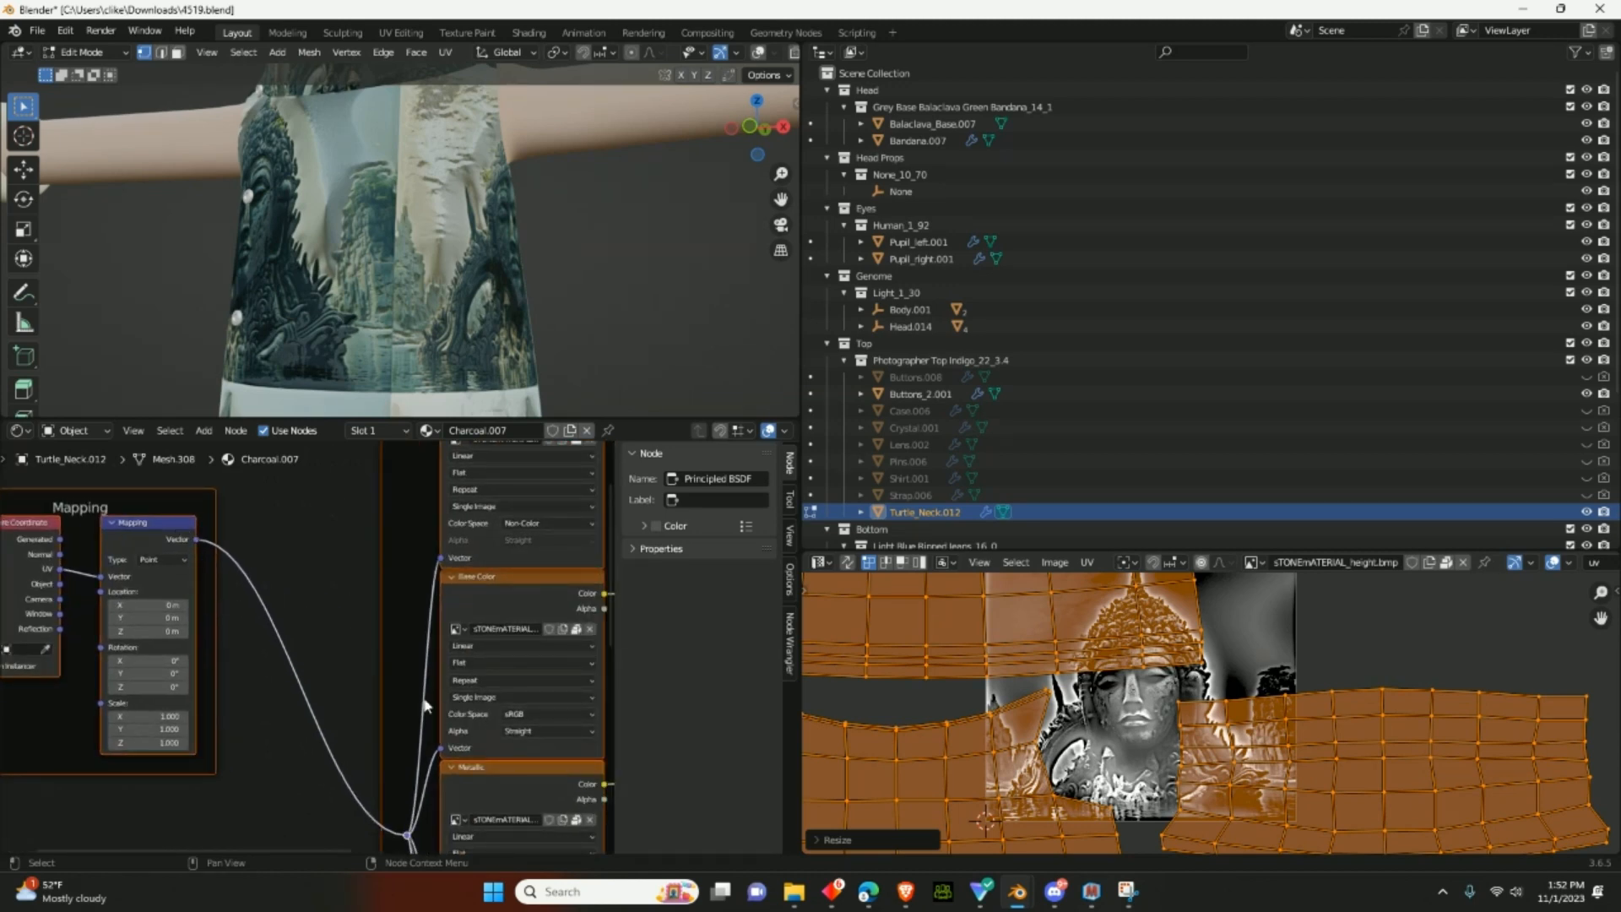
middle_click_drag(426, 706, 463, 672)
middle_click_drag(360, 410, 387, 82)
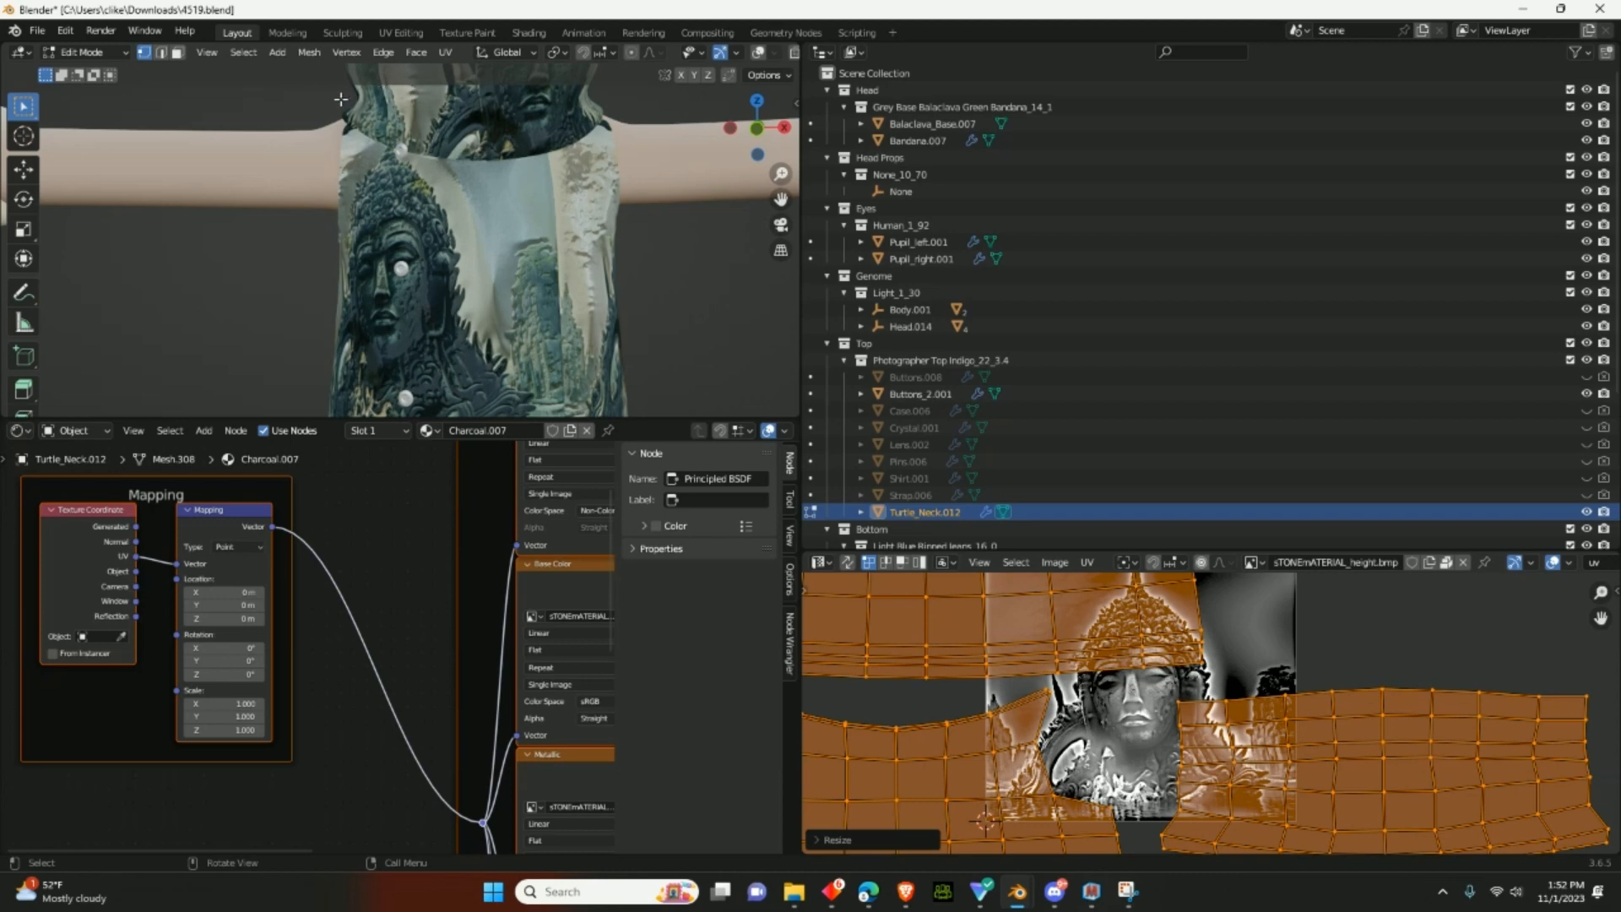
mouse_move(221, 592)
left_mouse_down()
mouse_move(266, 601)
mouse_move(207, 612)
left_mouse_up()
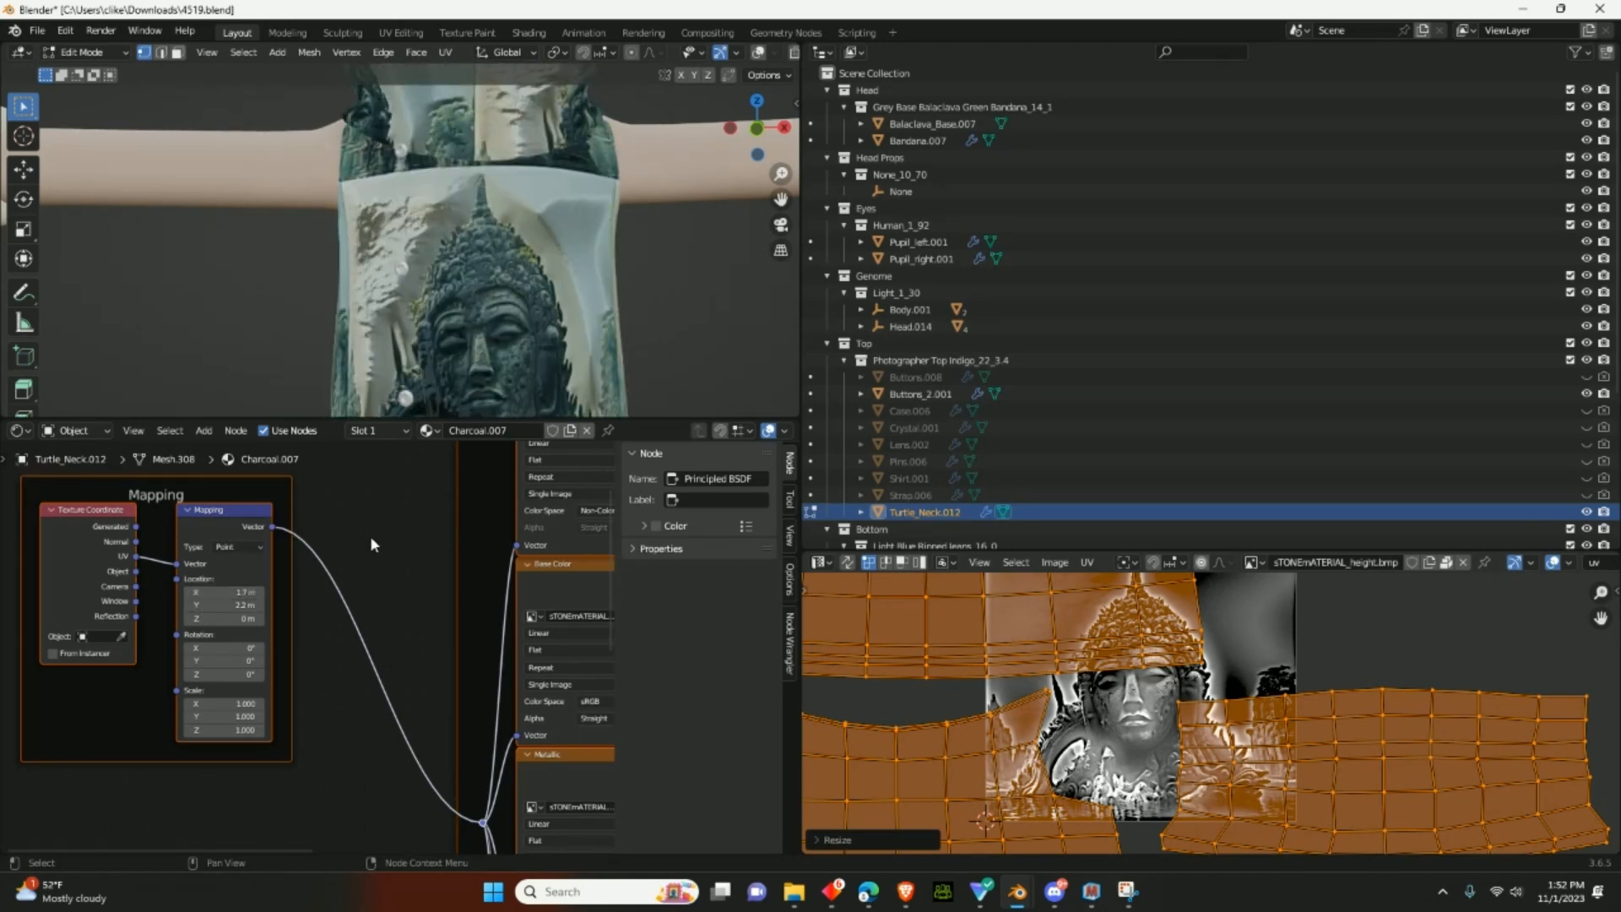
- Lower the Mapping node's Y and Z location and rotate X a few degrees negative to raise the statue, then enlarge the 3D viewport
middle_click_drag(503, 537, 332, 559)
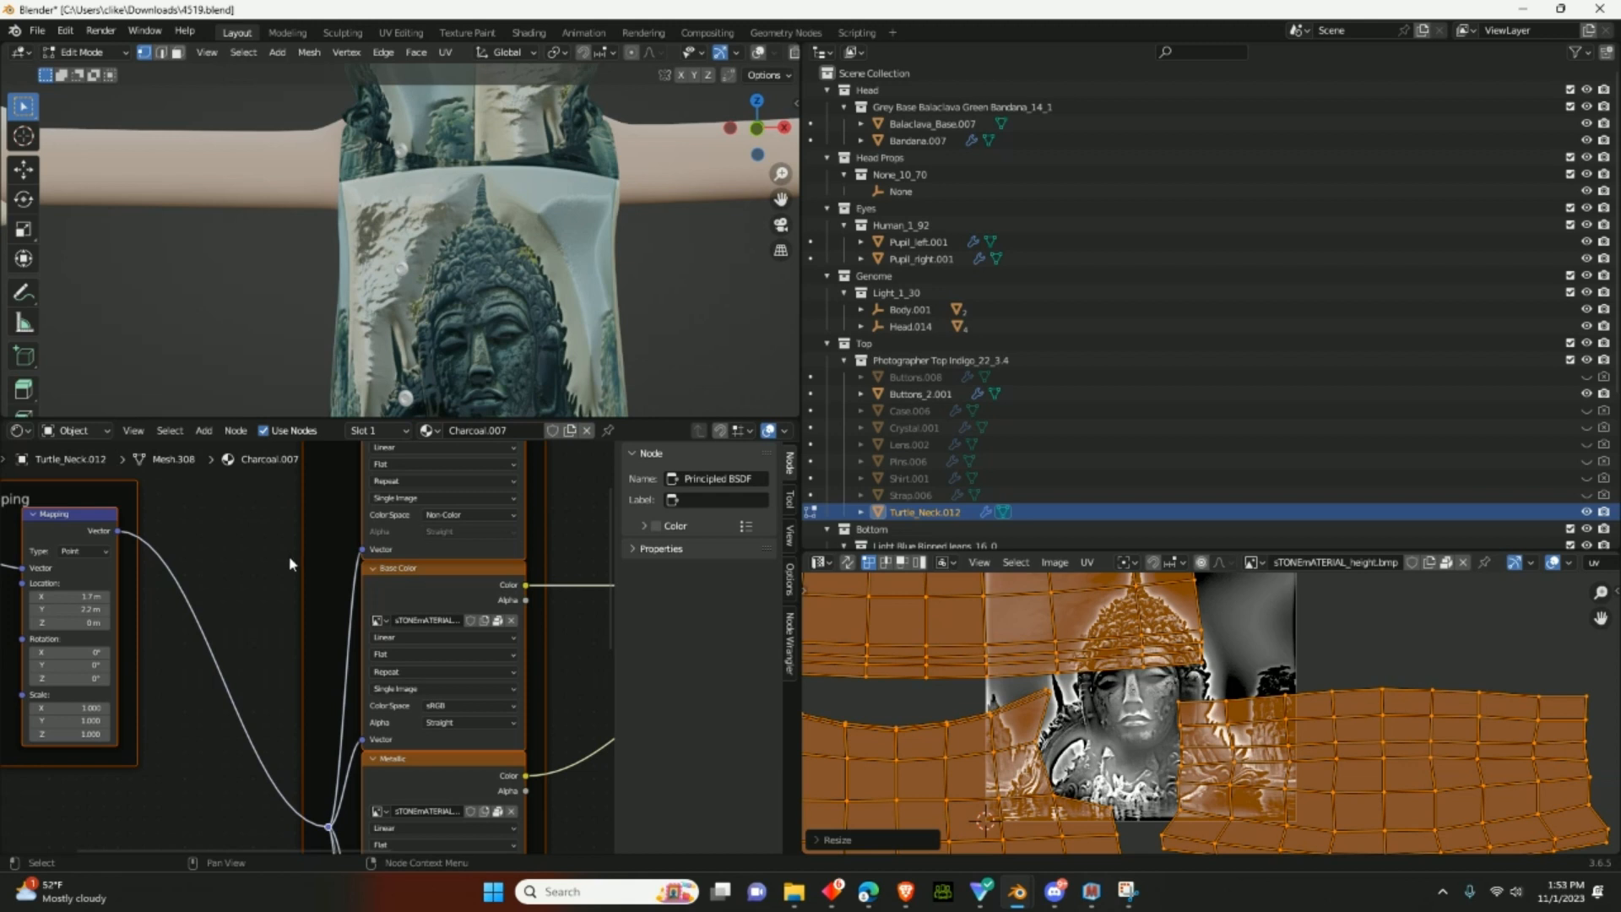
scroll(289, 555, "up", 2)
middle_click_drag(289, 556, 421, 539)
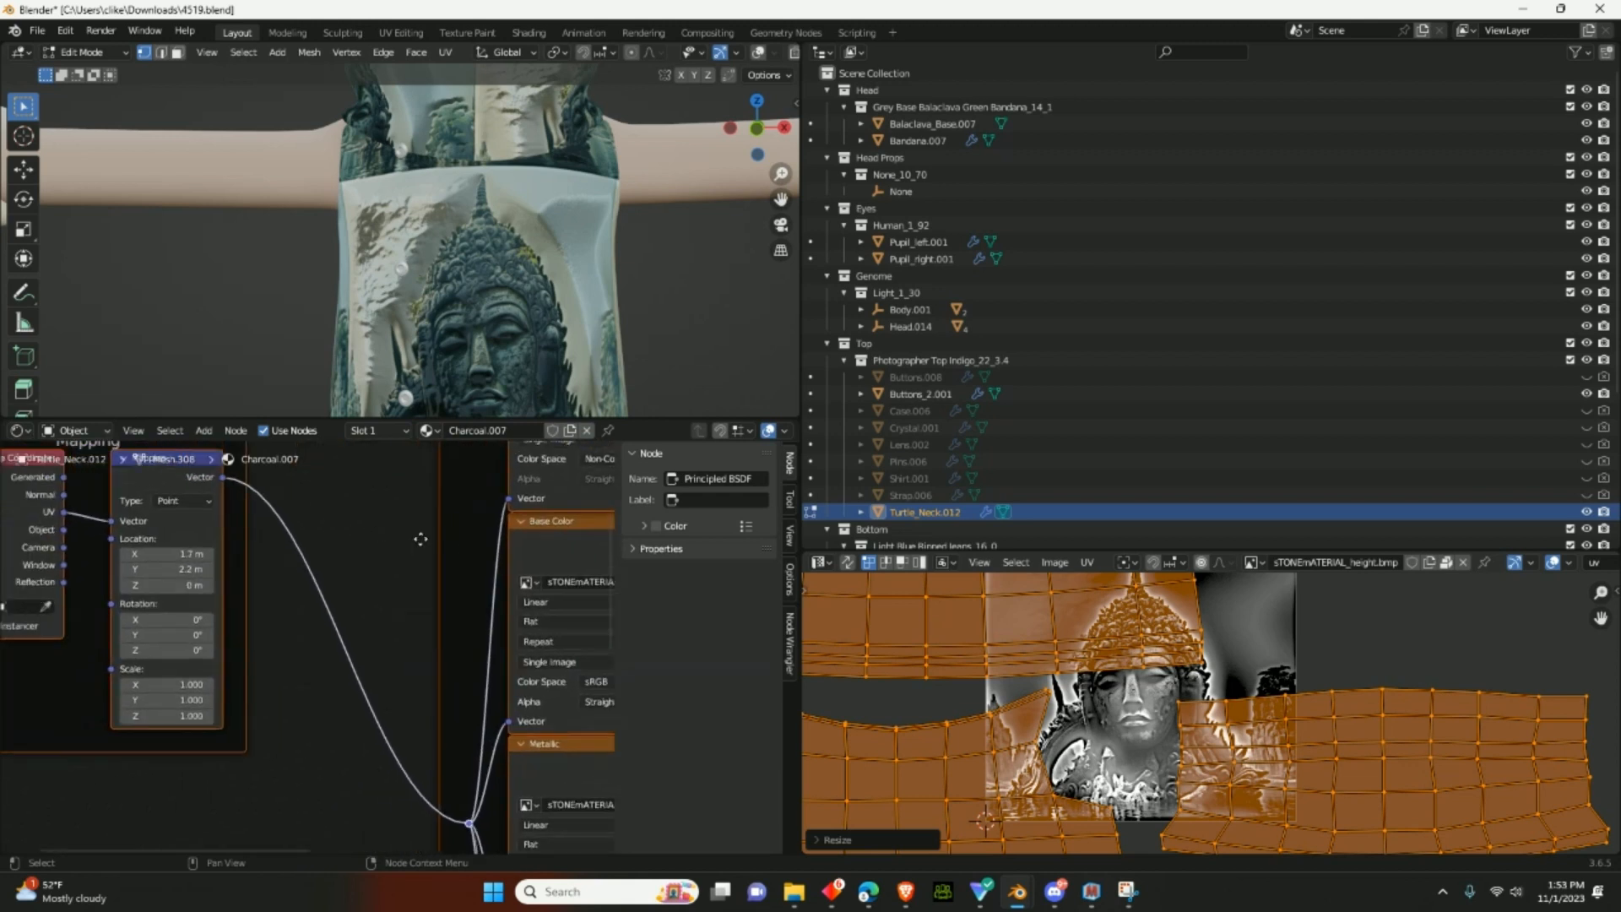
scroll(281, 605, "down", 1)
middle_click_drag(234, 610, 316, 600)
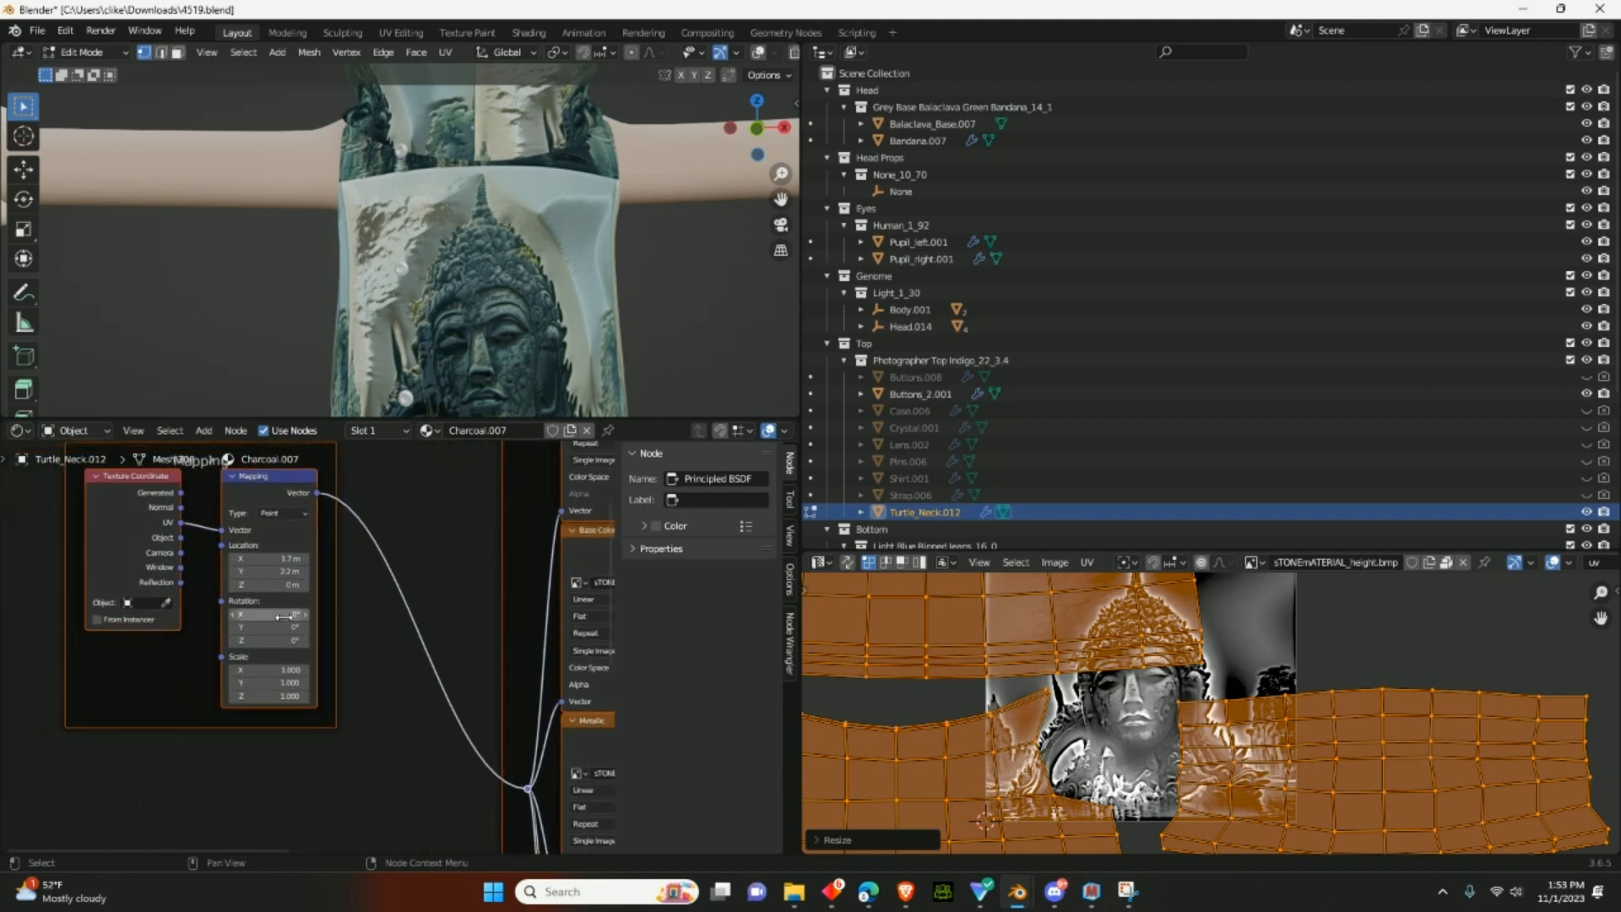
left_click_drag(281, 615, 253, 572)
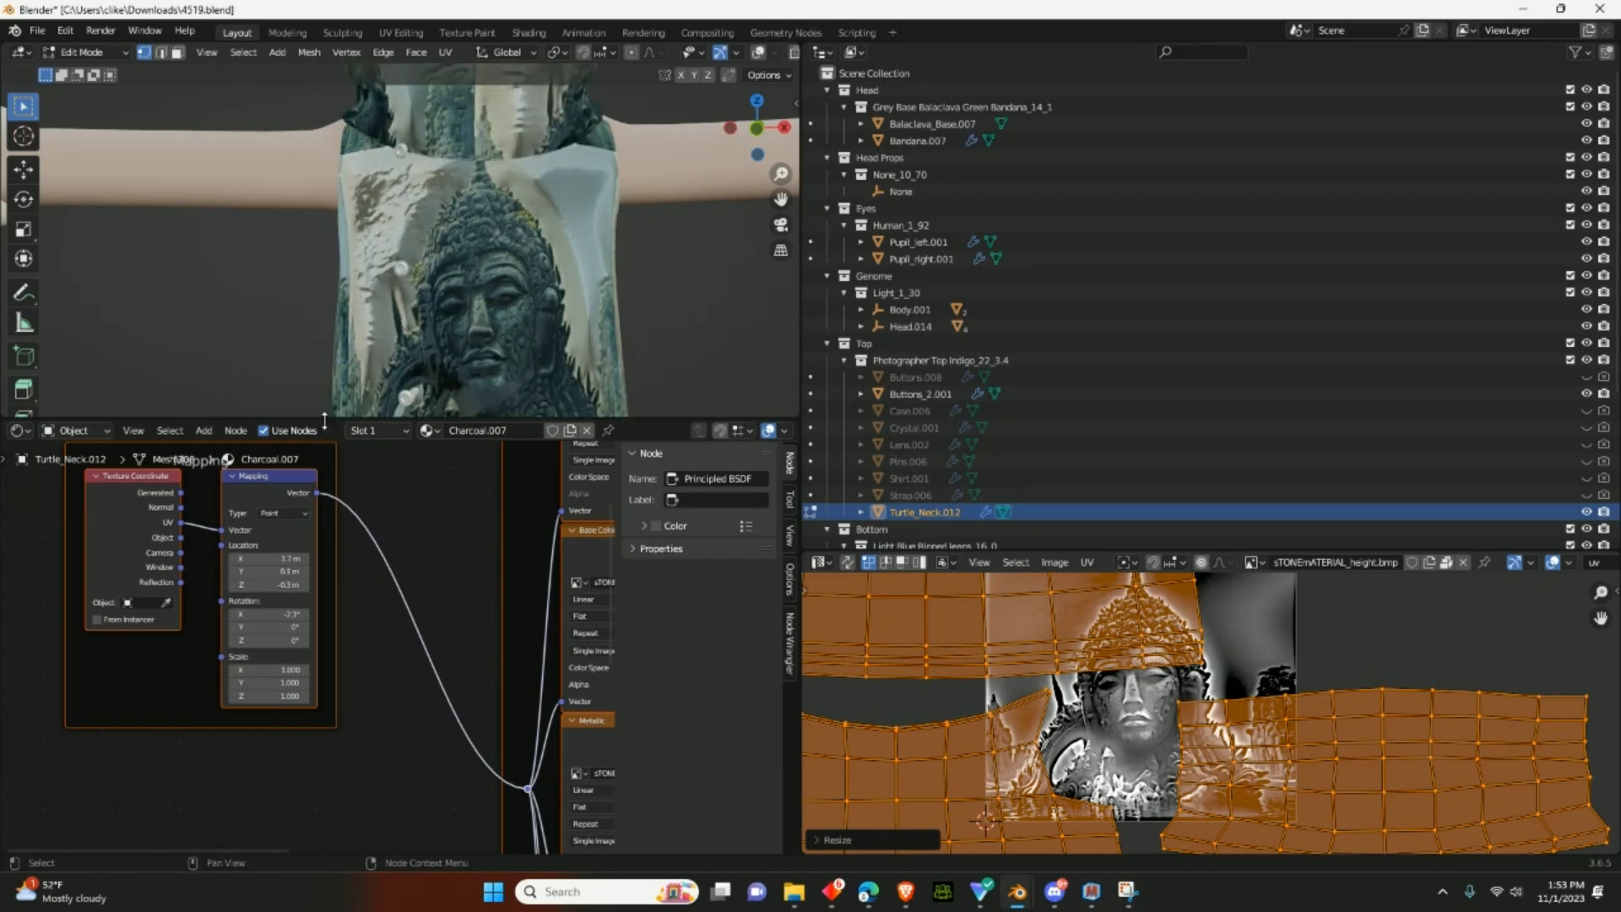
left_click_drag(324, 420, 324, 585)
scroll(370, 459, "down", 4)
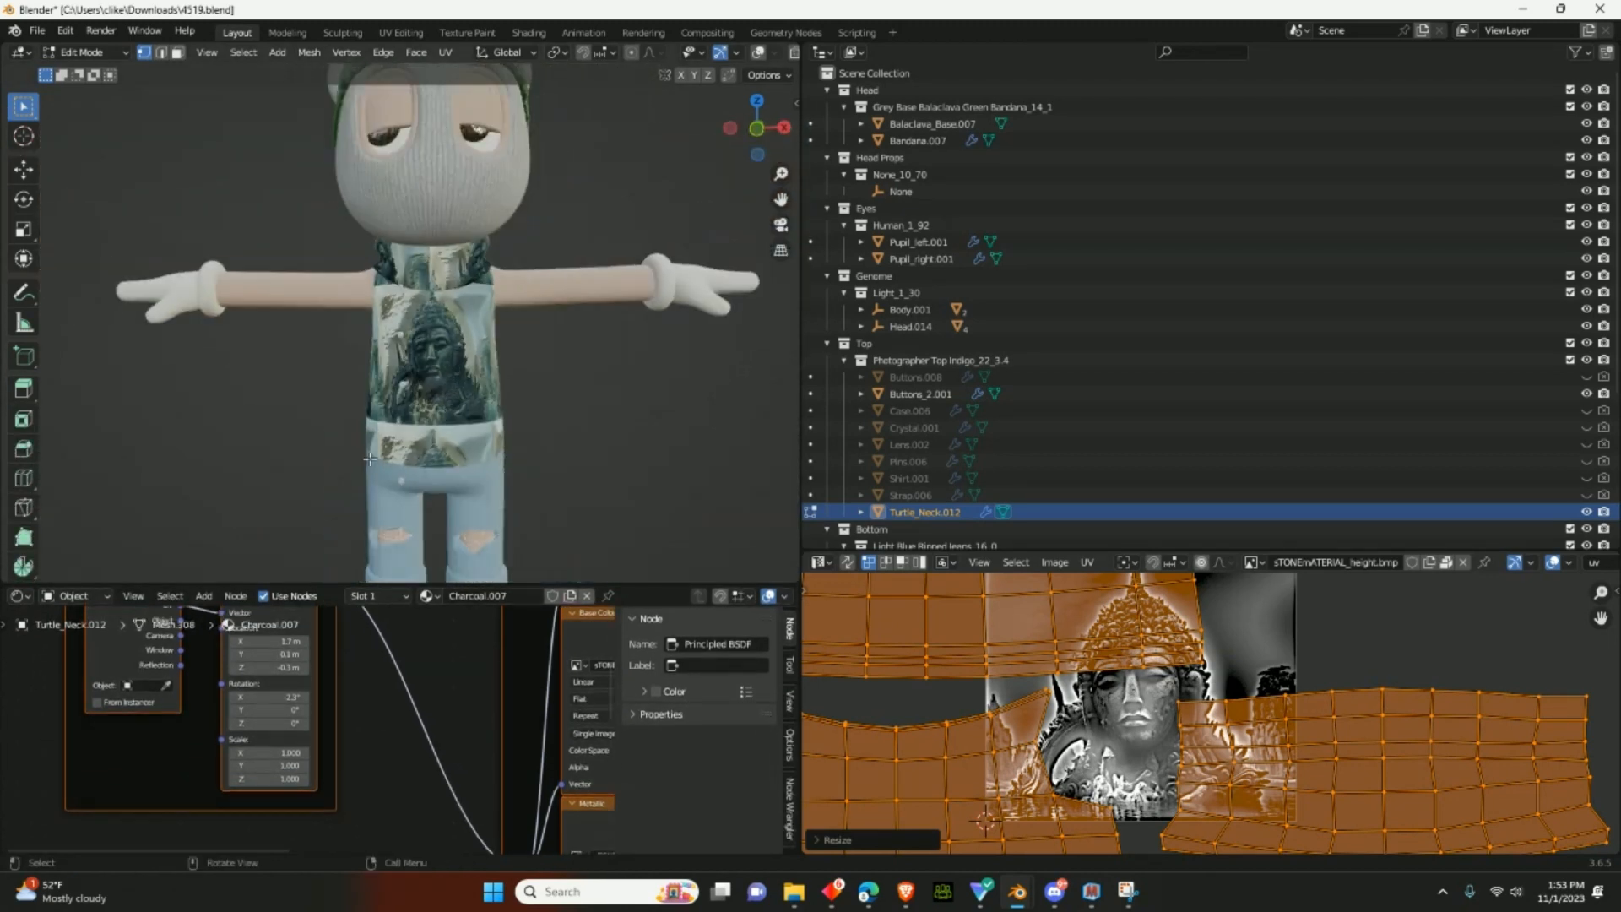
- Examine the statue texture on the turtleneck's front, side and back, up close and at full-body distance
middle_click_drag(370, 459, 56, 386)
scroll(337, 445, "up", 2)
scroll(7, 390, "down", 3)
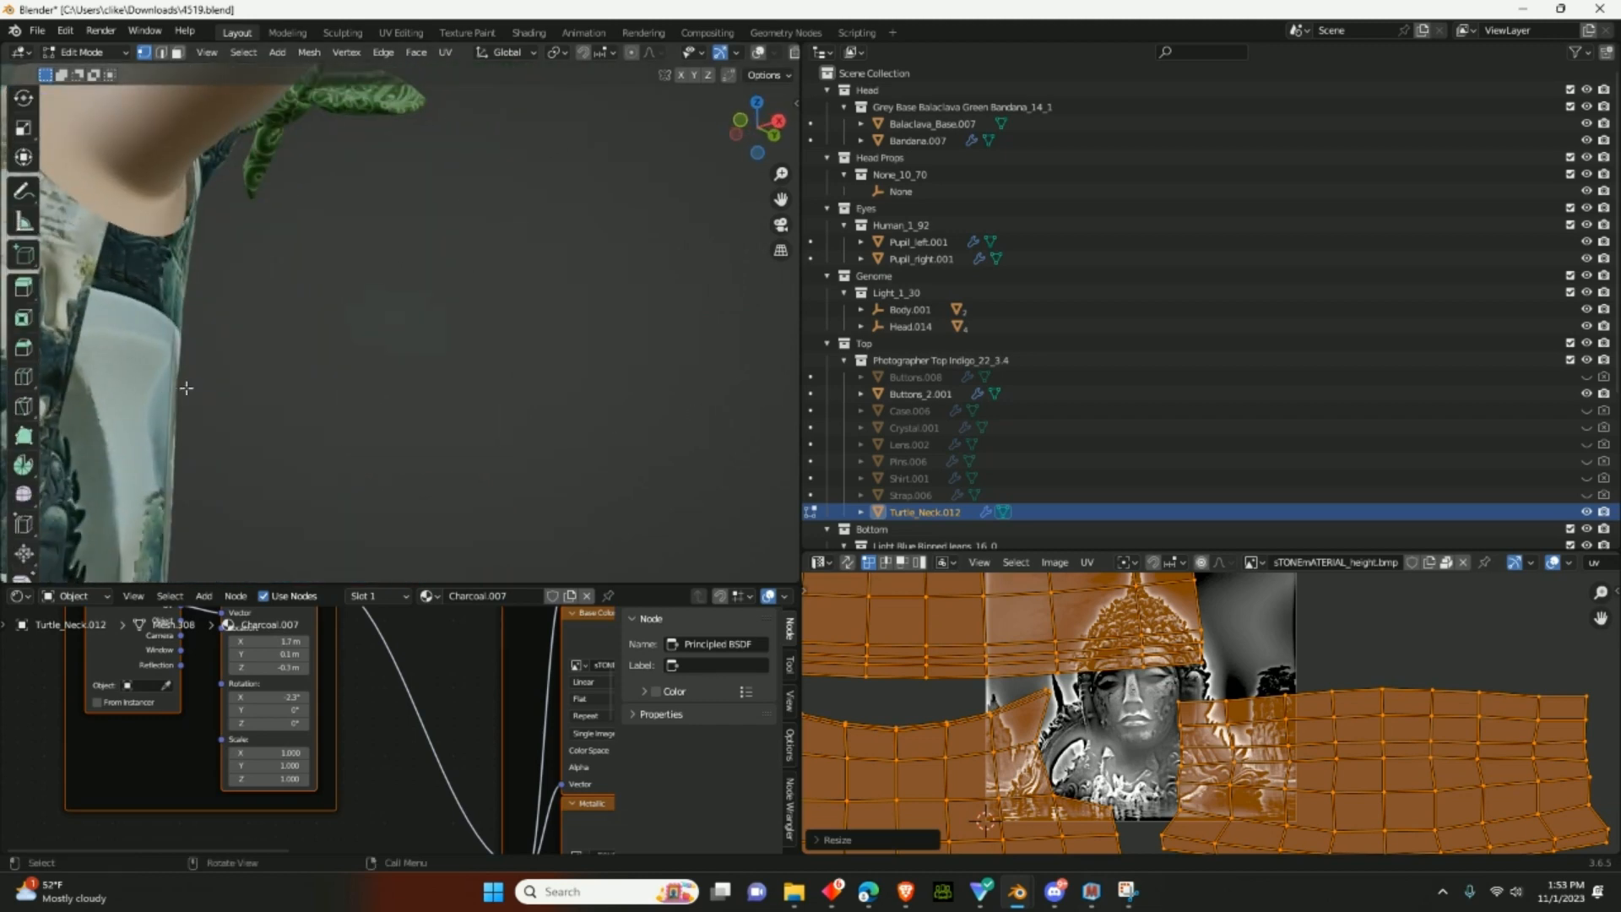
scroll(189, 388, "down", 4)
middle_click_drag(193, 387, 623, 531)
scroll(360, 410, "up", 3)
scroll(371, 443, "down", 5)
scroll(428, 432, "up", 6)
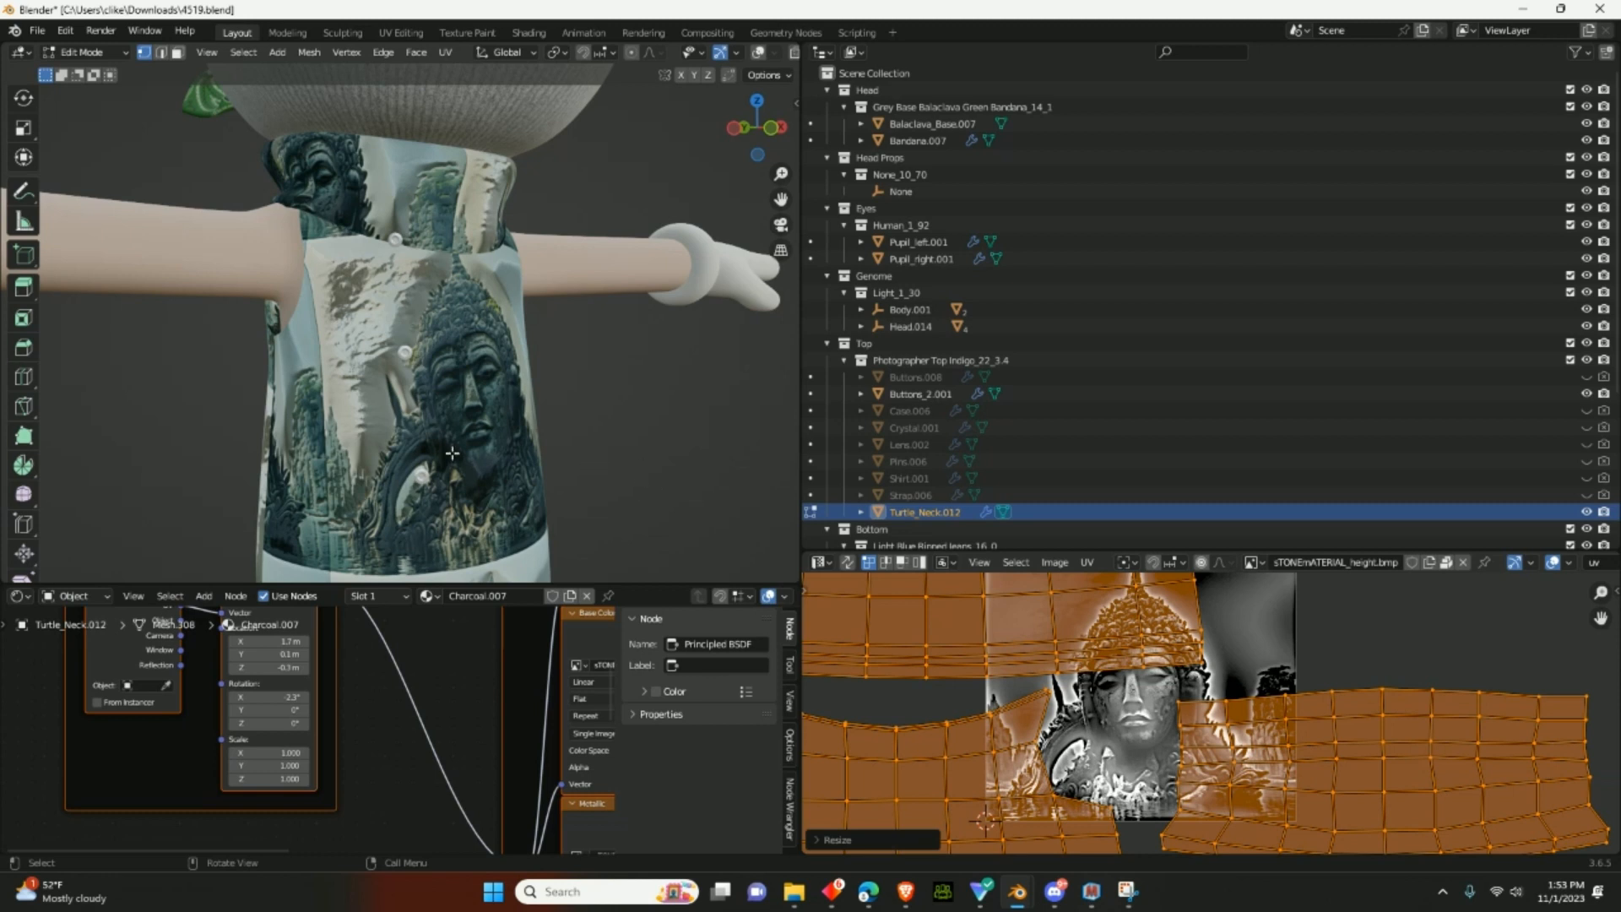
scroll(452, 469, "down", 3)
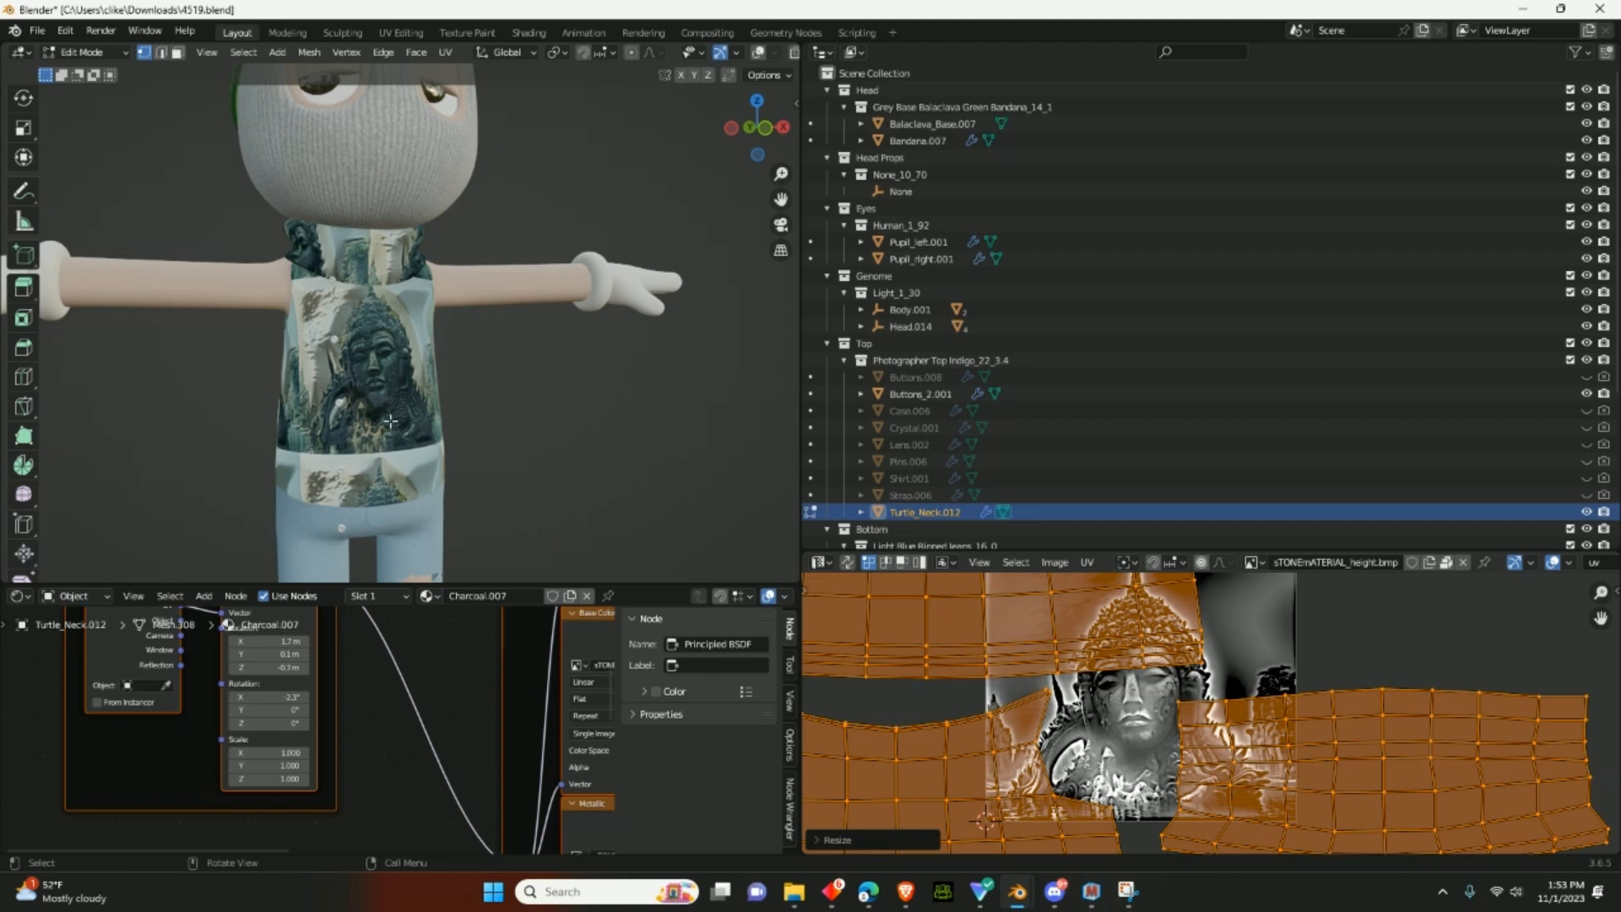
mouse_move(453, 423)
middle_mouse_down()
mouse_move(492, 434)
mouse_move(453, 423)
middle_mouse_up()
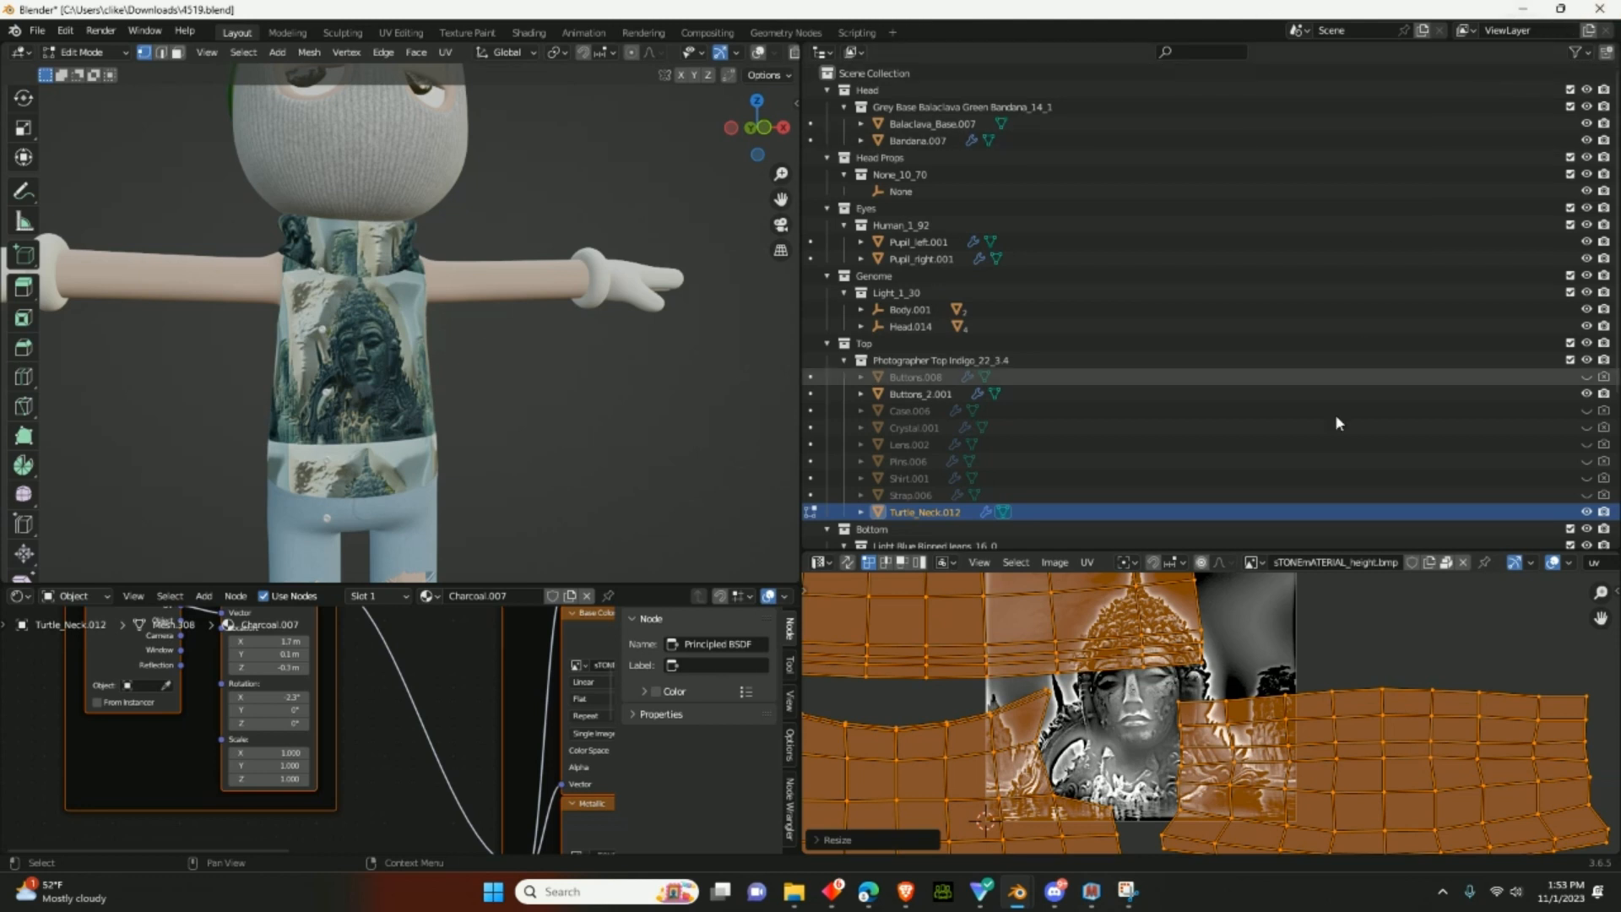
mouse_move(1022, 900)
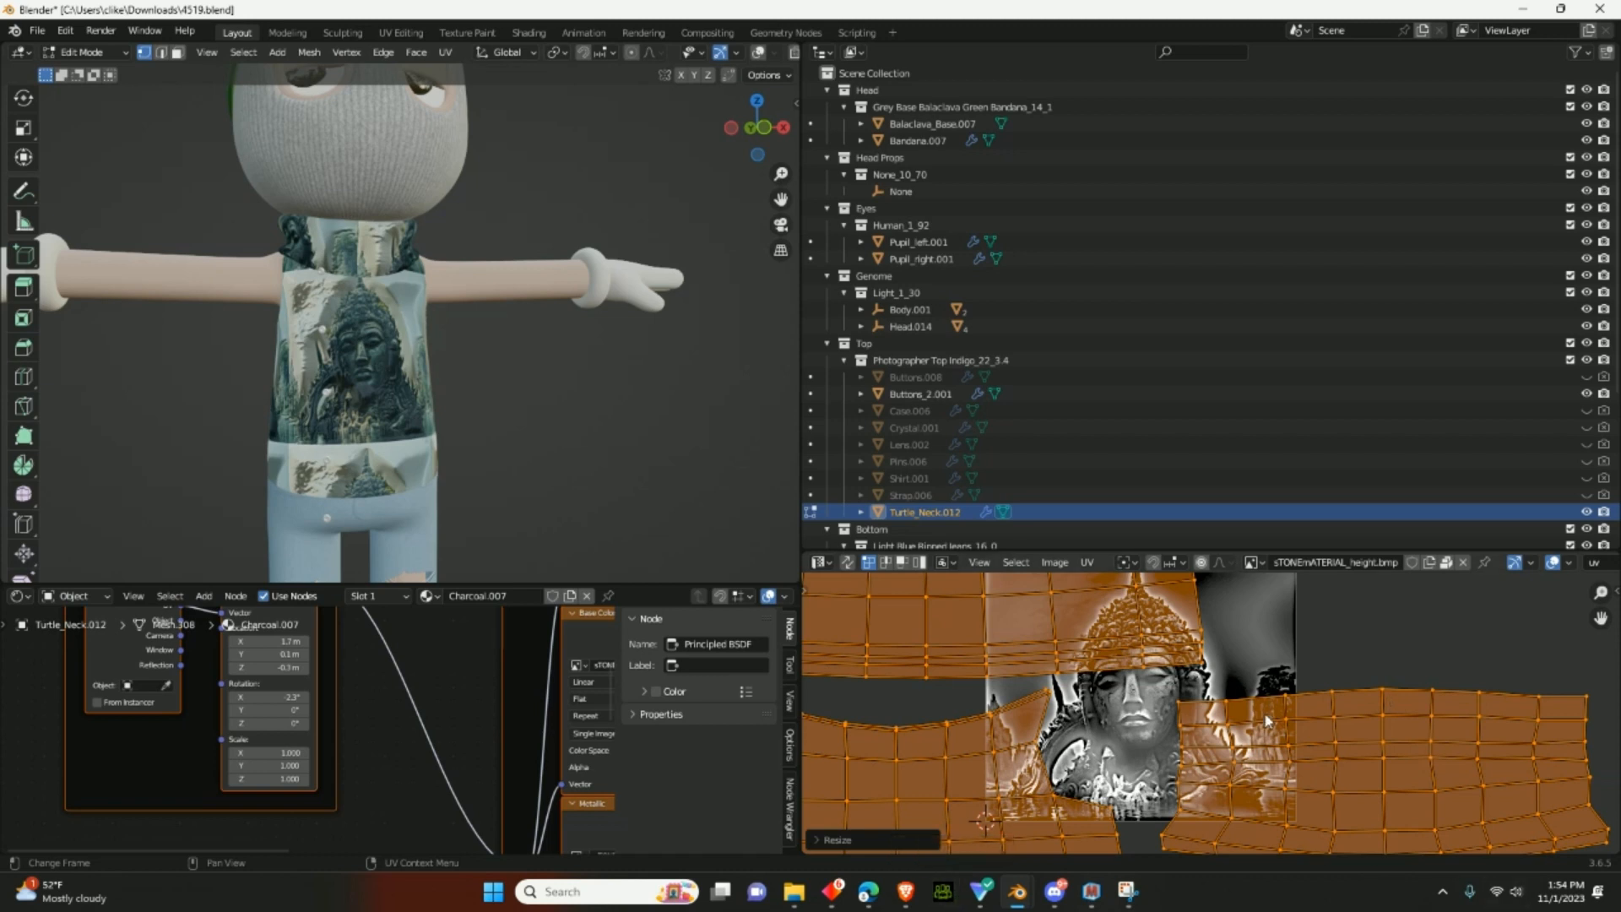
middle_click_drag(607, 413, 600, 441)
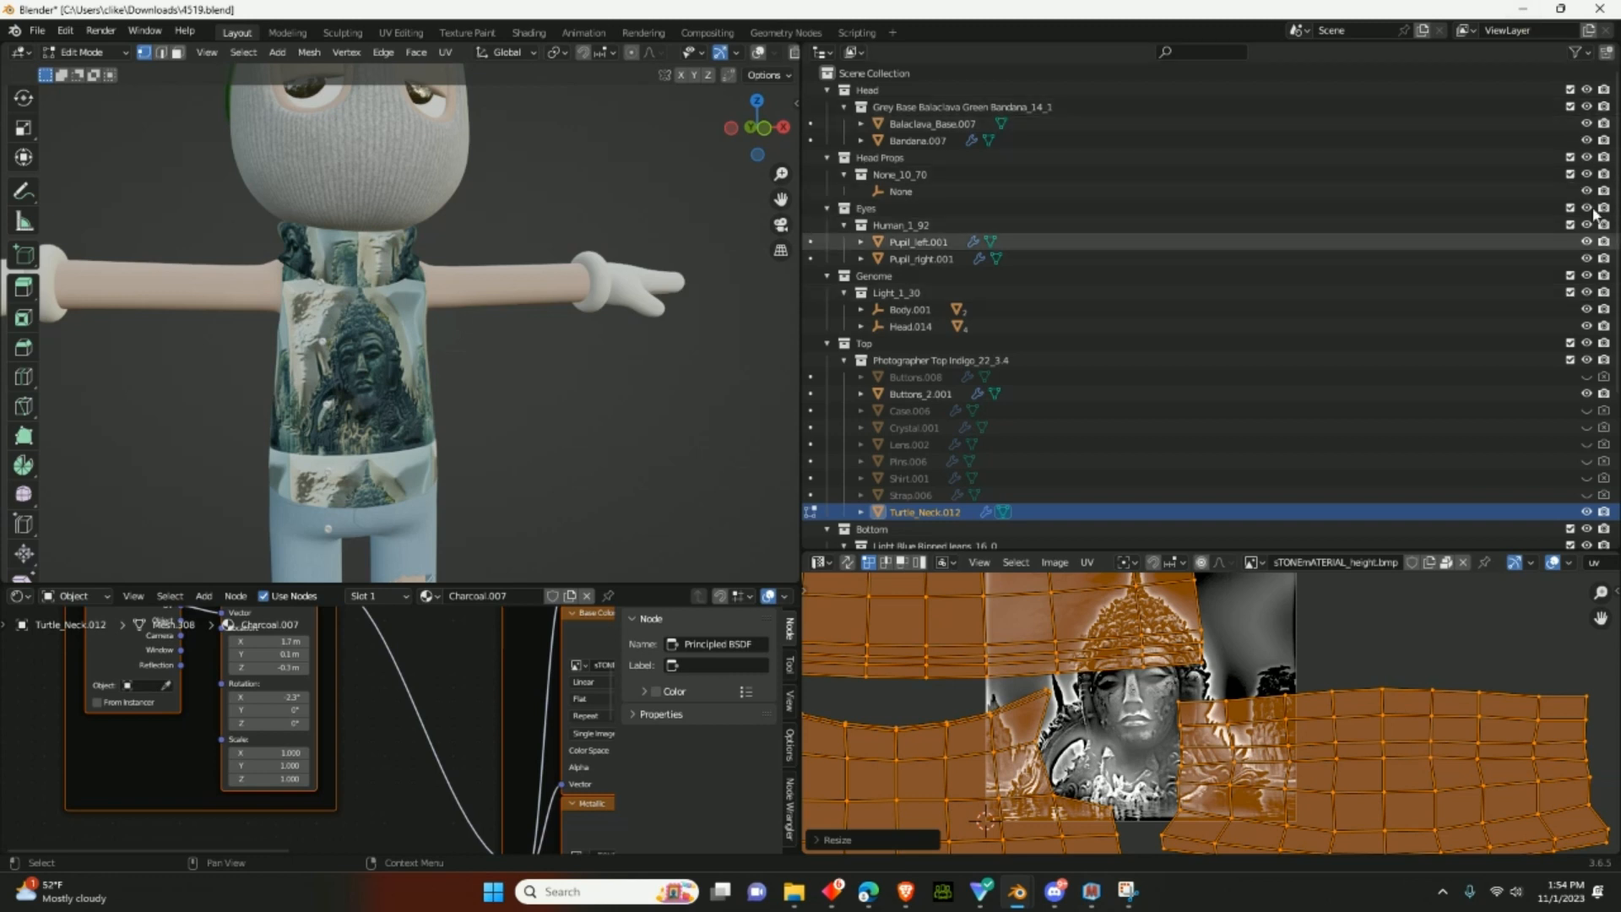
- Minimize Blender, launch Character Creator 4 and dismiss its welcome screen
left_click(1524, 12)
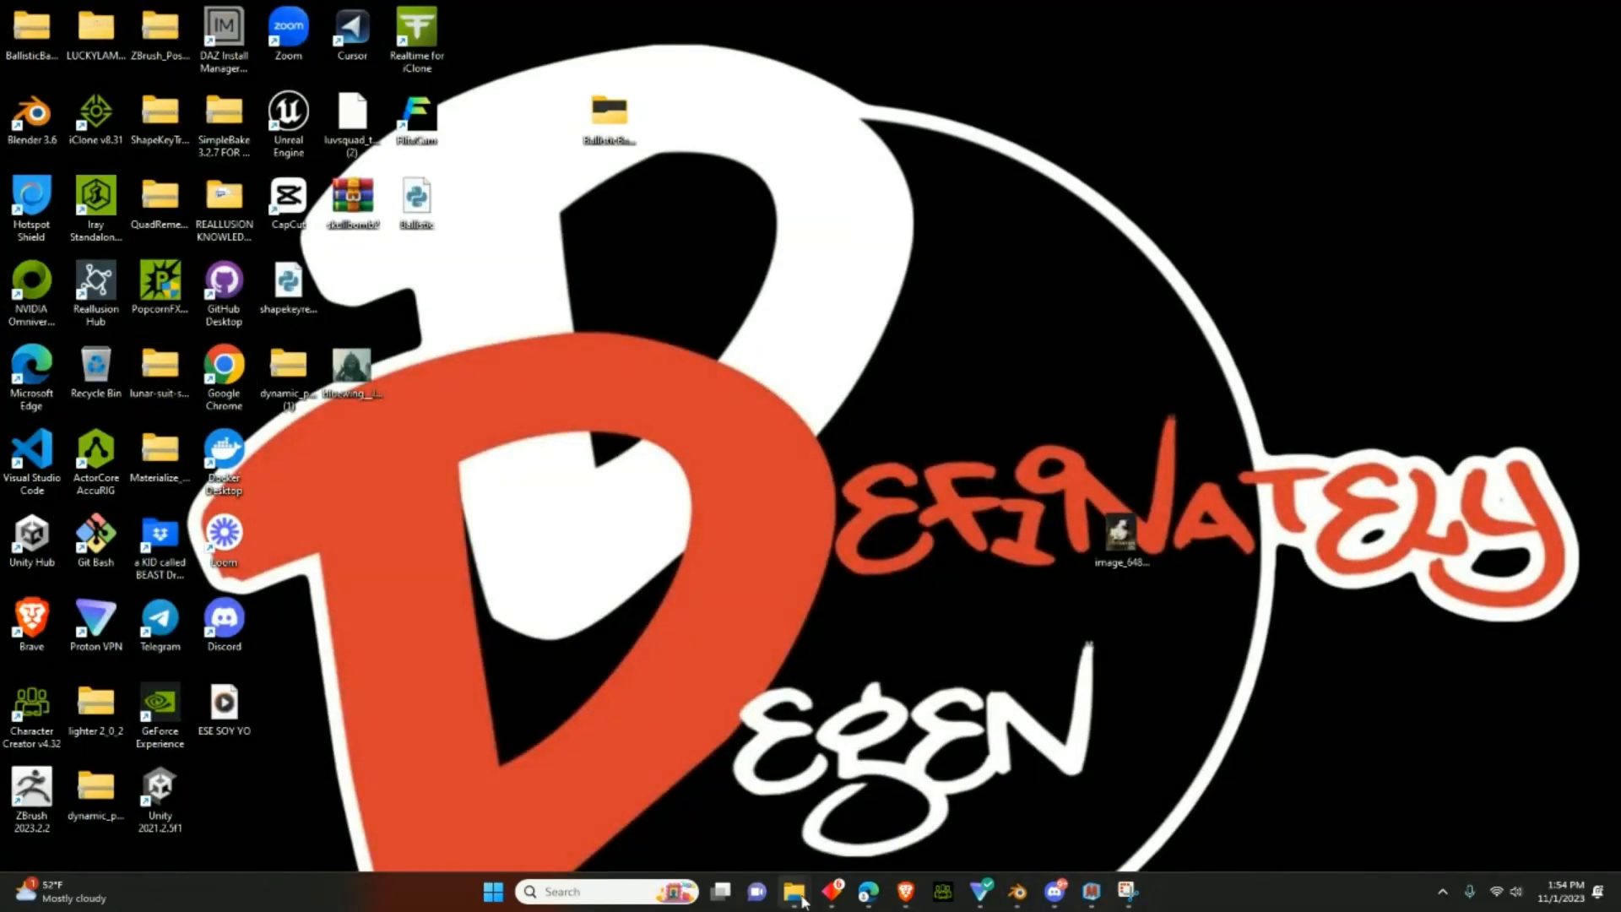
left_click(942, 892)
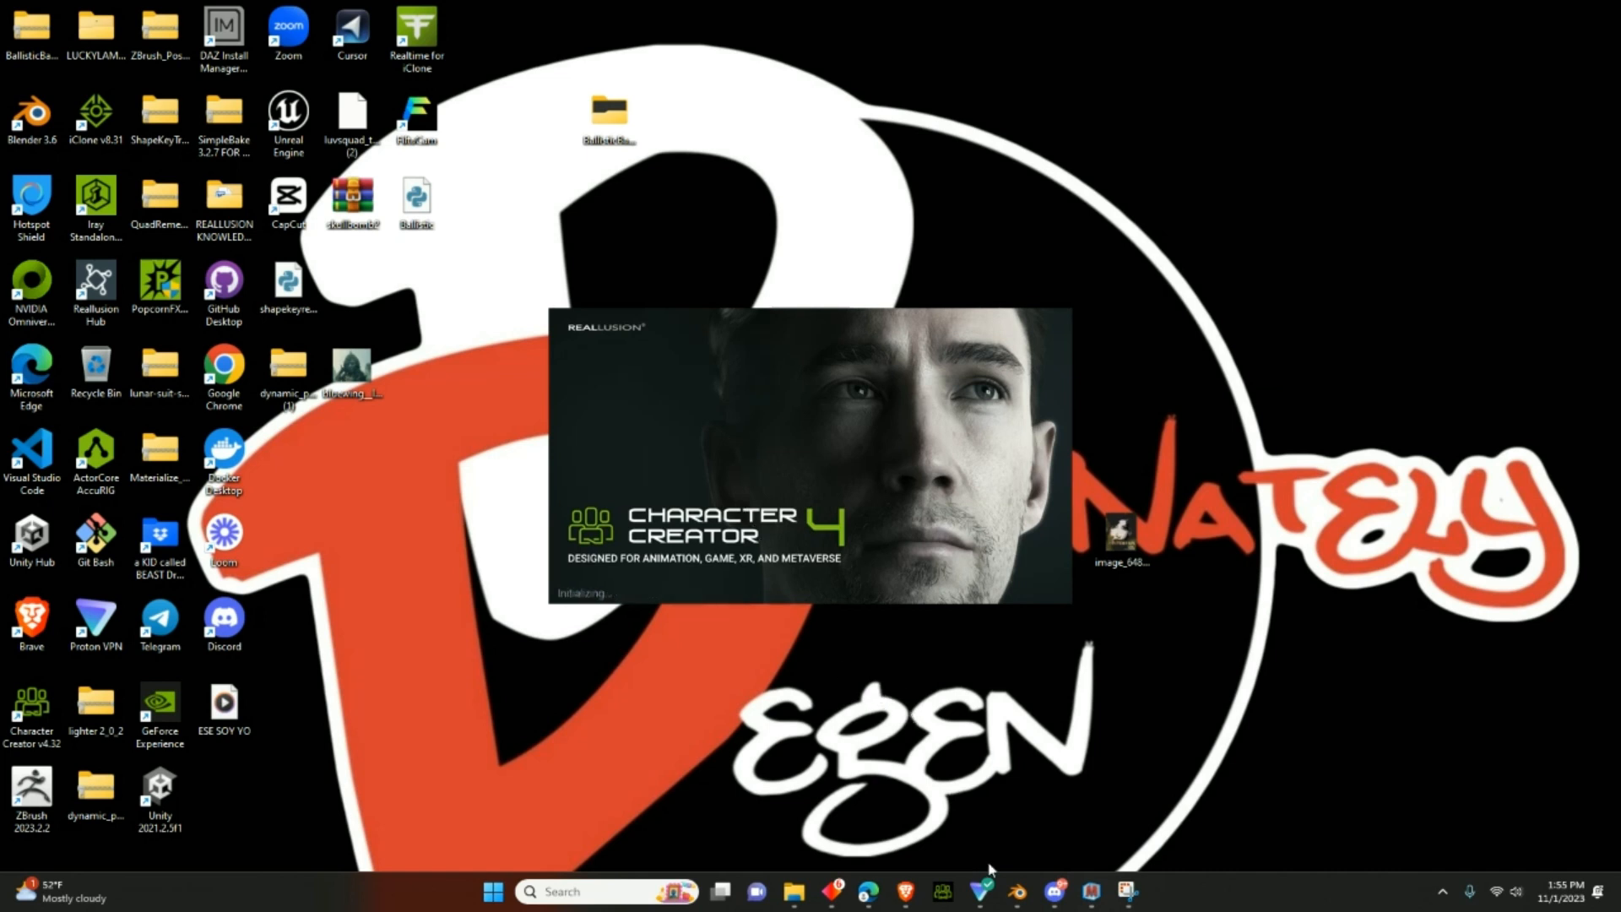
mouse_move(967, 895)
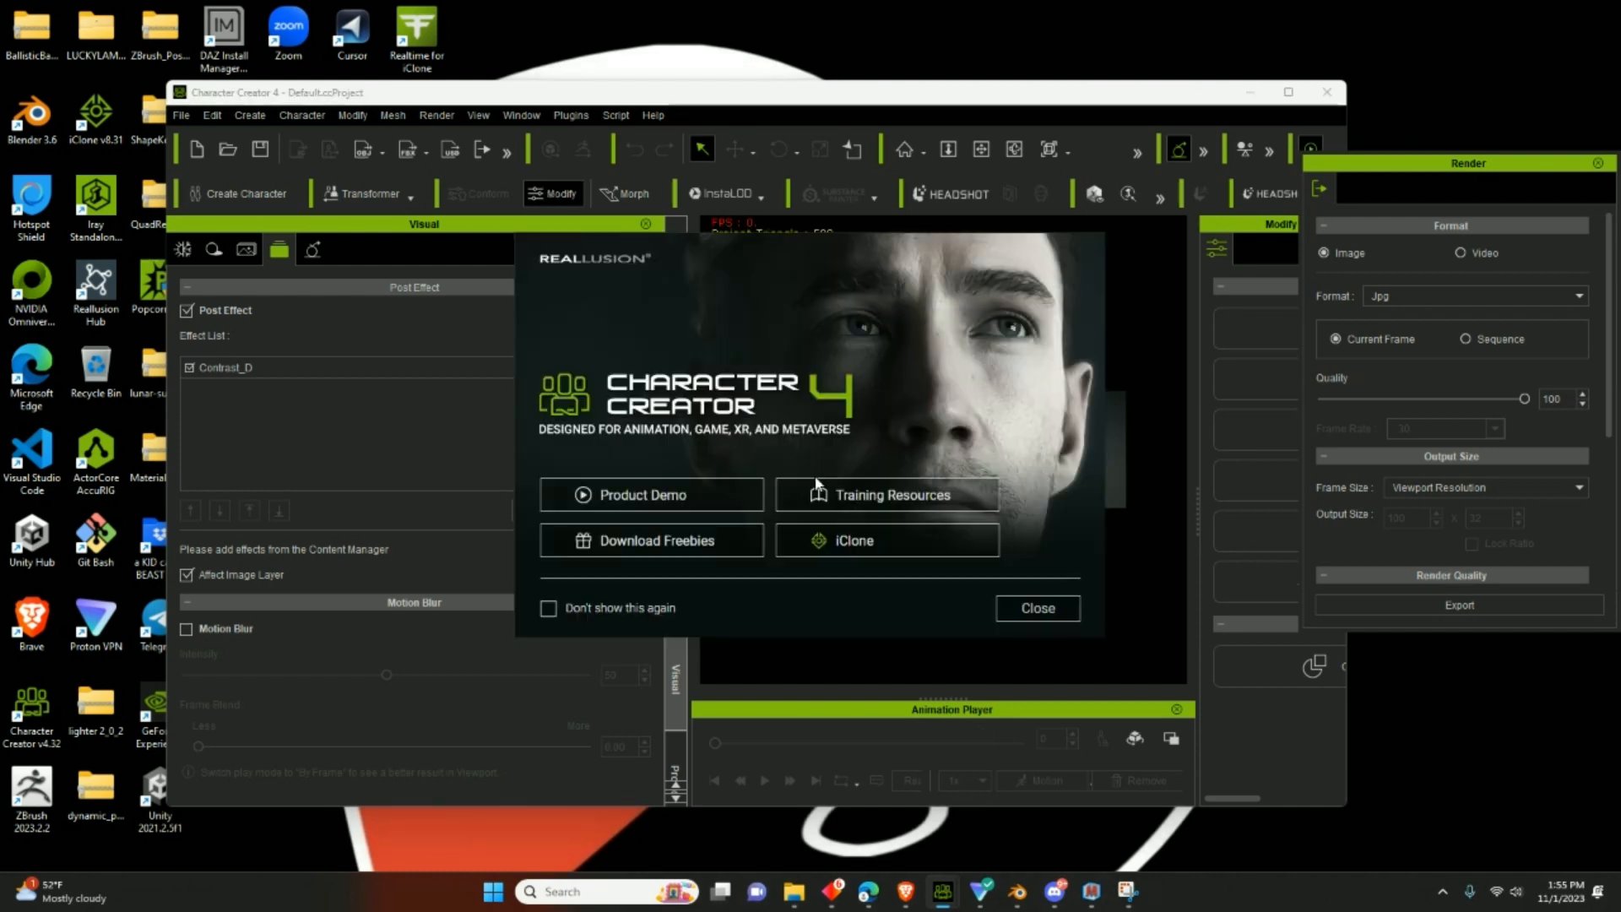
left_click(1032, 608)
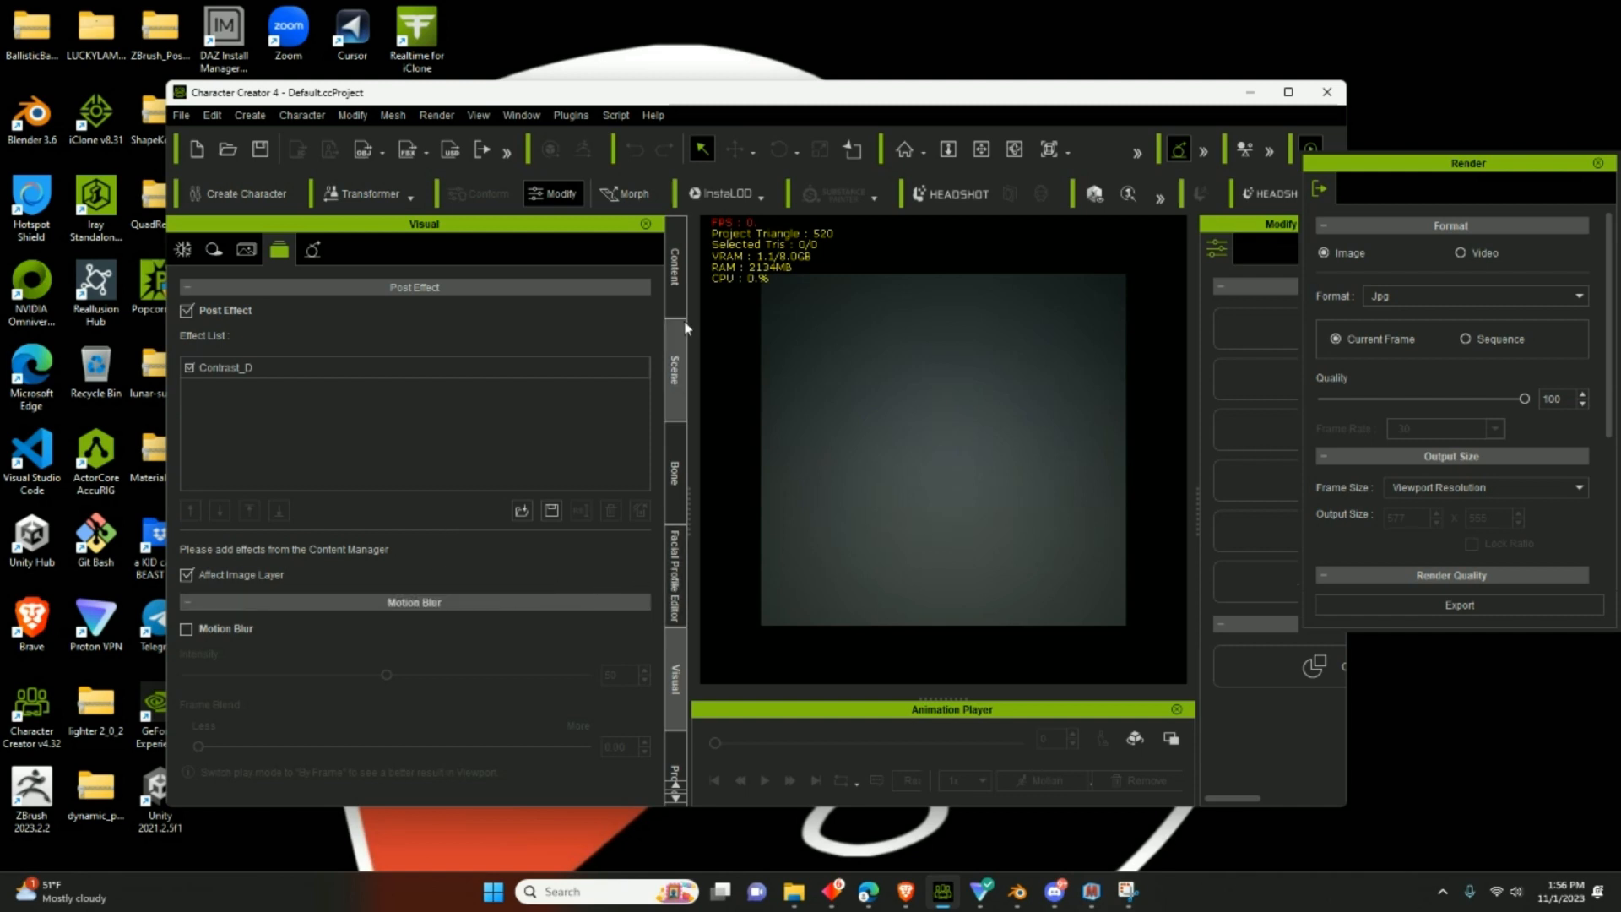
- Browse the content library's CC Project and Actor templates
left_click(673, 272)
scroll(507, 557, "down", 5)
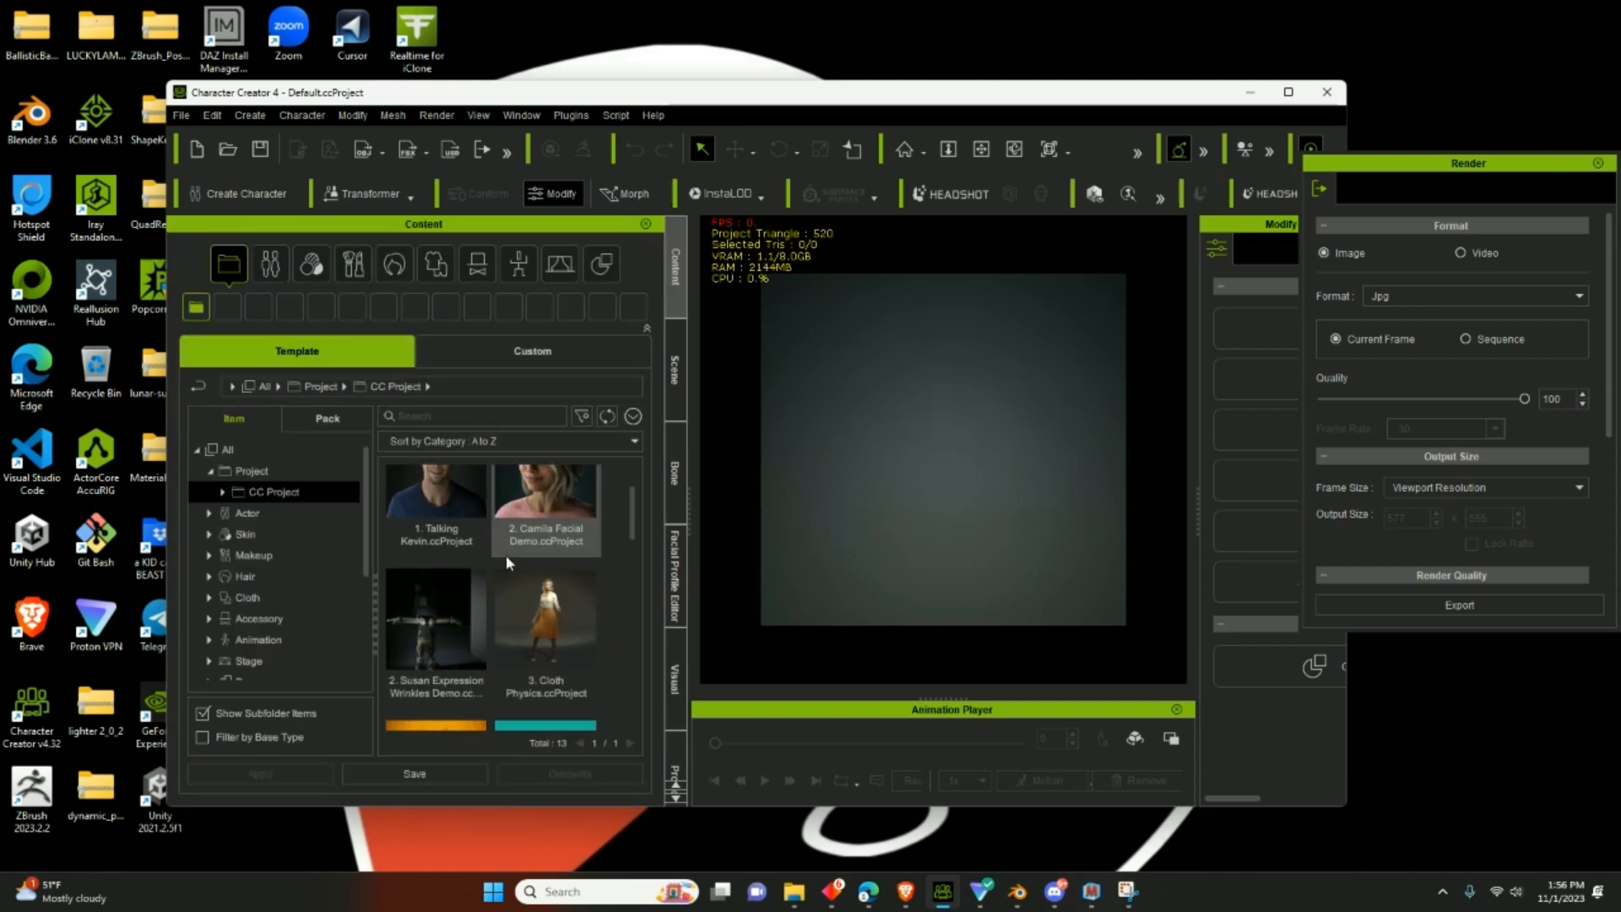
scroll(515, 591, "down", 5)
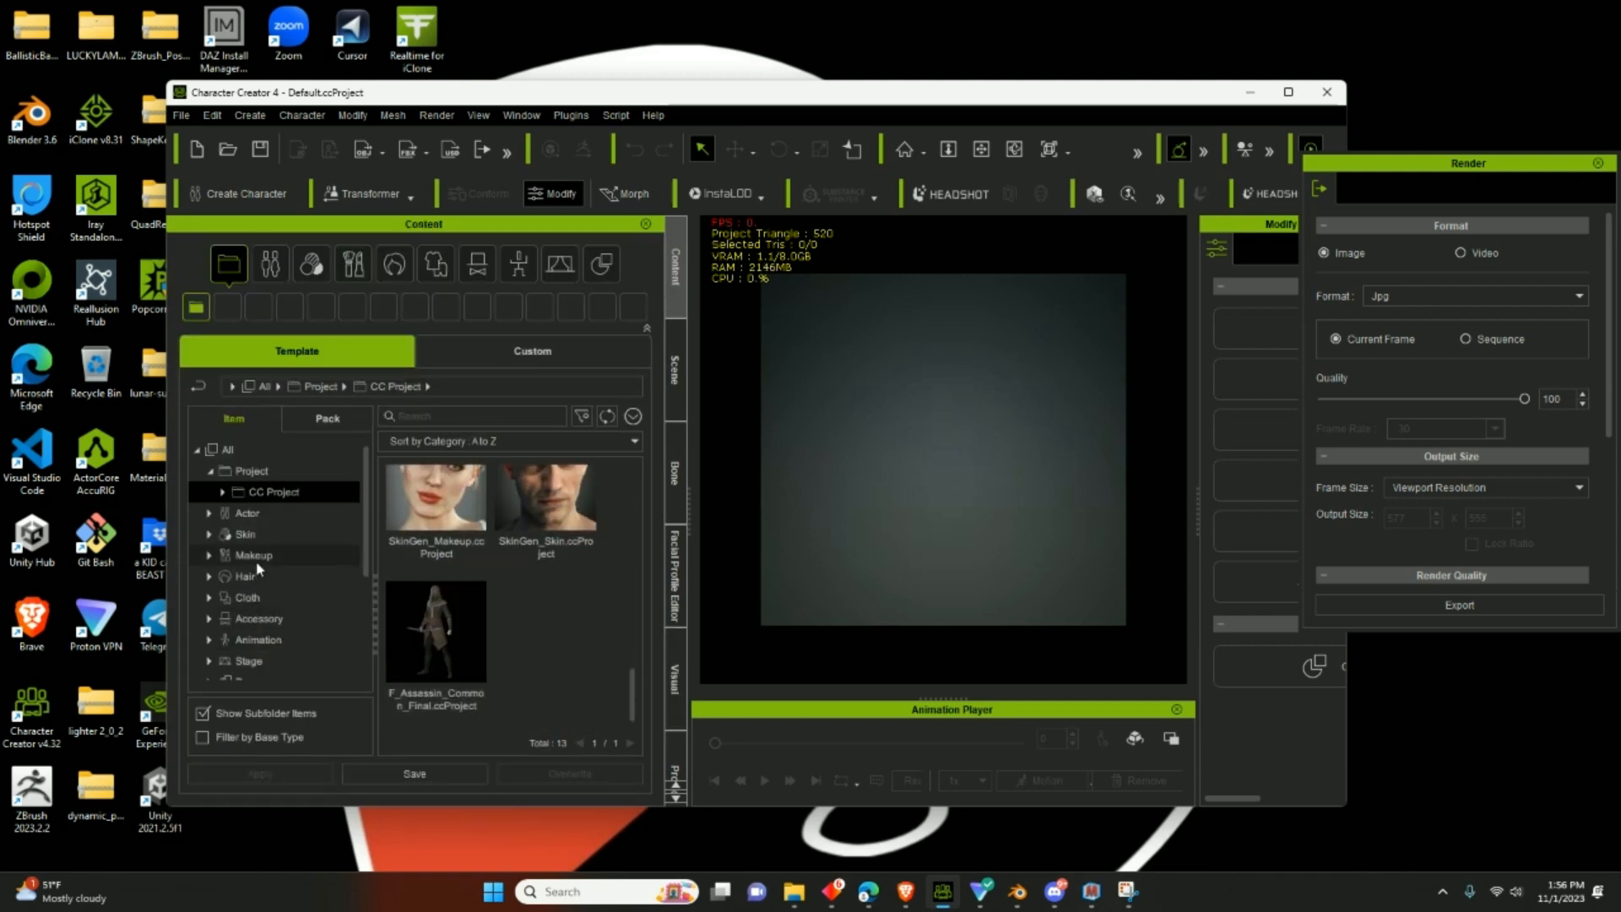
left_click(258, 514)
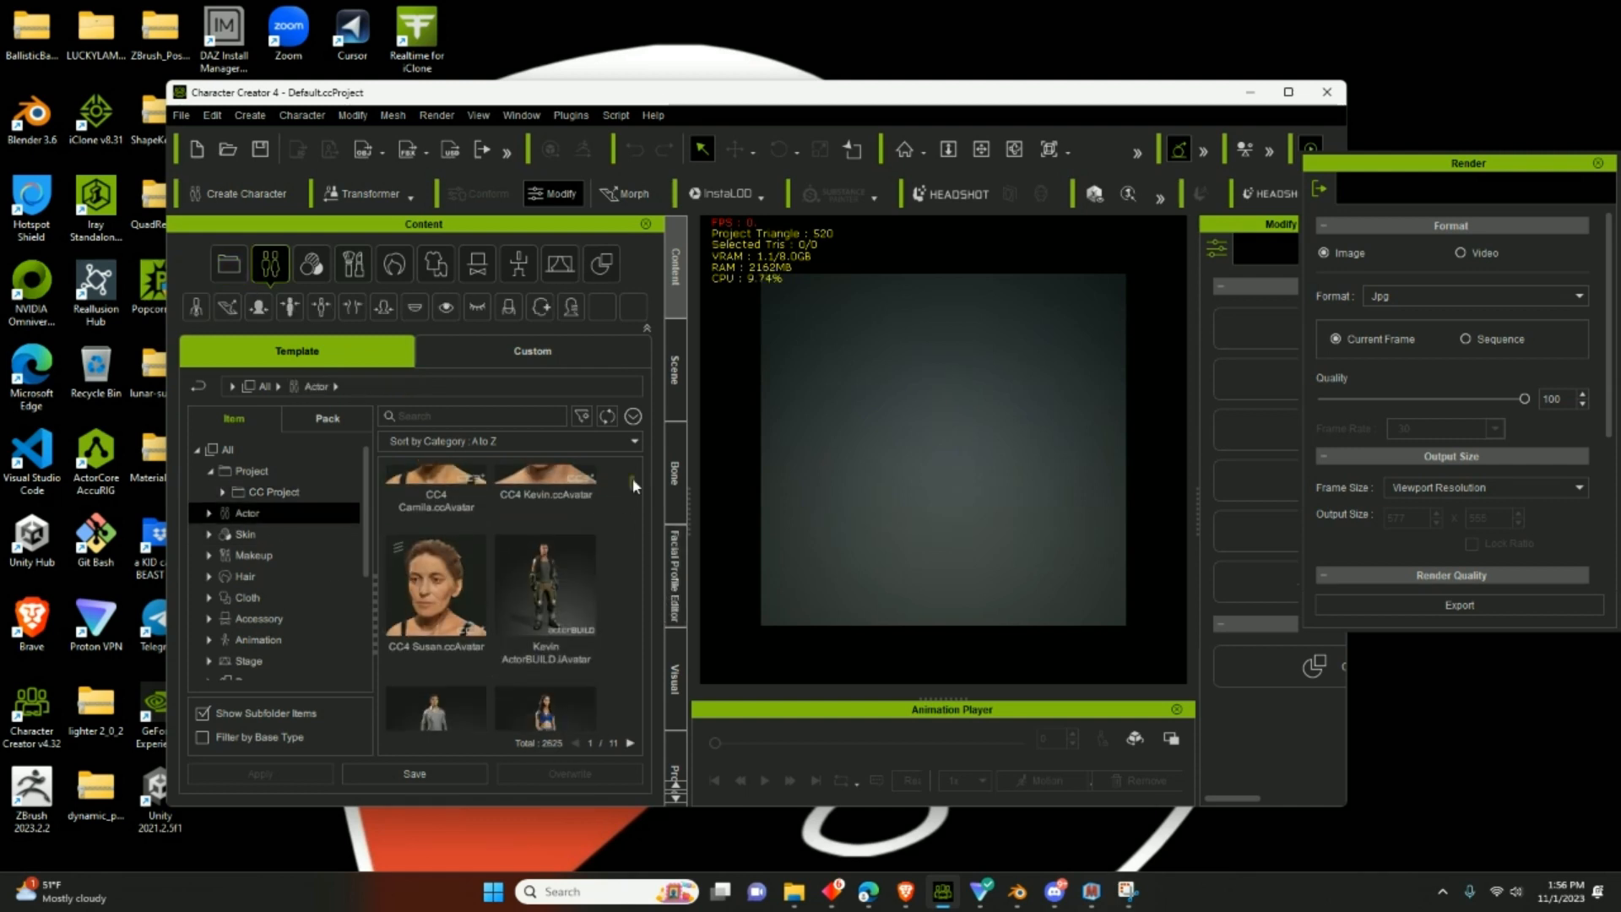
mouse_move(632, 478)
left_mouse_down()
mouse_move(625, 682)
mouse_move(625, 447)
left_mouse_up()
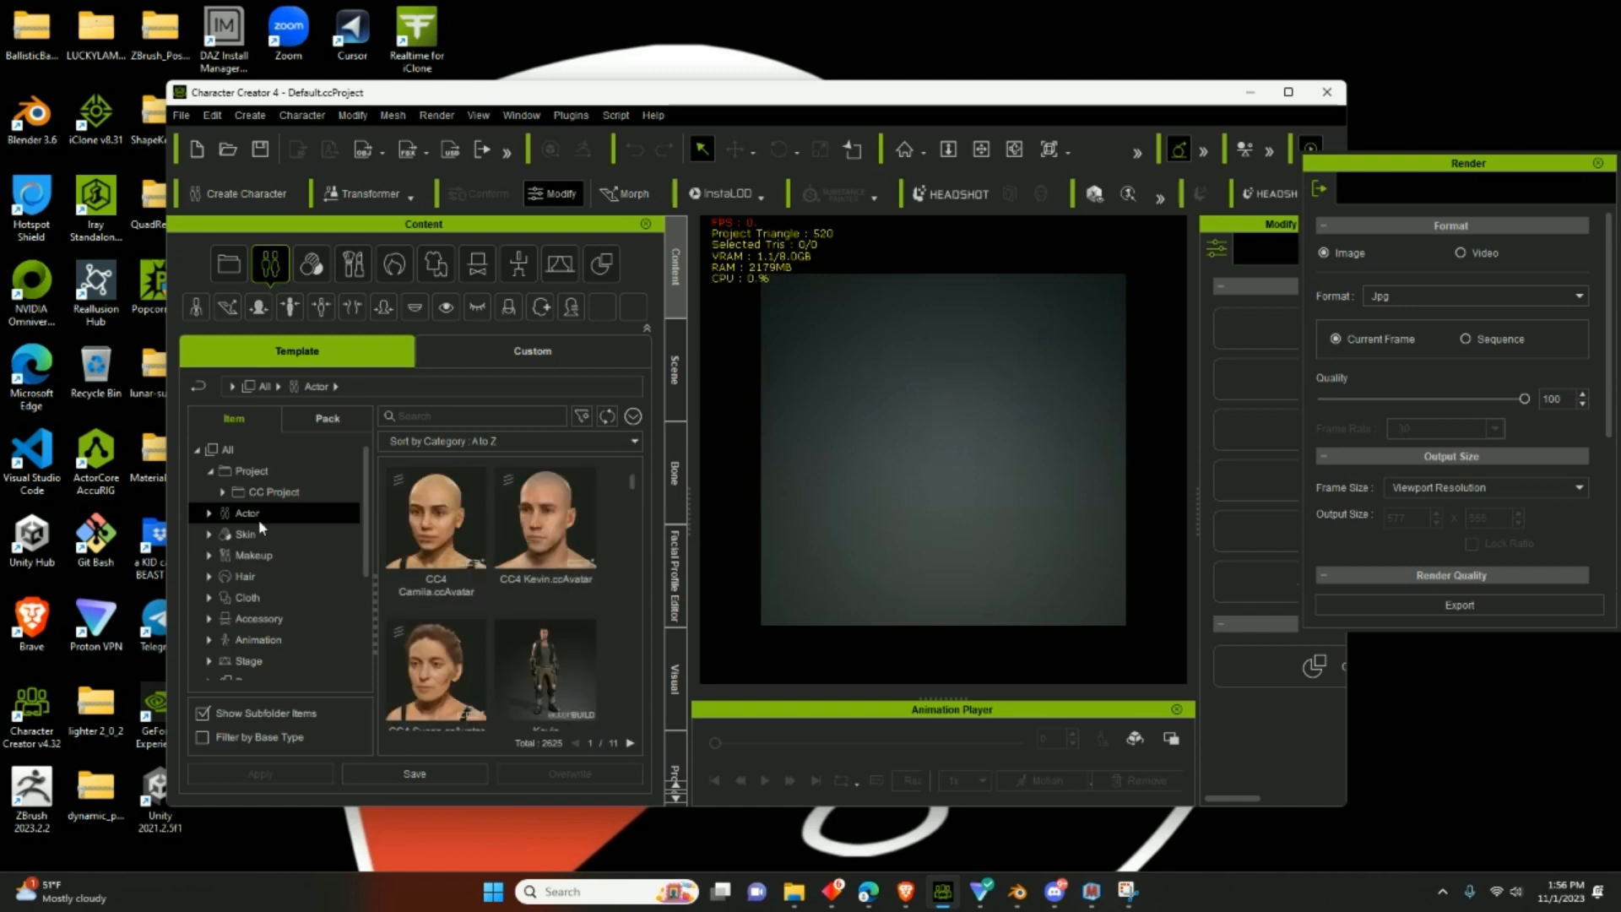
- Browse the Hair, Cloth, Animation and Stage template categories and open the content library's options menu
left_click(285, 575)
scroll(287, 576, "down", 1)
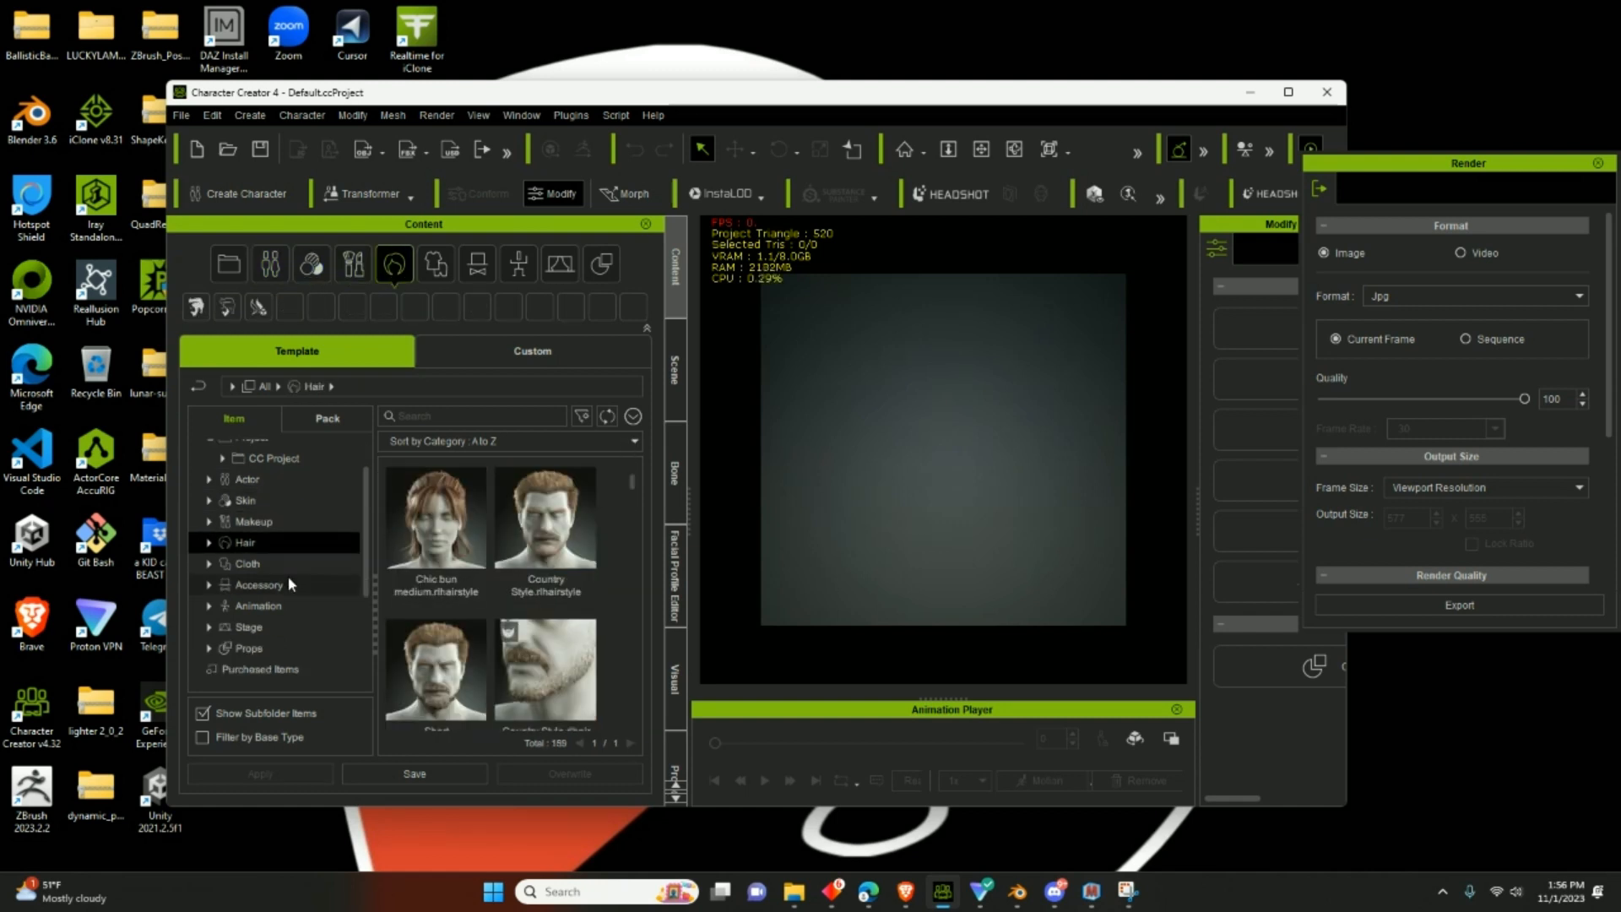
left_click(287, 580)
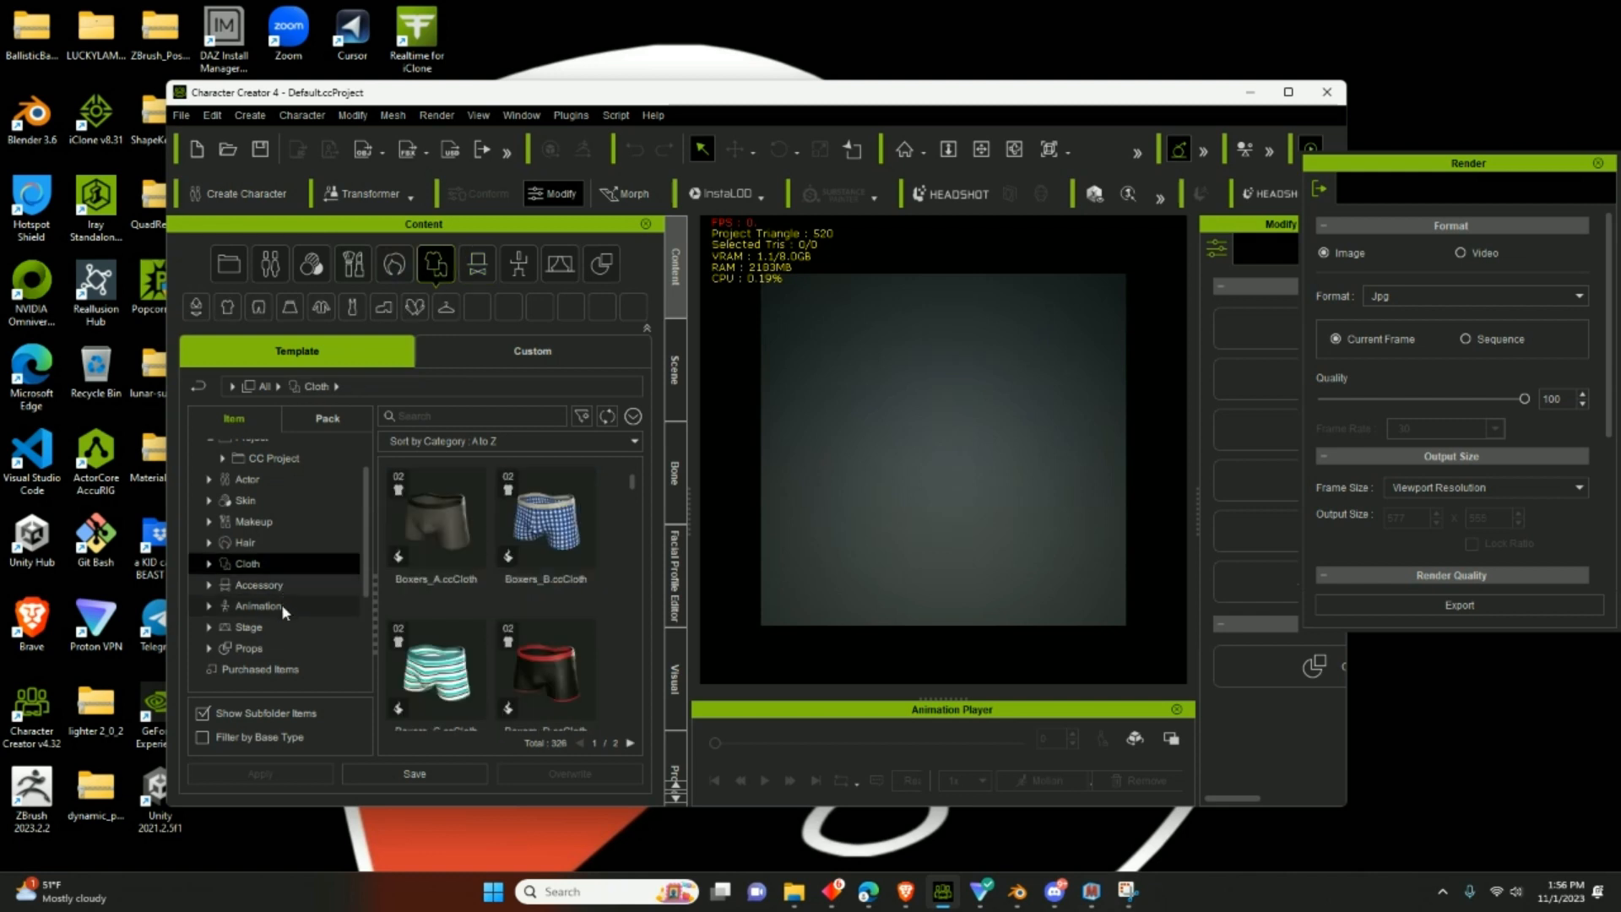
left_click(281, 604)
scroll(281, 606, "down", 1)
left_click(281, 609)
scroll(283, 608, "down", 2)
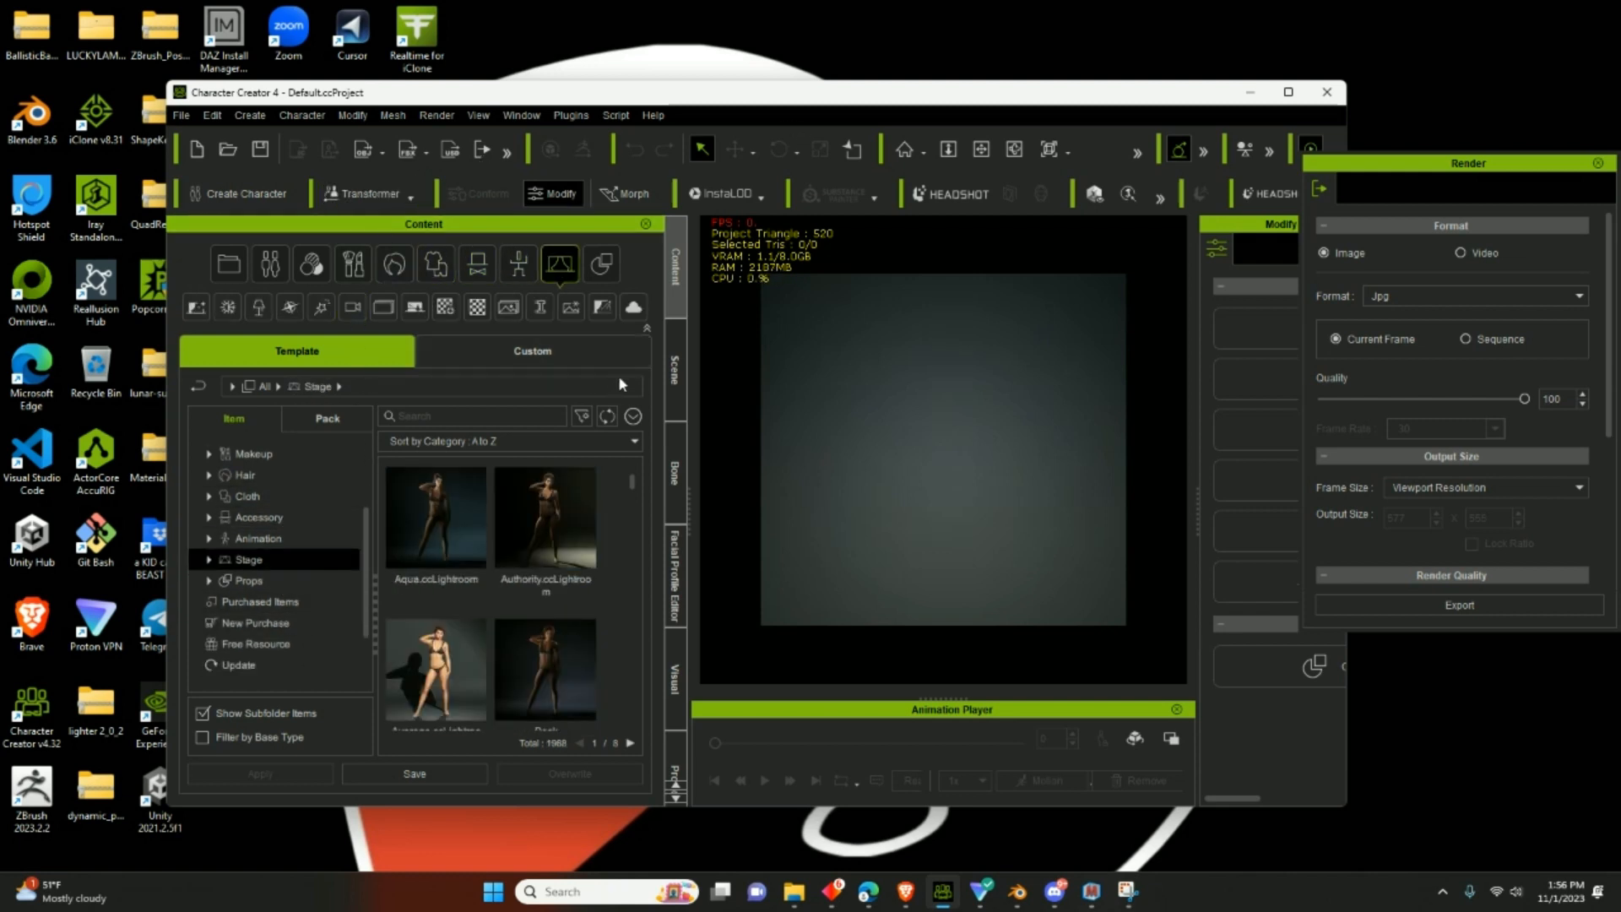
left_click(633, 415)
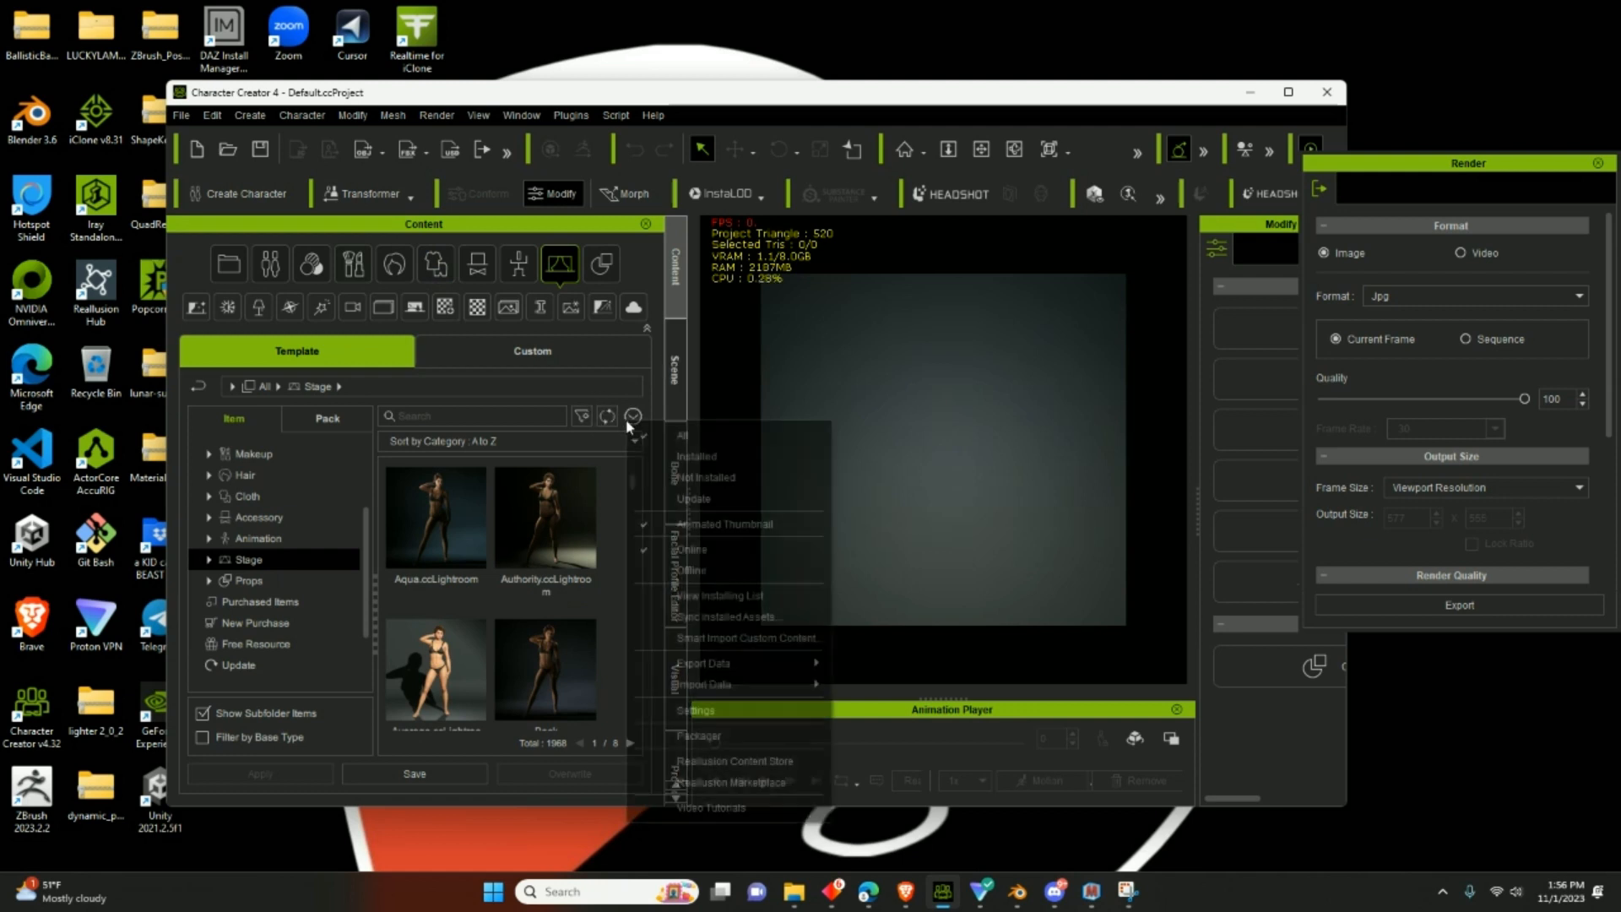